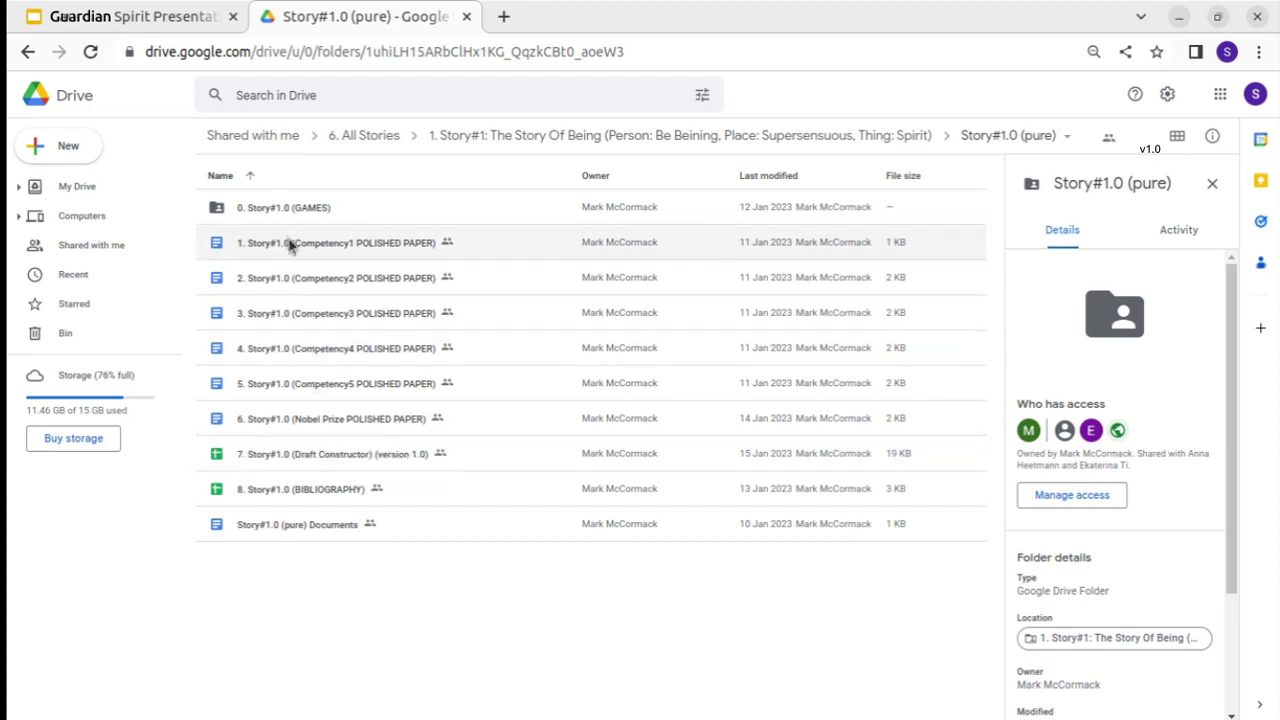
View the "1. LOGIC (Story#1.0 Sentence#1)" folder inside "0. Story#1.0 (GAMES)" and return to the presentation.
double_click(301, 208)
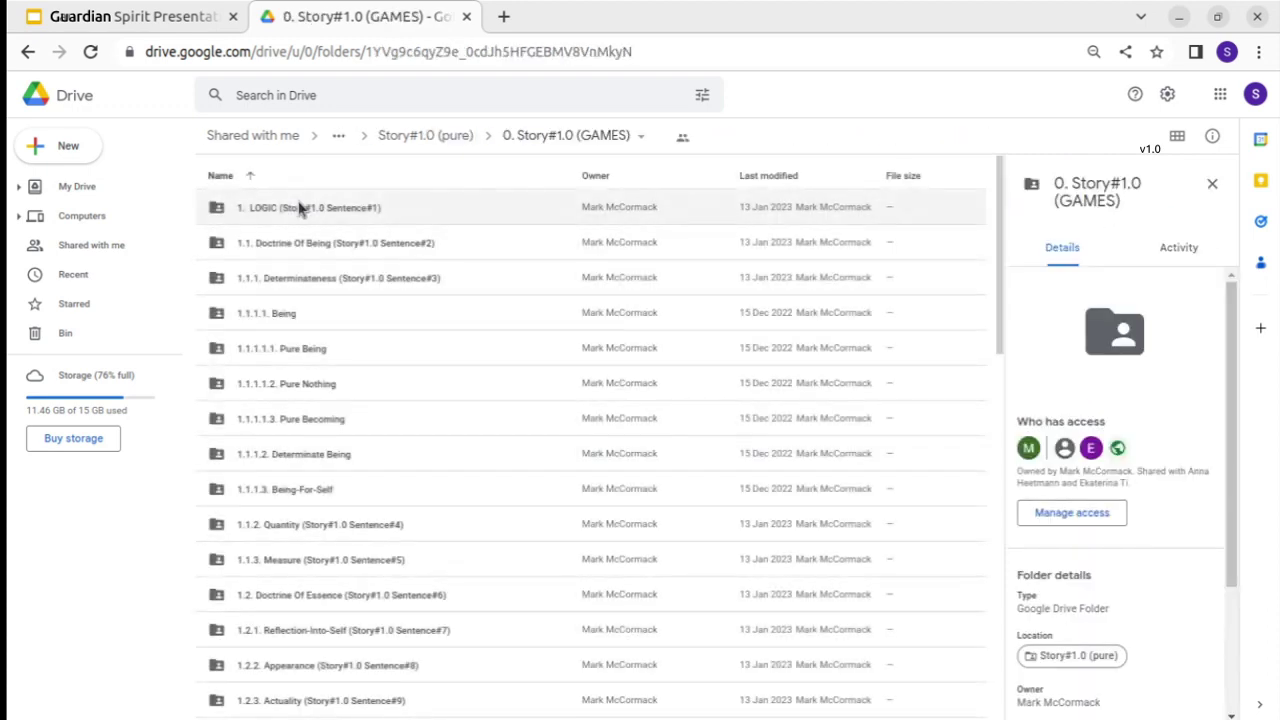
double_click(300, 207)
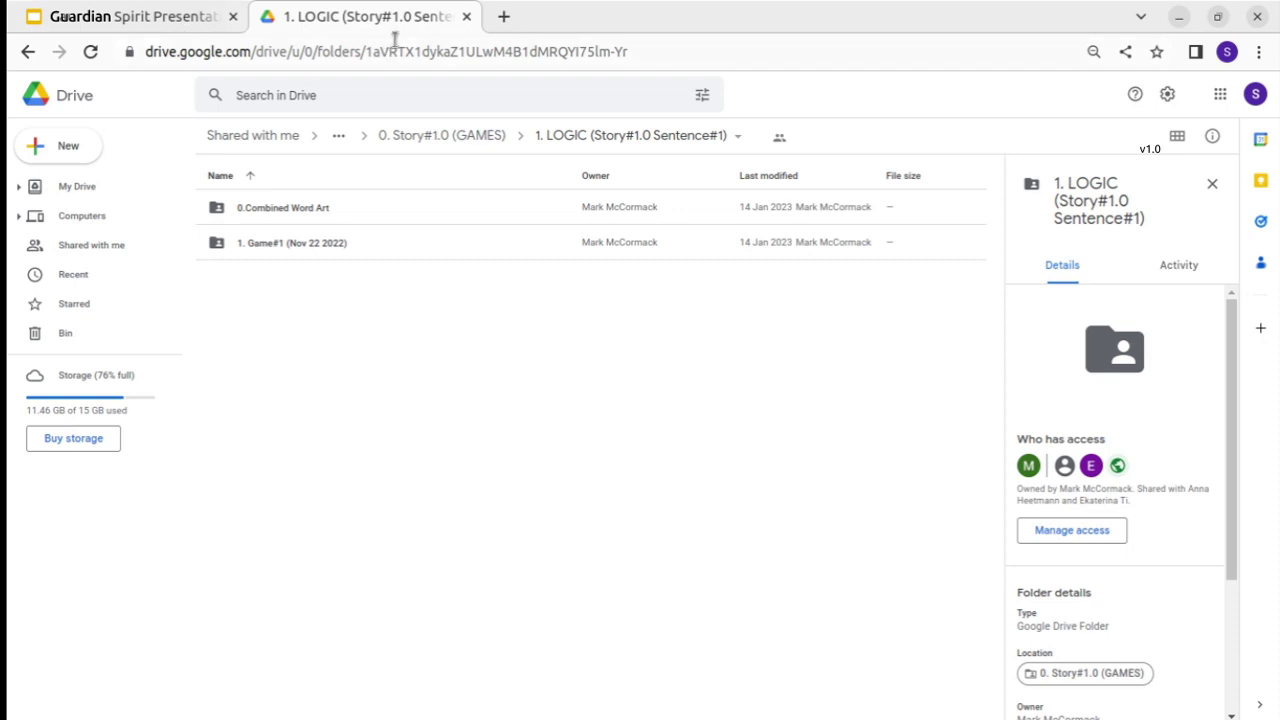
left_click(466, 16)
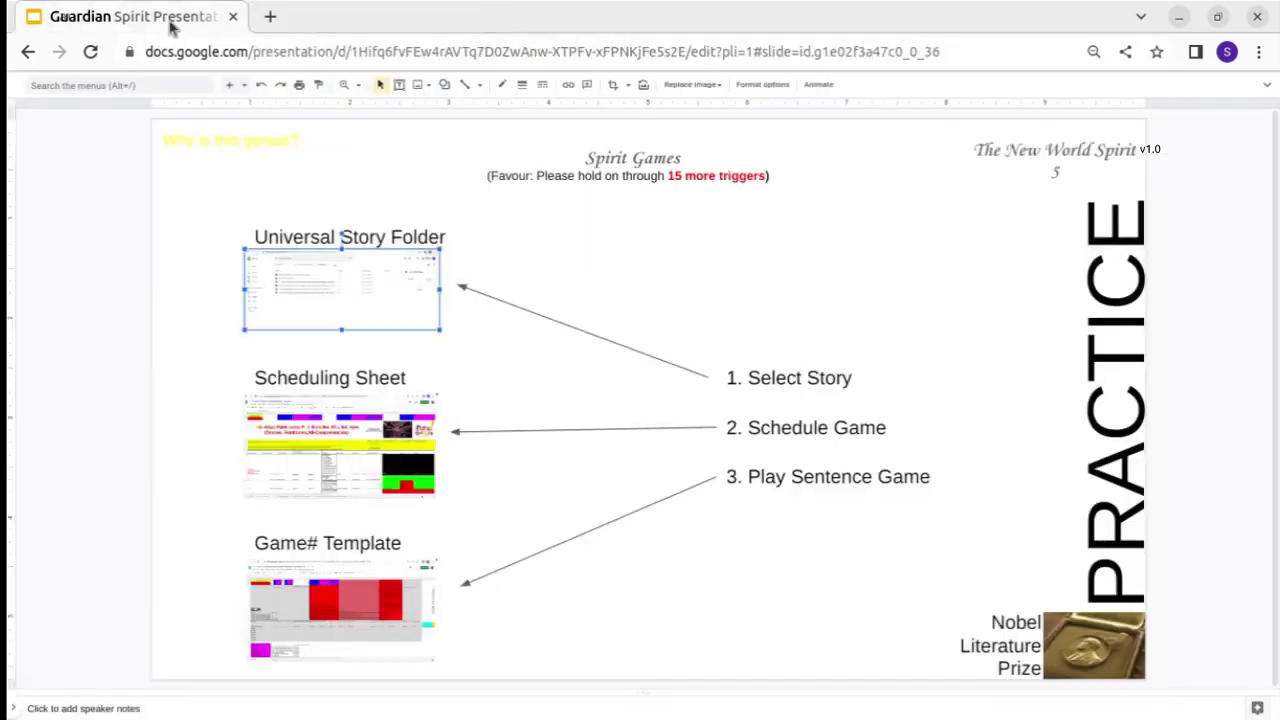
Open the master scheduling spreadsheet linked from the slide's Scheduling Sheet image and look over the scheduled game rows.
left_click(301, 427)
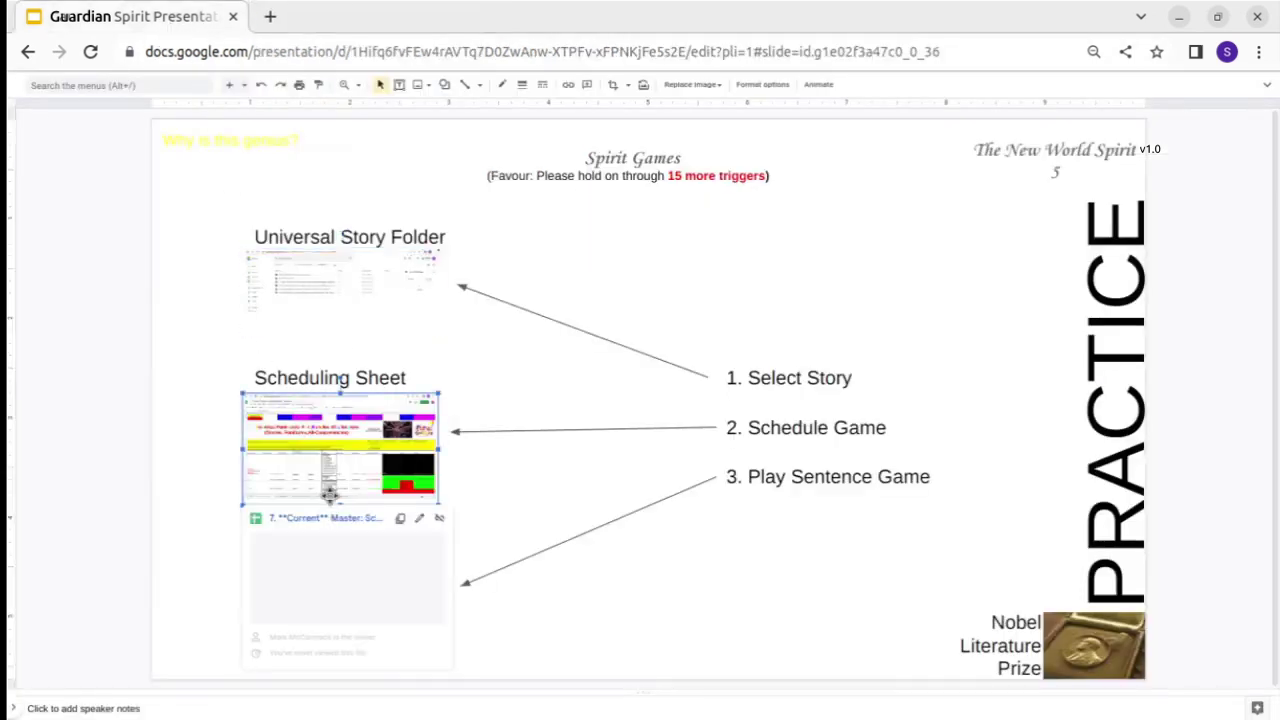
left_click(337, 525)
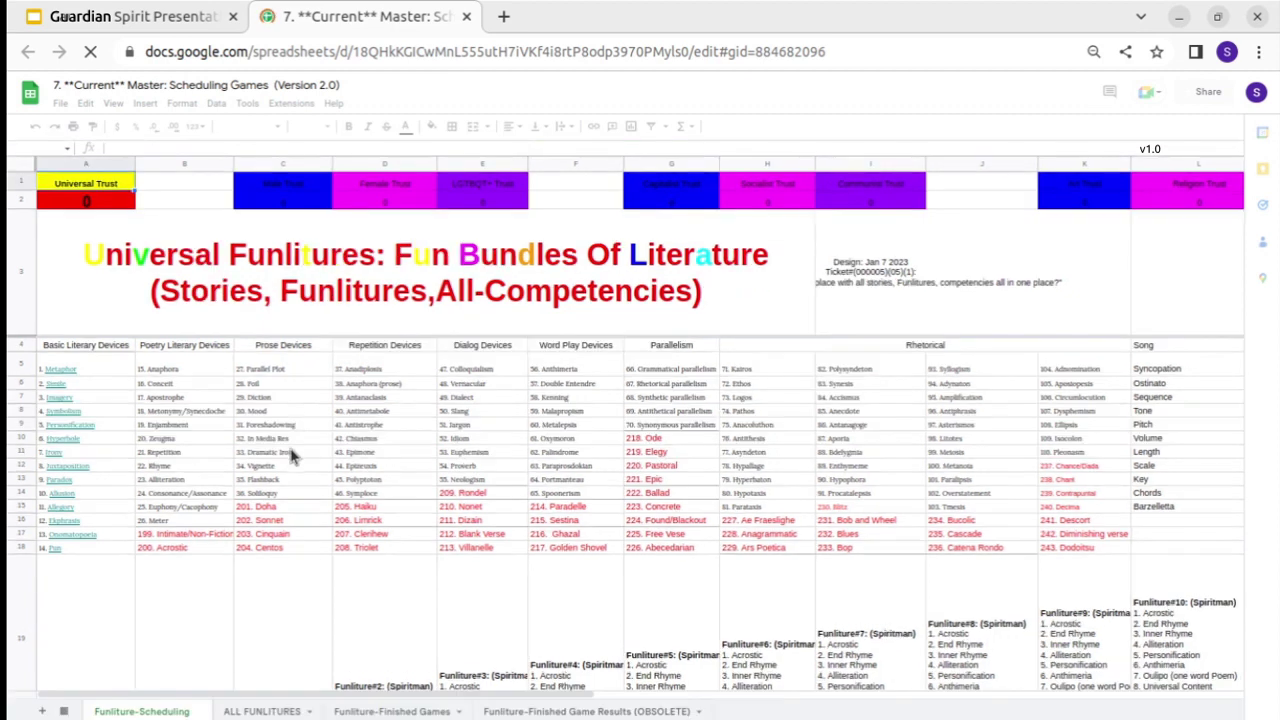
scroll(288, 460, "down", 3)
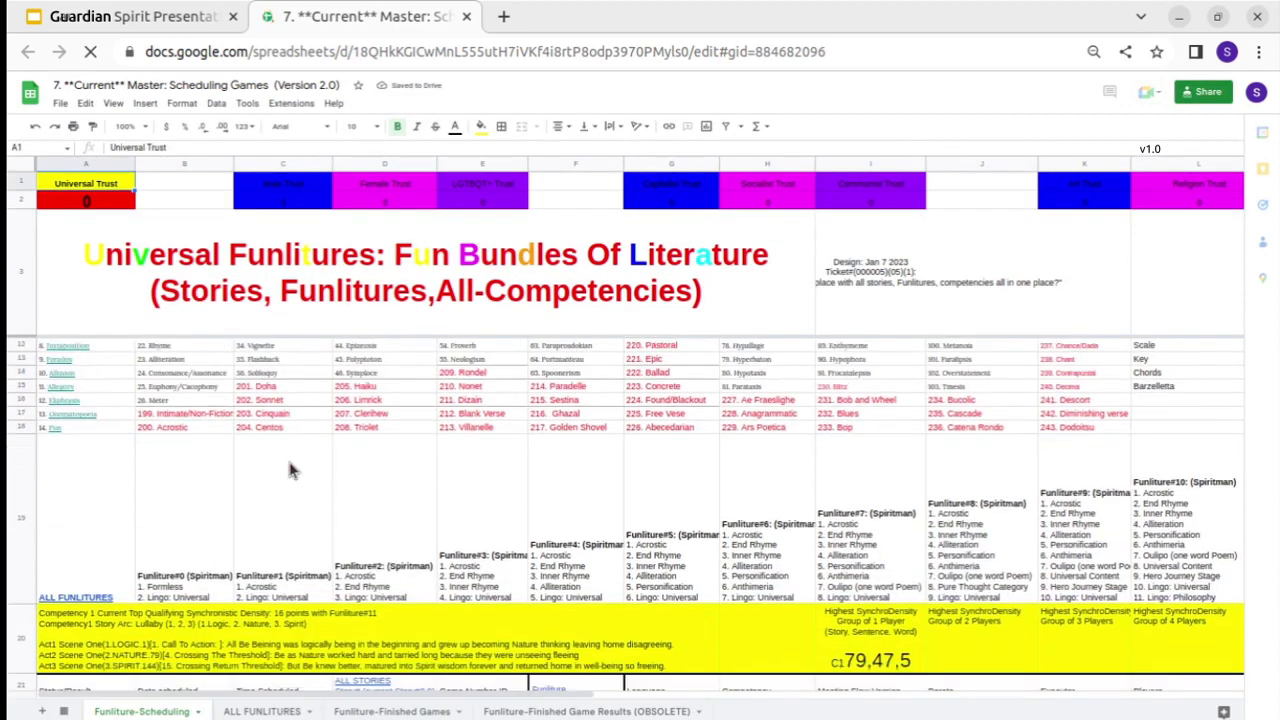
scroll(290, 470, "down", 1)
scroll(290, 470, "up", 4)
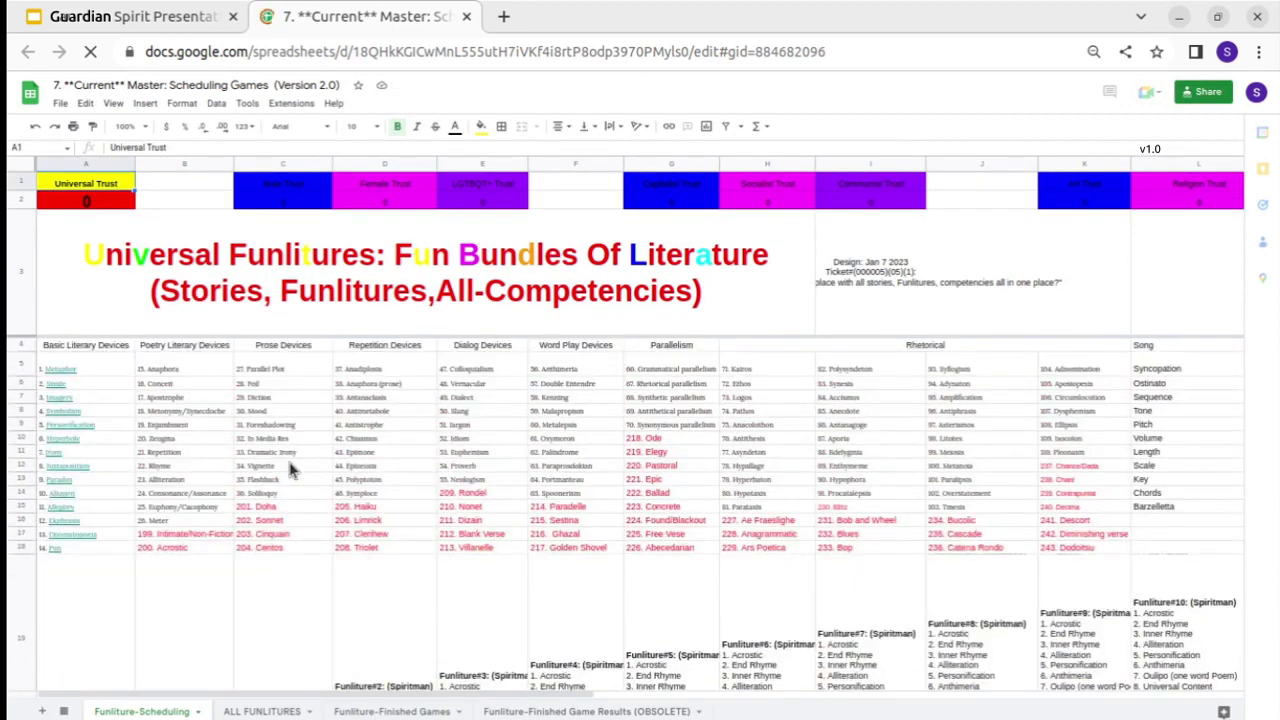
scroll(474, 543, "down", 3)
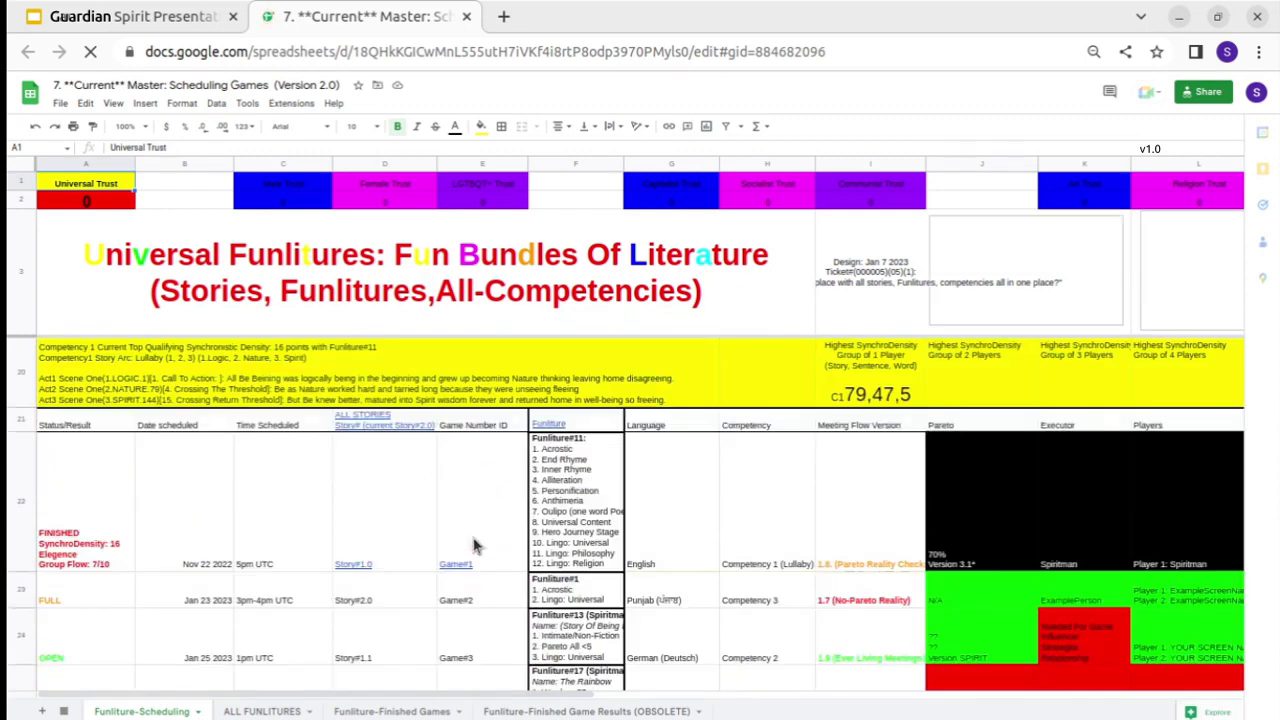
scroll(474, 545, "down", 3)
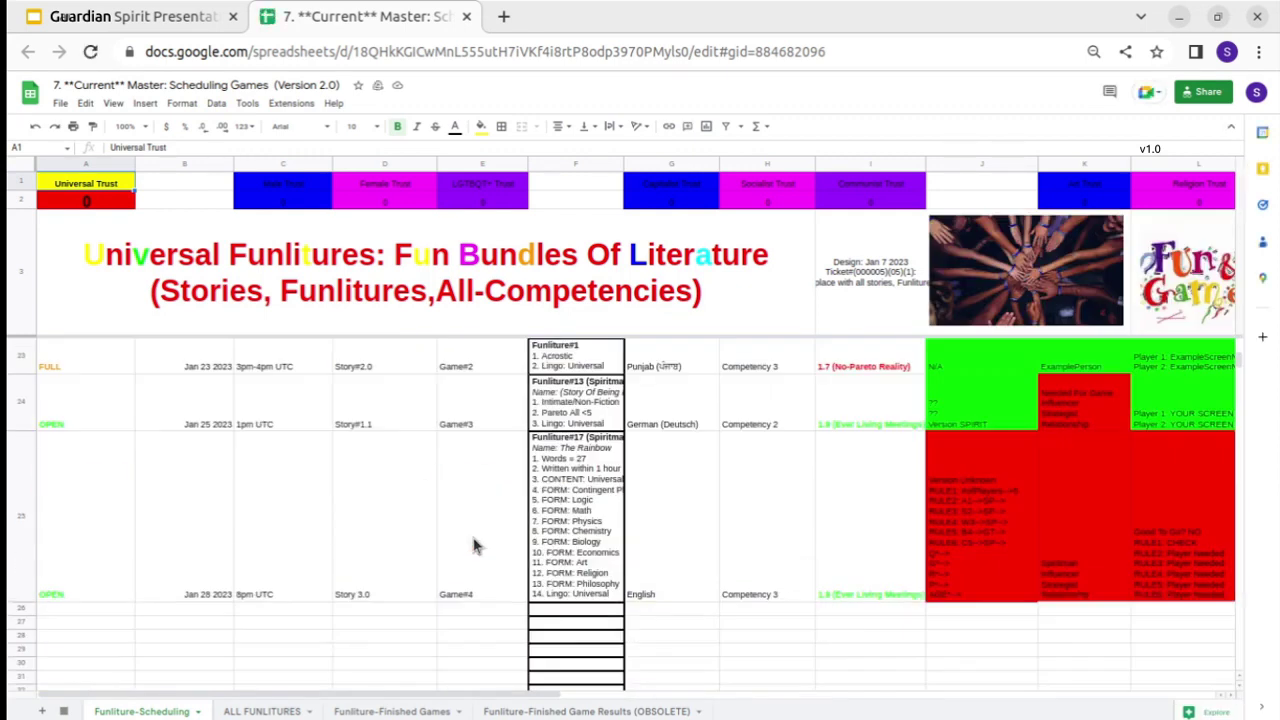
left_click(90, 510)
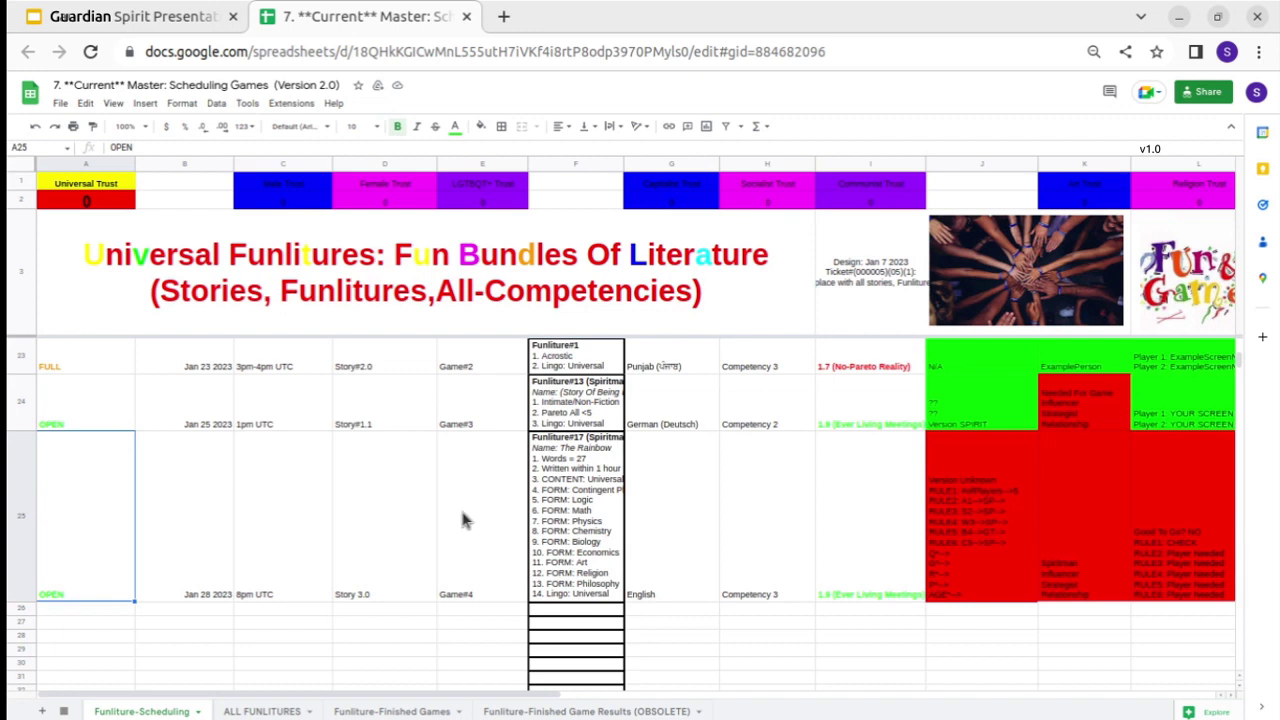
left_click(967, 508)
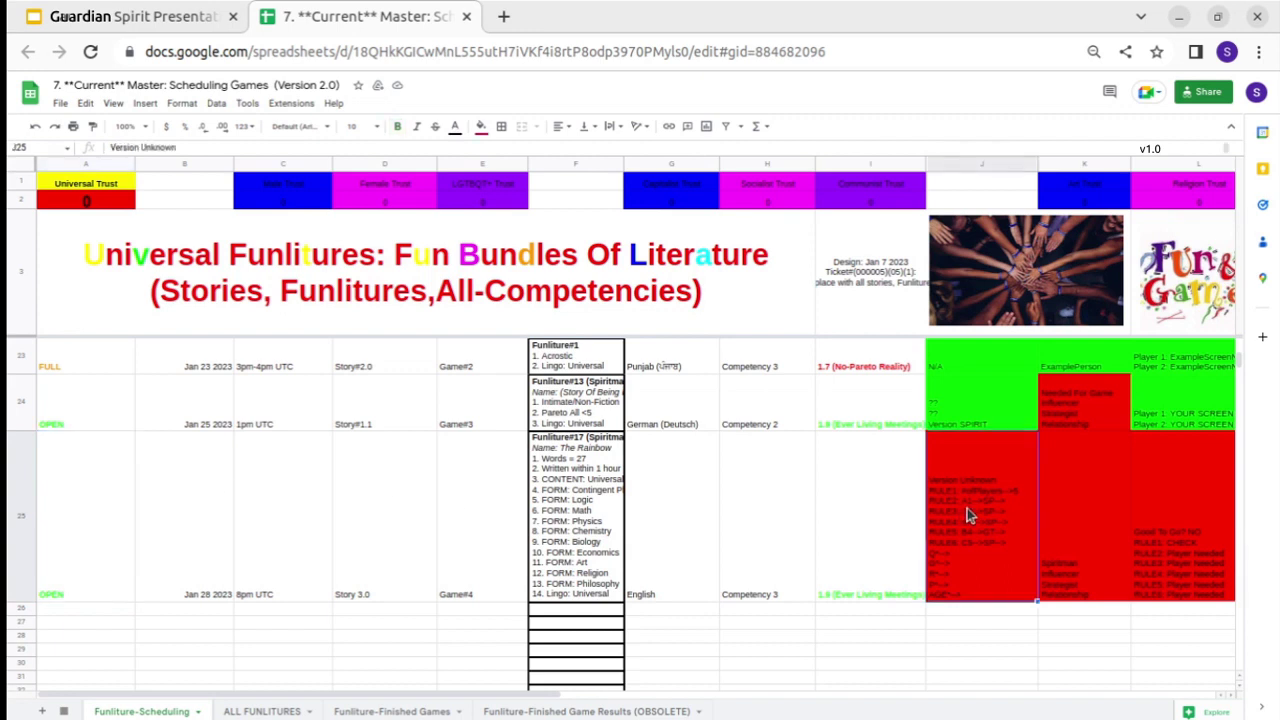
Examine the finished Nov 22 2022 game's row across date, time, story, game number, Funliture, language, competency, meeting flow and Pareto columns.
left_click(75, 422)
key("Up")
key("Up")
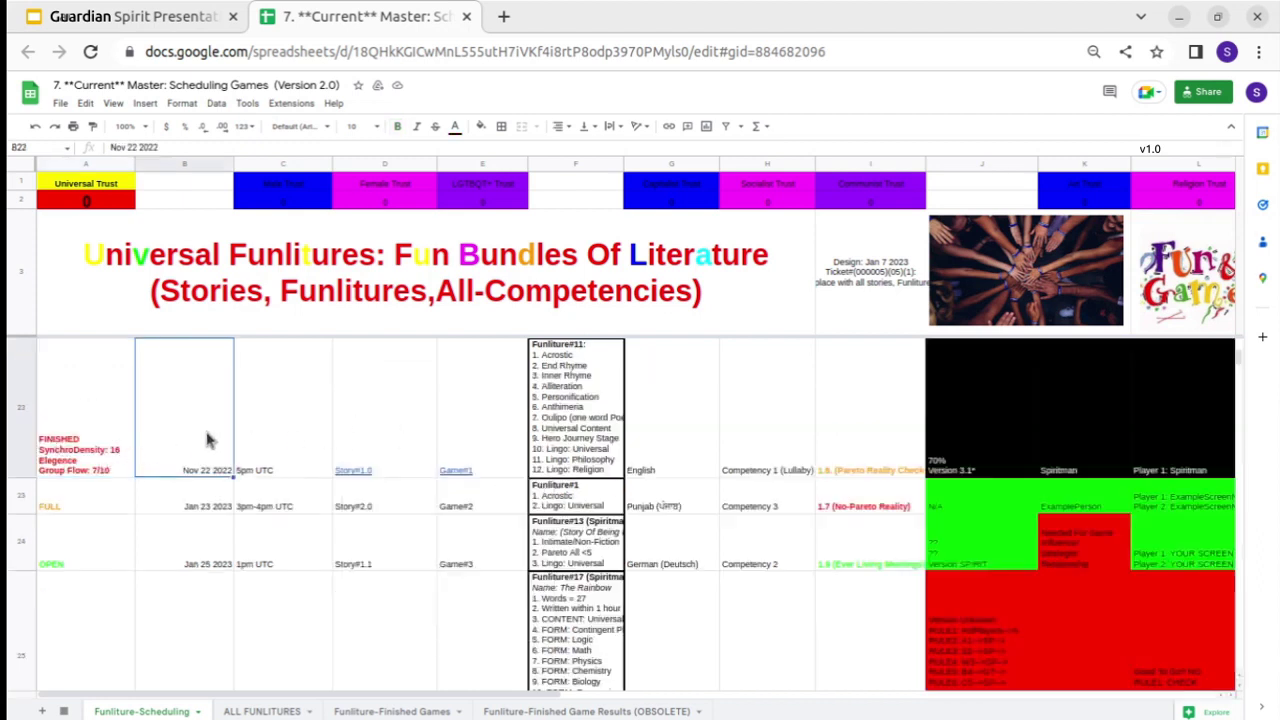
left_click(270, 445)
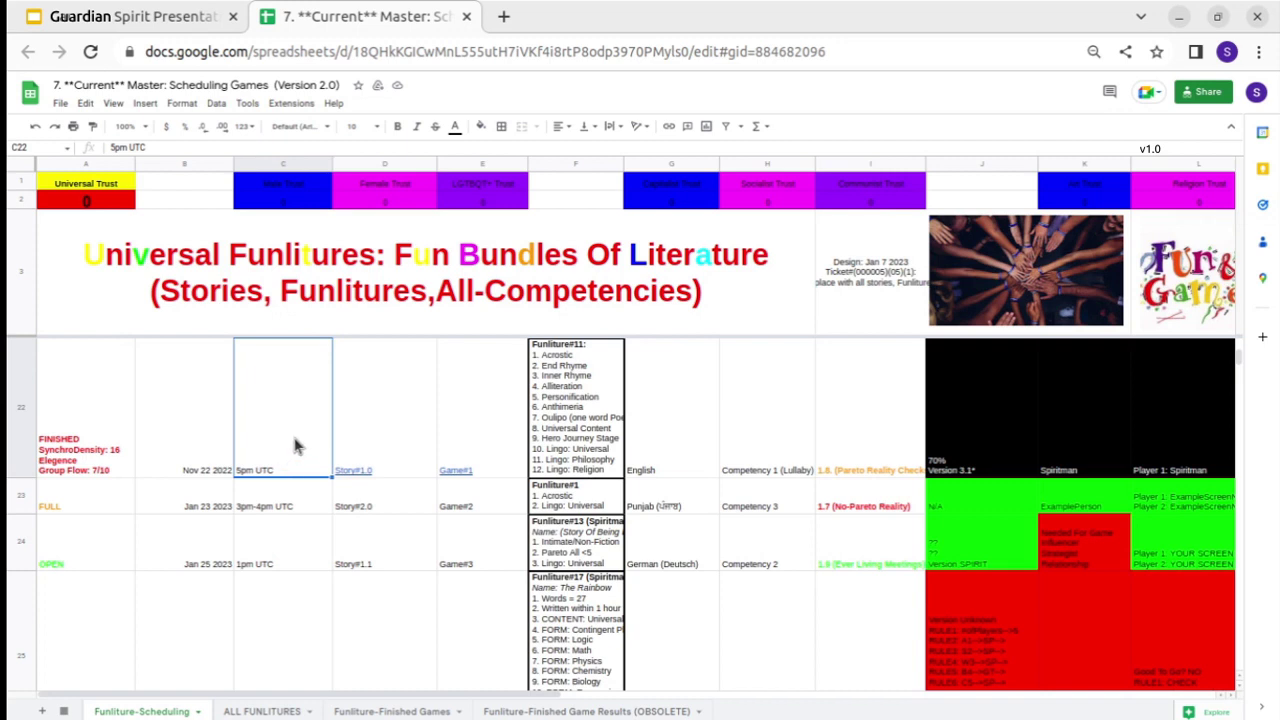
mouse_move(370, 430)
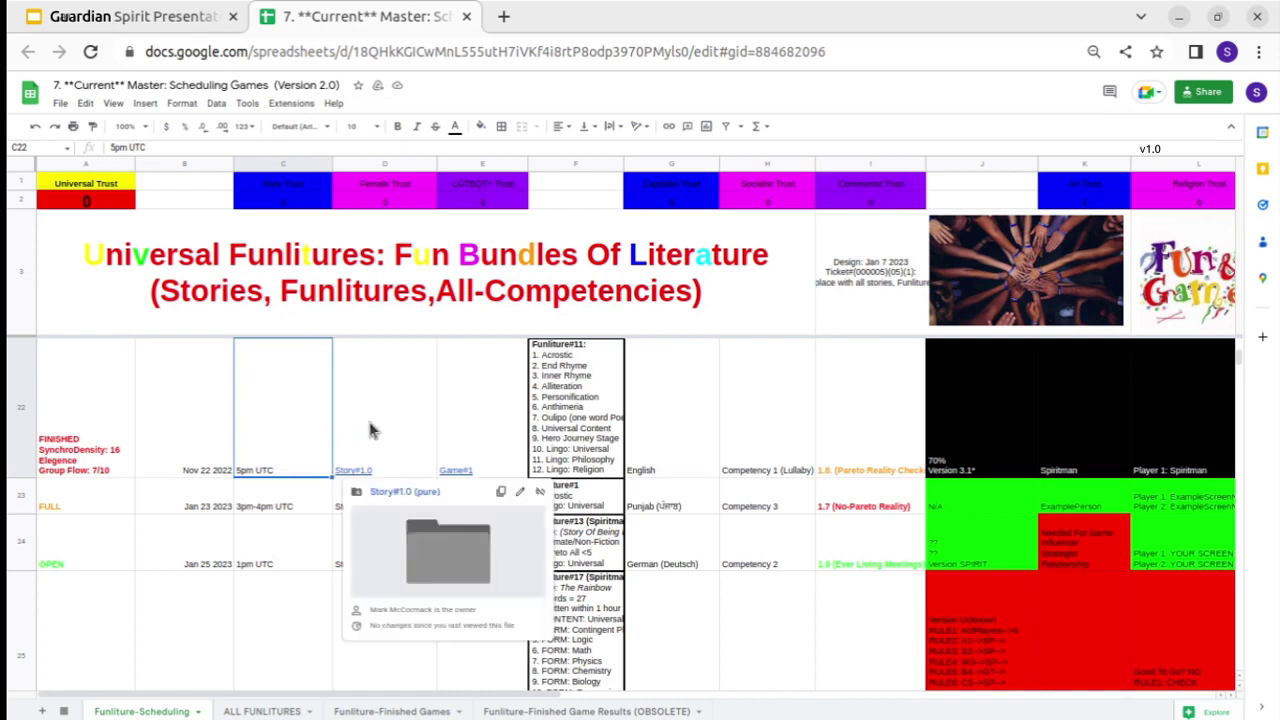
left_click(370, 430)
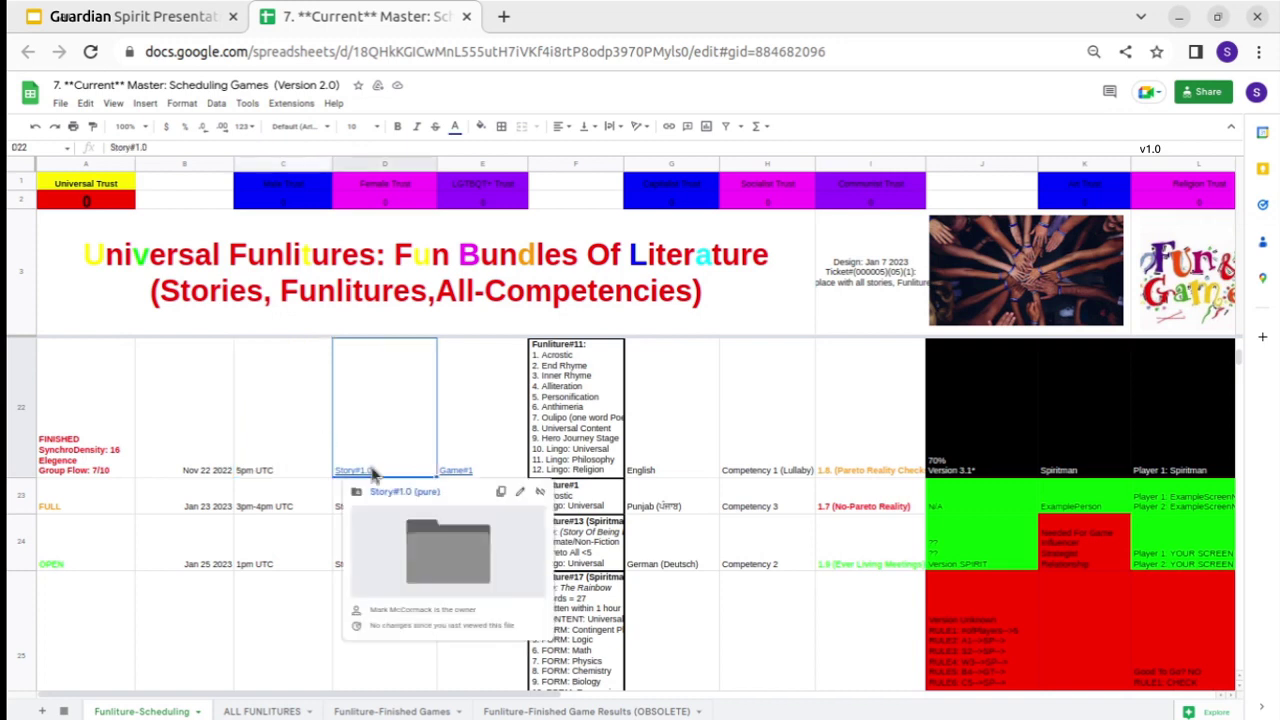
left_click(476, 437)
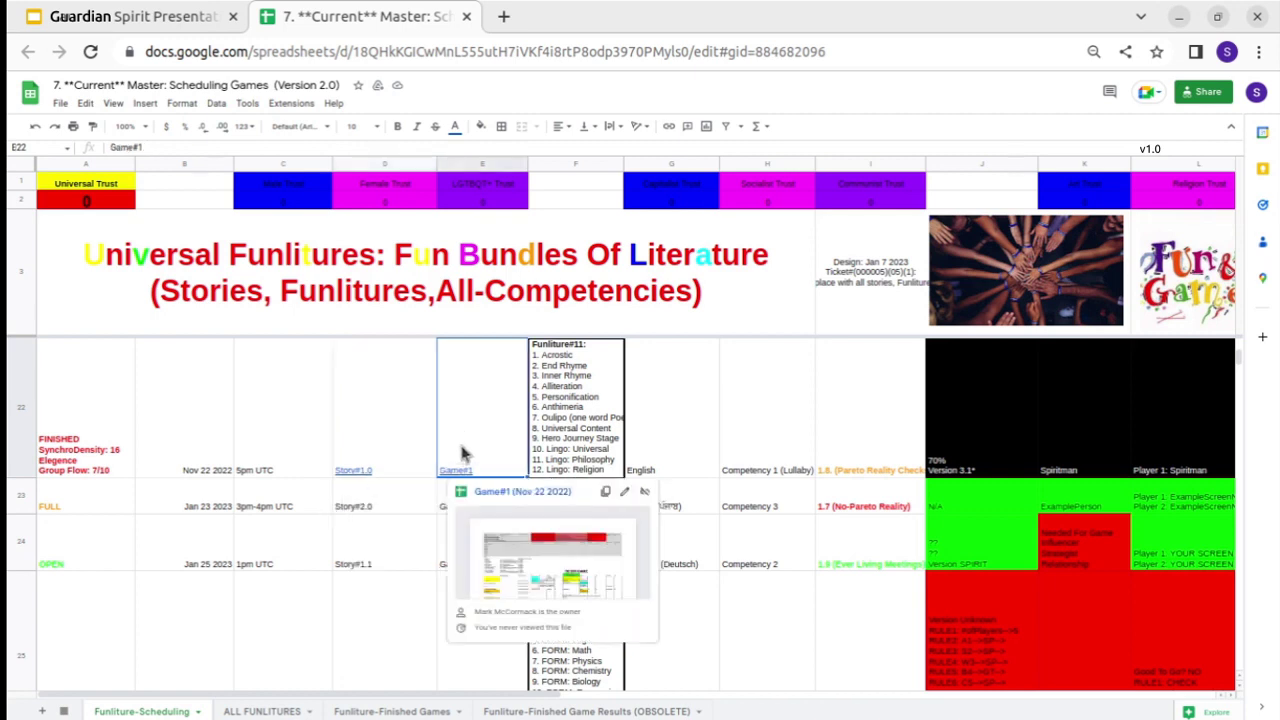
left_click(560, 436)
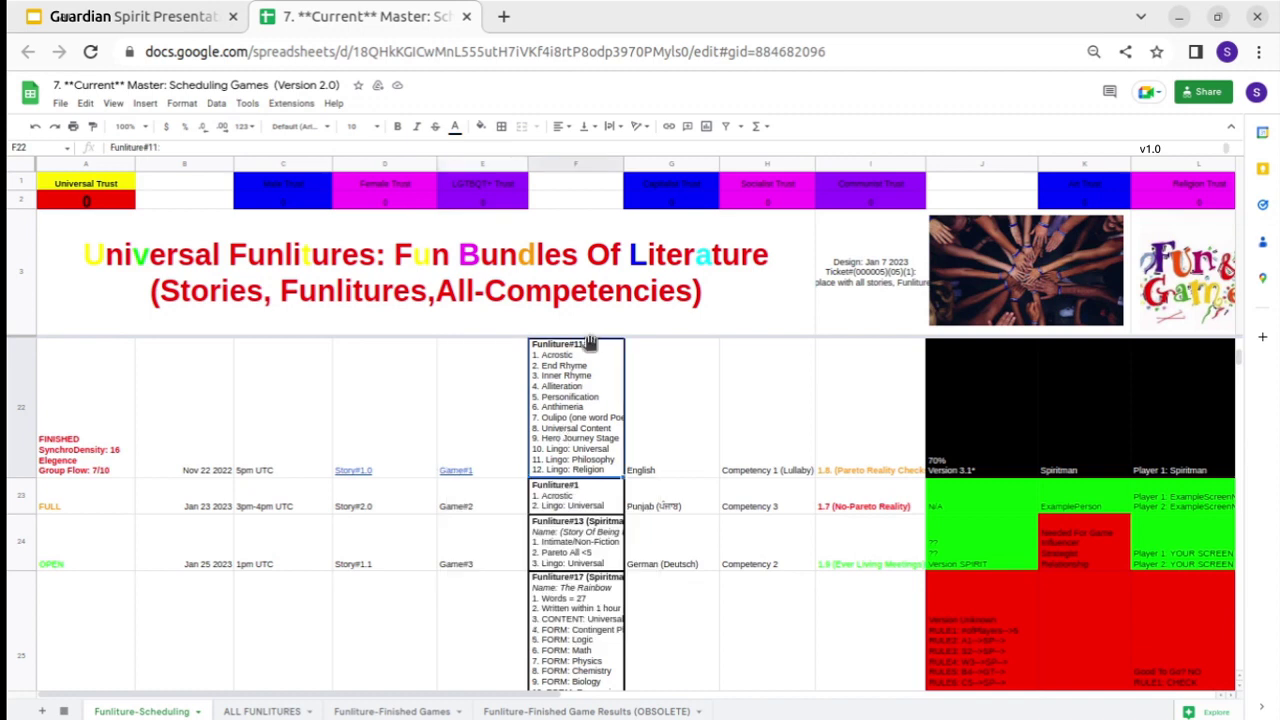
left_click(634, 402)
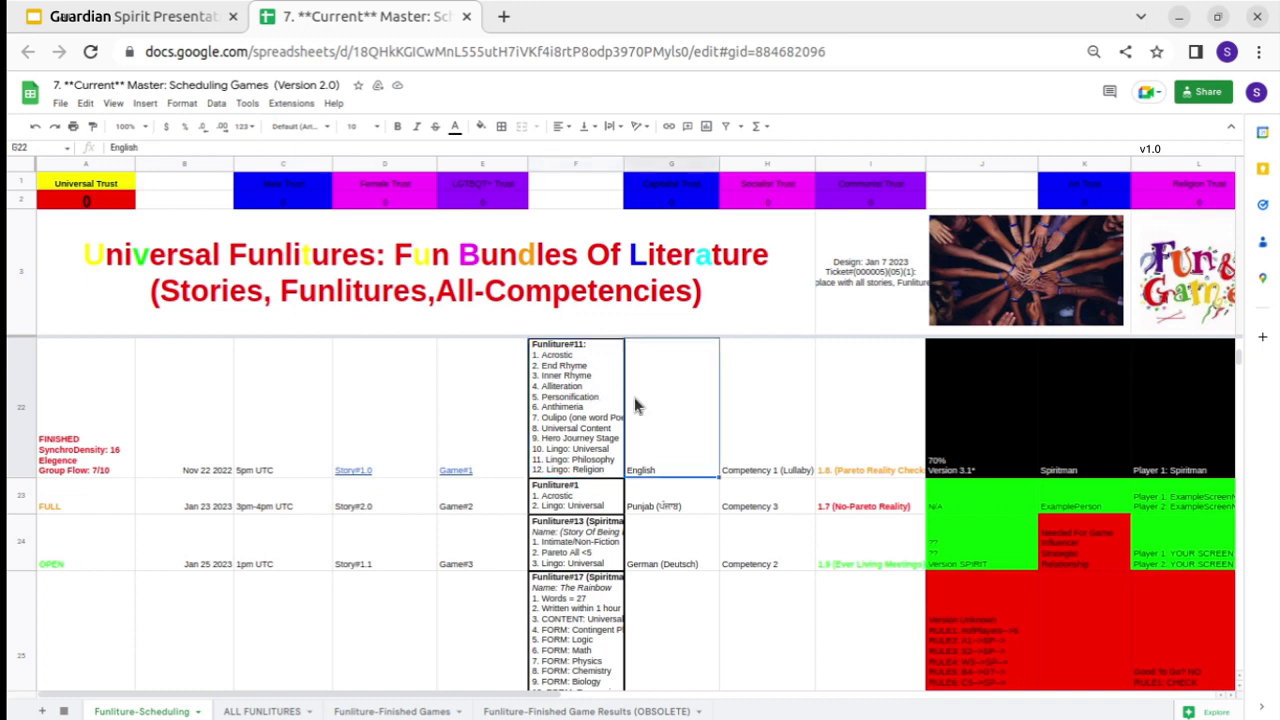
left_click(753, 380)
left_click(835, 390)
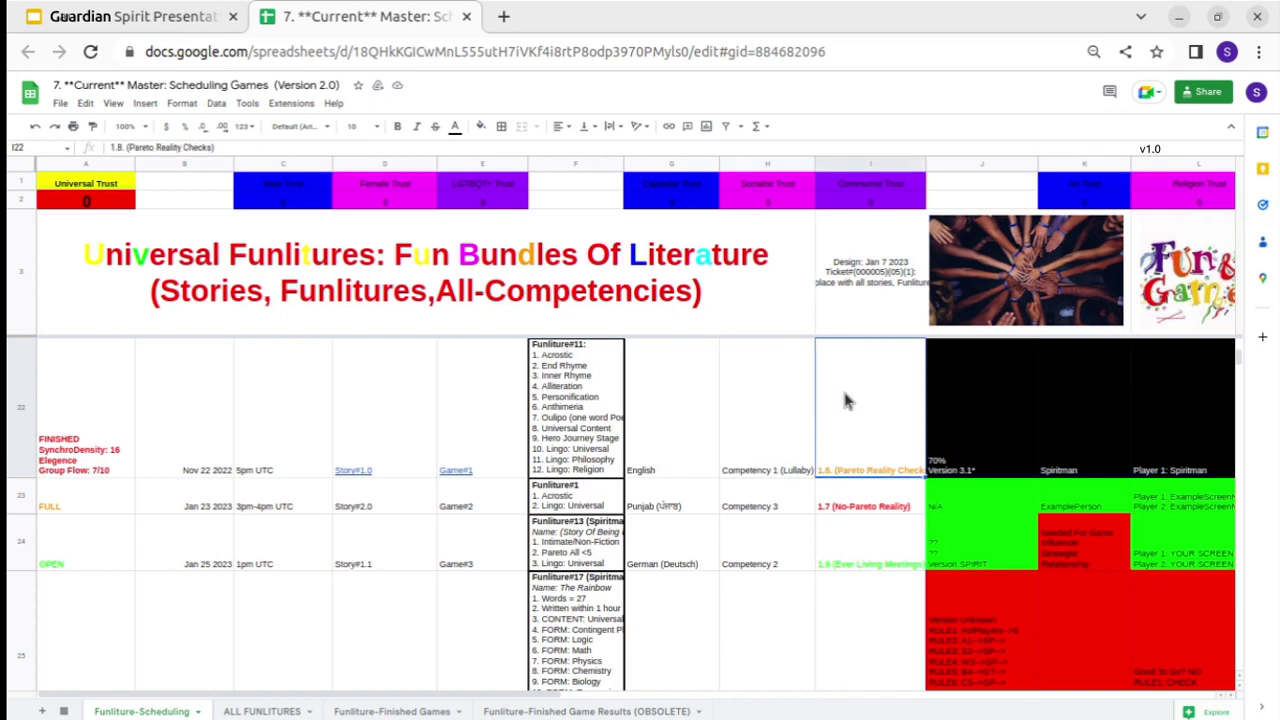
left_click(951, 416)
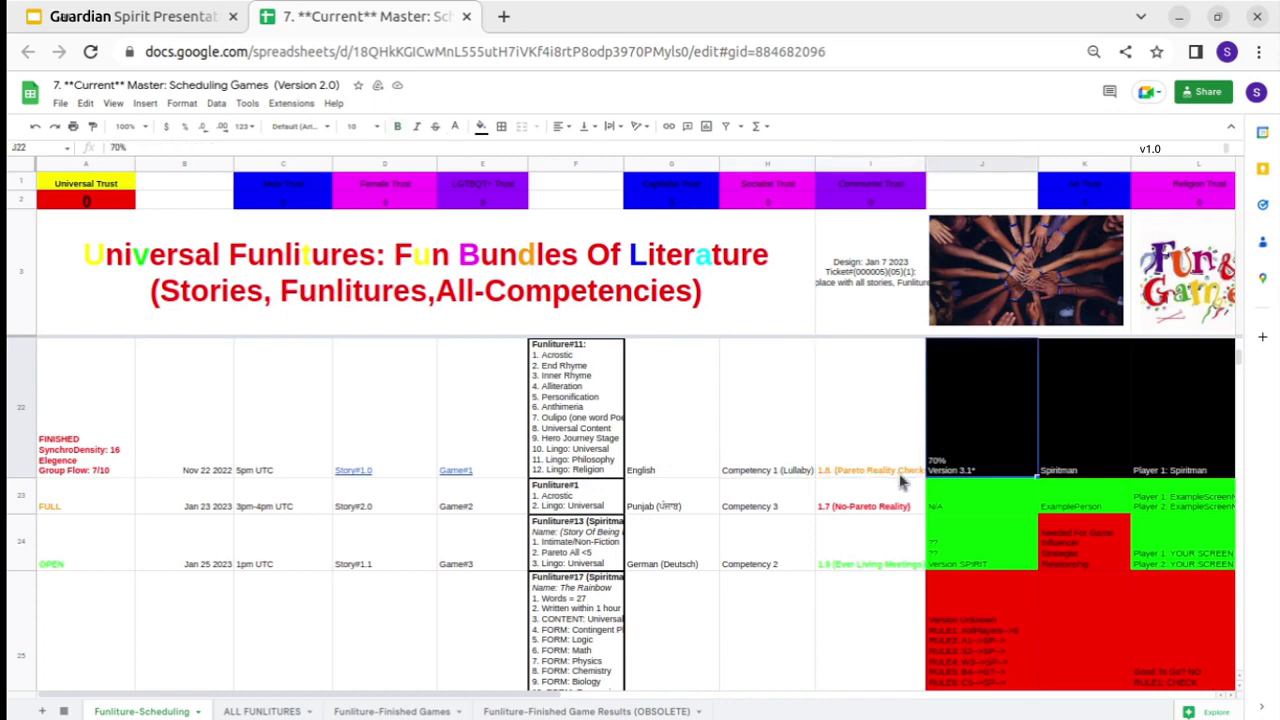
Review the Pareto, Executor and Players entries in the Game#2 row.
key("Down")
key("Right")
key("Right")
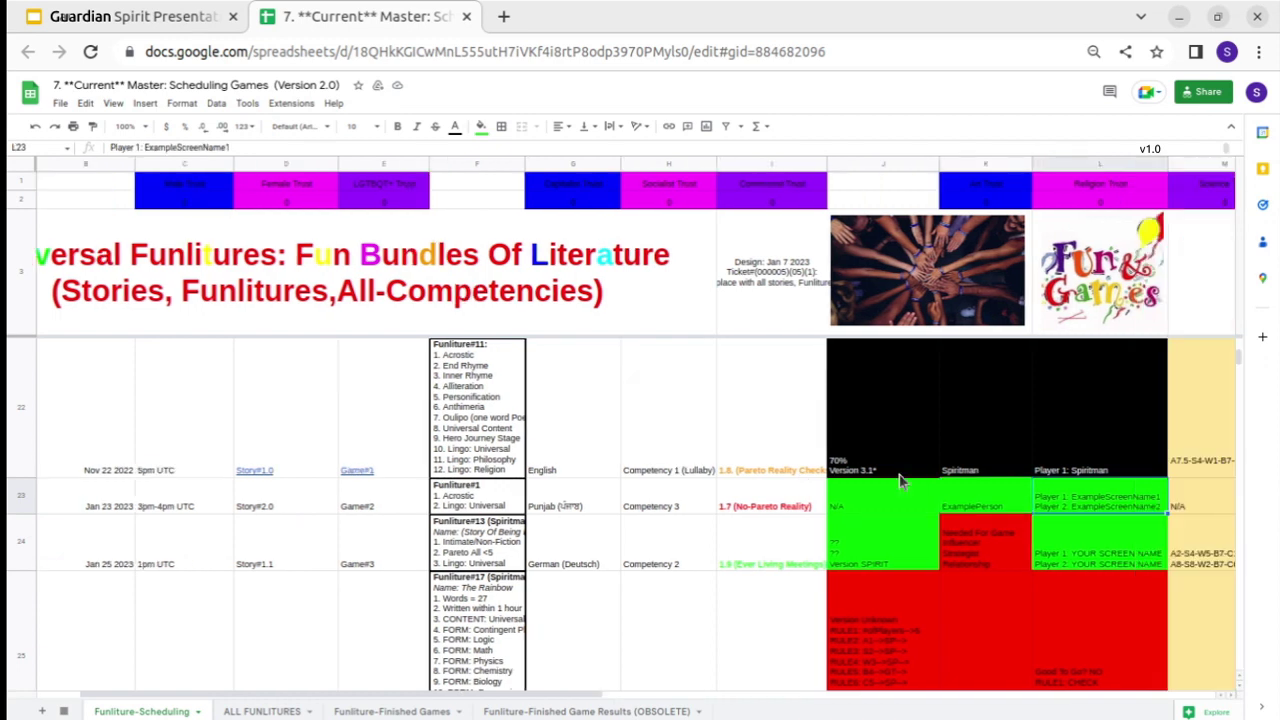
key("Left")
key("Left")
key("Right")
key("Right")
key("Left")
key("Left")
key("Right")
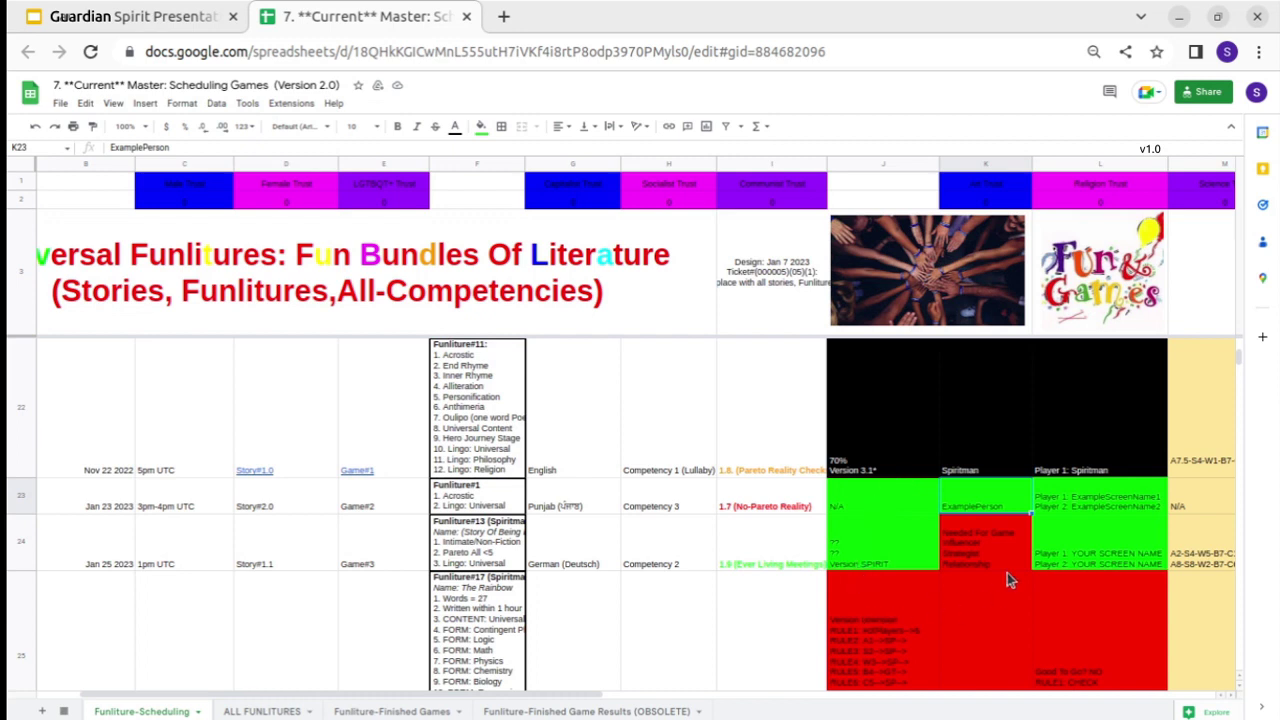
Replace Player 1's "YOUR SCREEN NAME" placeholder in the Game#3 row with "Spiritman".
left_click(1066, 568)
double_click(1066, 570)
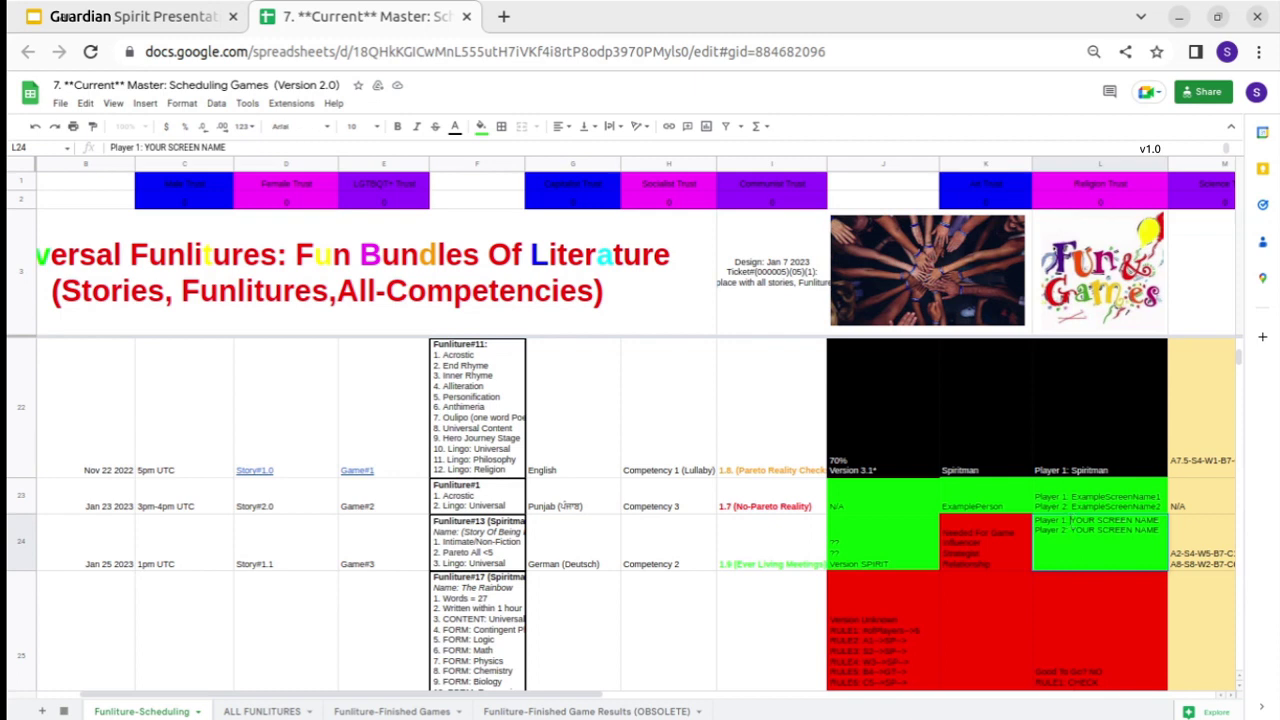
left_click_drag(1073, 520, 1140, 521)
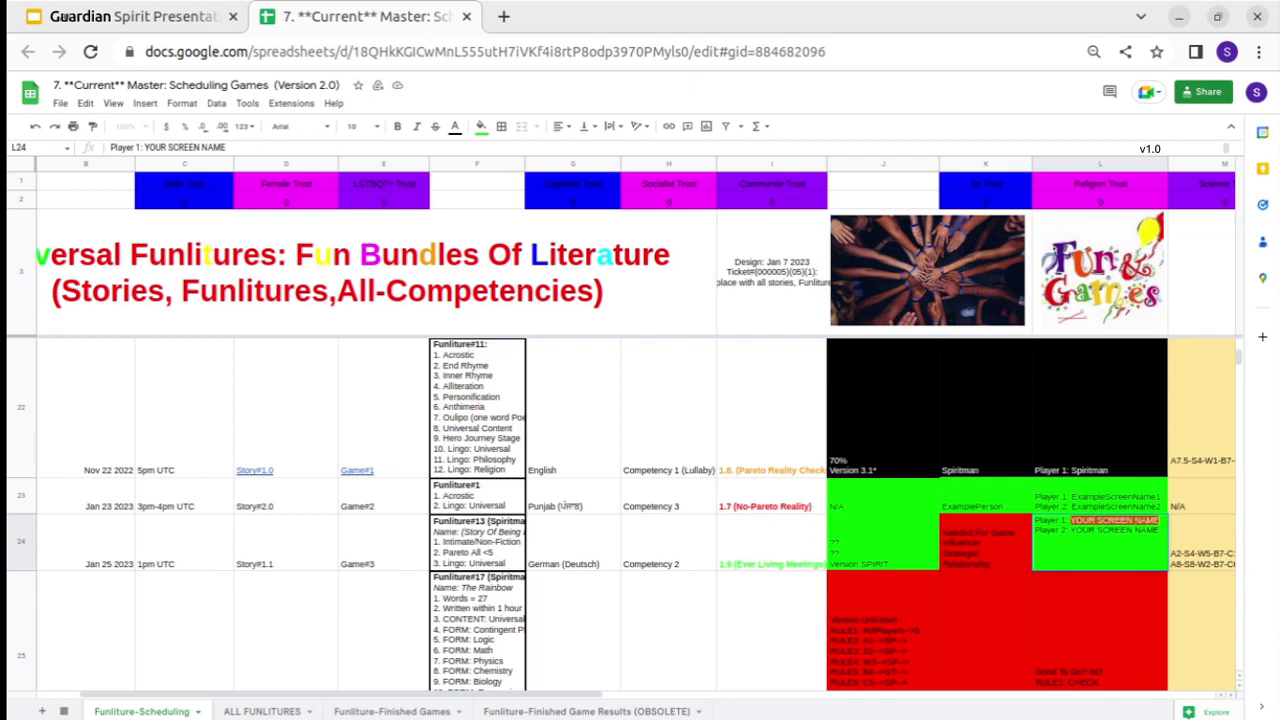
type("Spiritman")
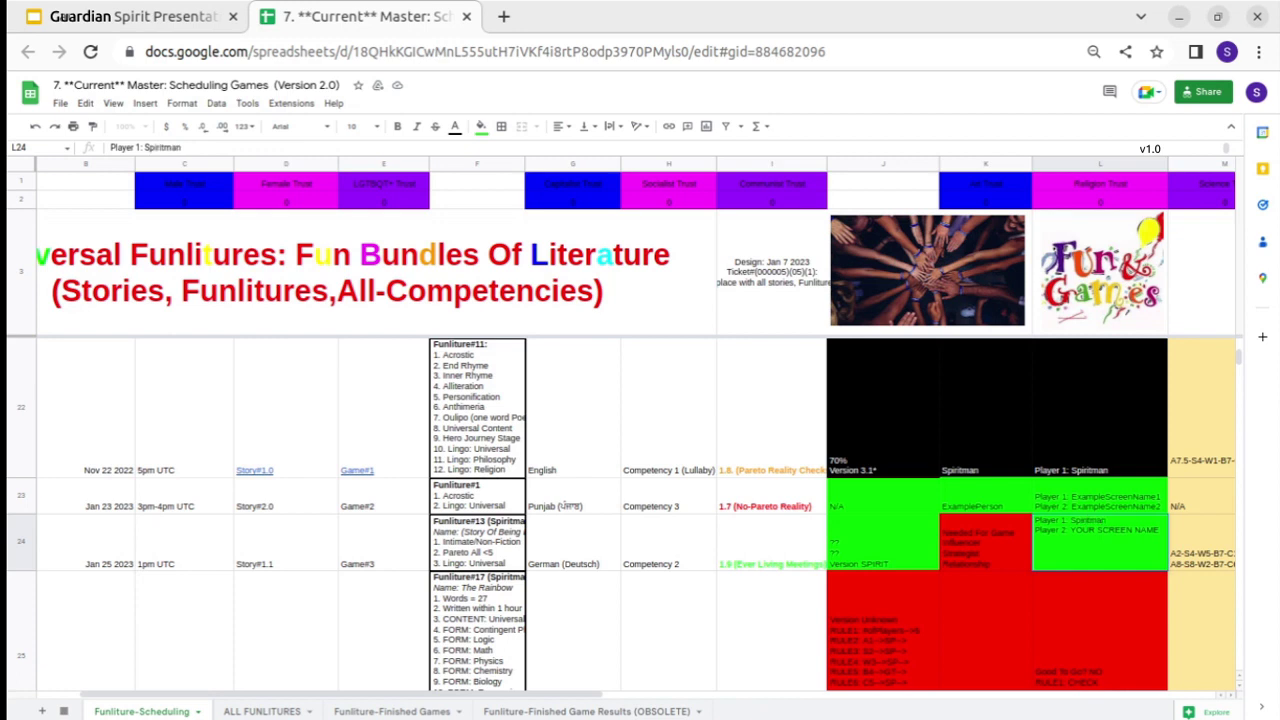
key("Return")
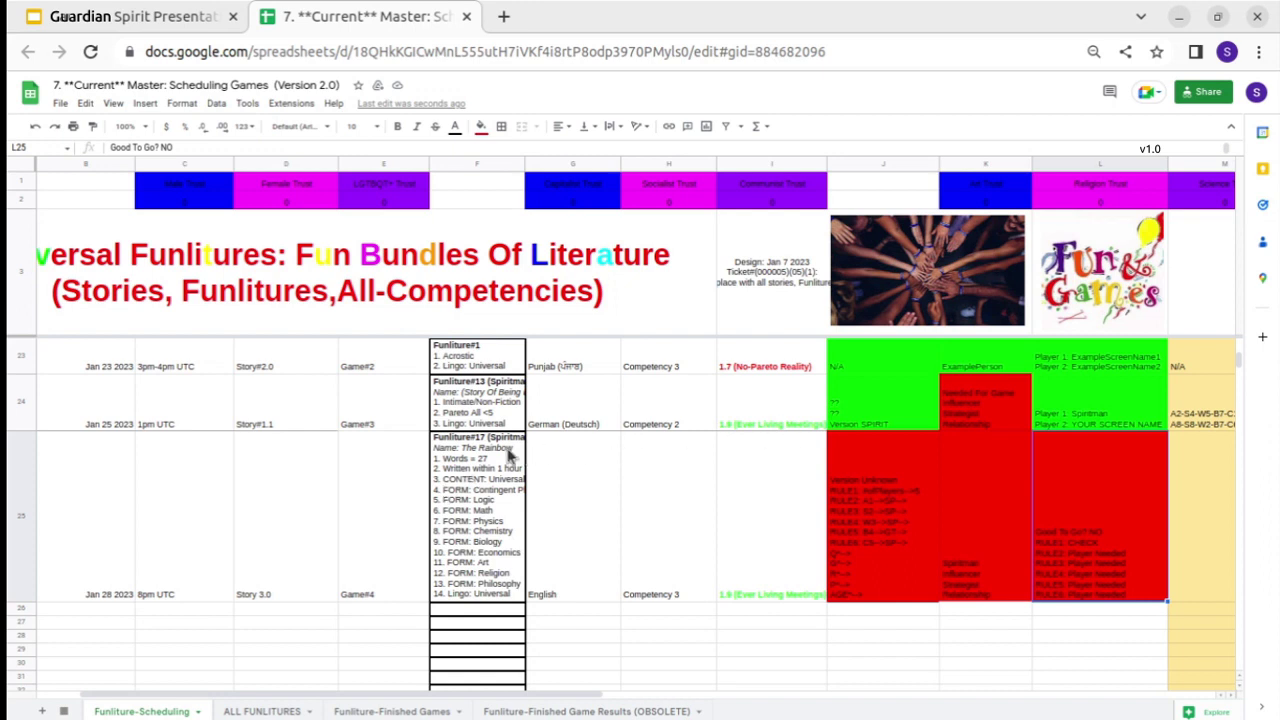
Check the first empty row below Game#4 and bring up the preview of the linked Game#1 file.
scroll(390, 492, "left", 1)
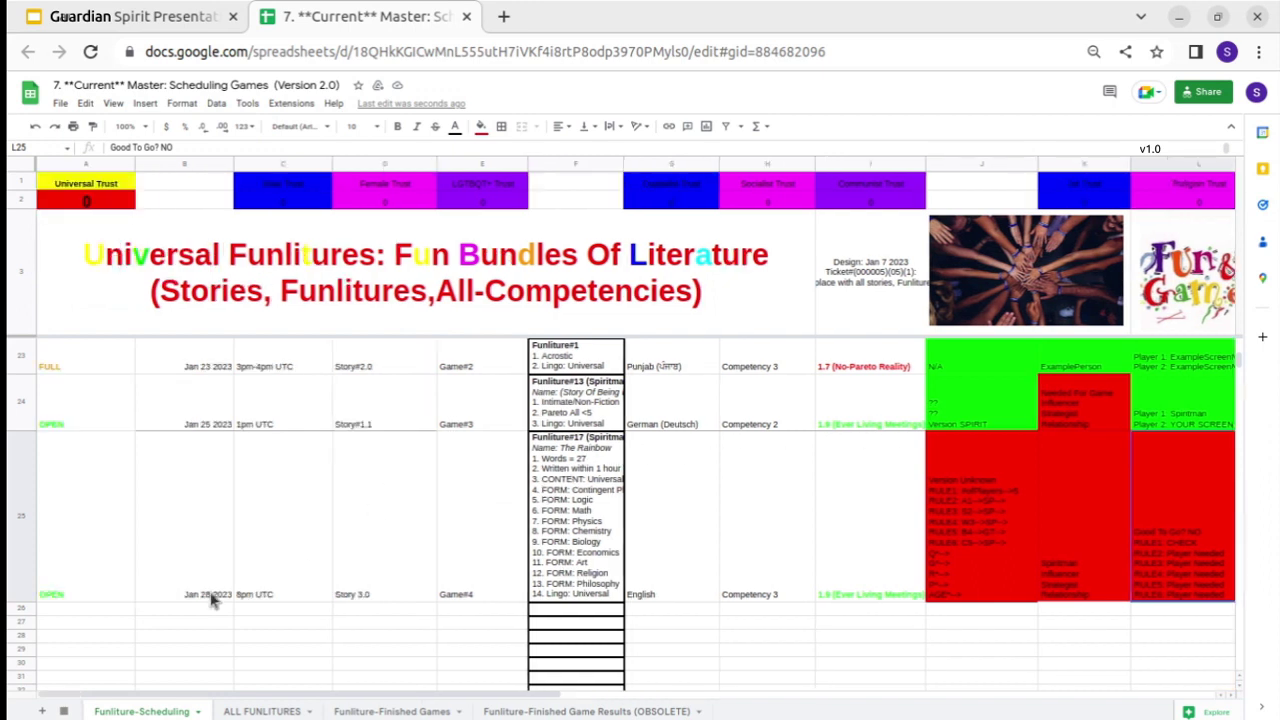
left_click(87, 598)
left_click(84, 607)
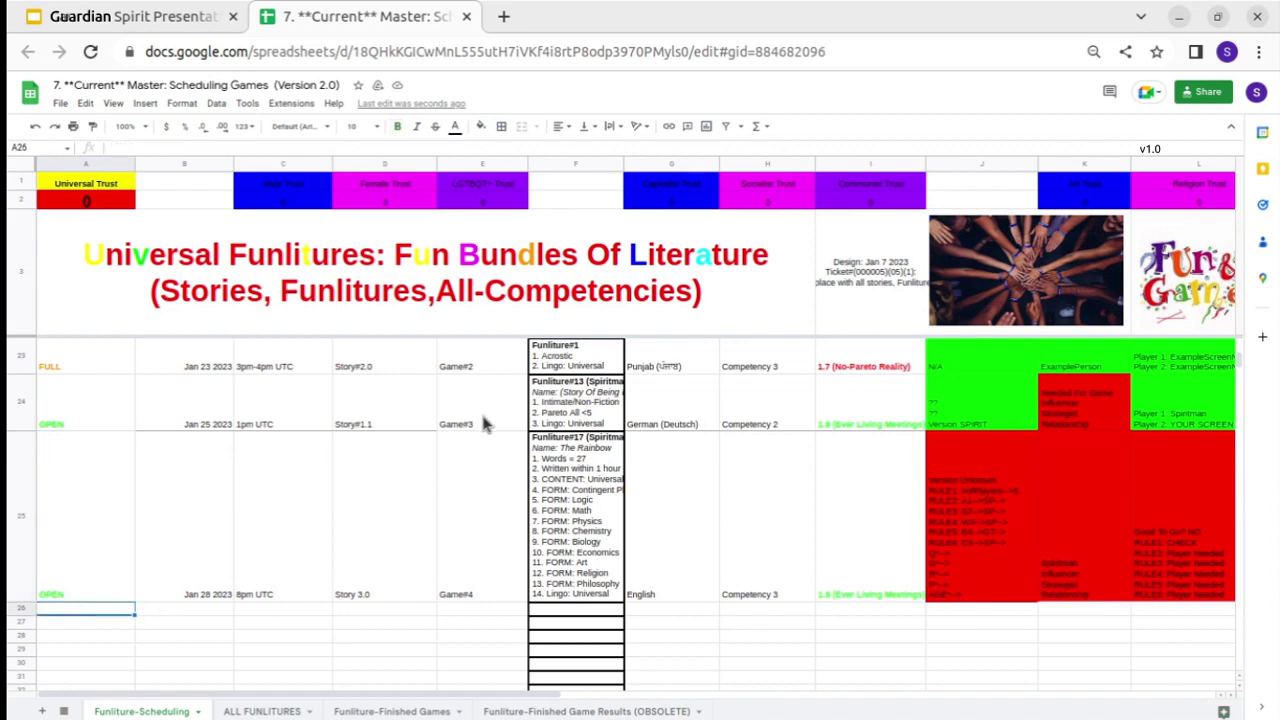
scroll(483, 425, "up", 2)
left_click(458, 447)
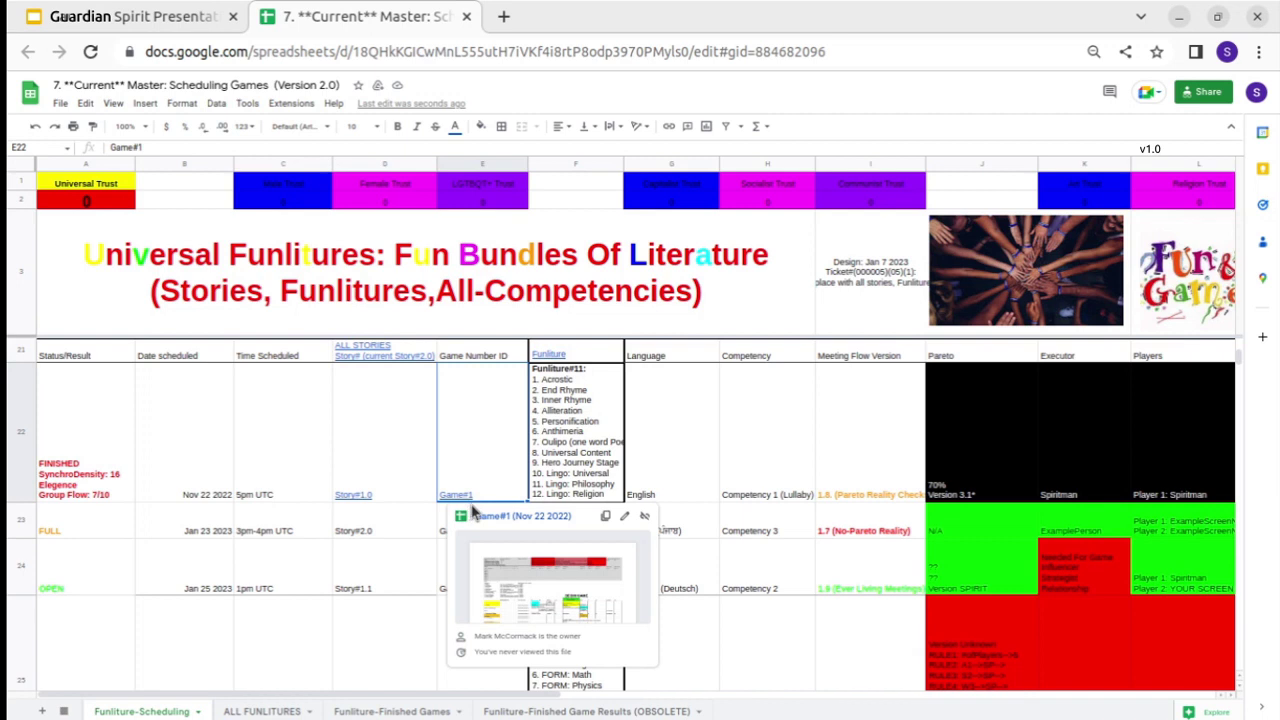
Open the spreadsheet linked from the slide's Game# Template image and go to its Funliture#11 checklist cell.
left_click(150, 18)
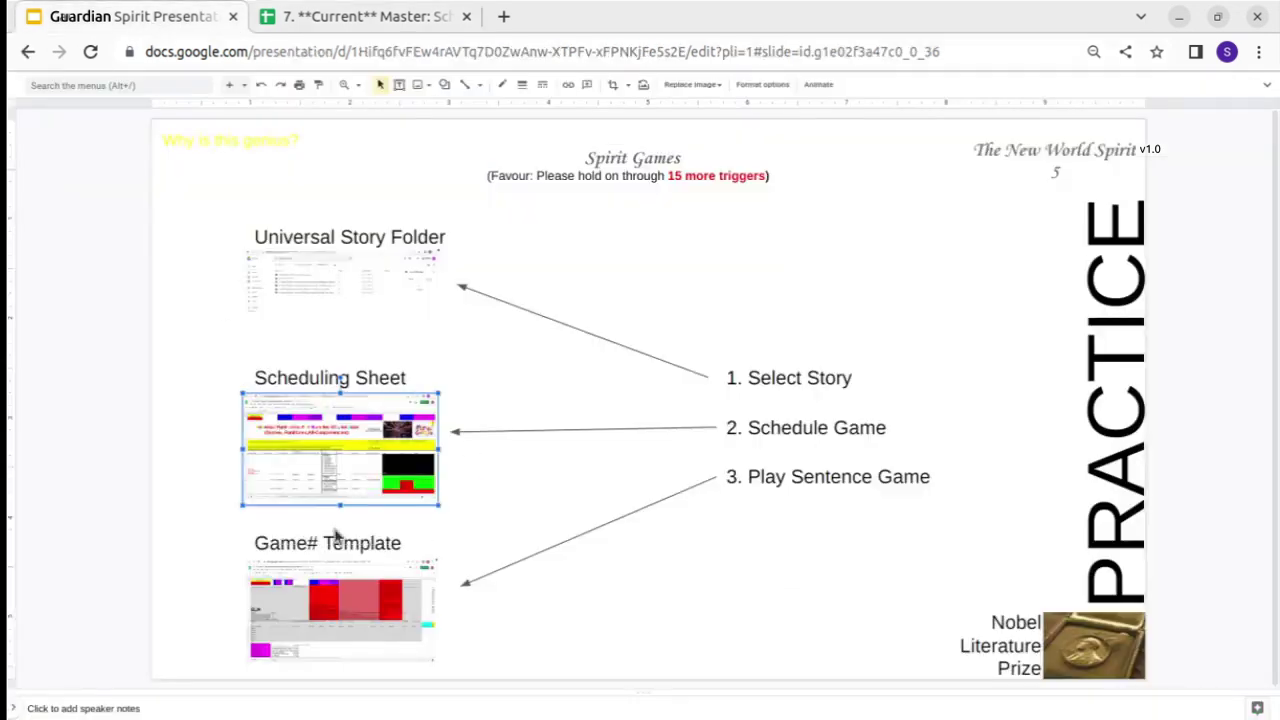
left_click(320, 622)
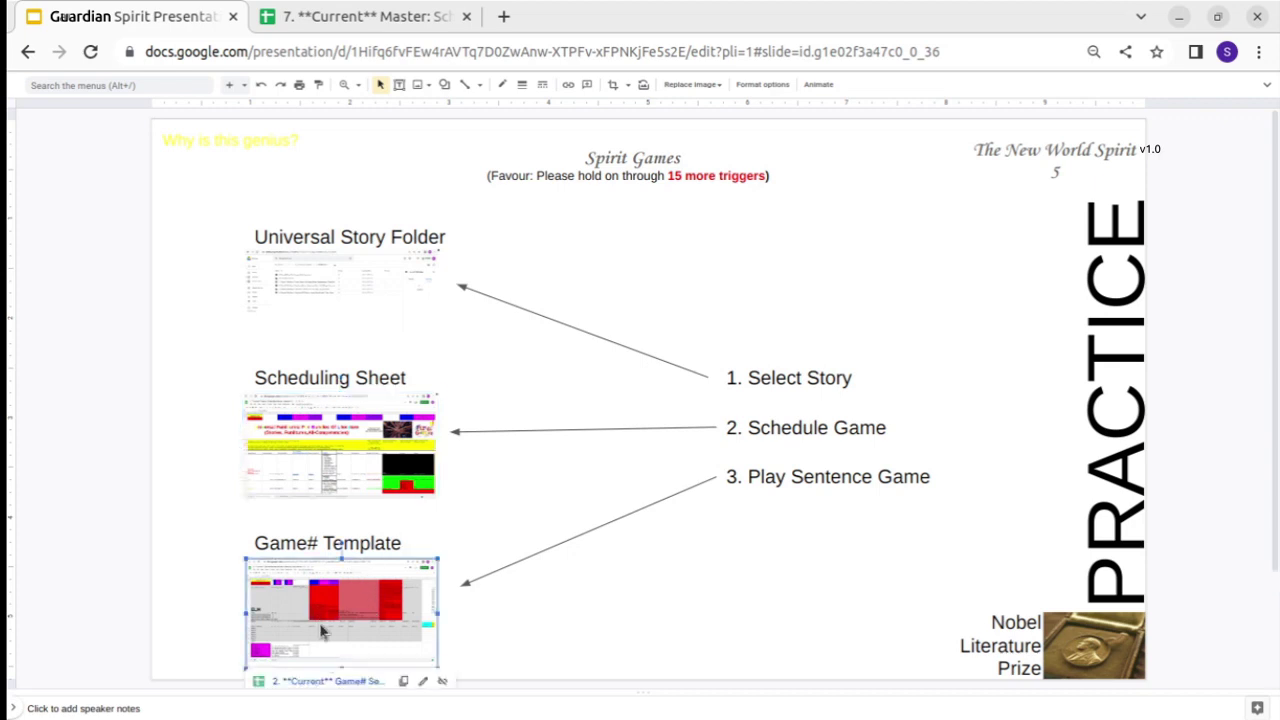
left_click(328, 681)
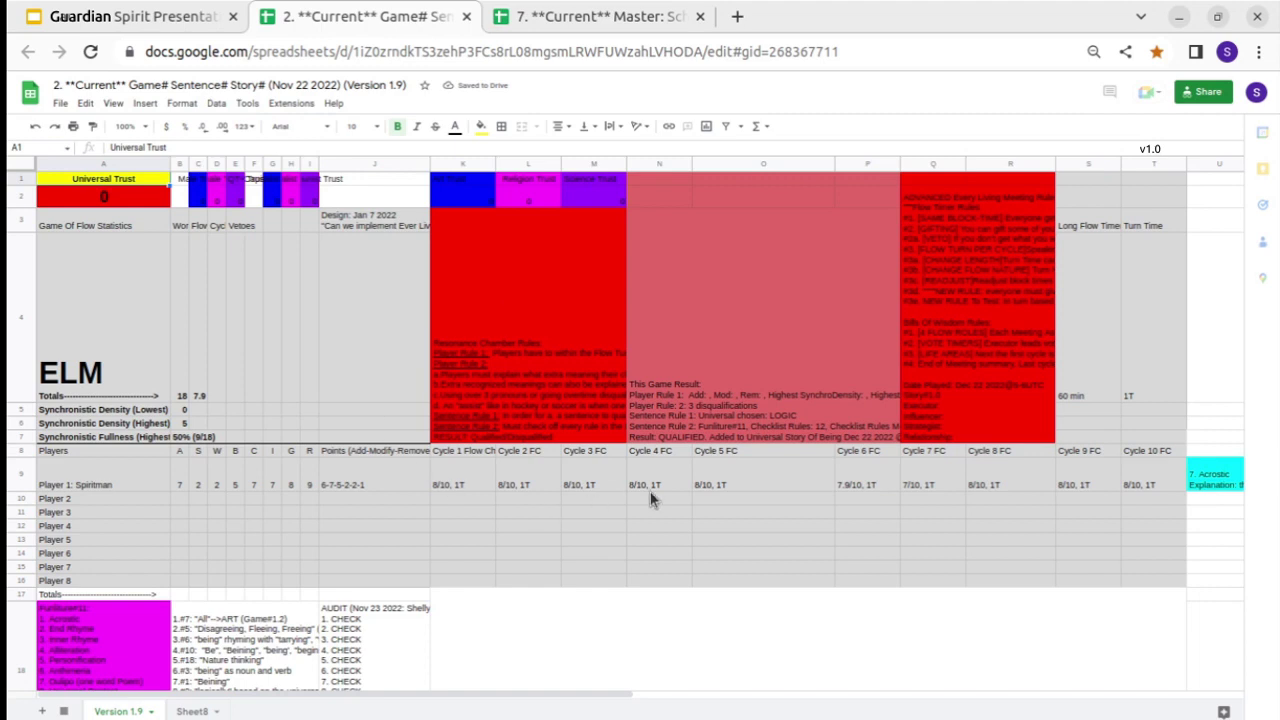
scroll(655, 538, "down", 2)
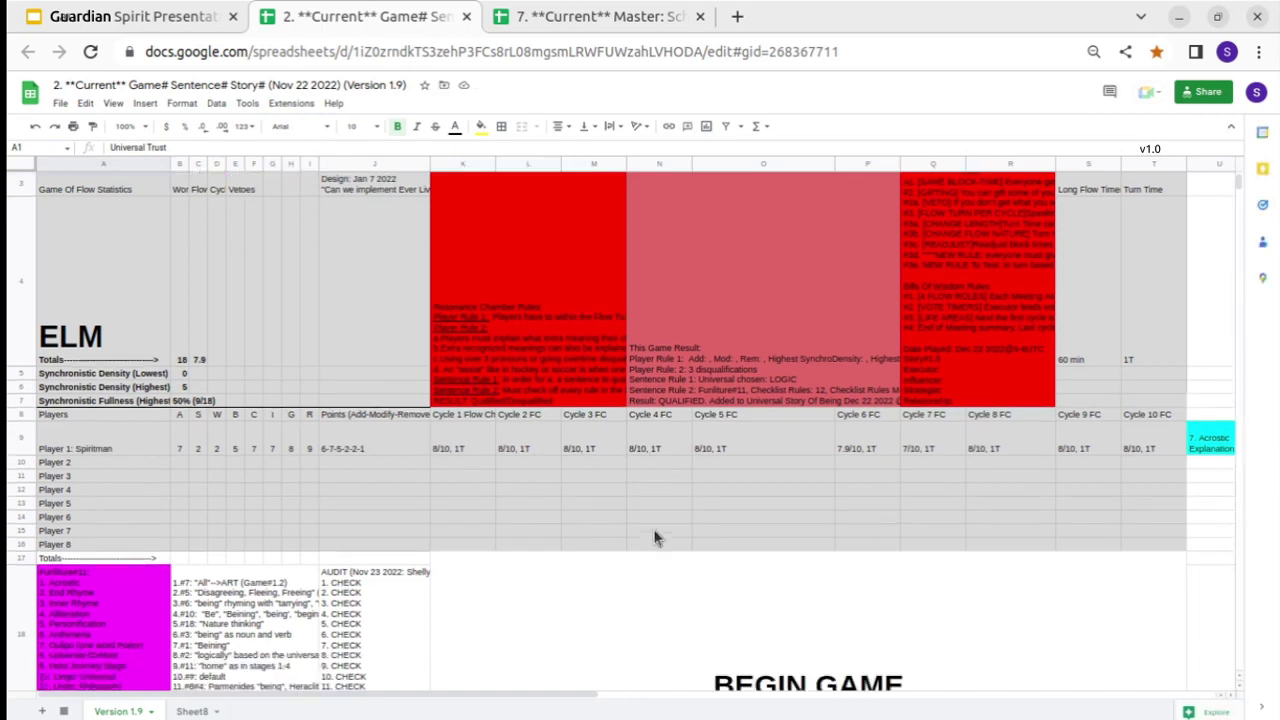
scroll(655, 538, "down", 3)
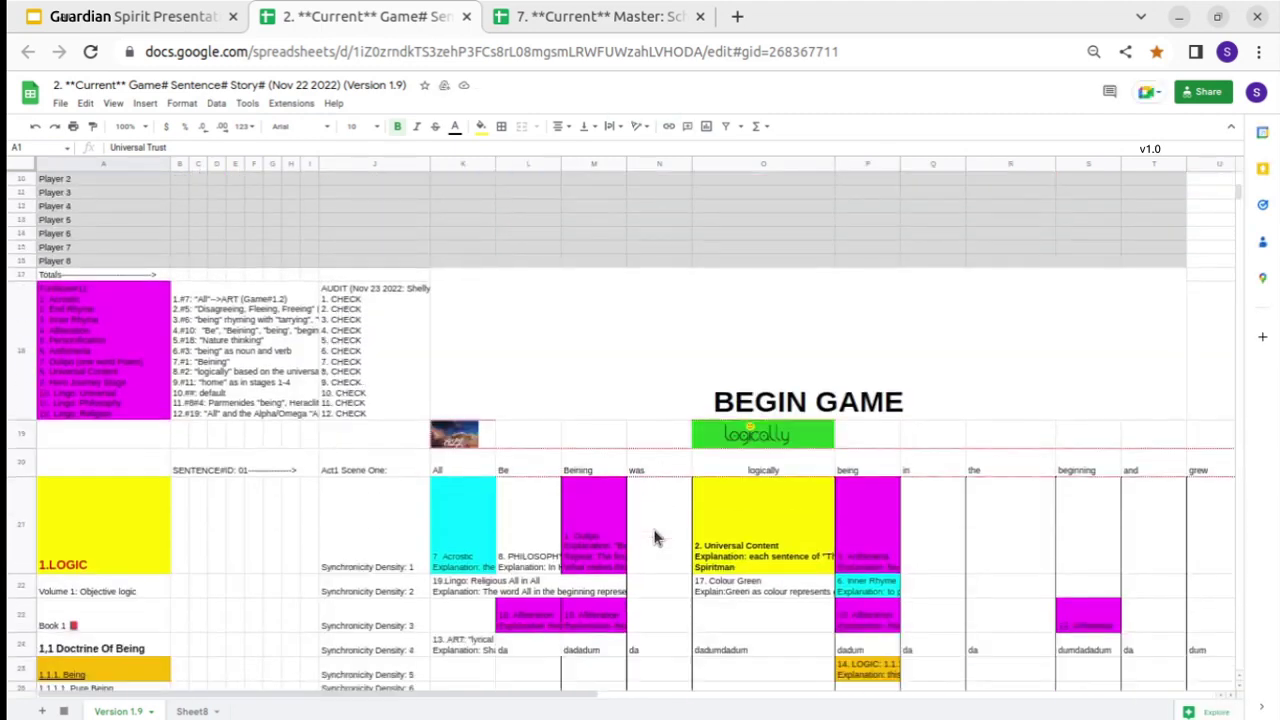
left_click(83, 360)
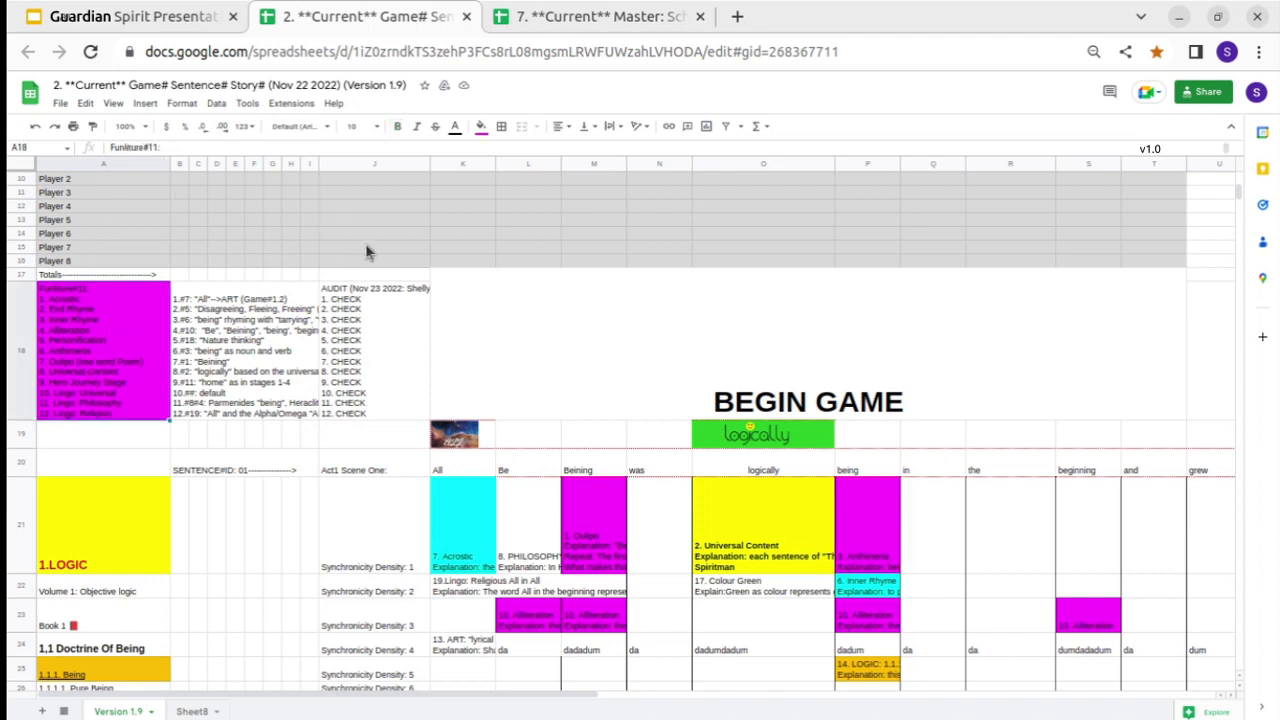
Open the "This Game Result" cell at the top of the game sheet to read its full text and leave it unedited.
scroll(200, 243, "up", 3)
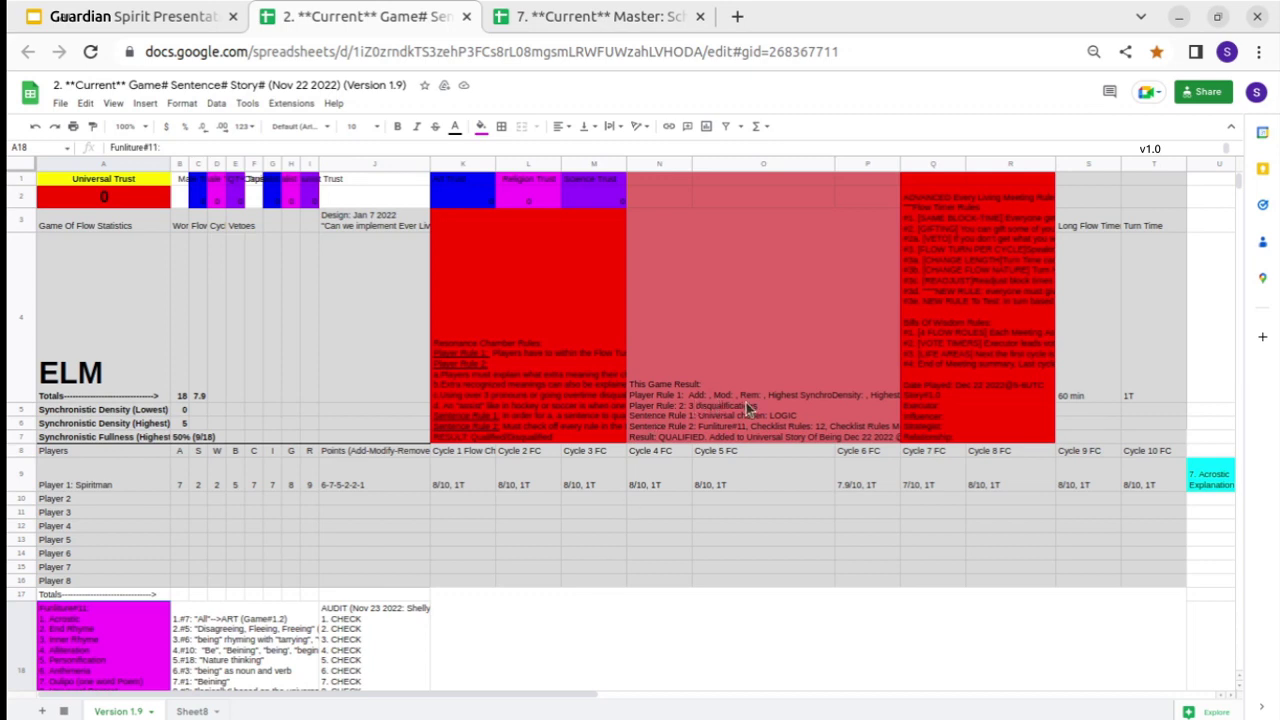
double_click(648, 405)
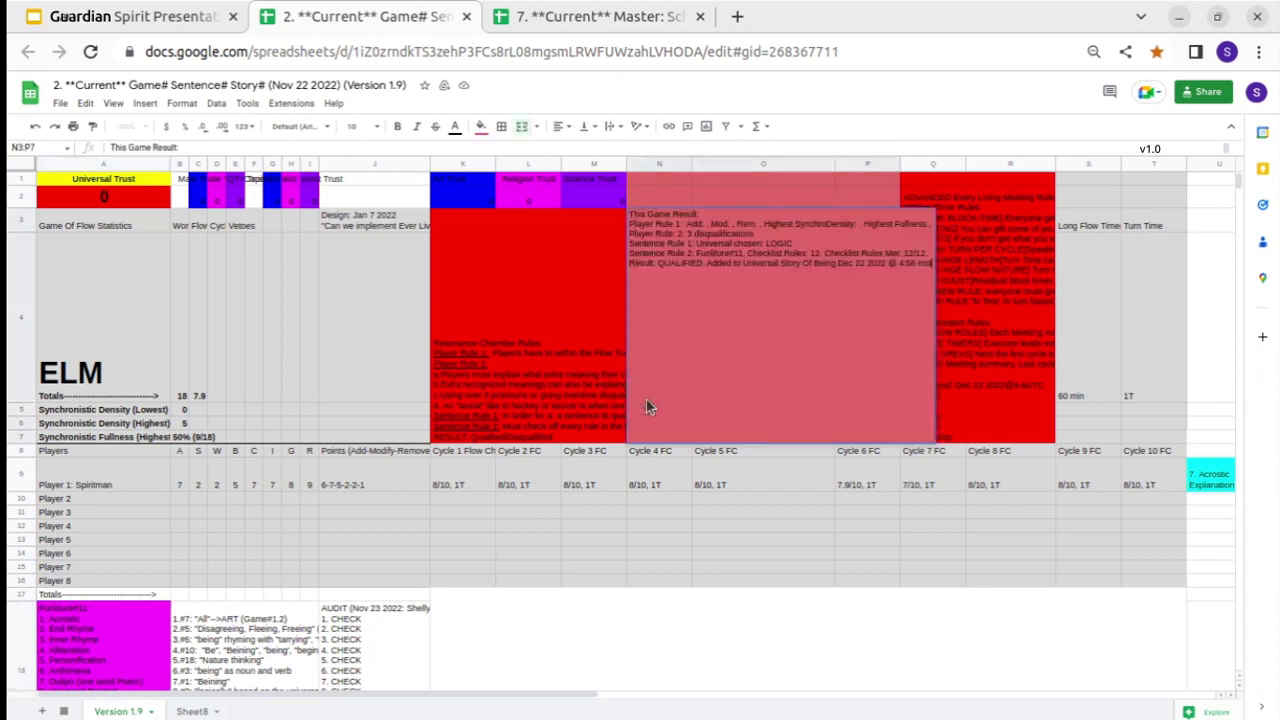
left_click(663, 468)
Go through the words of the Act1 Scene One sentence in row 20, from "All" to "the".
scroll(604, 565, "down", 2)
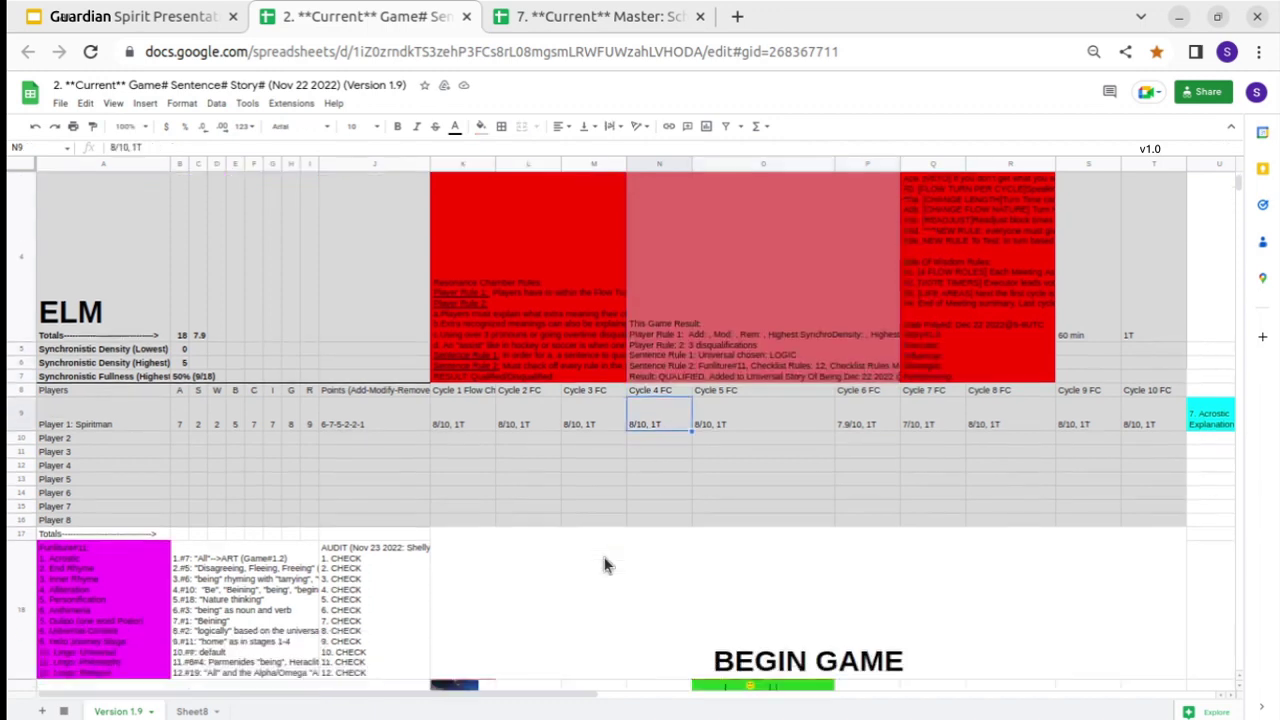
scroll(604, 565, "down", 5)
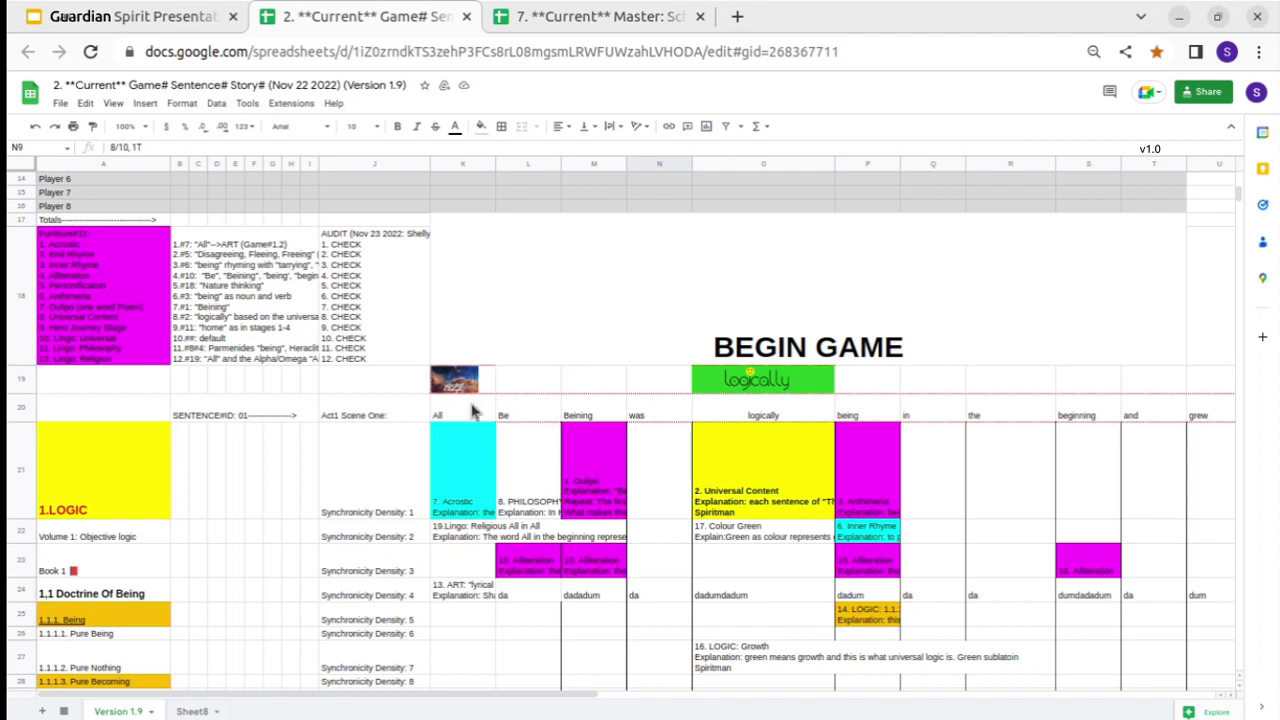
left_click(460, 414)
left_click(512, 410)
left_click(590, 418)
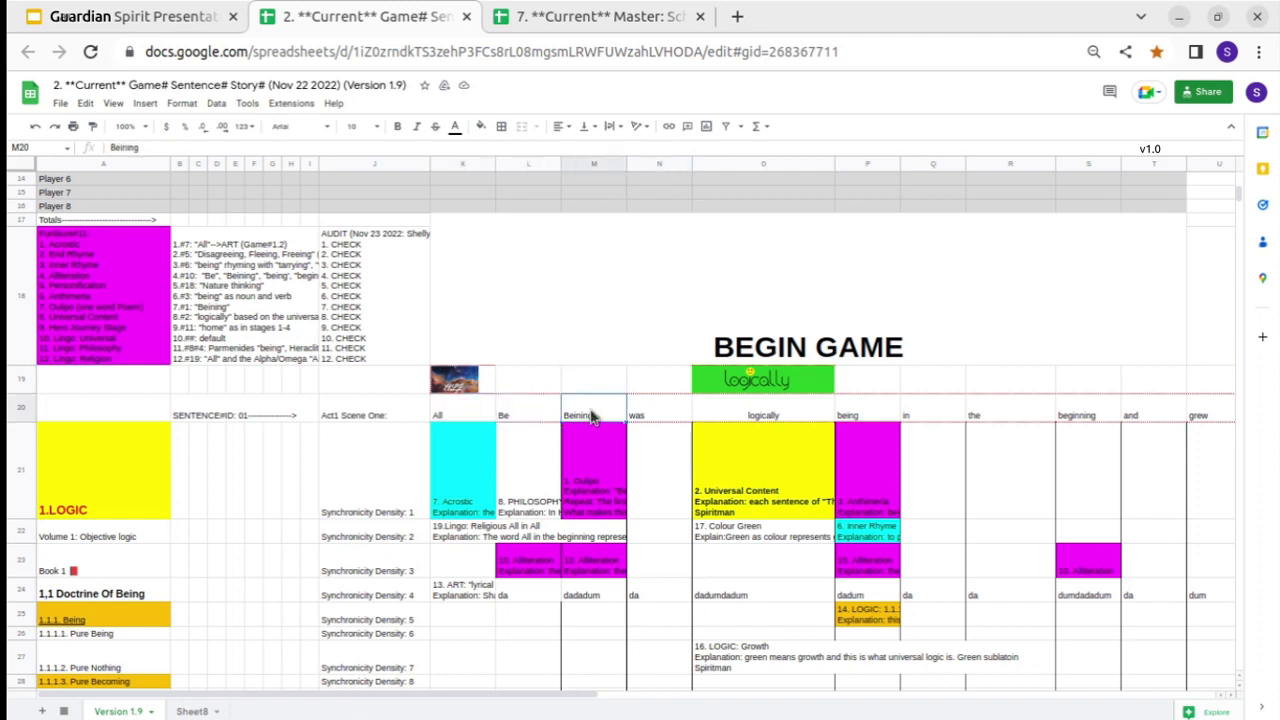
left_click_drag(468, 416, 1030, 415)
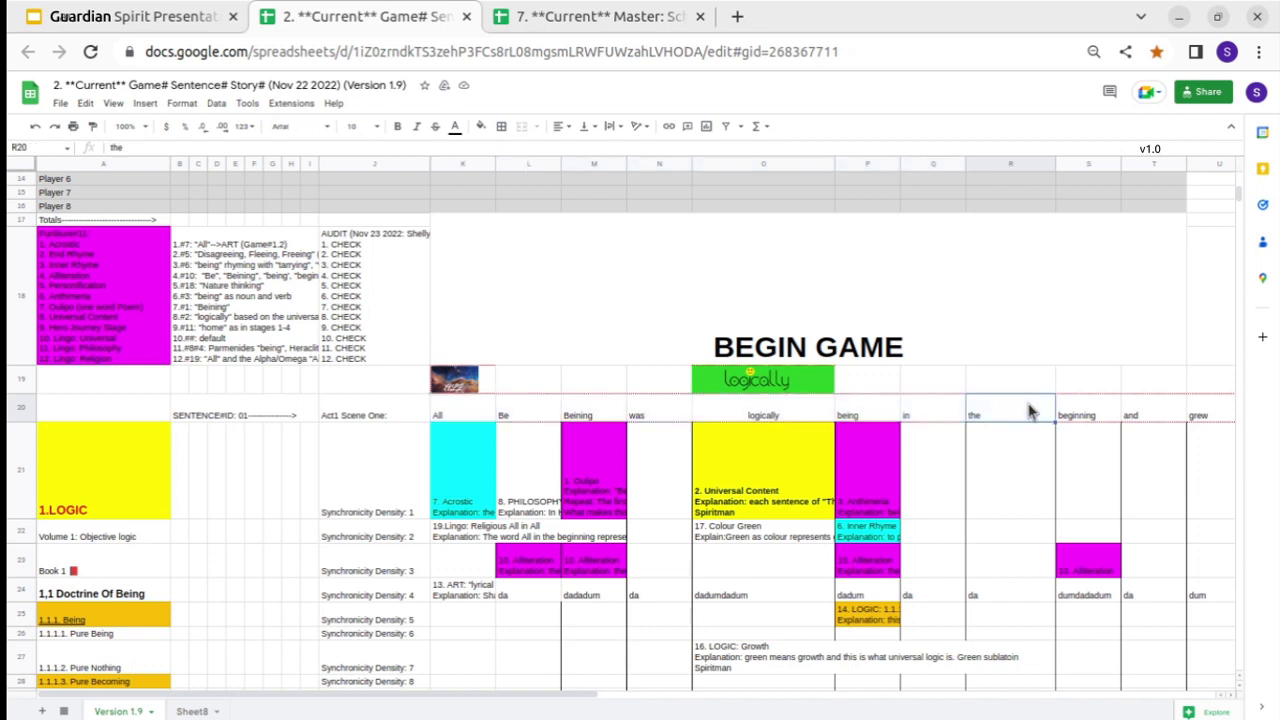
Check the Universal Content cell under "logically" and the 1.LOGIC outline in column A down to 1.1.1.1. Pure Being.
left_click(761, 467)
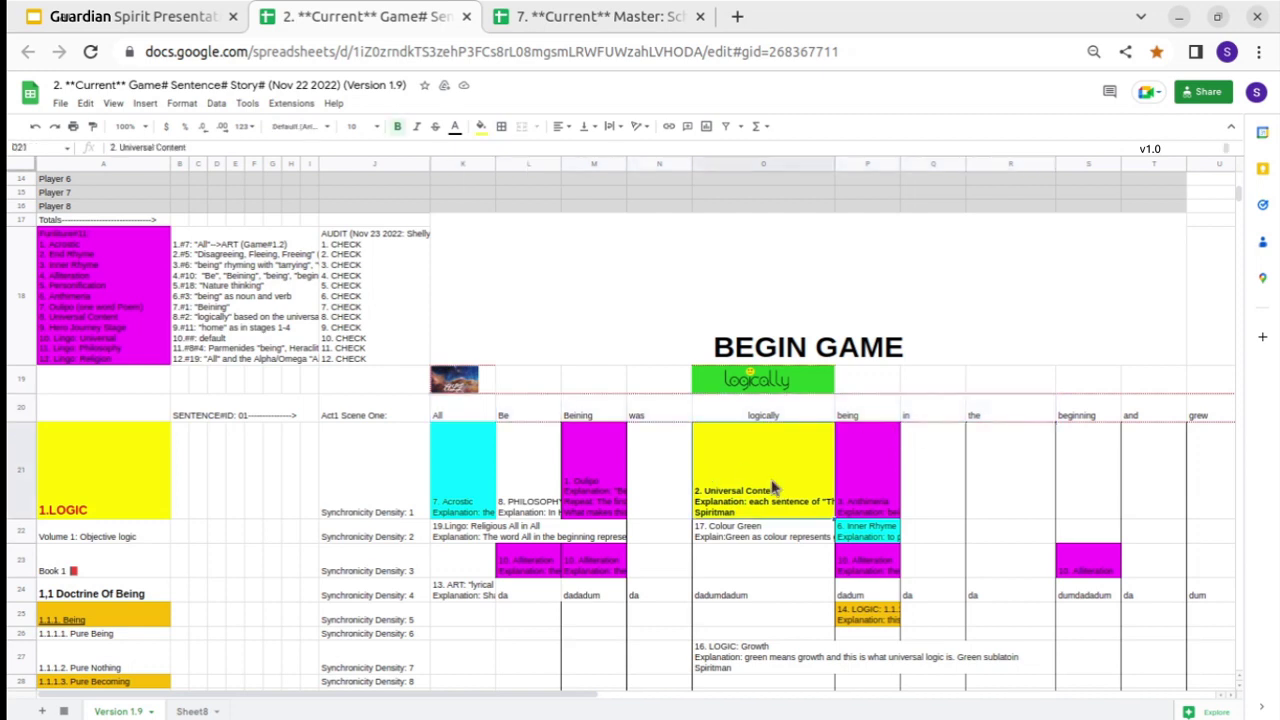
mouse_move(105, 637)
left_mouse_down()
mouse_move(90, 570)
mouse_move(85, 640)
left_mouse_up()
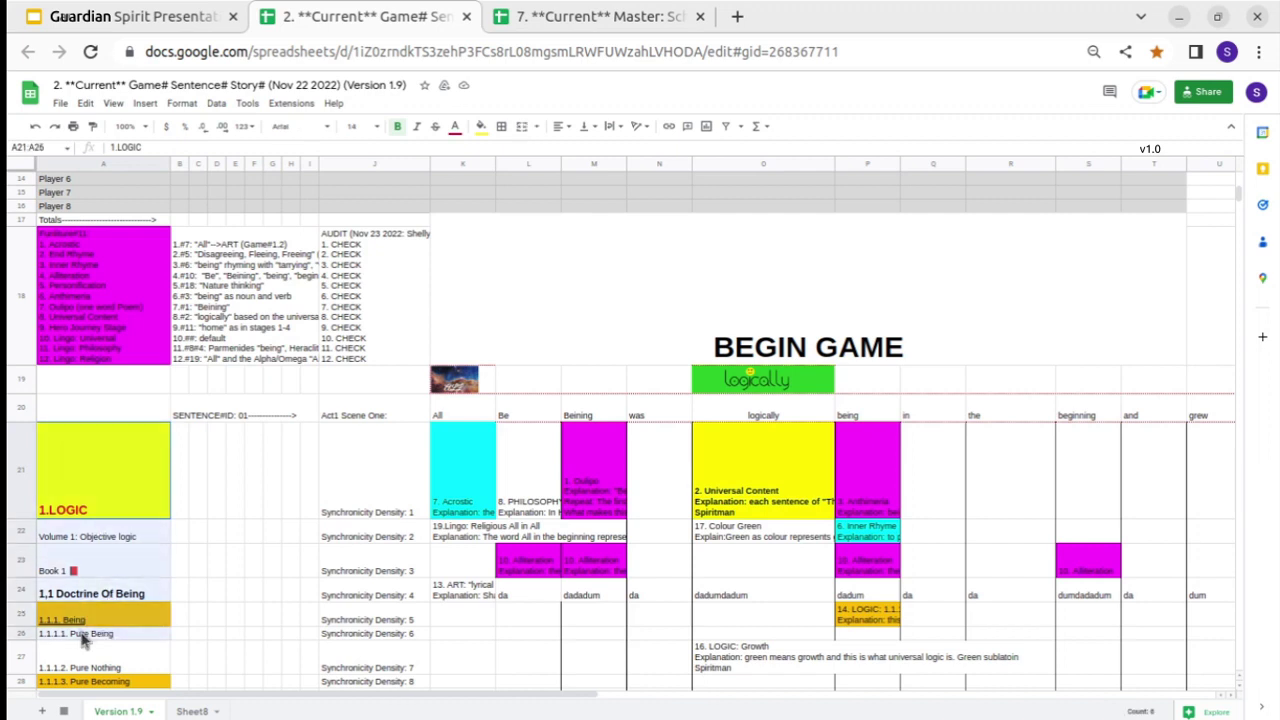
left_click(88, 510)
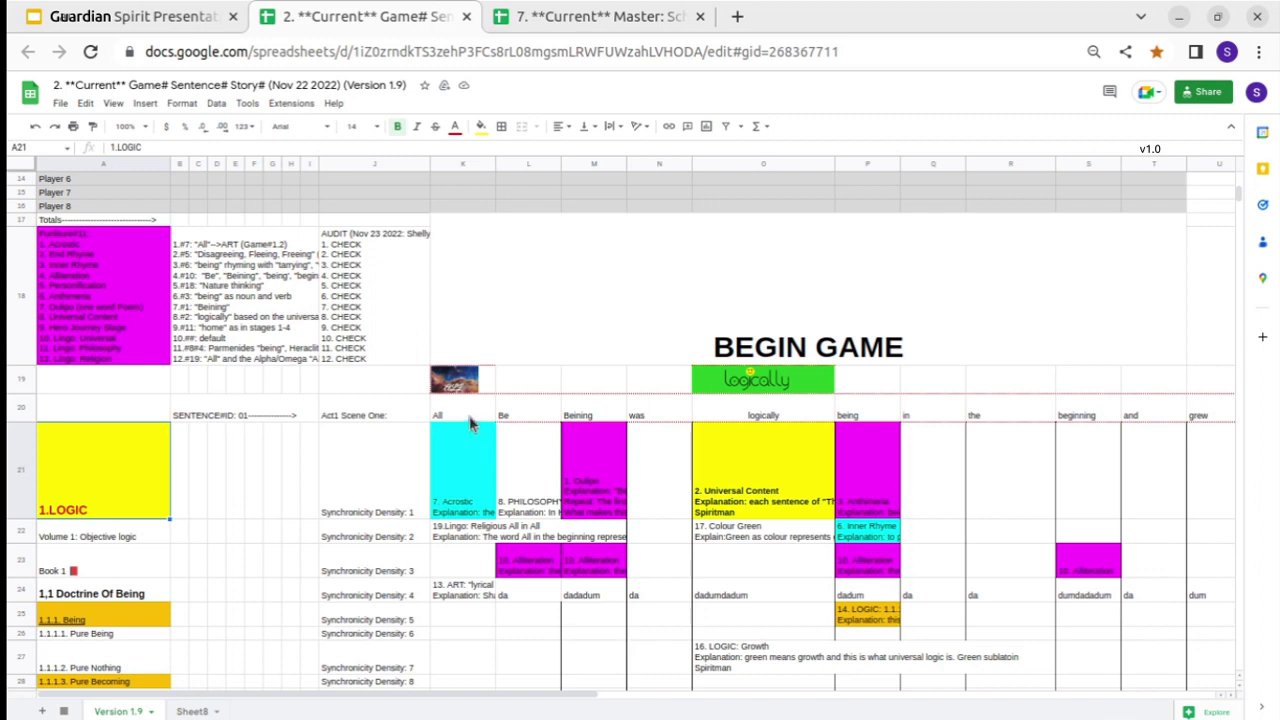
Trace the synchronicity entries beneath each sentence word in turn, from "All" through "being" in column P.
left_click_drag(469, 418, 468, 595)
left_click_drag(535, 416, 535, 612)
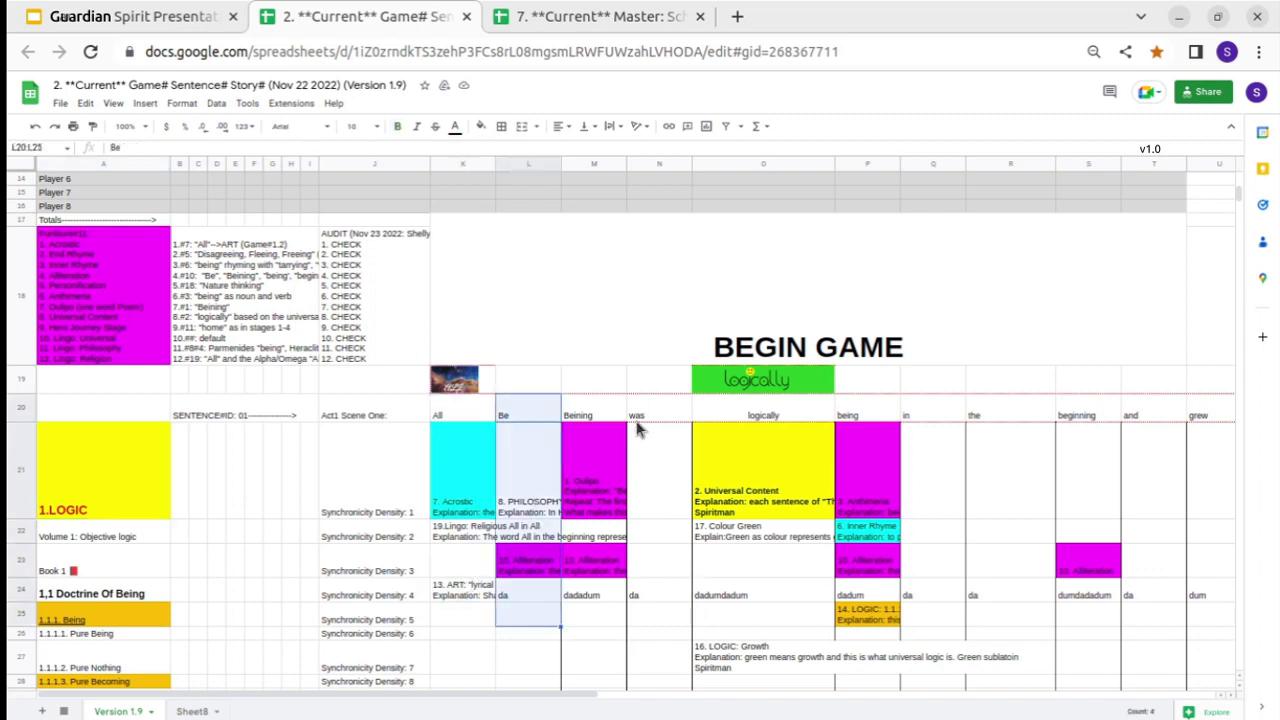
left_click_drag(603, 416, 595, 608)
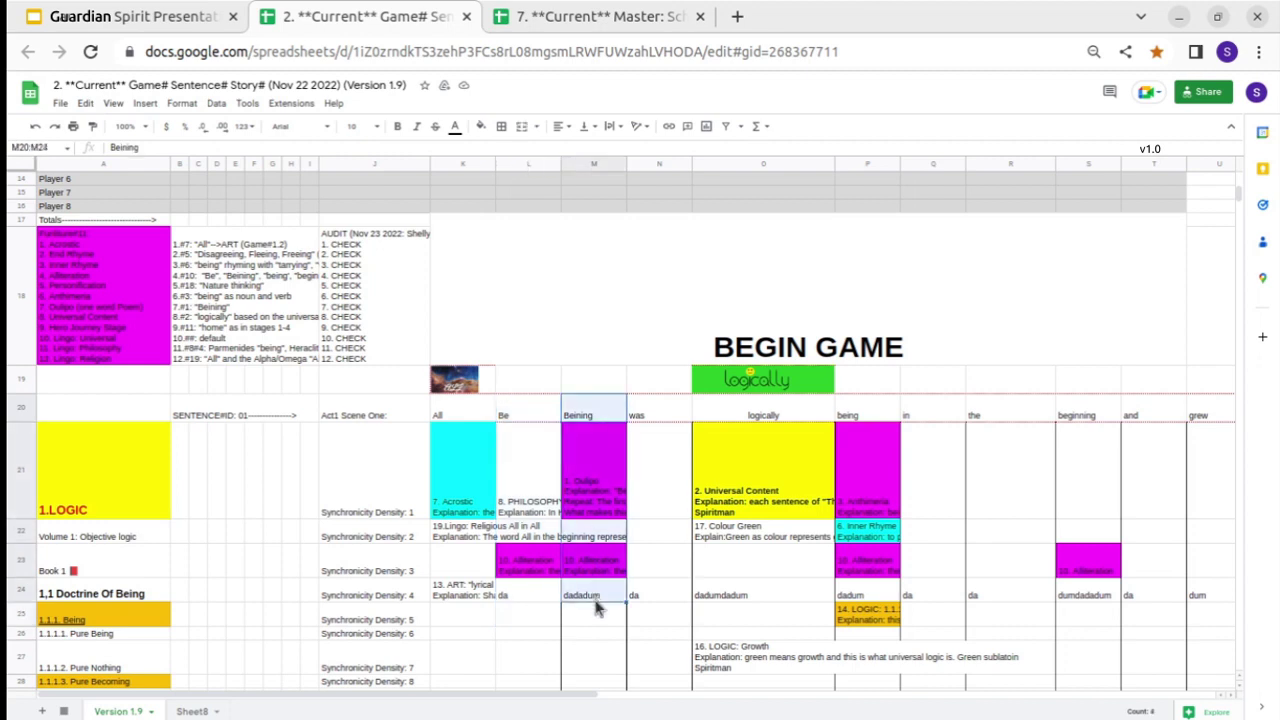
left_click(655, 416)
left_click_drag(655, 428, 651, 563)
left_click(651, 563)
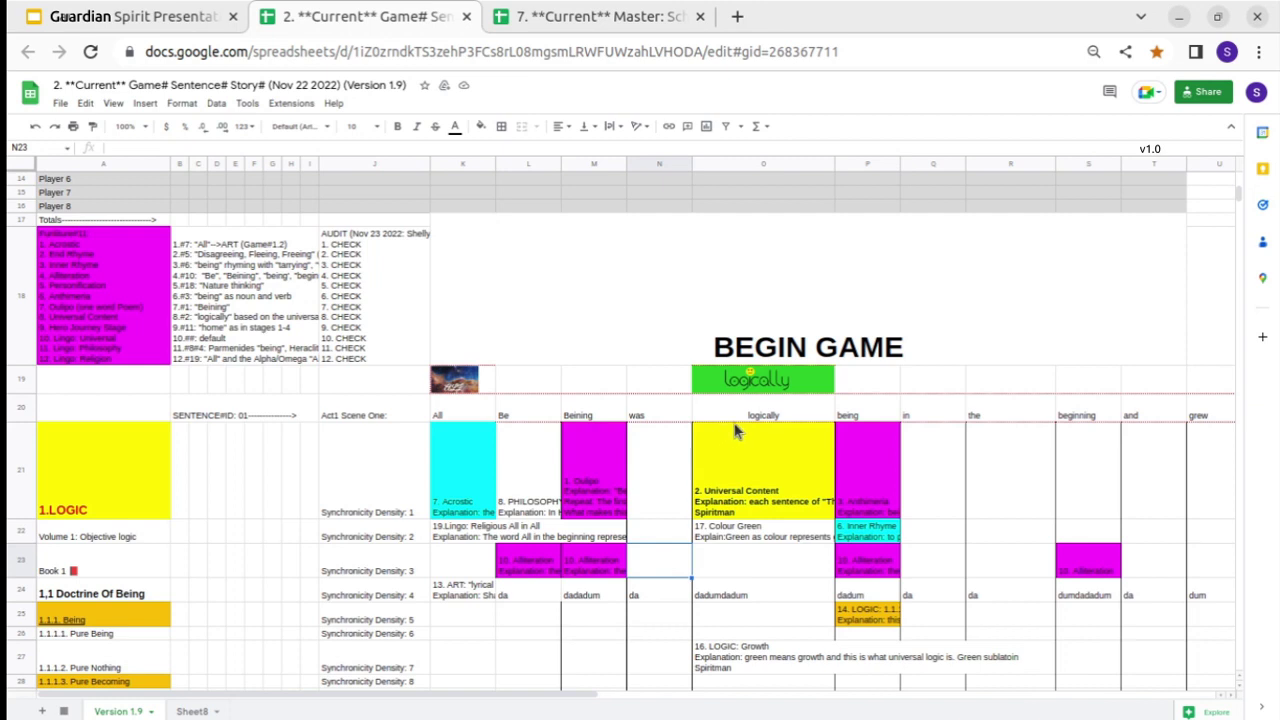
left_click_drag(740, 416, 750, 566)
left_click(750, 566)
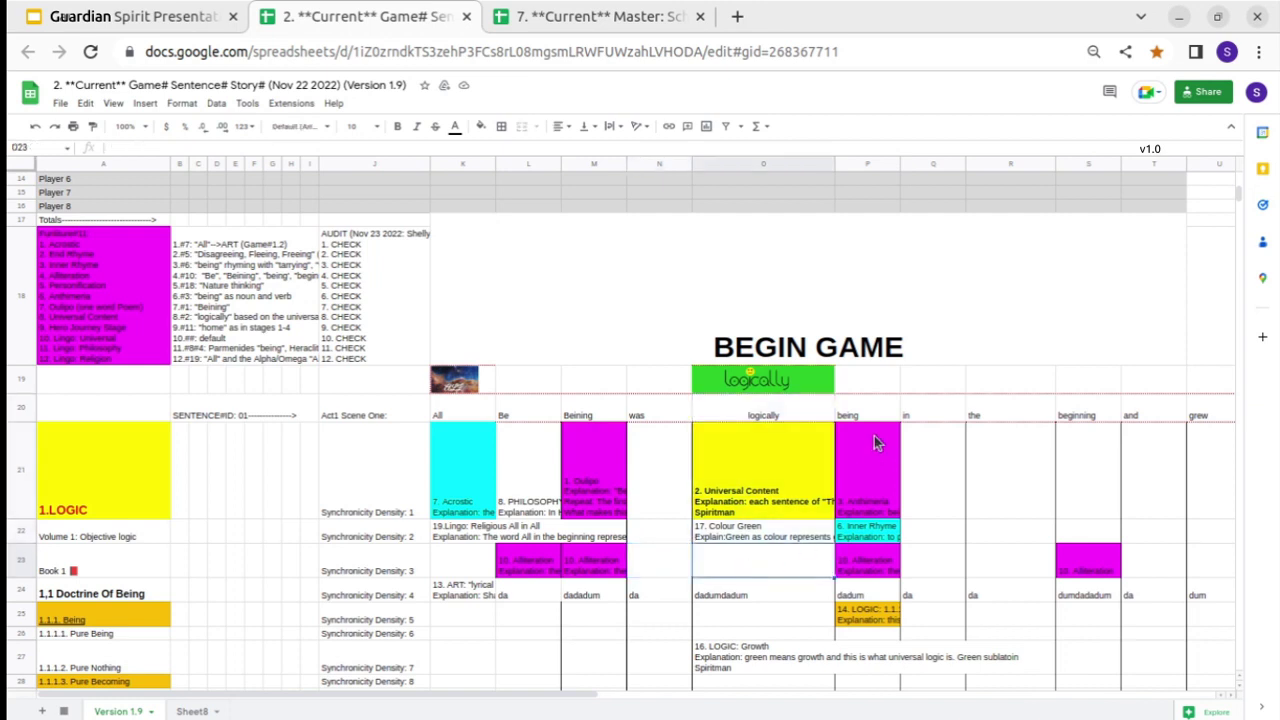
left_click_drag(871, 416, 866, 535)
left_click(866, 540)
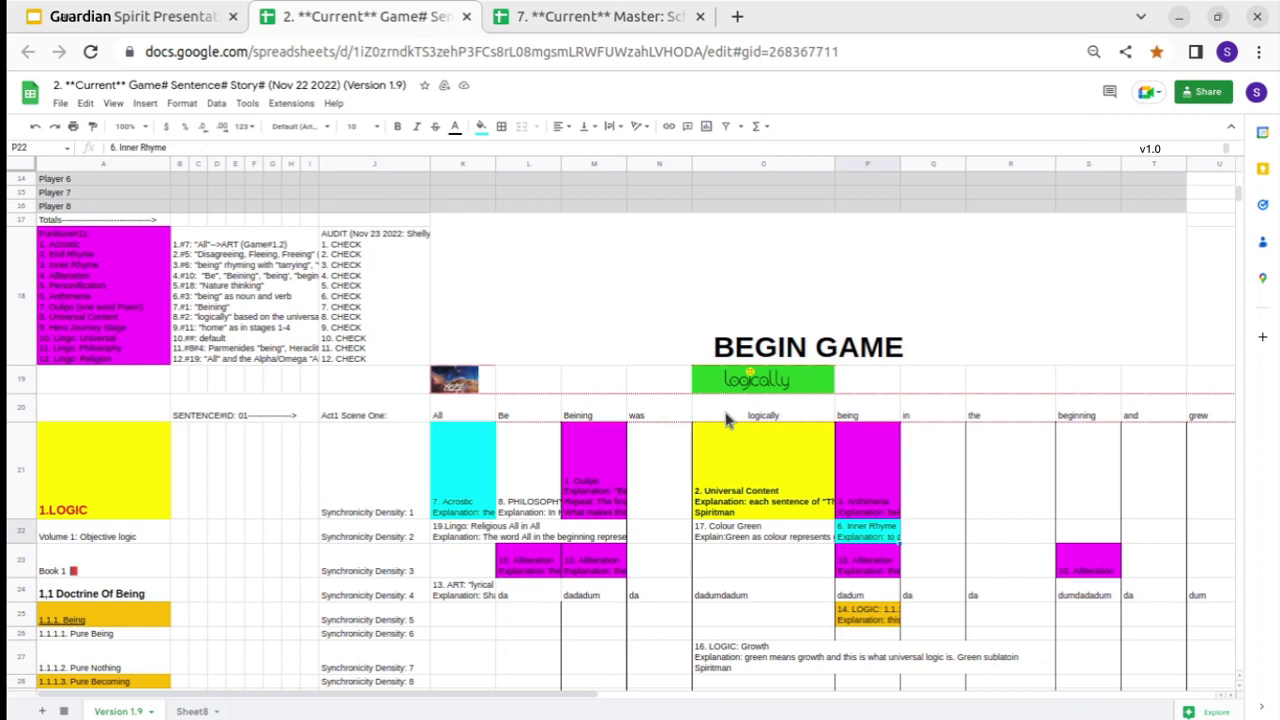
Select the row 20 words from "All" to "in" and inspect the cells "being" and "in" individually.
left_click_drag(460, 420, 938, 422)
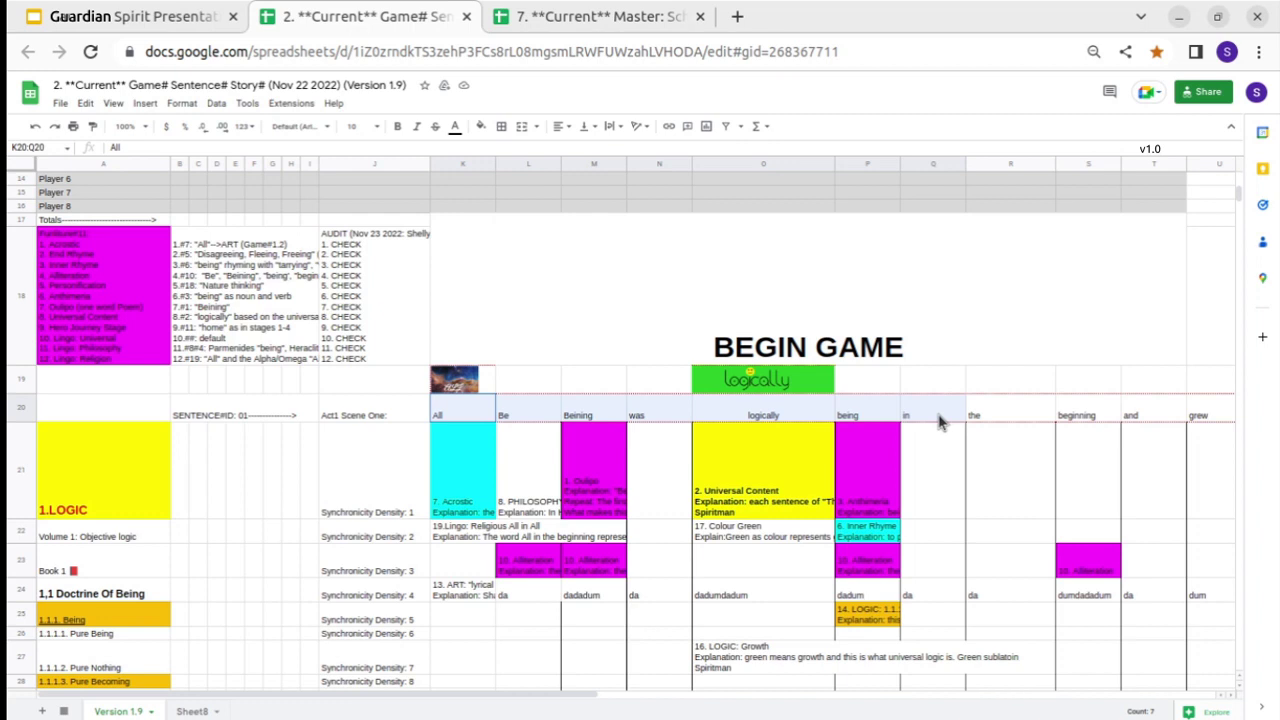
left_click(938, 422)
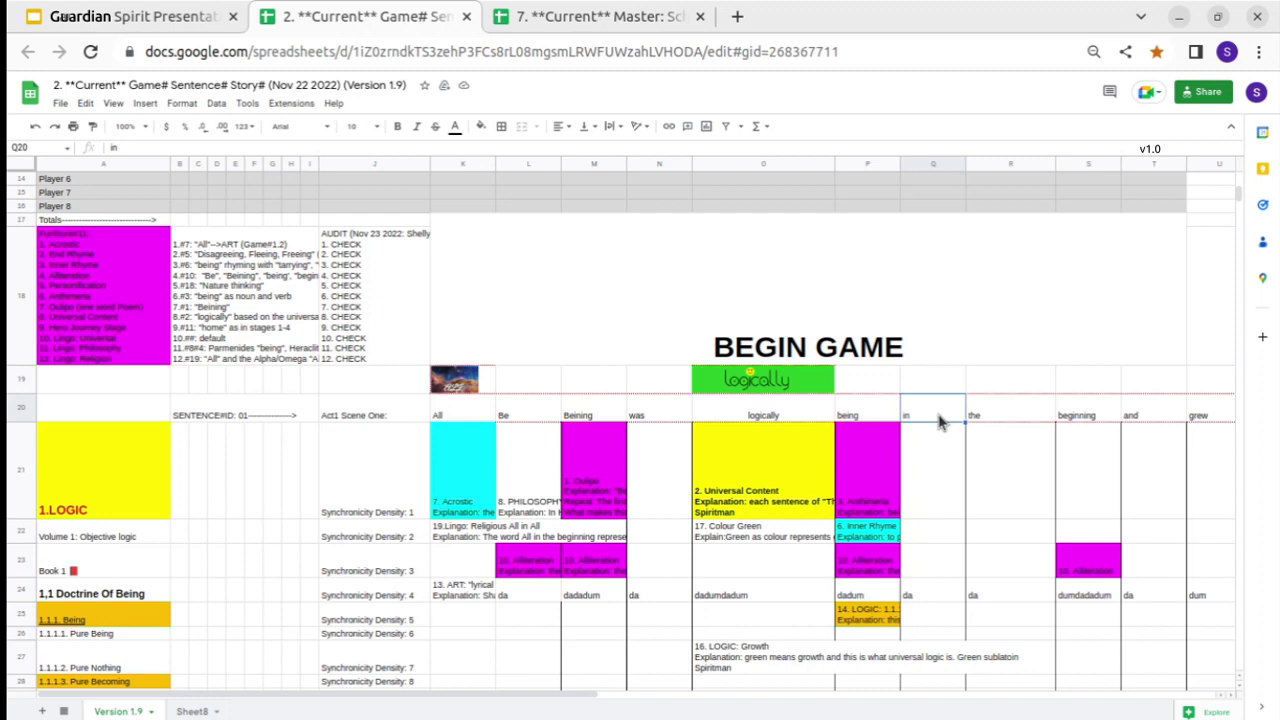
left_click(856, 420)
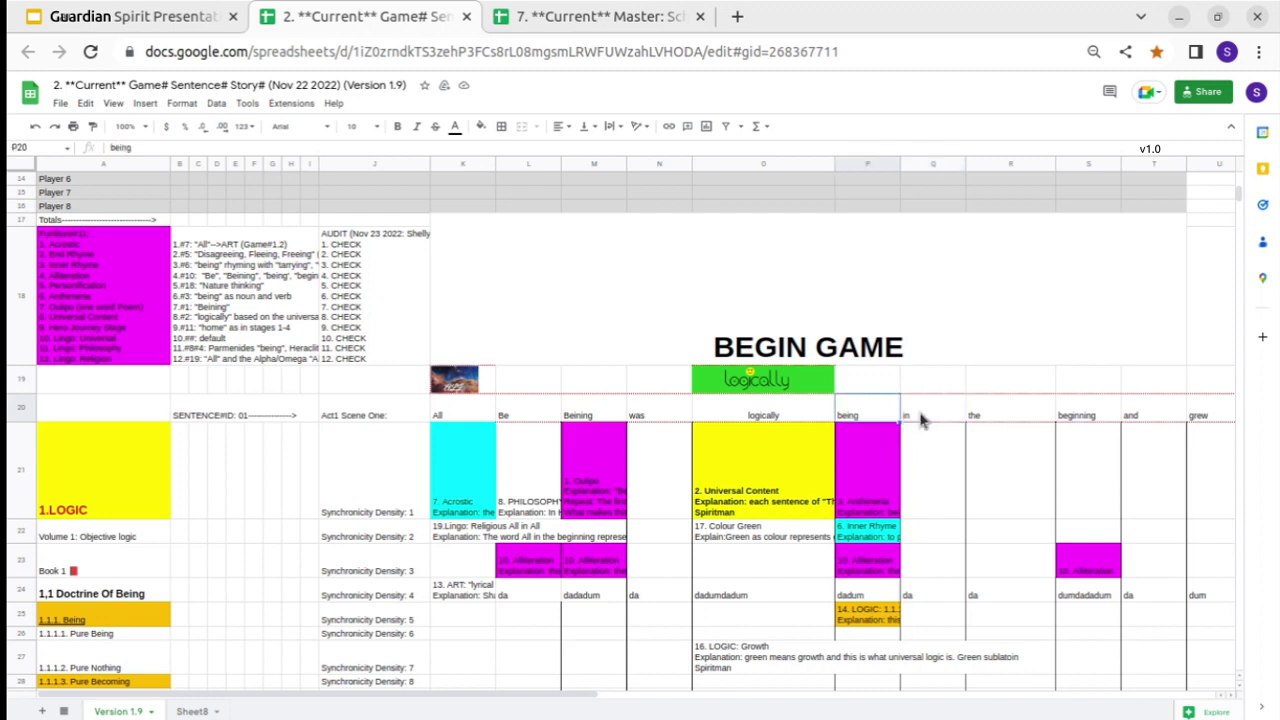
left_click(926, 420)
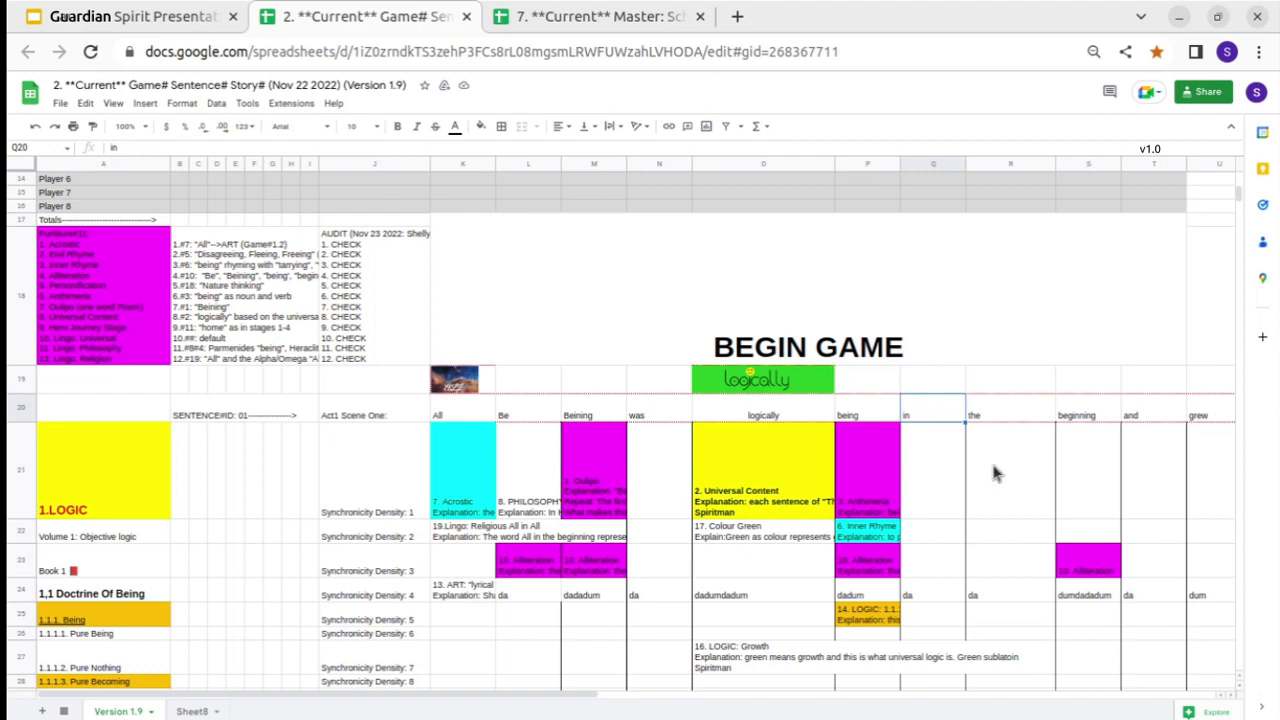
Examine the synchronicity tallies in column AC at the sentence's end, from Synchronicity Density 1 down to Density 5.
scroll(993, 473, "right", 3)
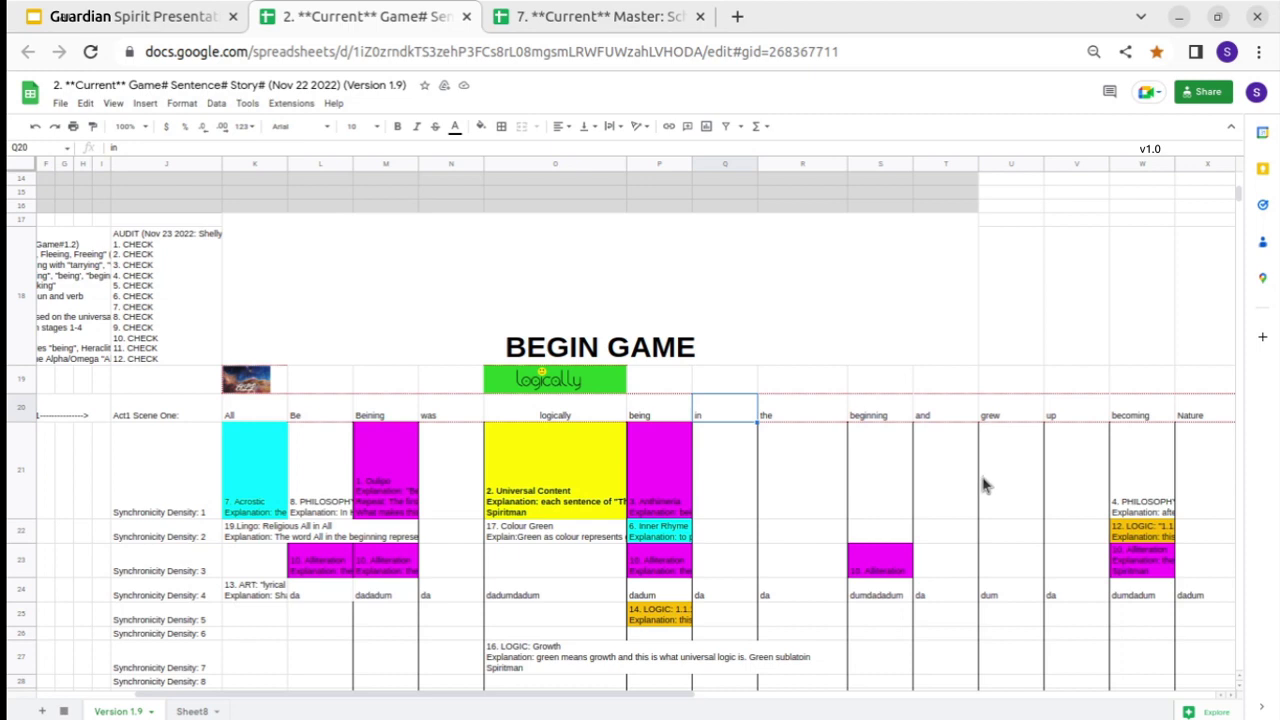
scroll(991, 465, "right", 6)
scroll(983, 485, "right", 1)
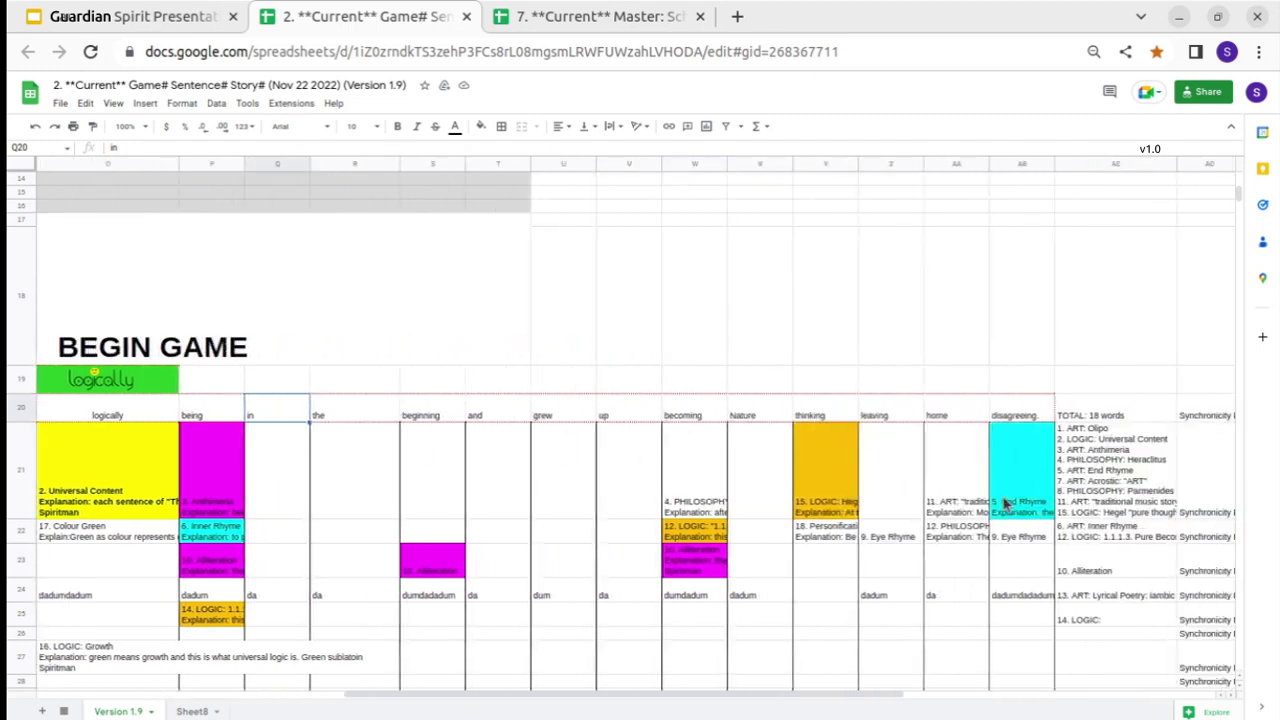
left_click(1093, 455)
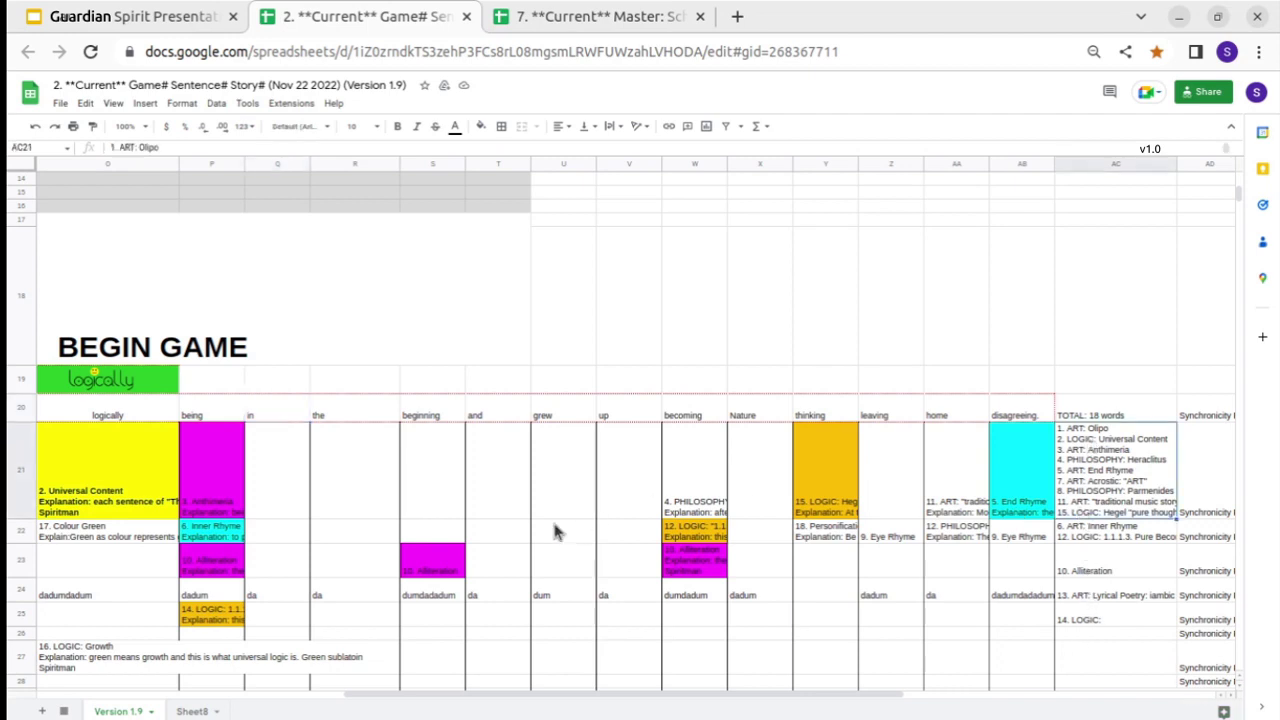
scroll(400, 545, "left", 10)
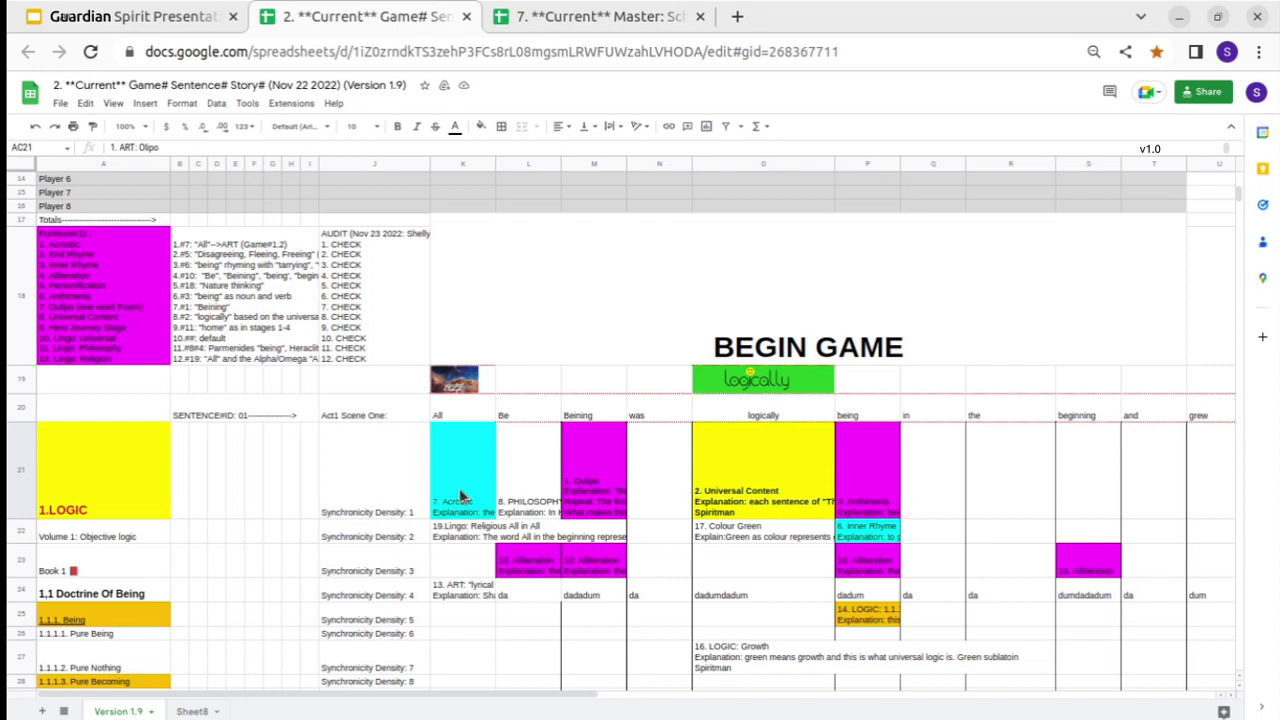
scroll(477, 497, "right", 10)
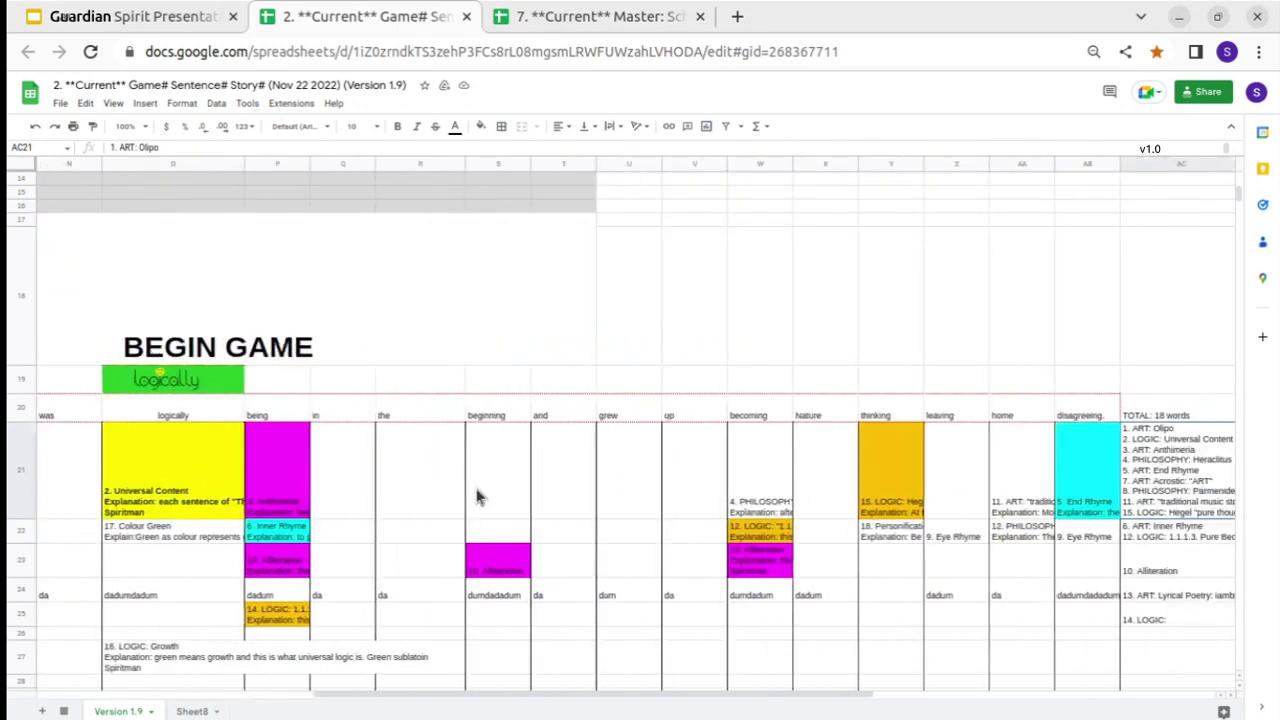
scroll(1120, 570, "right", 3)
left_click(788, 622)
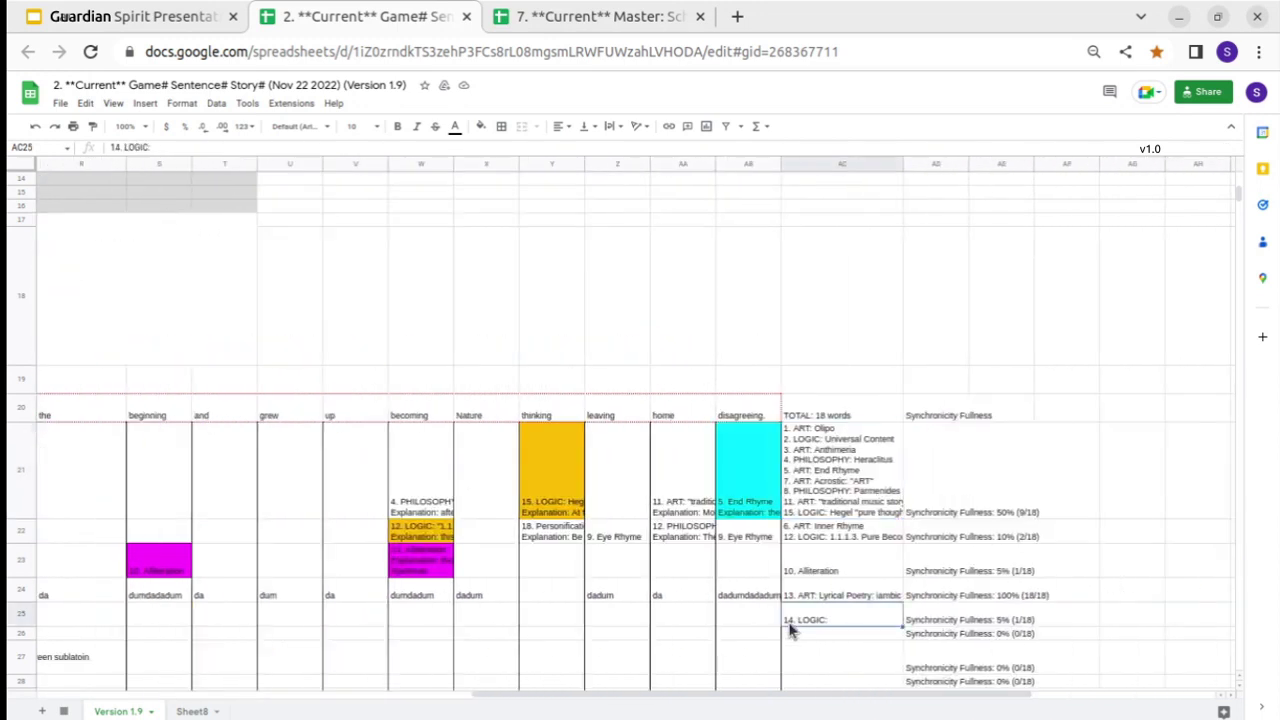
Return to the game statistics above the players and check the first Totals value in cell B4.
scroll(435, 573, "left", 10)
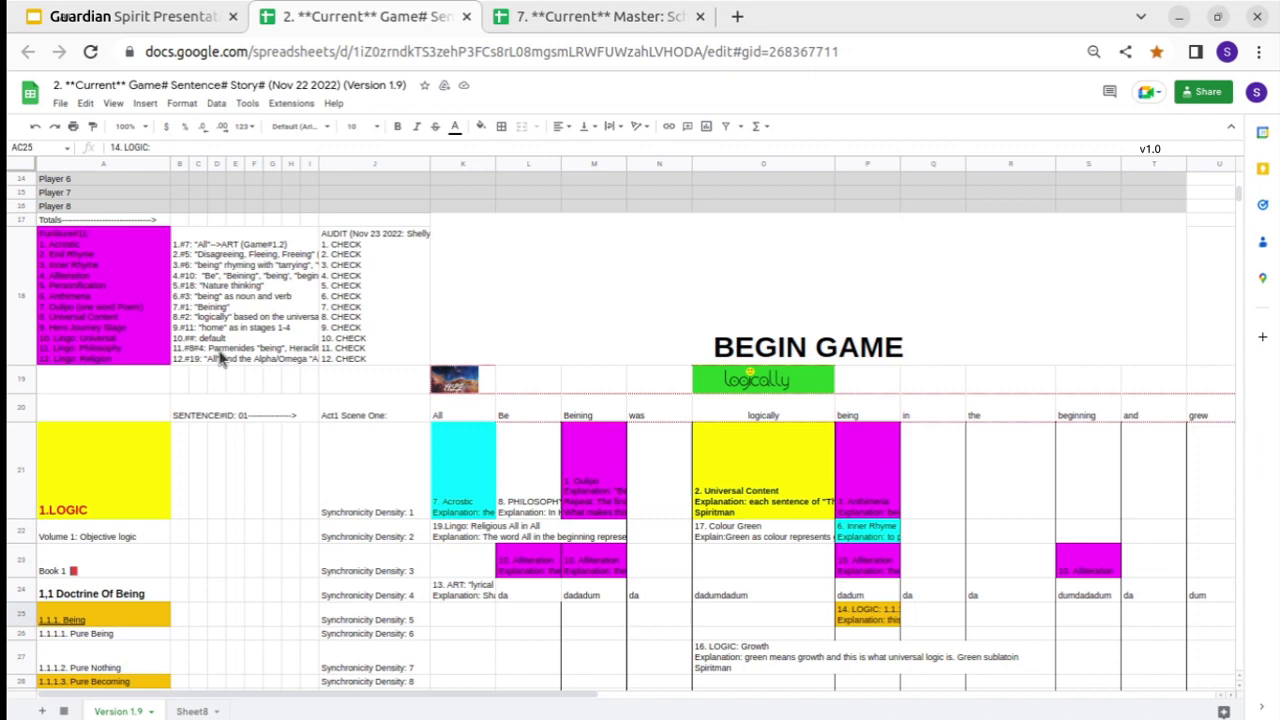
scroll(222, 358, "up", 2)
scroll(222, 358, "up", 3)
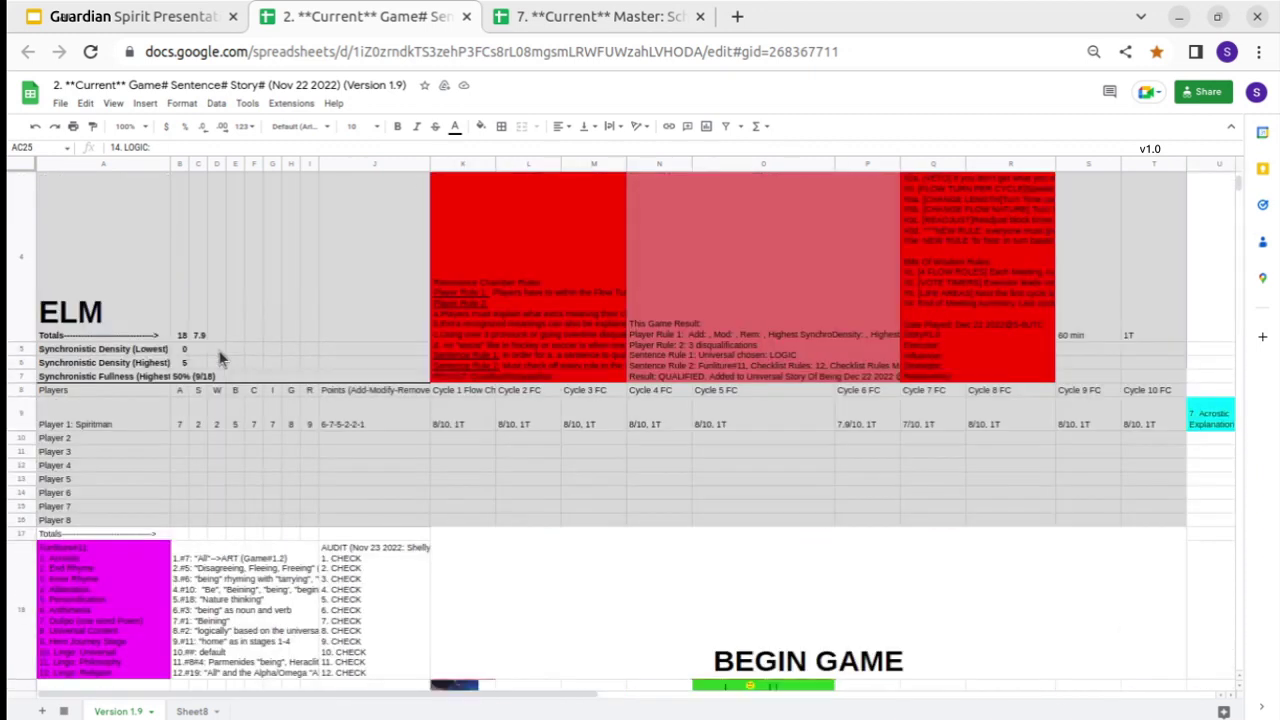
left_click(185, 334)
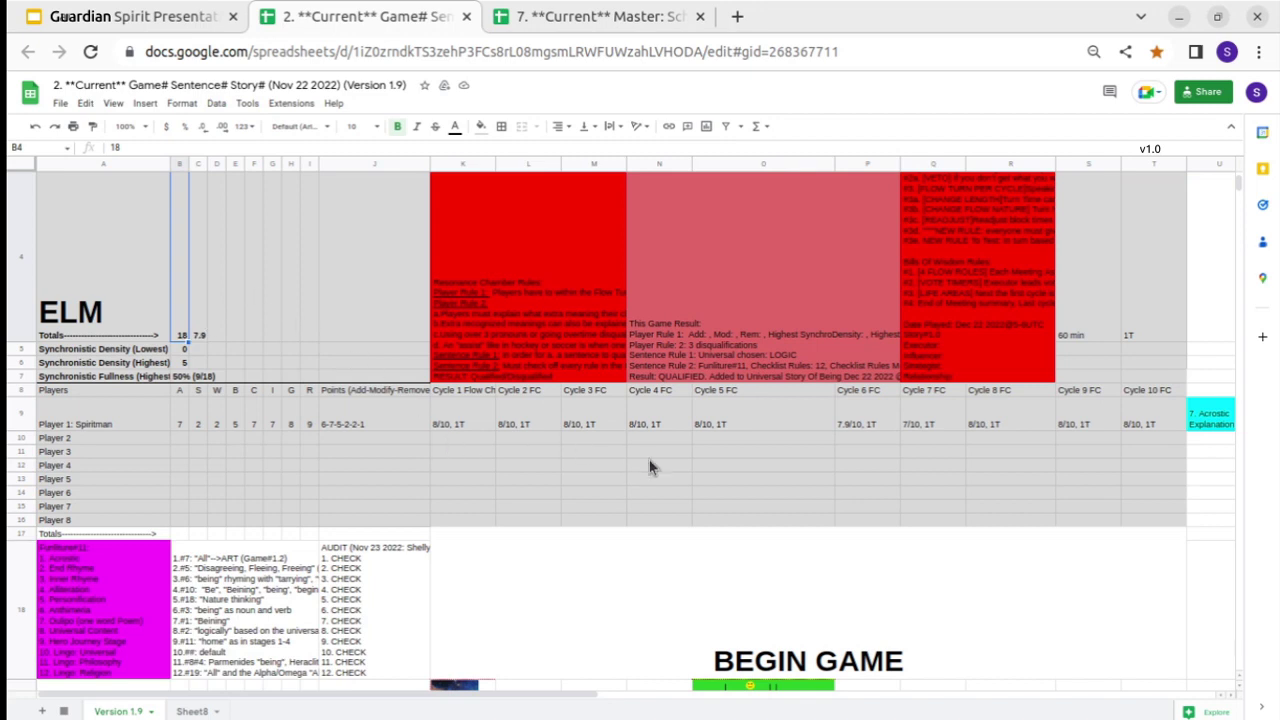
Review Player 1's explanation cells in row 9, from "7. Acrostic" to "4. PHILOSOPHY Heraclitus", and return to the first columns.
scroll(836, 449, "right", 3)
left_click(1017, 418)
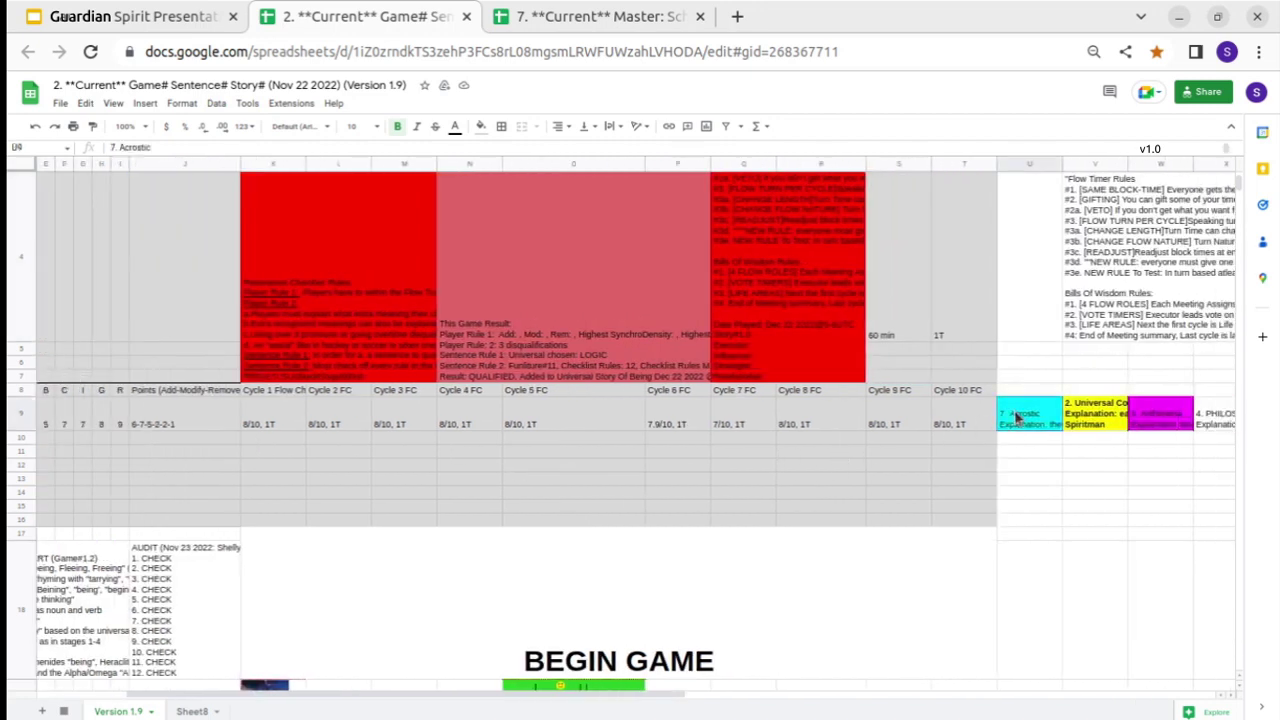
key("Right")
key("Right")
key("Right")
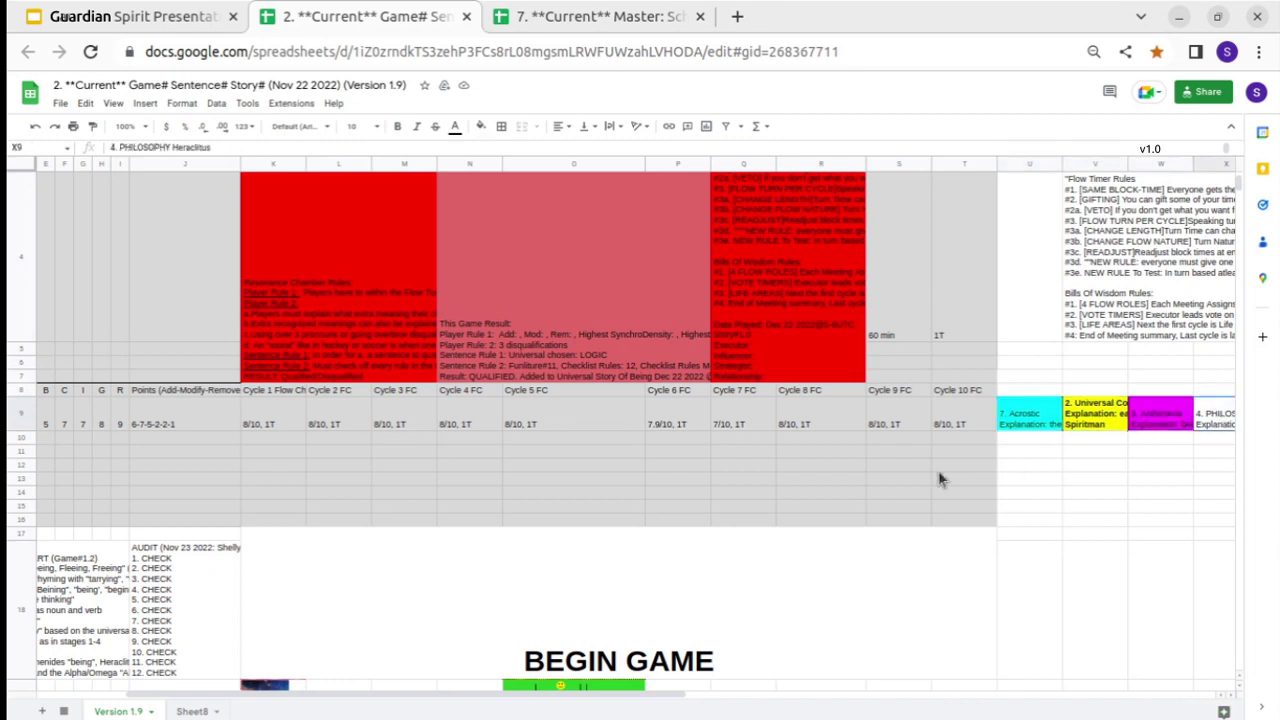
scroll(692, 487, "left", 3)
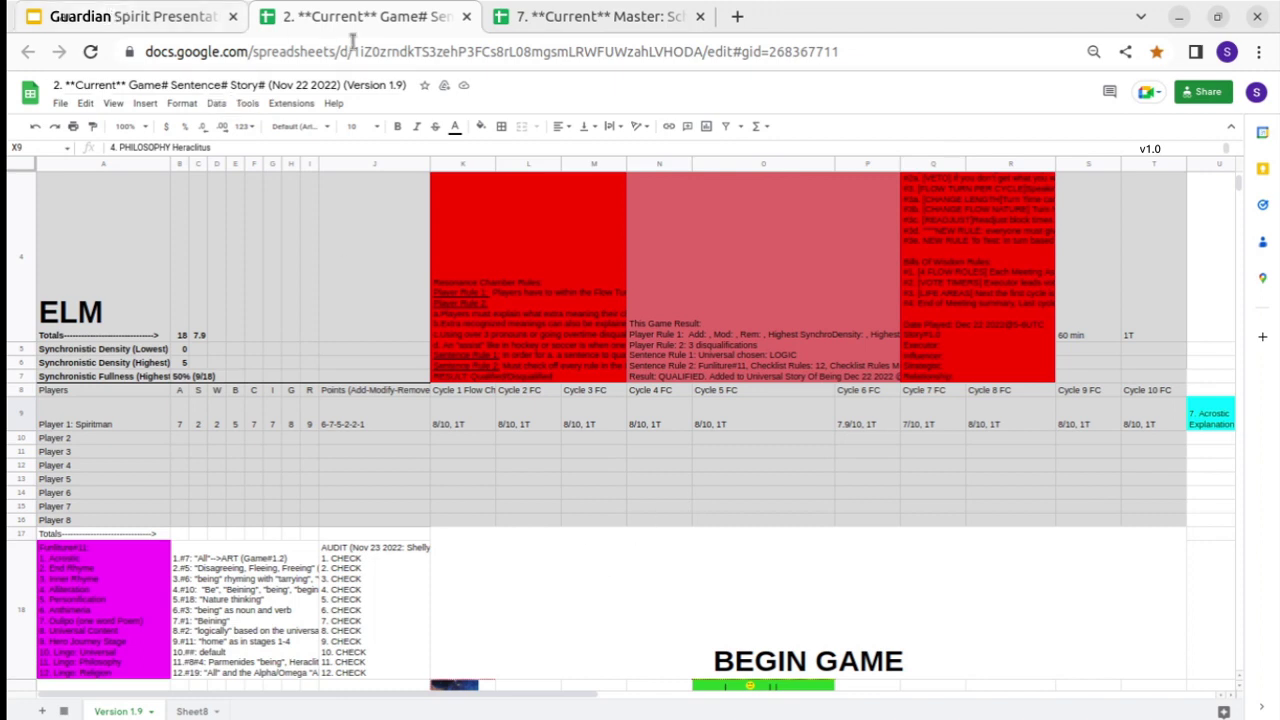
Close the game template and the master scheduling spreadsheet, leaving only the presentation open.
left_click(466, 17)
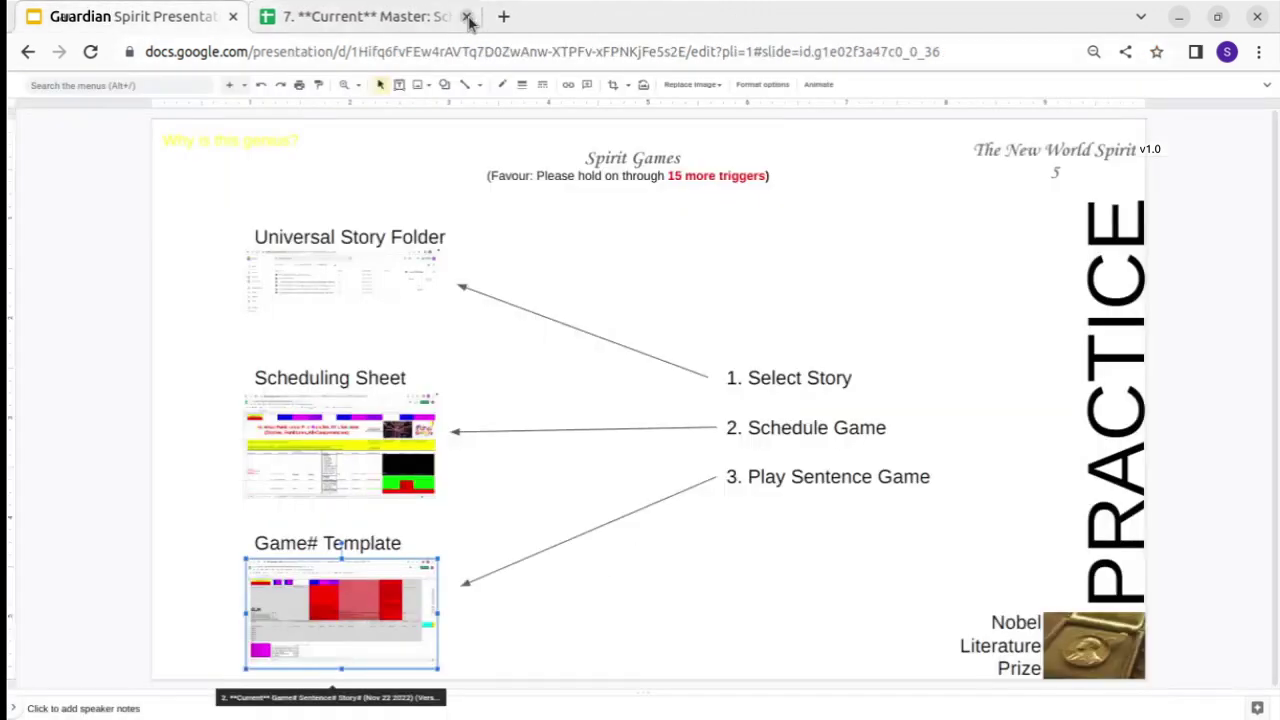
left_click(466, 17)
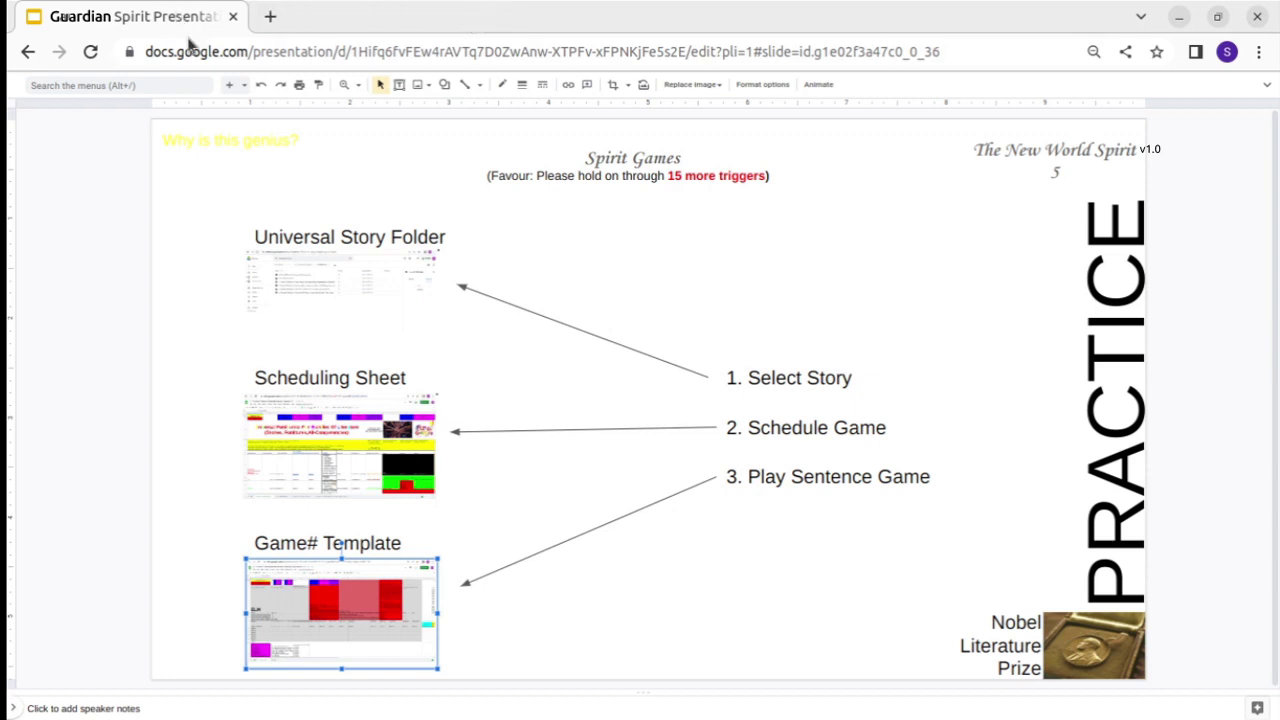
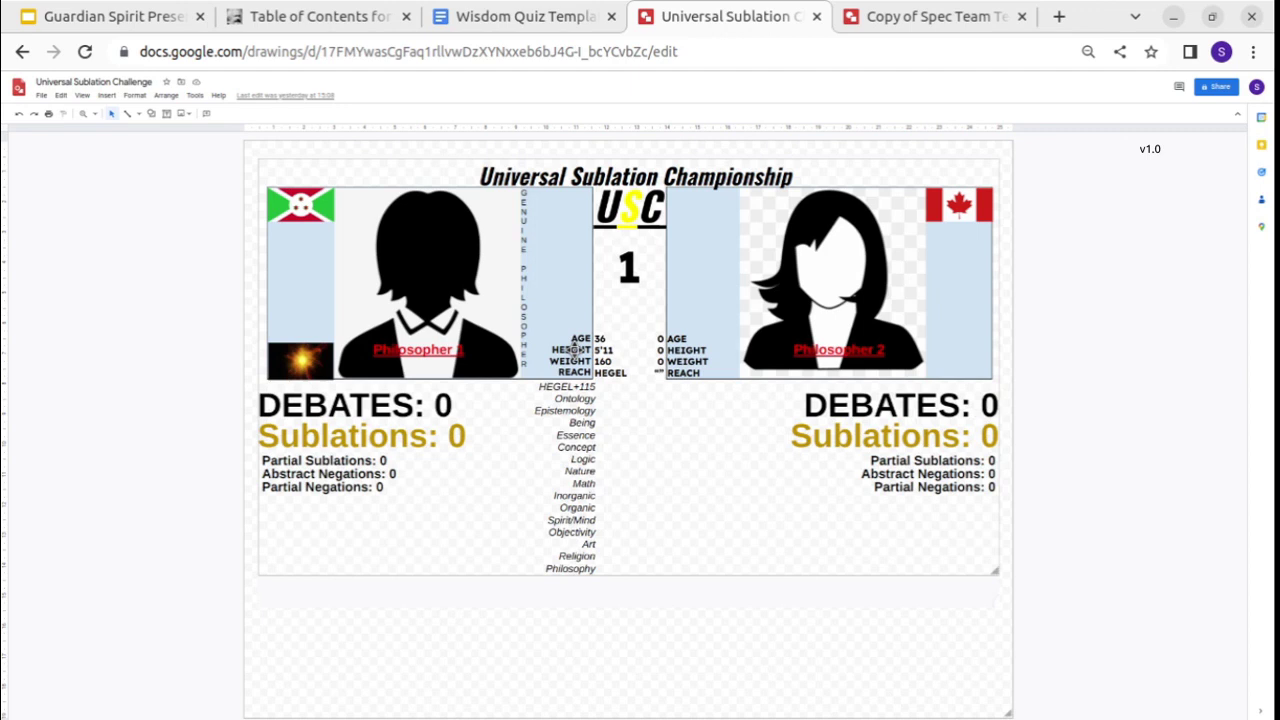
View the Wisdom Quiz Template document and return to the Universal Sublation Challenge drawing.
left_click(560, 18)
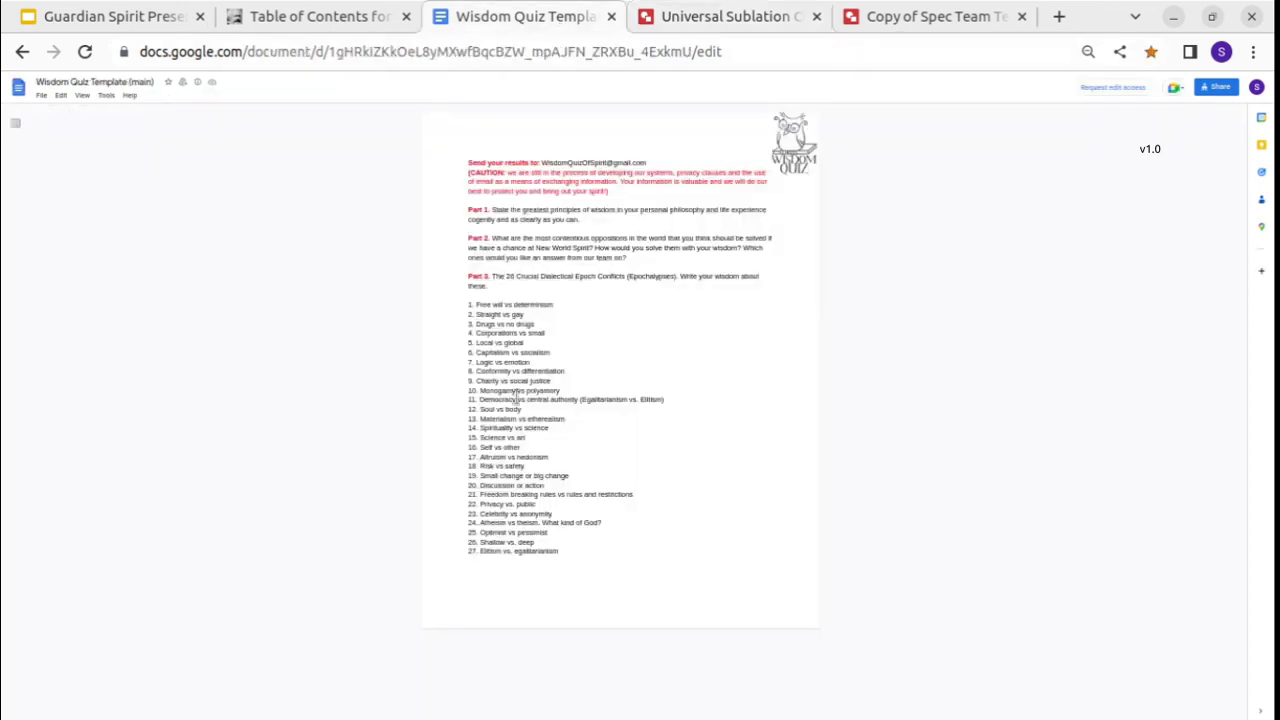
left_click(739, 27)
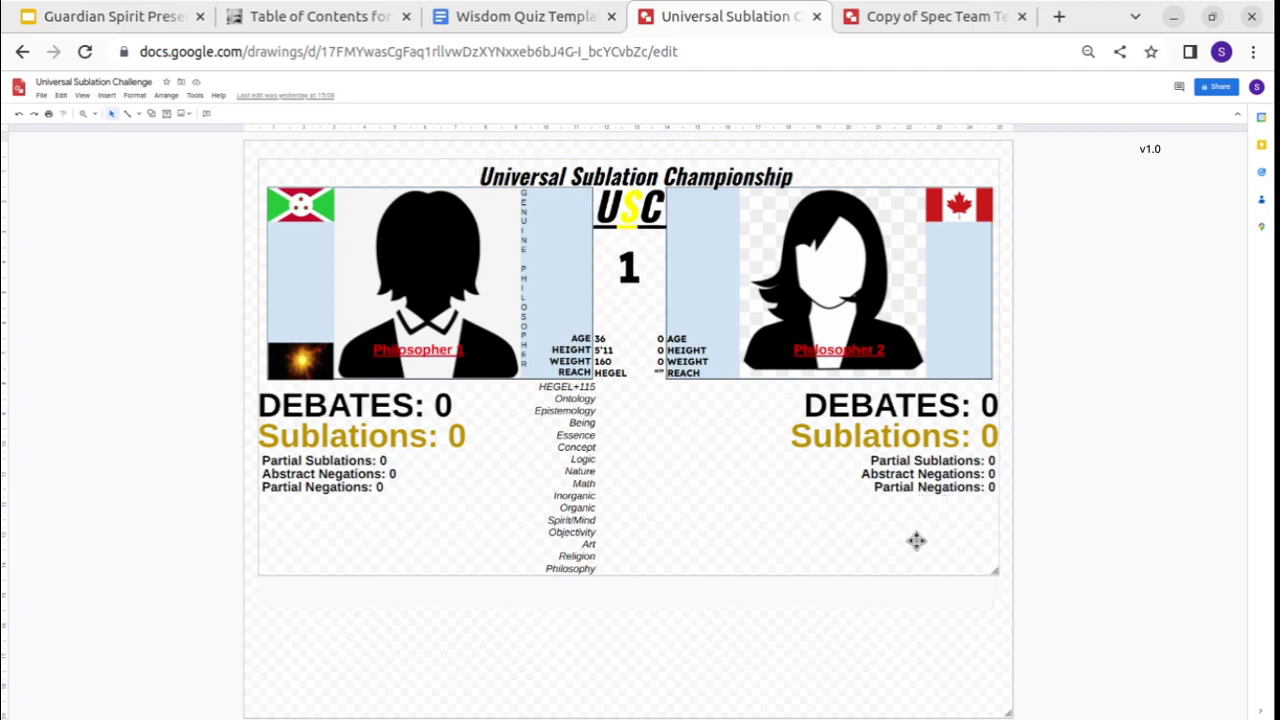
View the Copy of Spec Team Template drawing and return to the Universal Peace list in the Guardian Spirit presentation.
left_click(904, 24)
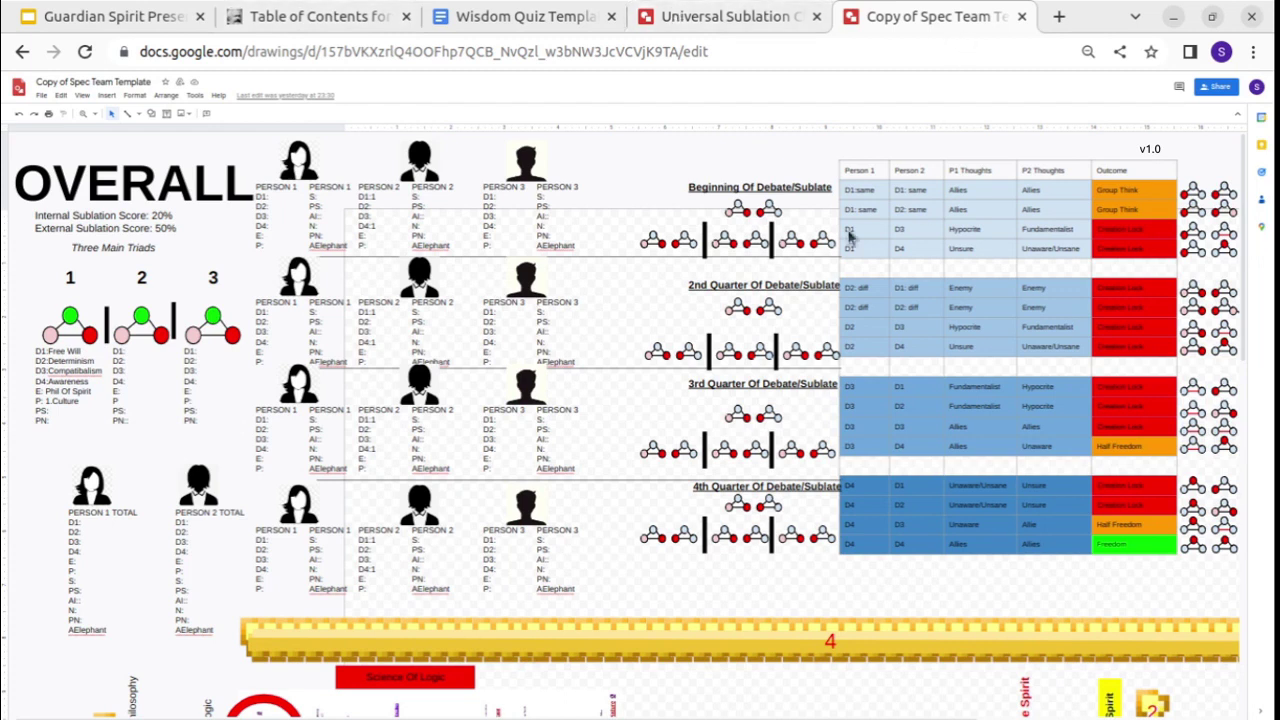
left_click(117, 29)
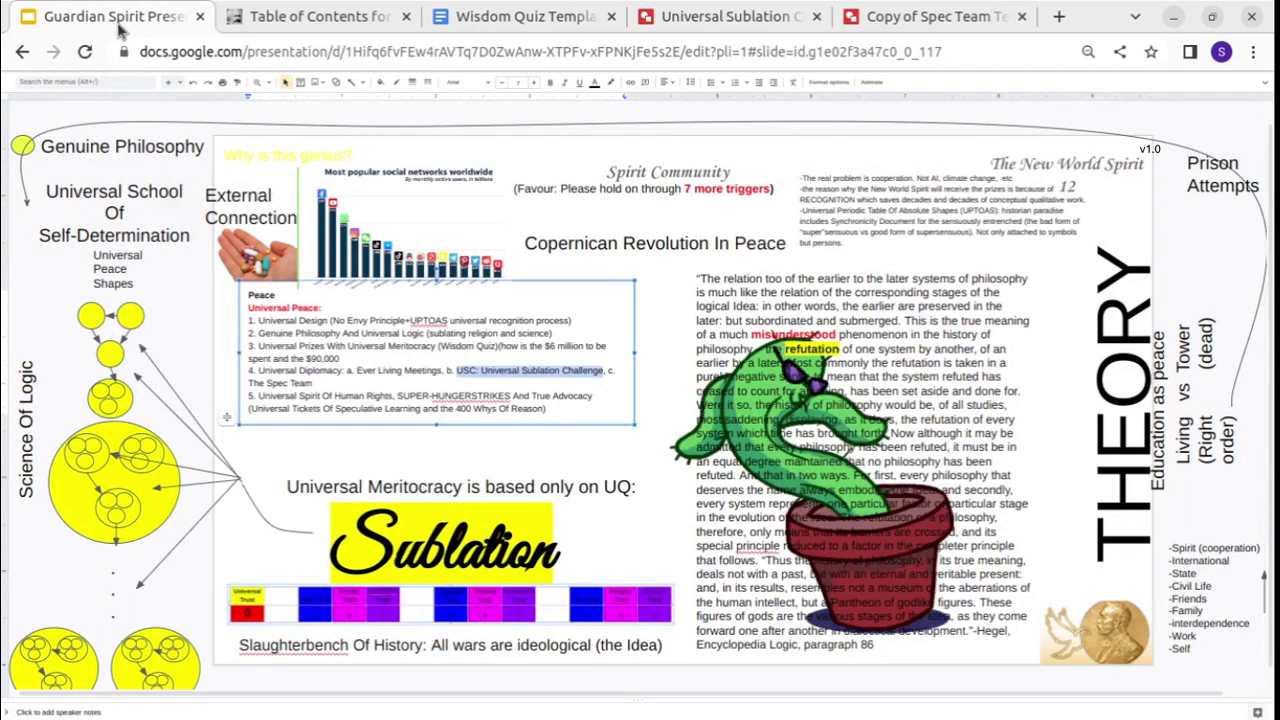
left_click(510, 370)
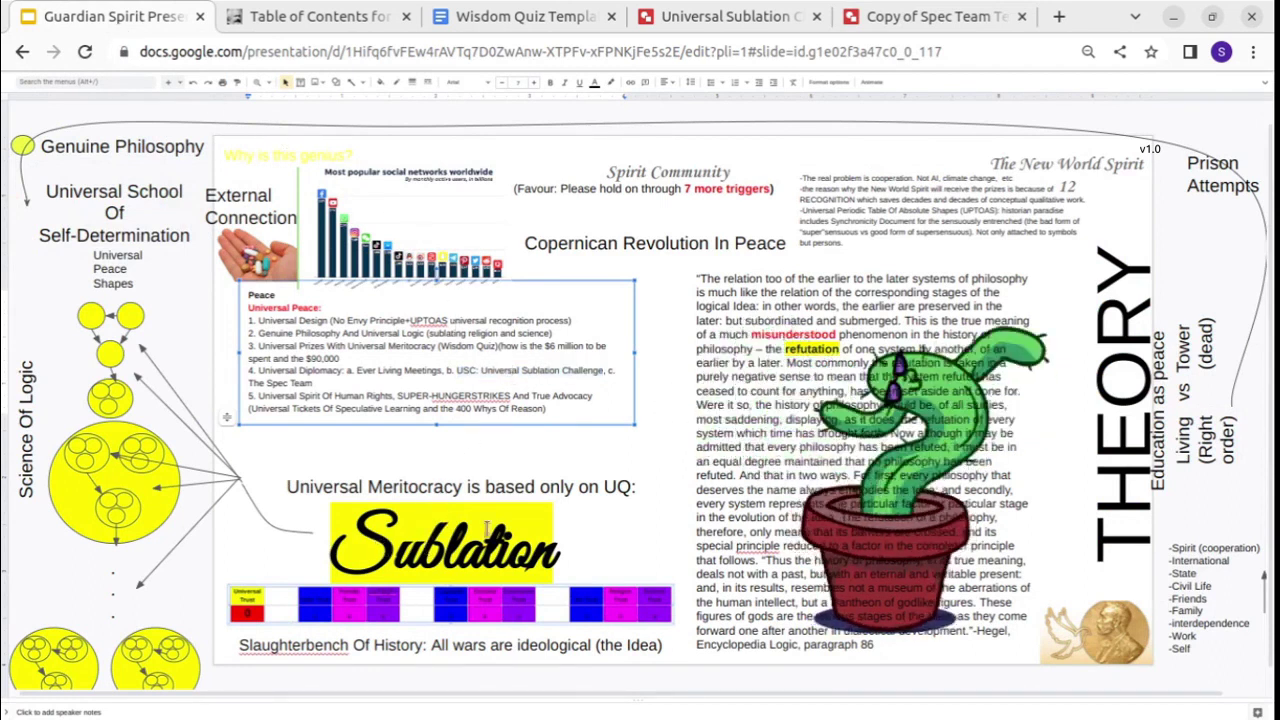
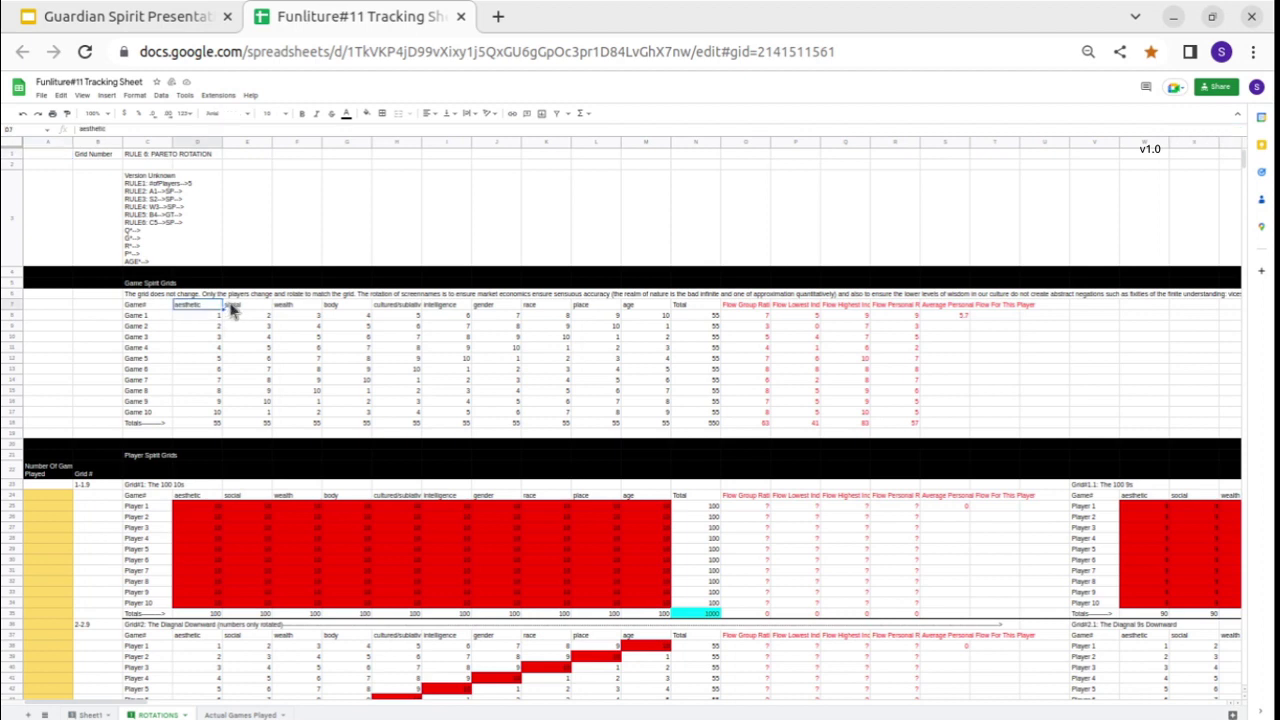
Check the aesthetic, social and wealth headings and the first game labels down to Game 3 in the Game Spirit Grids.
left_click(286, 305)
left_click(200, 308)
left_click(232, 308)
left_click(293, 306)
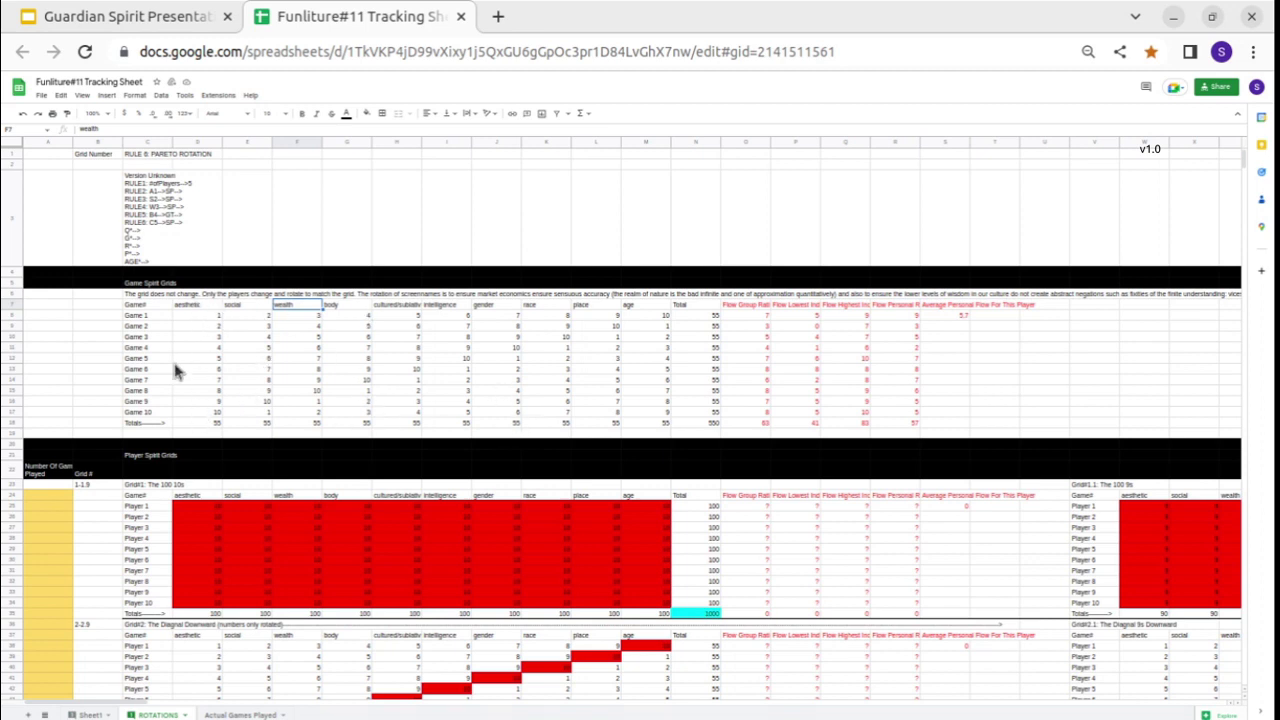
left_click(157, 323)
key("Down")
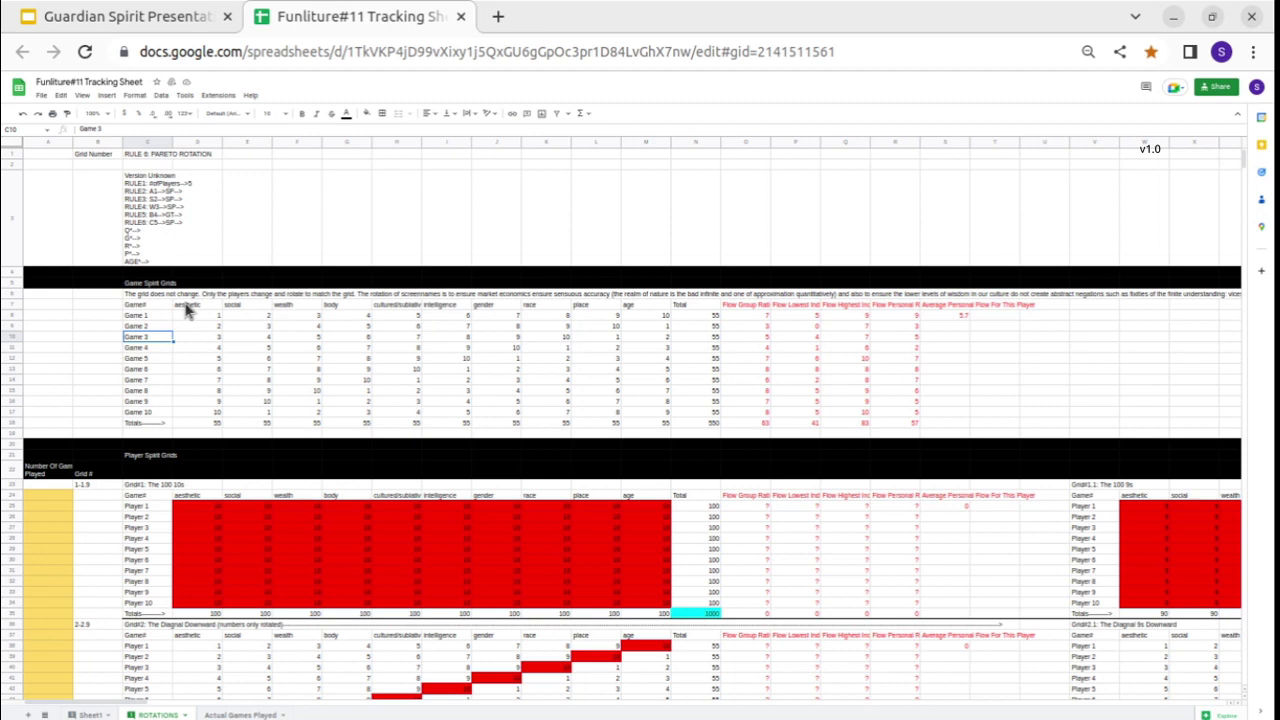
Examine Game 1's category scores and its four flow rating columns, including the grand total in the Game Spirit Grids' Totals row.
left_click_drag(203, 315, 916, 320)
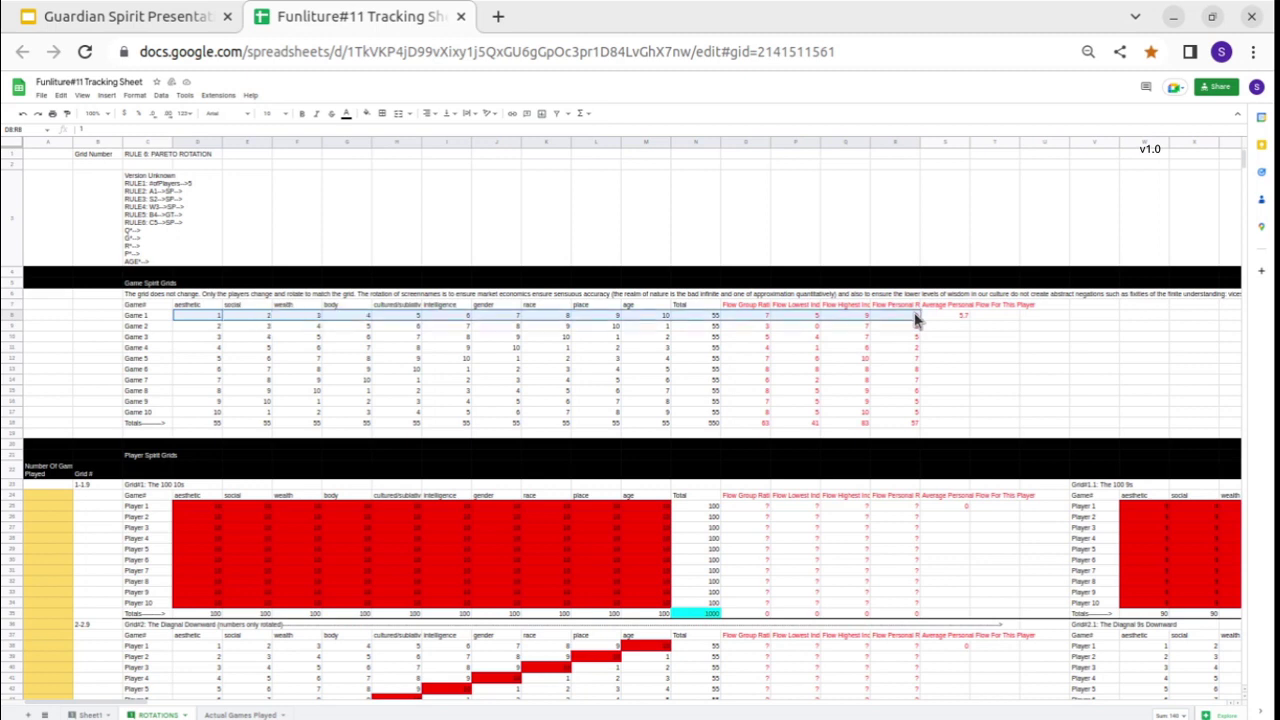
left_click(916, 320)
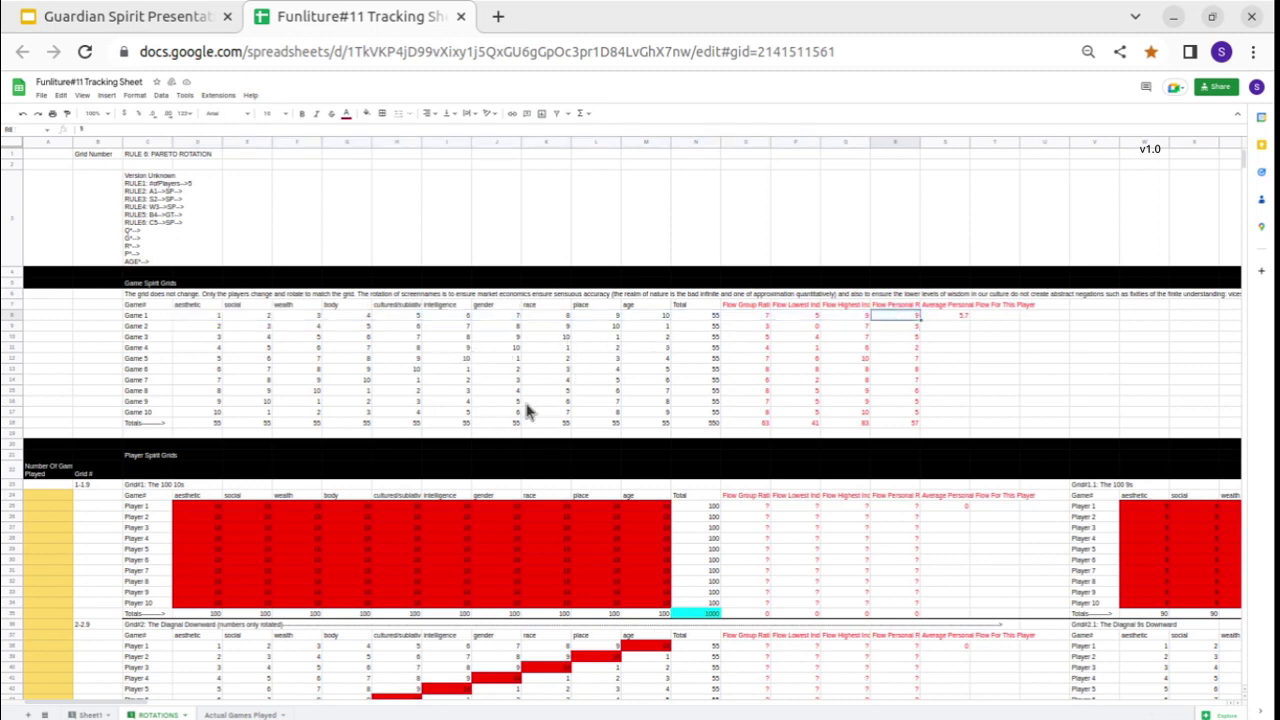
left_click(745, 316)
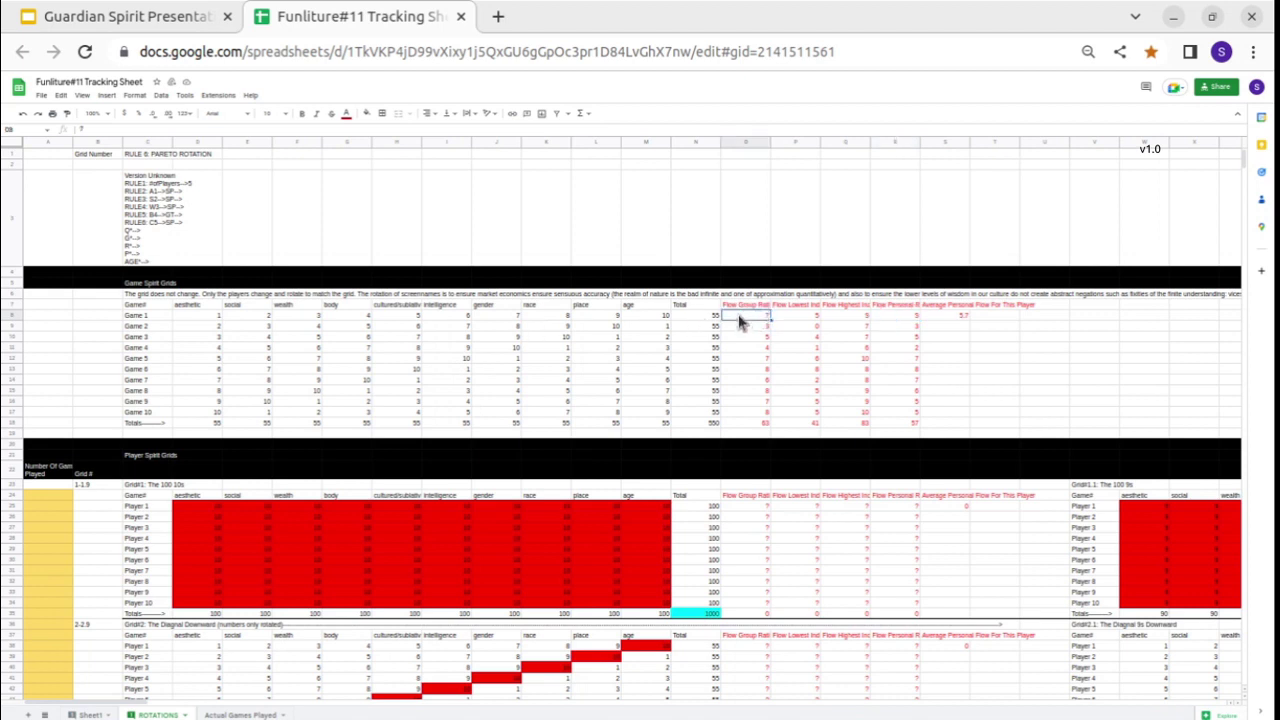
left_click(800, 320)
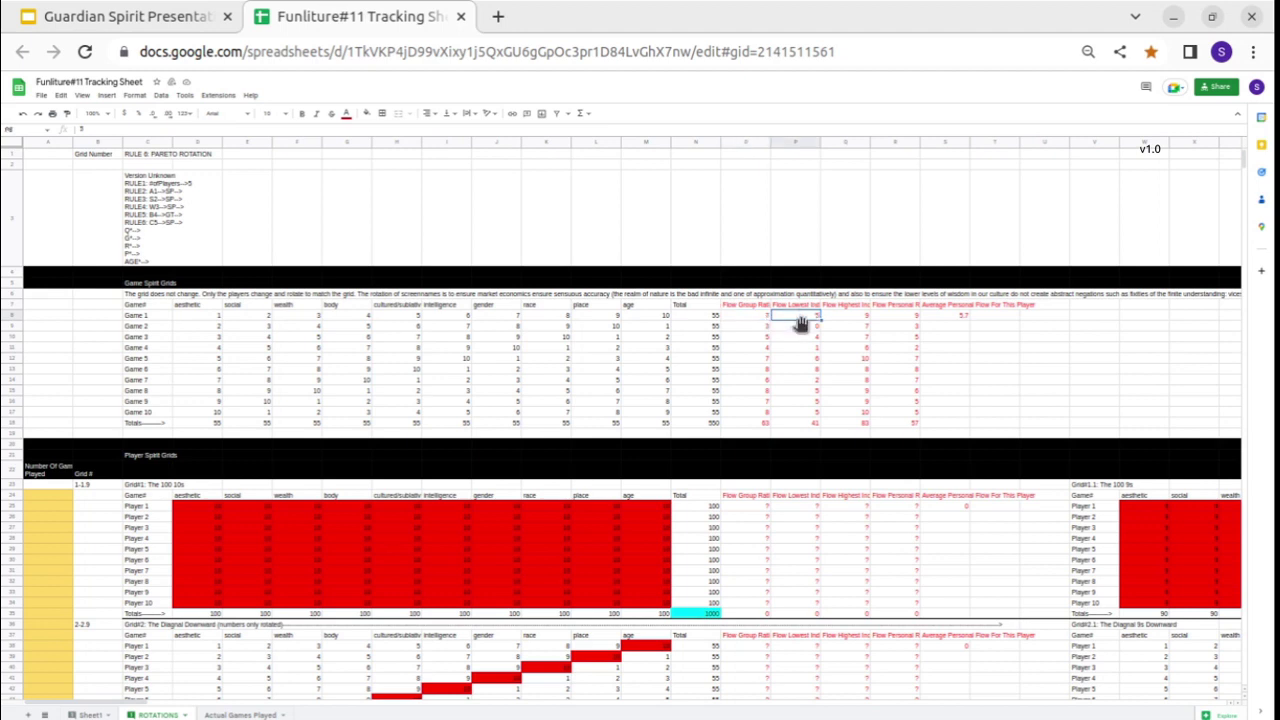
left_click(847, 306)
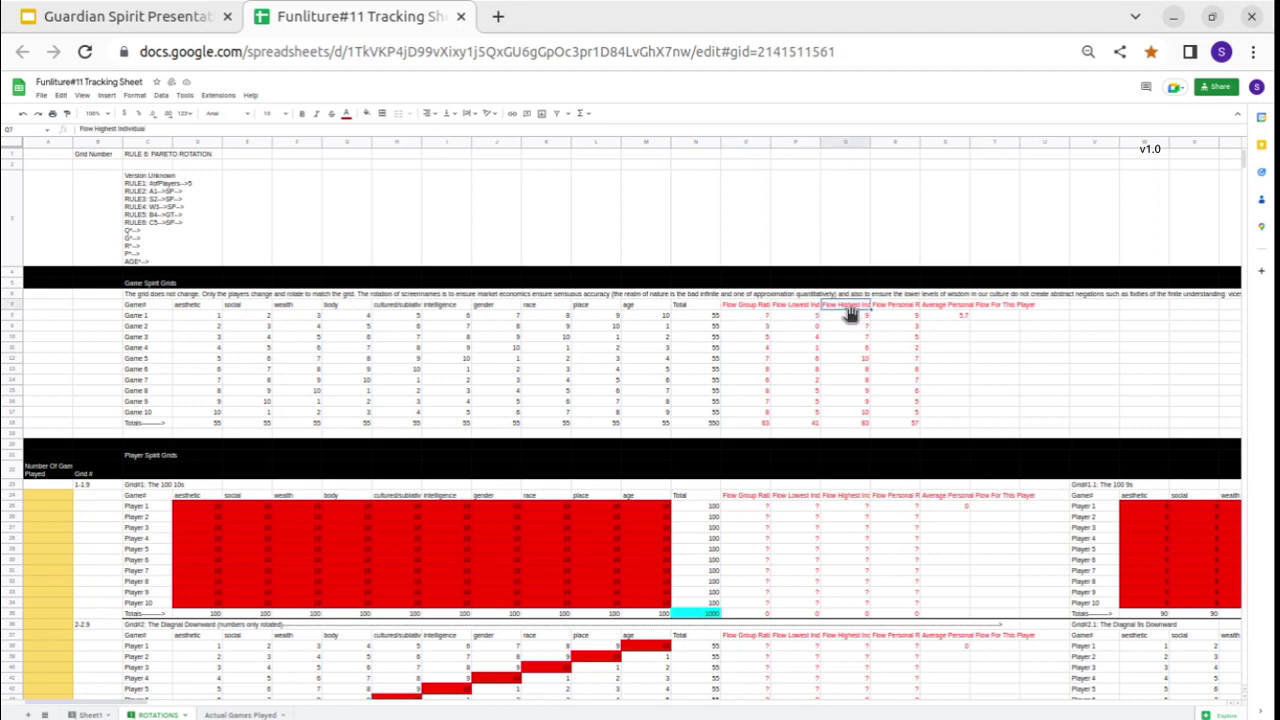
left_click(855, 316)
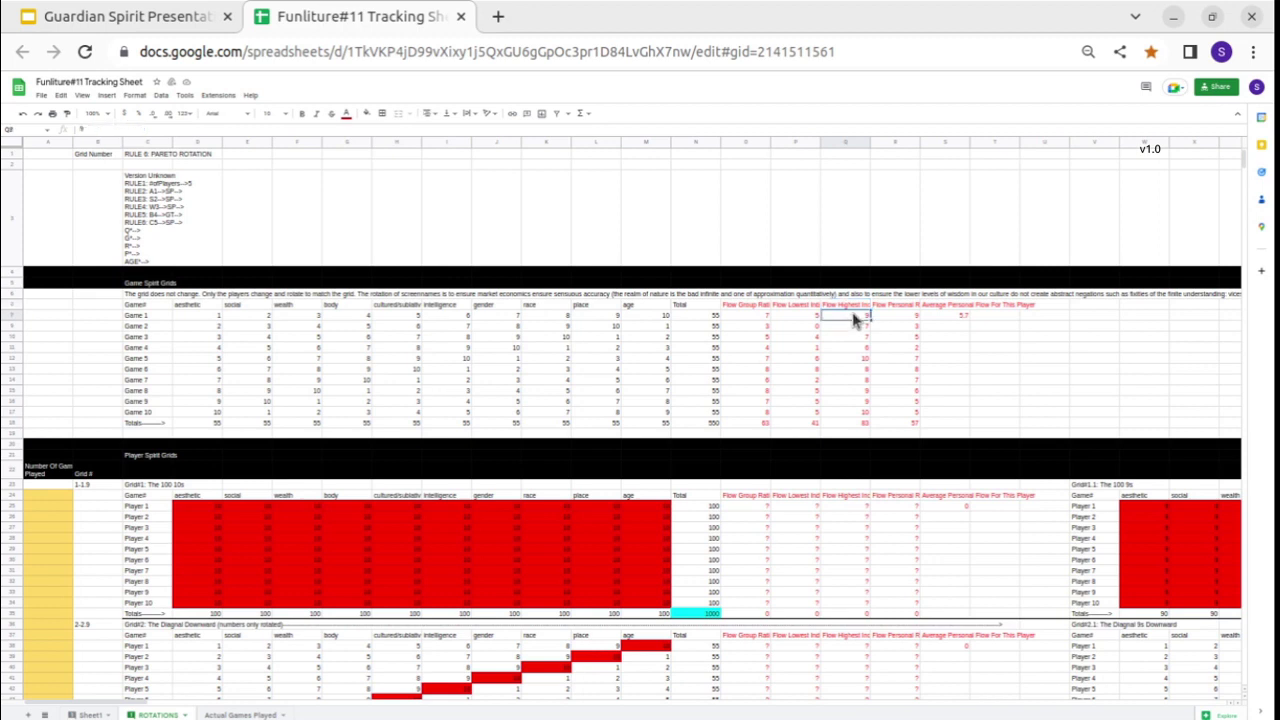
left_click(898, 318)
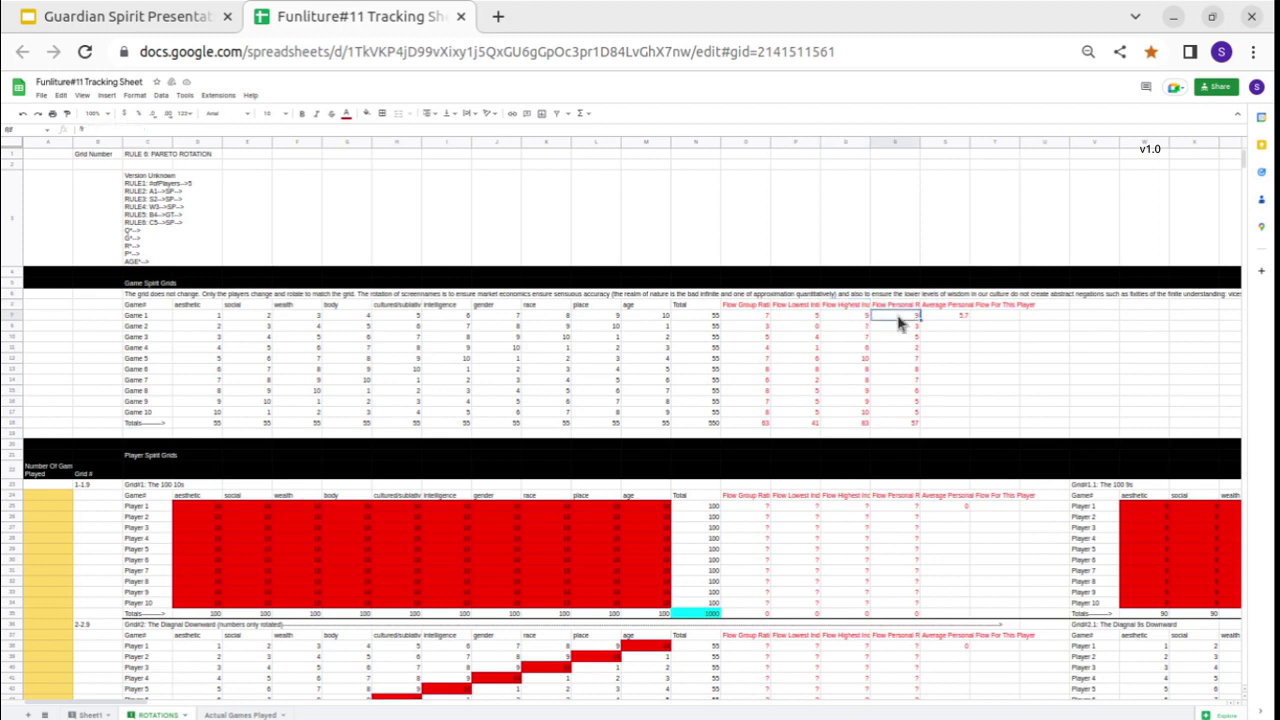
left_click(897, 306)
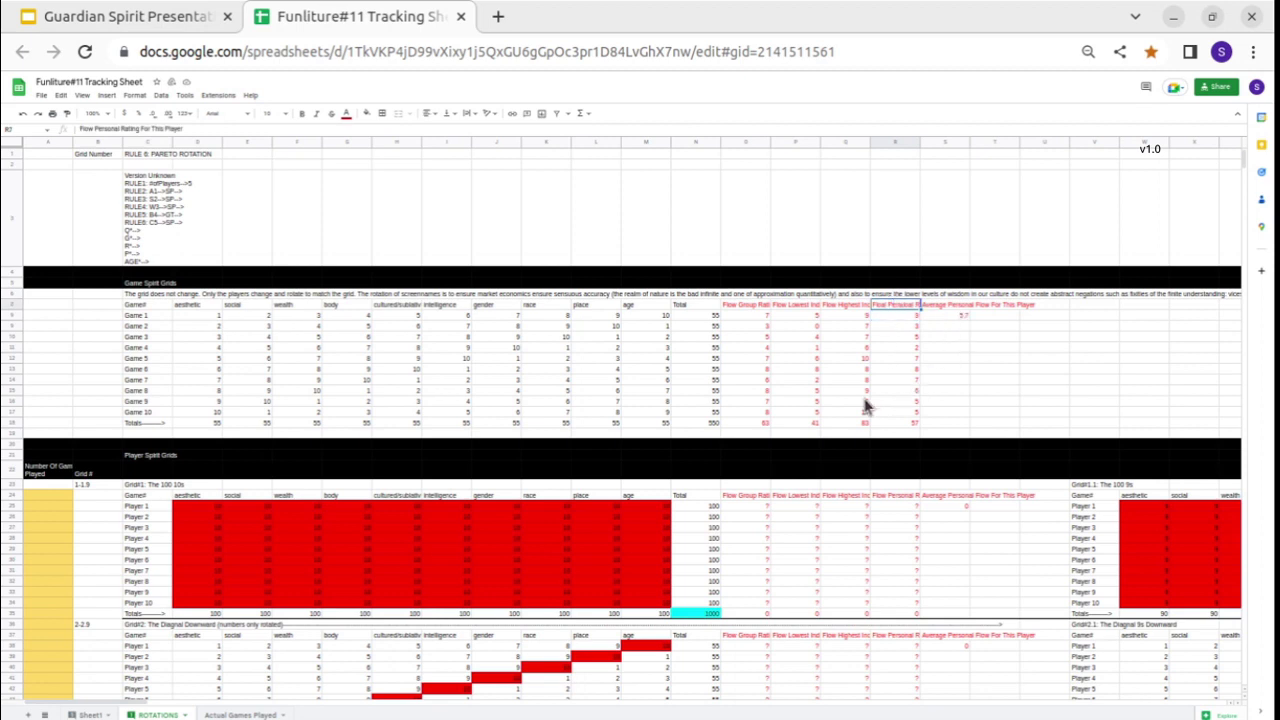
left_click(712, 424)
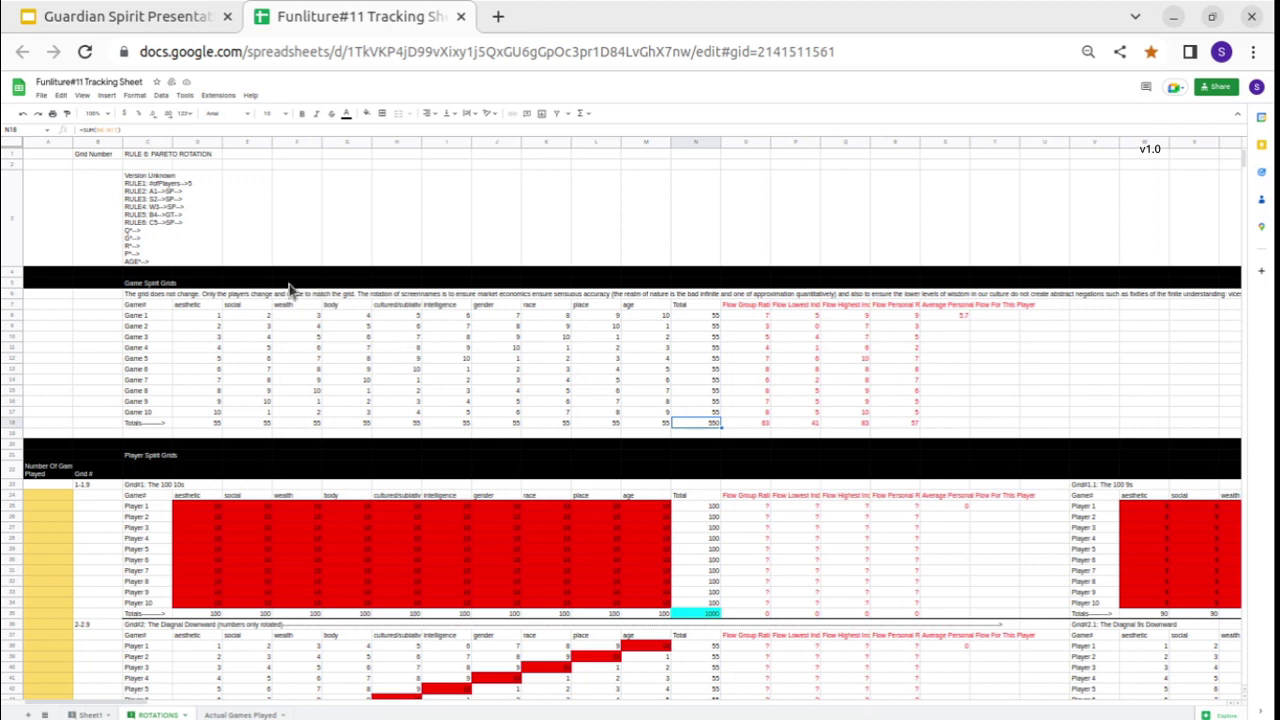
Review the Game Spirit Grids' headings from social to body and the aesthetic column from Game 1 to Game 6, ending on Game 5.
left_click_drag(223, 306, 337, 306)
left_click(340, 310)
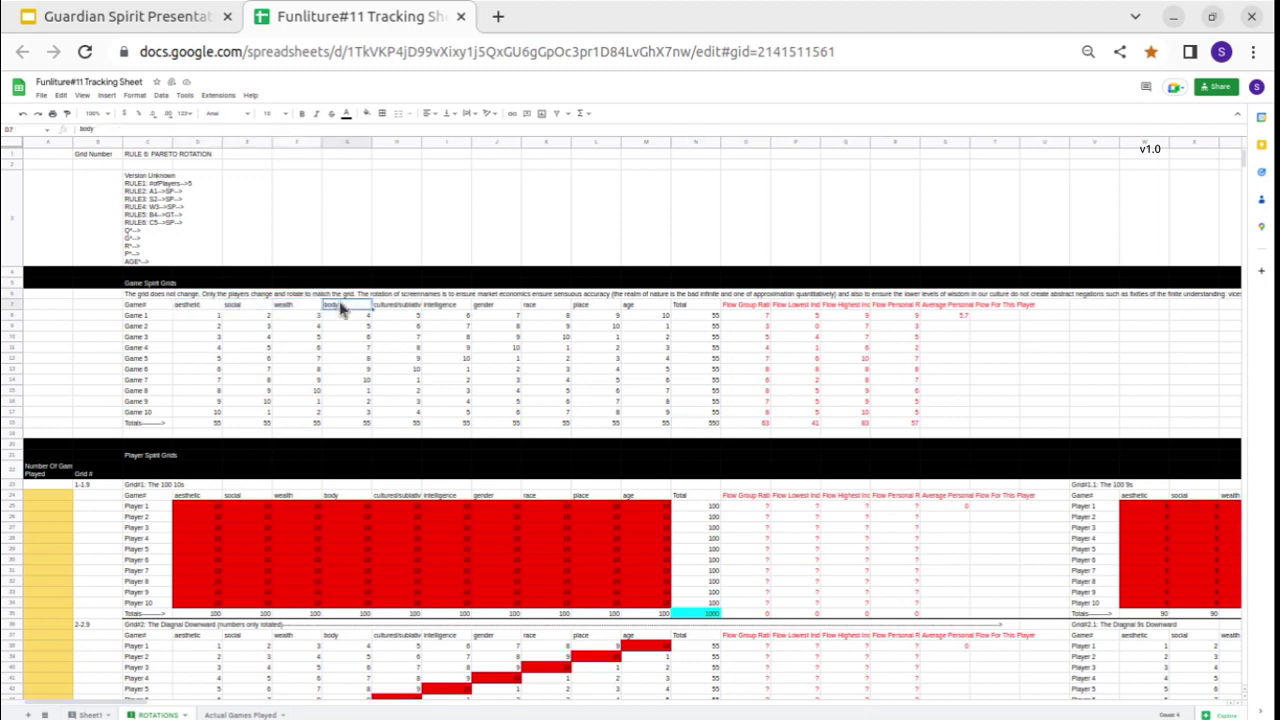
left_click(178, 318)
key("Down")
key("Down")
key("Down")
key("Down")
key("Down")
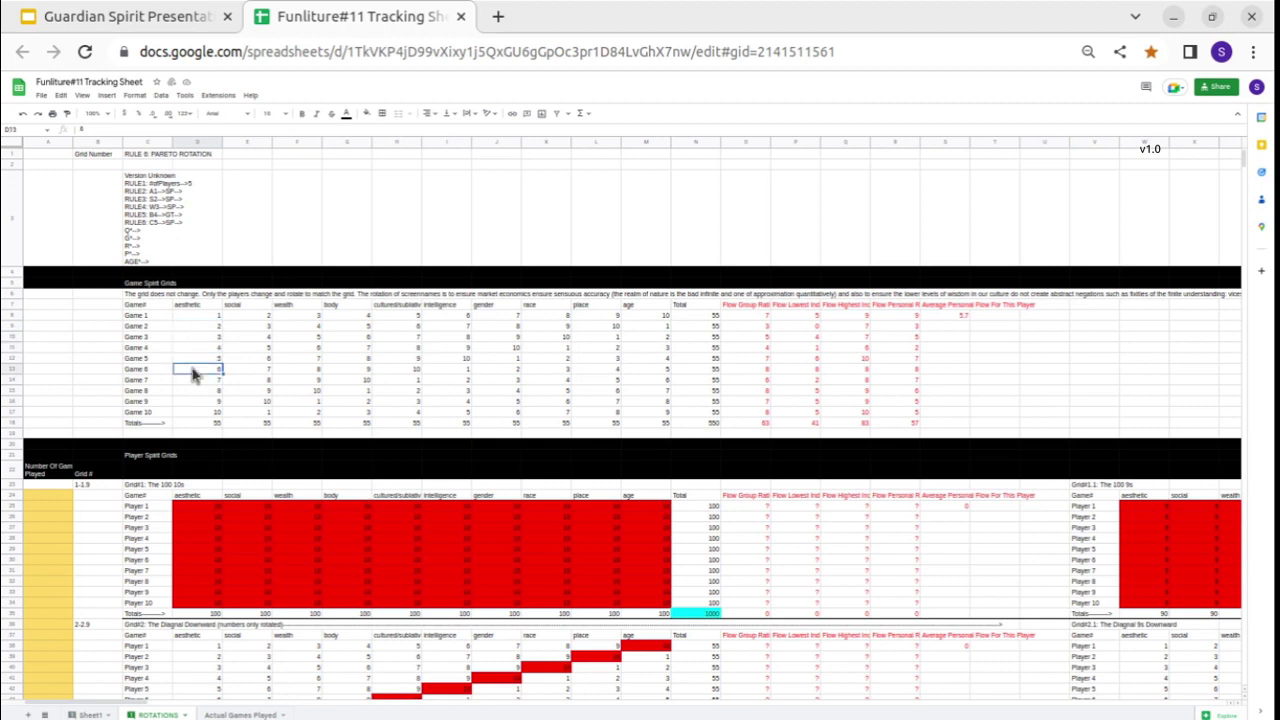
left_click(197, 363)
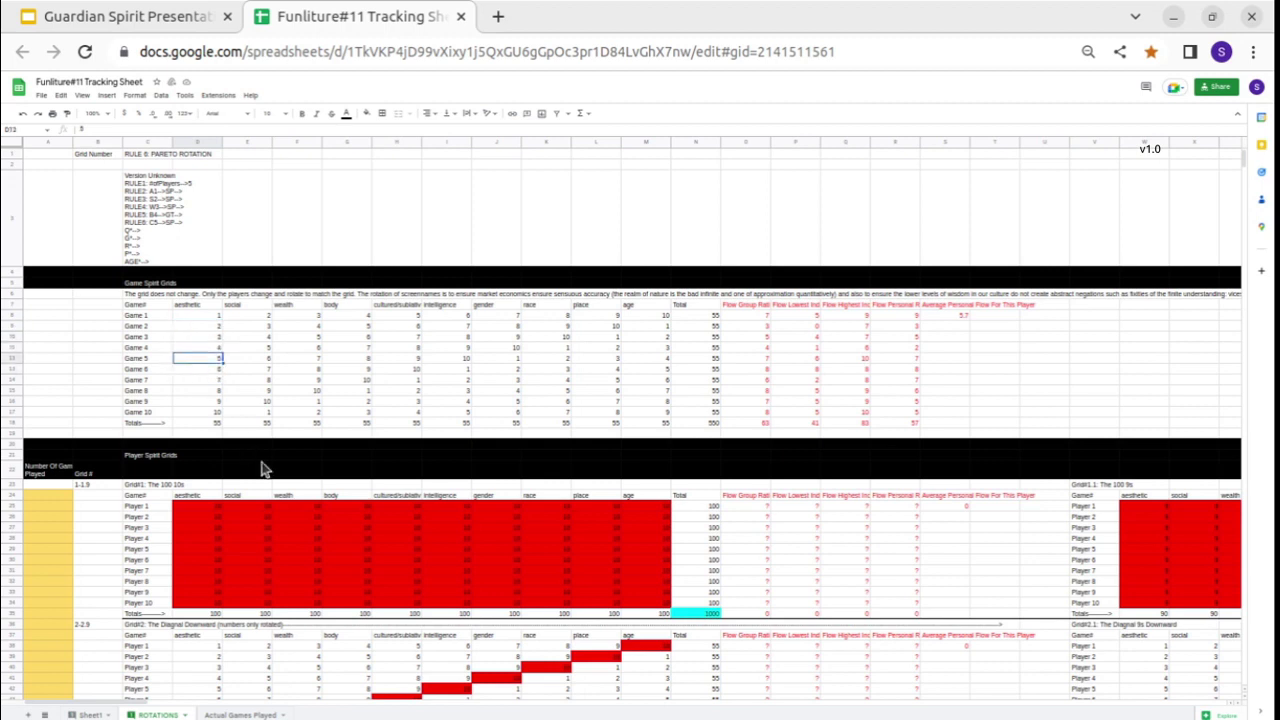
Compare the Player 1 and Player 2 labels in Grid#1 with the Game 9 label in the Game Spirit Grids.
scroll(265, 468, "down", 5)
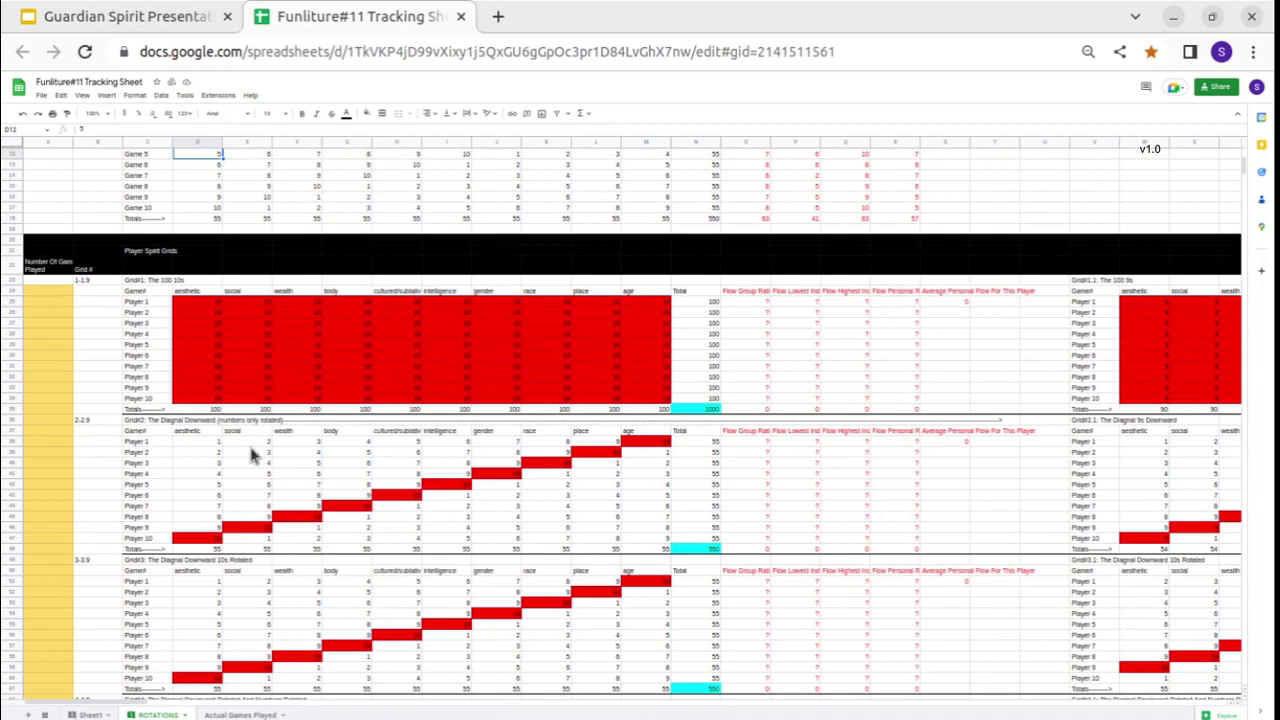
left_click_drag(148, 302, 152, 318)
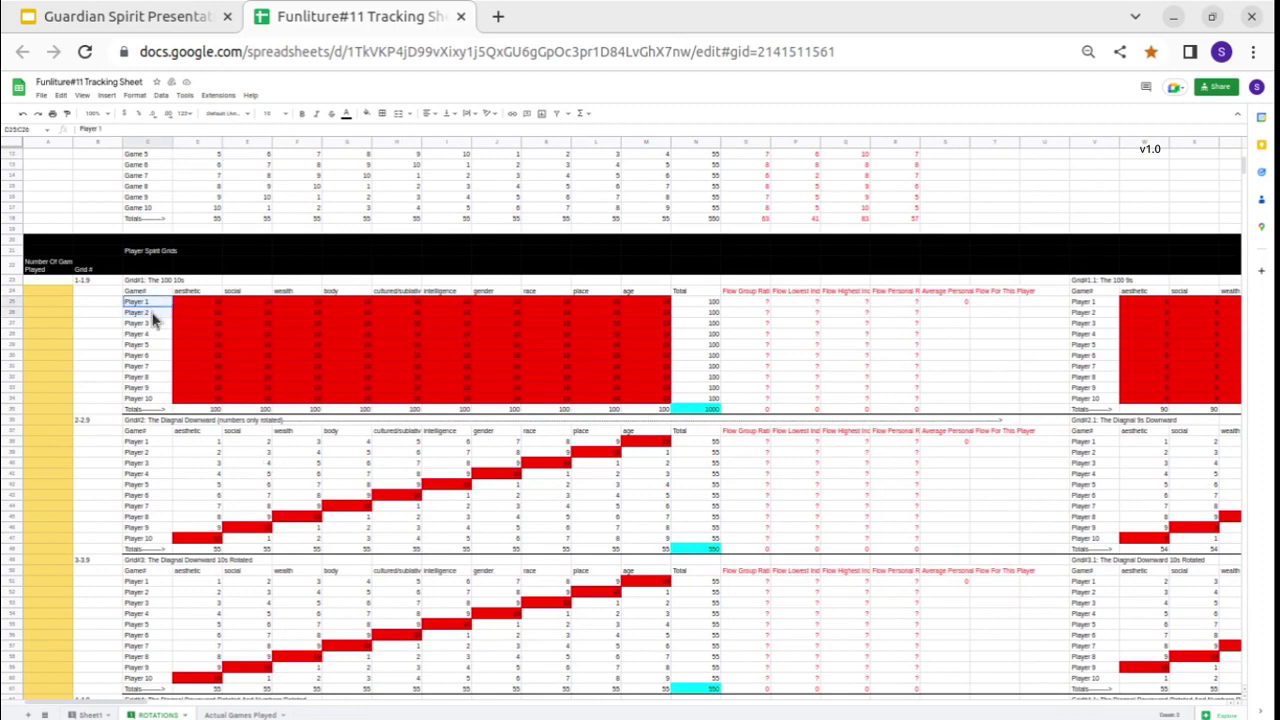
left_click(153, 197)
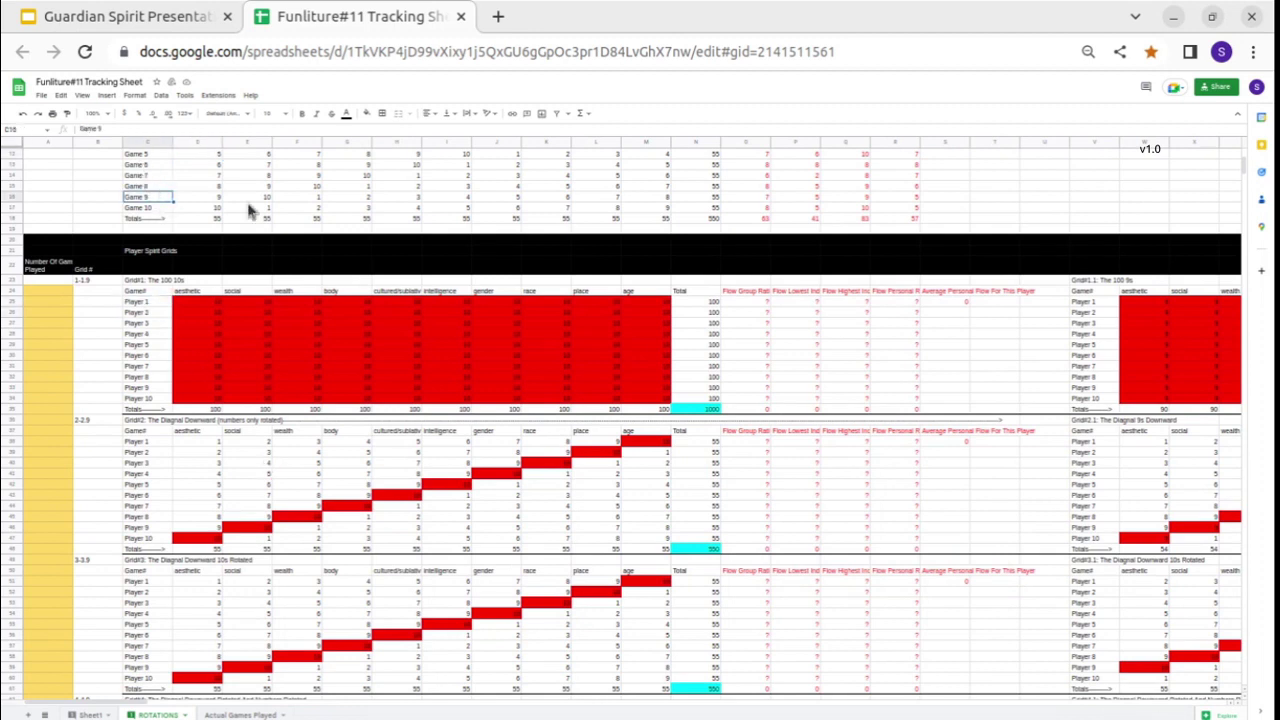
scroll(291, 214, "up", 4)
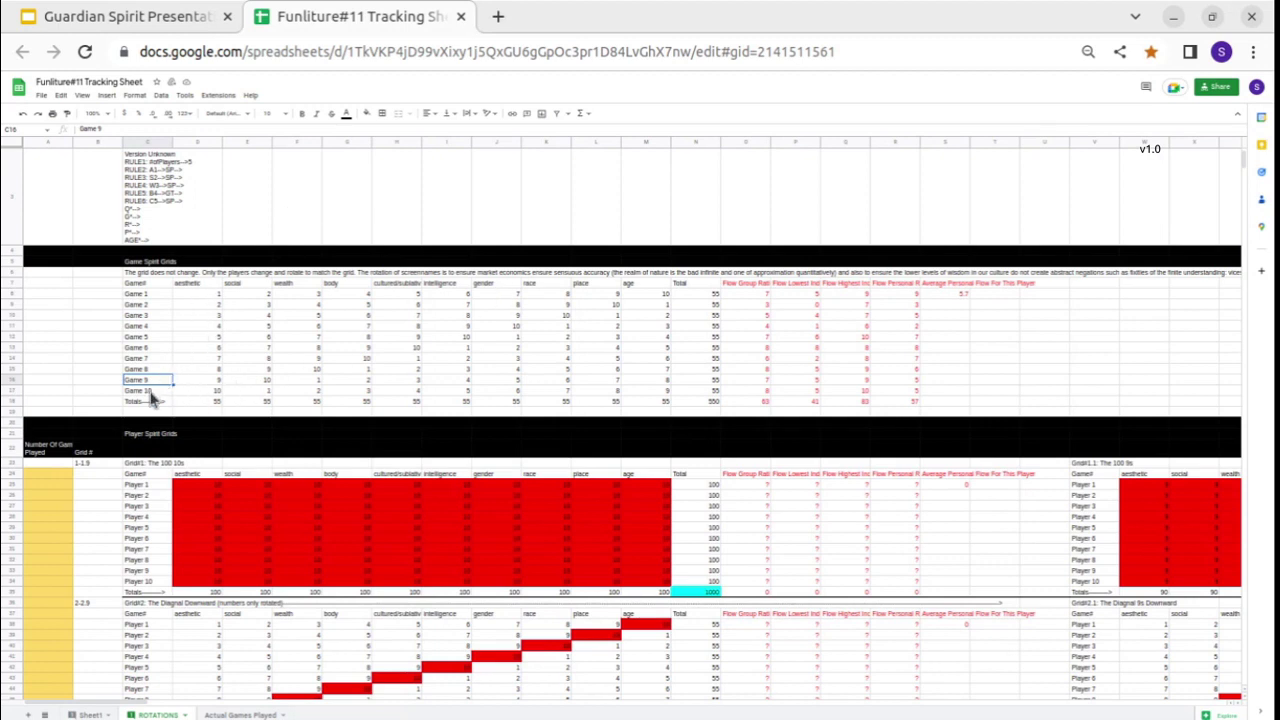
Examine Game 10's scores from aesthetic through Total and the culture score of Game 6.
left_click(211, 392)
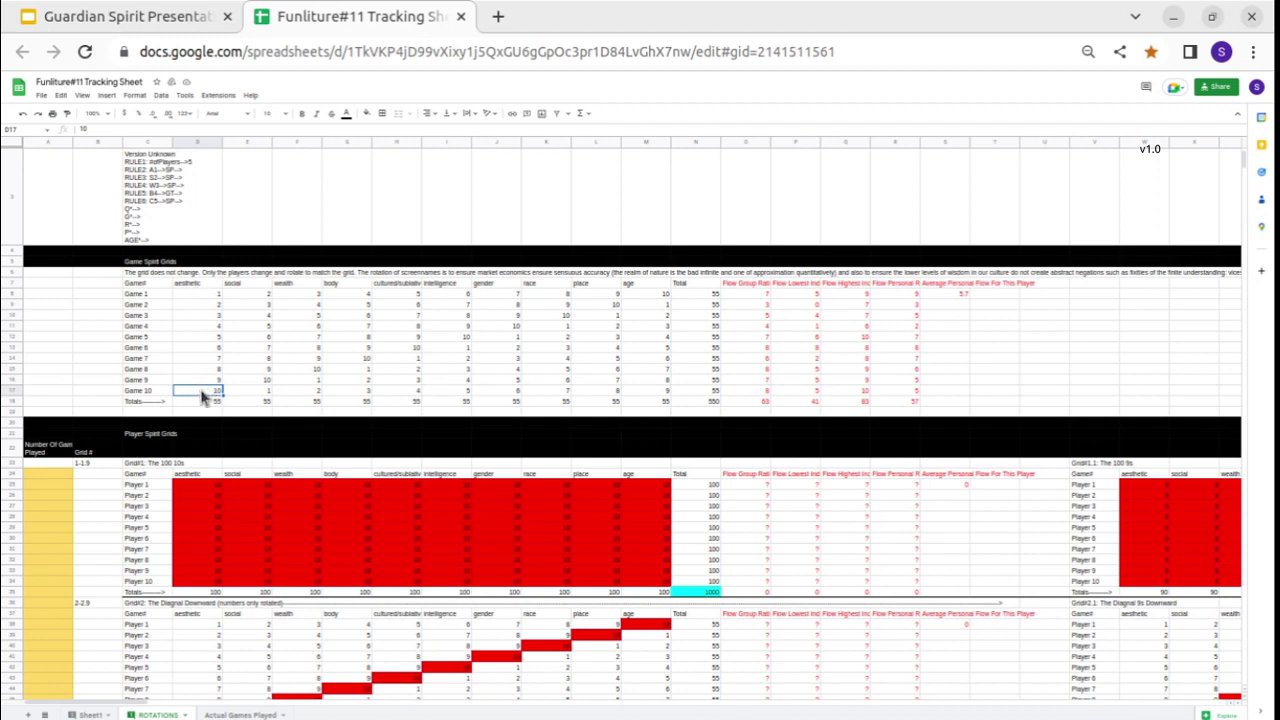
left_click(250, 393)
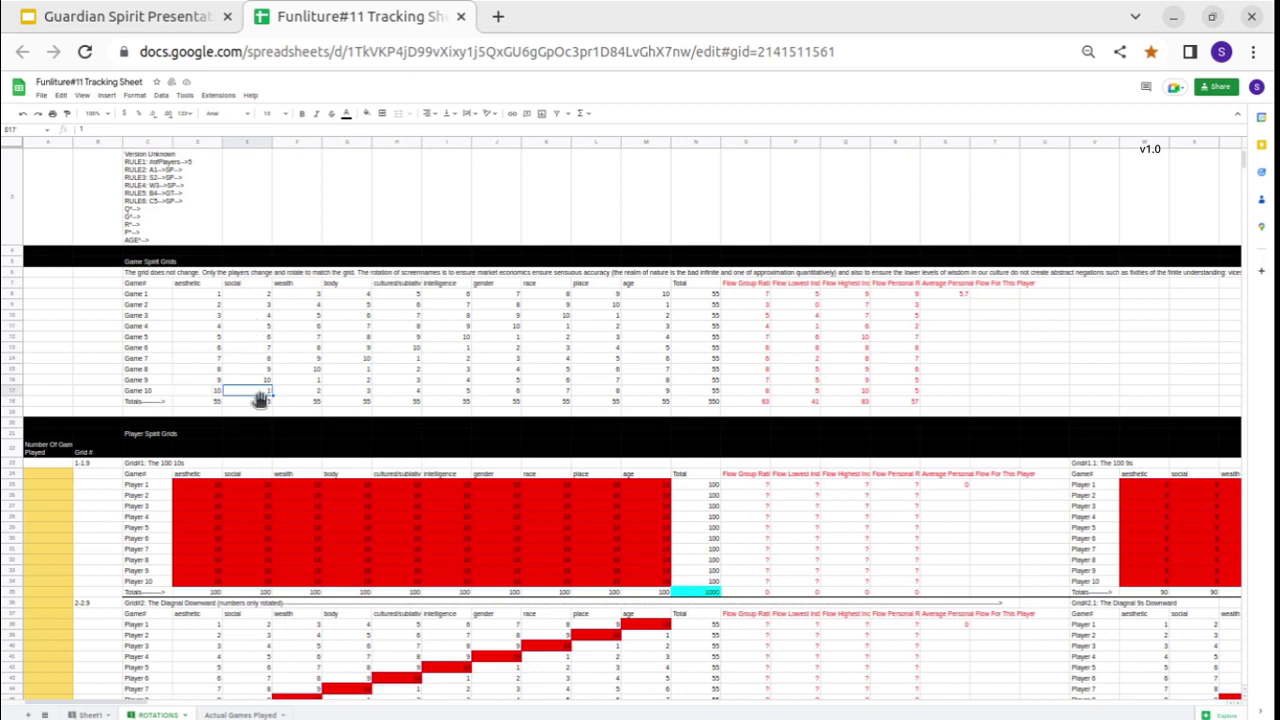
left_click(298, 394)
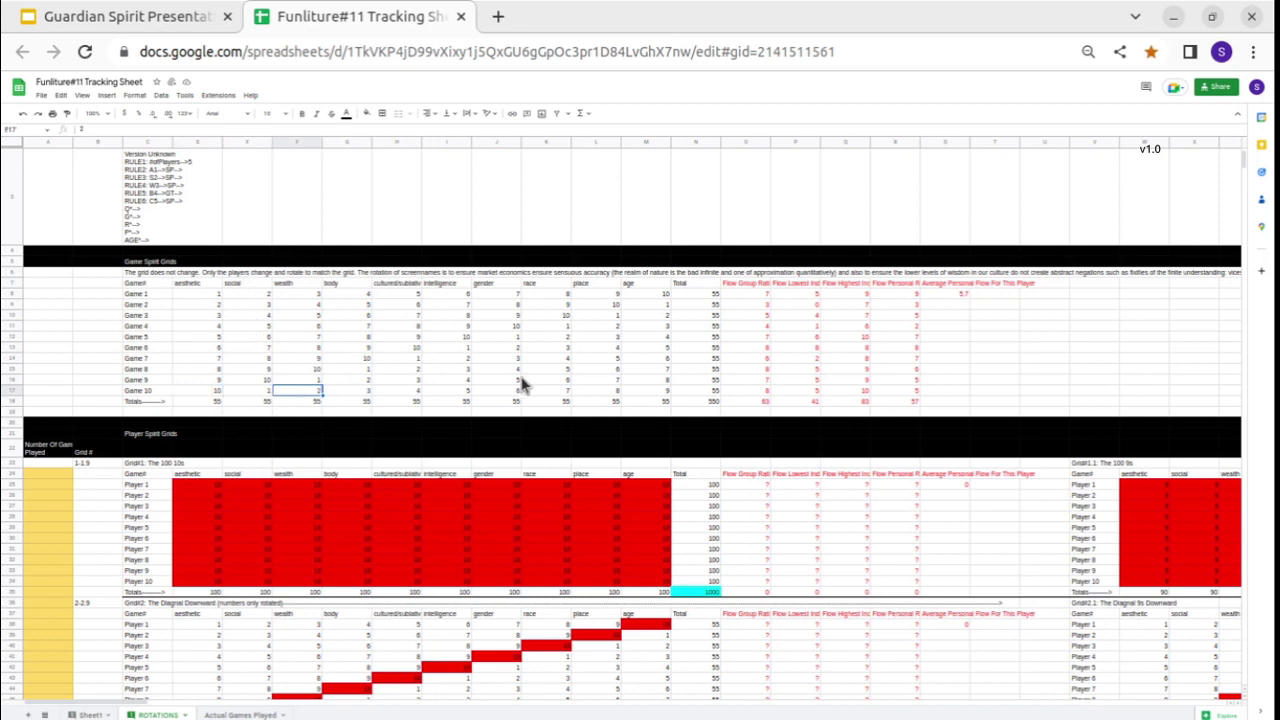
left_click_drag(196, 392, 683, 397)
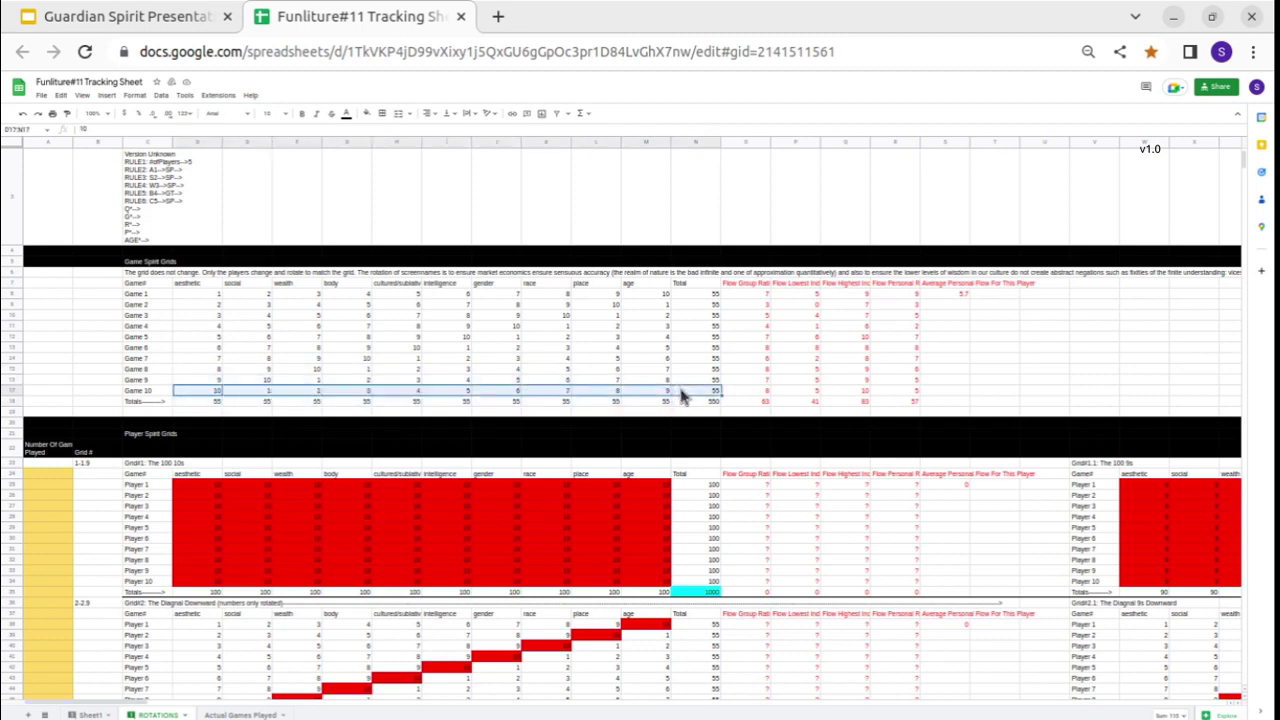
left_click(152, 349)
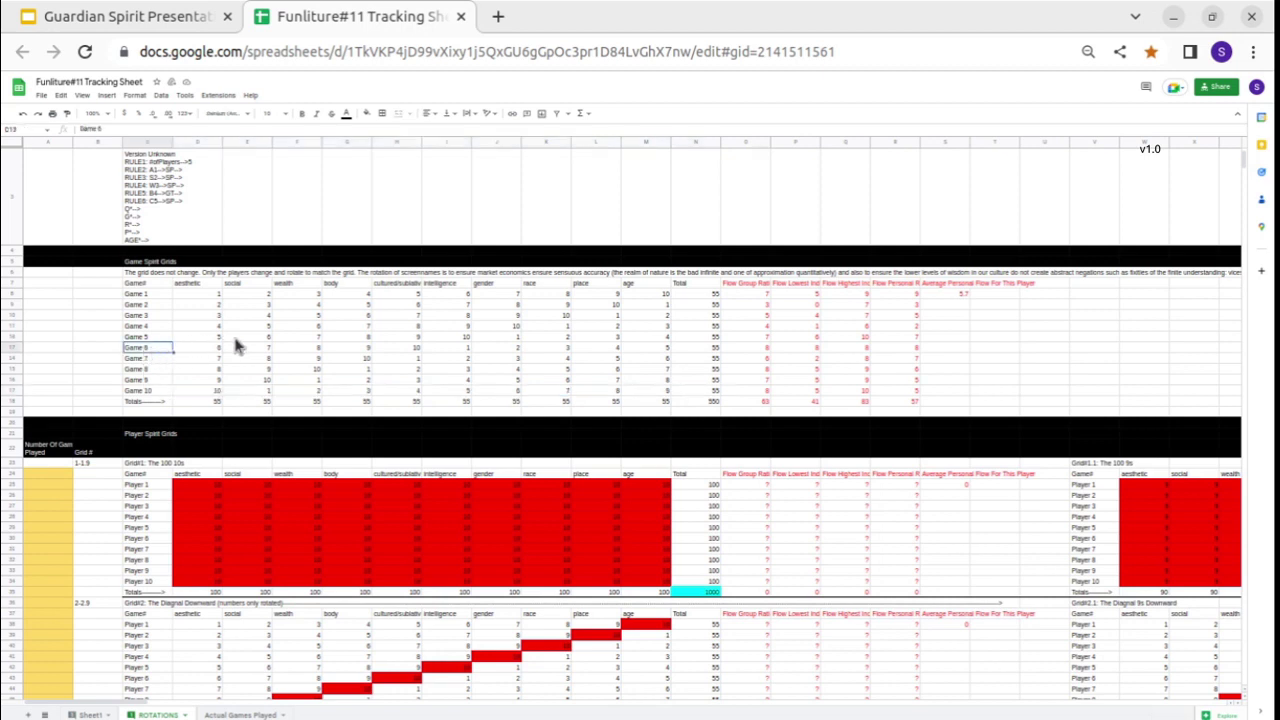
left_click(415, 348)
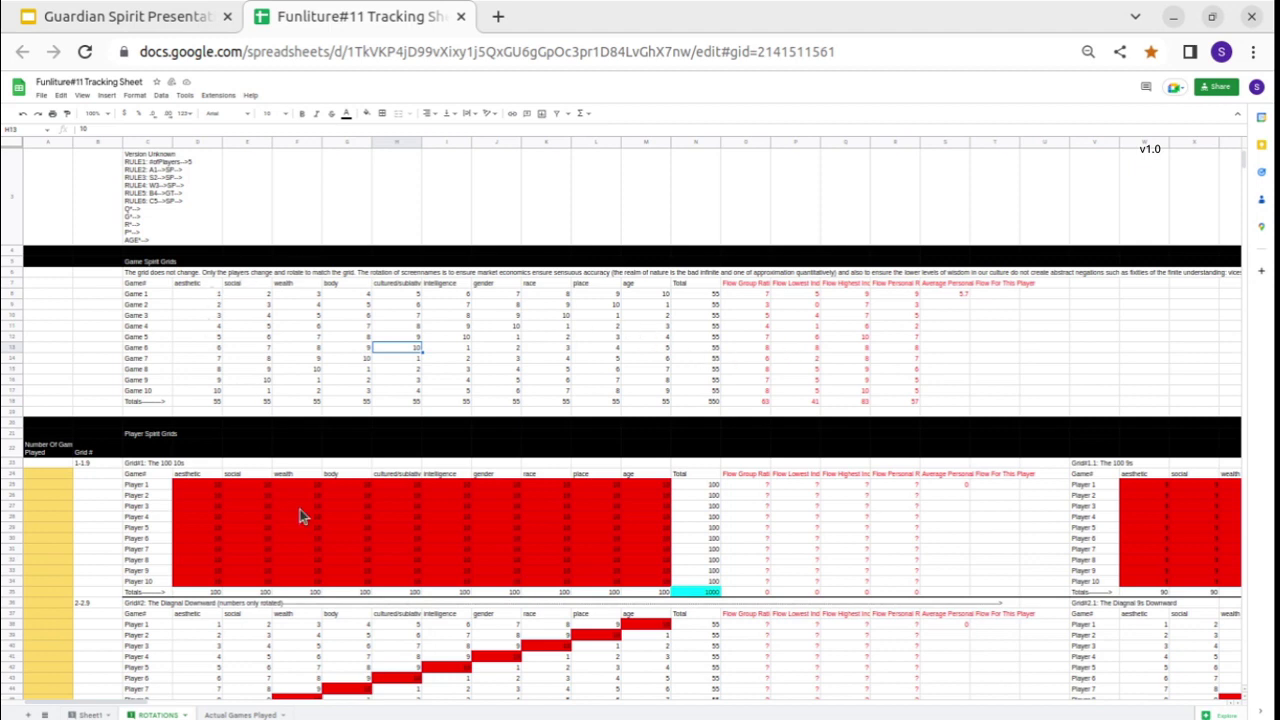
Review Grid#1: The 100 10s, covering its player labels, the full score block D25:M34 and Player 7's total.
scroll(405, 435, "down", 5)
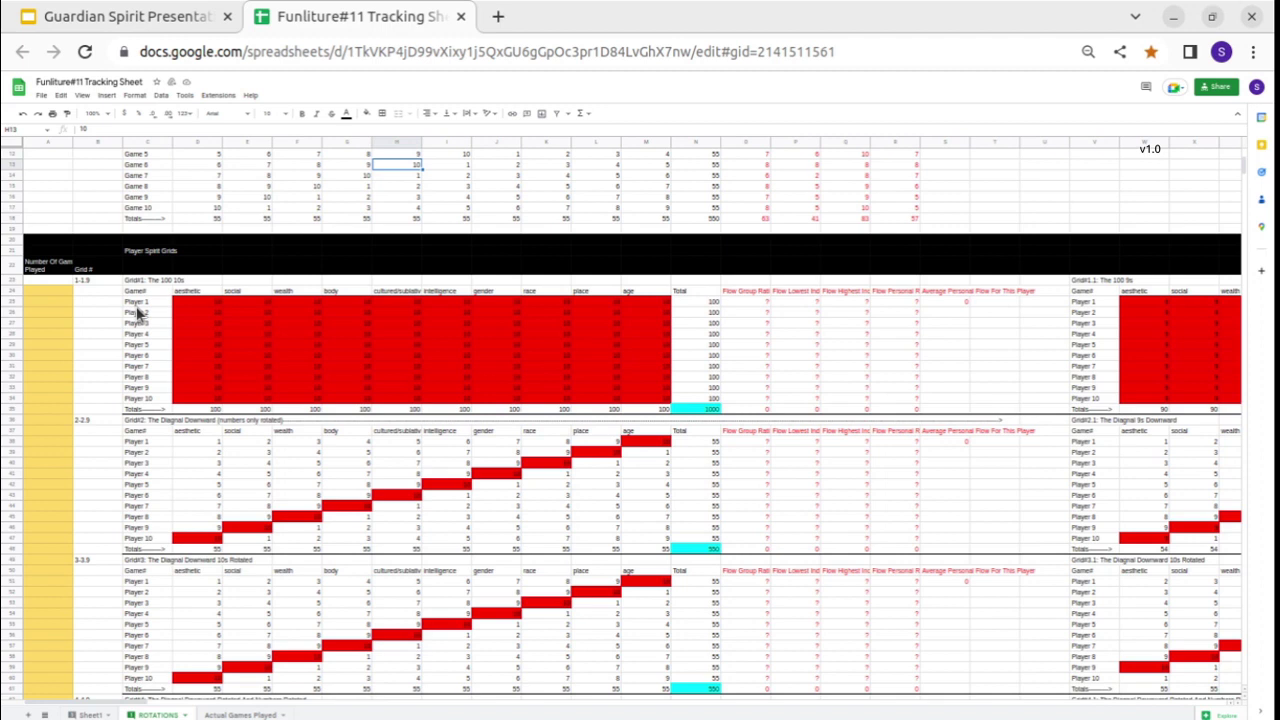
left_click(245, 175)
left_click_drag(170, 165, 325, 228)
left_click_drag(150, 302, 148, 398)
left_click(148, 390)
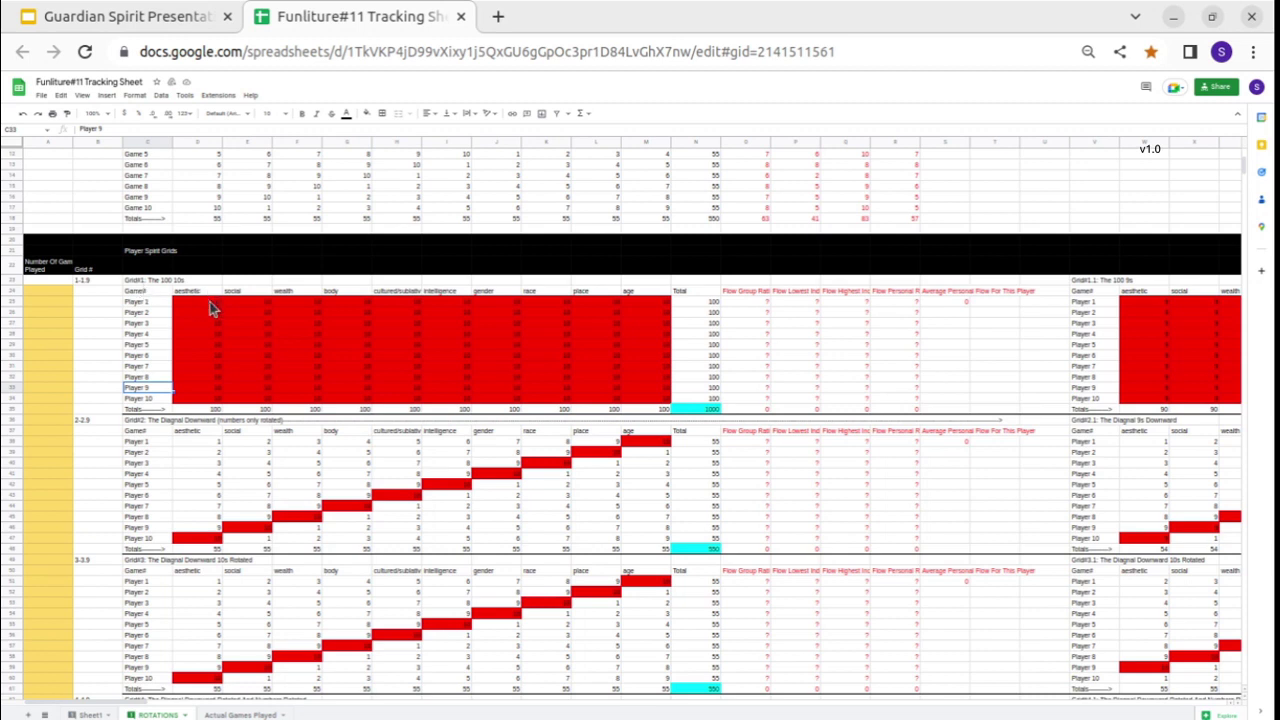
left_click_drag(212, 310, 650, 396)
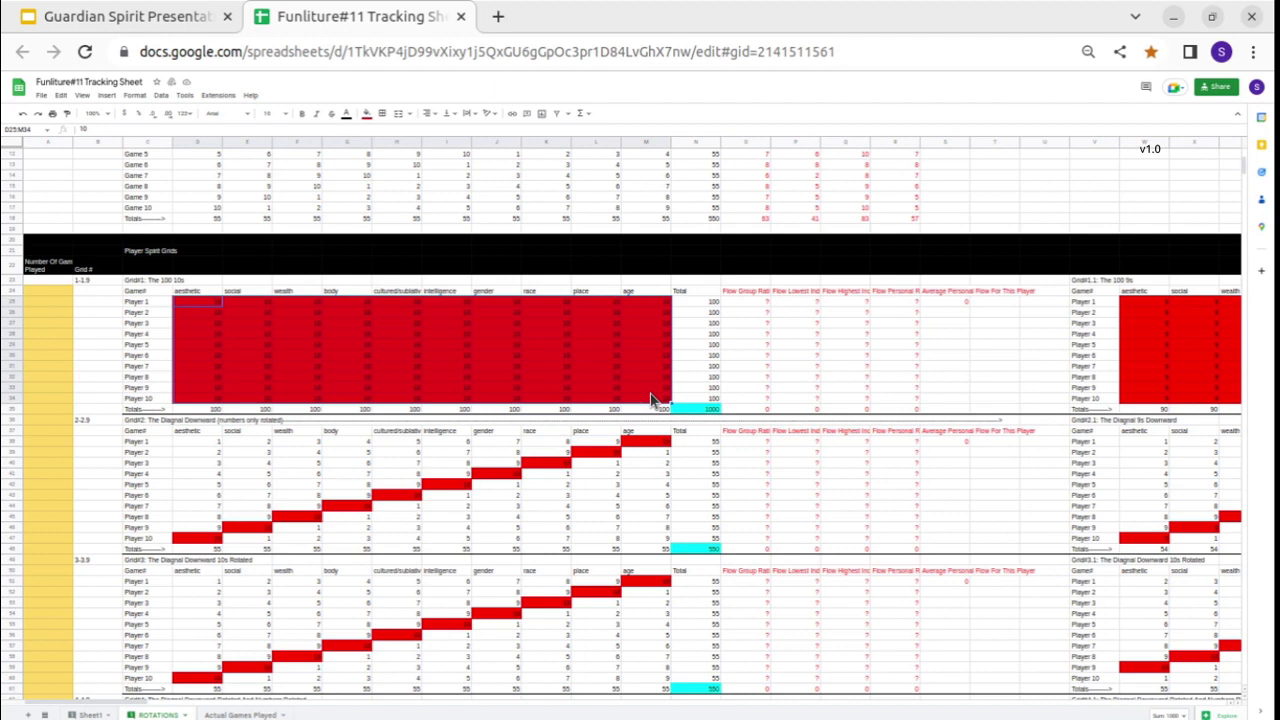
left_click(706, 367)
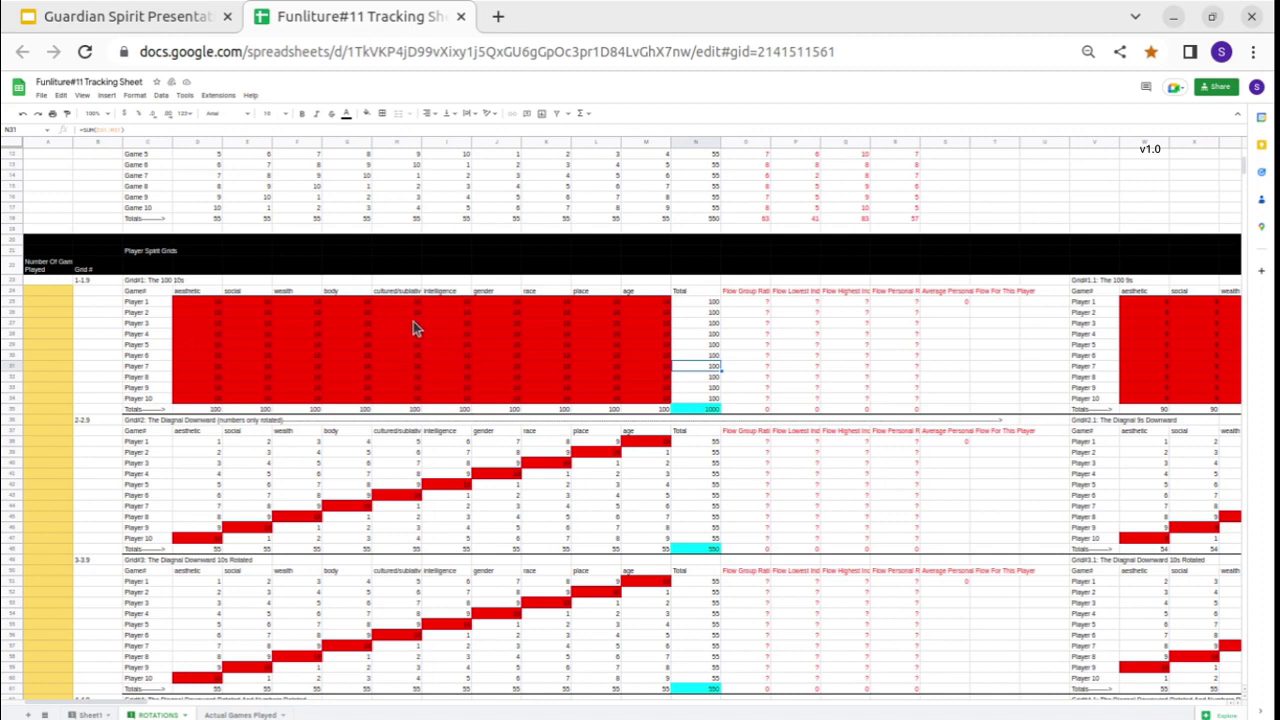
Go through Player 1's Grid#1 scores across the categories to age, and highlight the block from the gender heading to Player 8's age score.
left_click(184, 303)
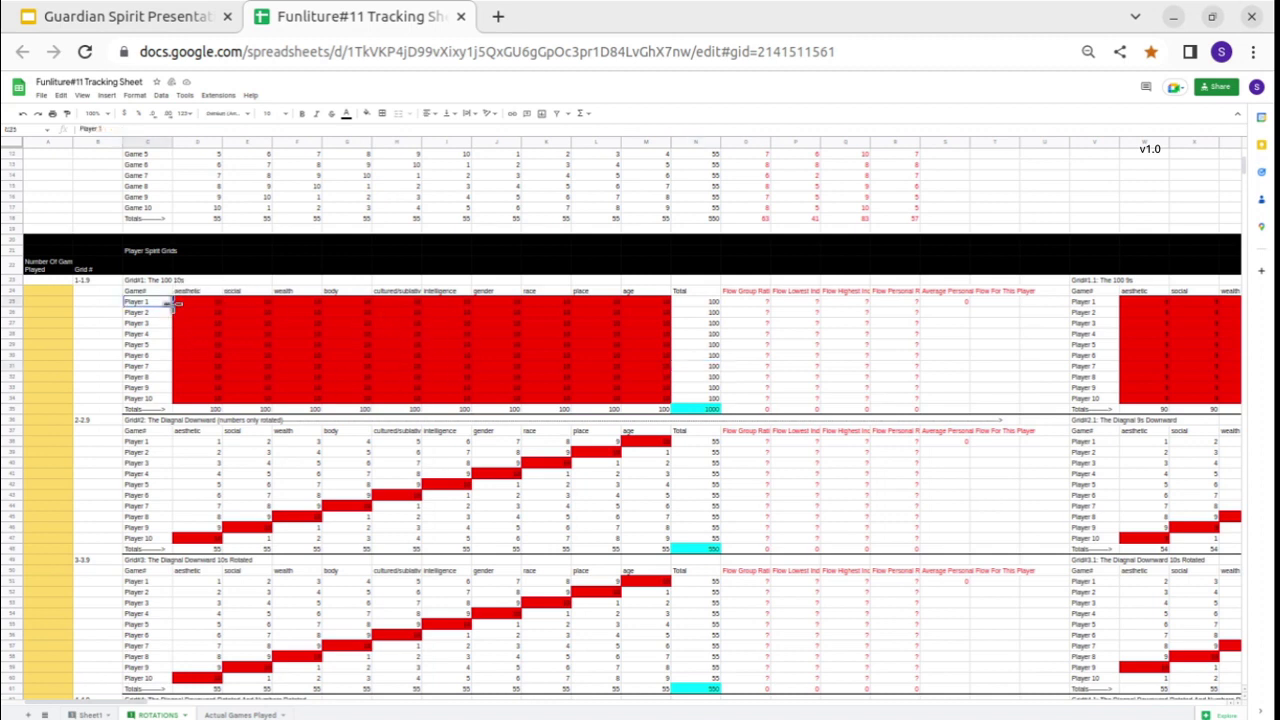
left_click(245, 306)
left_click(281, 306)
left_click(398, 304)
left_click(446, 303)
left_click(495, 303)
left_click(538, 300)
left_click(600, 303)
left_click(652, 305)
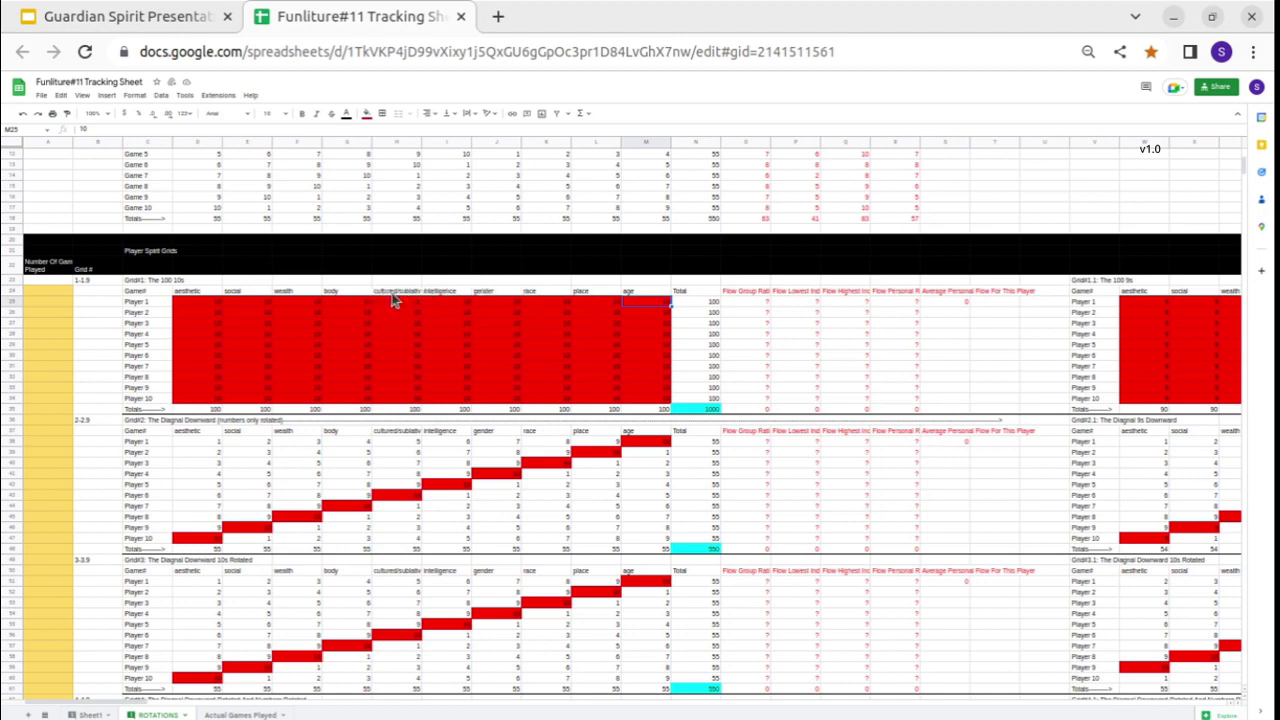
left_click_drag(486, 296, 640, 395)
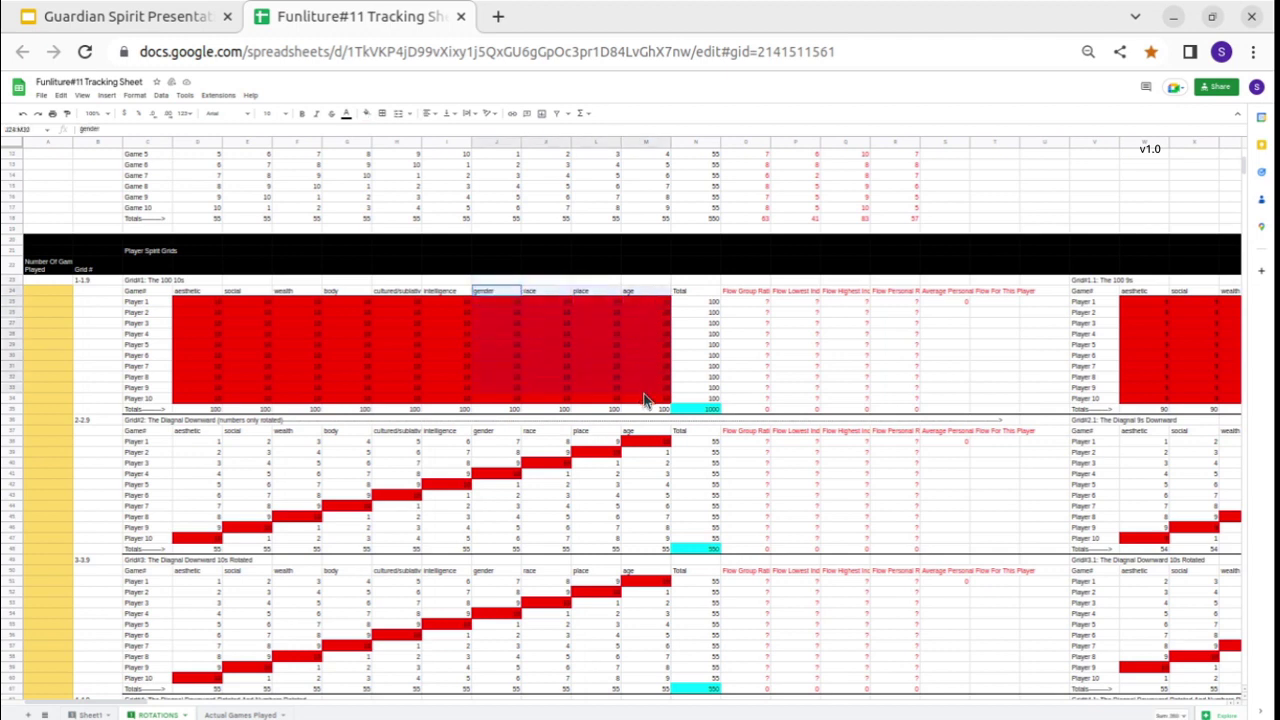
Highlight Grid#1's scores from aesthetic to intelligence, covering Players 1 to 10, then Players 1 to 9, then Players 2 to 9 with their labels.
left_click(645, 388)
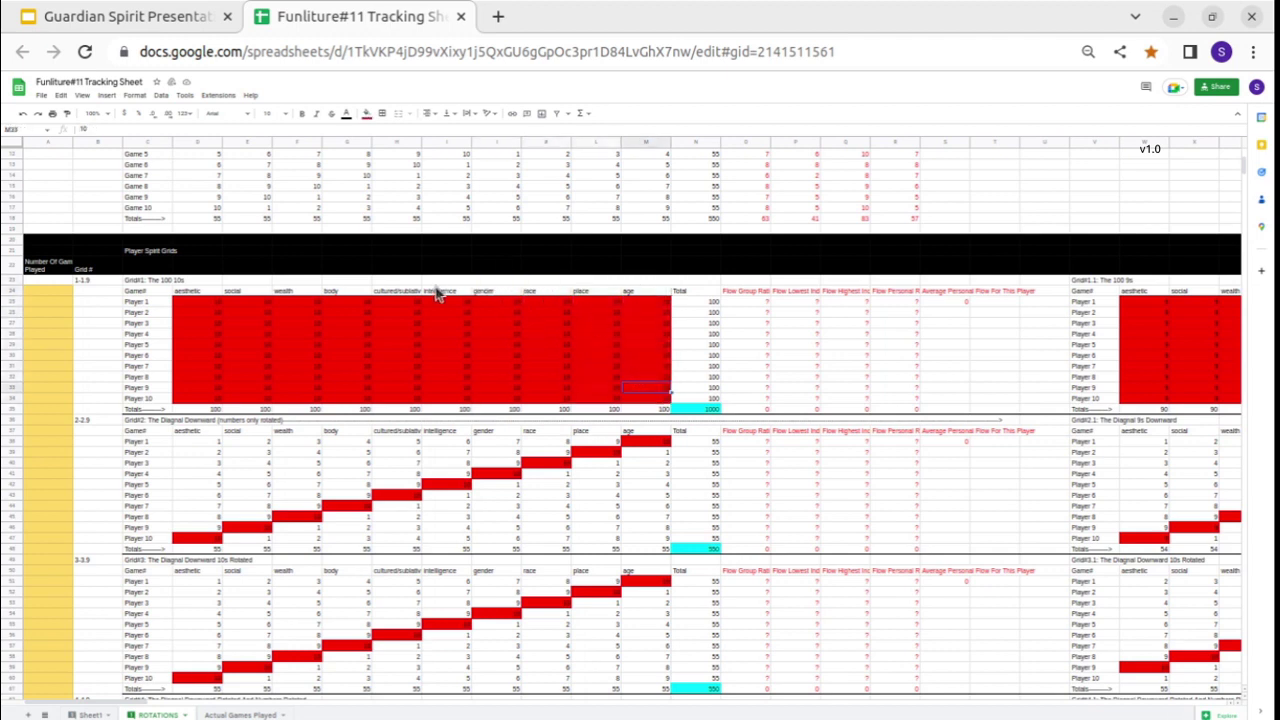
left_click_drag(436, 298, 199, 400)
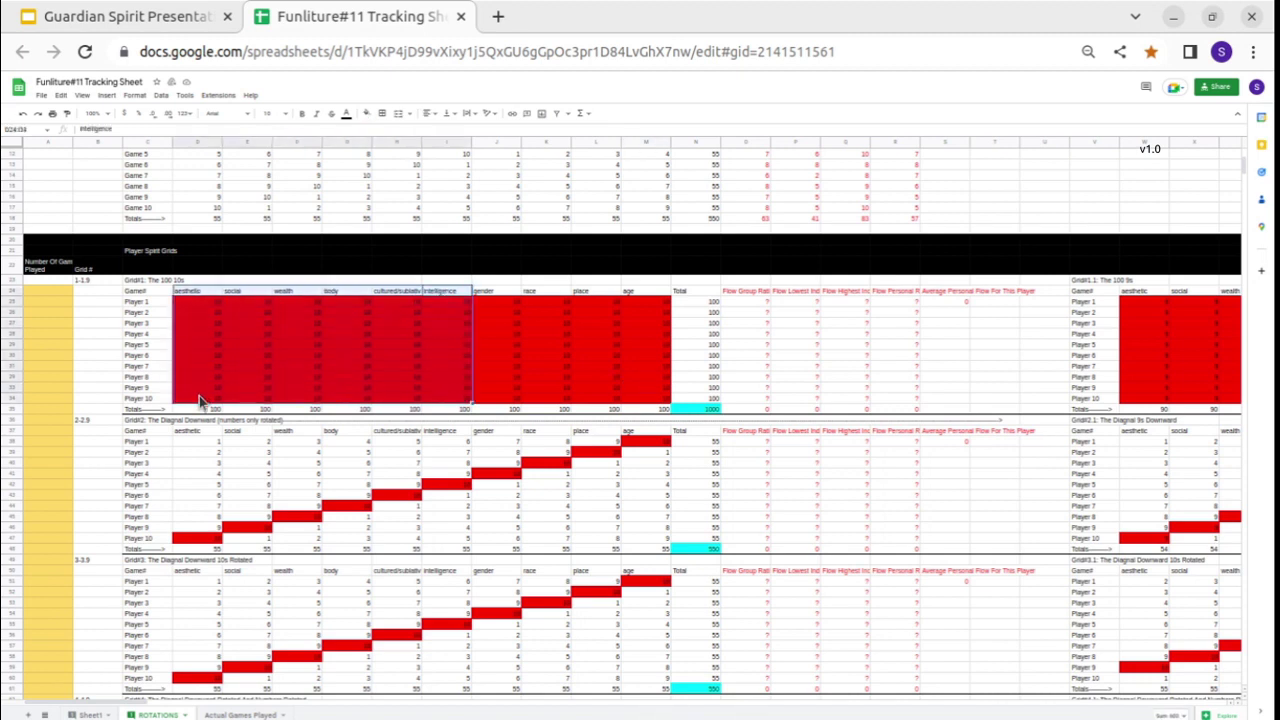
left_click(199, 400)
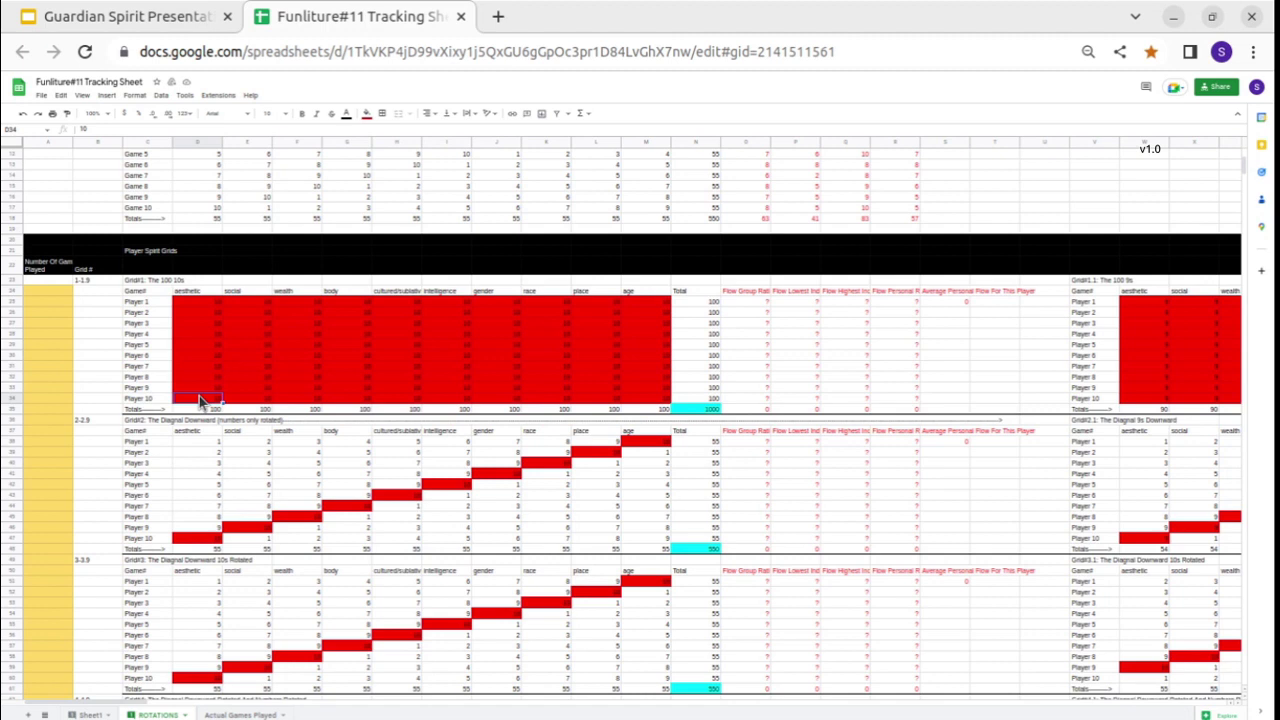
left_click_drag(206, 305, 448, 390)
left_click(448, 390)
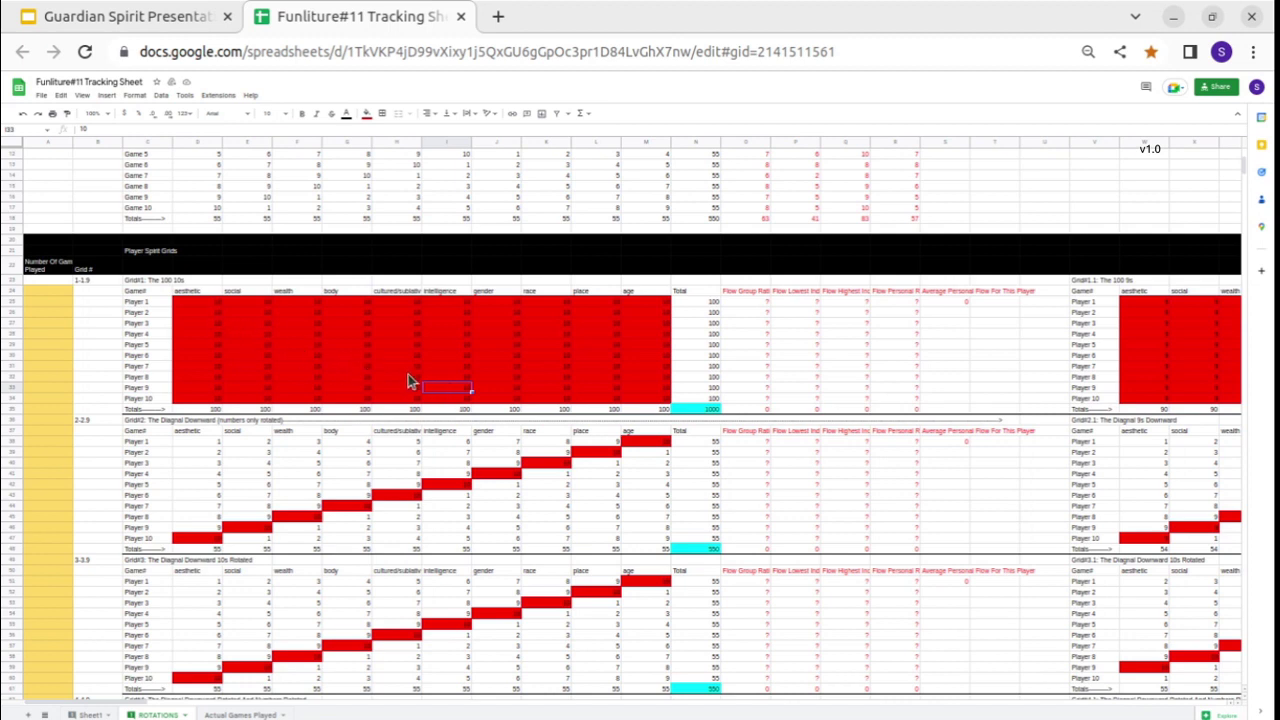
left_click_drag(160, 312, 470, 390)
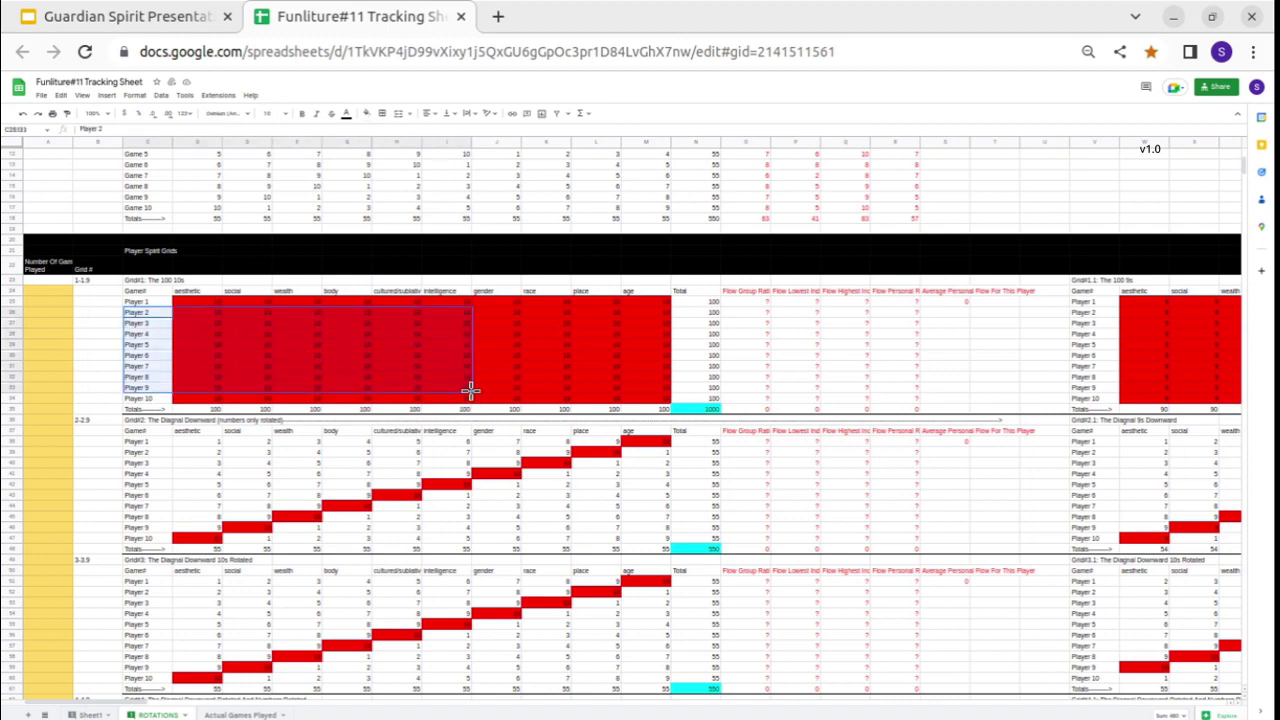
Review the score block of Grid#1.1: The 100 9s and compare its grand total with Grid#1's grand total.
scroll(638, 395, "right", 8)
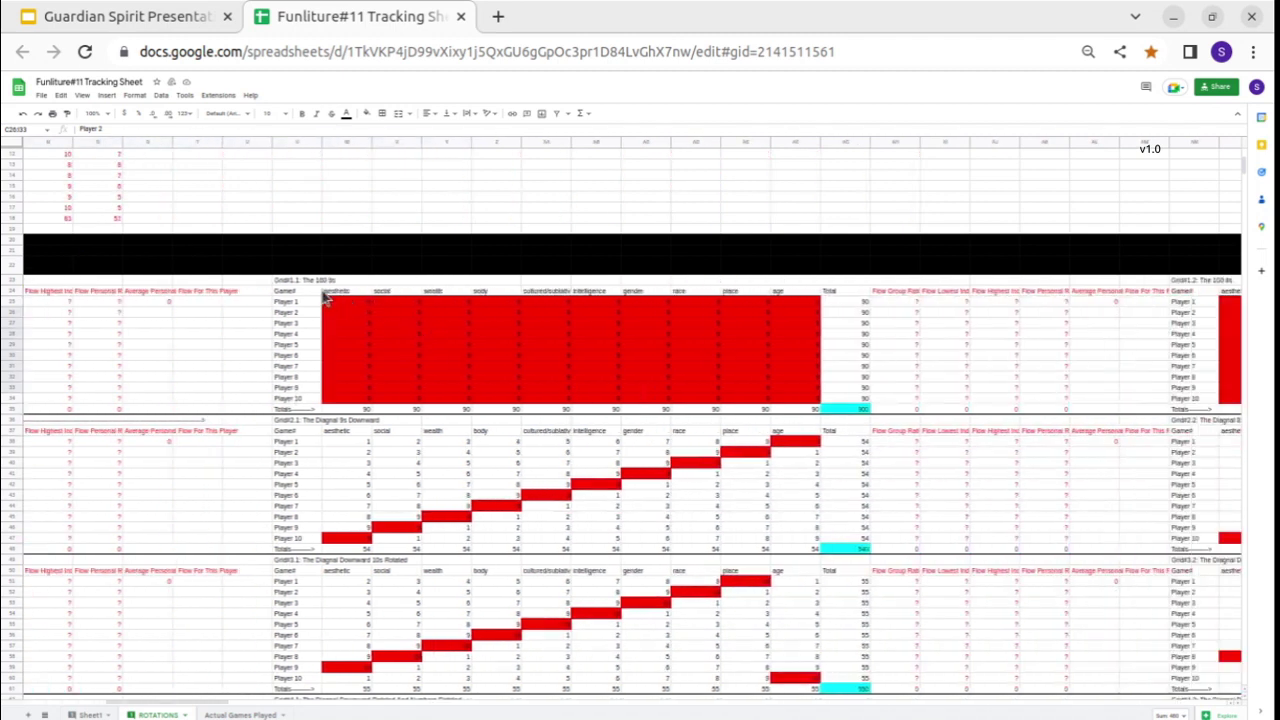
mouse_move(329, 297)
left_mouse_down()
mouse_move(374, 314)
mouse_move(726, 349)
mouse_move(727, 390)
left_mouse_up()
left_click(727, 390)
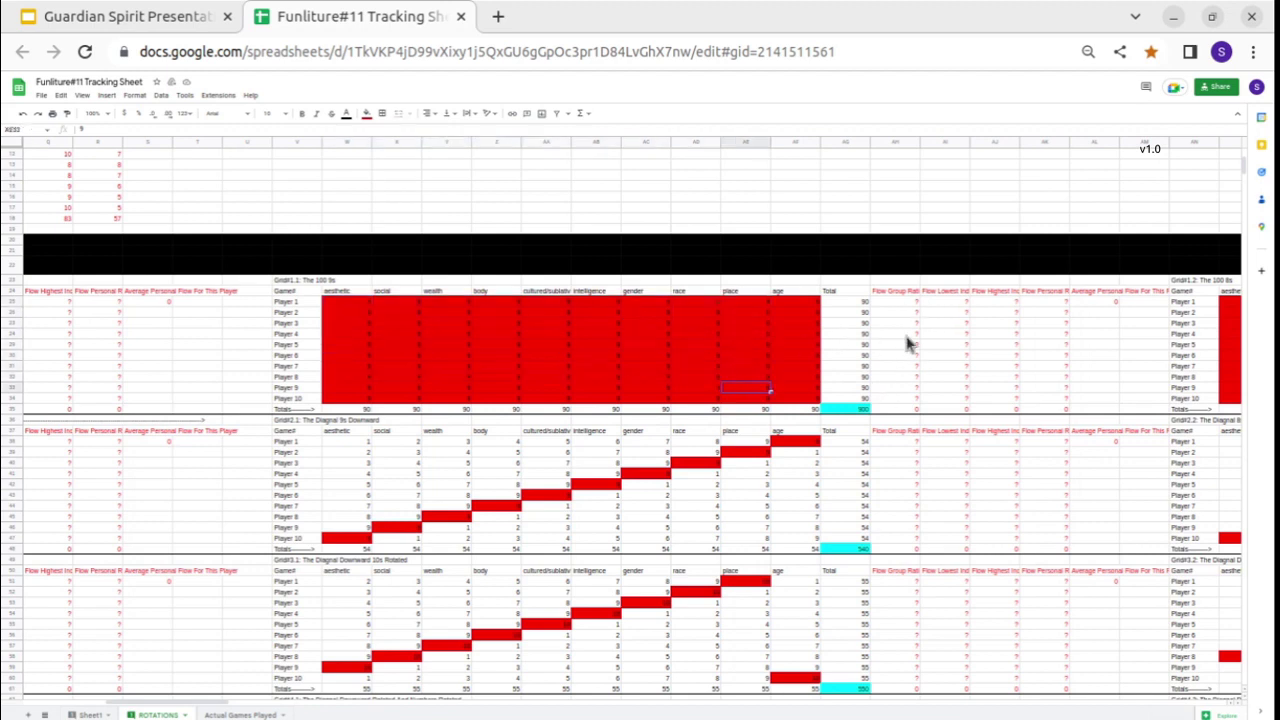
left_click(845, 410)
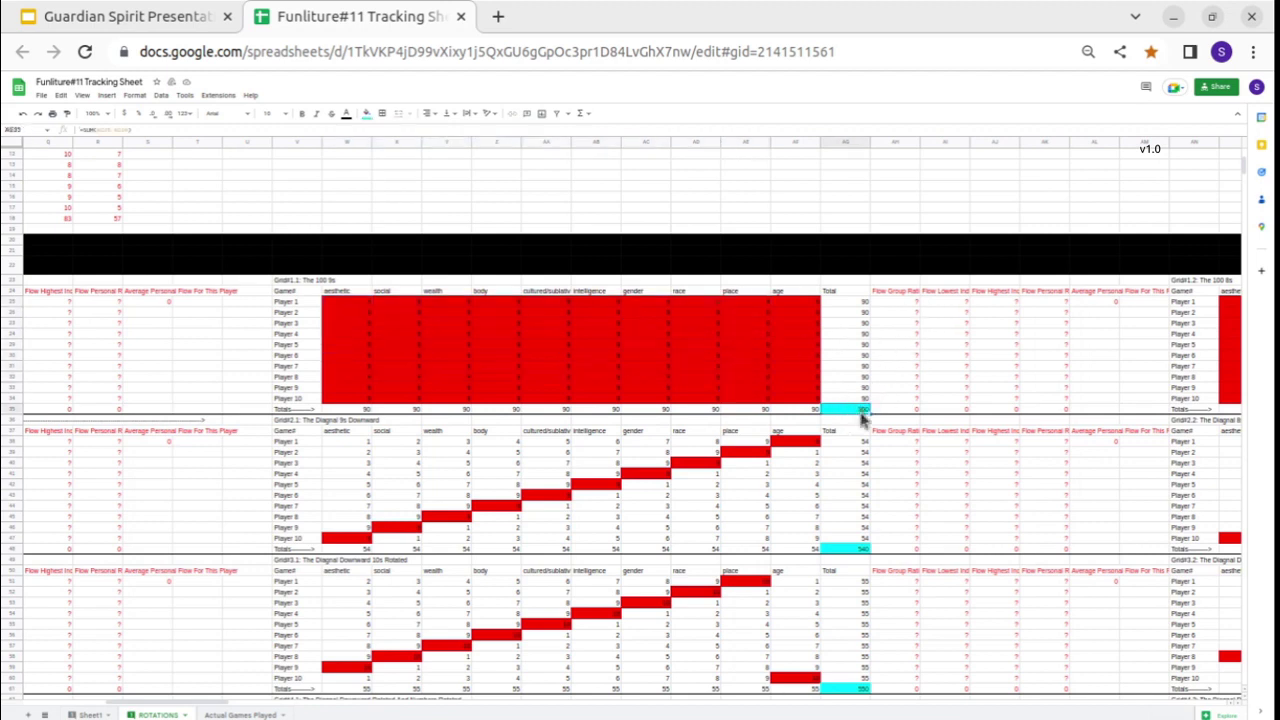
scroll(860, 415, "left", 5)
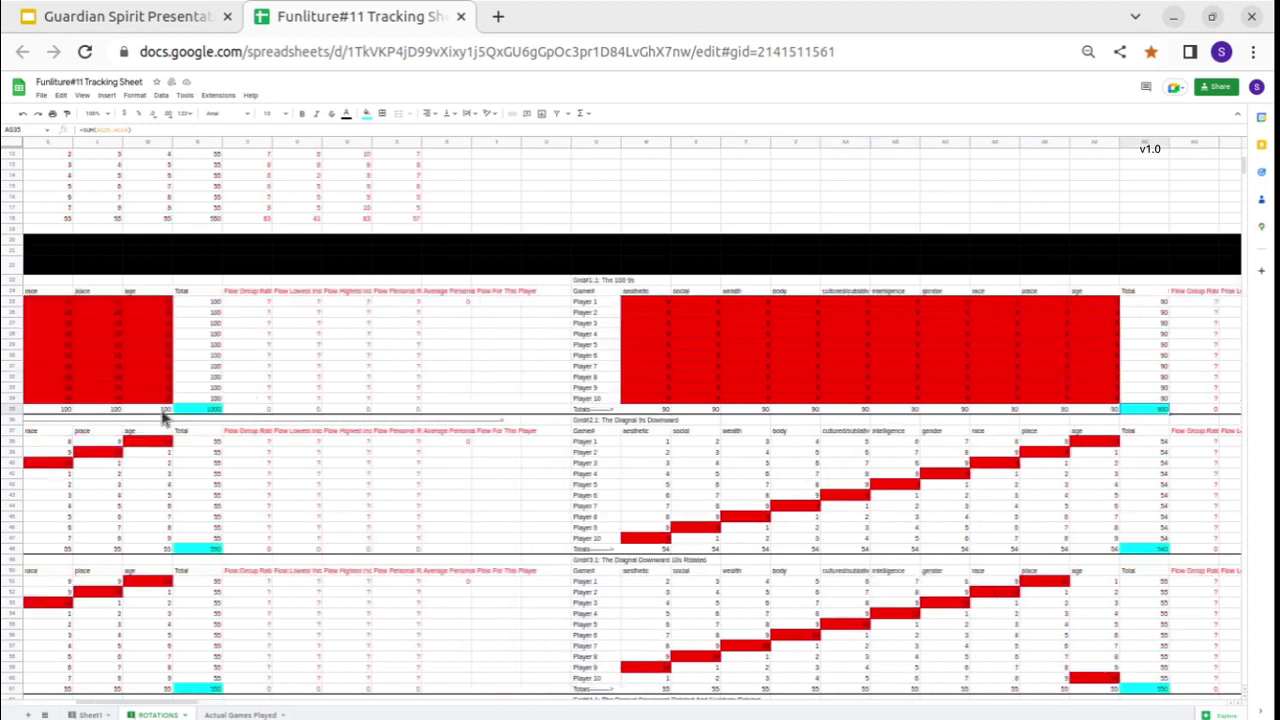
left_click(183, 418)
Highlight part of the score blocks in Grid#1.2: The 100 8s and Grid#1.3: The 100 7s.
scroll(632, 400, "right", 5)
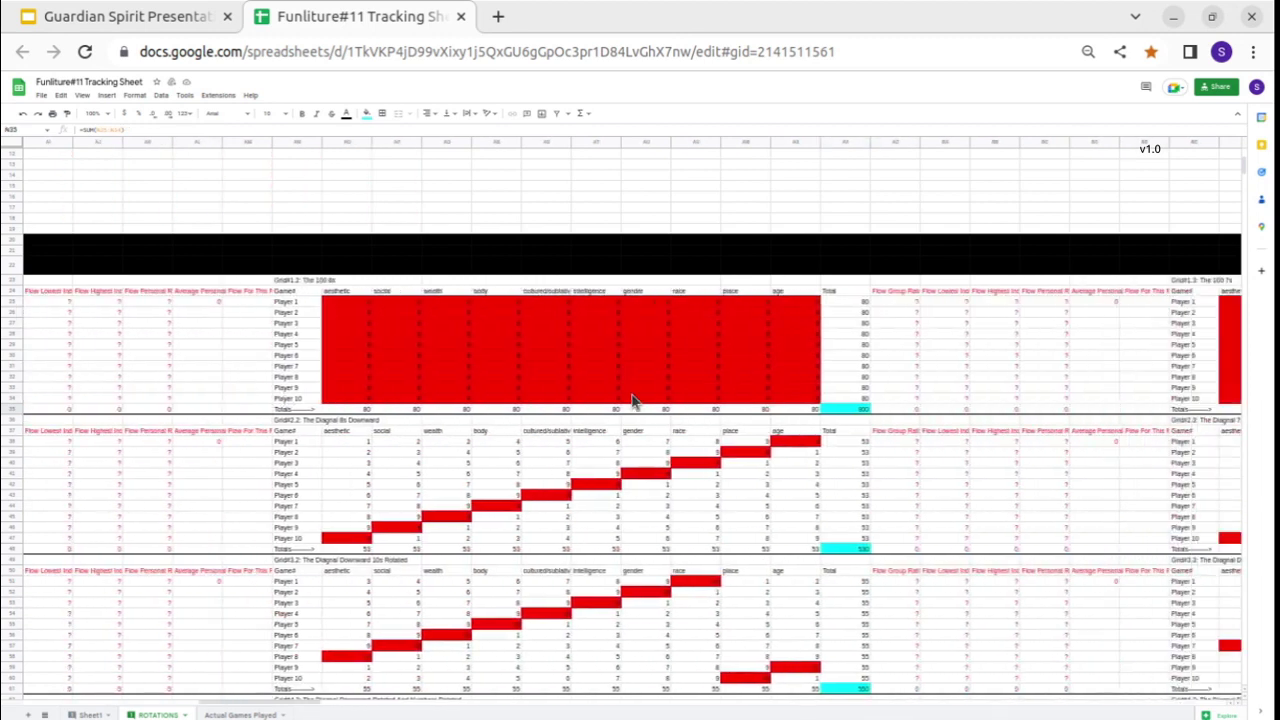
mouse_move(354, 305)
left_mouse_down()
mouse_move(623, 323)
mouse_move(708, 372)
left_mouse_up()
left_click(708, 366)
scroll(708, 340, "right", 8)
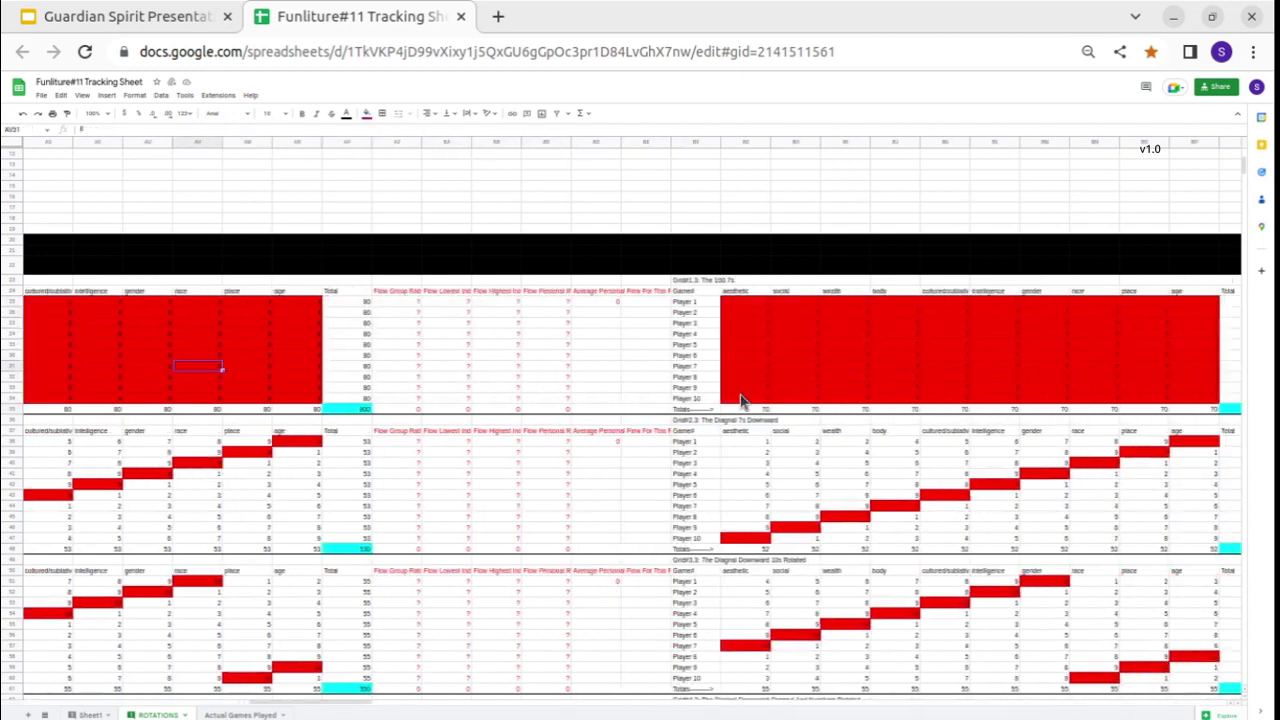
left_click_drag(782, 319, 997, 360)
scroll(997, 360, "right", 15)
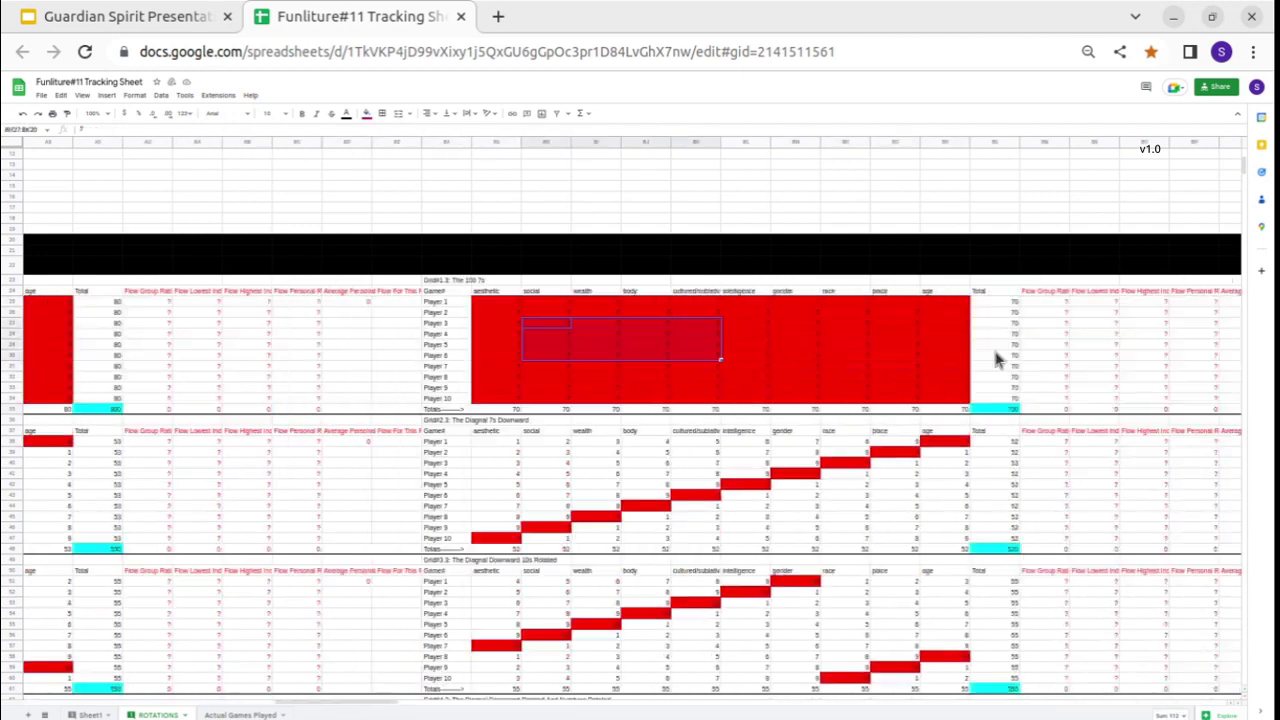
Survey the remaining Grid#1 variations up to Grid#1.10, check the grand total of Grid#1.8: The 100 2s, and return to Grid#1.
scroll(997, 360, "right", 20)
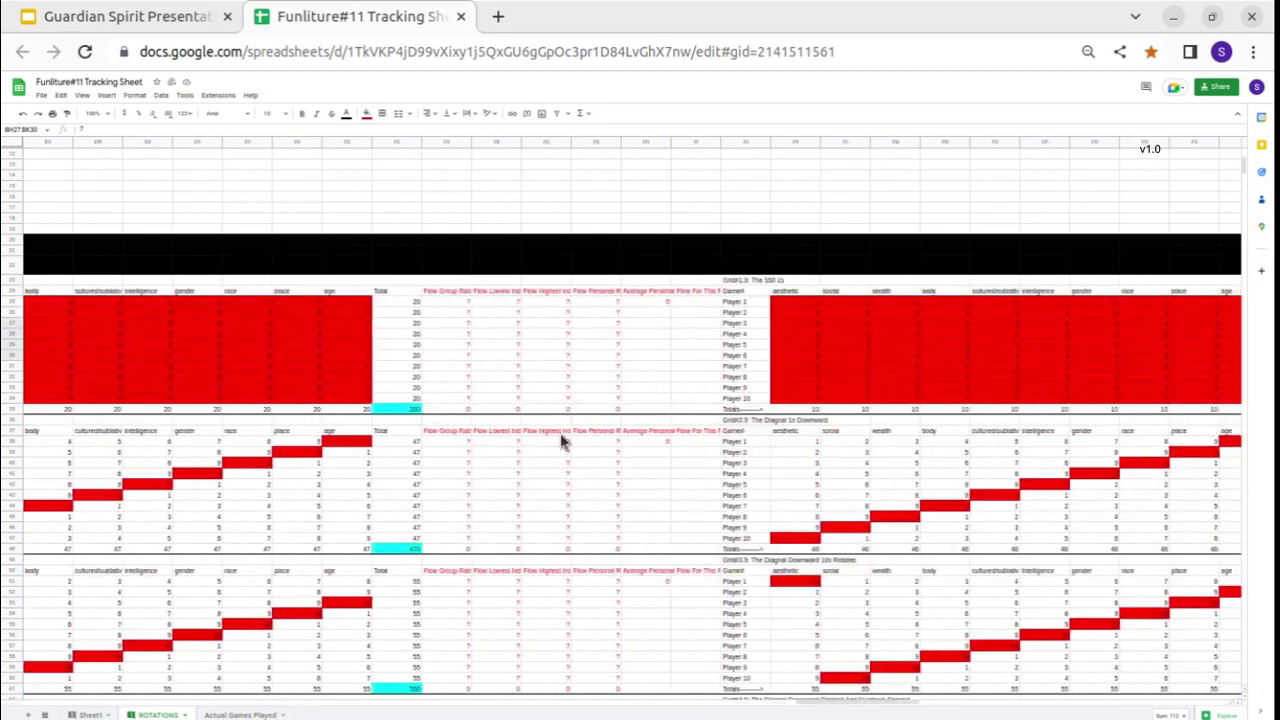
left_click(400, 410)
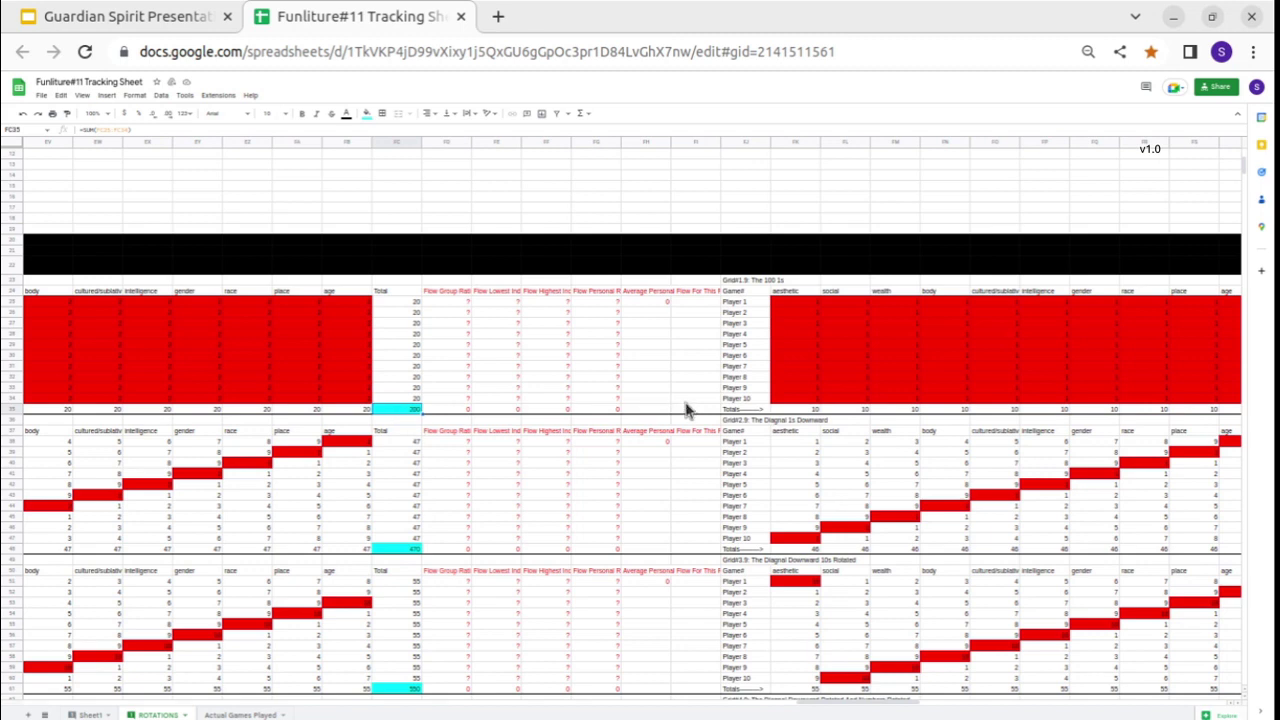
scroll(688, 410, "right", 5)
scroll(688, 410, "right", 3)
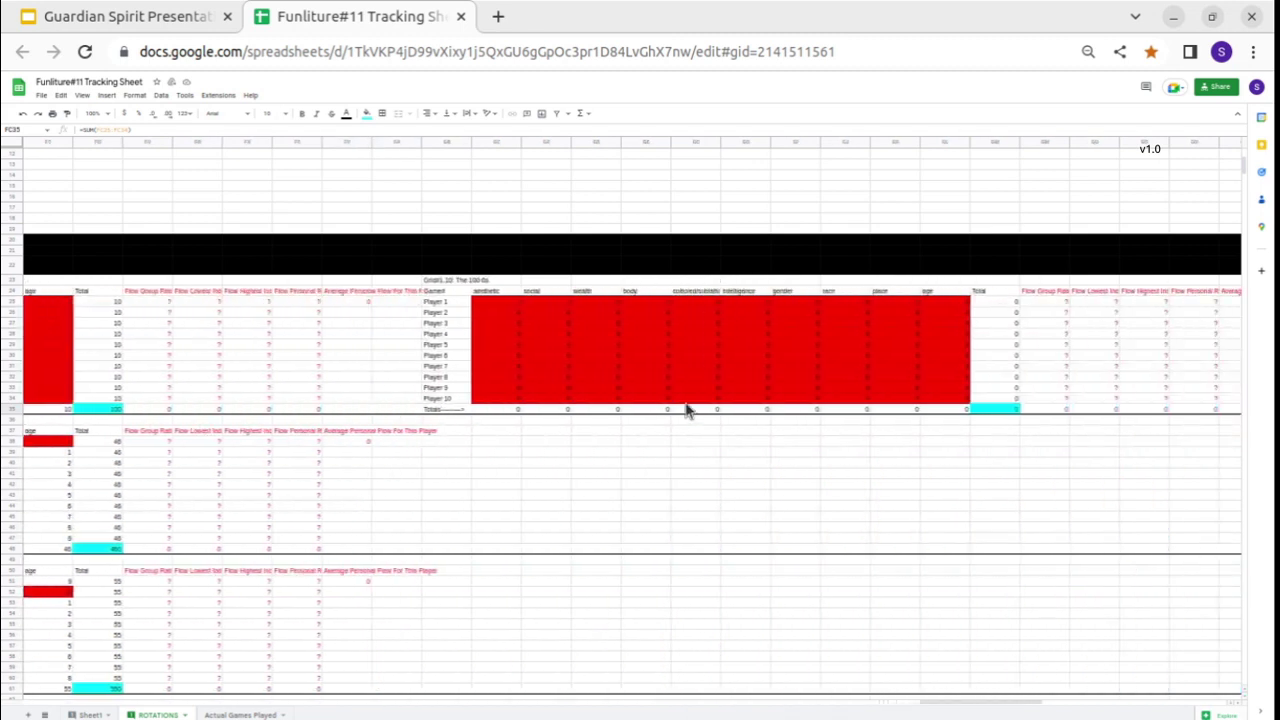
scroll(897, 383, "right", 5)
scroll(766, 388, "left", 20)
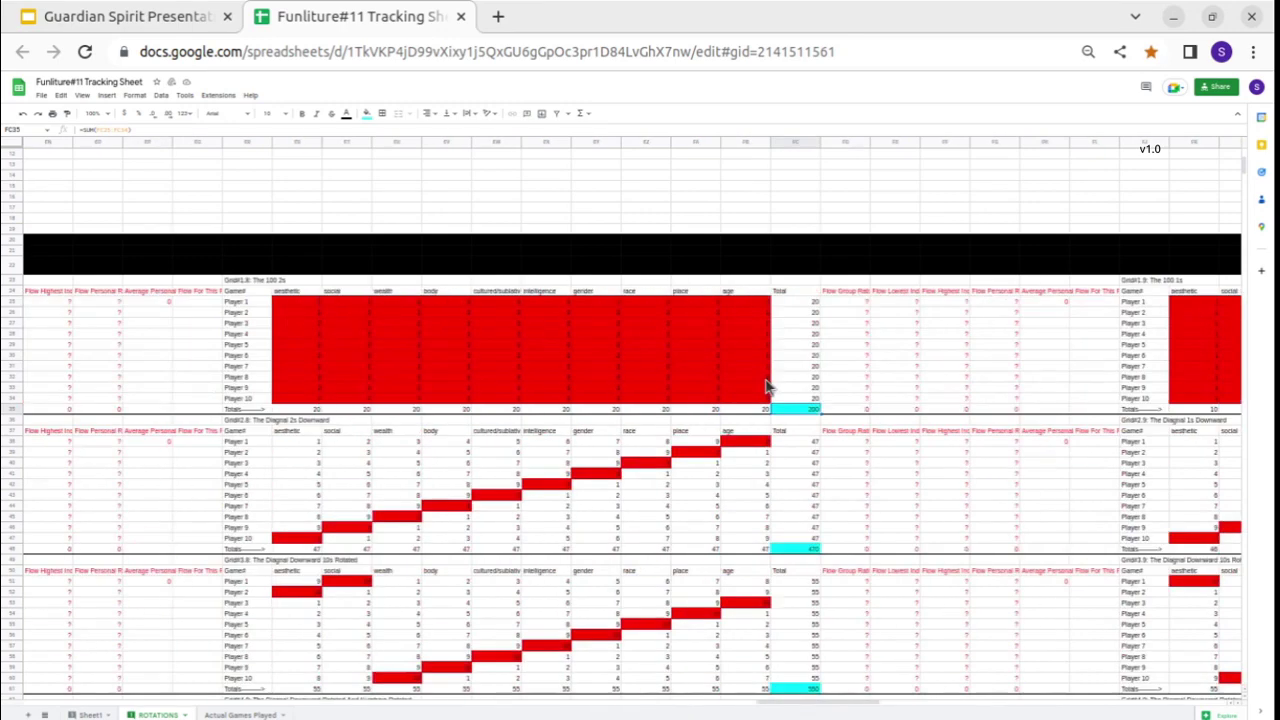
scroll(780, 385, "left", 20)
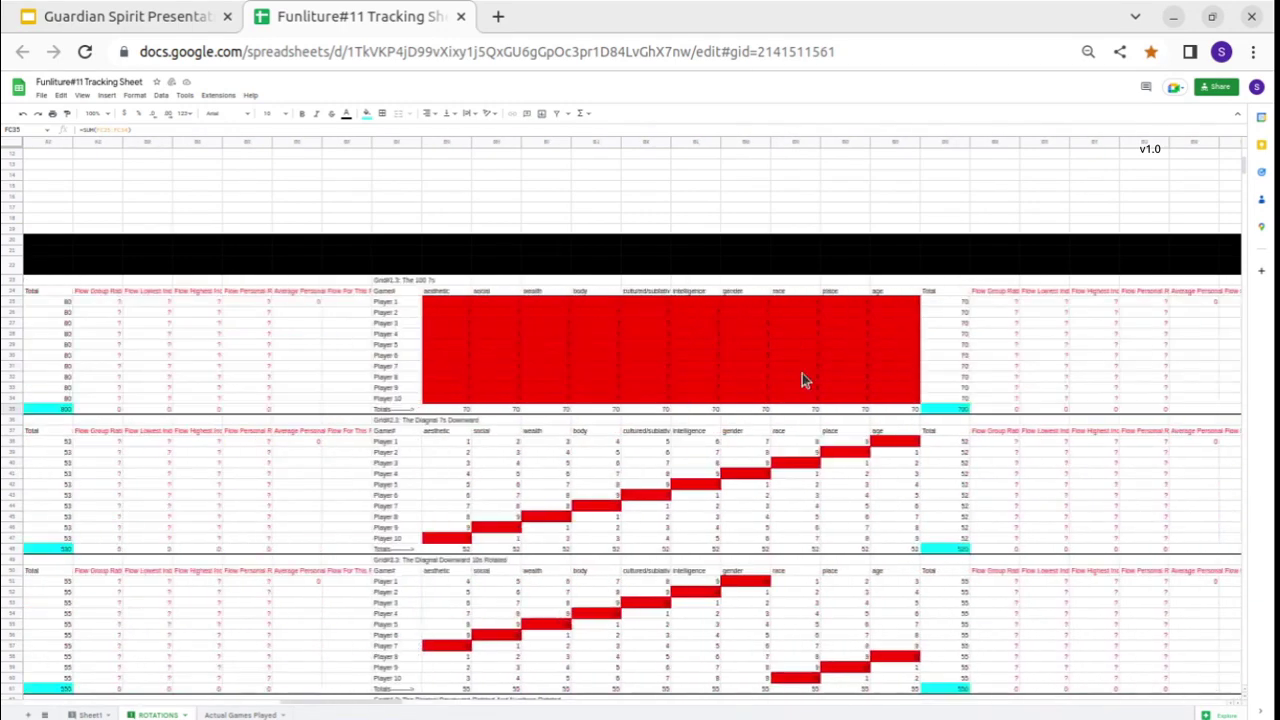
scroll(802, 378, "left", 10)
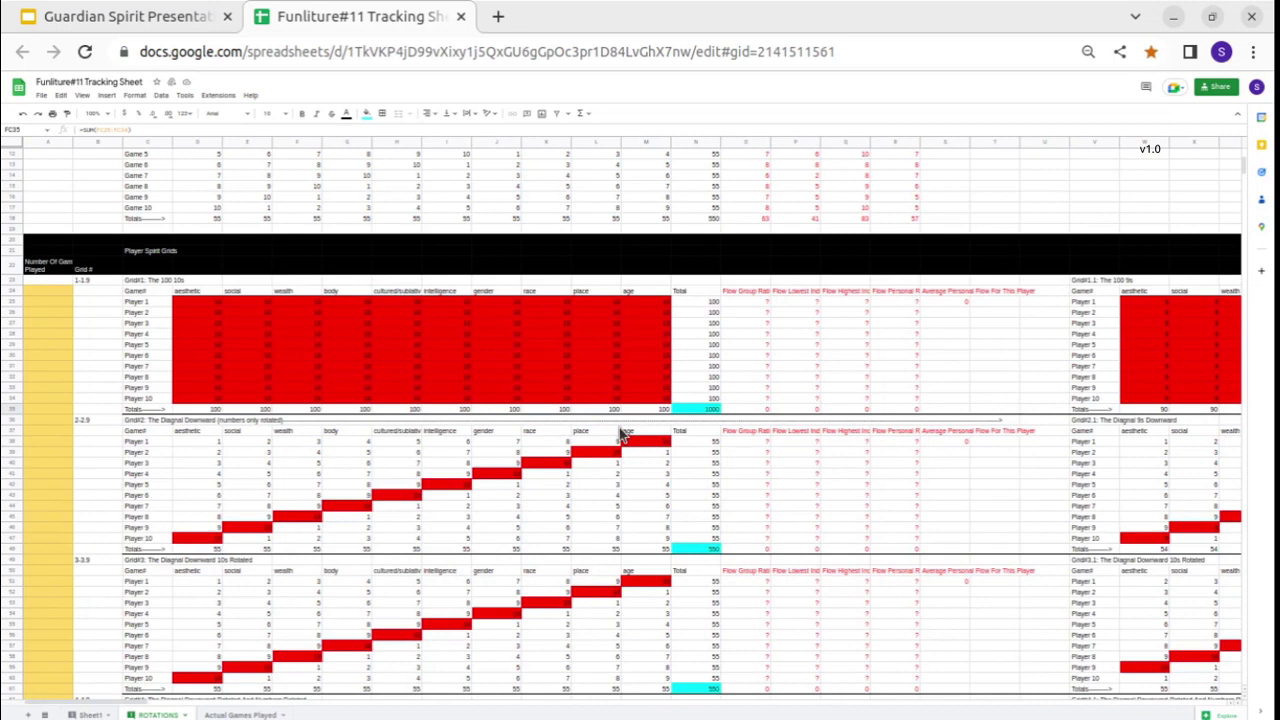
Examine the title of Grid#2: The Diagnal Downward, its Player 1 label, and the aesthetic scores of Players 2 and 10.
scroll(519, 473, "down", 1)
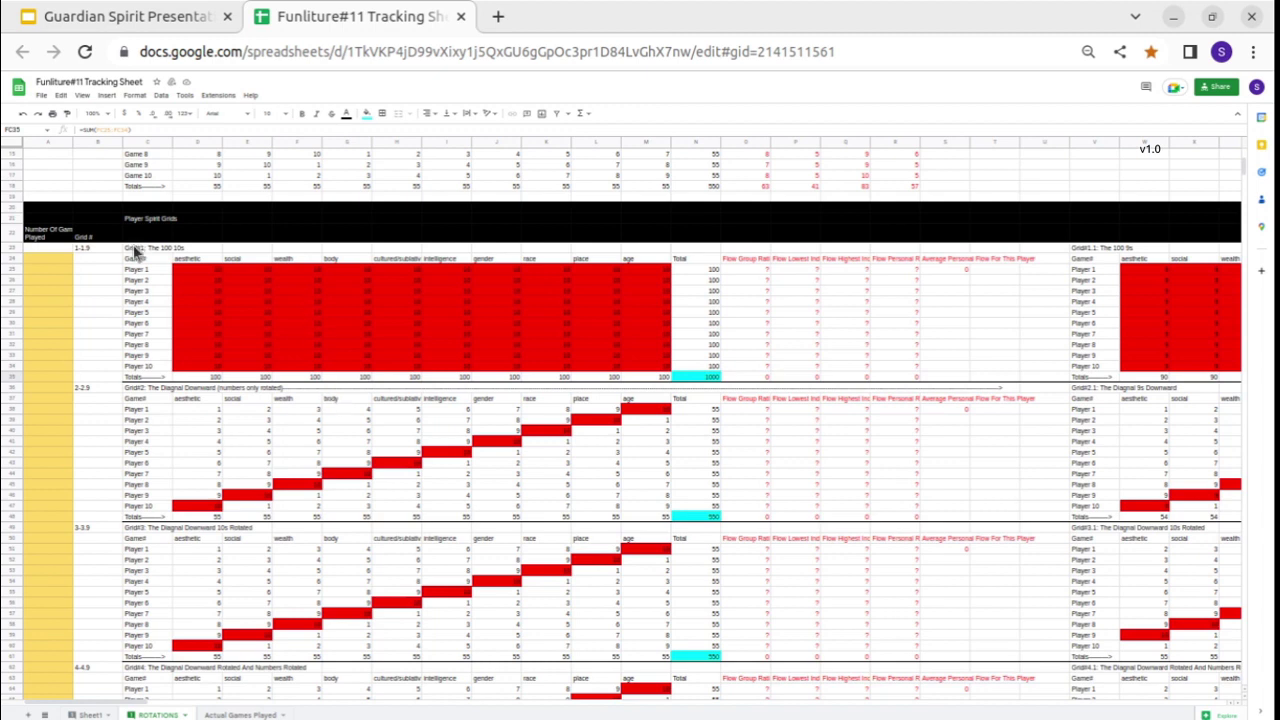
left_click(137, 389)
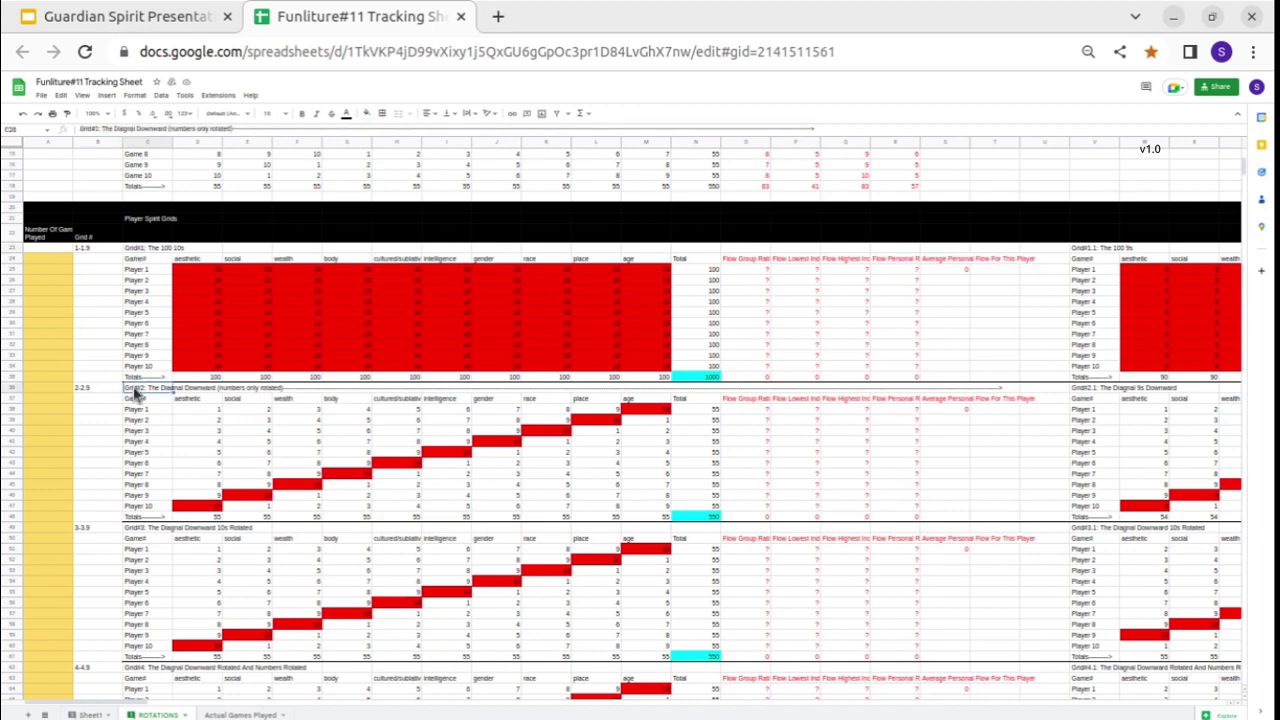
left_click(182, 419)
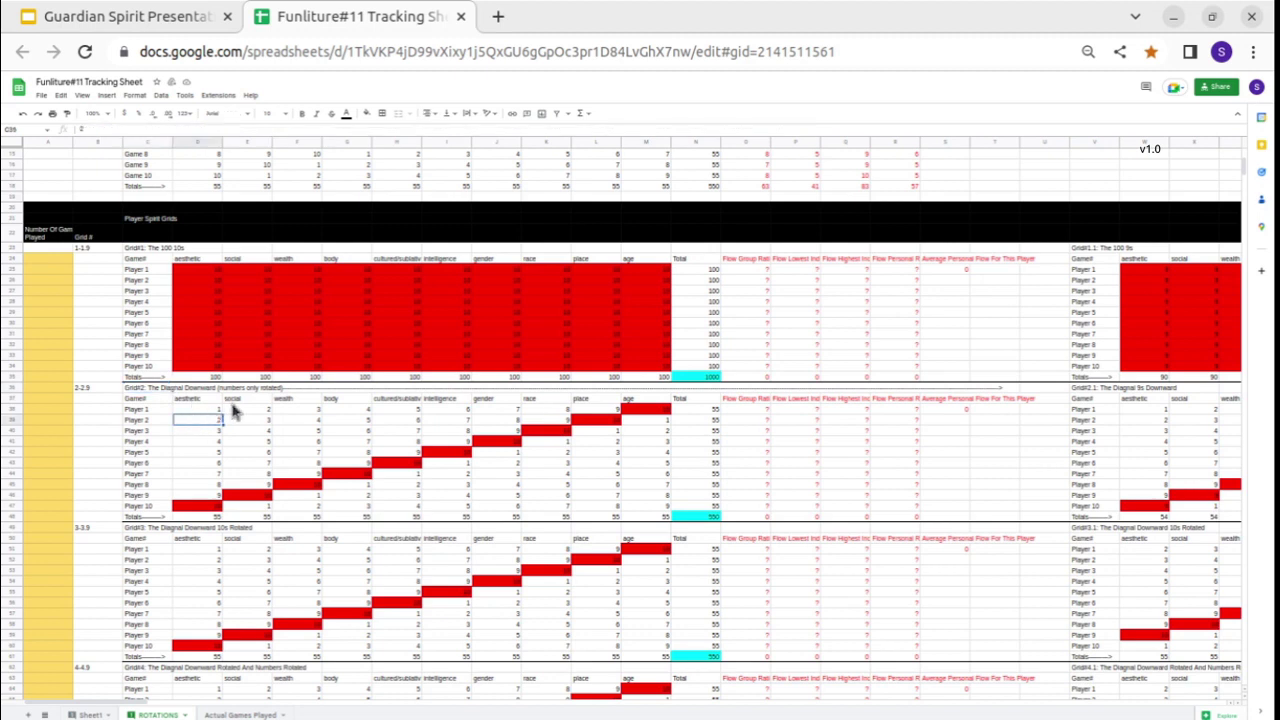
left_click(150, 409)
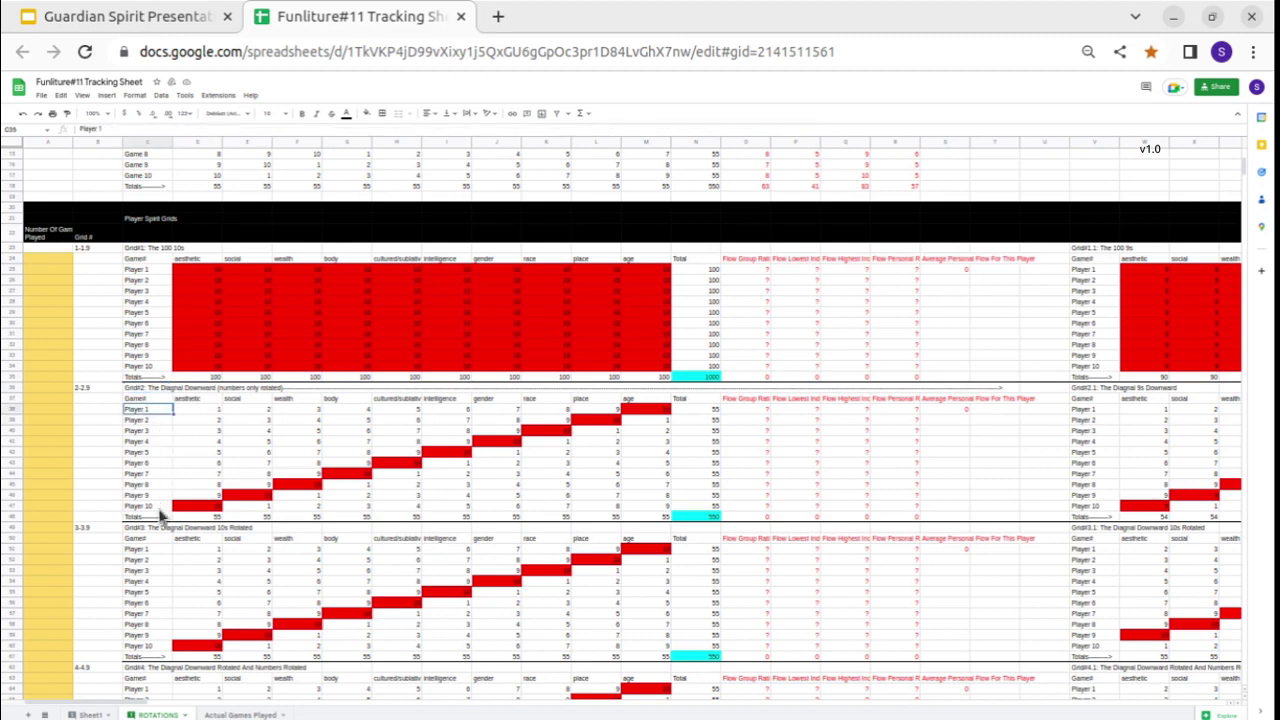
left_click(188, 507)
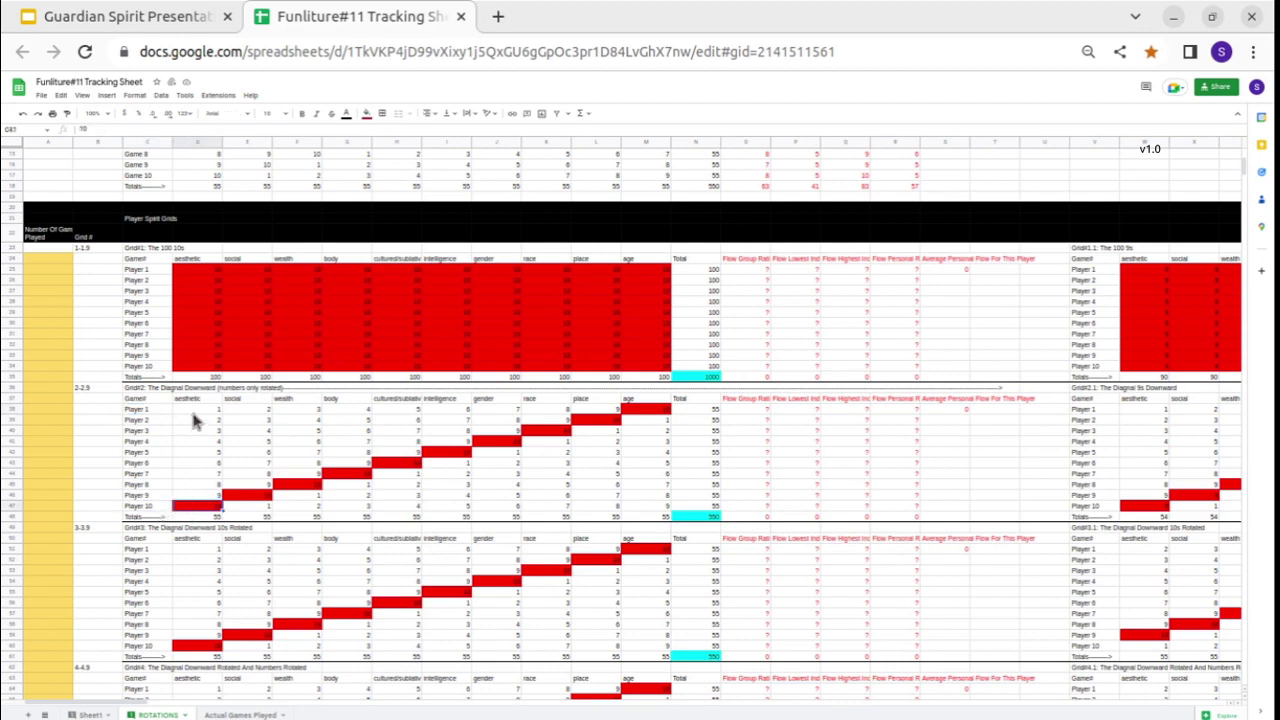
Trace Grid#2's diagonal from Player 10's aesthetic score up to the age heading, and check the grid's grand total.
left_click(250, 486)
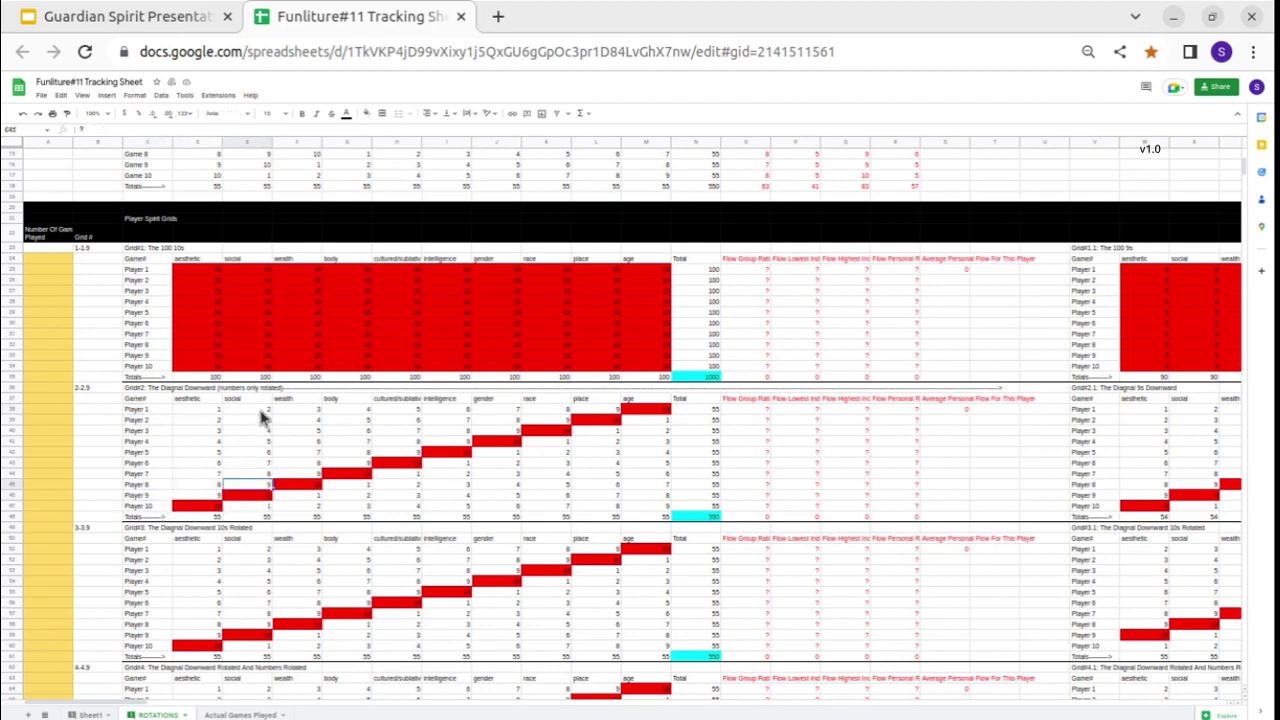
left_click(200, 507)
left_click_drag(320, 485, 651, 405)
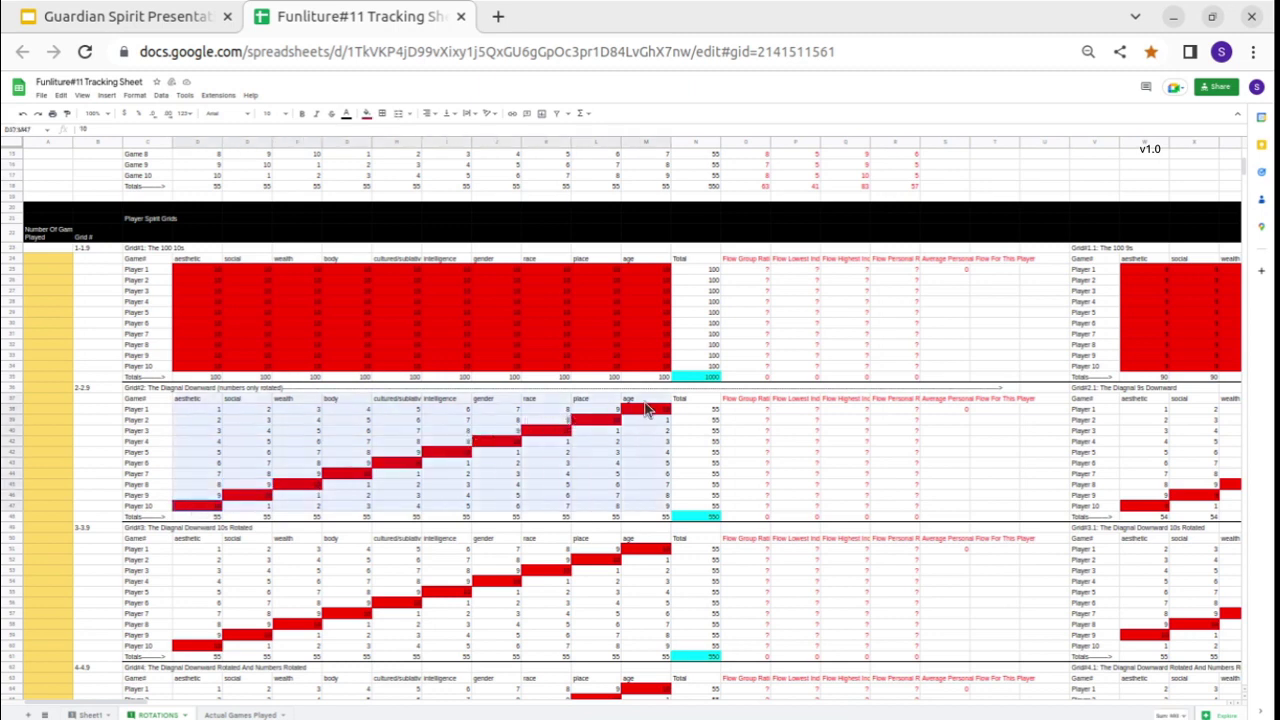
left_click(650, 404)
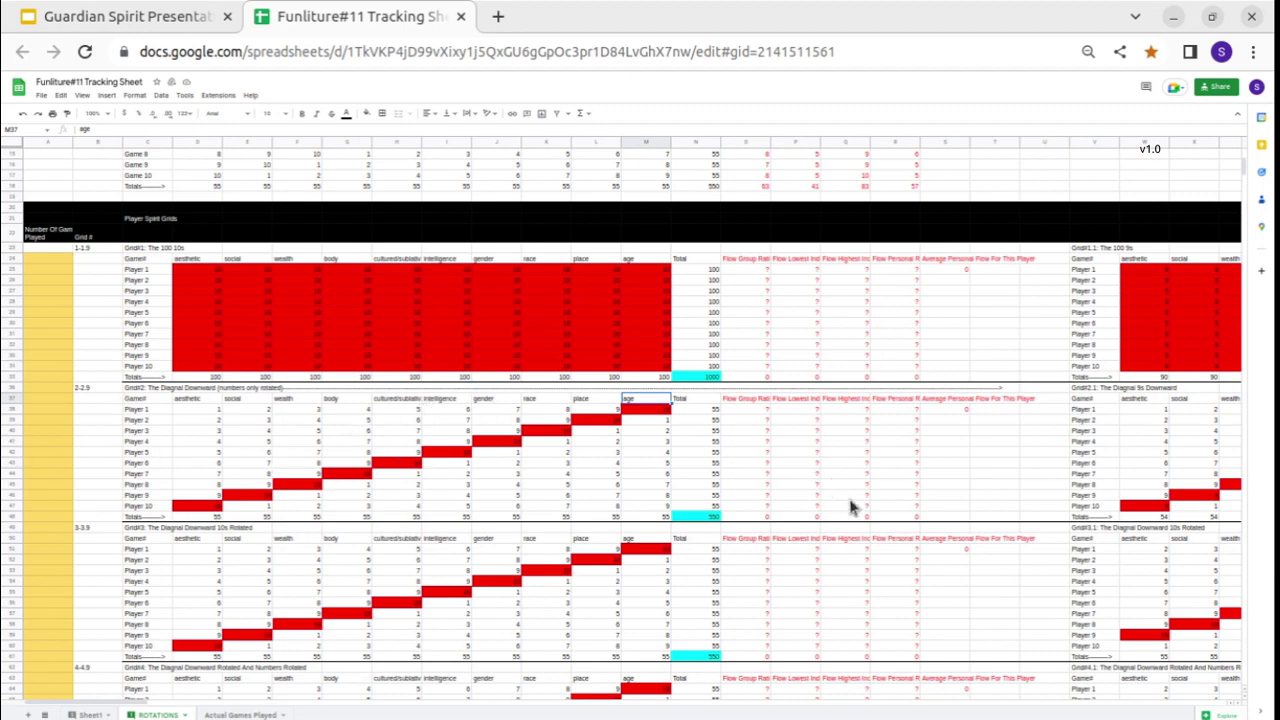
left_click(716, 518)
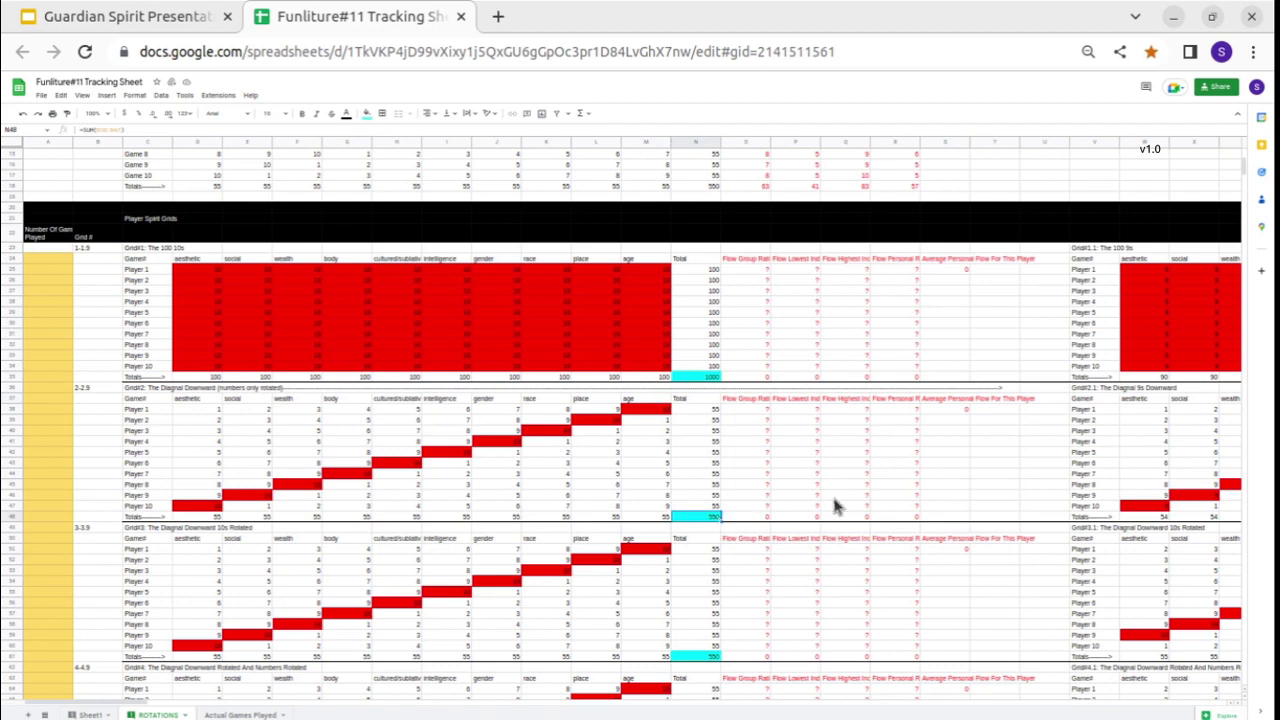
Survey the Grid#2 variations as far as Grid#2.5: The Diagnal 5s Downward, and return to Grid#2.
scroll(905, 516, "right", 10)
scroll(905, 516, "right", 8)
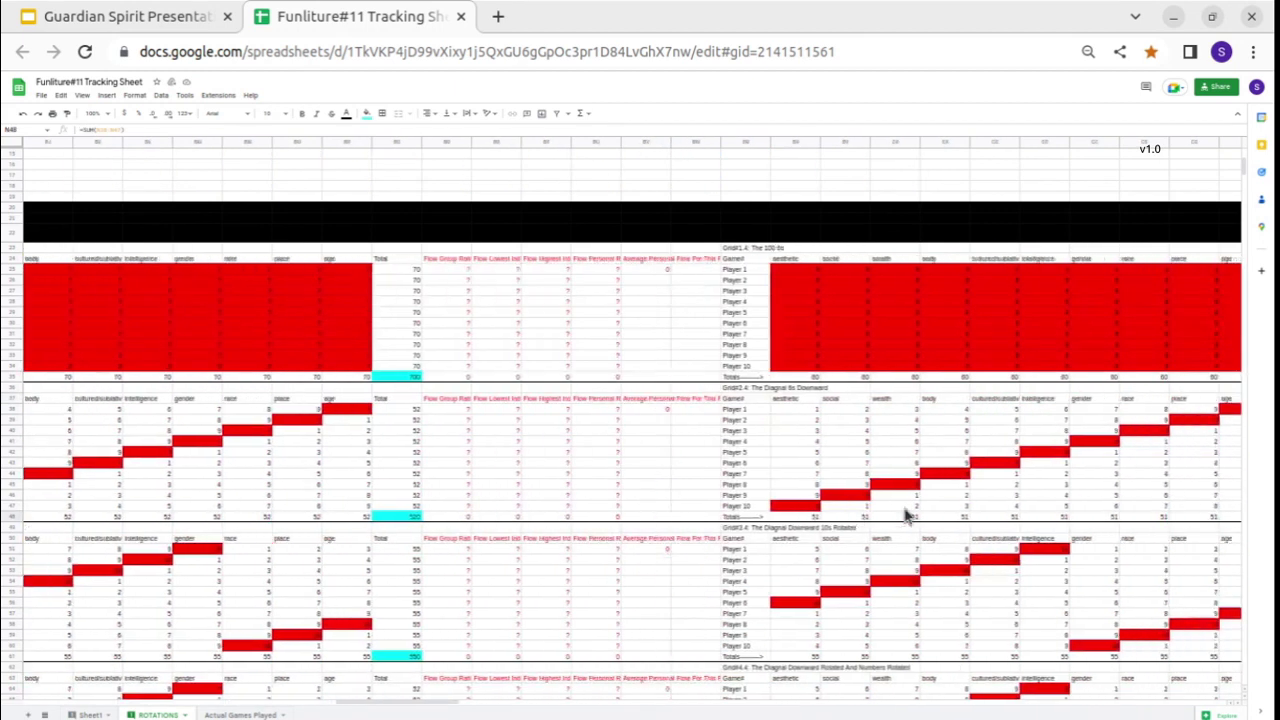
scroll(905, 516, "right", 10)
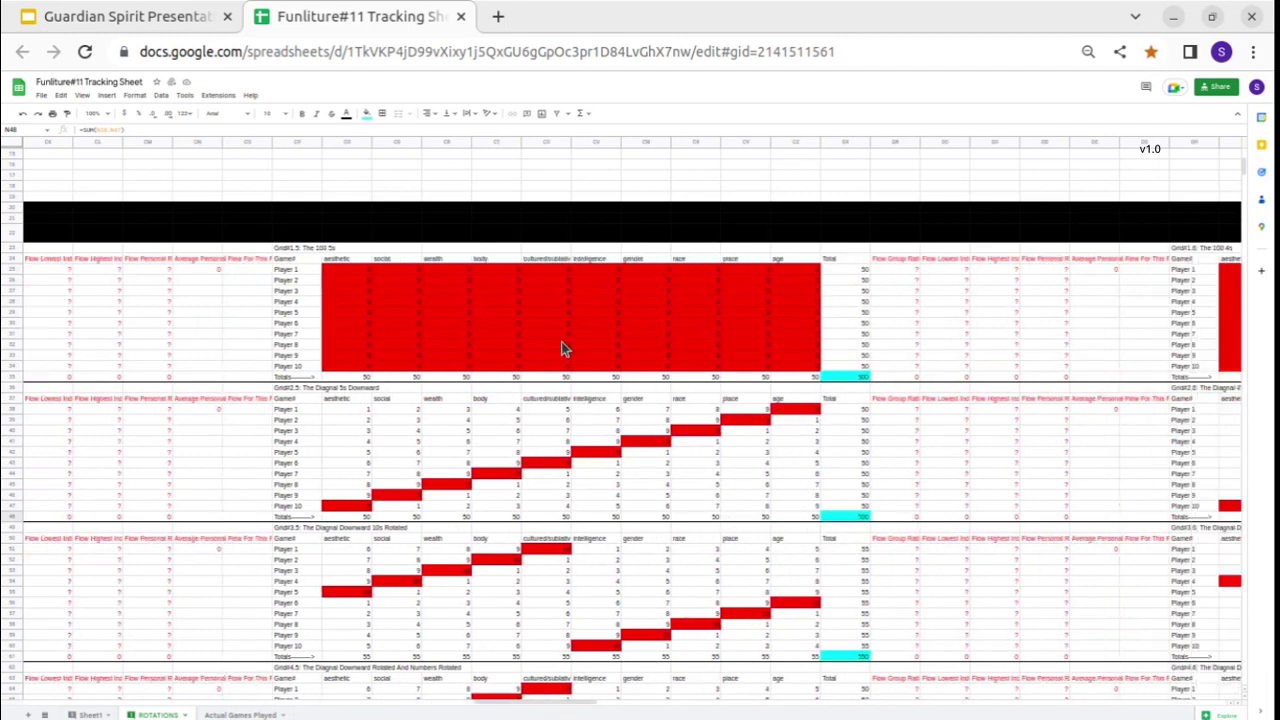
scroll(557, 352, "left", 8)
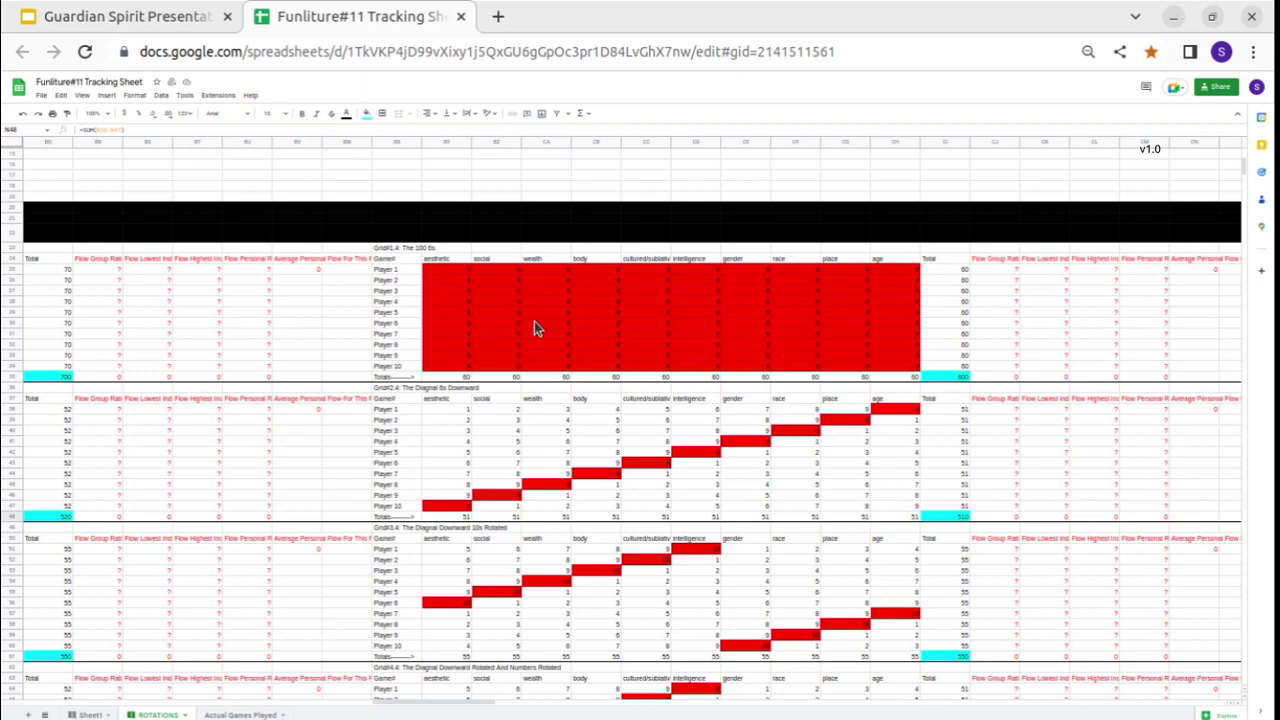
scroll(463, 310, "left", 15)
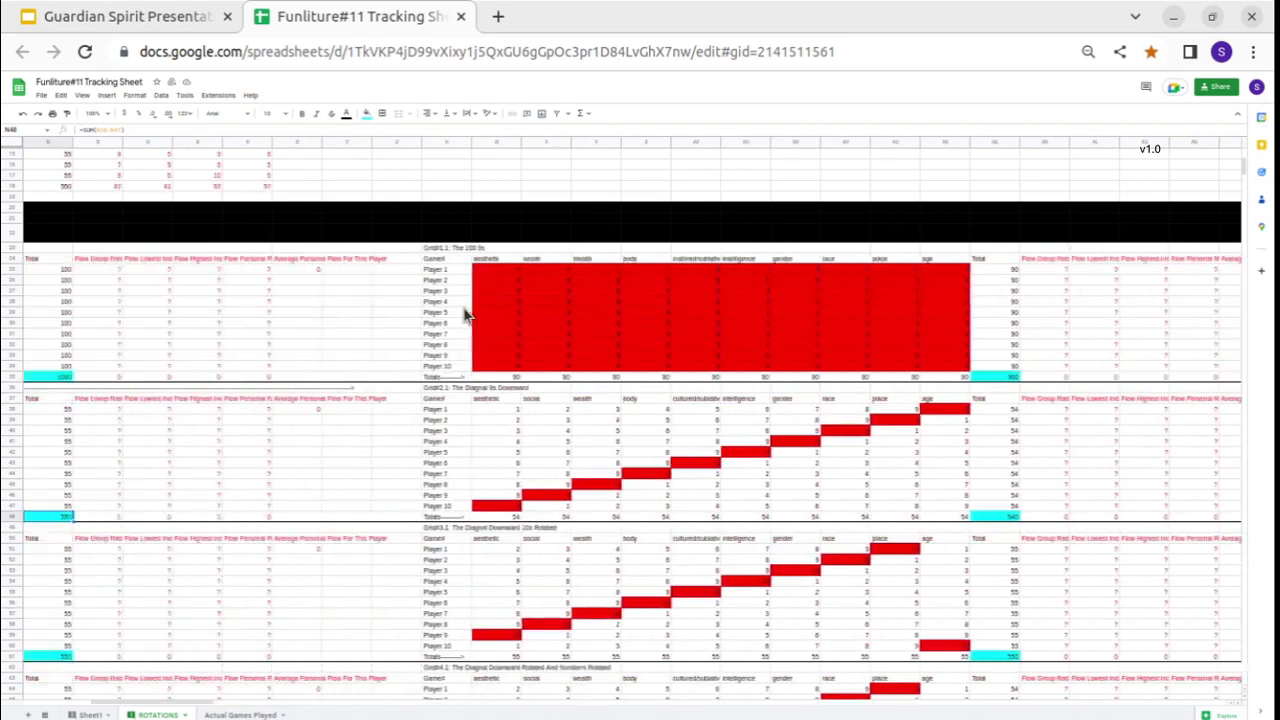
scroll(463, 314, "left", 10)
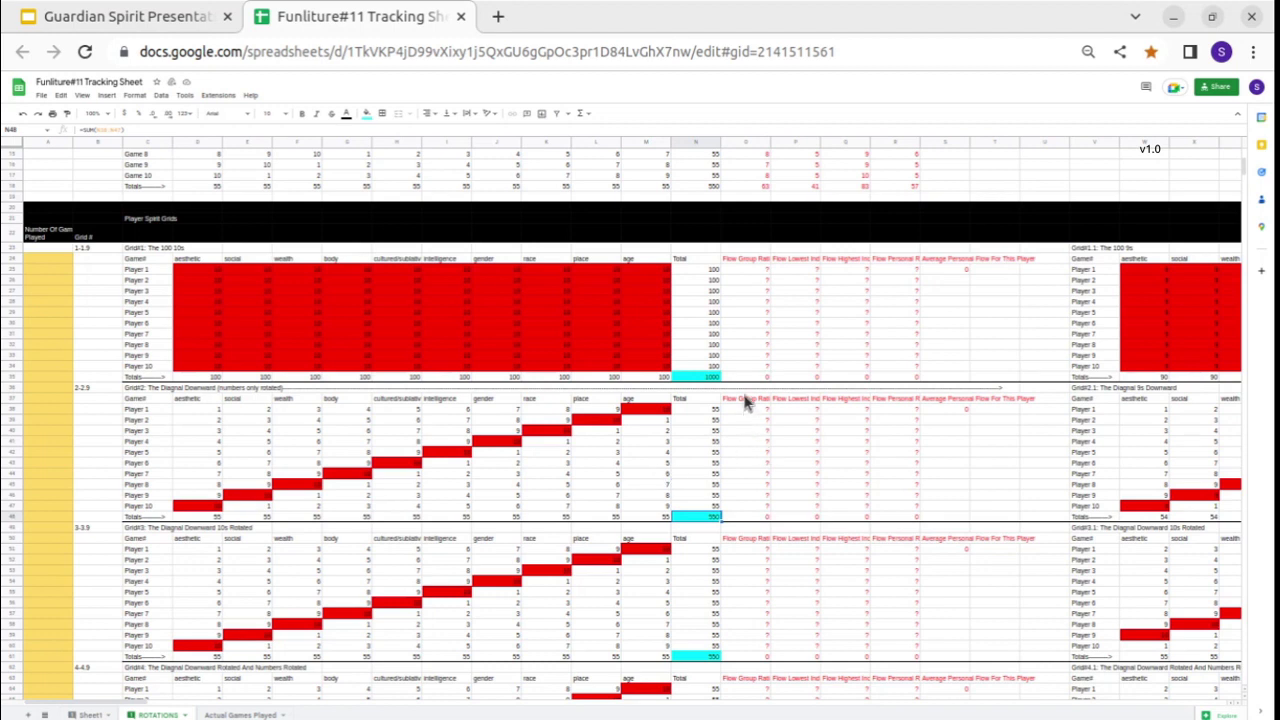
Check Grid#2's first flow column down to Player 8, survey its variations as far as Grid#2.4: The Diagnal 6s Downward, and return to Grid#2.
left_click_drag(745, 402, 737, 486)
left_click(737, 486)
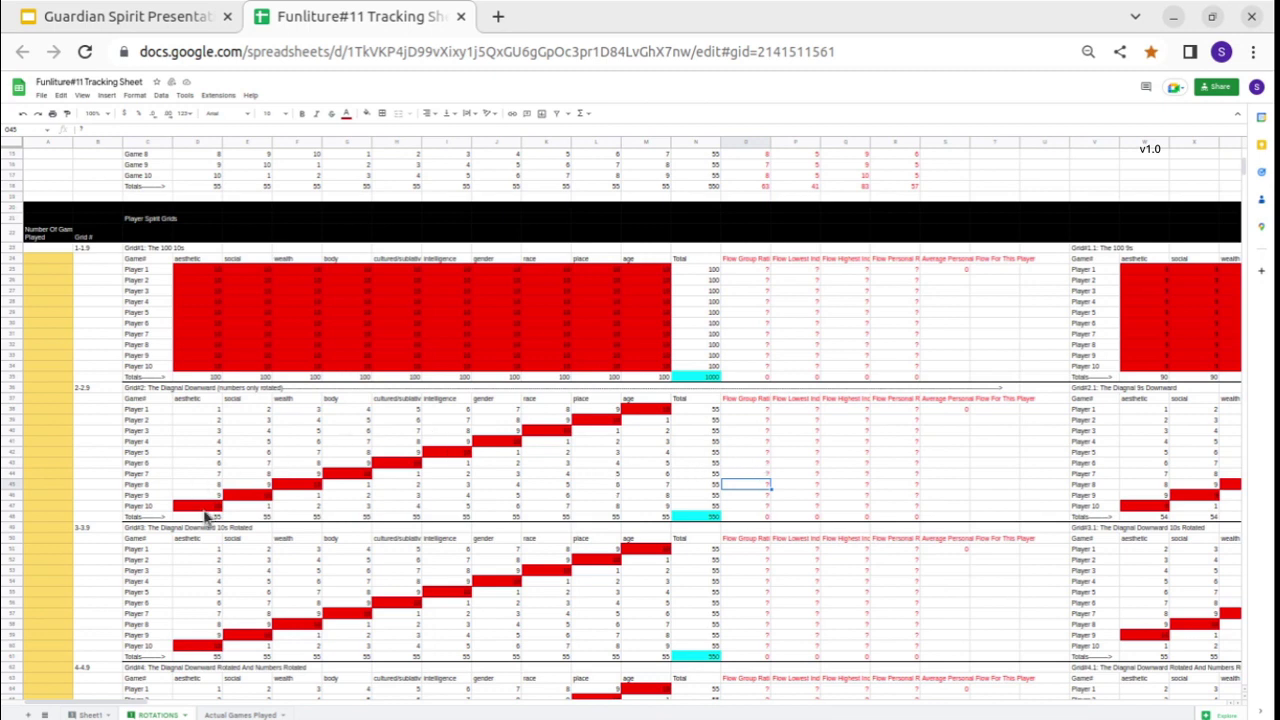
scroll(500, 470, "right", 7)
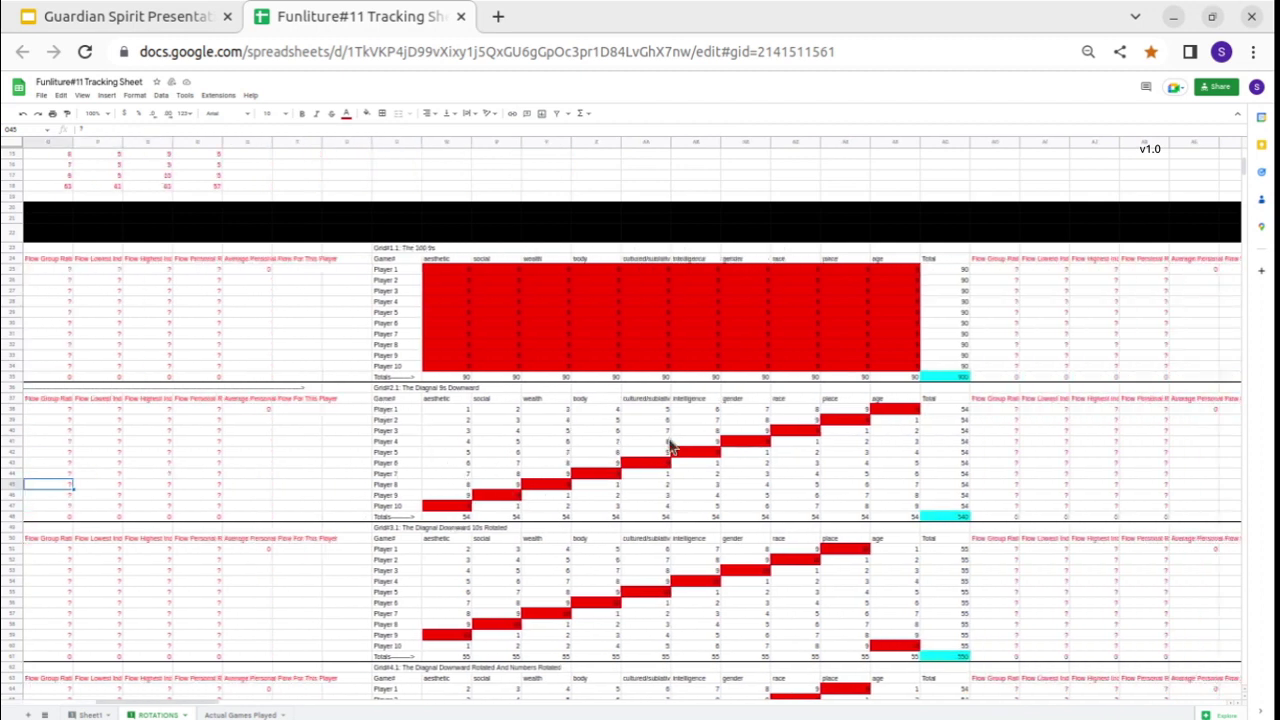
scroll(673, 437, "right", 7)
scroll(673, 437, "right", 4)
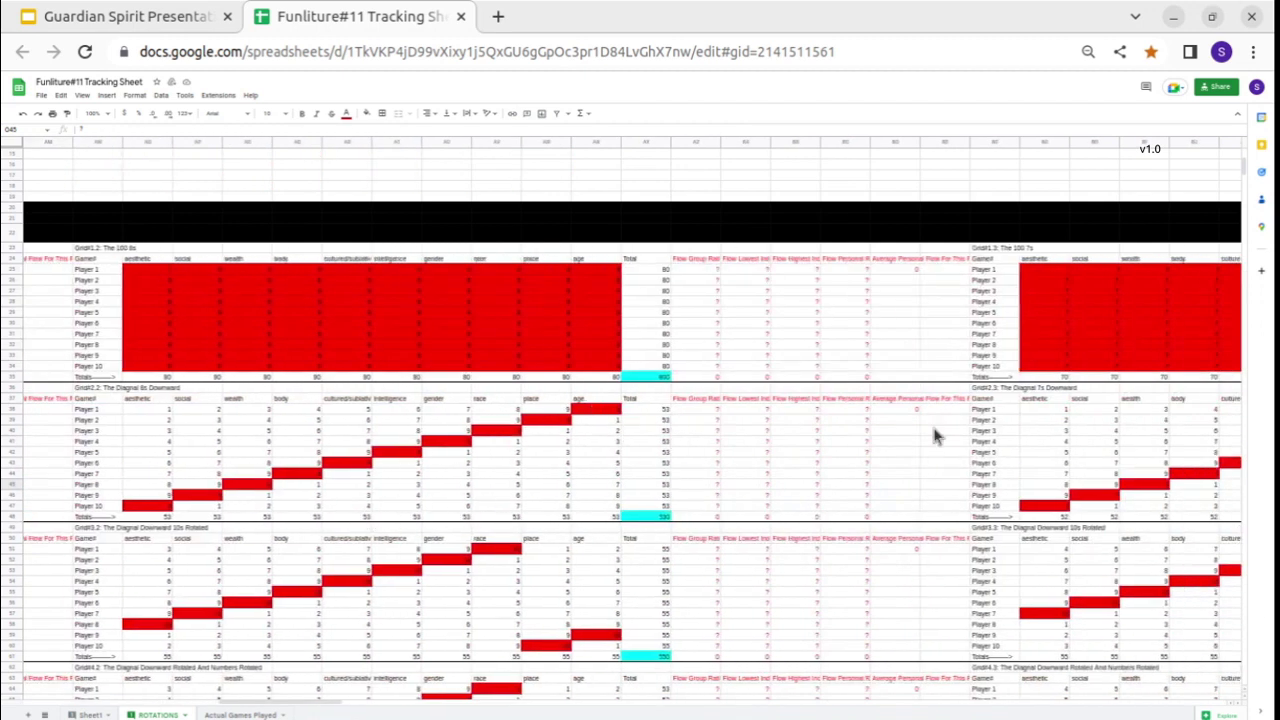
scroll(1150, 432, "right", 5)
scroll(989, 429, "right", 7)
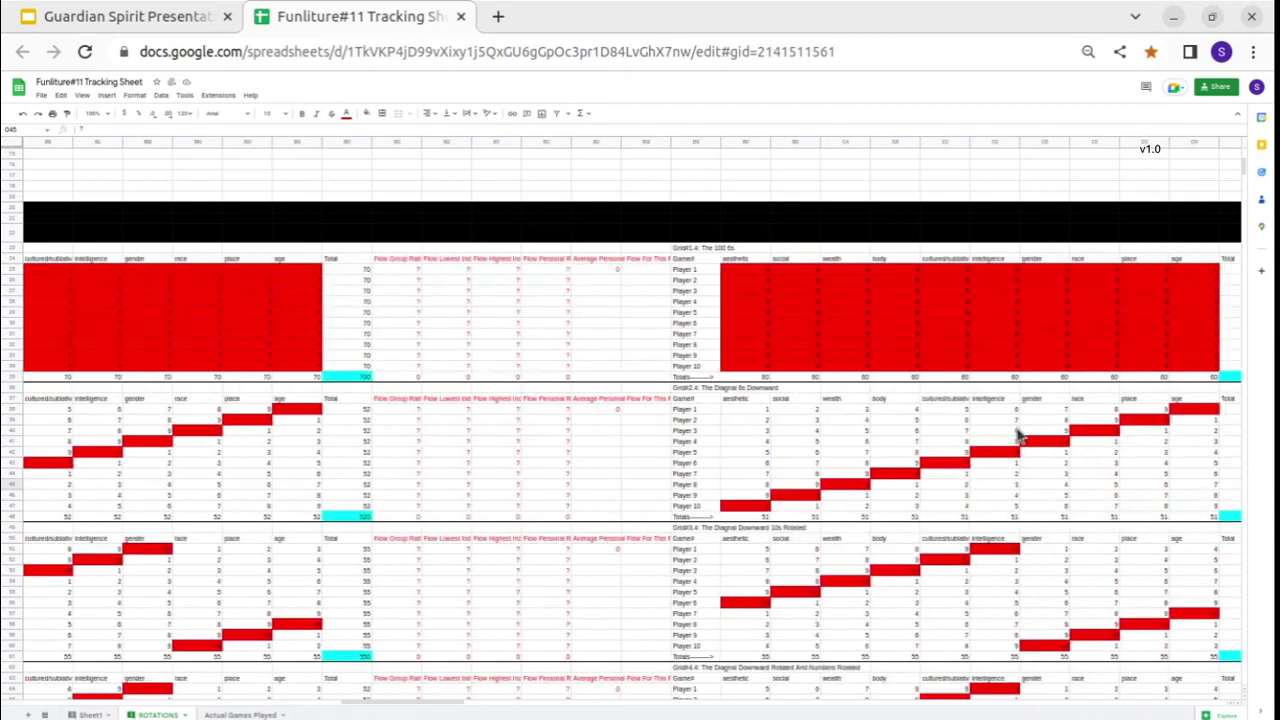
scroll(834, 466, "left", 20)
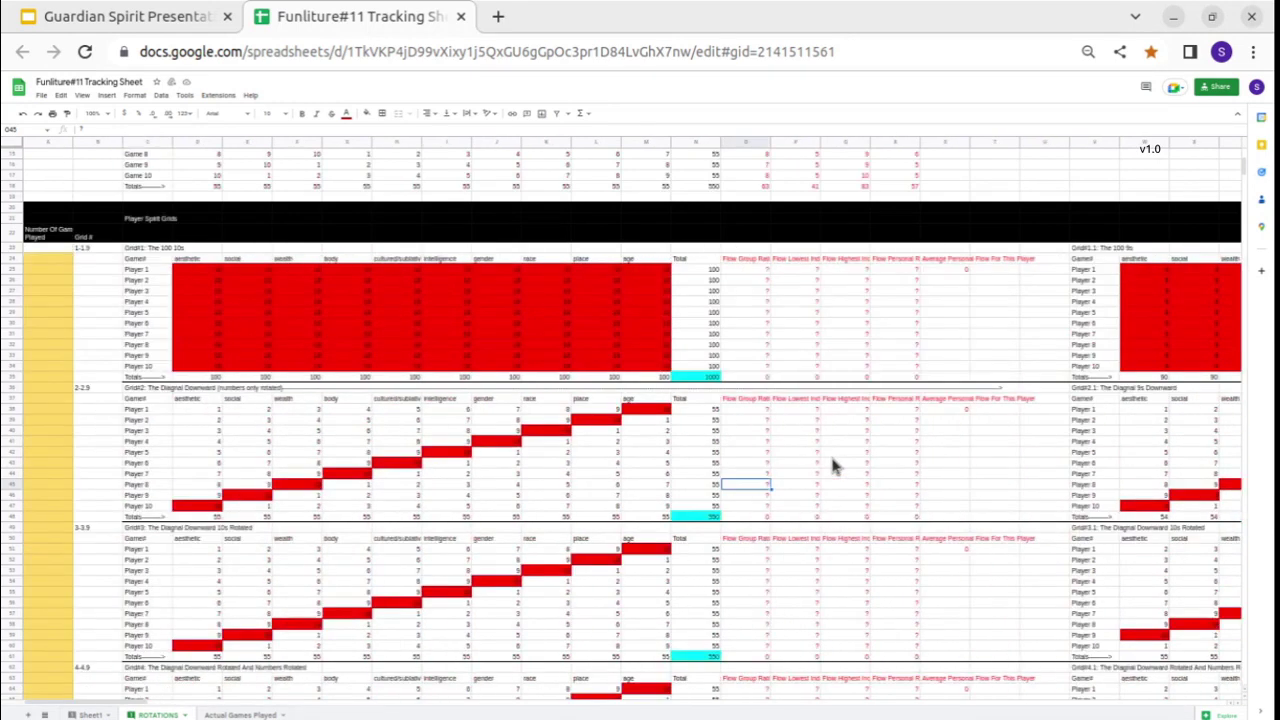
Survey the variations of Grid#3: The Diagnal Downward 10s Rotated as far as Grid#3.9, and return to Grid#3.
scroll(628, 520, "down", 3)
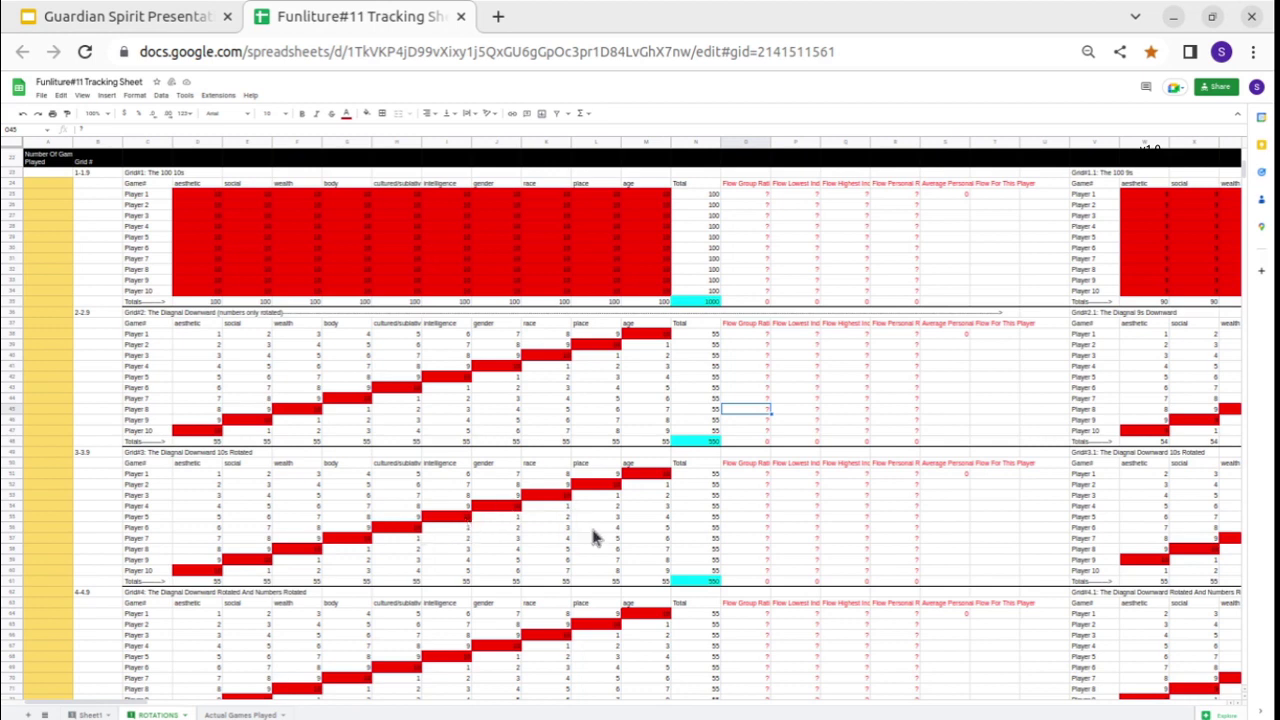
scroll(592, 537, "right", 10)
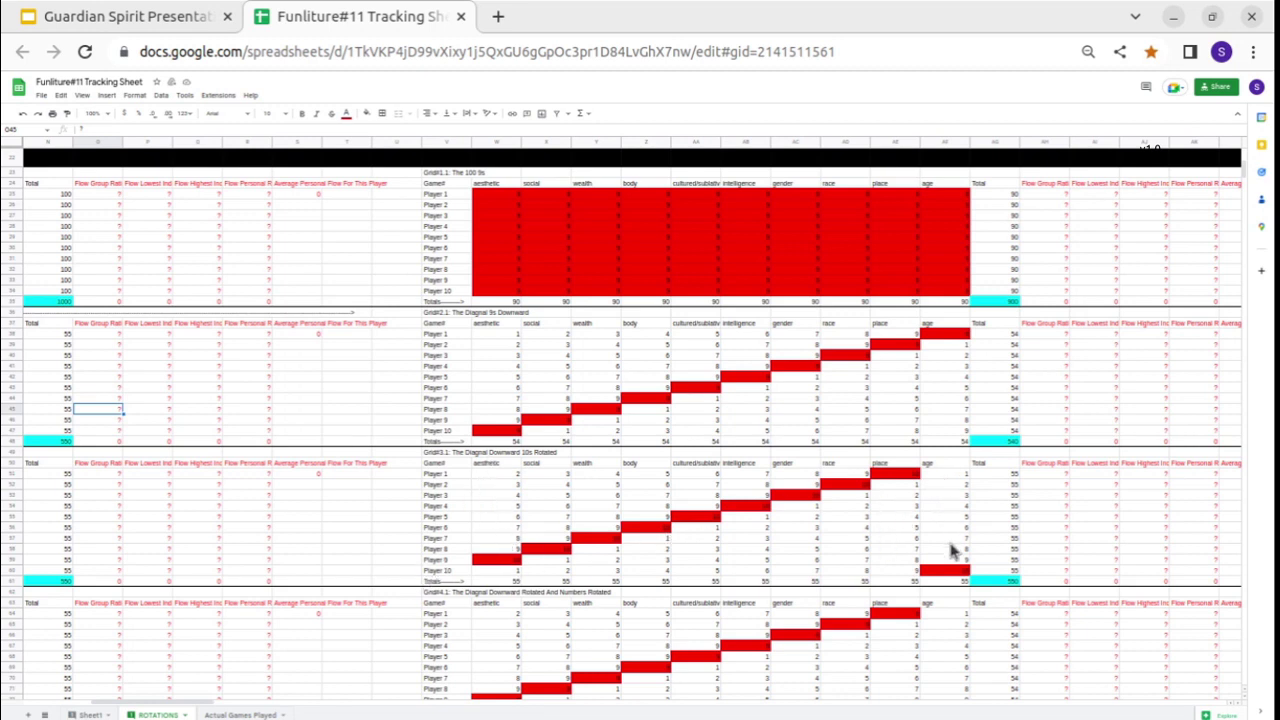
scroll(943, 534, "right", 10)
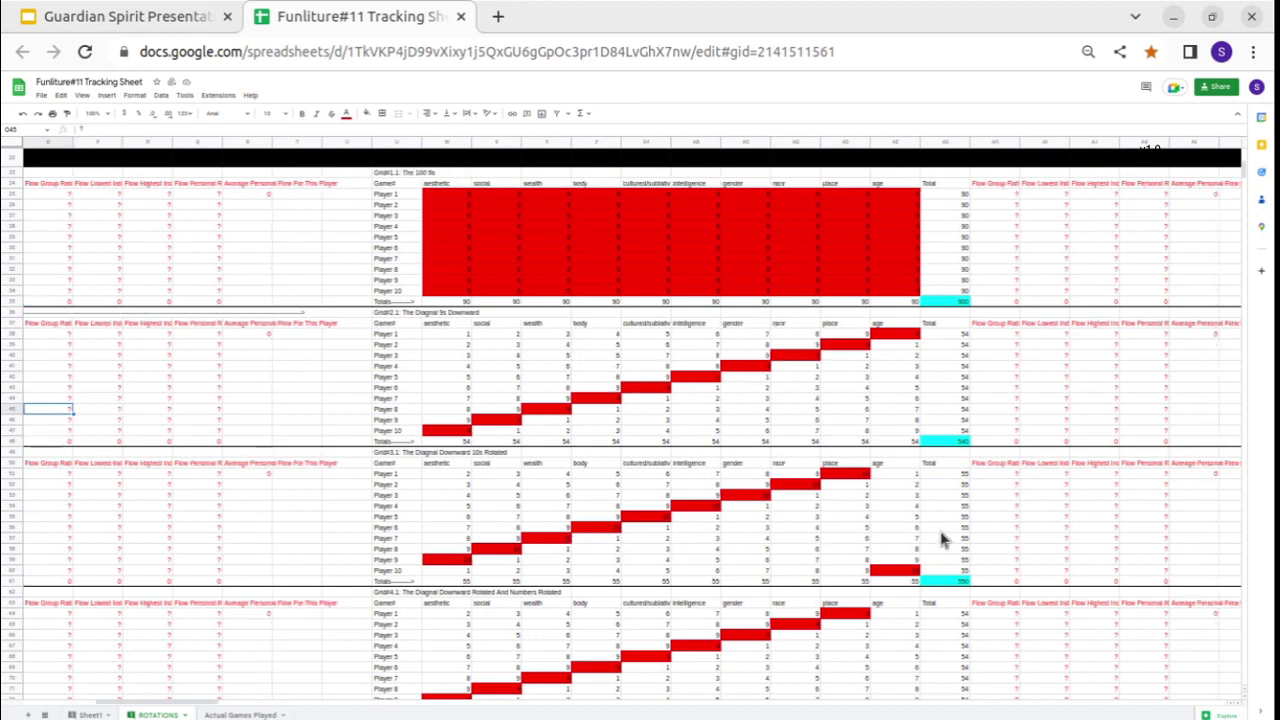
scroll(943, 534, "right", 15)
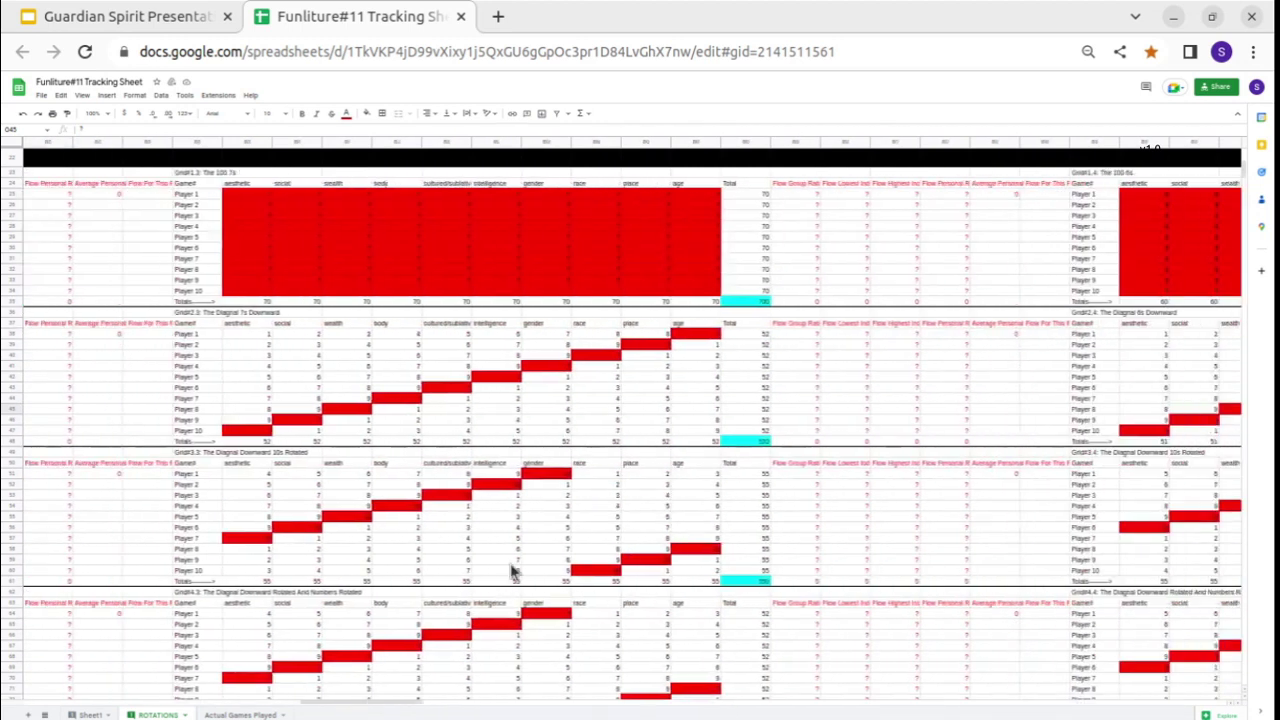
scroll(1058, 495, "right", 20)
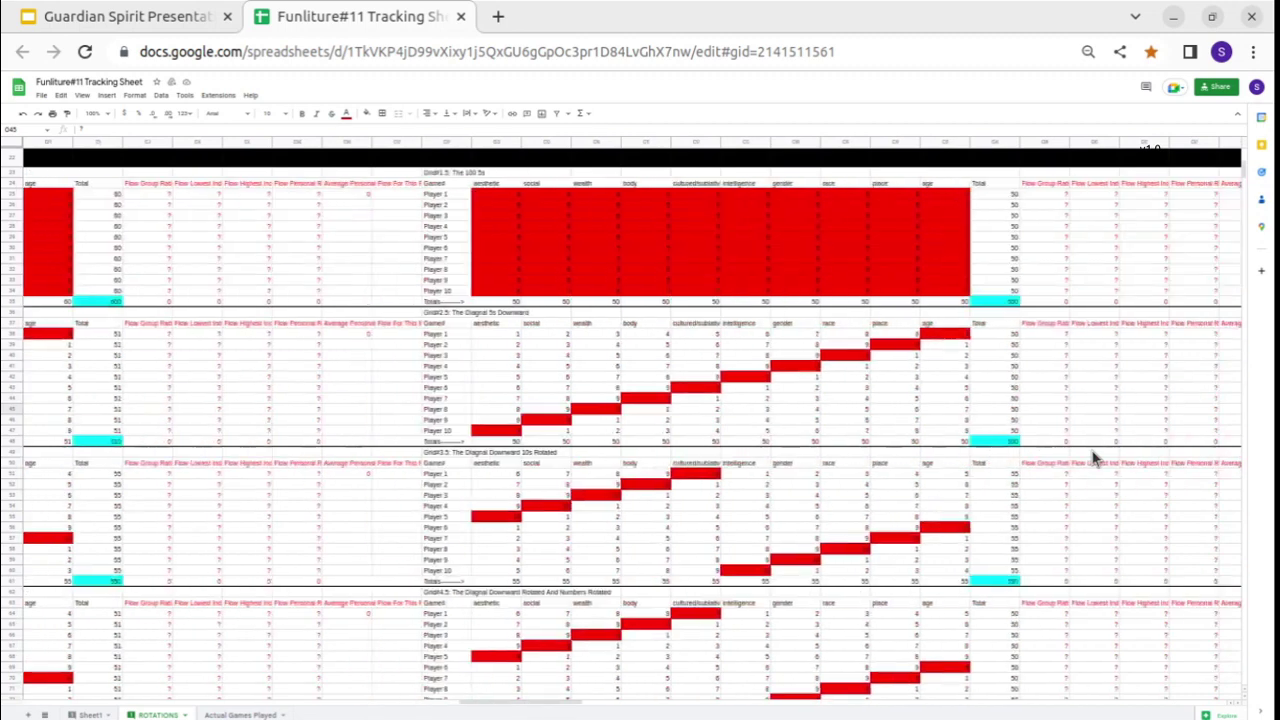
scroll(1038, 507, "right", 20)
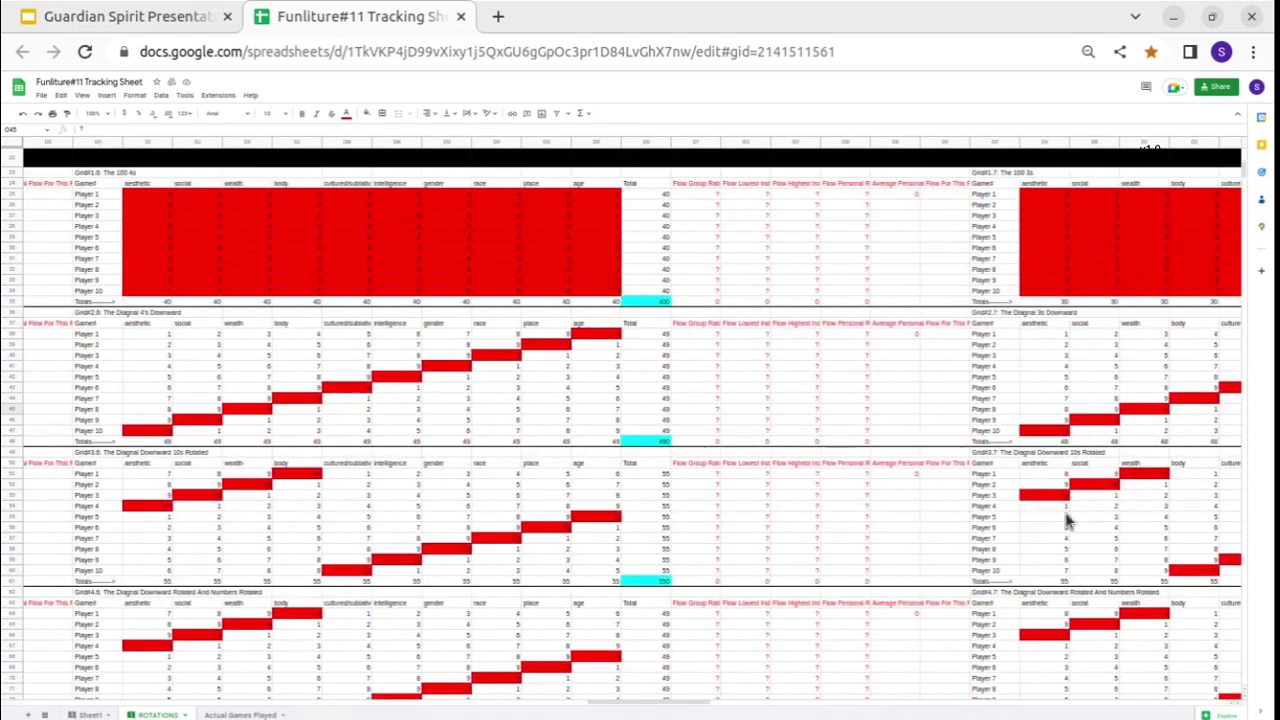
scroll(1066, 520, "right", 14)
scroll(1066, 520, "right", 20)
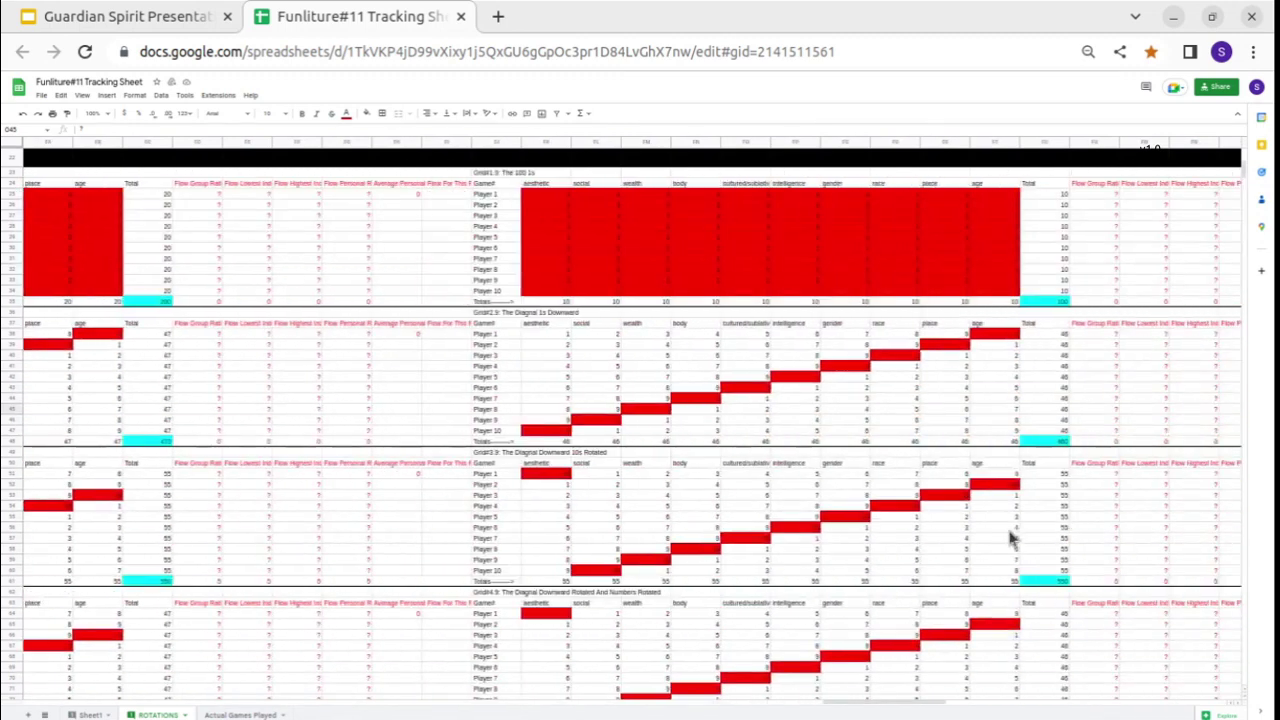
scroll(992, 538, "left", 20)
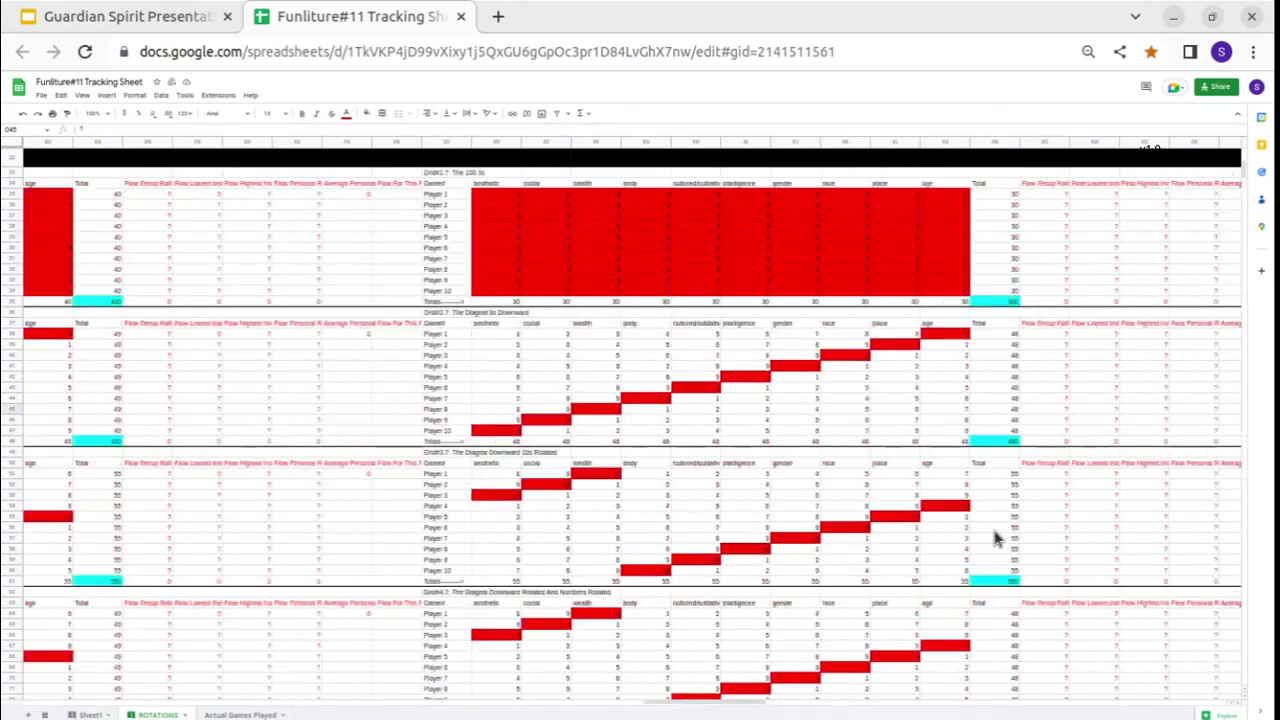
scroll(994, 533, "left", 20)
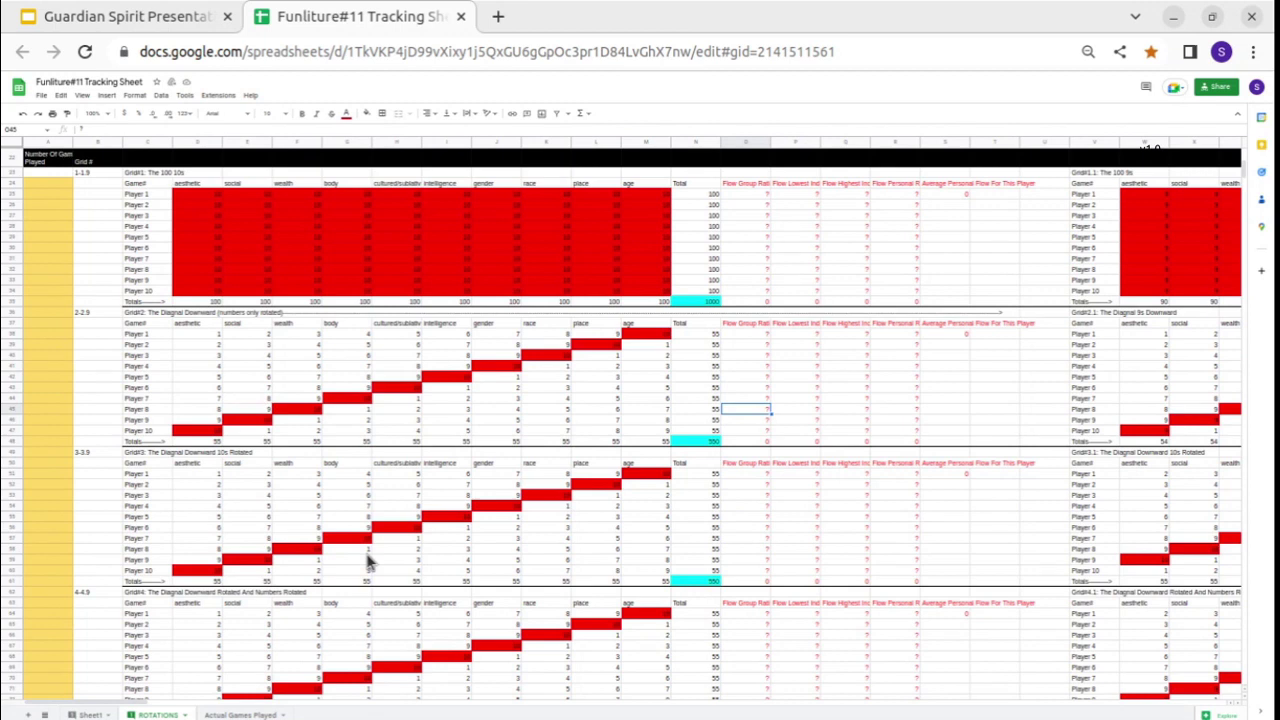
Survey the variations of Grid#4: The Diagnal Downward Rotated And Numbers Rotated as far as Grid#4.4, and return to Grid#4.
scroll(367, 562, "down", 5)
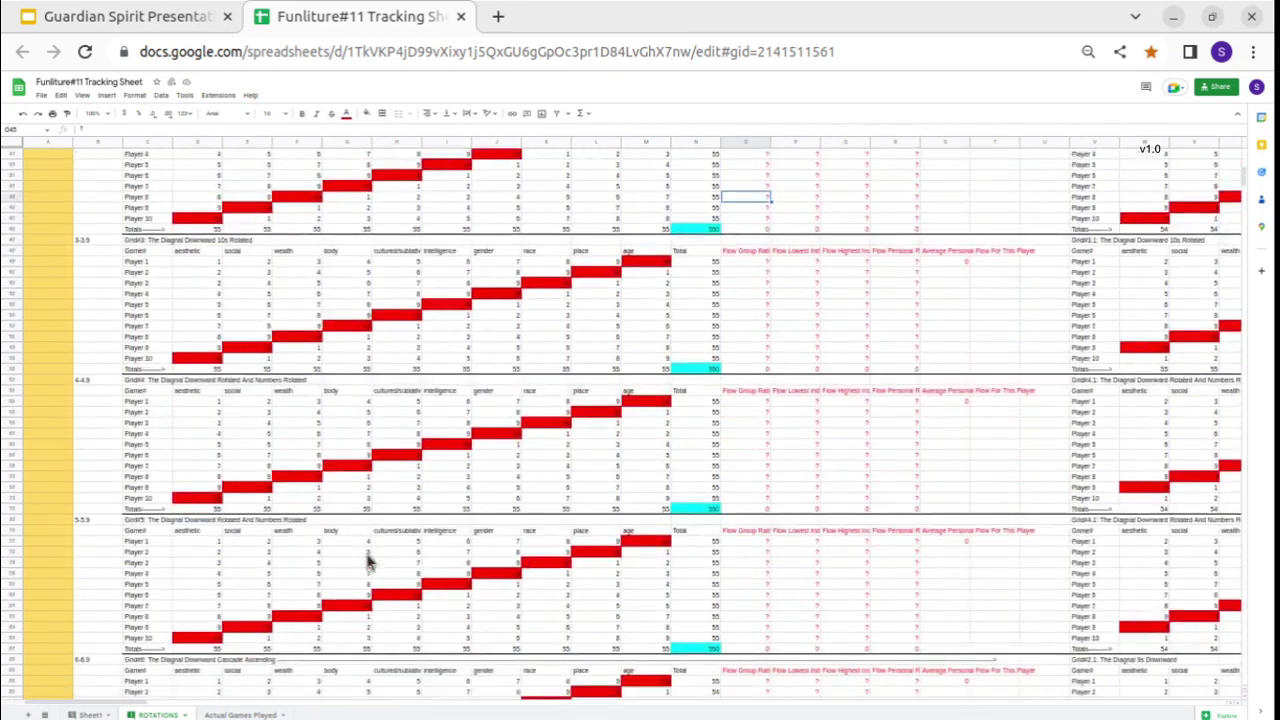
scroll(367, 562, "down", 1)
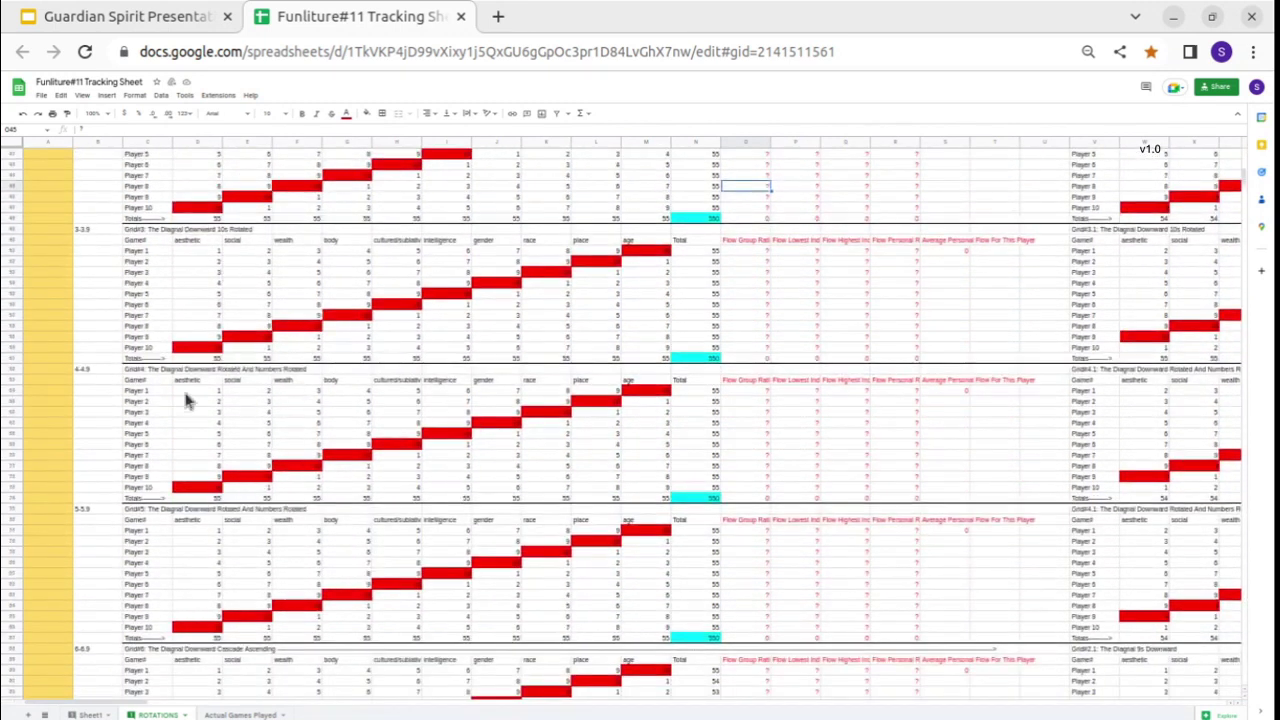
scroll(783, 466, "right", 10)
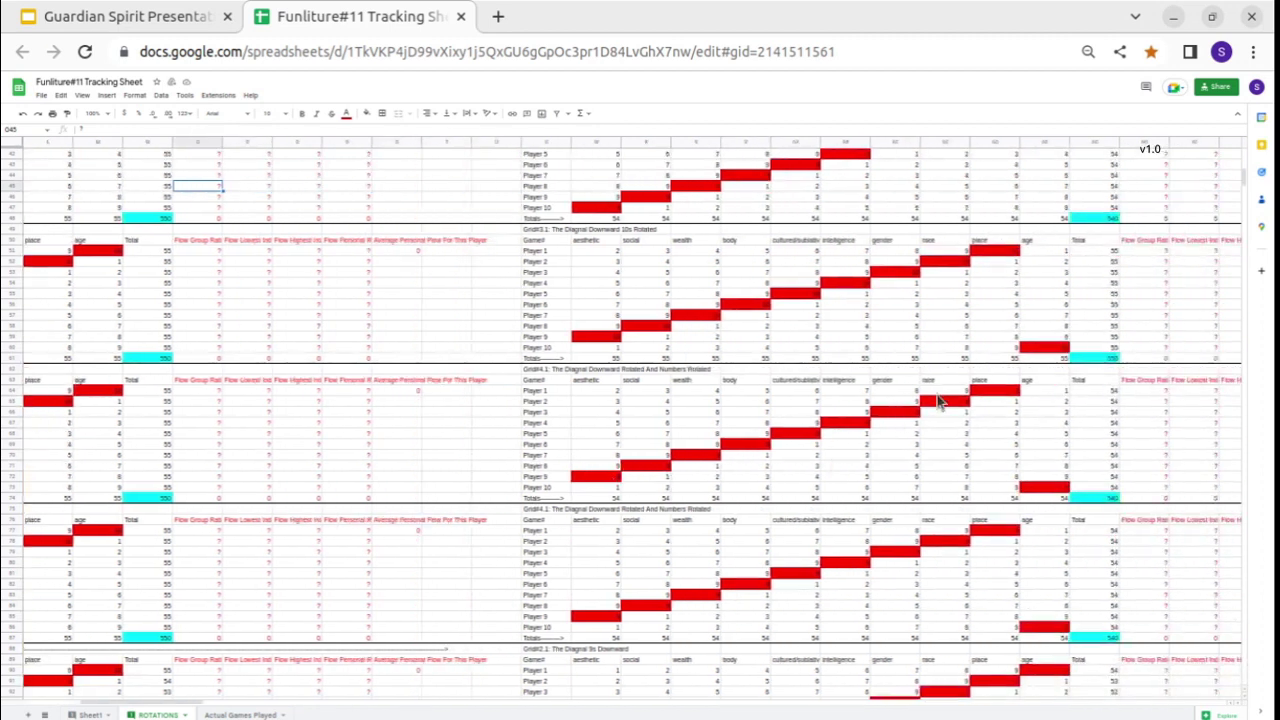
scroll(975, 457, "right", 20)
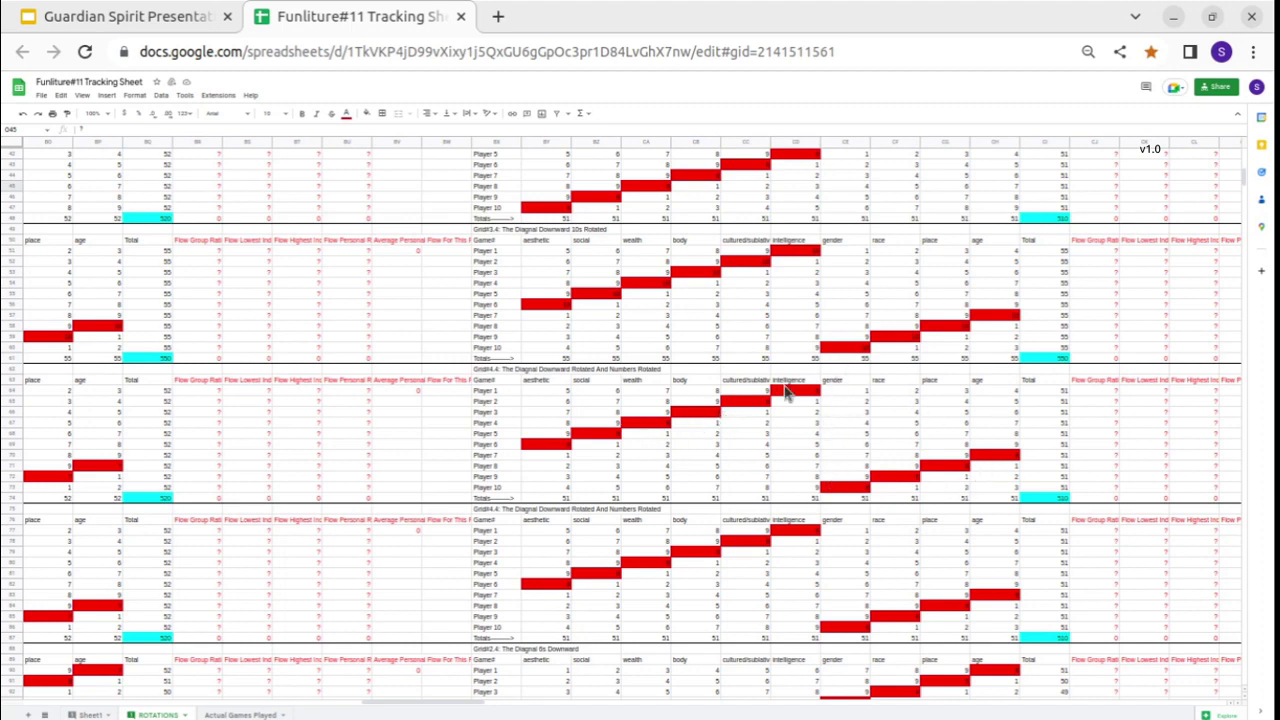
scroll(530, 418, "left", 15)
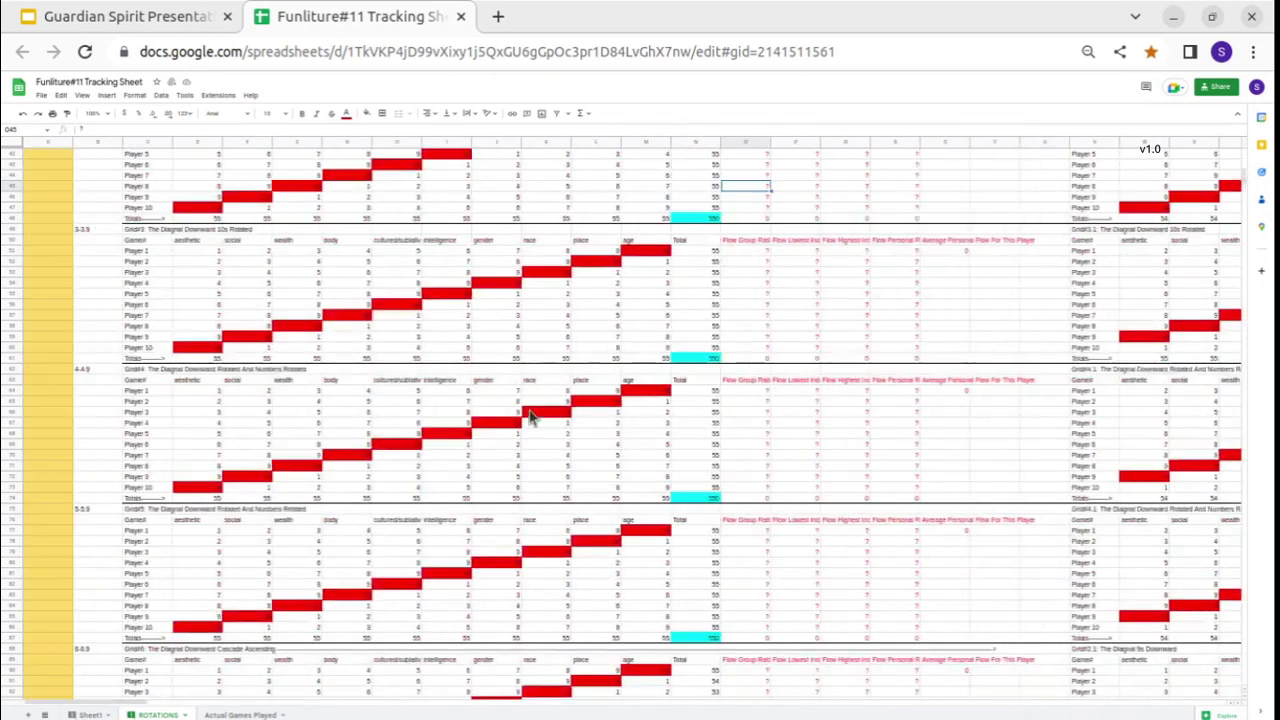
Check Grid#4's grand total and Player 4's entry in its first flow column.
left_click(690, 496)
scroll(477, 503, "down", 1)
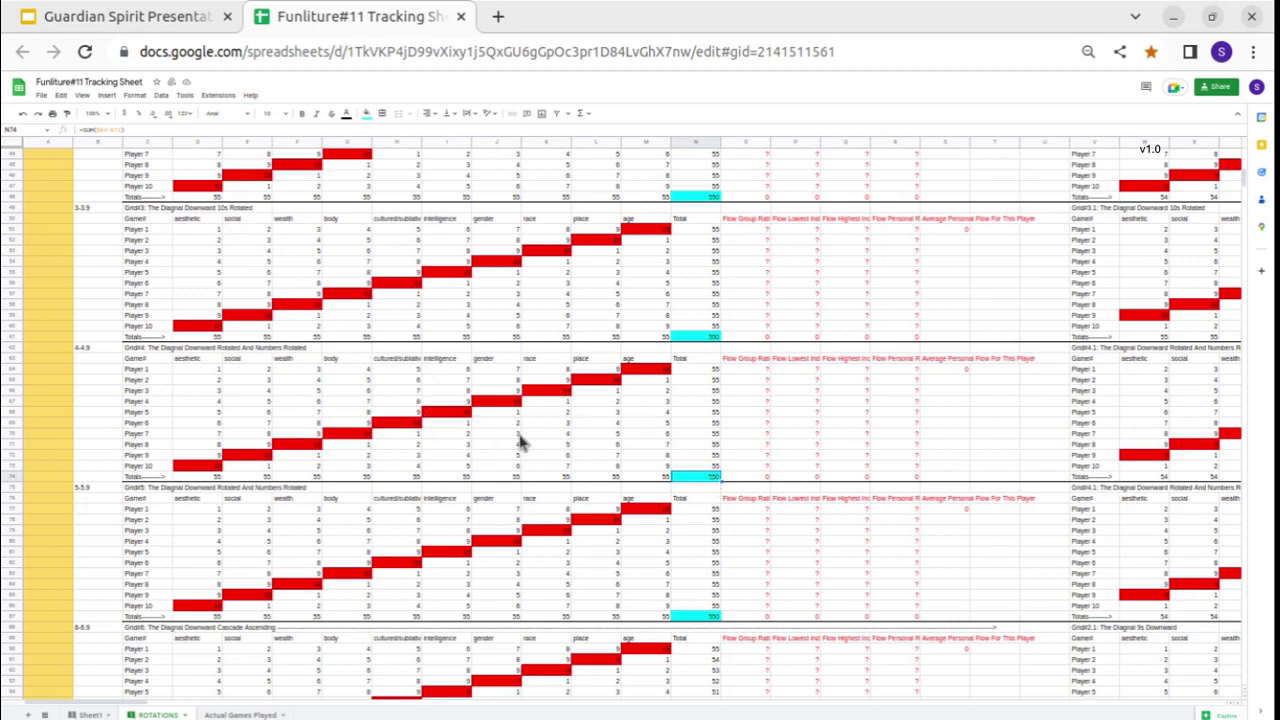
left_click(750, 404)
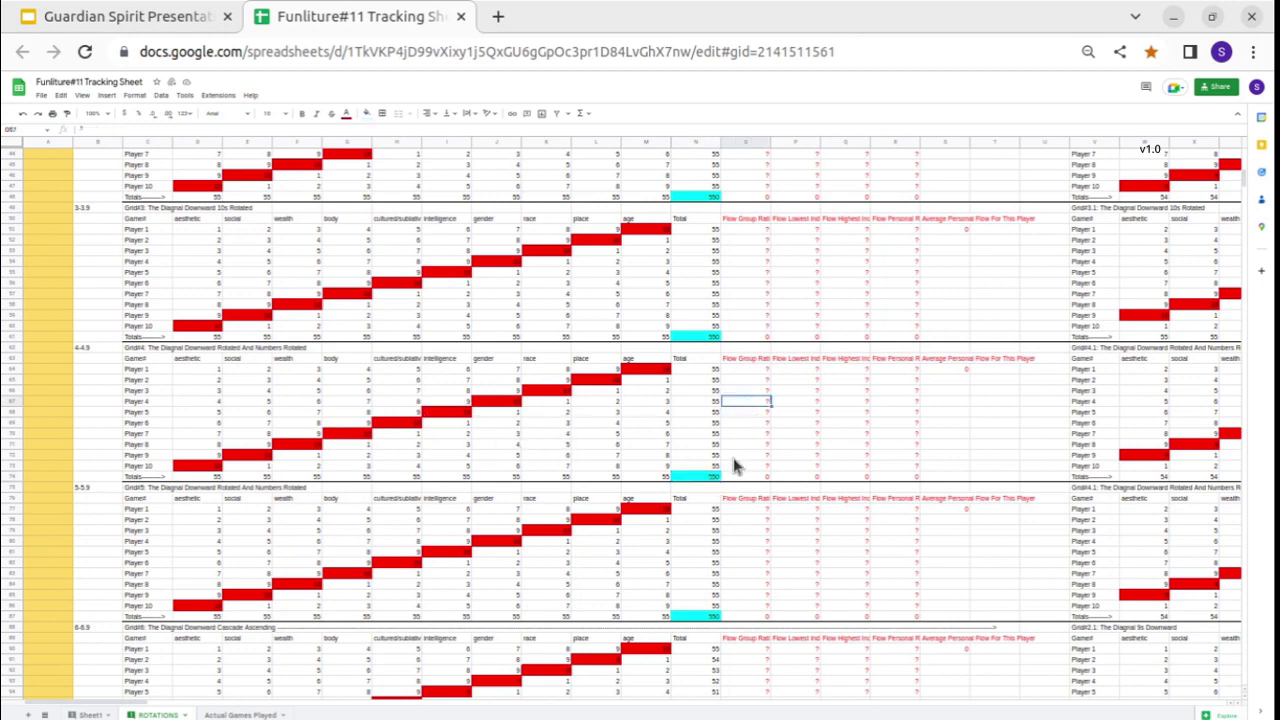
left_click(707, 479)
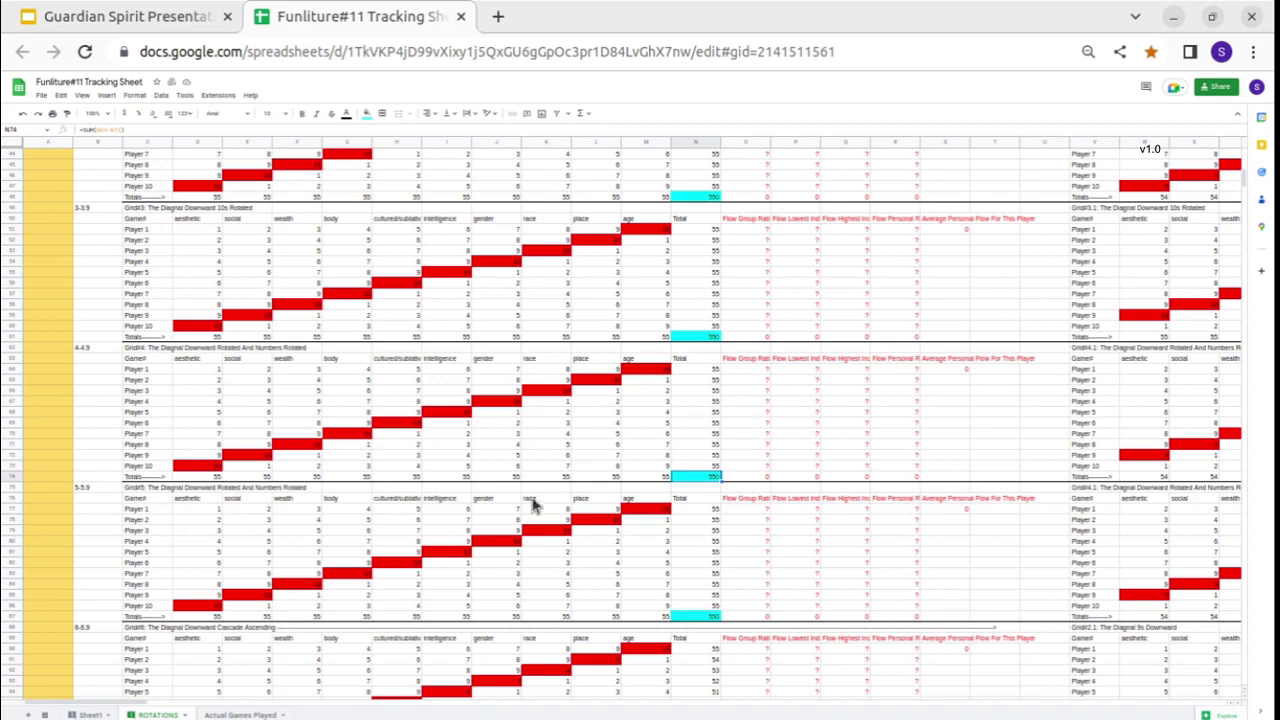
Examine Grid#5's scores from Player 1's aesthetic to Player 10's place, and its fifth category column down to Player 8.
scroll(531, 506, "down", 2)
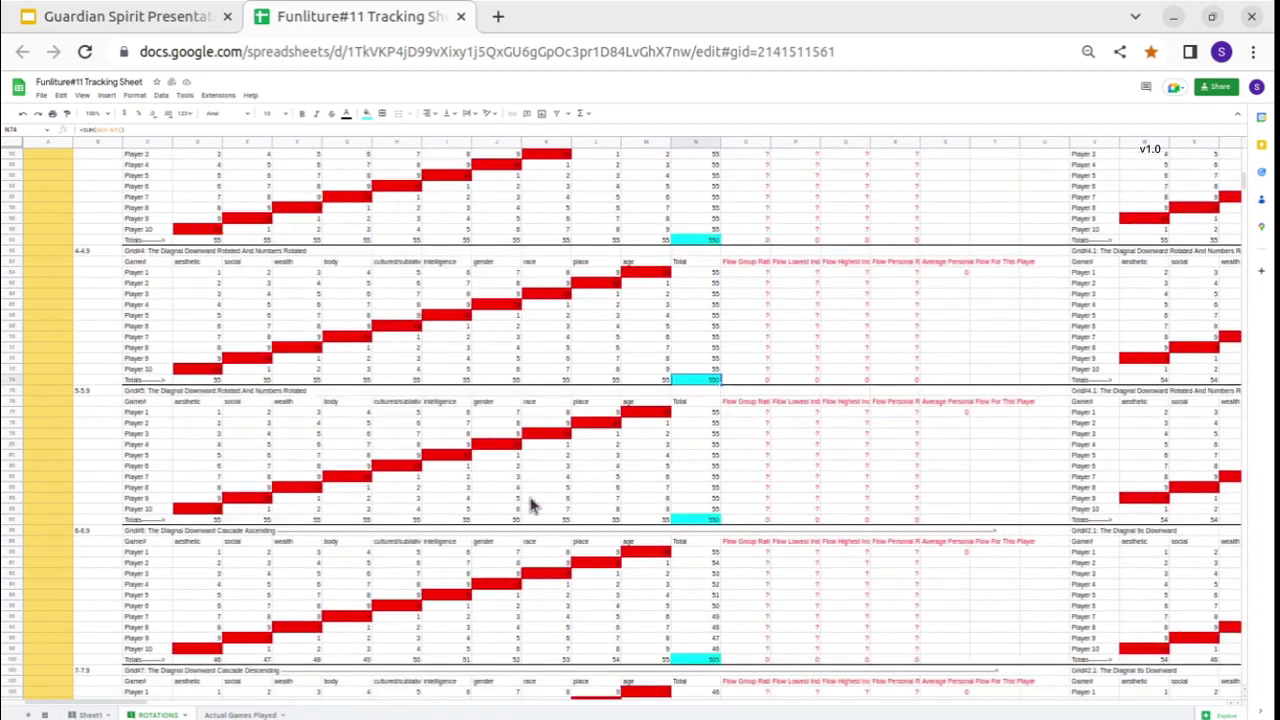
scroll(531, 506, "down", 1)
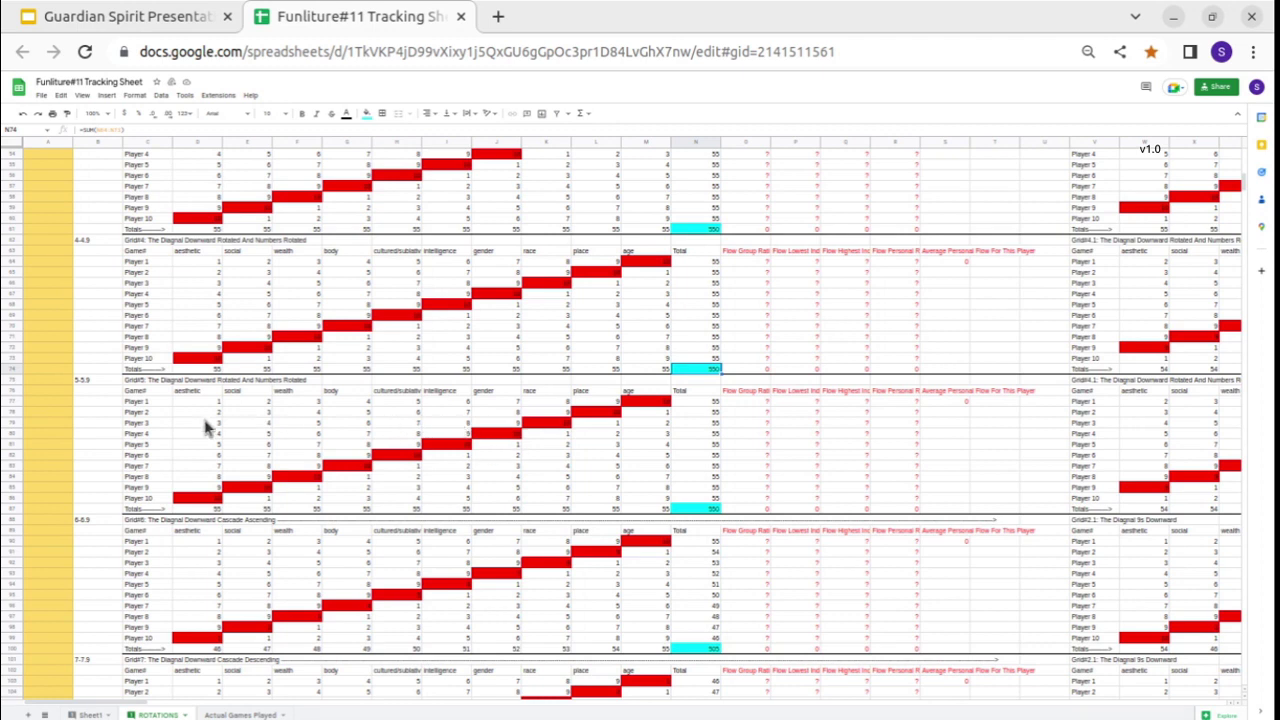
left_click(392, 444)
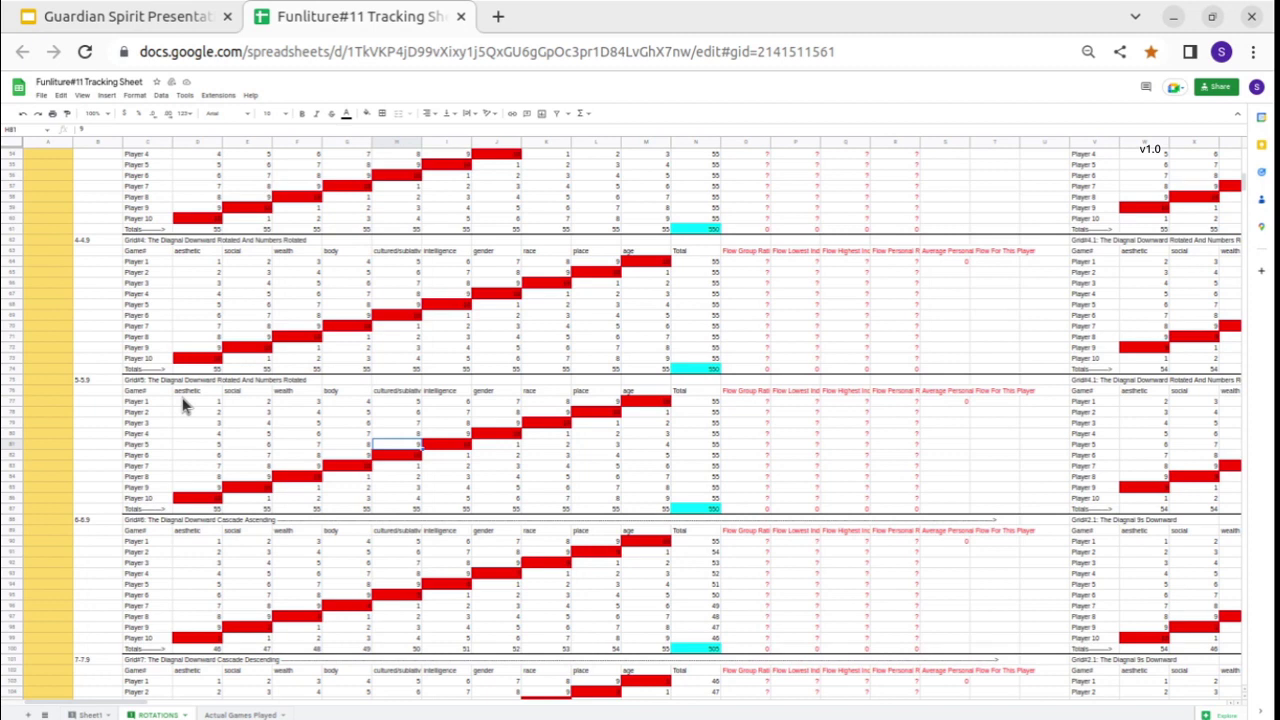
left_click_drag(183, 403, 615, 503)
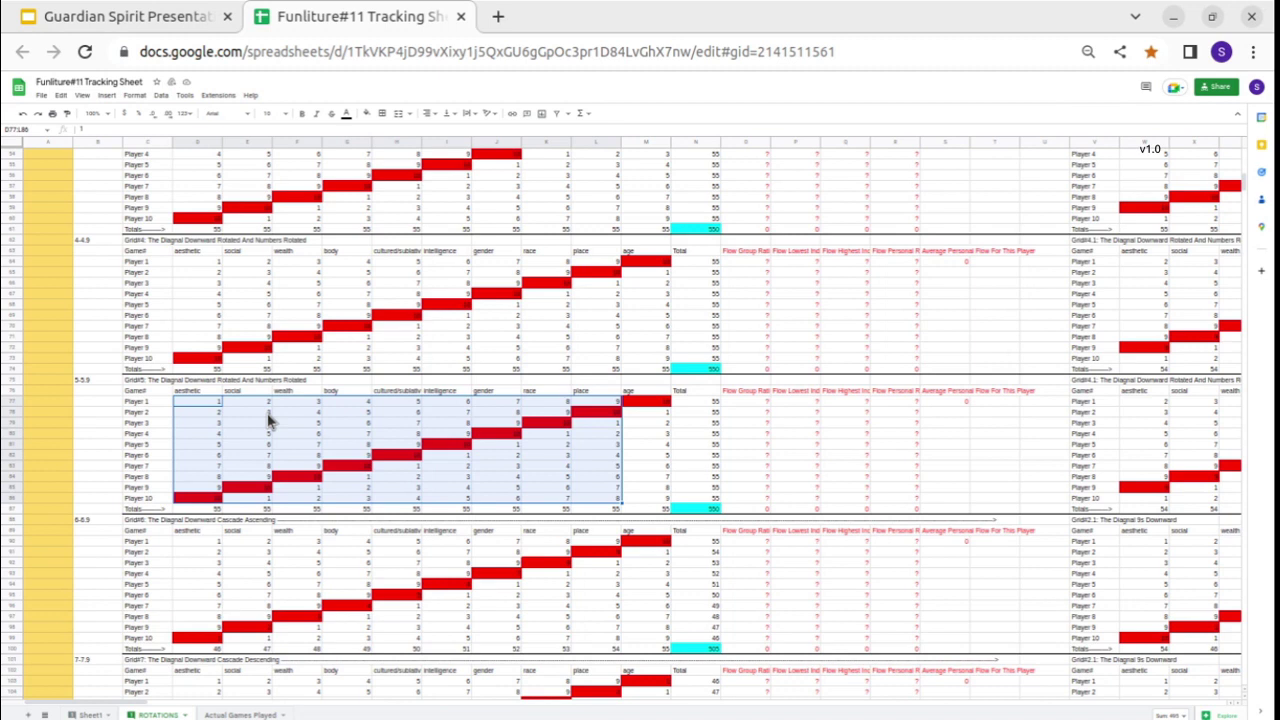
left_click(298, 415)
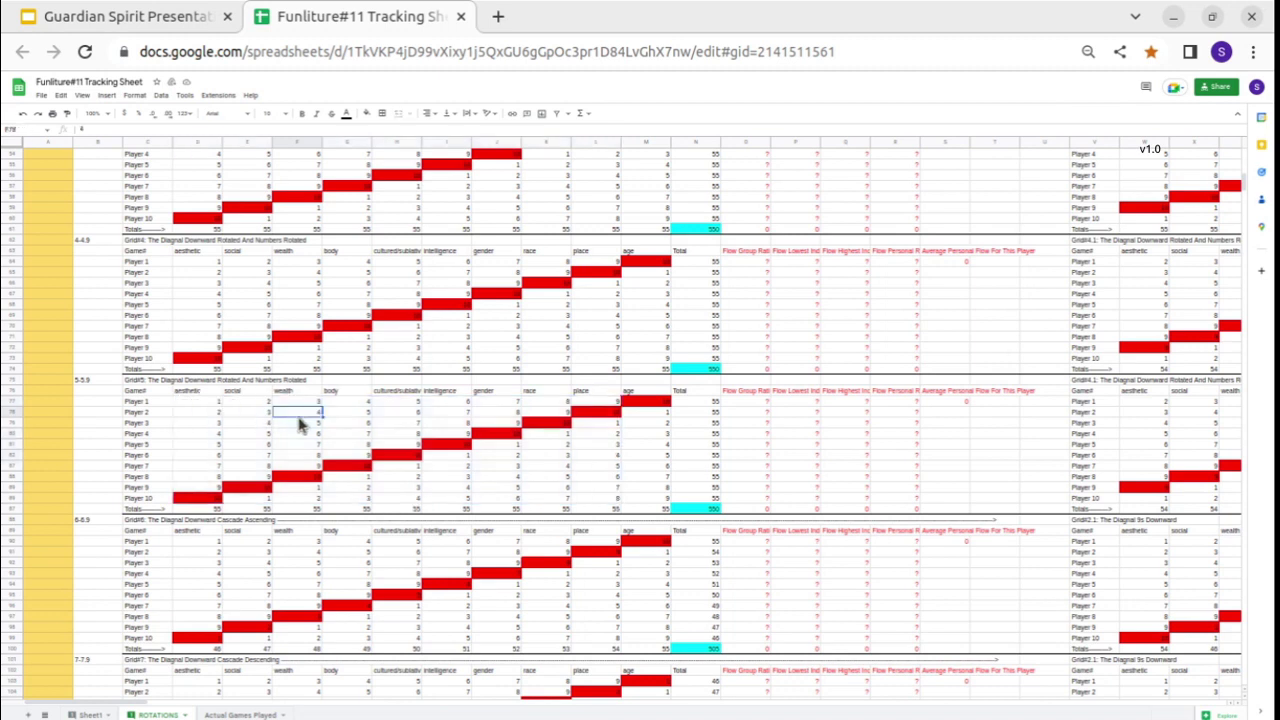
left_click_drag(410, 403, 385, 485)
left_click(384, 478)
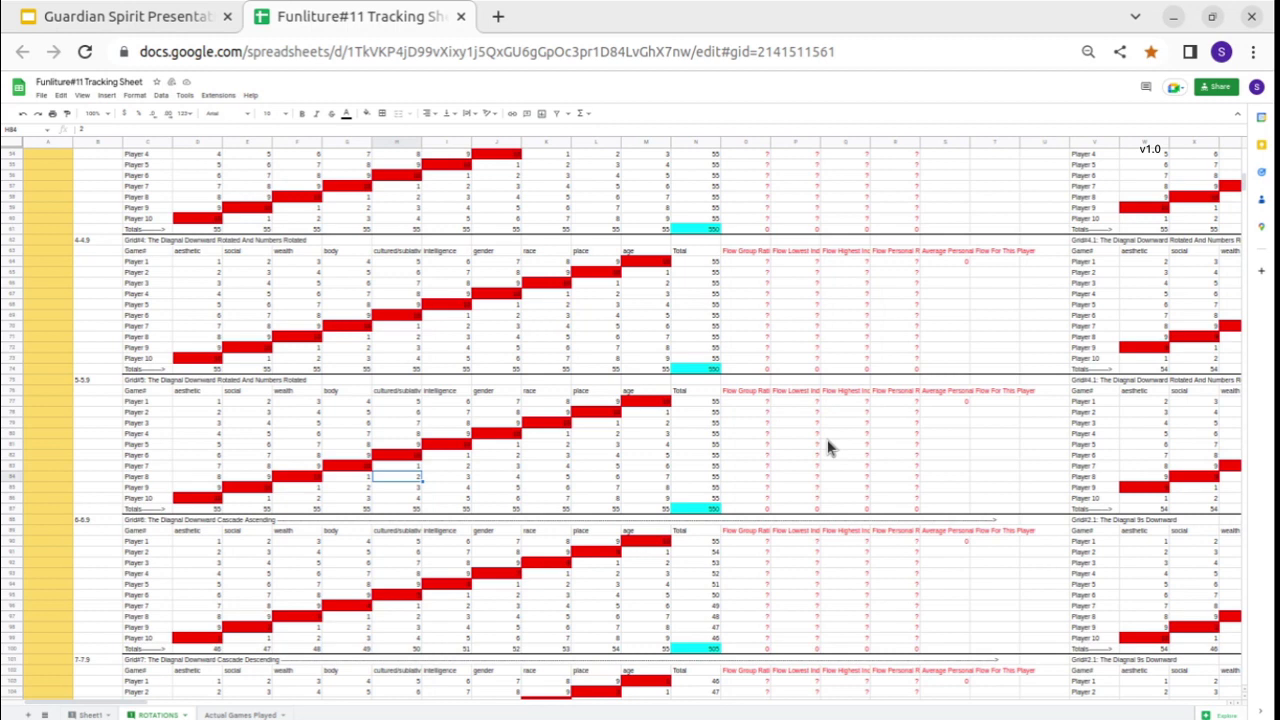
Trace Grid#5's scores from Player 1's aesthetic to Player 3's intelligence, and its category headings from aesthetic to body.
left_click_drag(196, 404, 428, 432)
left_click(428, 422)
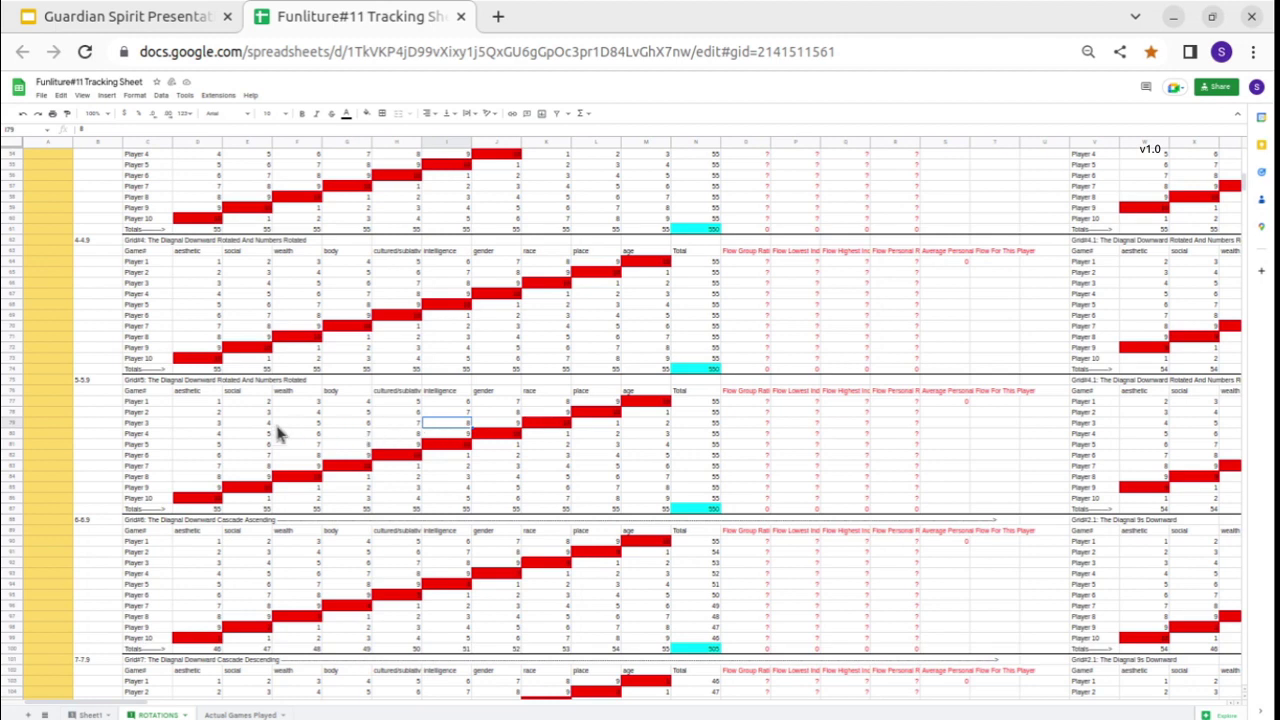
left_click(200, 401)
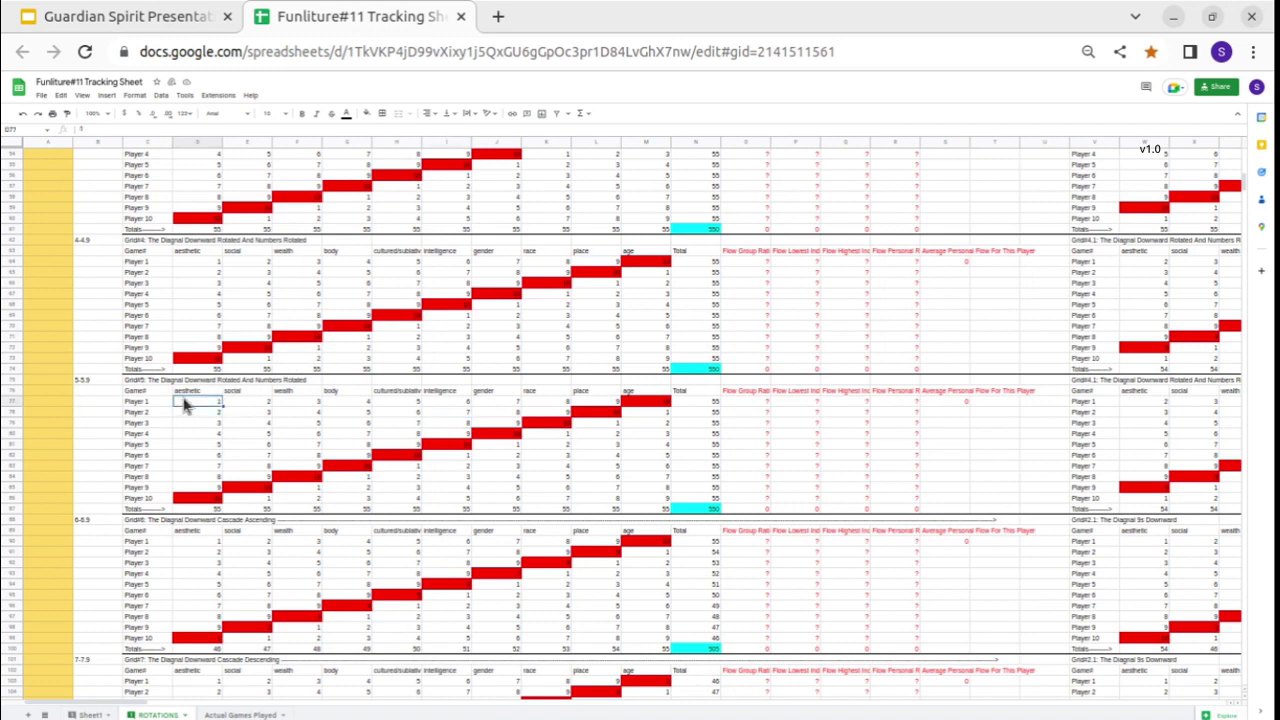
left_click(188, 391)
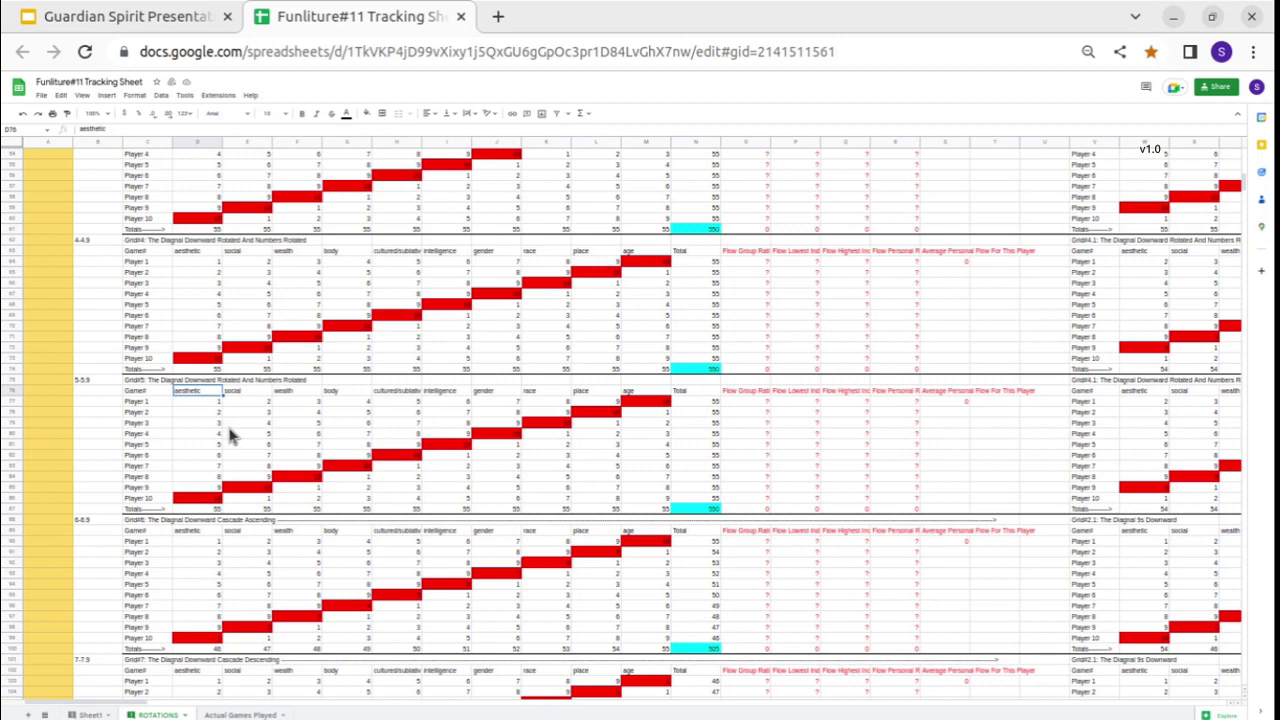
left_click(340, 395, "shift")
left_click(340, 395)
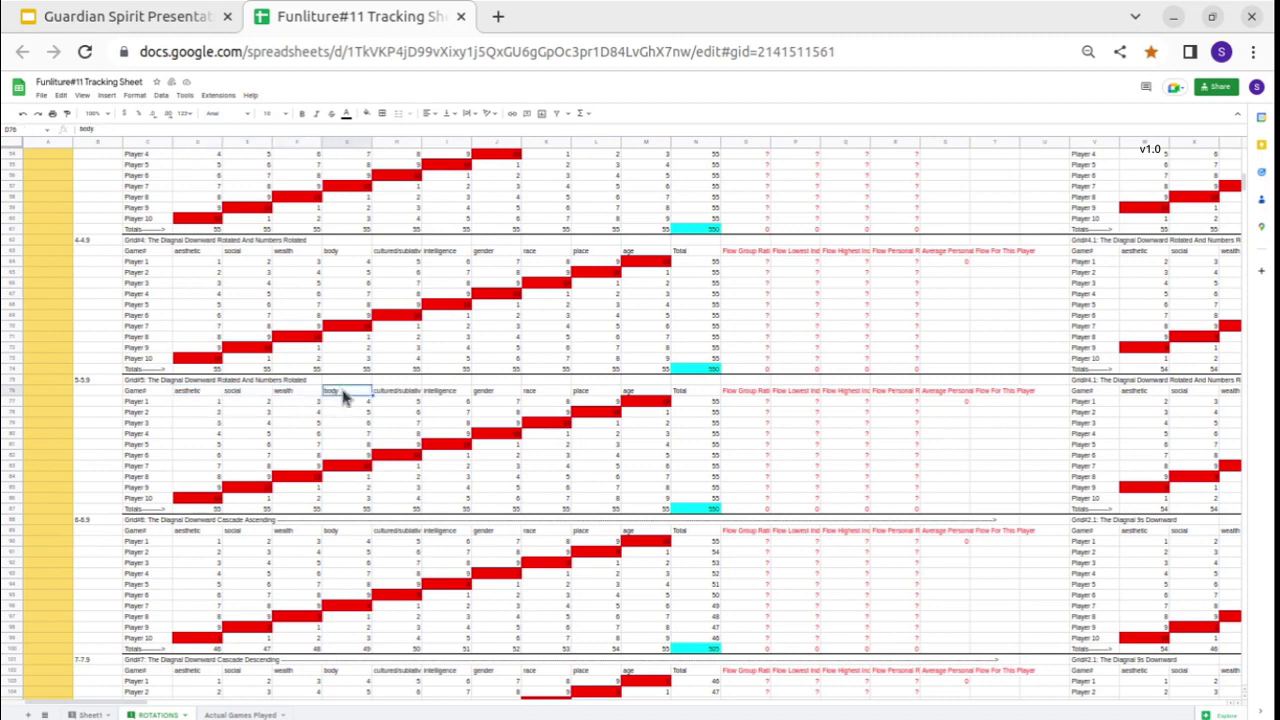
Trace Grid#5's aesthetic column from its heading down to Player 6, and point out the aesthetic and social headings.
left_click(202, 395)
left_click(200, 457, "shift")
left_click(200, 457)
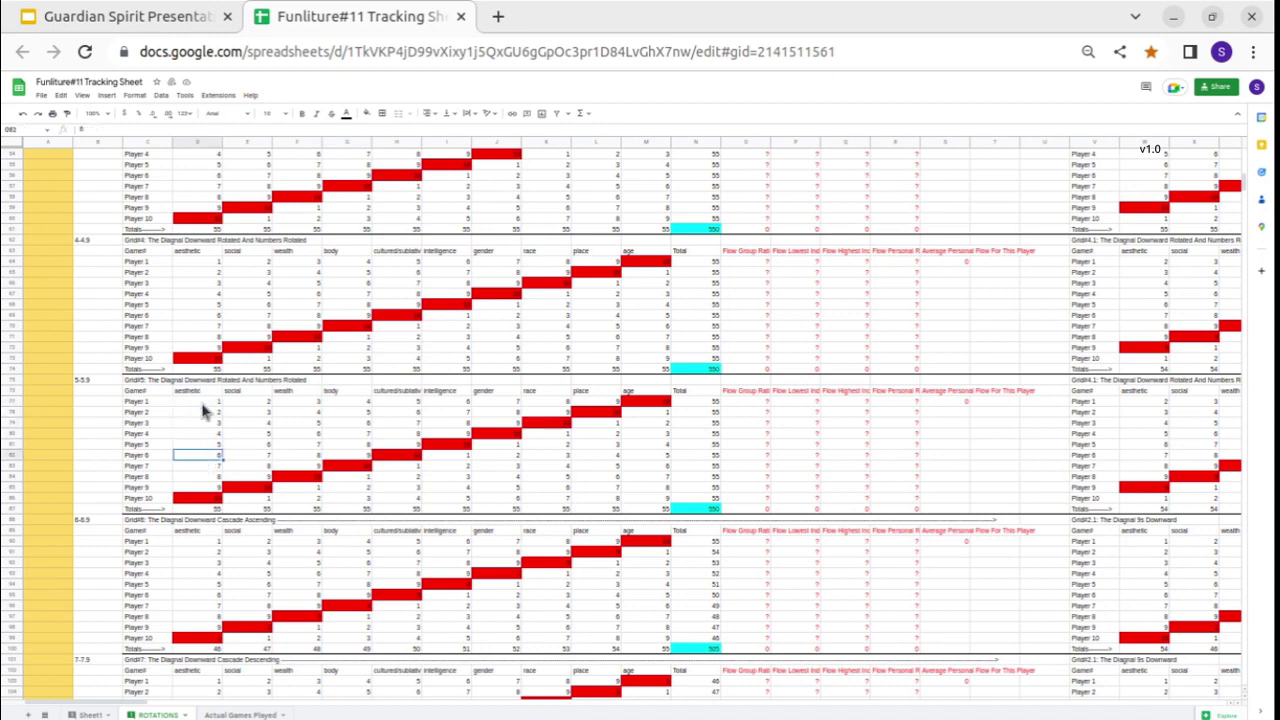
left_click(202, 396)
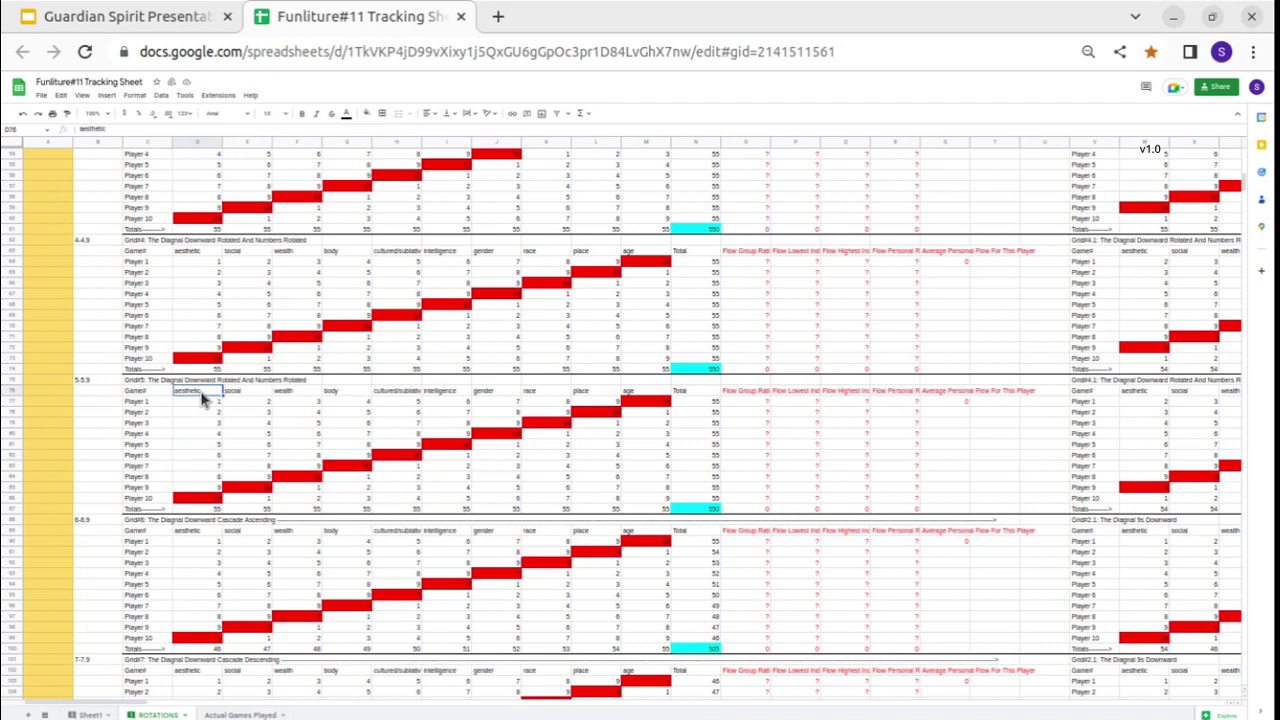
left_click(256, 396)
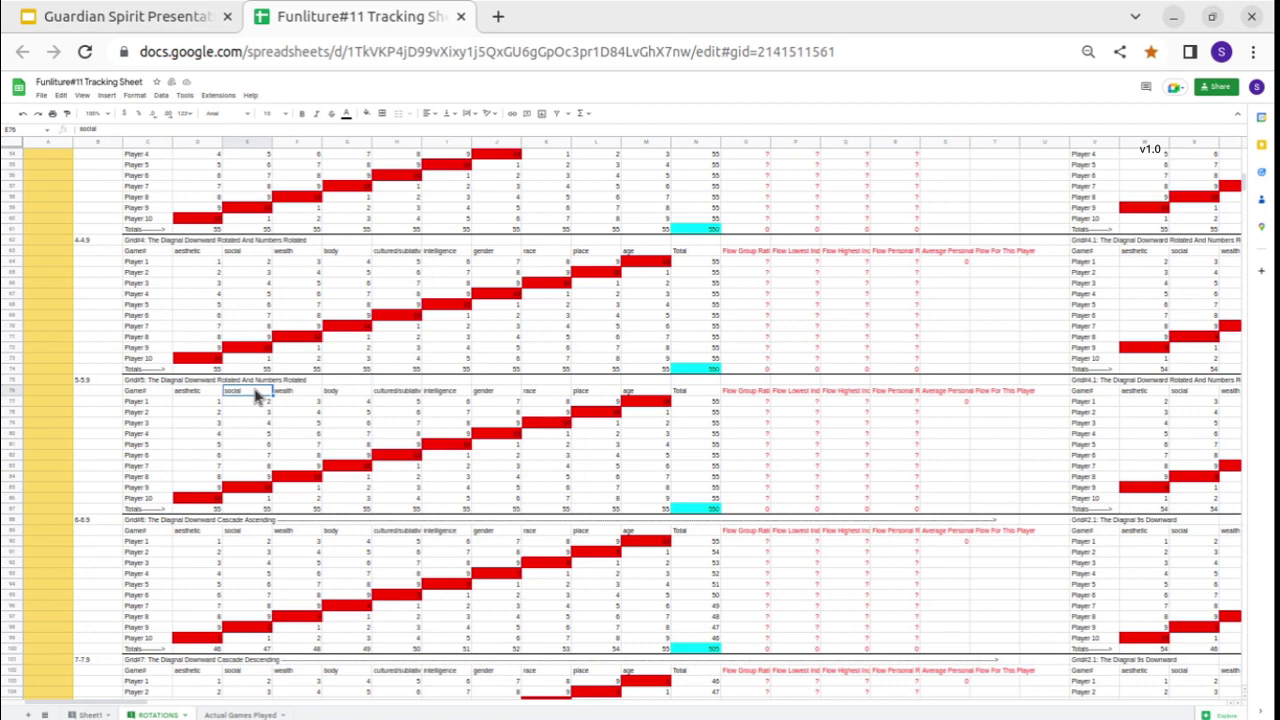
Point out Grid#5's wealth heading and view its Grid#4.1 variation alongside.
left_click(296, 398)
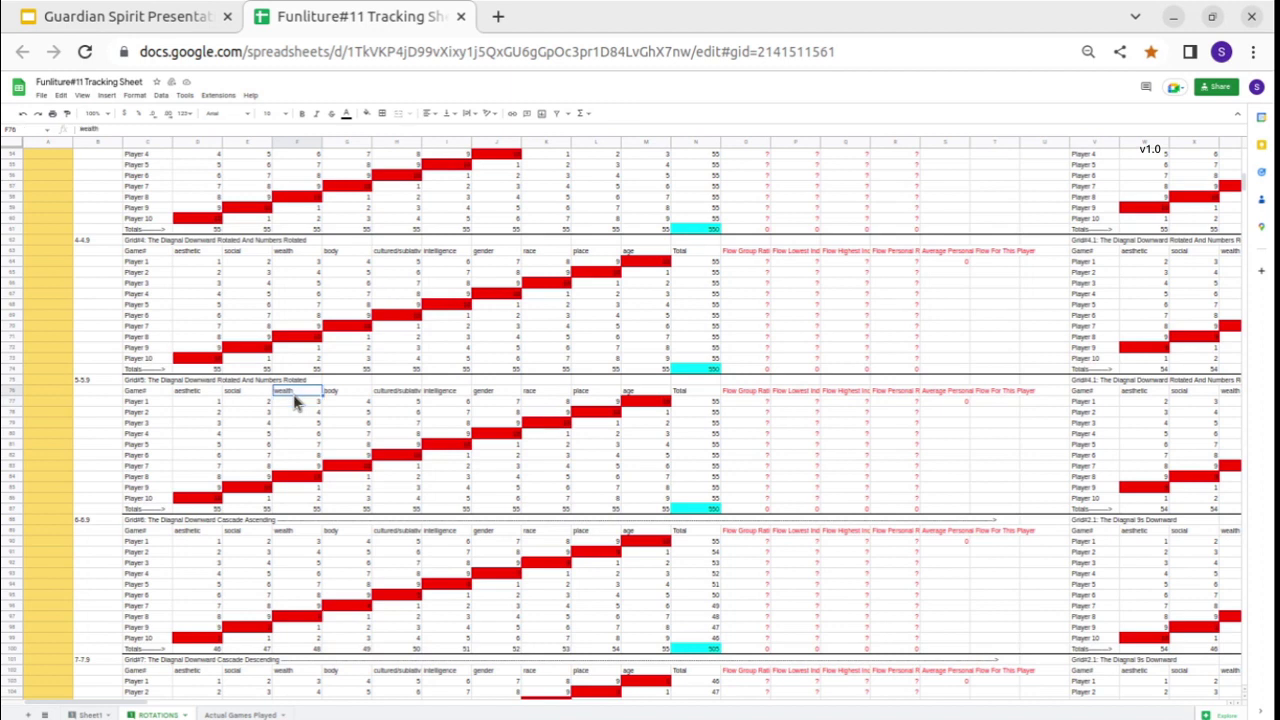
scroll(486, 463, "right", 6)
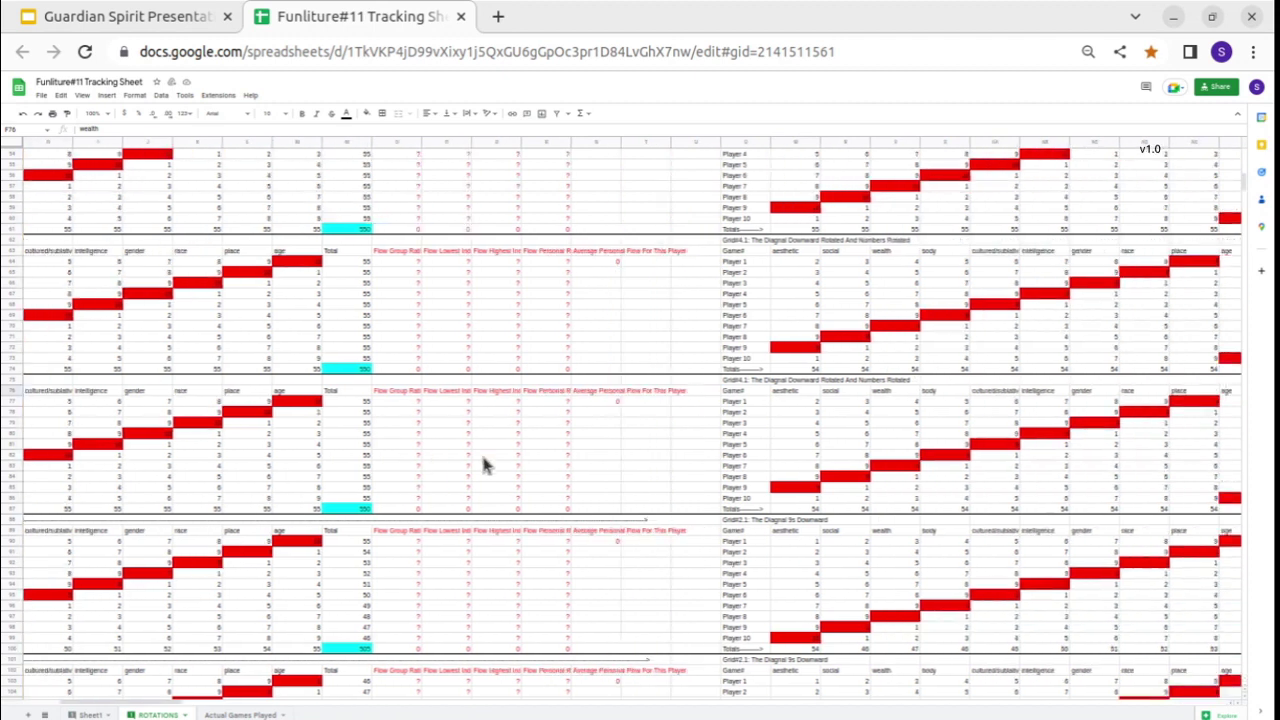
scroll(486, 463, "right", 4)
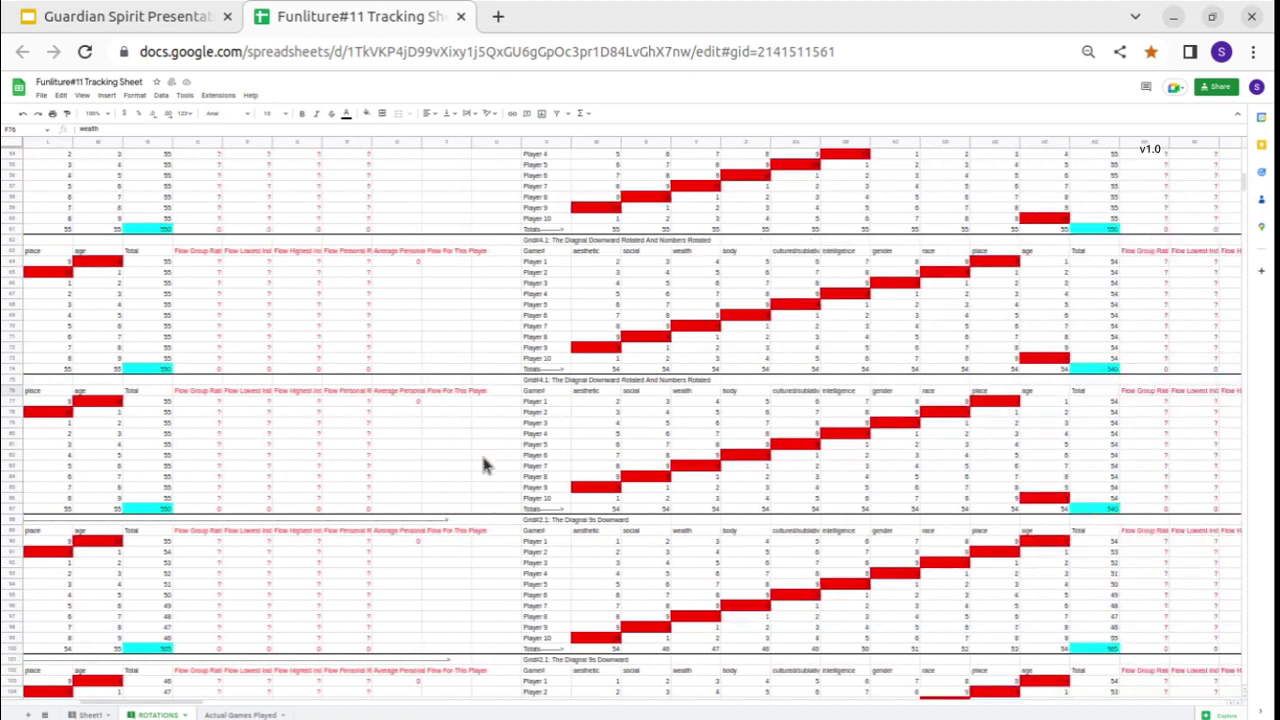
scroll(483, 463, "left", 8)
Trace Grid#6's scores from Player 10's aesthetic up to Player 5's intelligence, and from Player 10's aesthetic to Player 9's social.
scroll(408, 520, "down", 1)
scroll(395, 530, "down", 4)
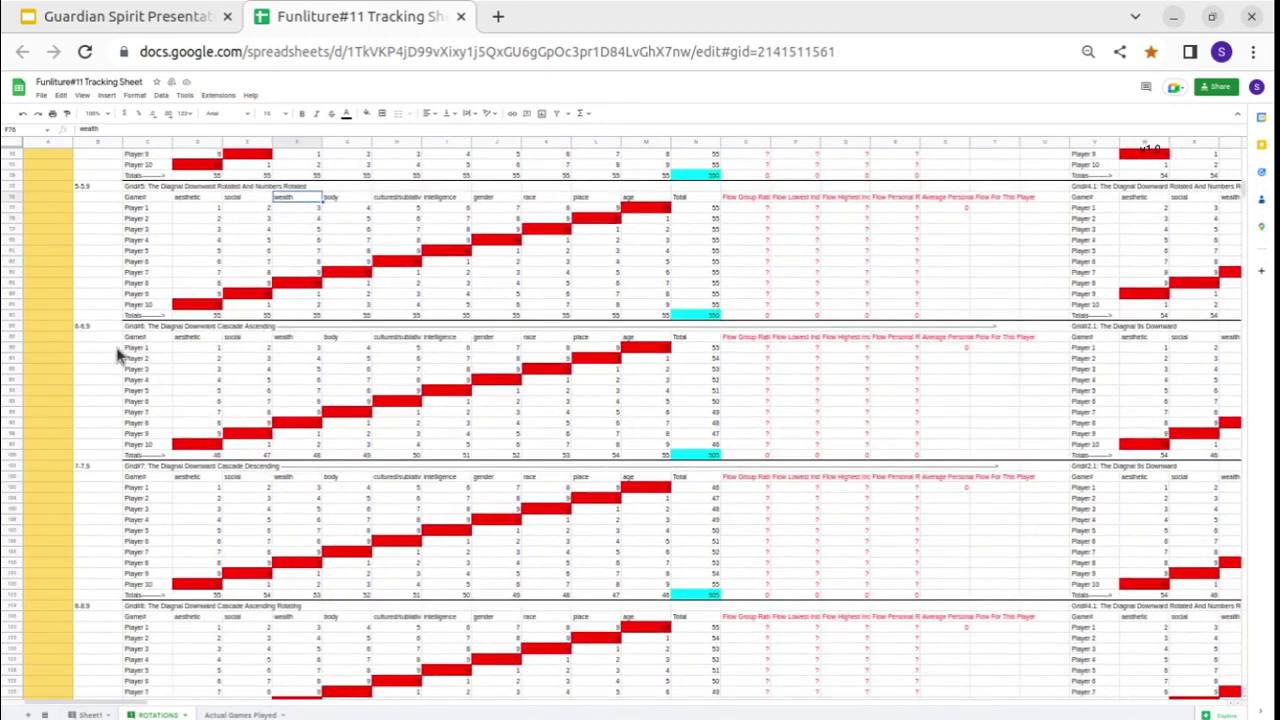
left_click_drag(210, 445, 435, 400)
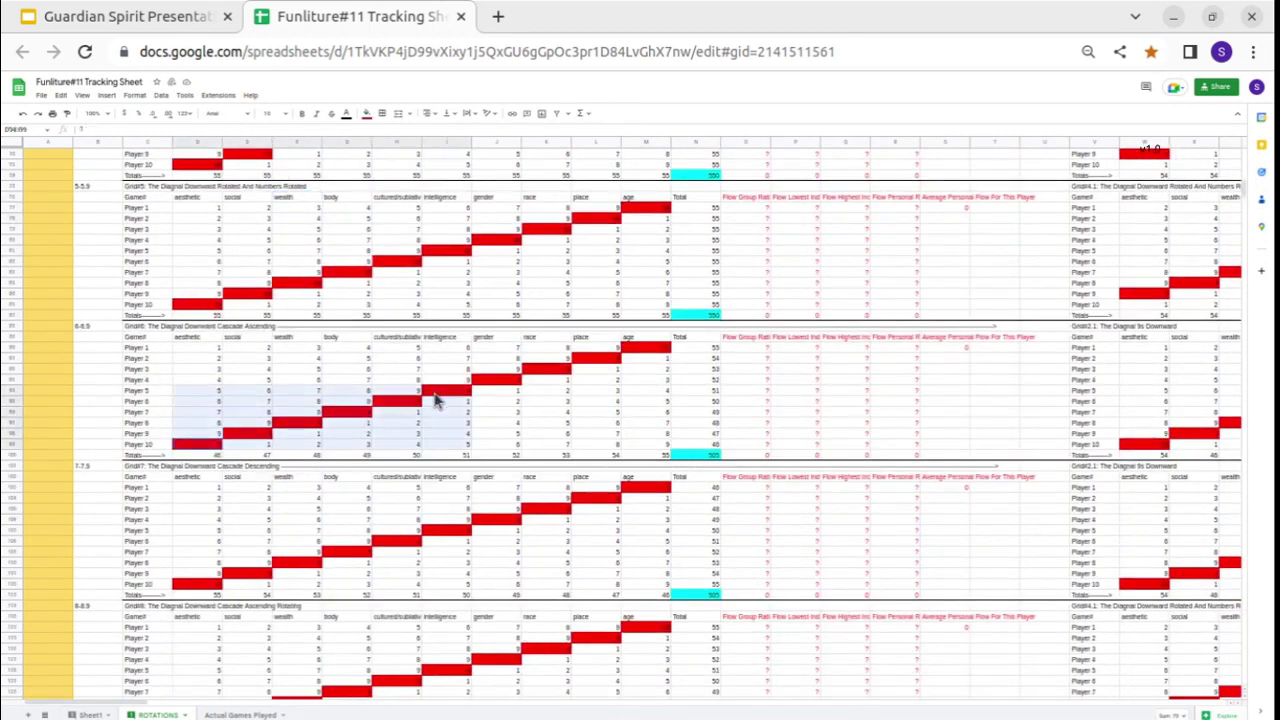
left_click(435, 400)
left_click_drag(221, 452, 265, 433)
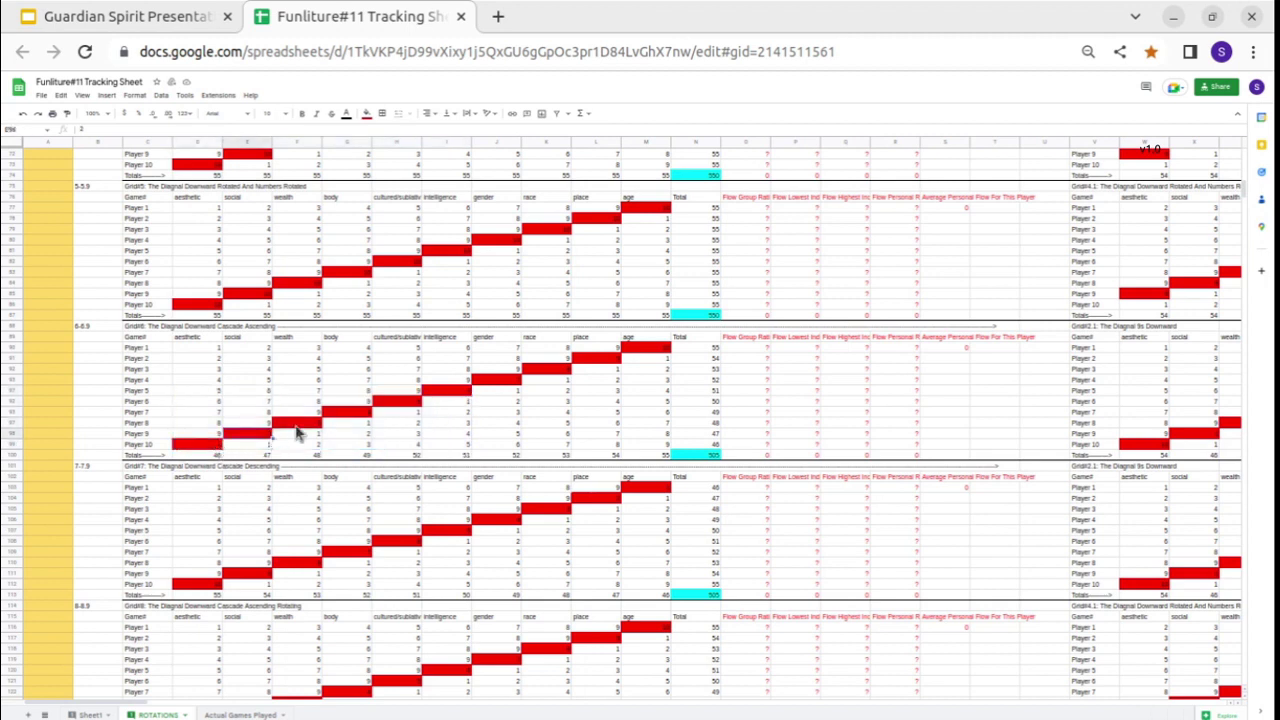
Examine Grid#6's variations from Grid#2.1 to Grid#2.3, pointing out Player 10's aesthetic score in Grid#2.1.
scroll(690, 380, "right", 3)
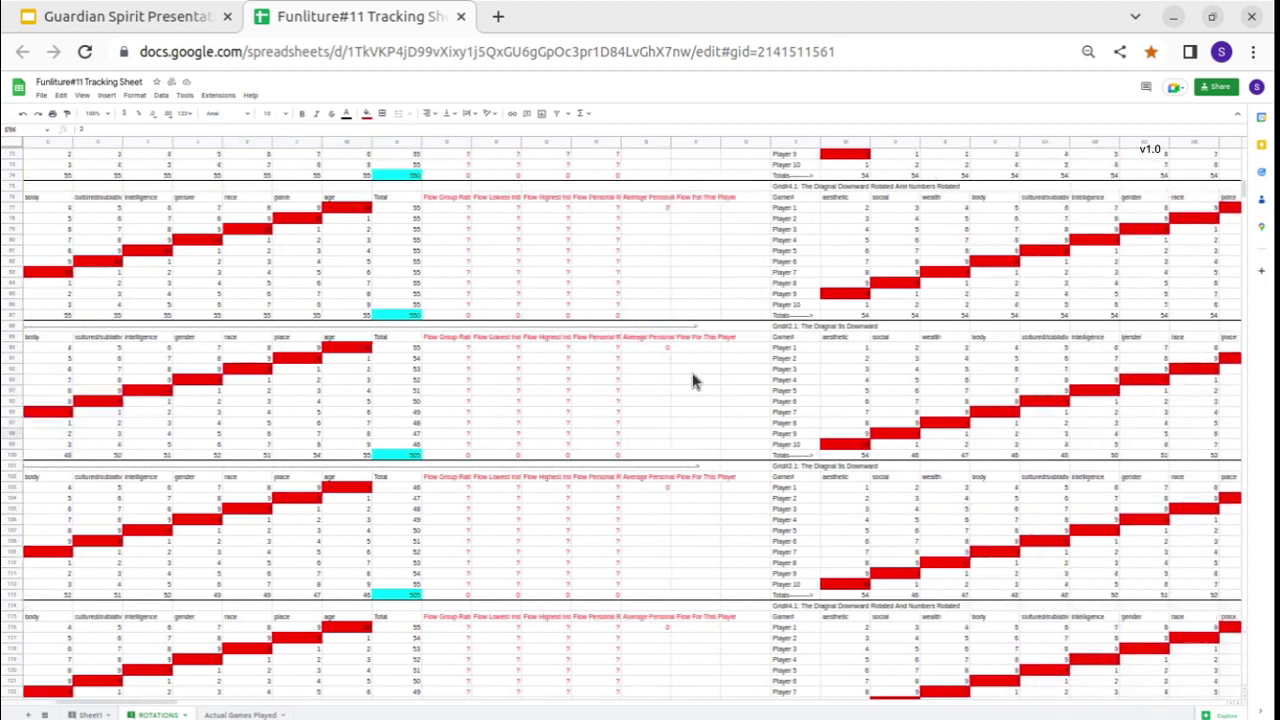
scroll(694, 380, "right", 4)
left_click(457, 446)
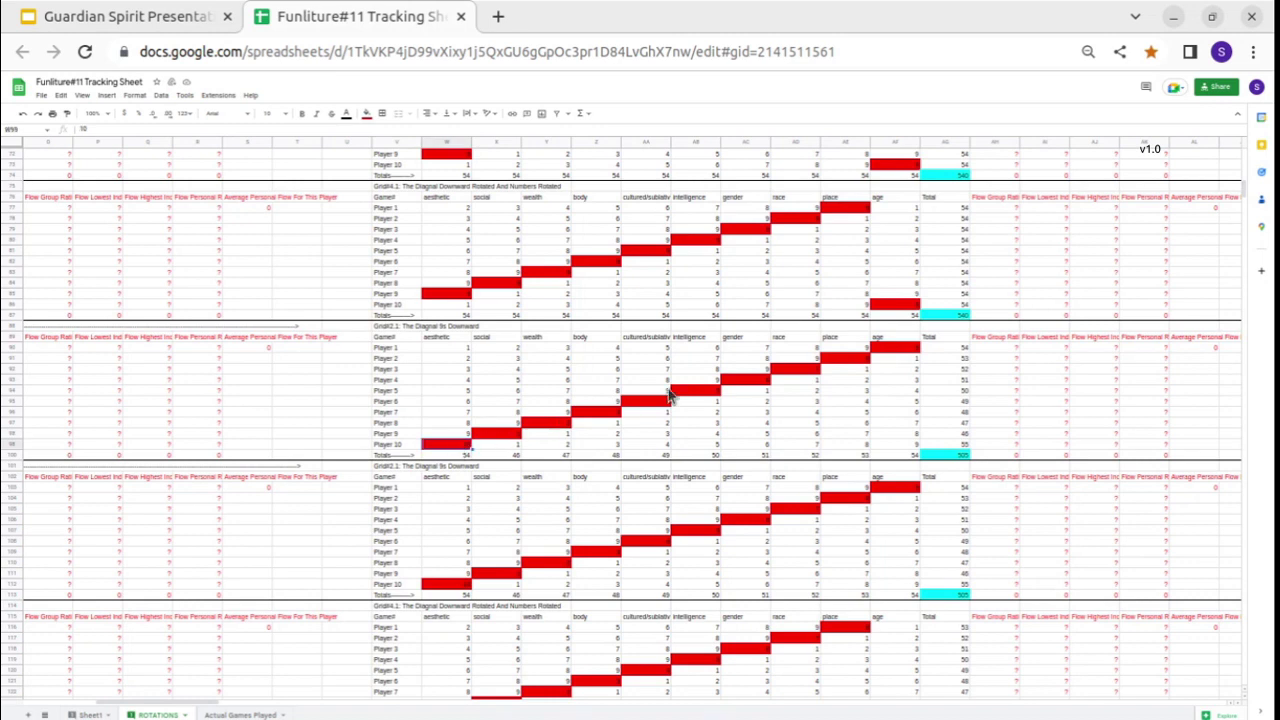
scroll(665, 420, "right", 3)
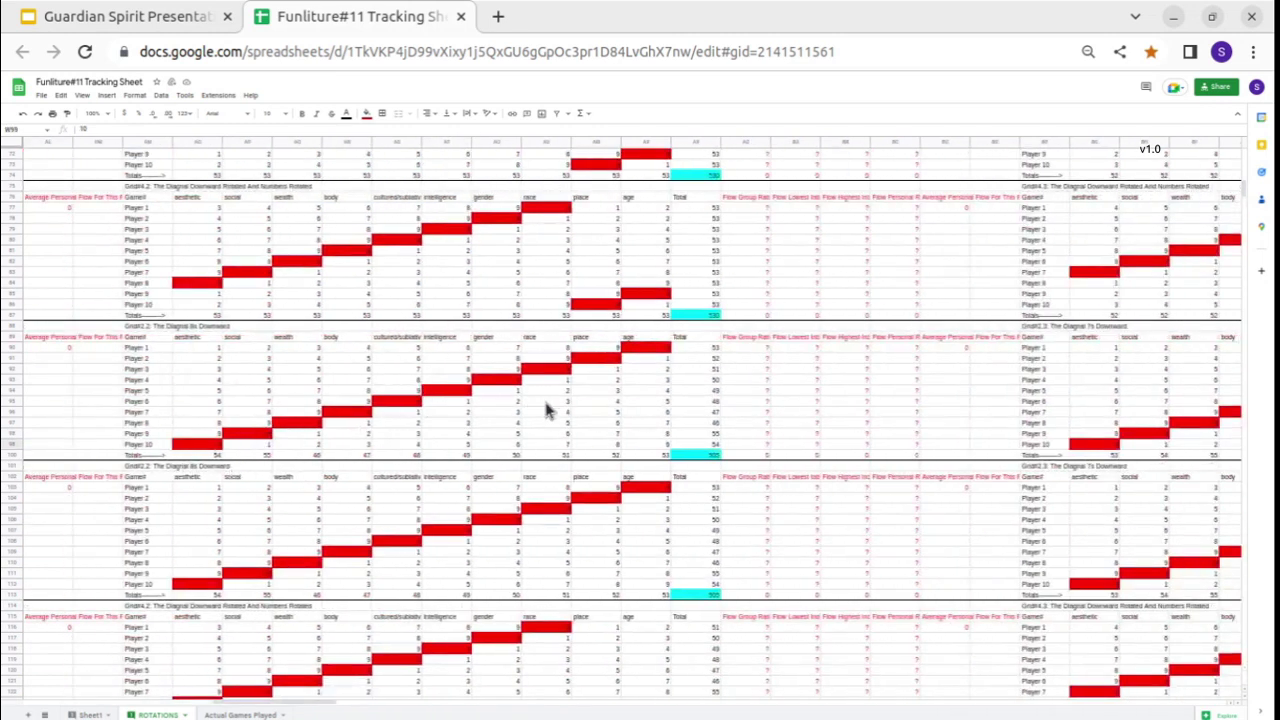
scroll(546, 410, "left", 2)
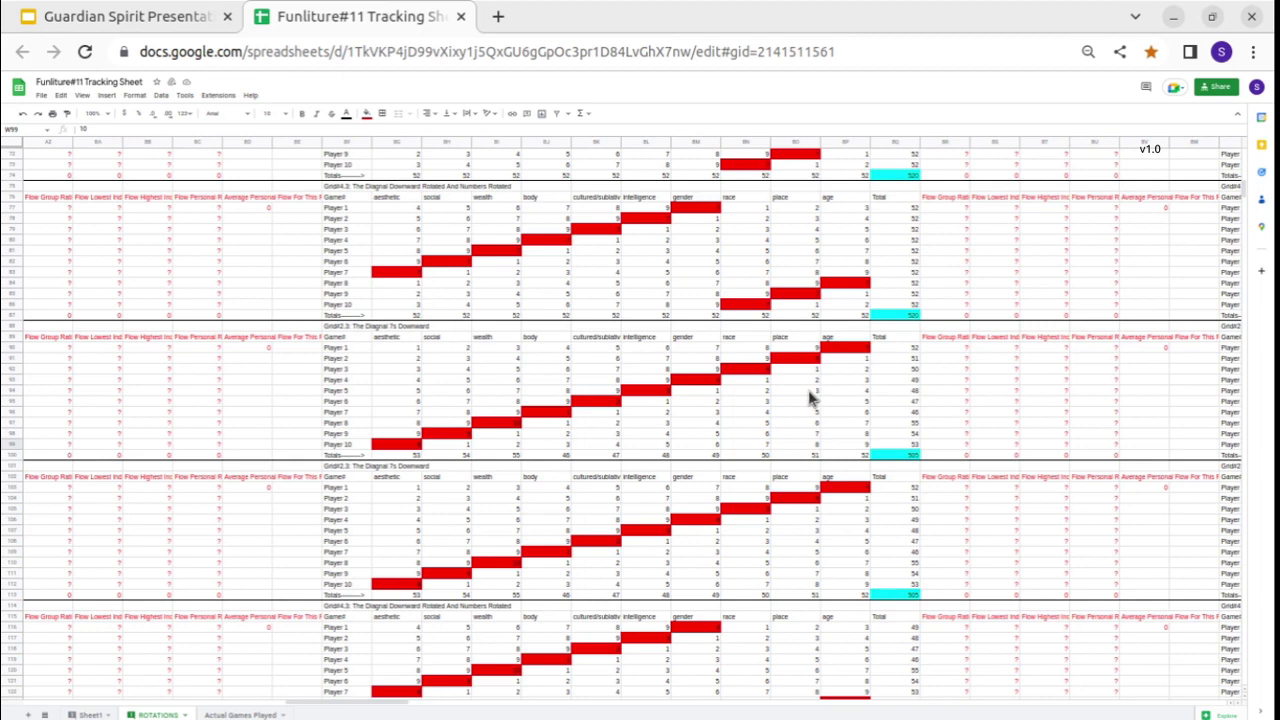
scroll(812, 395, "right", 5)
scroll(757, 397, "right", 3)
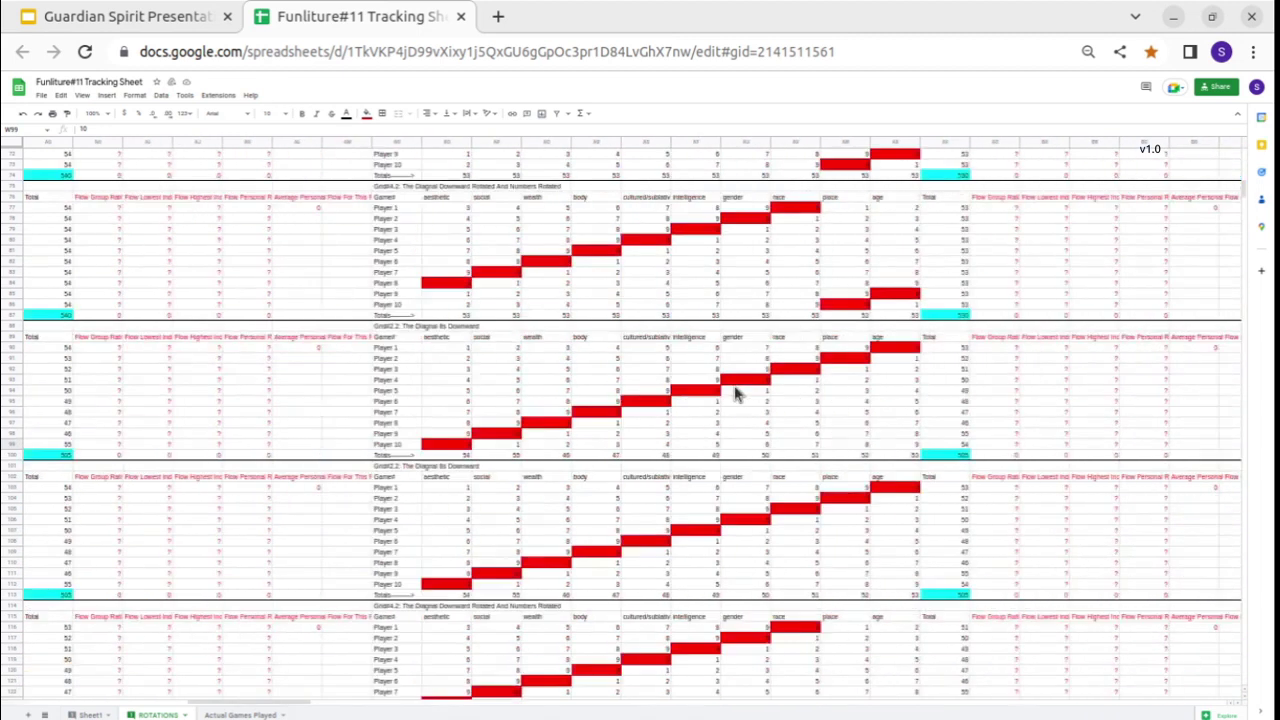
scroll(735, 393, "left", 4)
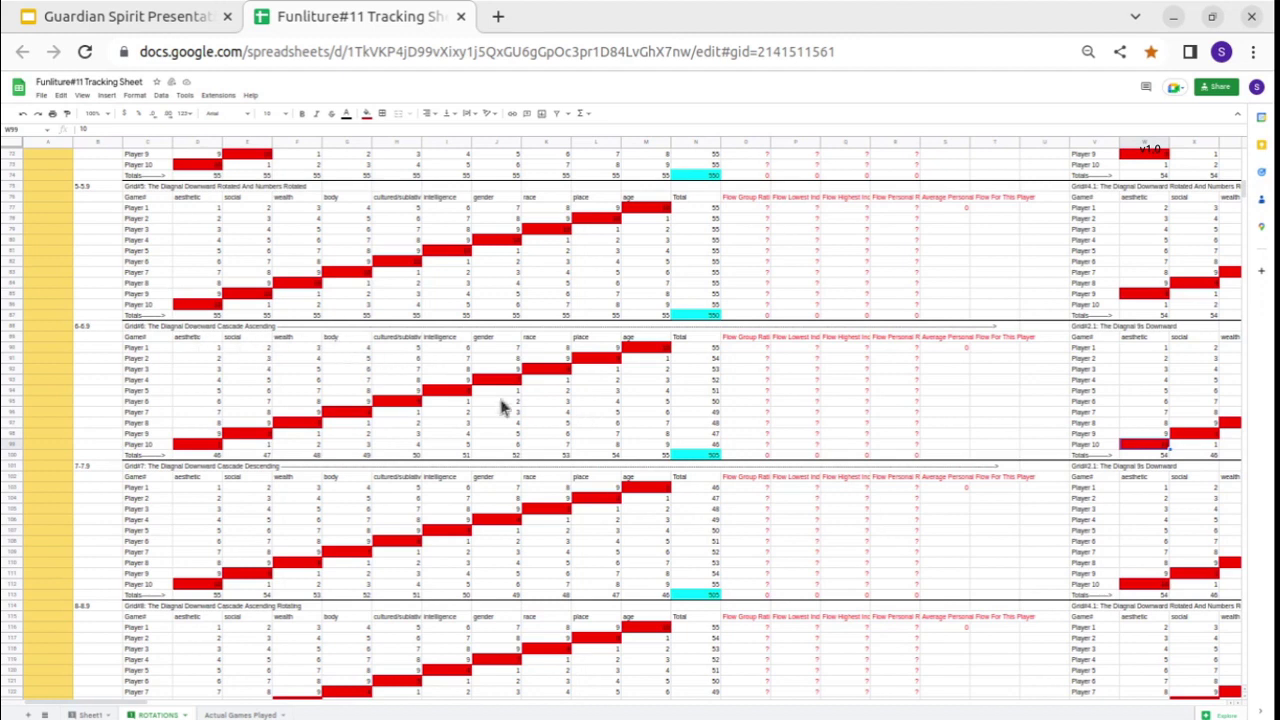
Trace Grid#7's scores from Player 1's aesthetic to Player 10's age, and its first three flow columns down to Player 9.
scroll(503, 407, "down", 4)
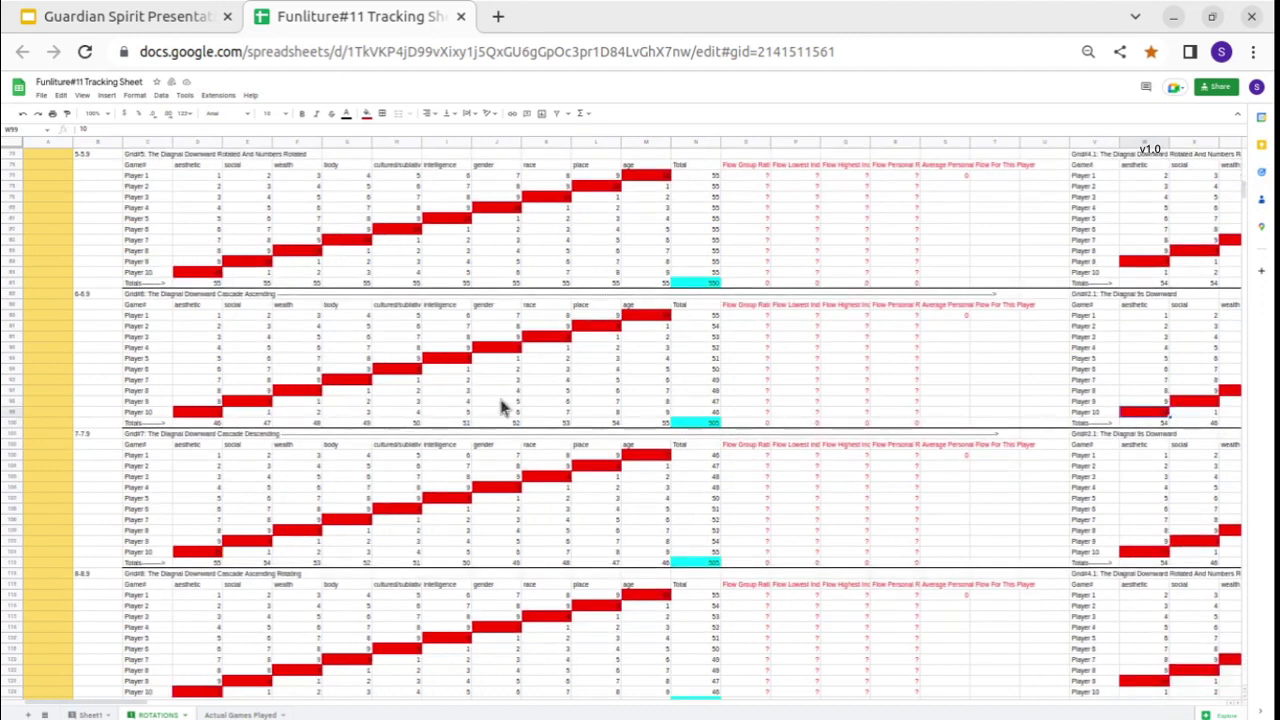
scroll(503, 407, "down", 1)
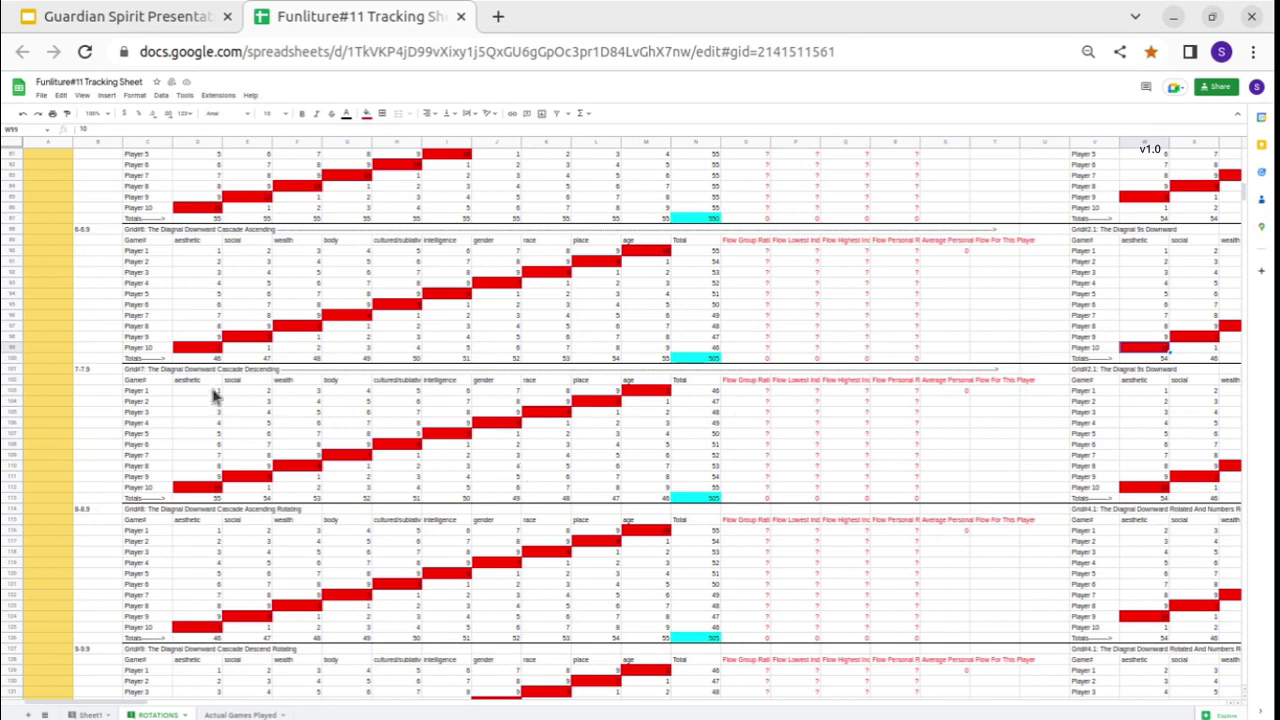
left_click_drag(213, 392, 630, 487)
left_click(630, 478)
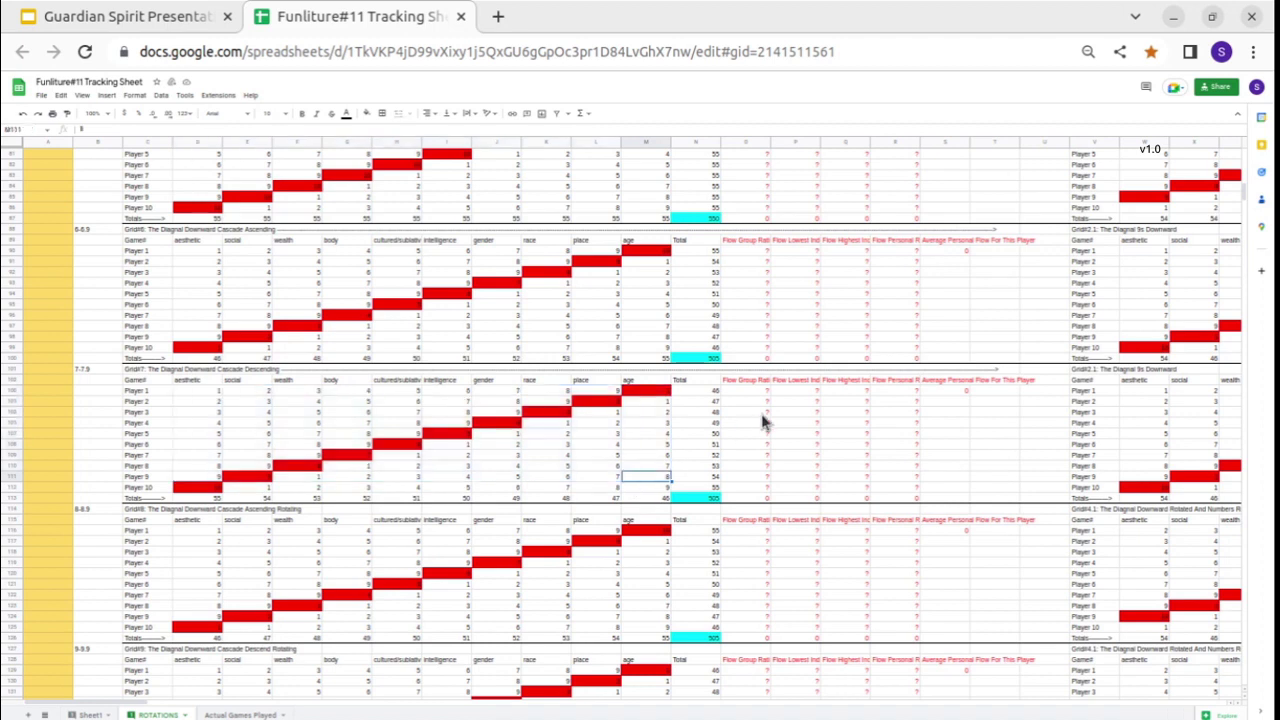
left_click_drag(752, 392, 838, 481)
left_click(838, 480)
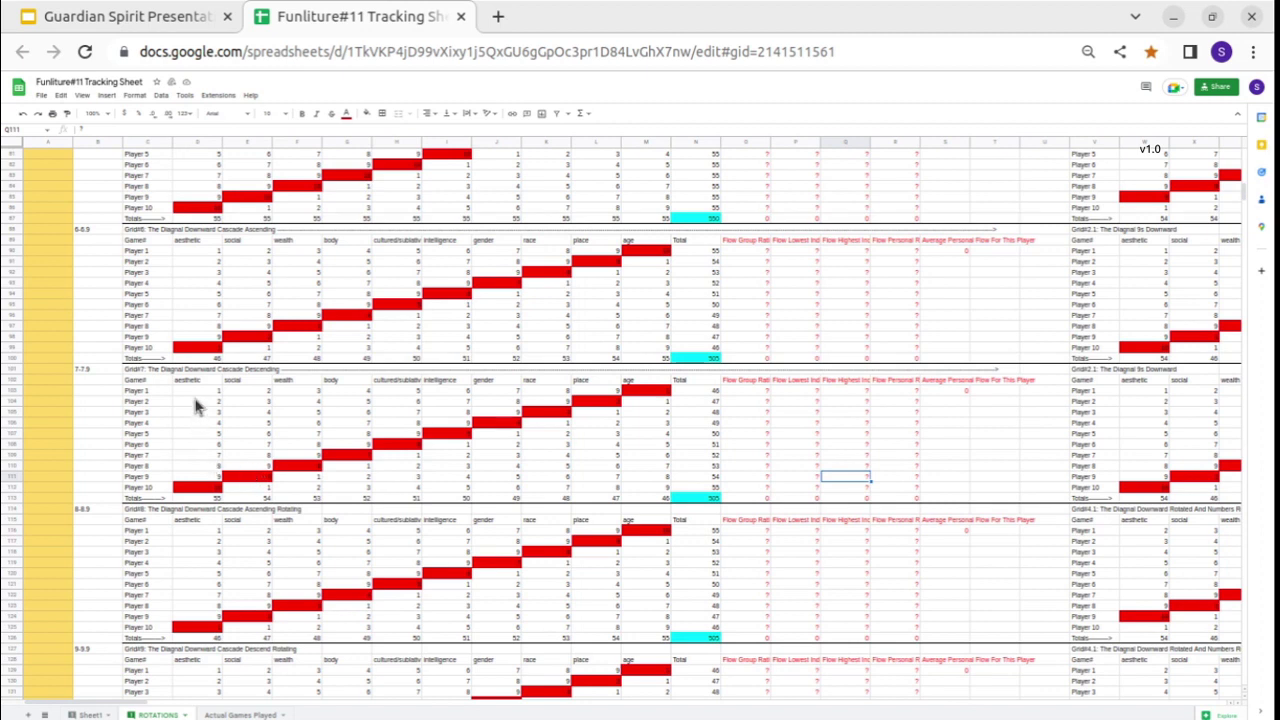
Retrace Grid#7's category scores as far as intelligence and as far as age, along with its first four flow columns from Player 1.
left_click_drag(200, 391, 457, 484)
left_click(457, 482)
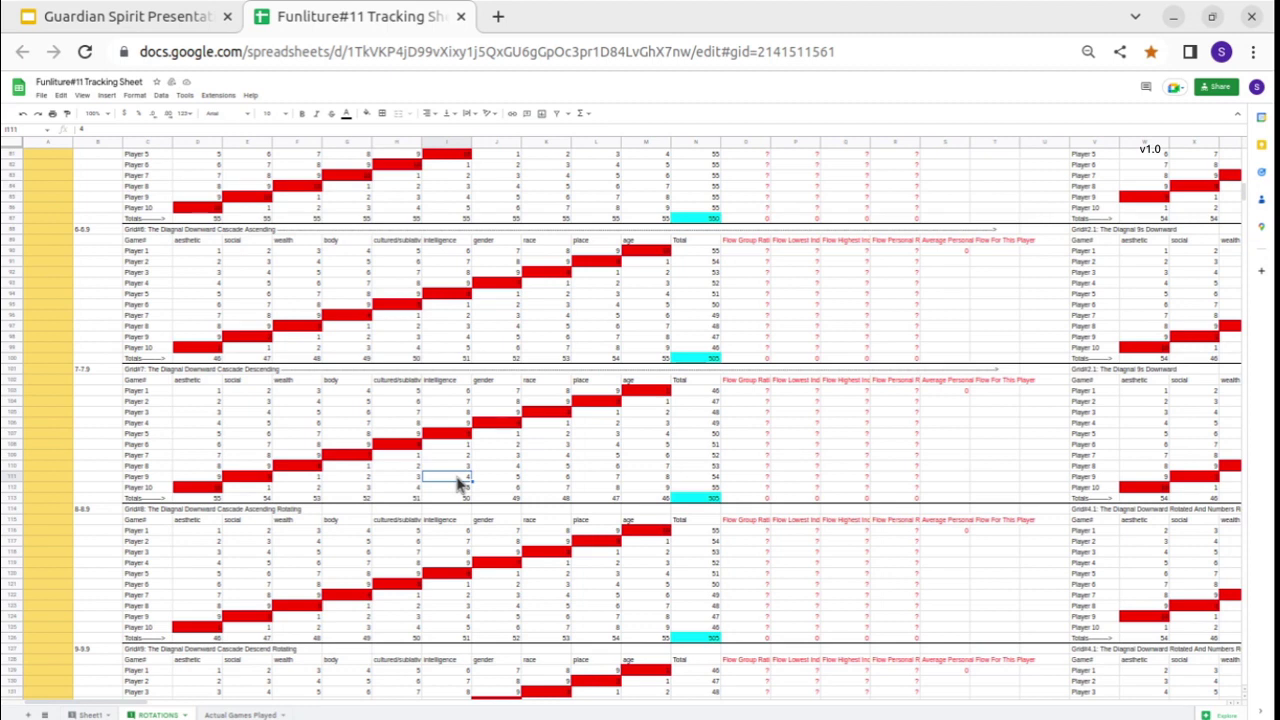
left_click_drag(205, 392, 640, 490)
left_click(640, 490)
left_click(757, 397)
left_click_drag(757, 397, 911, 474)
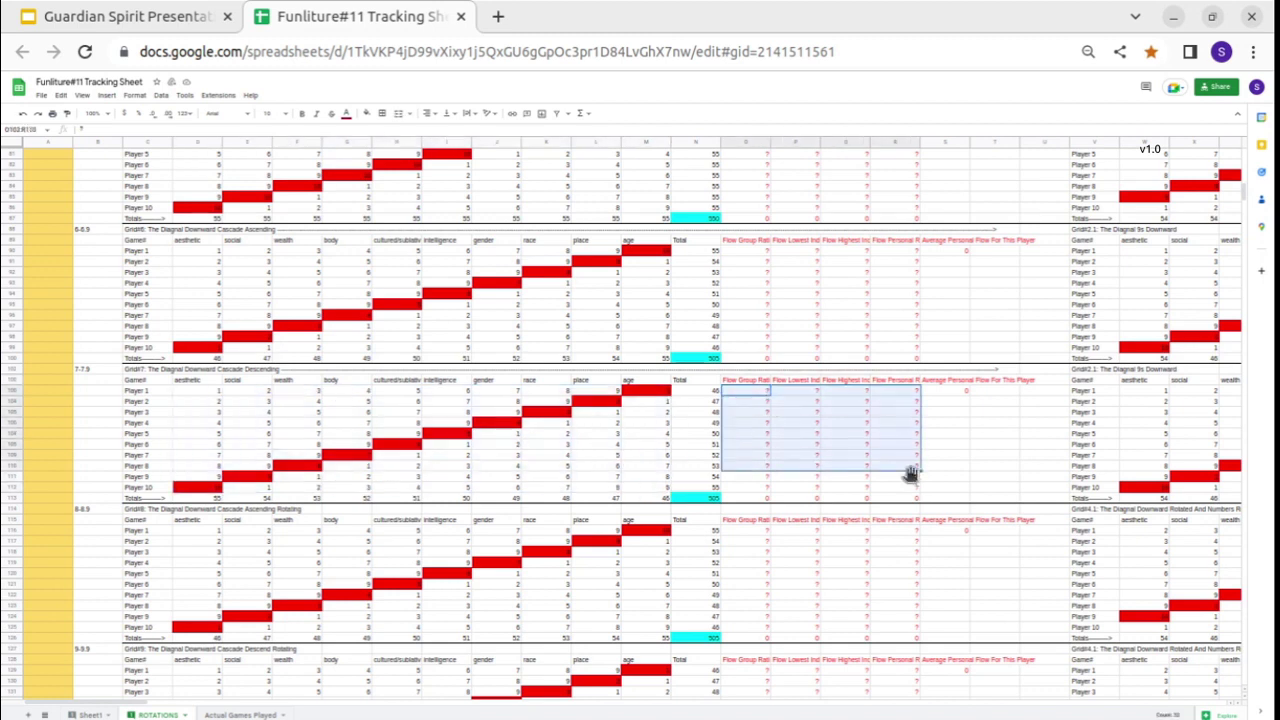
left_click(910, 478)
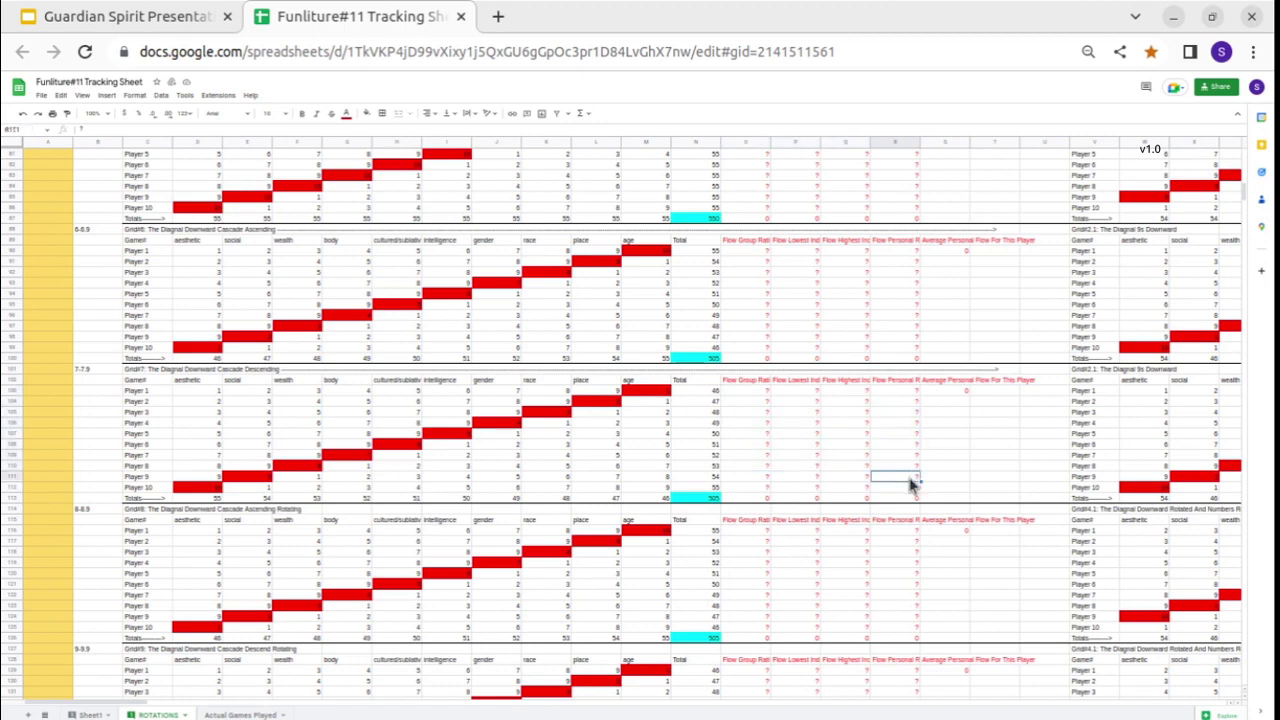
Examine Grid#10's scores from Player 1's aesthetic to Player 8's intelligence.
scroll(428, 502, "down", 2)
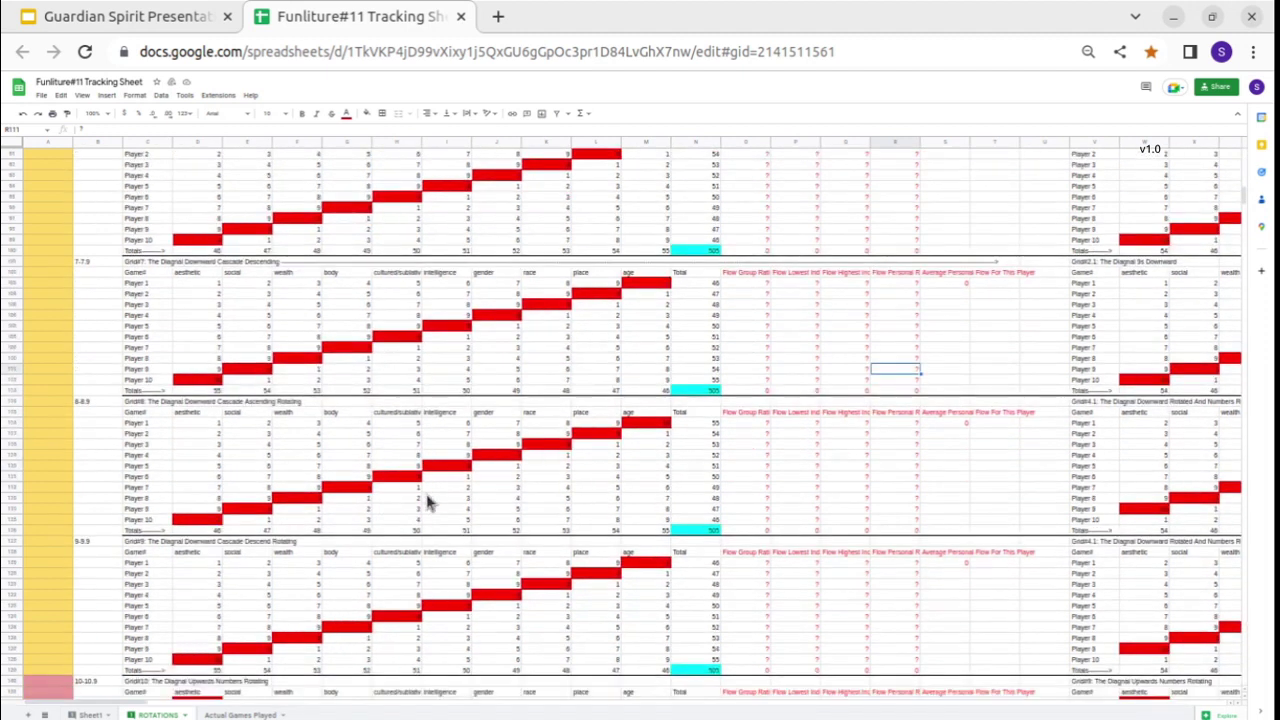
scroll(362, 410, "down", 5)
left_click_drag(193, 441, 452, 520)
scroll(394, 495, "down", 5)
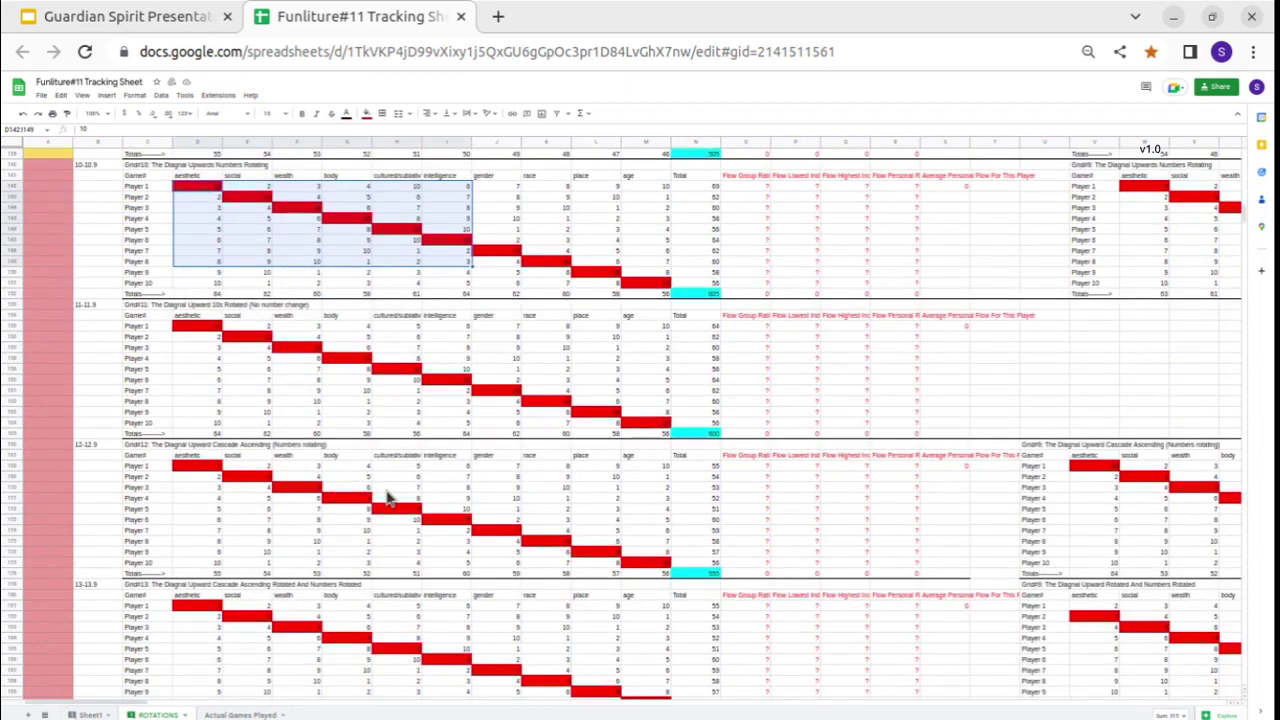
Survey the grids from Grid#14 to Grid#28, pointing out Player 6's social score in Grid#16's variation.
scroll(428, 543, "down", 10)
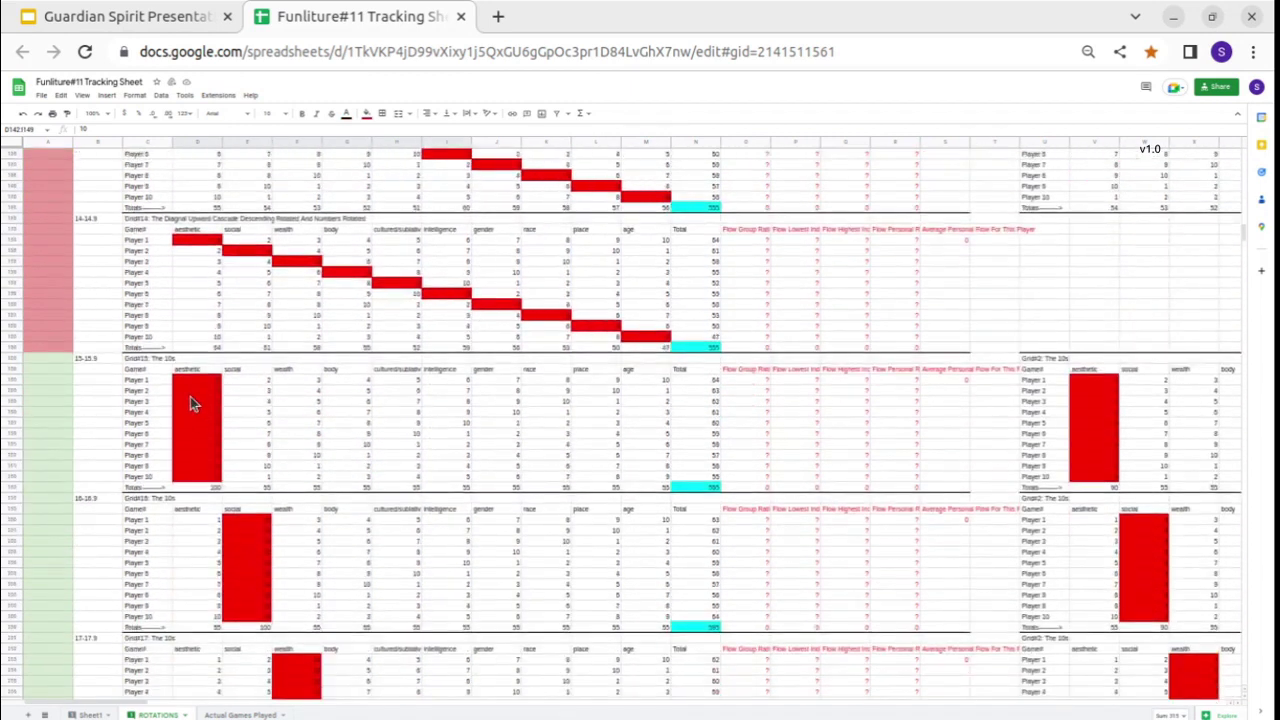
scroll(300, 535, "down", 6)
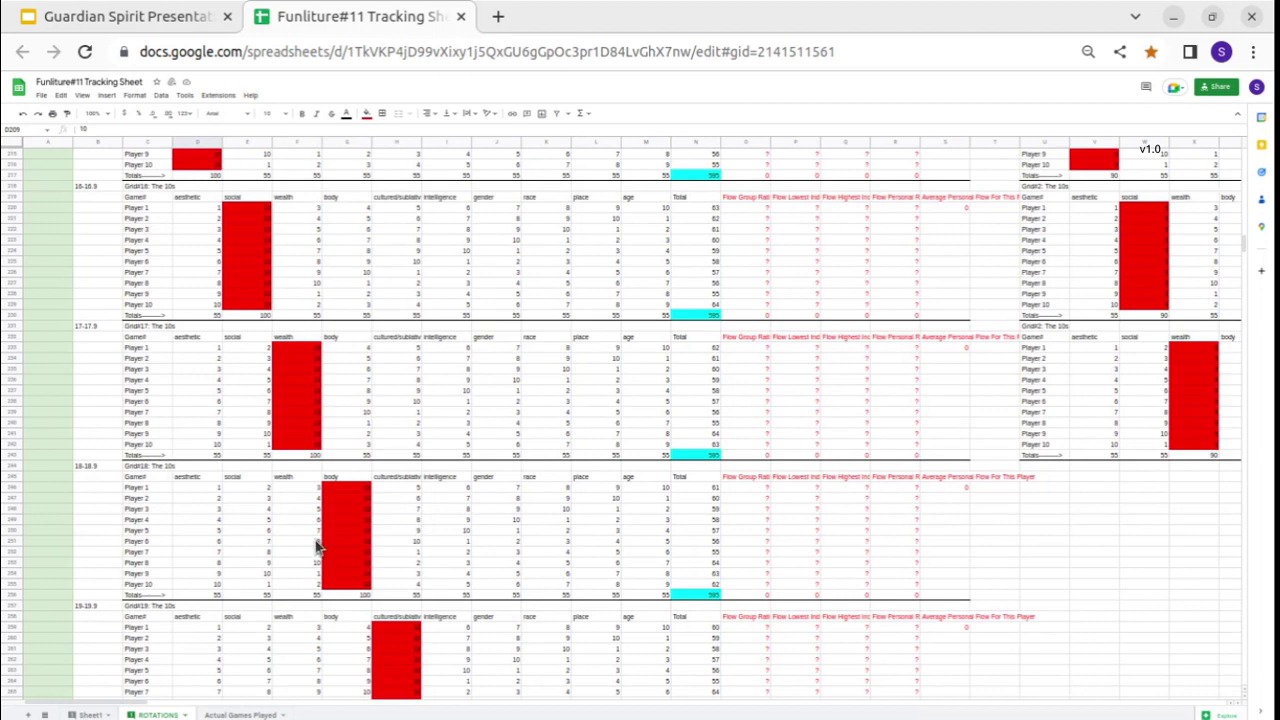
left_click(1150, 262)
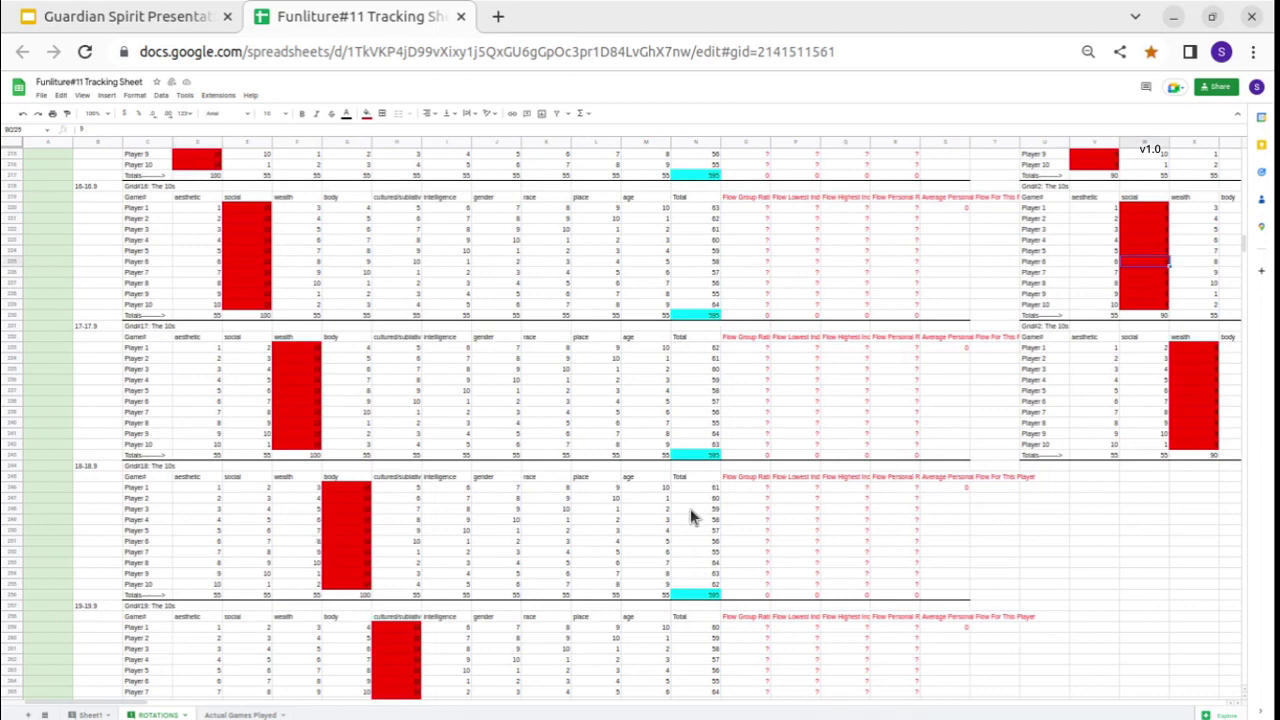
scroll(690, 515, "down", 15)
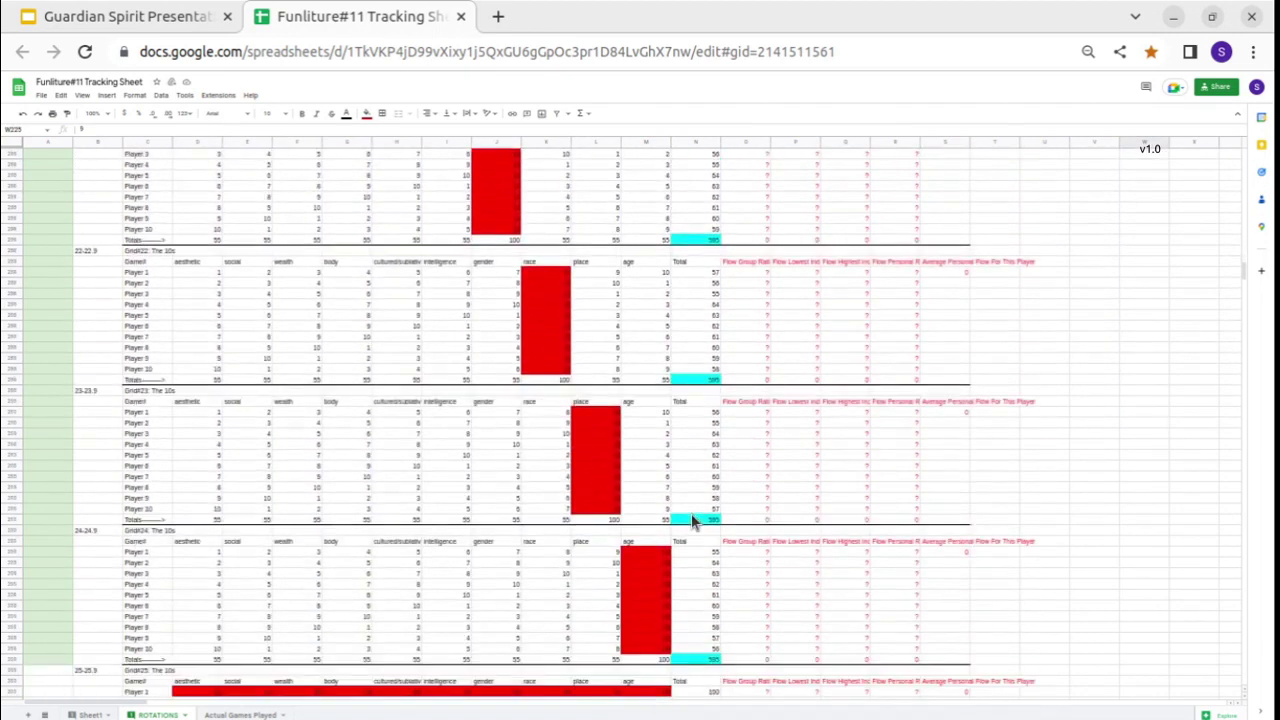
scroll(691, 513, "down", 5)
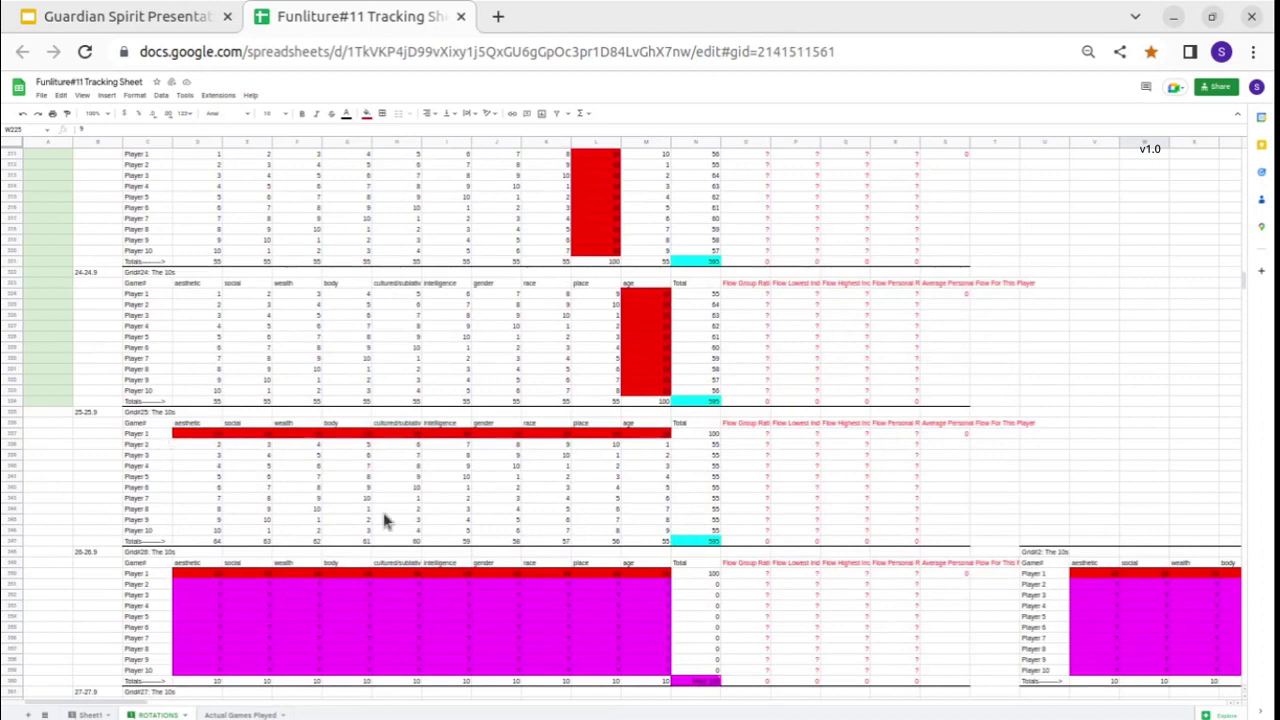
scroll(364, 584, "down", 4)
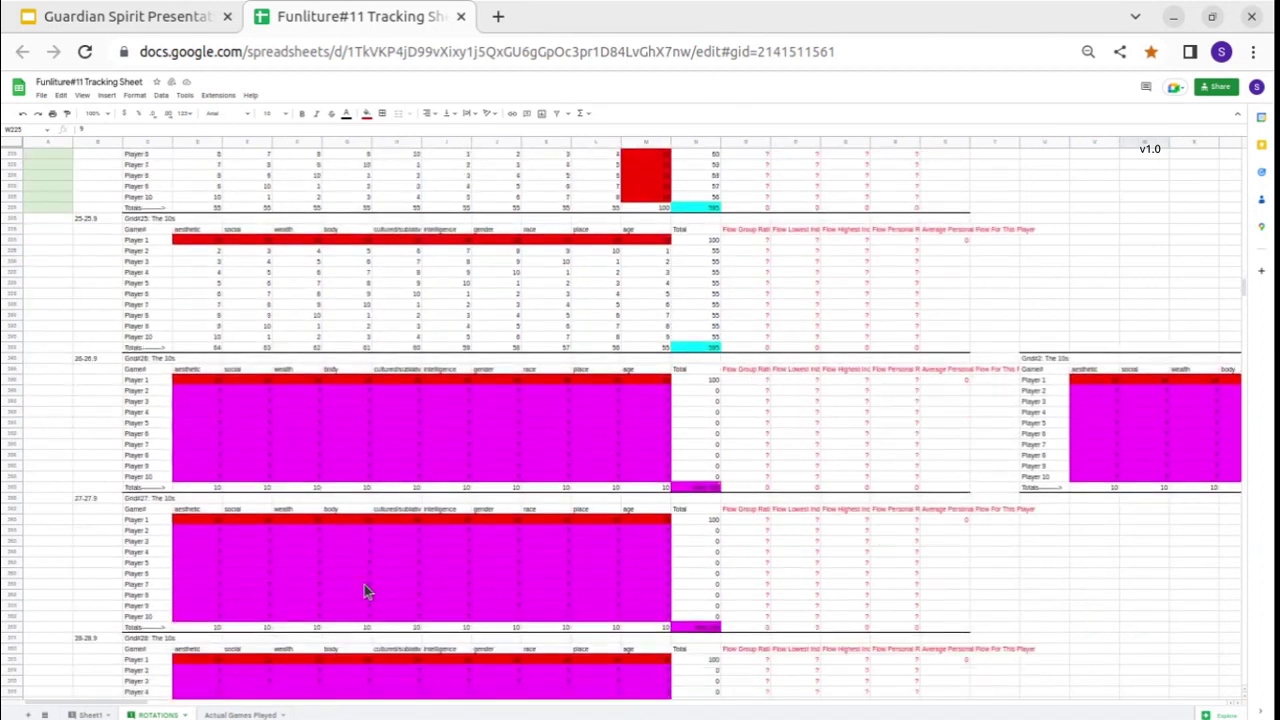
scroll(364, 590, "down", 3)
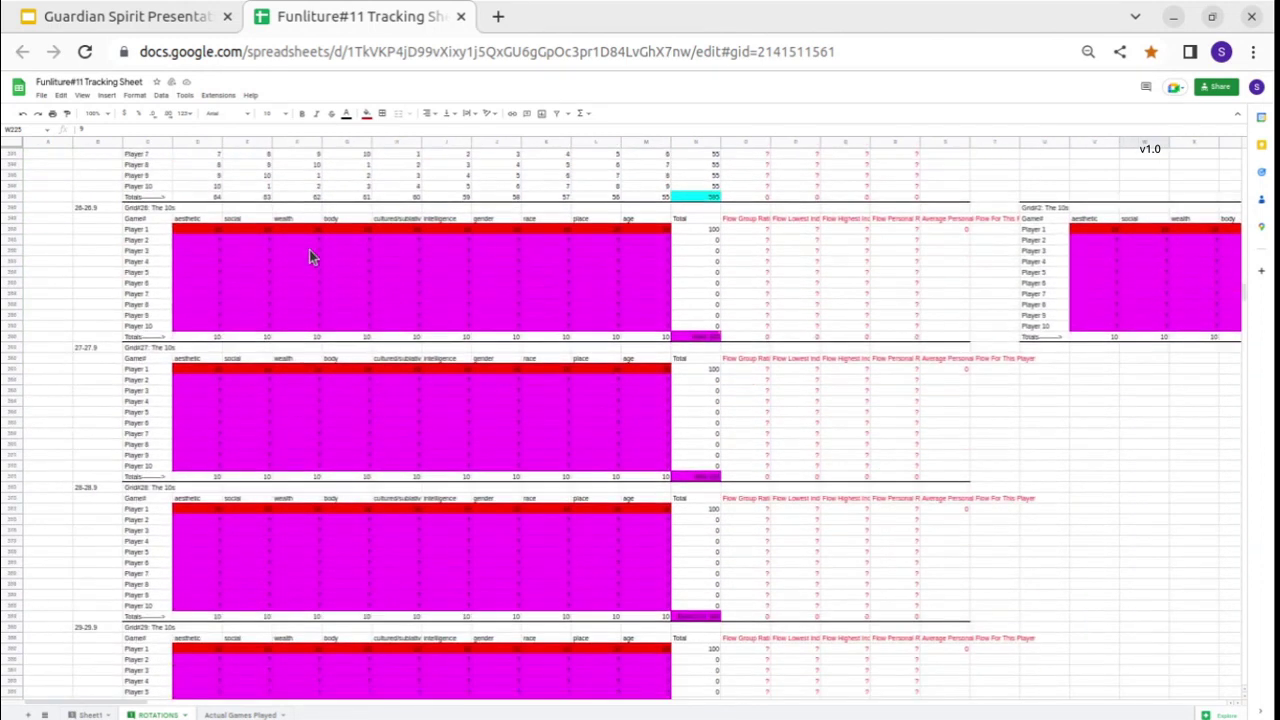
Trace Grid#25's scores from Player 2's social to Player 9's body, and its aesthetic column from Player 2 to Player 9.
scroll(215, 250, "up", 1)
scroll(228, 260, "up", 2)
left_click_drag(235, 251, 362, 328)
left_click(271, 277)
left_click_drag(210, 251, 218, 338)
left_click_drag(251, 271, 251, 255)
left_click(330, 271)
Point out Grid#26's Player 1 row from aesthetic to age, and the block of cells for Player 2 to Player 10.
left_click_drag(215, 393, 636, 478)
left_click(143, 427)
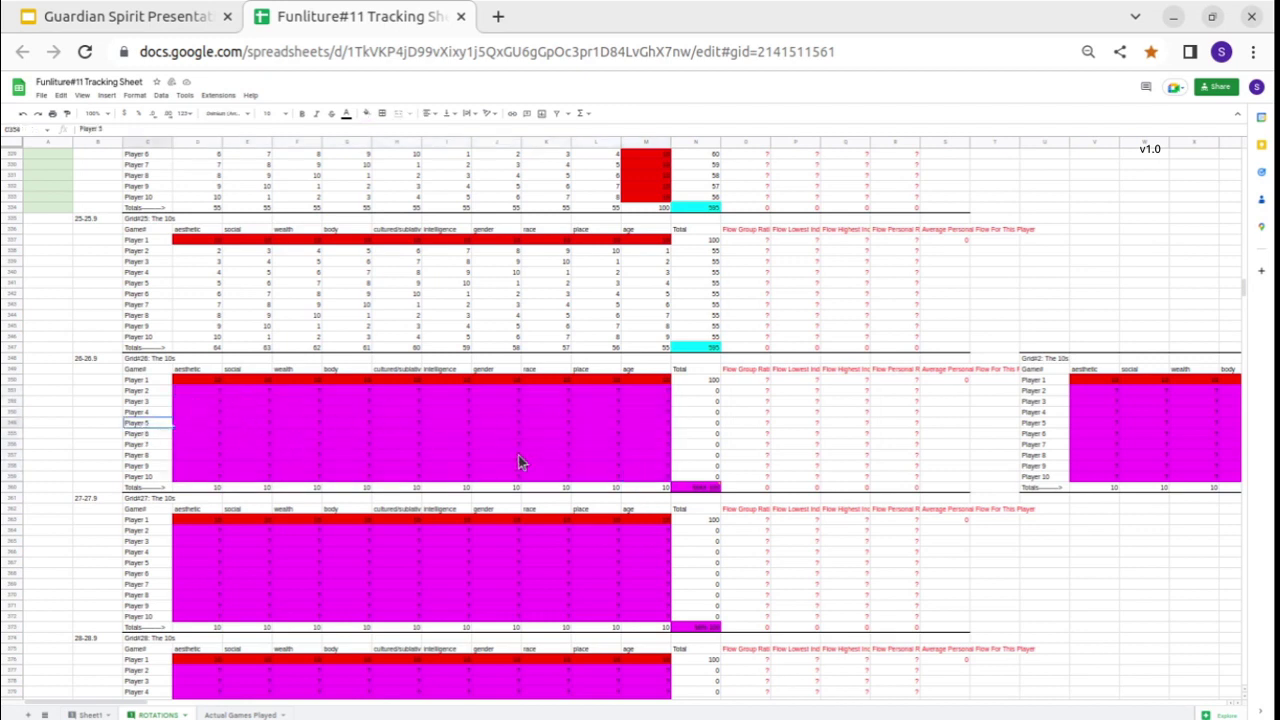
left_click(208, 381)
left_click_drag(300, 381, 629, 378)
left_click(631, 380)
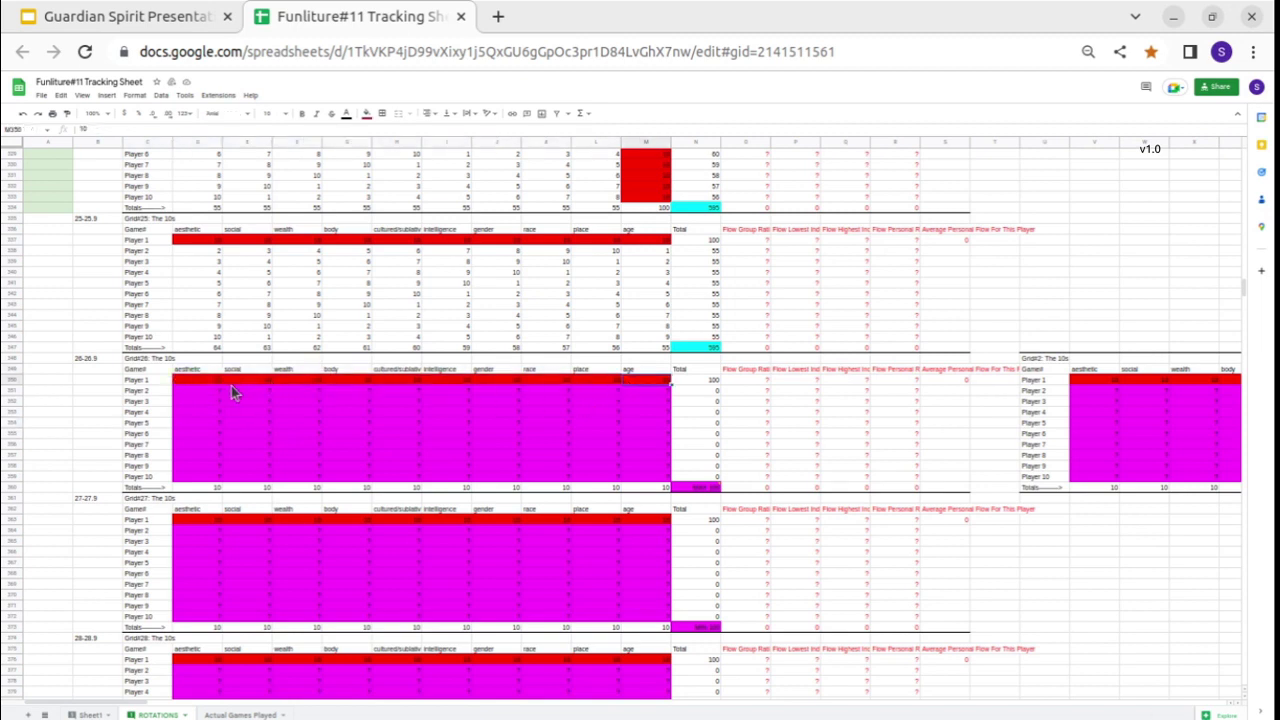
left_click_drag(211, 392, 647, 490)
left_click(593, 380)
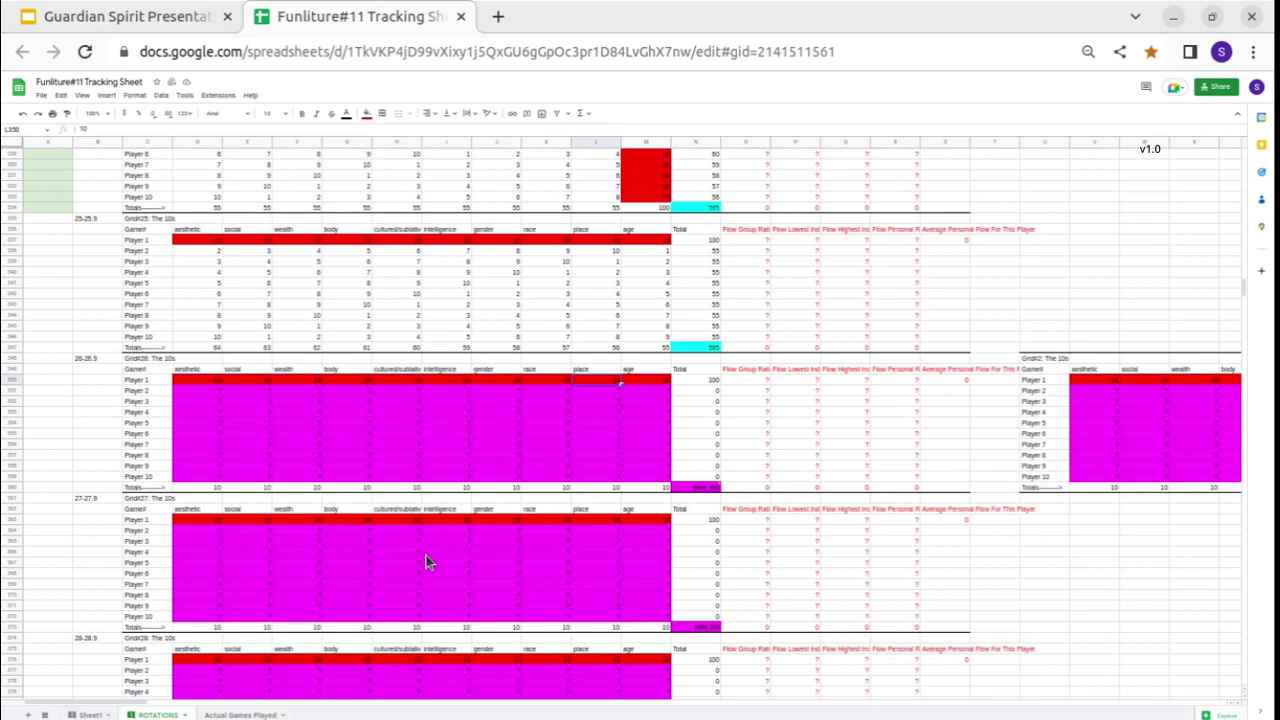
Compare Player 2's intelligence cell in Grid#28 with Player 6's social score in Grid#25, and view the grids down to Grid#29.
scroll(556, 537, "down", 1)
scroll(556, 537, "down", 3)
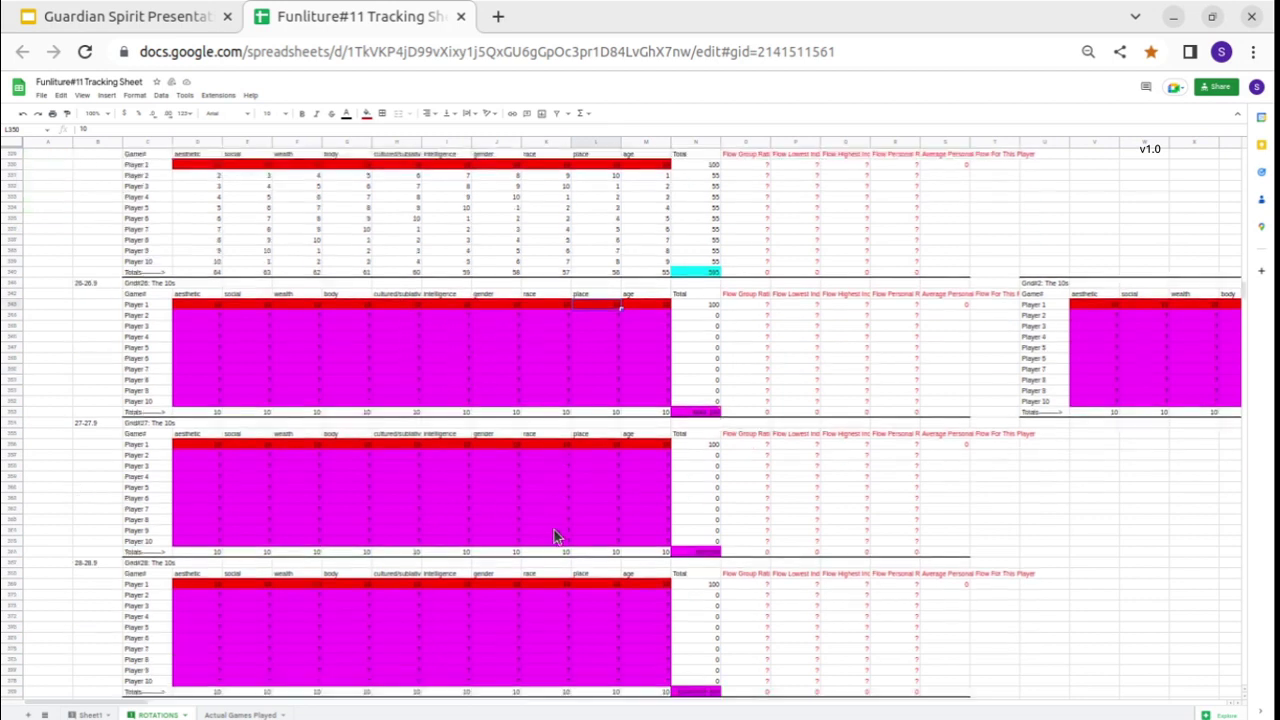
left_click(474, 568)
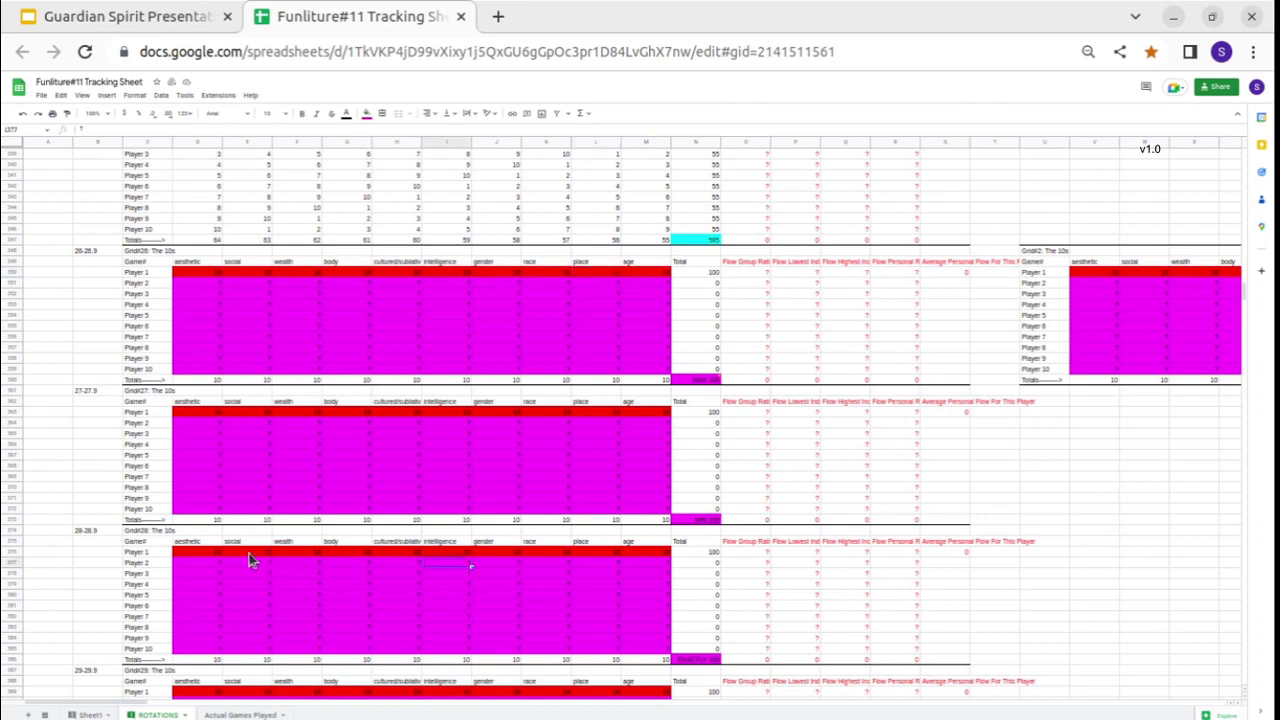
left_click(270, 191)
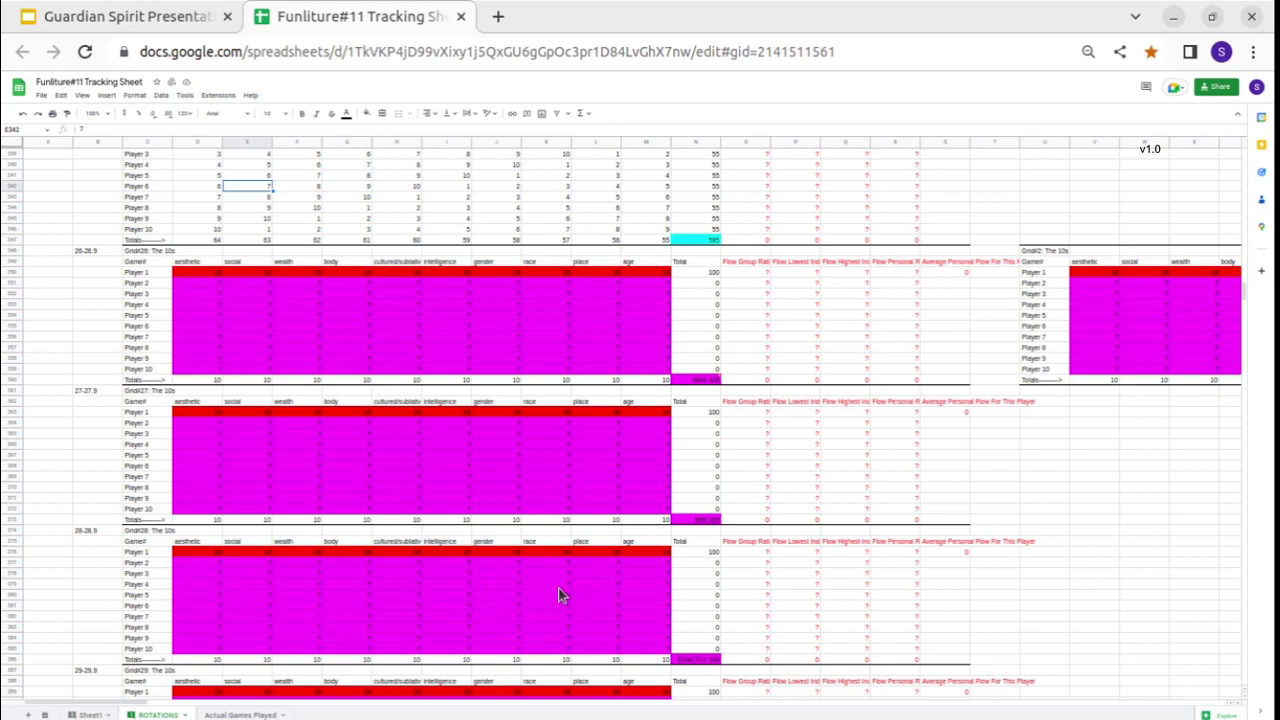
scroll(570, 591, "down", 2)
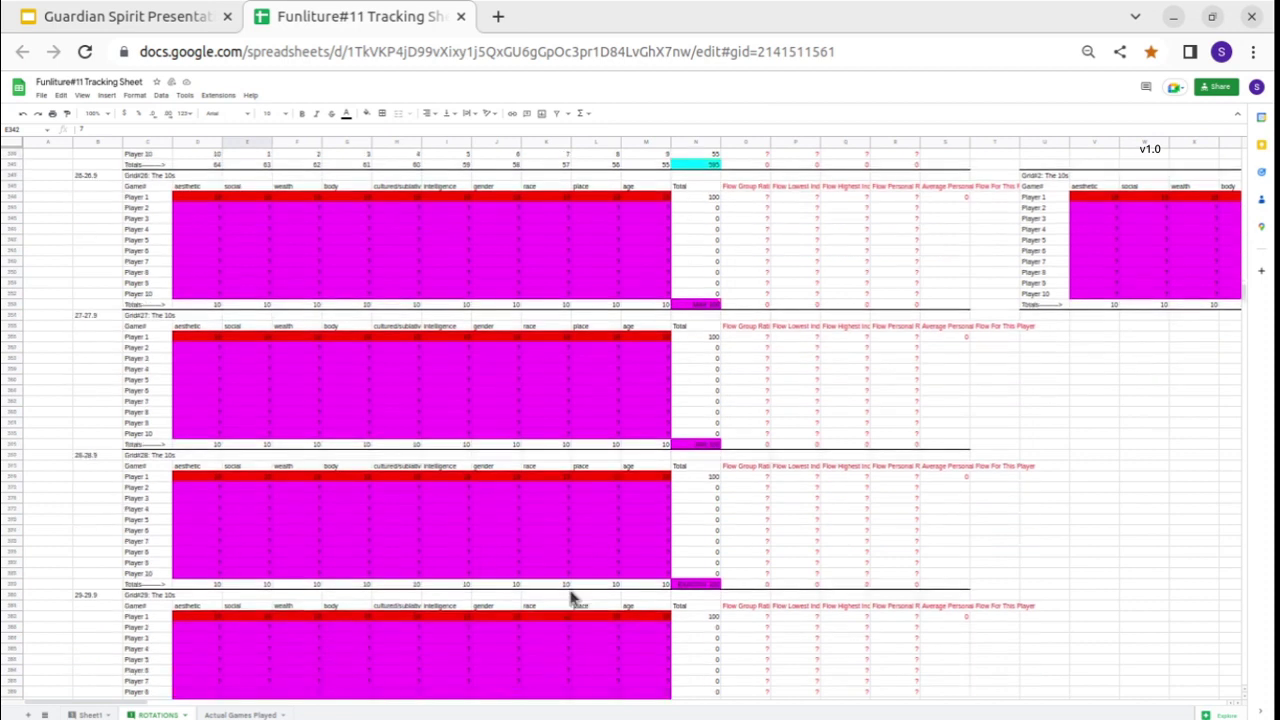
Point out Grid#28's block from Player 1's aesthetic to Player 10's age, and view the grids around it down past Grid#29.
left_click_drag(219, 477, 658, 578)
left_click(658, 578)
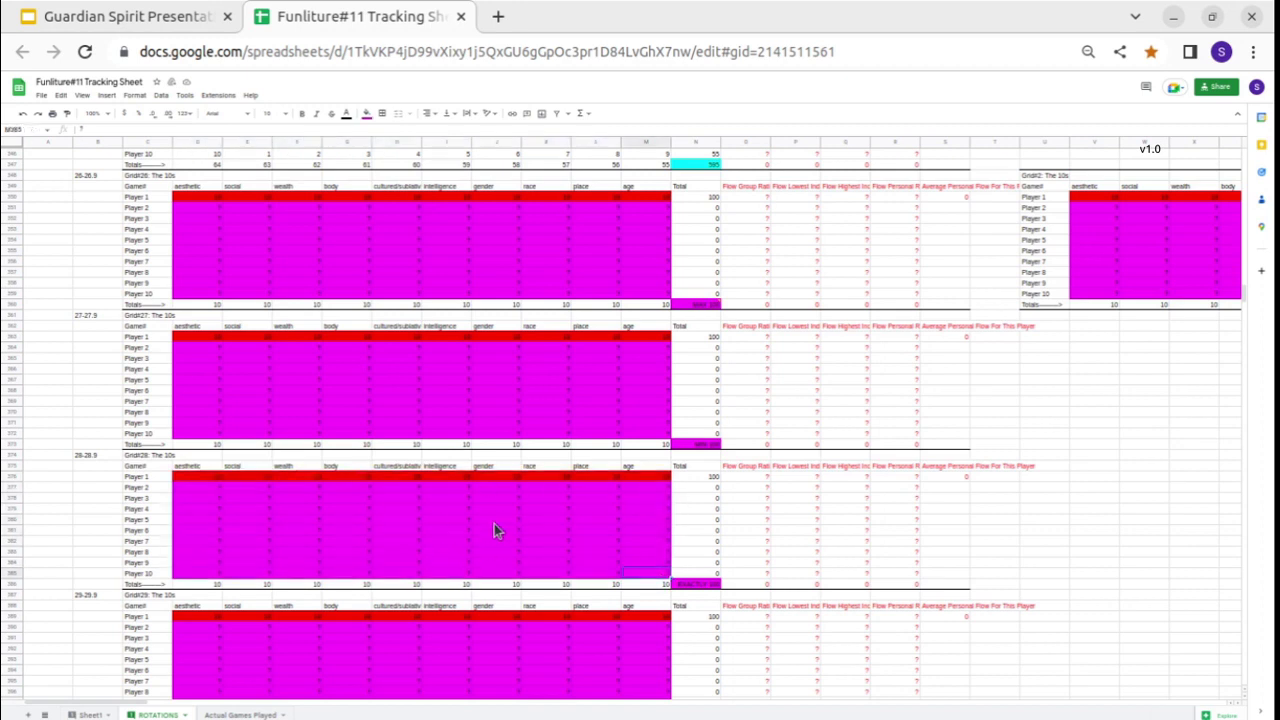
scroll(565, 490, "down", 5)
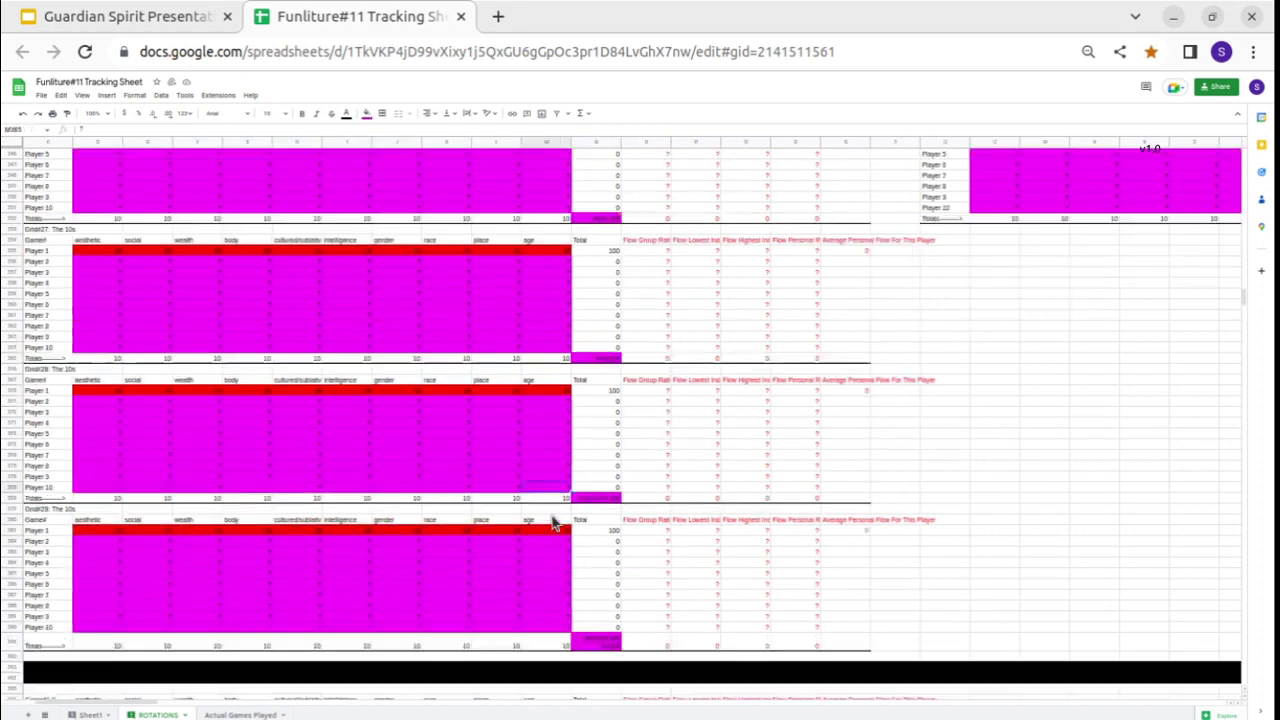
scroll(507, 454, "down", 1)
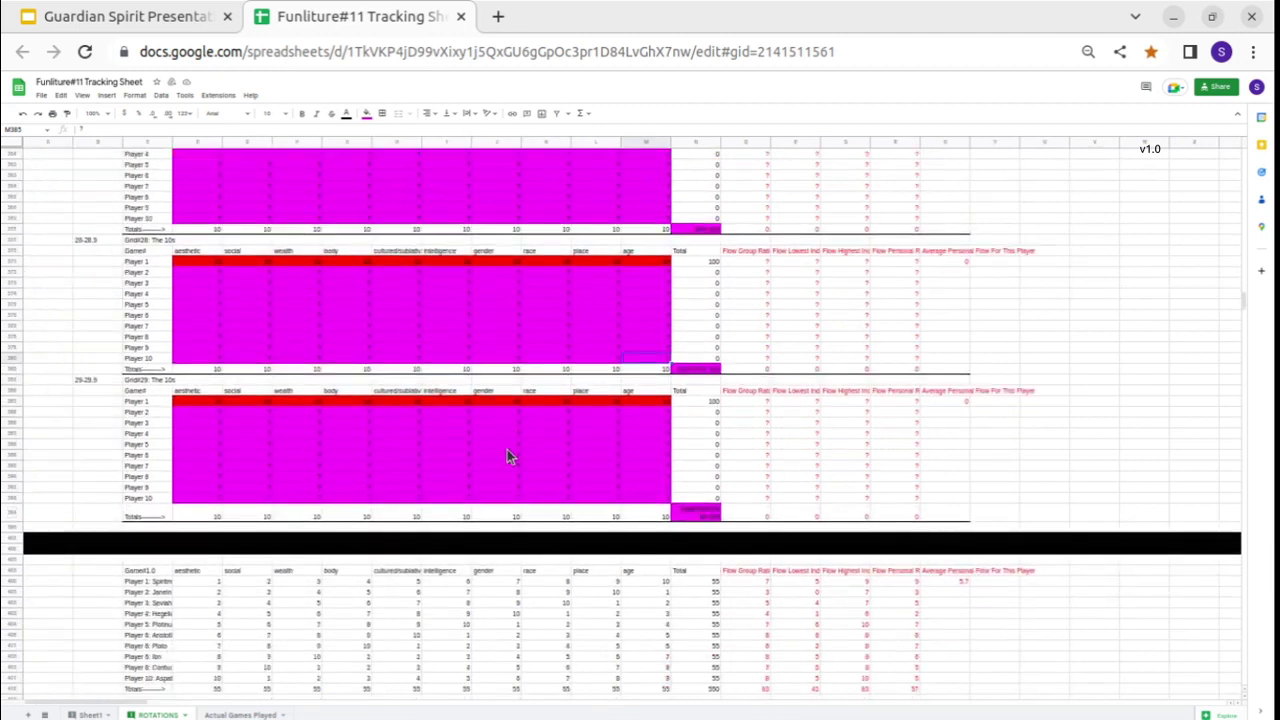
scroll(507, 454, "up", 2)
scroll(480, 420, "up", 5)
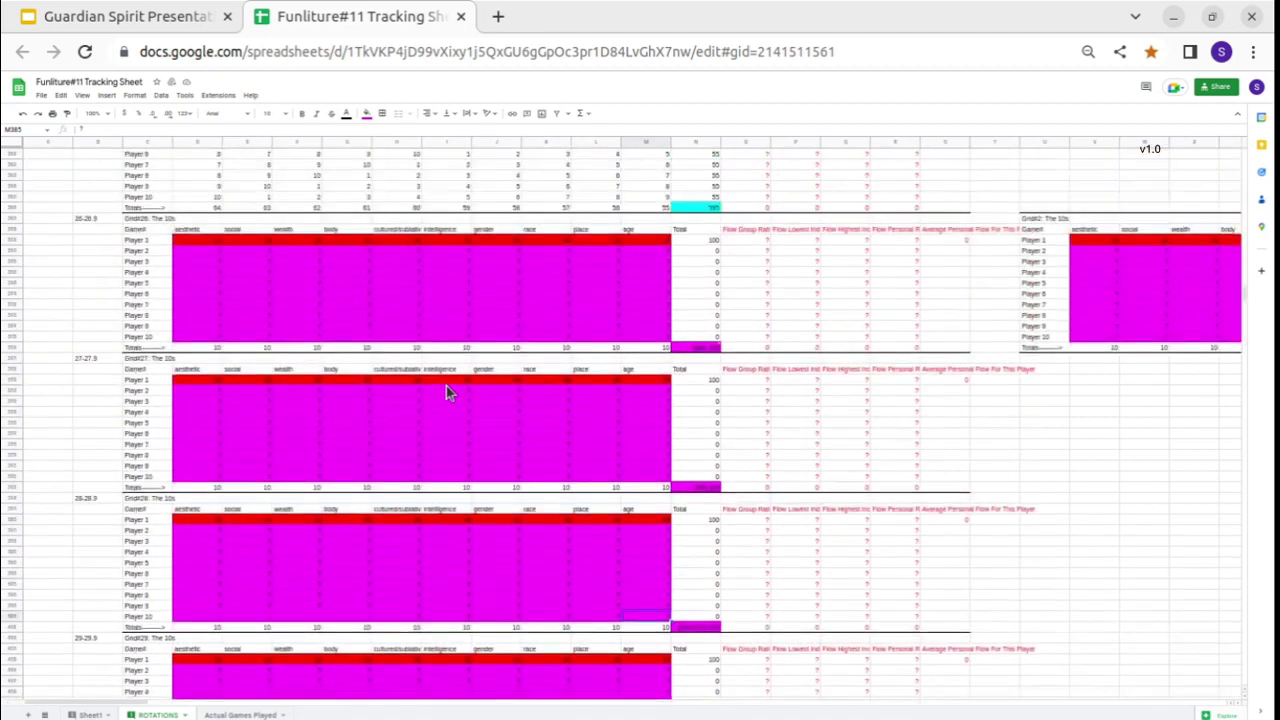
scroll(489, 300, "down", 2)
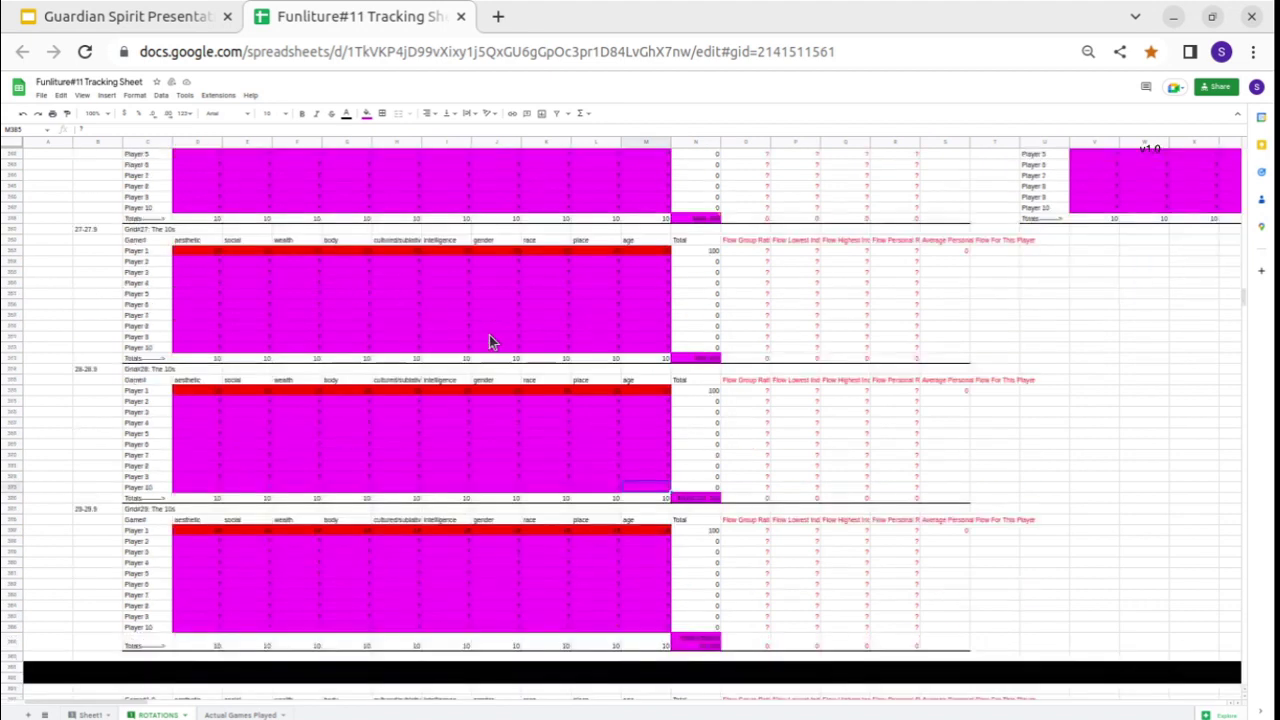
Review the player spirit grids in reverse order from Grid#29 back to Grid#5.
scroll(425, 432, "up", 20)
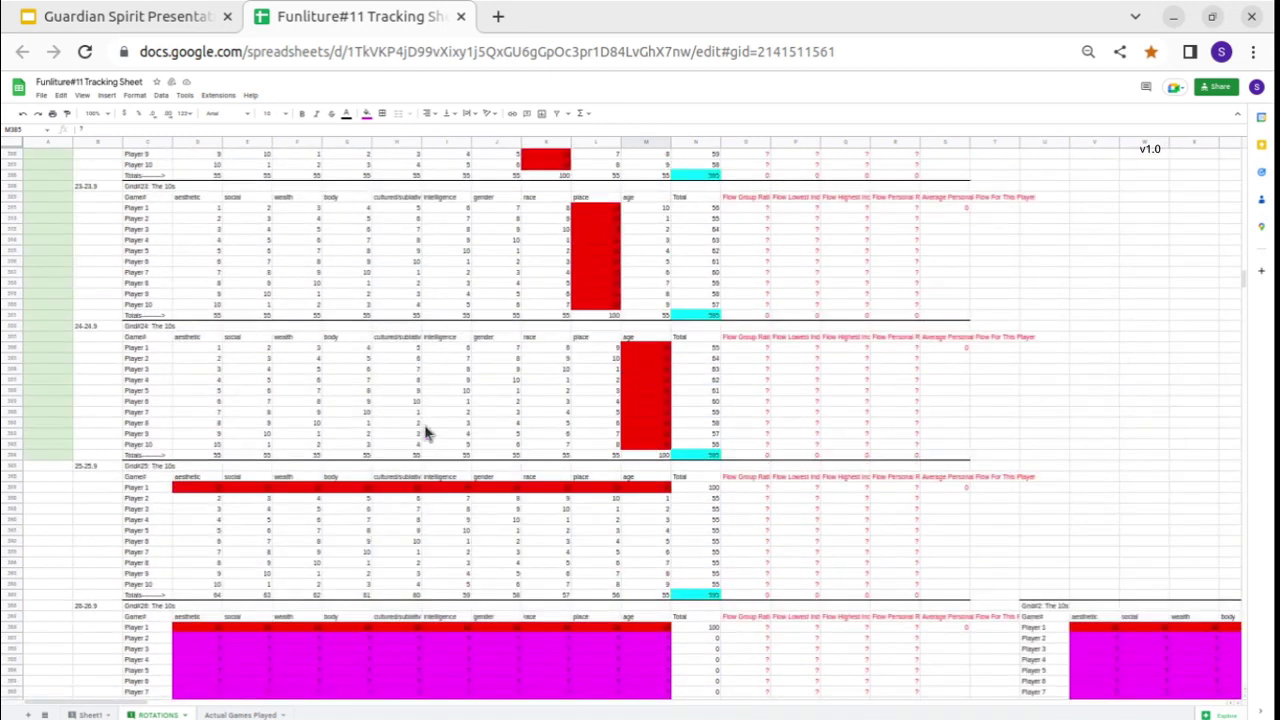
scroll(425, 432, "up", 12)
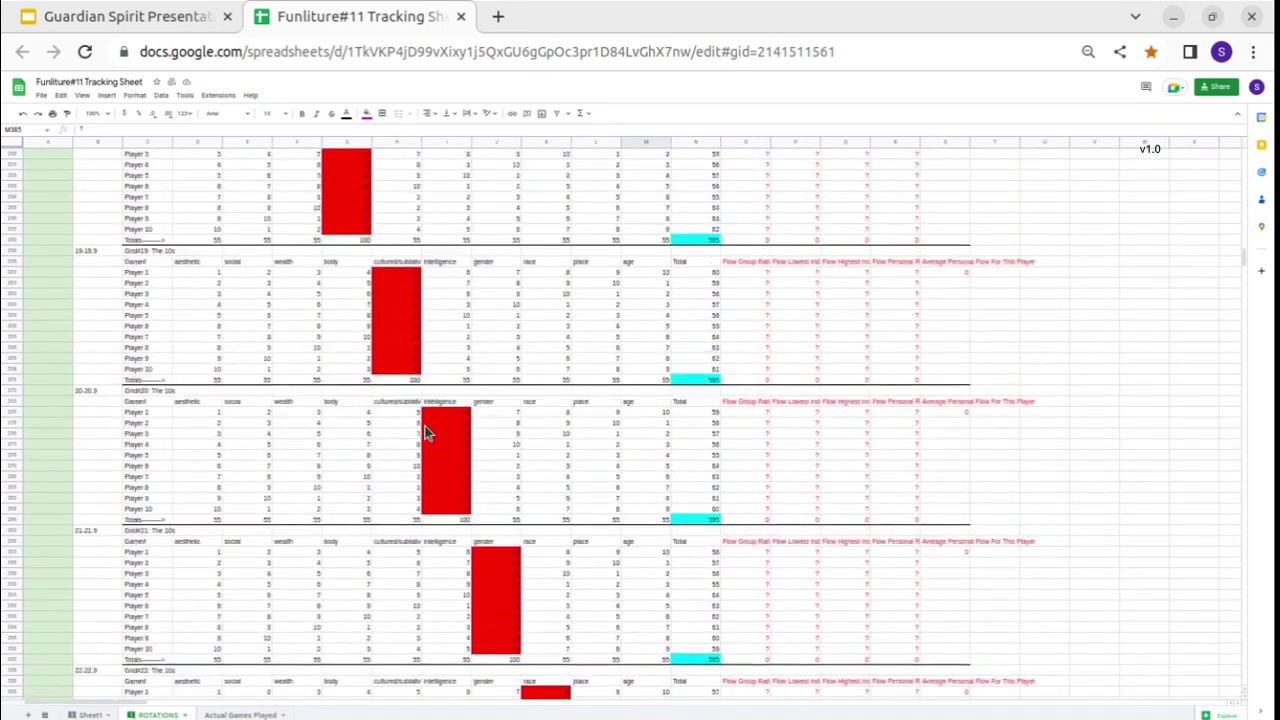
scroll(486, 366, "up", 10)
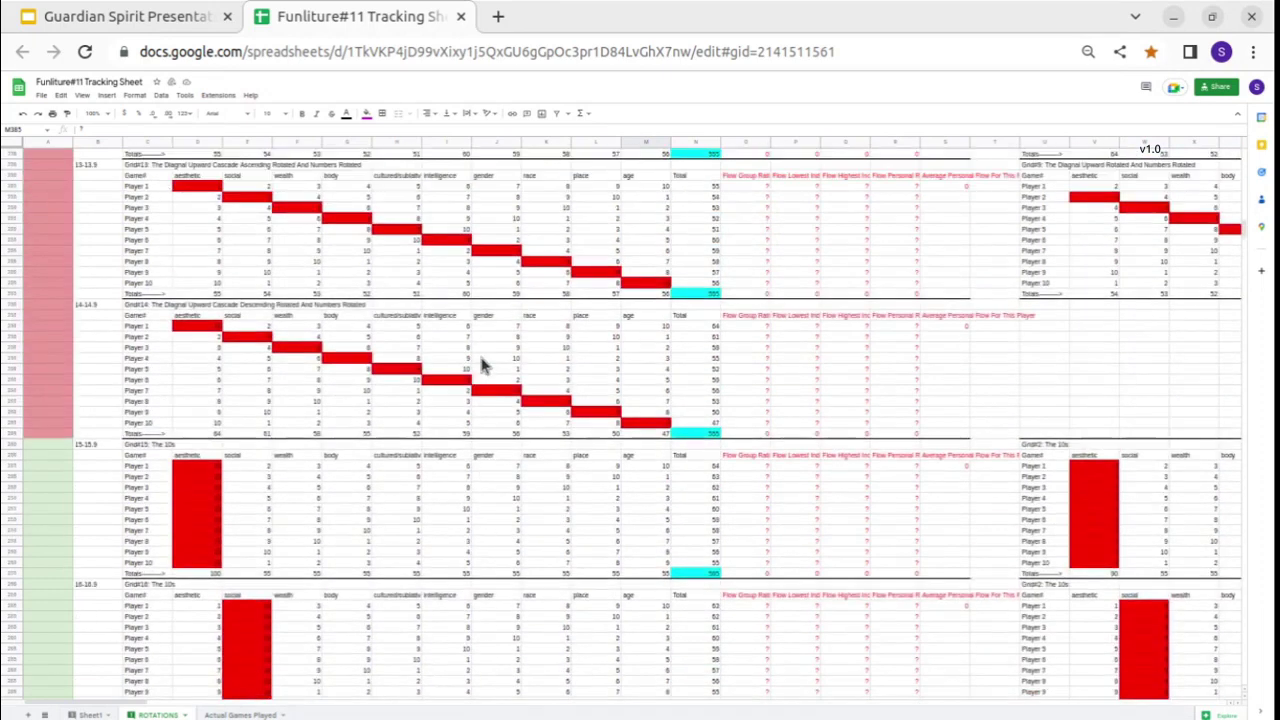
scroll(493, 295, "up", 12)
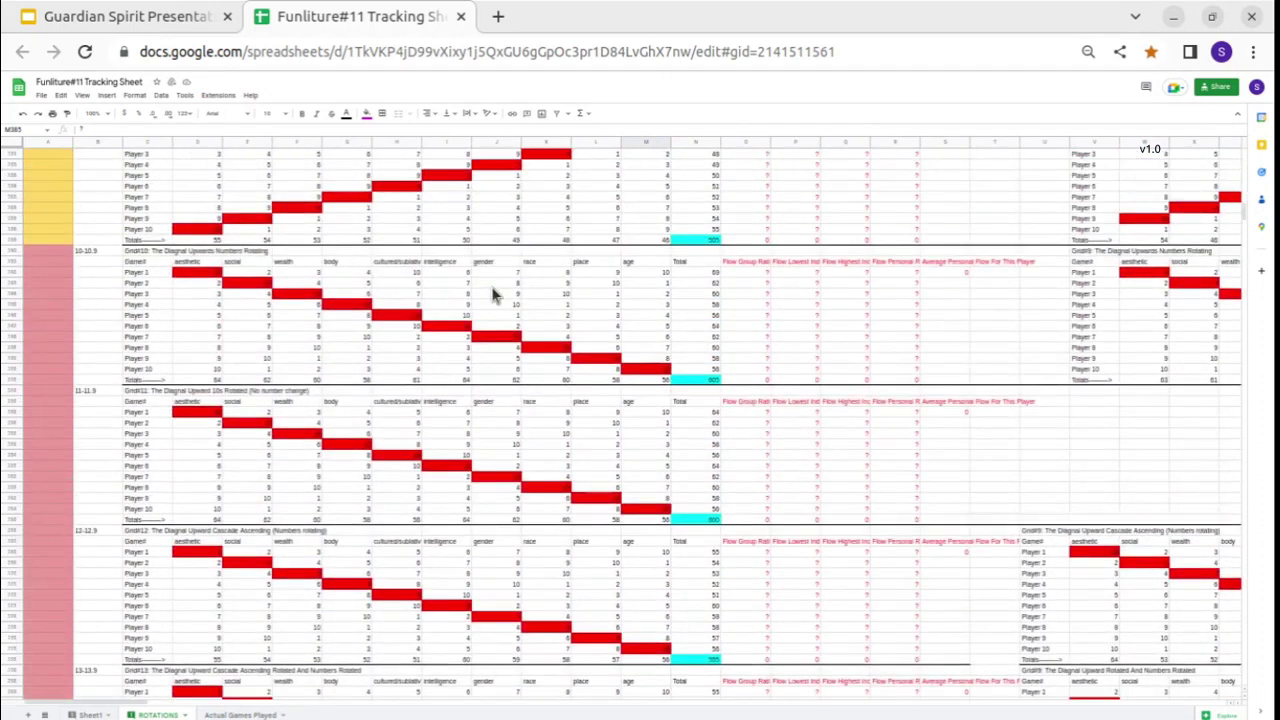
scroll(493, 295, "up", 3)
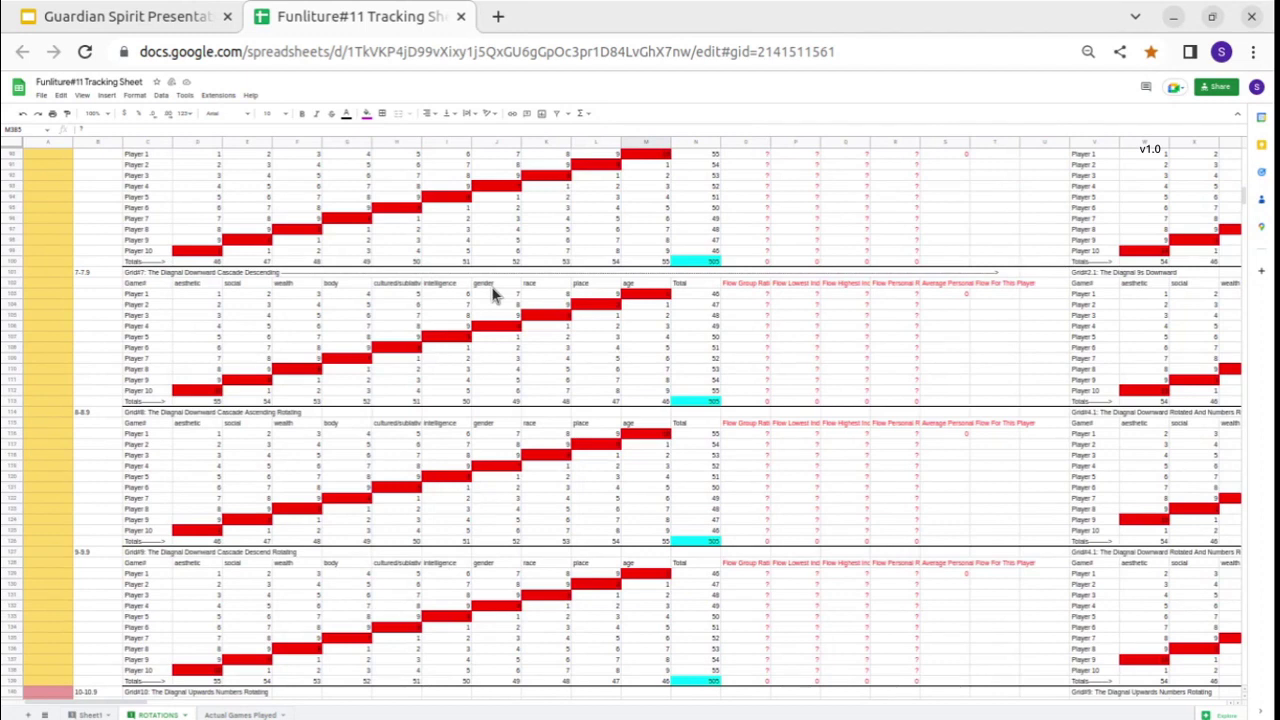
scroll(517, 280, "up", 4)
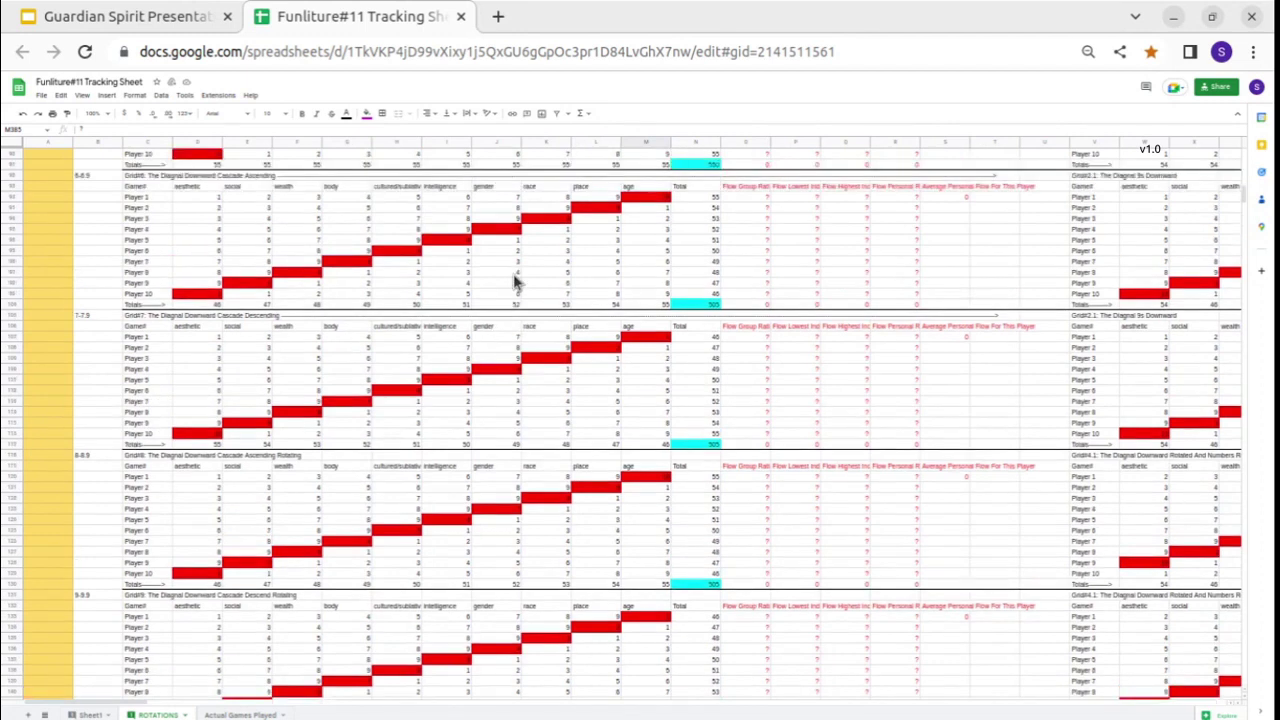
scroll(517, 281, "up", 1)
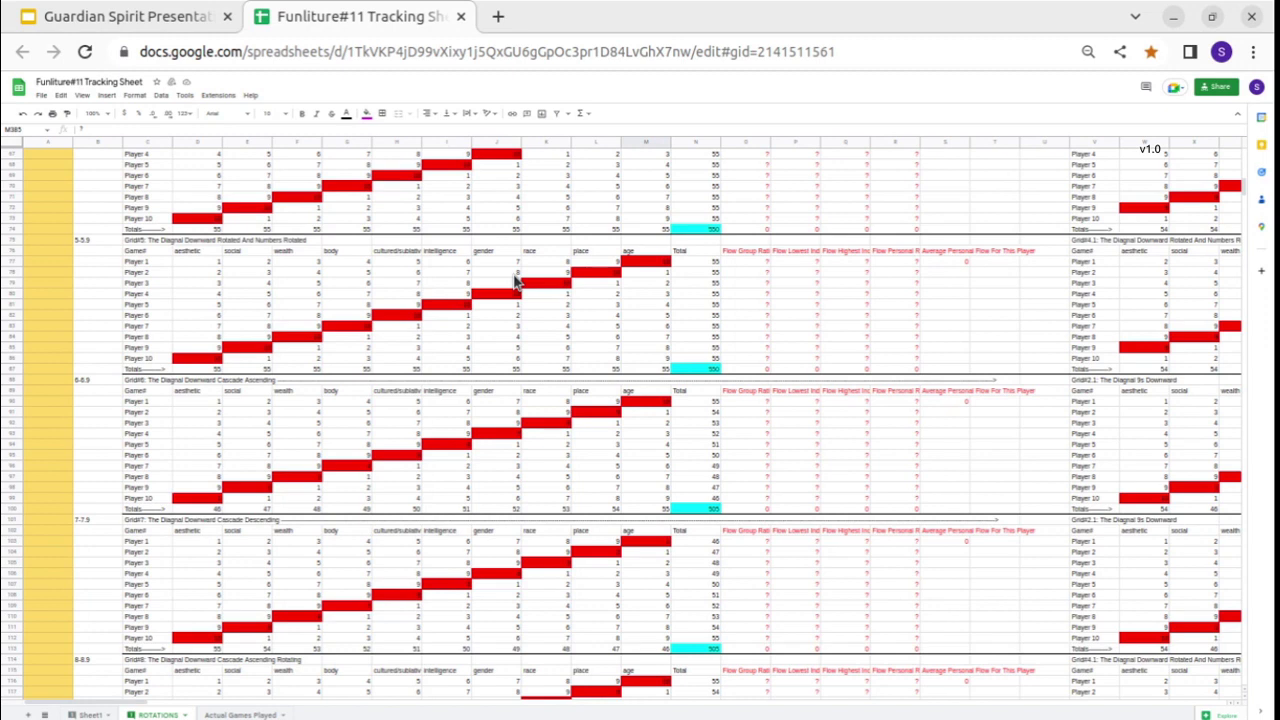
Point out Grid#5's scores, covering the block from the aesthetic heading to Player 9's race and Player 8's place score.
left_click_drag(205, 251, 455, 283)
left_click_drag(590, 340, 606, 352)
left_click(604, 350)
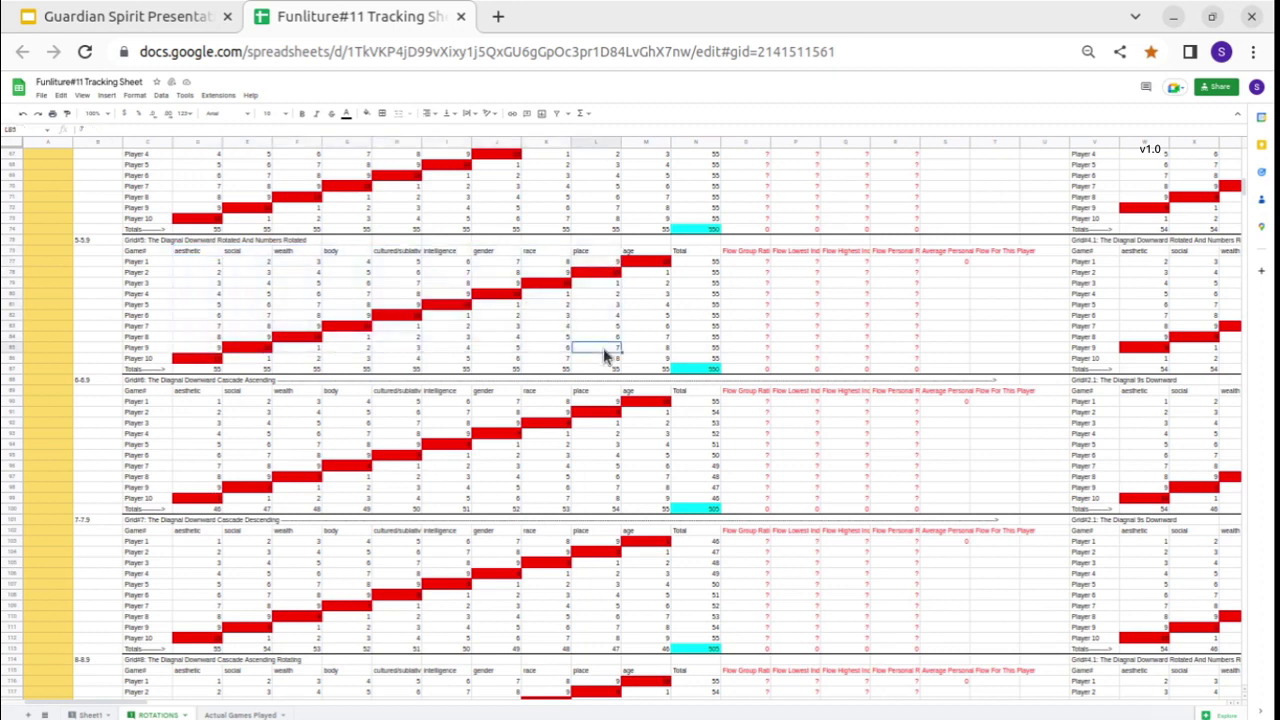
left_click_drag(333, 295, 460, 318)
left_click(545, 347)
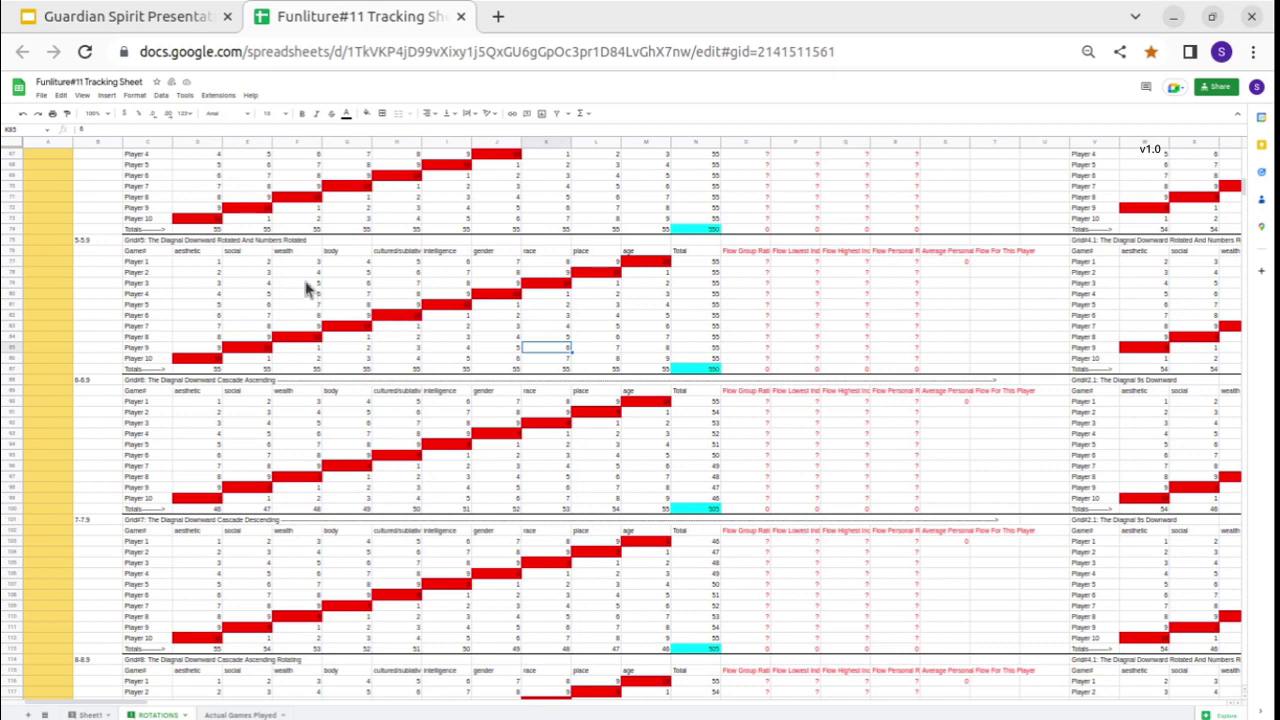
left_click_drag(210, 245, 537, 328)
left_click(536, 320)
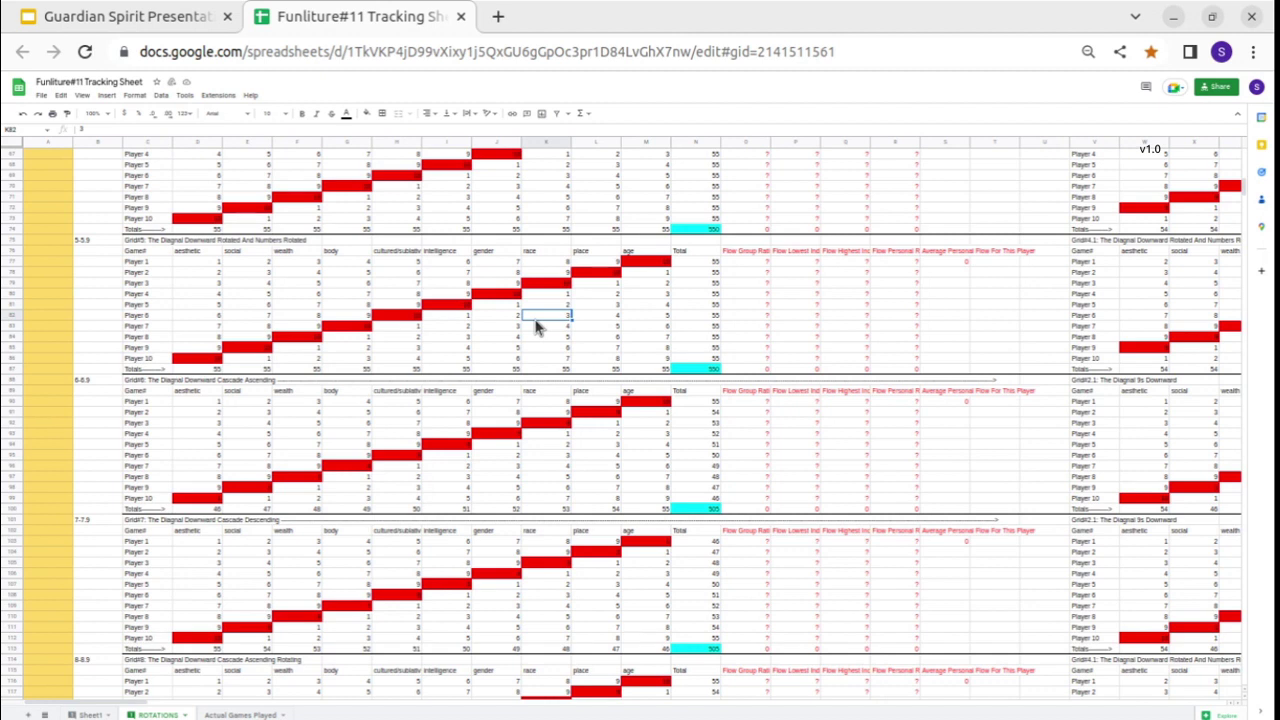
left_click_drag(186, 252, 573, 349)
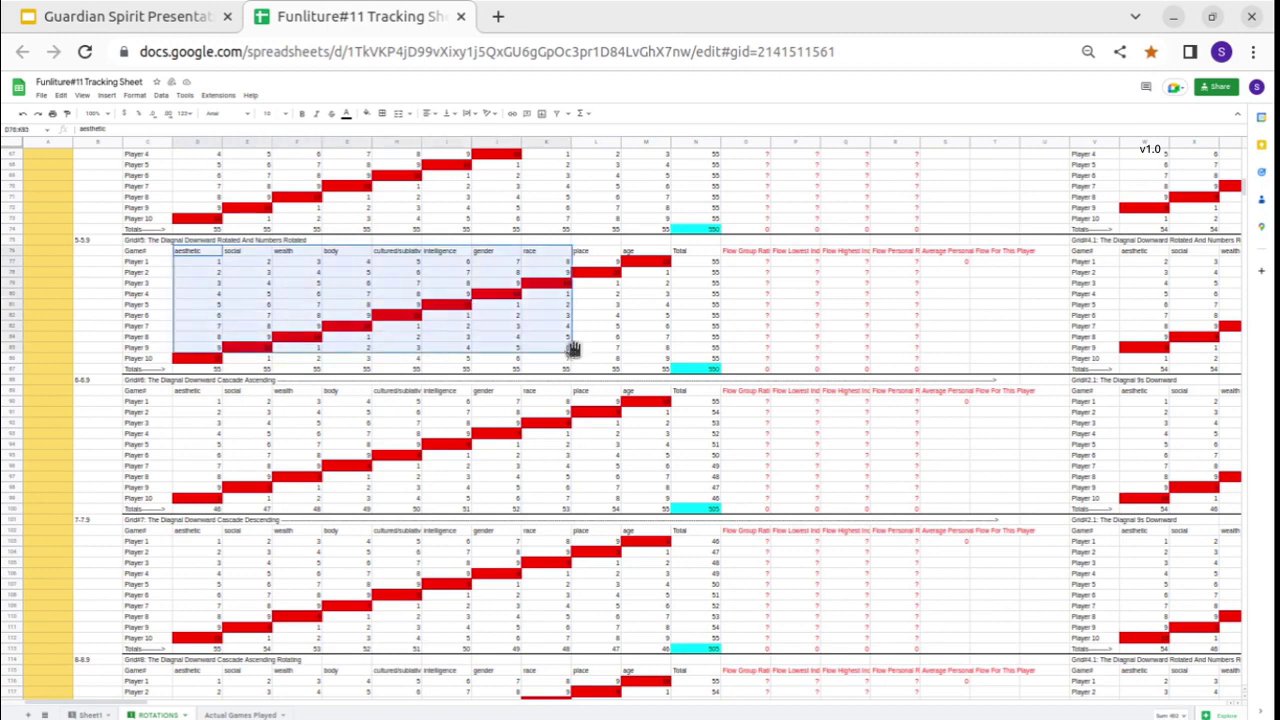
left_click(589, 340)
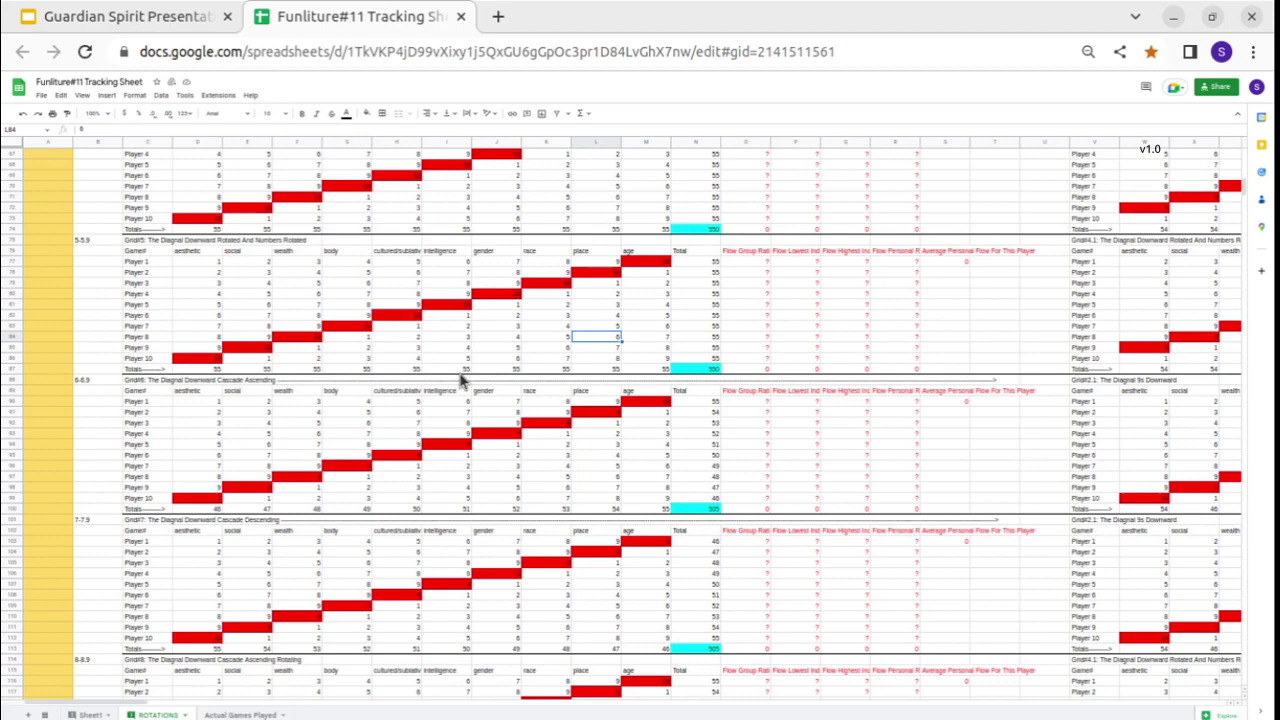
Revisit the first player spirit grids and point out Player 5's wealth score in Grid#2.
scroll(490, 403, "down", 3)
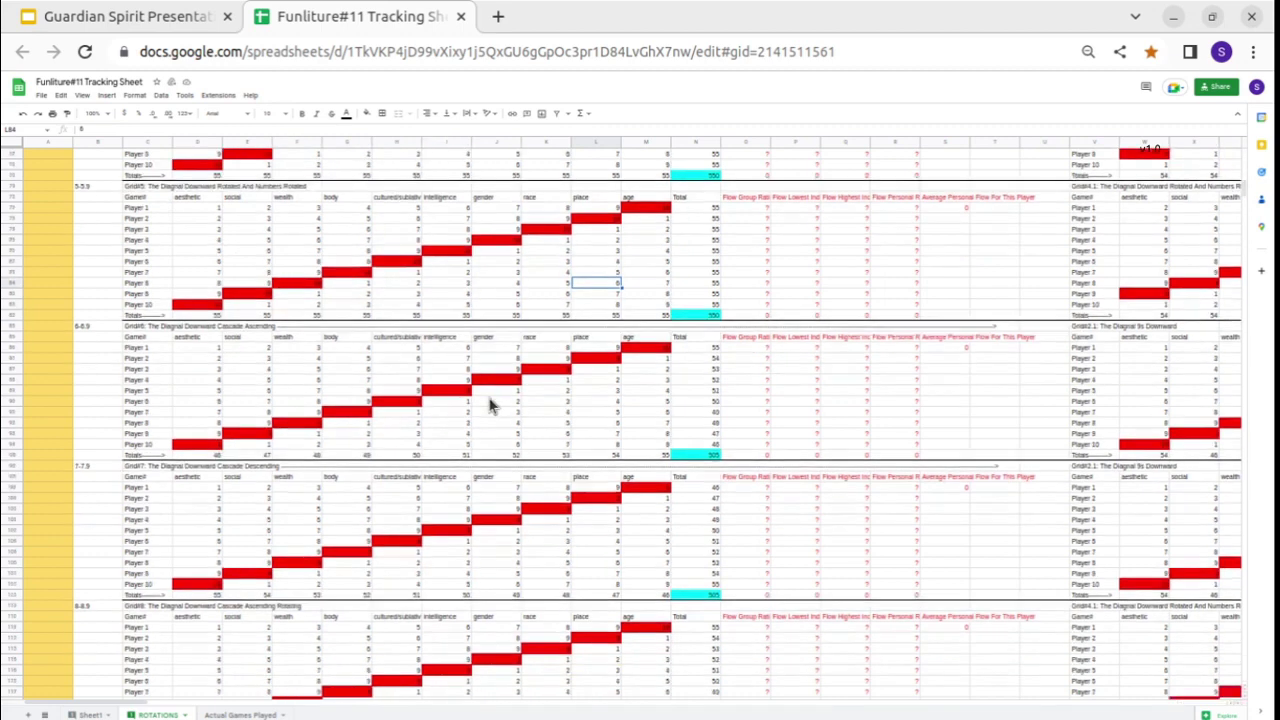
scroll(490, 403, "up", 3)
scroll(490, 403, "up", 10)
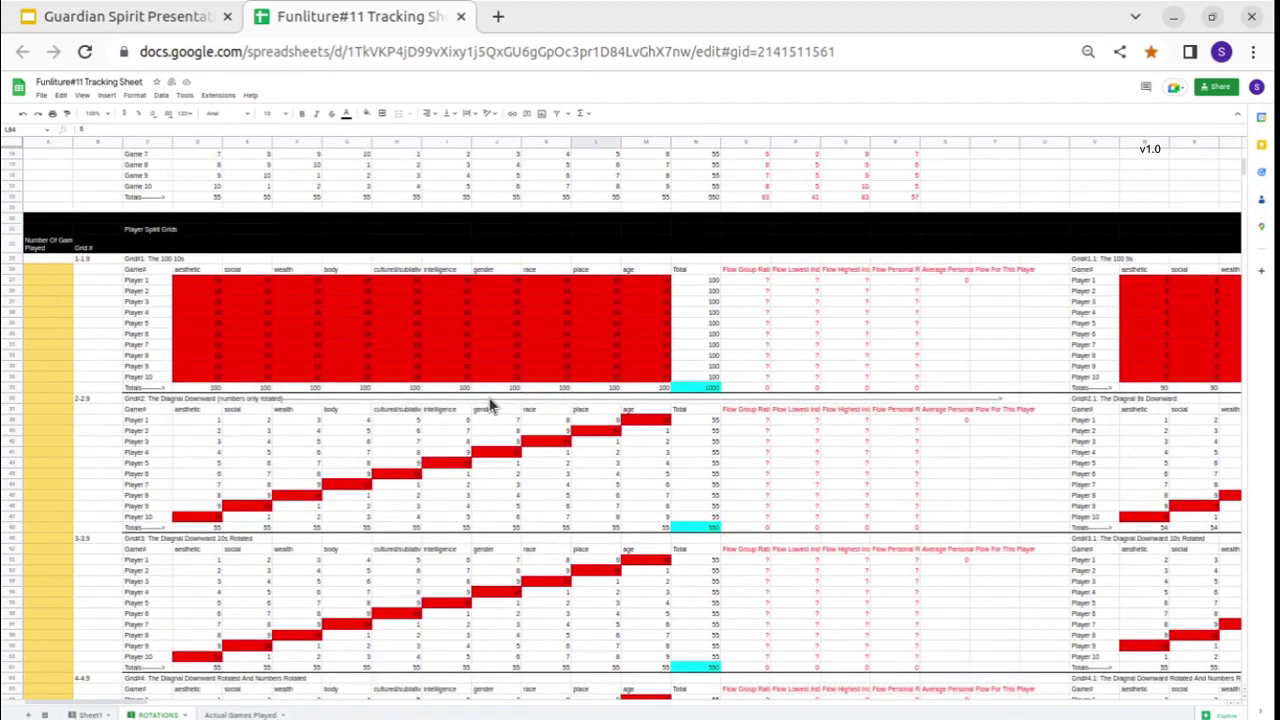
scroll(490, 403, "down", 5)
scroll(490, 403, "up", 3)
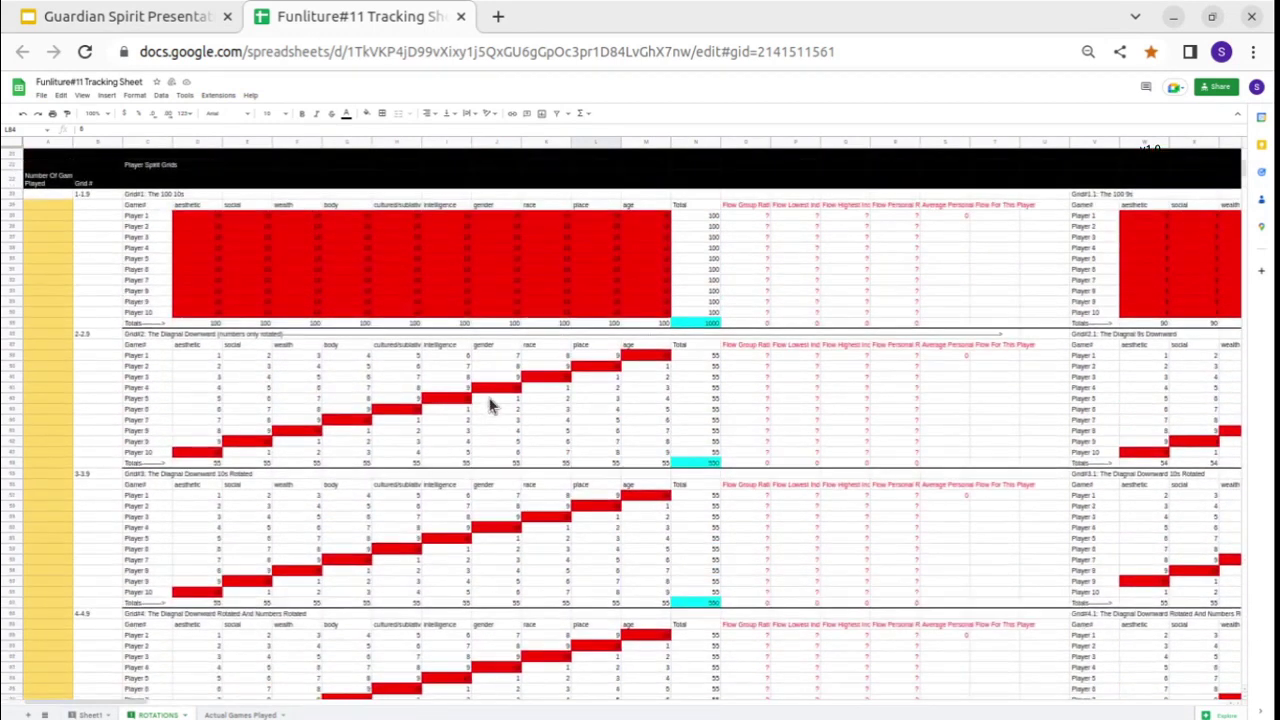
left_click(295, 400)
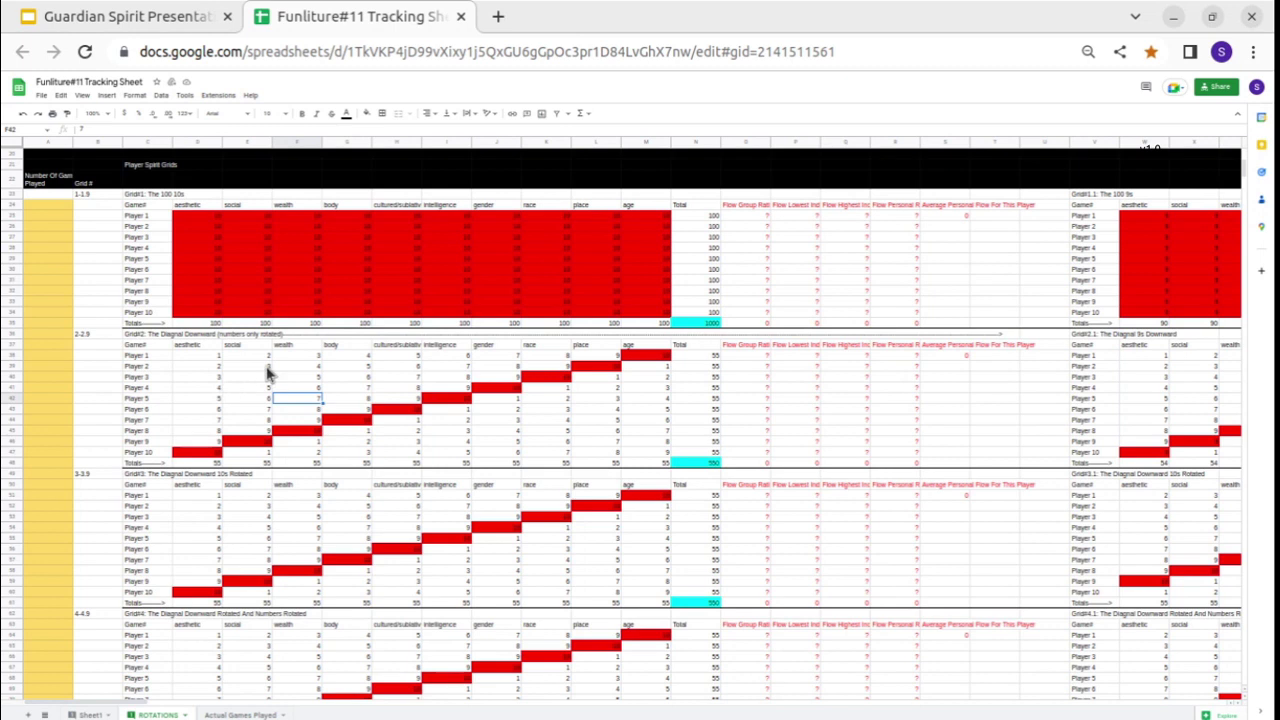
Point out Game 2 in the Game Spirit Grids and the flow ratings from the group to the personal column, down to Game 9.
scroll(269, 372, "up", 5)
left_click(146, 199)
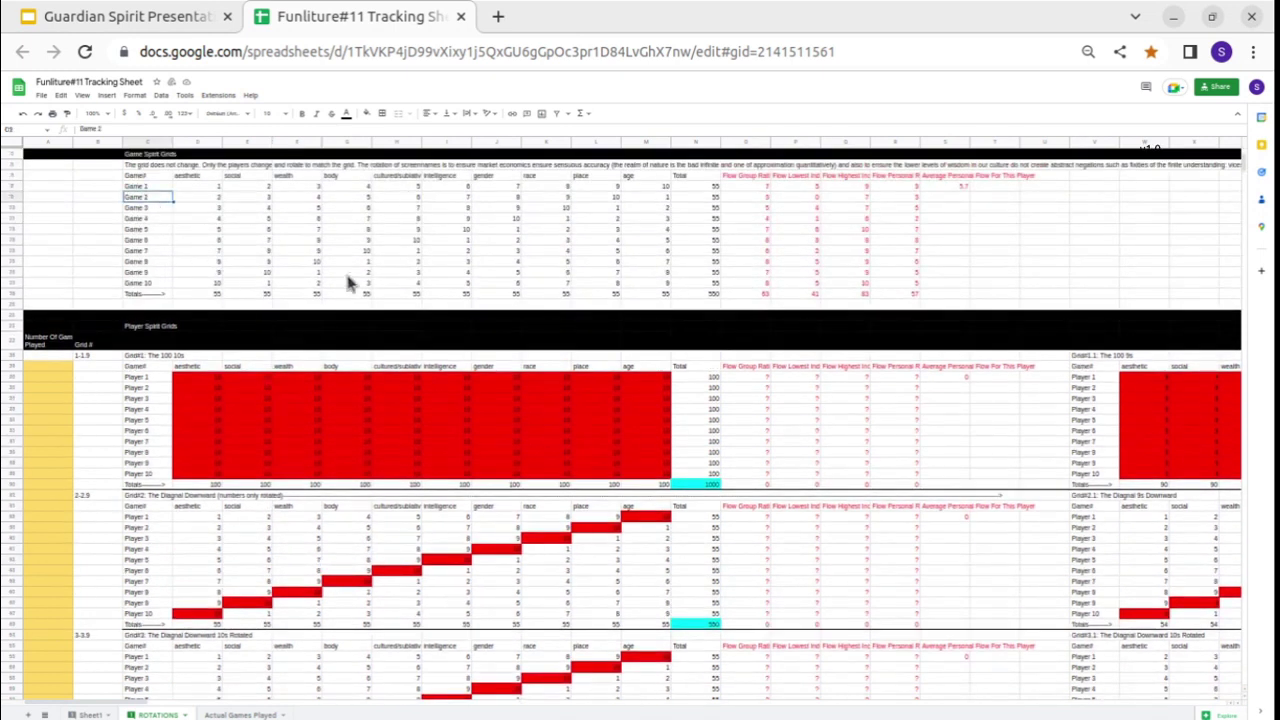
left_click_drag(762, 193, 878, 263)
left_click(882, 272)
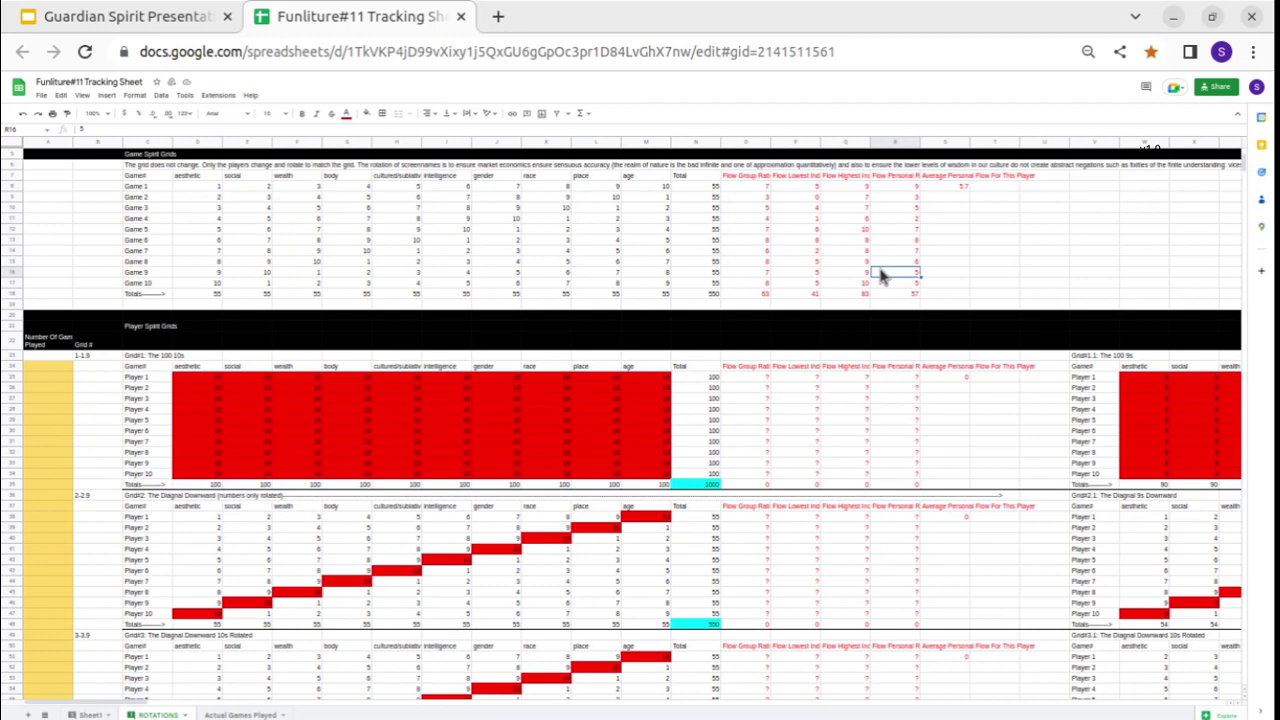
Point out the blocks spanning Grid#2 to Grid#5 and Grid#3 to Grid#4, and Grid#3's scores from aesthetic to Player 7's gender.
scroll(857, 505, "down", 10)
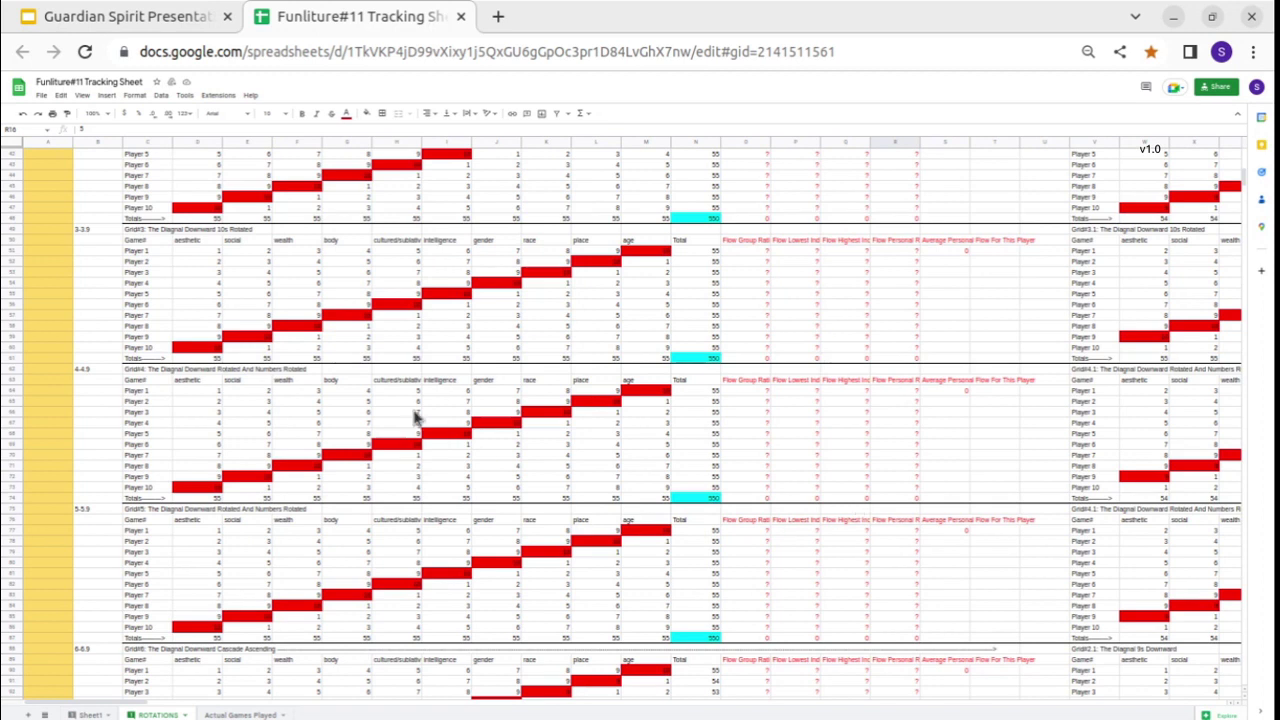
left_click_drag(280, 165, 740, 622)
left_click(740, 622)
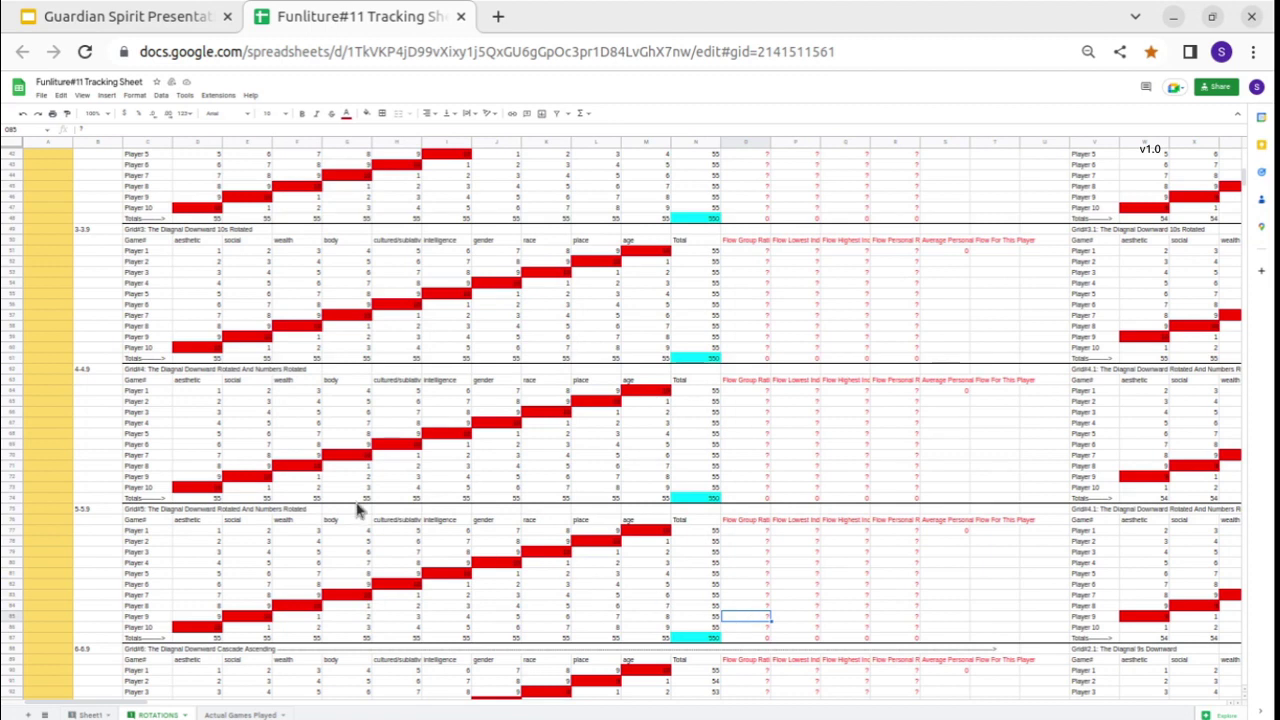
left_click_drag(188, 242, 610, 474)
left_click(605, 466)
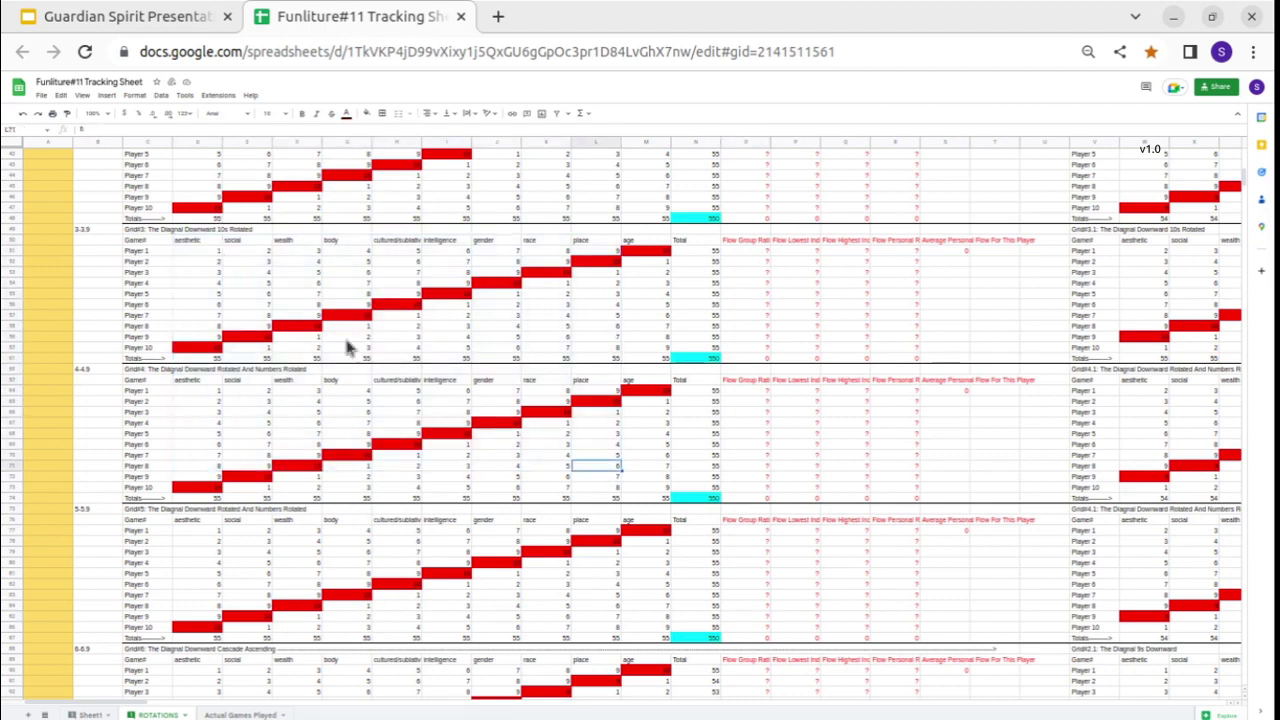
left_click_drag(200, 244, 513, 316)
left_click(510, 317)
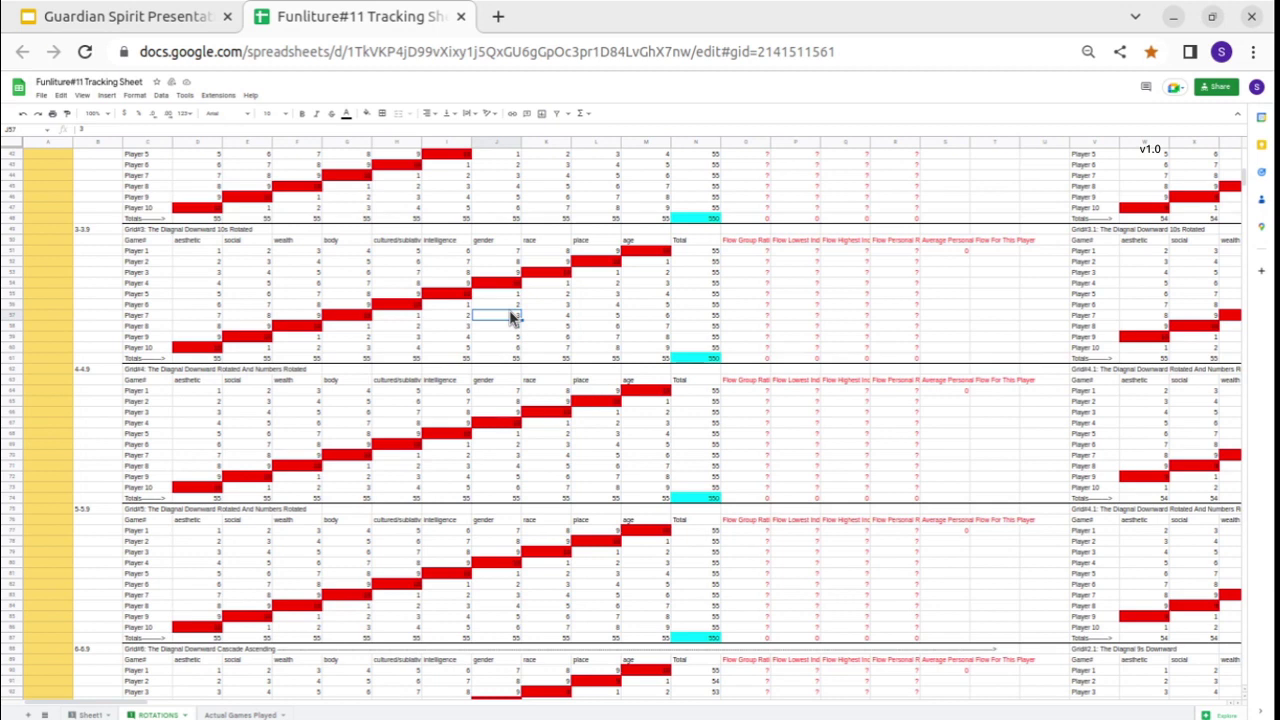
Point out Grid#3's aesthetic column, wealth and body headings, Player 6's place score, and the full block from aesthetic to Total.
left_click(185, 245)
left_click_drag(192, 268, 189, 343)
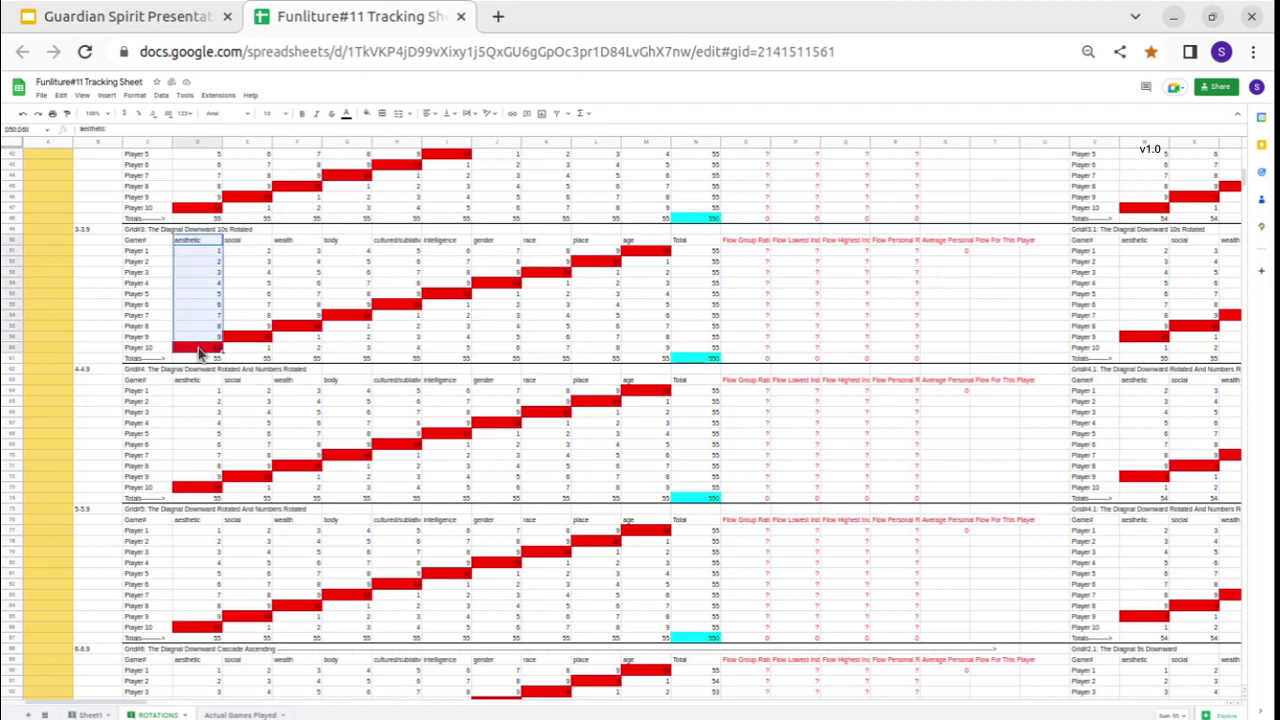
left_click(190, 345)
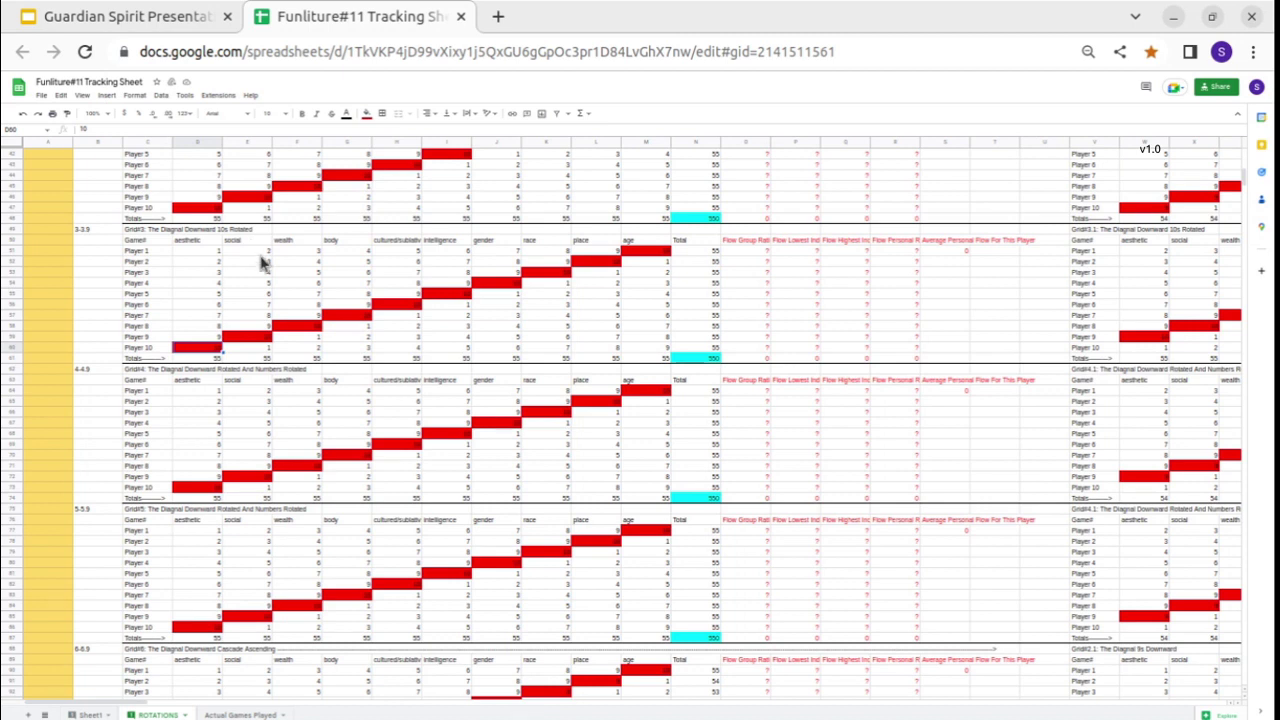
left_click(298, 245)
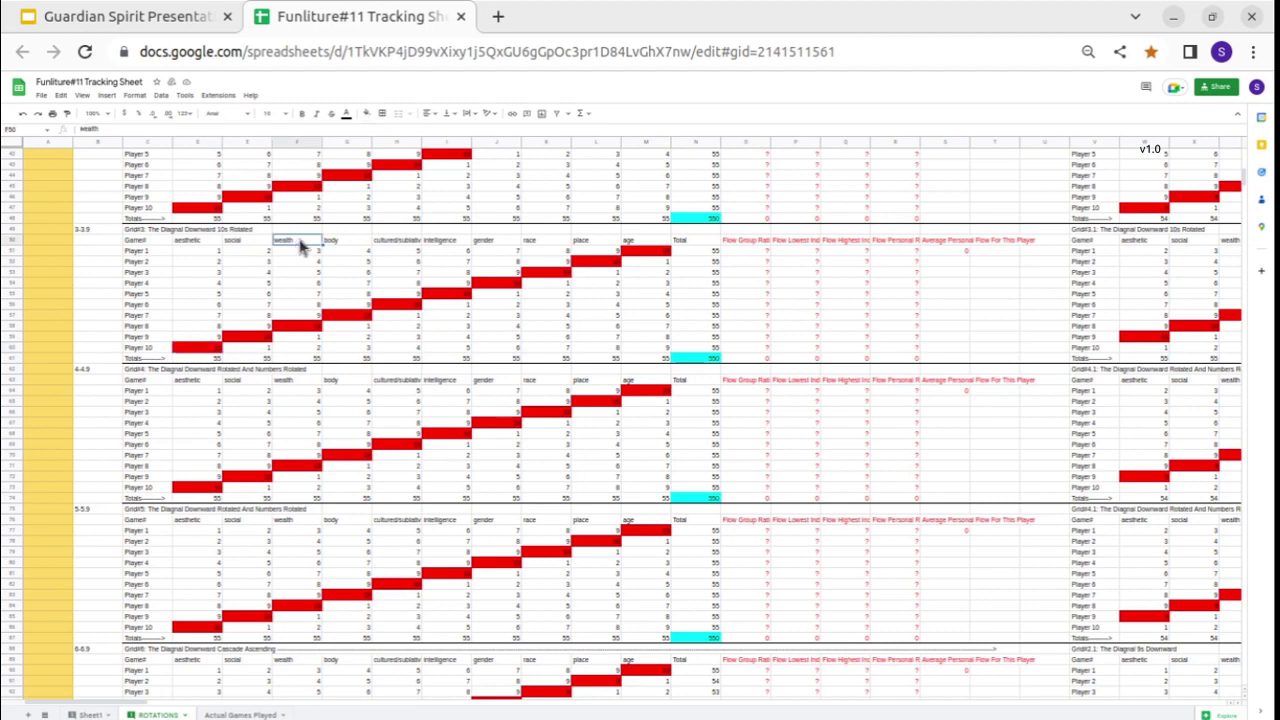
left_click(338, 248)
left_click(590, 308)
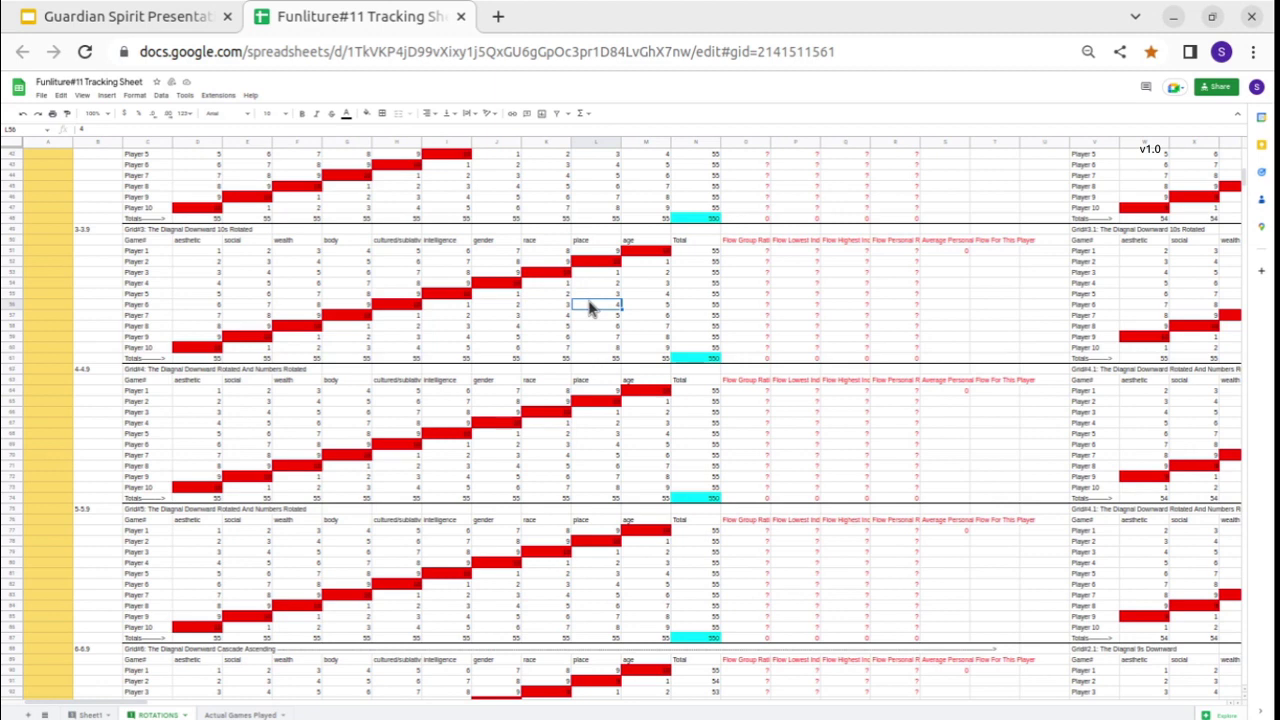
left_click_drag(700, 243, 198, 348)
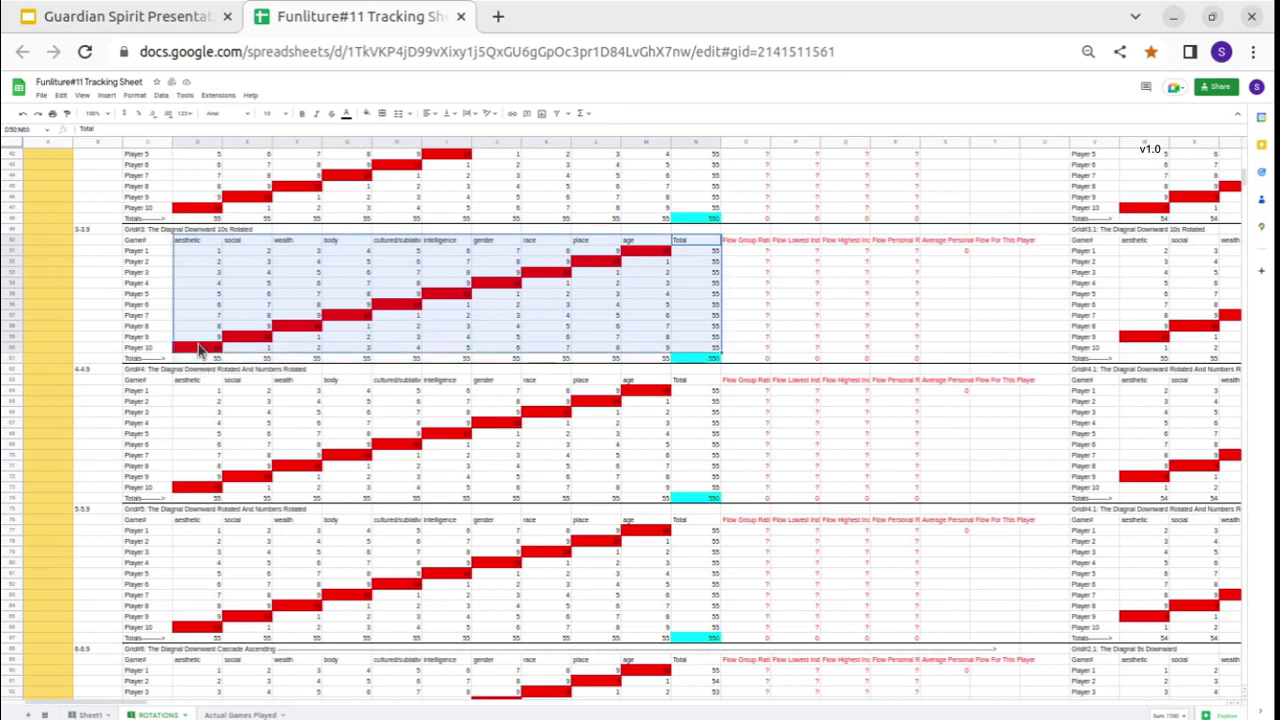
left_click(198, 348)
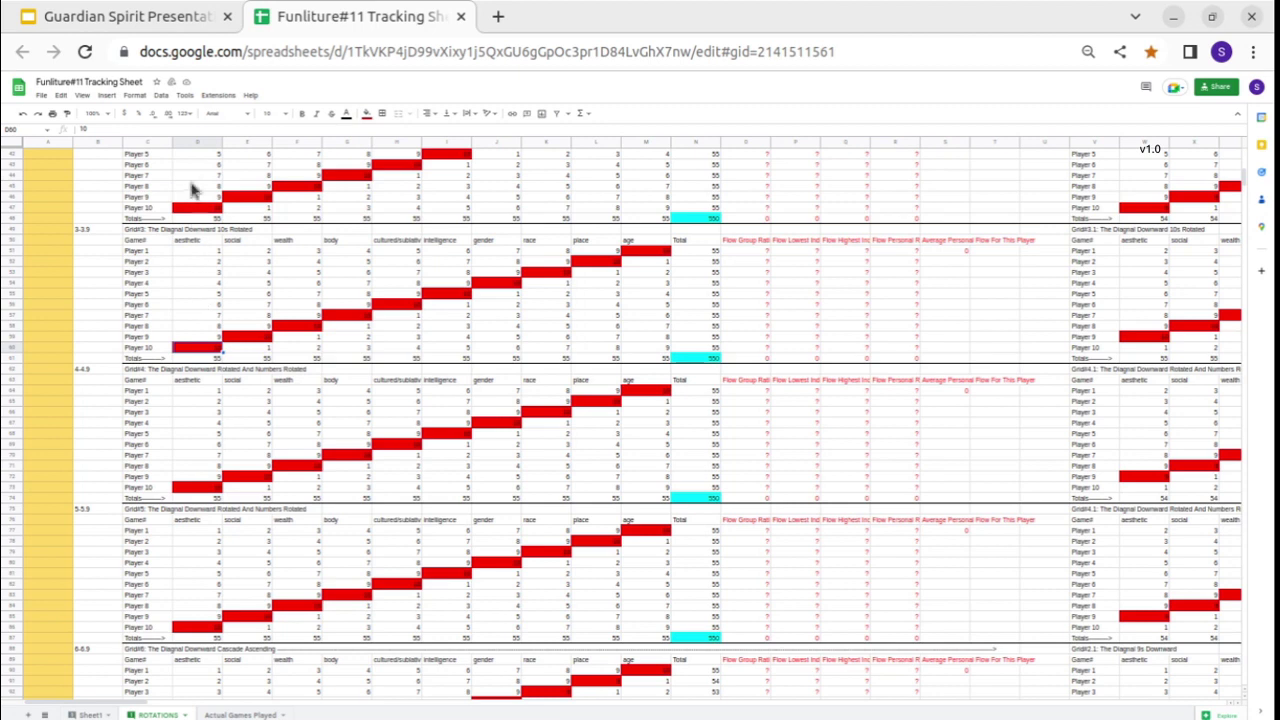
Switch to the Guardian Spirit presentation and point out the economic cycles passage in the 3rd Stage Of The Stream Of Spirit text.
left_click(165, 30)
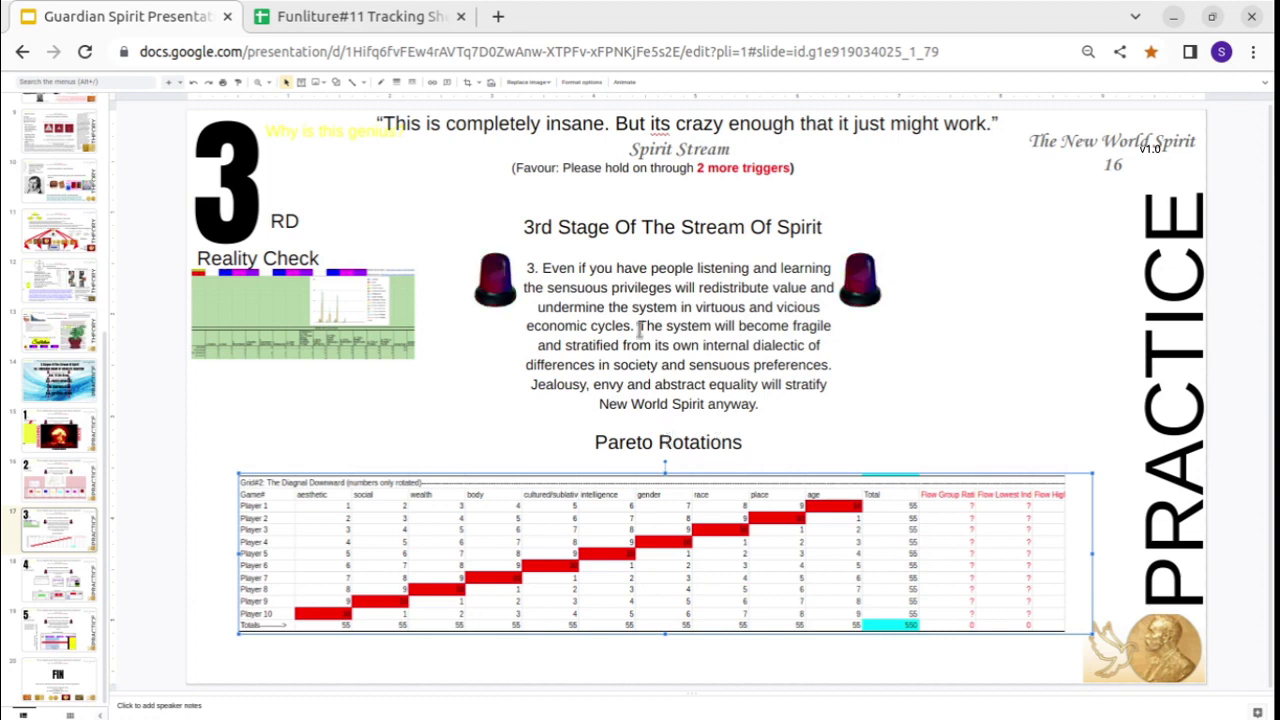
left_click(634, 288)
left_click_drag(697, 313, 634, 328)
left_click(633, 327)
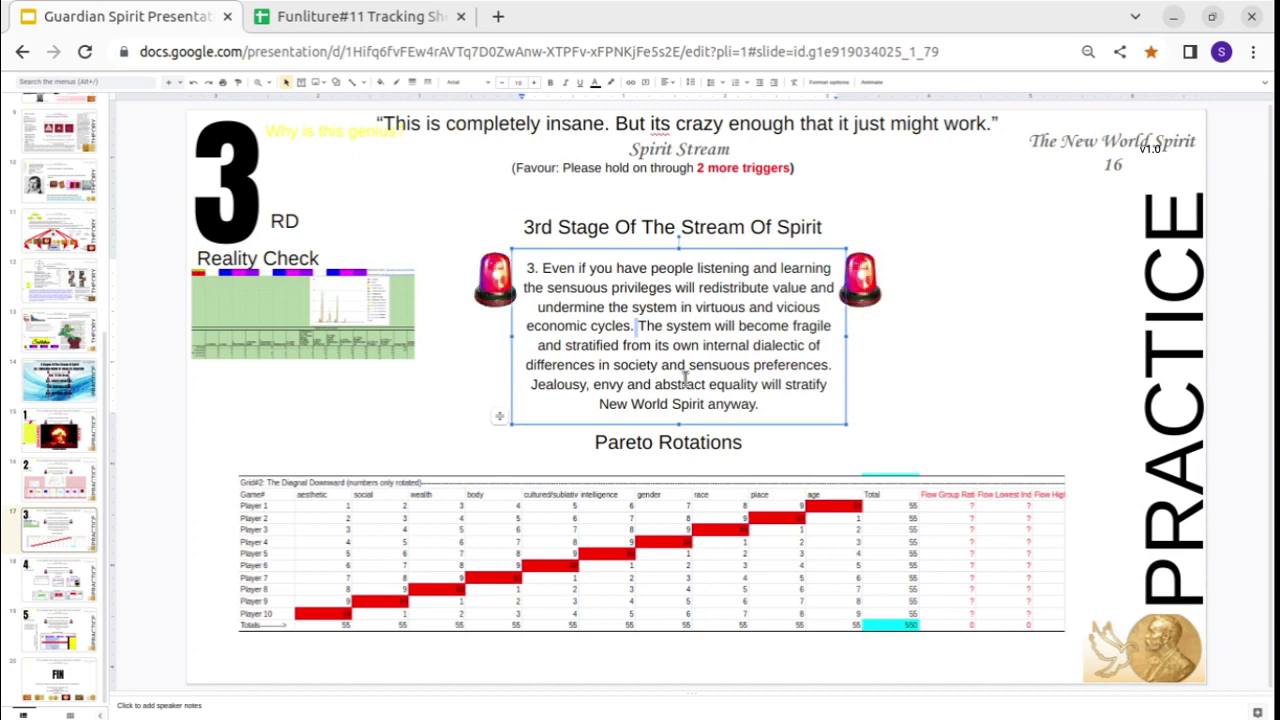
Point out the 3rd Stage Of The Stream Of Spirit text, from its opening to the fragile, stratified system passage and New World Spirit.
left_click_drag(575, 272, 734, 384)
left_click(735, 383)
left_click(760, 404)
left_click(647, 341, "shift")
left_click(648, 343)
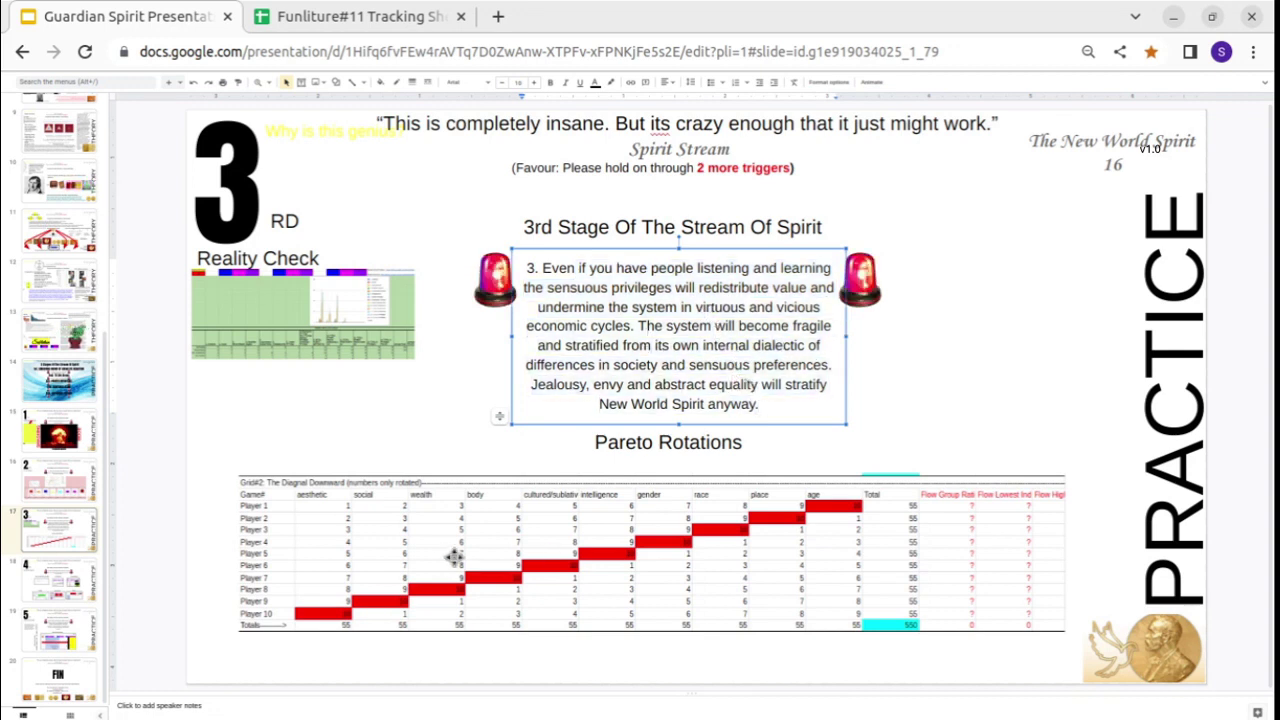
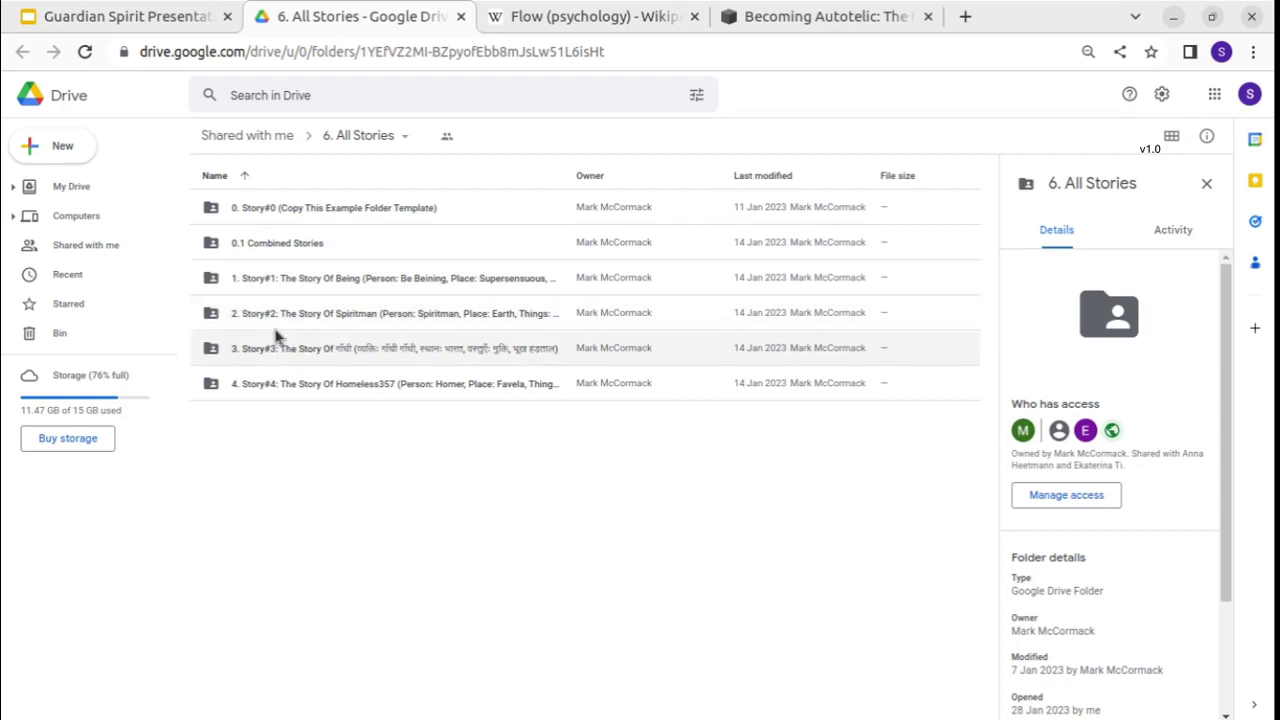
Show the Story#1 folder's name in the rename dialog and leave it without renaming.
right_click(336, 284)
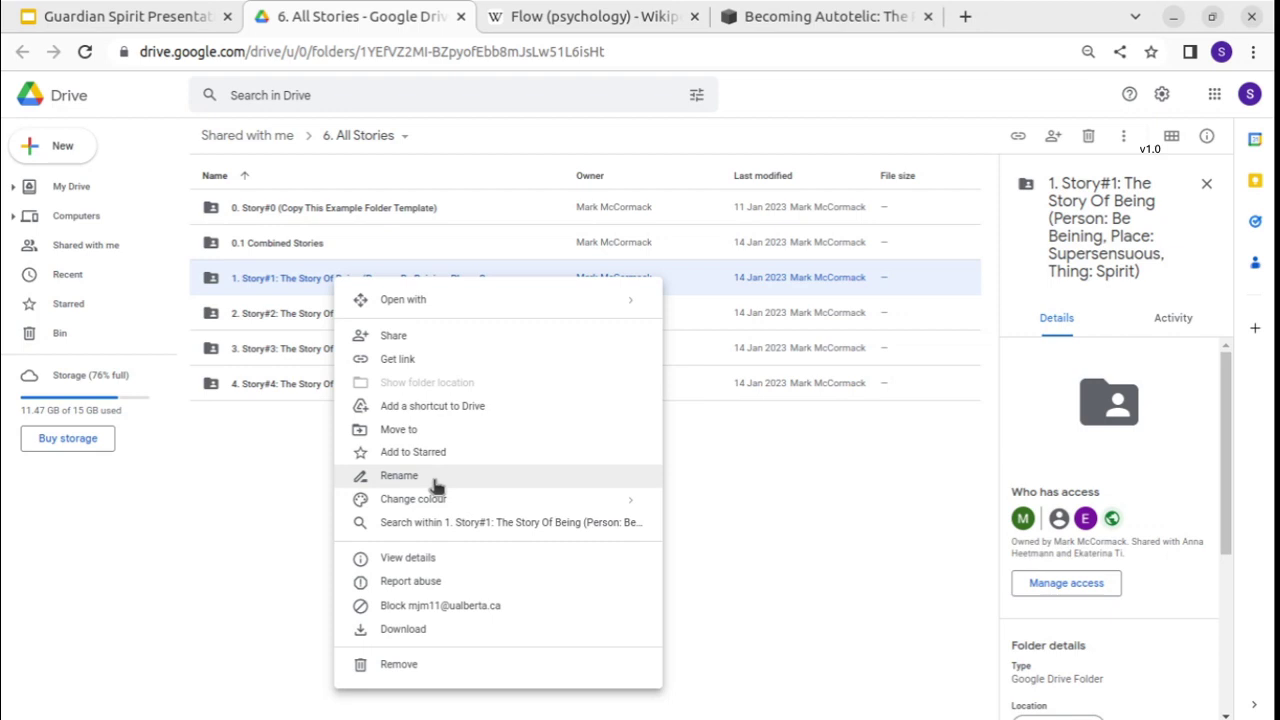
left_click(400, 476)
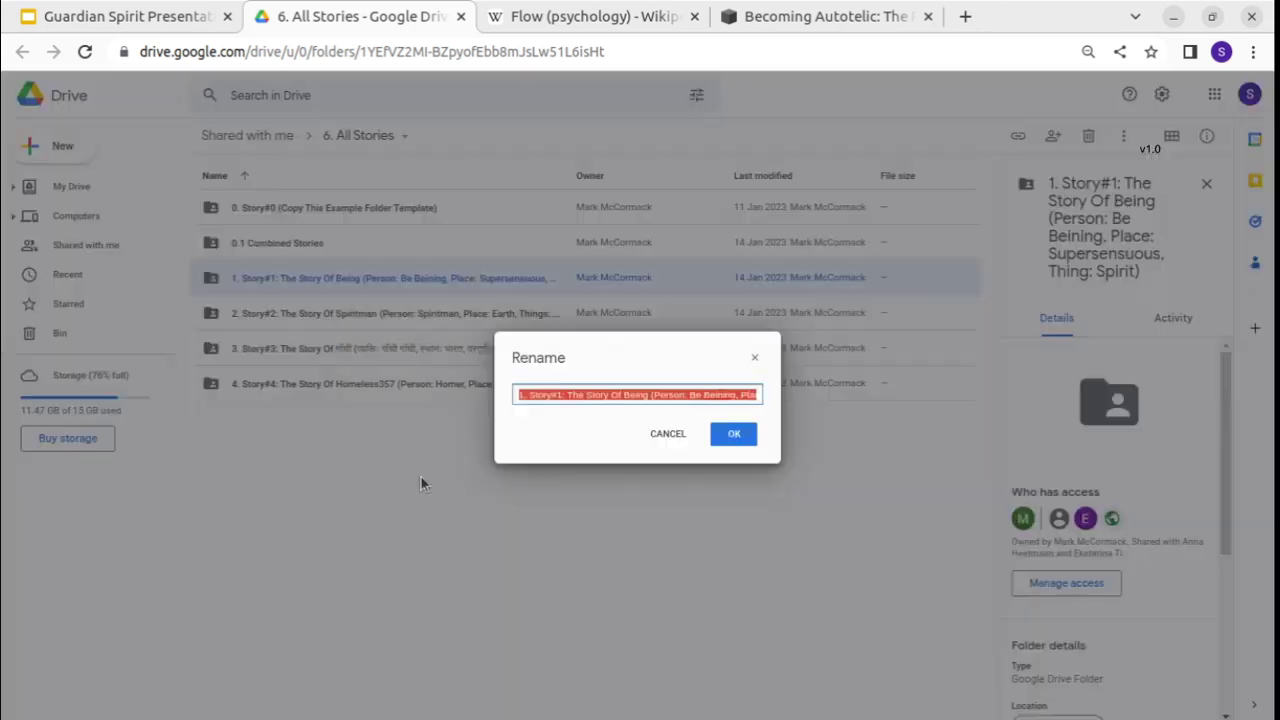
left_click(666, 431)
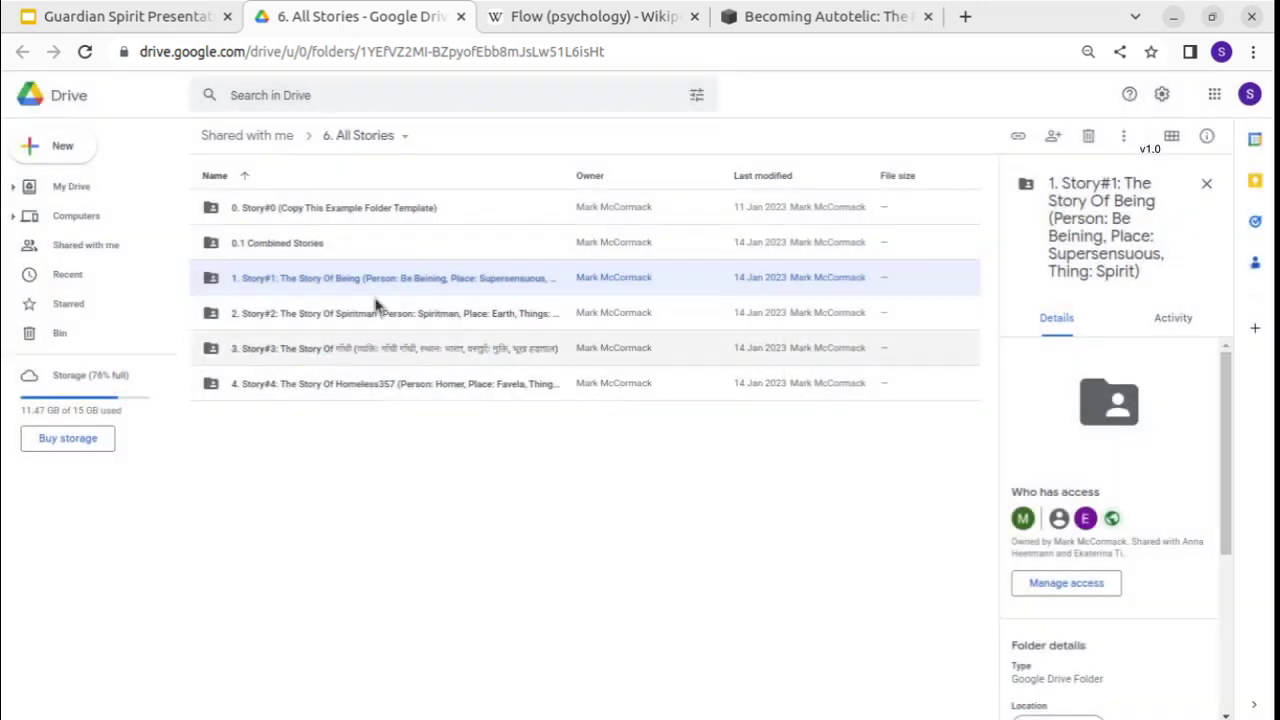
Open the Story#1.0 (pure) folder inside Story#1: The Story Of Being and hide the folder details.
double_click(268, 277)
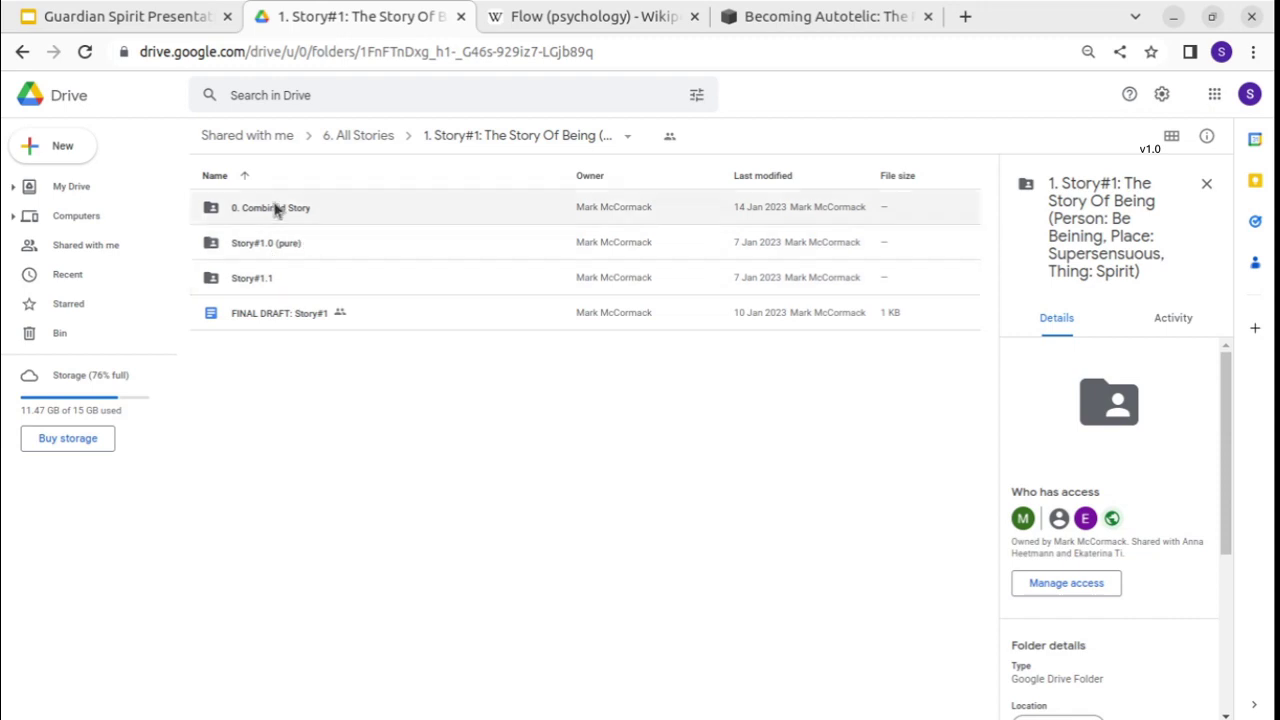
double_click(270, 255)
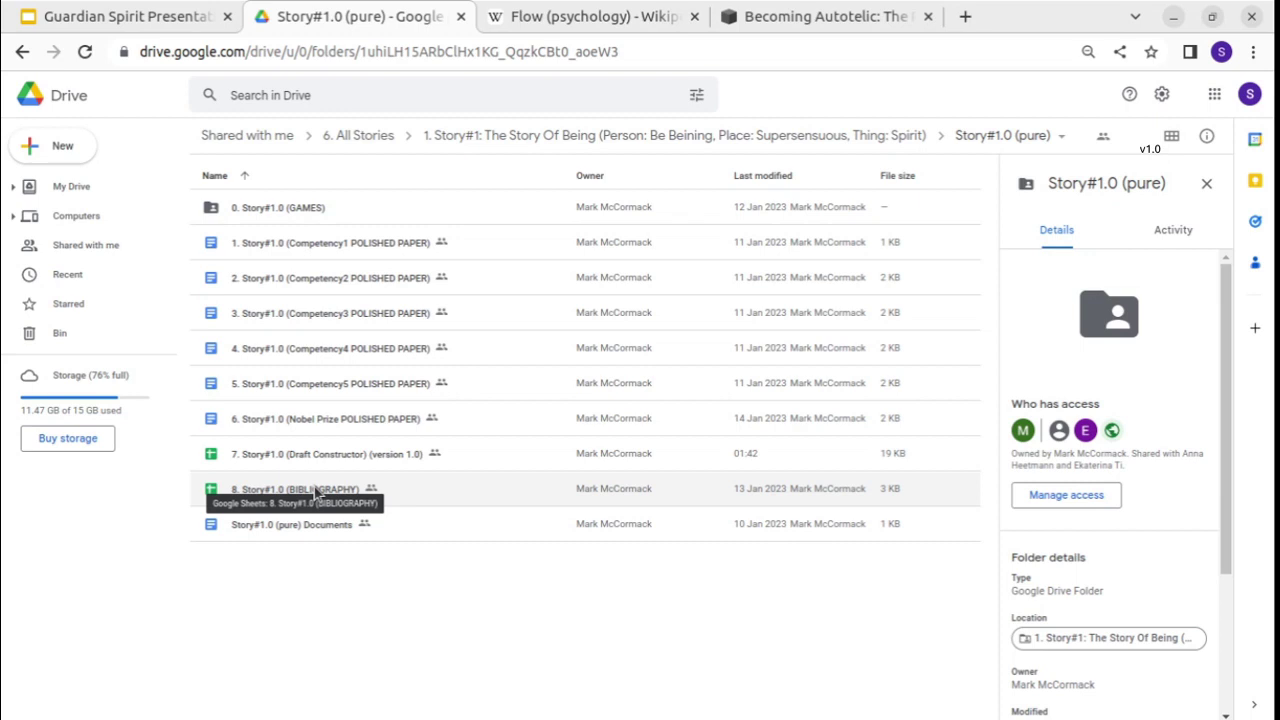
left_click(1206, 183)
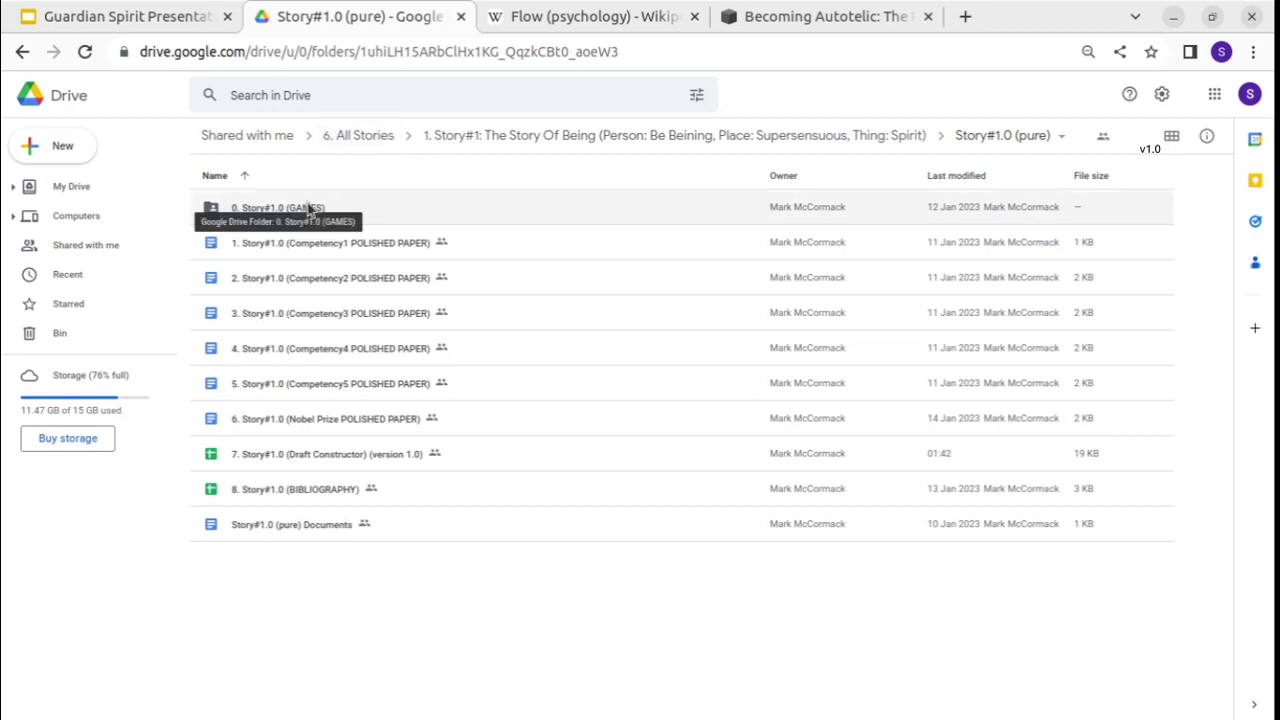
Point out the SUBLATING Draft Constructor sheet in Story#1's 0. Combined Story folder and return to 6. All Stories.
left_click(440, 135)
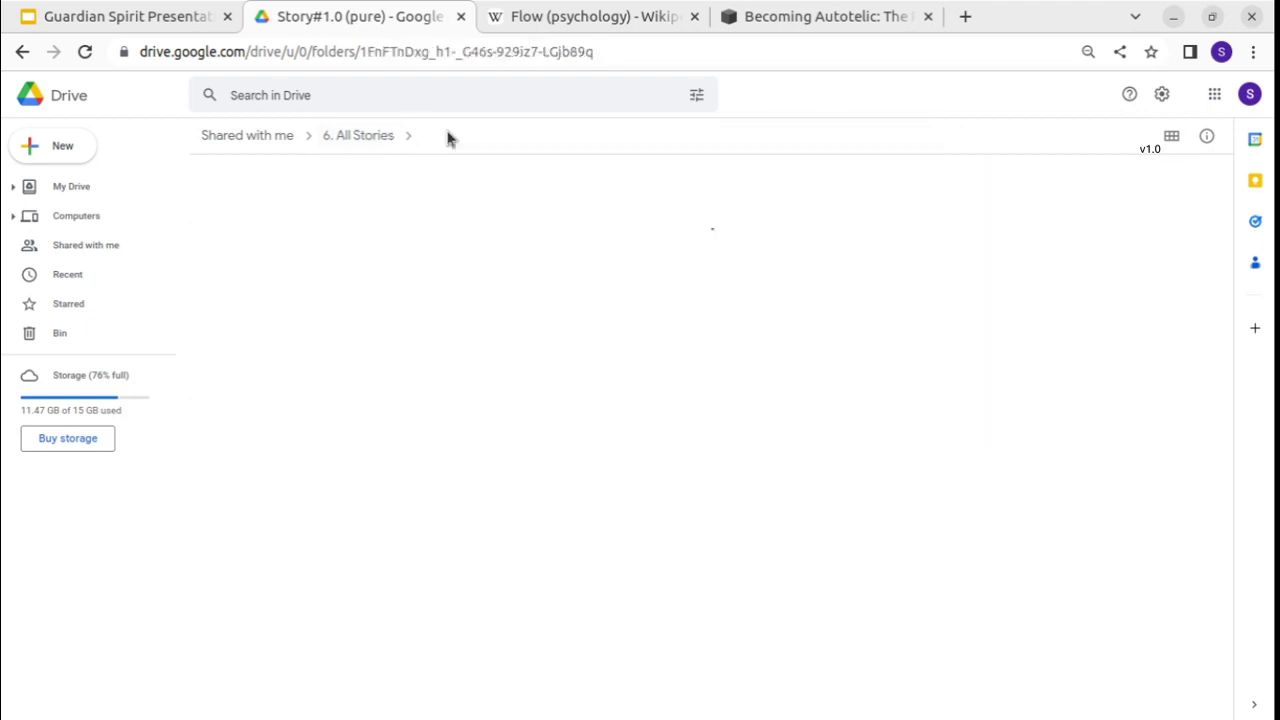
double_click(300, 215)
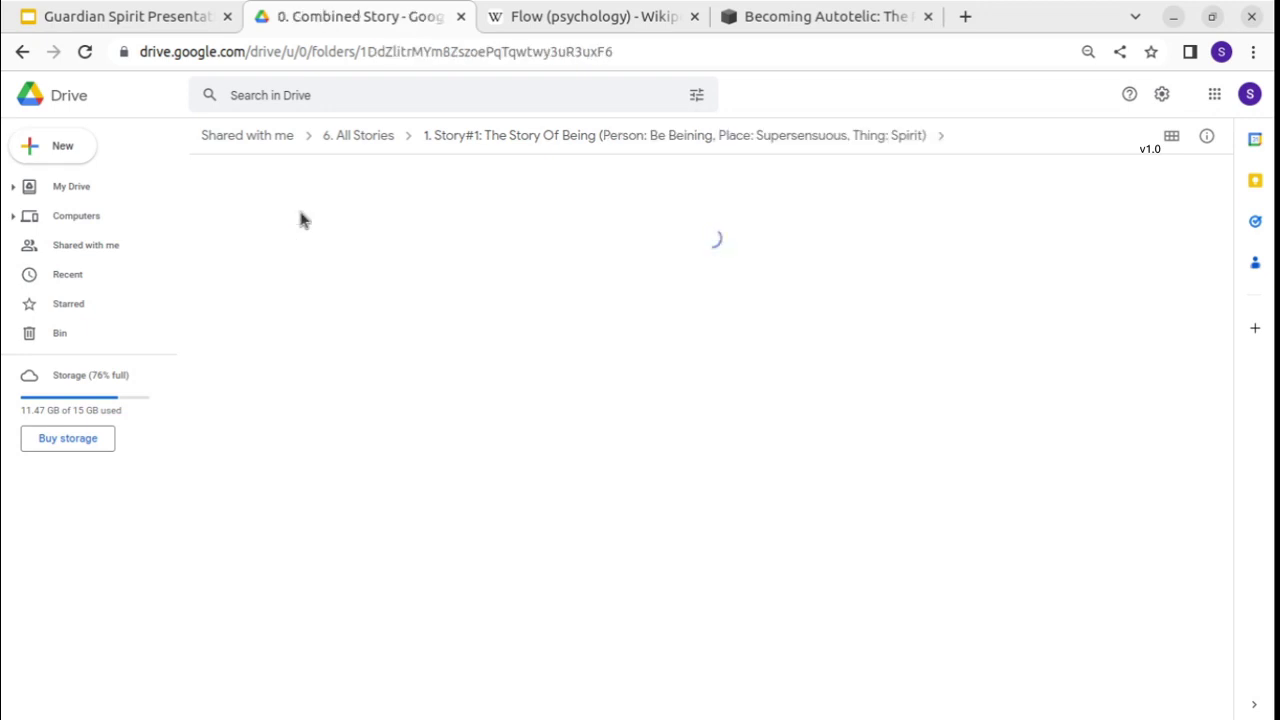
left_click(330, 210)
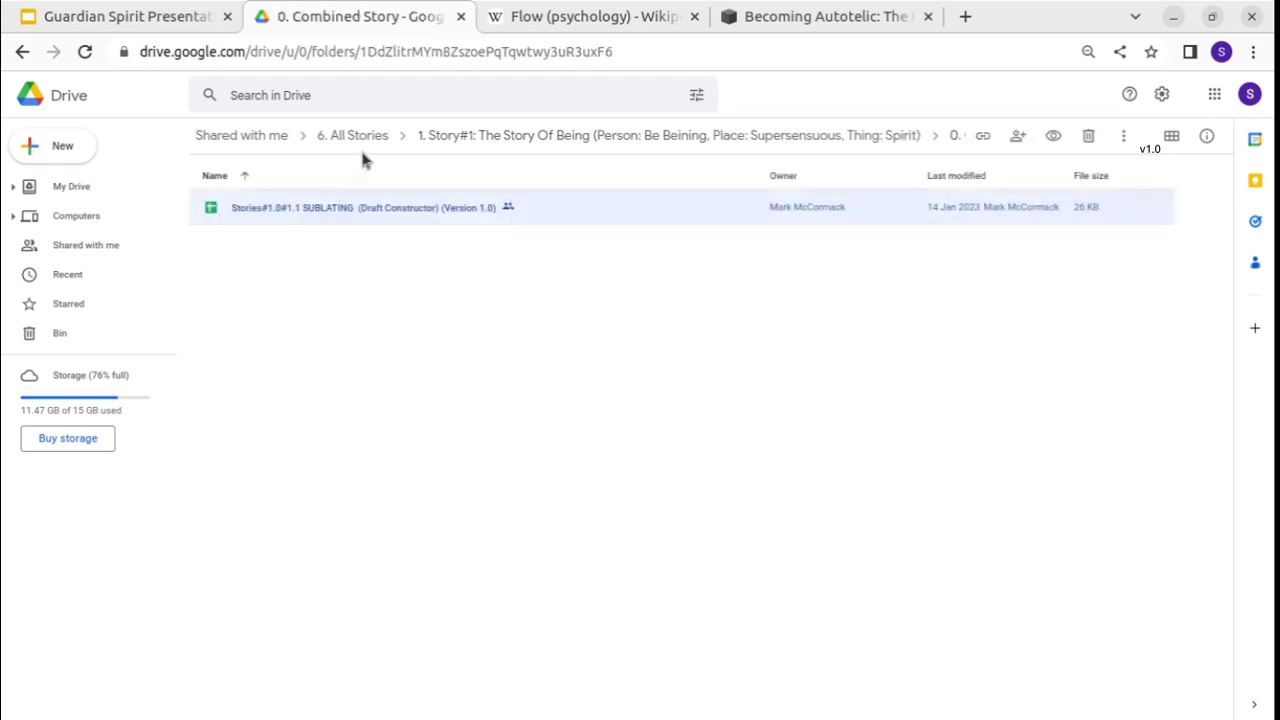
left_click(427, 143)
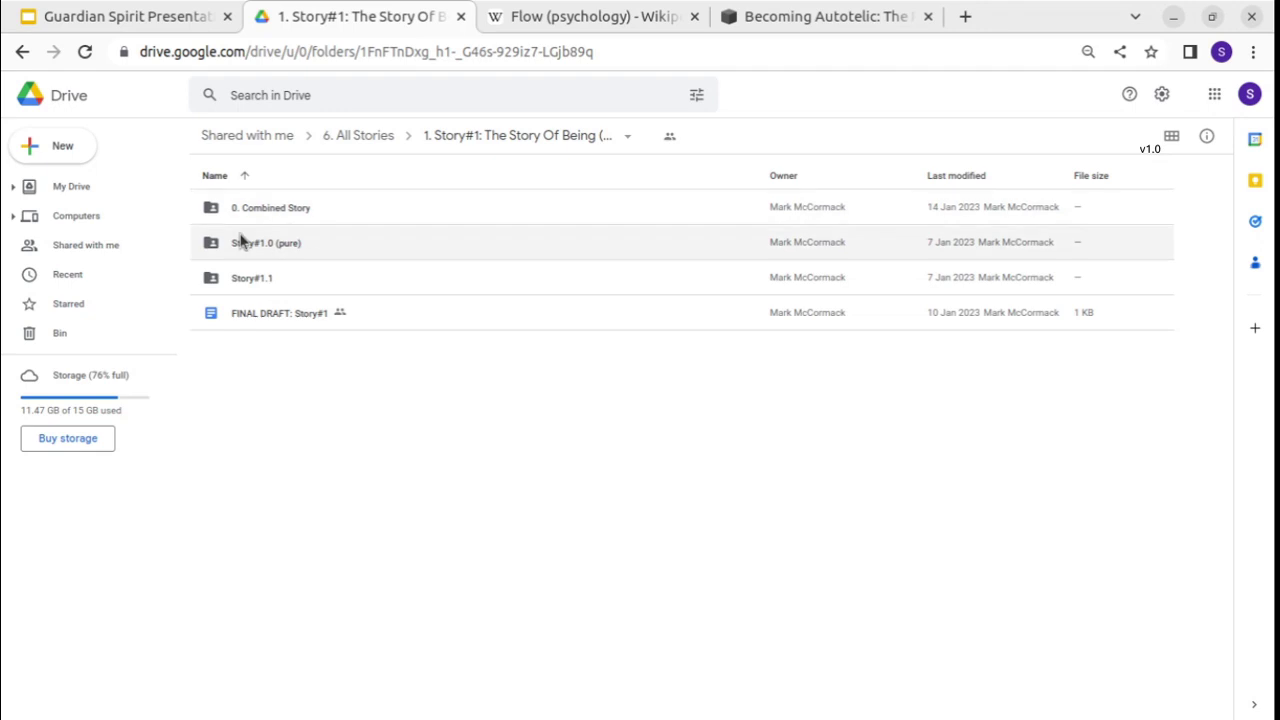
left_click(358, 140)
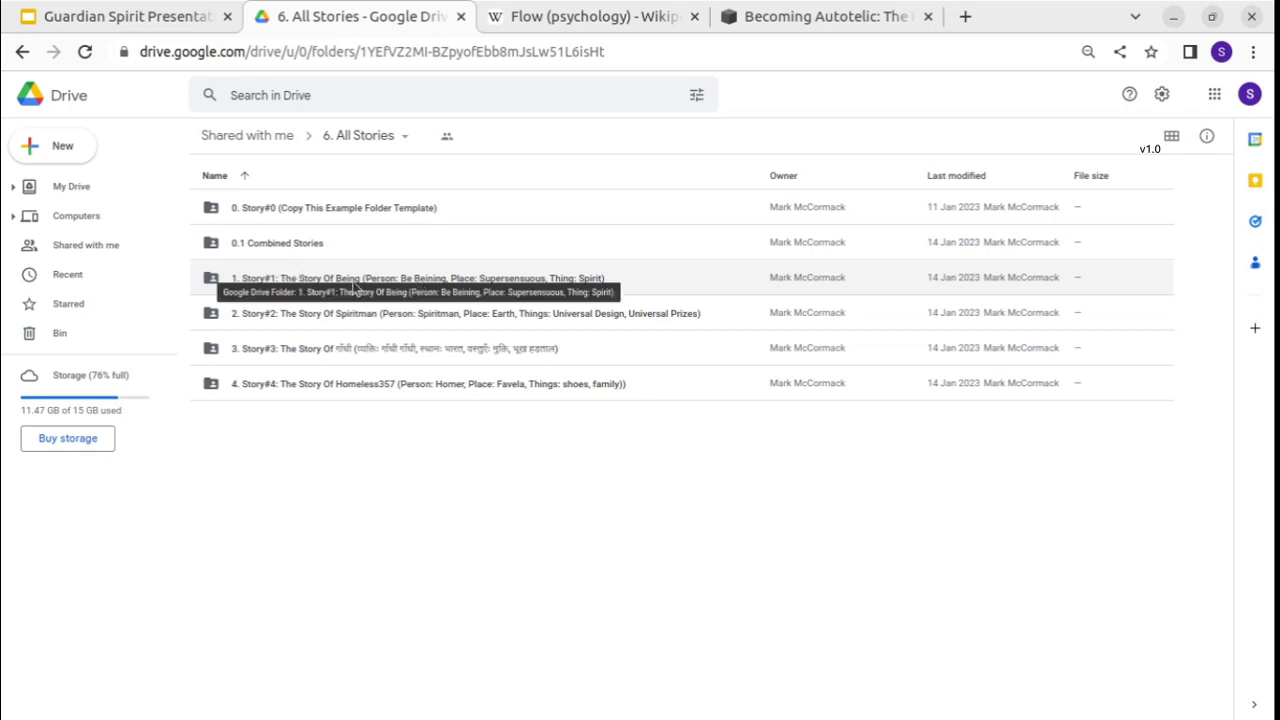
Point out the Person and "Thing: Spirit" parts of the Story#1 folder's name in the rename dialog, leaving the name unedited.
left_click(322, 287)
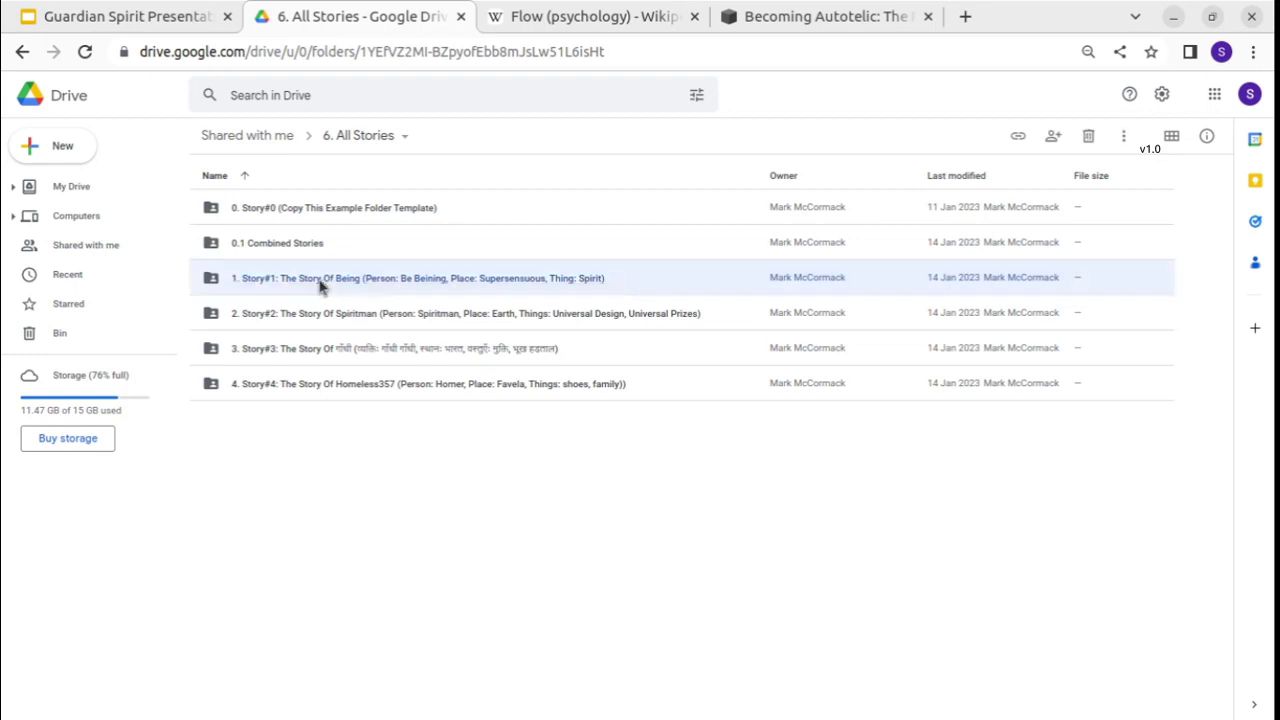
right_click(322, 287)
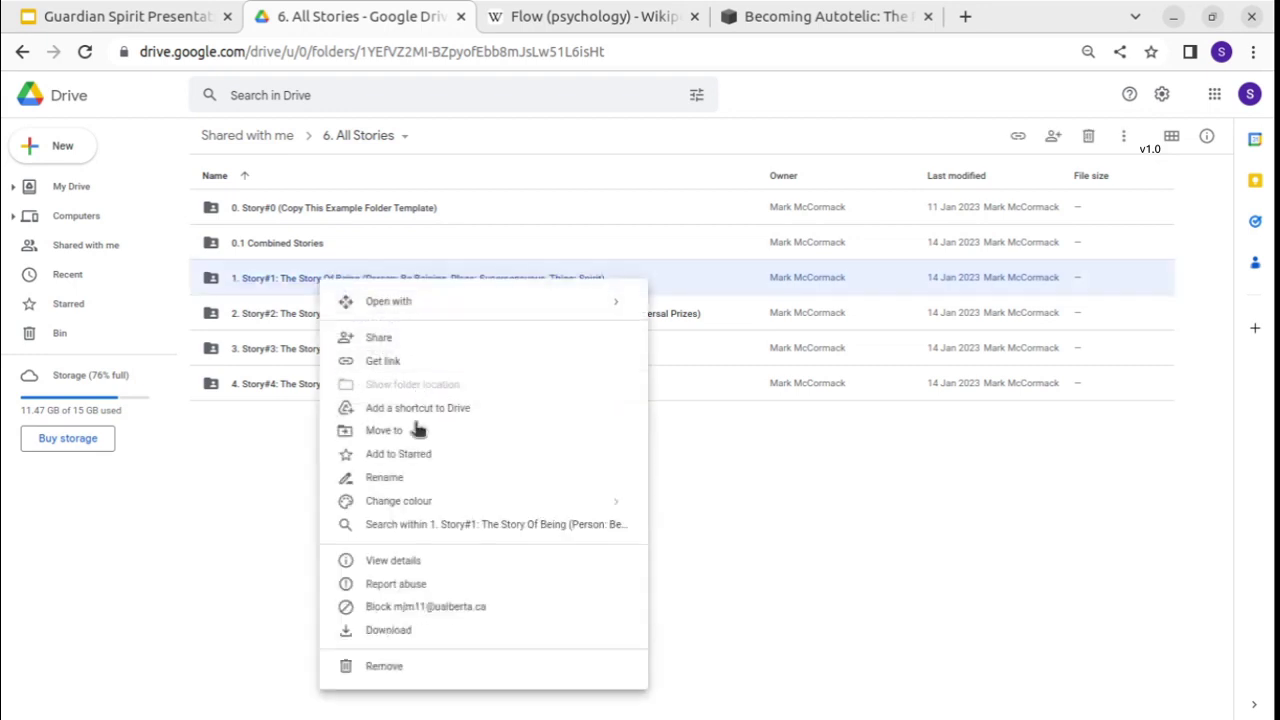
left_click(413, 478)
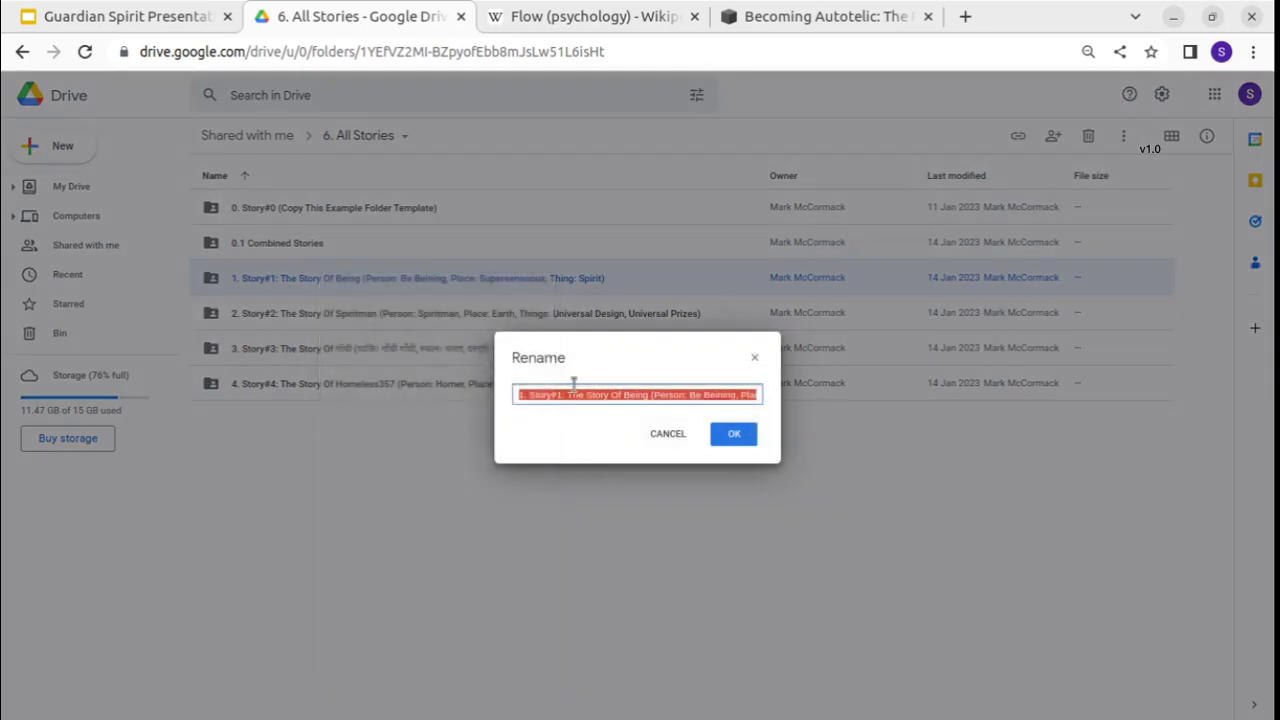
left_click(659, 394)
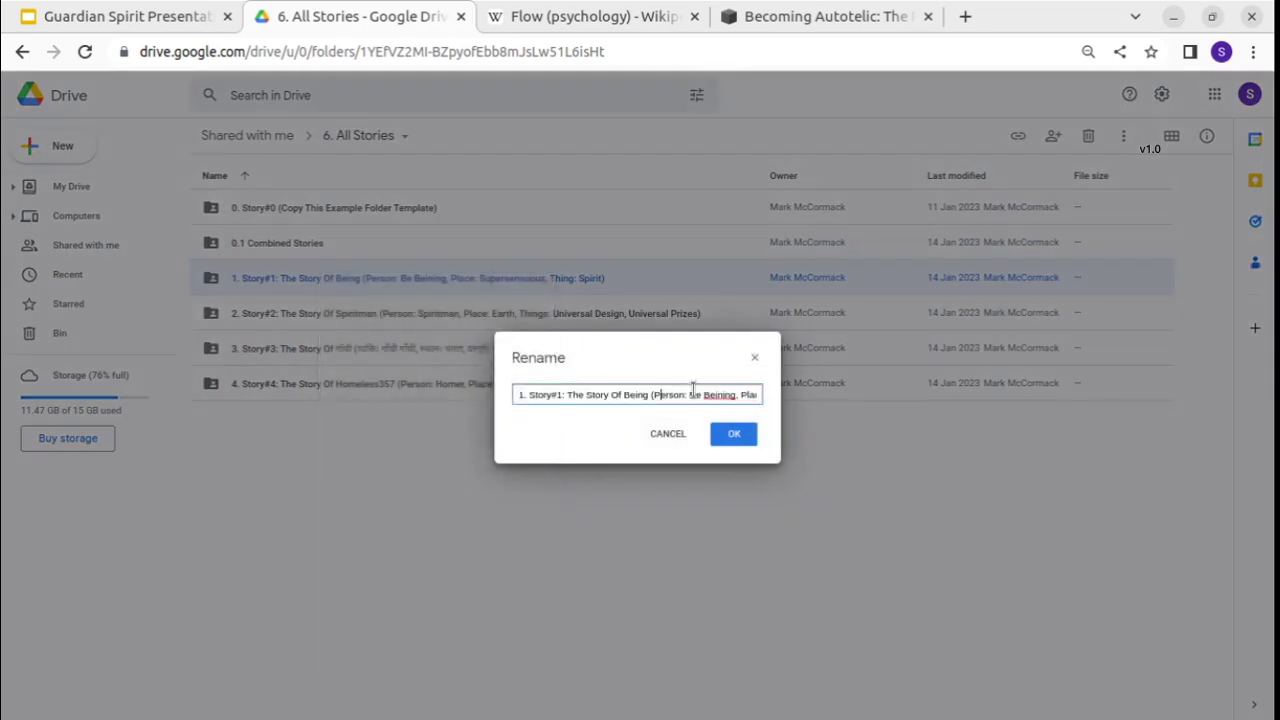
left_click_drag(690, 393, 716, 391)
left_click(714, 396)
key("Right")
key("Right")
key("Right")
key("Right")
key("Right")
key("Right")
key("Right")
key("Right")
key("Right")
key("Right")
key("Right")
key("Right")
key("Right")
key("Right")
key("Right")
key("Right")
key("Right")
key("Right")
key("Right")
key("Right")
key("Right")
key("Right")
key("Right")
key("Right")
key("Right")
key("Right")
key("Right")
key("Right")
key("Right")
key("Right")
key("Right")
key("Right")
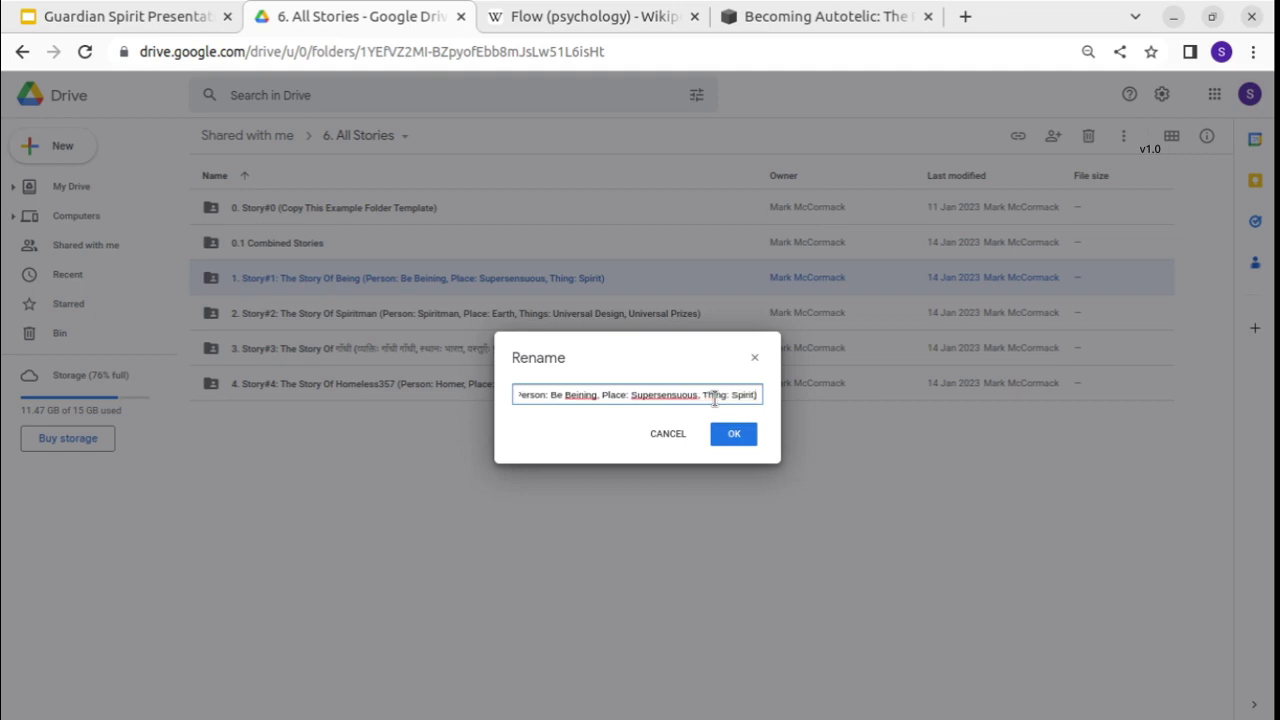
left_click_drag(705, 395, 770, 397)
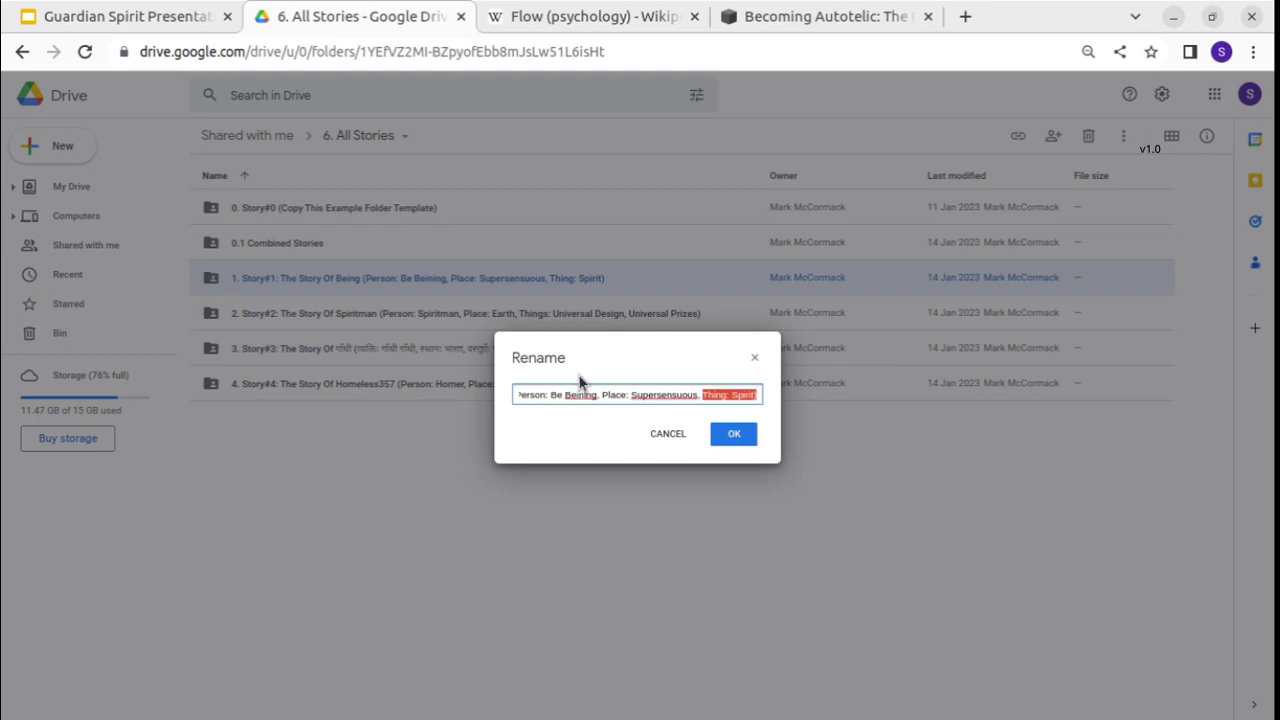
left_click(666, 434)
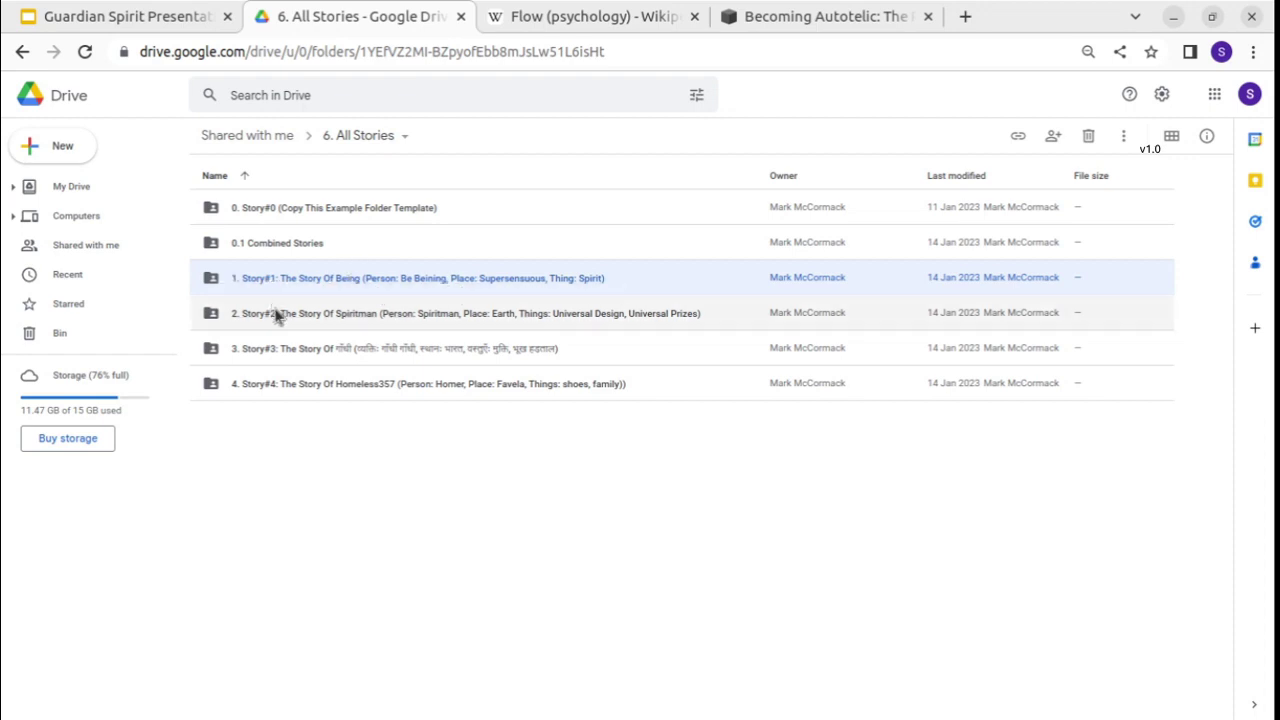
Point out the Story#3 and Story#4 folders, and look inside the Story#1 folder before returning to 6. All Stories.
left_click(285, 350)
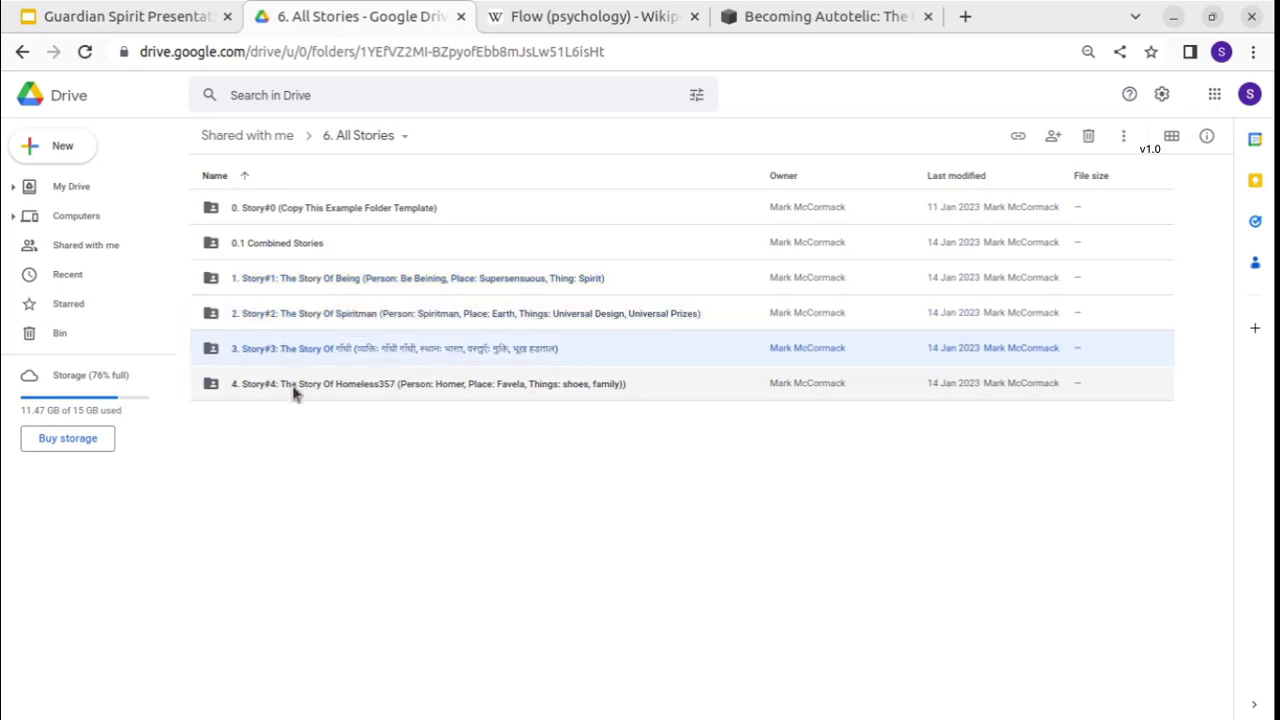
left_click(294, 391)
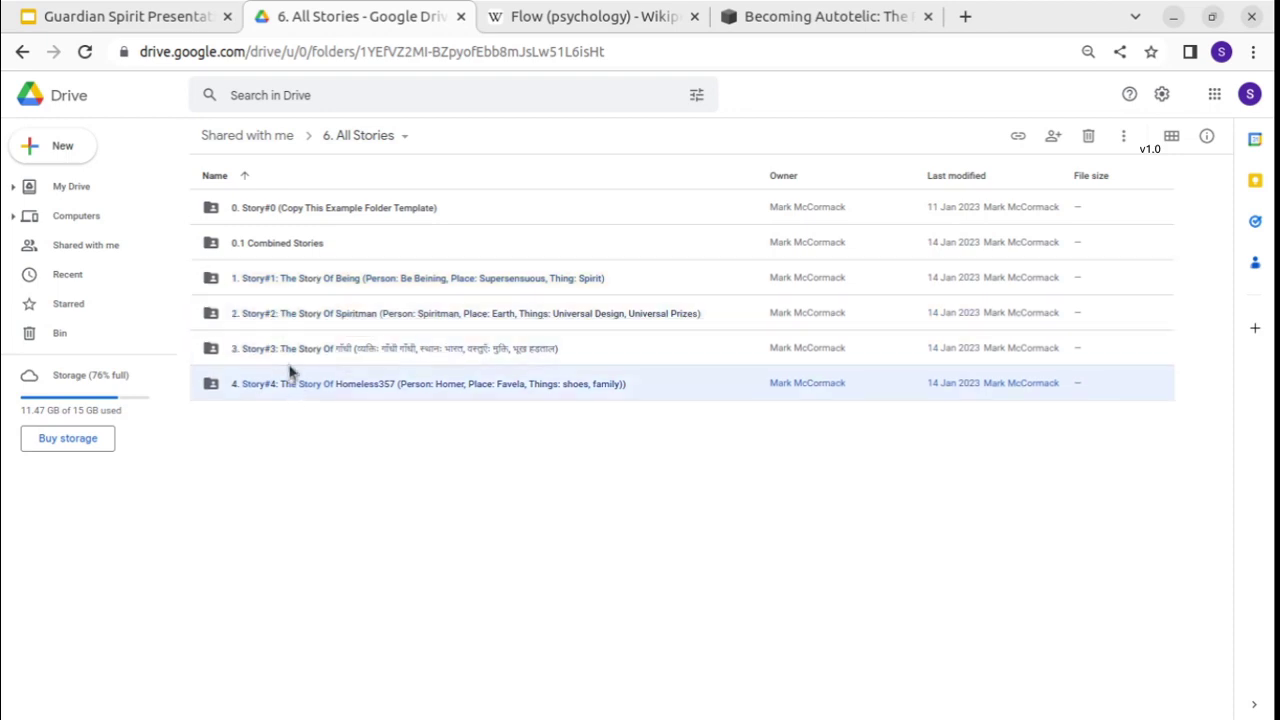
double_click(301, 284)
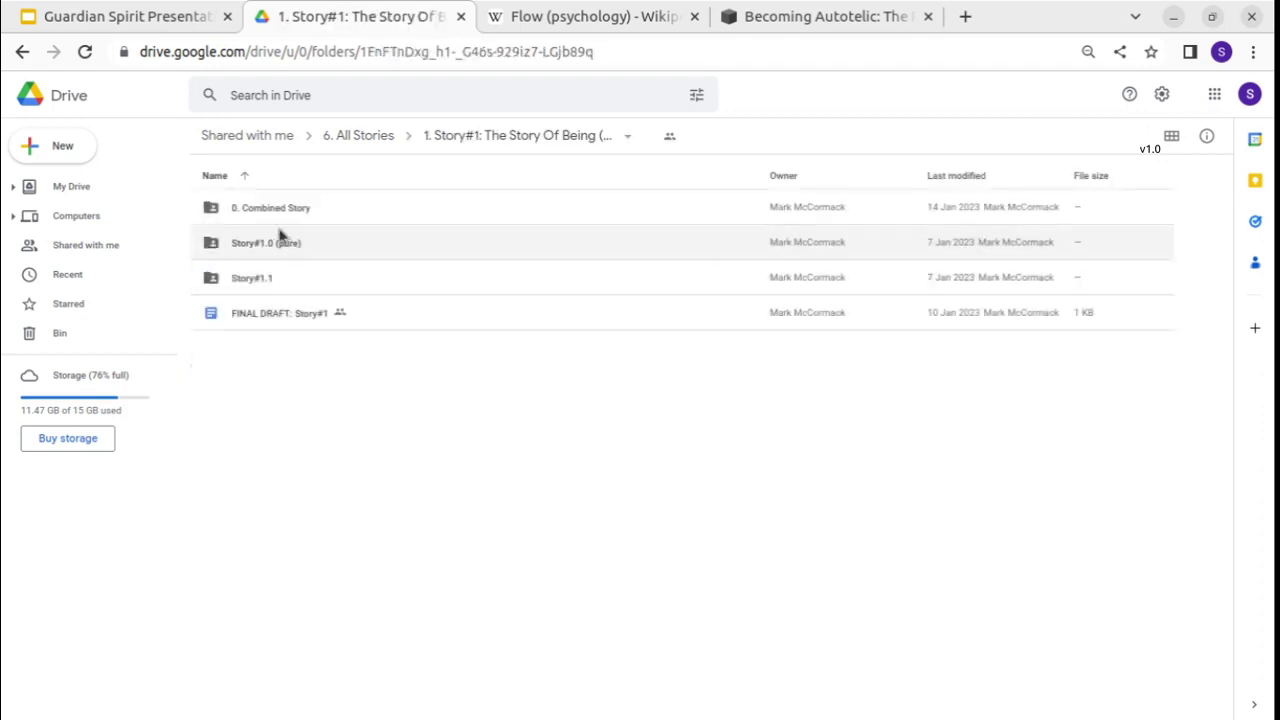
left_click(384, 132)
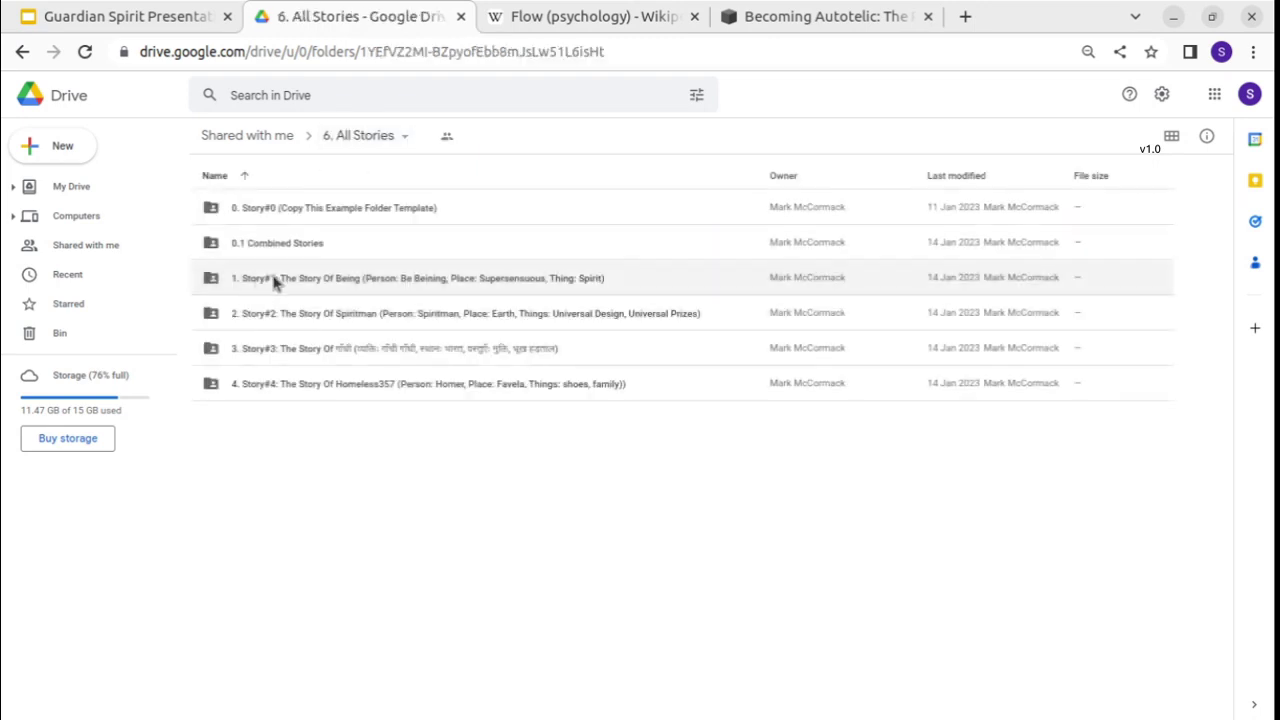
Point out the Story#1 folder in alternation with the Story#2 and Story#3 folders.
left_click(293, 292)
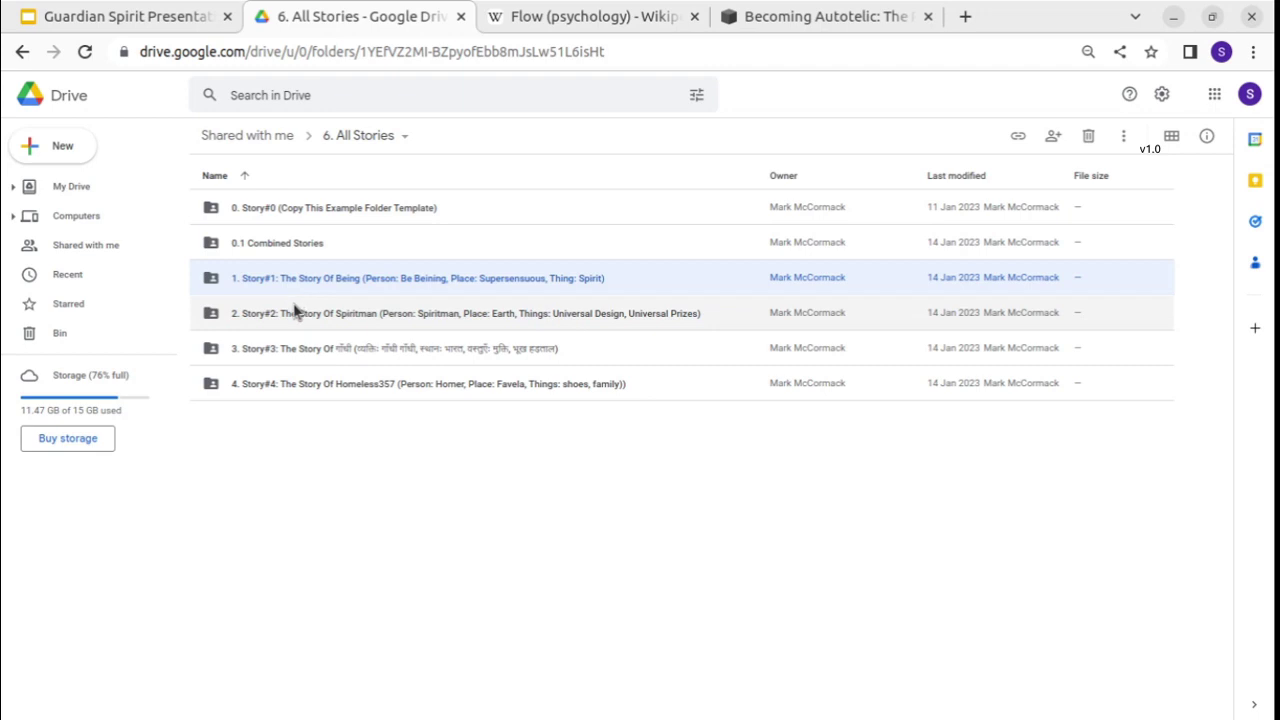
left_click(296, 310)
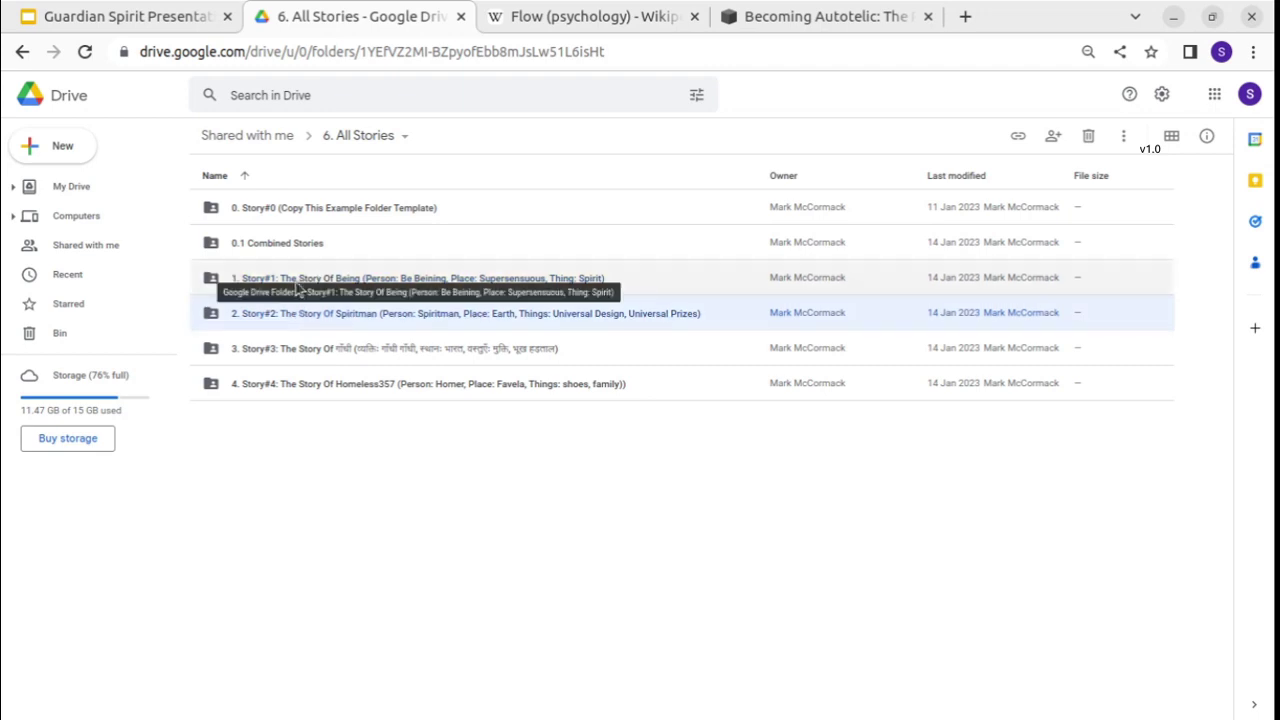
left_click(296, 286)
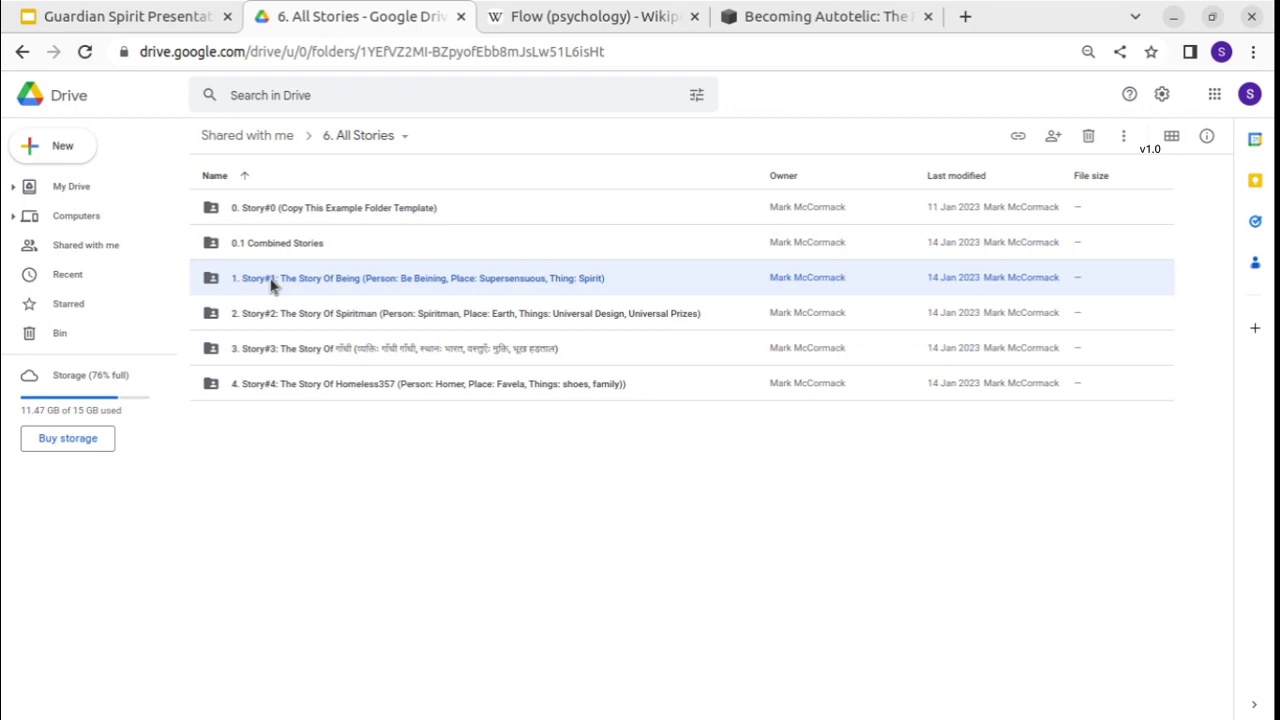
left_click(292, 358)
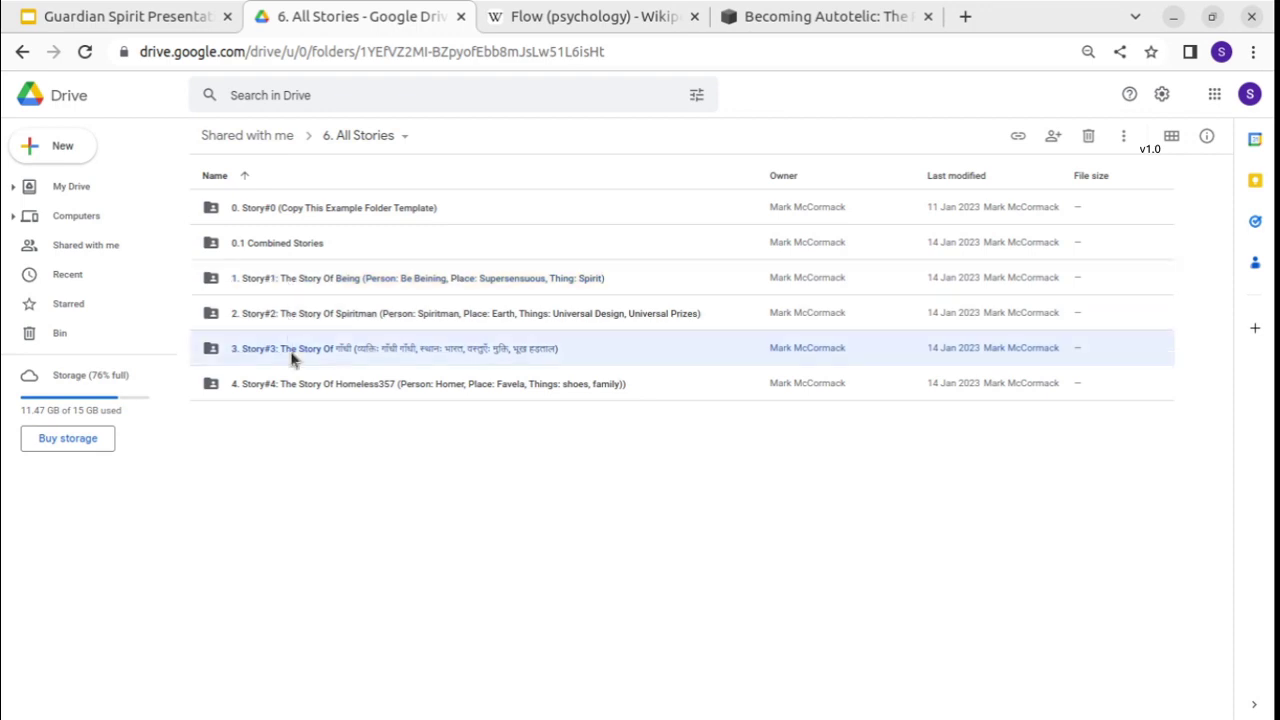
left_click(298, 284)
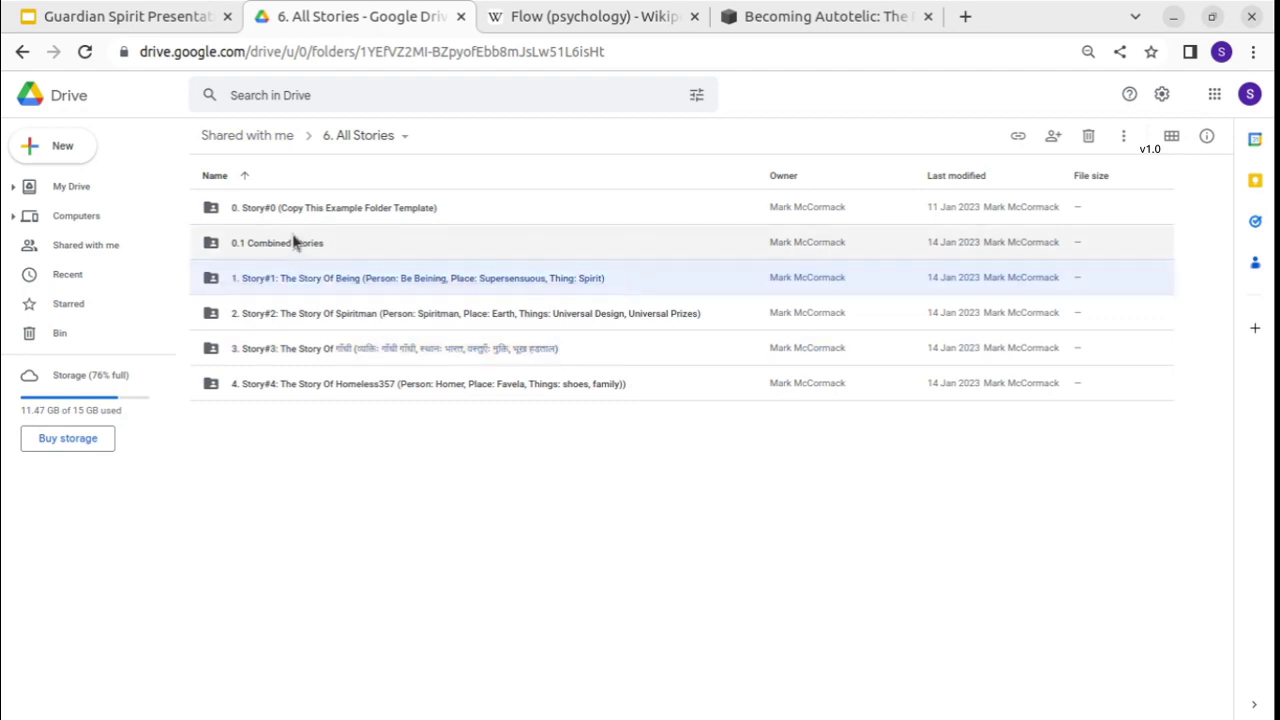
Point out the 0.1 Combined Stories folder, and briefly open the Story#1 folder before returning to 6. All Stories.
left_click(296, 242)
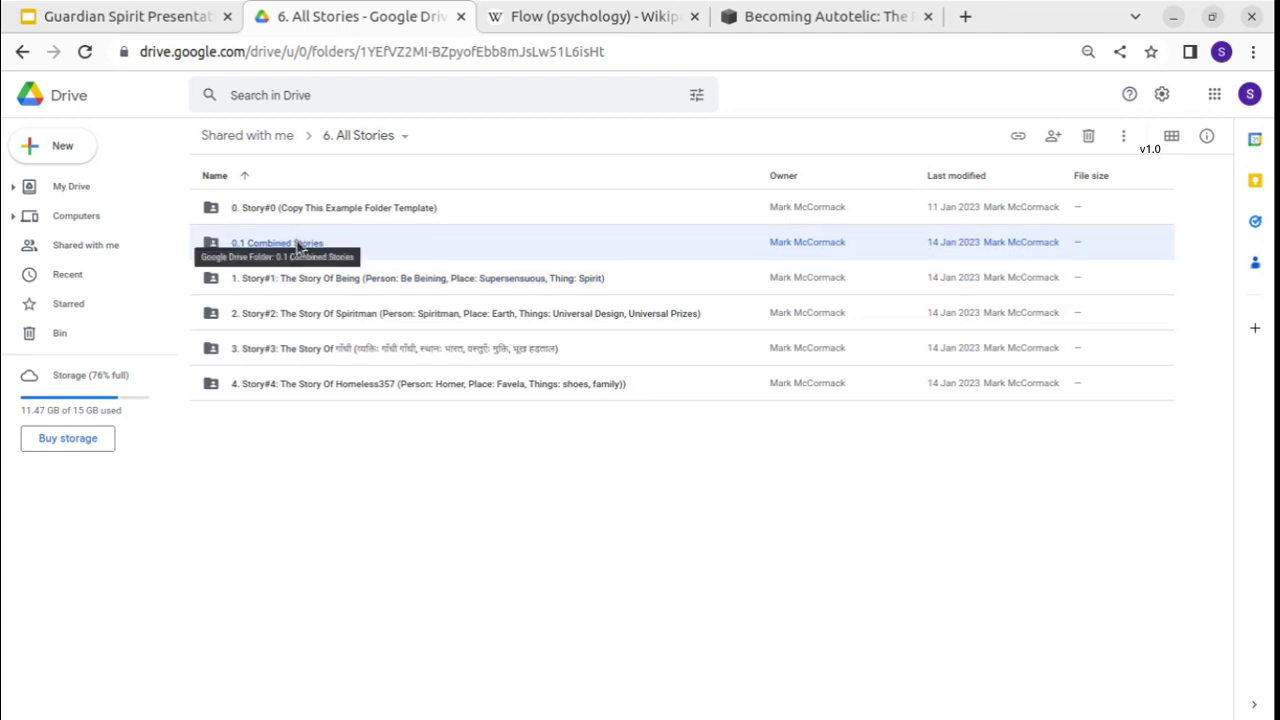
double_click(300, 277)
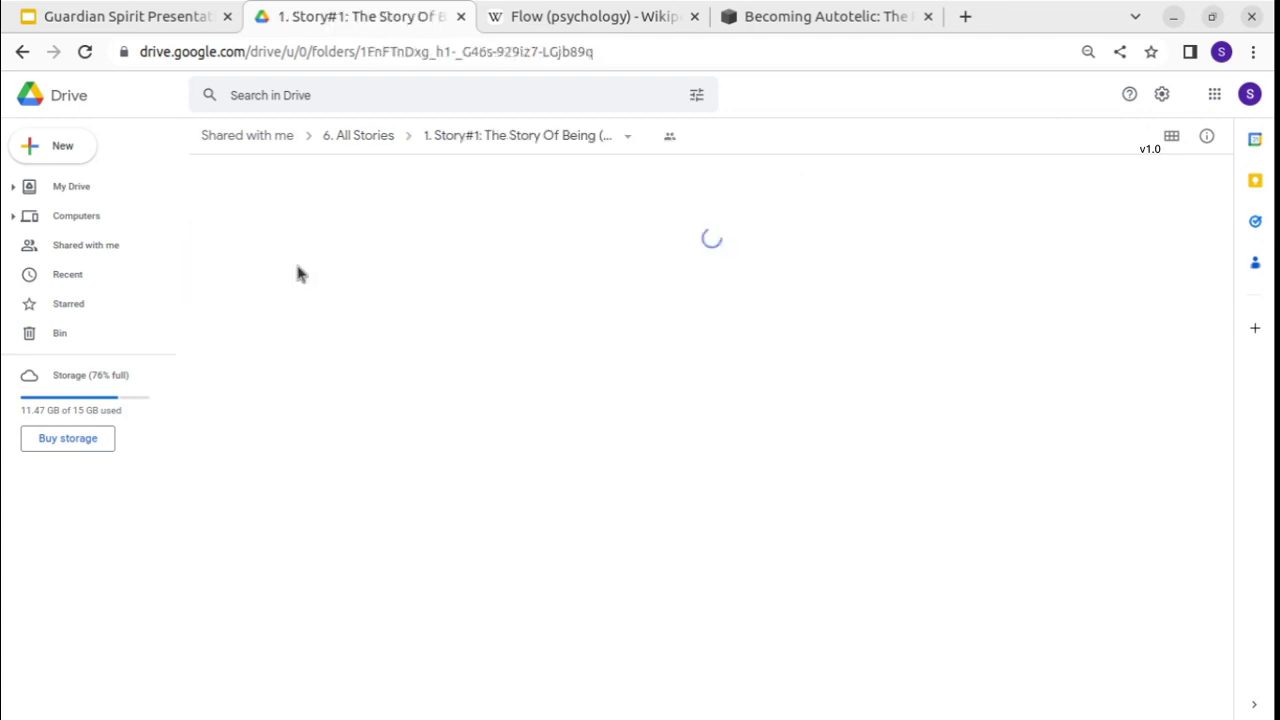
left_click(358, 142)
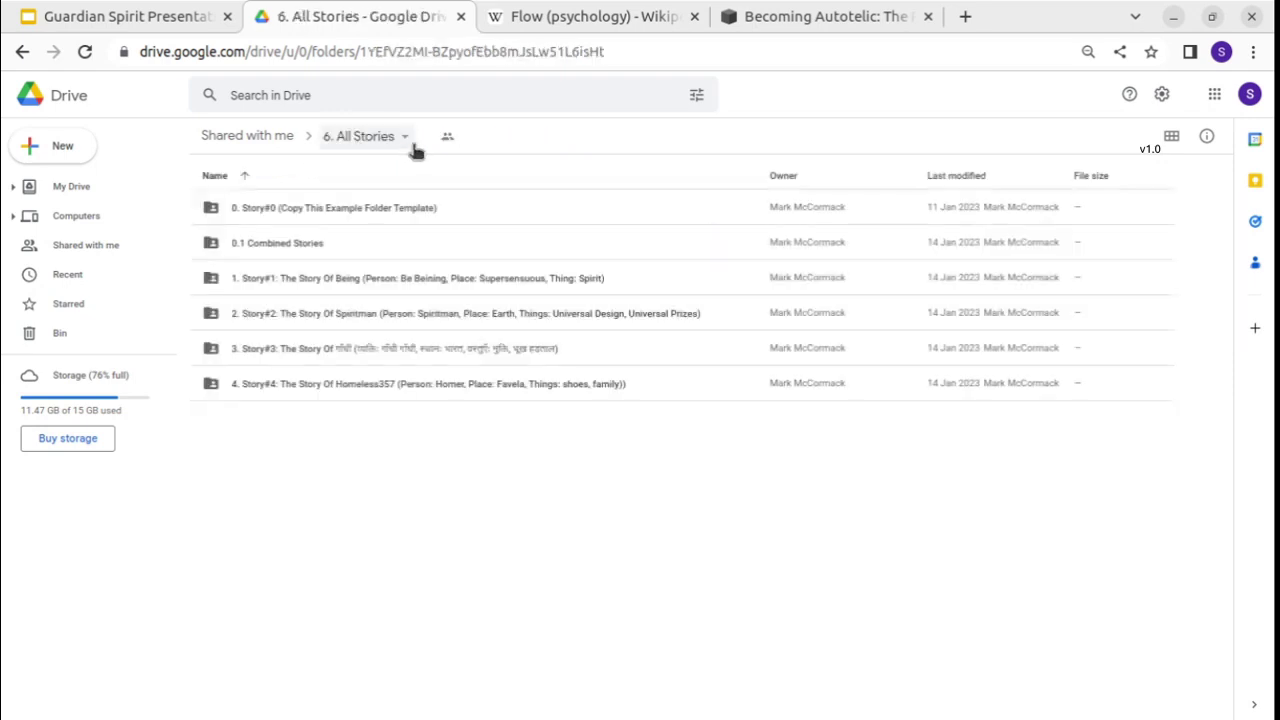
Point out the Story#1 and Story#2 folders as a pair and open the 0.1 Combined Stories folder.
left_click(330, 288)
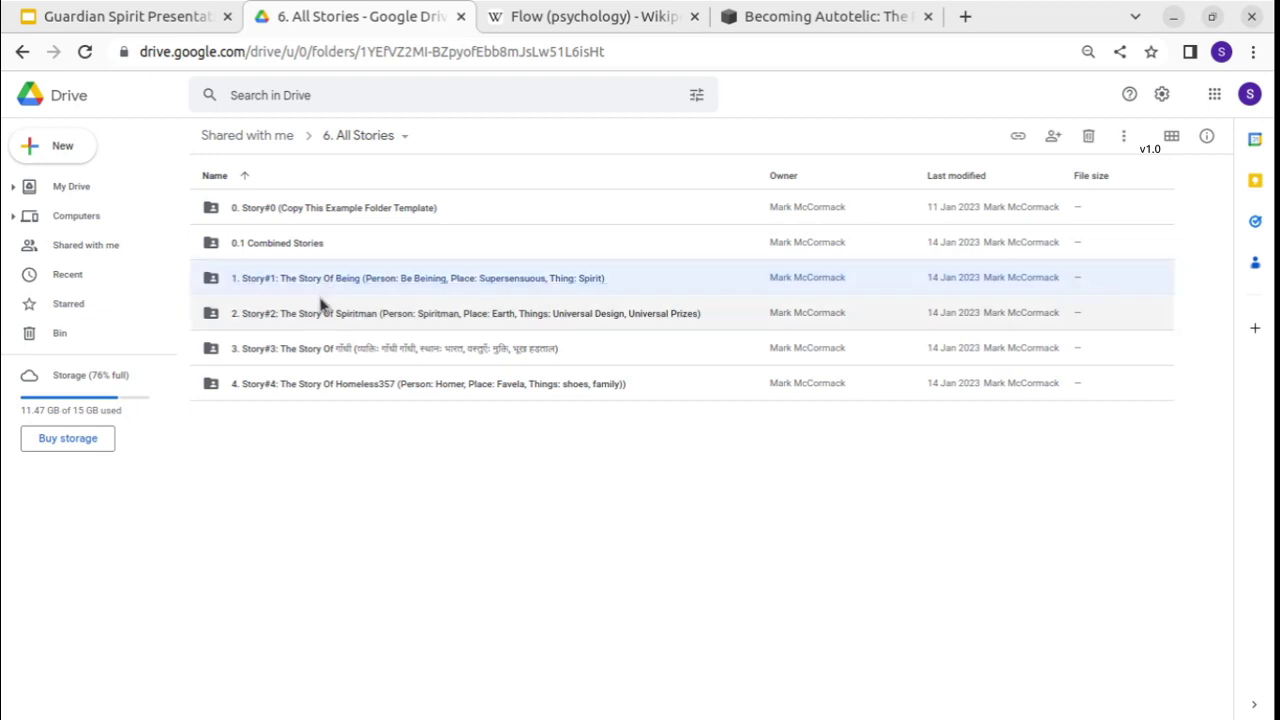
left_click(323, 314)
left_click(316, 287)
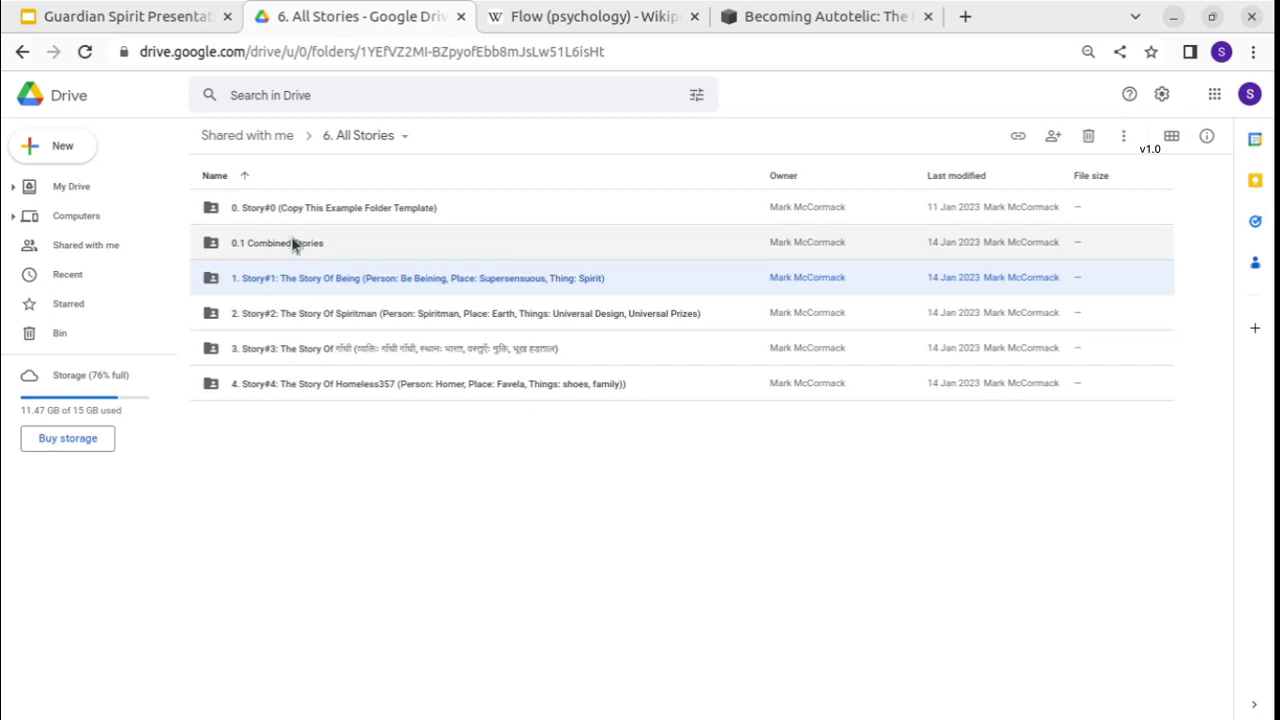
double_click(292, 246)
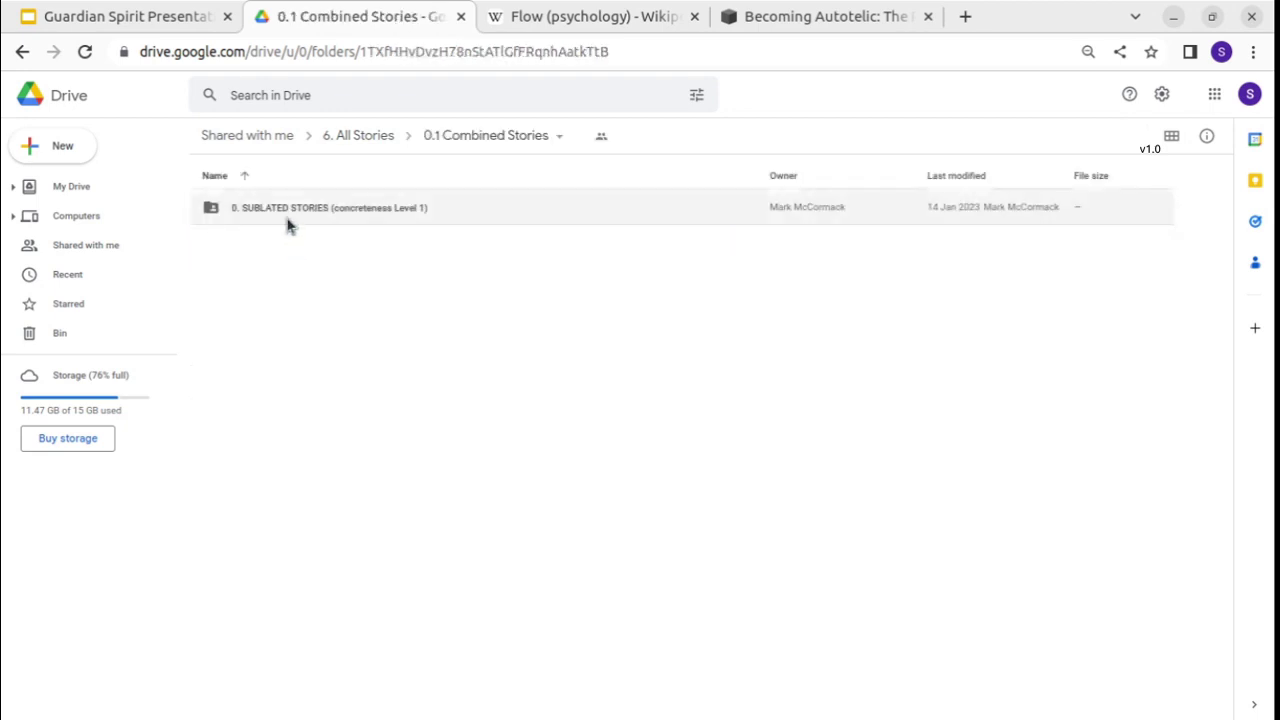
Go through the nested SUBLATED STORIES folders at concreteness levels 1 and 2, and select the Story#***: THE STORY OF SPIRIT folder.
double_click(287, 222)
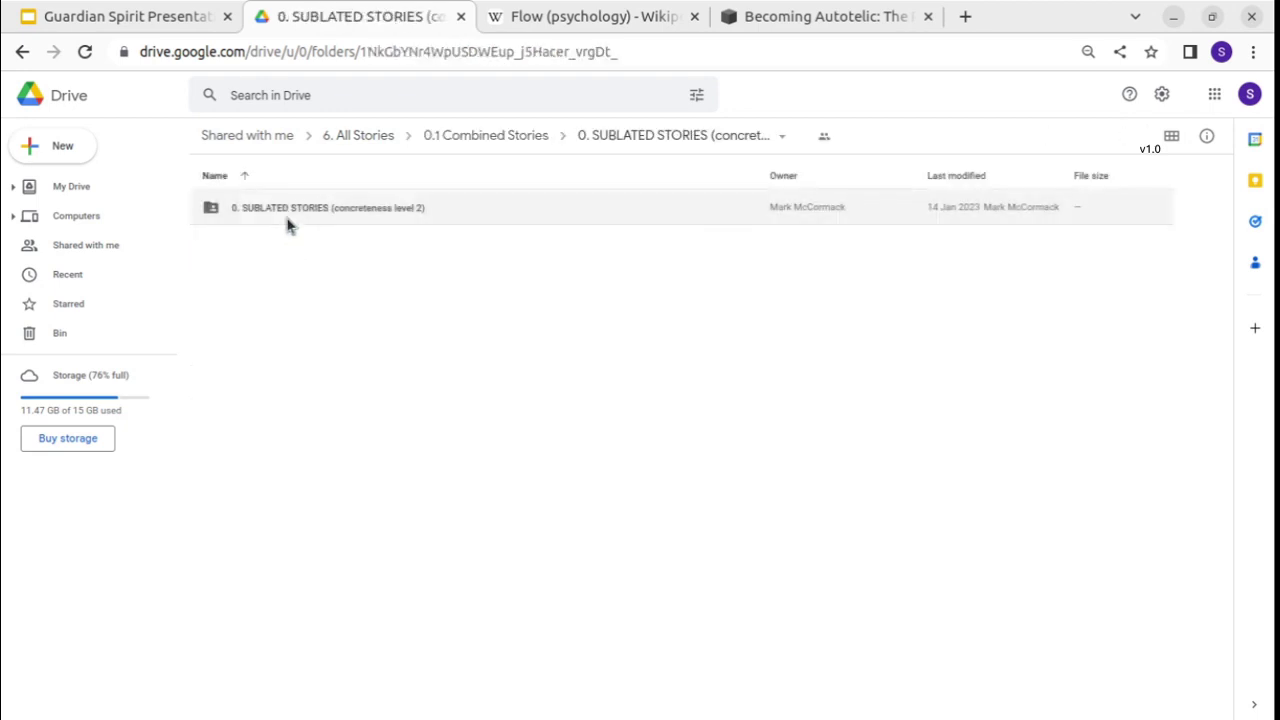
double_click(287, 222)
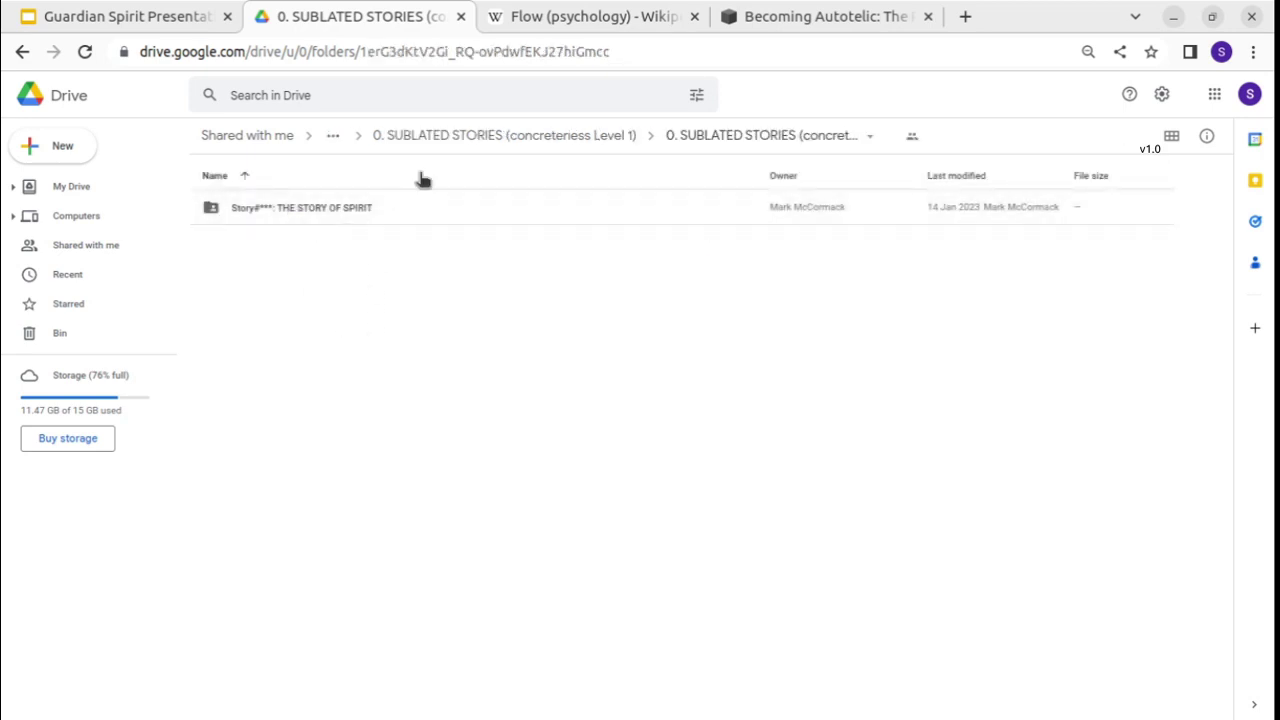
left_click(497, 141)
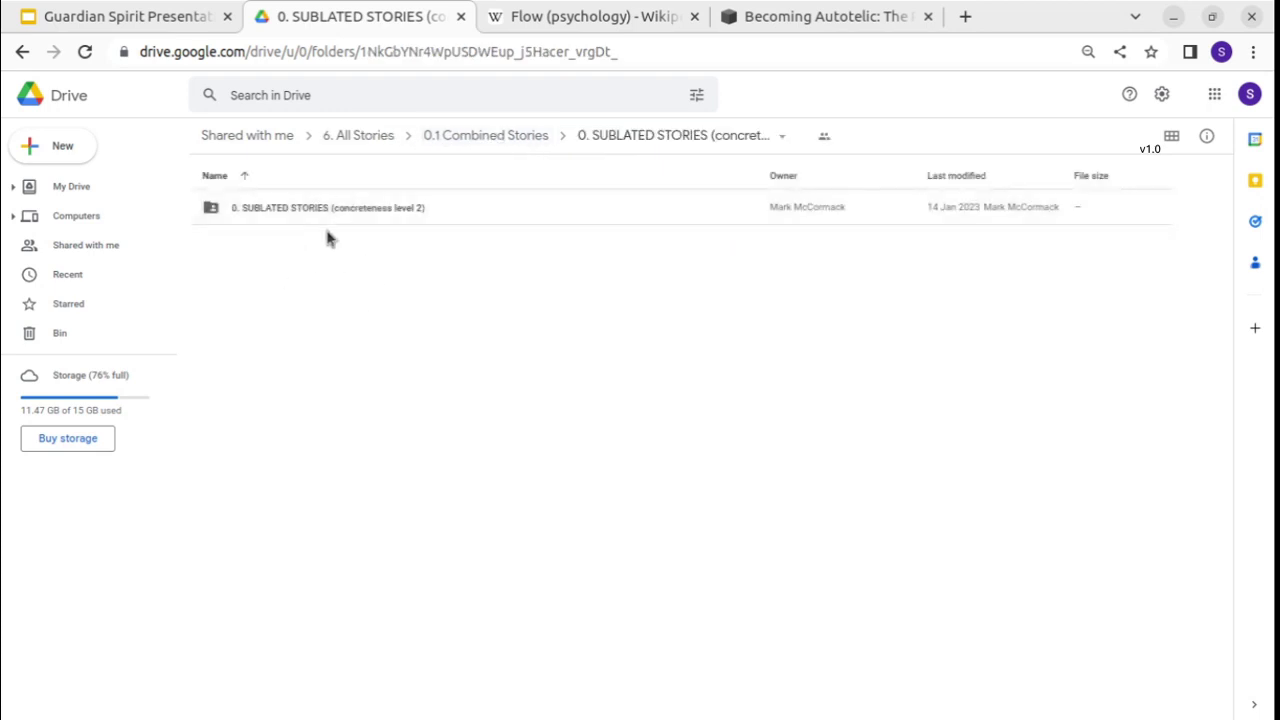
left_click(280, 210)
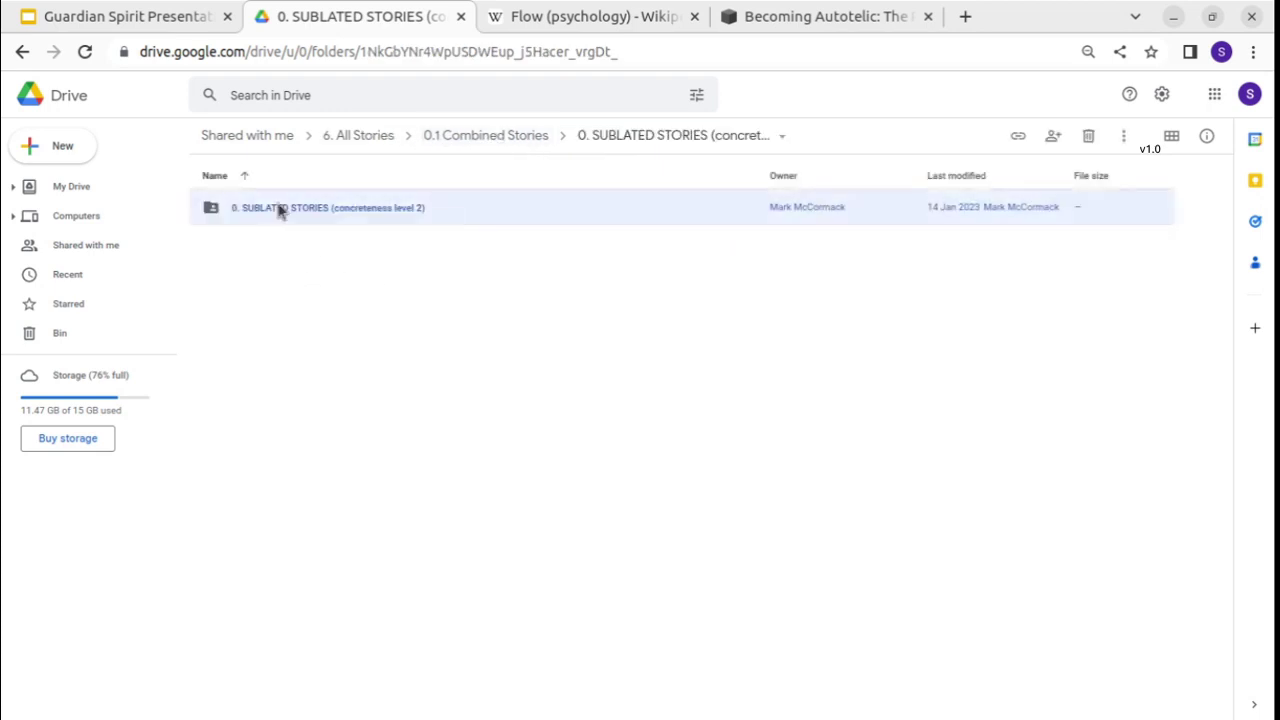
double_click(293, 213)
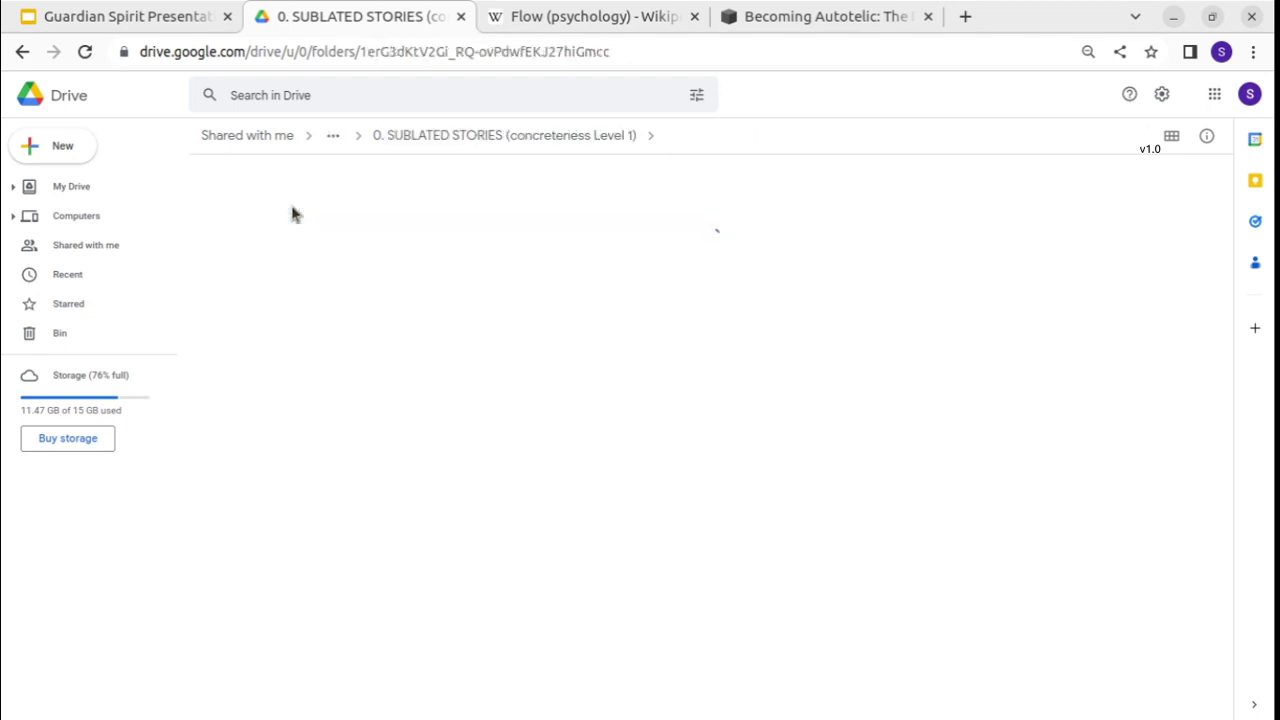
left_click(296, 214)
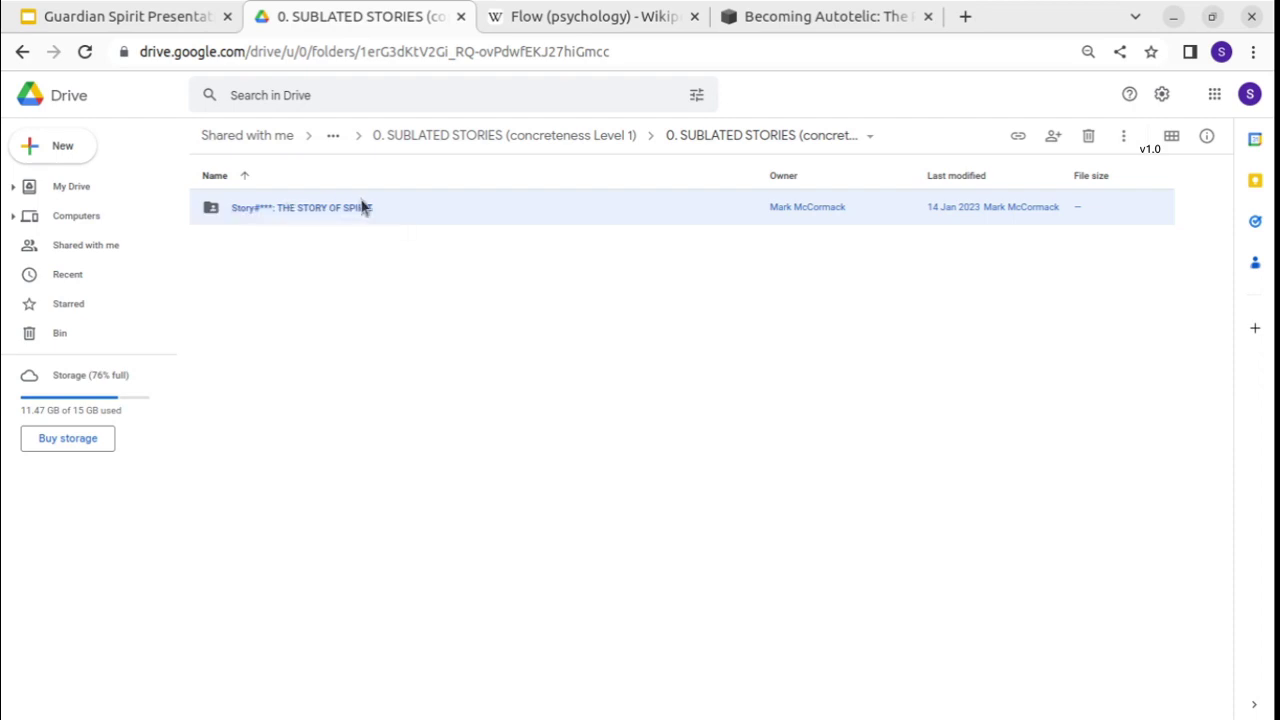
Go back up to the 6. All Stories folder, then close Google Drive and return to the 4th Stage Of The Stream Of Spirit slide.
left_click(463, 145)
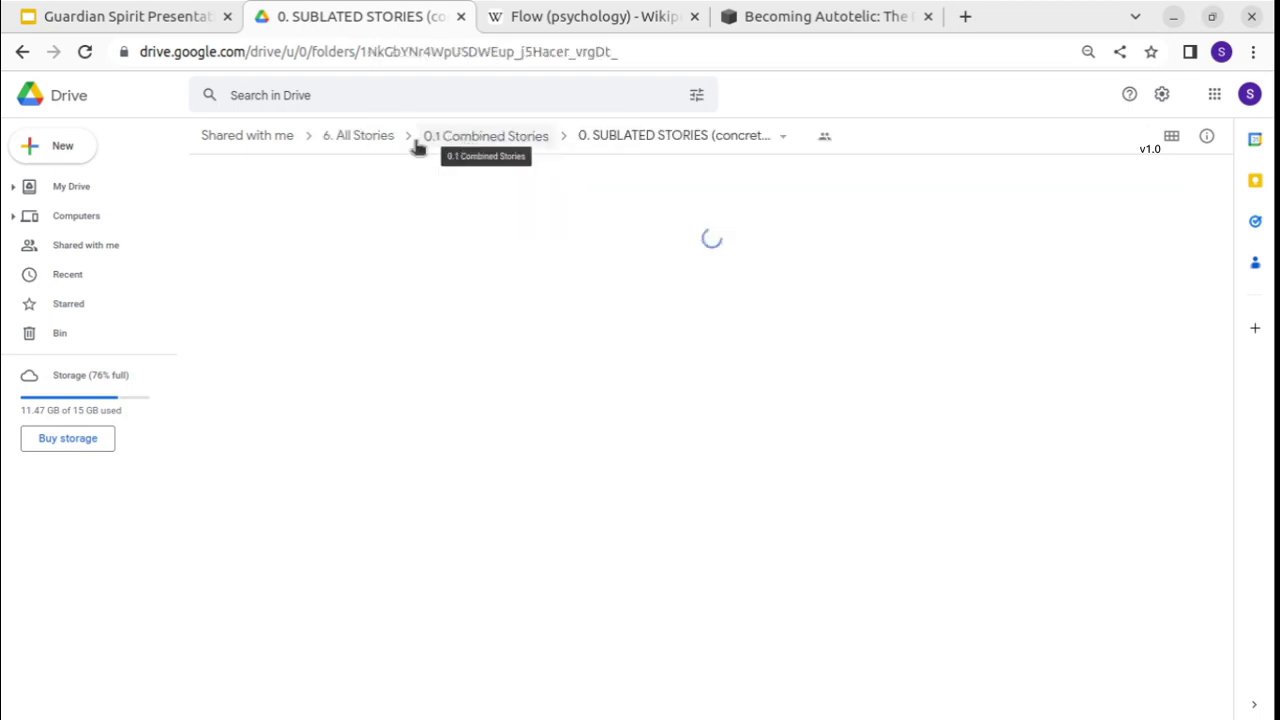
left_click(352, 143)
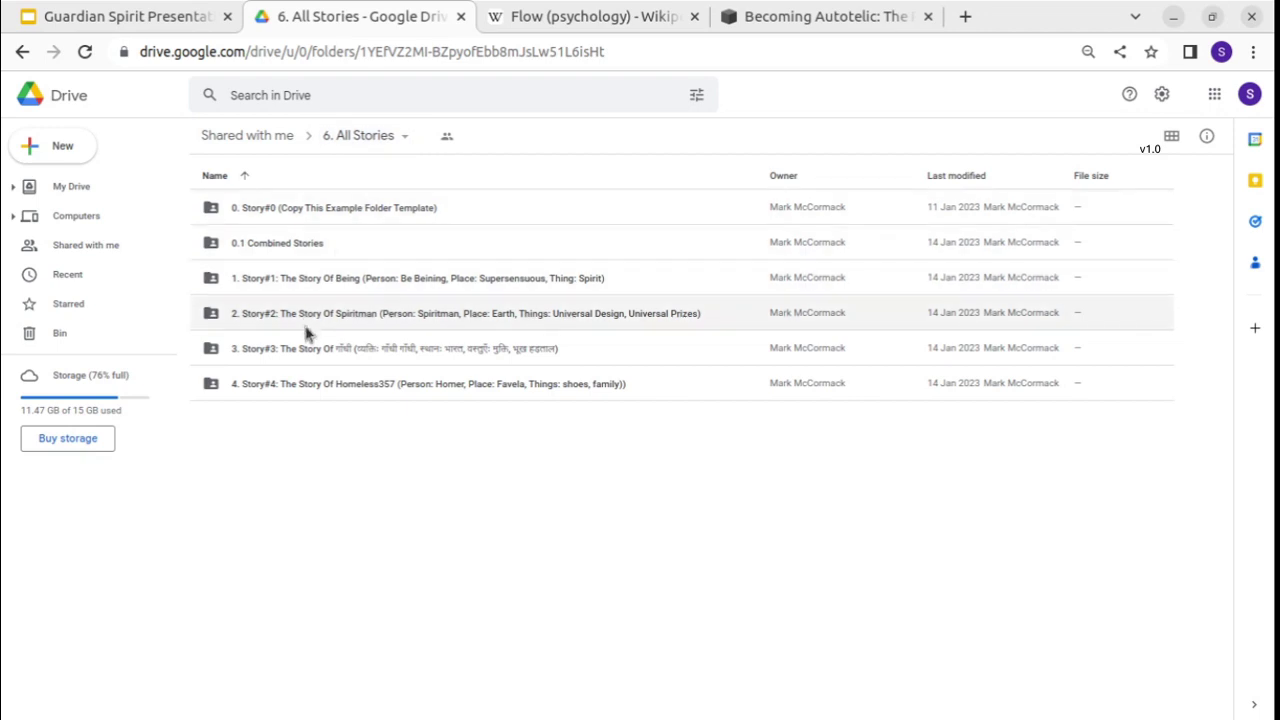
left_click(343, 146)
left_click(357, 132)
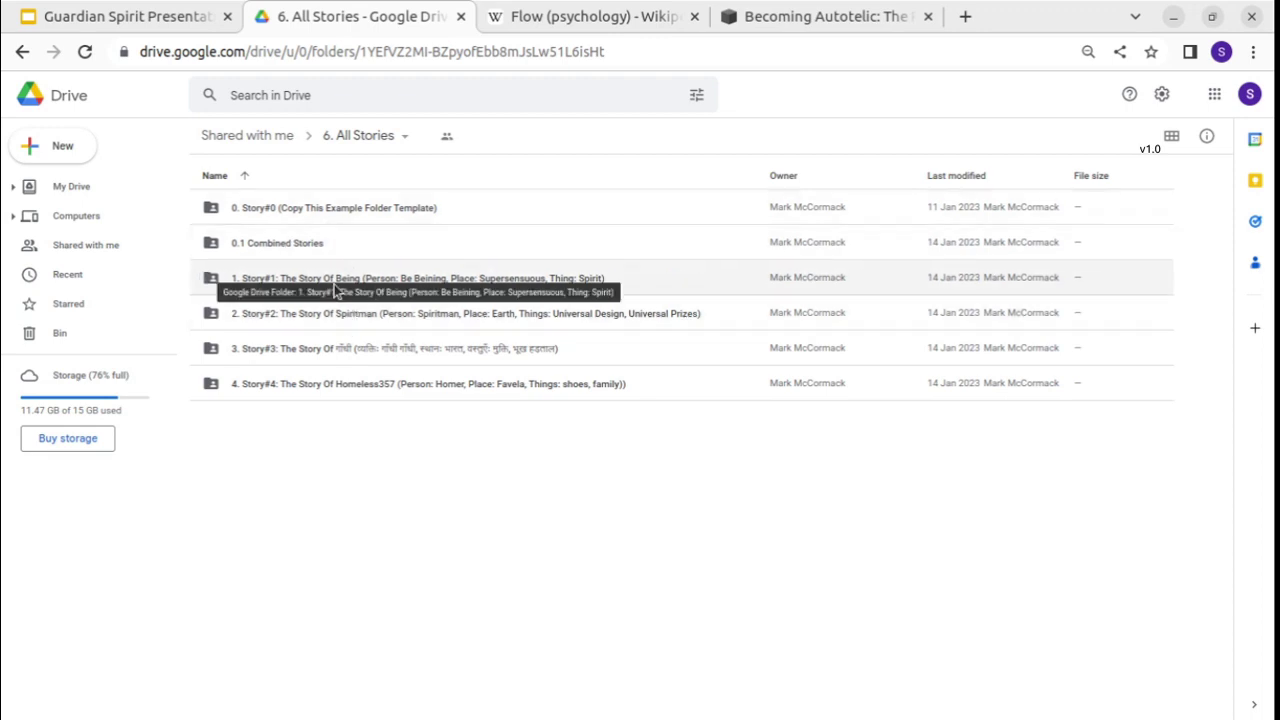
left_click(460, 16)
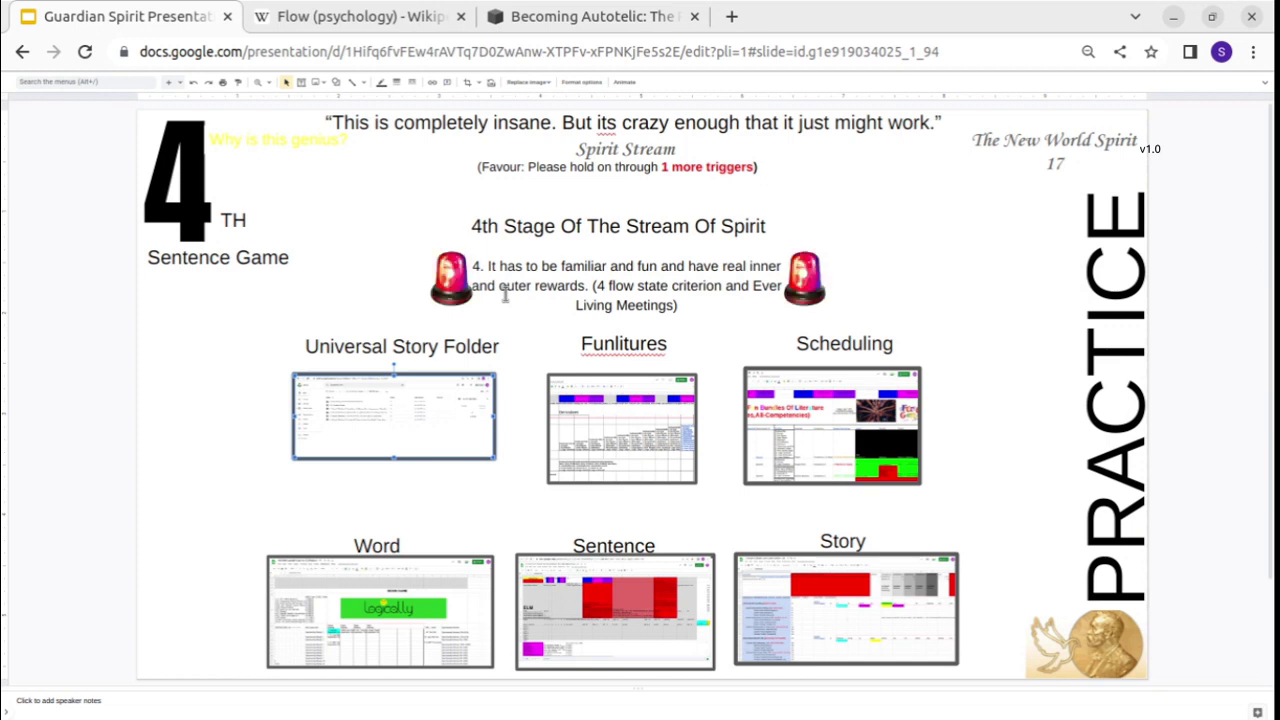
Point out the Funlitures and Universal Story Folder images on the 4th Stage Of The Stream Of Spirit slide.
left_click(583, 411)
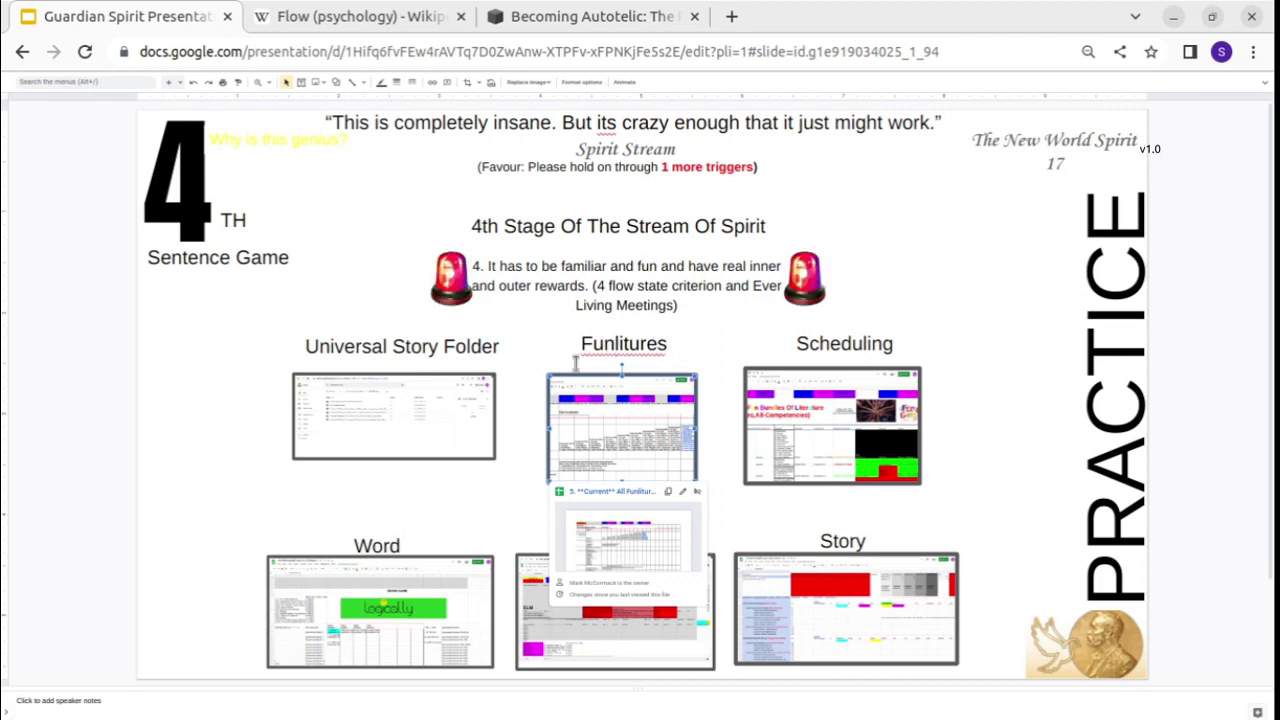
left_click(420, 414)
left_click(601, 417)
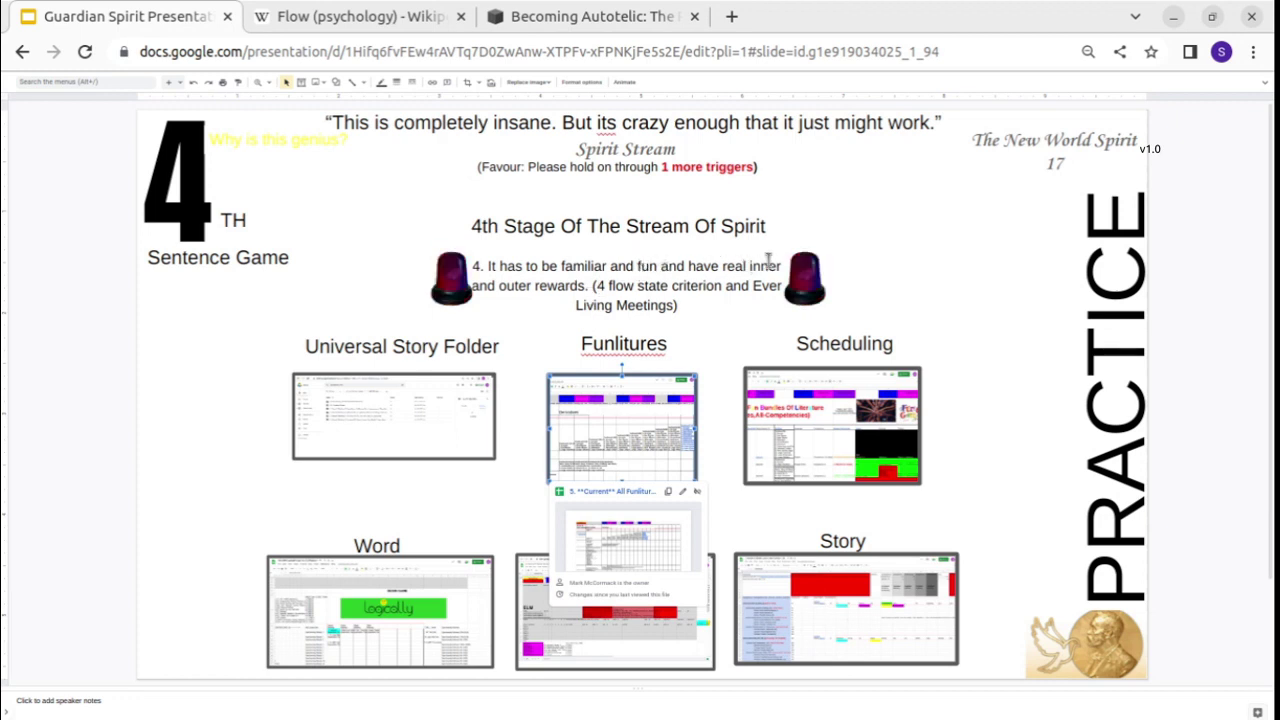
Switch to the Wikipedia article Flow (psychology), point out its title, preview the linked psychologist's entry and highlight "zone" in the introduction.
left_click(365, 18)
left_click_drag(356, 186, 550, 189)
left_click(556, 197)
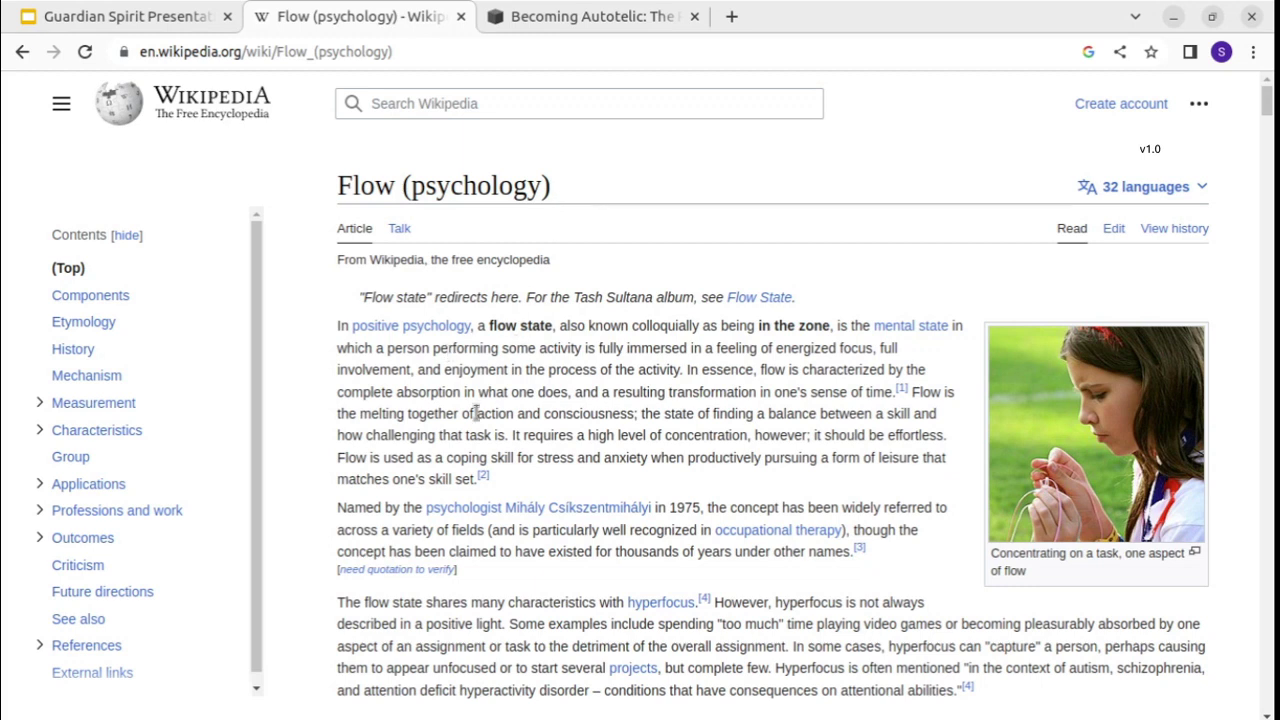
left_click_drag(653, 507, 518, 508)
left_click(670, 508)
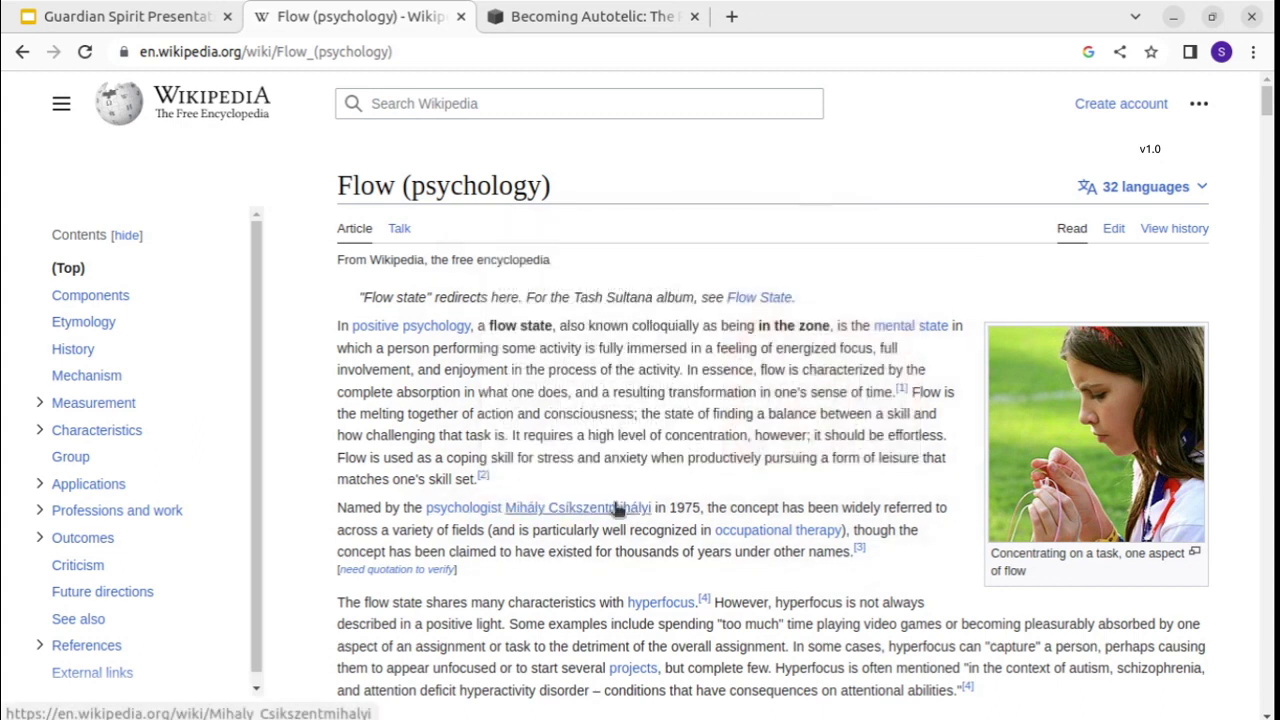
mouse_move(616, 509)
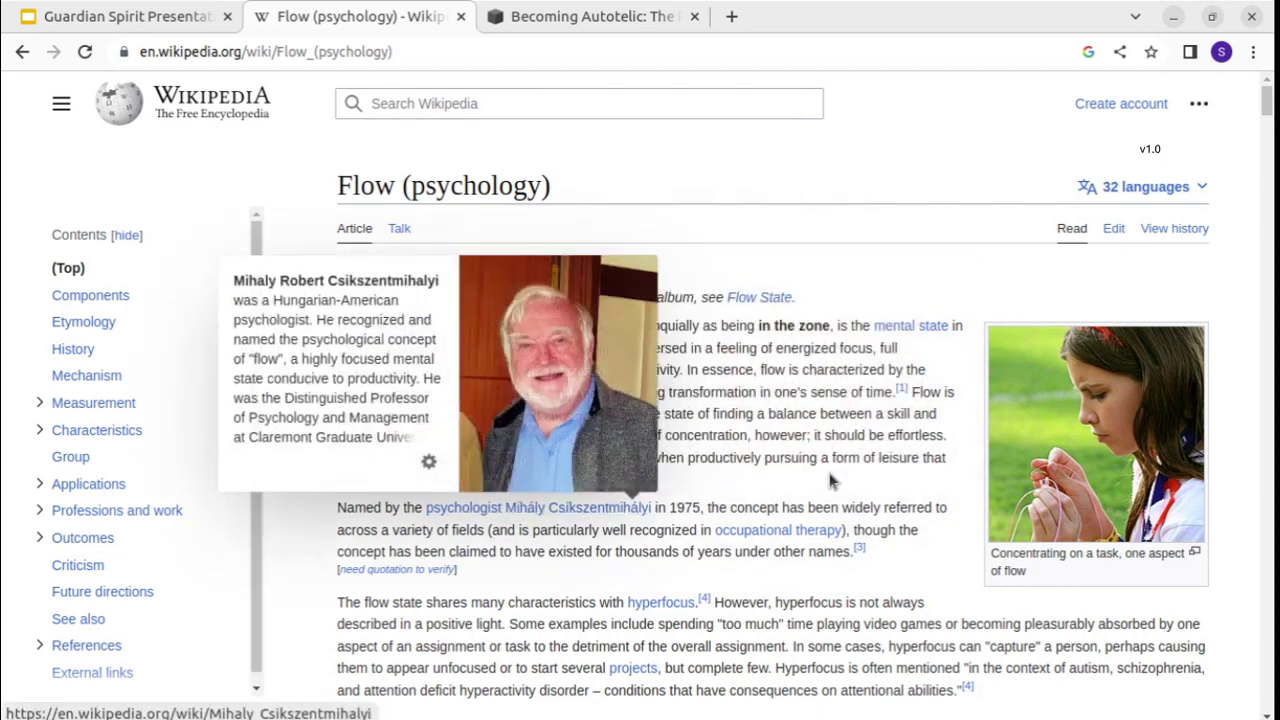
left_click_drag(796, 325, 818, 325)
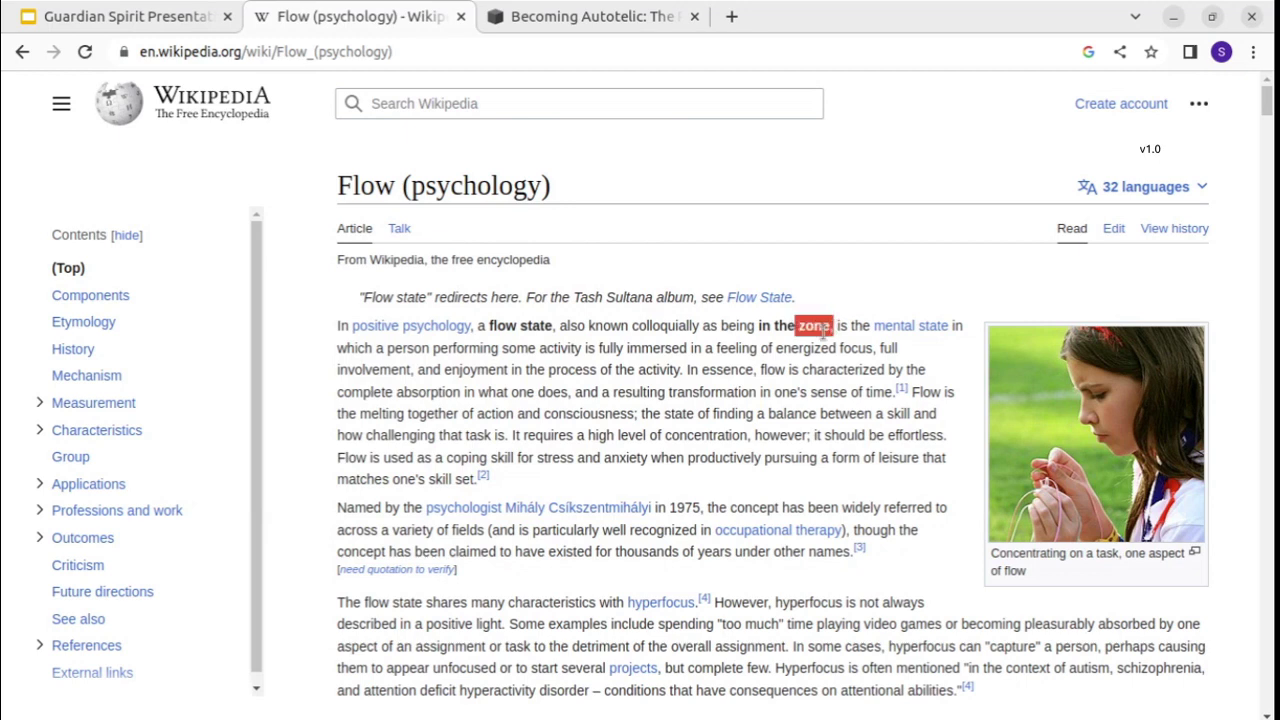
Look through the article from Components to Measurement and briefly highlight the Flow questionnaire heading.
scroll(568, 463, "down", 5)
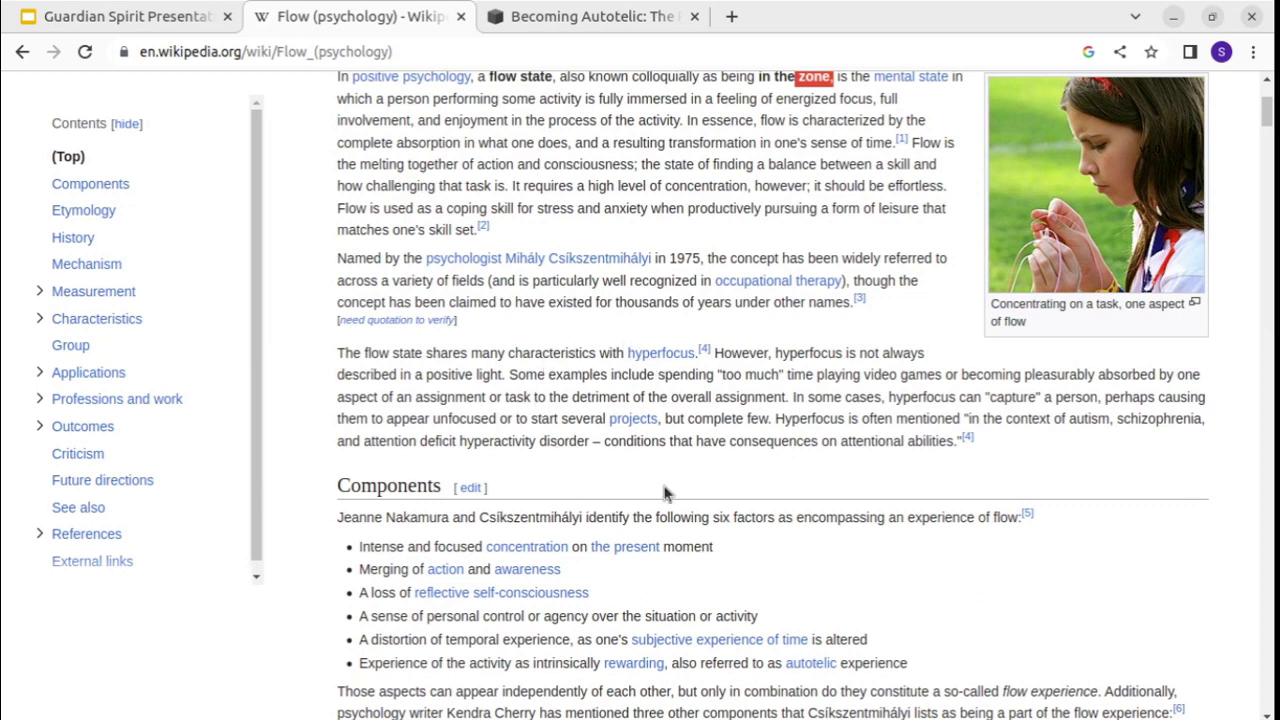
scroll(672, 503, "down", 2)
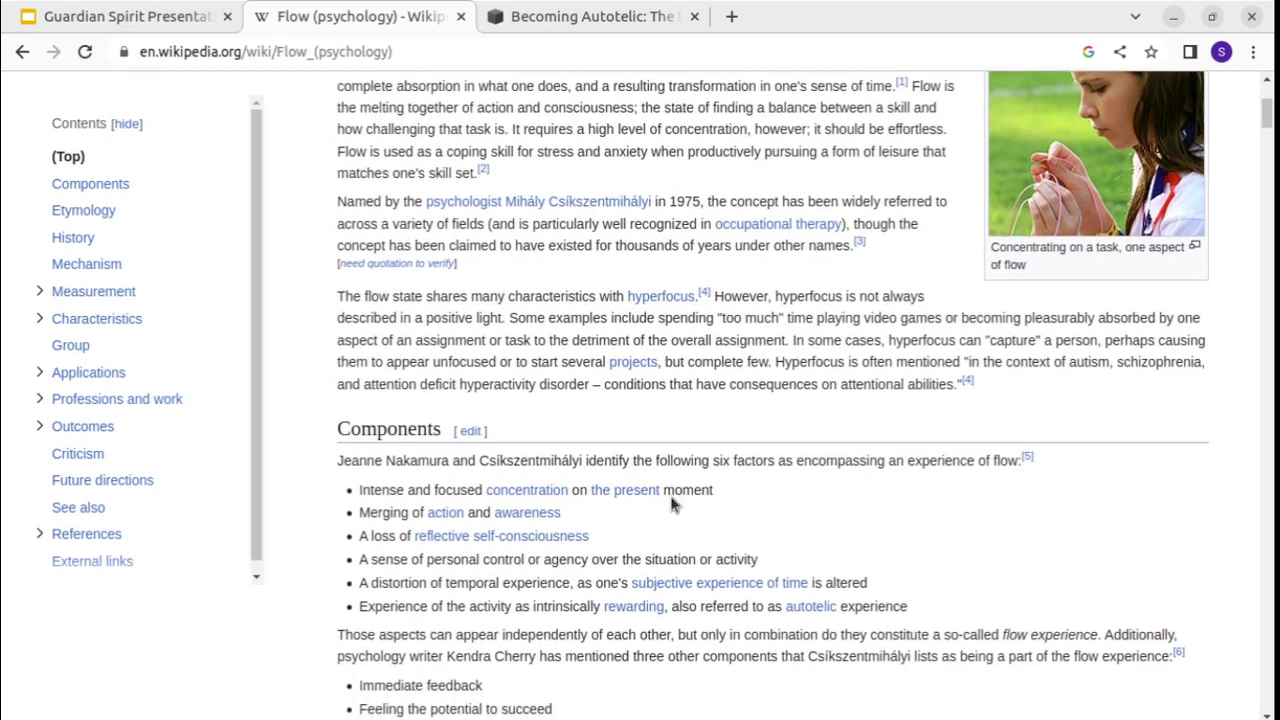
scroll(672, 503, "down", 9)
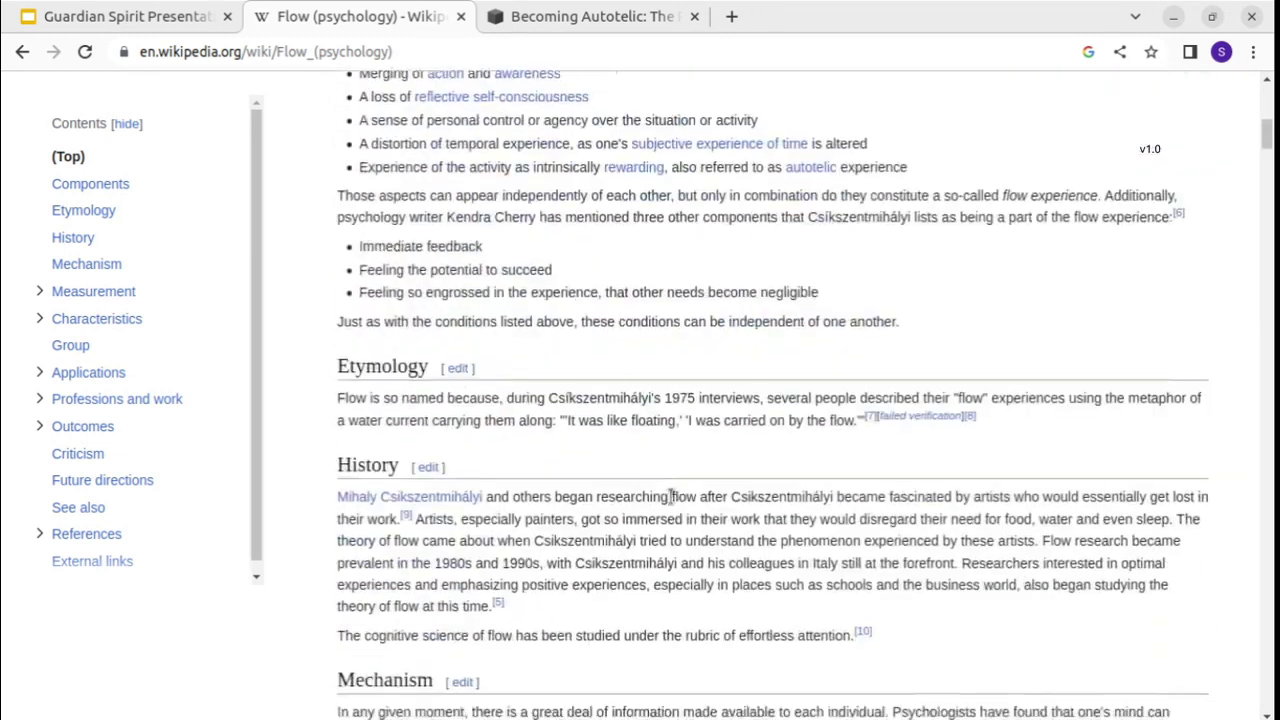
scroll(672, 503, "down", 7)
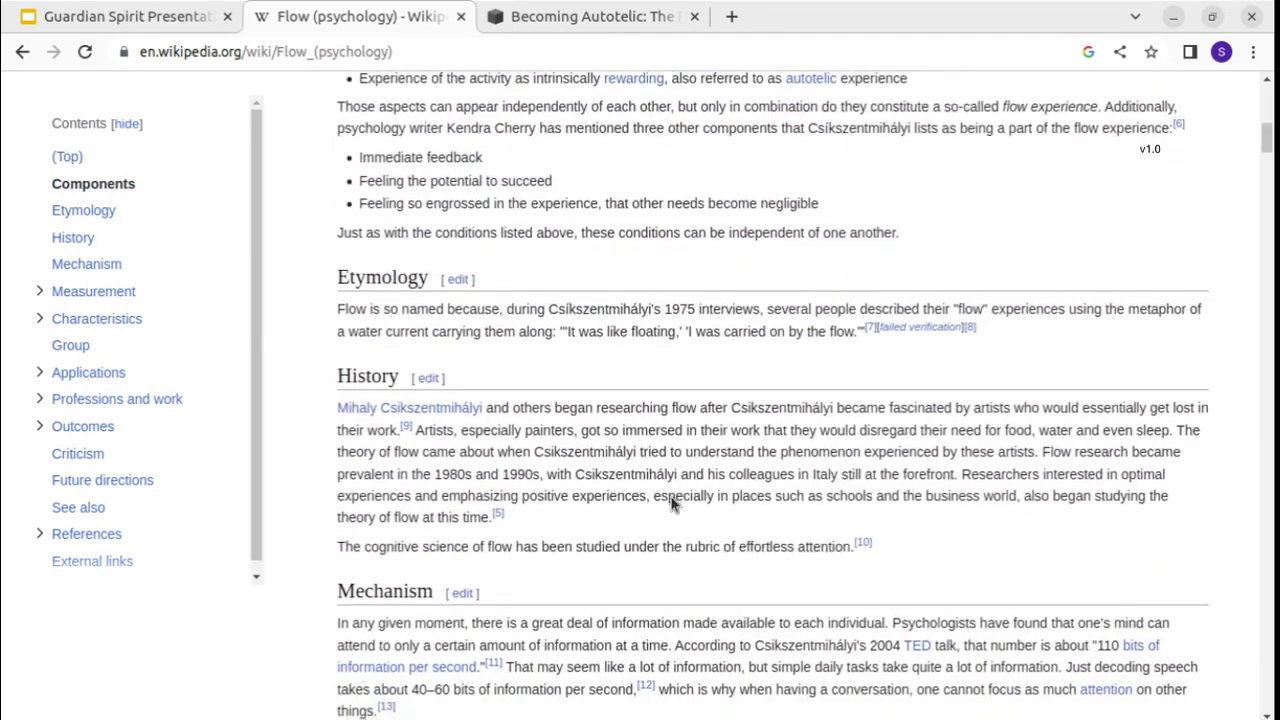
scroll(671, 497, "down", 1)
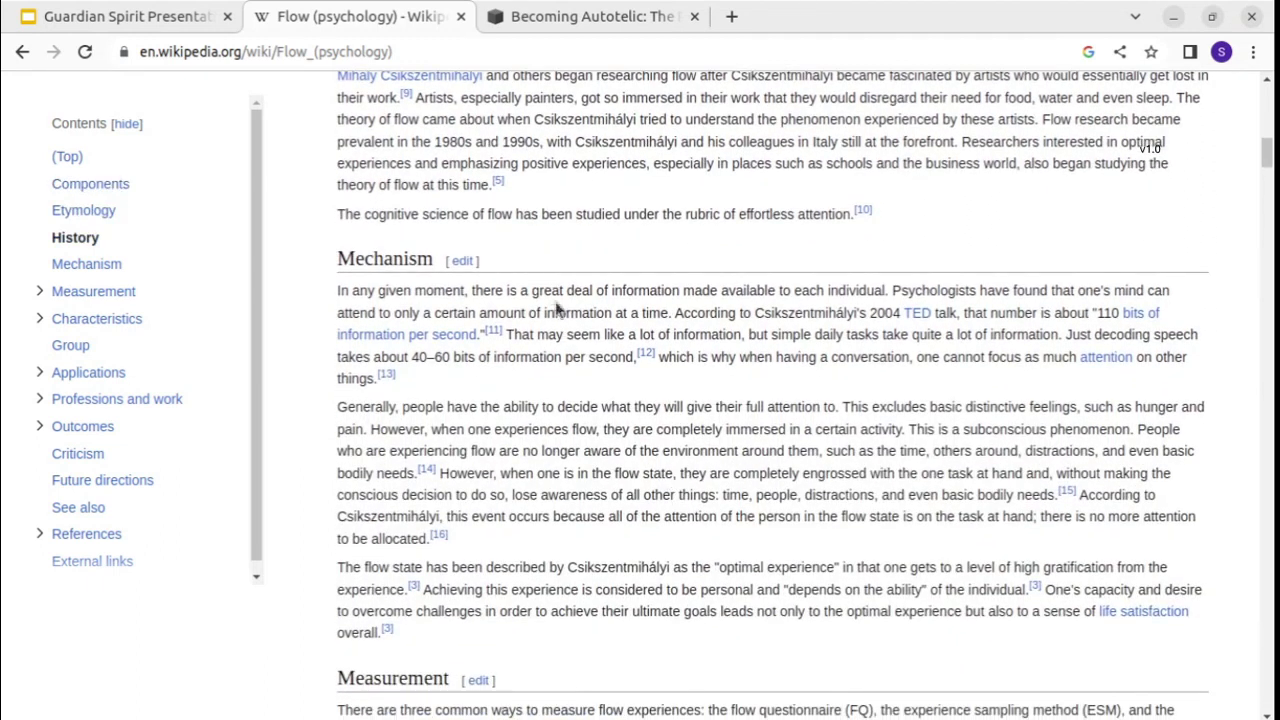
scroll(563, 403, "down", 2)
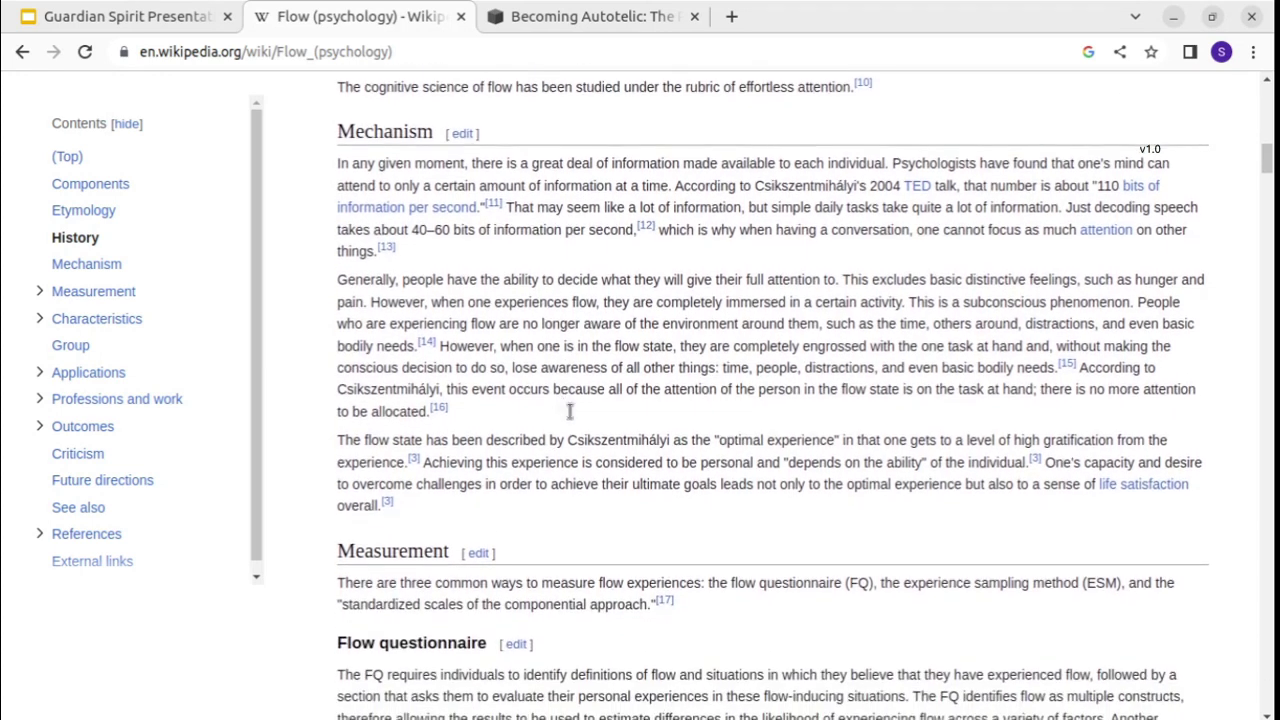
scroll(688, 551, "down", 3)
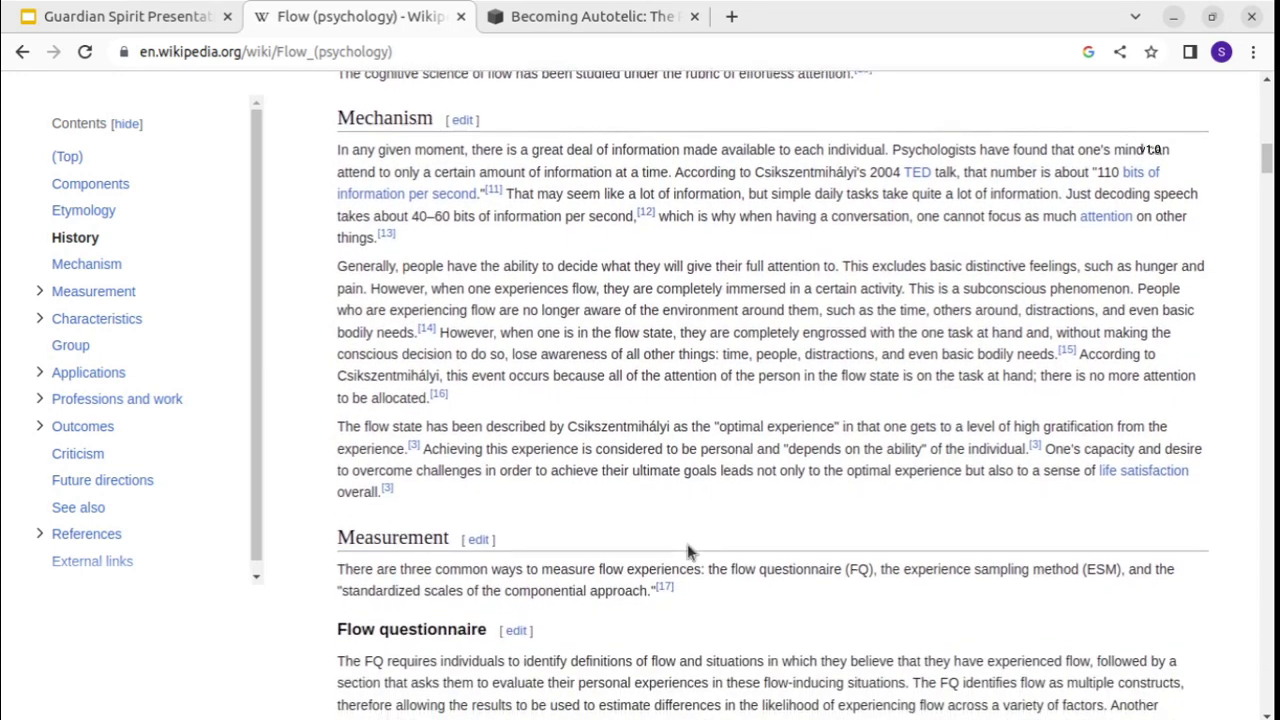
scroll(688, 551, "down", 1)
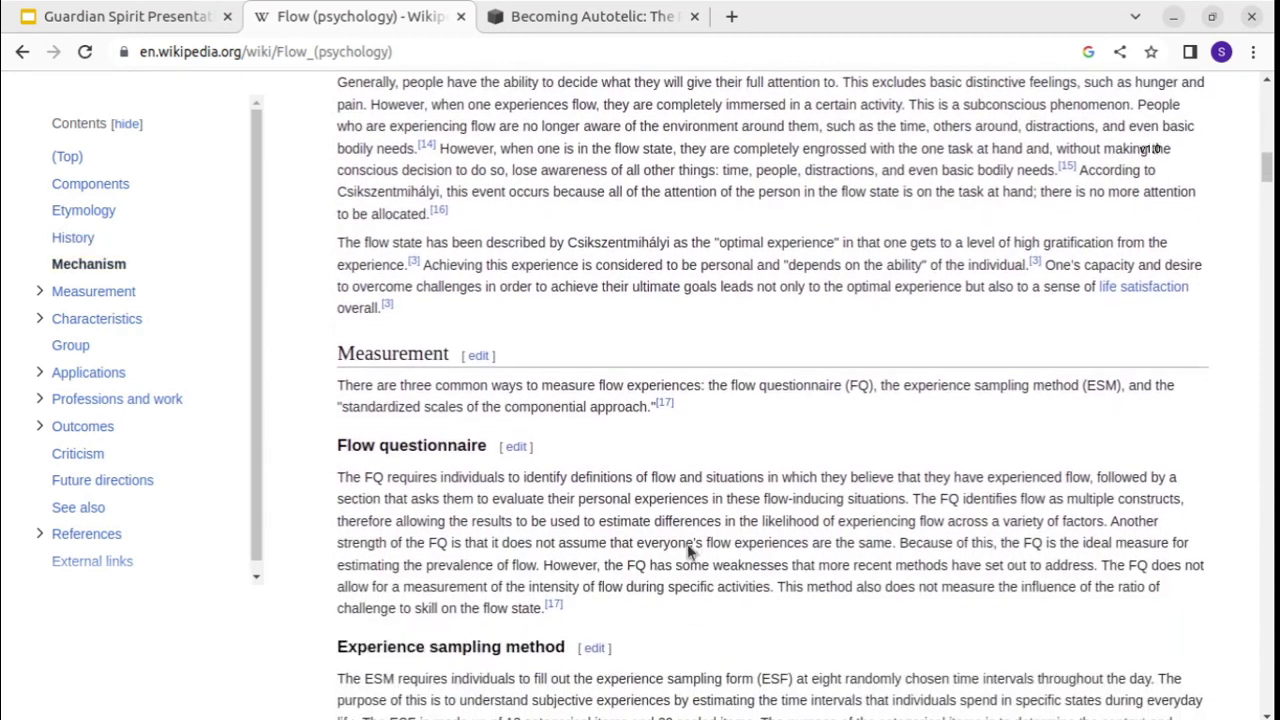
scroll(688, 551, "down", 2)
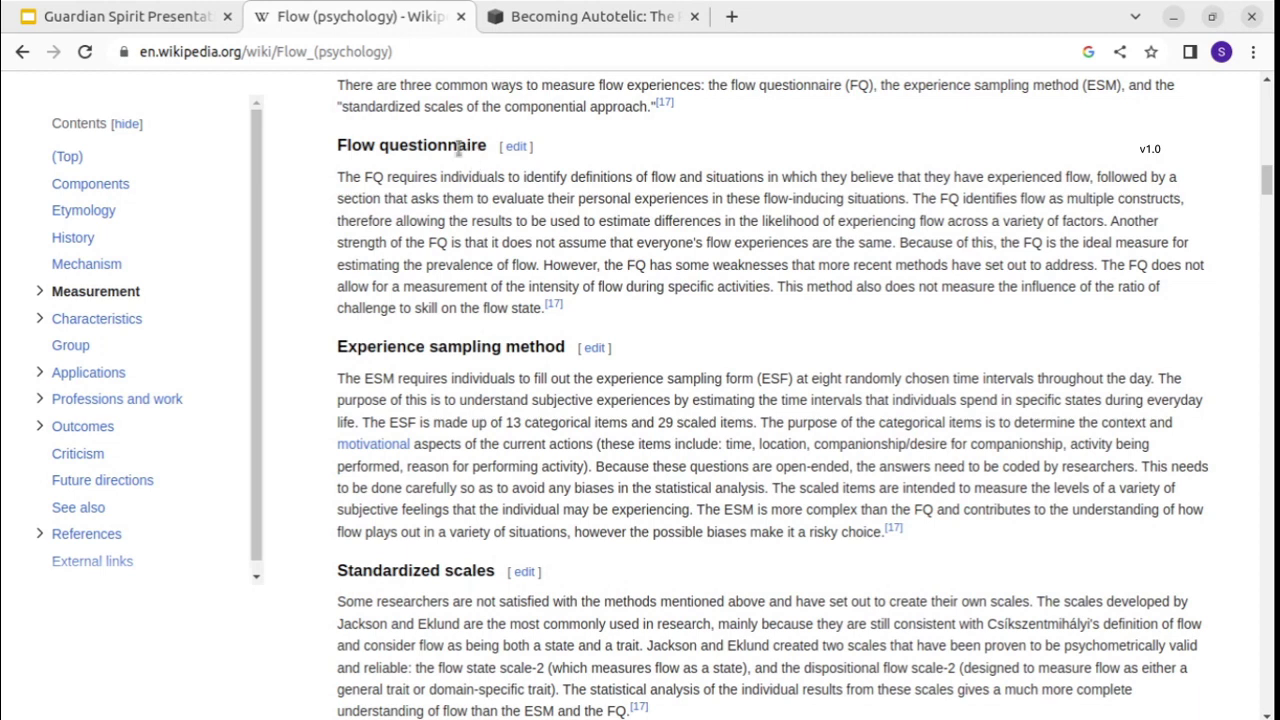
left_click_drag(466, 146, 354, 145)
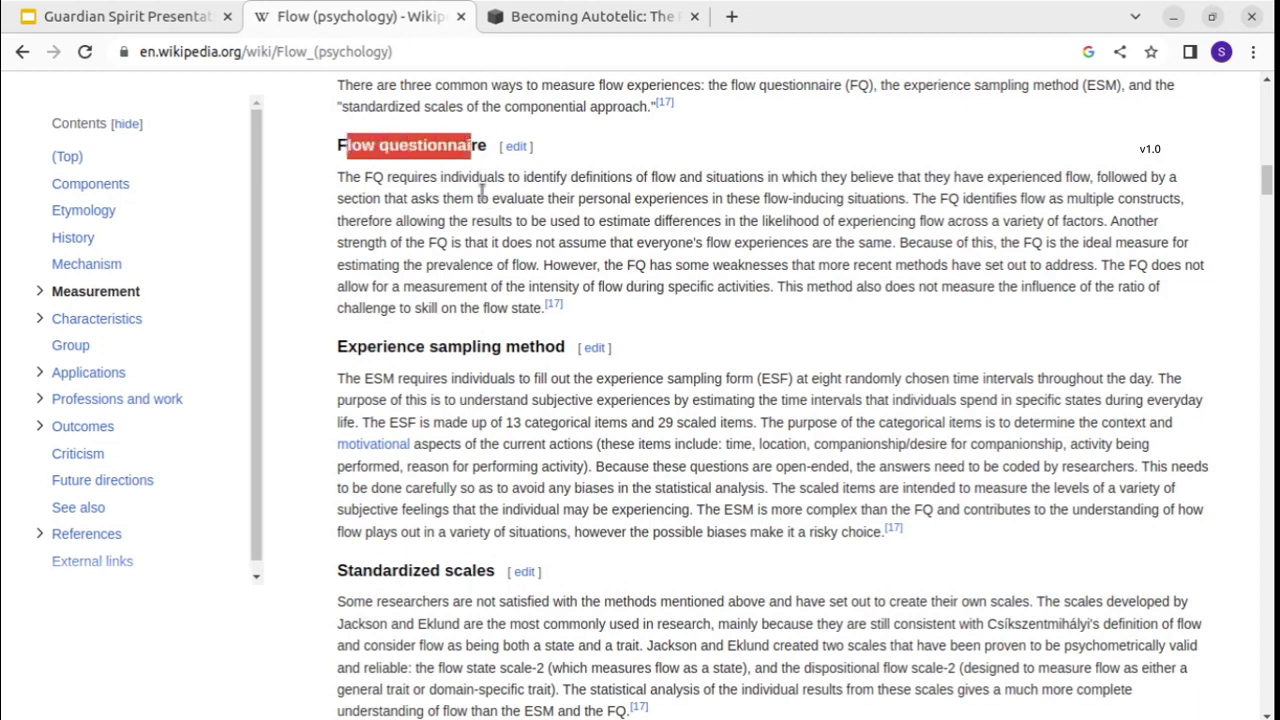
left_click(391, 150)
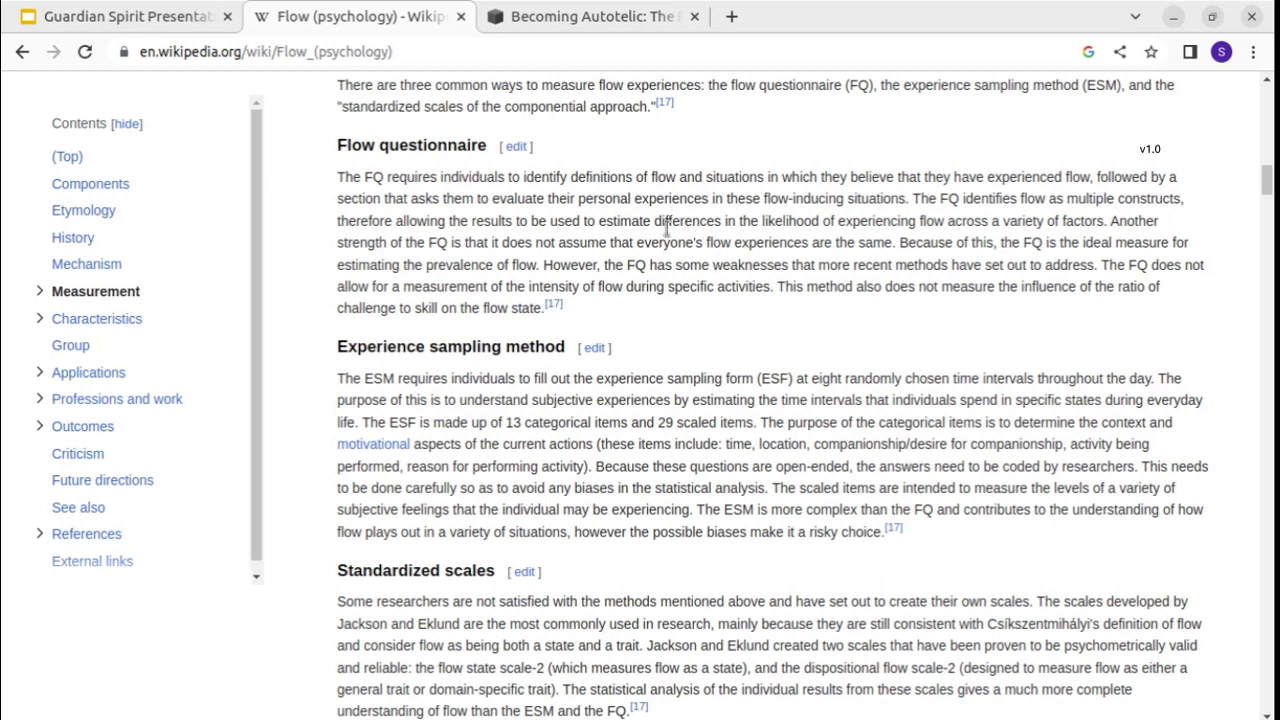
Examine the challenge and skill level diagram under Characteristics, open its linked Worry article and return to Flow (psychology).
scroll(695, 320, "down", 6)
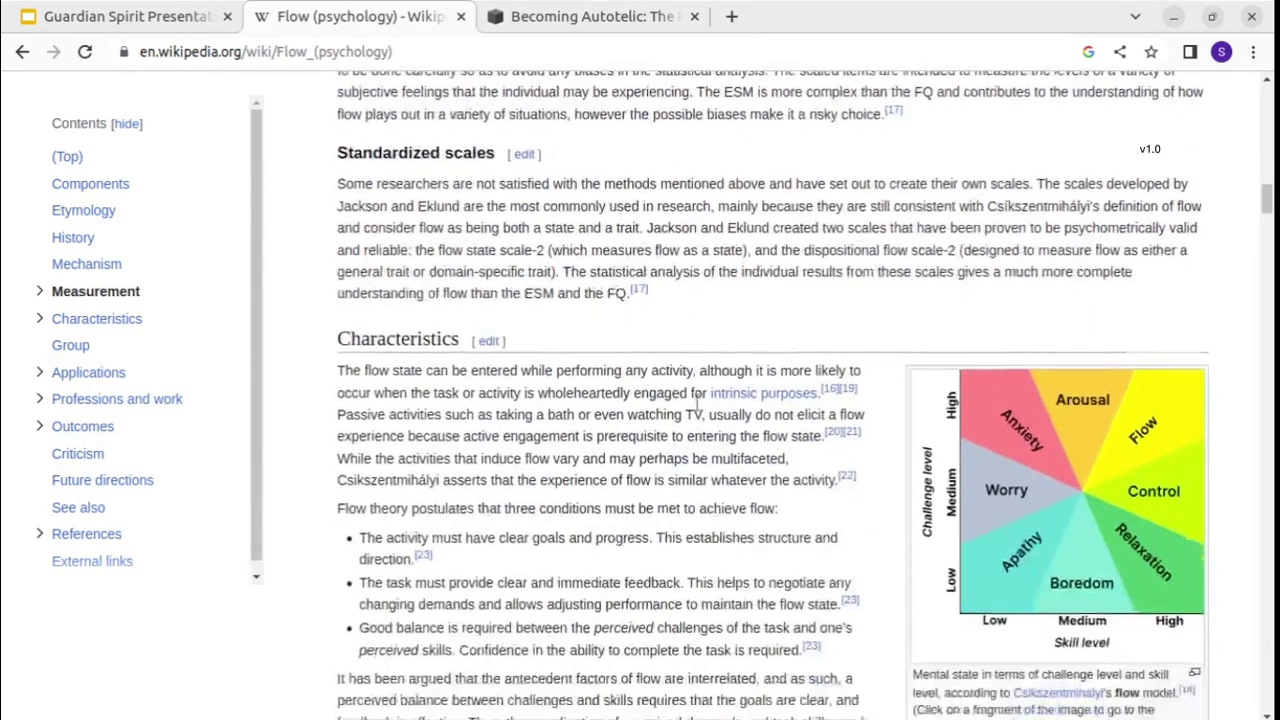
scroll(697, 400, "down", 1)
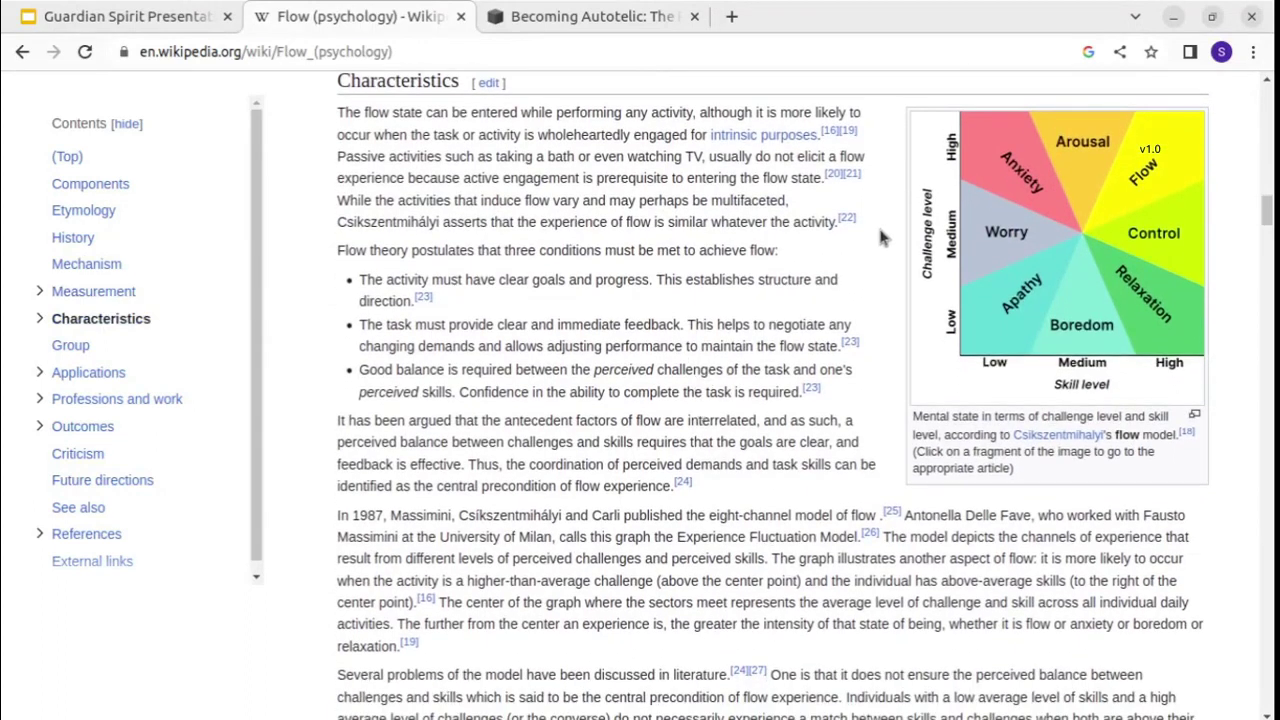
left_click(1068, 229)
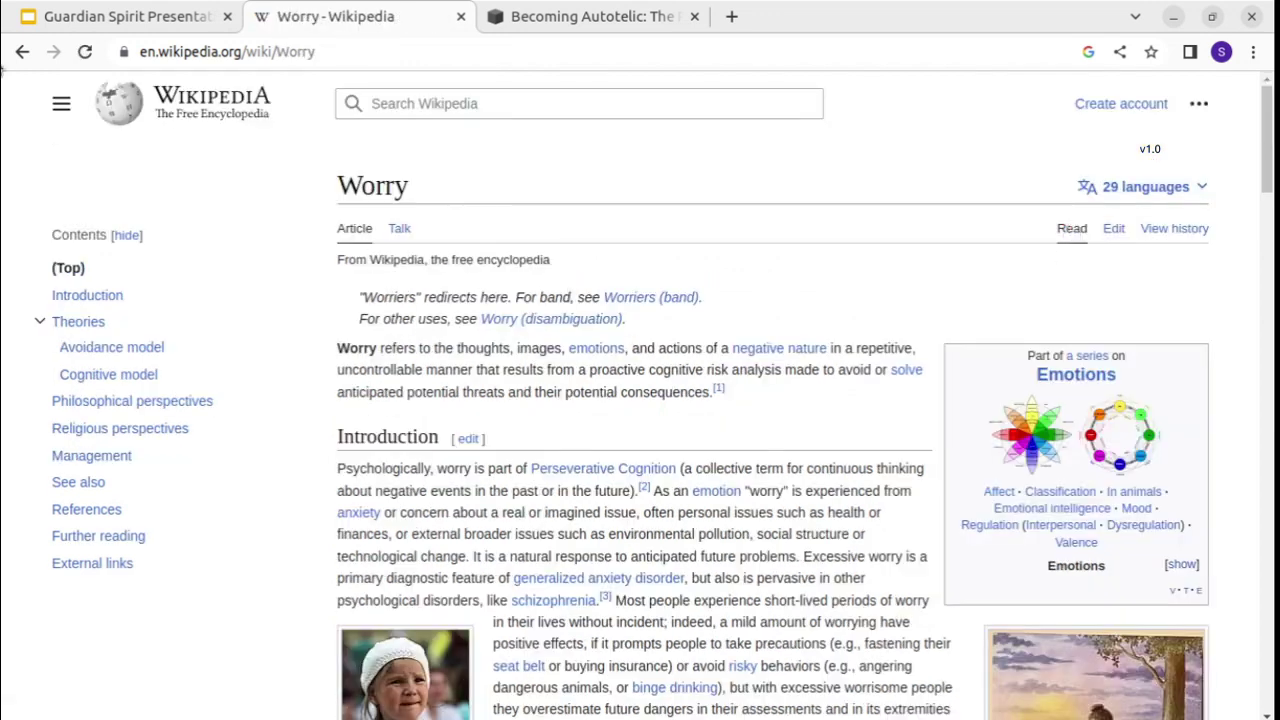
left_click(22, 52)
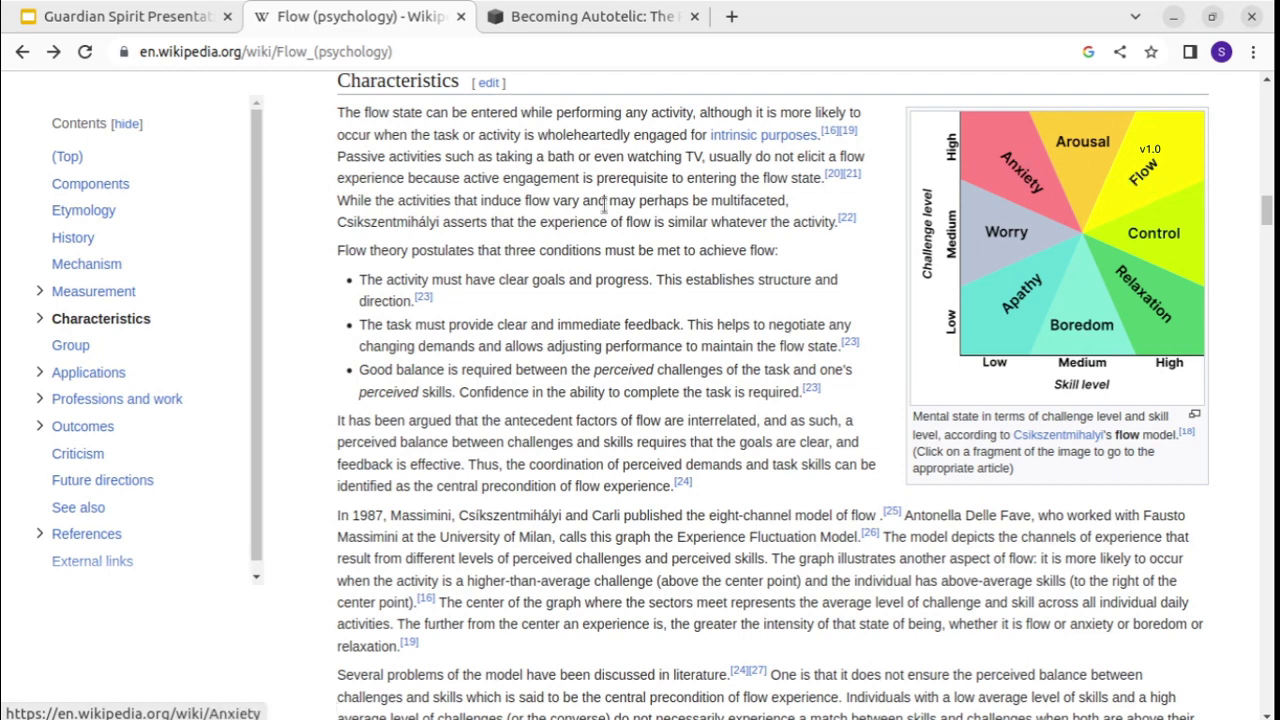
Review the flow conditions under Characteristics and highlight "autotelic personality" in the heading of the section The autotelic personality.
scroll(636, 366, "down", 4)
scroll(636, 366, "down", 4)
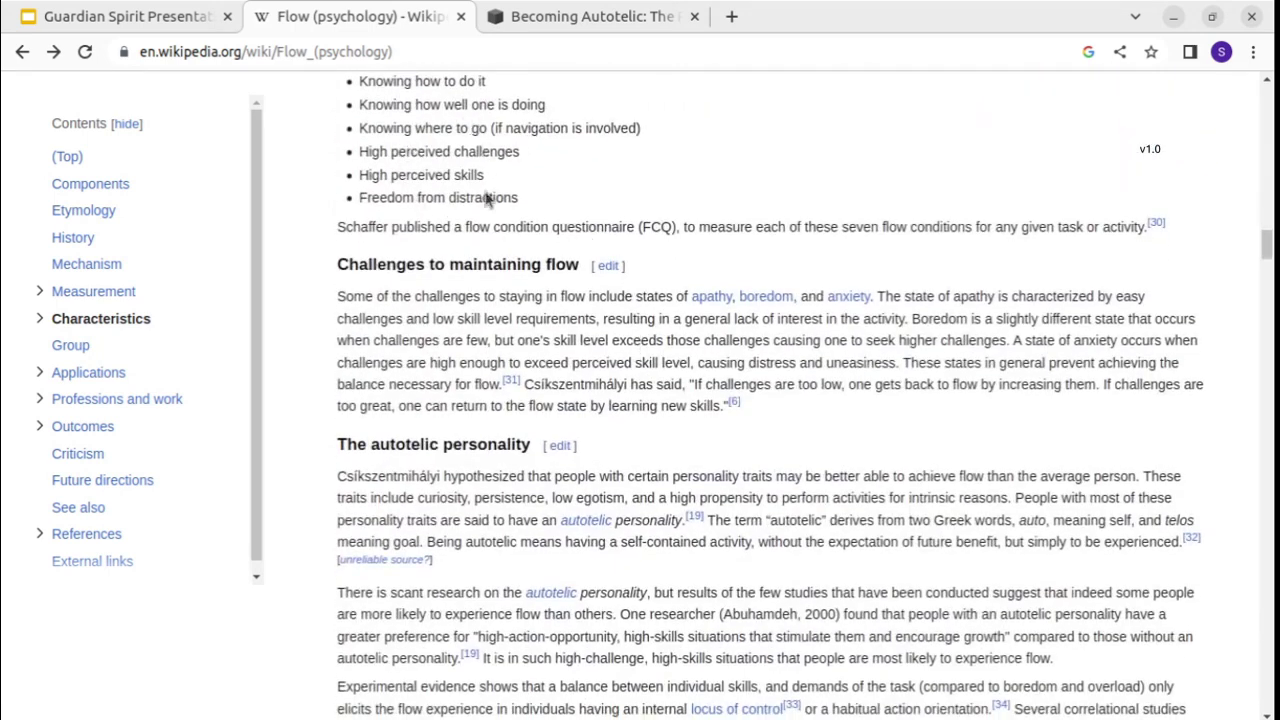
scroll(491, 228, "up", 5)
scroll(493, 231, "up", 5)
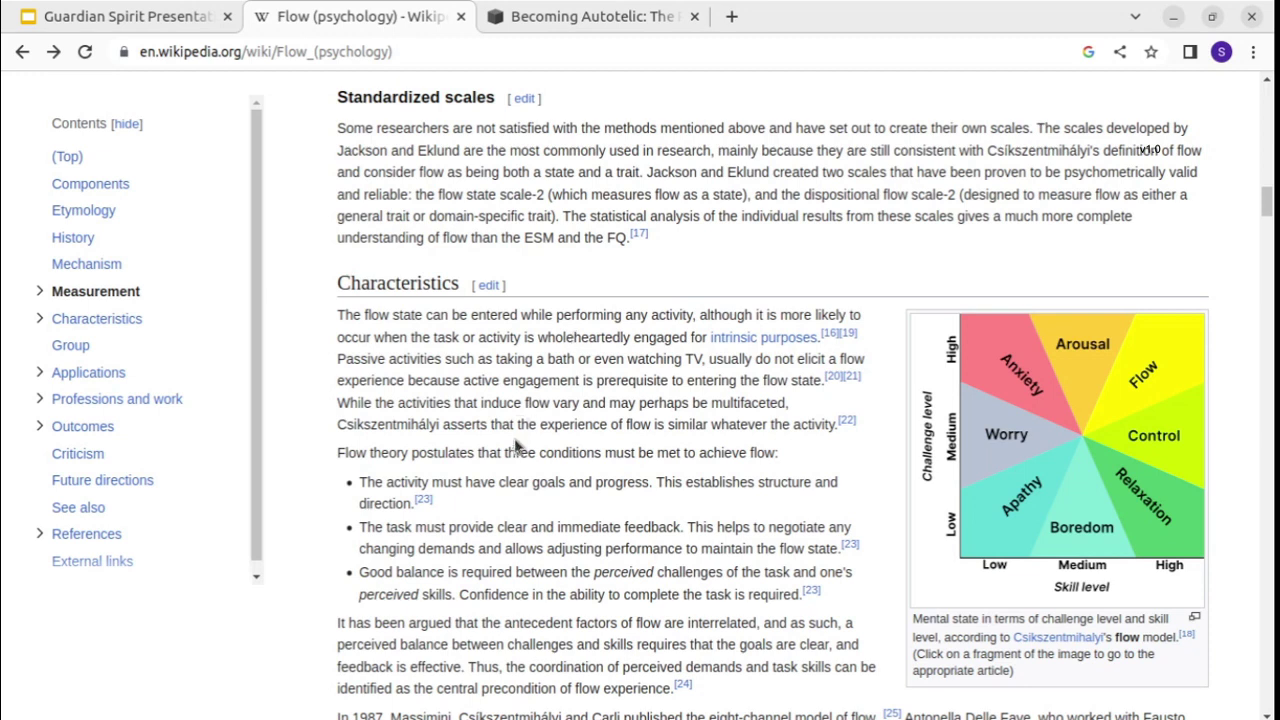
scroll(518, 495, "down", 10)
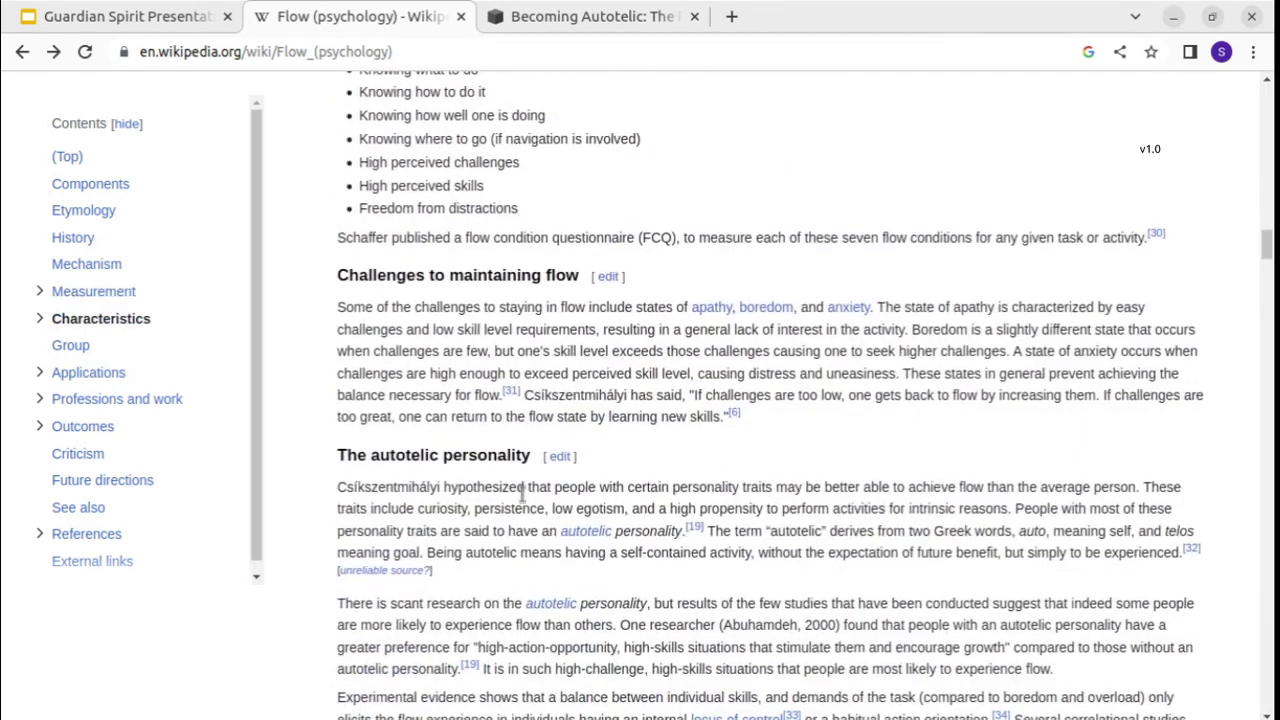
left_click_drag(371, 452, 540, 456)
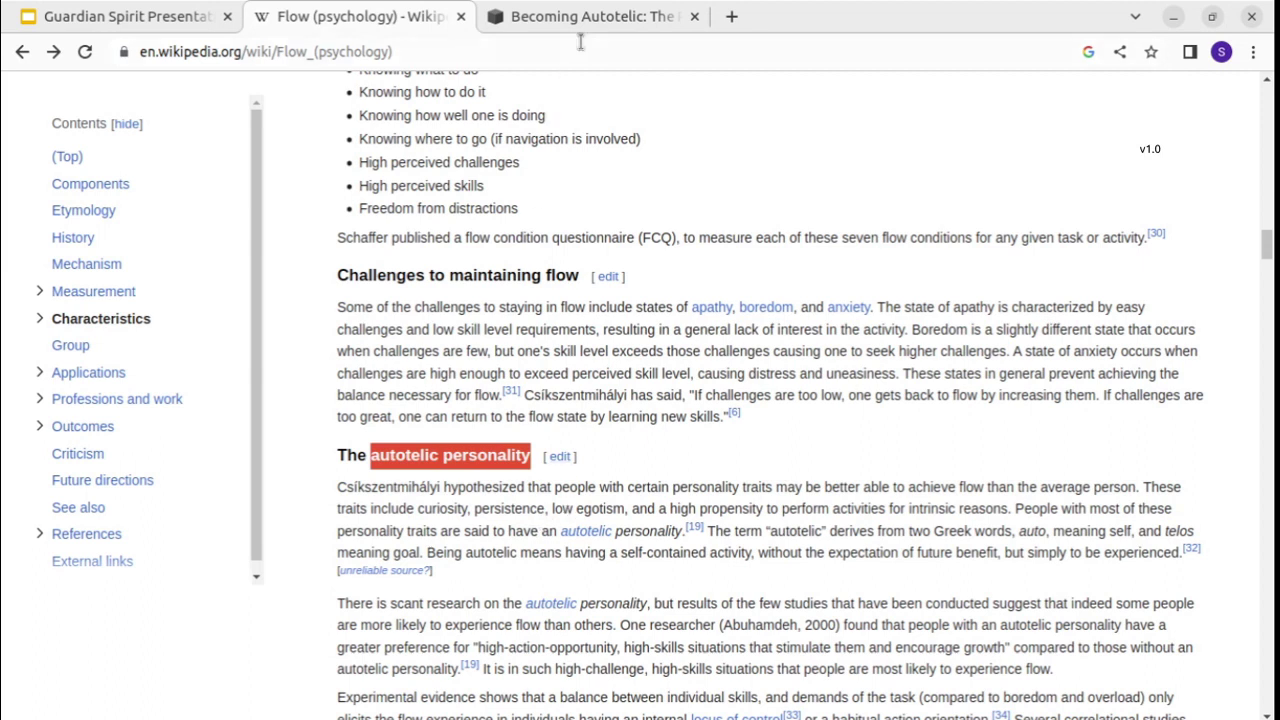
Switch to the Becoming Autotelic article and highlight "autotelic" and its Greek roots autos ("self") and telos ("goal").
left_click(615, 18)
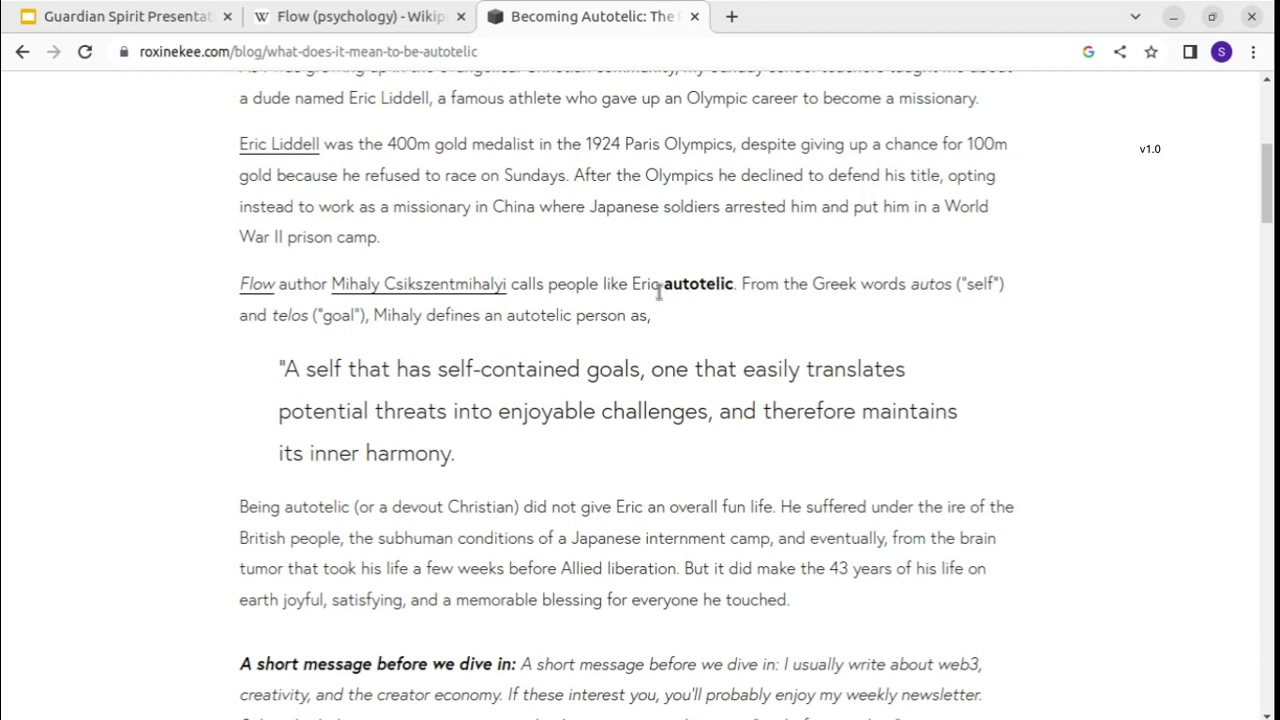
left_click_drag(682, 286, 751, 278)
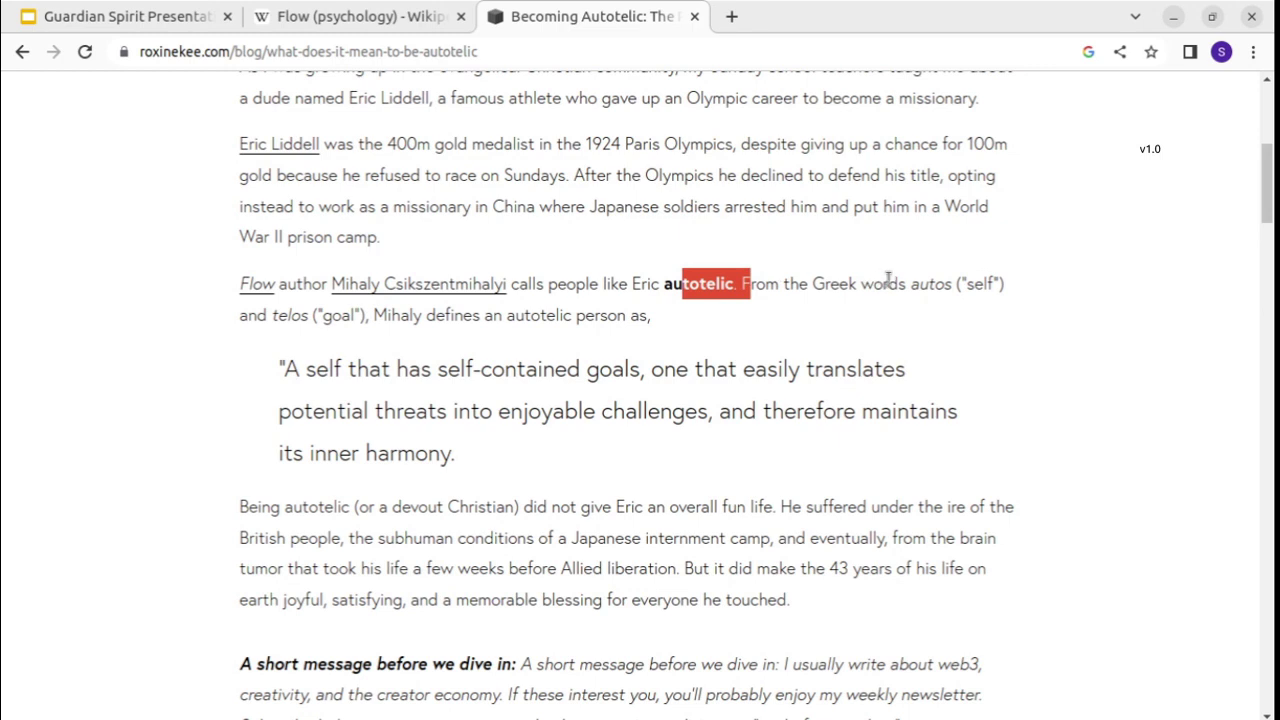
left_click_drag(932, 284, 1006, 284)
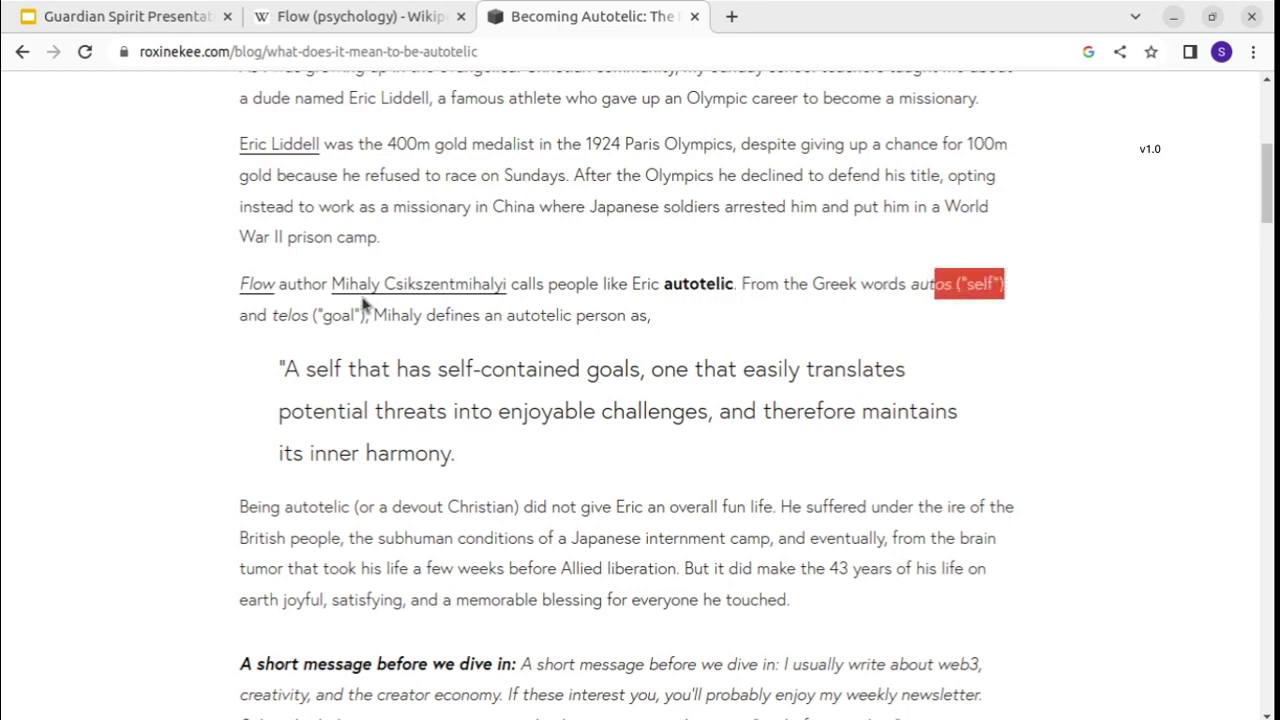
left_click_drag(367, 315, 273, 316)
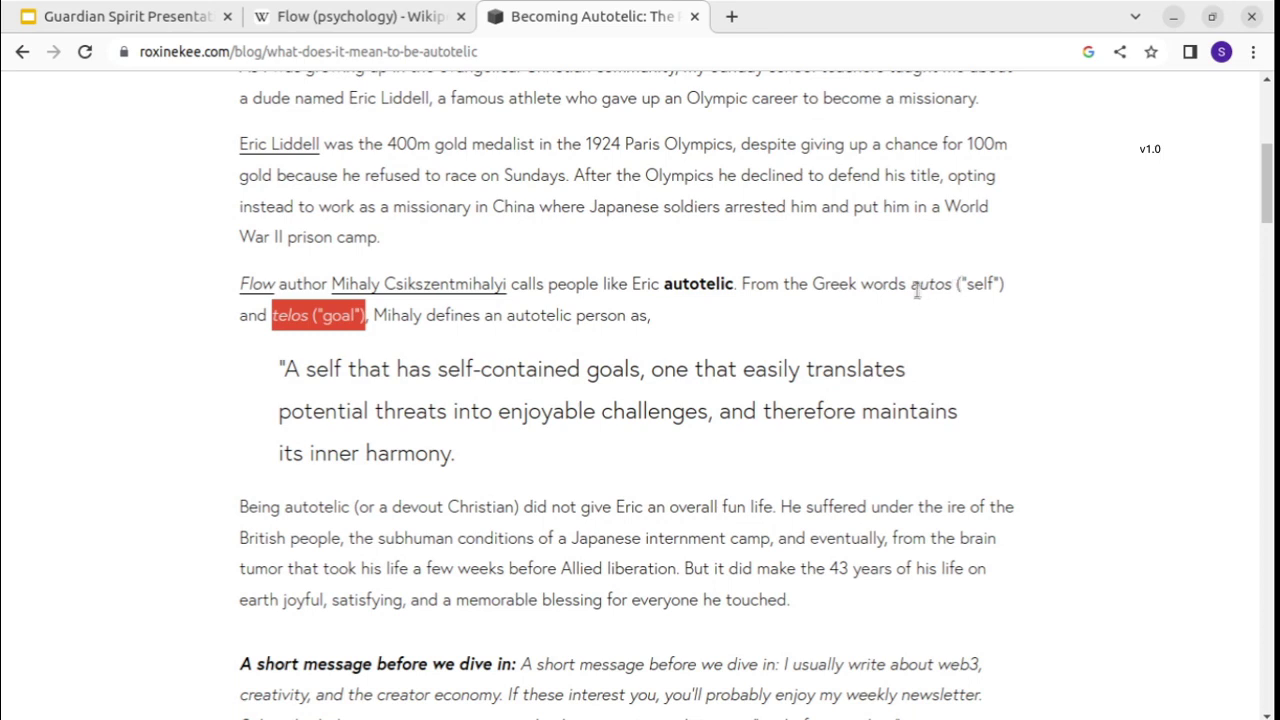
left_click_drag(958, 285, 1000, 284)
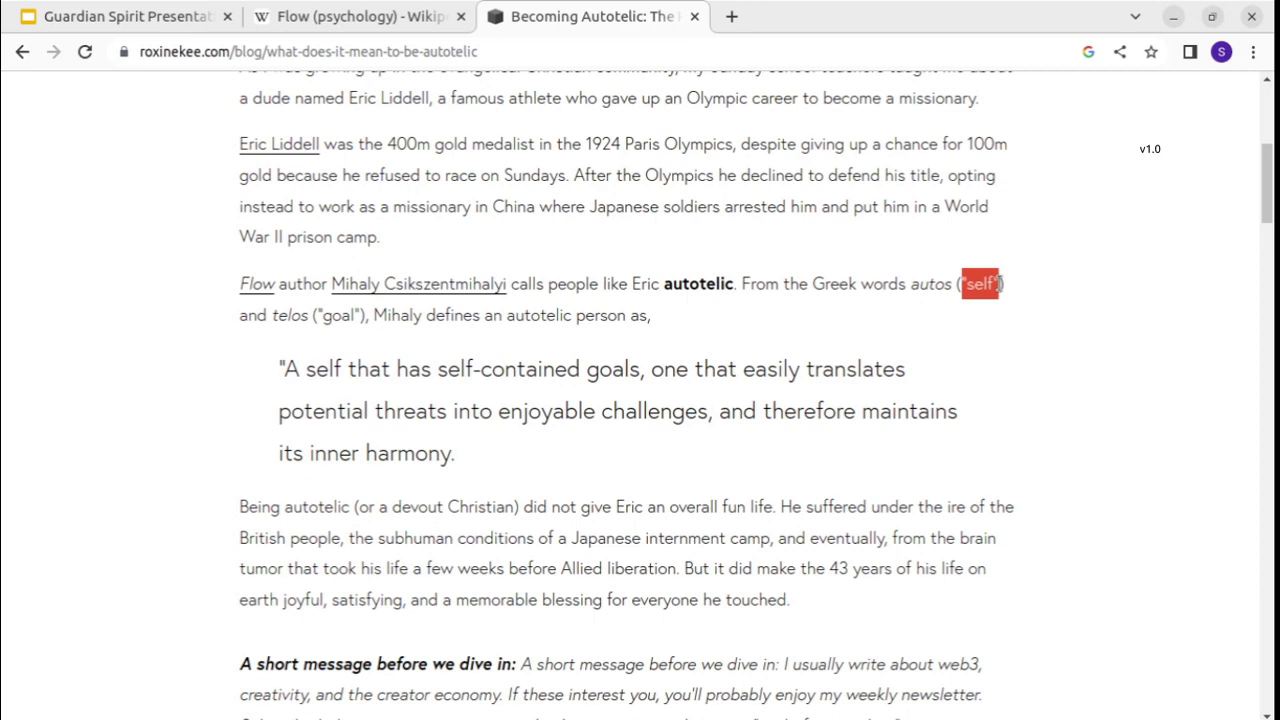
left_click(977, 287)
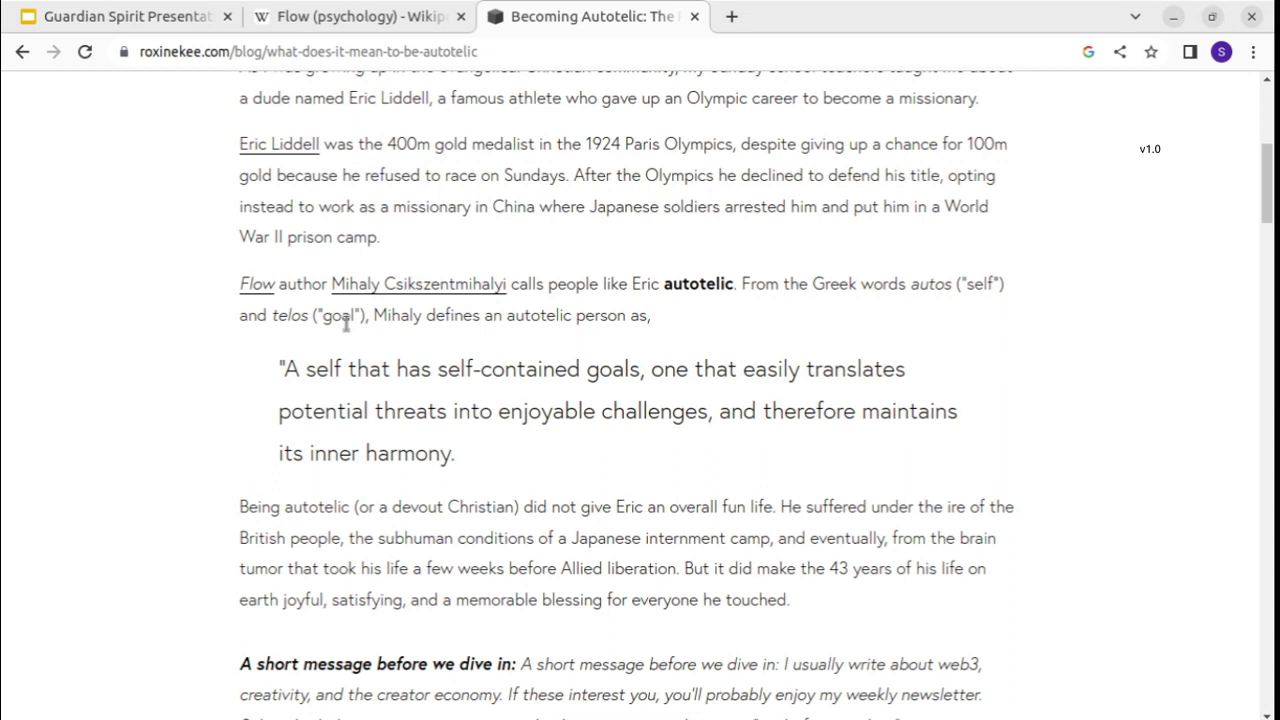
Highlight the quoted definition of an autotelic person in full, including its closing words "inner harmony", and clear the highlight.
double_click(290, 368)
left_click_drag(291, 368, 460, 457)
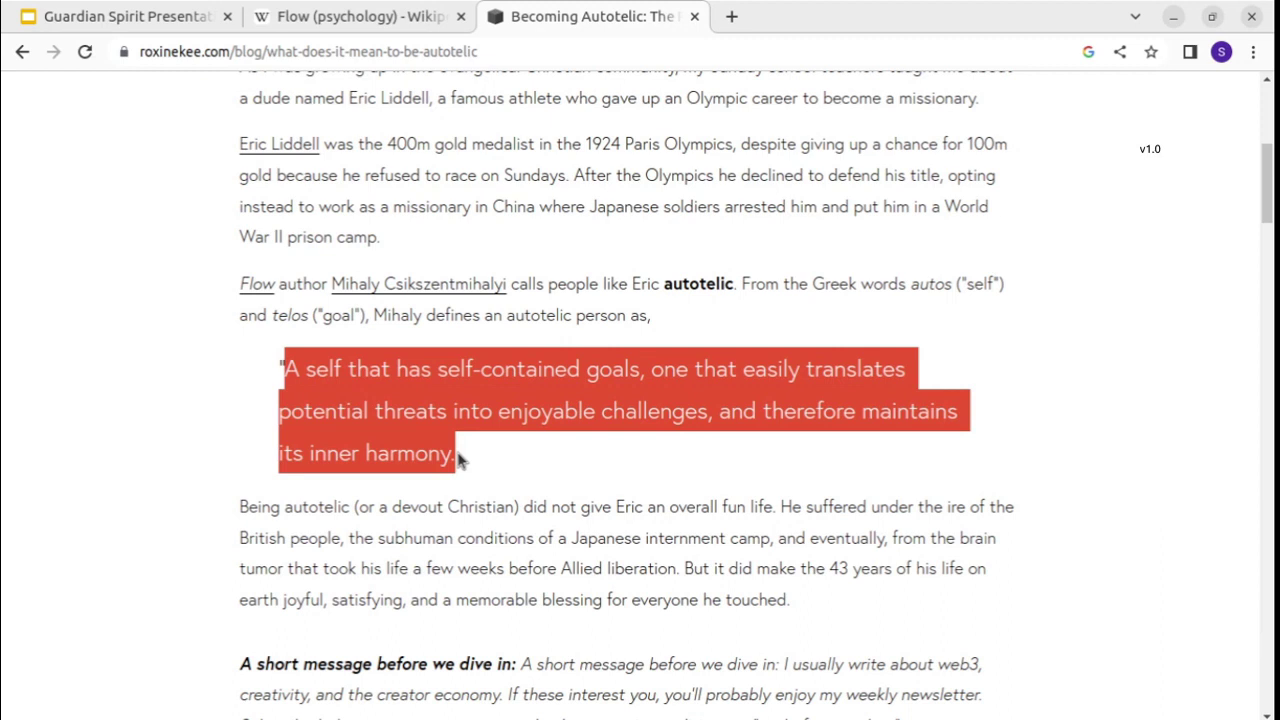
left_click(350, 377)
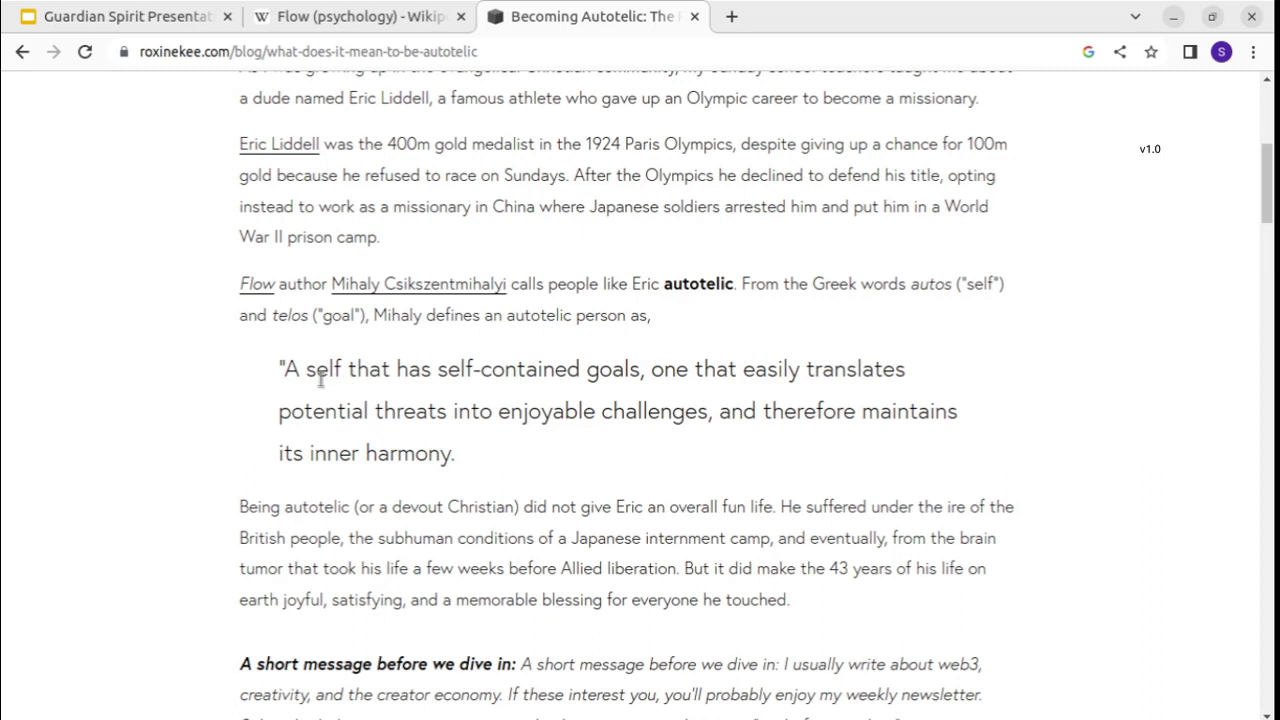
left_click_drag(287, 370, 307, 455)
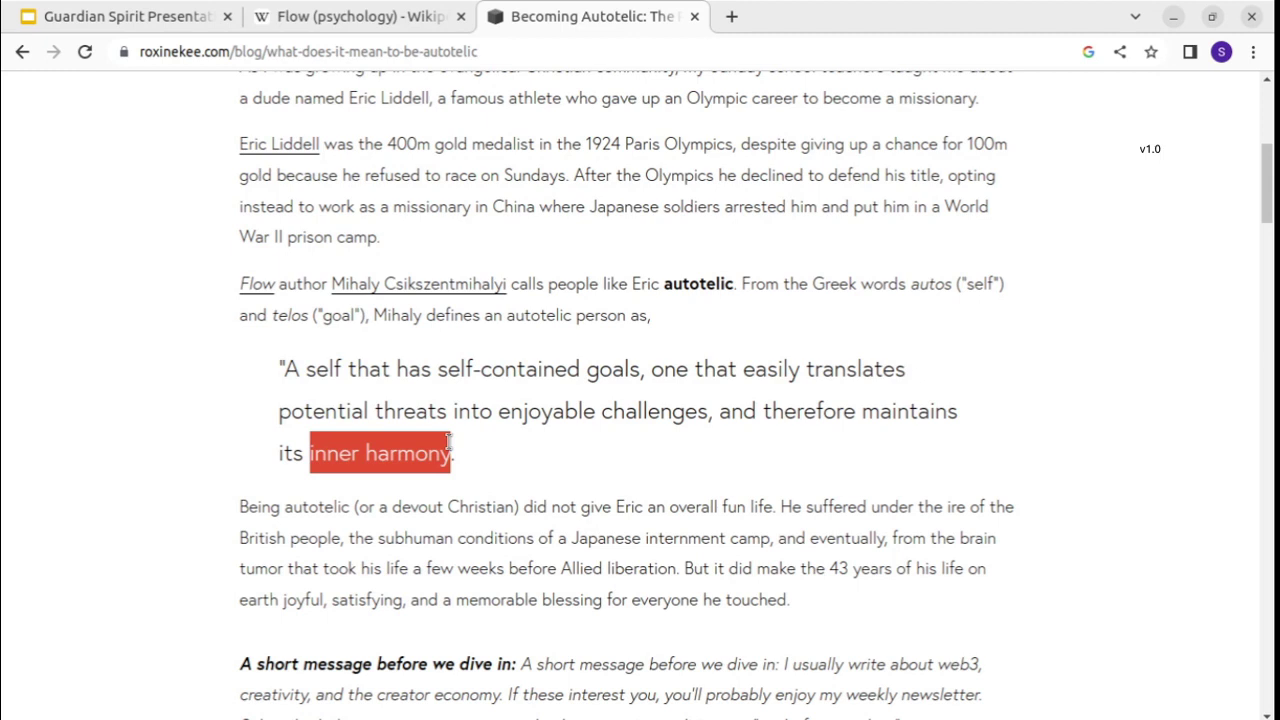
left_click_drag(448, 441, 280, 363)
left_click(350, 371)
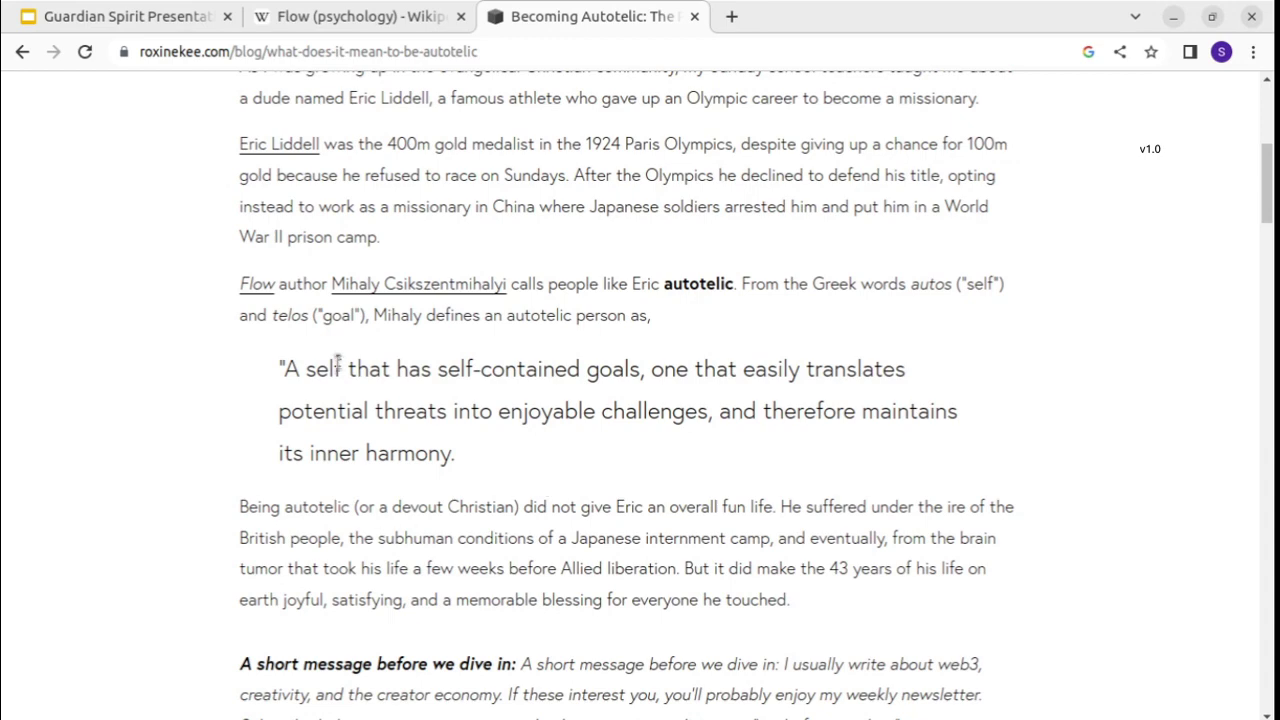
Revisit the Flow (psychology) article, return to the 4th Stage slide and open the spreadsheet linked from the Funlitures image.
left_click(412, 24)
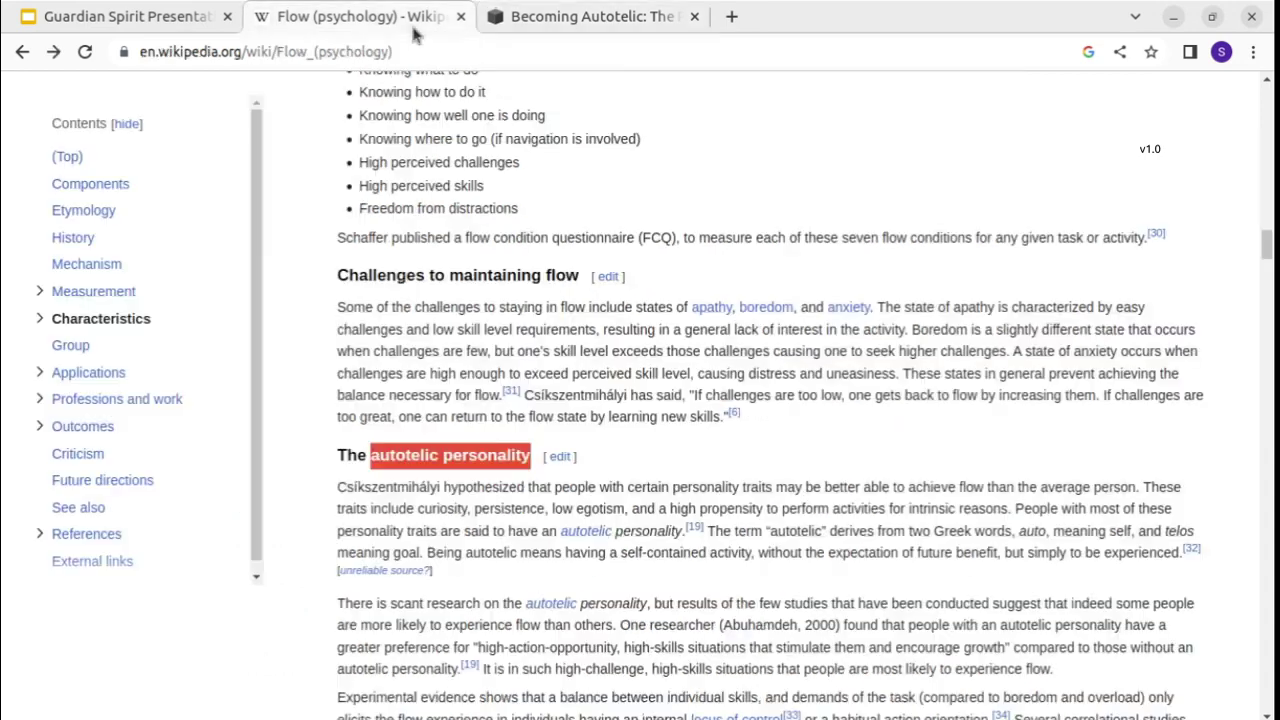
scroll(603, 226, "up", 8)
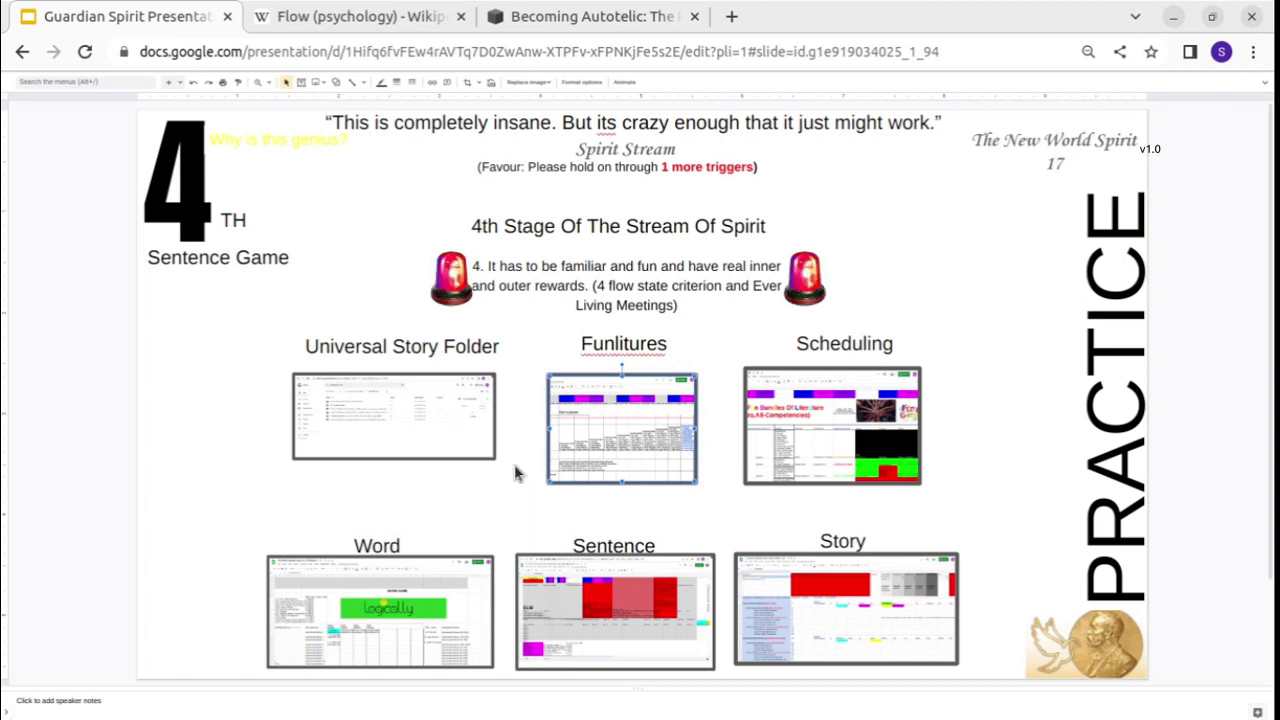
left_click(628, 432)
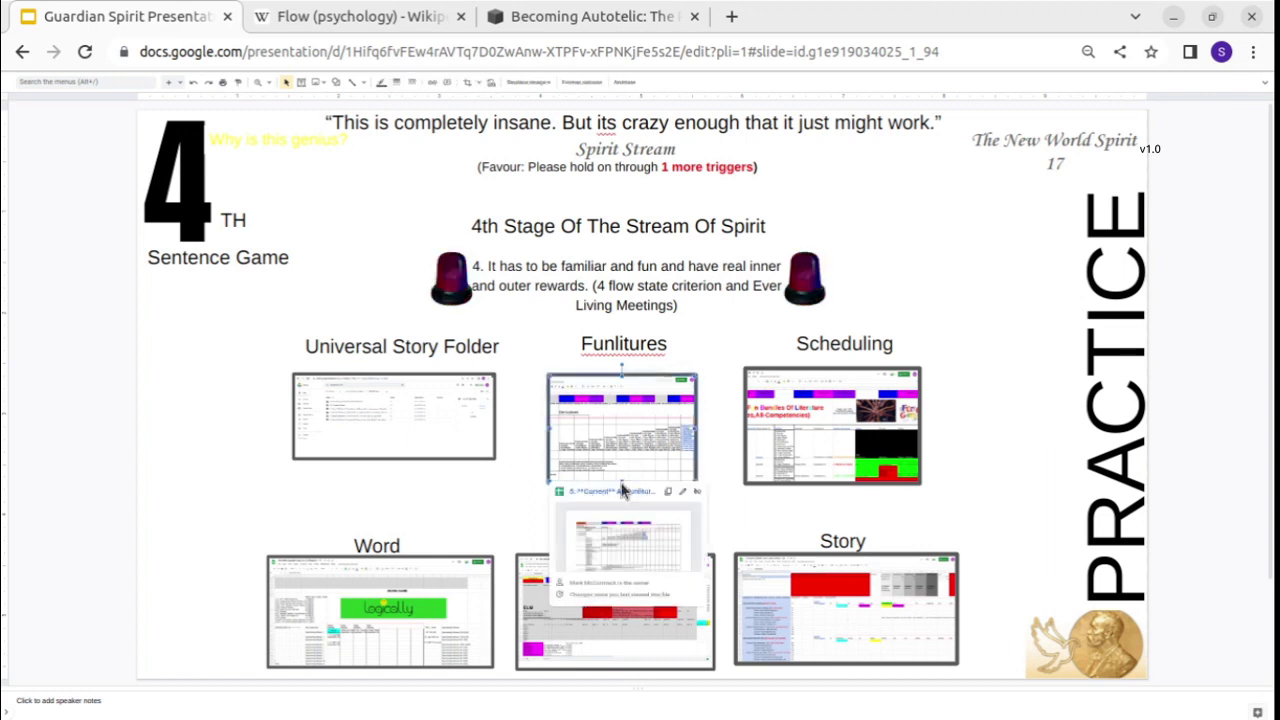
left_click(614, 493)
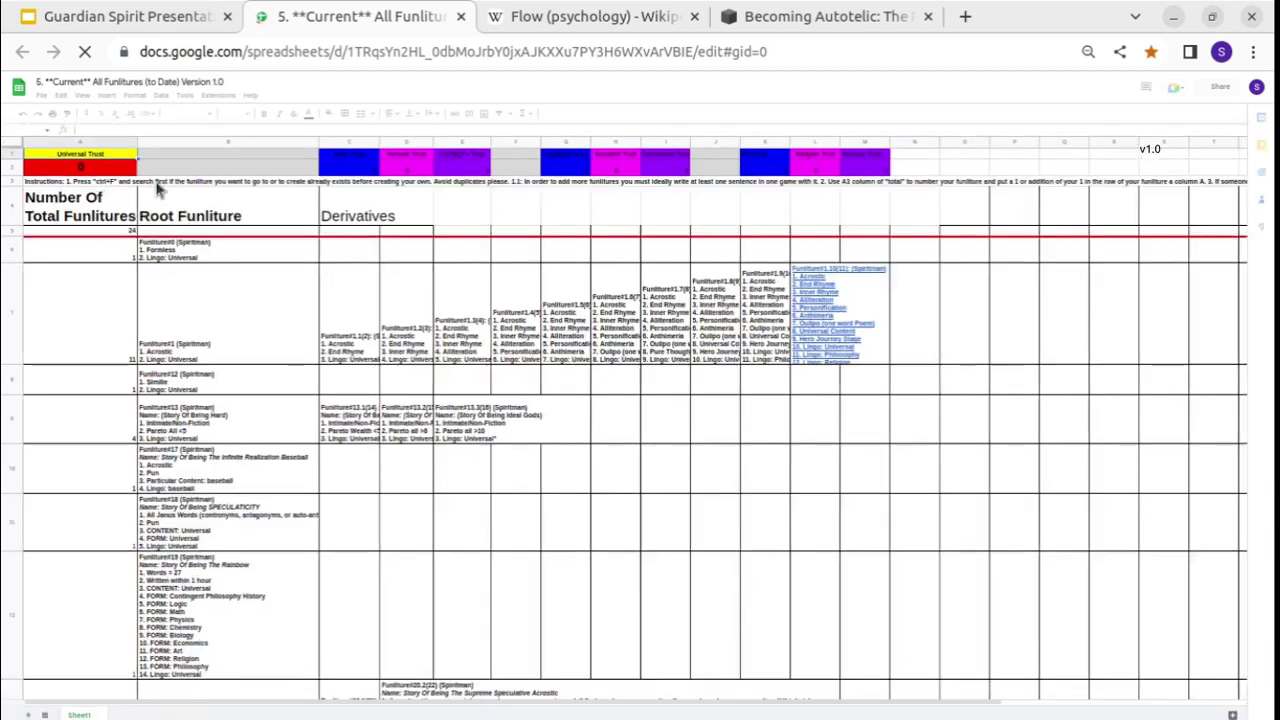
Point out the trust header rows and the instructions line of the Funlitures sheet, and look over its rows and columns.
left_click_drag(140, 163, 855, 178)
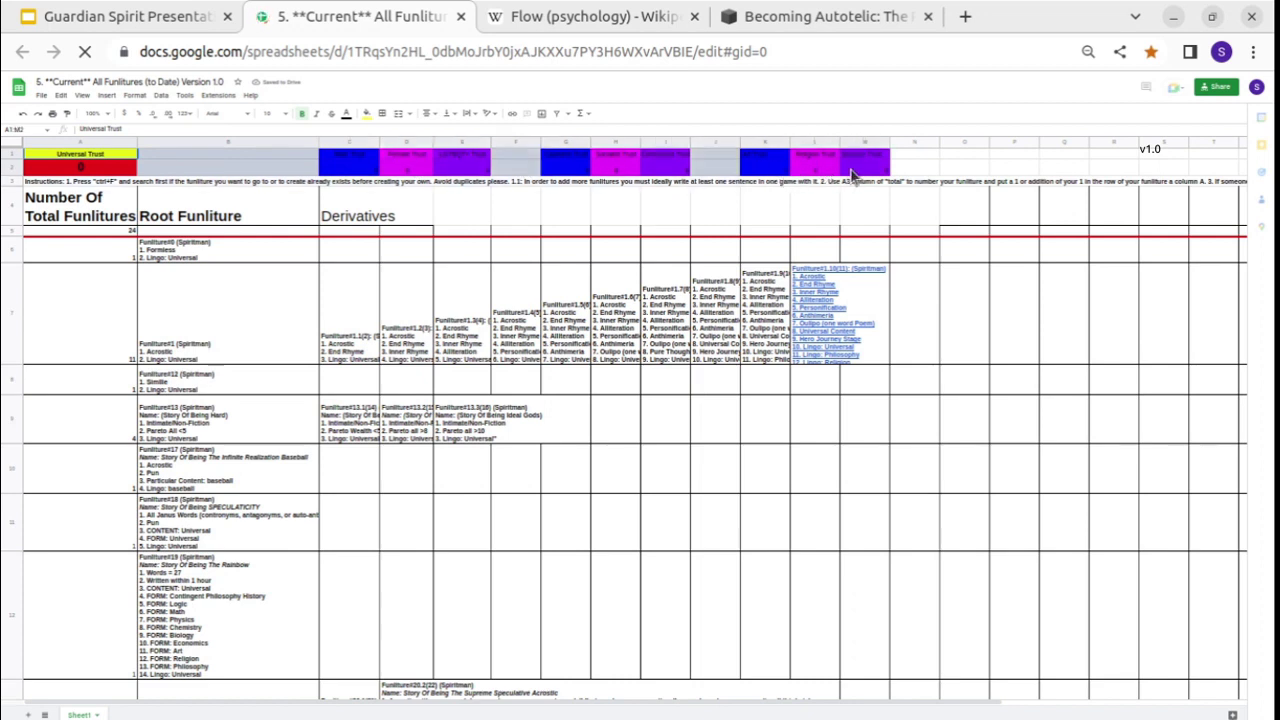
left_click(170, 167)
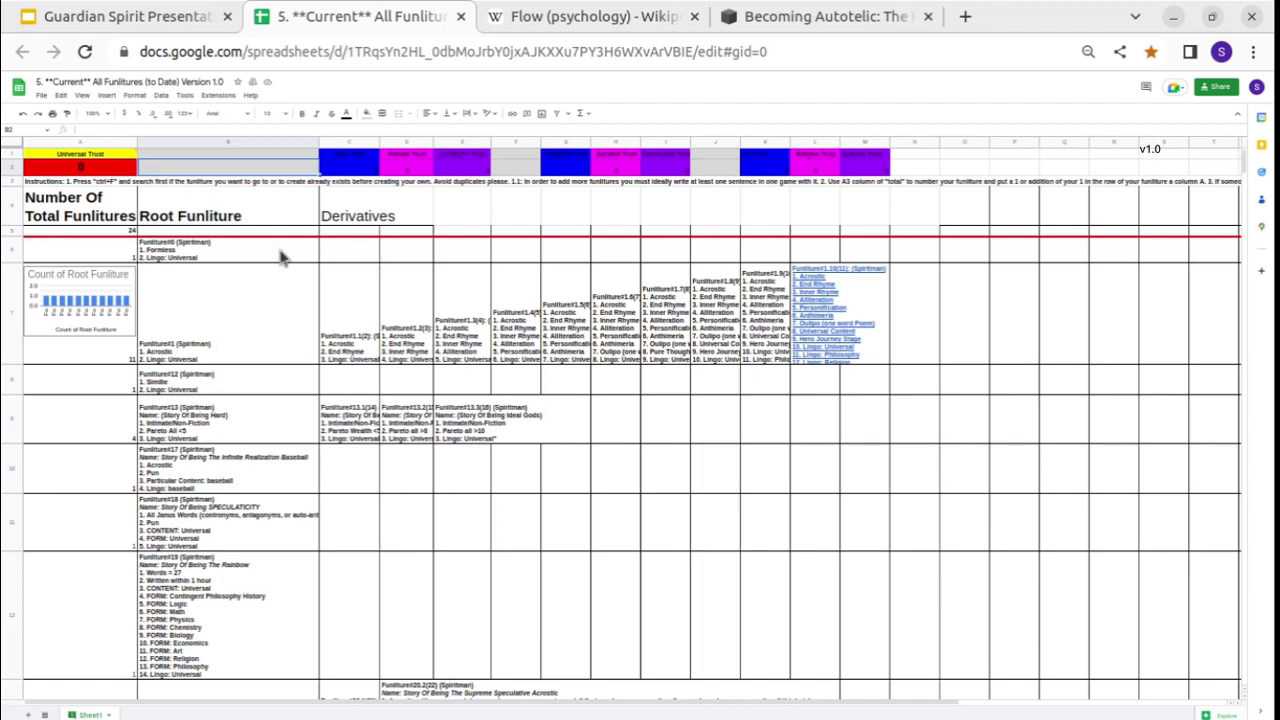
left_click(100, 184)
double_click(100, 184)
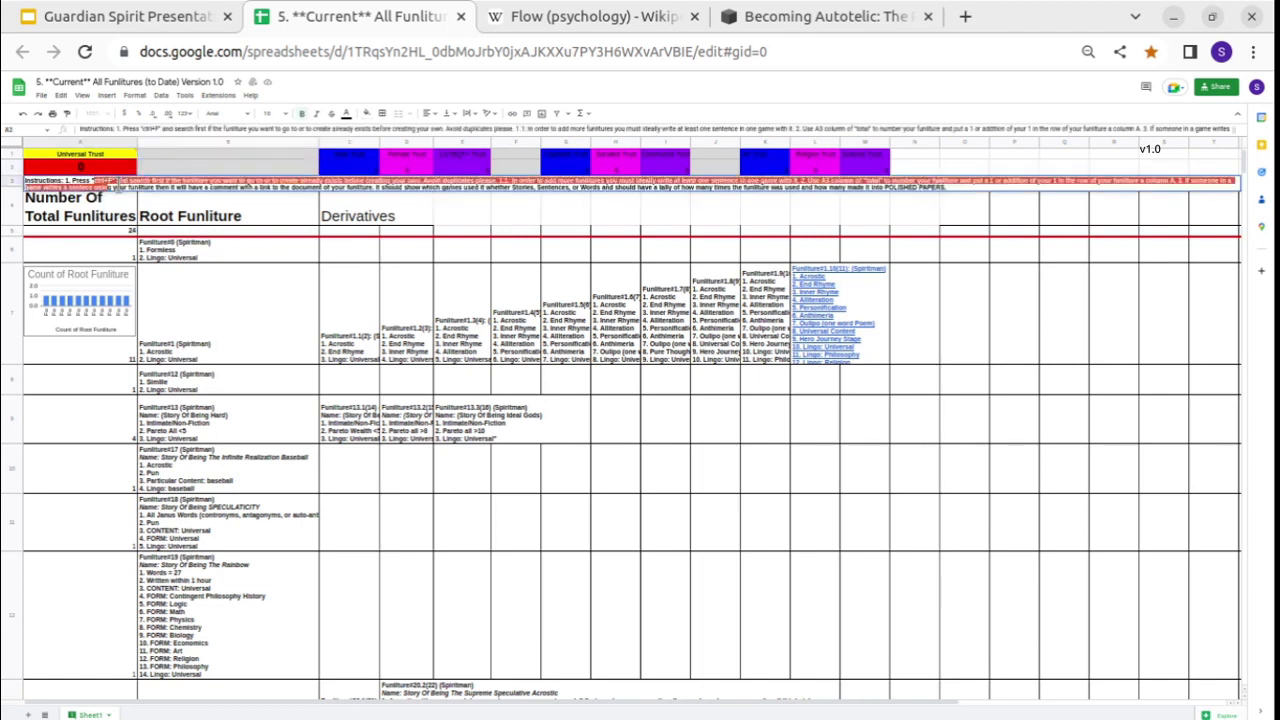
left_click(303, 312)
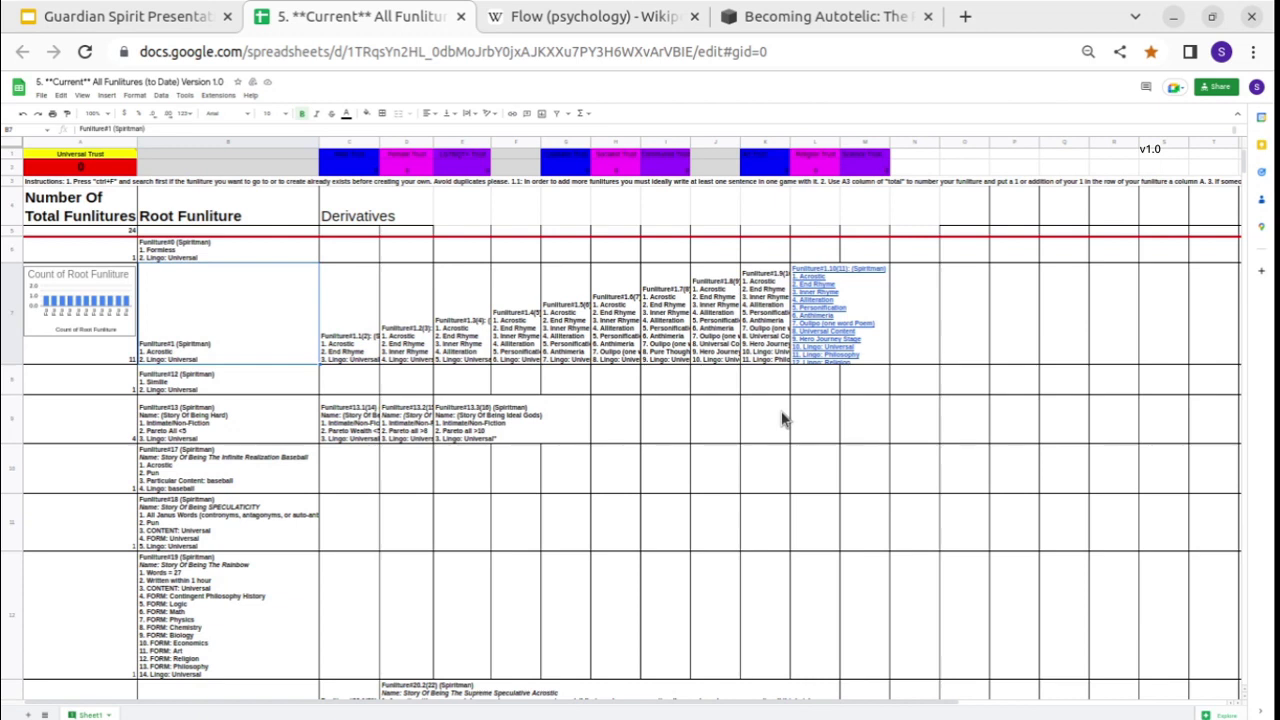
scroll(871, 474, "down", 10)
scroll(871, 474, "right", 5)
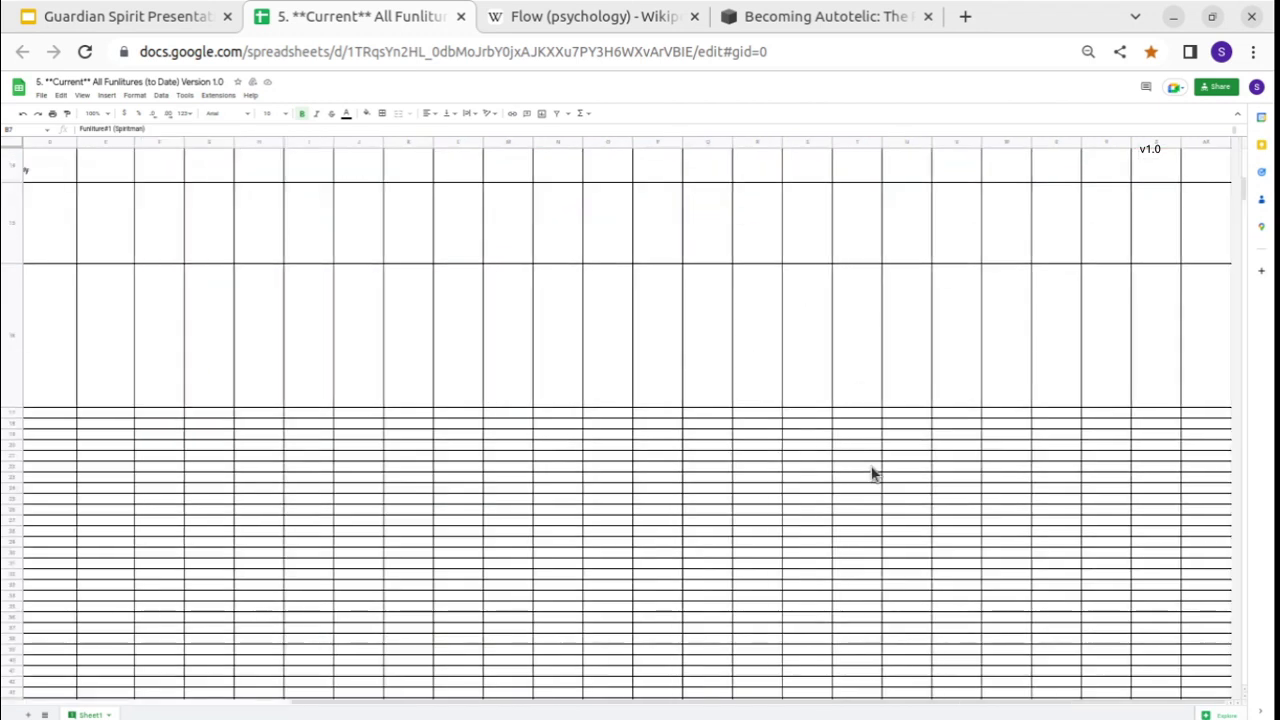
scroll(871, 474, "up", 10)
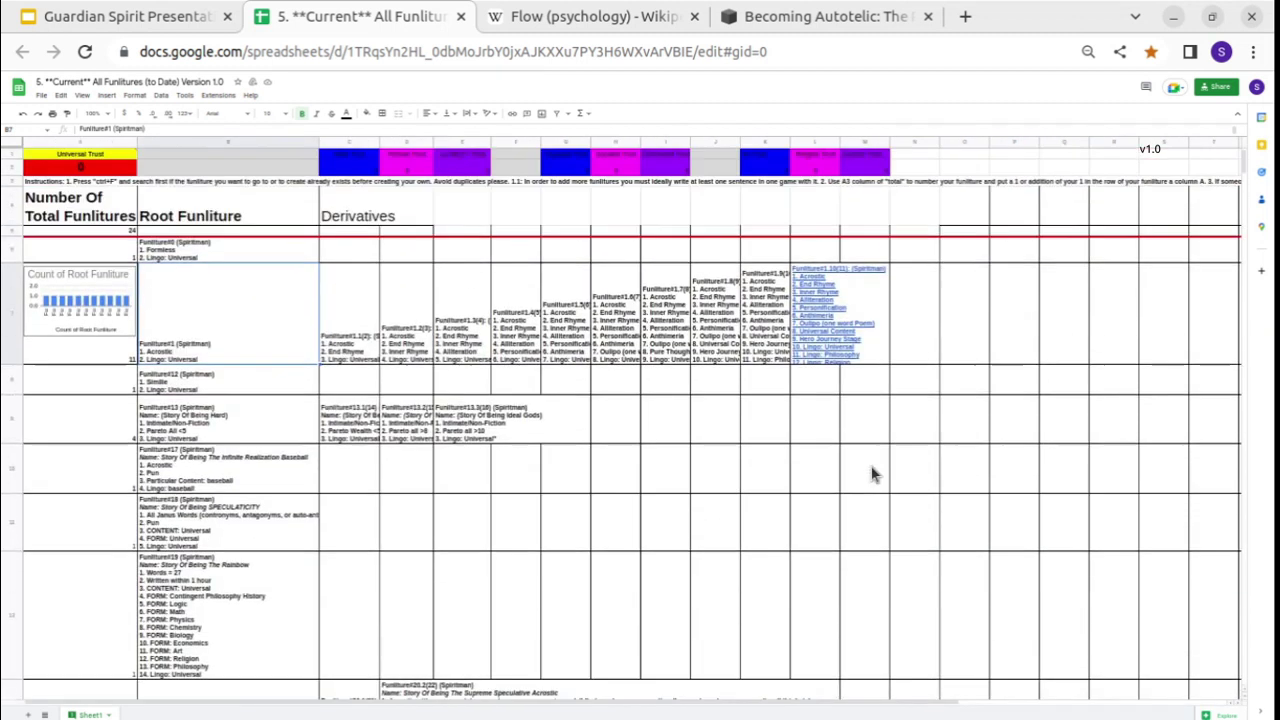
Search the sheet for a specific Funliture number beginning with "Funliture#" and close the search.
key("ctrl+f")
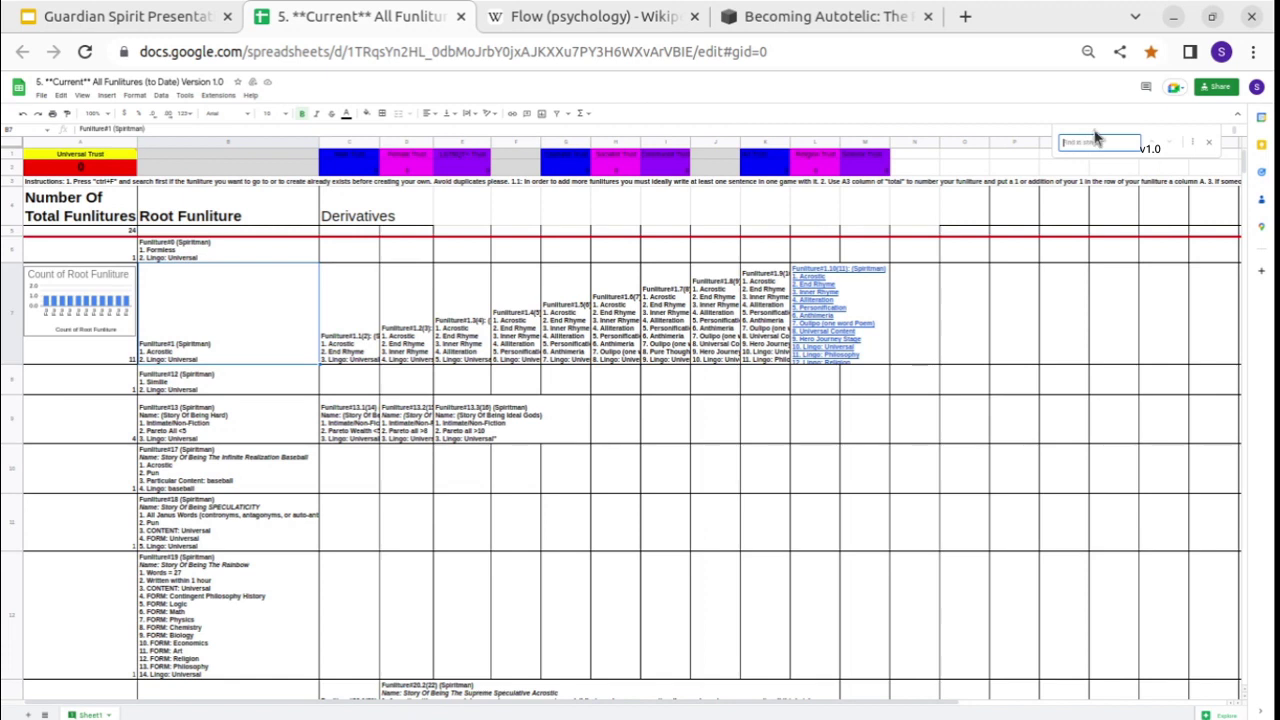
type("Funliture")
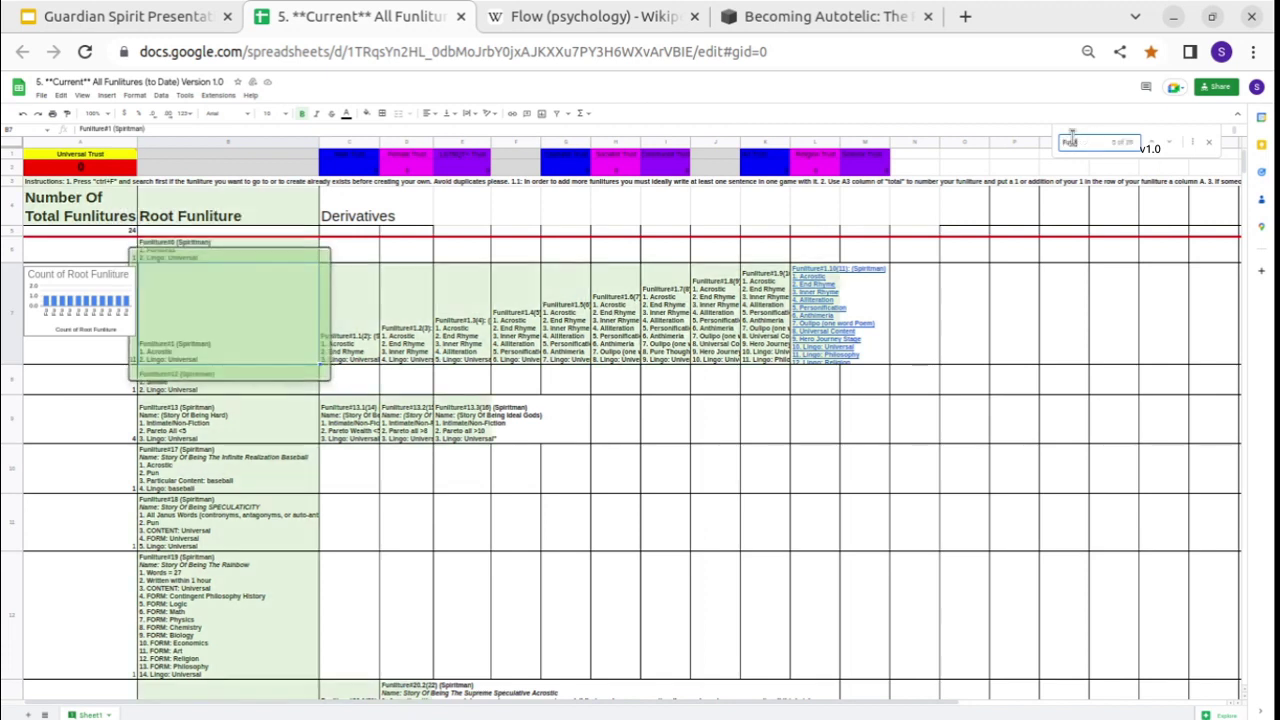
type("#1")
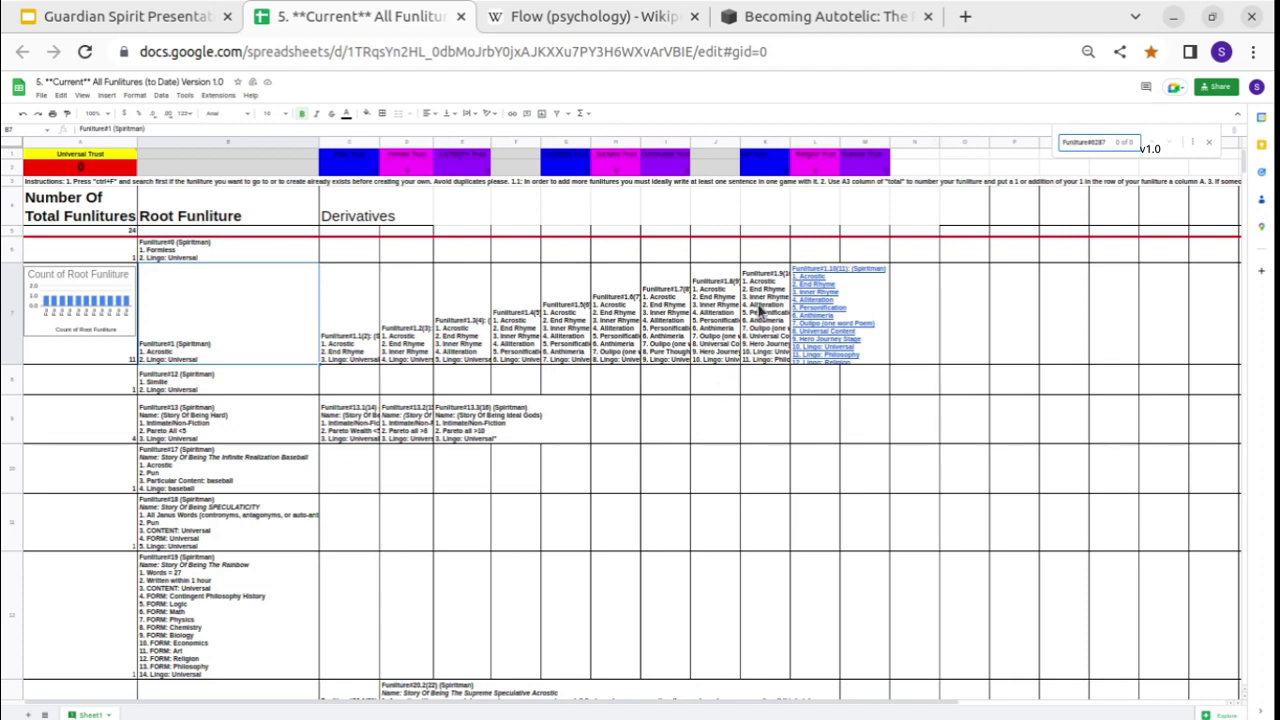
key("Escape")
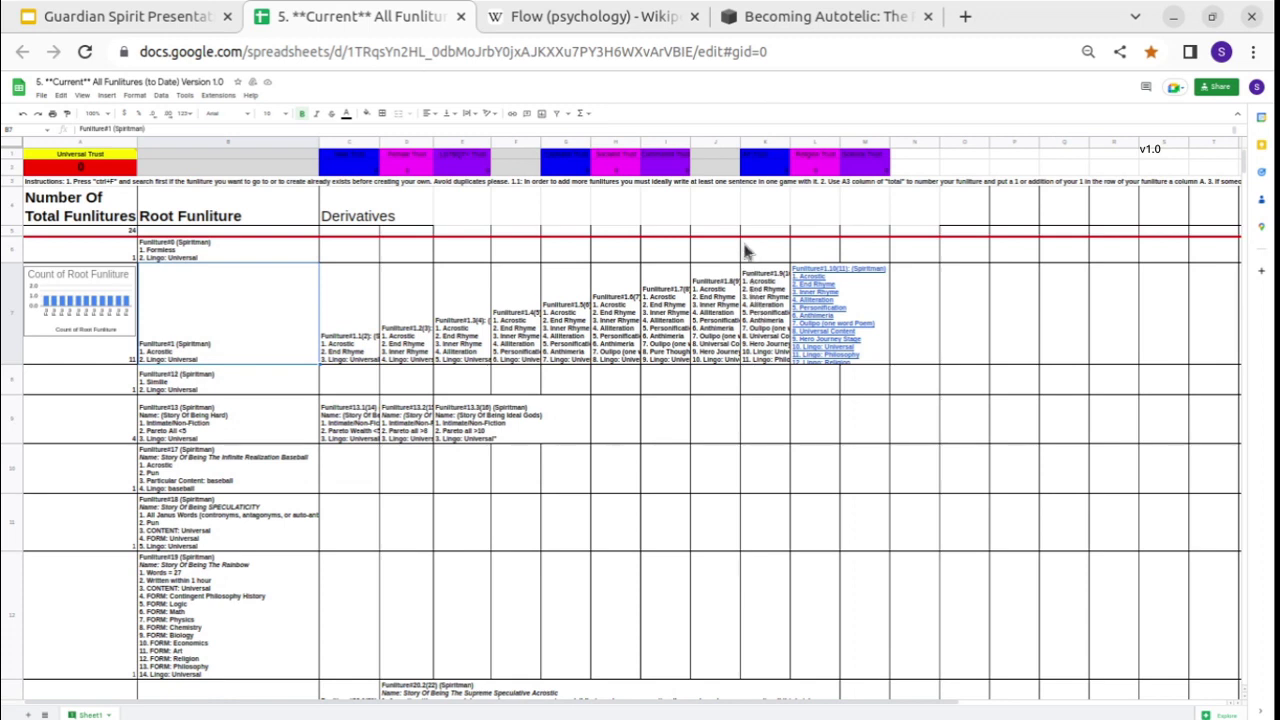
Point out the Funliture#1 derivative cells and highlight the Root Funliture column from its heading through Funliture#19.
left_click(724, 141)
left_click(712, 335)
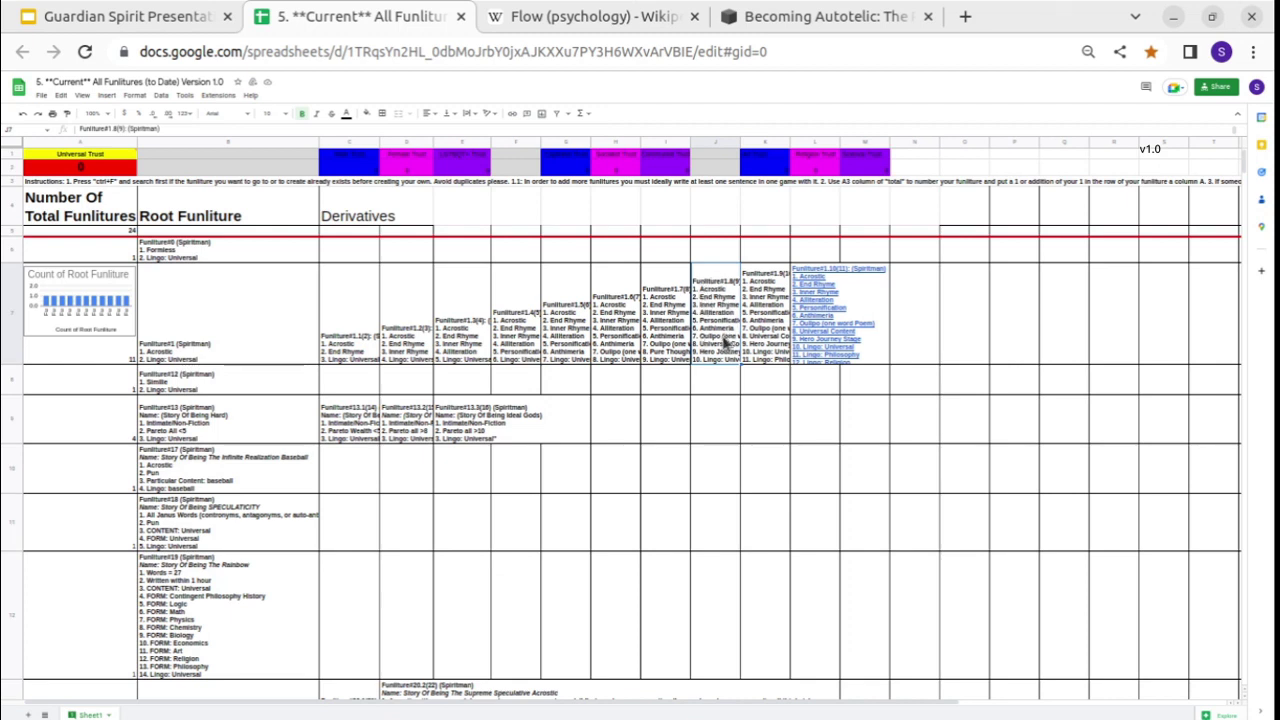
left_click(668, 314)
left_click(720, 312)
left_click_drag(229, 215, 236, 625)
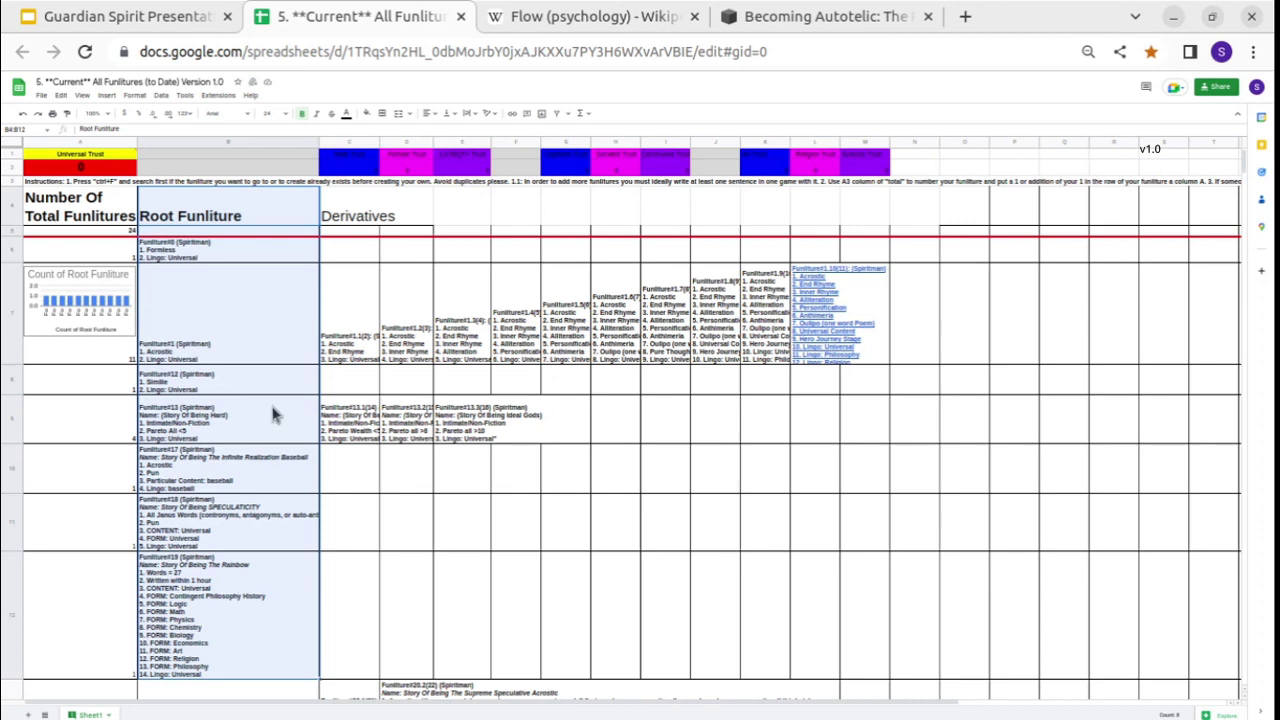
scroll(257, 351, "down", 3)
scroll(257, 351, "up", 3)
Select the Funliture#1 cell and search the sheet for "acrostic".
left_click(160, 308)
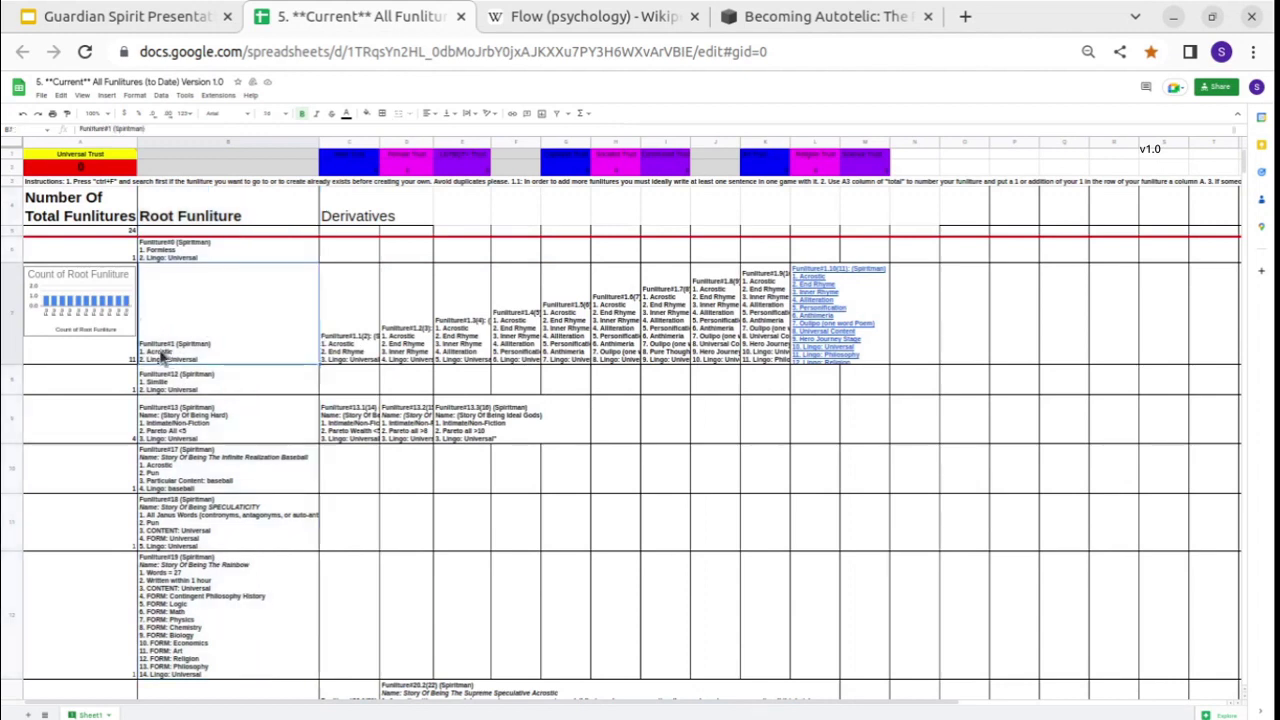
key("ctrl+f")
type("ac")
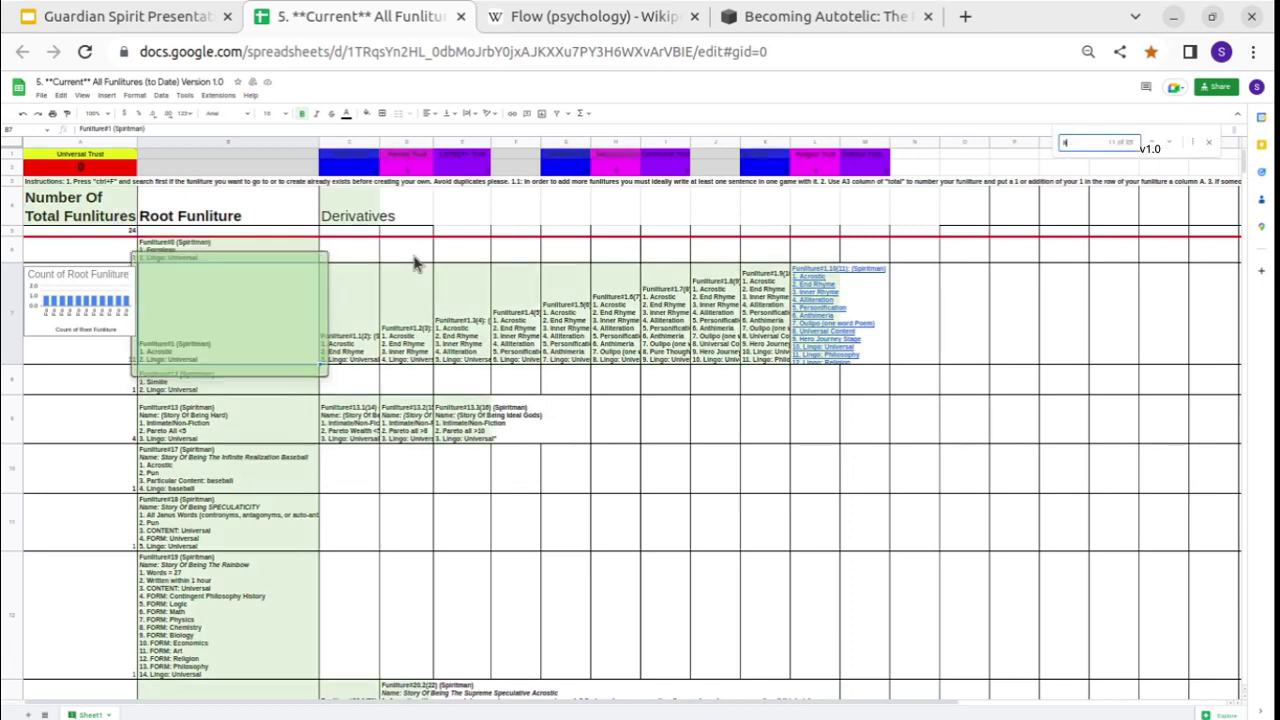
type("rostic")
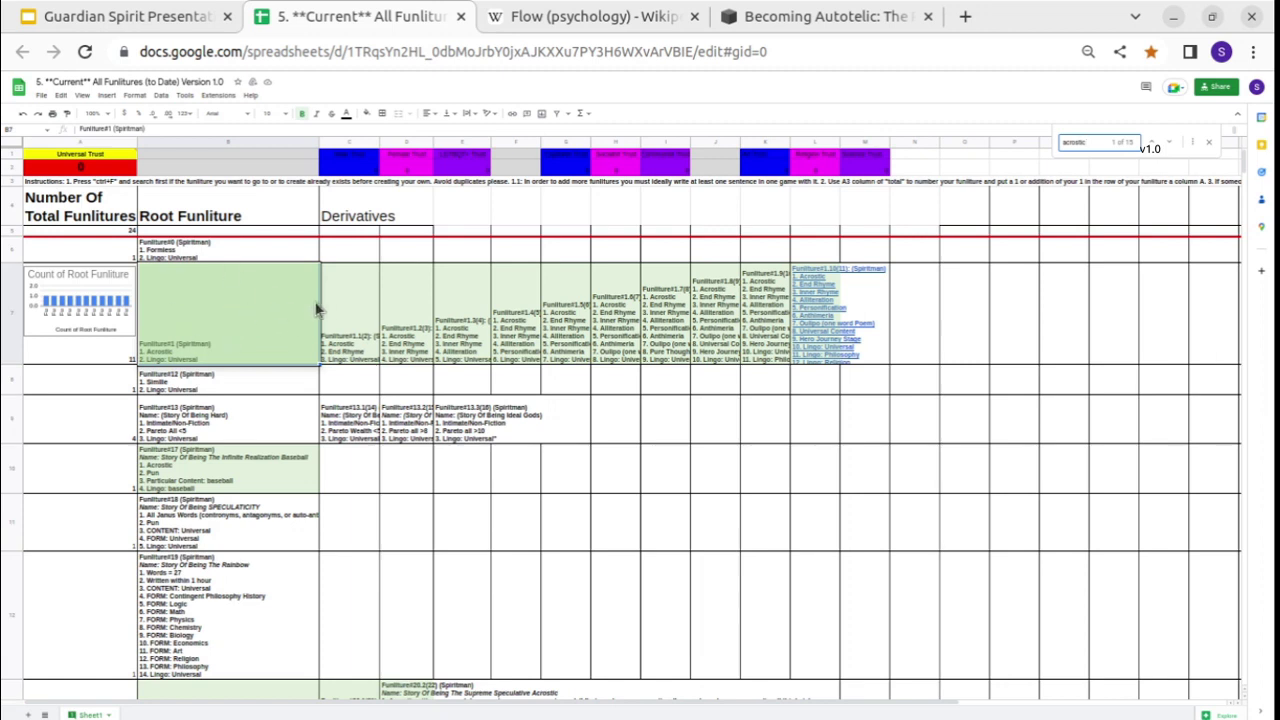
Step through the matching Funliture#1 derivatives one after another up to Funliture#1.9(10), and highlight the row back to the root cell.
left_click(368, 316)
left_click(425, 306)
left_click(474, 308)
left_click(526, 310)
left_click(578, 300)
left_click(615, 308)
left_click(662, 310)
left_click(720, 312)
left_click(766, 312)
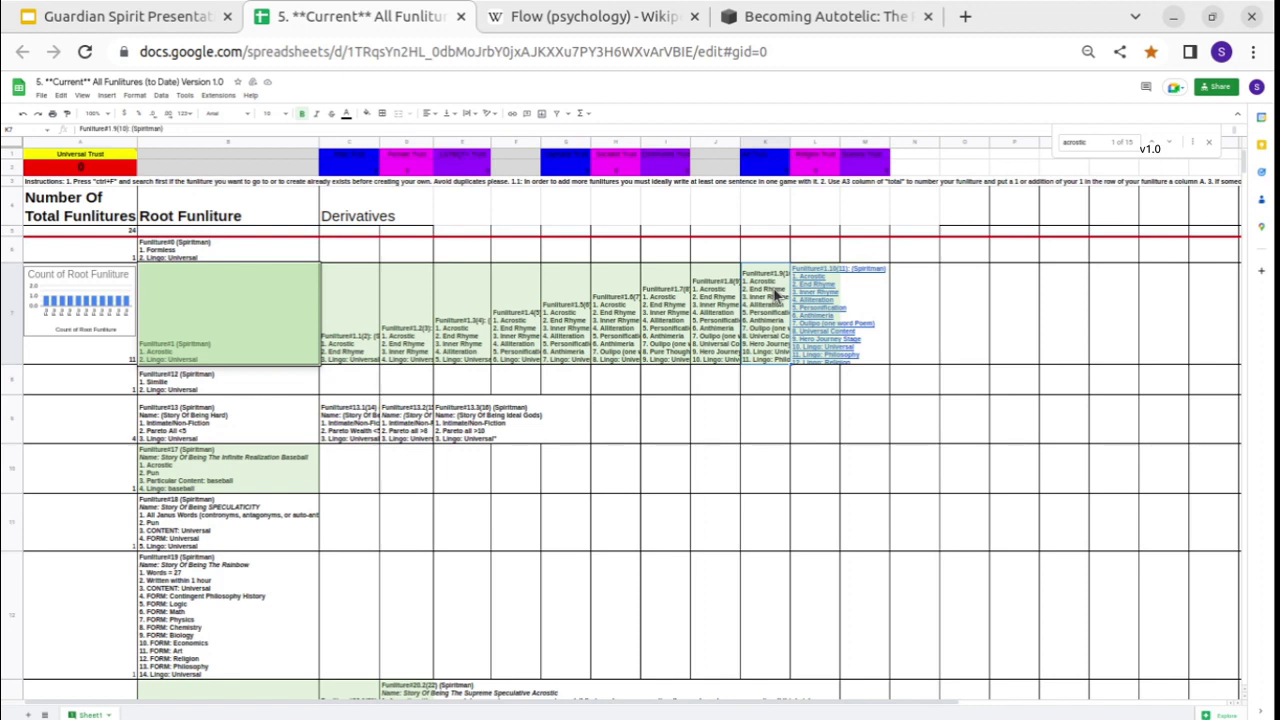
left_click_drag(773, 302, 300, 335)
Search the sheet for the complete cell text of Funliture#1.8(9), and repeat the search with the text of Funliture#1.9(10).
left_click(697, 287)
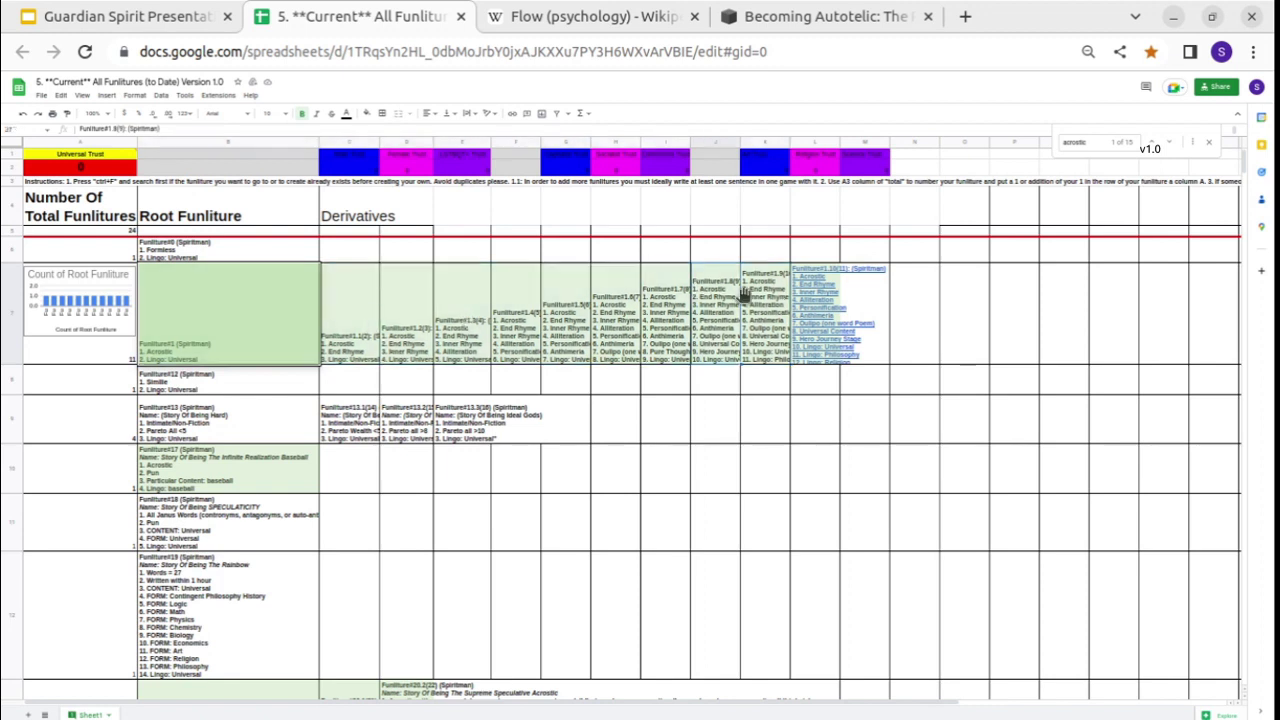
double_click(1085, 141)
type("Lingo: Universal")
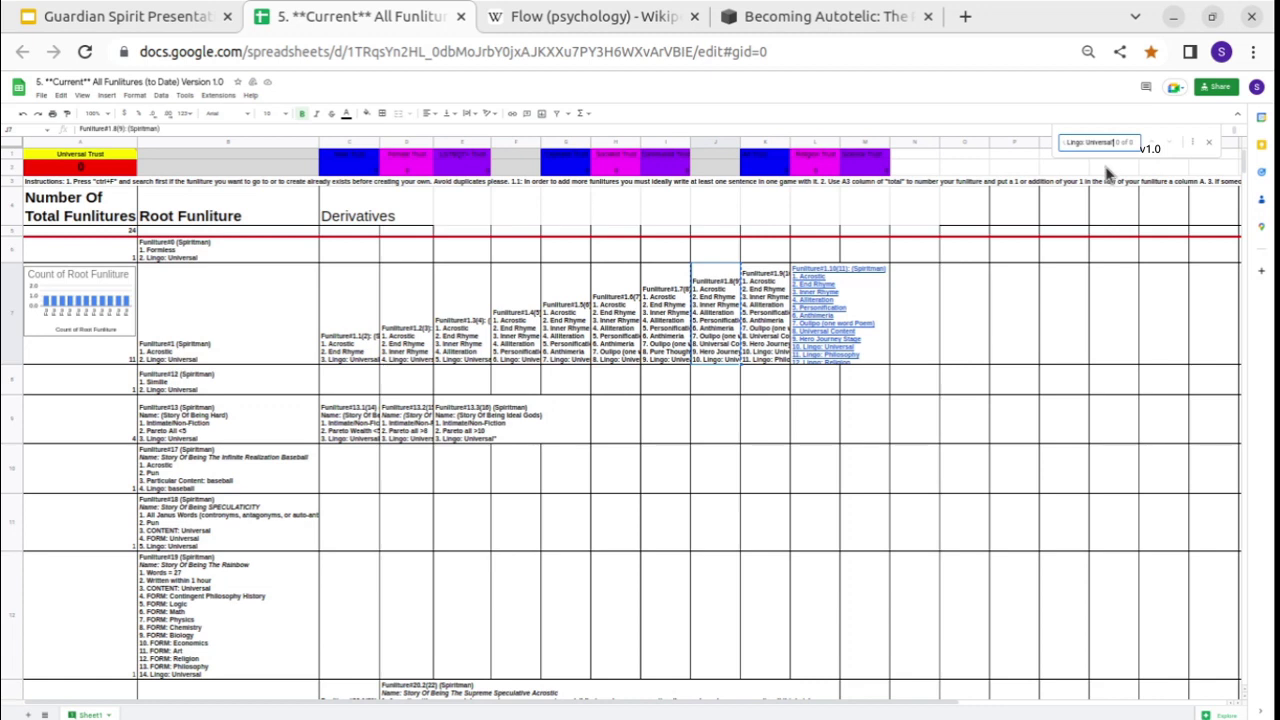
left_click(766, 325)
triple_click(1097, 142)
type("Lingo: Philosophy")
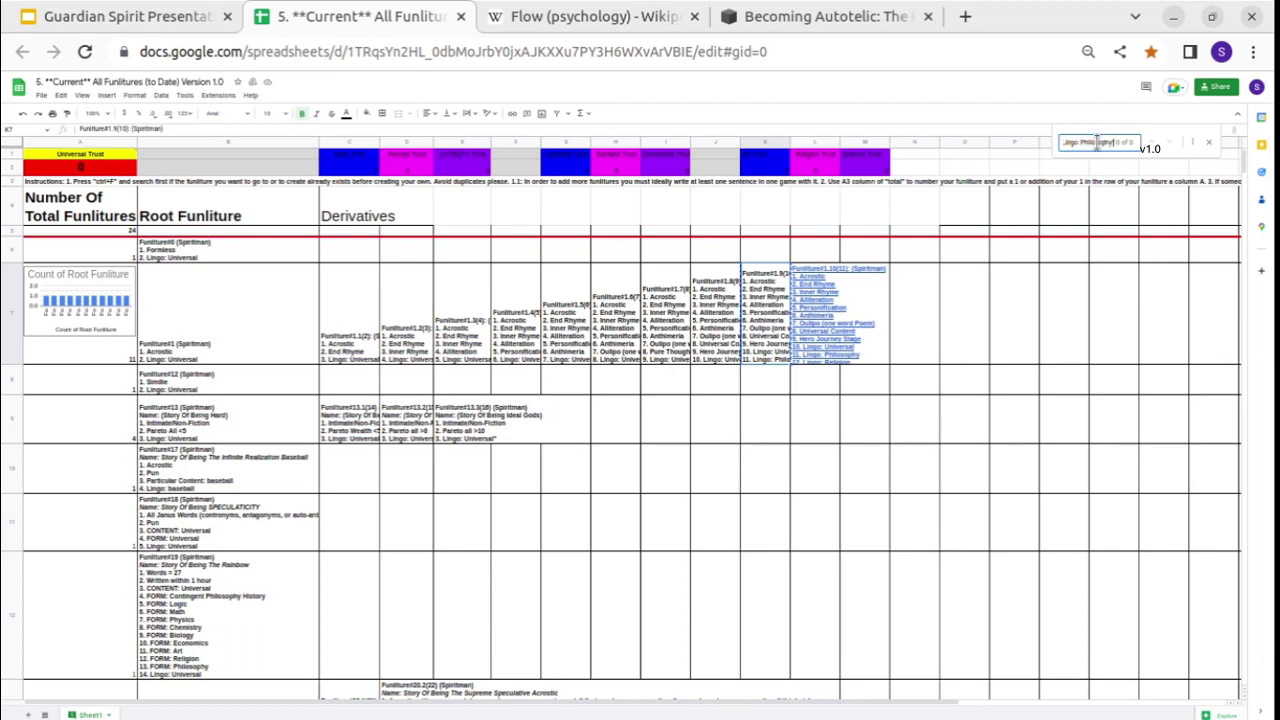
Open the Funliture#11 Tracking Sheet linked from the Funliture#1.10(11) cell.
mouse_move(810, 316)
left_click(810, 330)
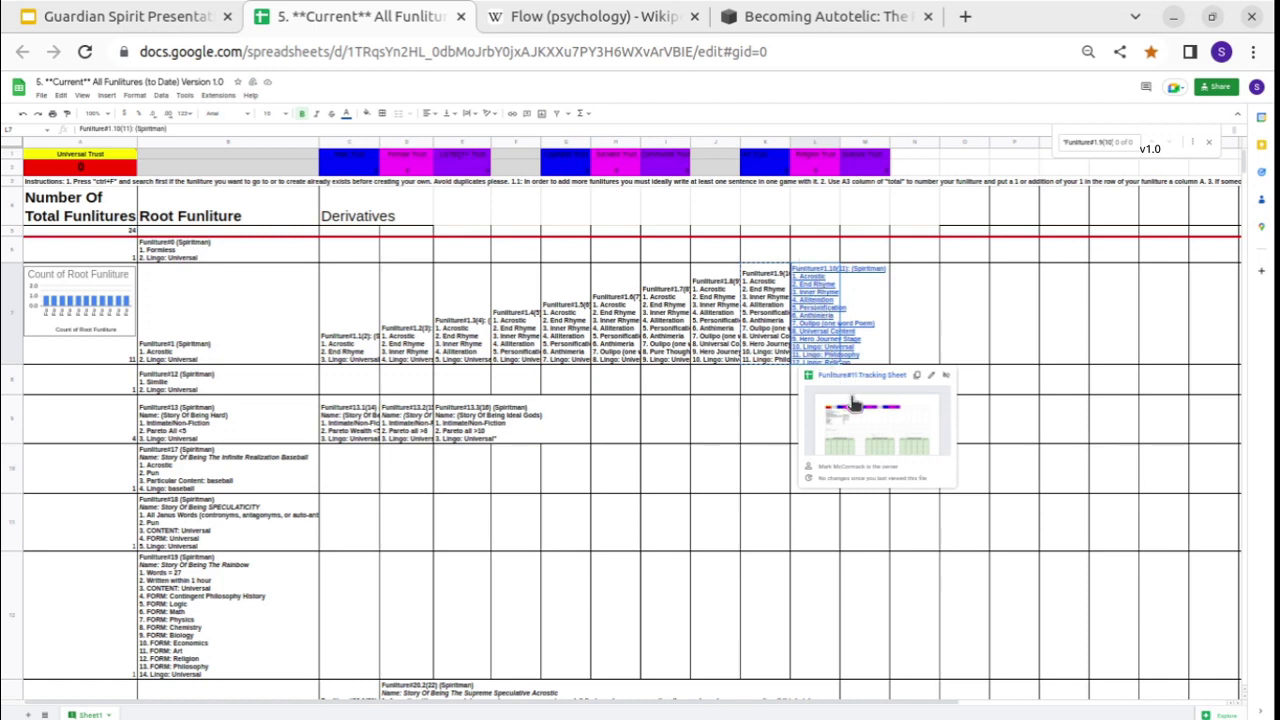
left_click(850, 378)
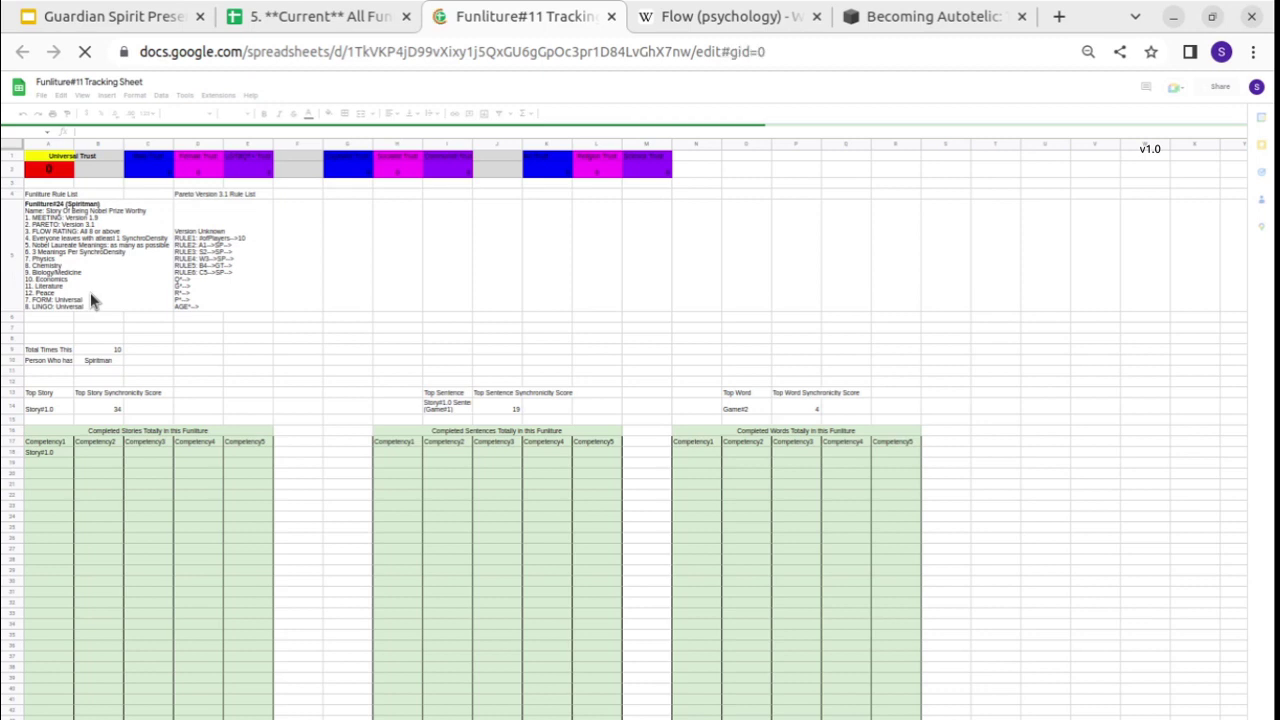
Open the Funliture#24 rule list in cell A5 so that its full text can be read.
left_click(98, 256)
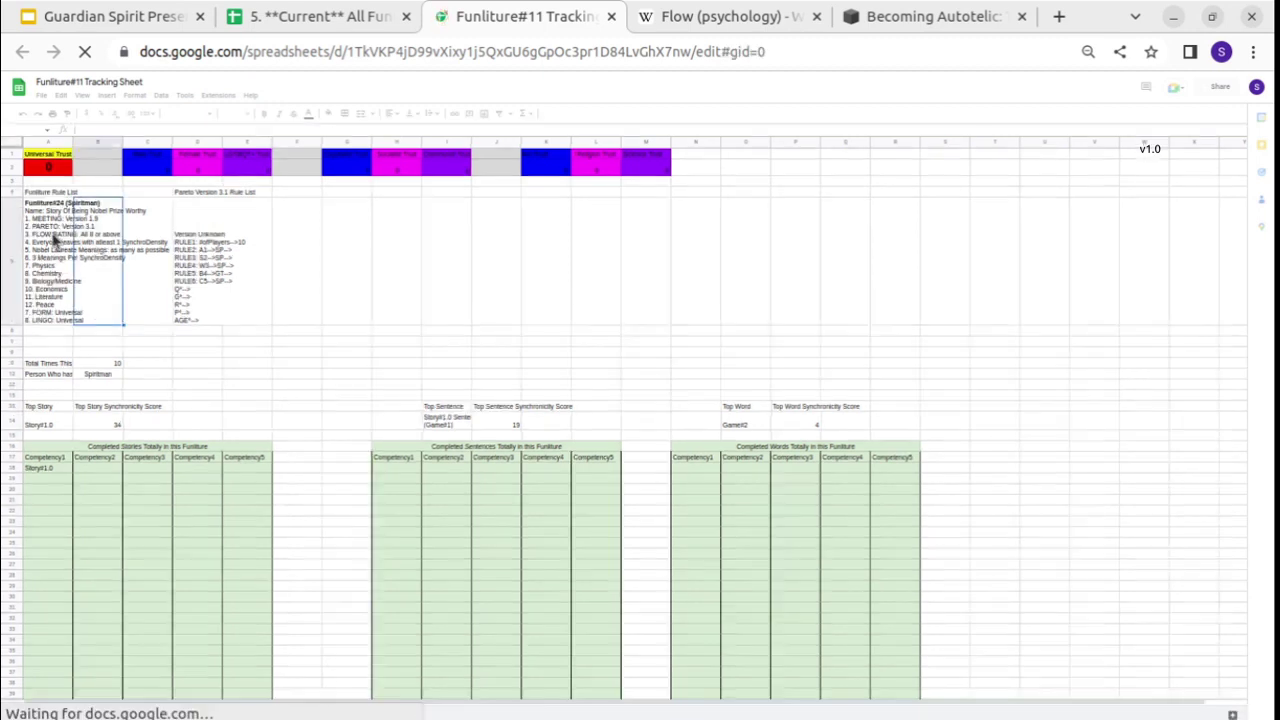
left_click(60, 292)
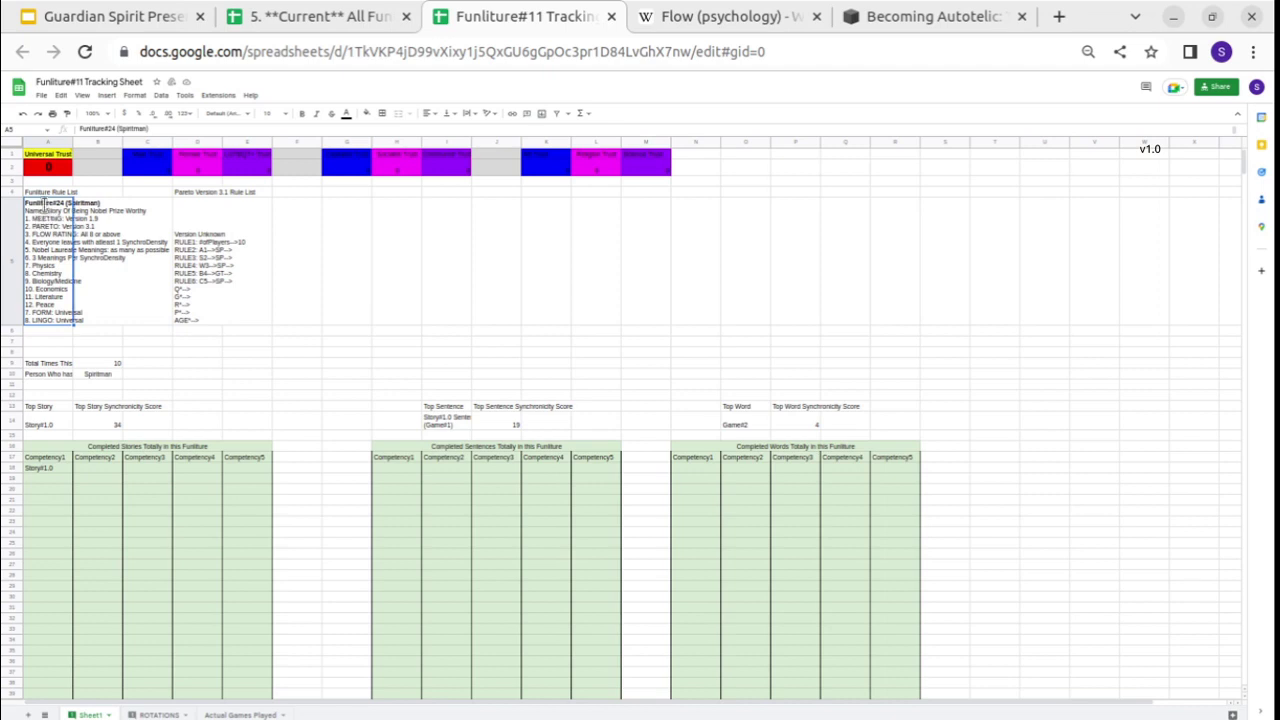
double_click(44, 203)
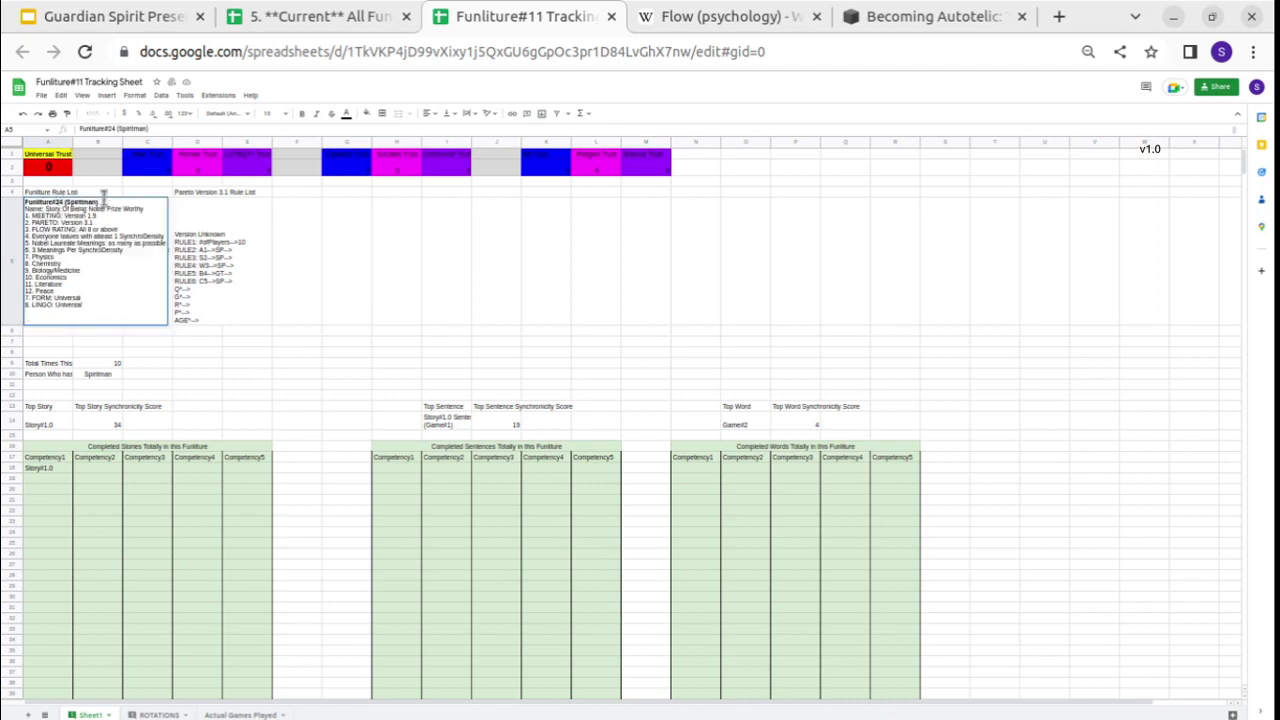
key("alt+i")
key("ctrl+minus")
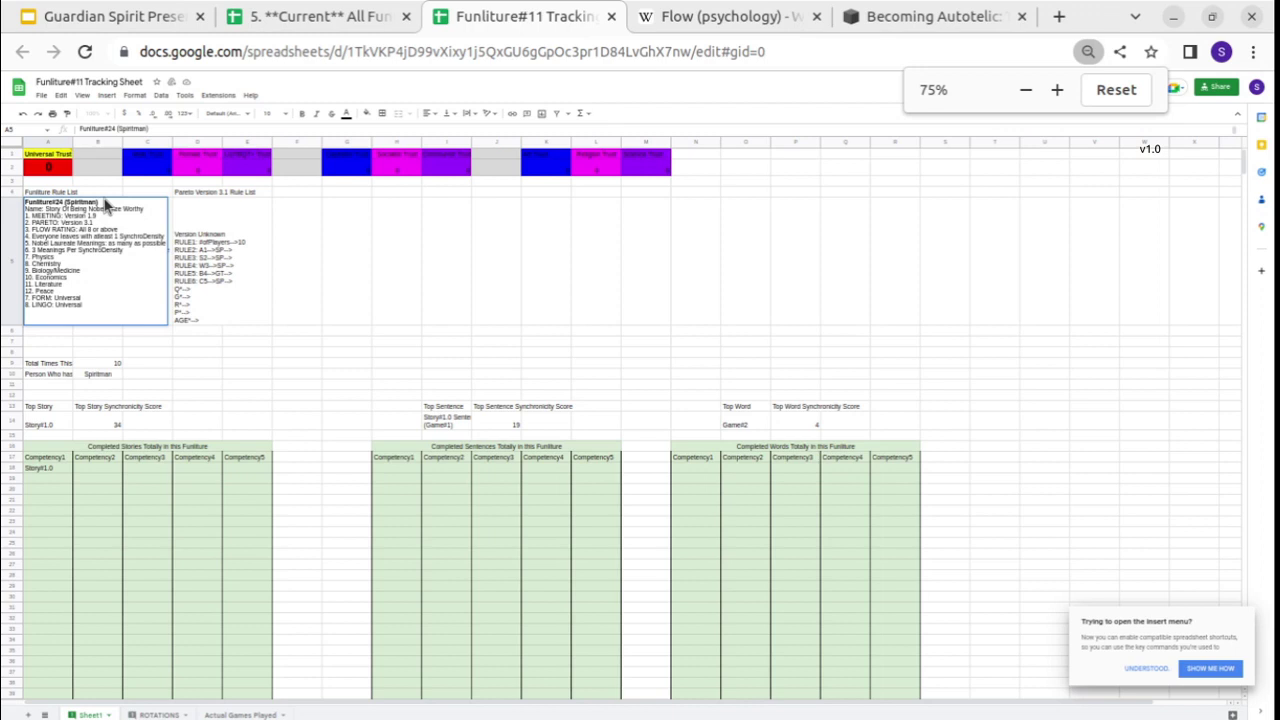
key("ctrl+plus")
key("ctrl+plus")
key("ctrl+plus")
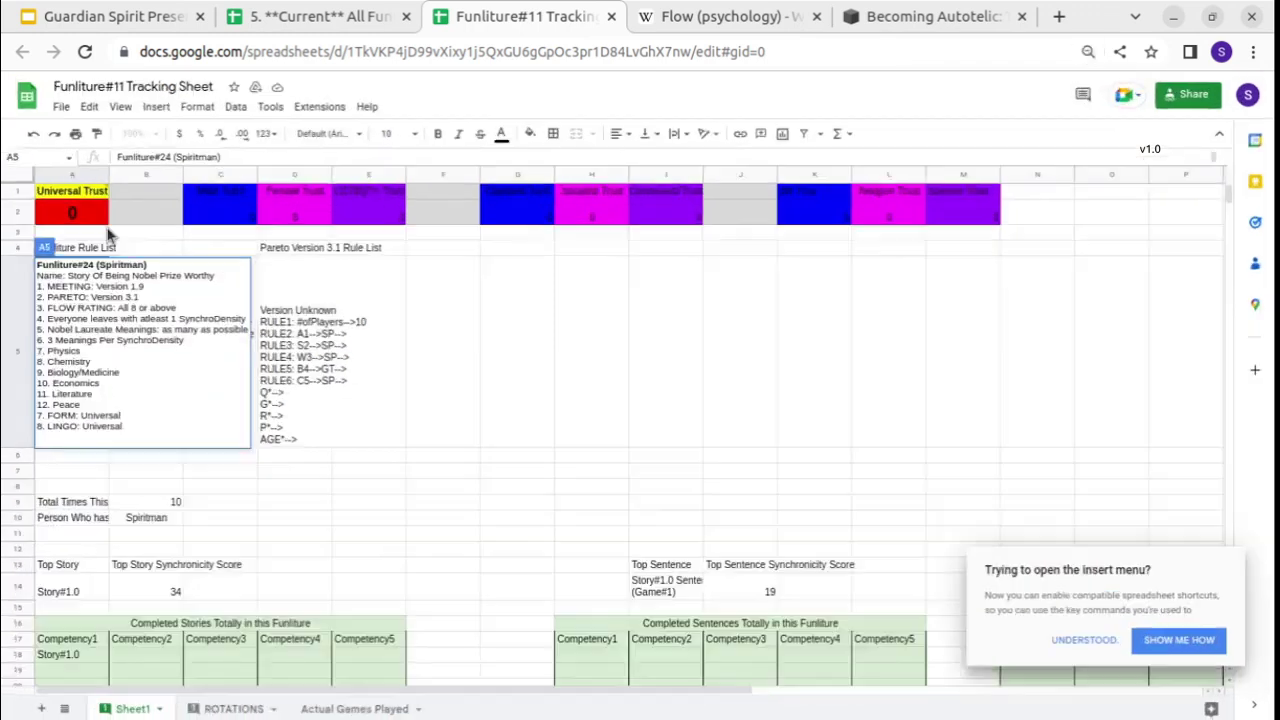
Highlight the name "Story Of Being Nobel Prize Worthy" in the rule list and dismiss the insert menu shortcut notice.
left_click_drag(96, 275, 66, 275)
left_click(211, 275)
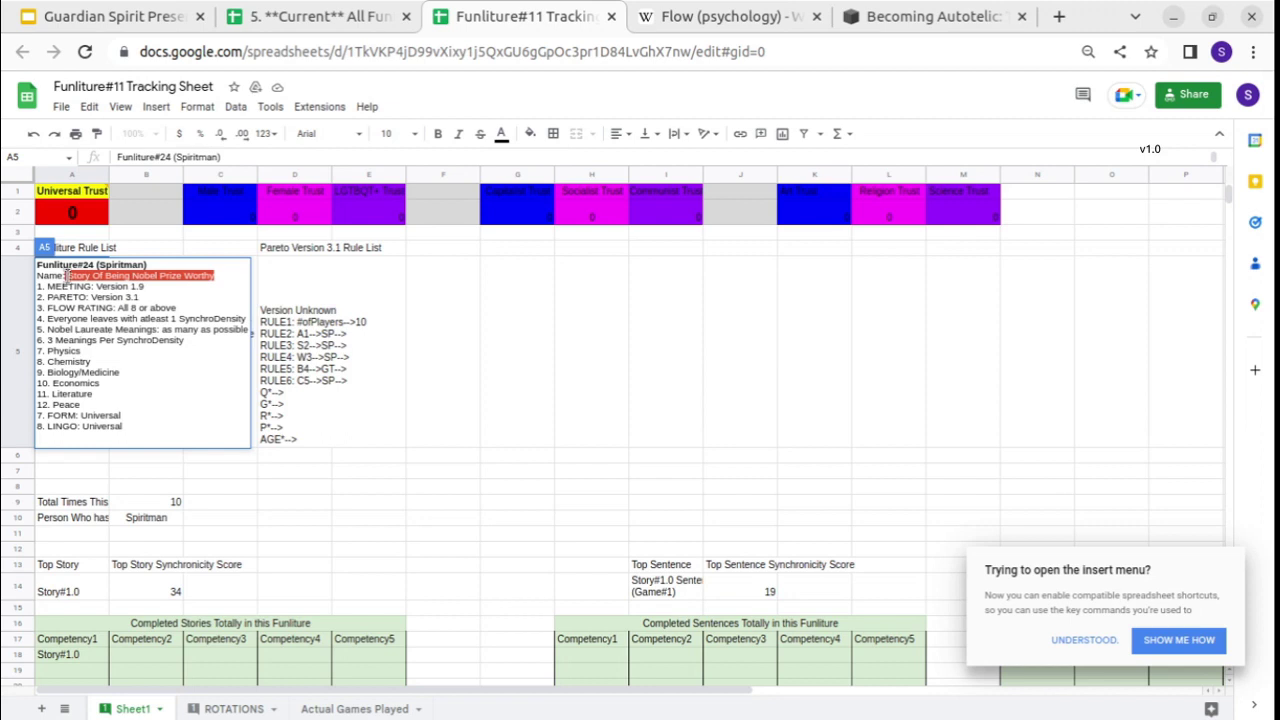
left_click(66, 275)
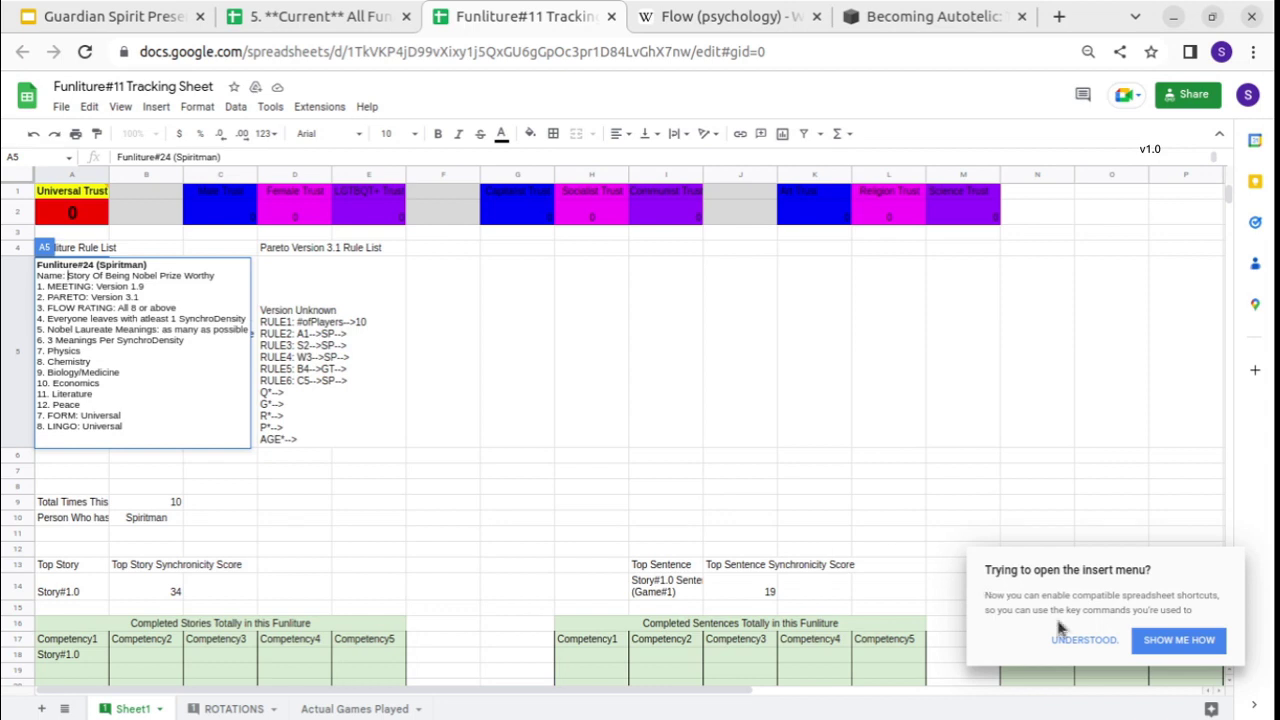
left_click(1090, 642)
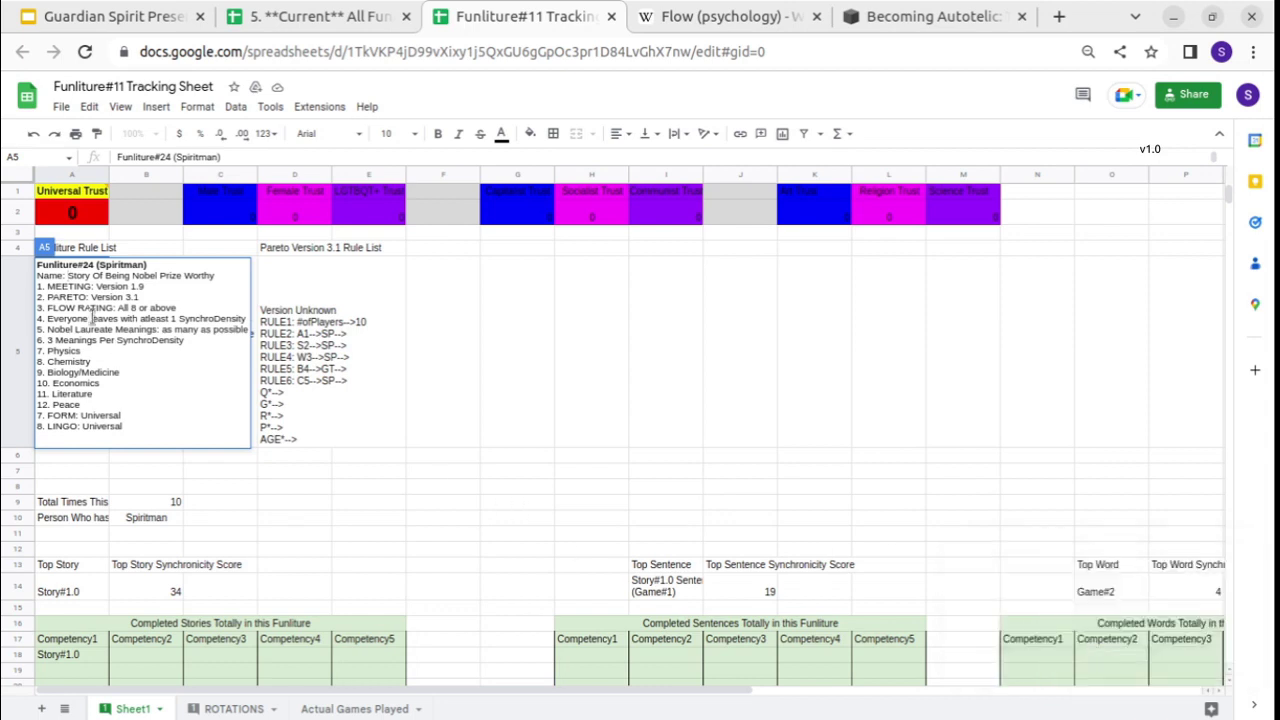
Highlight the "MEETING: Version 1.9" rule and the "PARETO: Version 3.1" rule in the Funliture#24 list.
left_click_drag(55, 286, 92, 288)
left_click(100, 285)
left_click_drag(42, 297, 133, 297)
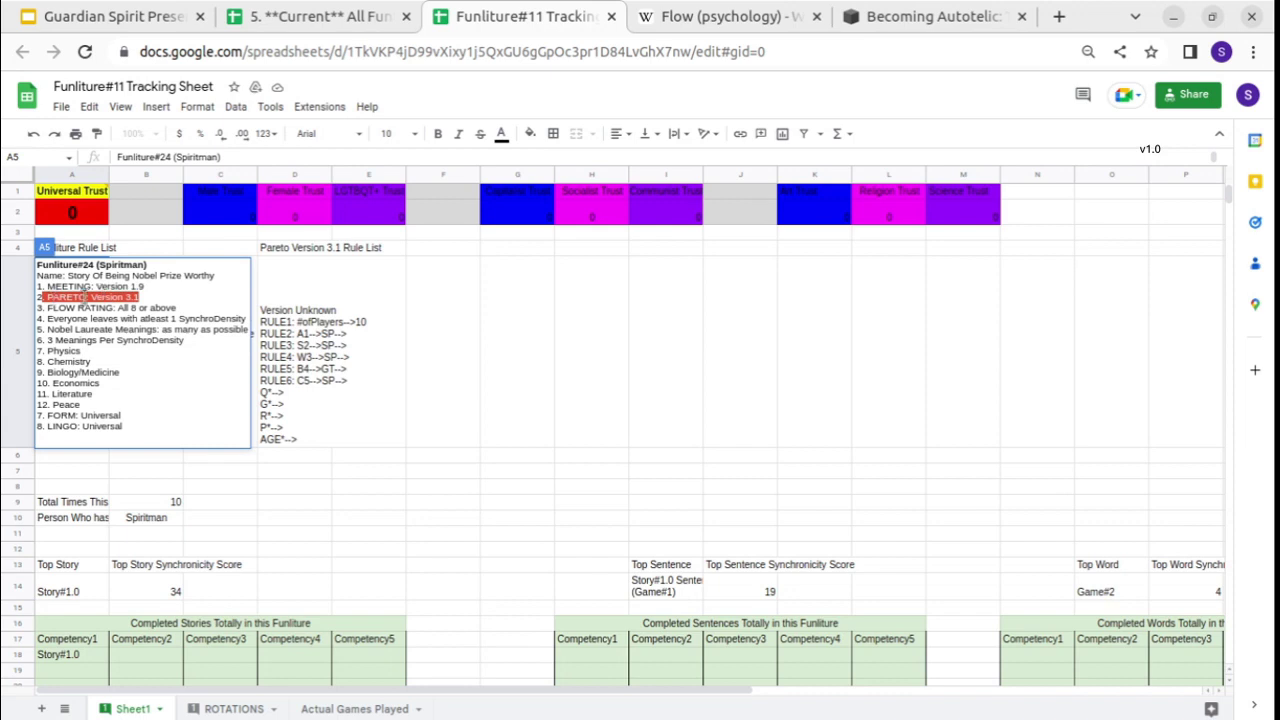
key("ctrl+minus")
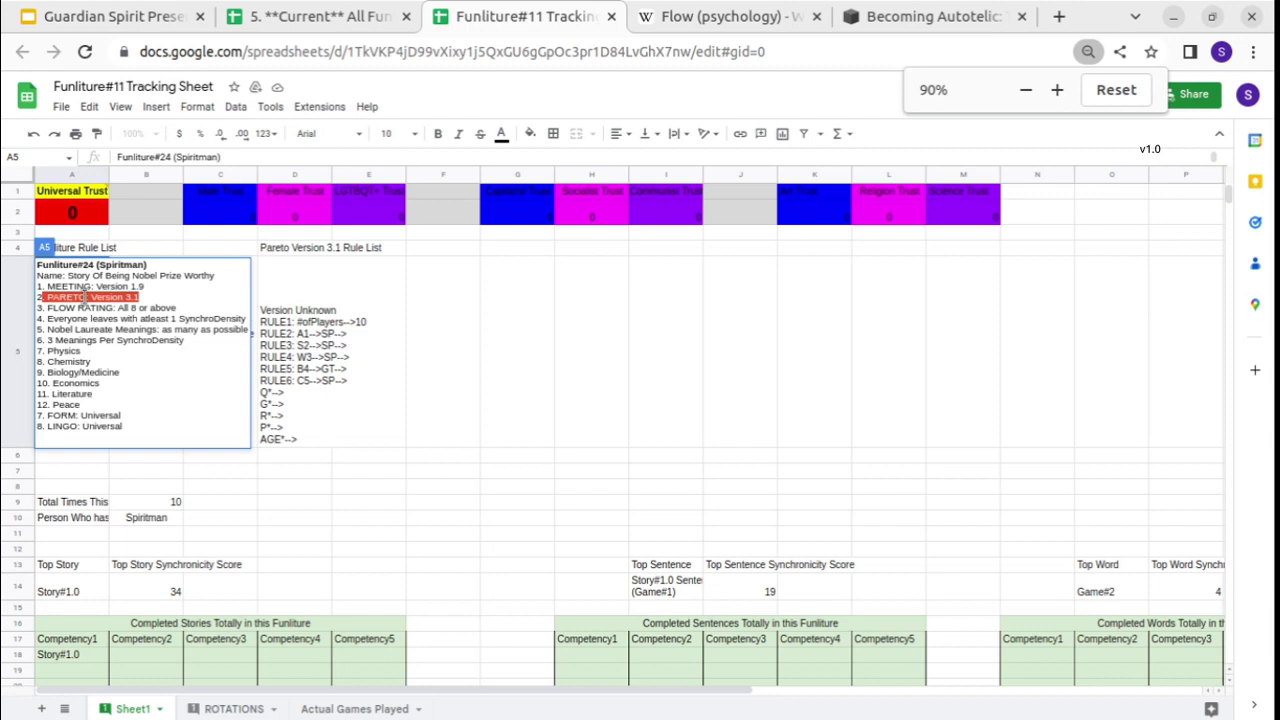
key("ctrl+plus")
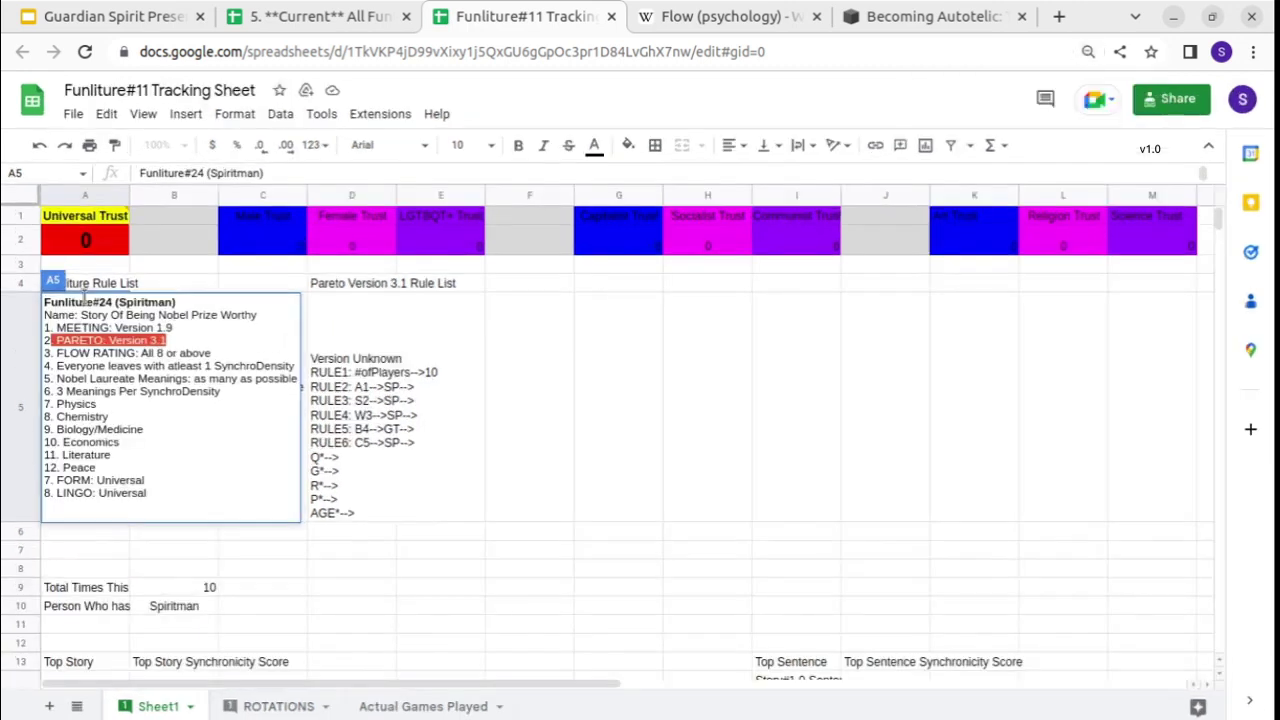
left_click(161, 338)
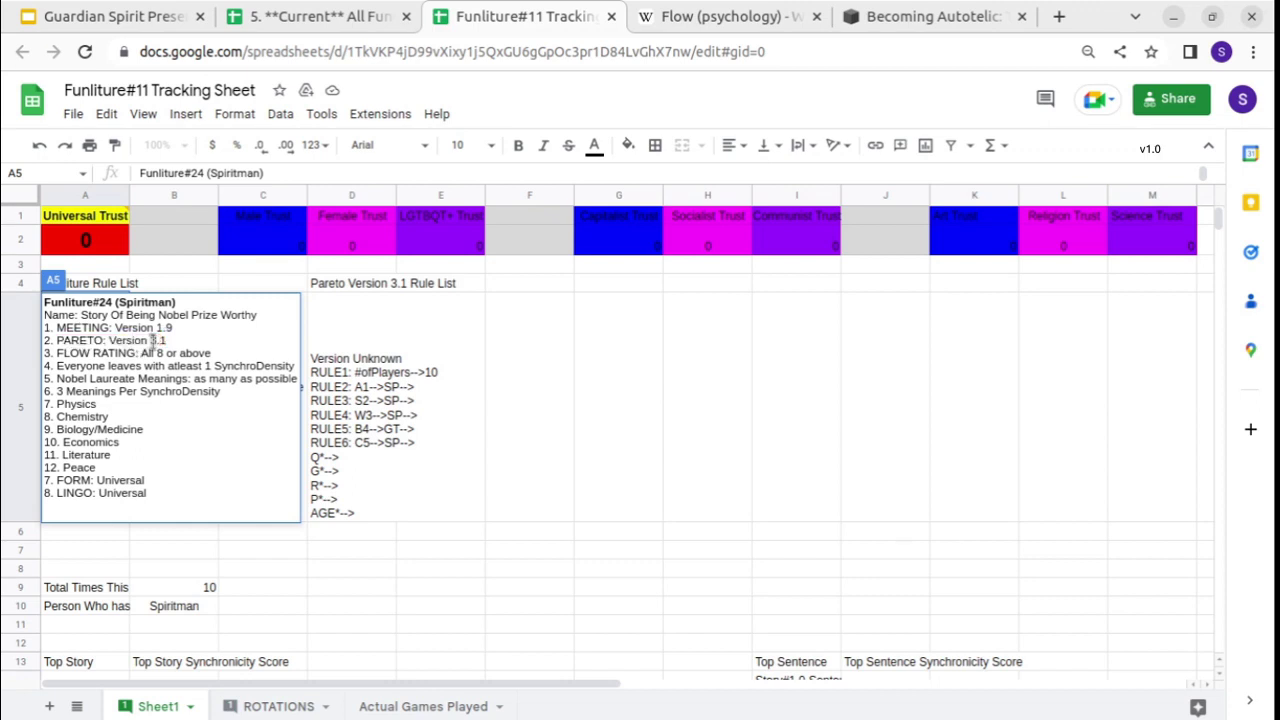
left_click_drag(149, 340, 173, 340)
Highlight the "FLOW RATING: All 8 or above" rule and point out its rating number.
left_click_drag(63, 353, 212, 346)
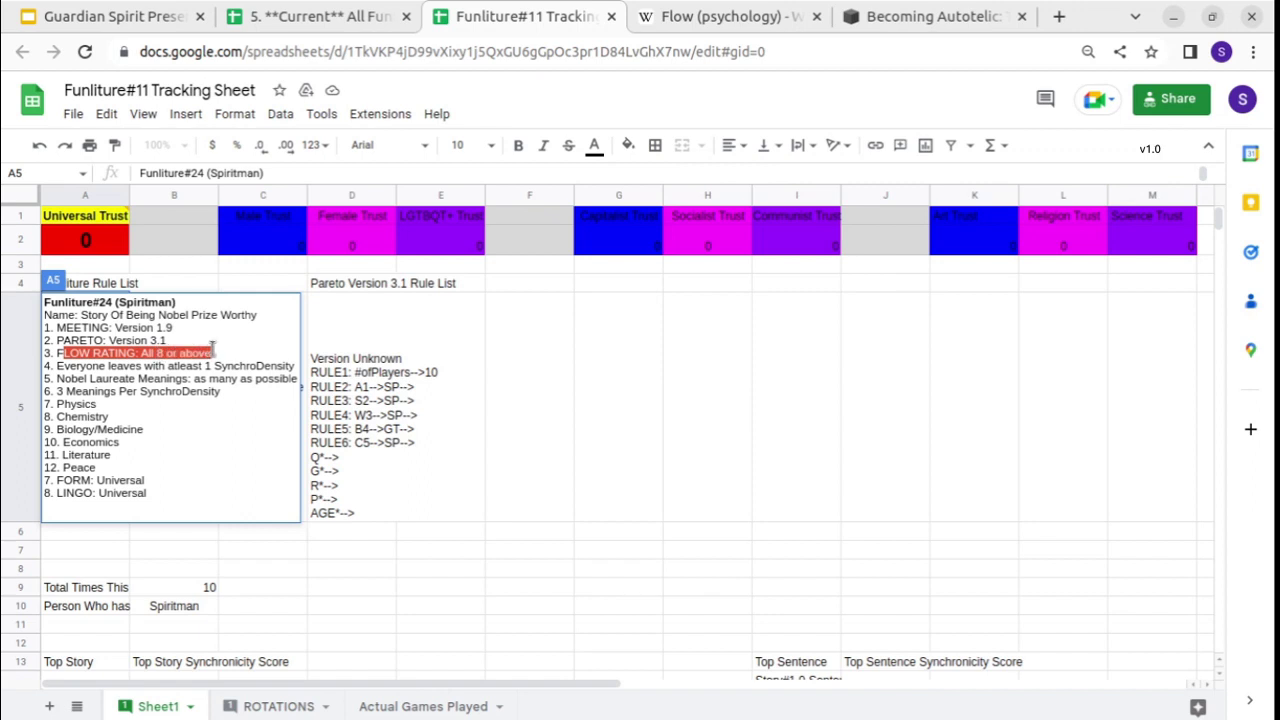
left_click(158, 353)
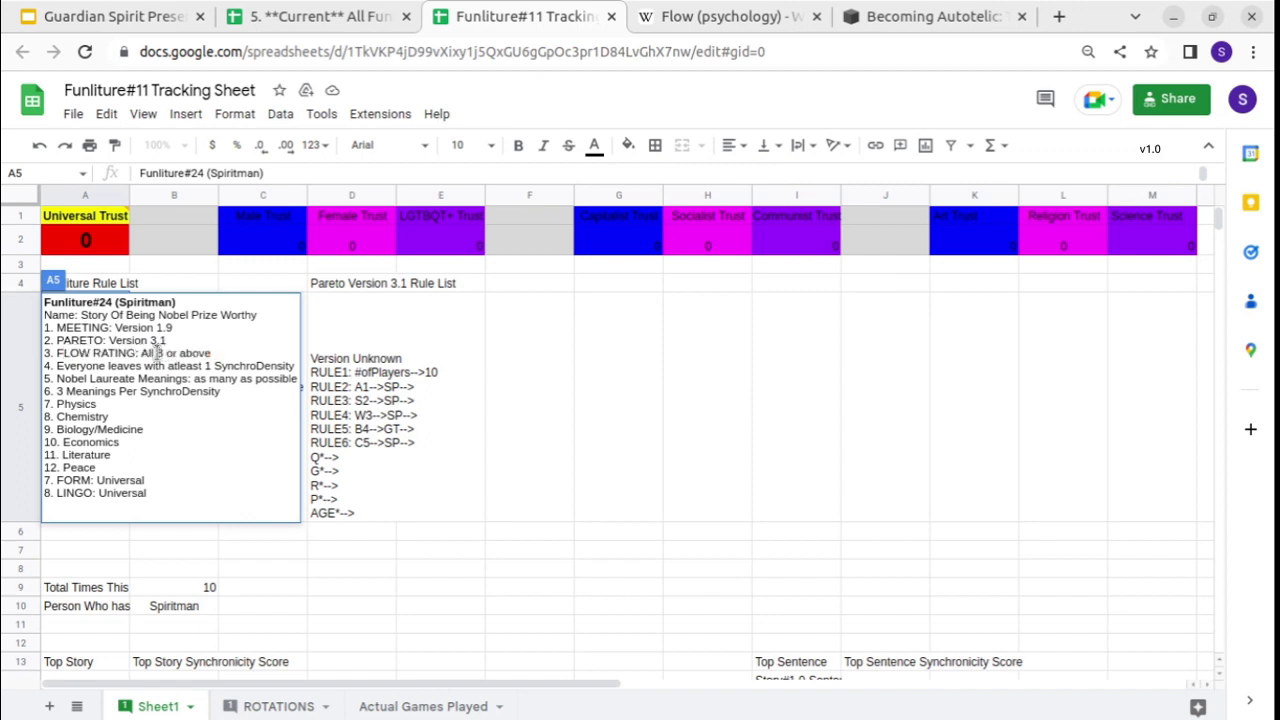
double_click(158, 353)
type("6")
Highlight the rule that everyone leaves with at least 1 SynchroDensity and the "Nobel Laureate Meanings: as many as possible" rule.
left_click_drag(63, 366, 298, 366)
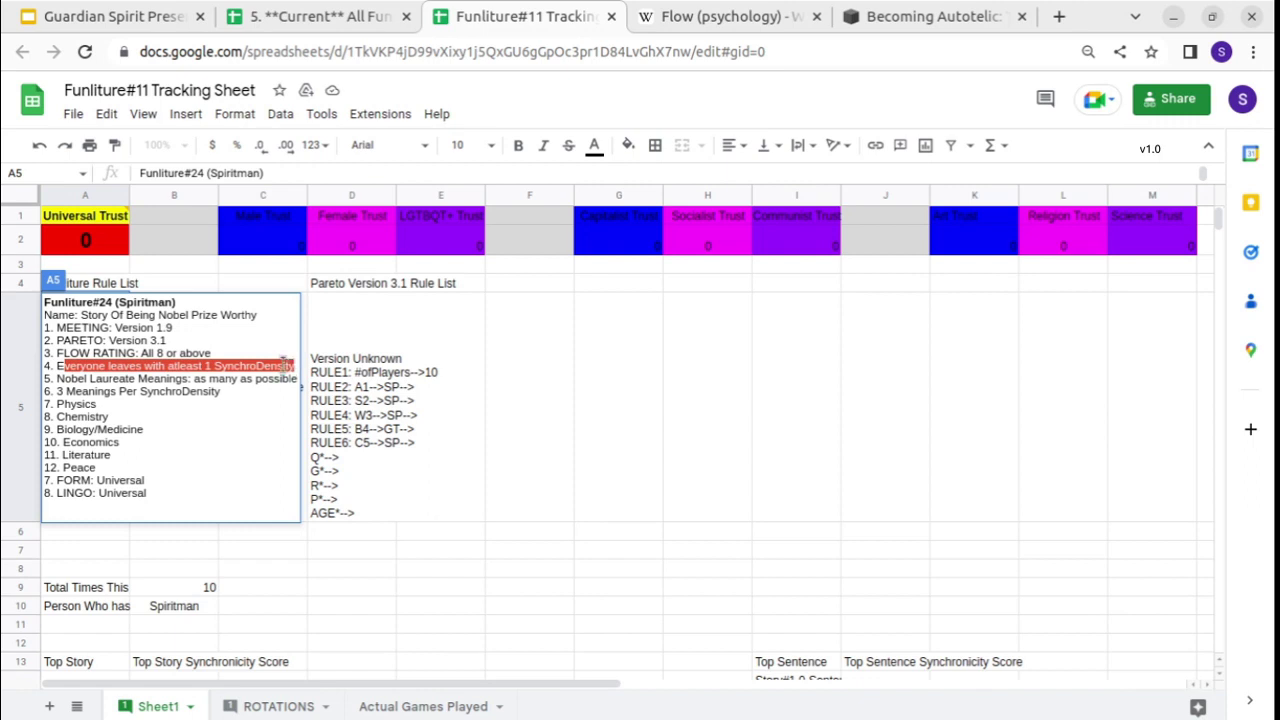
left_click(230, 367)
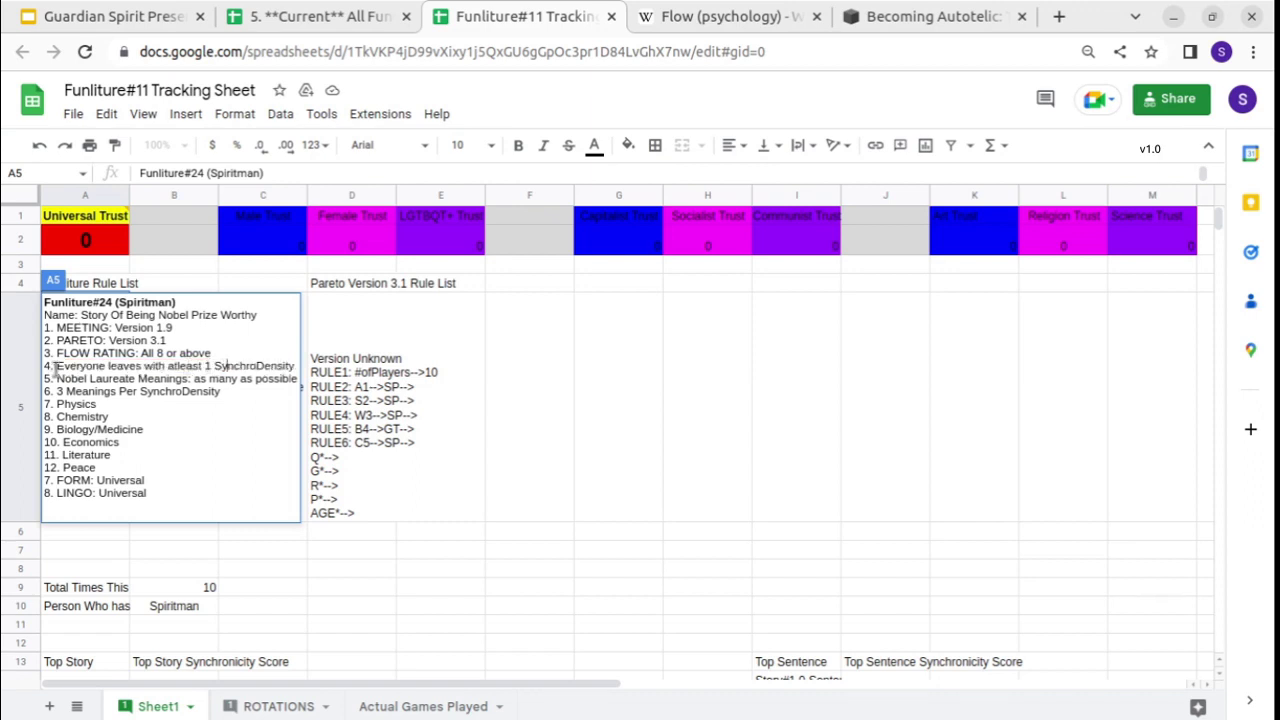
left_click_drag(57, 376, 286, 377)
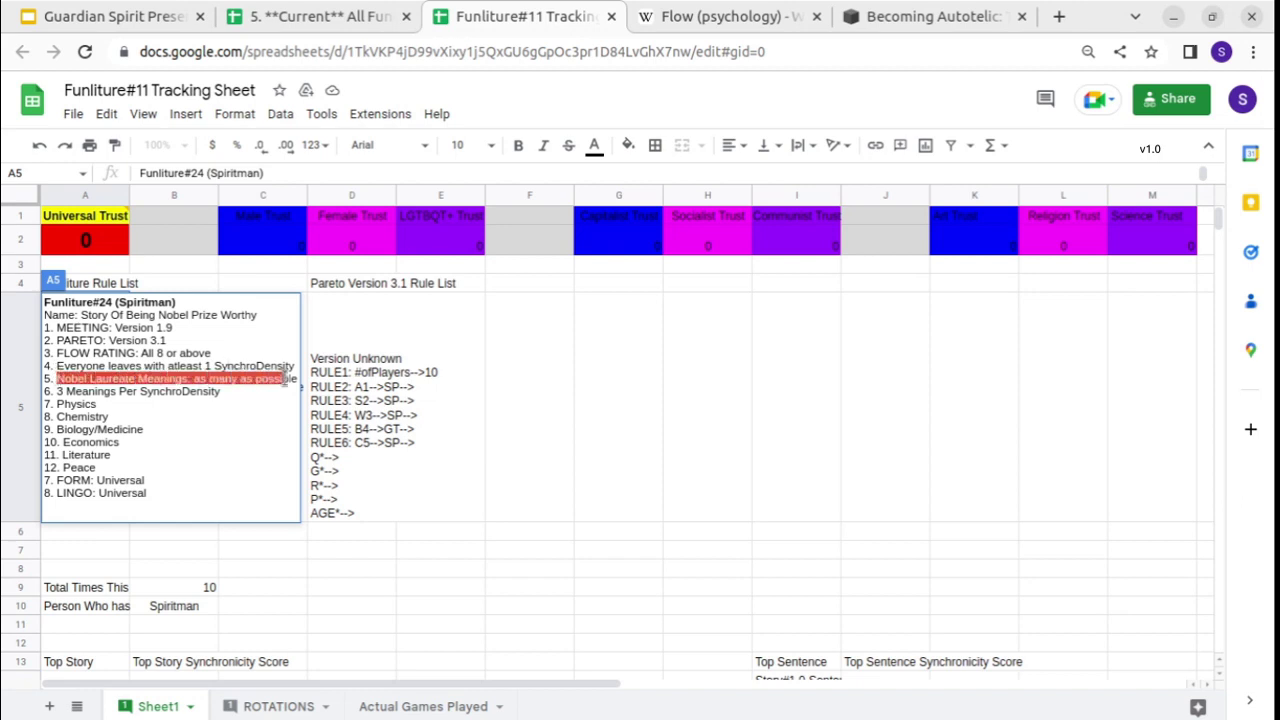
left_click(284, 379)
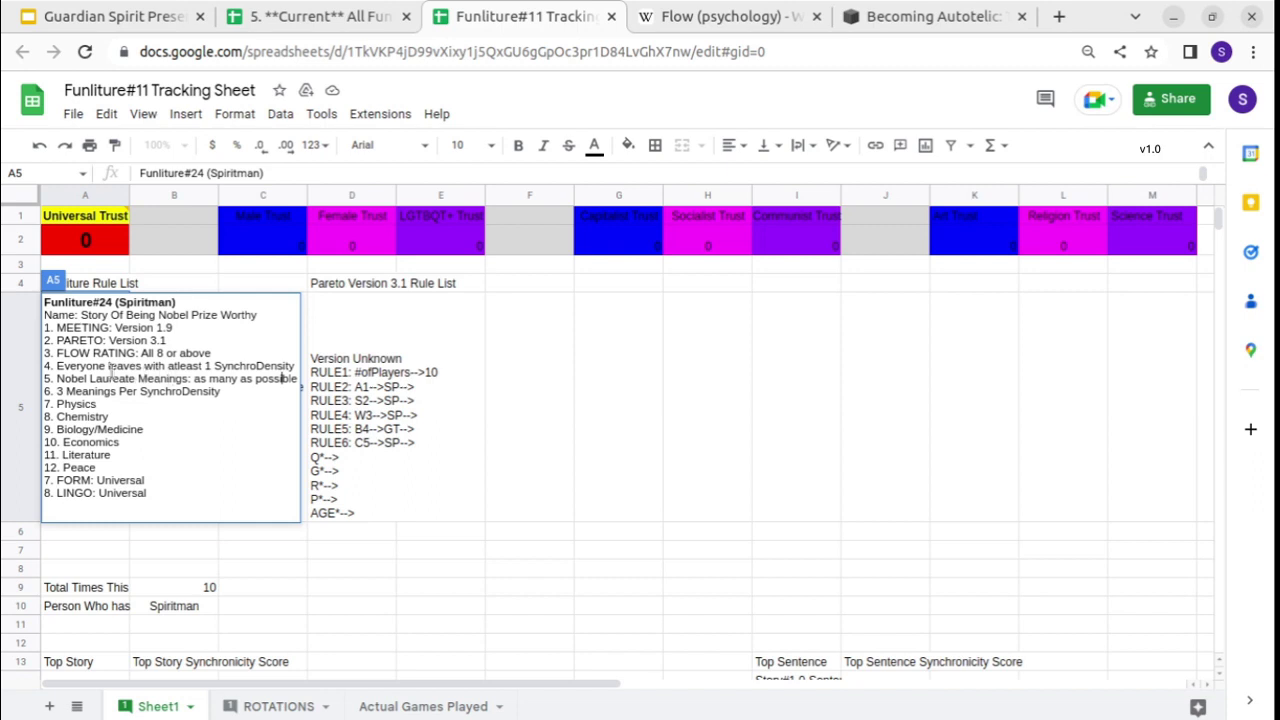
Highlight "3 Meanings Per SynchroDensity" and go through the prize categories from Physics to Peace in the rule list.
left_click_drag(56, 391, 247, 390)
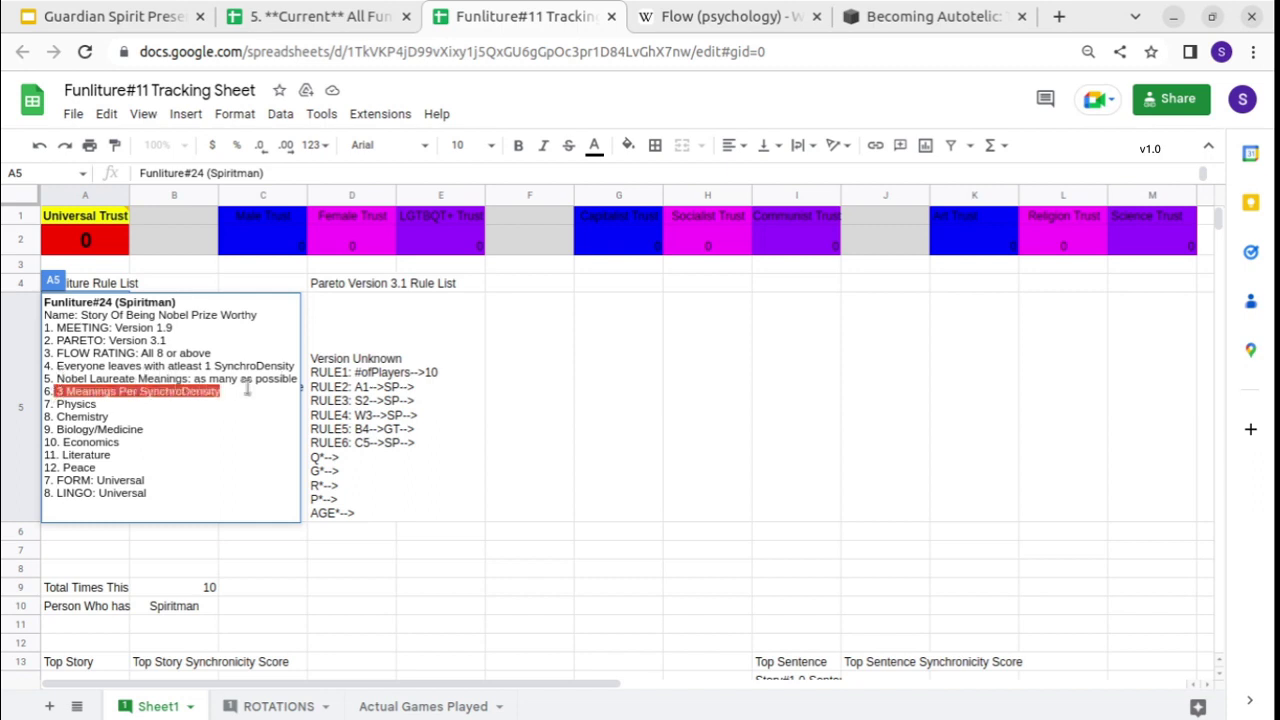
left_click(58, 405)
left_click_drag(58, 405, 99, 468)
left_click(62, 417)
left_click(91, 458)
left_click(70, 463)
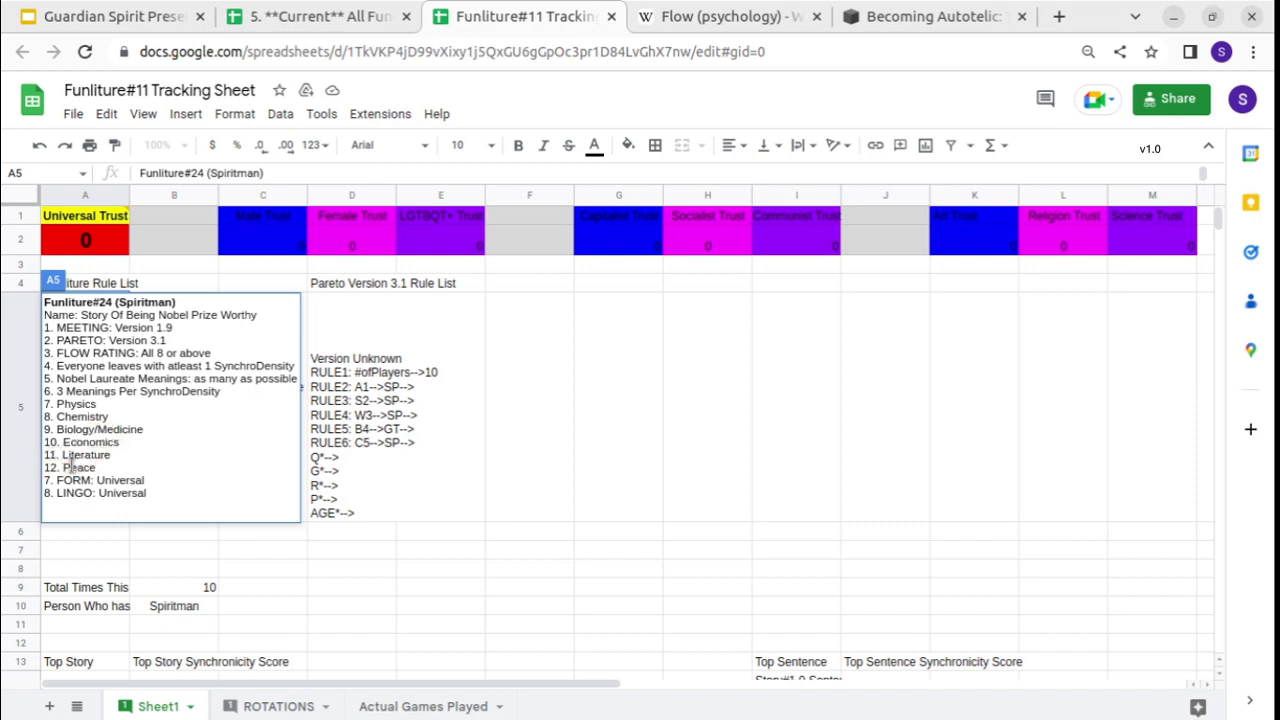
left_click_drag(63, 467, 97, 467)
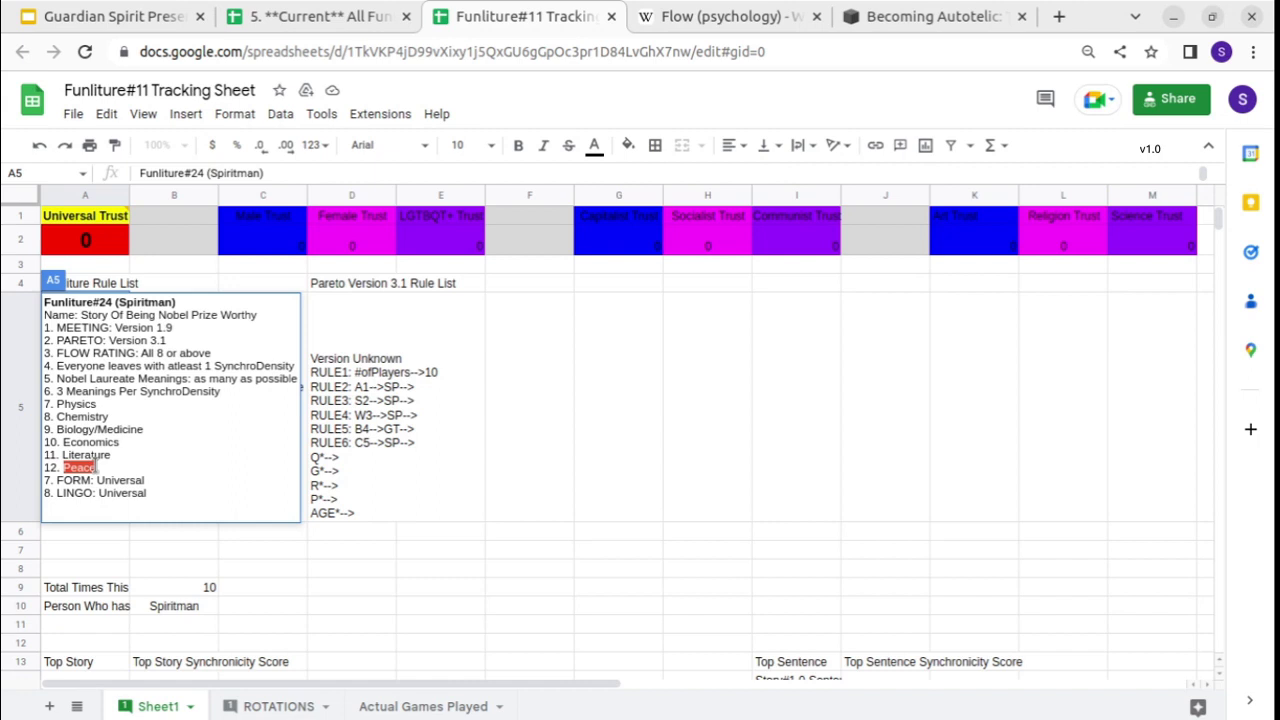
left_click(95, 467)
Highlight the closing "FORM: Universal" and "LINGO: Universal" rules of the Funliture#24 list.
left_click_drag(60, 478, 148, 482)
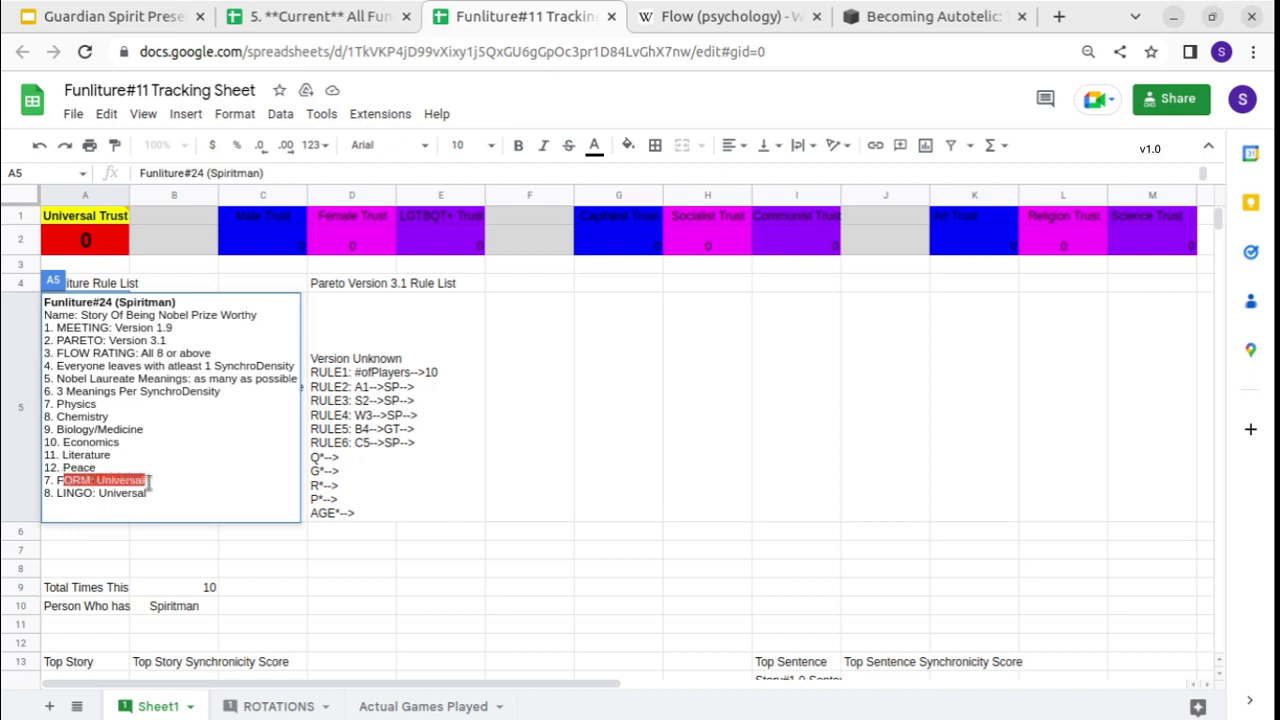
left_click(60, 482)
left_click_drag(57, 493, 153, 492)
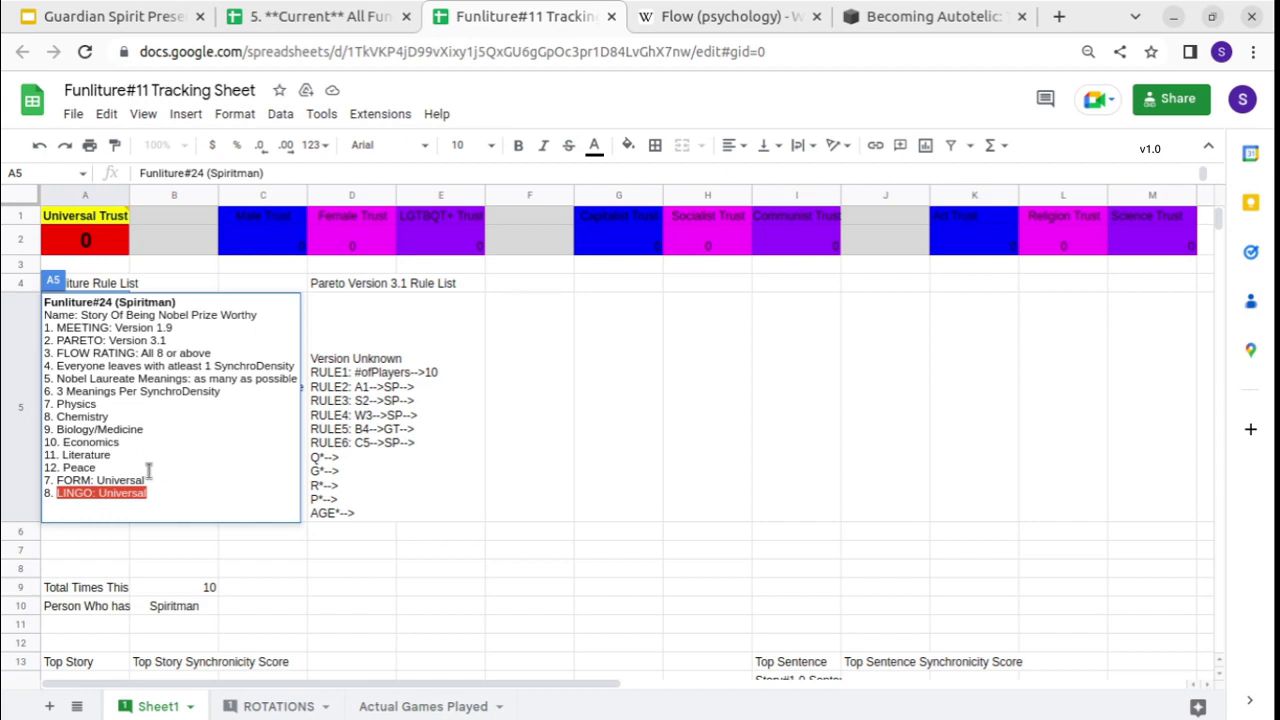
left_click(84, 429)
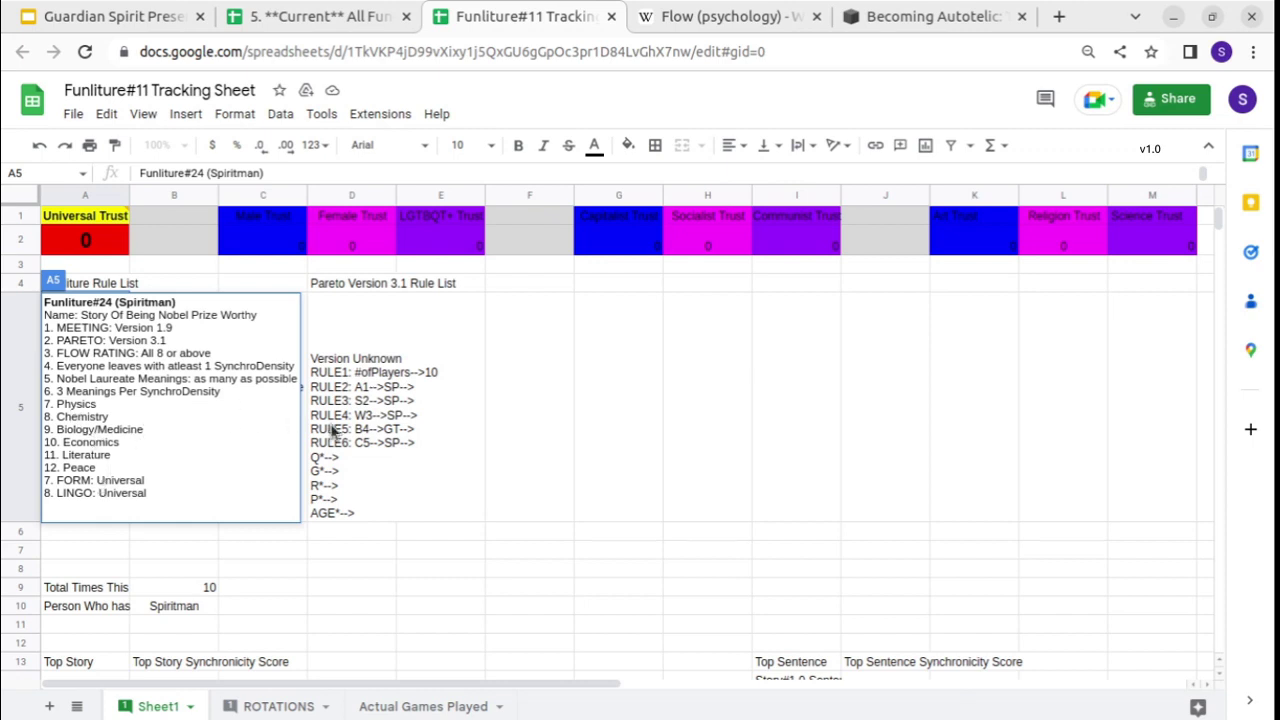
Open the Pareto Version 3.1 rule list in cell D5 and highlight RULE1 for the number of players and RULE2.
left_click(327, 375)
double_click(334, 370)
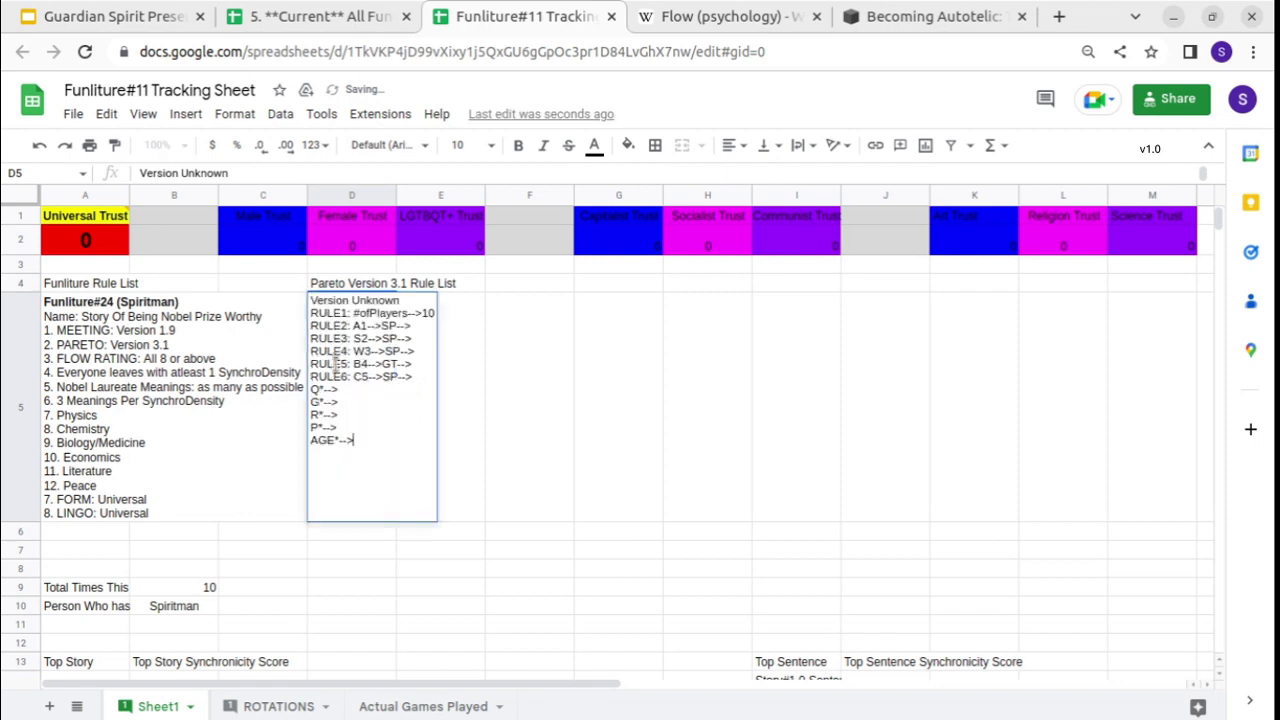
left_click_drag(311, 312, 435, 313)
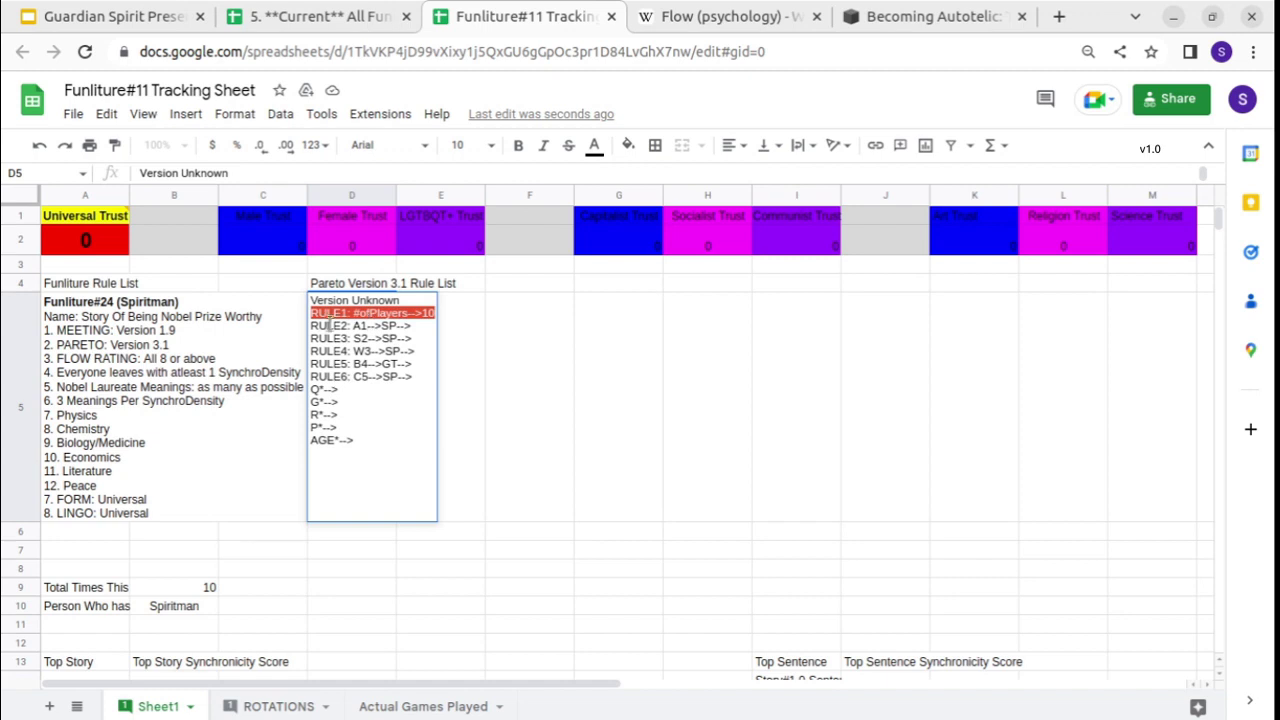
left_click_drag(317, 326, 397, 326)
left_click(397, 326)
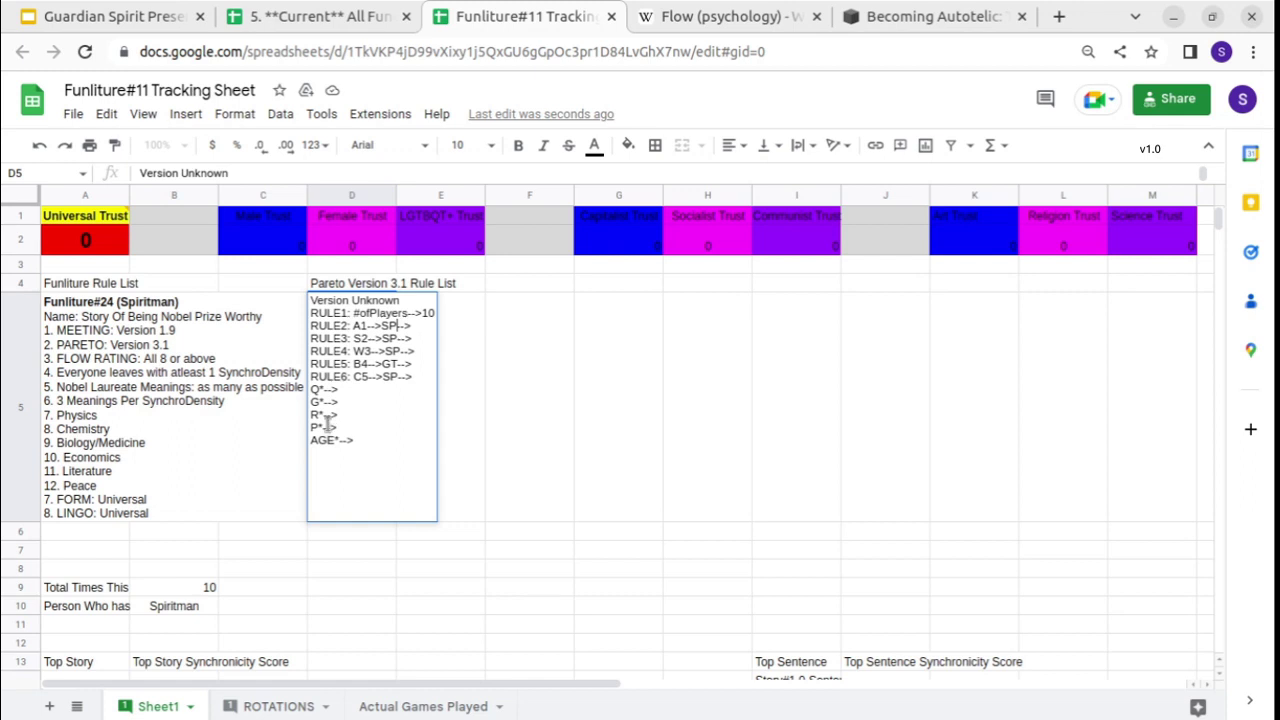
Review the Pareto Version 3.1 rules in D5, the total usage count in row 9 and the most frequent player entry in row 10.
left_click_drag(327, 390, 311, 391)
left_click_drag(342, 377, 411, 377)
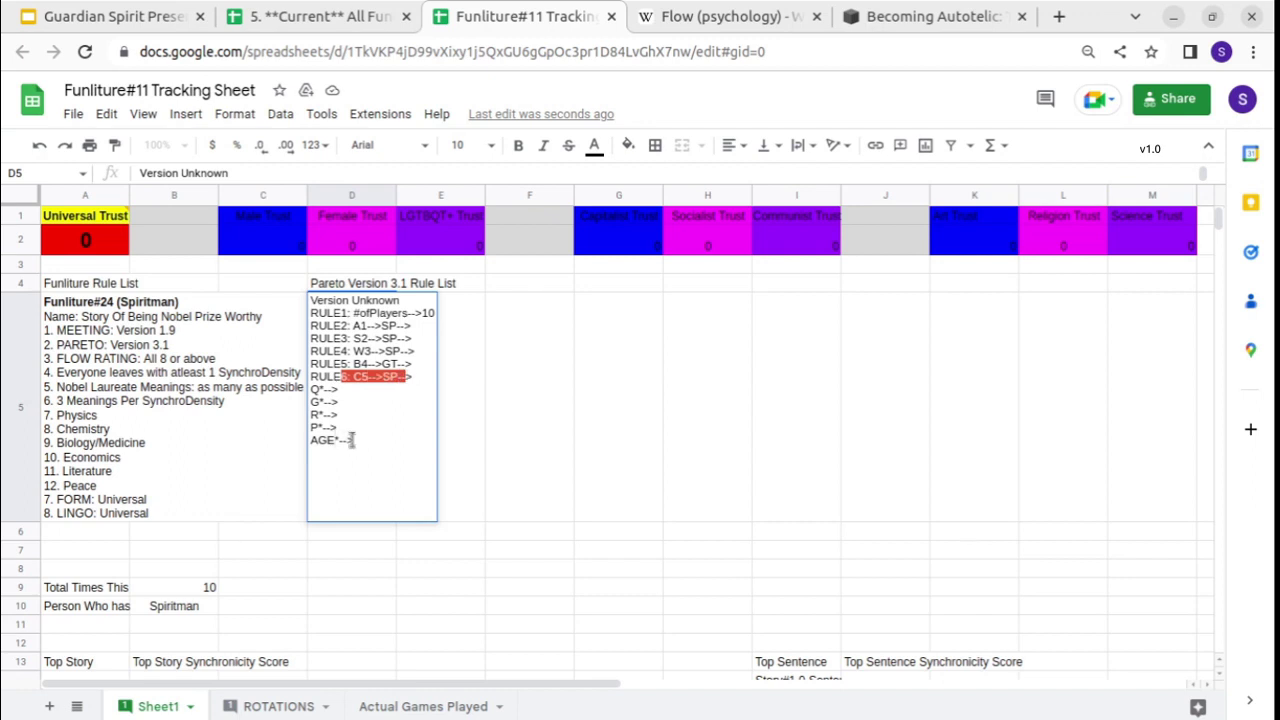
left_click(507, 494)
left_click_drag(107, 590, 206, 588)
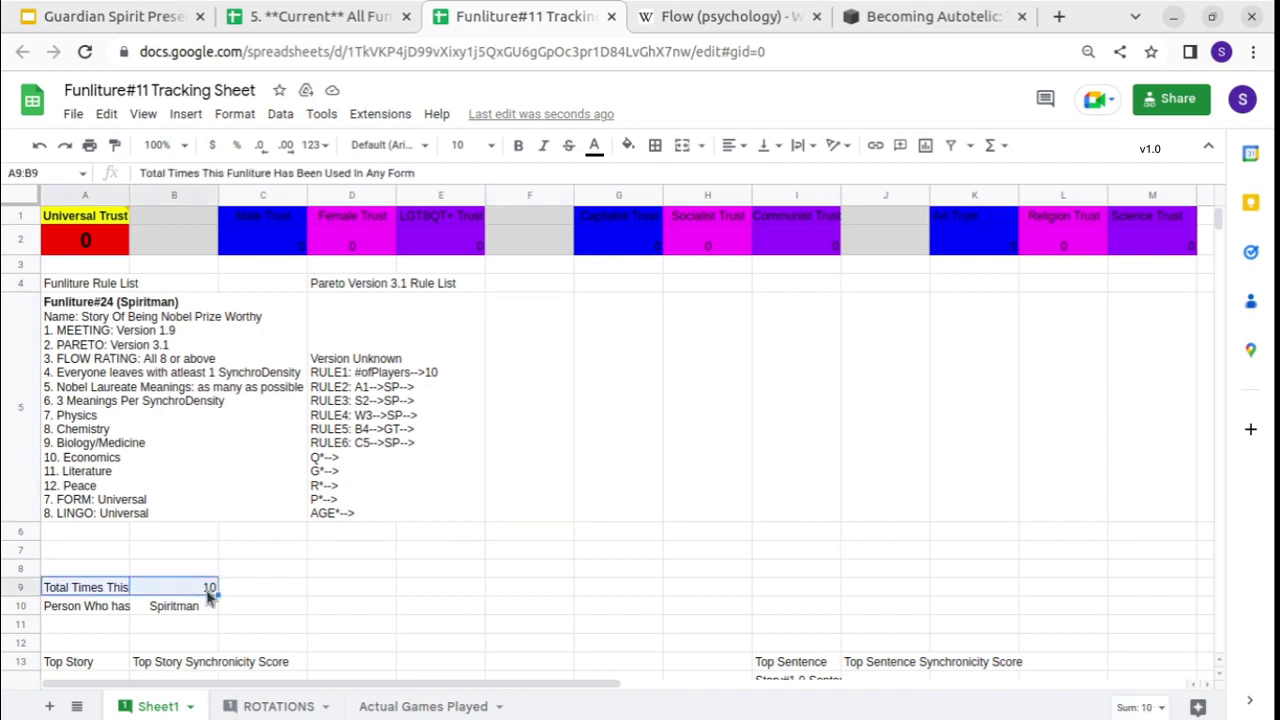
scroll(208, 595, "down", 4)
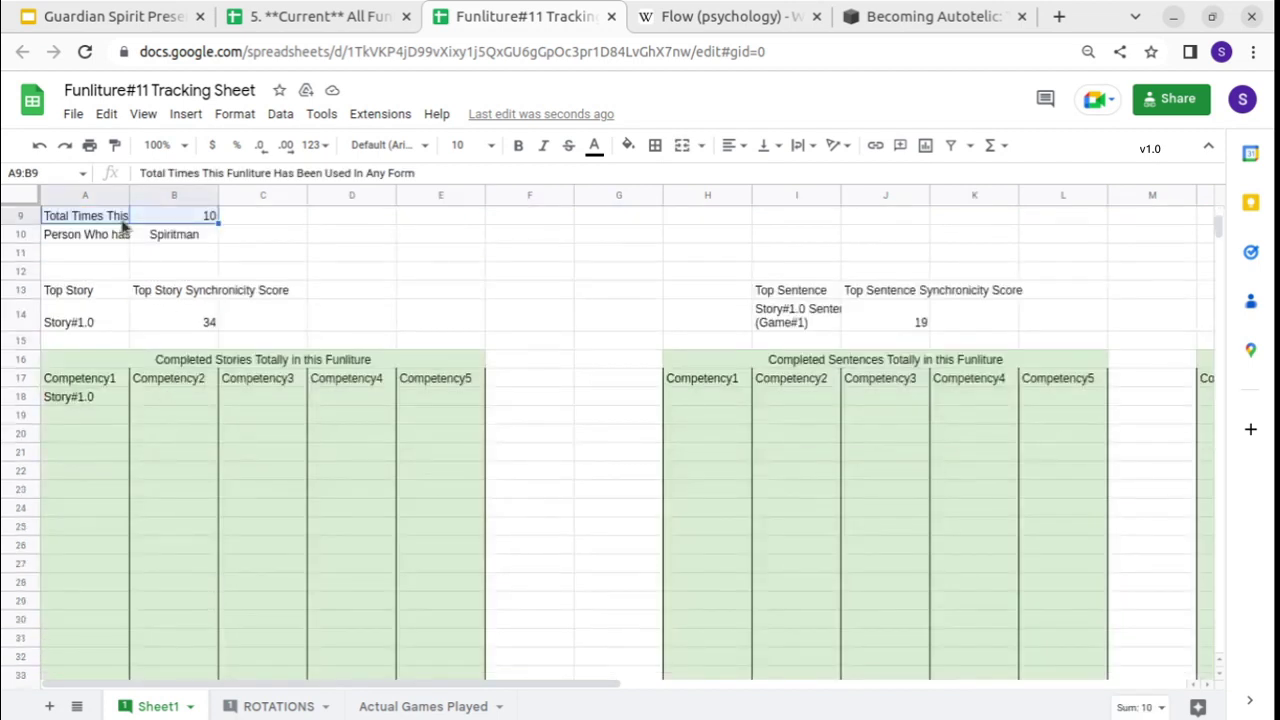
left_click(169, 220)
left_click(90, 240)
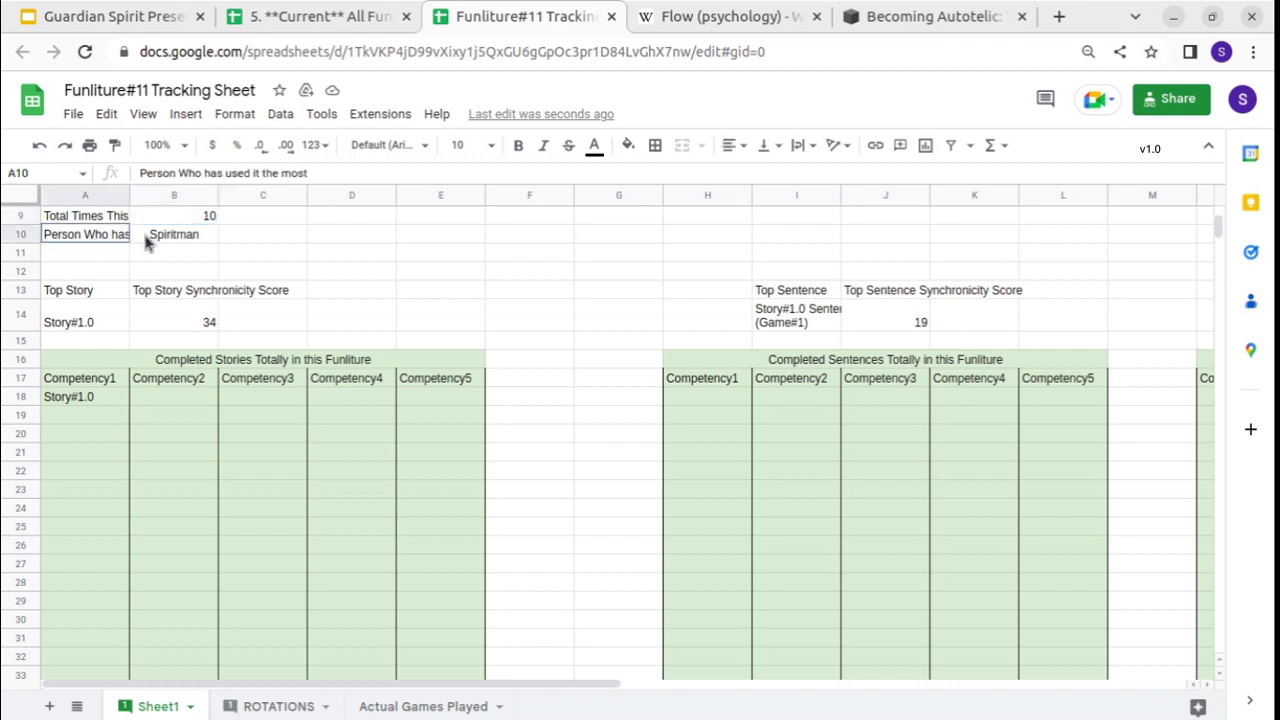
left_click(148, 243, "shift")
left_click(166, 245)
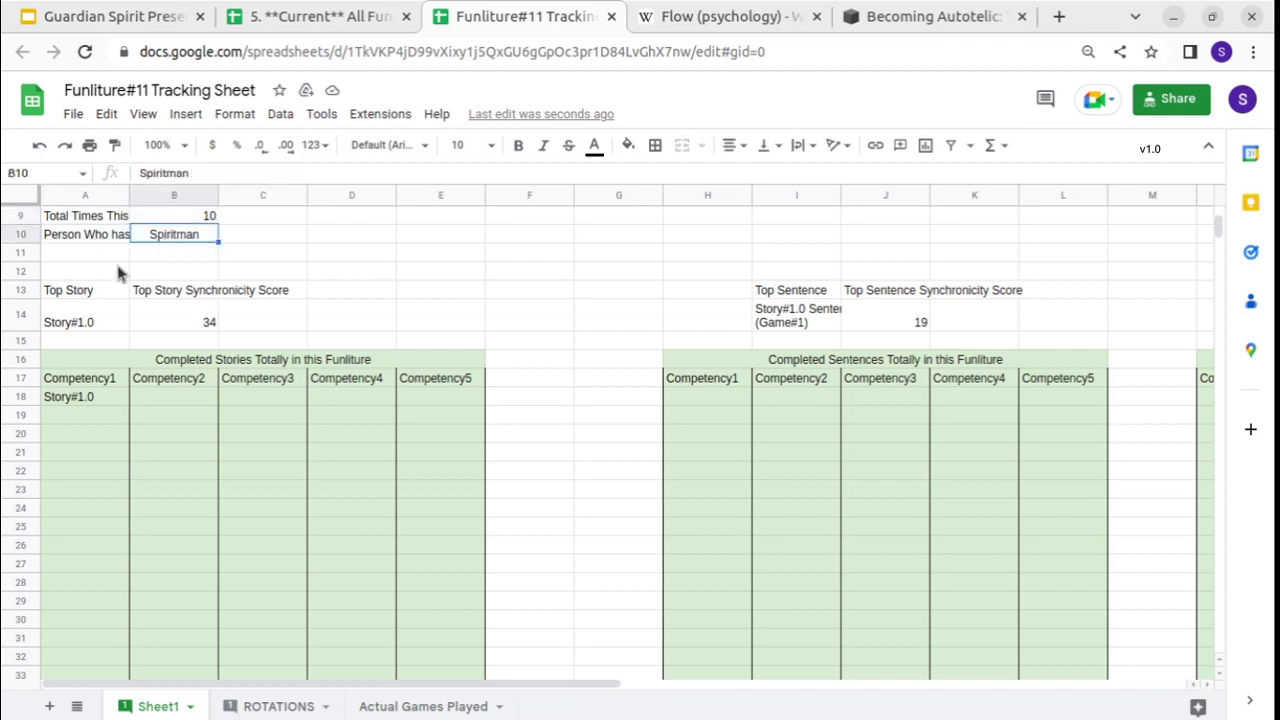
Examine the Top Story entry and its Top Story Synchronicity Score in rows 13 and 14 alongside the Funliture rule list in A5.
left_click_drag(80, 303, 440, 350)
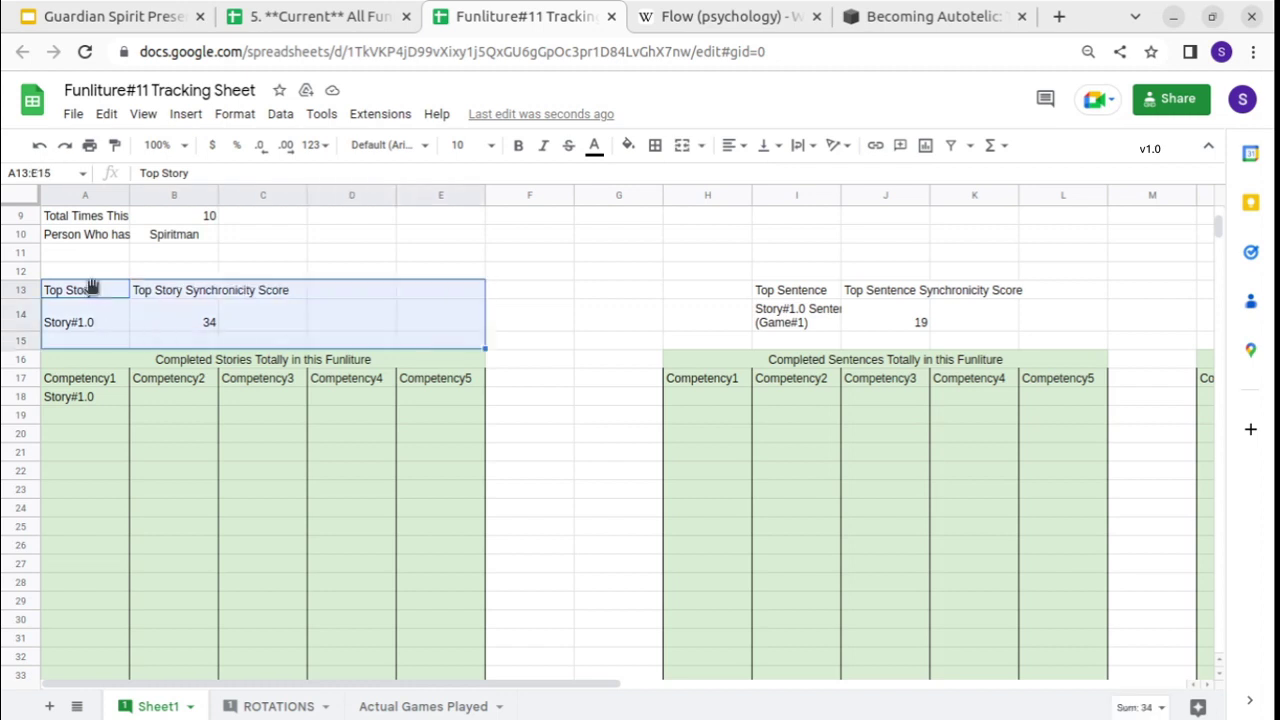
left_click(547, 311)
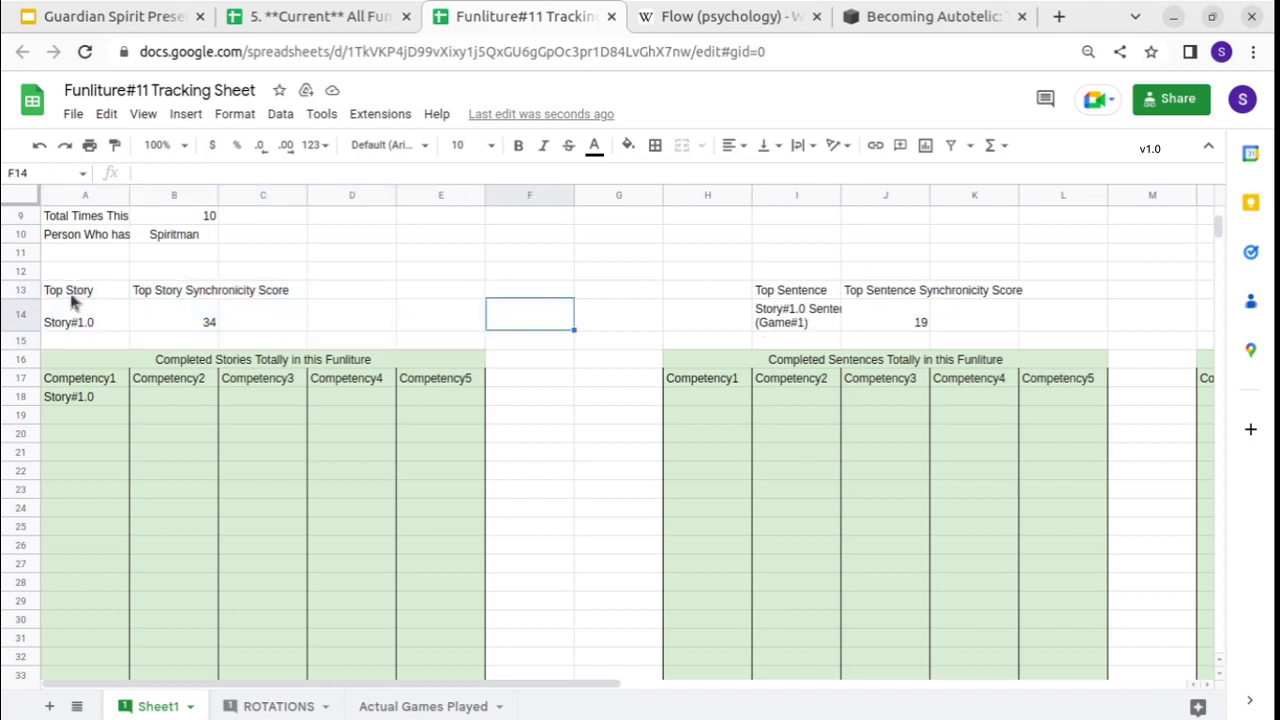
left_click_drag(71, 297, 190, 297)
left_click_drag(270, 333, 315, 388)
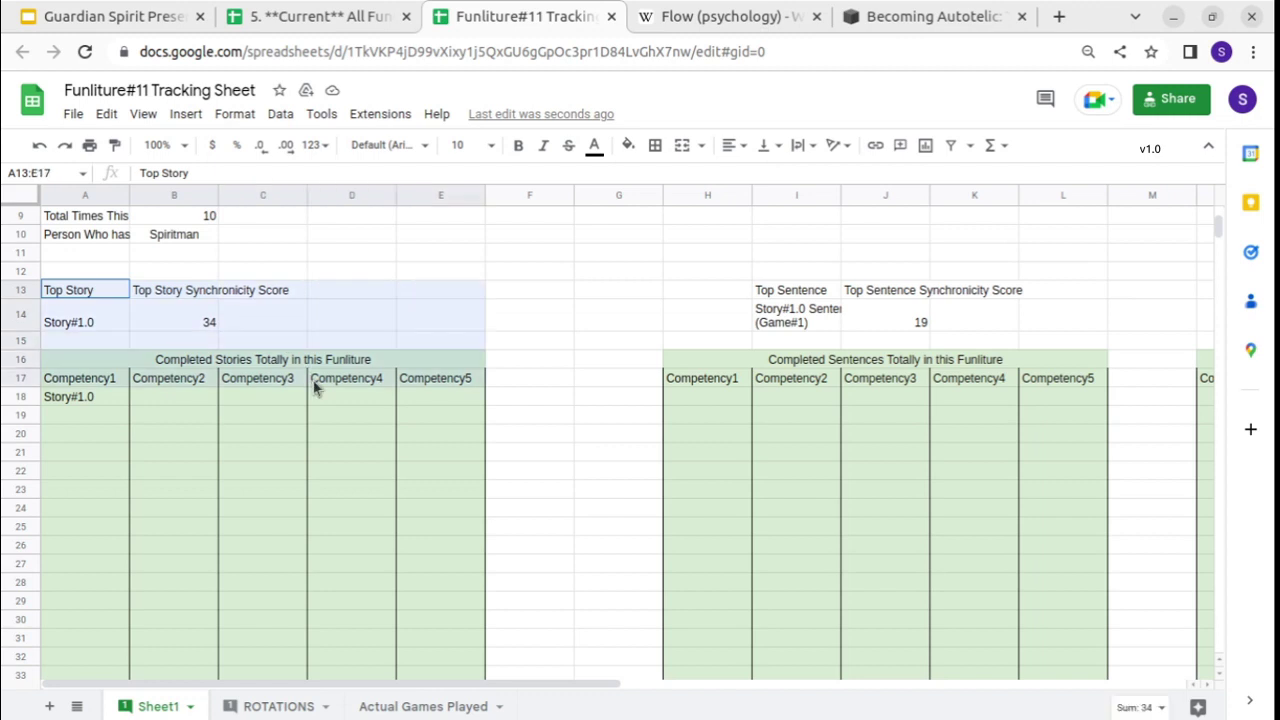
left_click(78, 326)
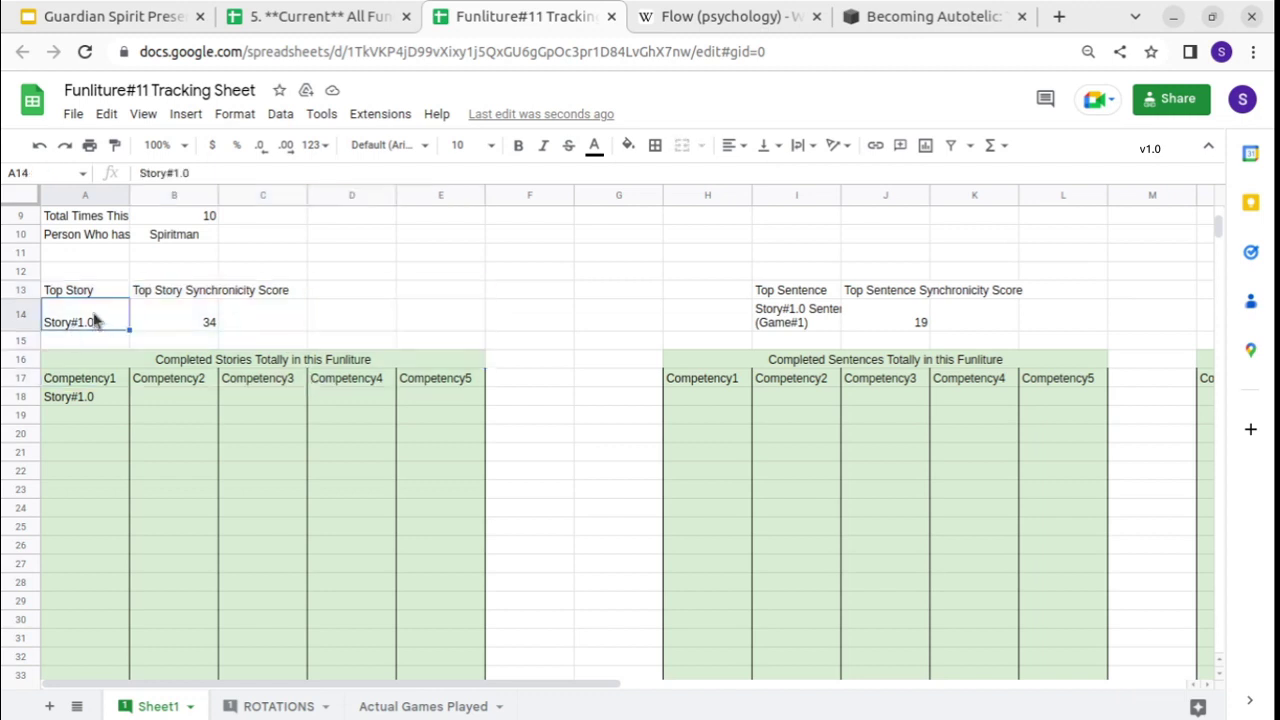
left_click(175, 322)
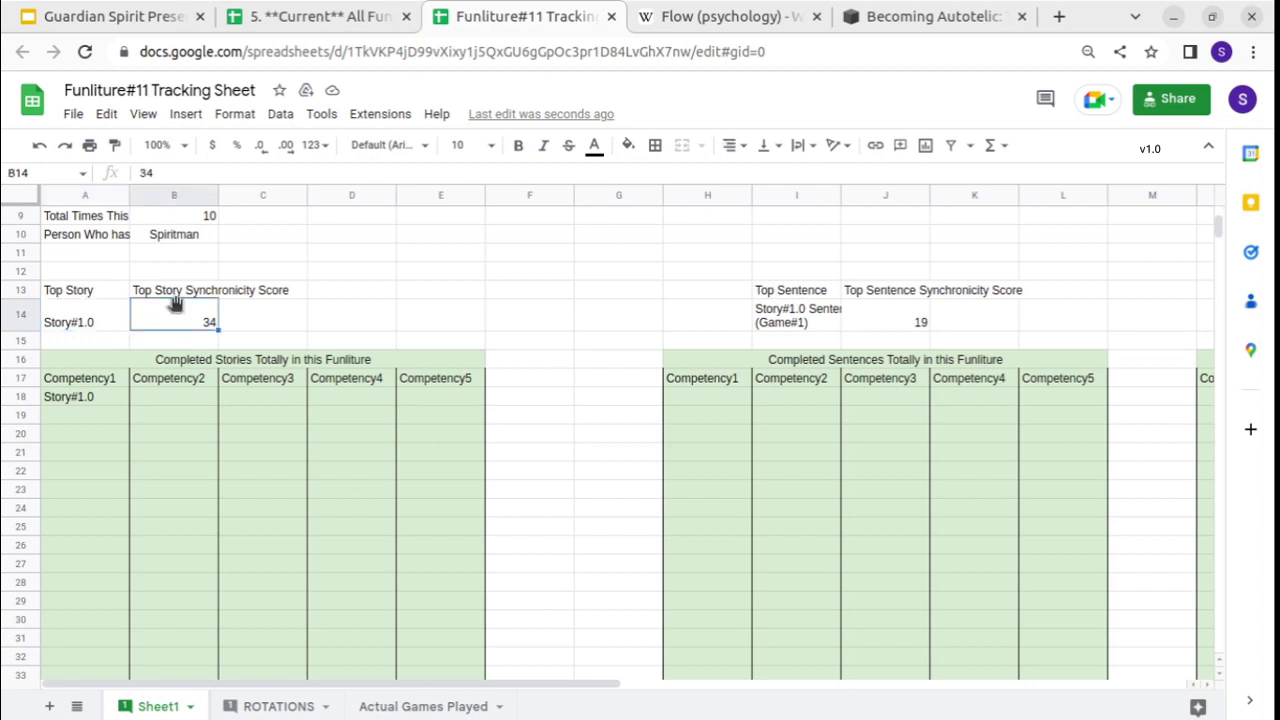
left_click_drag(175, 296, 173, 318)
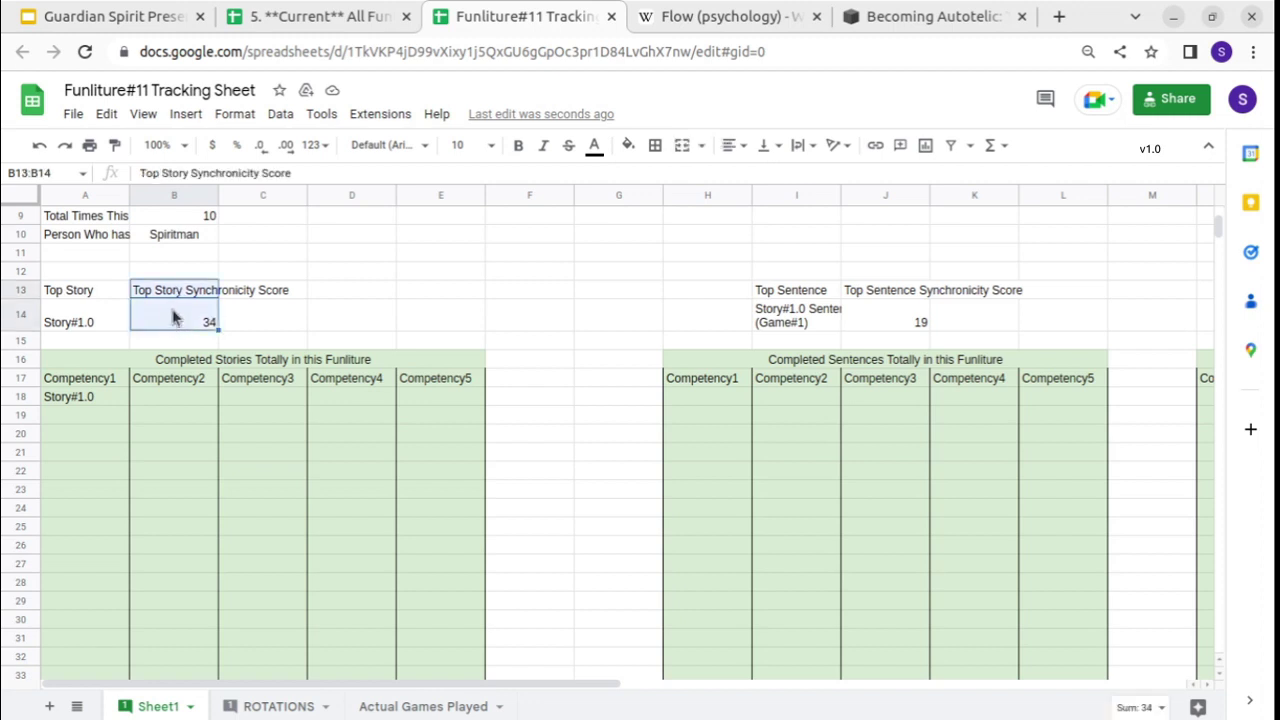
scroll(172, 315, "up", 1)
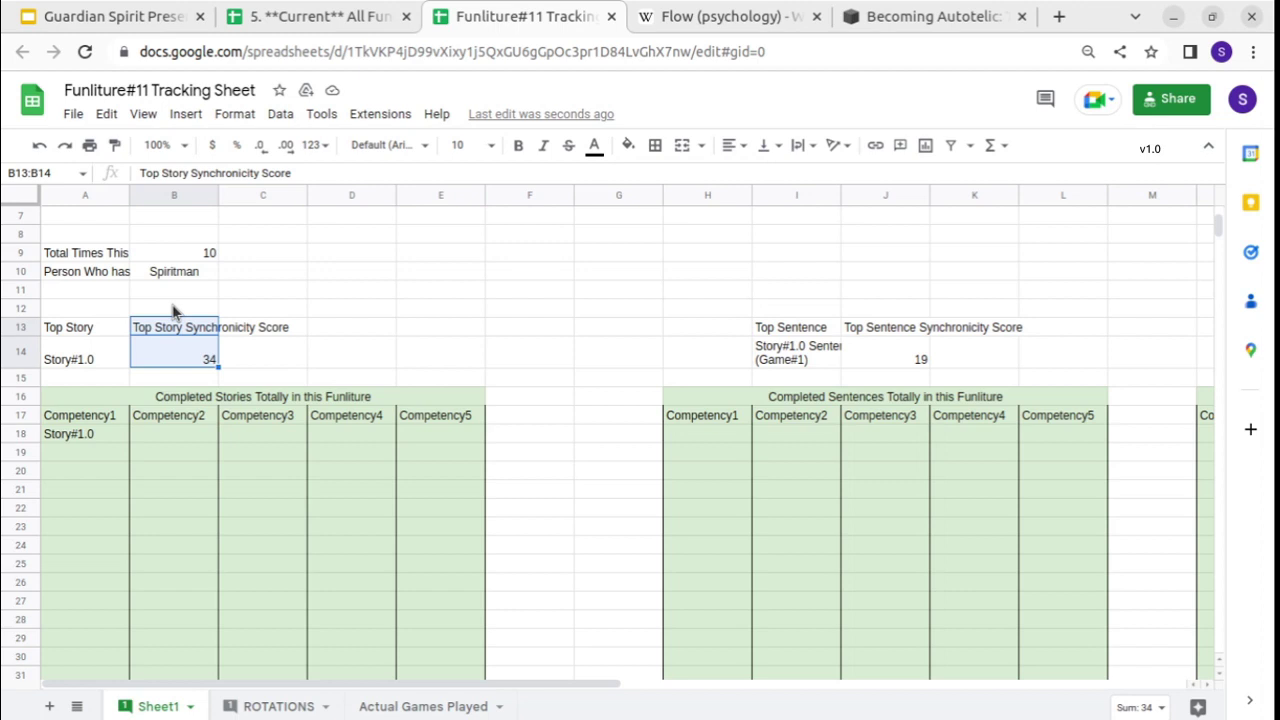
scroll(118, 262, "up", 3)
left_click(95, 385)
scroll(126, 431, "down", 5)
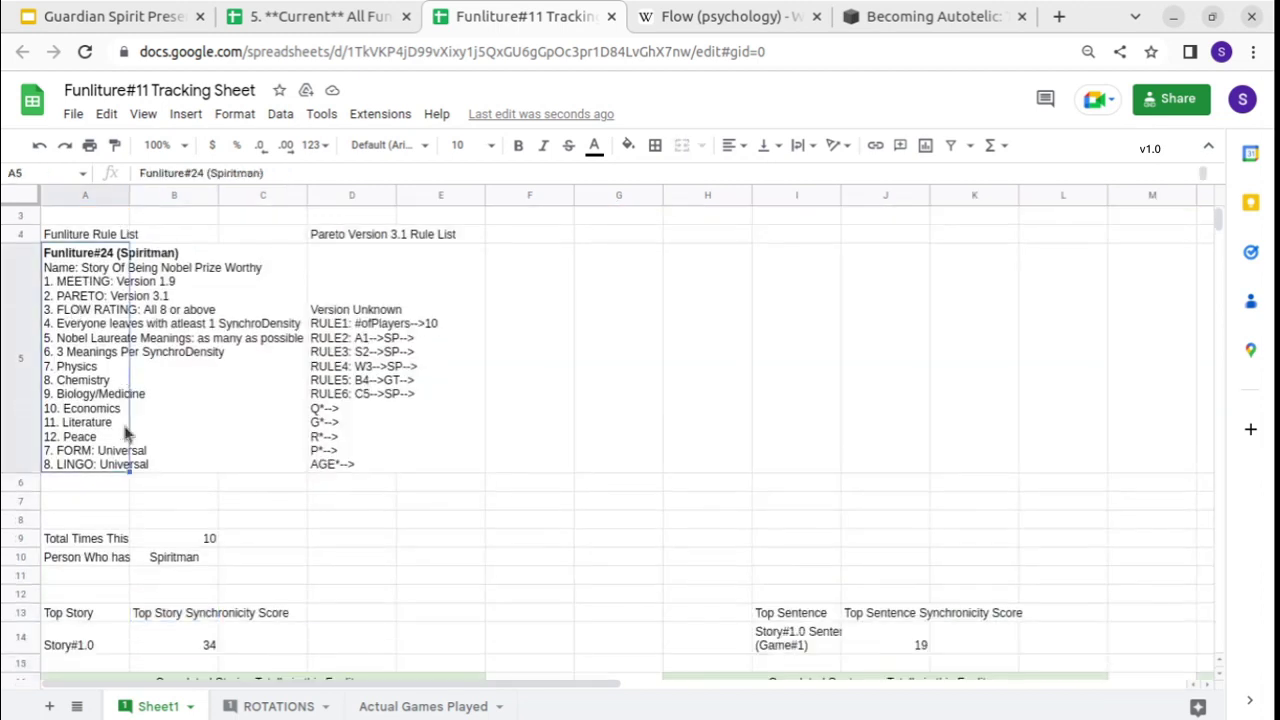
scroll(125, 433, "up", 1)
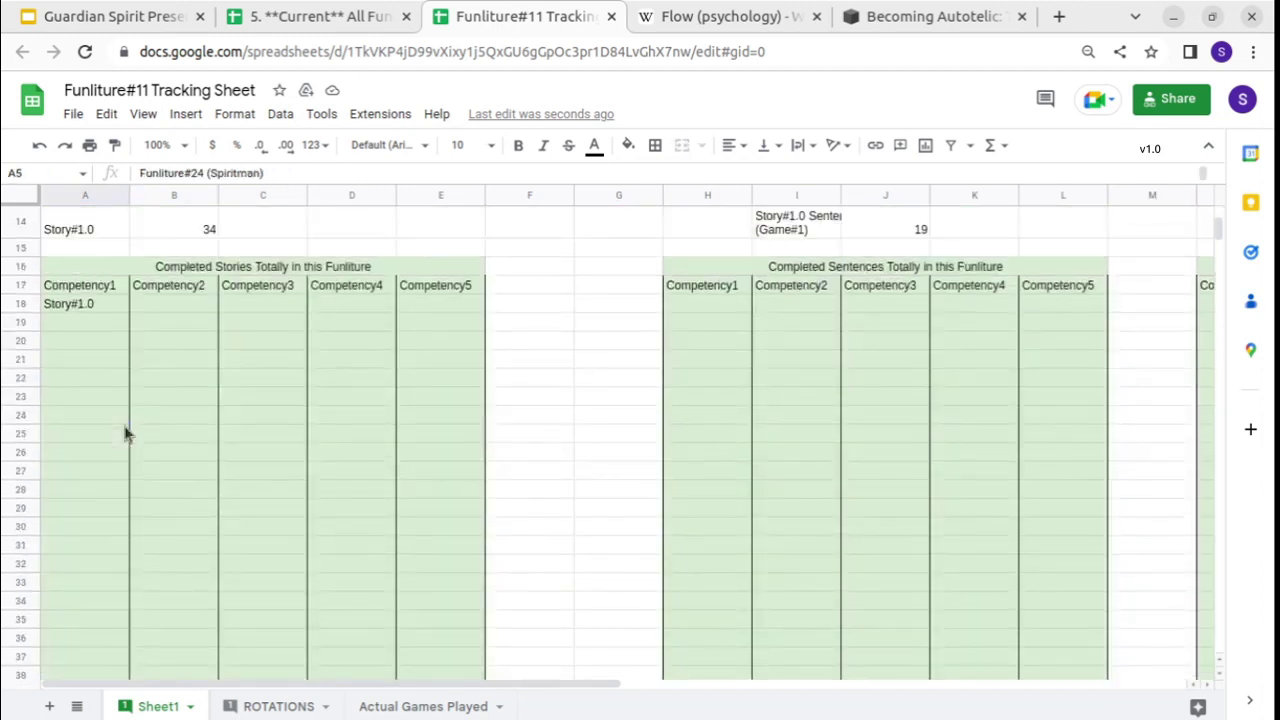
scroll(107, 279, "up", 1)
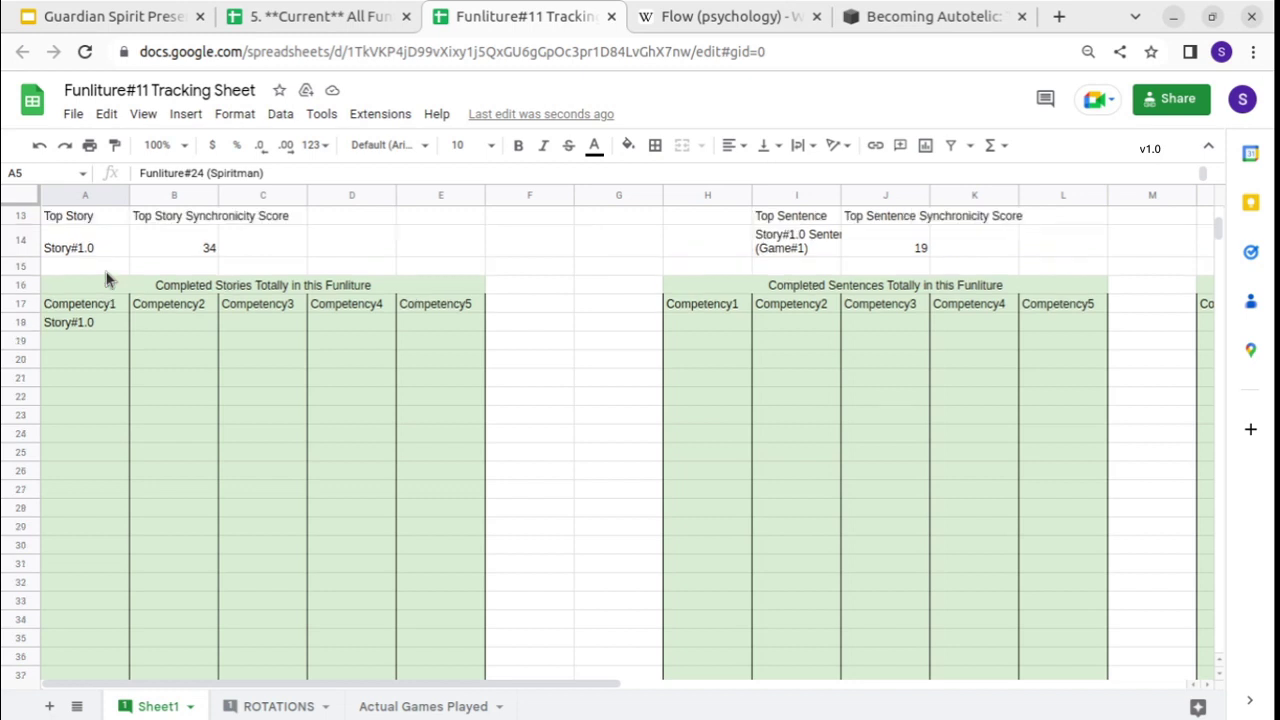
left_click(150, 250)
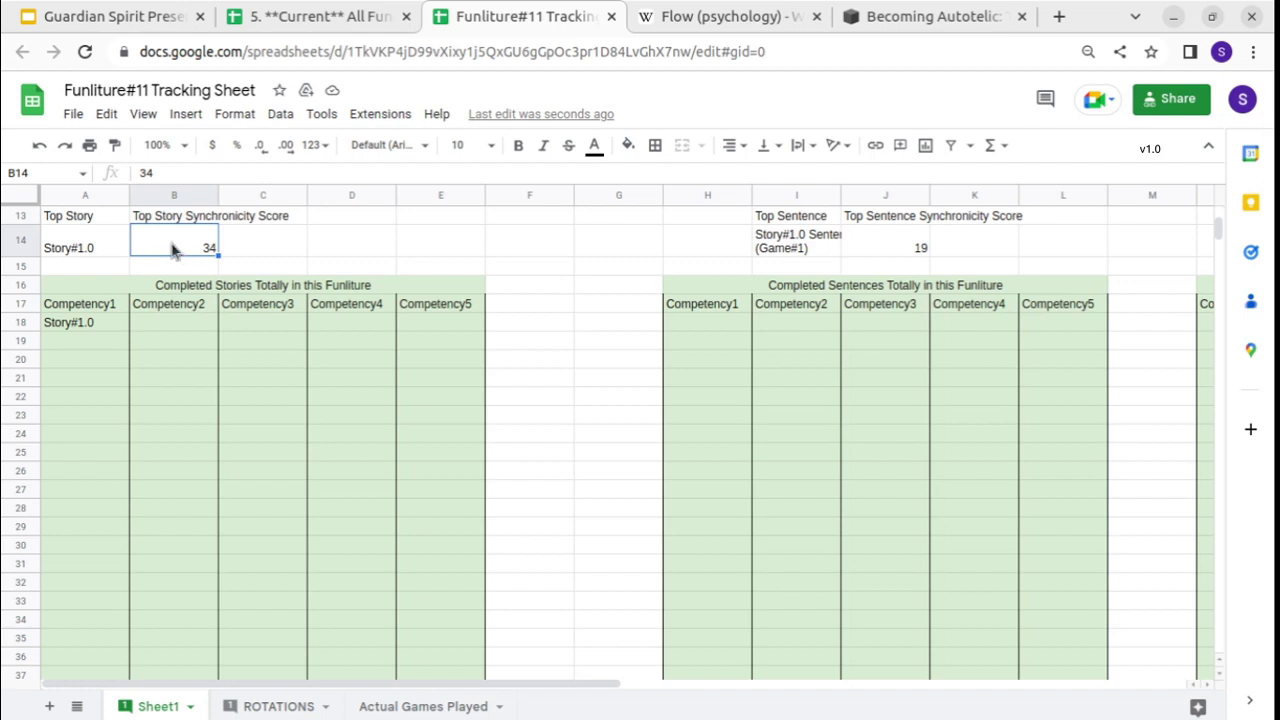
Examine the Competency1 to Competency5 headings under Completed Stories and the Competency1 column in relation to the top story in A14.
left_click_drag(94, 311, 370, 308)
left_click(406, 307)
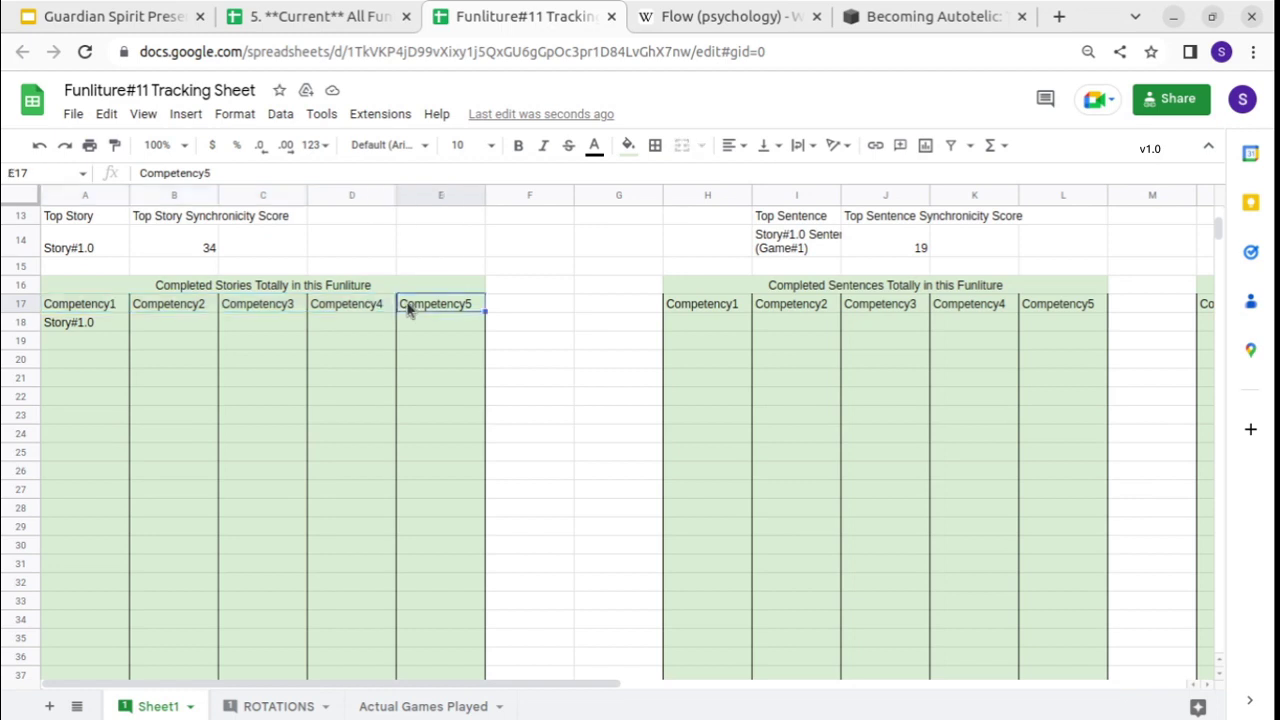
left_click(100, 310)
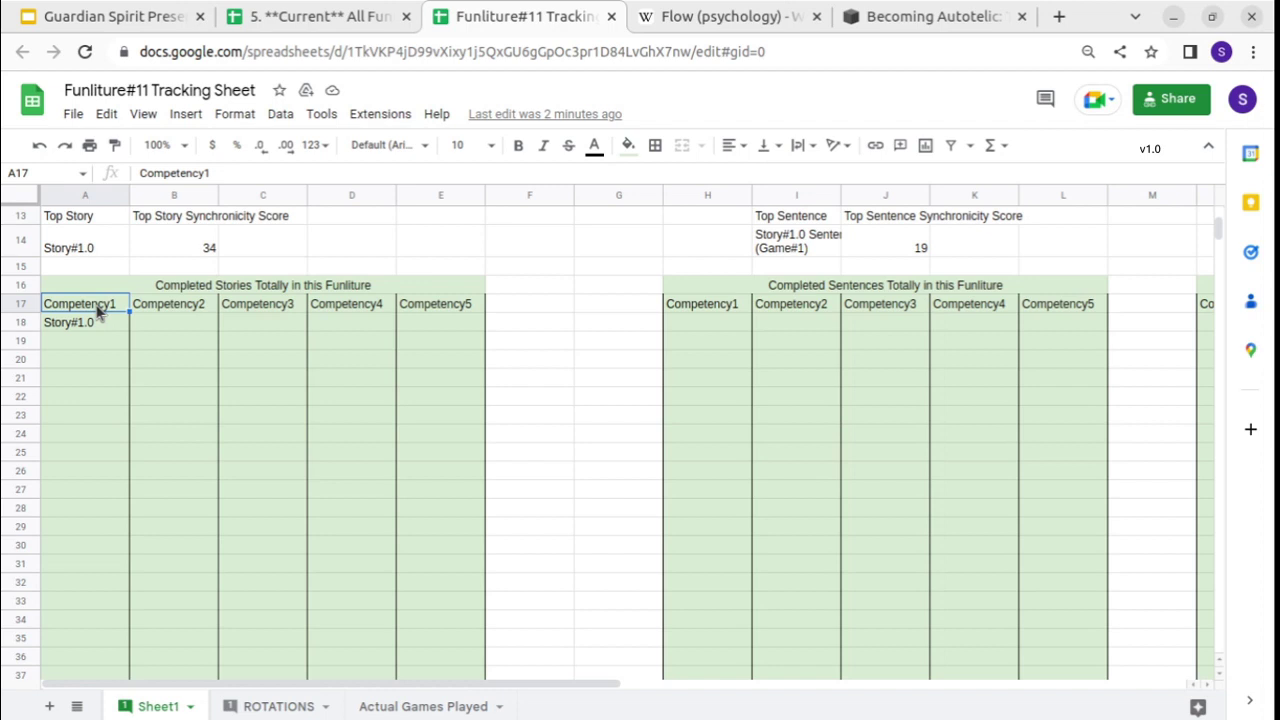
left_click(88, 249)
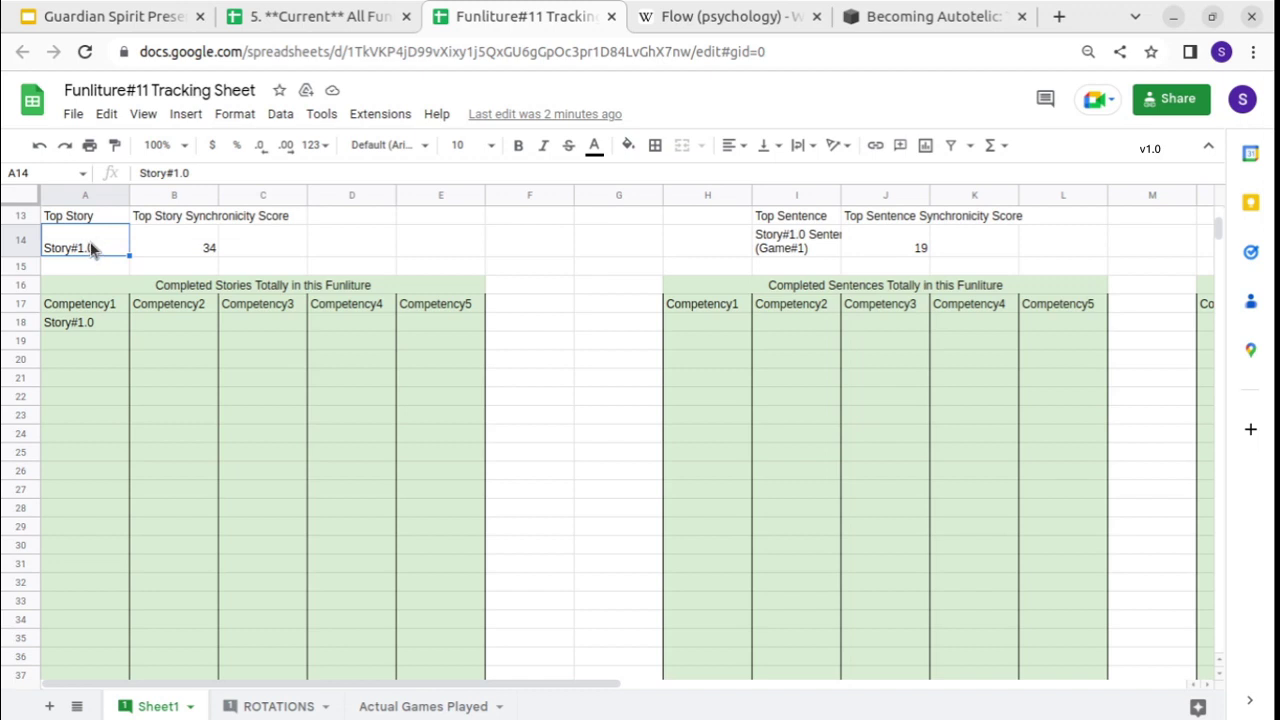
left_click(101, 309)
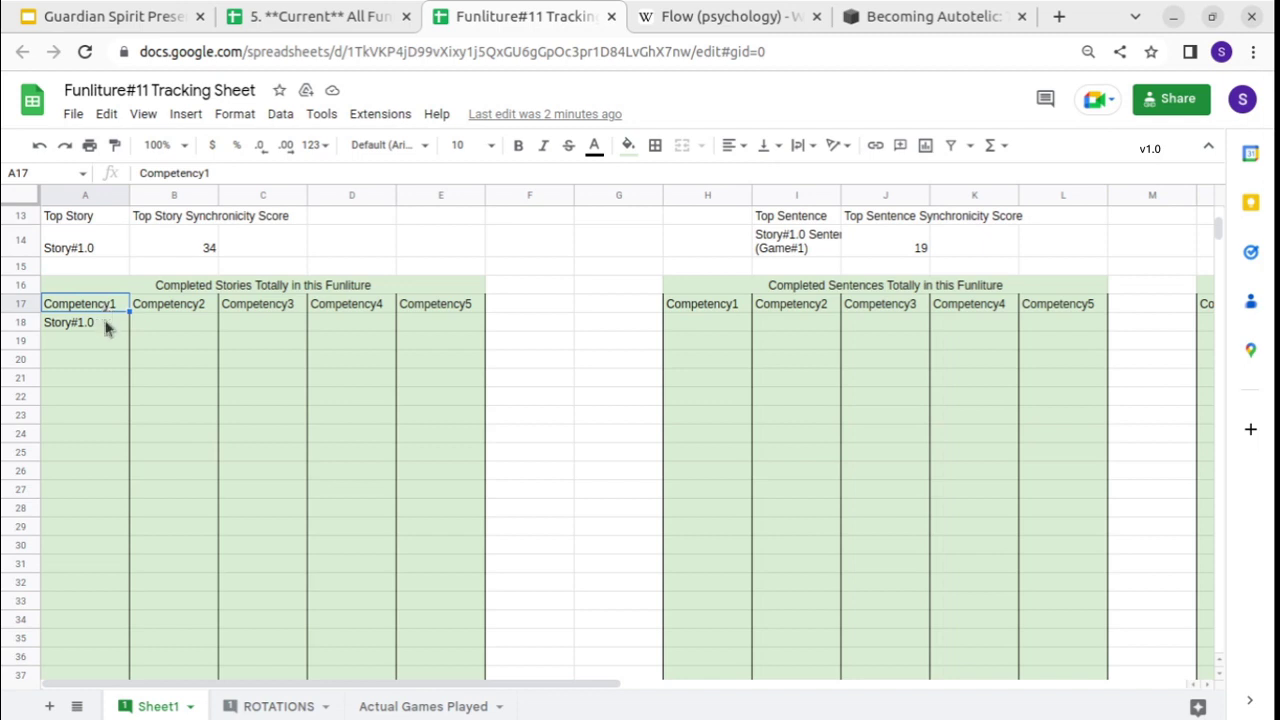
left_click(105, 322)
left_click(107, 310)
left_click_drag(107, 314, 89, 535)
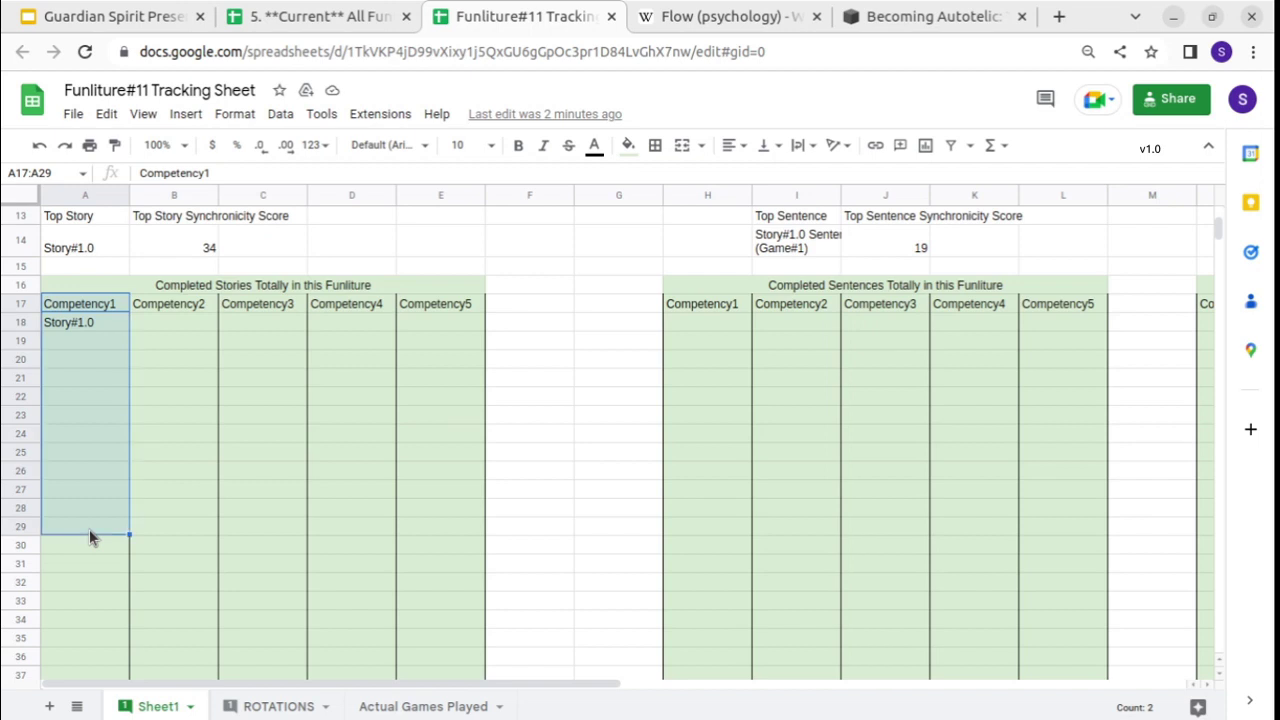
left_click(105, 400)
Check the rule list in A5, and inspect the Story#1.0 entry and each of the five competency columns of the completed stories table.
scroll(107, 405, "up", 5)
left_click(95, 382)
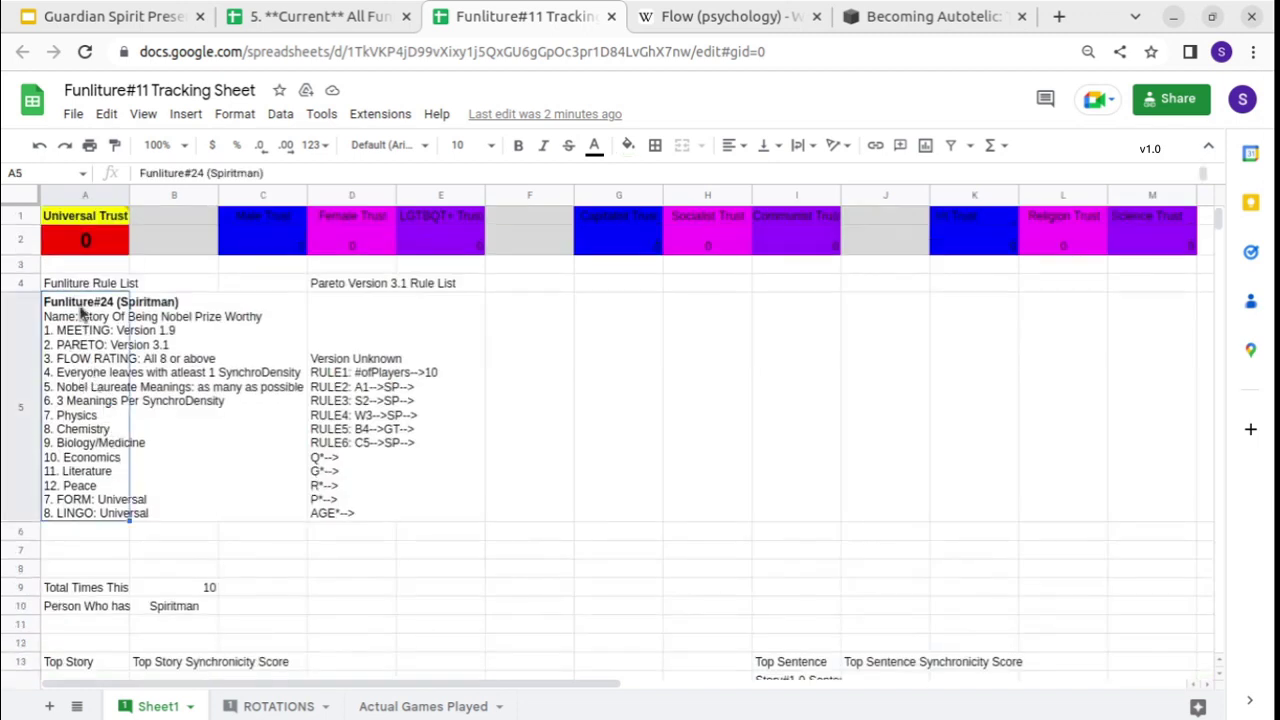
scroll(100, 405, "down", 3)
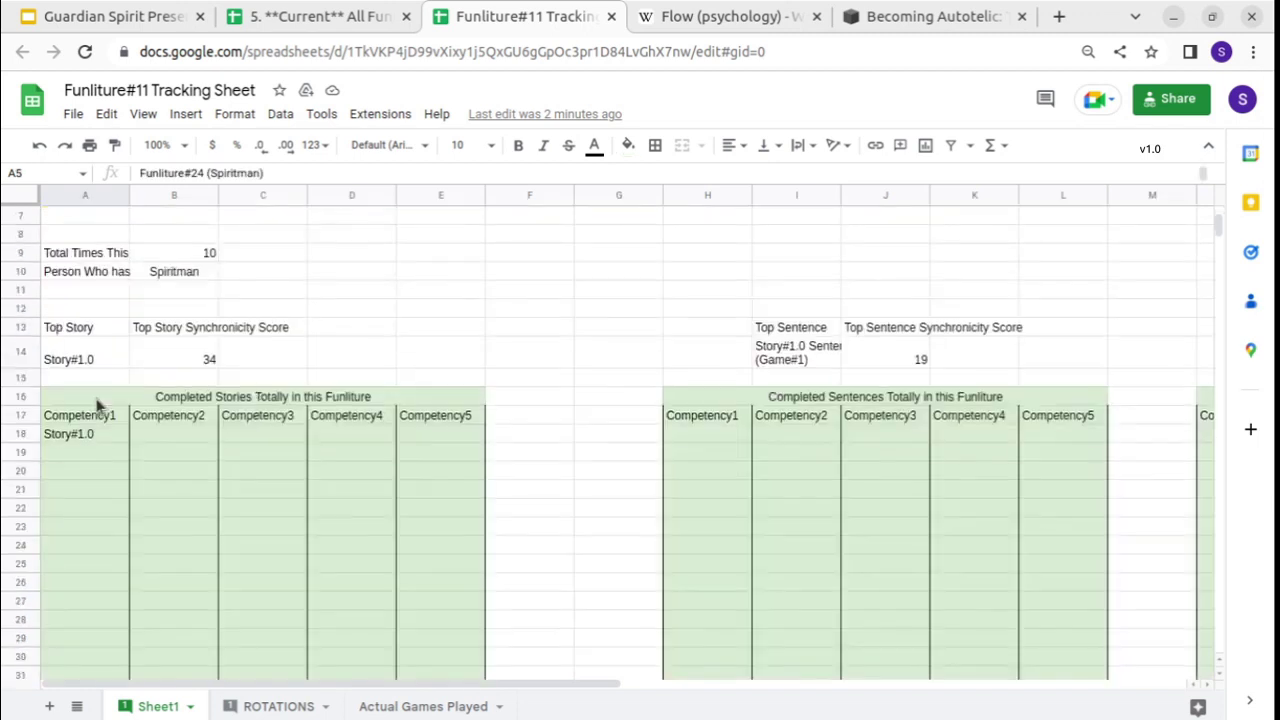
left_click(104, 434)
double_click(104, 434)
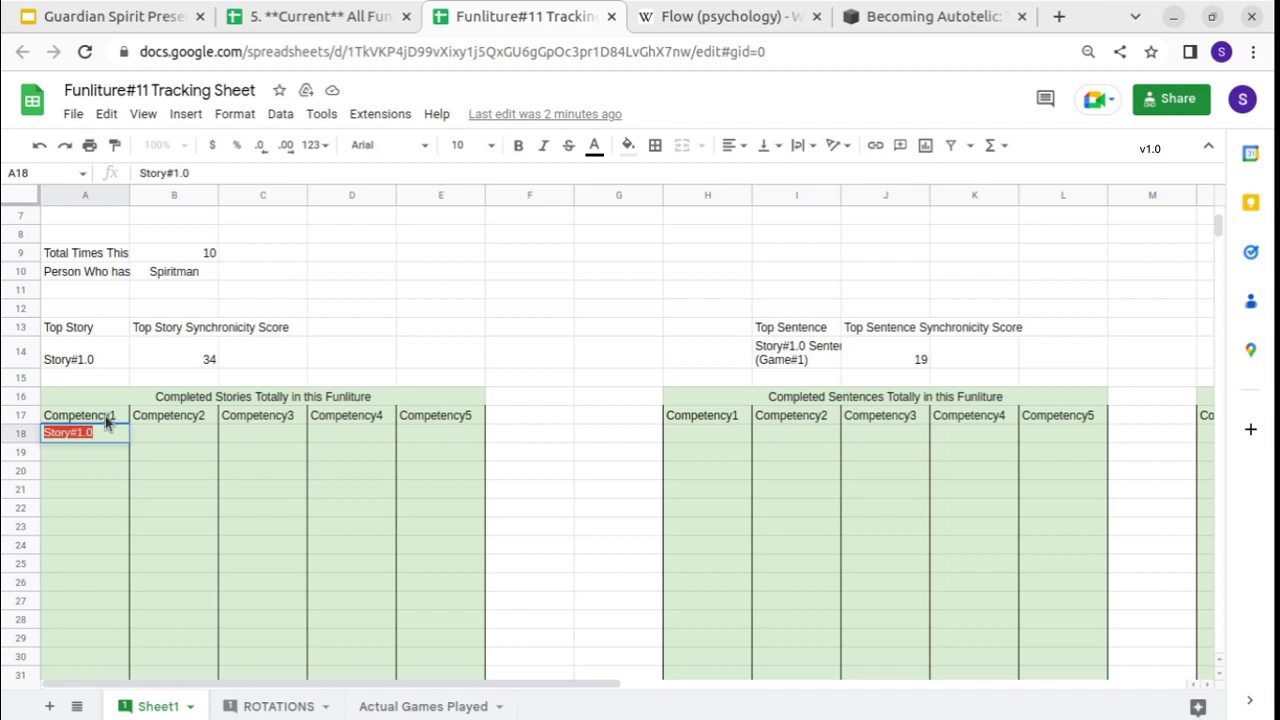
double_click(107, 418)
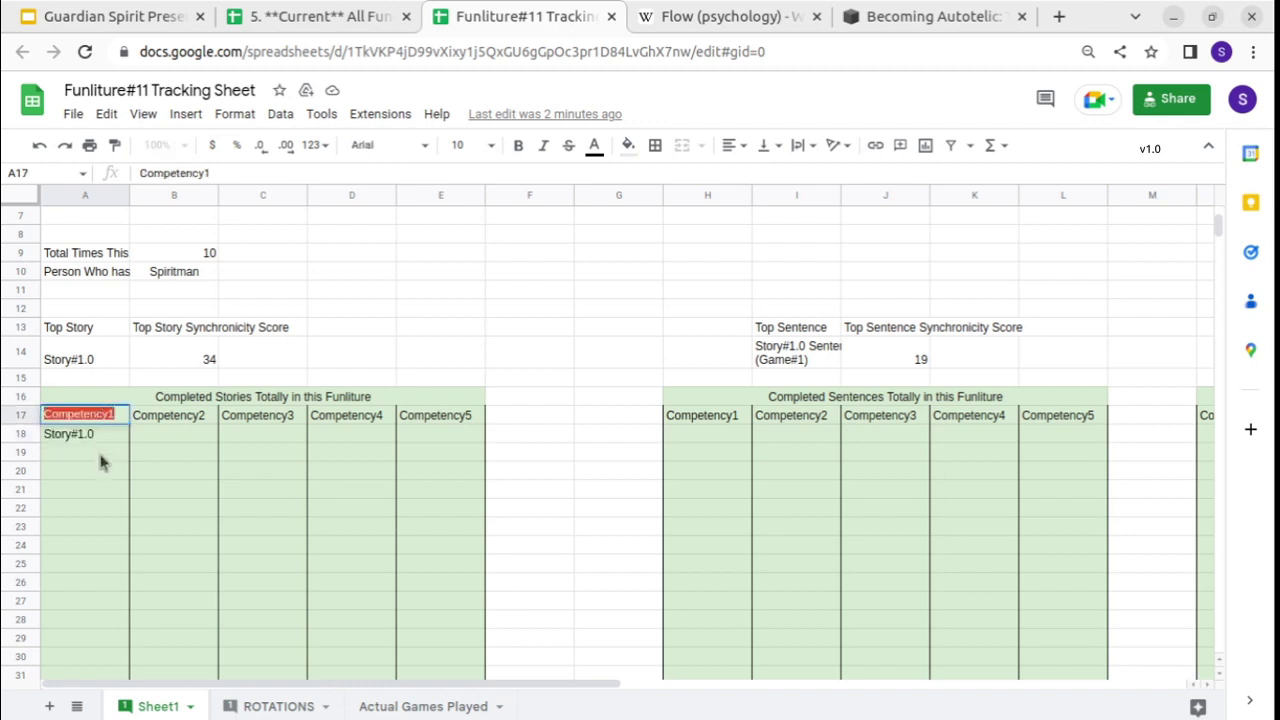
left_click(163, 423)
left_click_drag(171, 420, 180, 438)
left_click_drag(186, 485, 186, 475)
left_click_drag(258, 421, 274, 478)
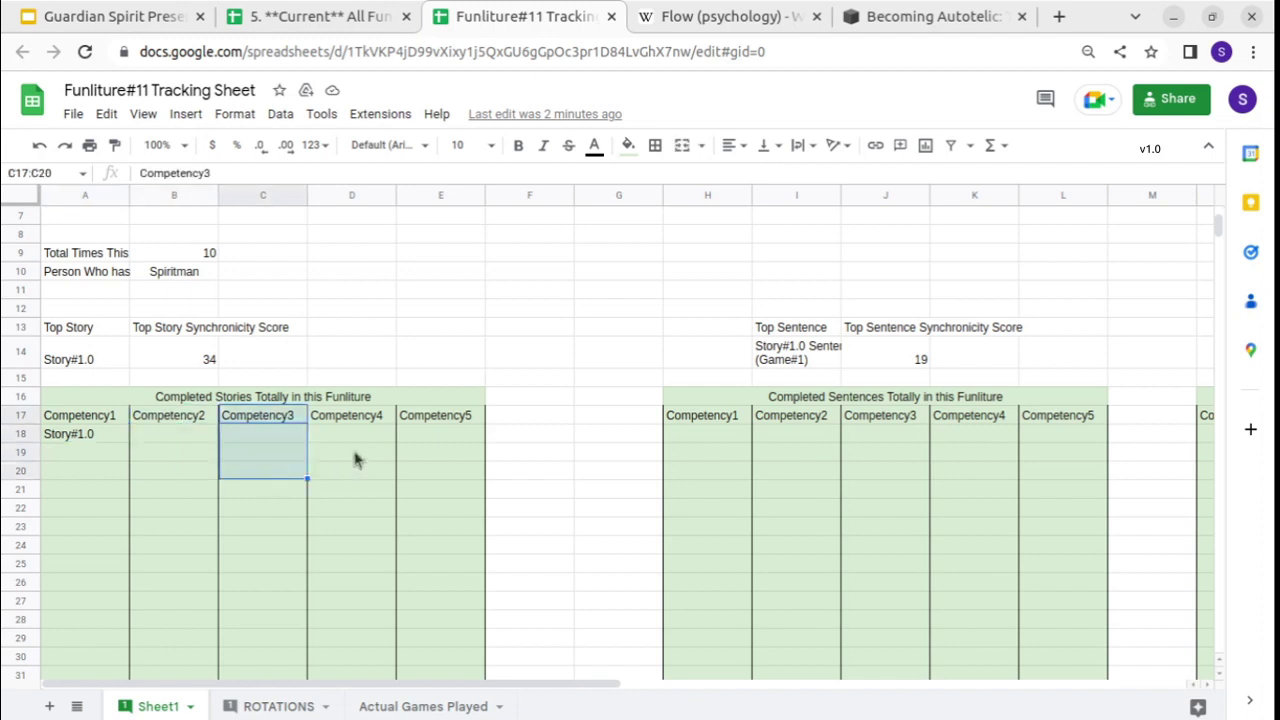
left_click_drag(369, 423, 385, 470)
left_click_drag(434, 417, 436, 495)
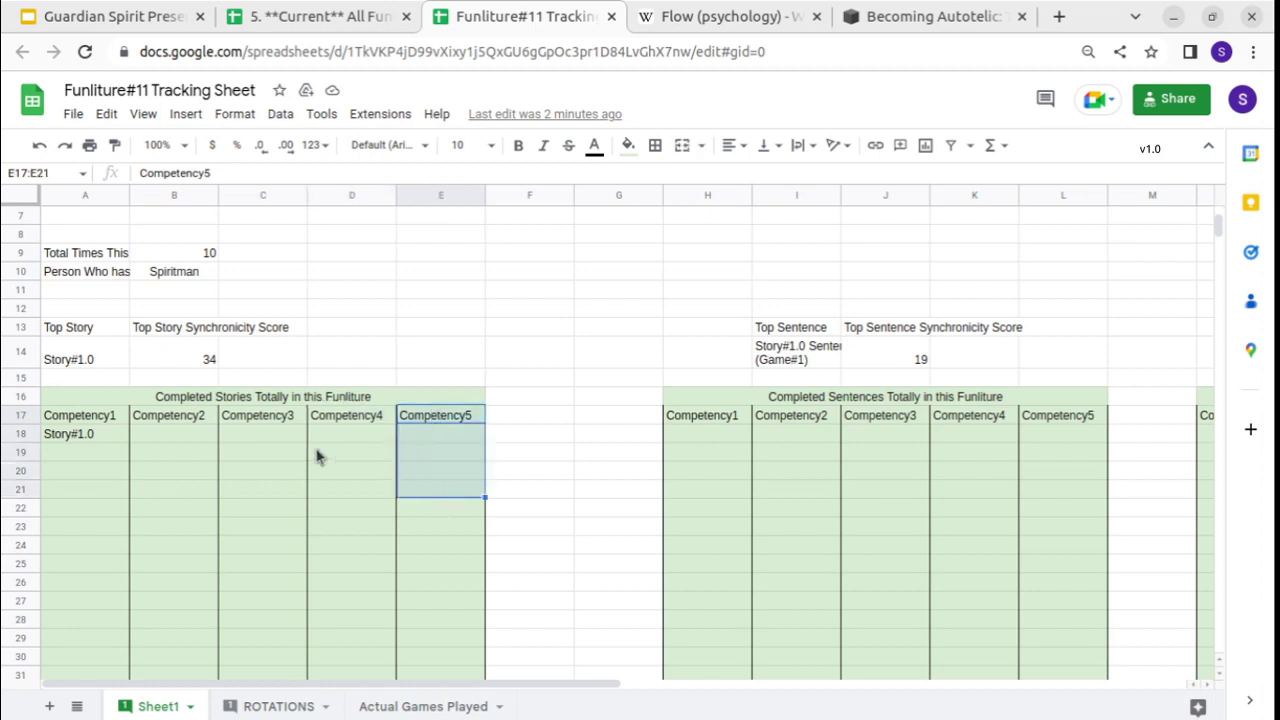
Compare the Funliture rule list in A5 with the completed stories and completed sentences tables.
scroll(185, 385, "up", 4)
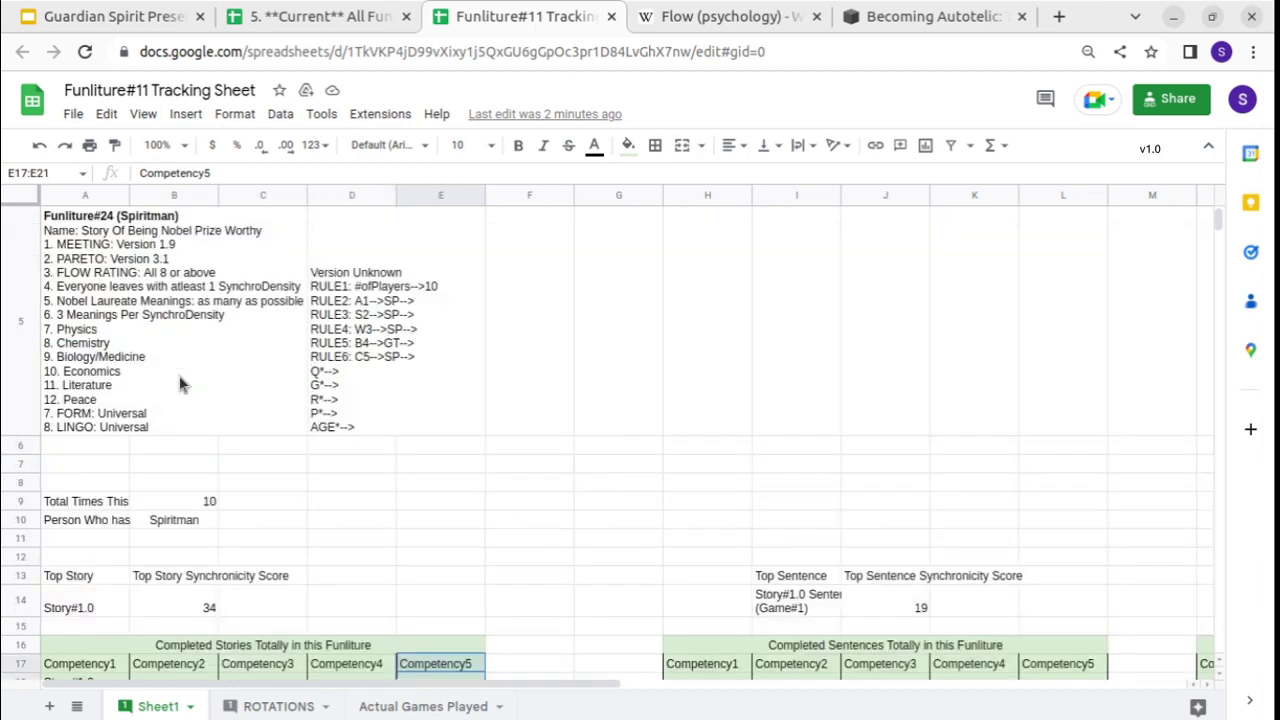
left_click(80, 365)
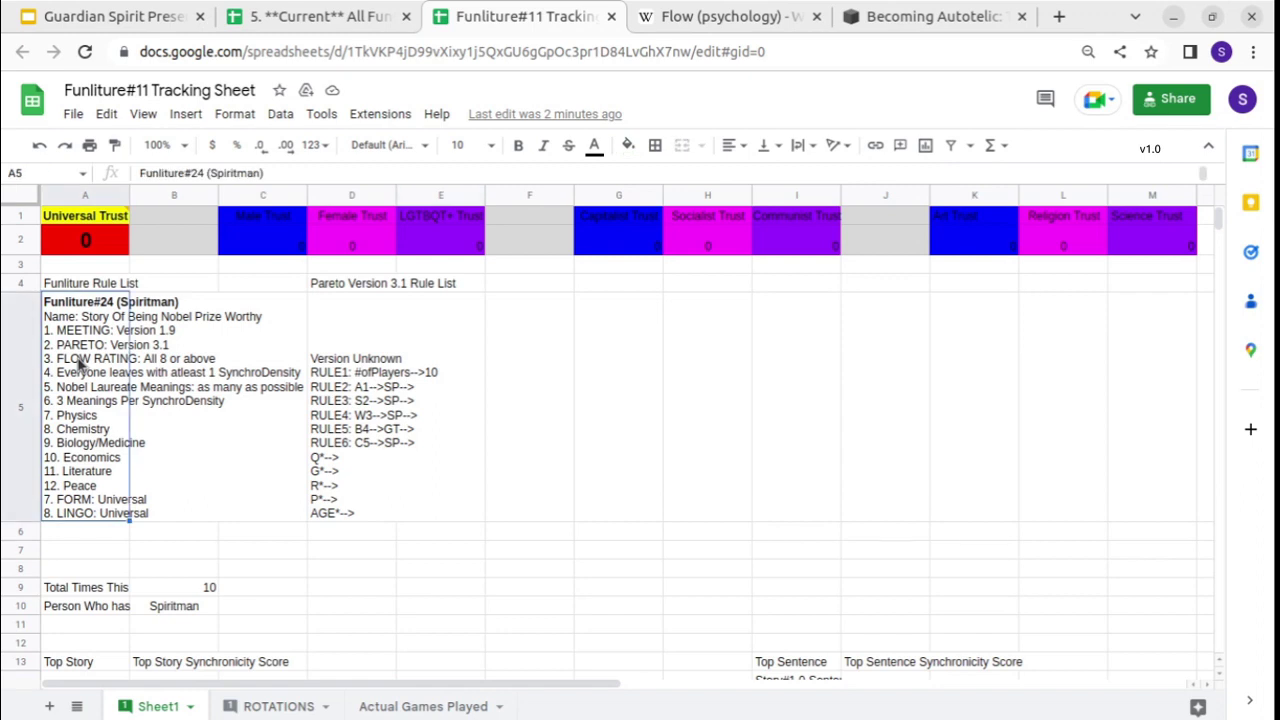
scroll(97, 458, "down", 1)
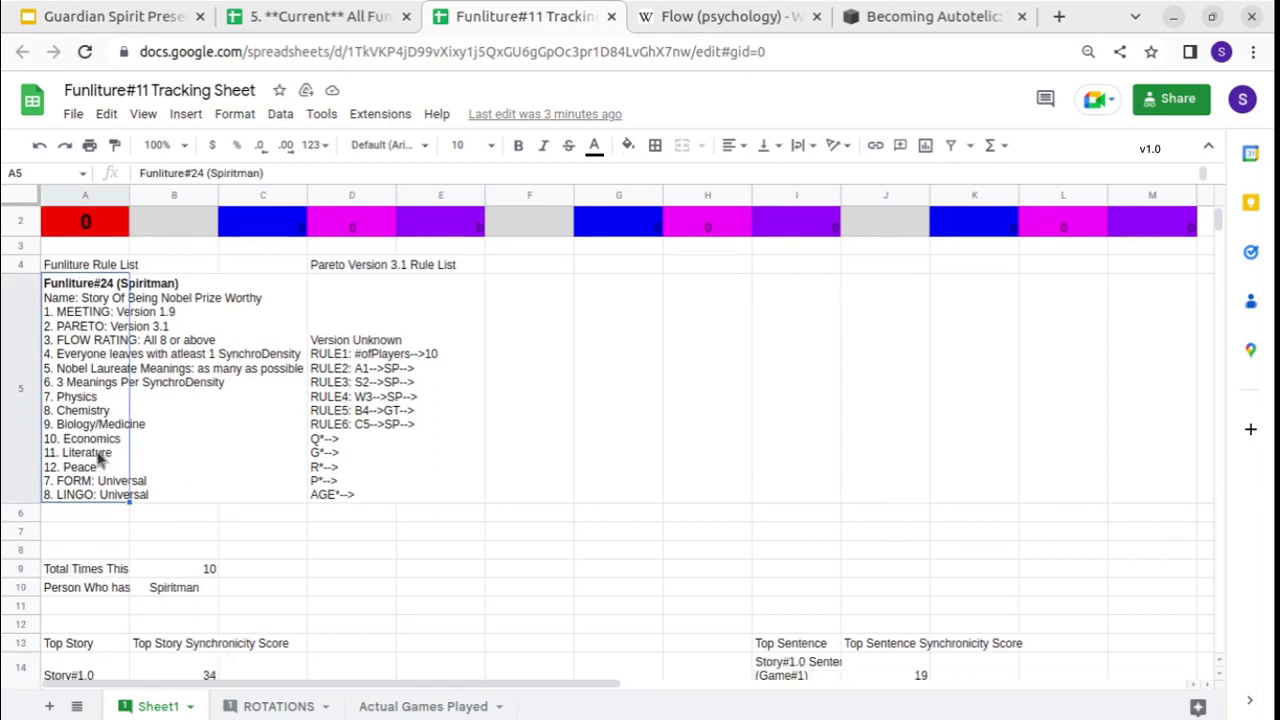
scroll(97, 458, "down", 3)
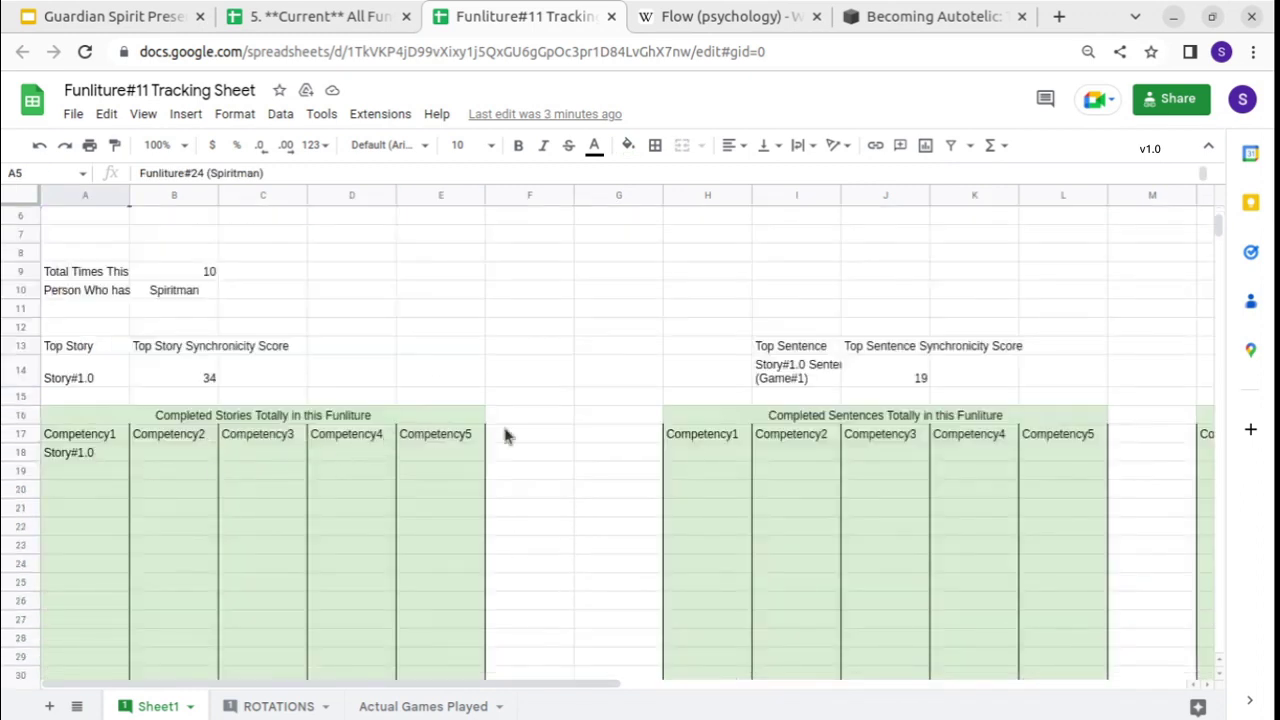
scroll(441, 392, "up", 3)
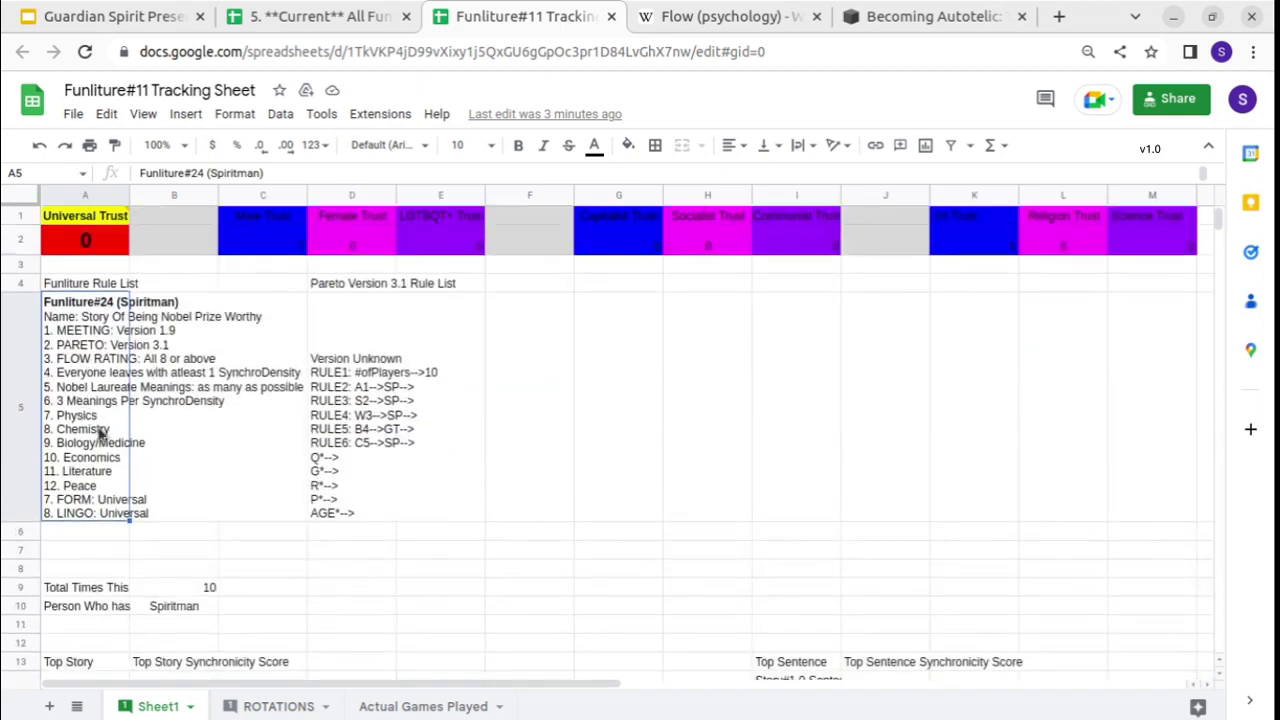
scroll(150, 455, "down", 3)
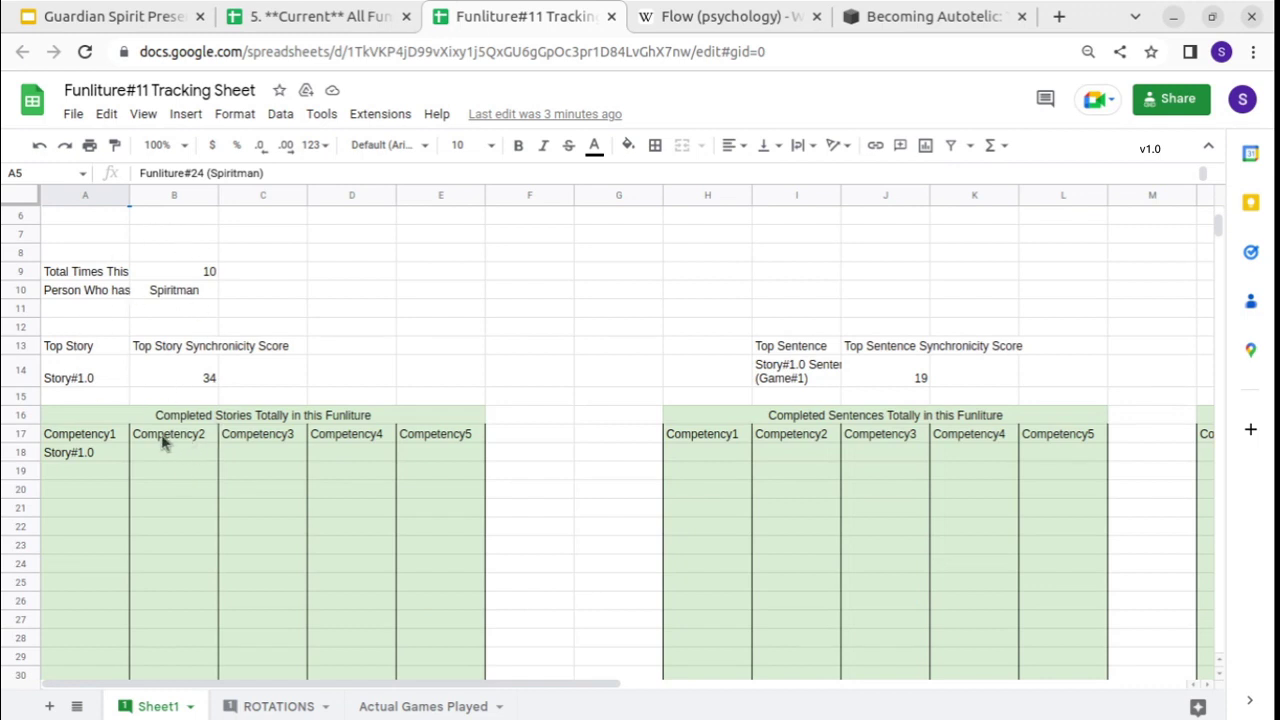
key("ctrl+minus")
key("ctrl+minus")
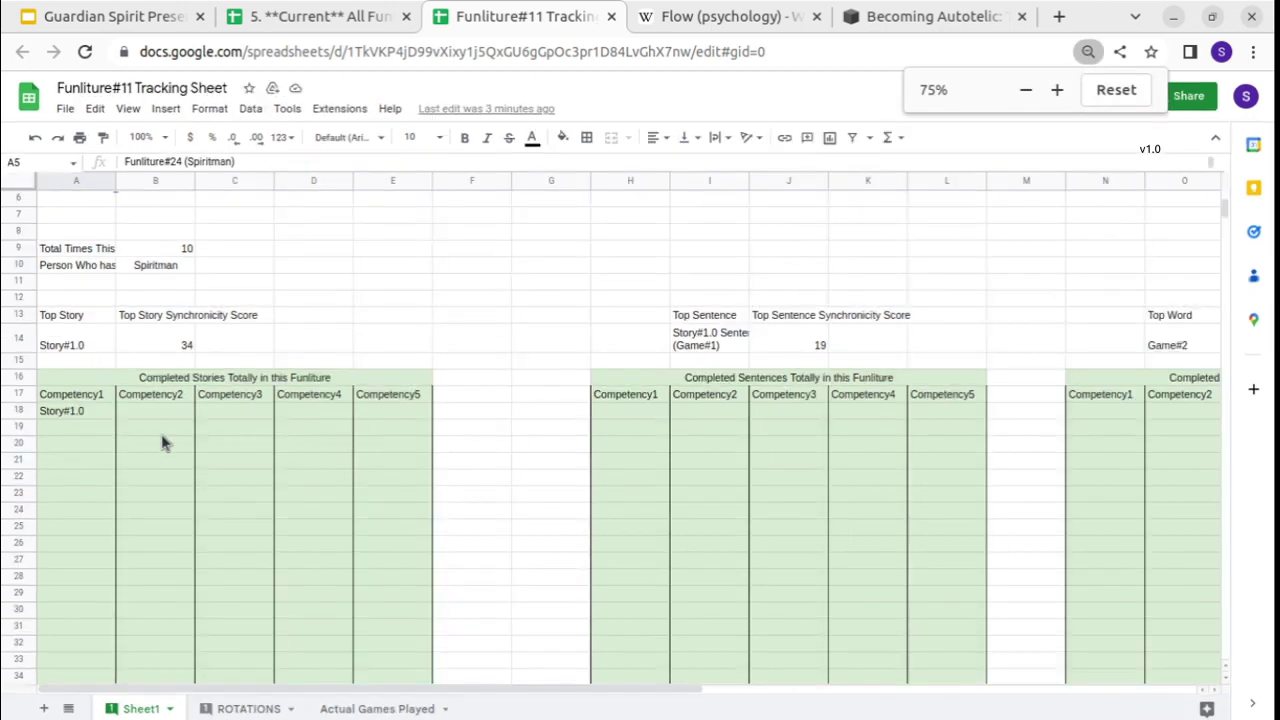
scroll(160, 333, "up", 3)
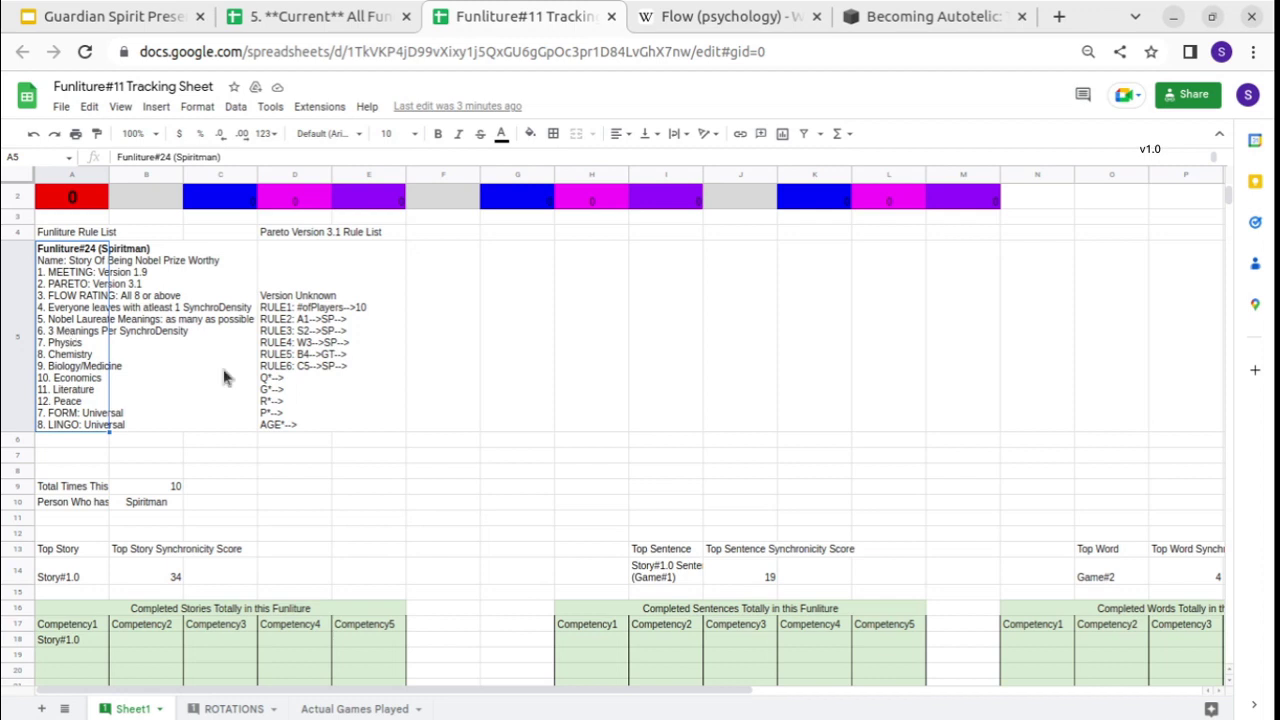
Examine the Top Sentence entry and its Top Sentence Synchronicity Score in I13:J14 against the Funliture rule list in A5.
scroll(752, 550, "down", 1)
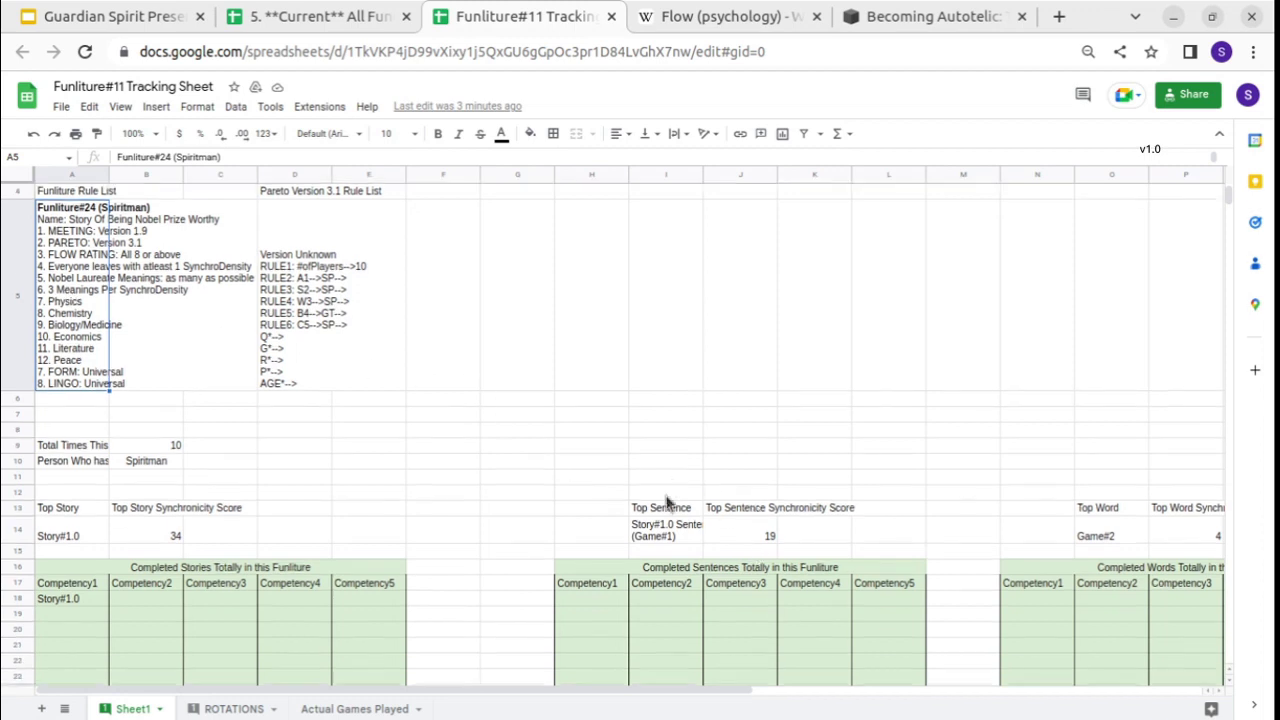
left_click(666, 509)
left_click_drag(682, 516, 778, 540)
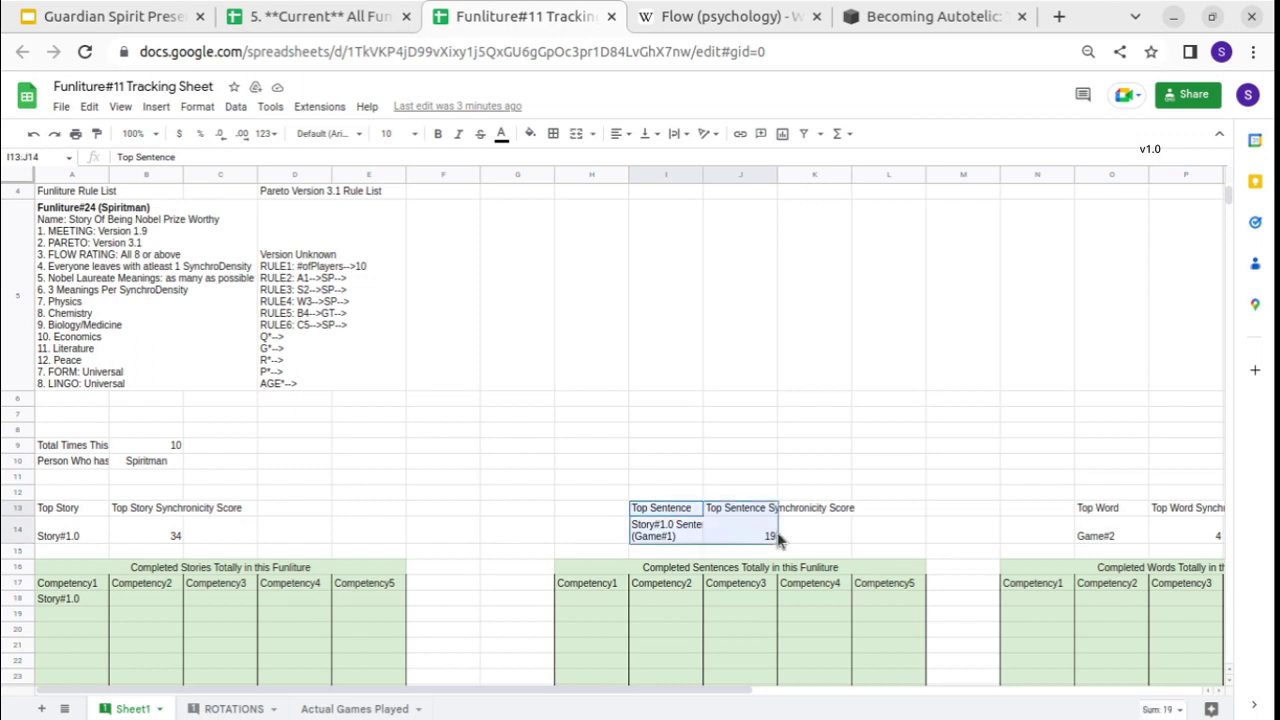
left_click(655, 543)
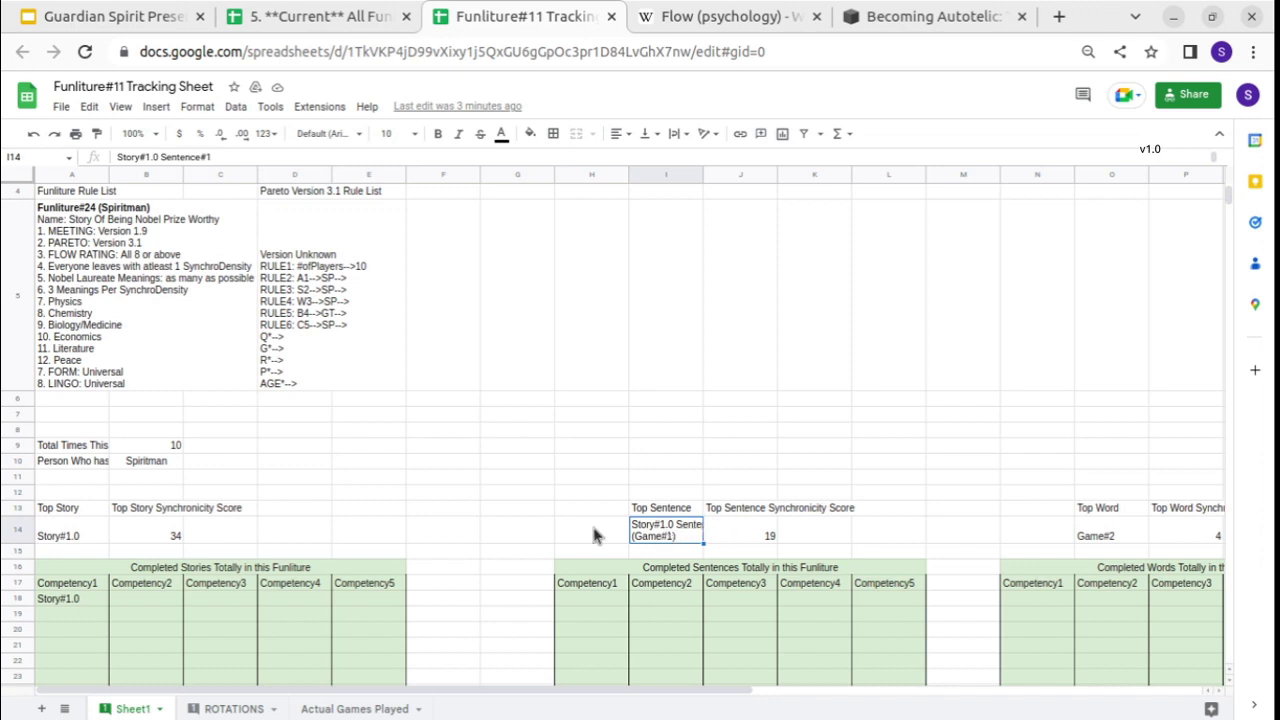
left_click(96, 342)
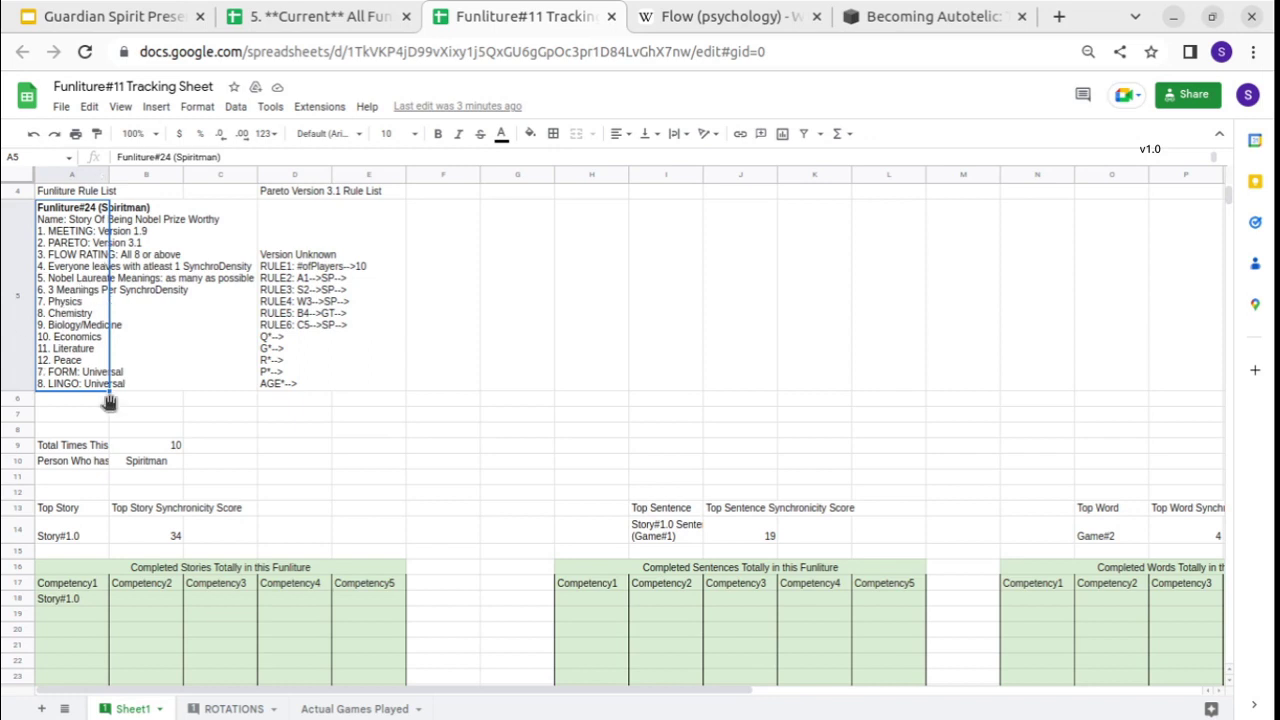
left_click(131, 553)
left_click(665, 537)
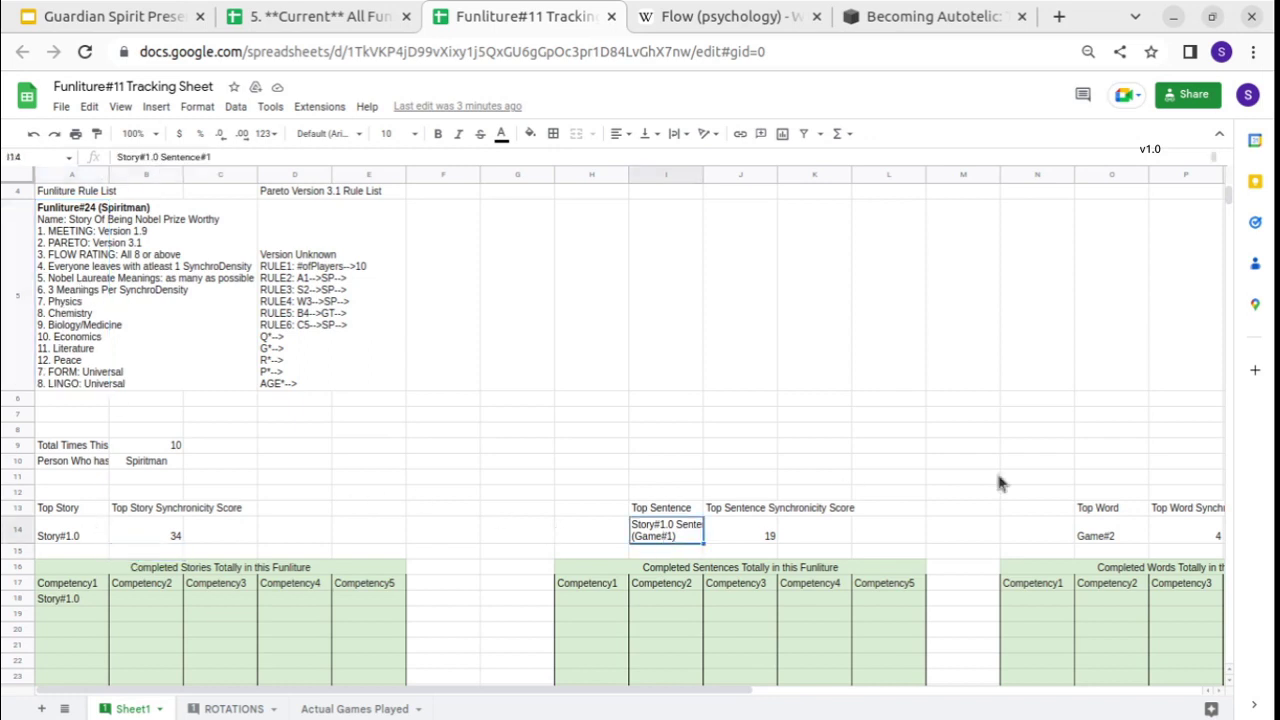
Inspect the Top Word block with the completed words table, and the Top Sentence Synchronicity Score in J14.
scroll(1050, 562, "right", 3)
left_click(955, 510)
left_click(892, 680, "shift")
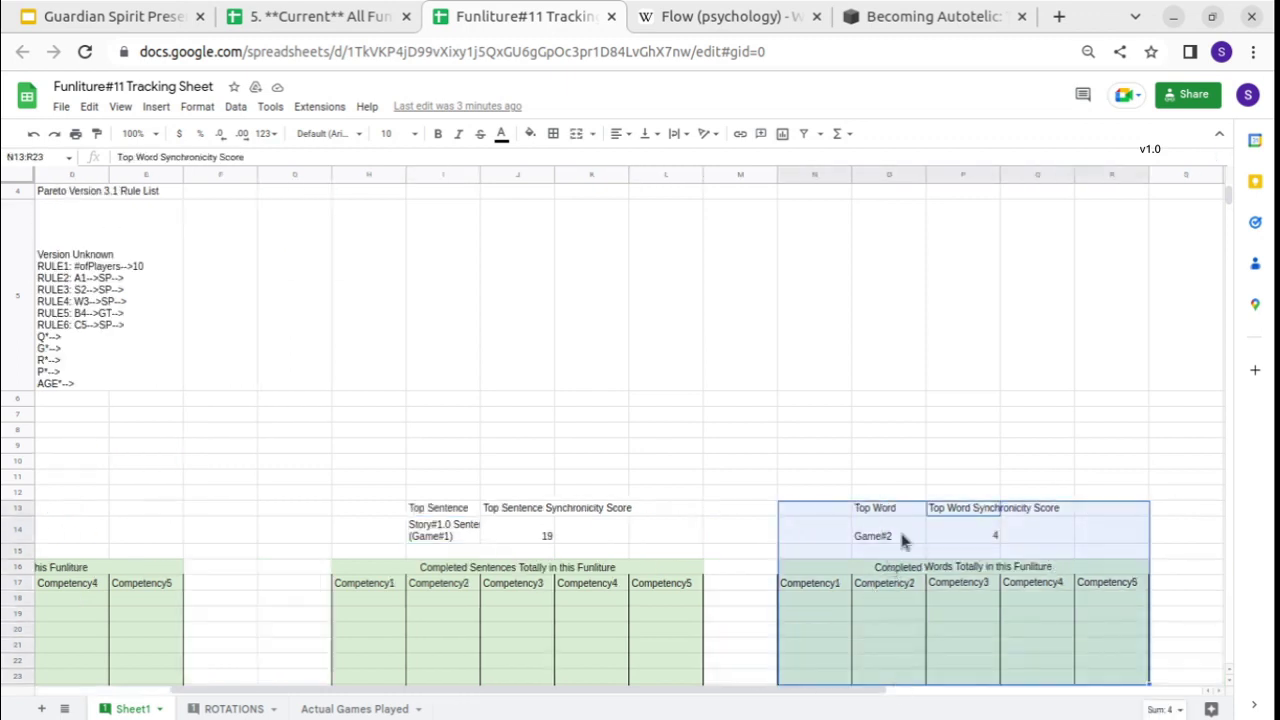
scroll(900, 534, "down", 5)
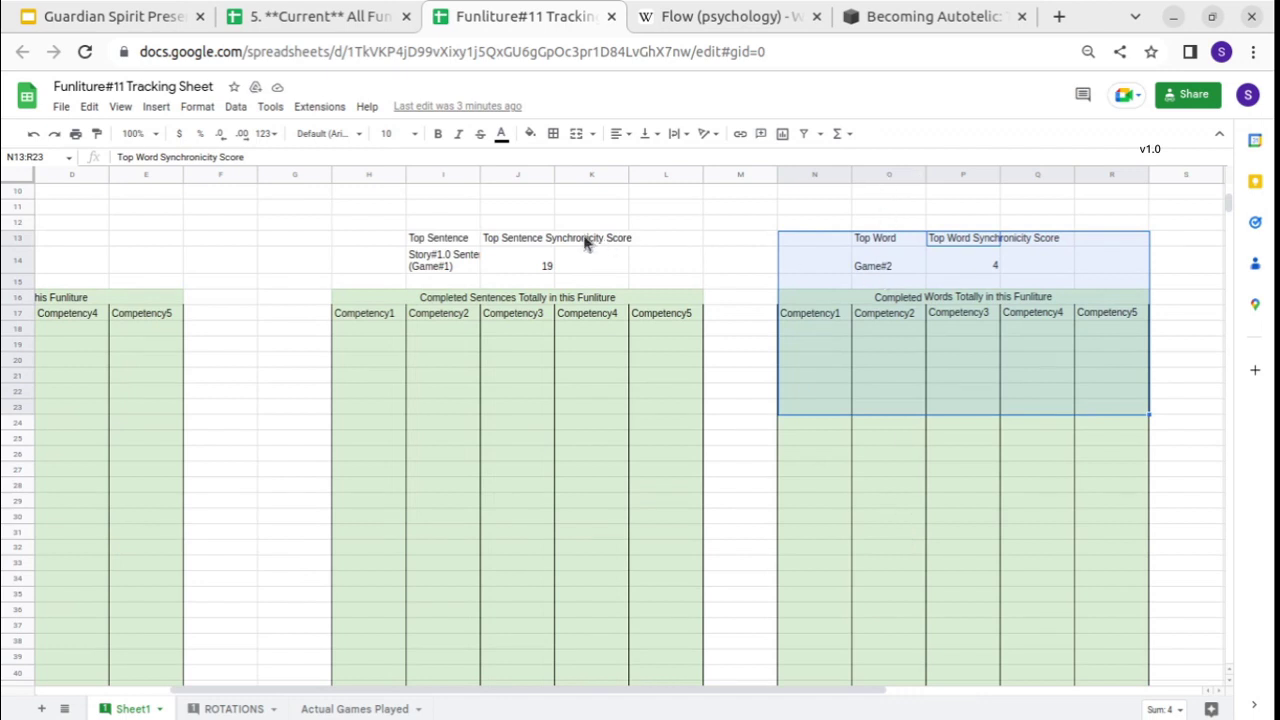
left_click(528, 262)
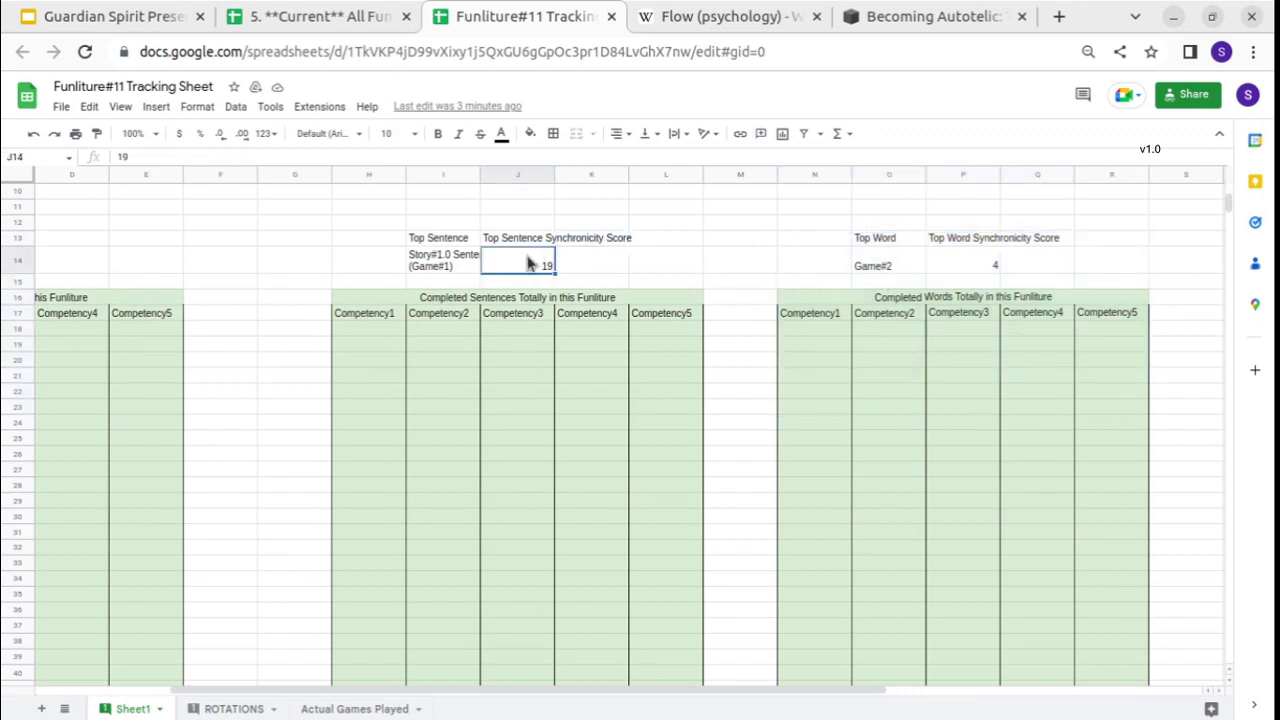
View the rule lists together with the completed stories, sentences and words tables side by side.
scroll(524, 245, "left", 3)
scroll(510, 248, "up", 3)
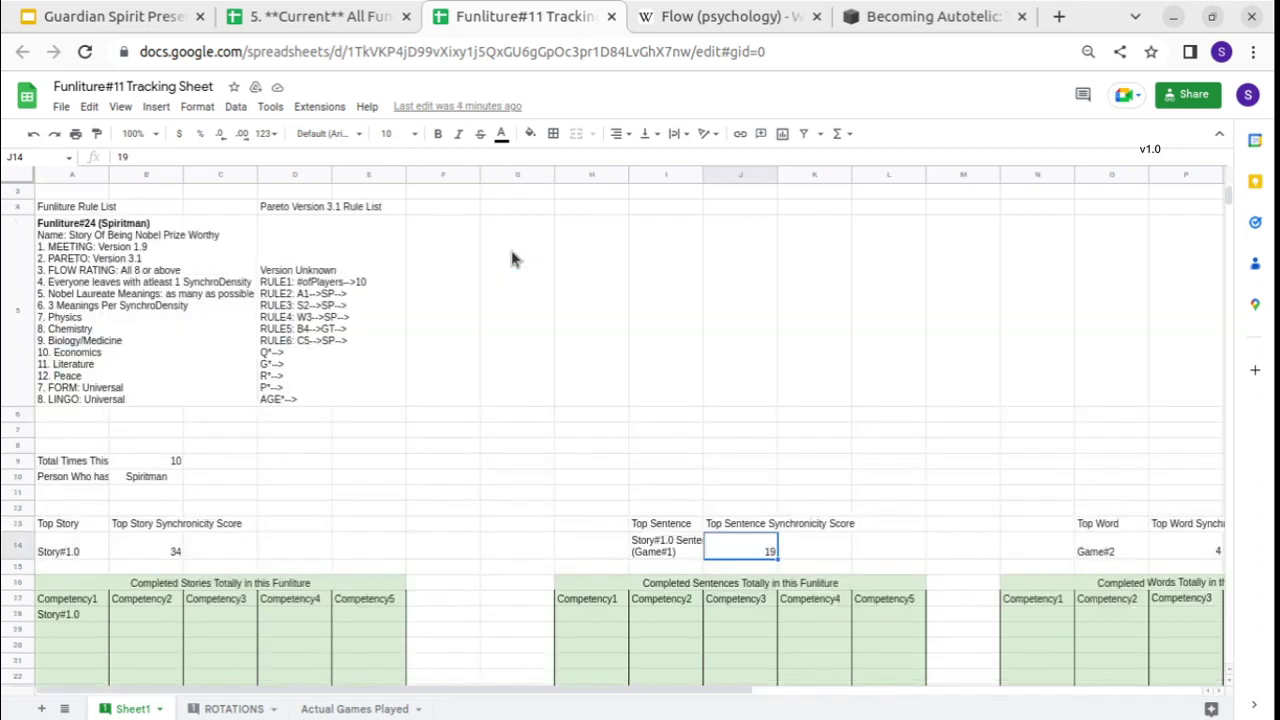
key("ctrl+minus")
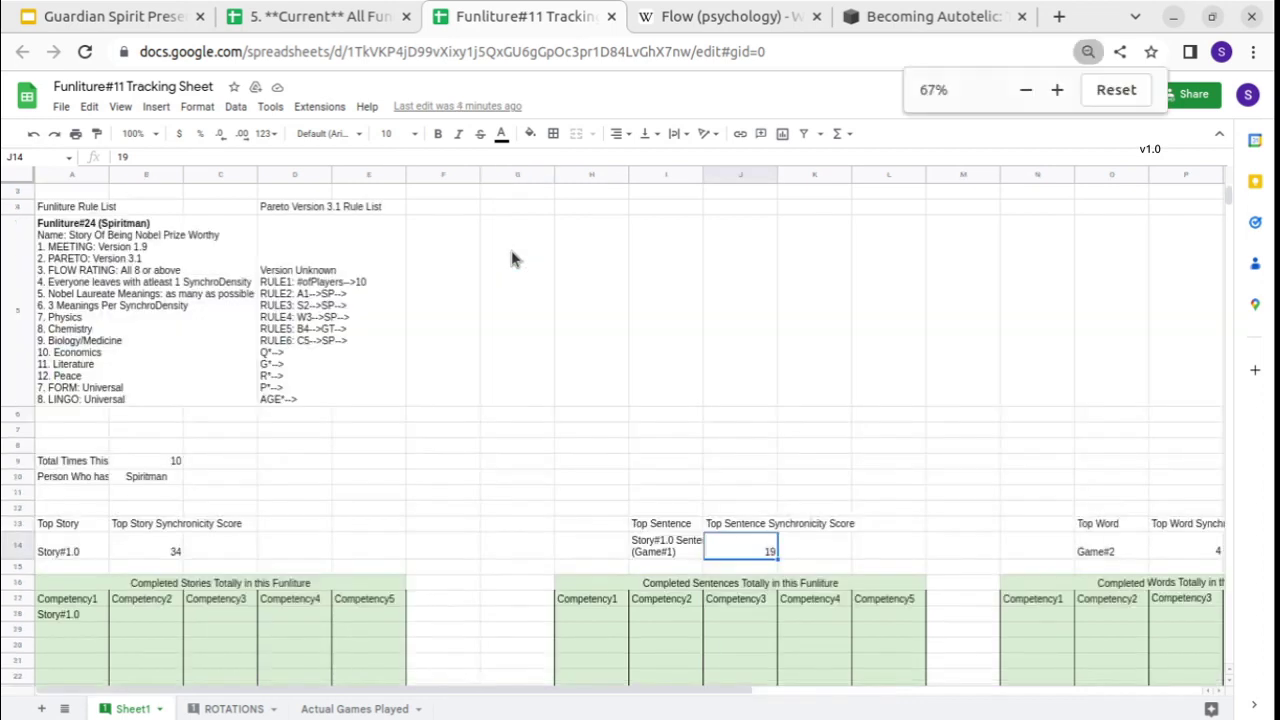
key("ctrl+minus")
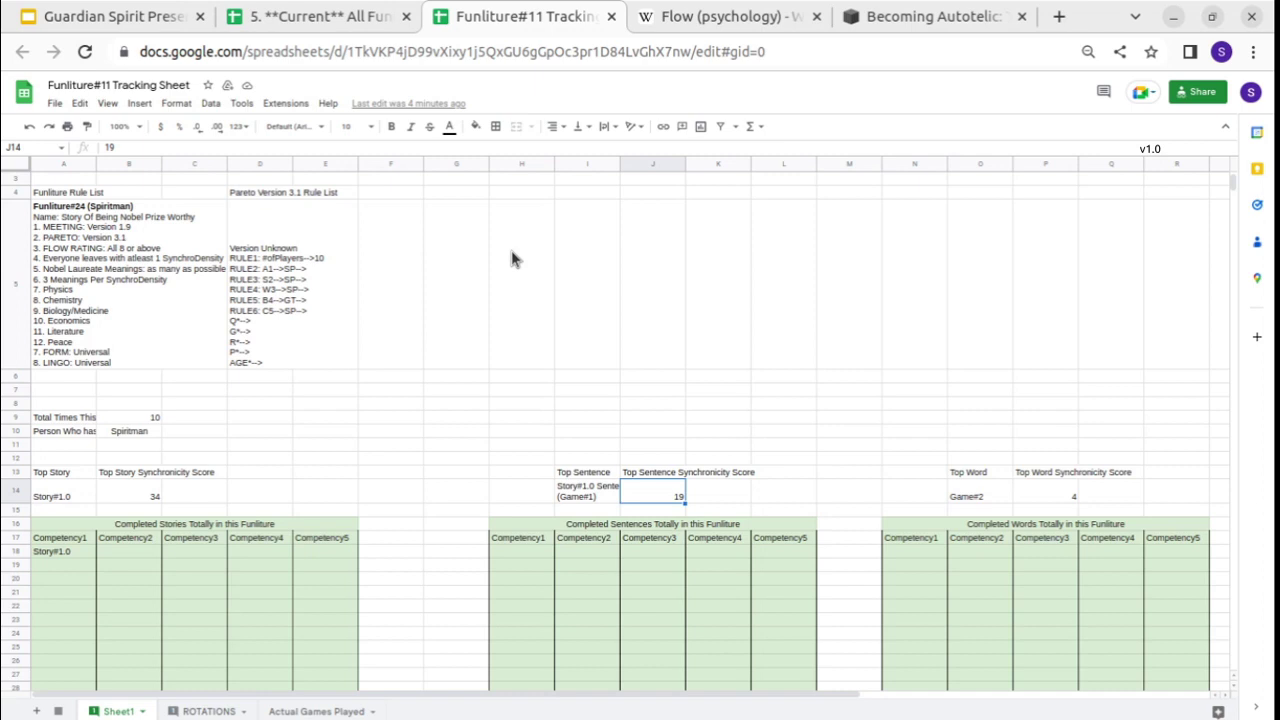
key("ctrl+minus")
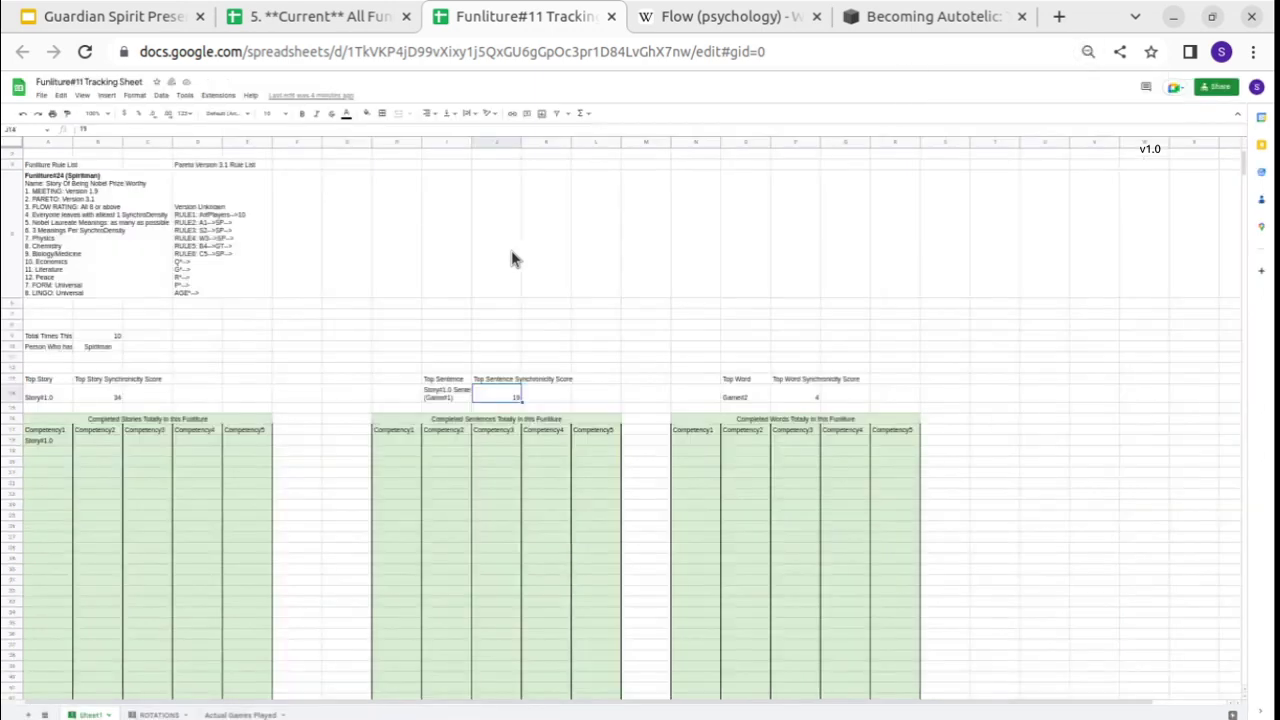
scroll(389, 281, "up", 1)
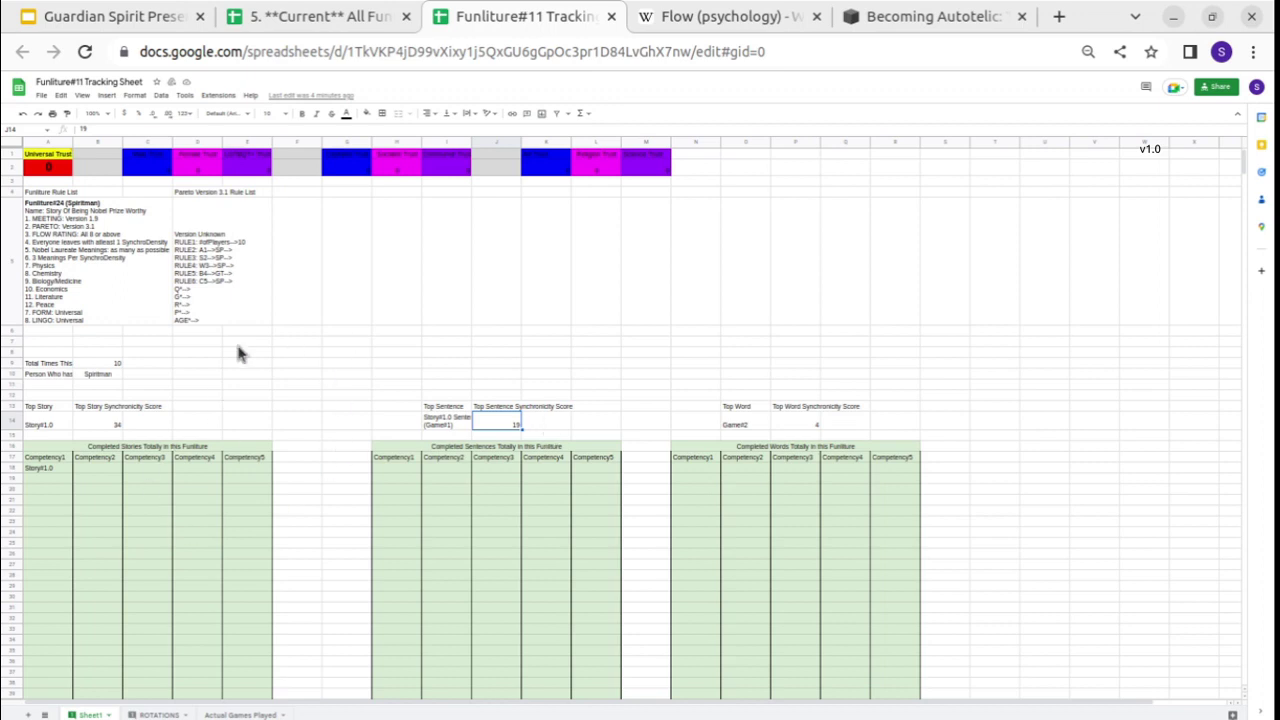
Review the ROTATIONS grids and the attribute and flow columns in Actual Games Played, and recheck the Top Sentence block on Sheet1.
left_click(152, 715)
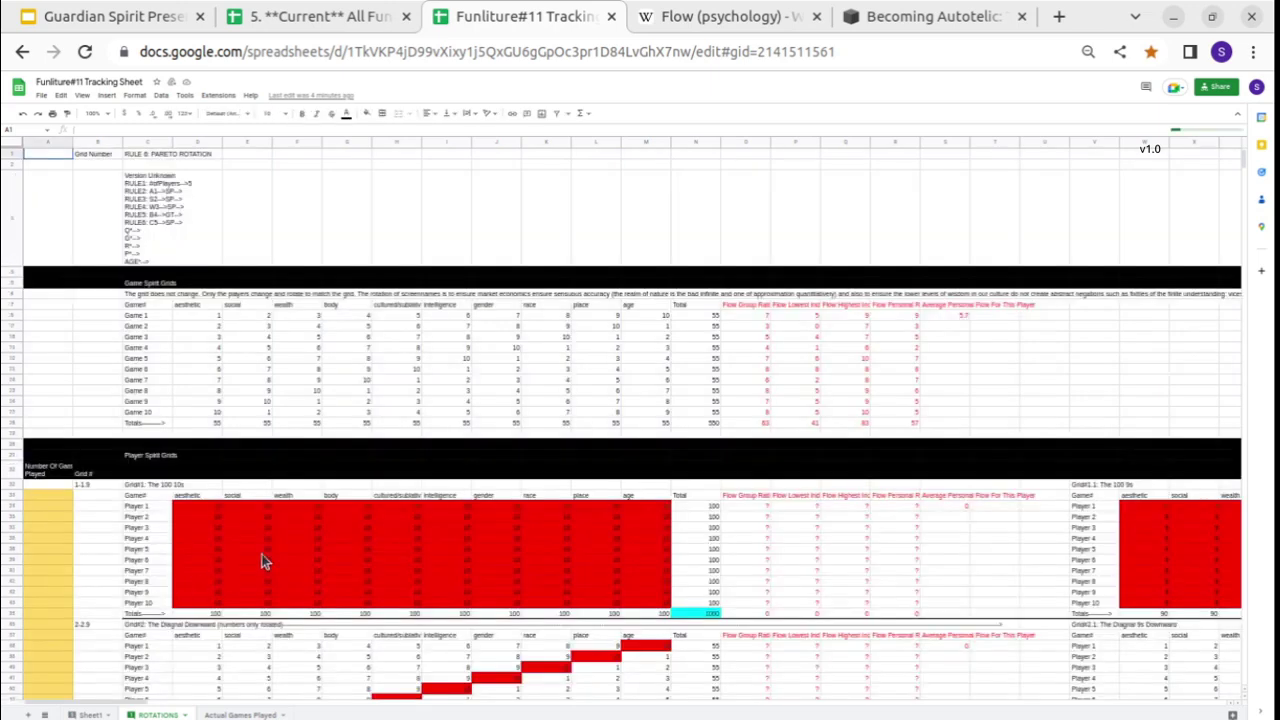
left_click(245, 714)
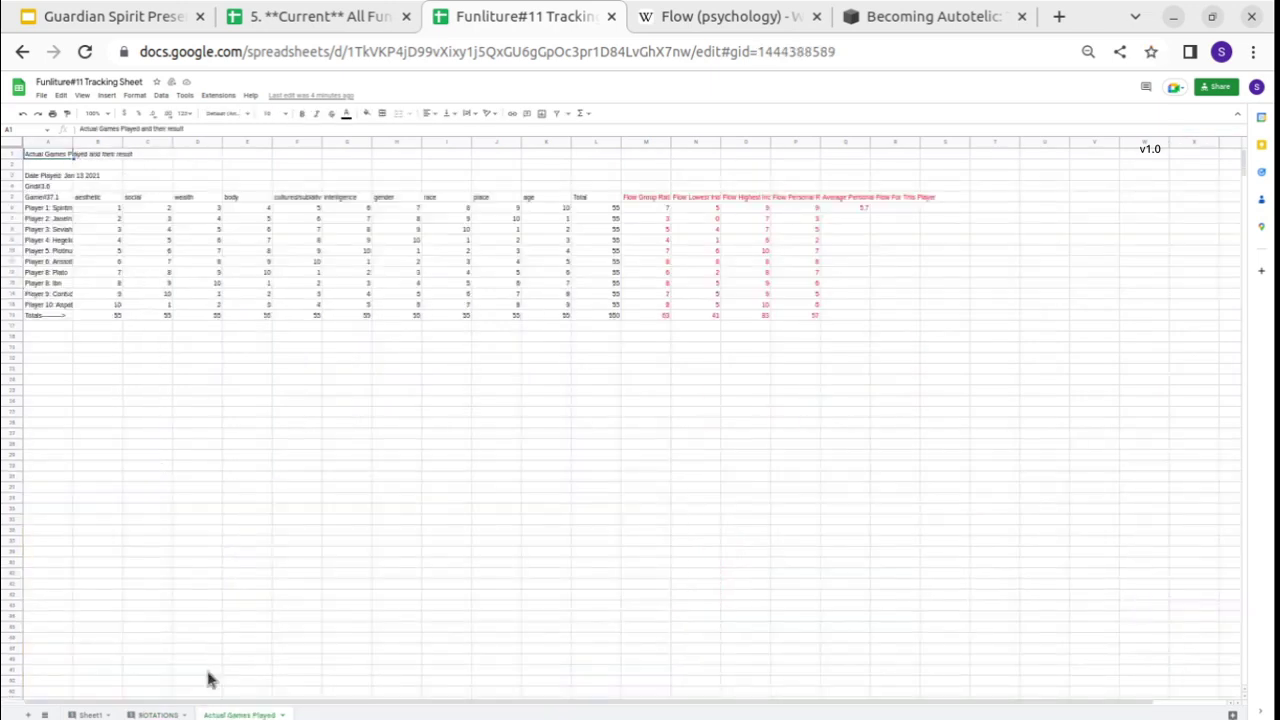
left_click_drag(120, 219, 551, 314)
left_click(697, 261)
left_click_drag(665, 219, 791, 306)
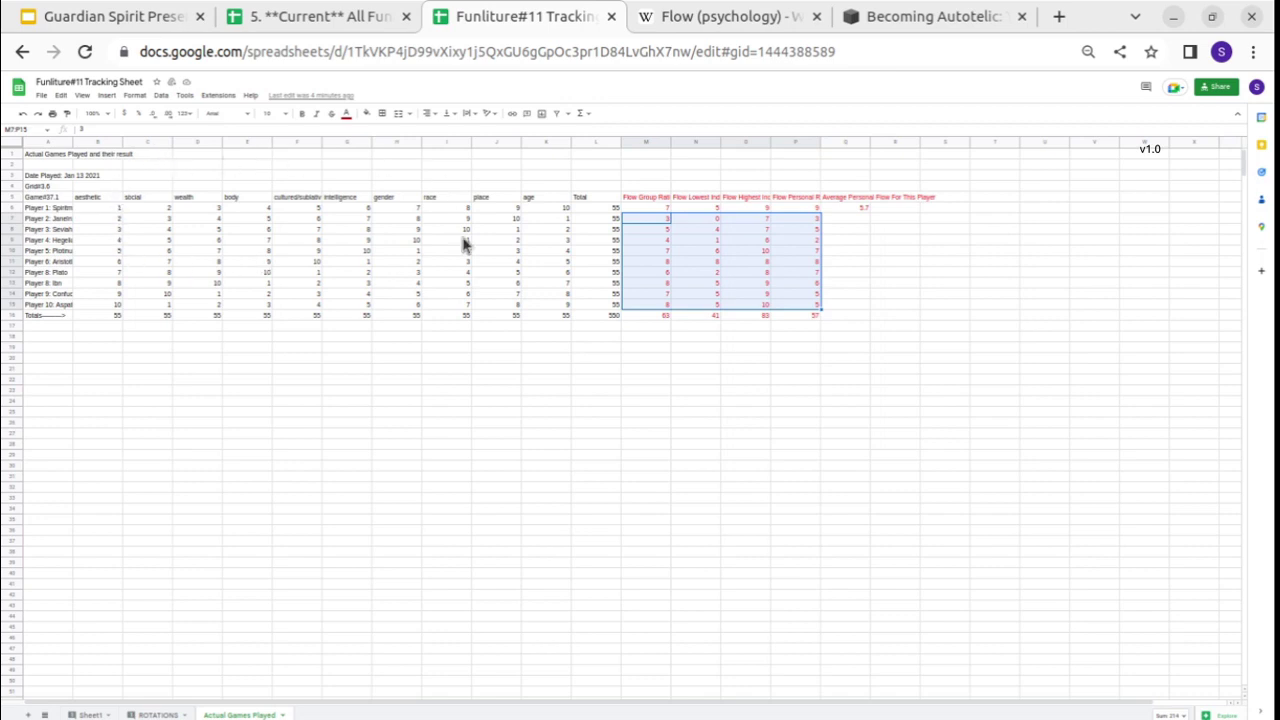
left_click(398, 229)
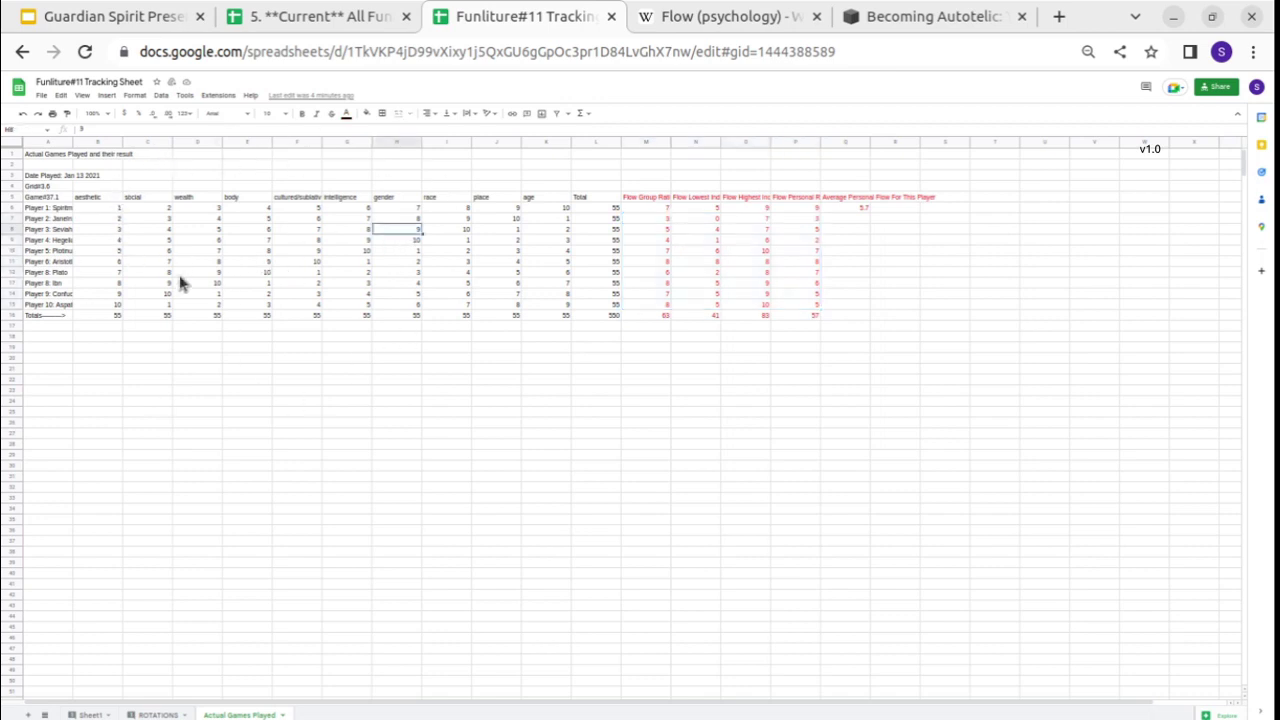
left_click_drag(100, 197, 428, 197)
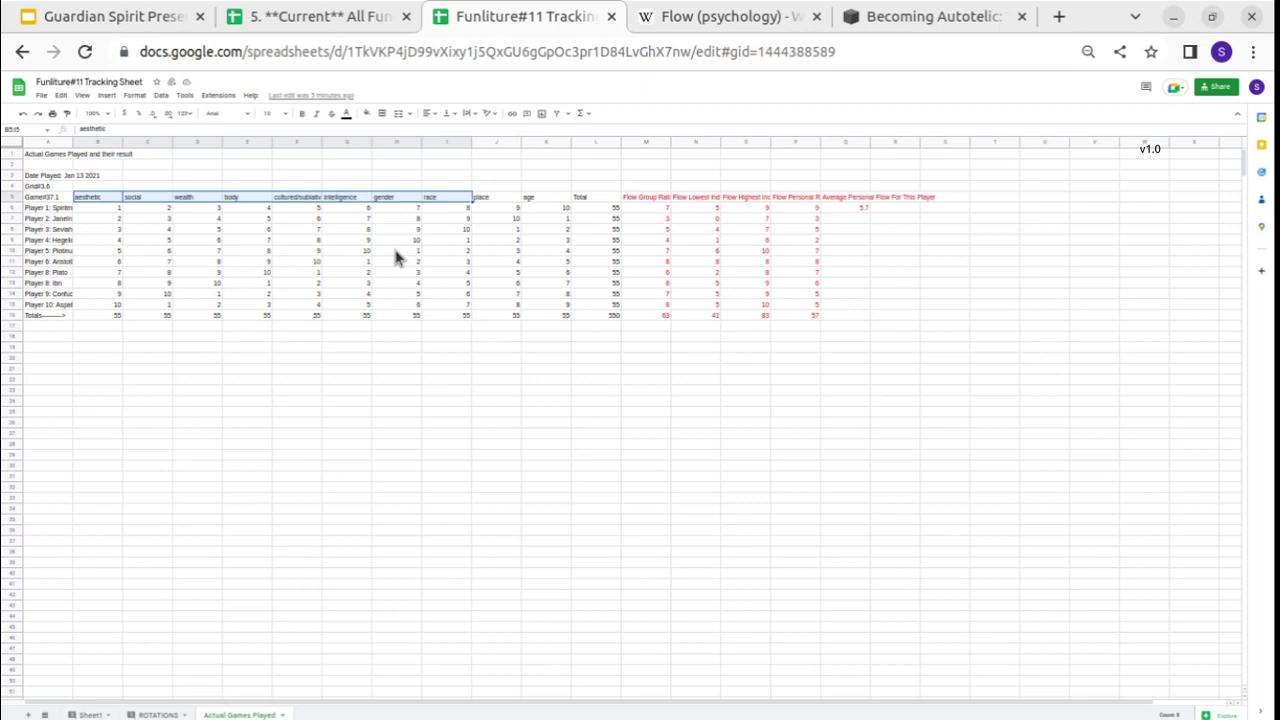
left_click(91, 713)
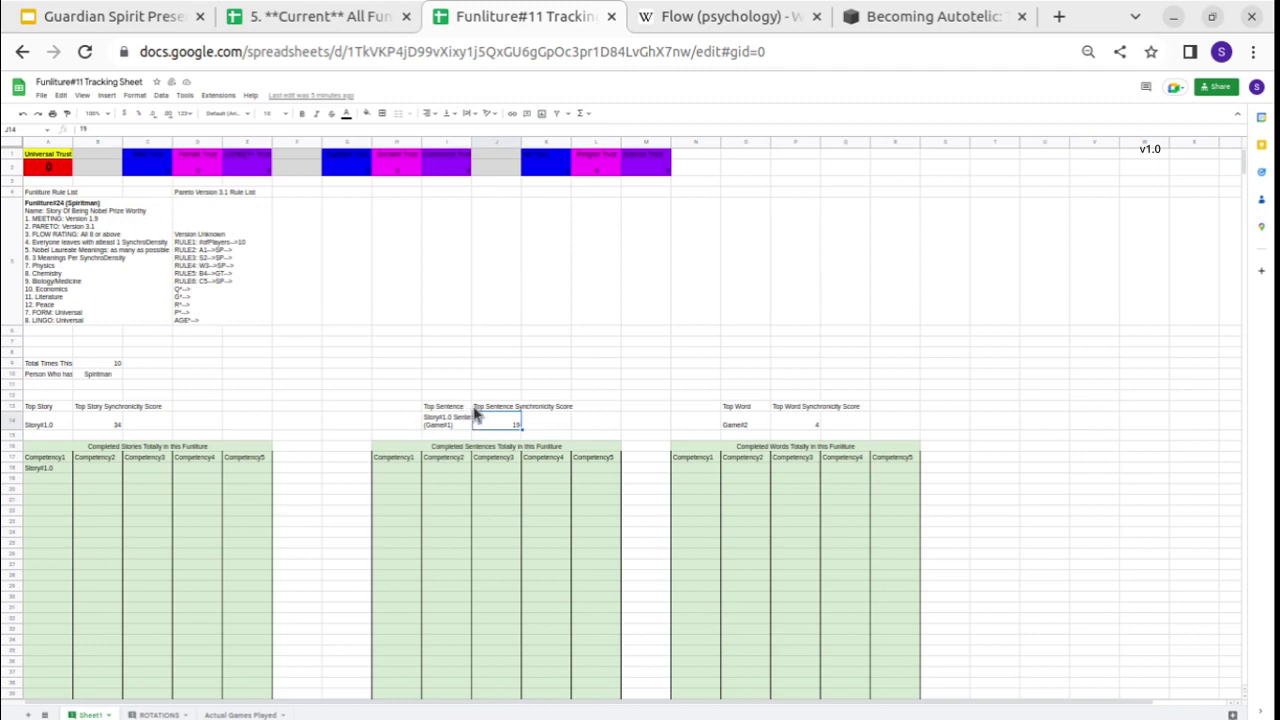
left_click_drag(468, 410, 515, 420)
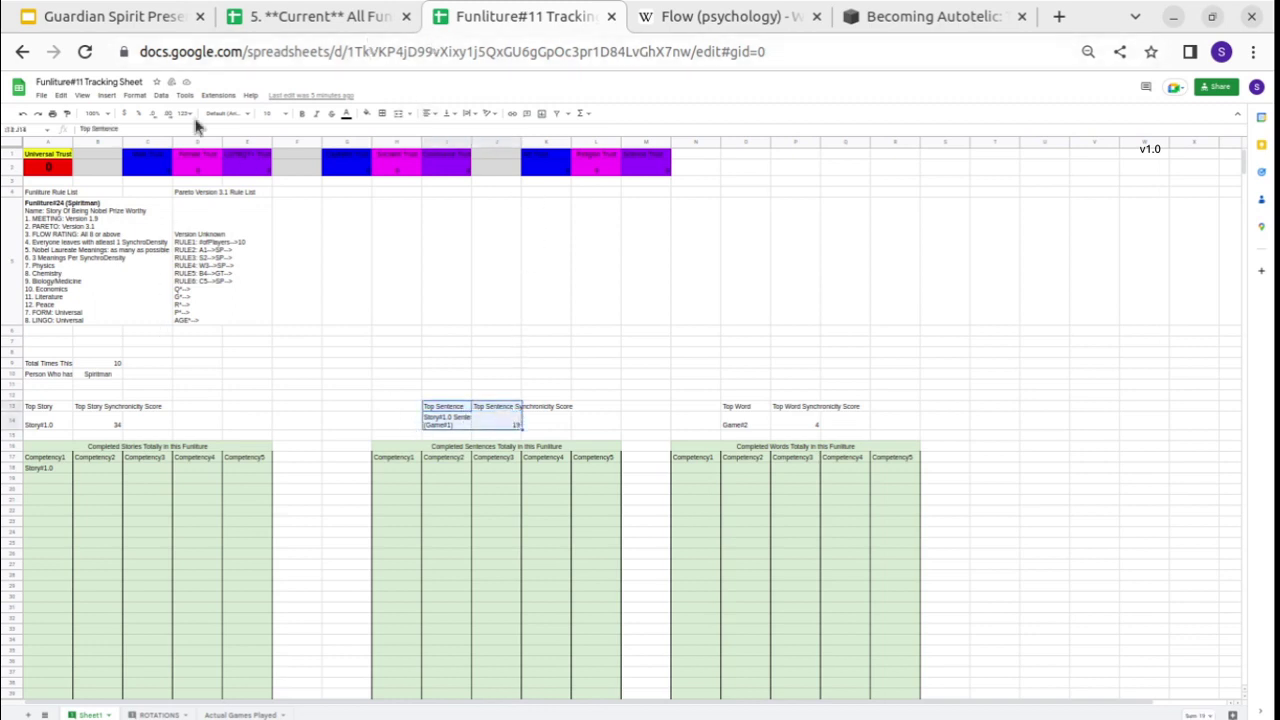
Switch to the "5. **Current** All Funlitures (to Date) Version 1.0" spreadsheet and examine its root funlitures and the derivatives beside them.
left_click(348, 18)
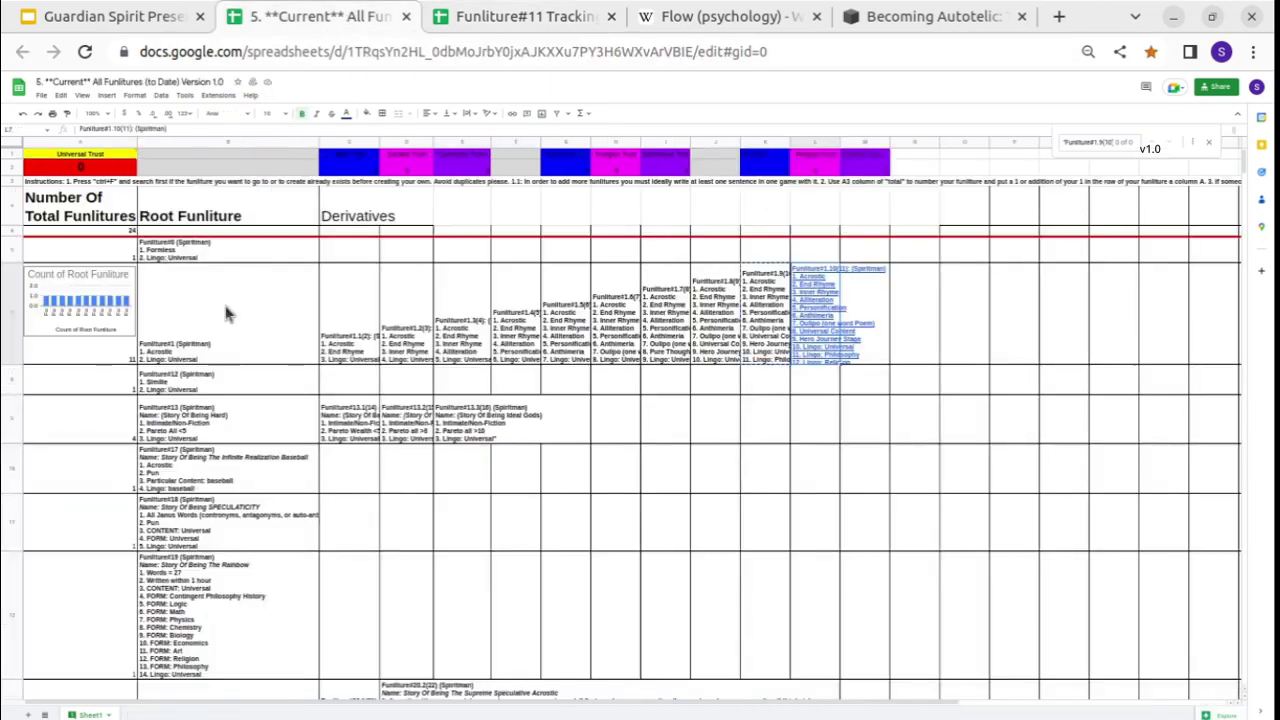
left_click(497, 320)
left_click_drag(368, 326, 725, 338)
left_click(614, 345)
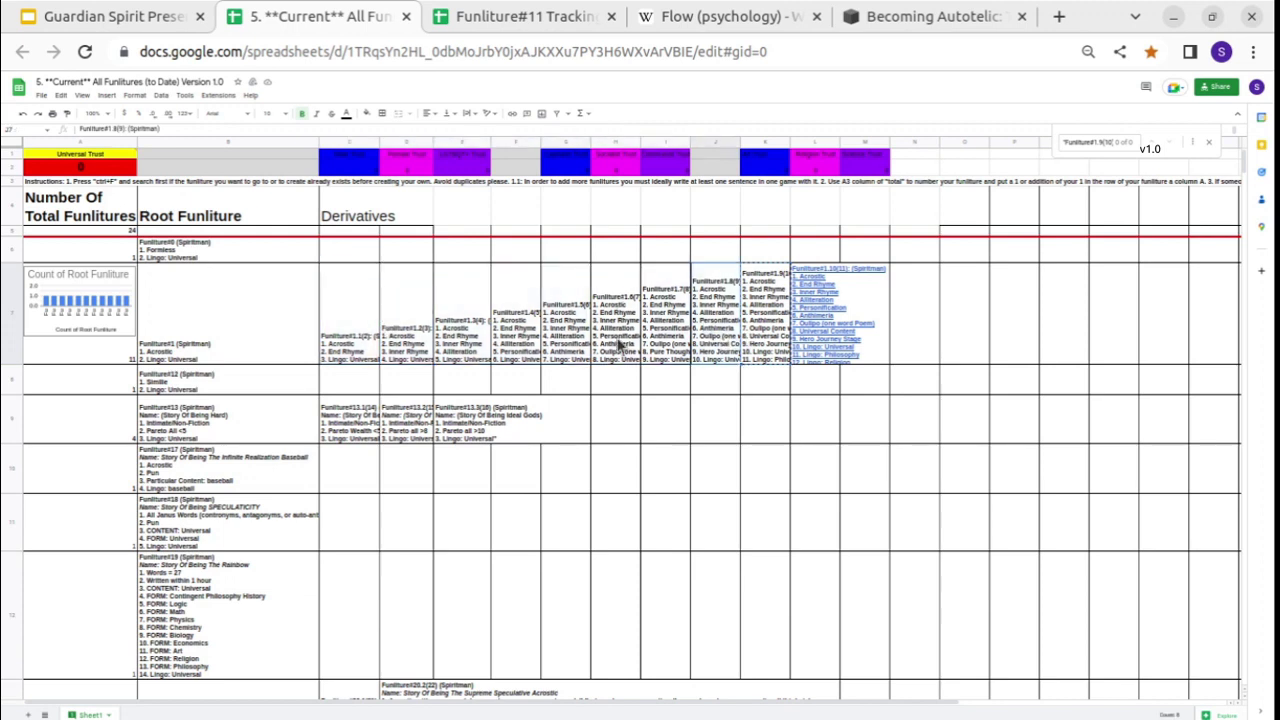
left_click_drag(223, 382, 210, 620)
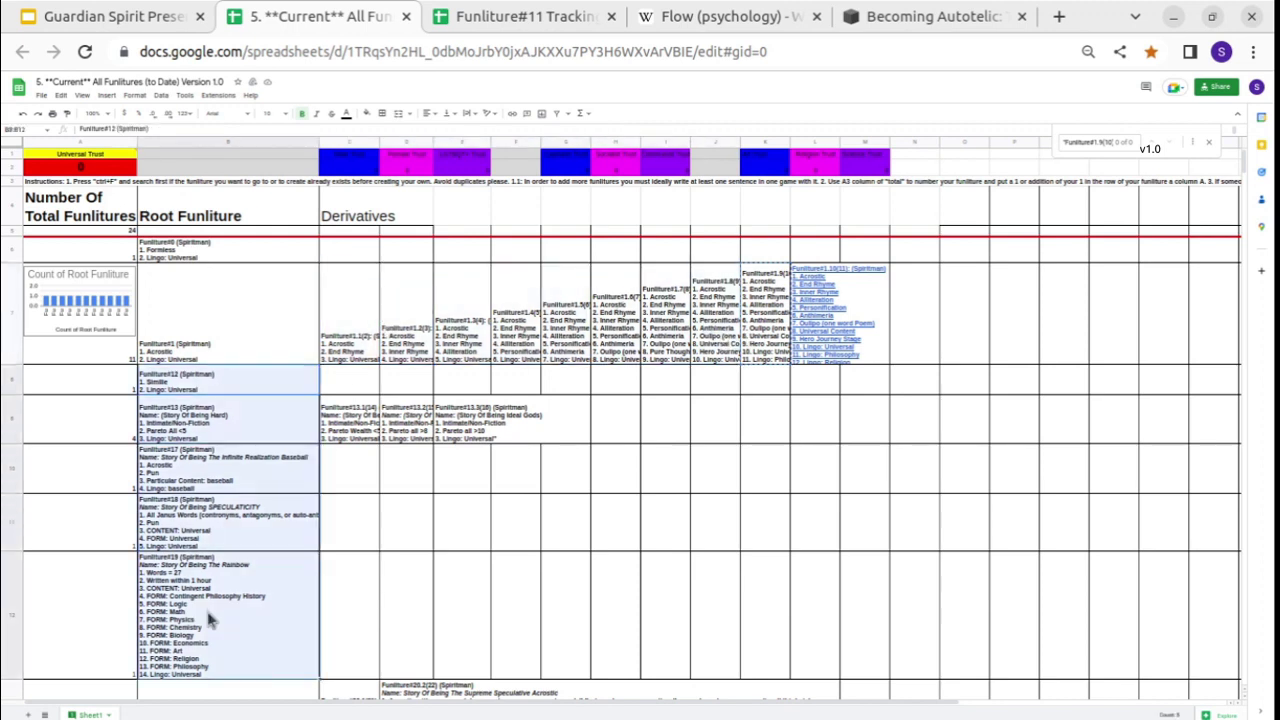
left_click(468, 441)
left_click_drag(328, 420, 408, 366)
left_click(497, 390)
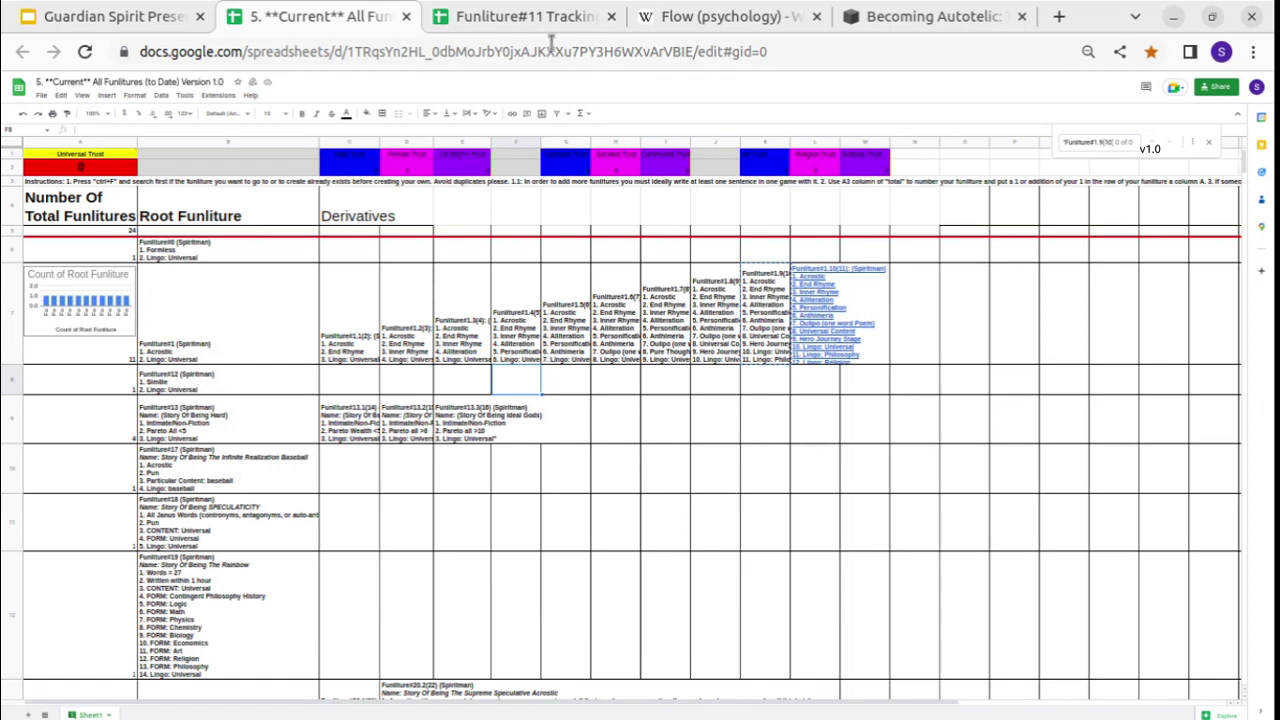
Close the Funliture#11 Tracking Sheet and locate the Funliture#25 entry in B16 of the All Funlitures sheet.
left_click(611, 16)
scroll(158, 374, "down", 5)
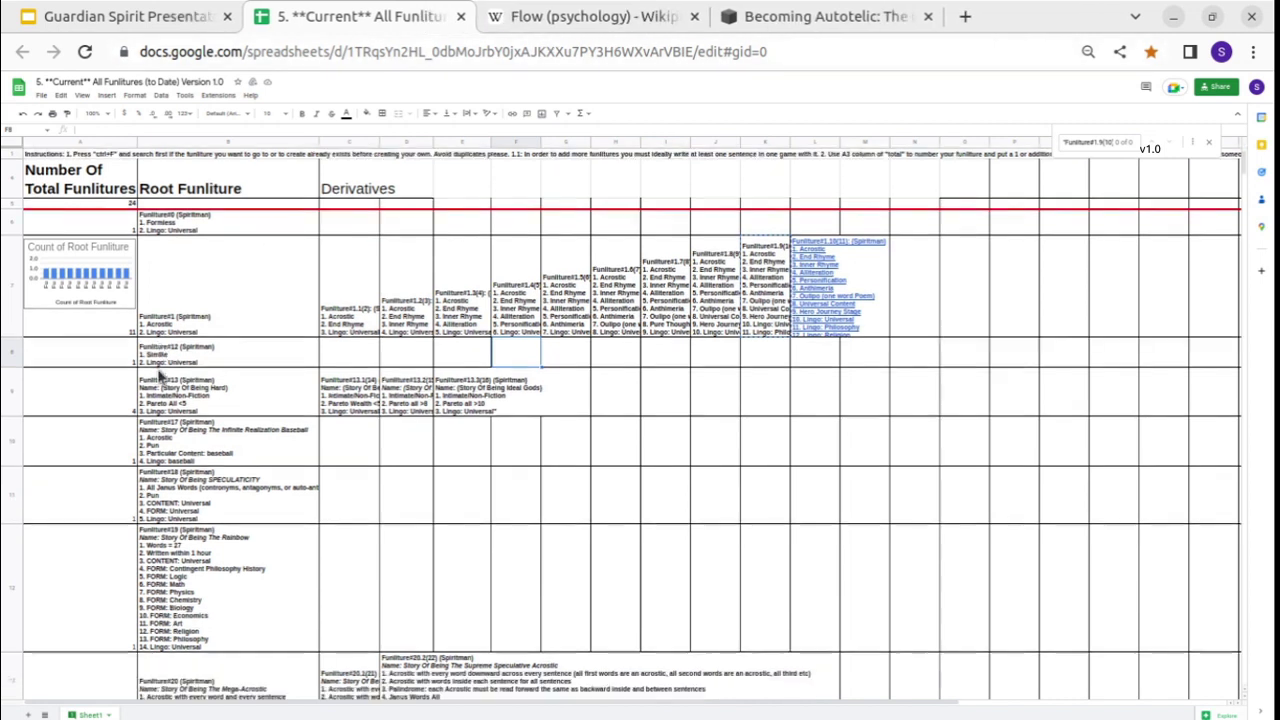
scroll(158, 374, "down", 1)
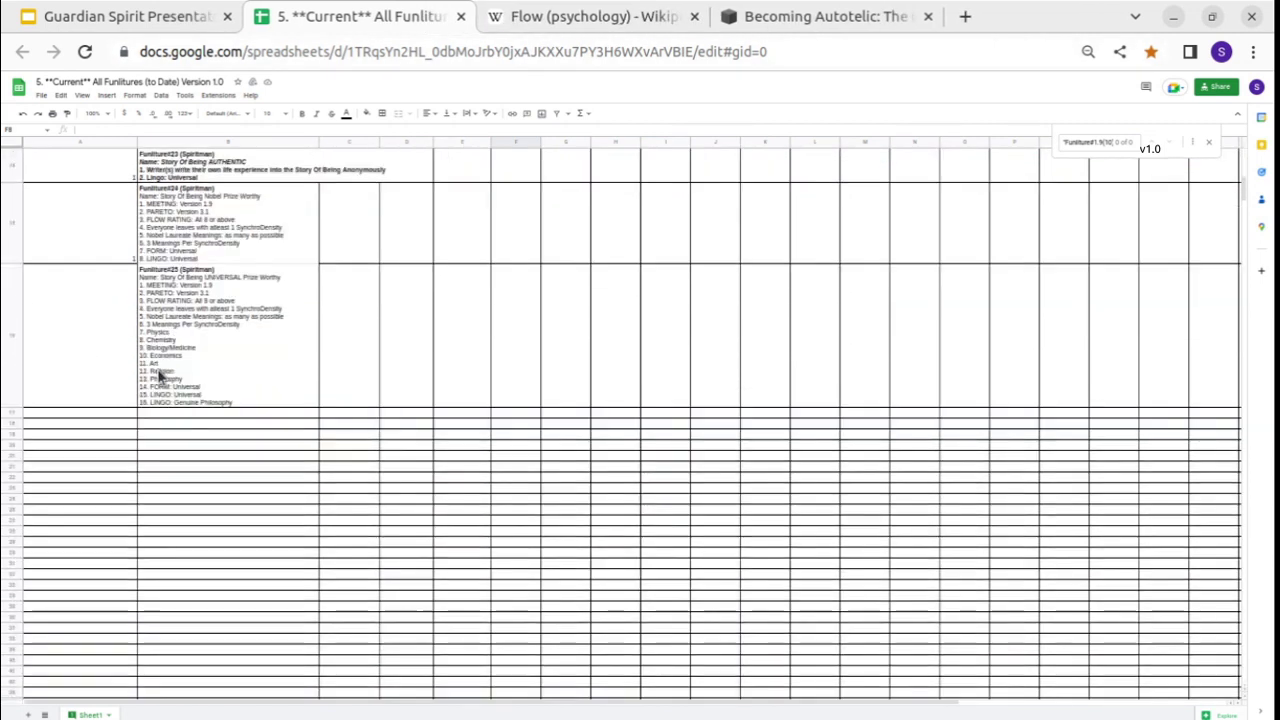
left_click(208, 368)
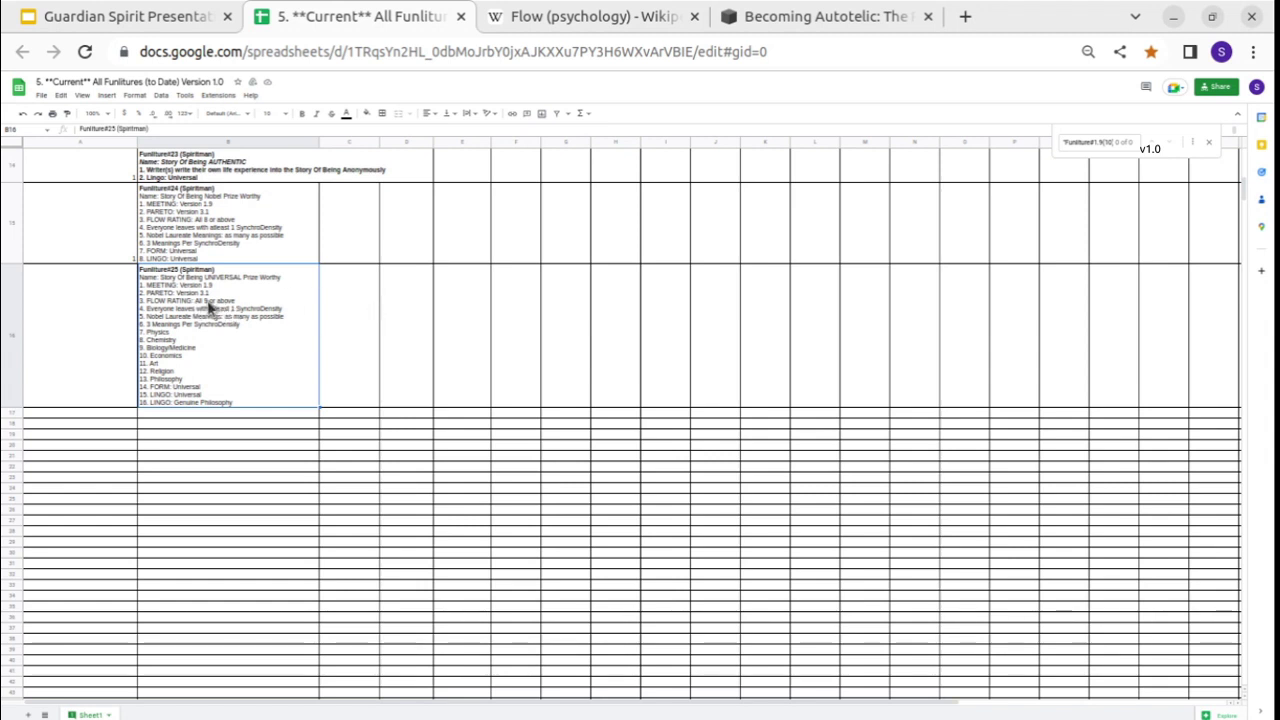
Open cell B16 for editing and examine the name "Story Of Being UNIVERSAL Prize Worthy" and the rules listed beneath it.
double_click(166, 267)
mouse_move(166, 267)
left_mouse_down()
mouse_move(270, 273)
mouse_move(161, 273)
left_mouse_up()
left_click(270, 273)
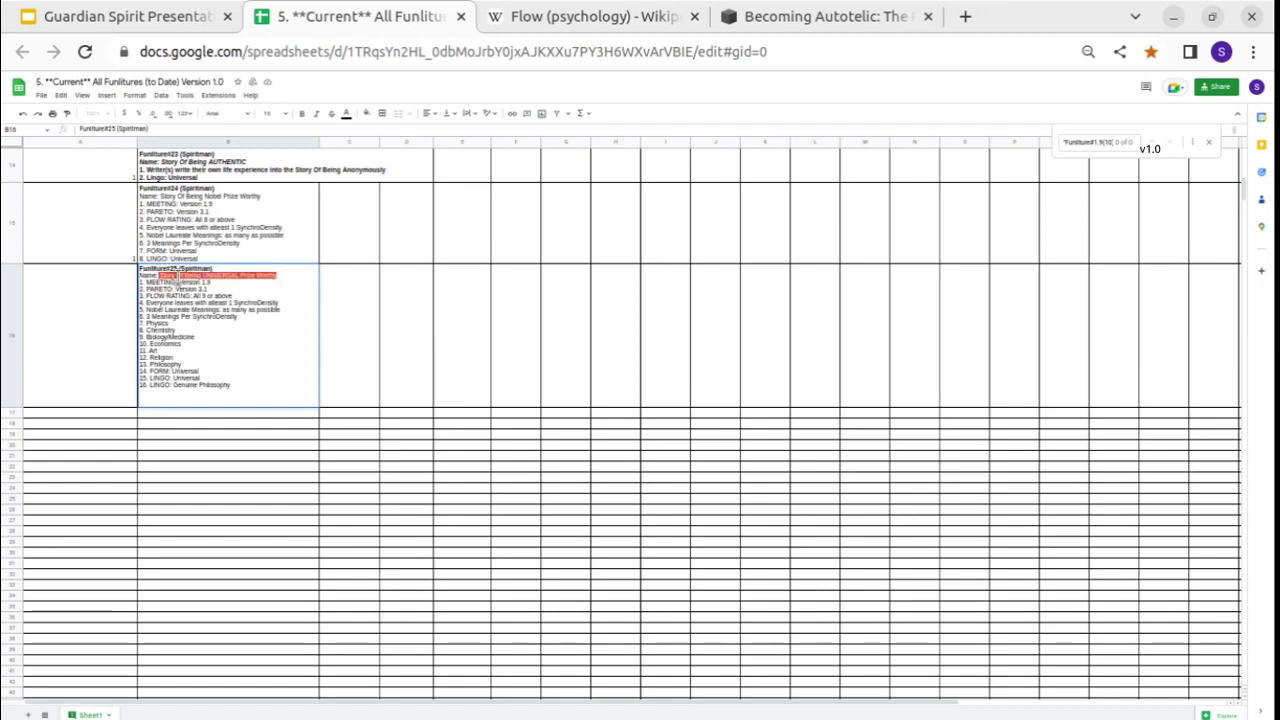
left_click(178, 276)
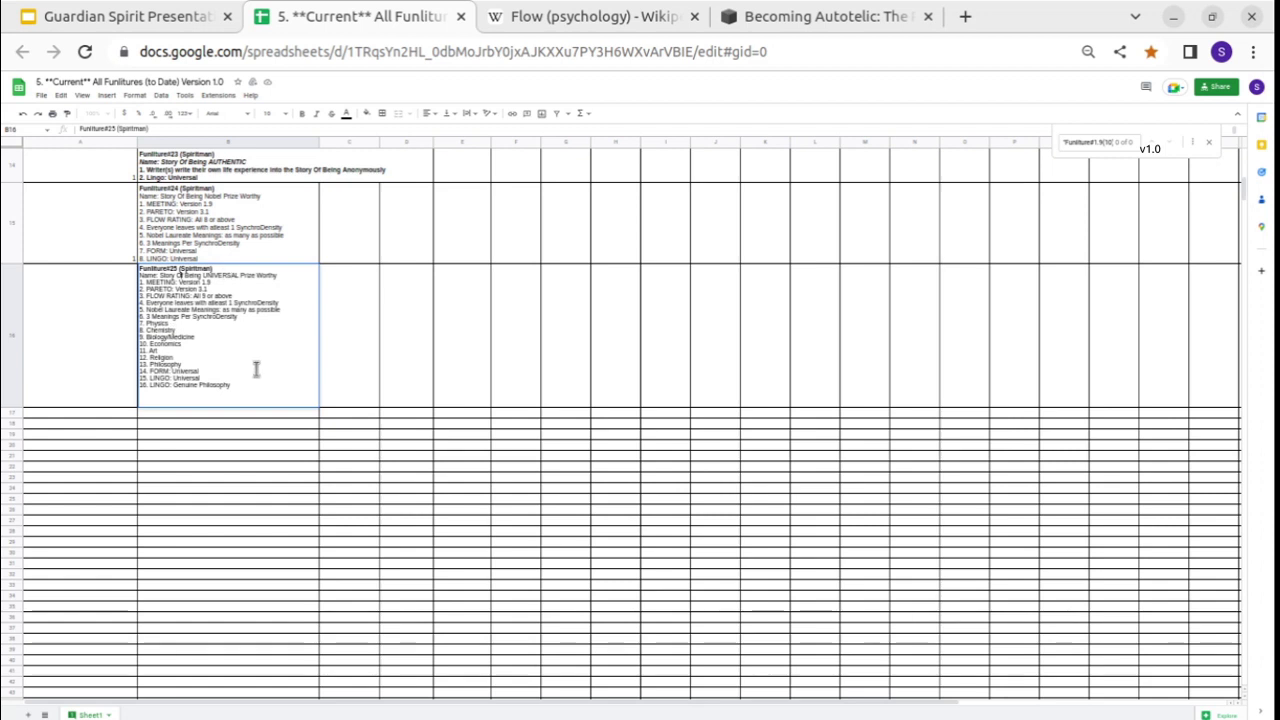
left_click_drag(140, 276, 240, 400)
Highlight the "All 9 or above" FLOW RATING rule in Funliture#25 and inspect it at an enlarged page size.
left_click(202, 290)
left_click_drag(184, 295, 237, 293)
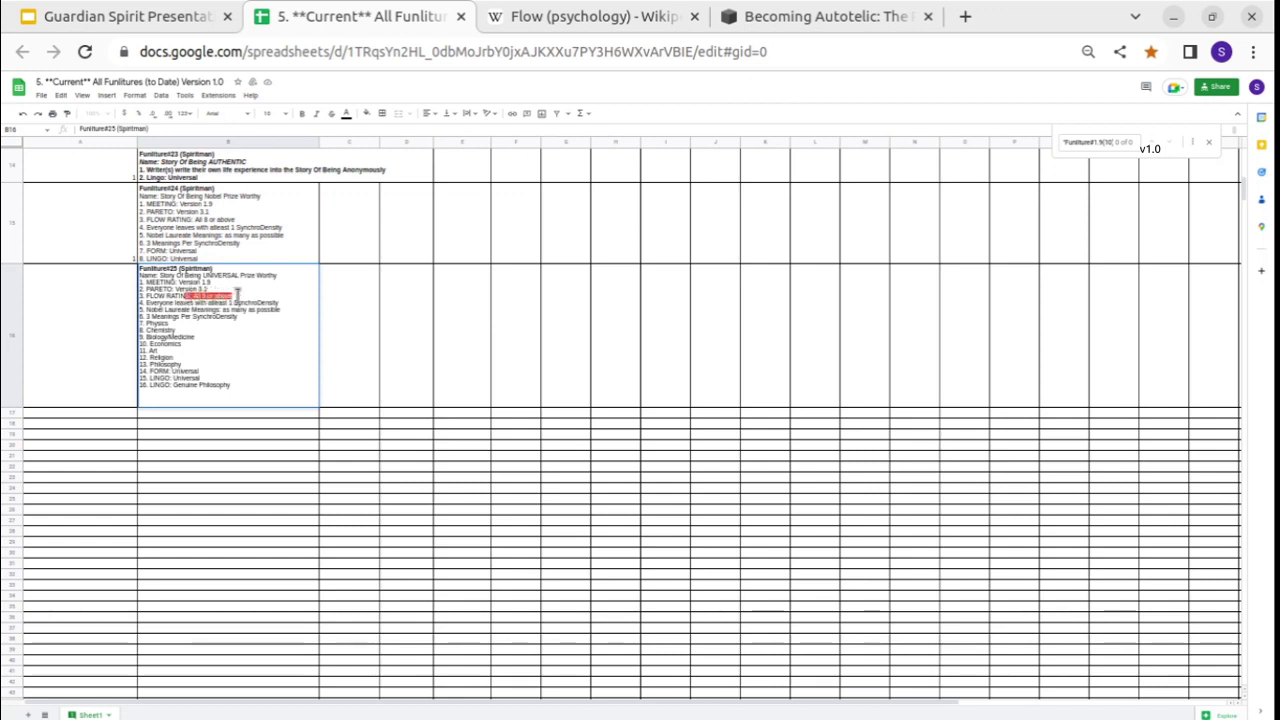
left_click(206, 295)
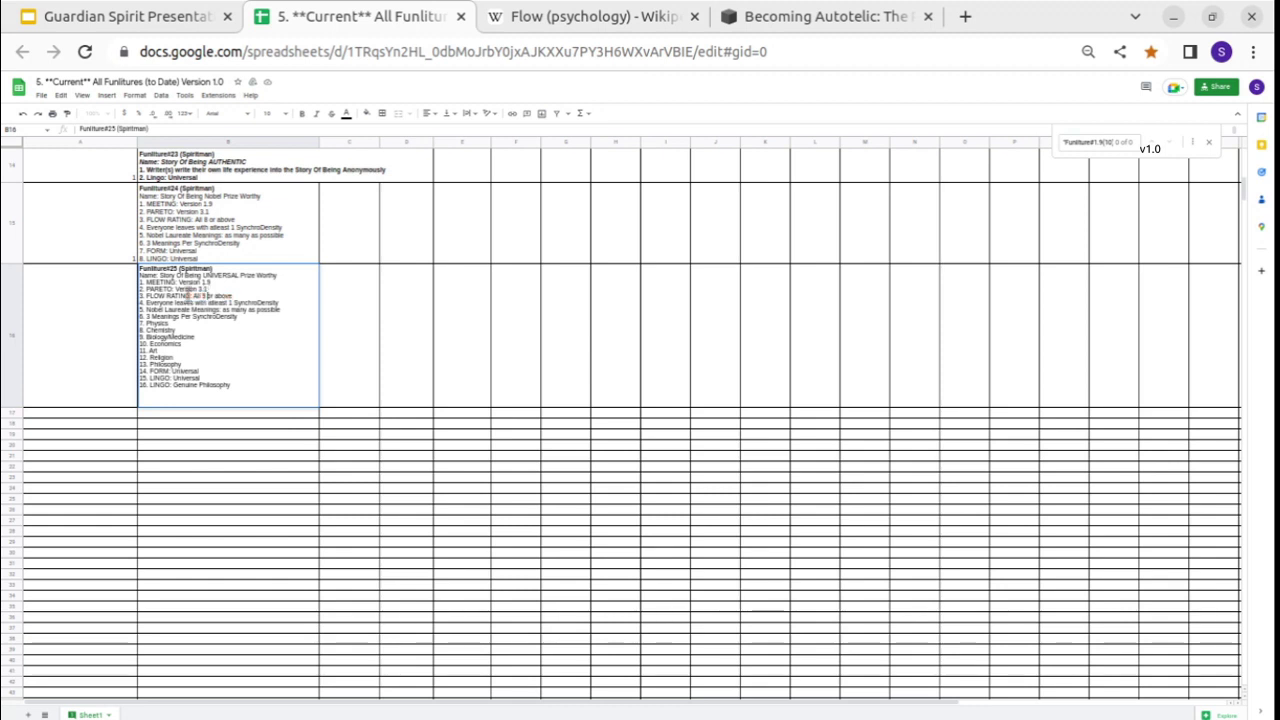
left_click_drag(173, 295, 204, 293)
left_click(206, 295)
key("ctrl+plus")
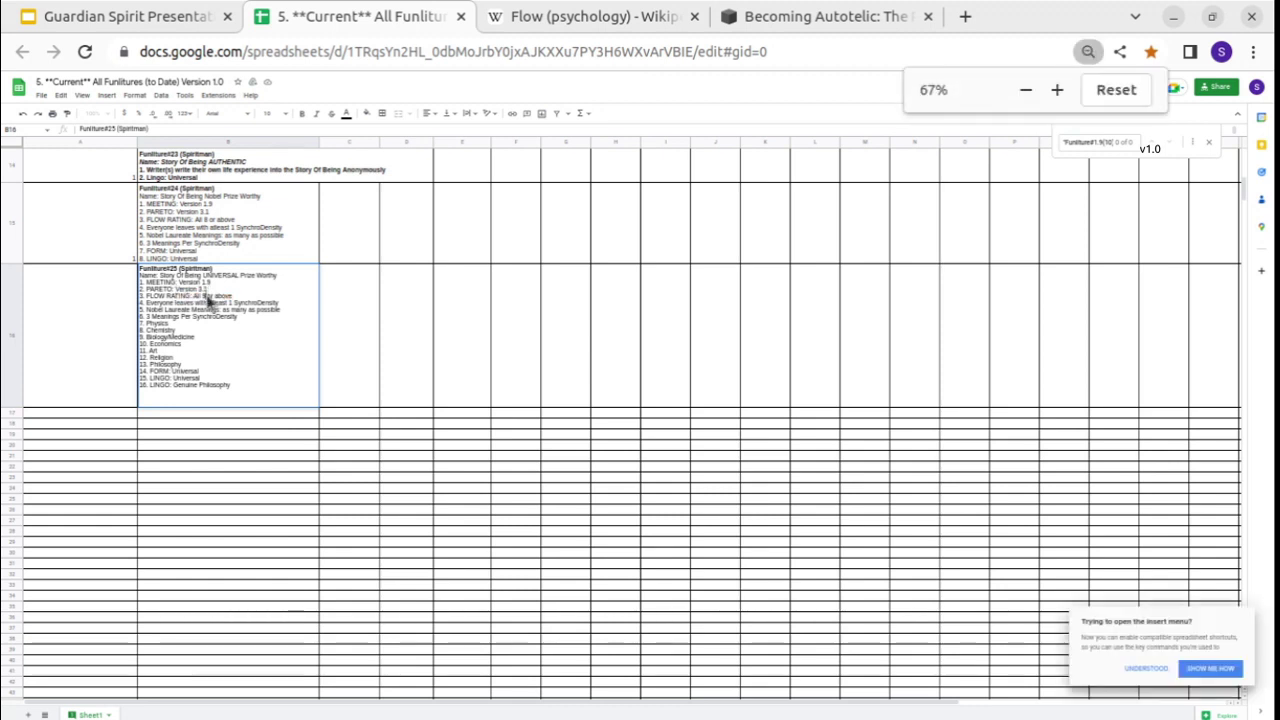
key("ctrl+plus")
key("ctrl+plus")
key("ctrl+plus")
key("ctrl+plus")
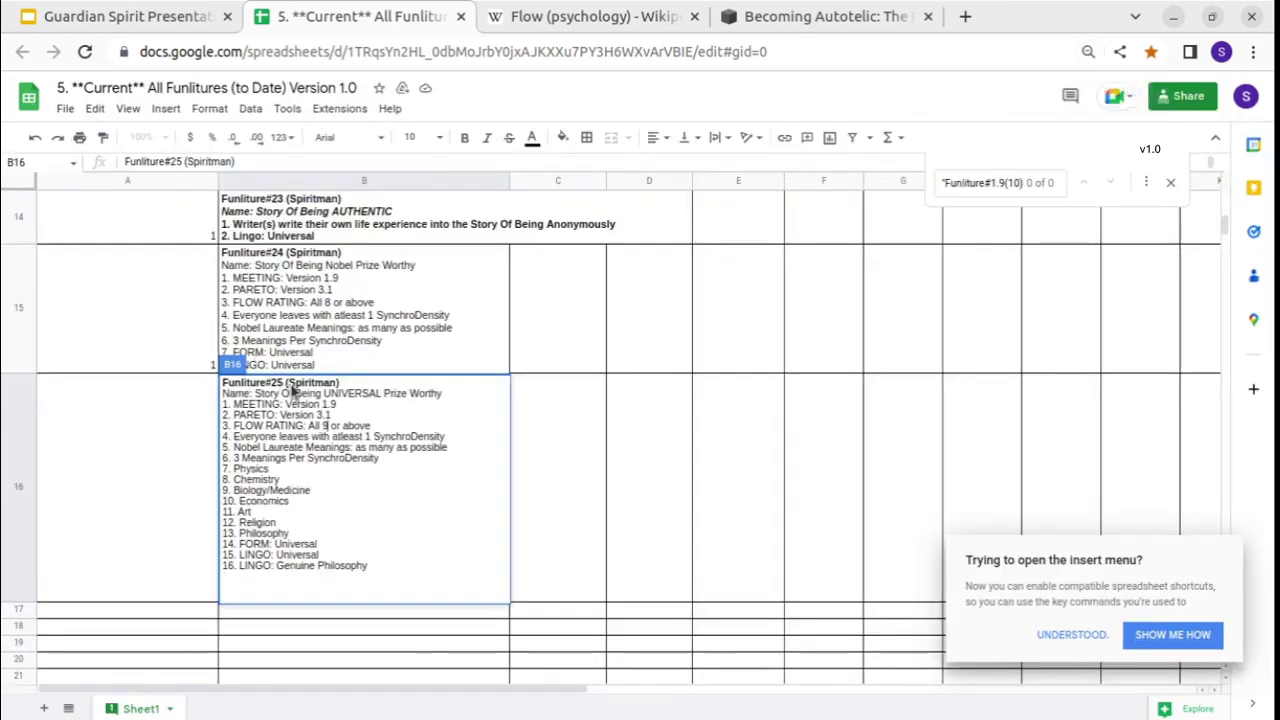
left_click_drag(308, 425, 359, 427)
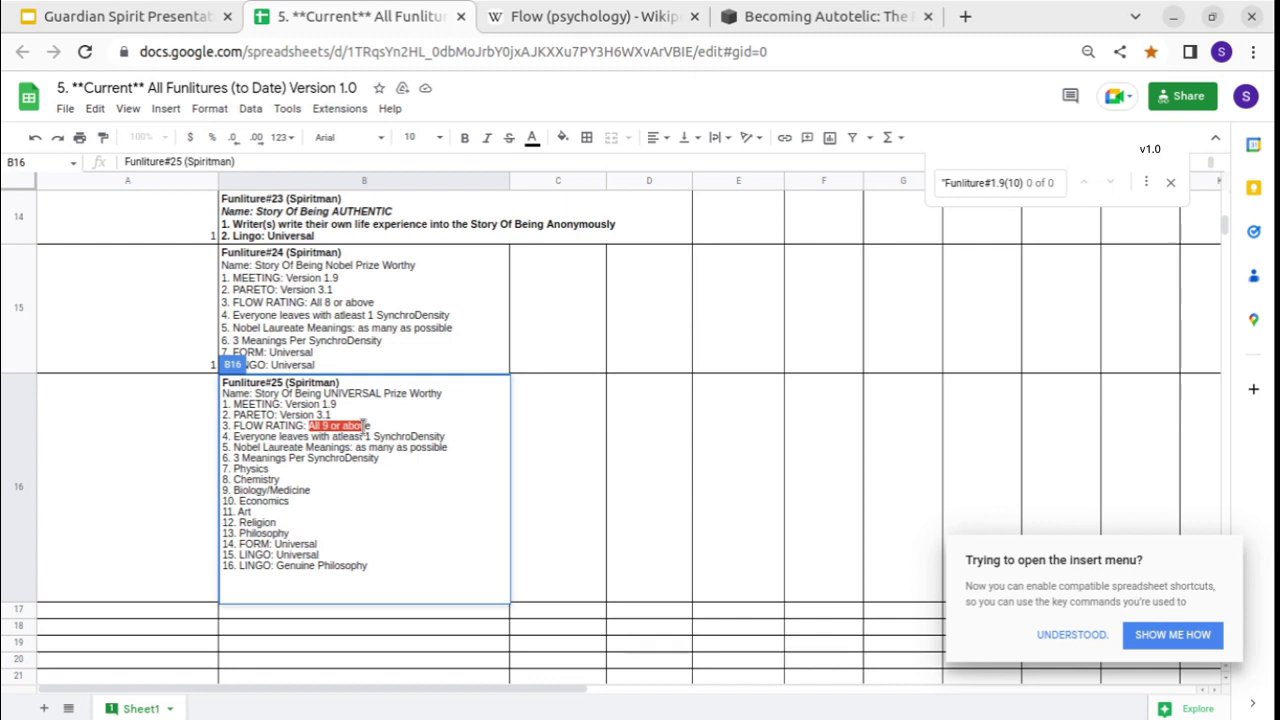
key("ctrl+minus")
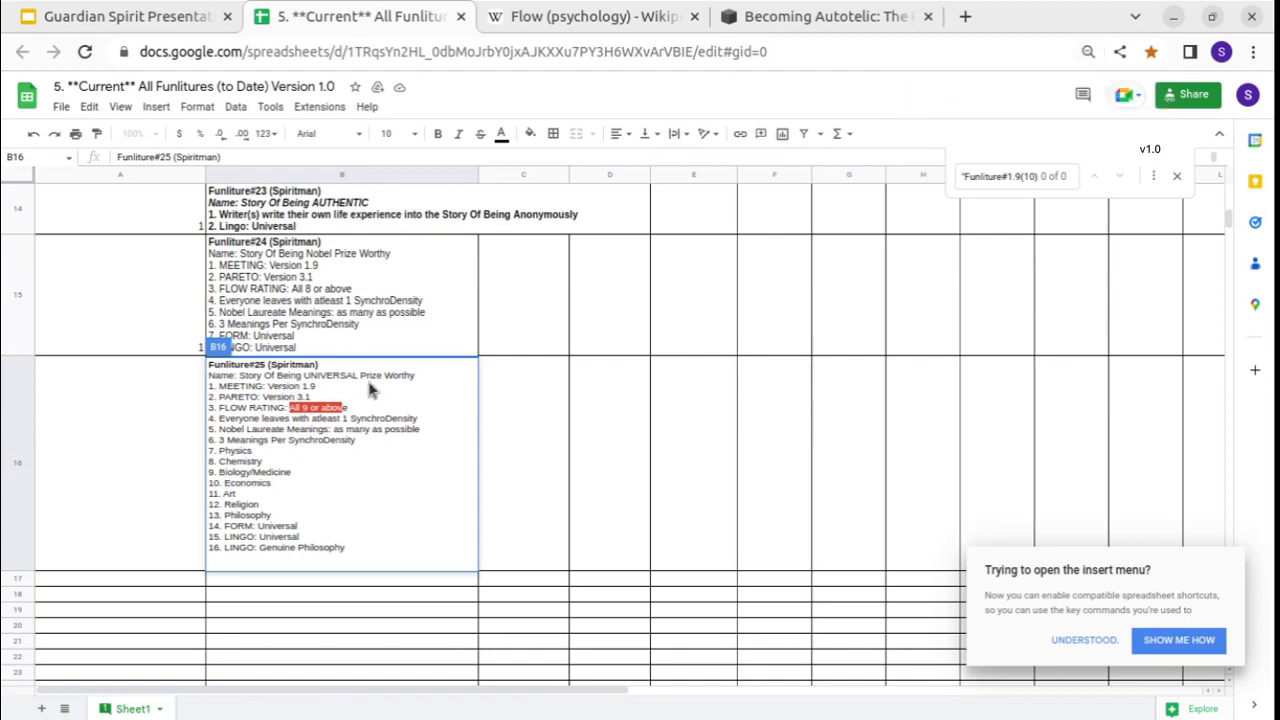
Leave cell B16 and inspect the Funliture#24 and Funliture#23 entries above it, highlighting the heading and name lines of Funliture#23.
key("ctrl+plus")
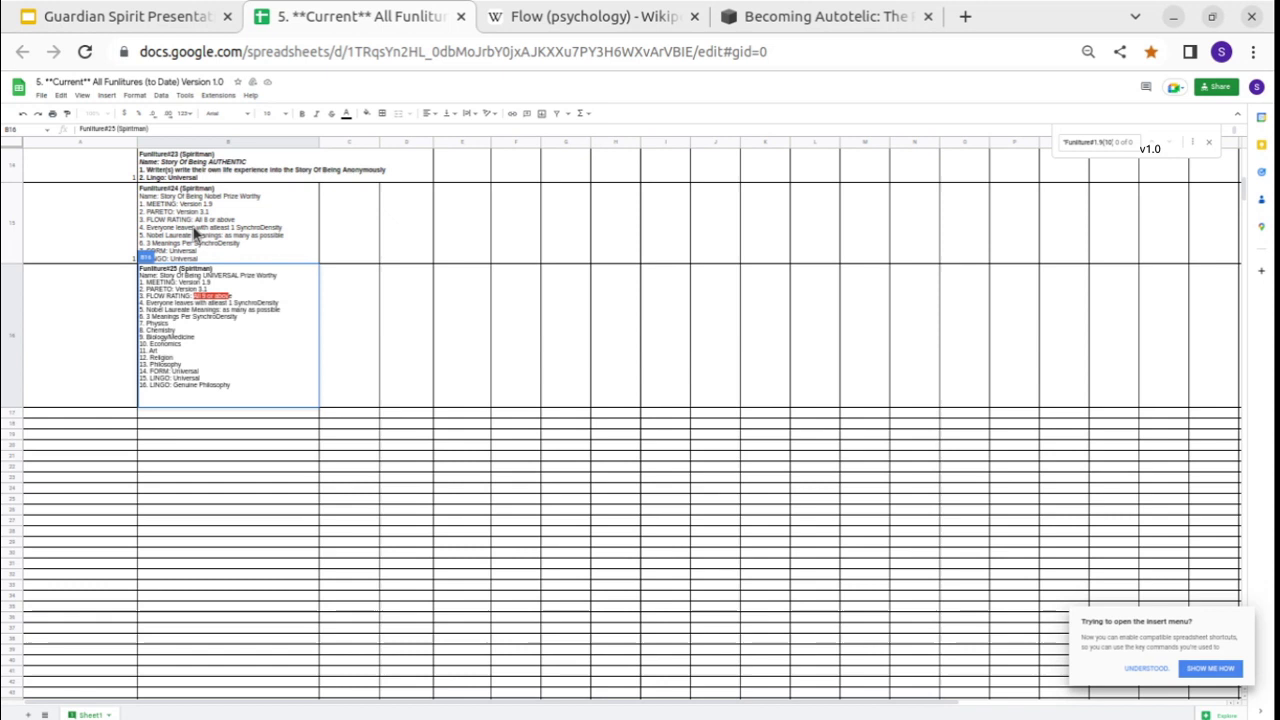
left_click(197, 234)
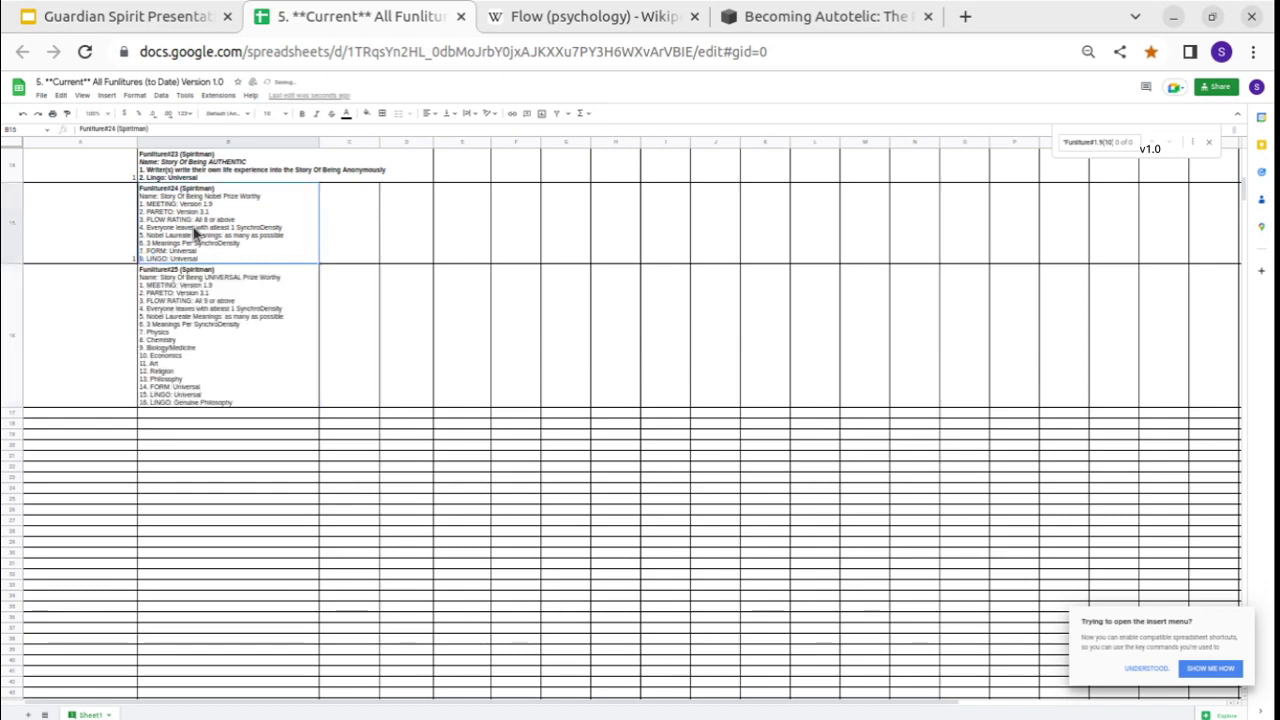
left_click(182, 168)
left_click_drag(157, 153, 273, 158)
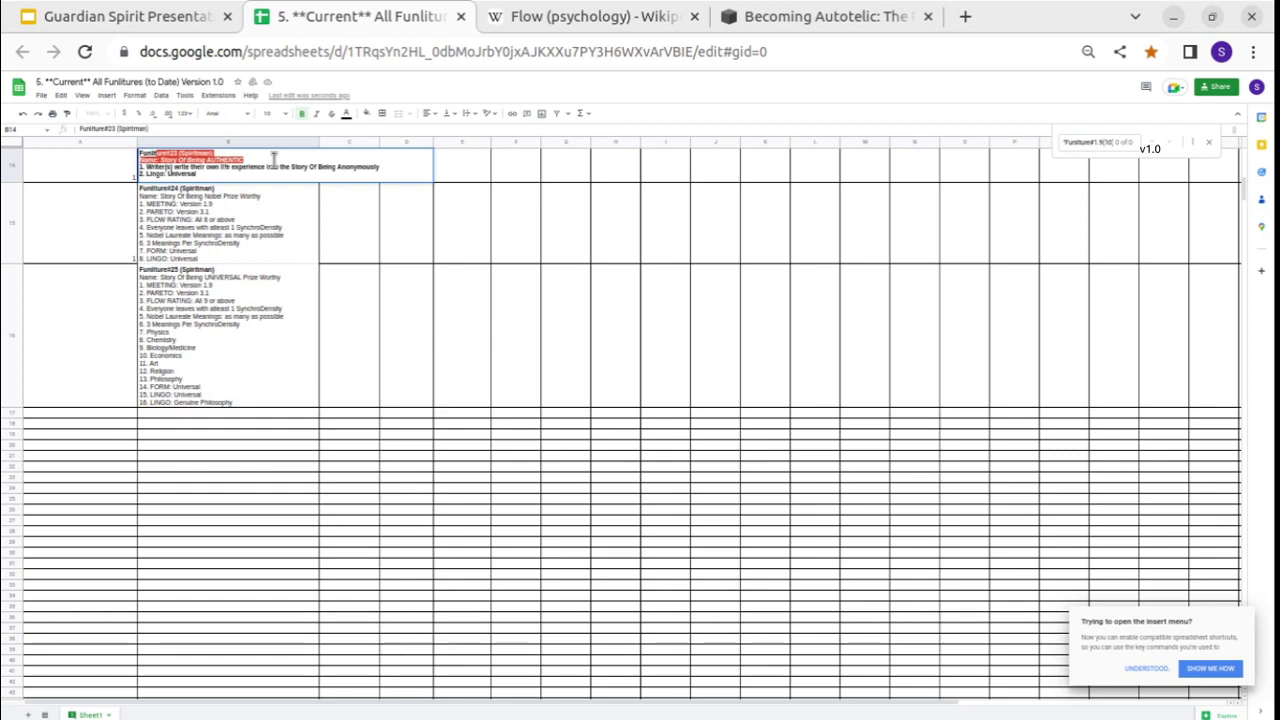
left_click(270, 237)
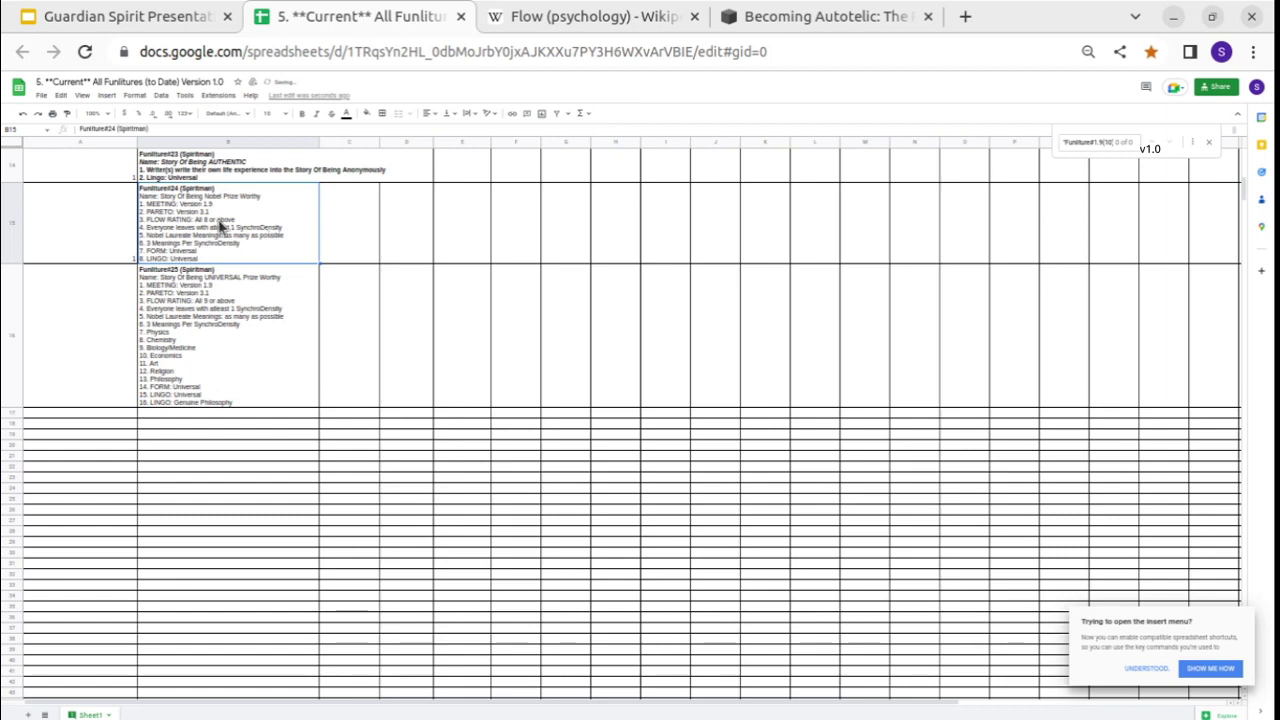
Dismiss the insert-menu shortcut notice and highlight the full Funliture#23 entry "Story Of Being AUTHENTIC" in B14 for reading.
scroll(225, 230, "up", 3)
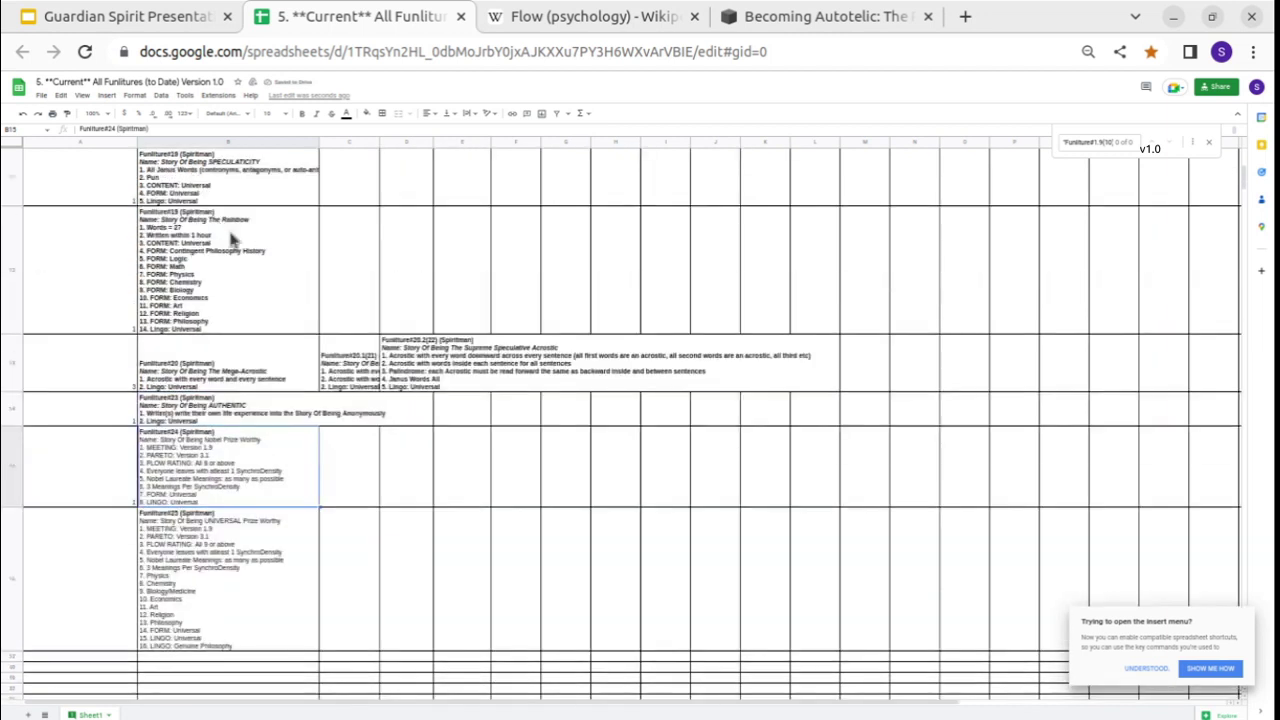
left_click(1148, 667)
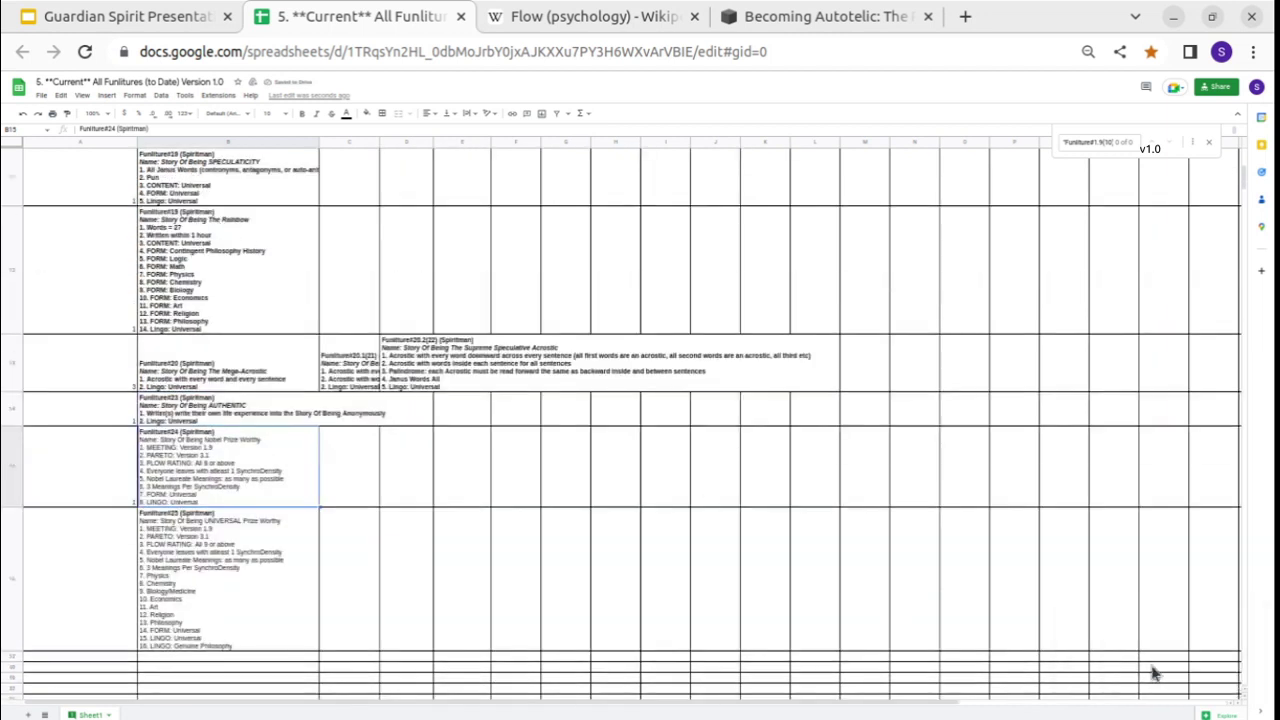
double_click(200, 410)
left_click_drag(160, 403, 240, 428)
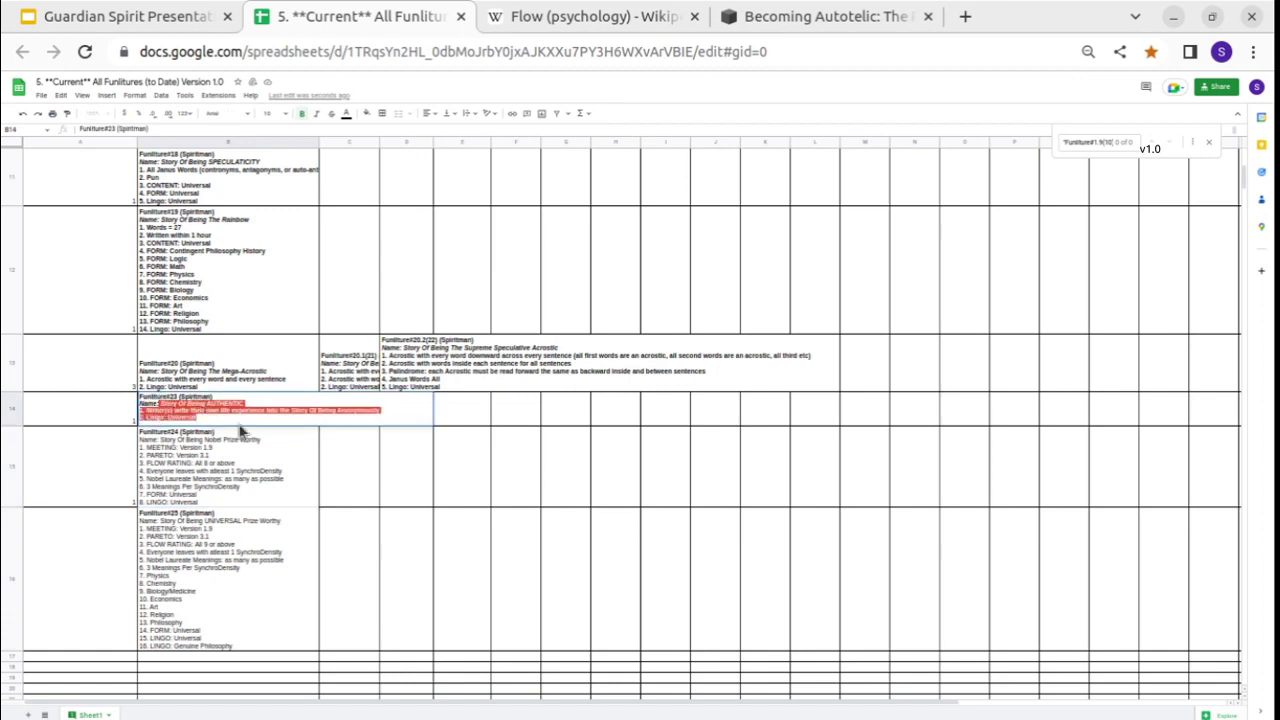
left_click(213, 412)
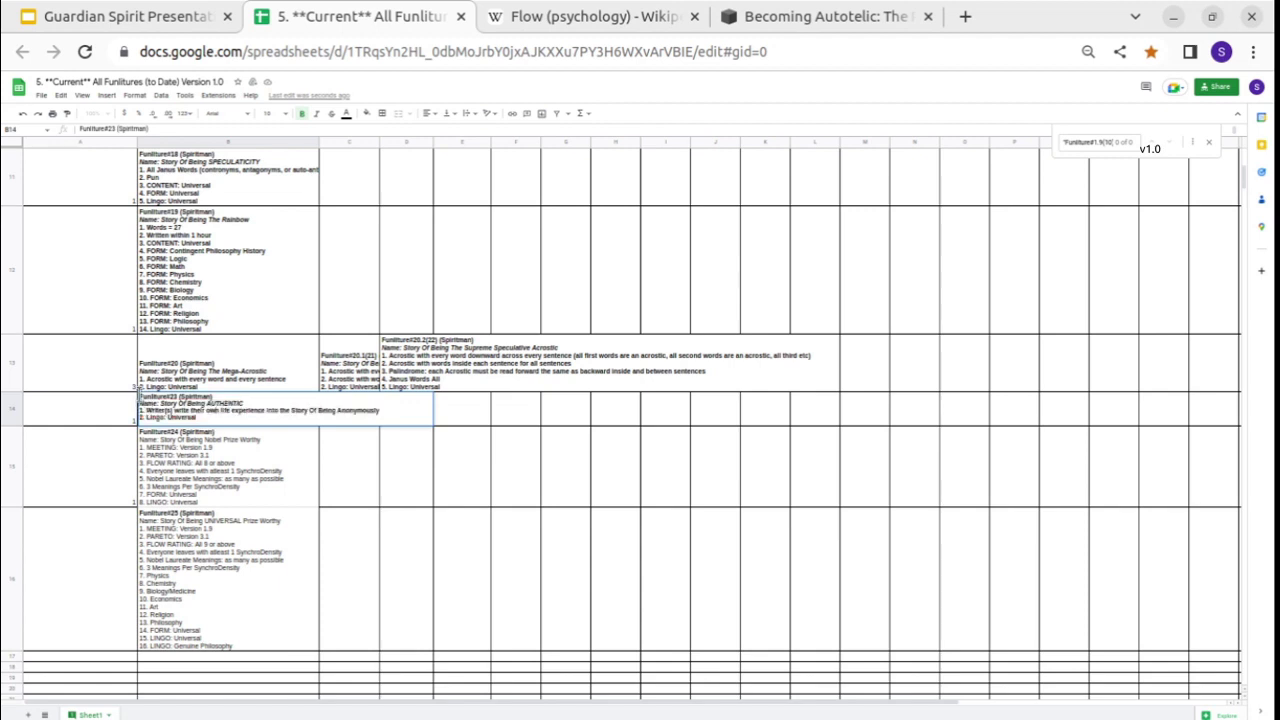
left_click_drag(139, 396, 208, 416)
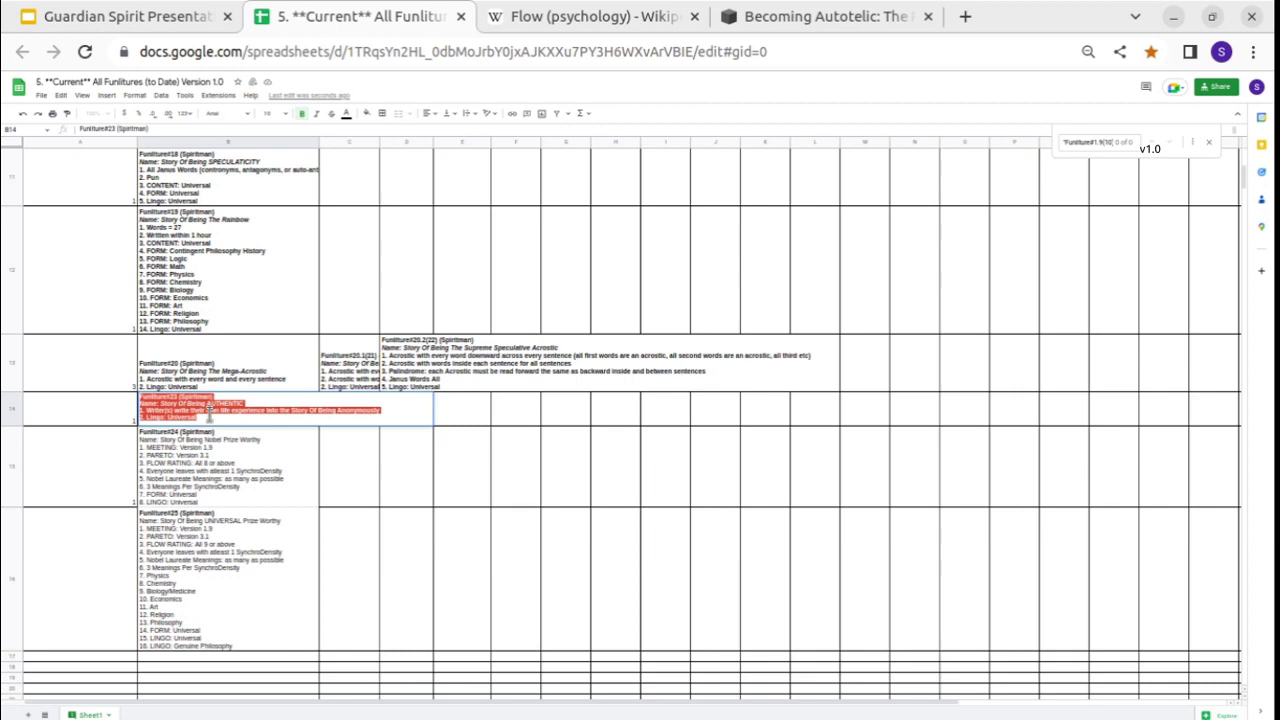
left_click(208, 417)
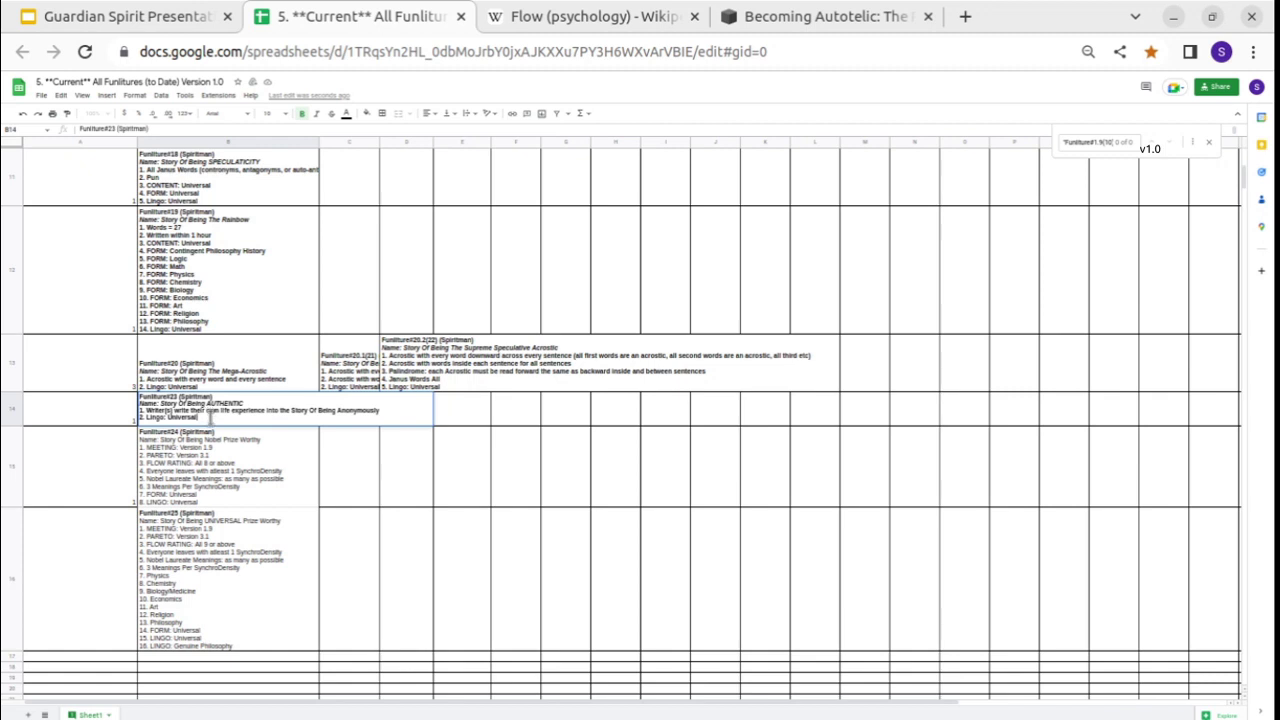
left_click_drag(209, 417, 140, 393)
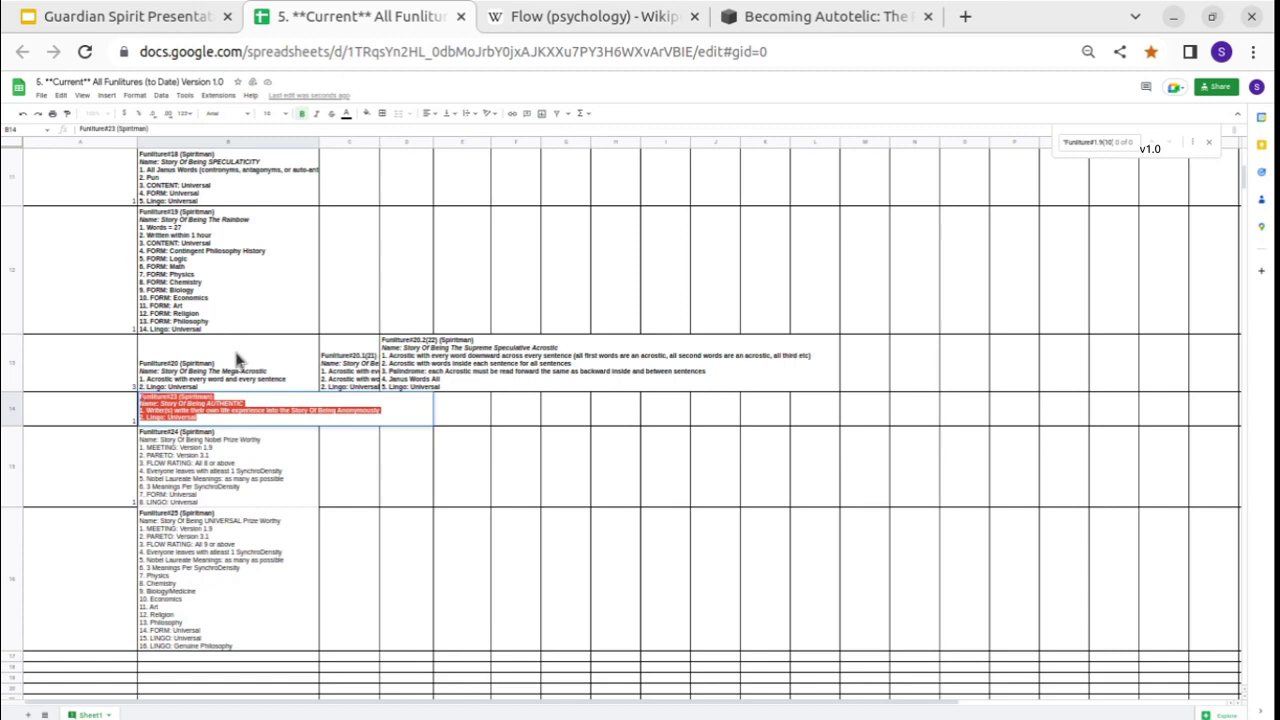
Open the Funliture#20 entry in B13 at an enlarged page size and highlight its Mega-Acrostic name and the "every word" part of rule 1.
left_click(238, 360)
left_click_drag(238, 360, 208, 367)
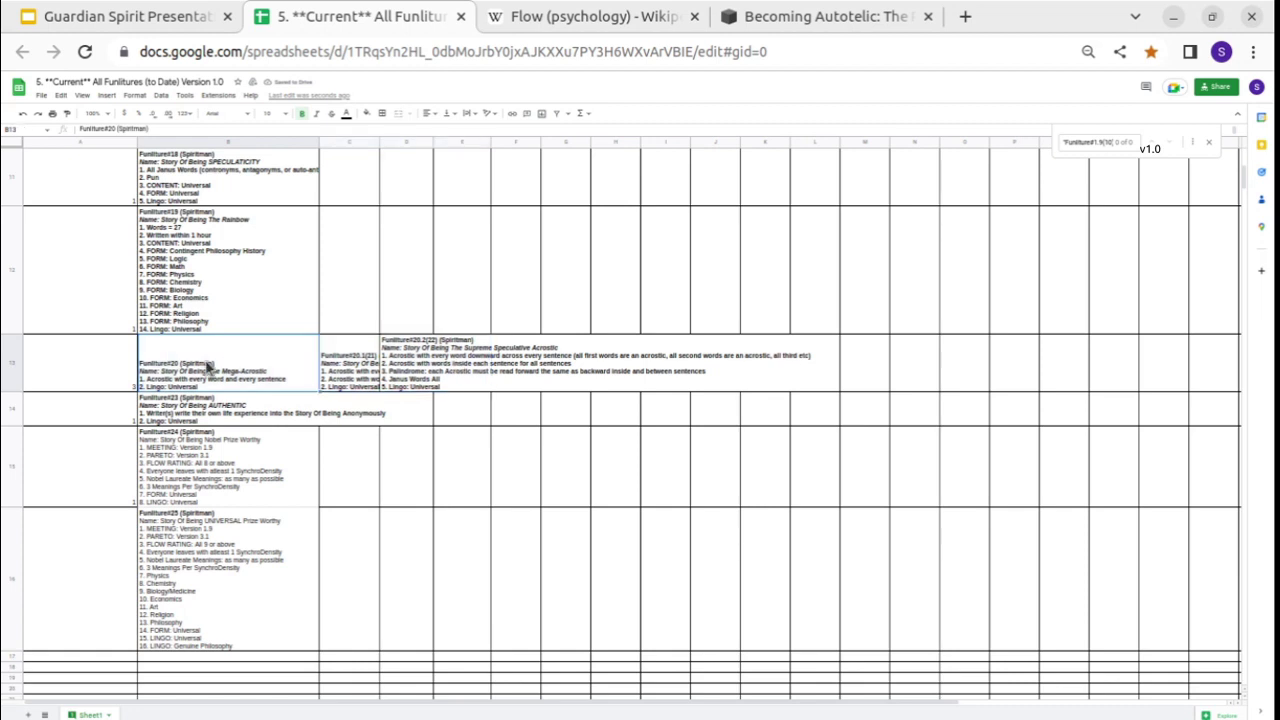
key("ctrl+minus")
key("ctrl+plus")
scroll(360, 557, "down", 1)
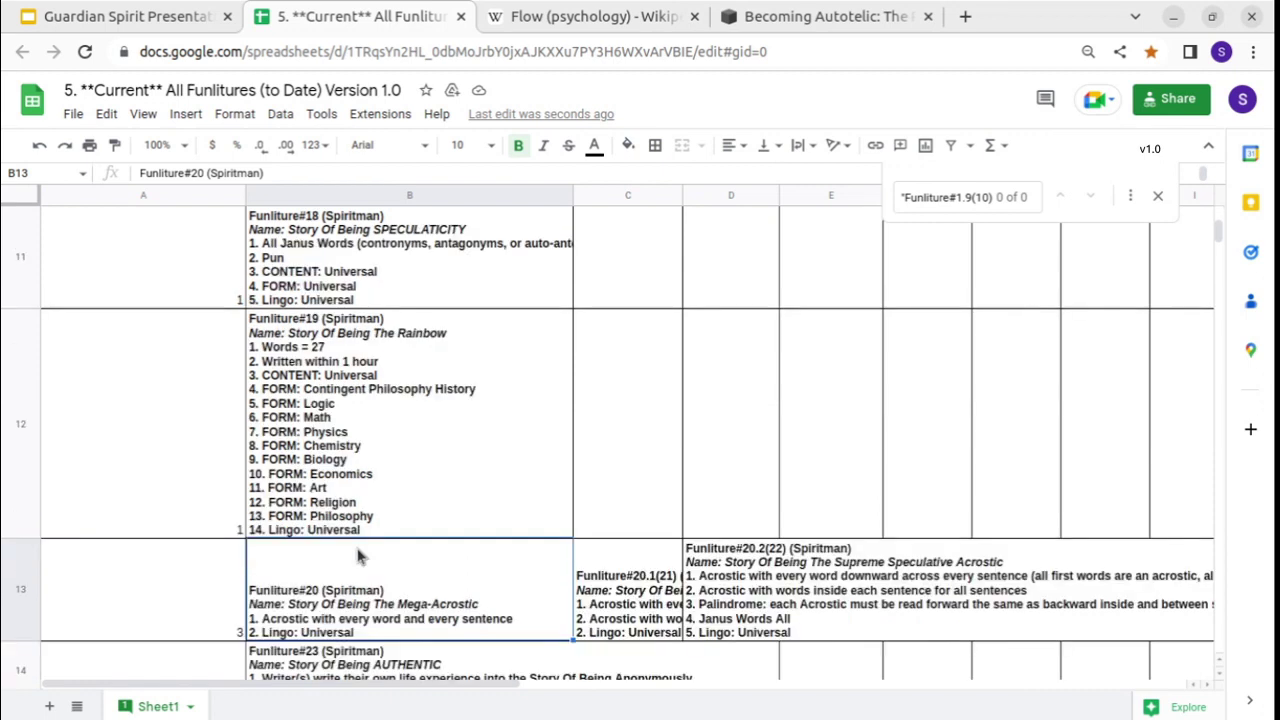
double_click(360, 557)
left_click_drag(283, 560, 500, 573)
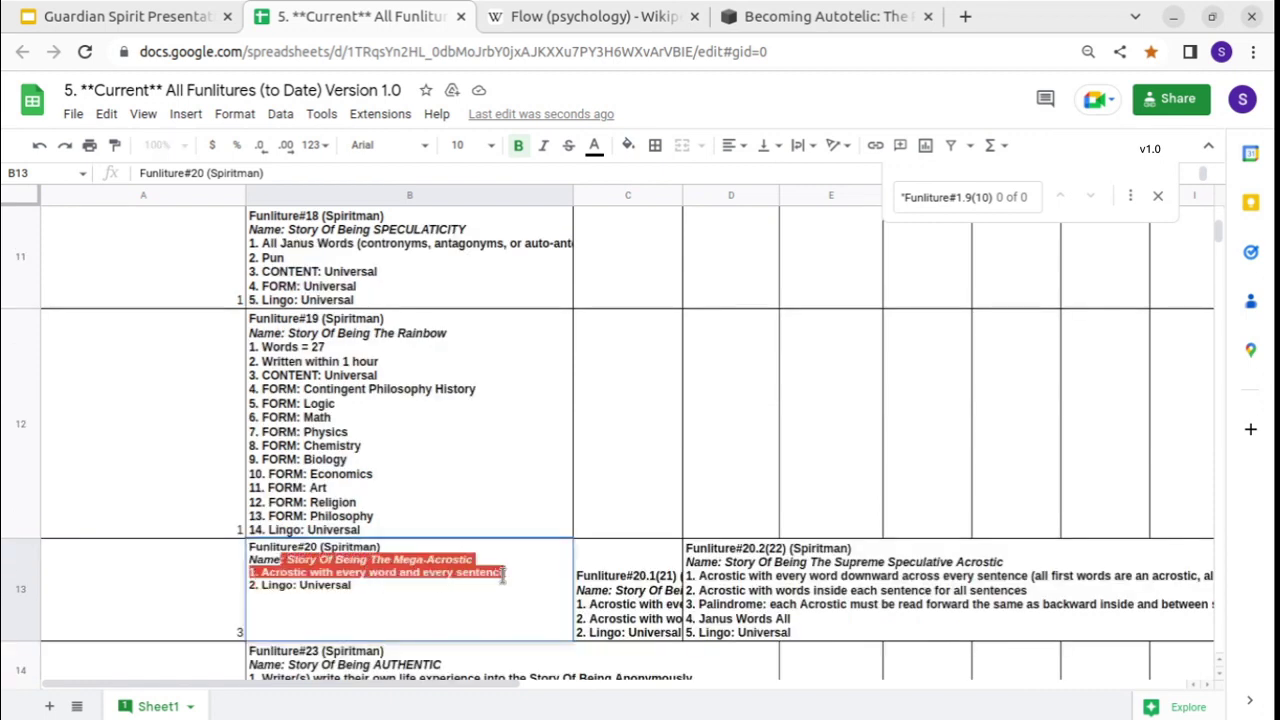
left_click(503, 573)
left_click_drag(266, 573, 398, 573)
left_click(382, 573)
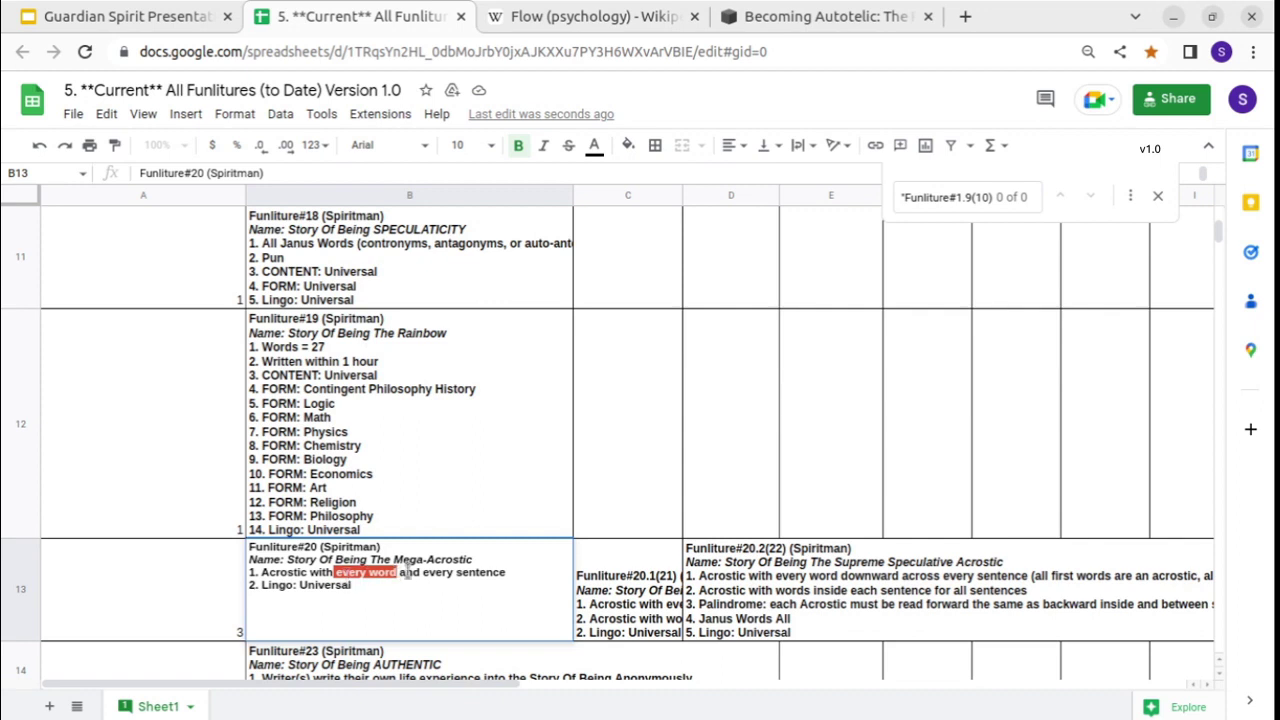
Review the name and acrostic rules of Funliture#20.1(21) in C13 and renumber its "Lingo: Universal" rule as 3.
double_click(596, 578)
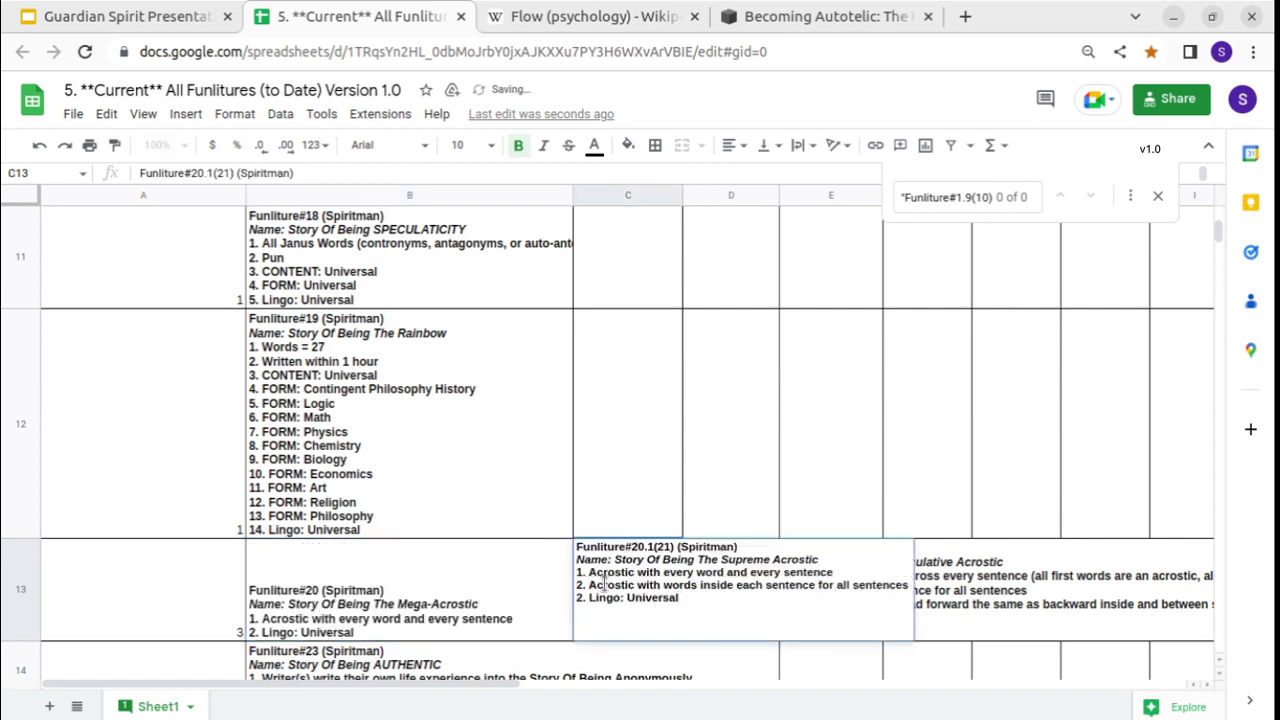
left_click_drag(583, 560, 822, 560)
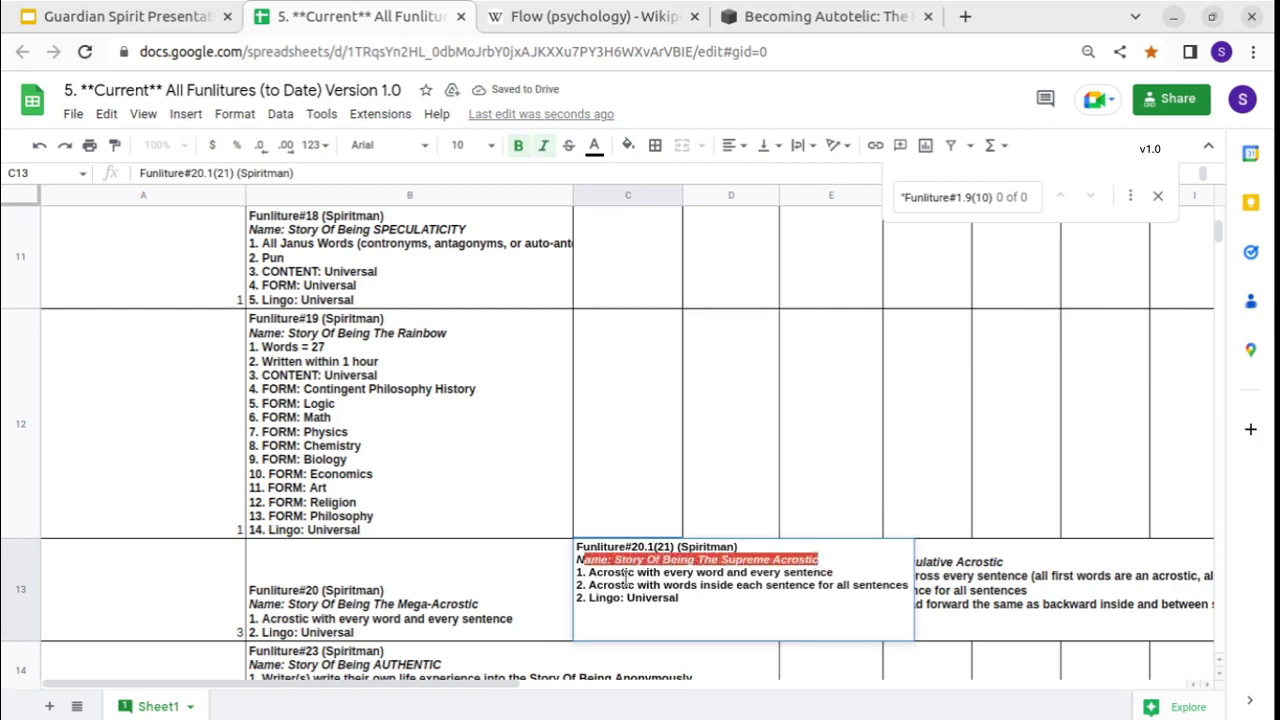
left_click_drag(601, 584, 735, 586)
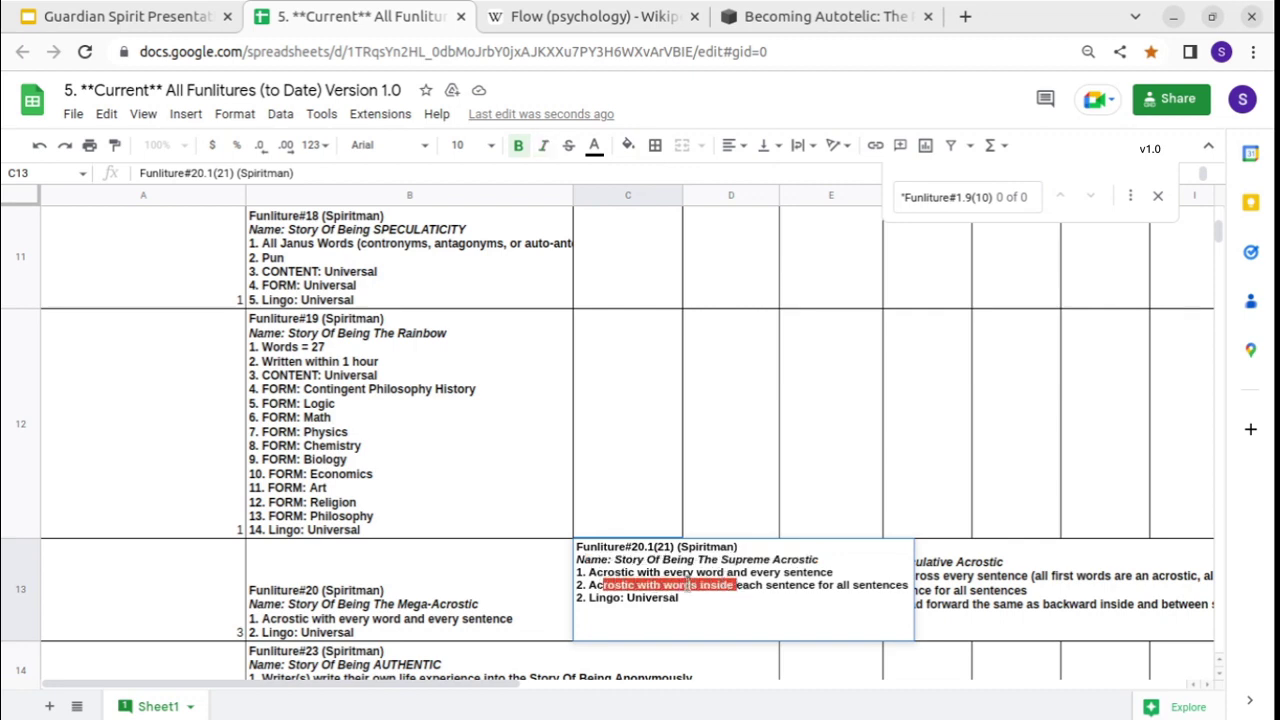
left_click(765, 586)
left_click_drag(894, 586, 584, 585)
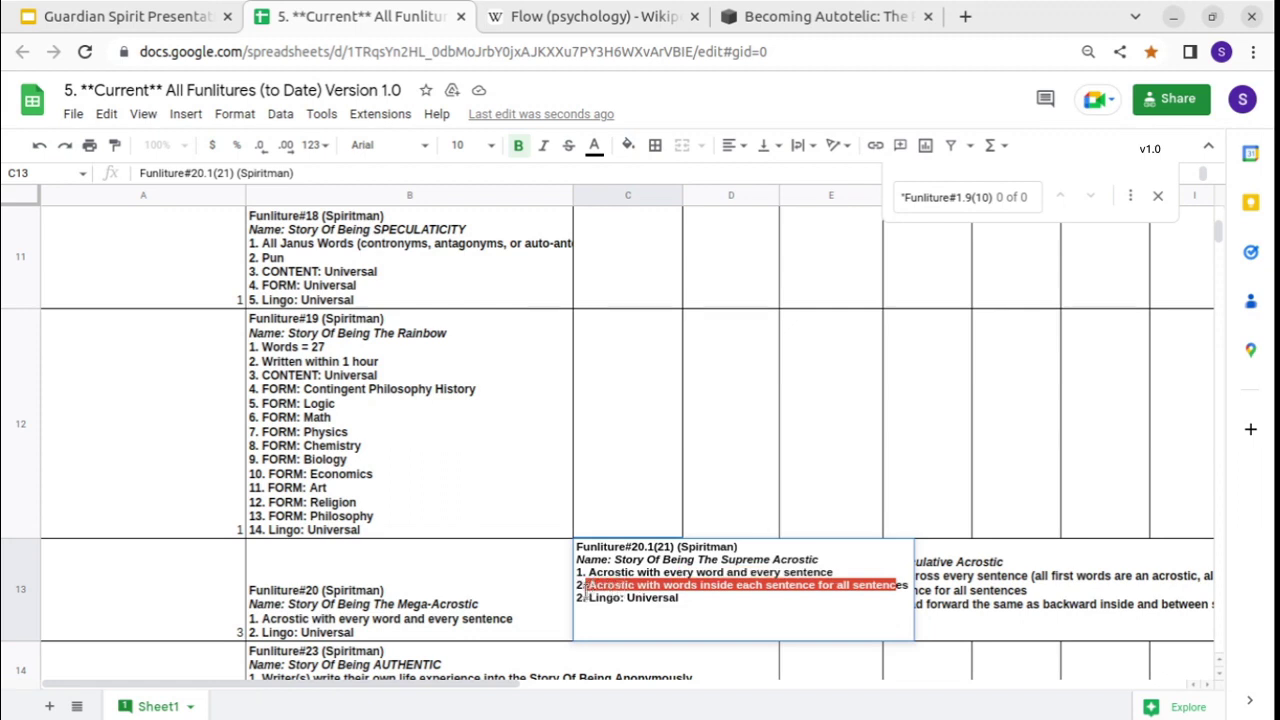
left_click(581, 597)
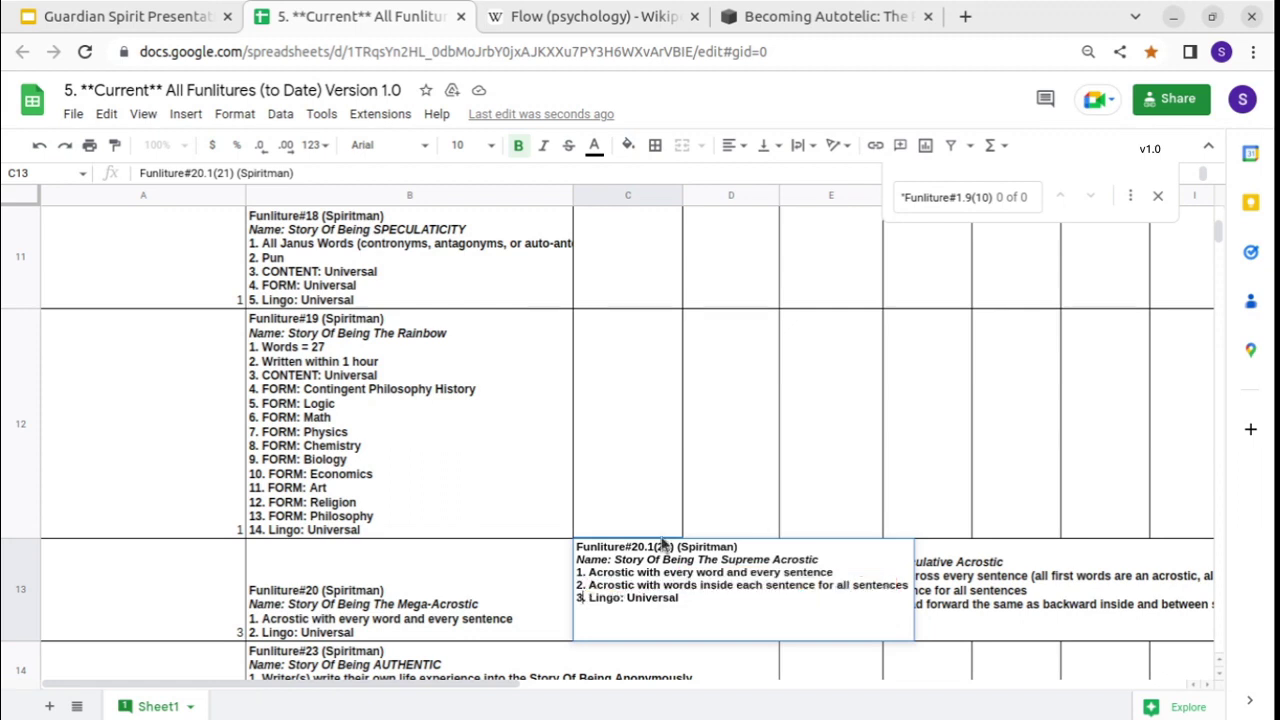
left_click(818, 588)
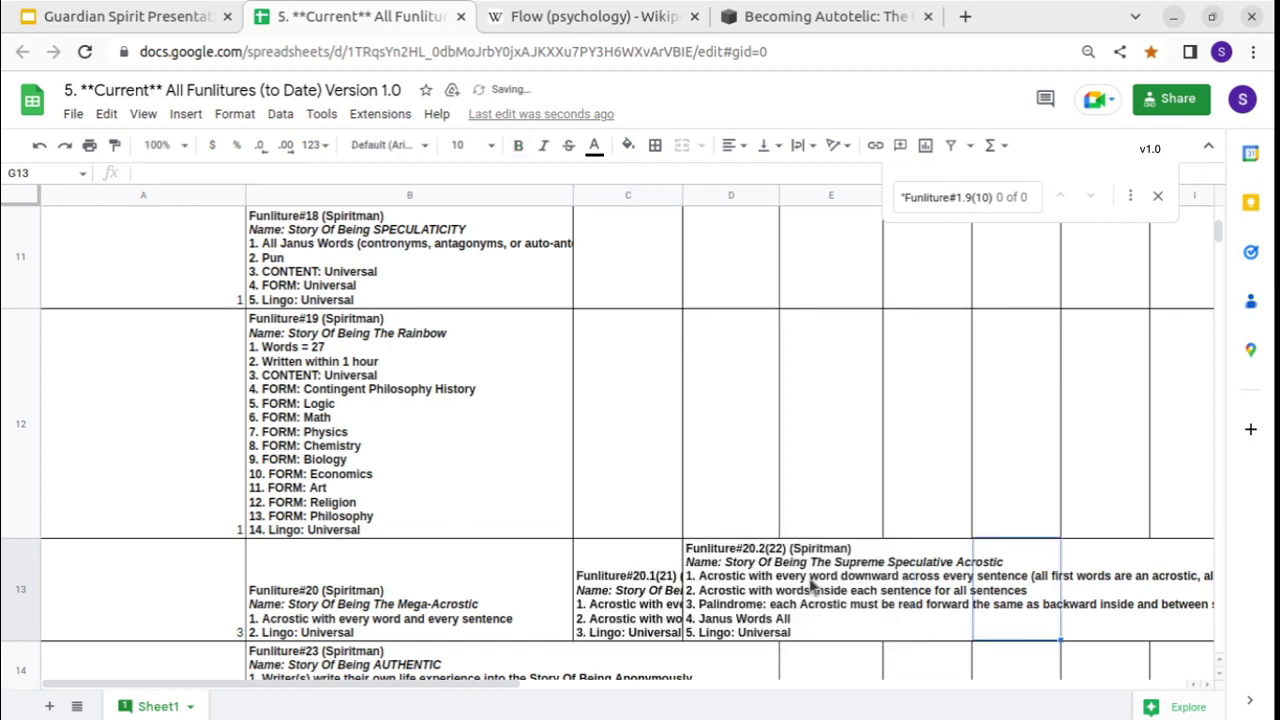
Open Funliture#20.2(22) in D13 and highlight its Palindrome rule, its "Janus Words All" rule and finally the whole entry.
double_click(735, 595)
left_click_drag(700, 560, 975, 563)
left_click(712, 573)
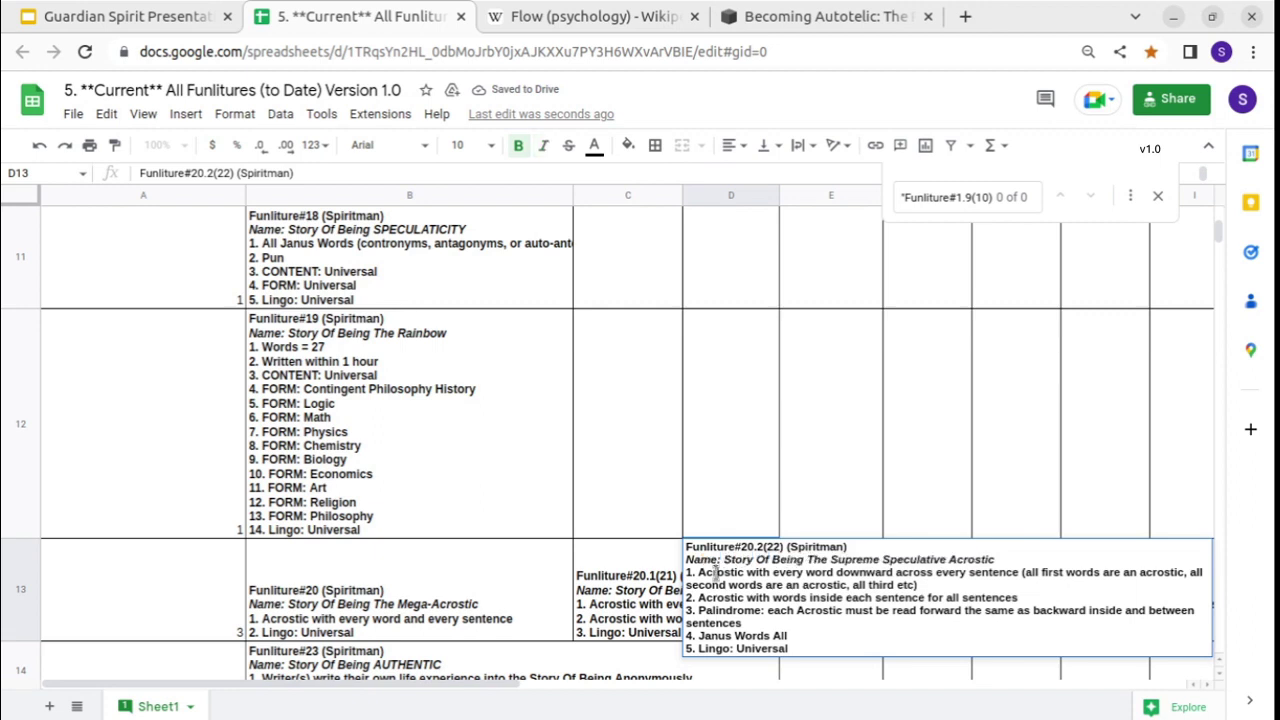
left_click_drag(706, 610, 1065, 626)
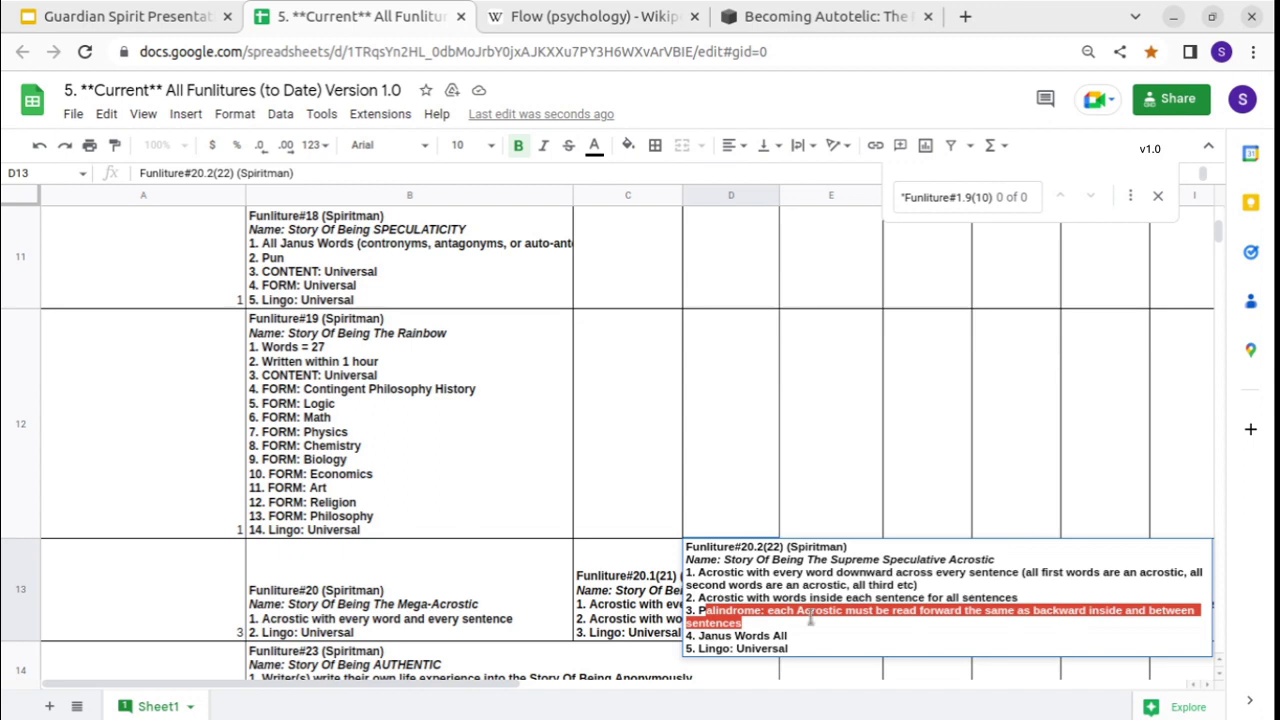
left_click_drag(791, 634, 686, 636)
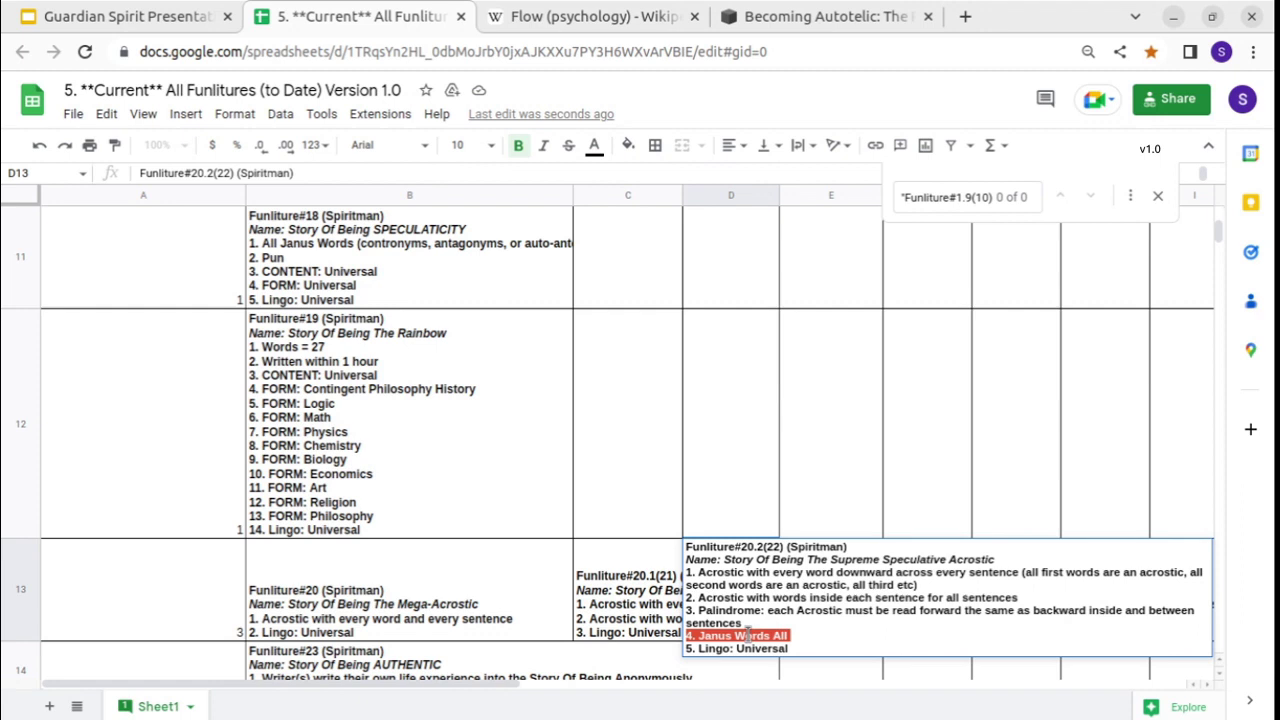
left_click(753, 638)
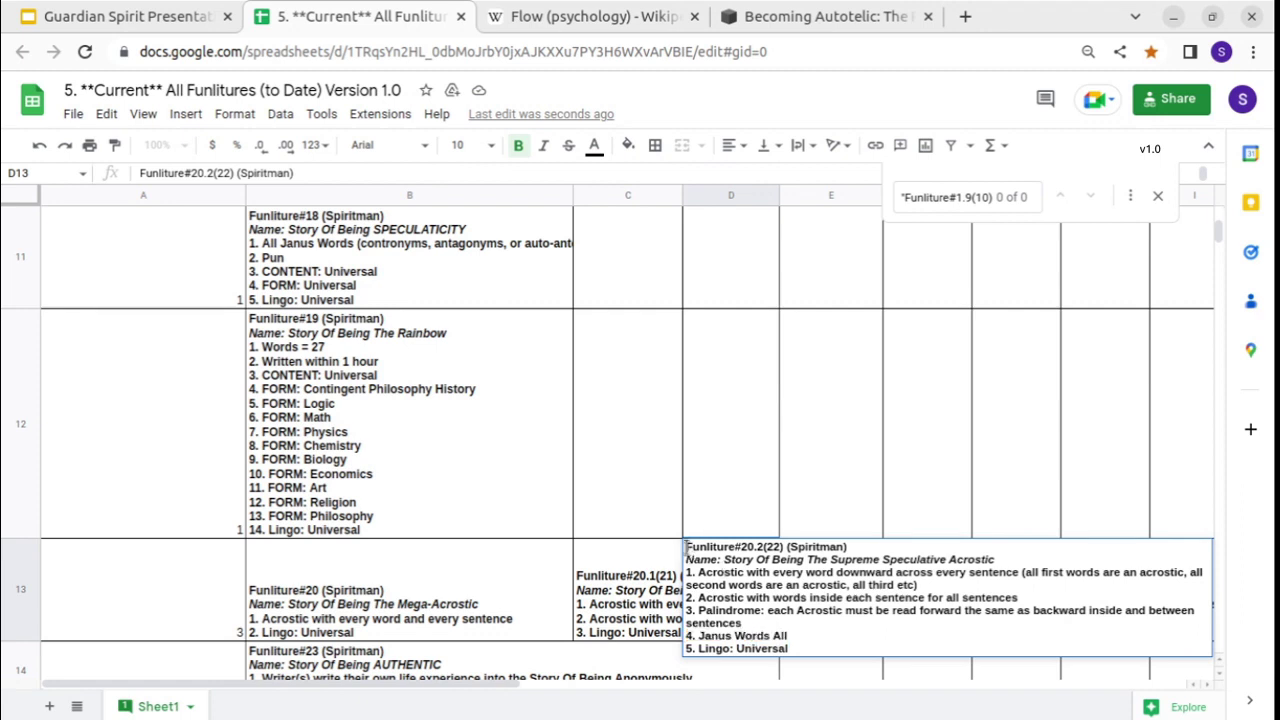
left_click_drag(686, 549, 816, 652)
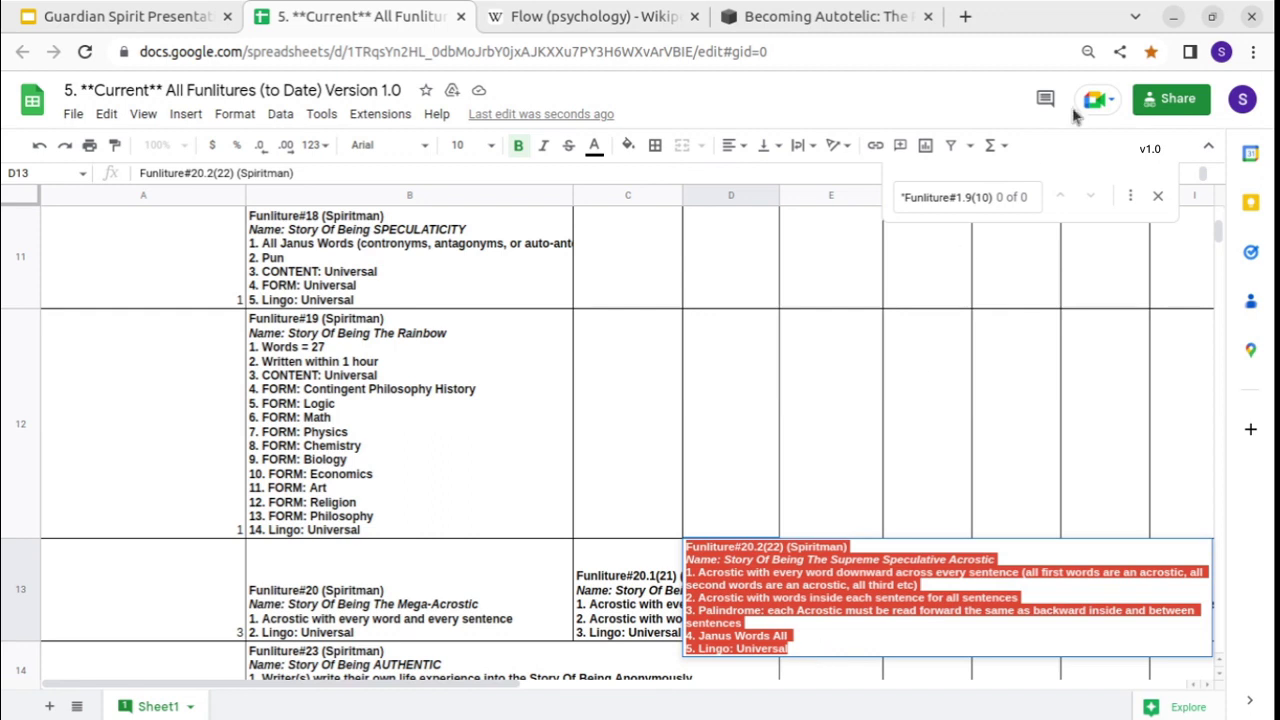
Close the find box, leave cell D13 and select the Funliture#19 entry in B12.
left_click(1158, 196)
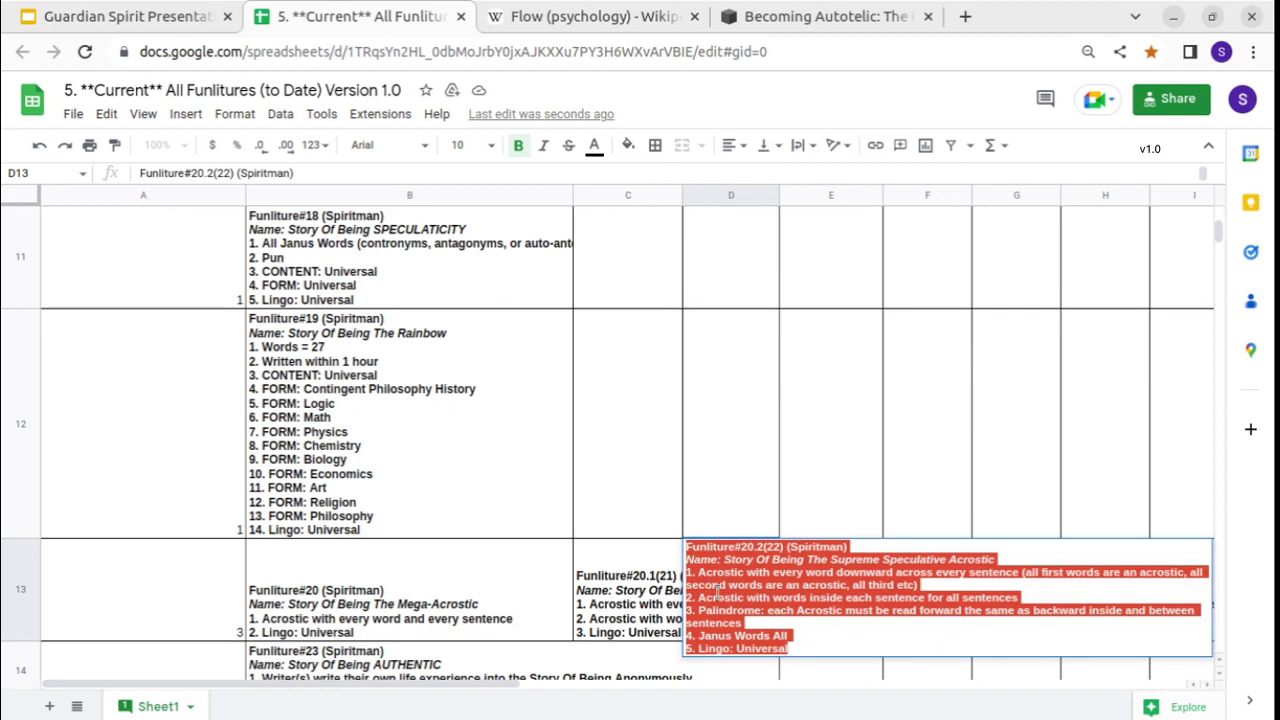
left_click(642, 504)
left_click(350, 445)
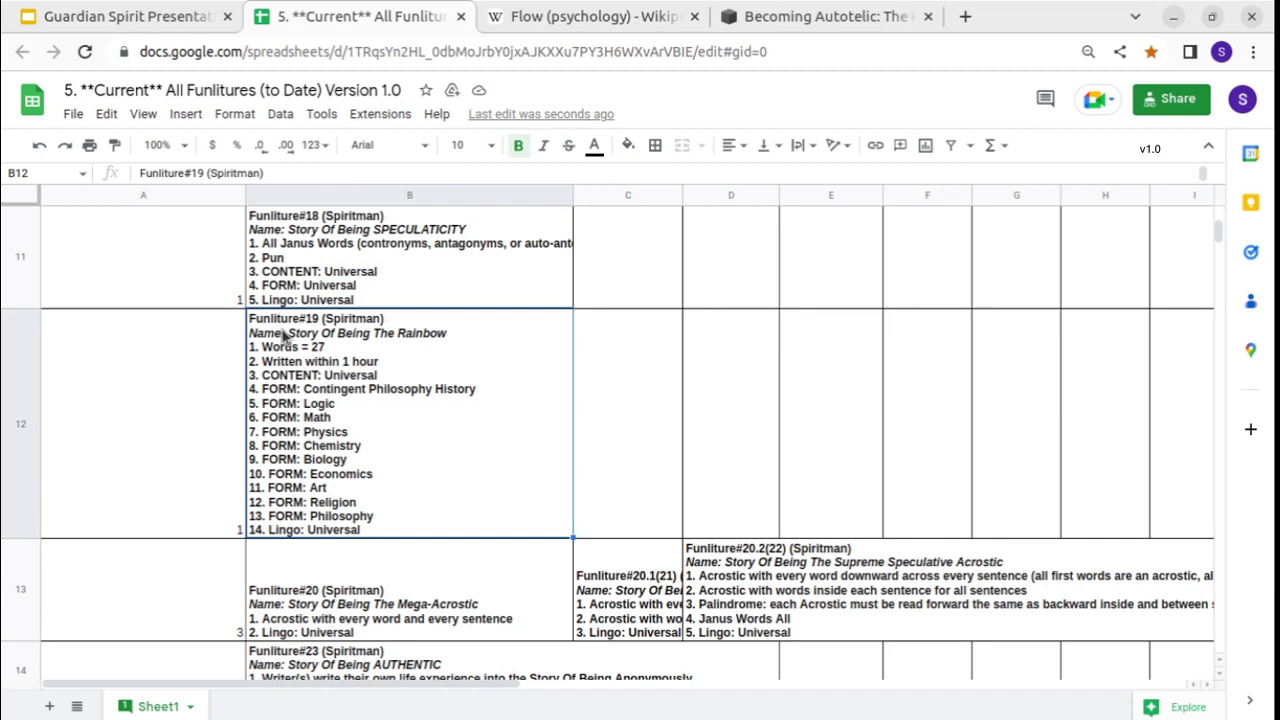
Return to the start of the sheet and look over the Funliture#1 and Funliture#13 derivatives and root Funlitures #13, #17 and #18.
scroll(285, 337, "up", 10)
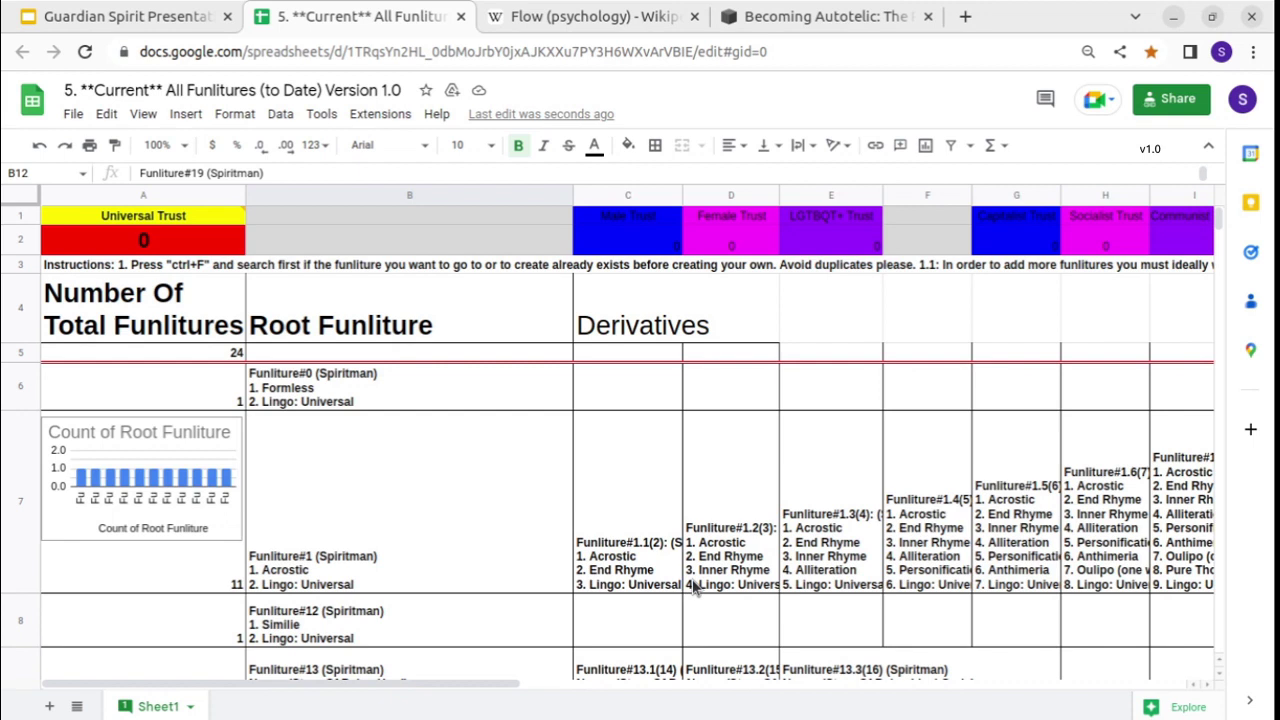
key("ctrl+minus")
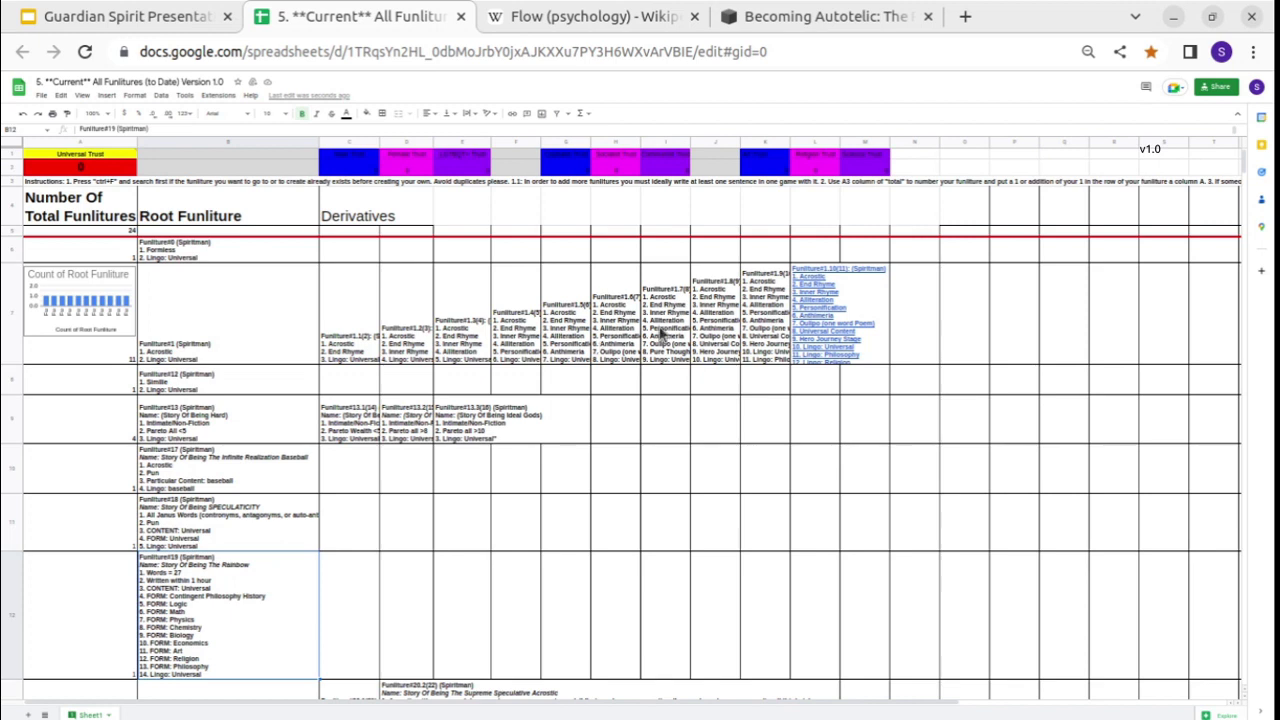
left_click(577, 326)
left_click(596, 328)
left_click(410, 432)
left_click(348, 437)
left_click(268, 426)
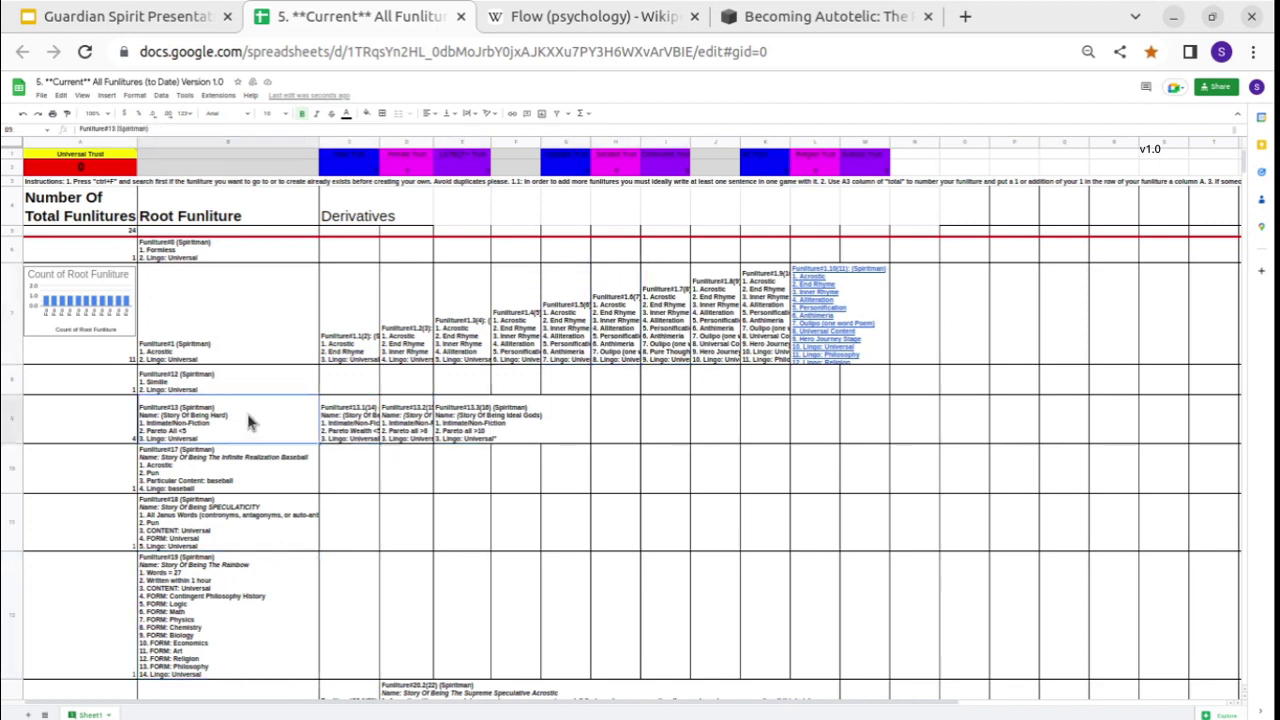
left_click(250, 470)
left_click(255, 510)
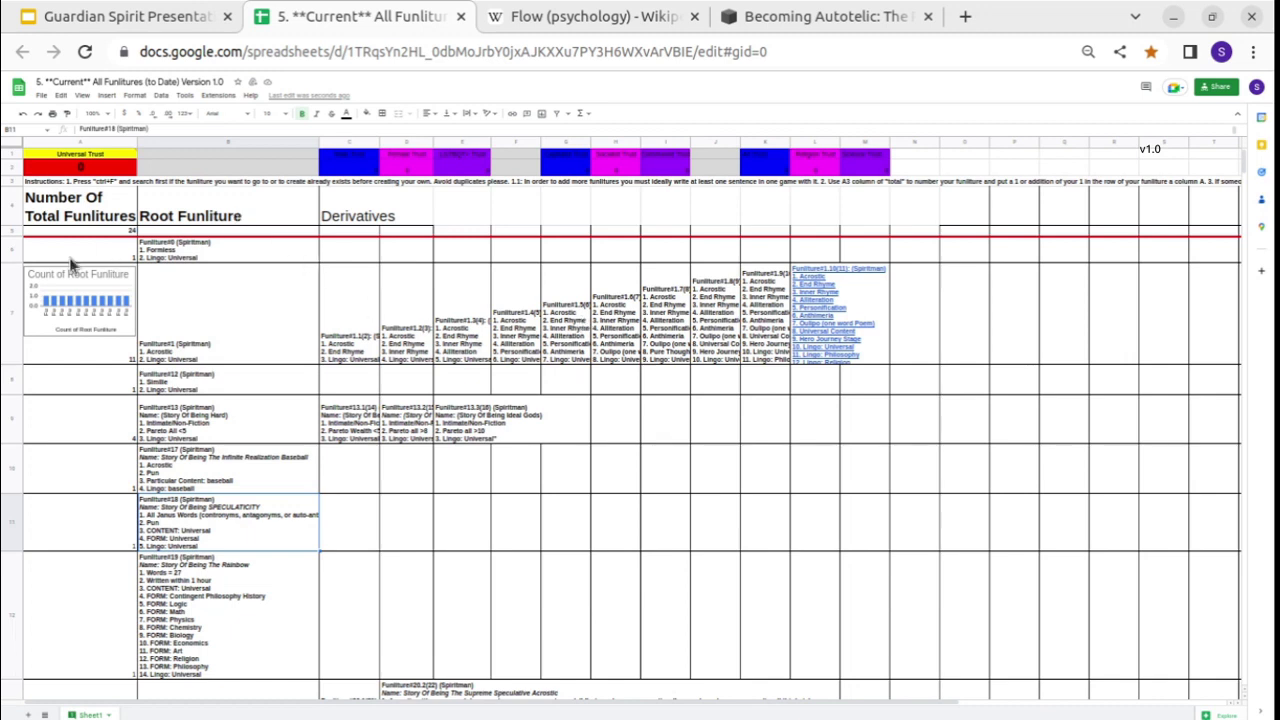
Inspect the "Count of Root Funliture" chart and the funliture counts in A7 and A8.
left_click(68, 300)
mouse_move(70, 307)
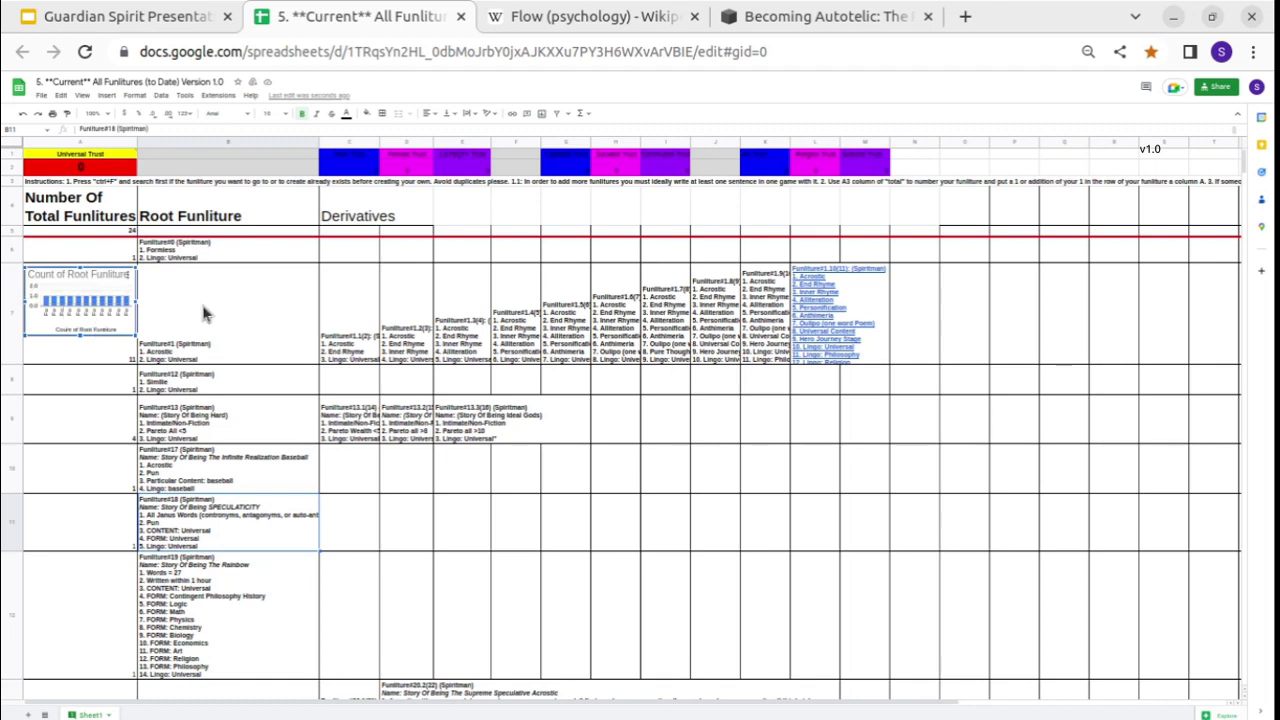
left_click(132, 352)
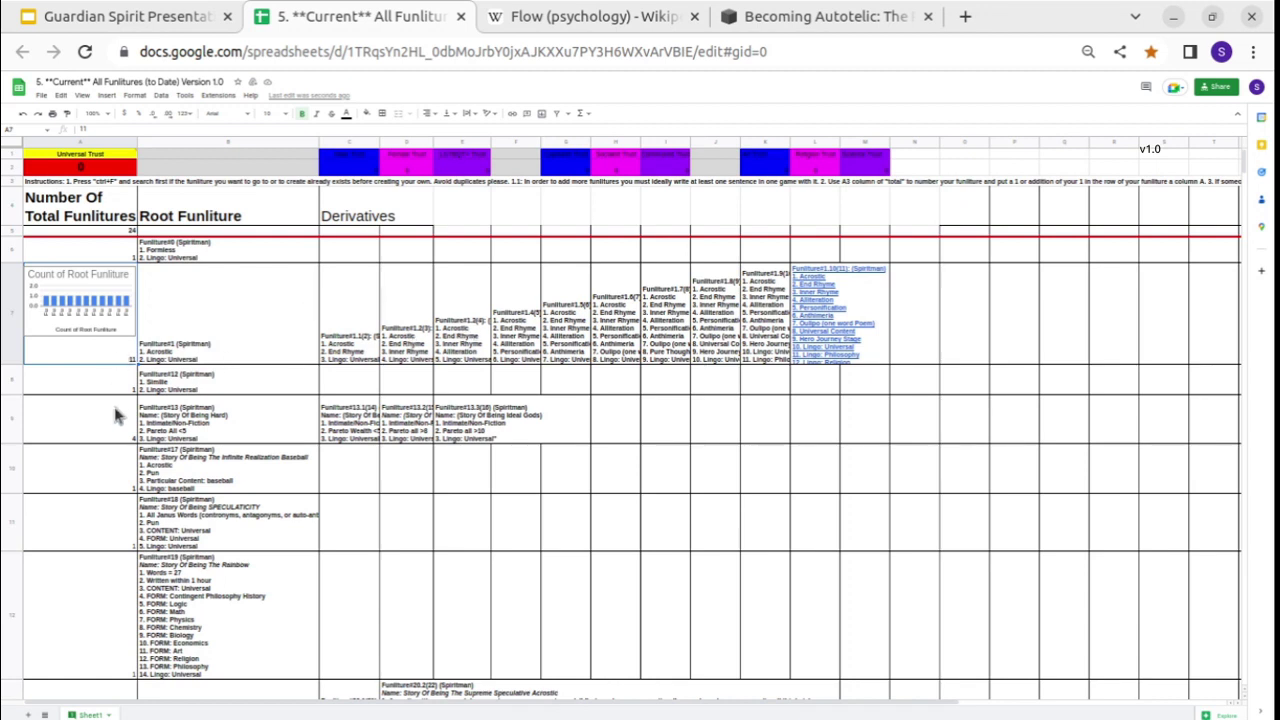
mouse_move(113, 402)
left_mouse_down()
mouse_move(96, 679)
mouse_move(110, 716)
mouse_move(102, 125)
mouse_move(100, 380)
left_mouse_up()
left_click(100, 380)
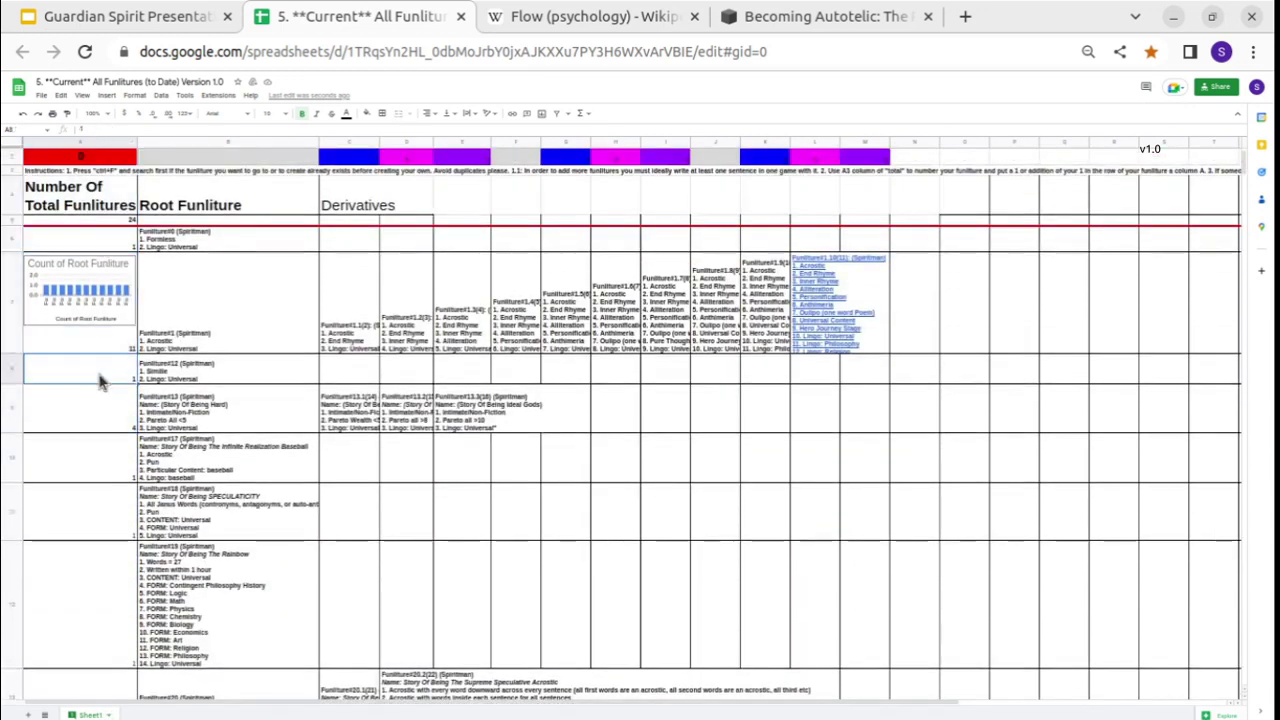
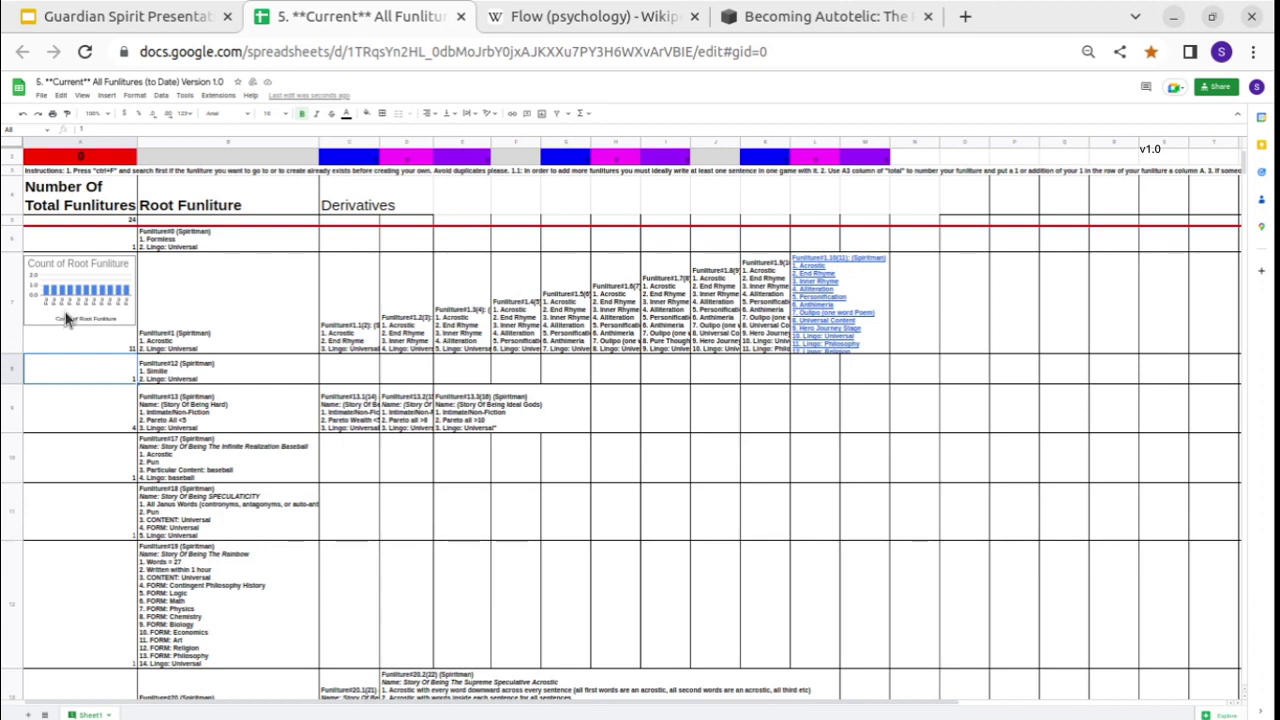
Enlarge the sheet around Funliture#13 and look over the Funliture#1 derivatives in D7:G7 and their root entry in B7.
left_click(210, 424)
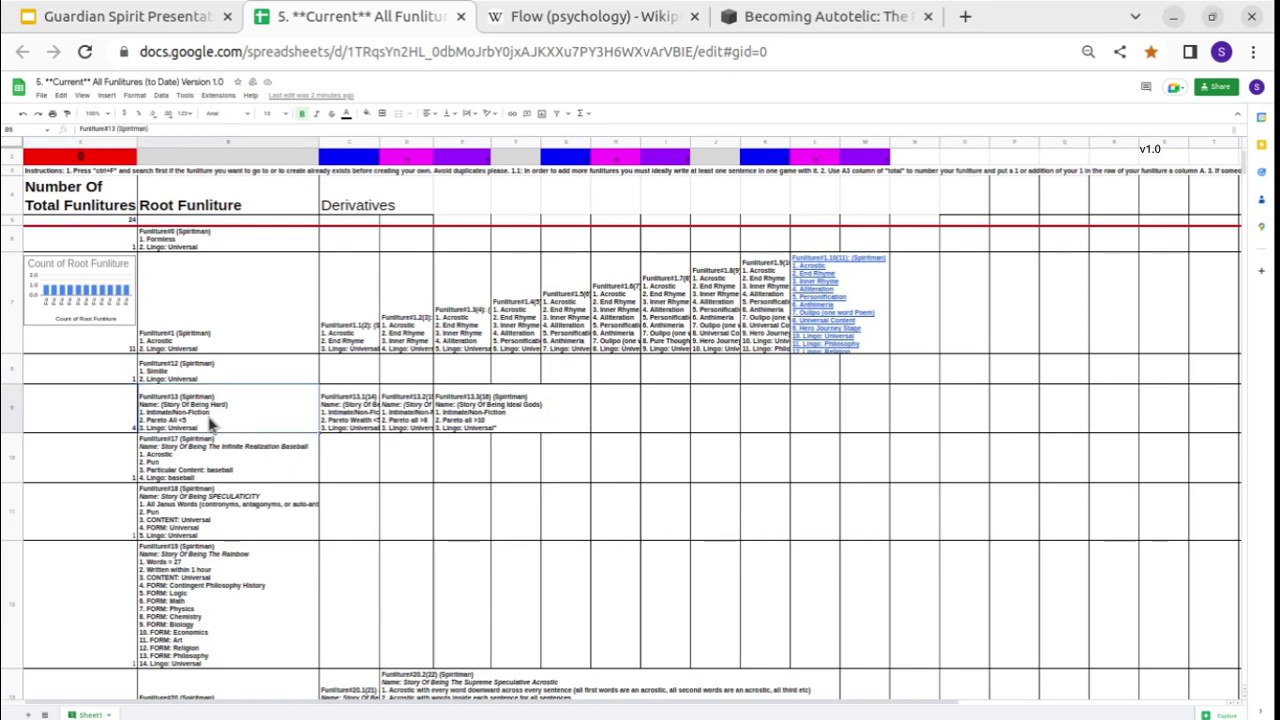
key("ctrl+plus")
key("ctrl+plus")
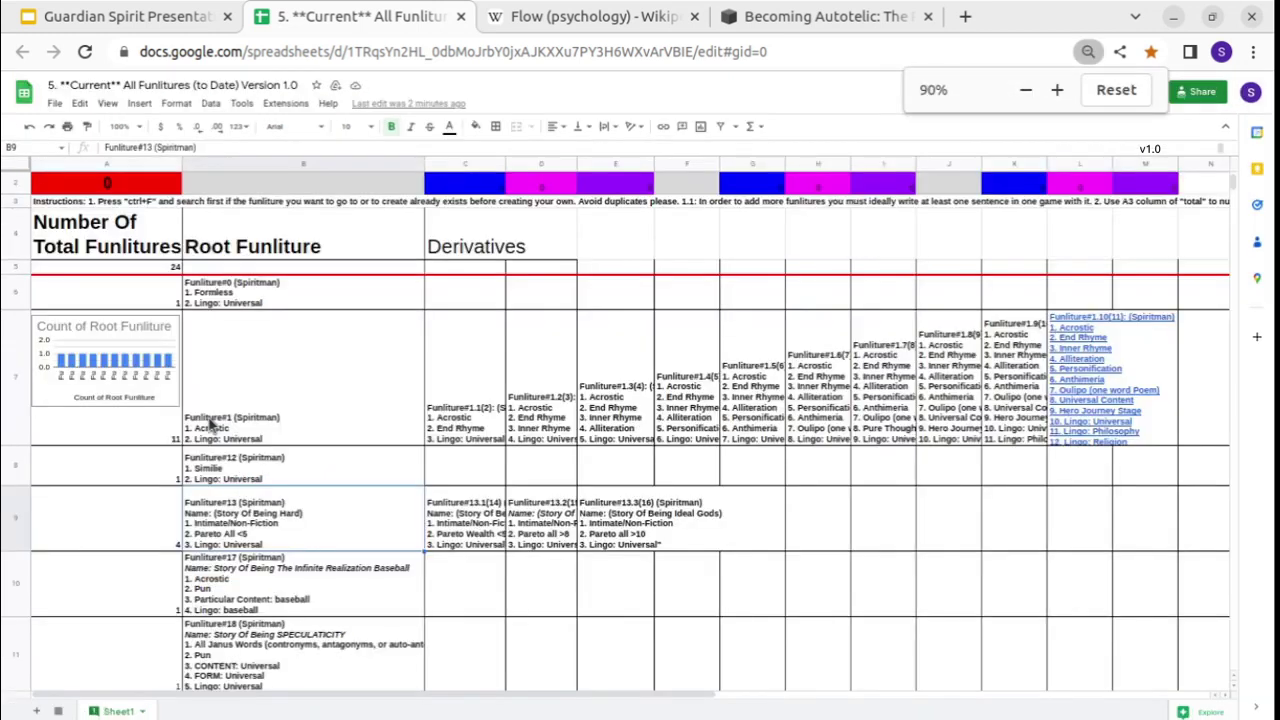
key("ctrl+plus")
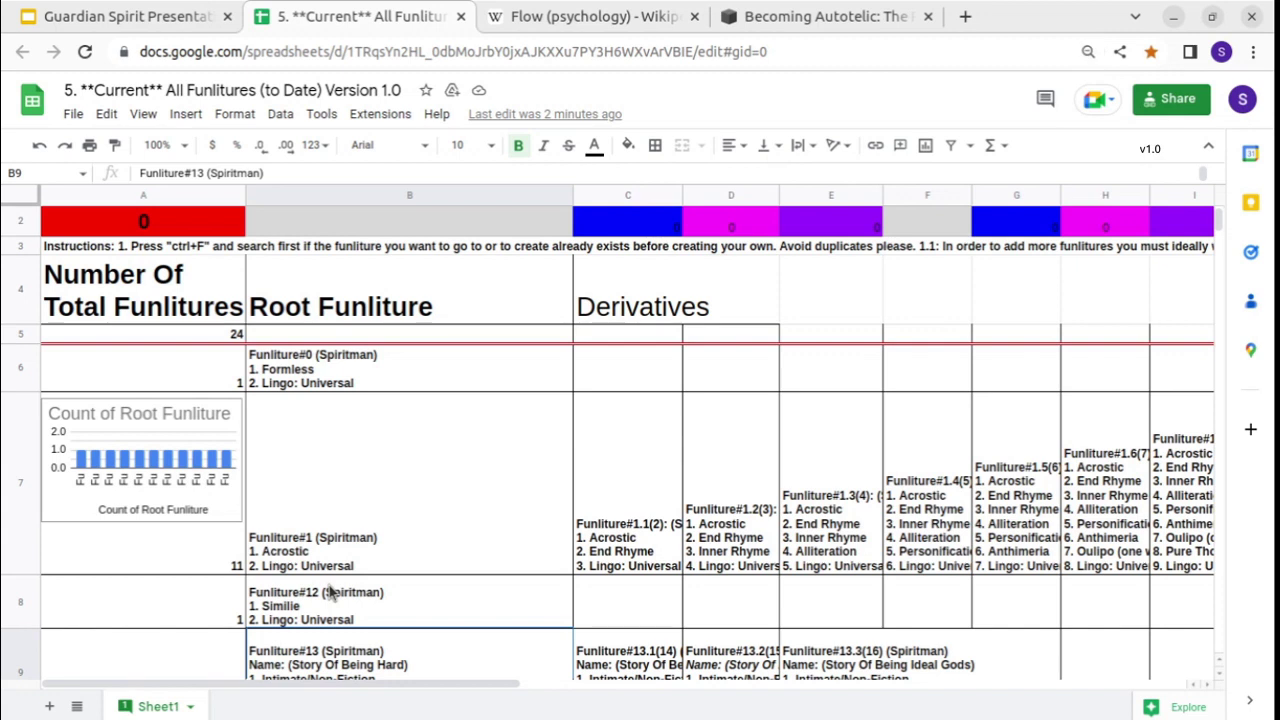
scroll(330, 591, "down", 1)
scroll(347, 628, "down", 1)
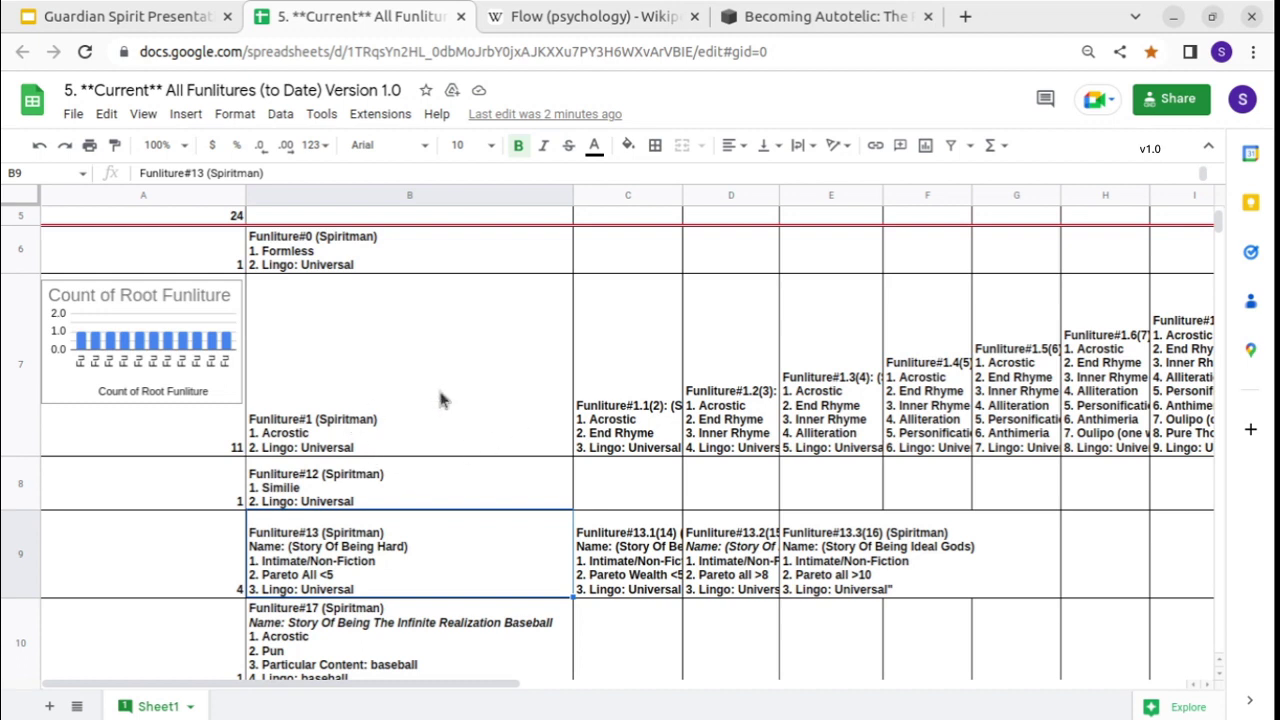
left_click_drag(703, 372, 976, 406)
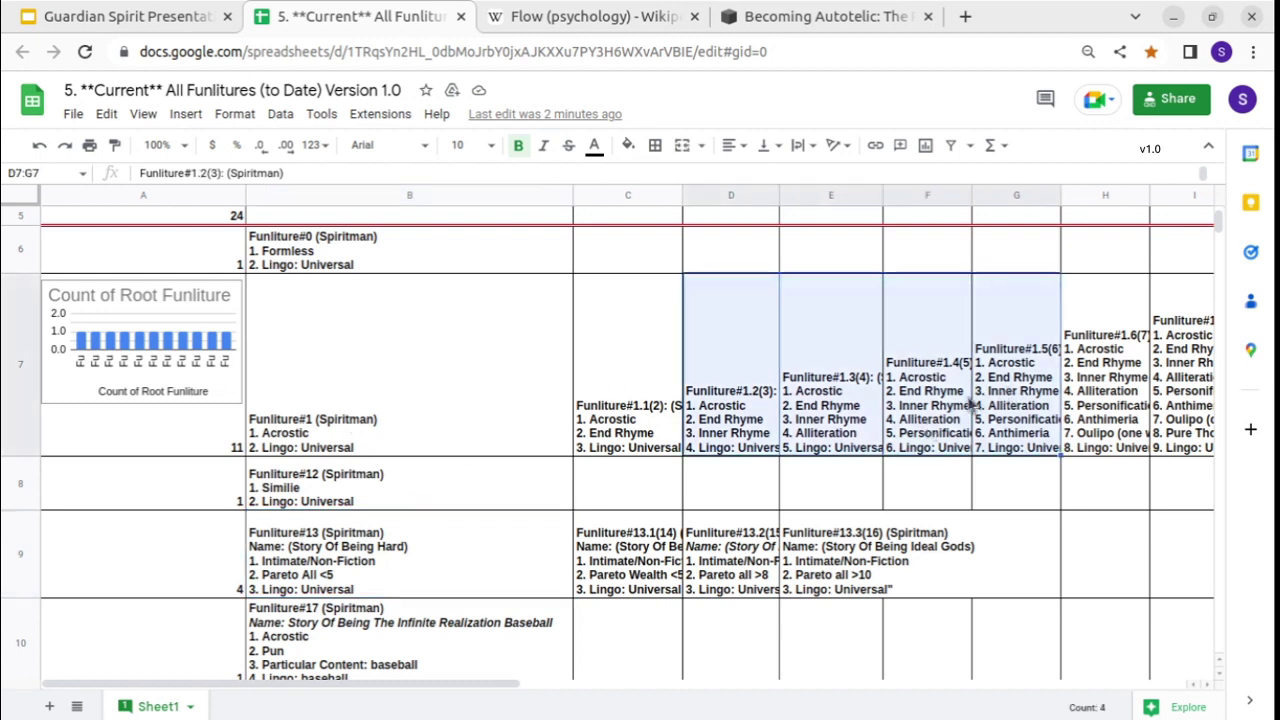
left_click(463, 449)
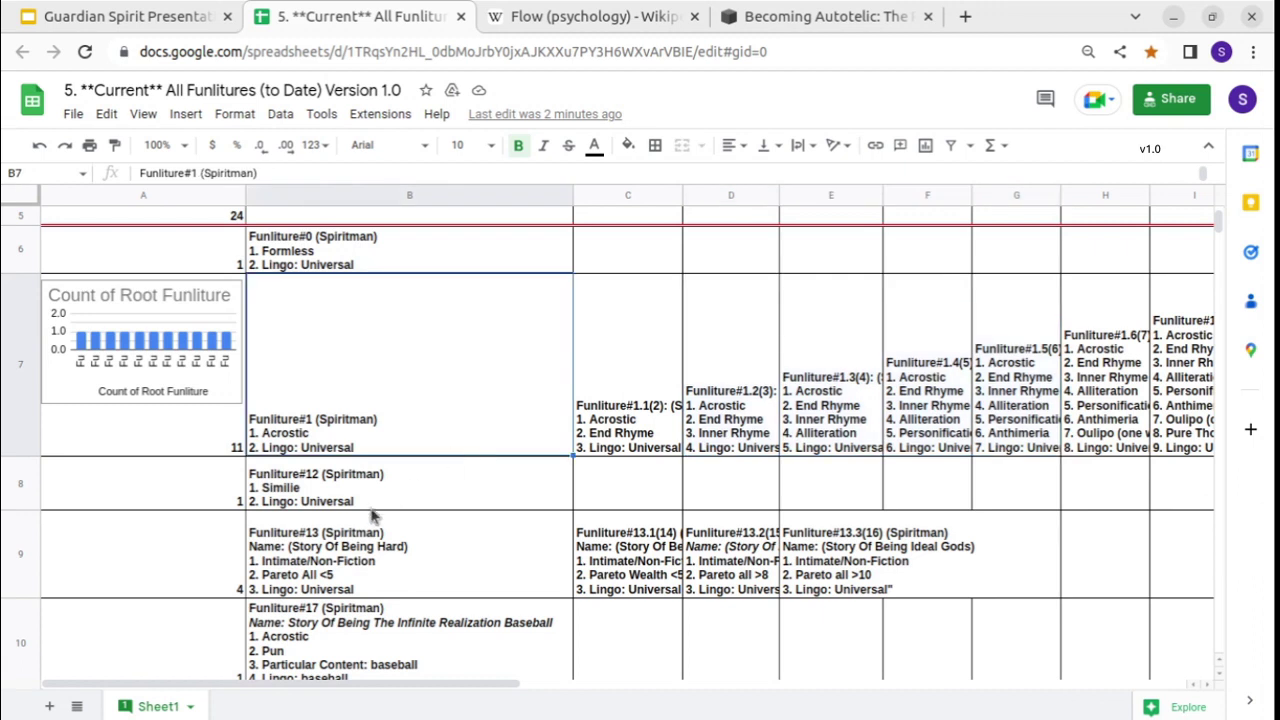
Open Funliture#13 in B9 and highlight its title and the name "Story Of Being Hard".
double_click(284, 563)
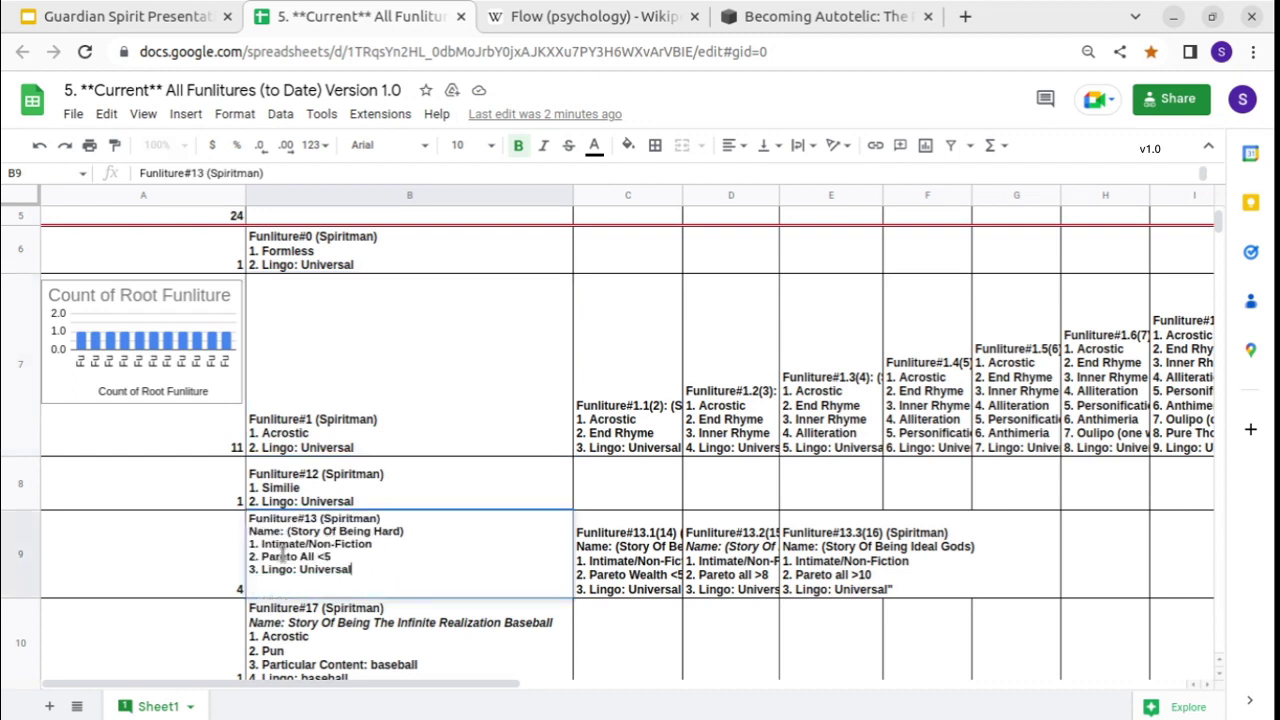
left_click_drag(256, 519, 404, 532)
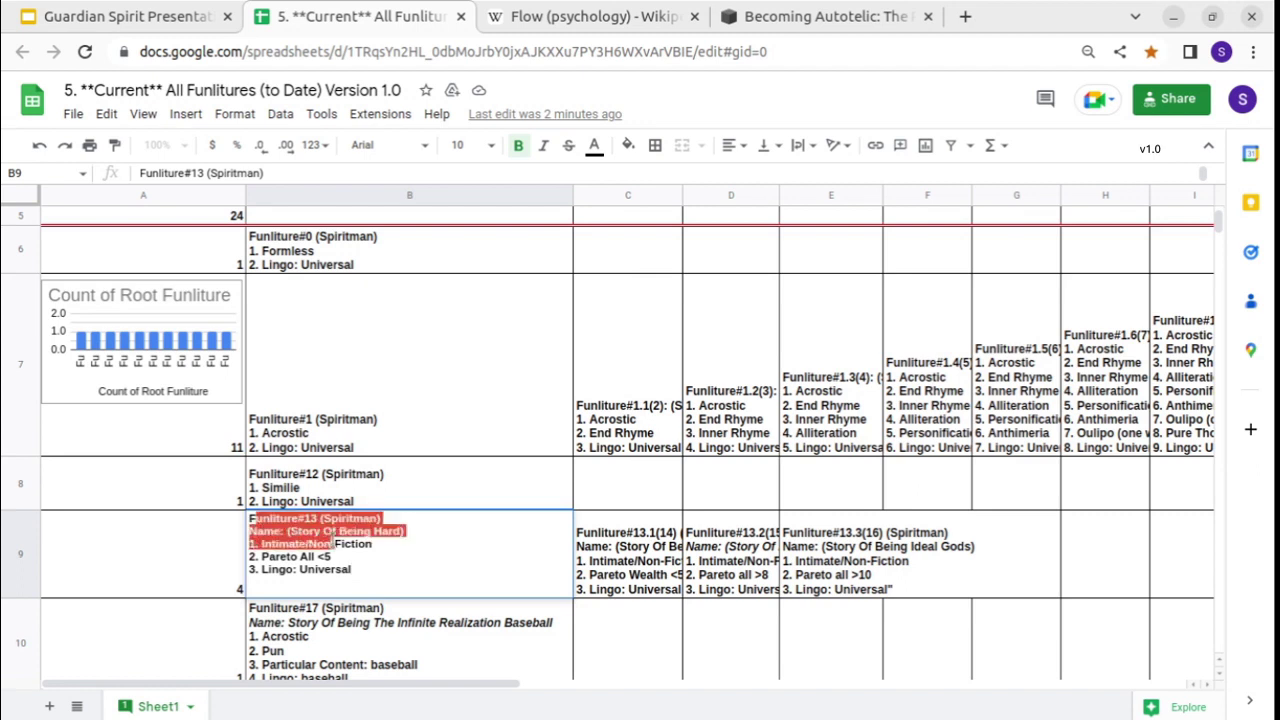
left_click(276, 550)
left_click_drag(258, 554, 410, 531)
left_click_drag(279, 545, 377, 556)
left_click(259, 551)
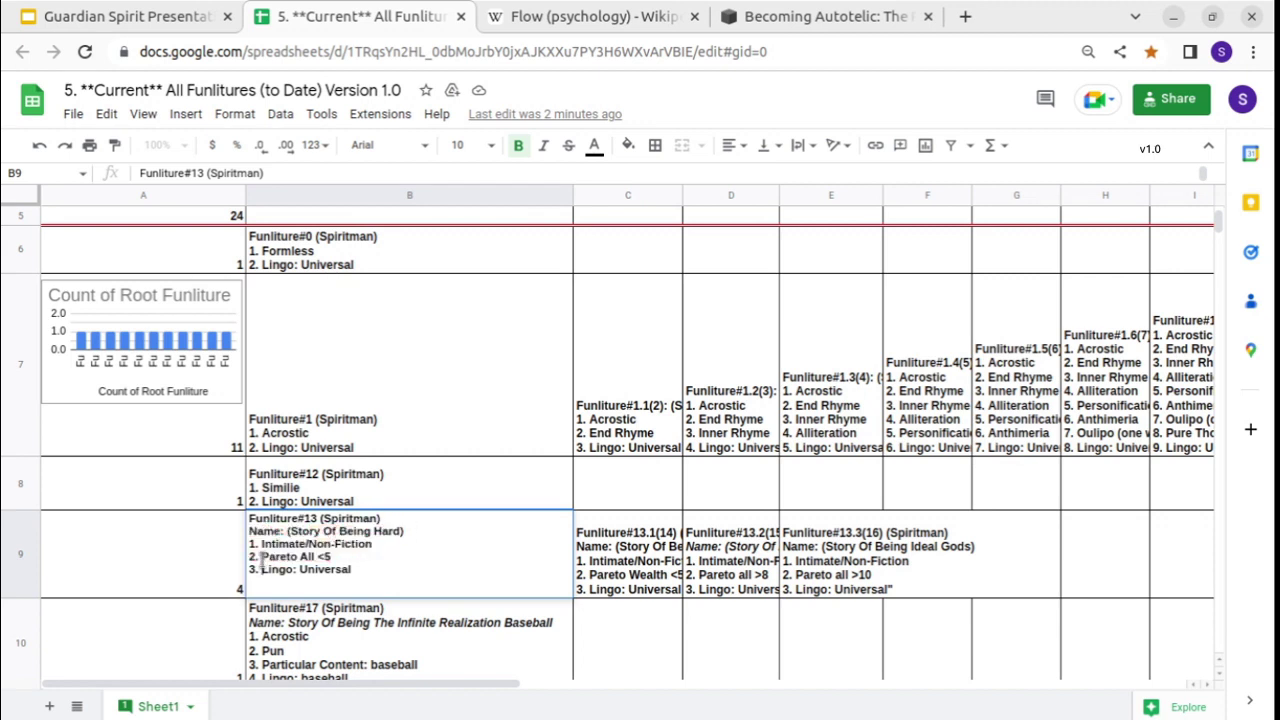
Highlight the Intimate/Non-Fiction rule, the "Pareto All <5" rule and the funliture number in B9.
left_click_drag(262, 544, 376, 546)
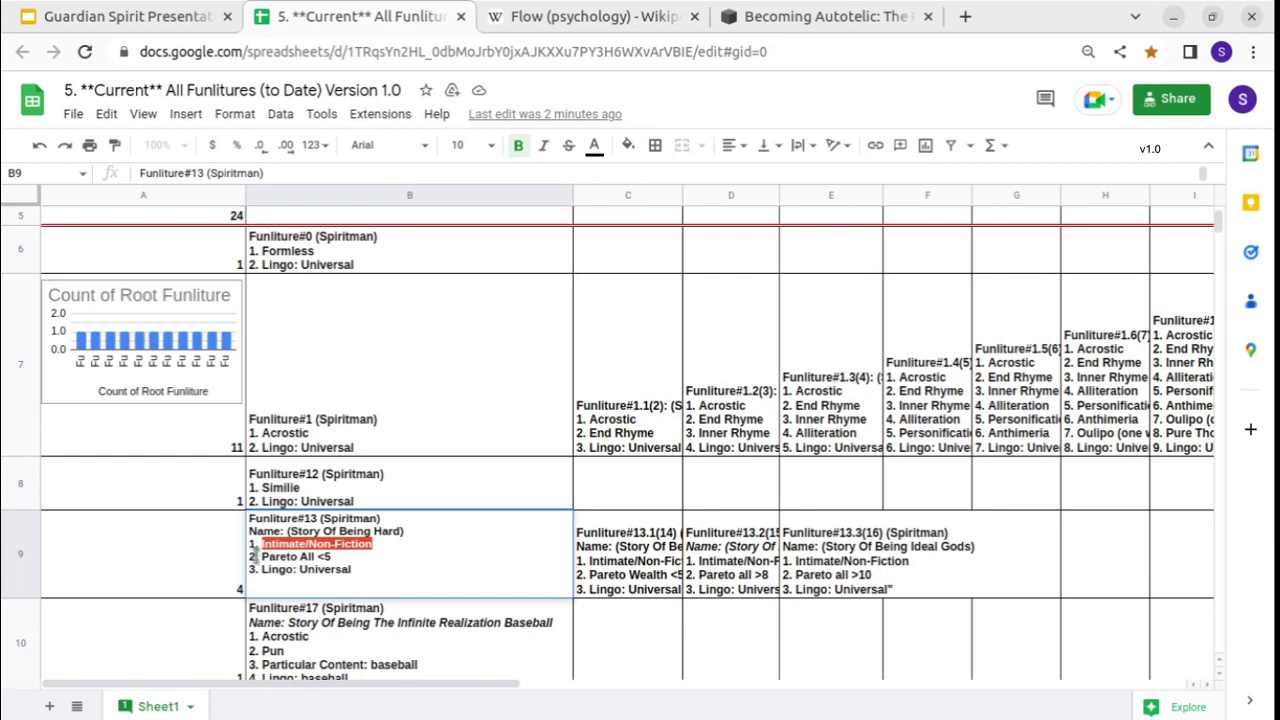
left_click_drag(249, 556, 300, 556)
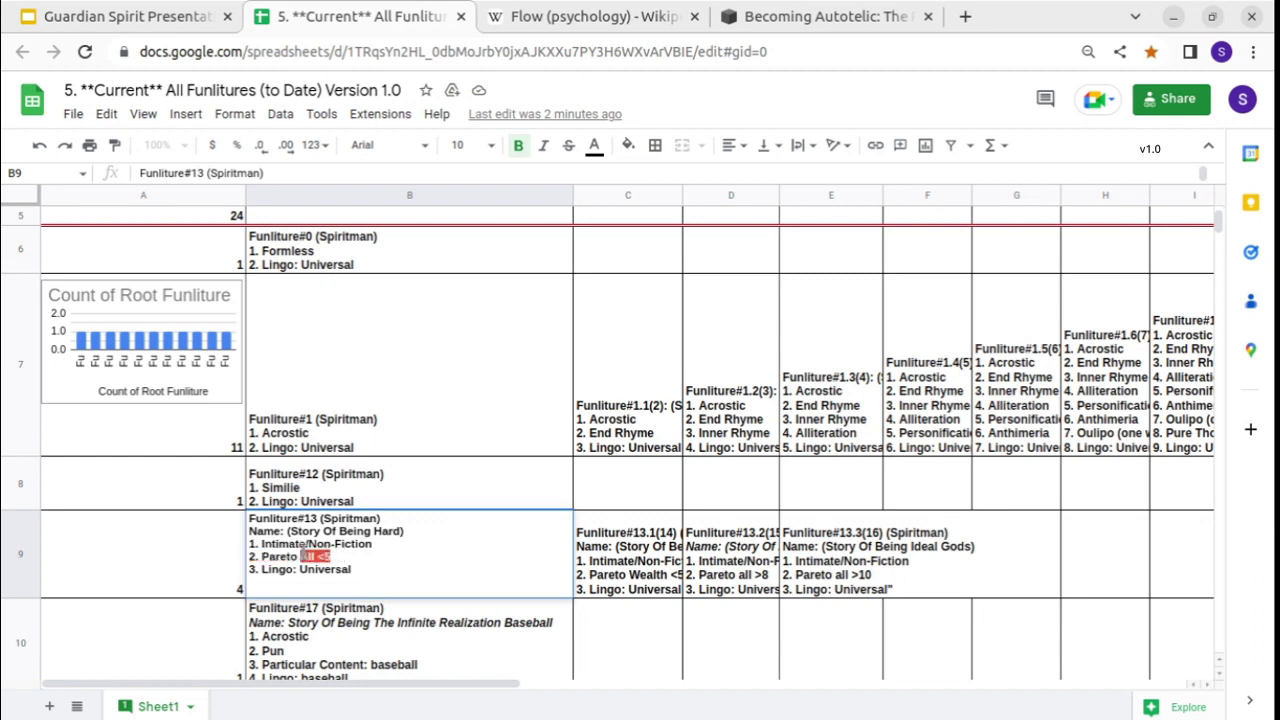
left_click(319, 556)
left_click_drag(321, 519, 248, 520)
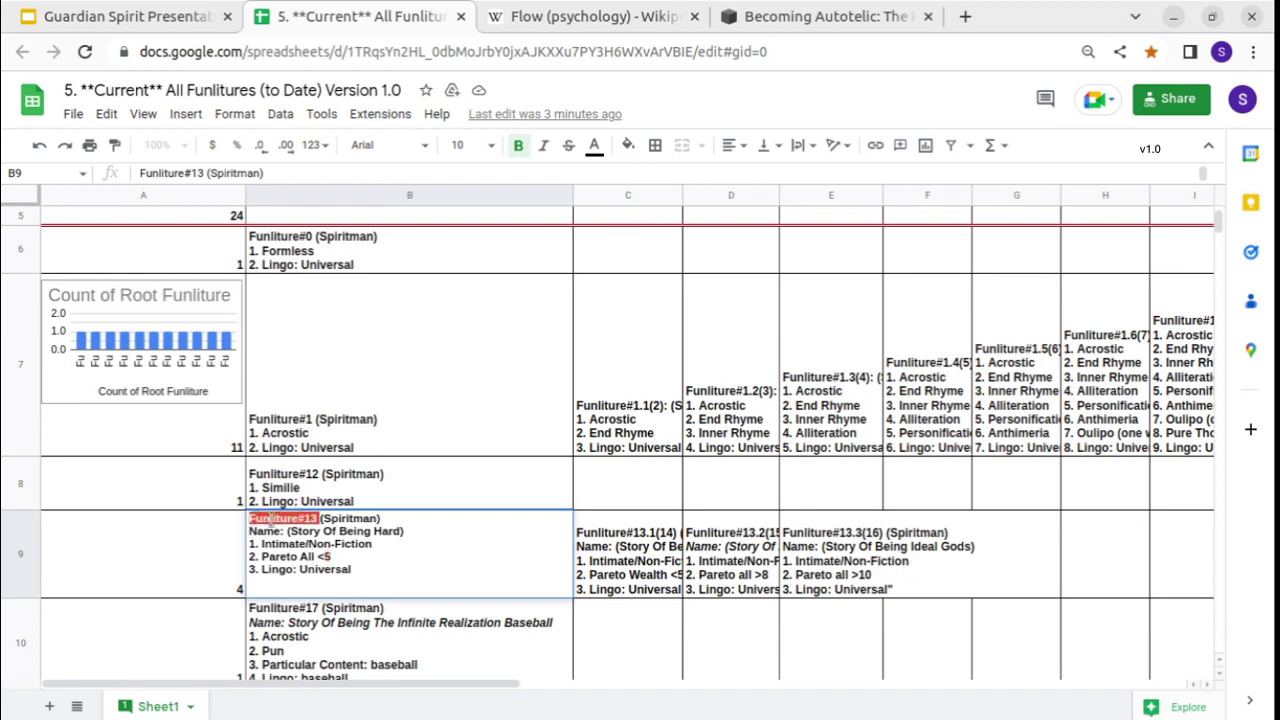
left_click(362, 560)
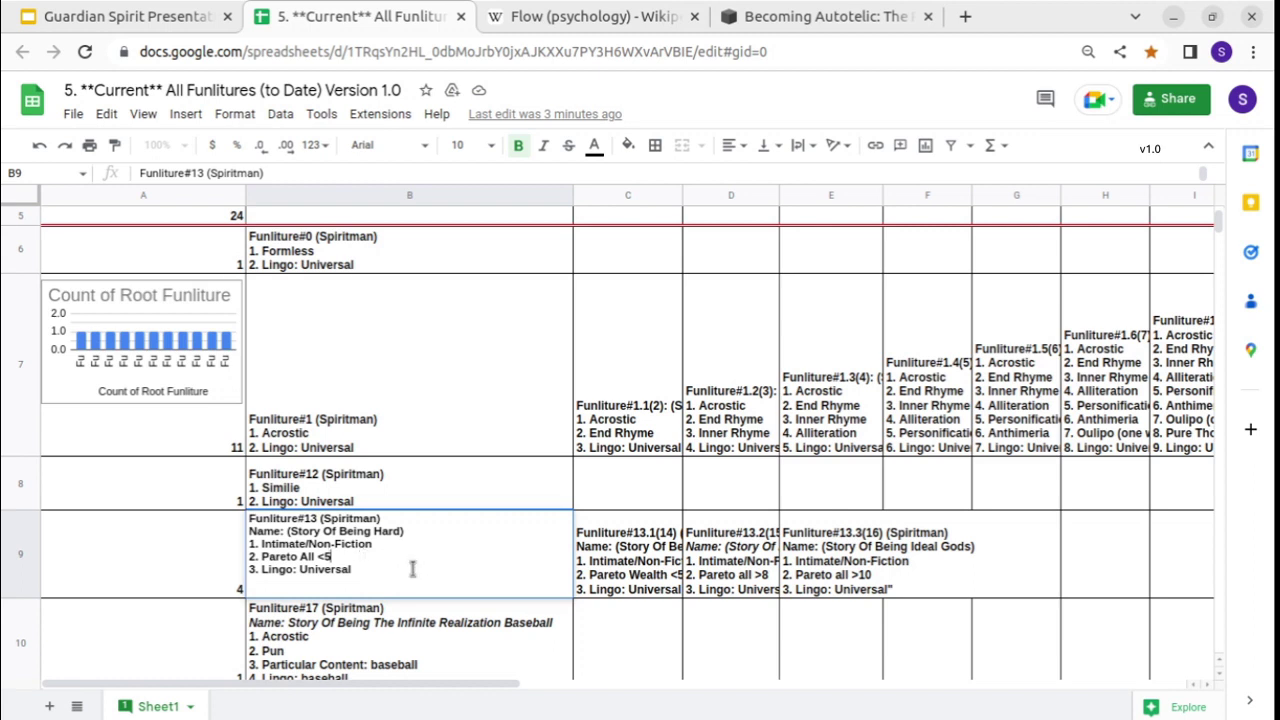
left_click(305, 570)
Open Funliture#13.1(14) in C9 and highlight its "Pareto Wealth <5" rule and the name "Story Of Being Poor".
double_click(618, 577)
left_click_drag(582, 531, 688, 558)
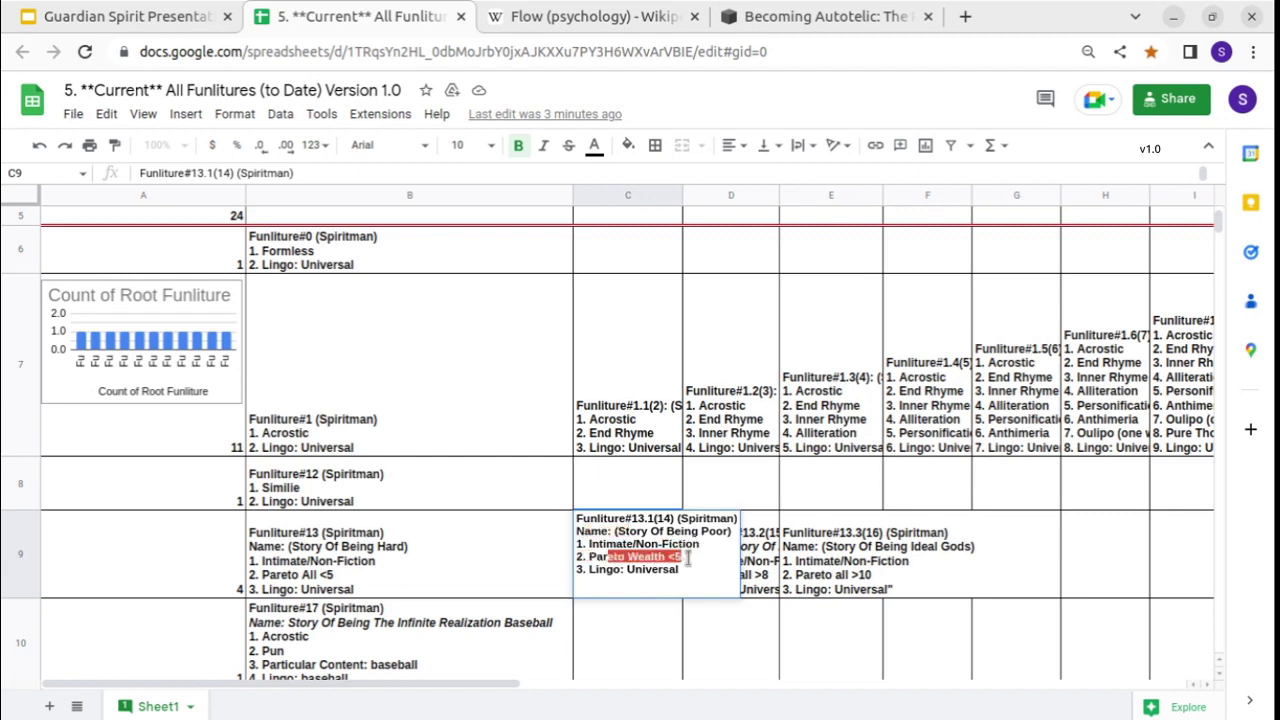
left_click_drag(724, 531, 701, 531)
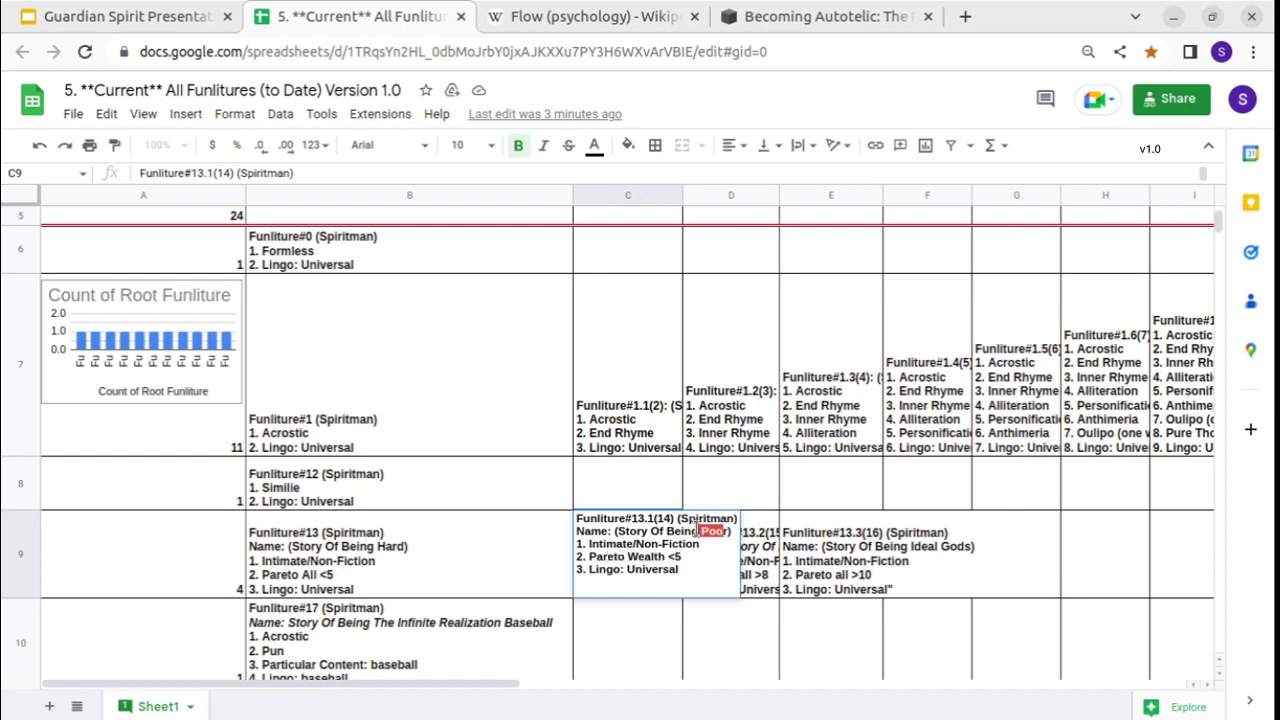
left_click_drag(617, 531, 724, 533)
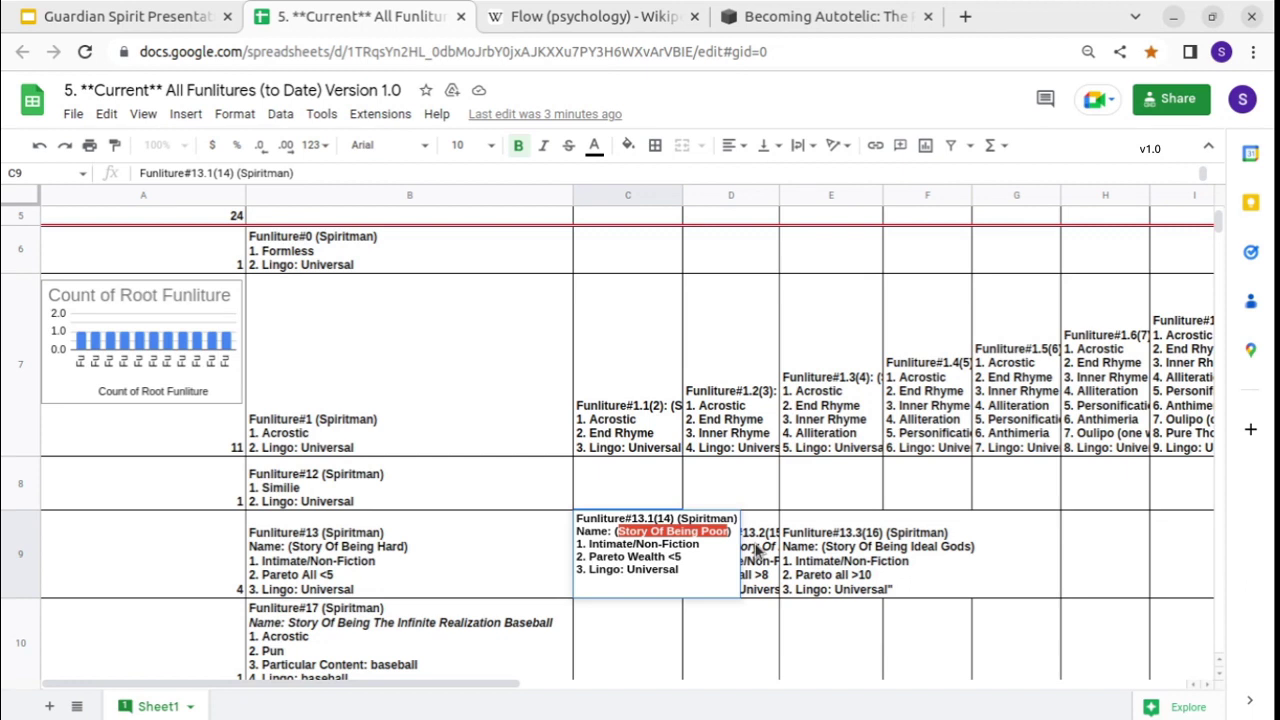
Open Funliture#13.2(15) in D9 and highlight the name "Story Of Being Rich" and the "Pareto all >8" rule.
double_click(755, 545)
left_click_drag(694, 531, 860, 541)
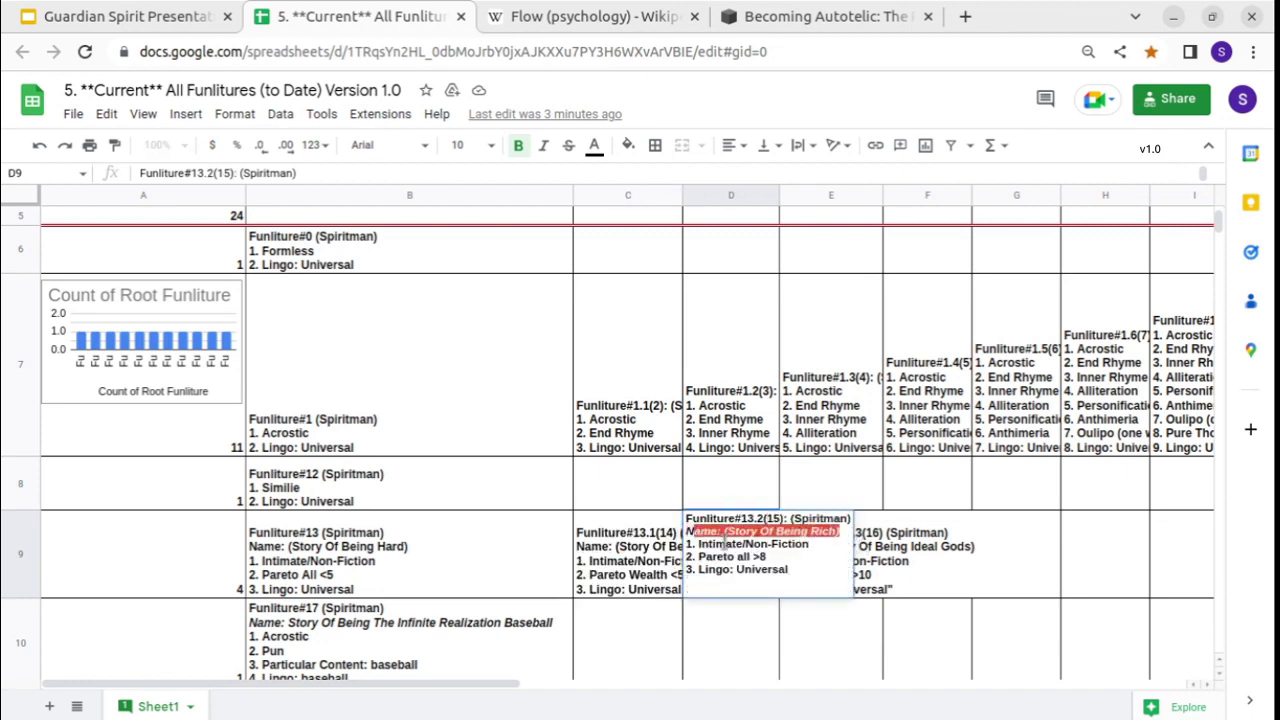
left_click_drag(702, 556, 774, 556)
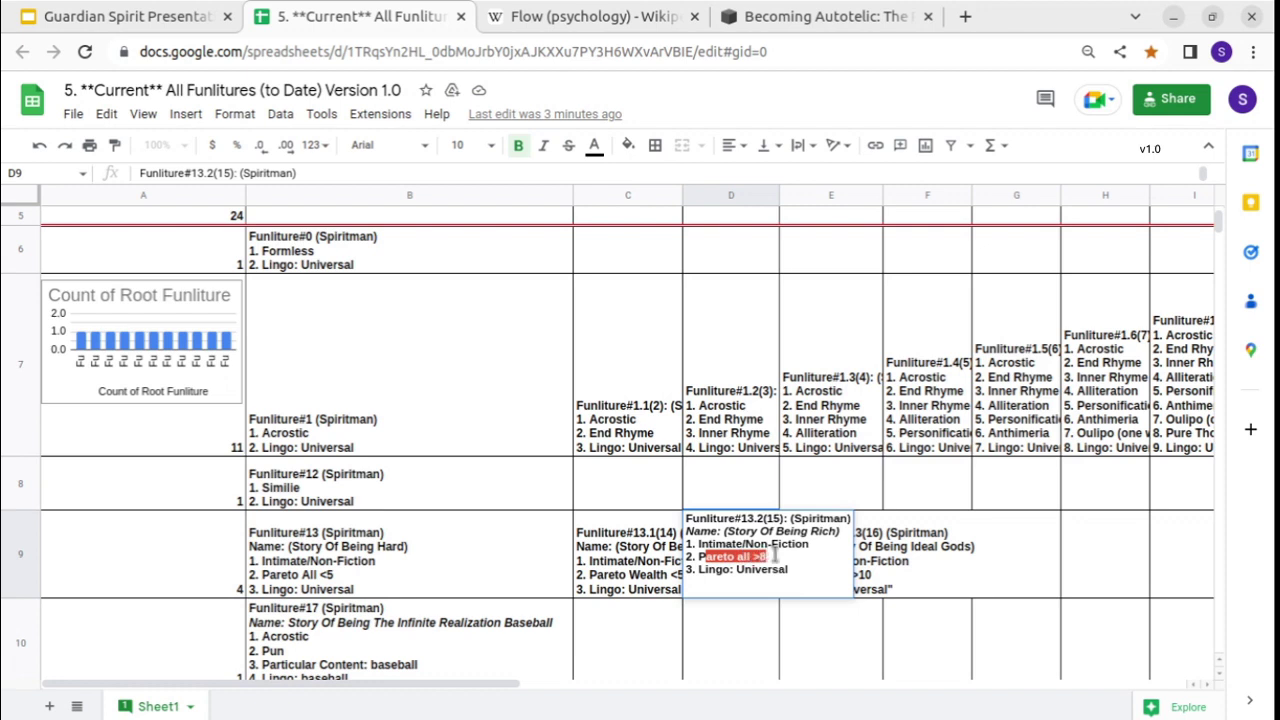
left_click(769, 556)
left_click_drag(769, 556, 741, 556)
left_click(740, 556)
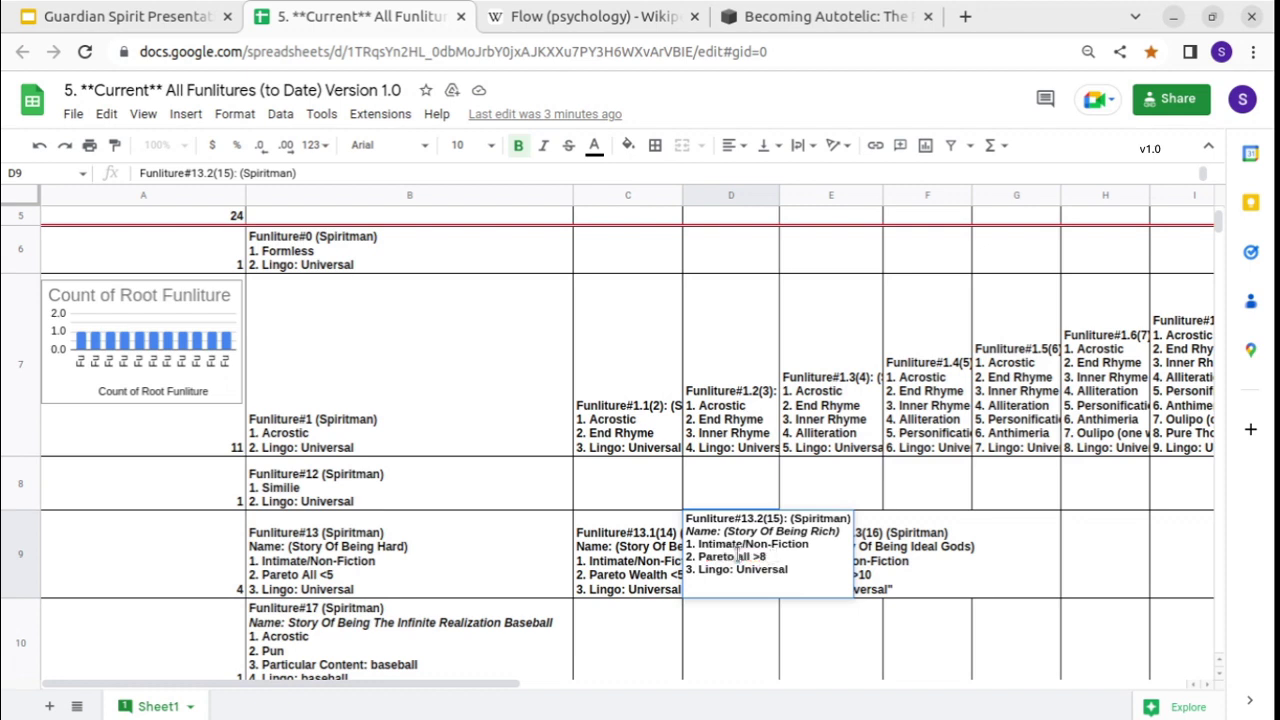
Open Funliture#13.3(16) in E9 and highlight the name "Story Of Being Ideal Gods" and the "Pareto all >10" rule.
double_click(803, 546)
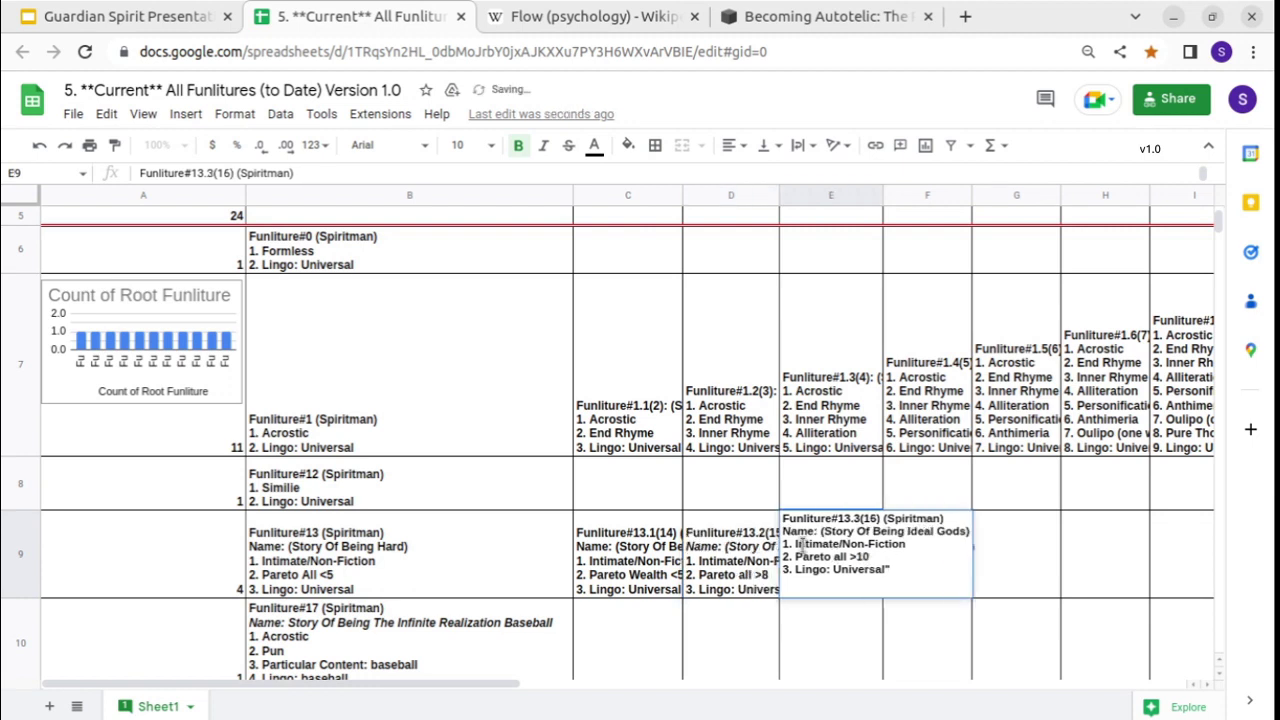
left_click_drag(790, 533, 977, 541)
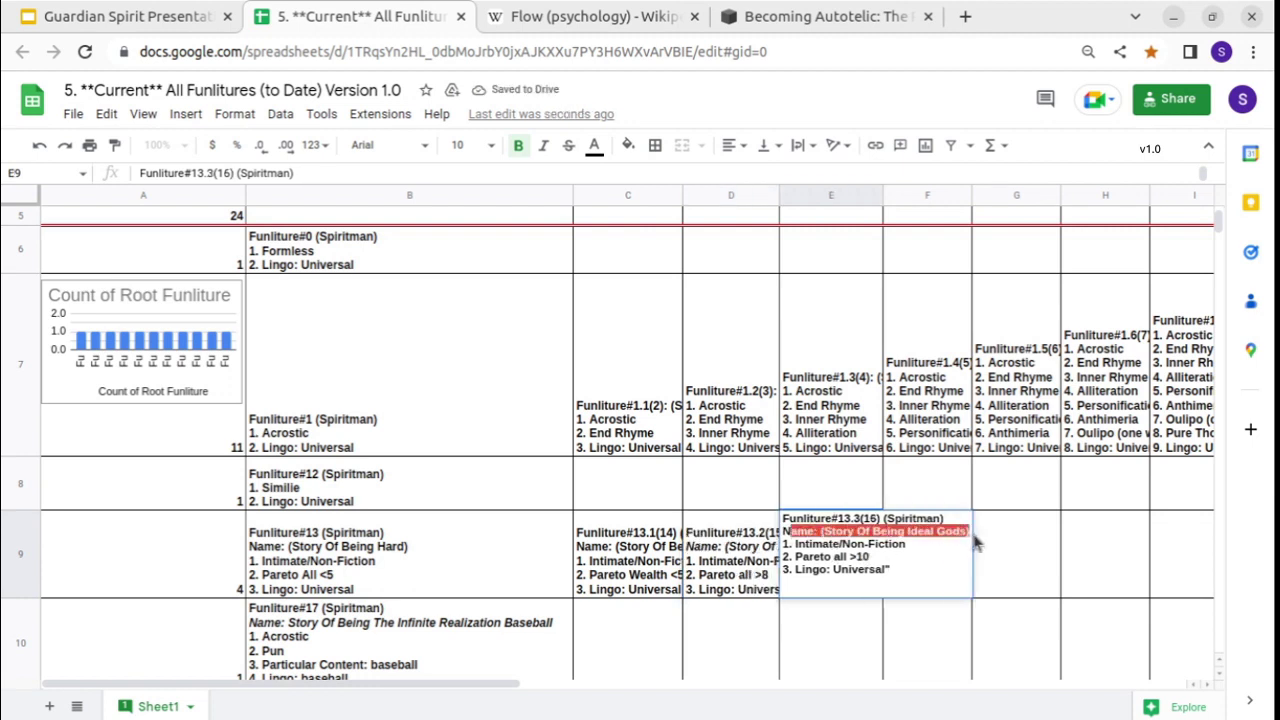
left_click(800, 530)
left_click_drag(824, 544, 871, 557)
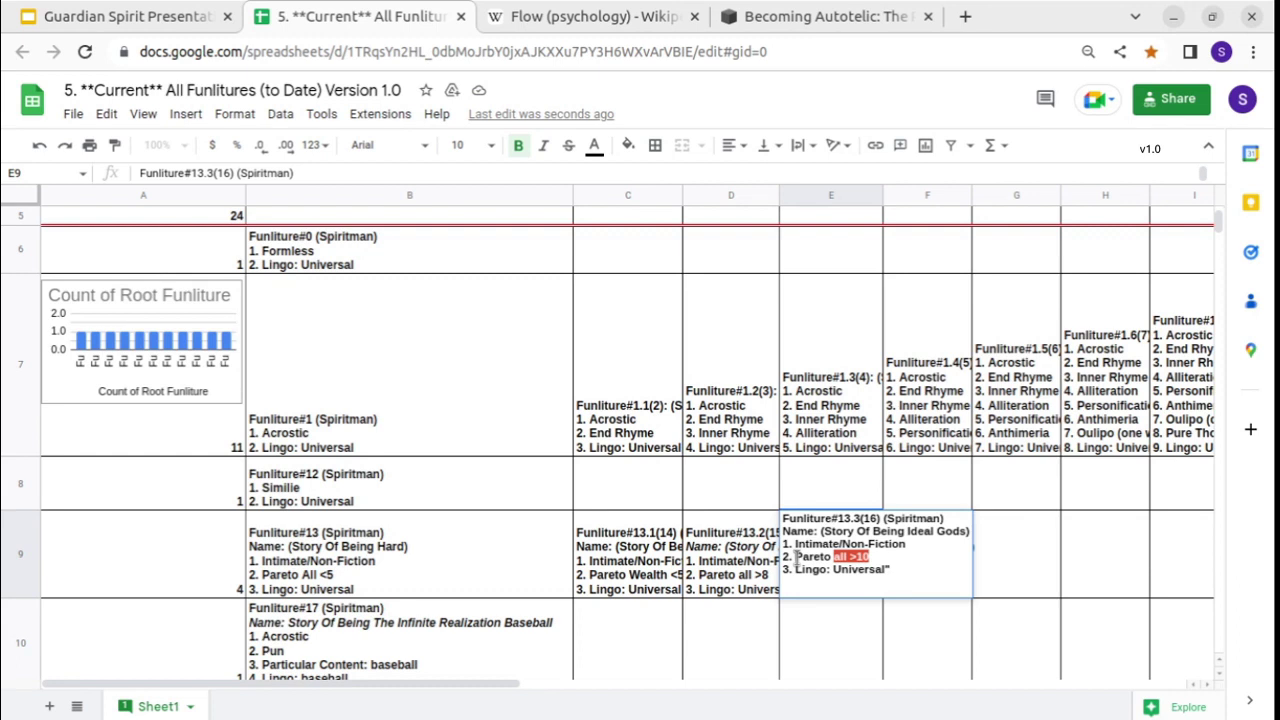
Remove the stray quotation mark after "Lingo: Universal" in the Funliture#13.3(16) entry and leave cell E9.
left_click_drag(797, 557, 898, 568)
left_click(898, 568)
left_click_drag(870, 557, 786, 557)
left_click_drag(786, 557, 905, 587)
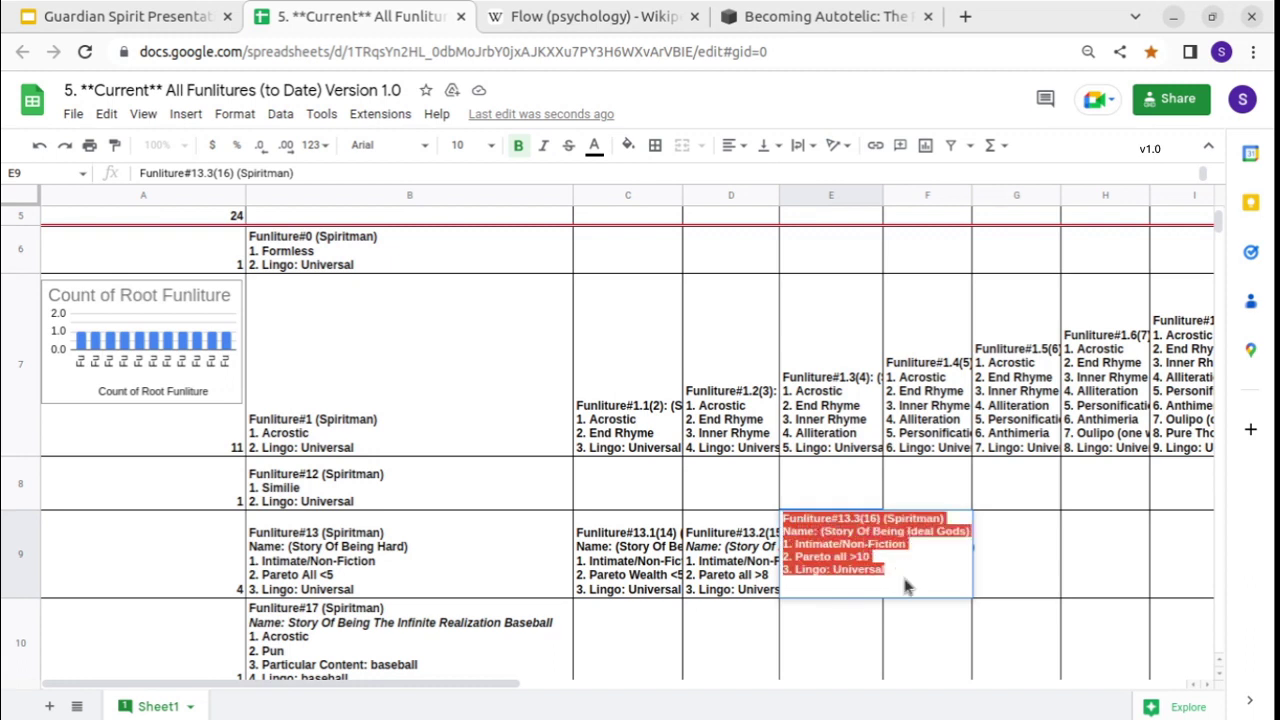
left_click(828, 592)
key("Escape")
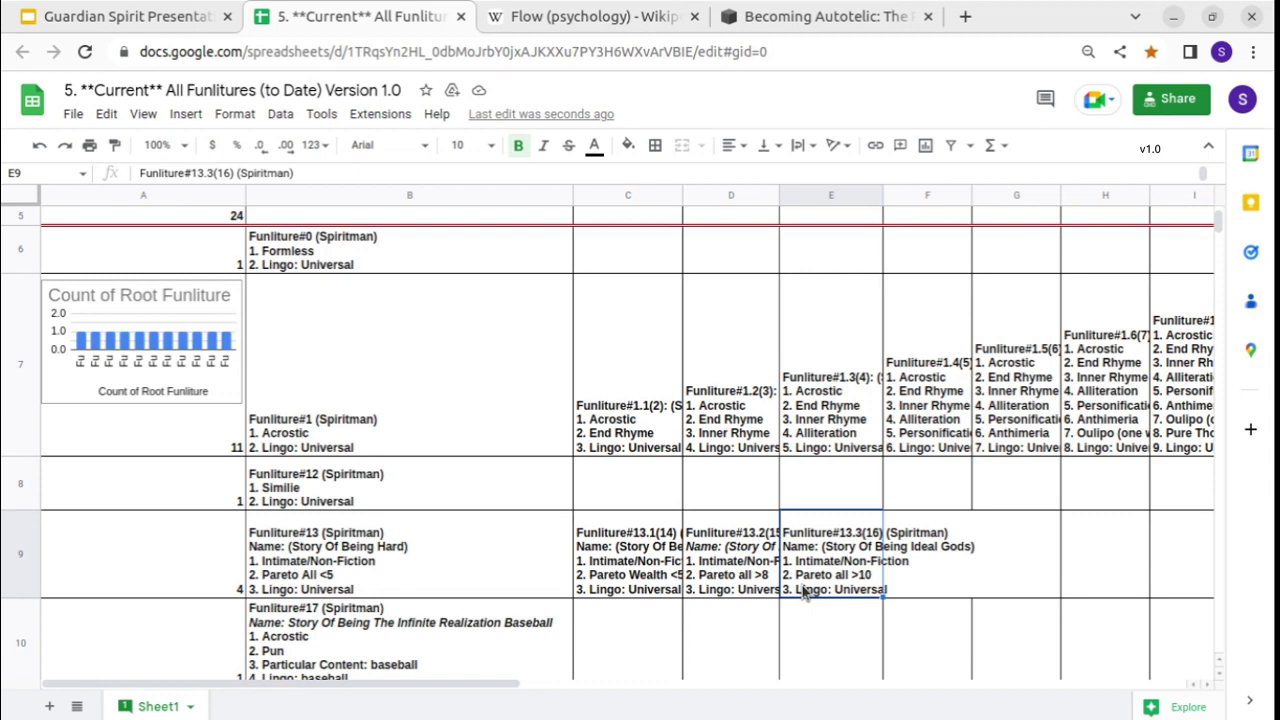
Look across the Funliture#13 row and its neighbouring entries, ending with B9:C10 selected.
left_click_drag(569, 575, 1240, 577)
left_click_drag(1027, 560, 360, 581)
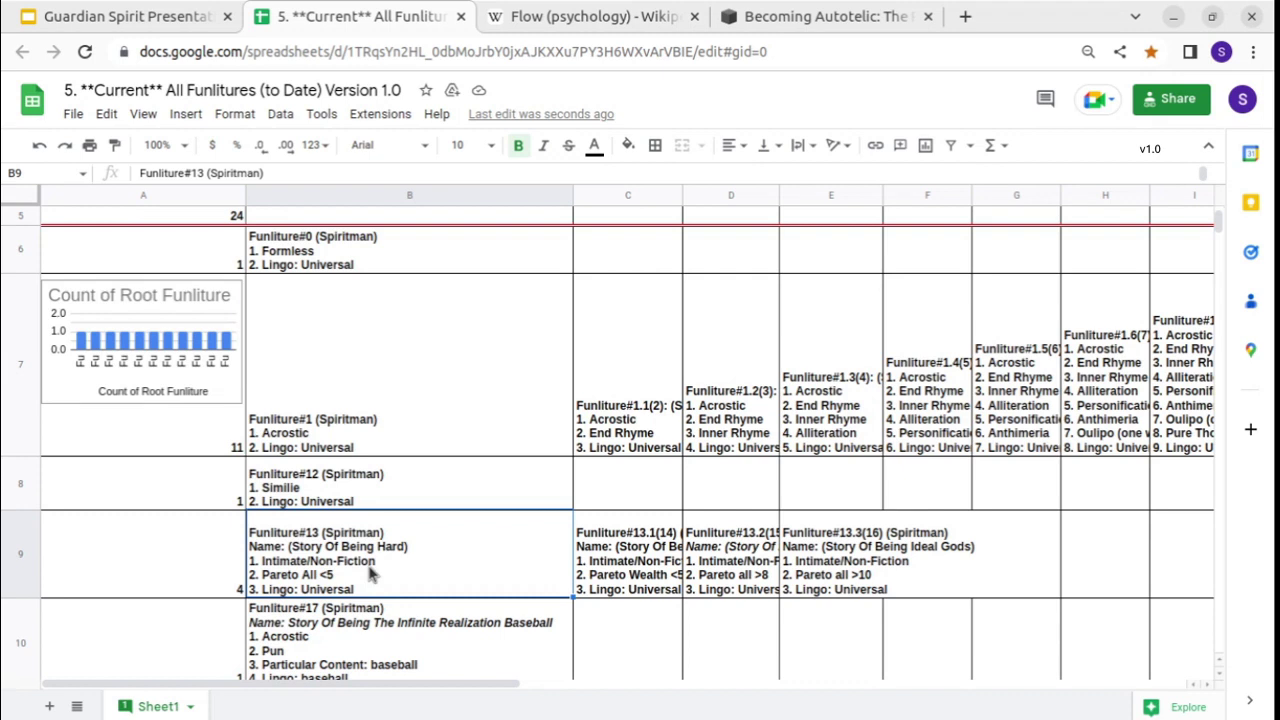
left_click(582, 488)
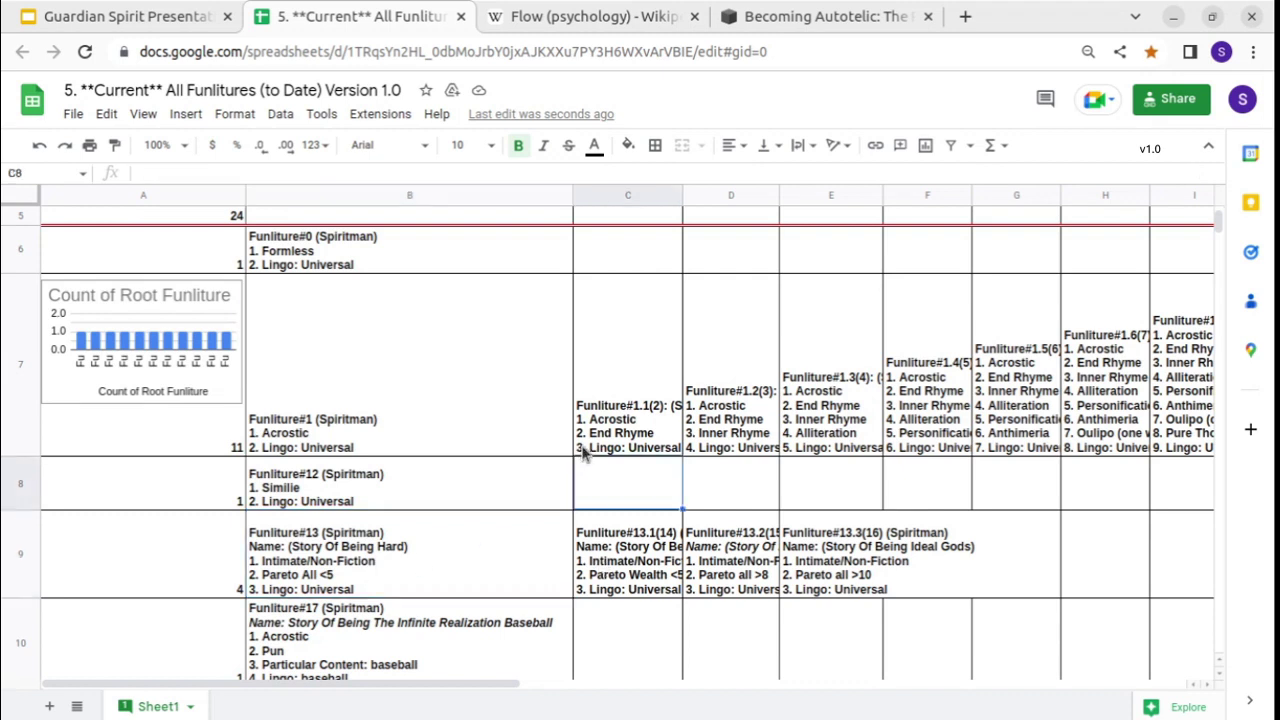
left_click(463, 428)
key("Right")
left_click(650, 563)
left_click(412, 638)
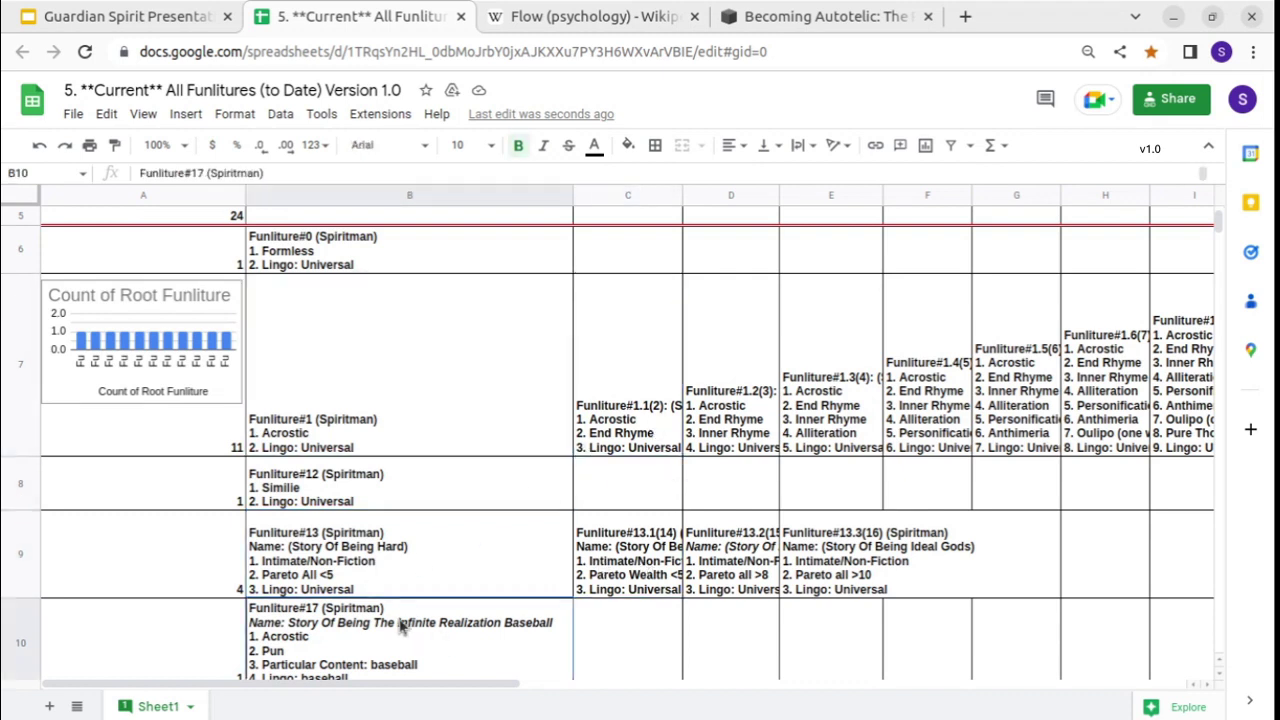
left_click(535, 562, "shift")
left_click(622, 562, "shift")
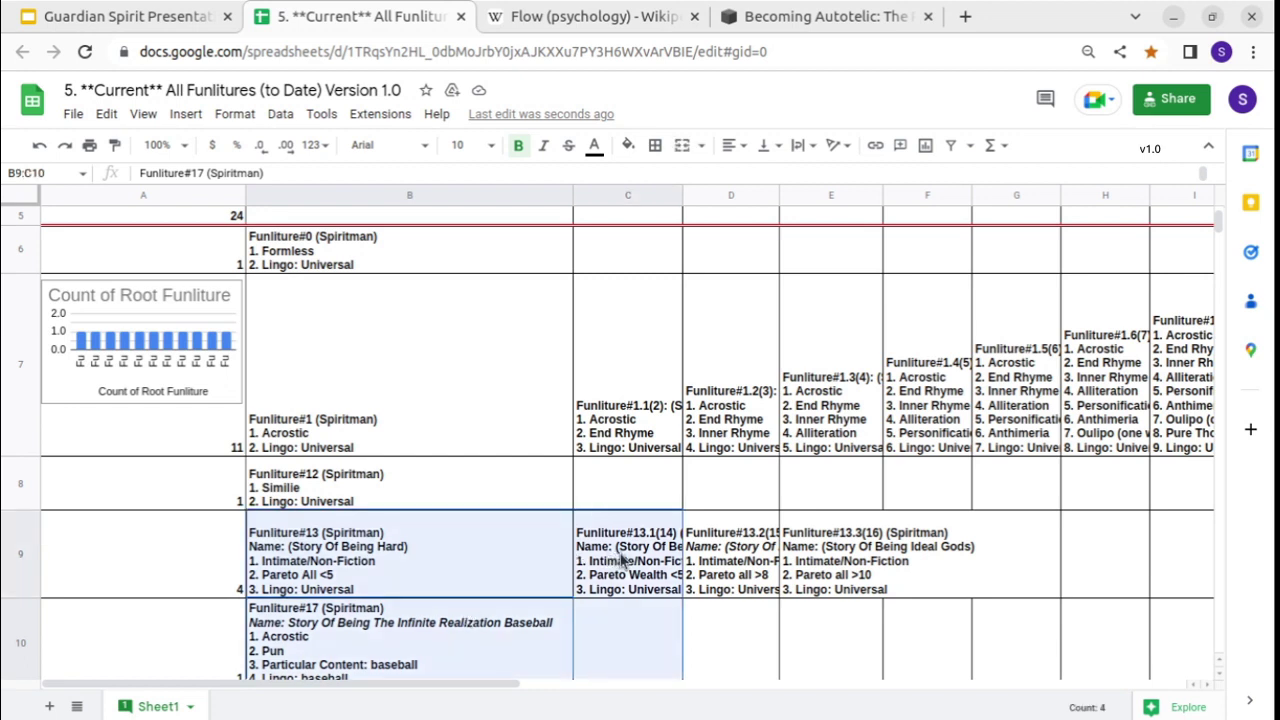
Reopen Funliture#13.1(14) in C9 and Funliture#13.2(15) in D9 to highlight their names and rules, ending on cell E9.
left_click(622, 562)
double_click(622, 562)
left_click_drag(614, 531, 703, 567)
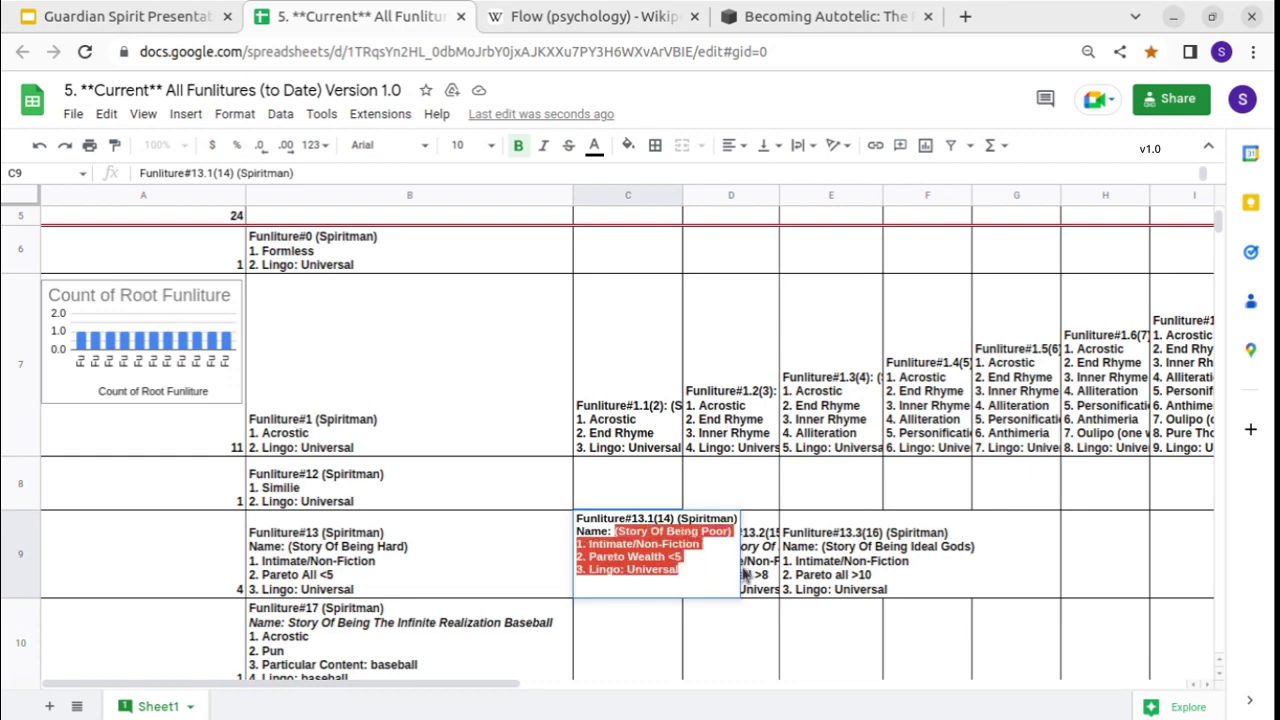
double_click(749, 574)
left_click_drag(691, 535, 791, 585)
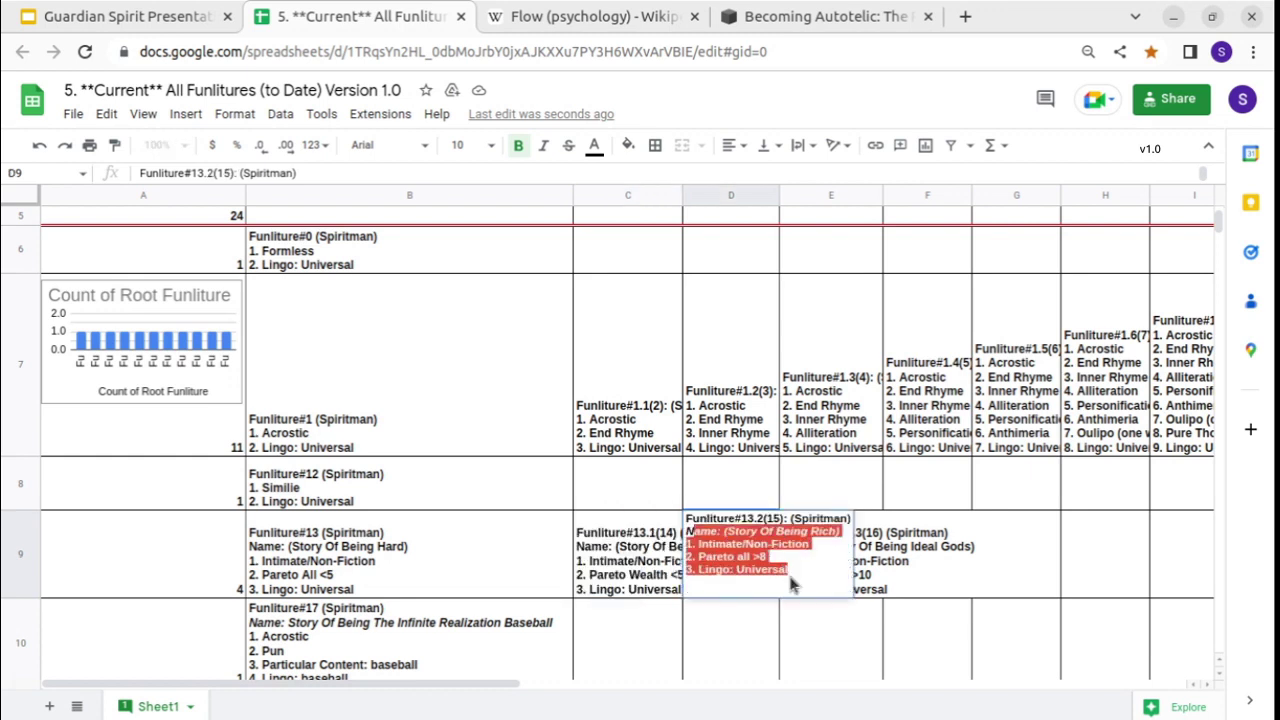
left_click(878, 570)
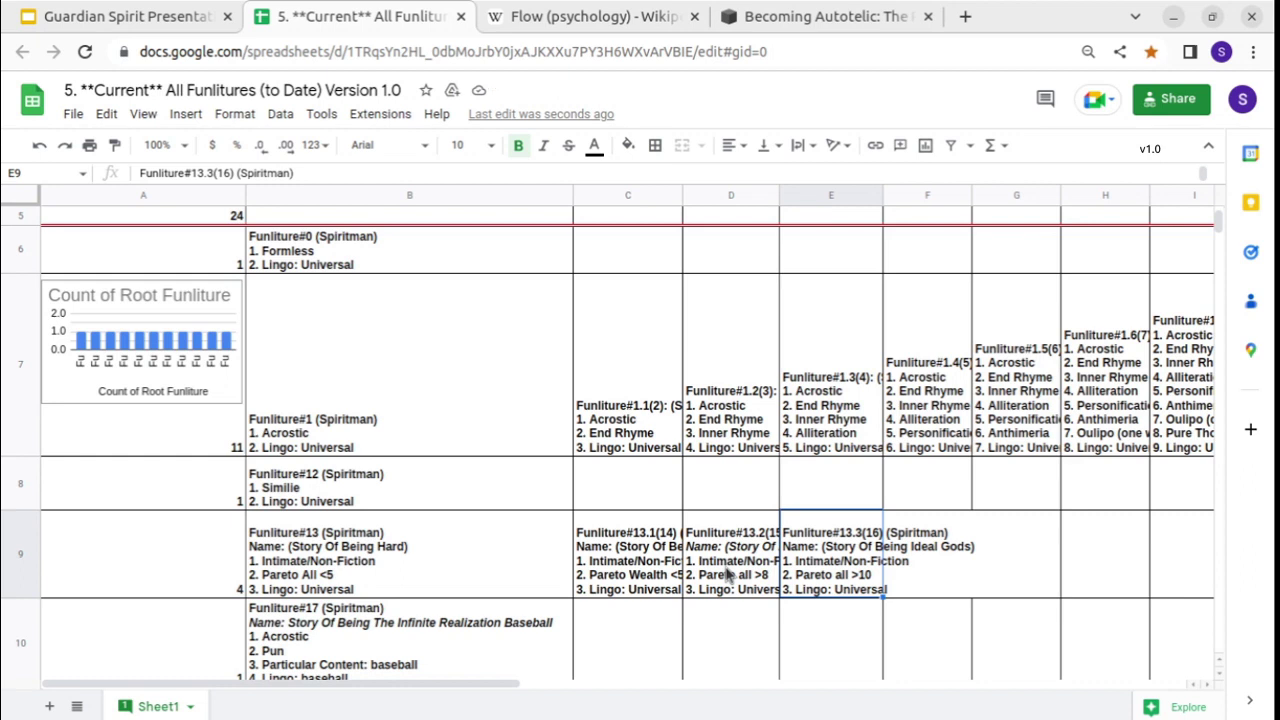
Select the whole Funliture#13 family in B9:G9 and return to the start of the sheet.
key("ctrl+minus")
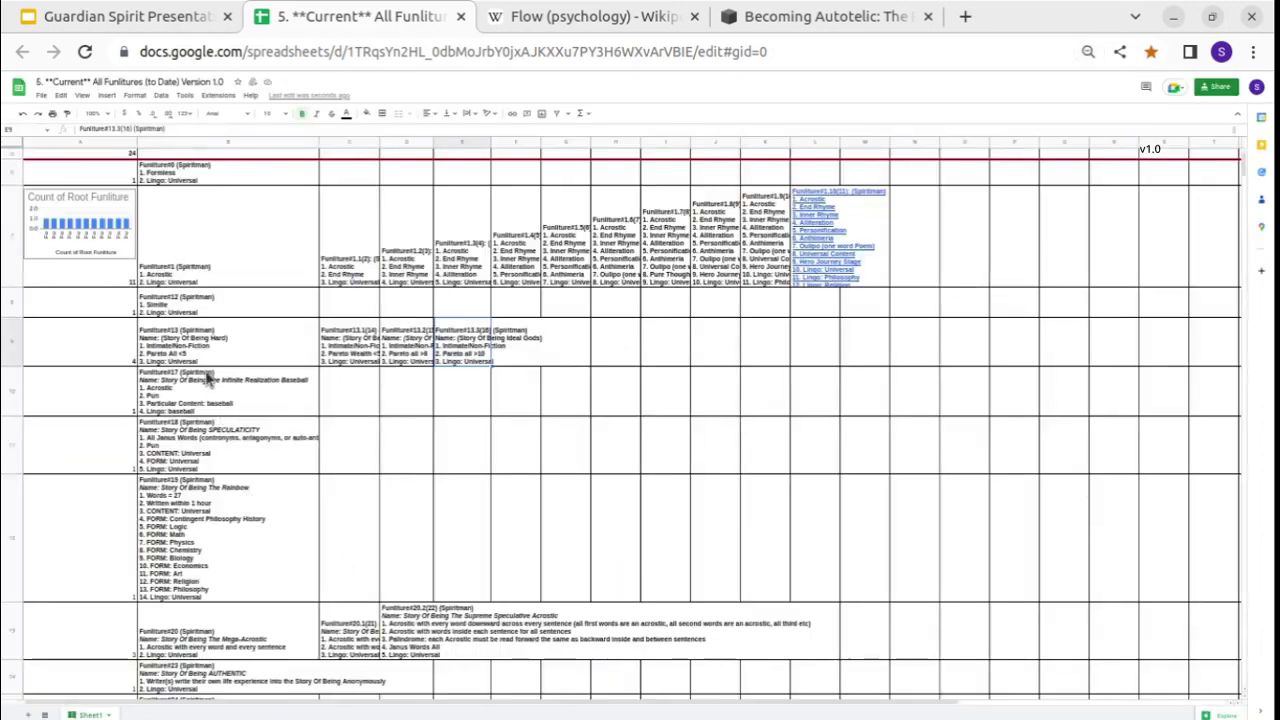
left_click_drag(205, 345, 573, 337)
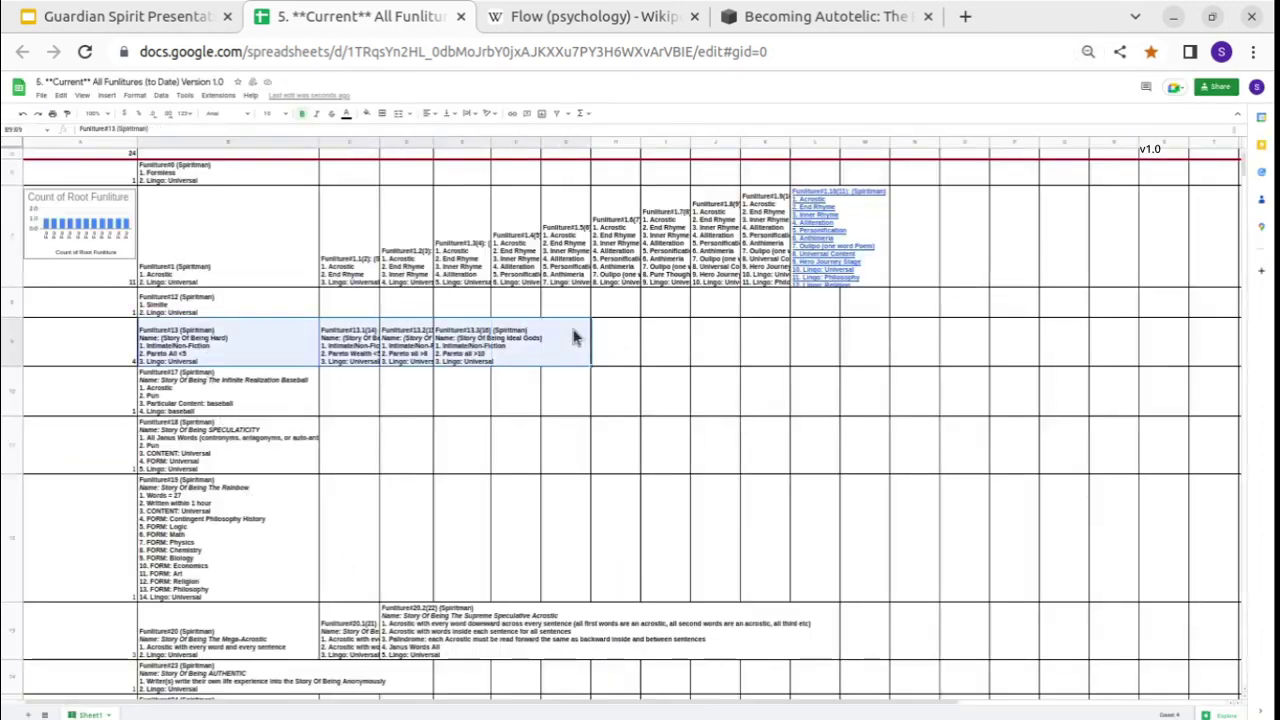
scroll(573, 337, "up", 2)
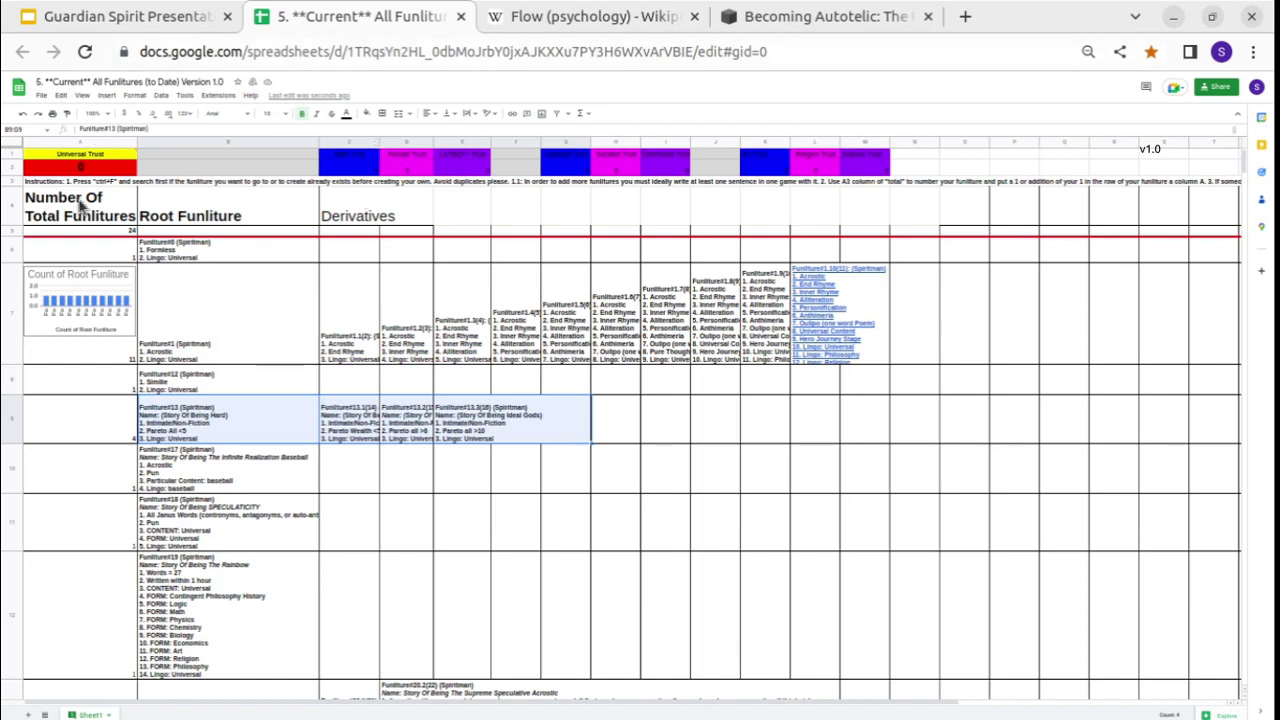
Review the root funliture count chart, the whole Funliture#1 family in row 7, and the Funliture#18 and Funliture#17 entries.
left_click(86, 306)
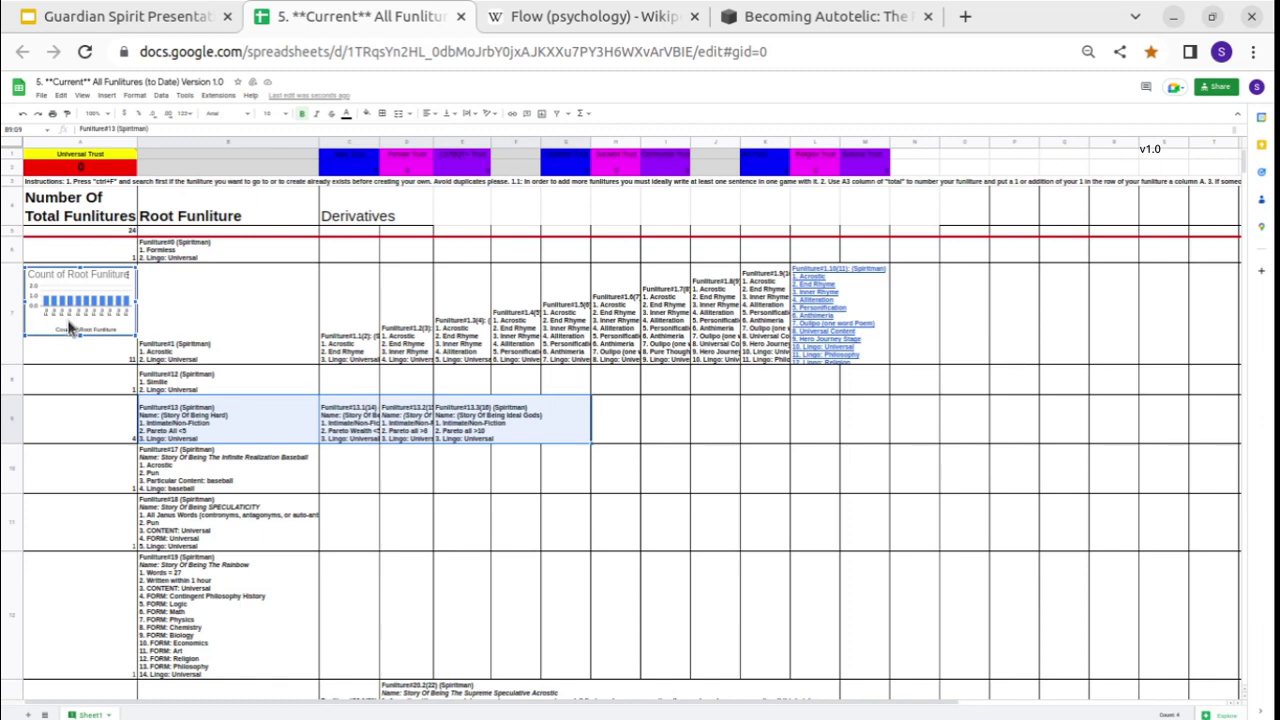
left_click_drag(266, 314, 806, 306)
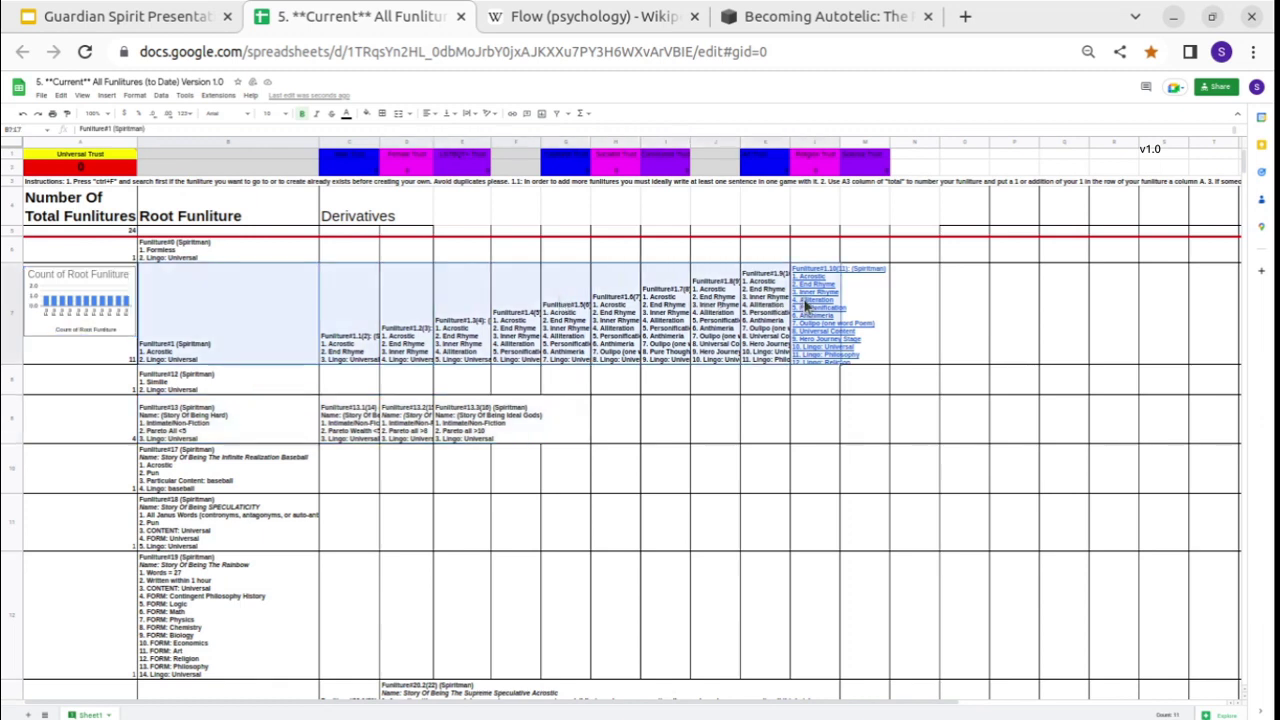
left_click(615, 325)
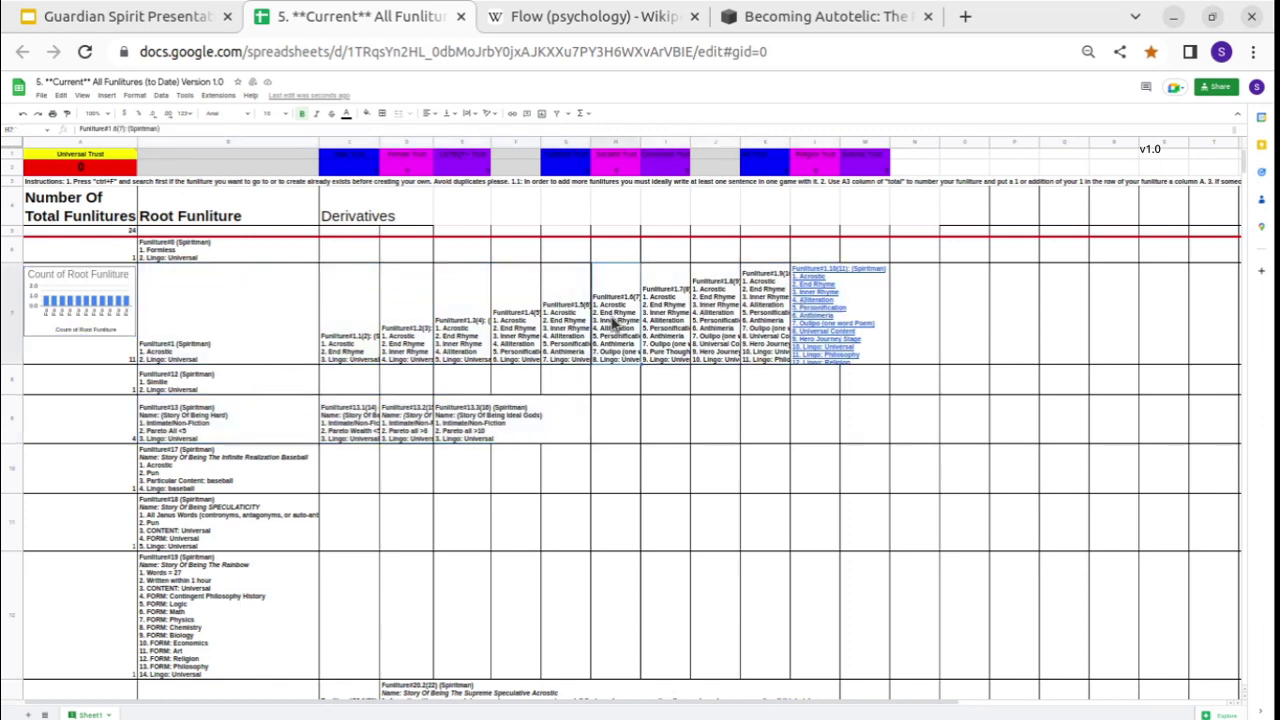
left_click(322, 466)
left_click(357, 425)
left_click(253, 510)
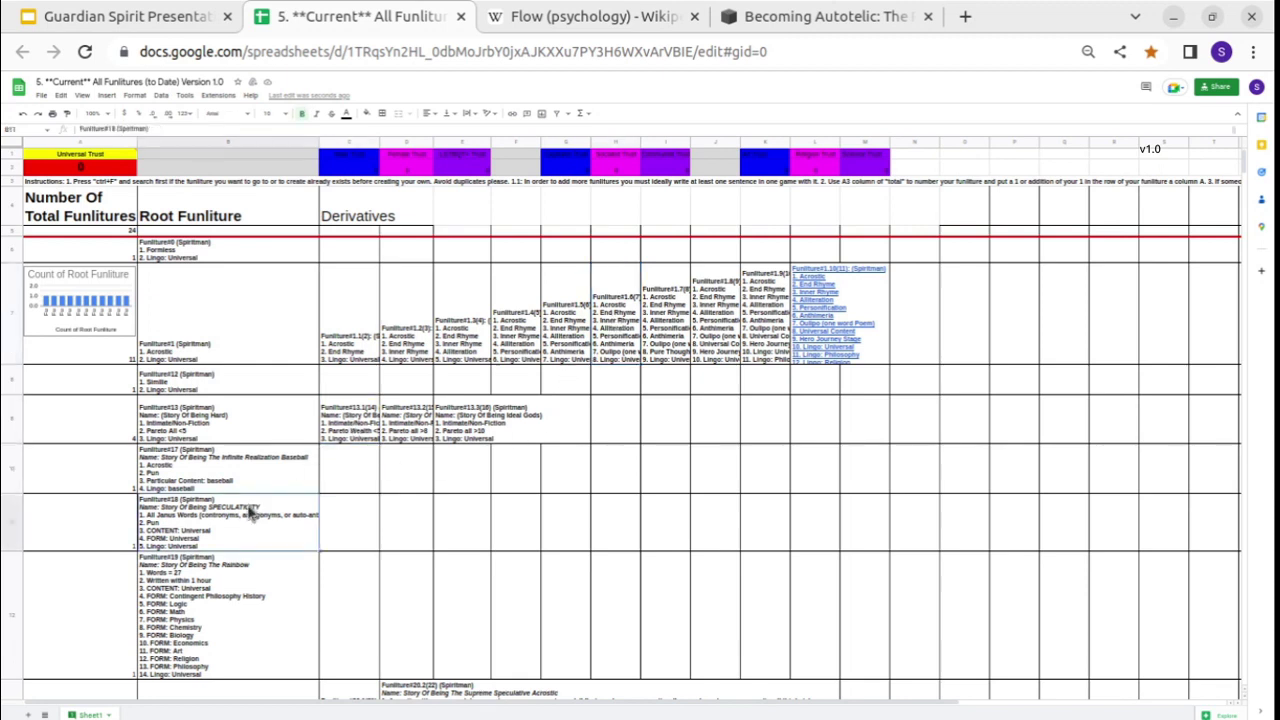
left_click(257, 484)
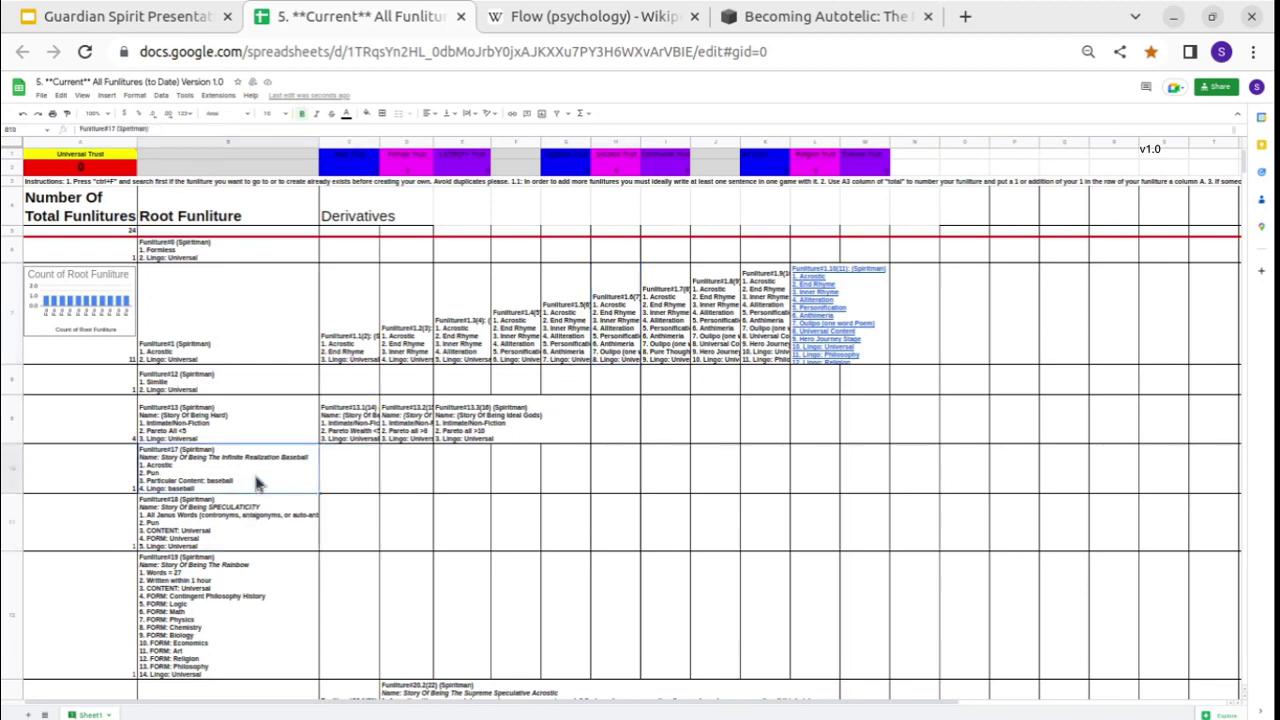
Close the All Funlitures sheet and open the linked Scheduling Funliture spreadsheet from the Scheduling picture in the Guardian Spirit presentation.
left_click(484, 17)
left_click(424, 28)
left_click(461, 17)
left_click(176, 28)
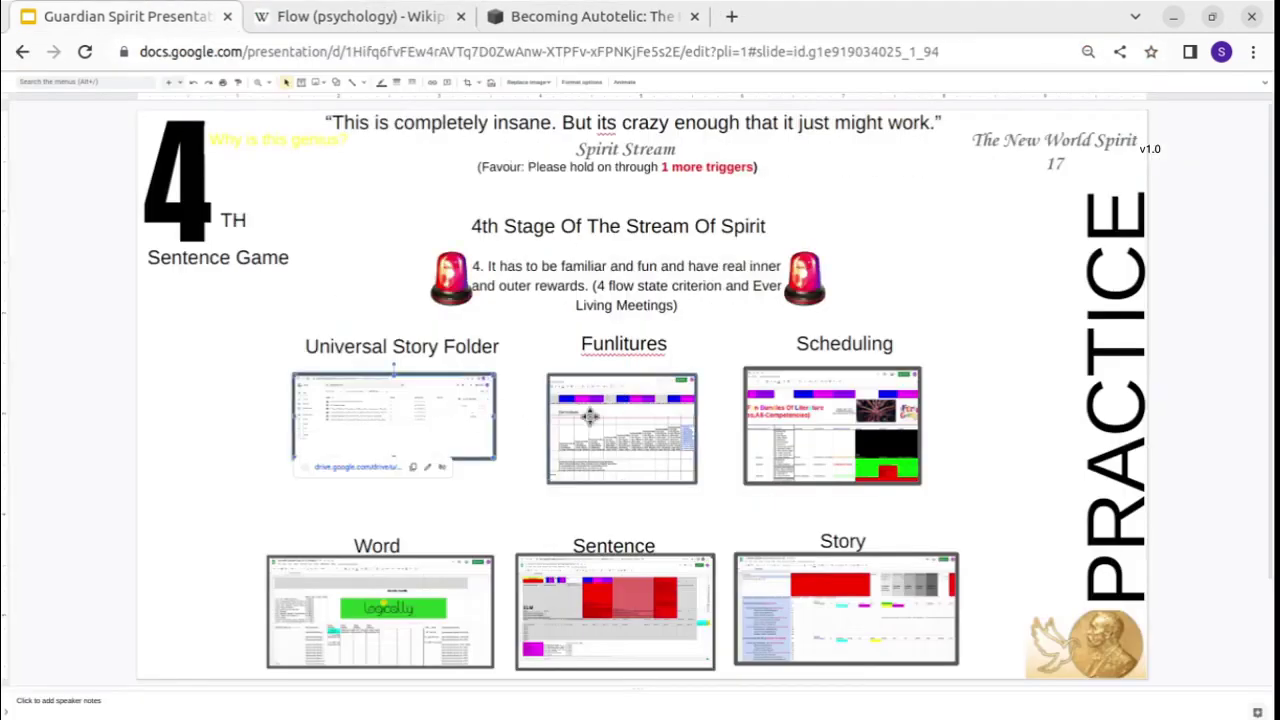
mouse_move(625, 396)
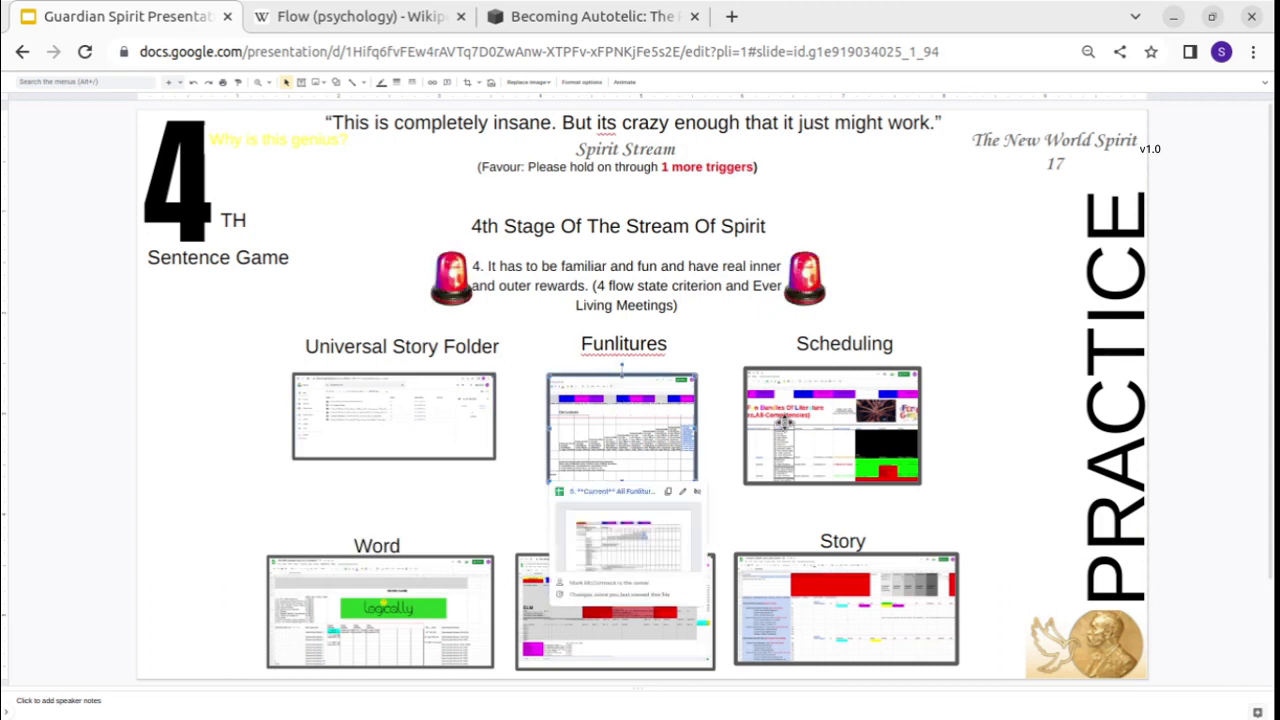
left_click(815, 412)
left_click(834, 491)
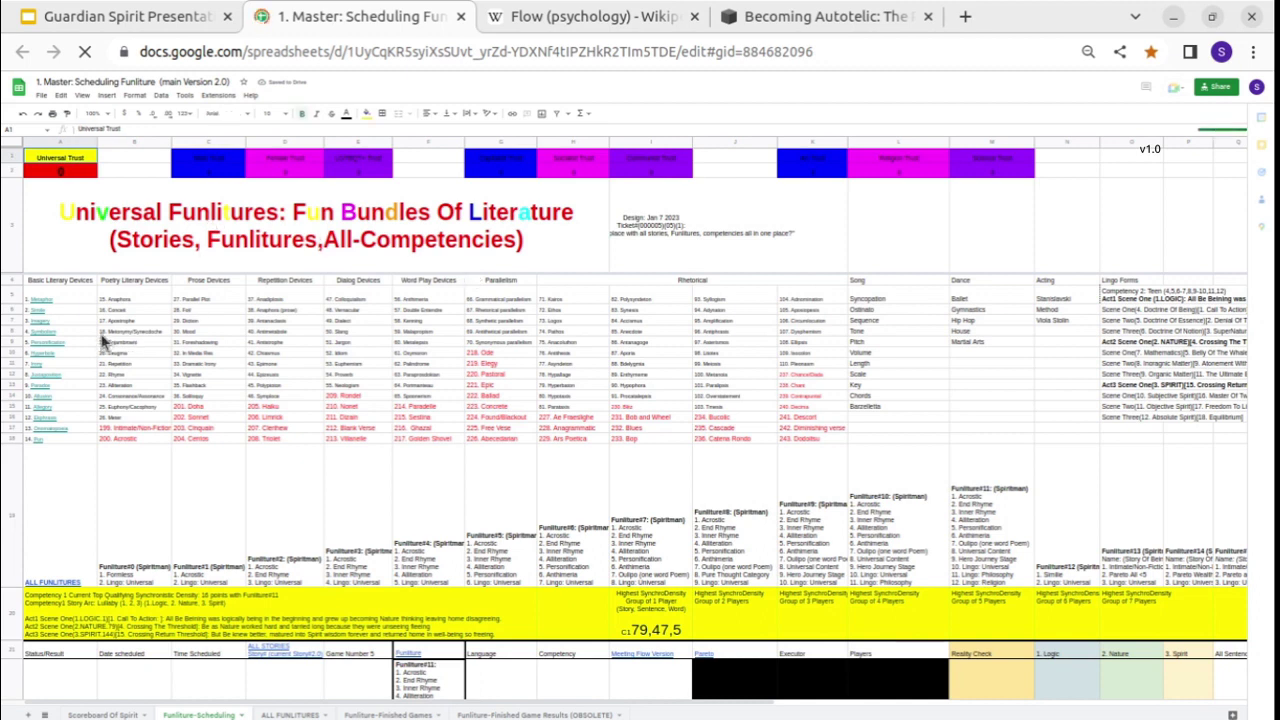
Highlight the table of literary devices and forms, from Basic Literary Devices in A4 across to the Song column.
left_click_drag(545, 363, 852, 432)
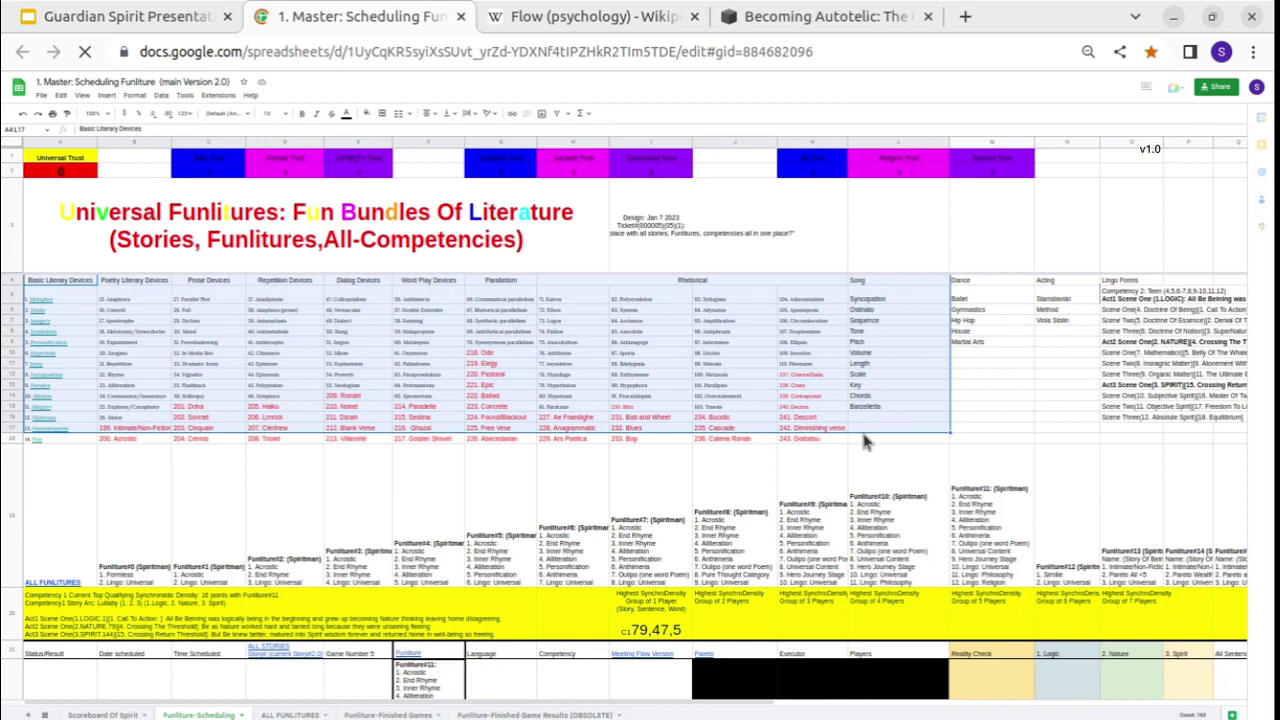
left_click(889, 440)
left_click(370, 330, "shift")
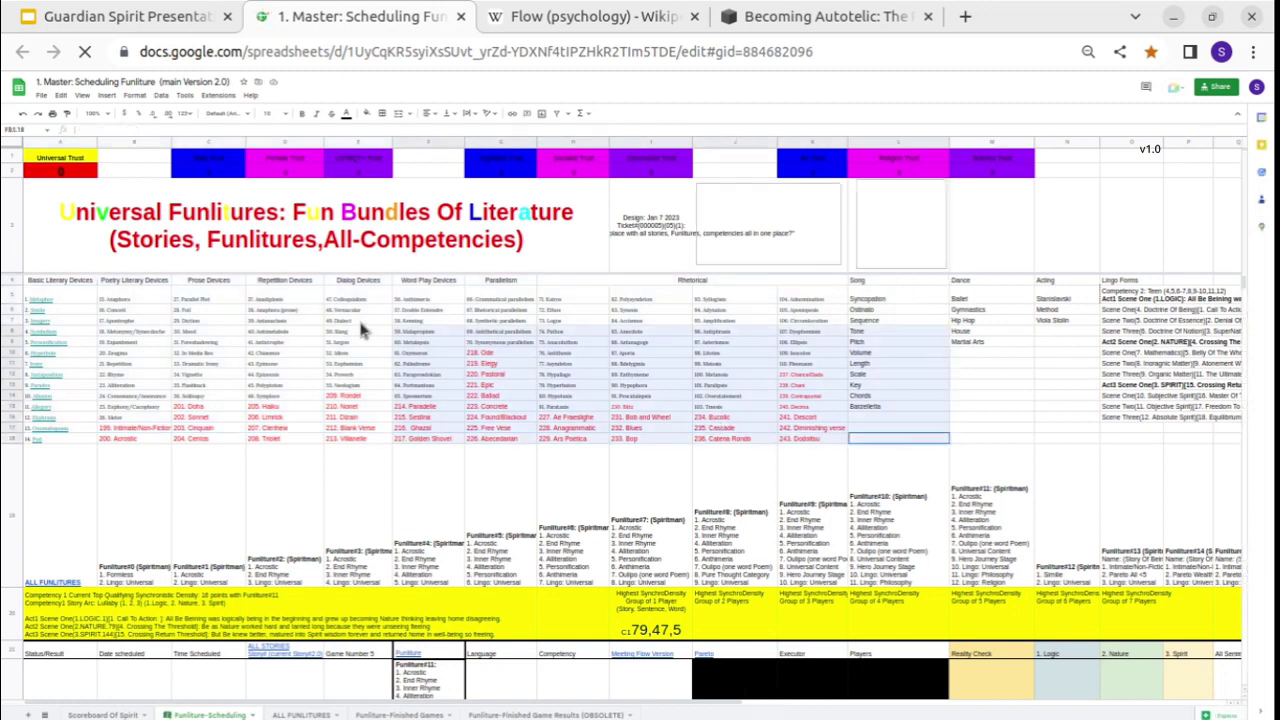
Go through the device category headings in row 4, from Basic Literary Devices to Dialog Devices.
left_click(56, 283)
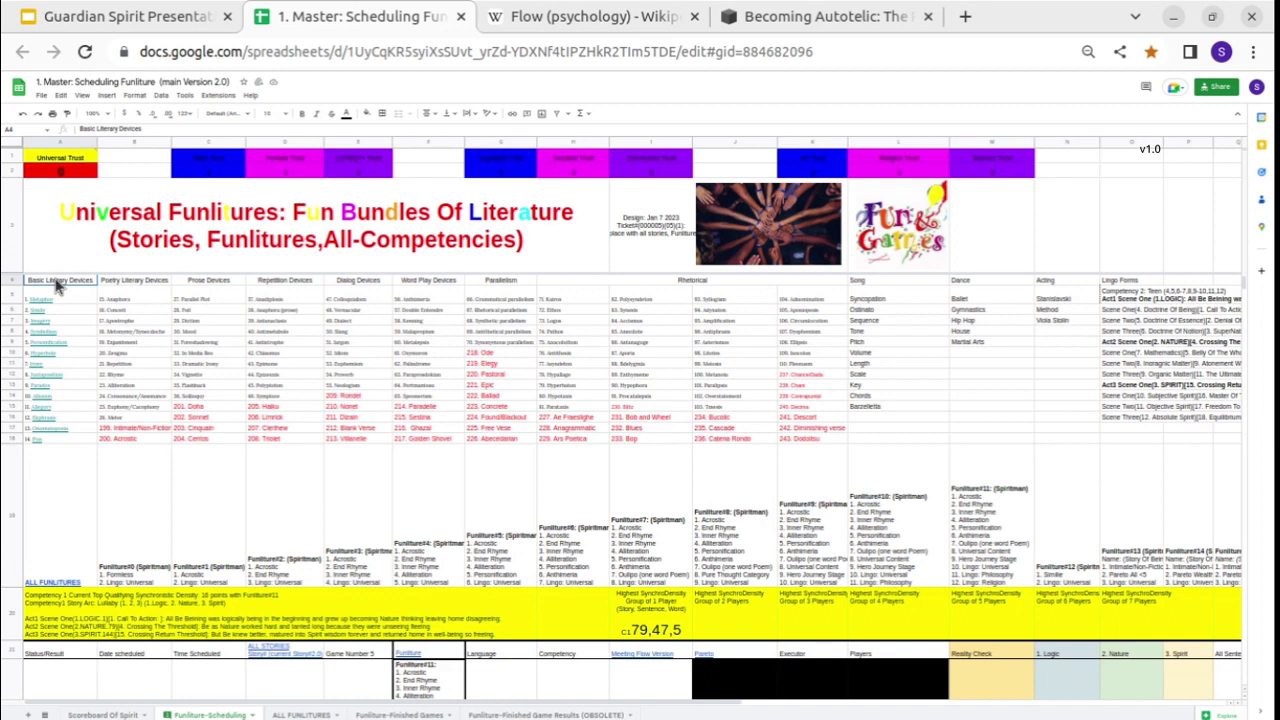
left_click_drag(130, 285, 141, 285)
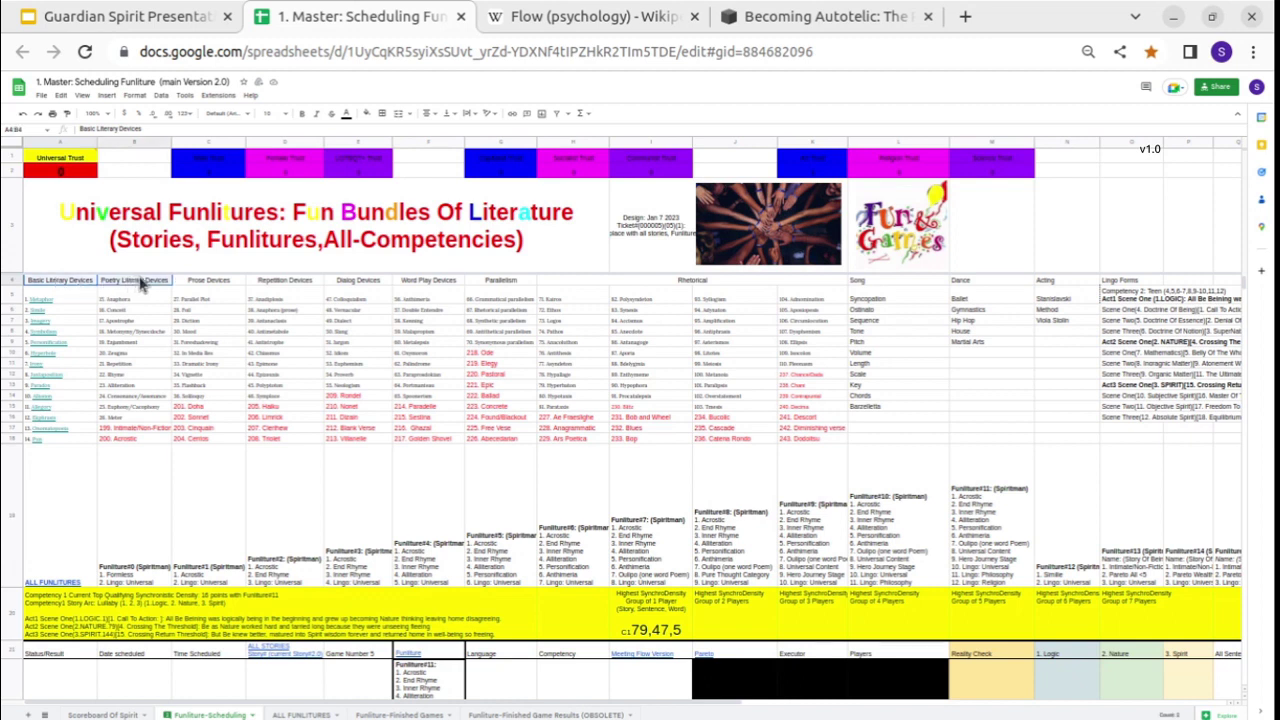
left_click(141, 285)
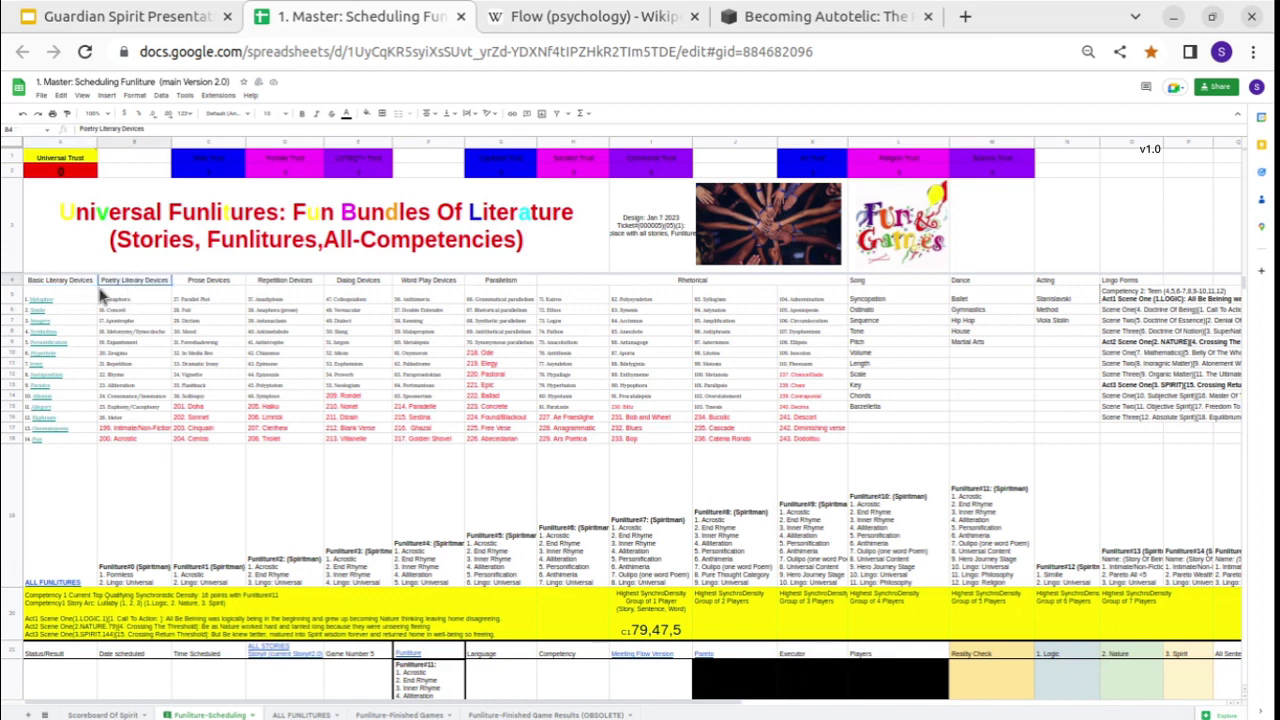
left_click(220, 286)
left_click(270, 289)
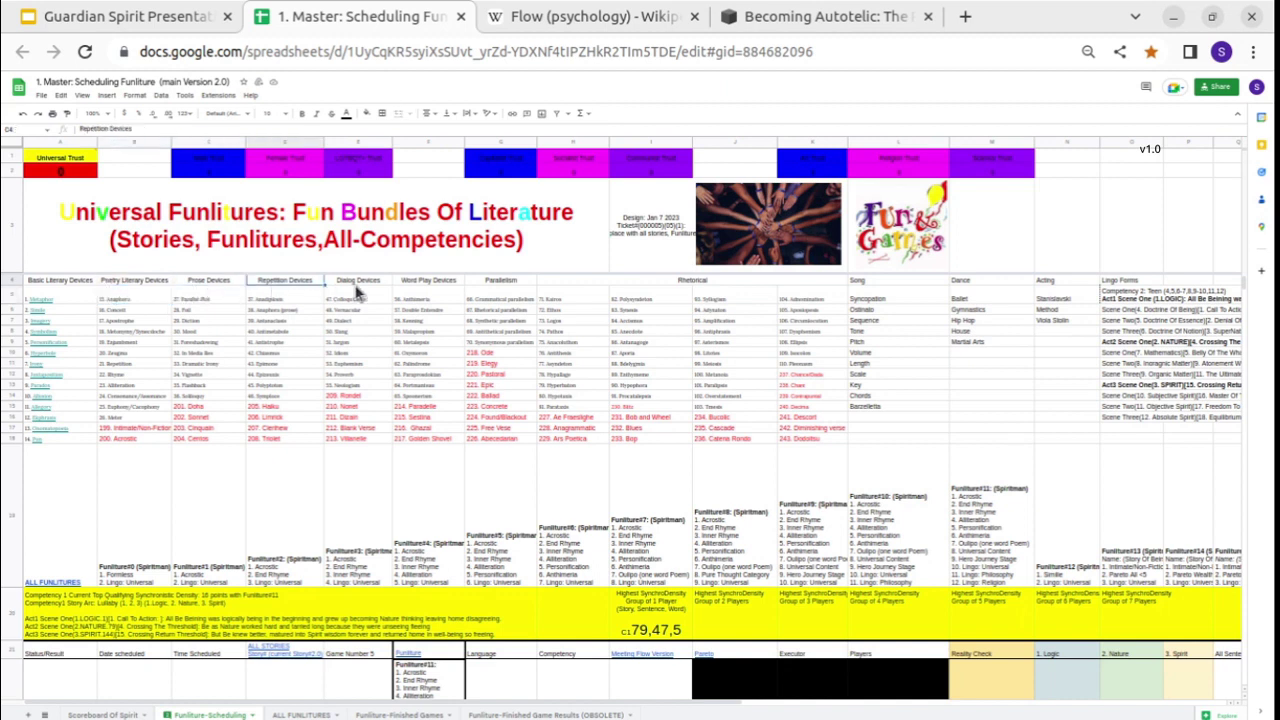
left_click(377, 294)
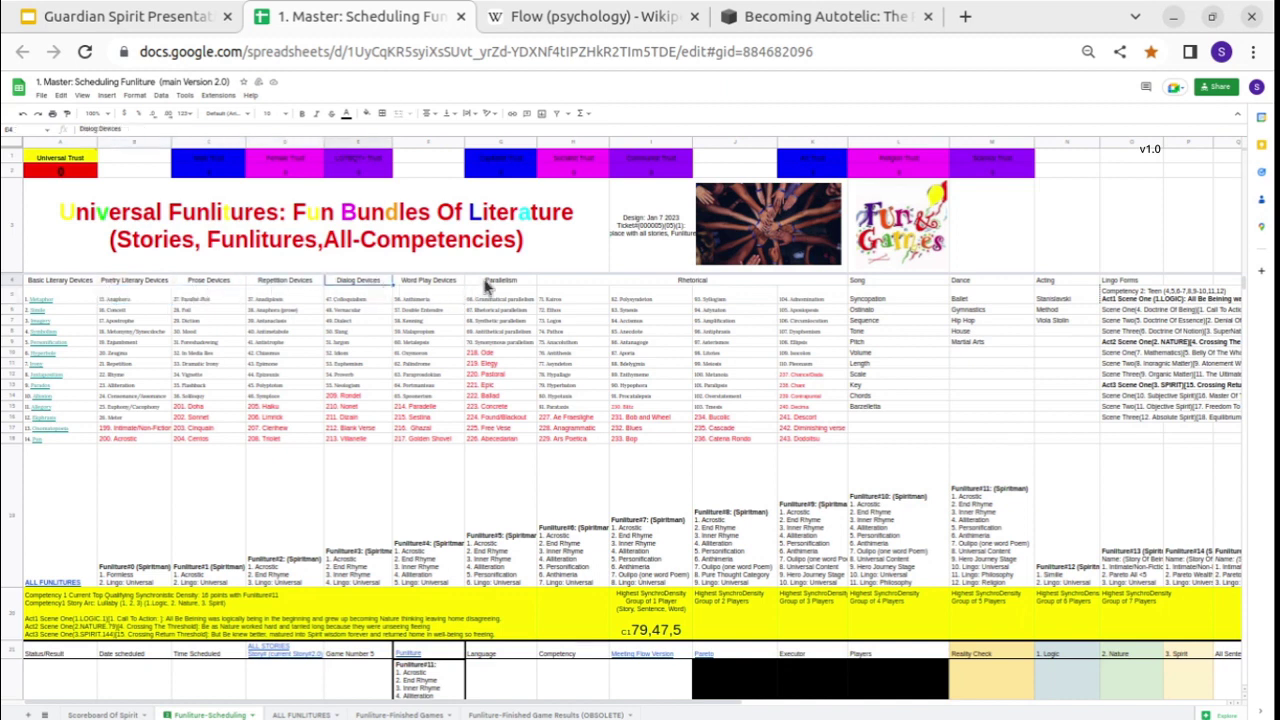
Open the web page linked to Metaphor in A5, highlight its Metaphor heading, and close the page again.
mouse_move(68, 303)
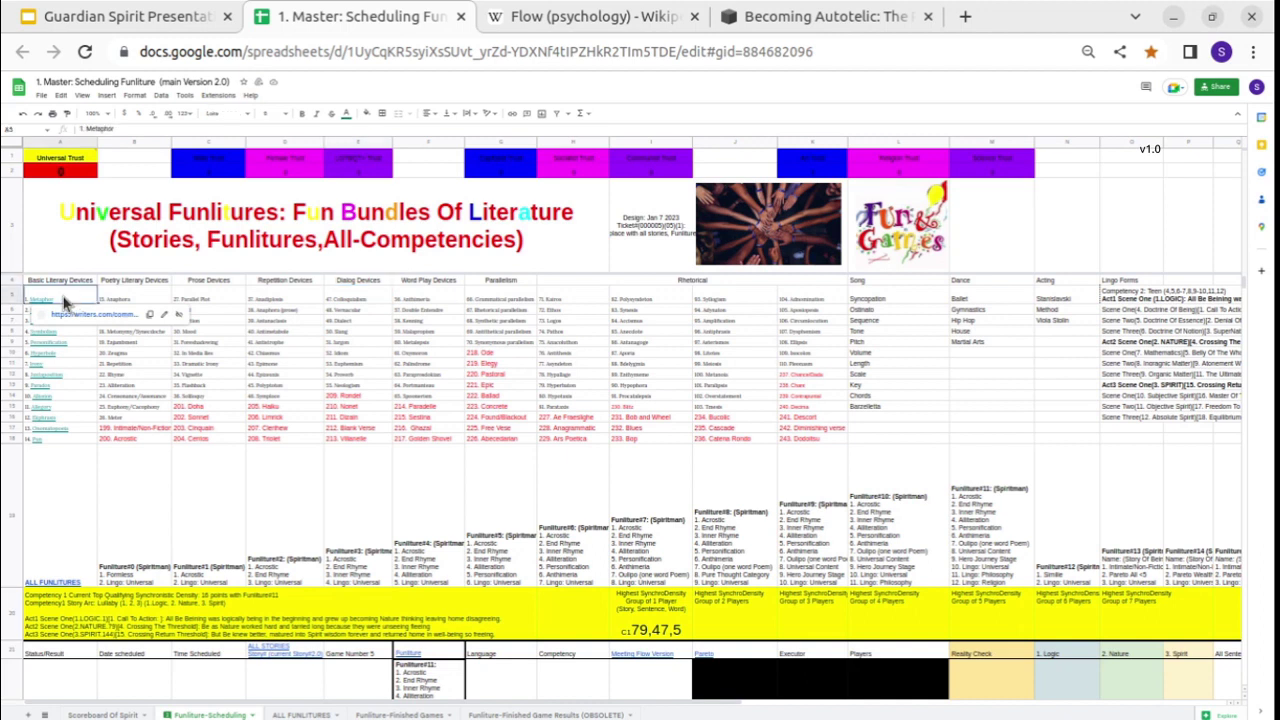
left_click(84, 325)
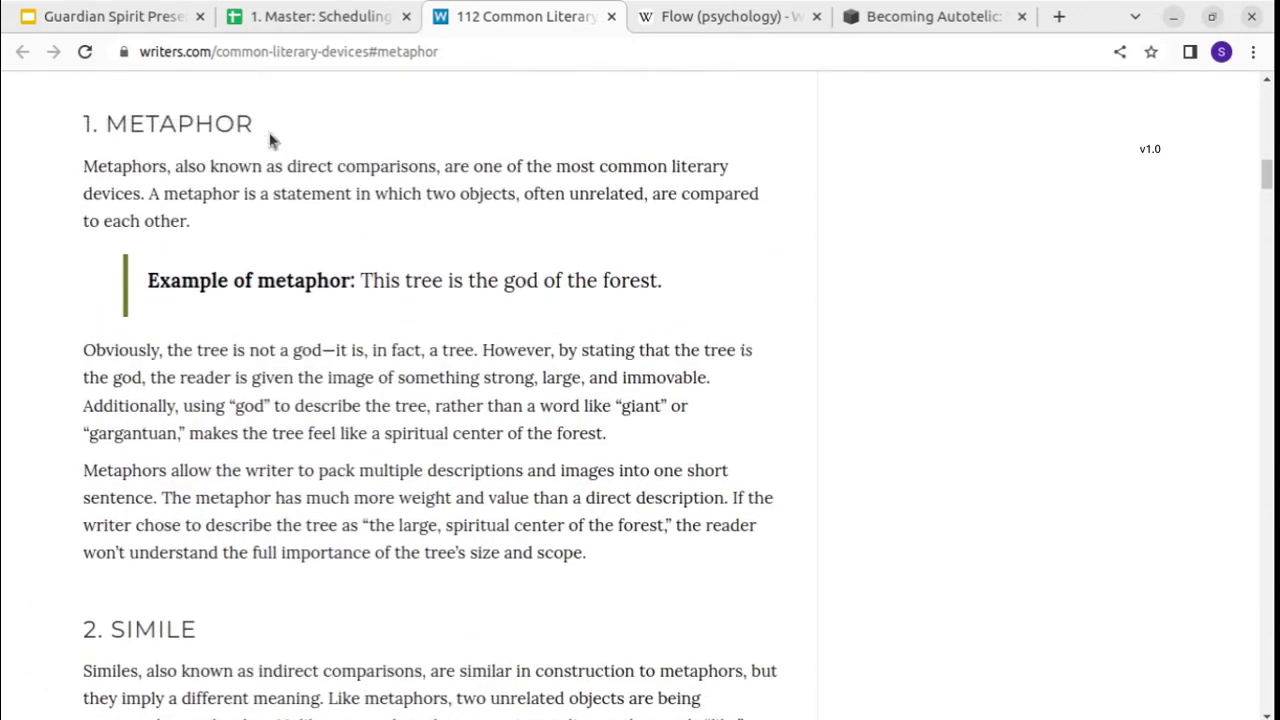
left_click_drag(145, 123, 215, 132)
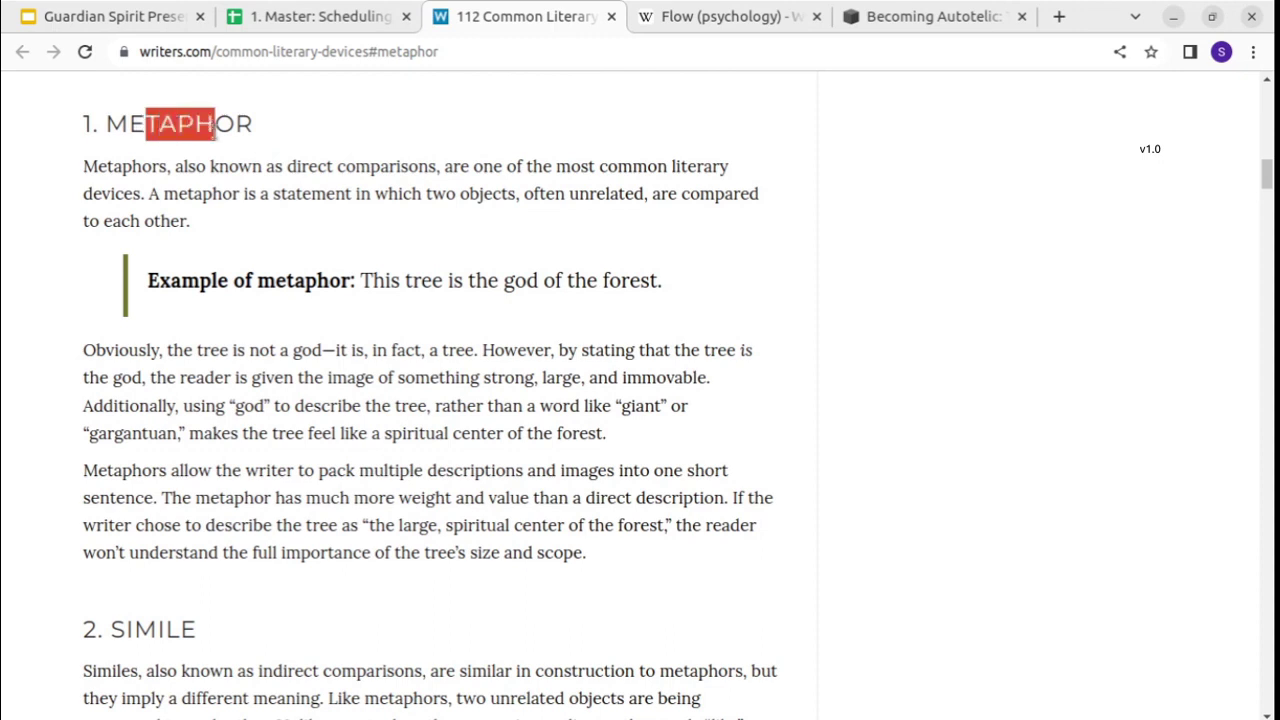
left_click(612, 17)
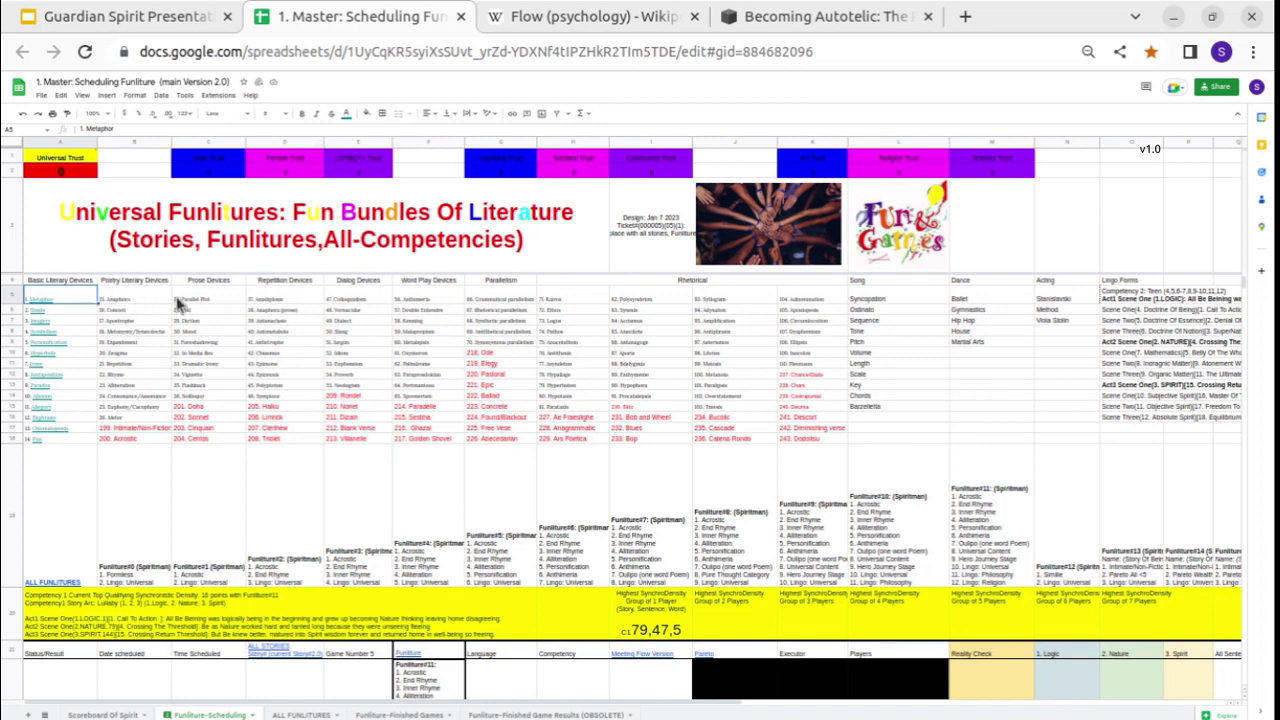
Highlight the poetry devices in column B and the prose devices in column C, picking out the Sonnet and Golden Shovel cells.
left_click_drag(150, 303, 138, 398)
left_click_drag(198, 305, 197, 400)
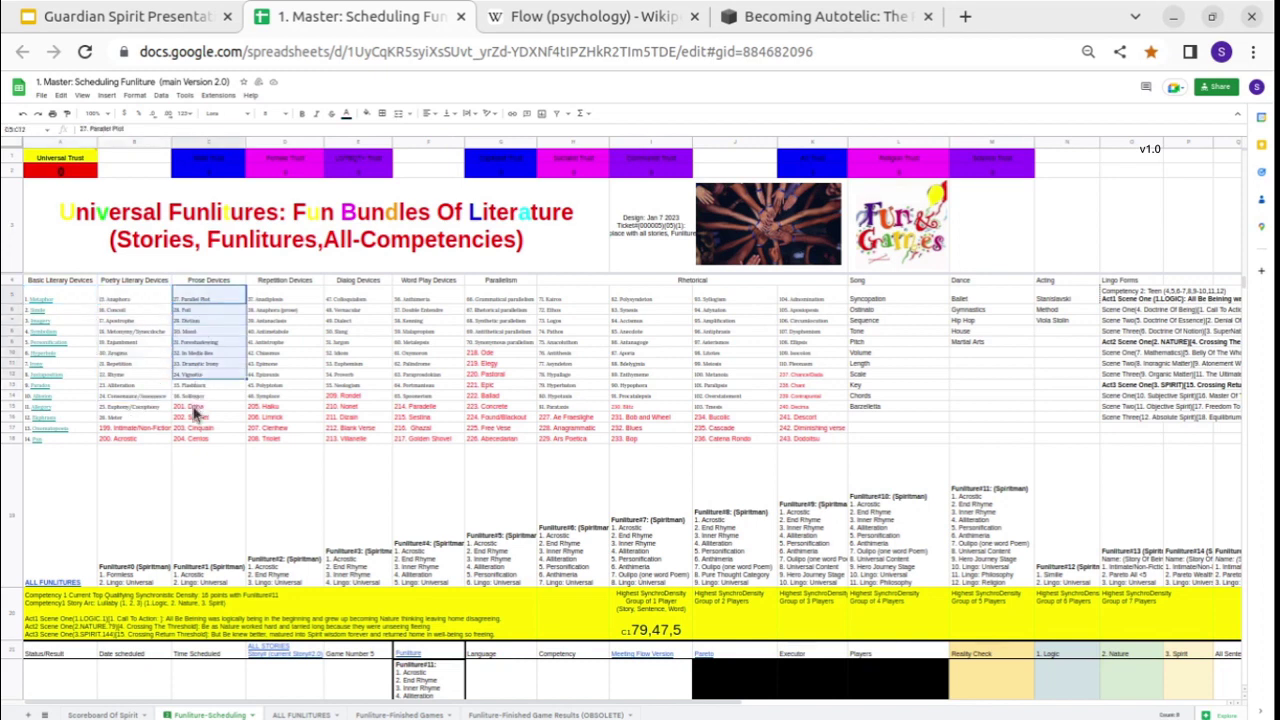
left_click(196, 410)
left_click(206, 418)
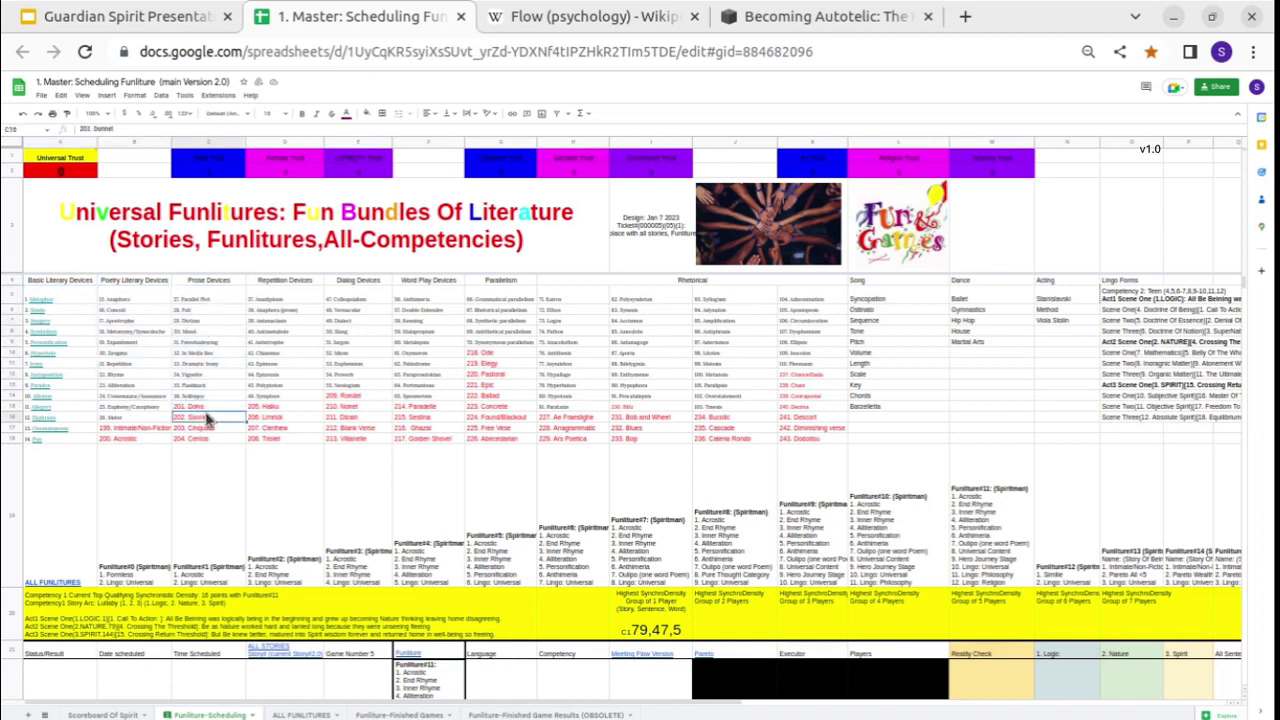
left_click(438, 441)
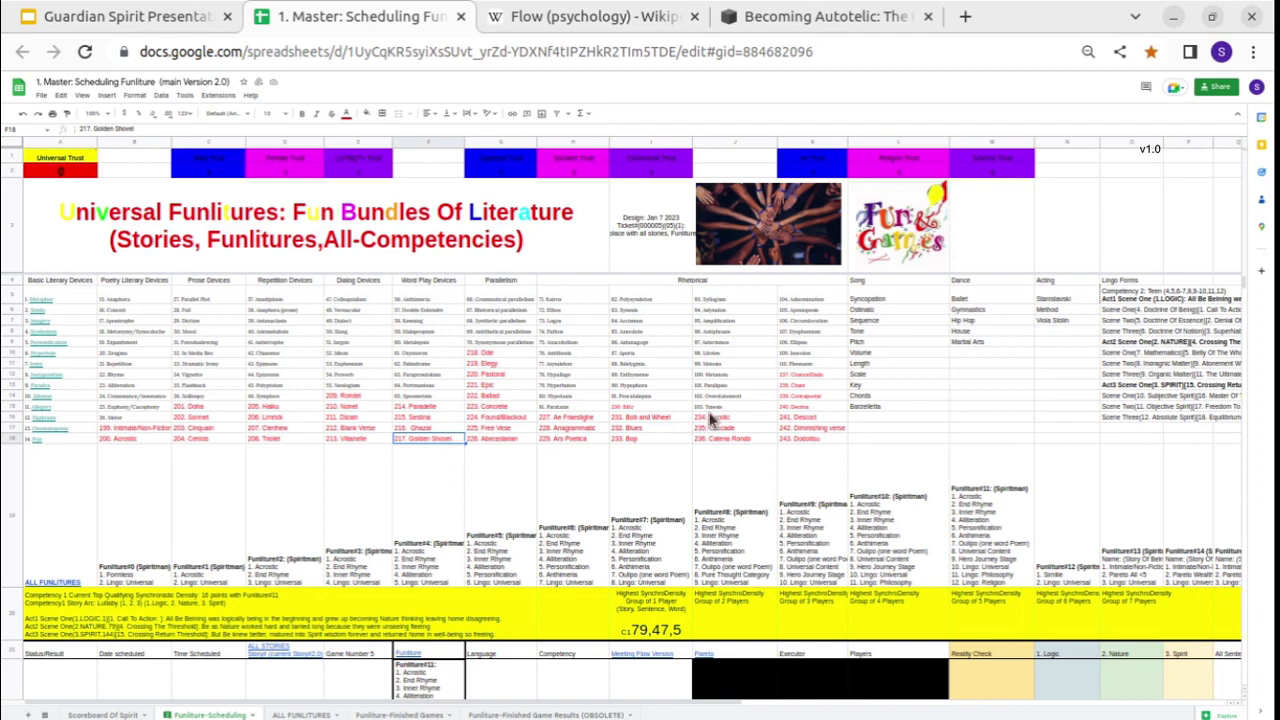
left_click(646, 438)
left_click_drag(647, 434, 649, 418)
key("ctrl+z")
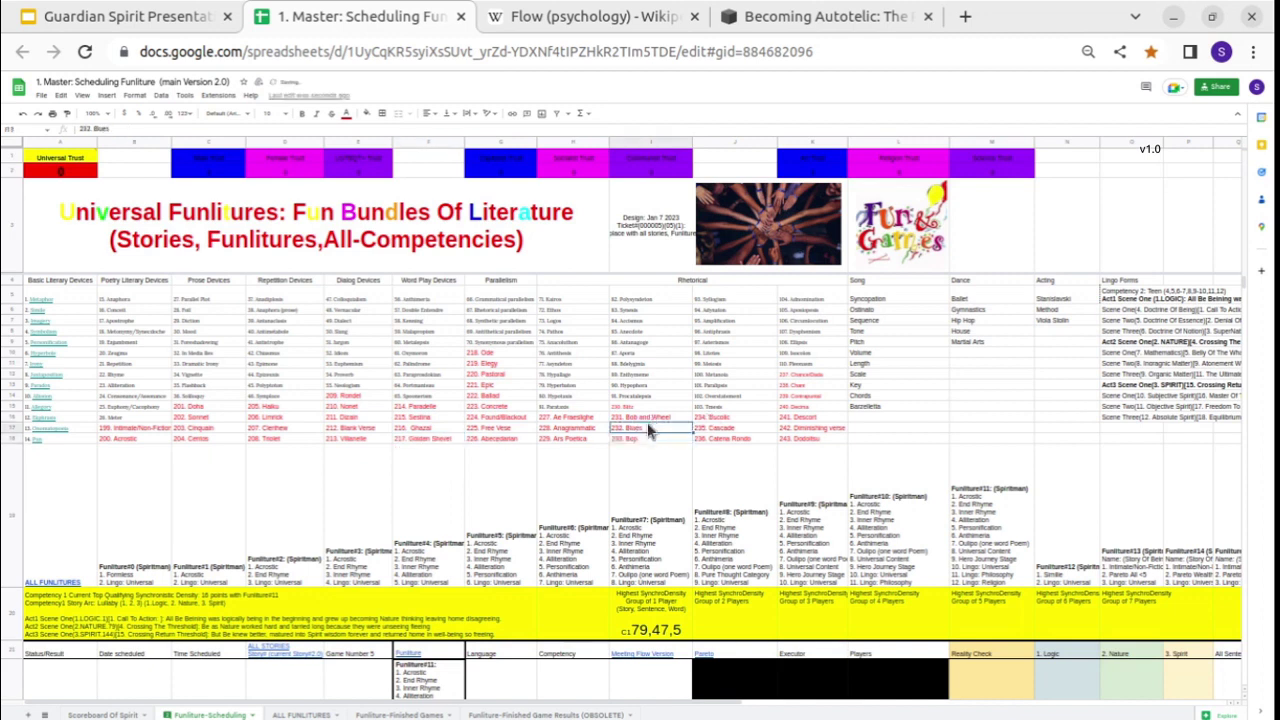
Highlight the red poetic forms in E16:J18 and look across the funlitures listed in the ALL FUNLITURES row.
left_click_drag(389, 419, 733, 445)
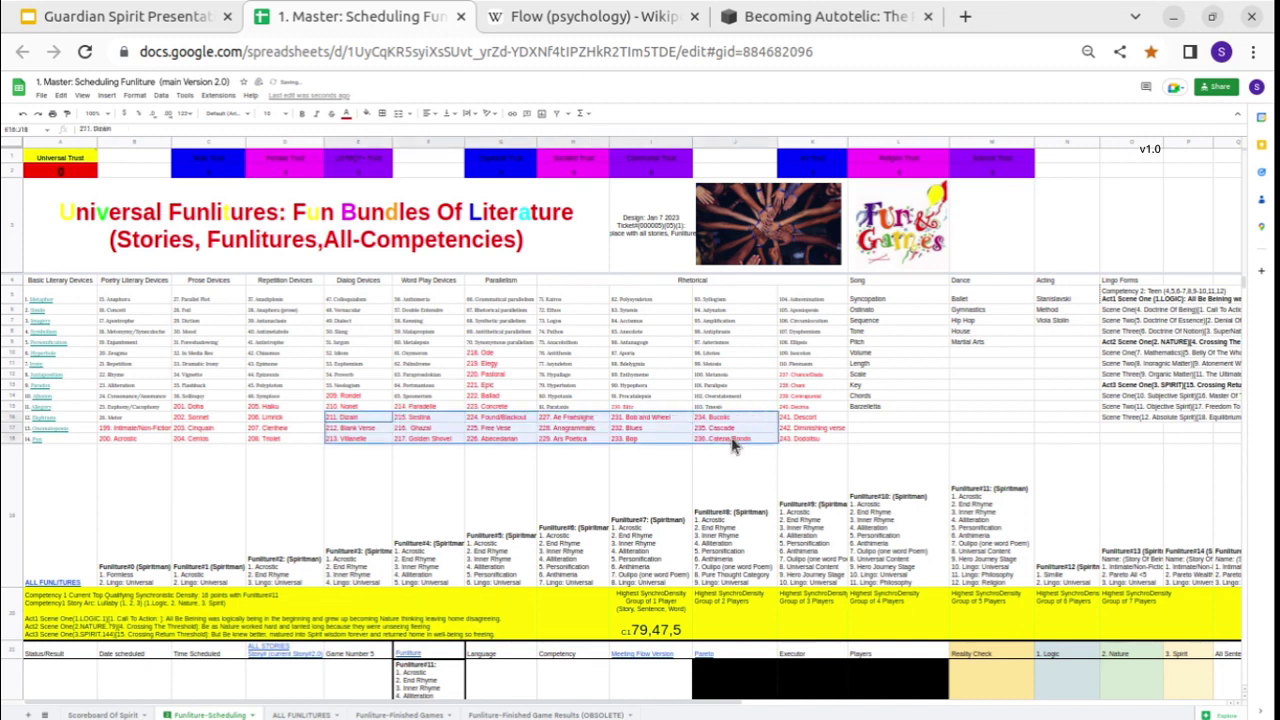
left_click(534, 386)
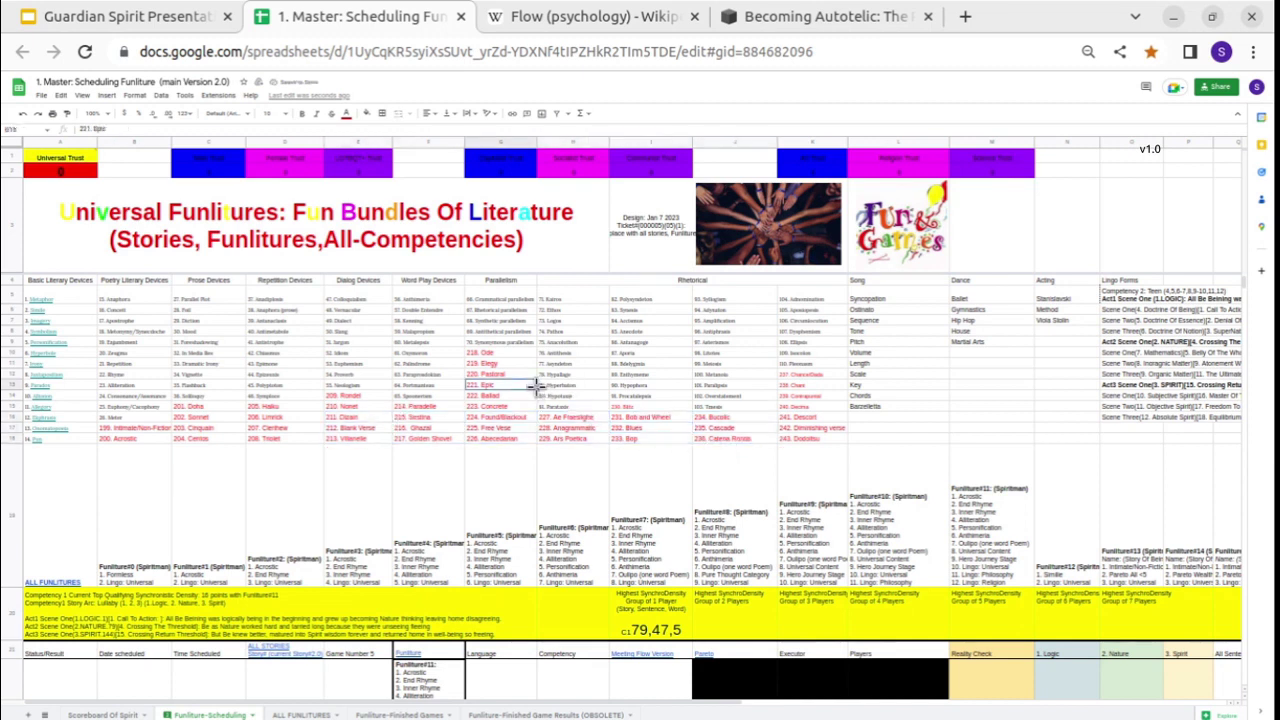
left_click(72, 512)
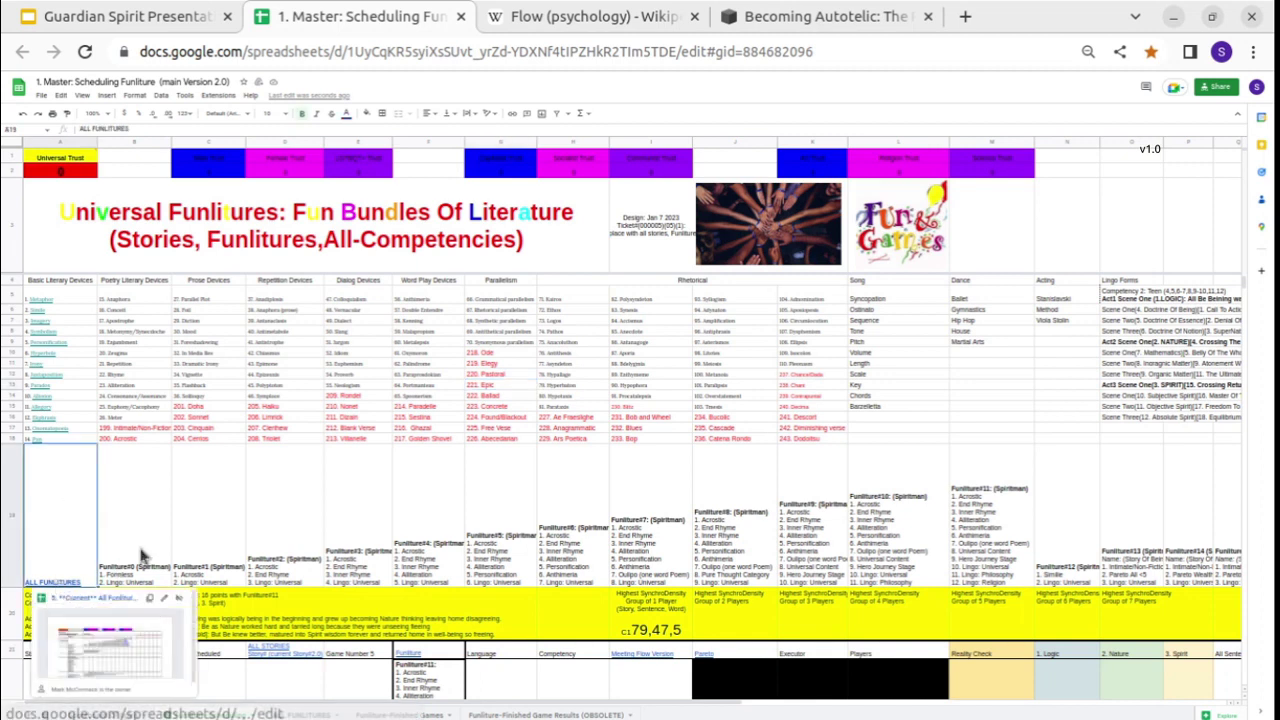
left_click(143, 557)
left_click(192, 548)
left_click_drag(288, 543, 742, 541)
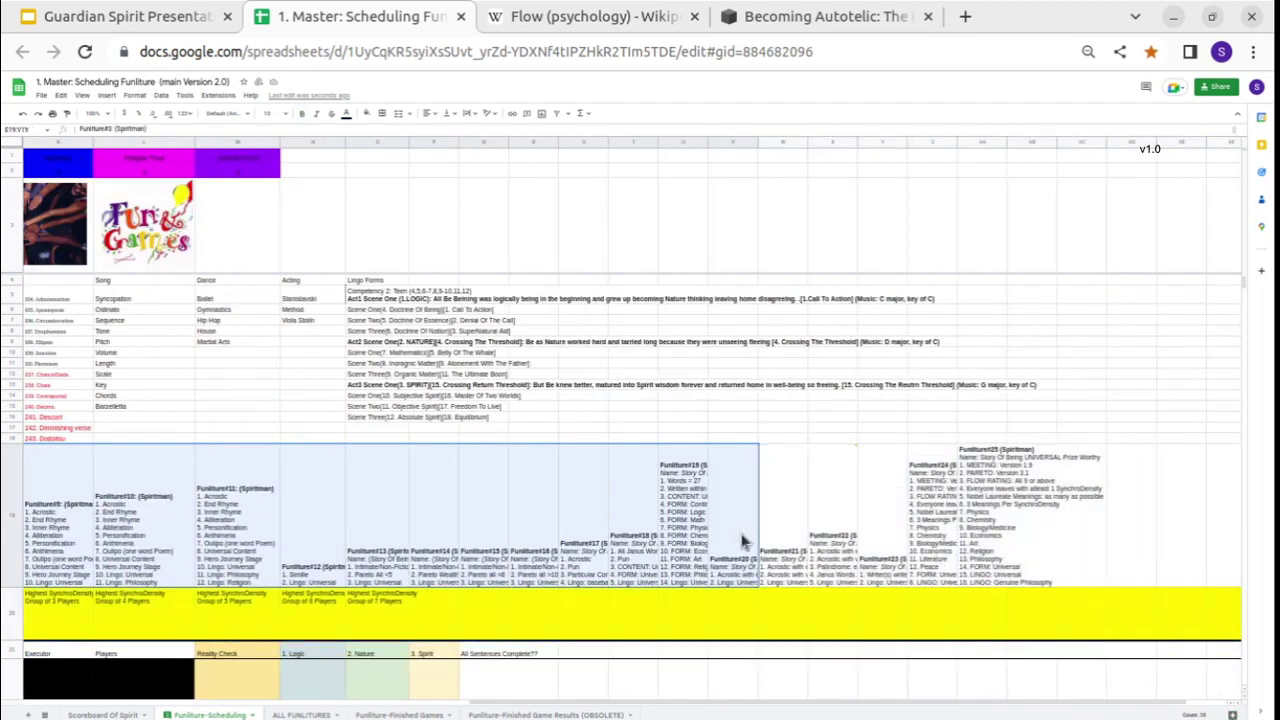
left_click(545, 536)
scroll(408, 525, "left", 6)
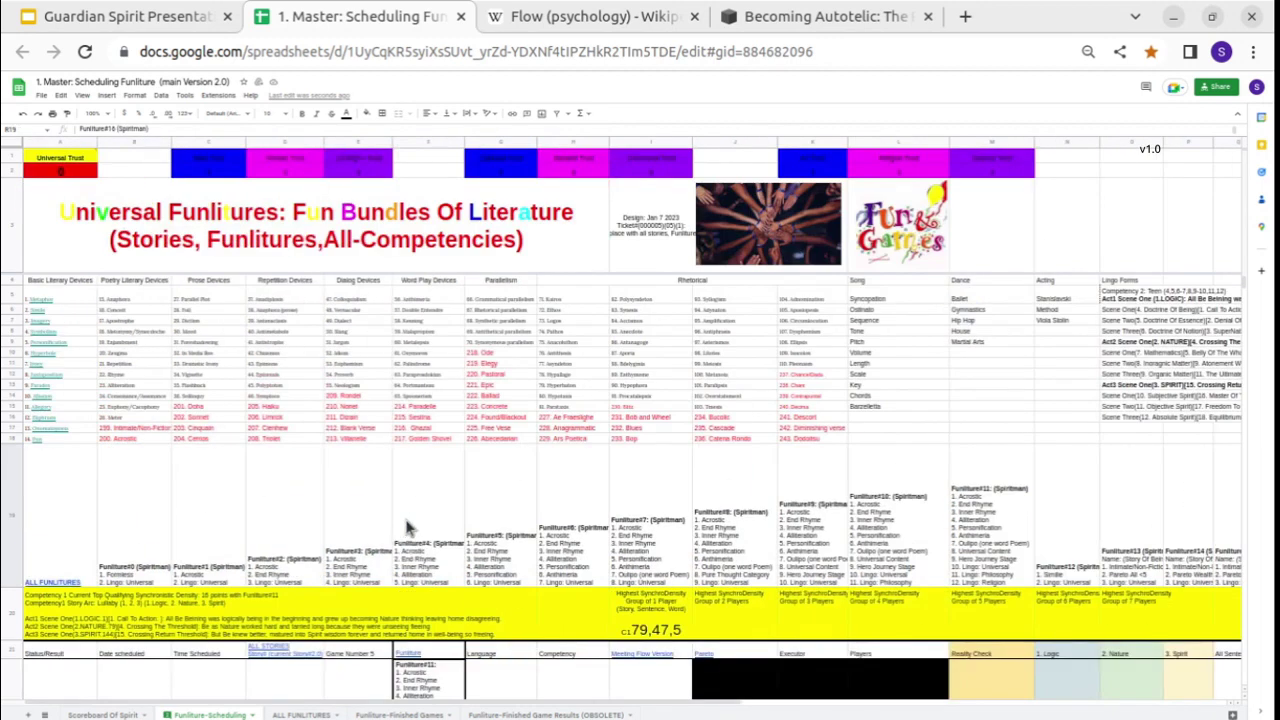
Select the trust headings in A1:I1 and highlight the New World Spirit Agreement text in the Universal Trust comment.
scroll(408, 528, "down", 2)
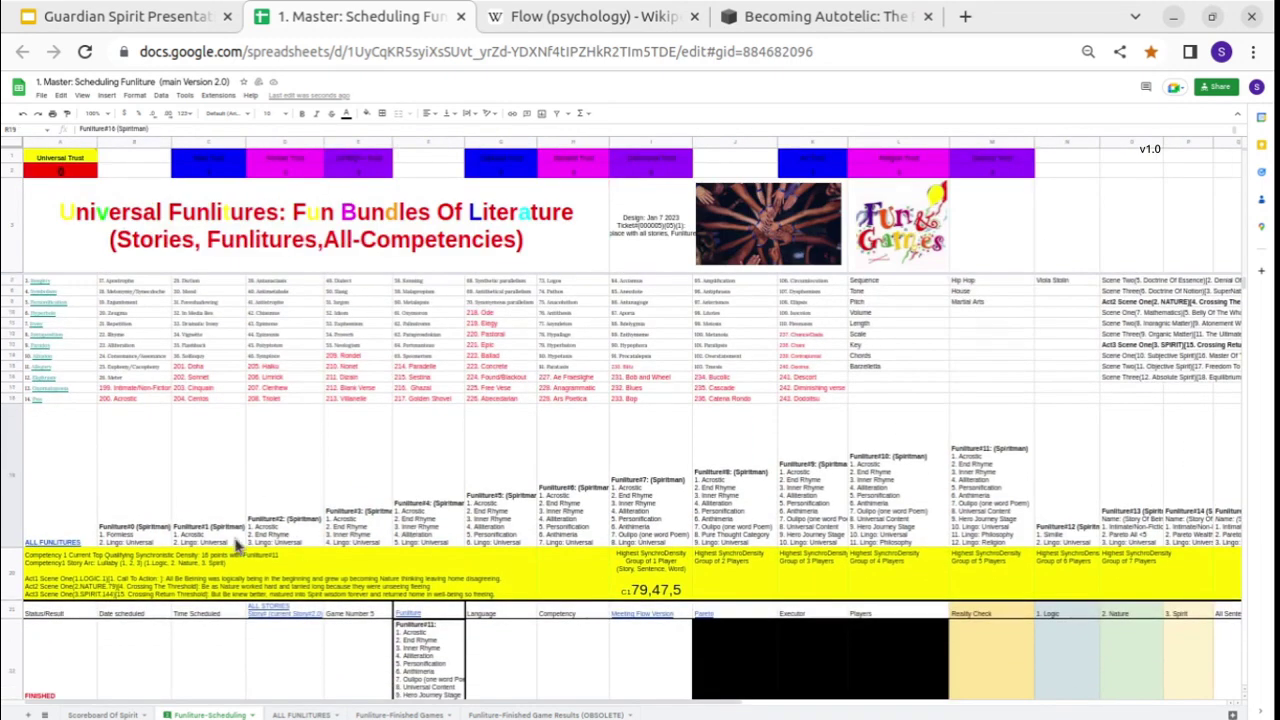
left_click(70, 158)
left_click_drag(85, 158, 615, 165)
mouse_move(135, 155)
left_click_drag(127, 185, 185, 422)
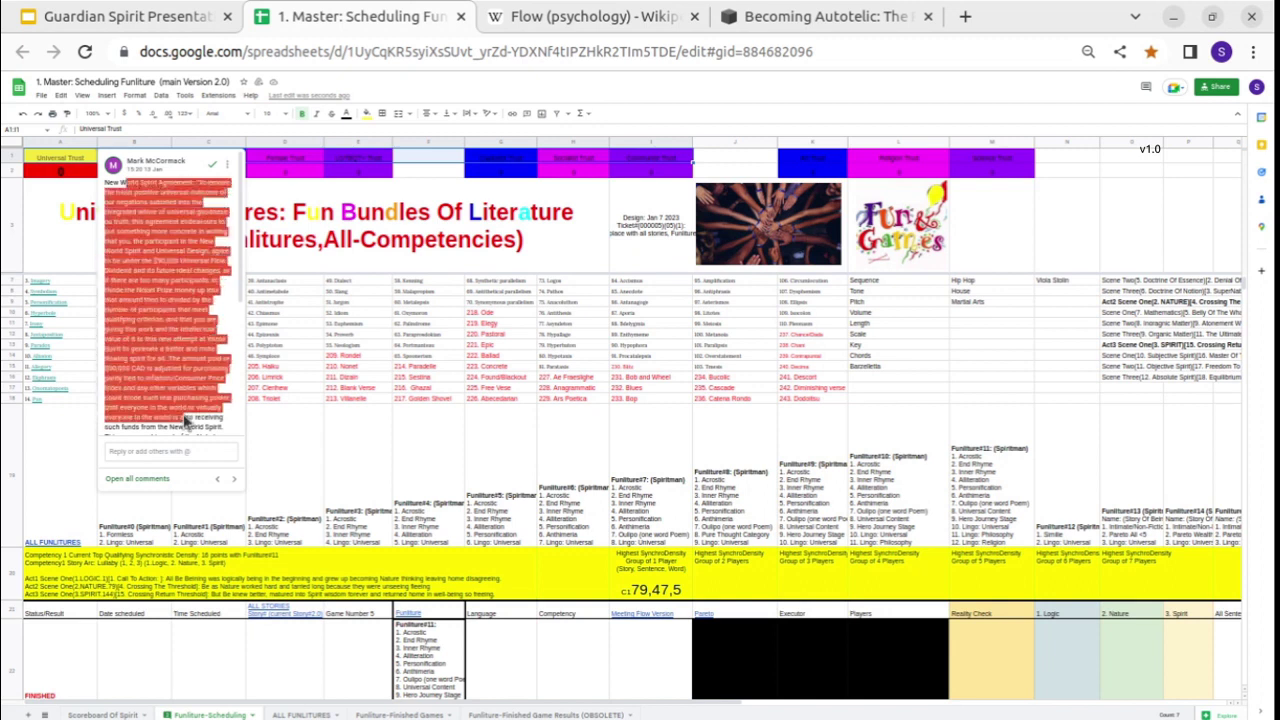
left_click(184, 422)
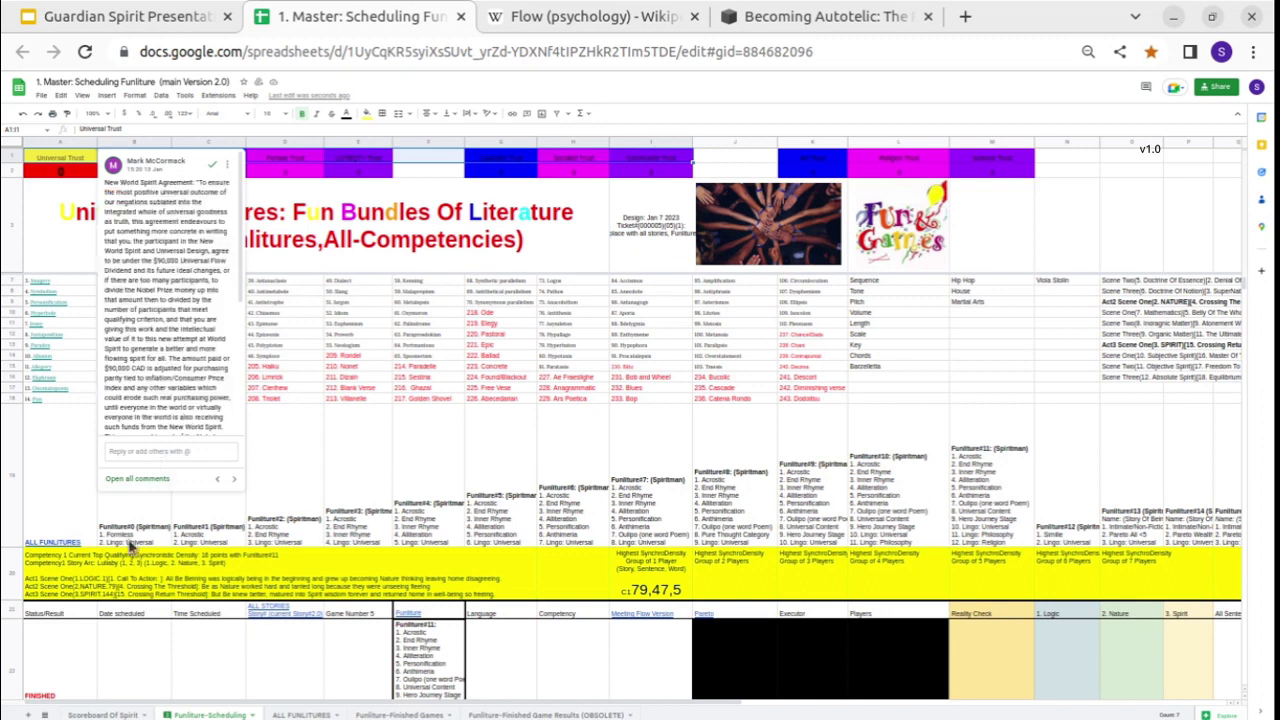
Select the Competency 1 summary in A20 and enlarge the page to read it.
left_click(120, 590)
left_click(55, 588)
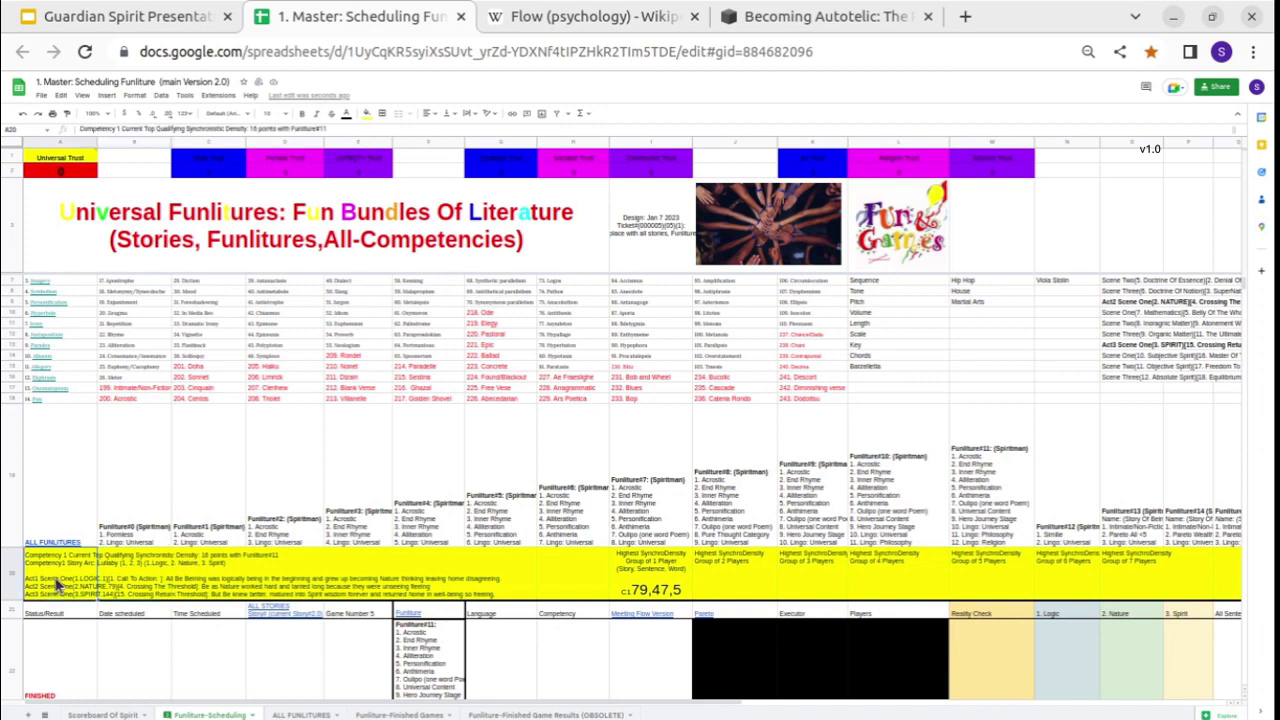
key("ctrl+minus")
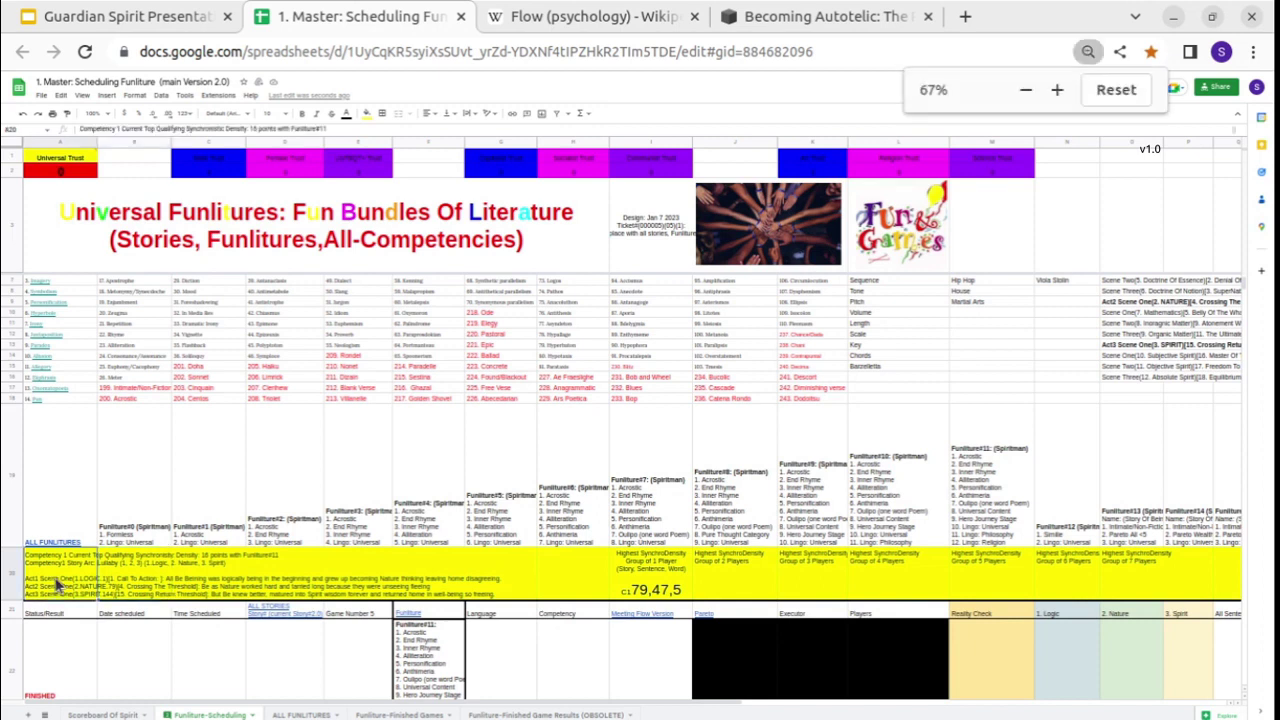
key("ctrl+plus")
key("ctrl+plus")
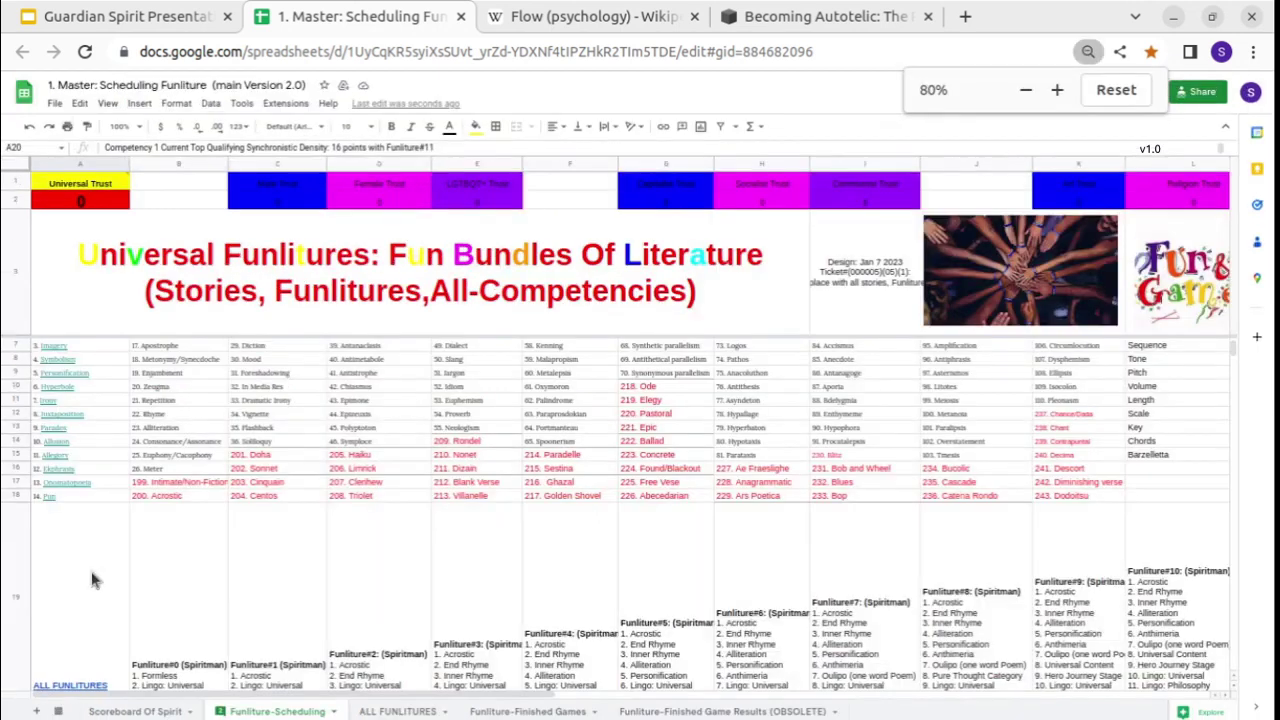
key("ctrl+plus")
key("ctrl+plus")
scroll(91, 580, "down", 5)
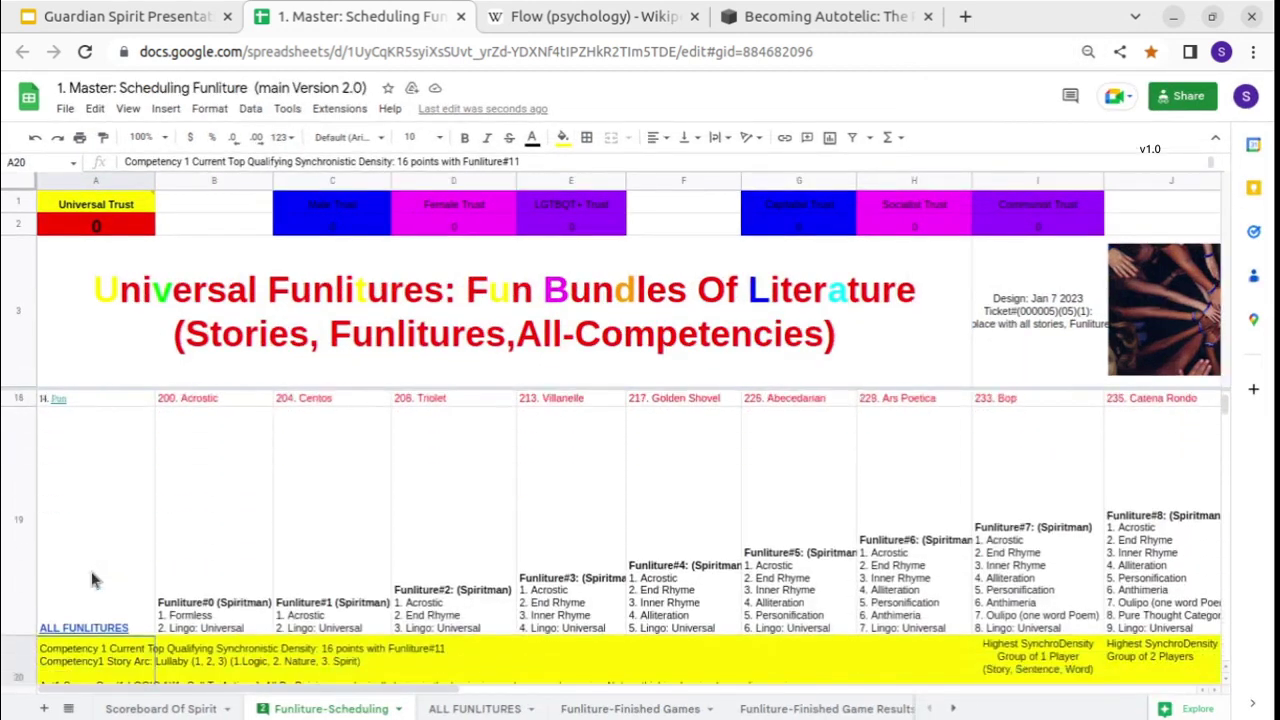
Move across row 20 to the Highest SynchroDensity cell and highlight the three act scenes in the Competency 1 summary in A20.
scroll(91, 571, "up", 3)
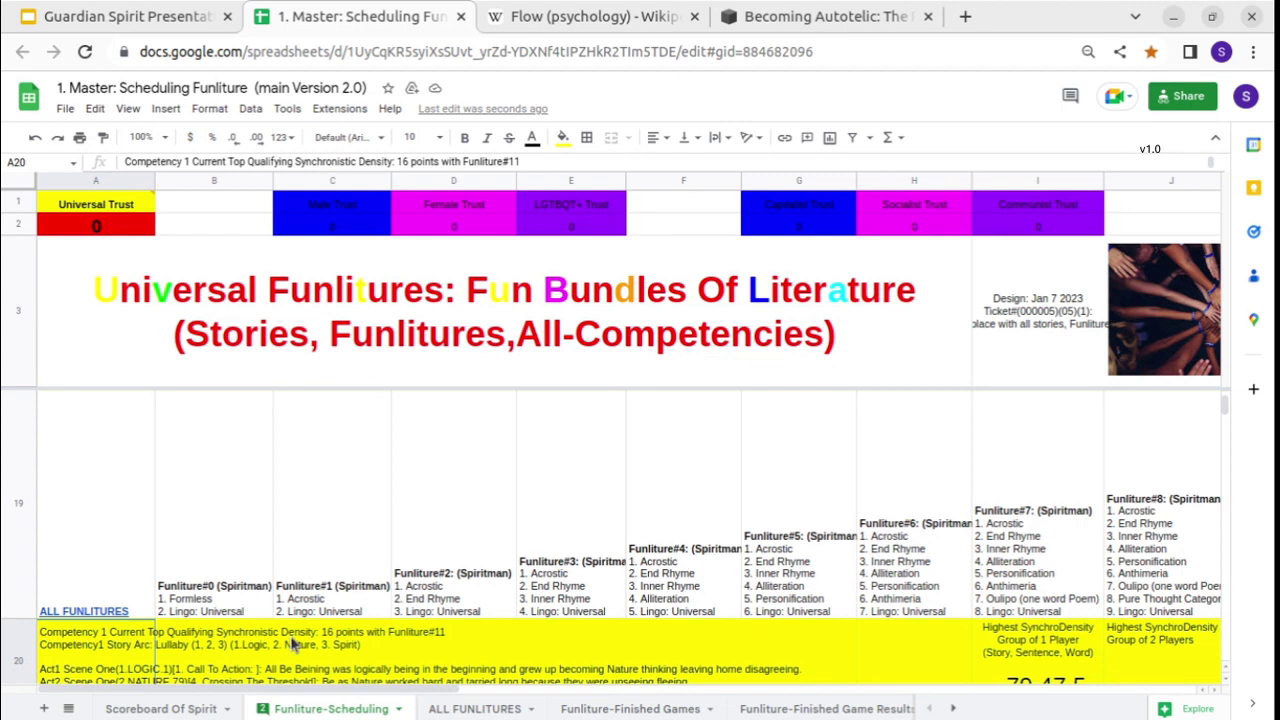
key("Right")
key("Right")
key("Right")
key("Right")
key("Right")
key("Right")
key("Right")
key("Right")
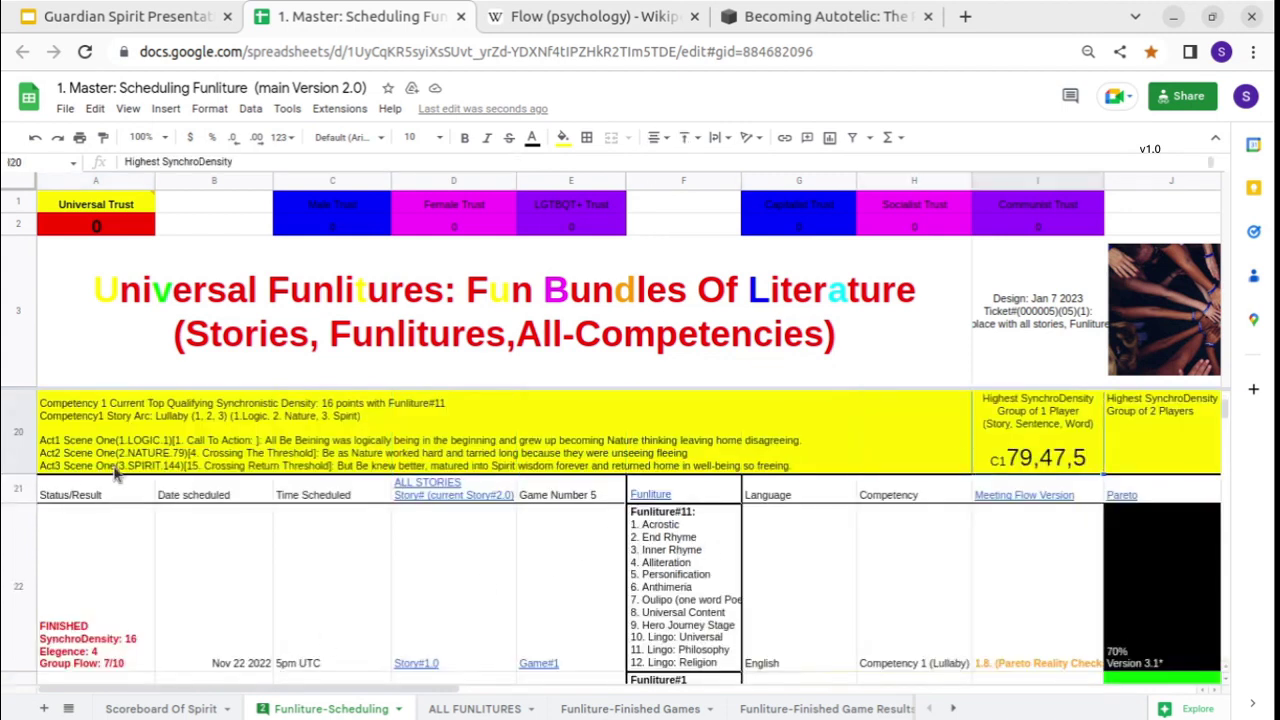
double_click(82, 440)
left_click_drag(73, 424, 675, 473)
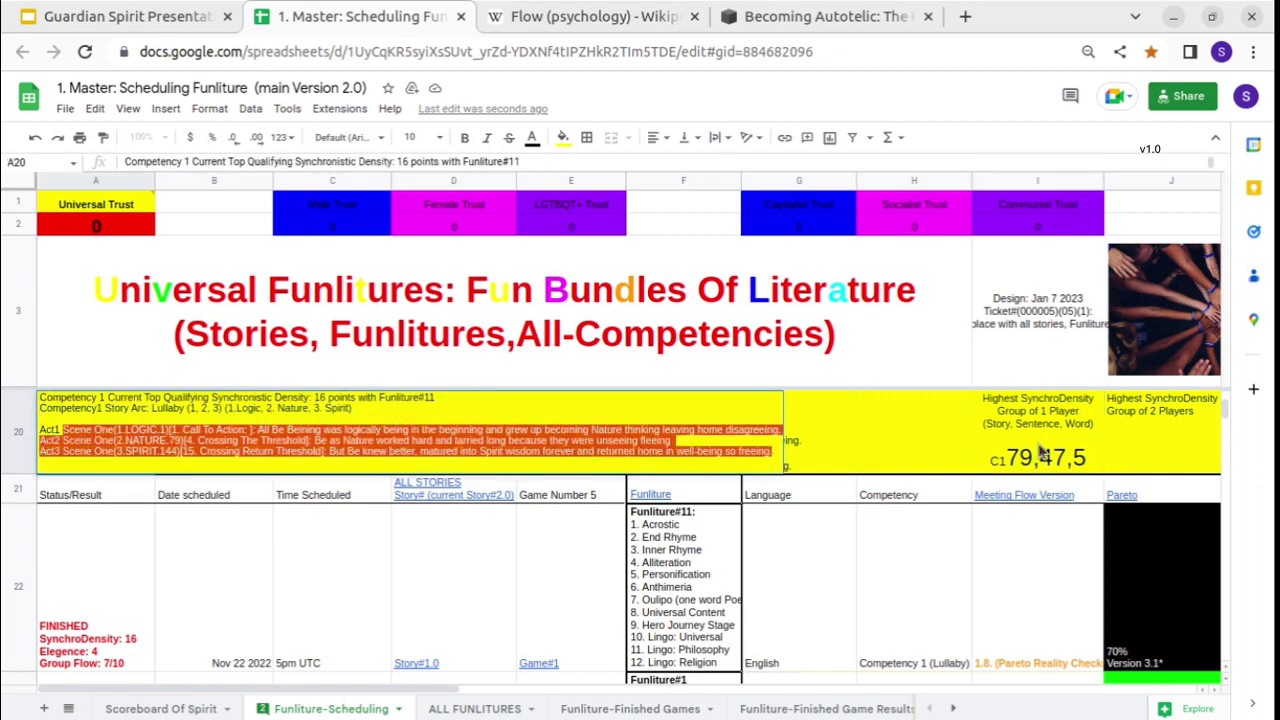
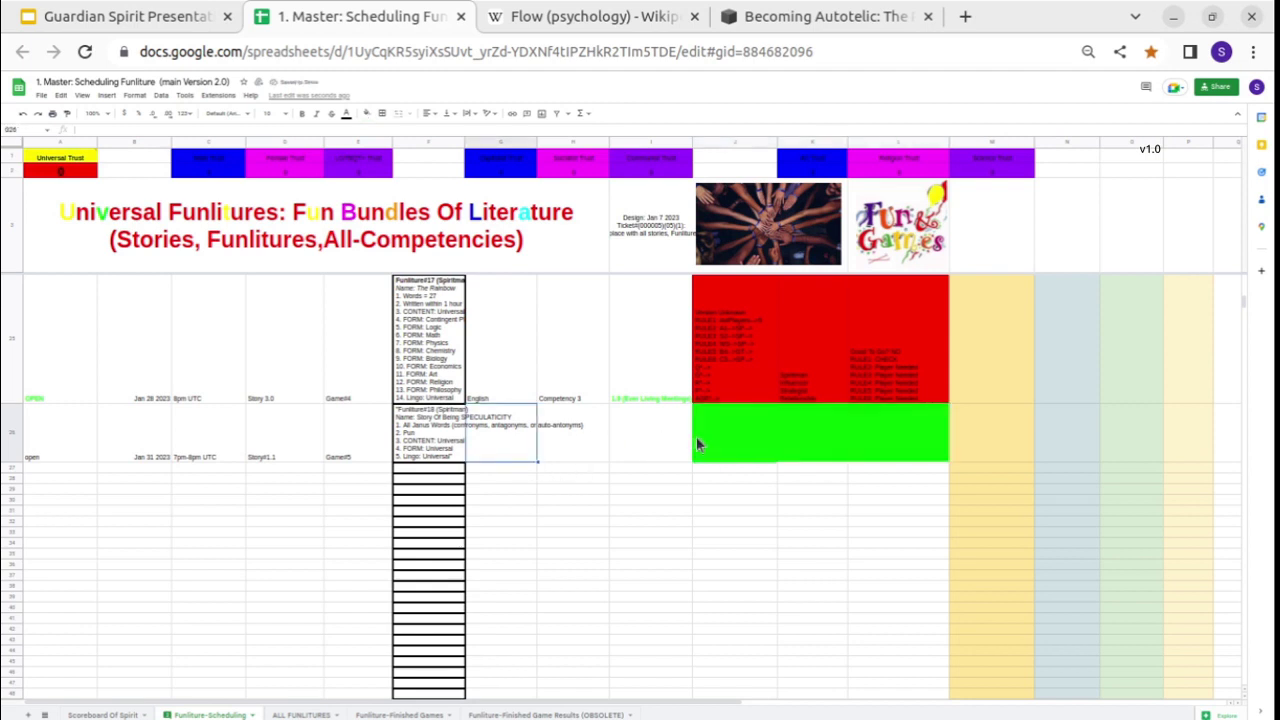
Fill the Pareto, Executor and Players cells J26:L26 of the Jan 31 2023 game with red.
left_click_drag(752, 448, 907, 438)
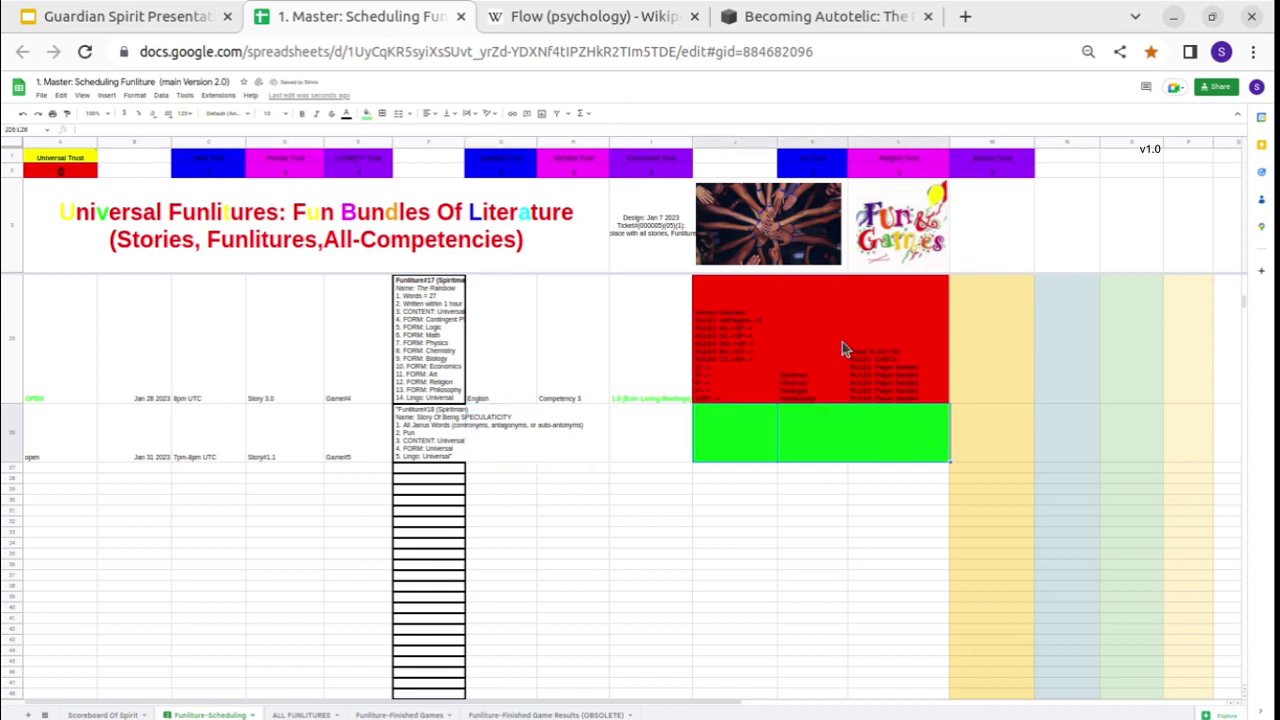
left_click(366, 113)
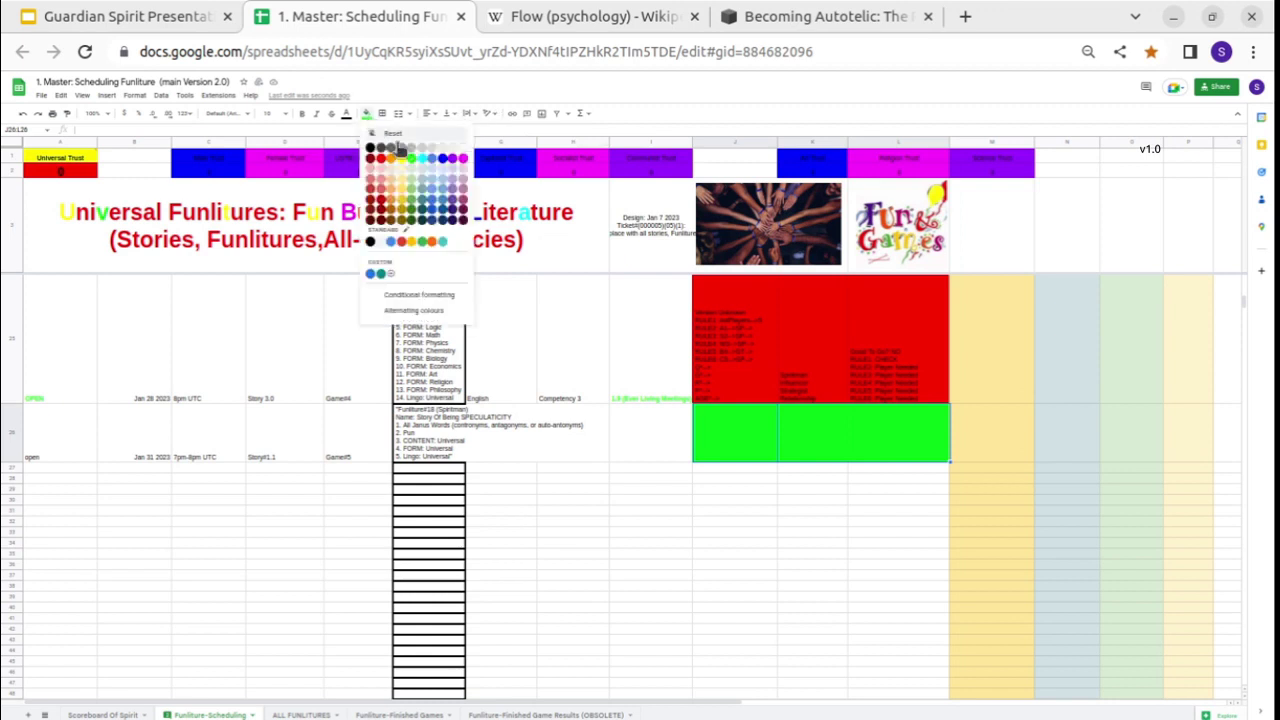
left_click(381, 159)
Enter English as the language of the Jan 31 2023 game in G26 and select its Competency cell.
left_click(490, 430)
type("English")
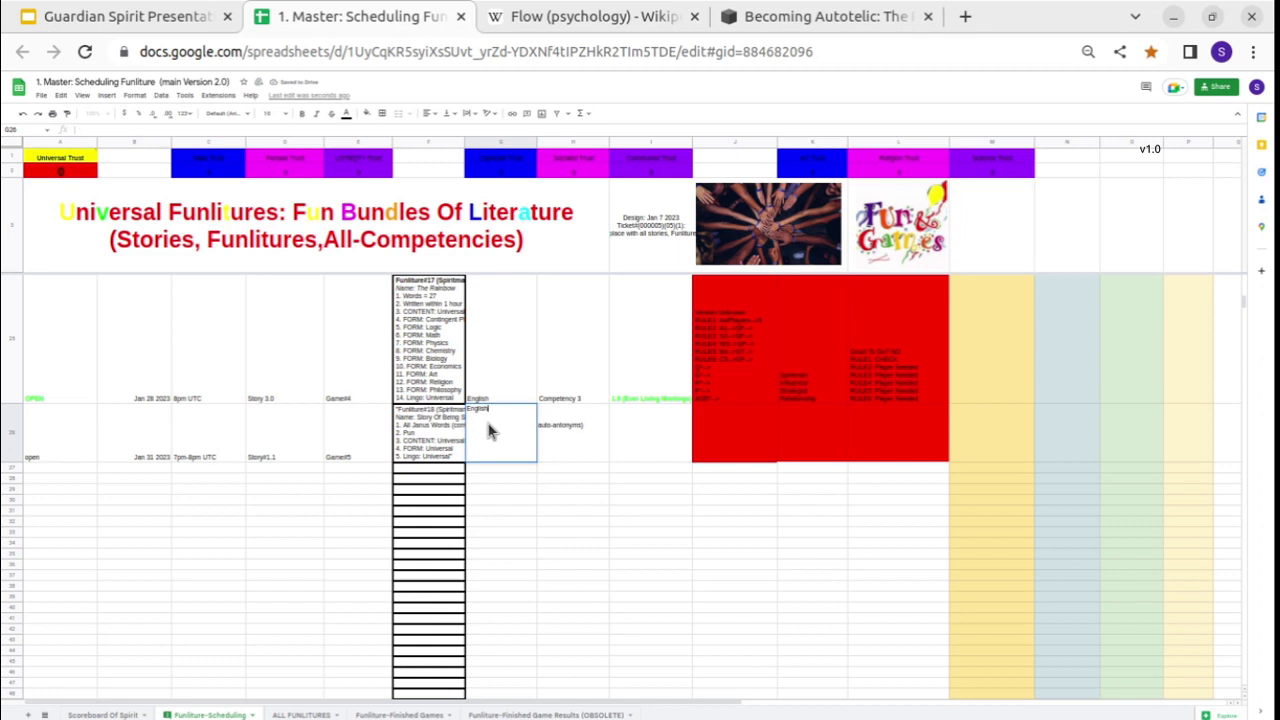
key("Tab")
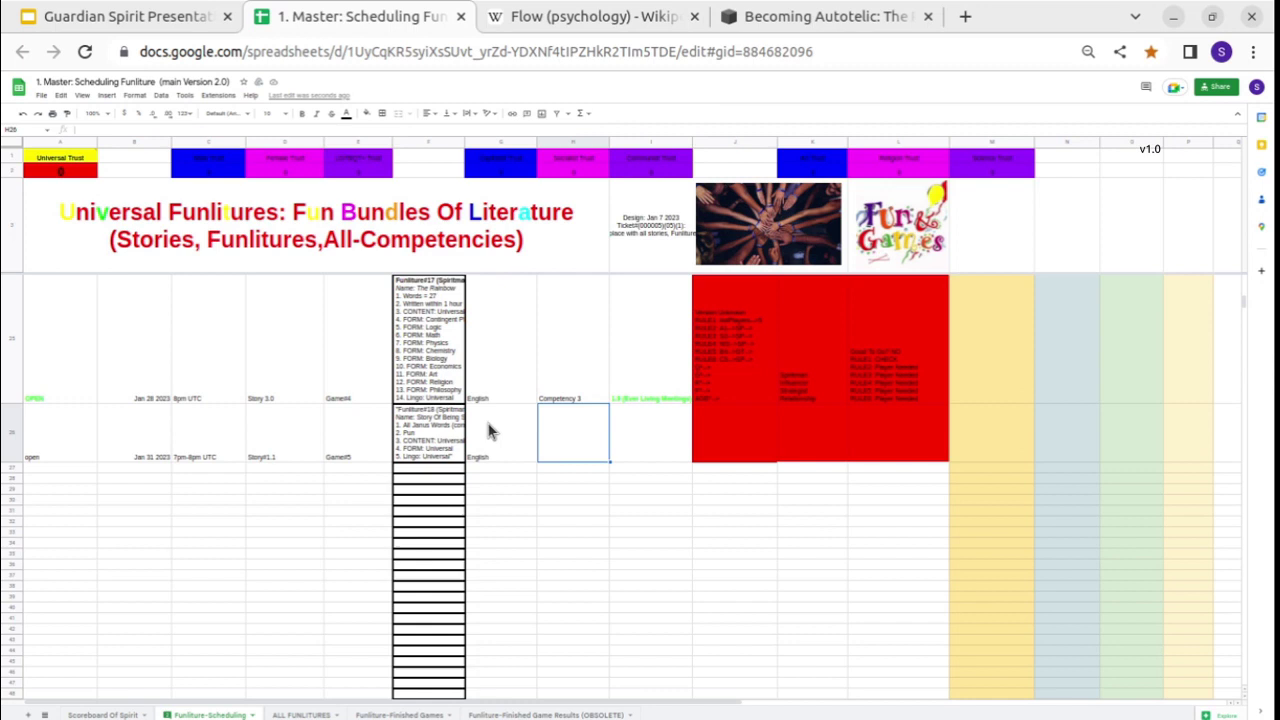
left_click(490, 430)
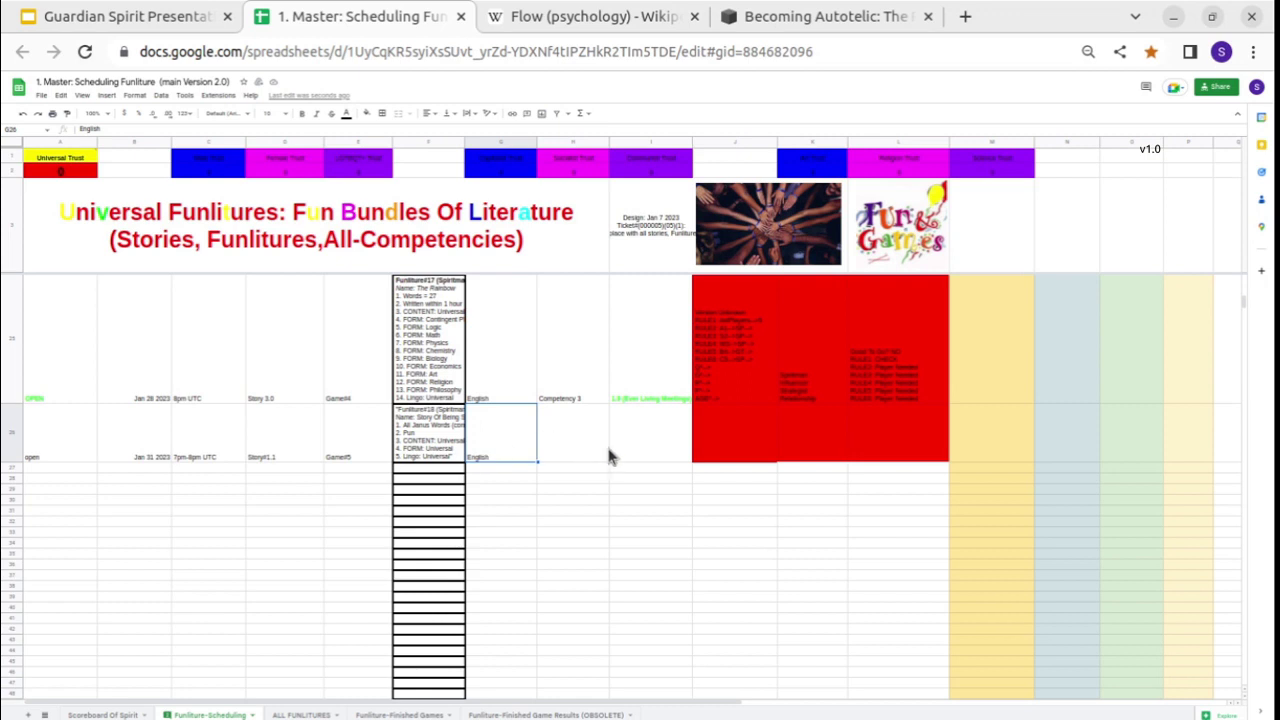
left_click(578, 443)
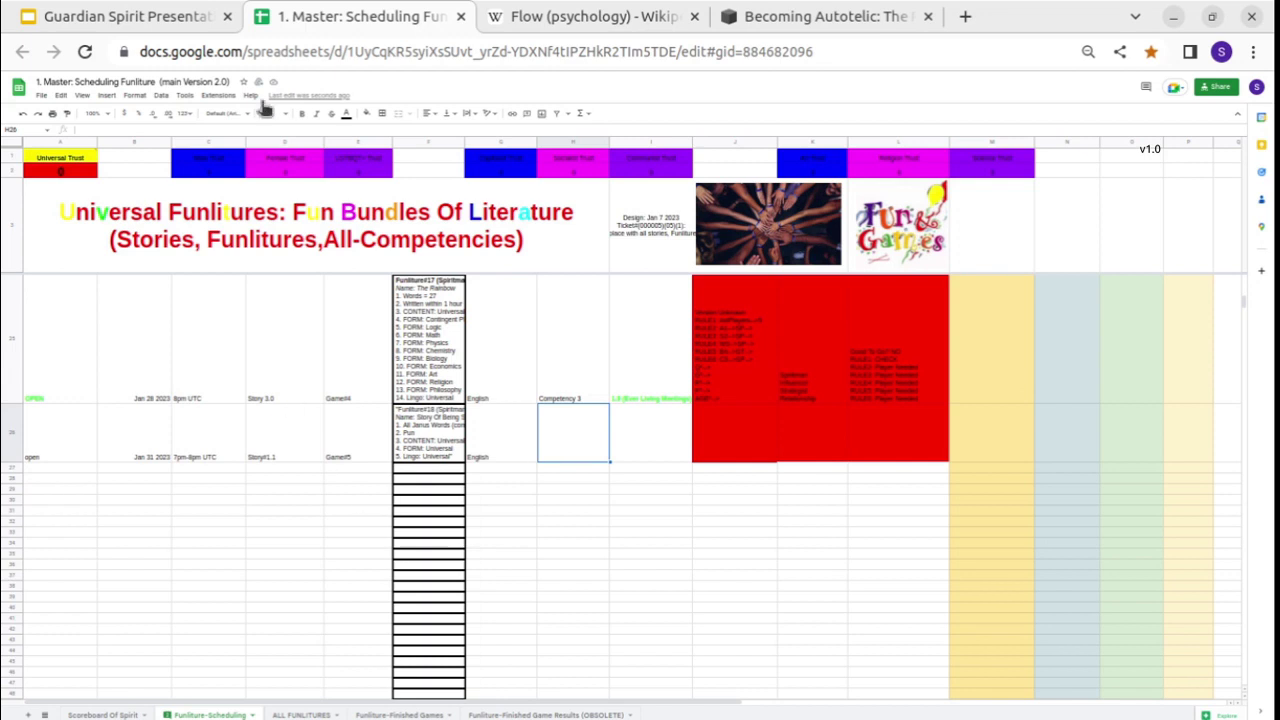
Switch to the Guardian Spirit presentation, examine the Competency 1, 2 and 3 ontologies beside slide 12, and return to the 4th Stage slide.
left_click(195, 33)
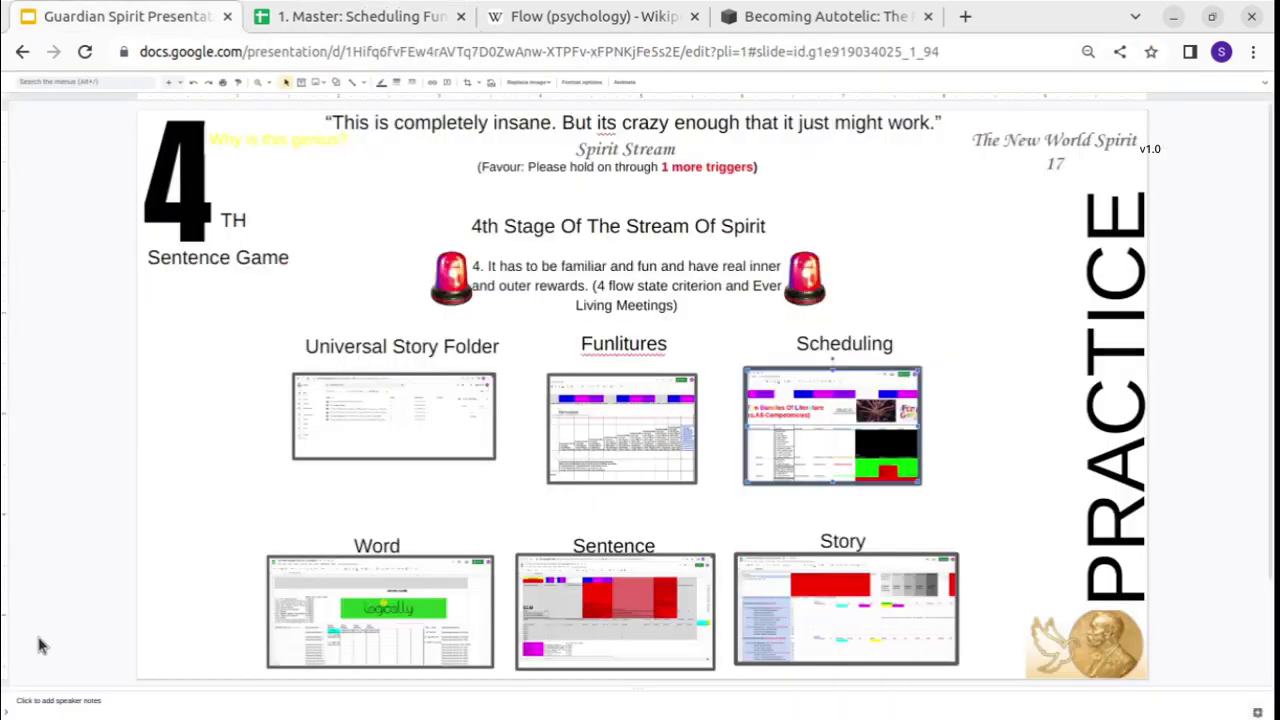
left_click(14, 712)
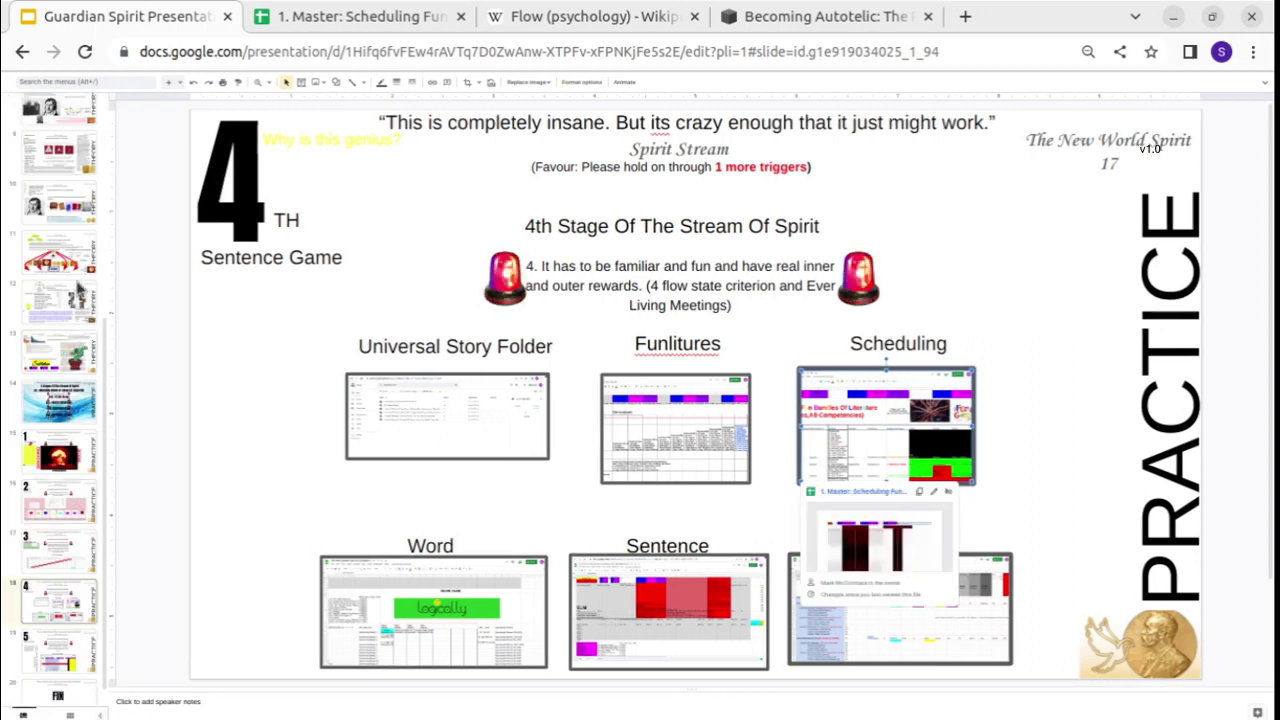
left_click(72, 315)
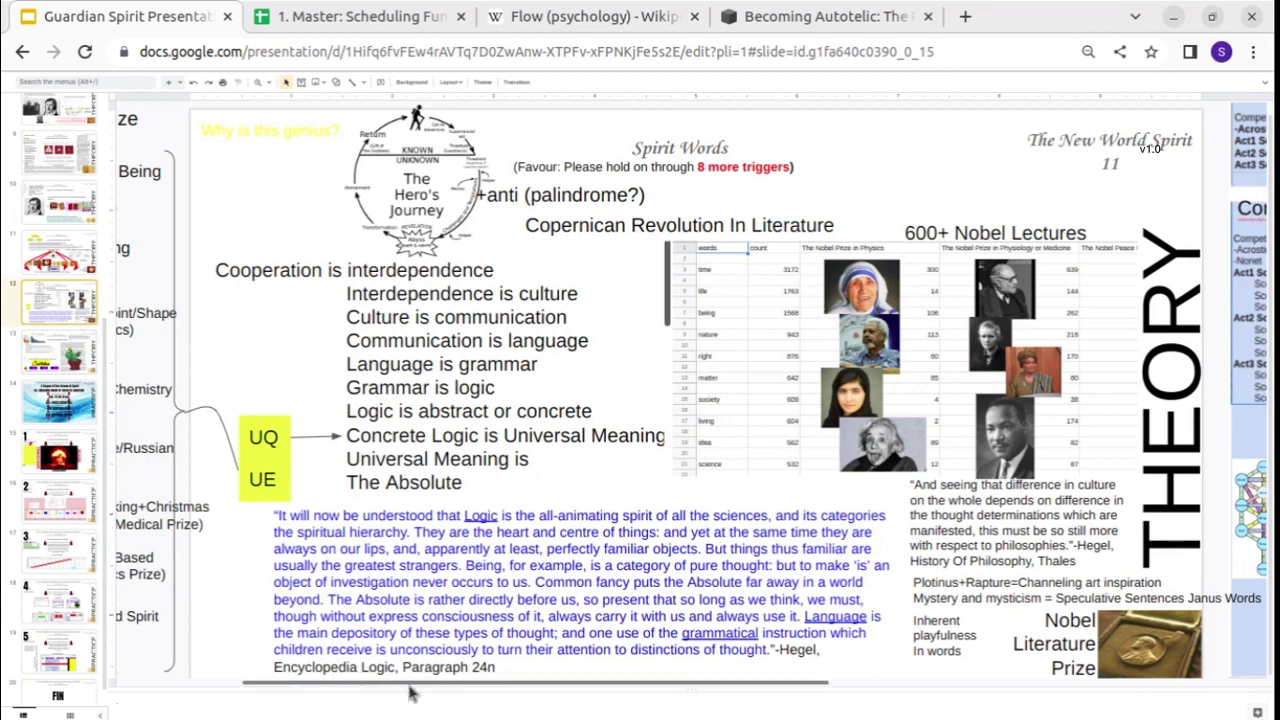
scroll(653, 680, "right", 2)
scroll(778, 672, "right", 10)
scroll(869, 672, "right", 2)
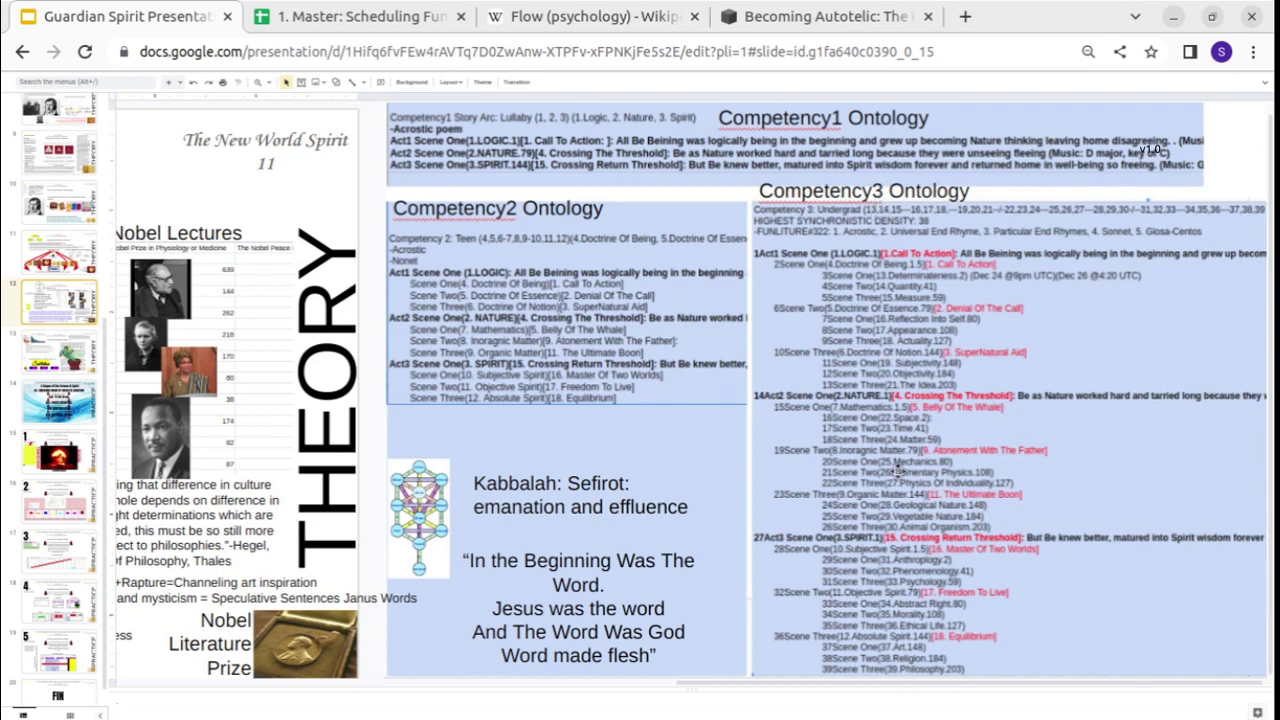
left_click(70, 598)
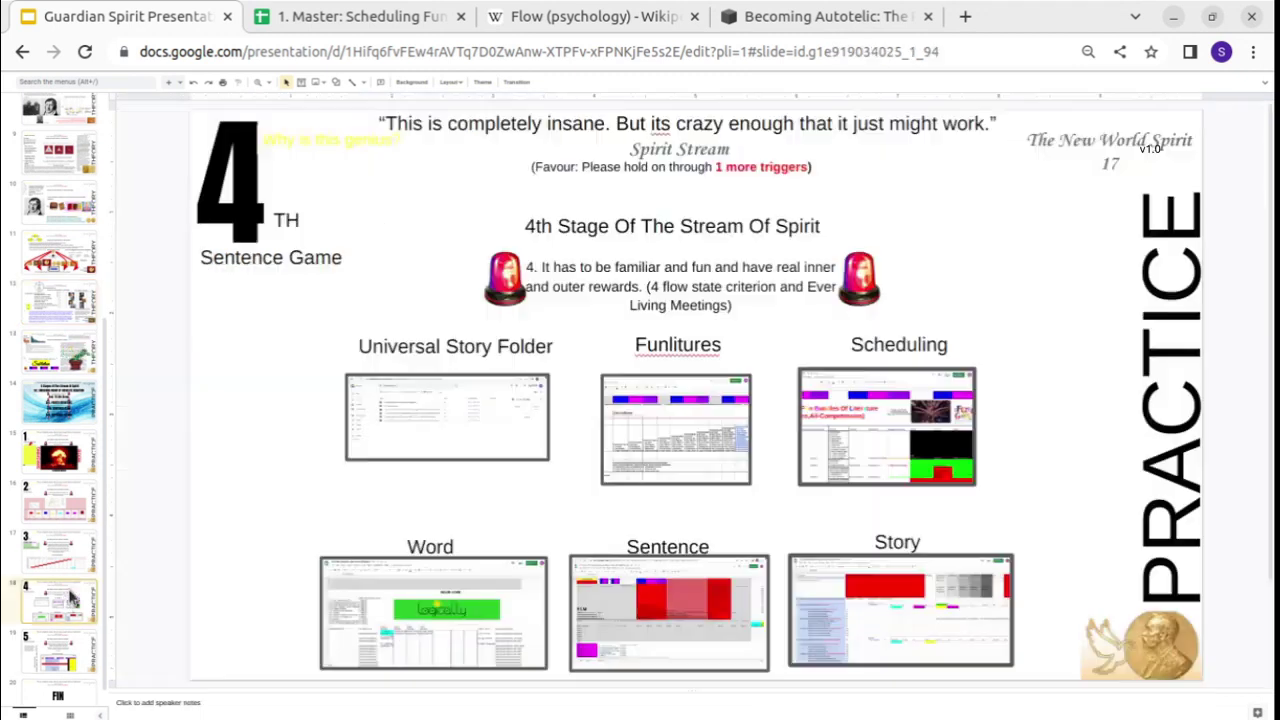
Switch back to the Scheduling Funliture spreadsheet and enter Competency 3 in H26.
left_click(416, 24)
type("Competency 3")
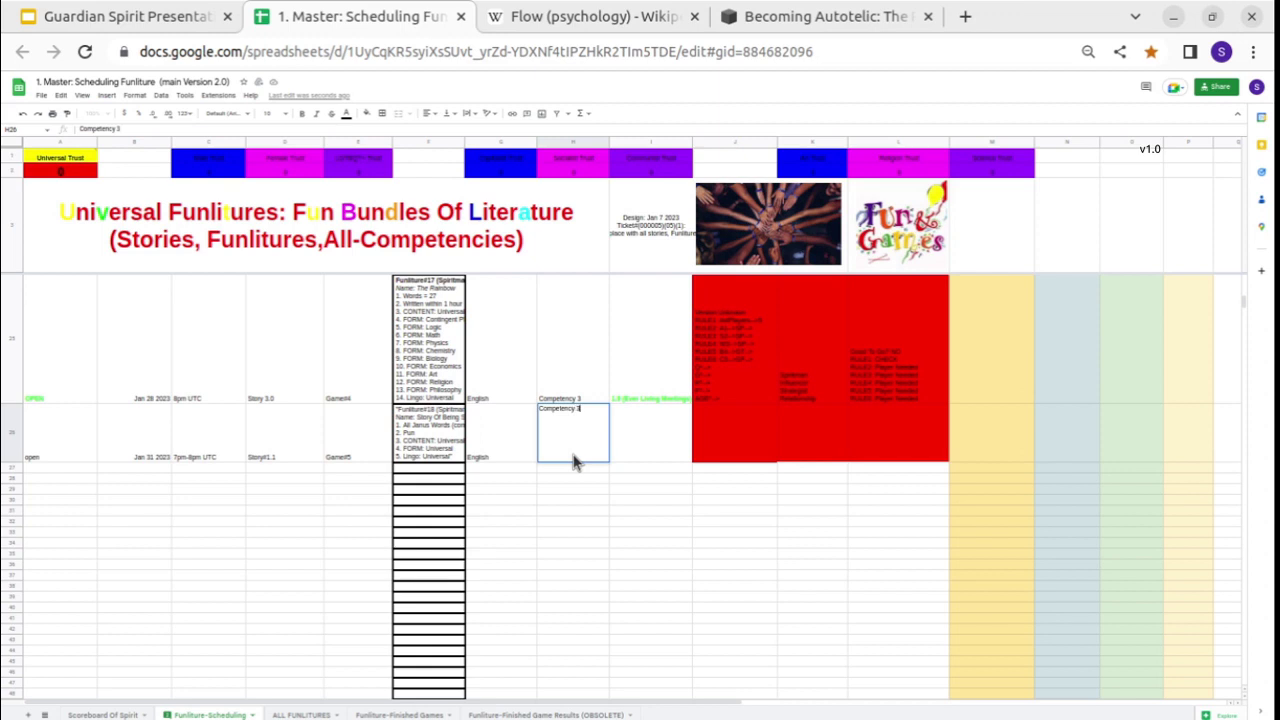
key("Tab")
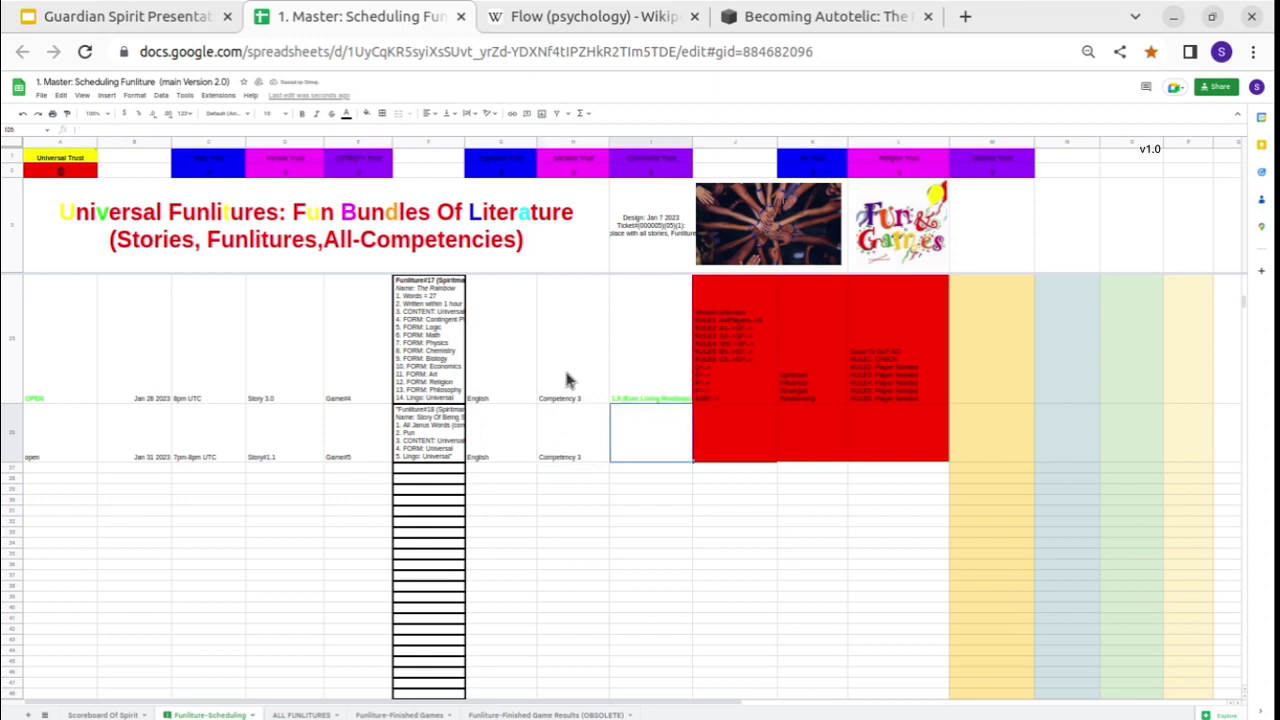
Review the Meeting Flow Version entries of the earlier games in I22:I25, glancing briefly at the presentation's 4th Stage slide.
key("Up")
key("Up")
key("Up")
key("Up")
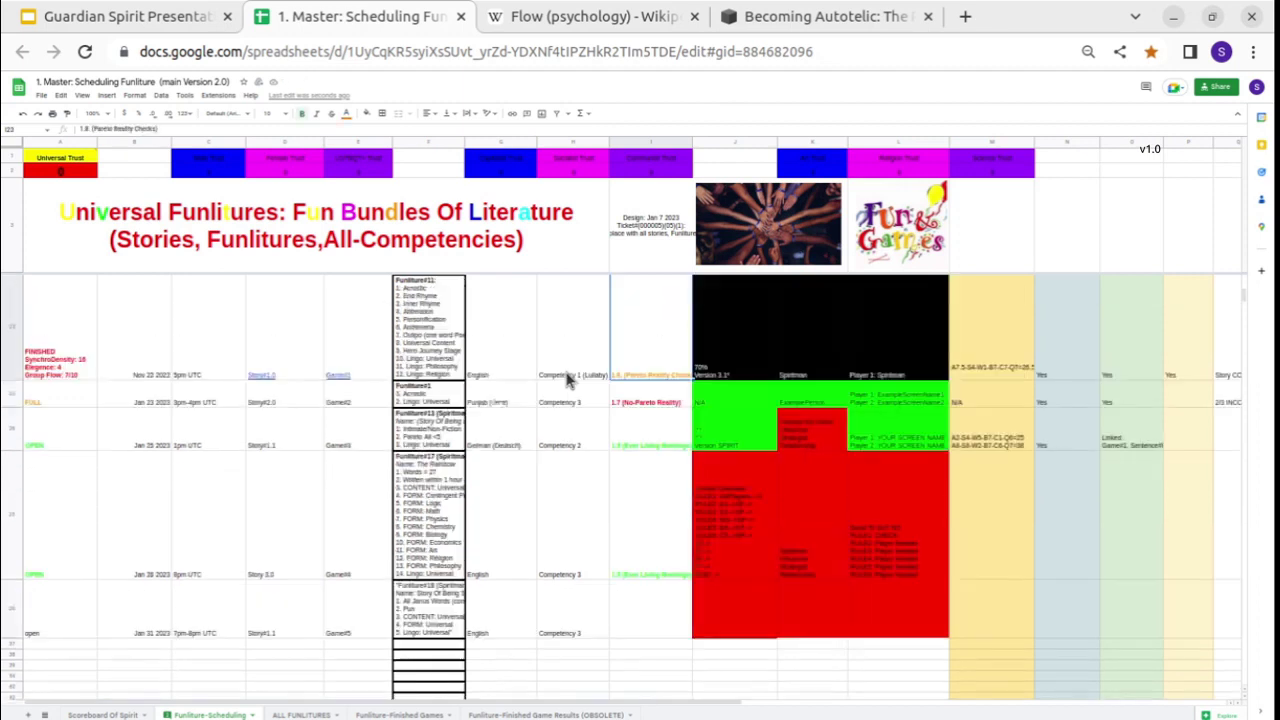
key("Up")
key("Down")
key("Down")
key("Down")
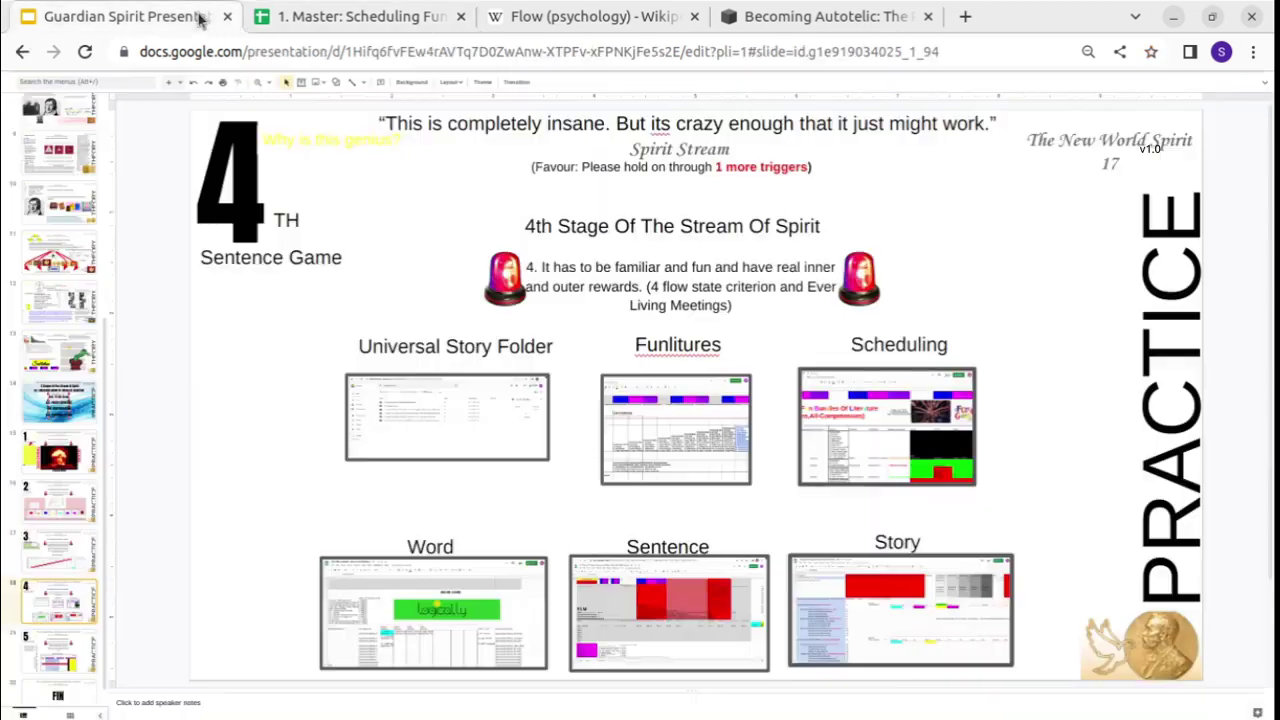
left_click(205, 20)
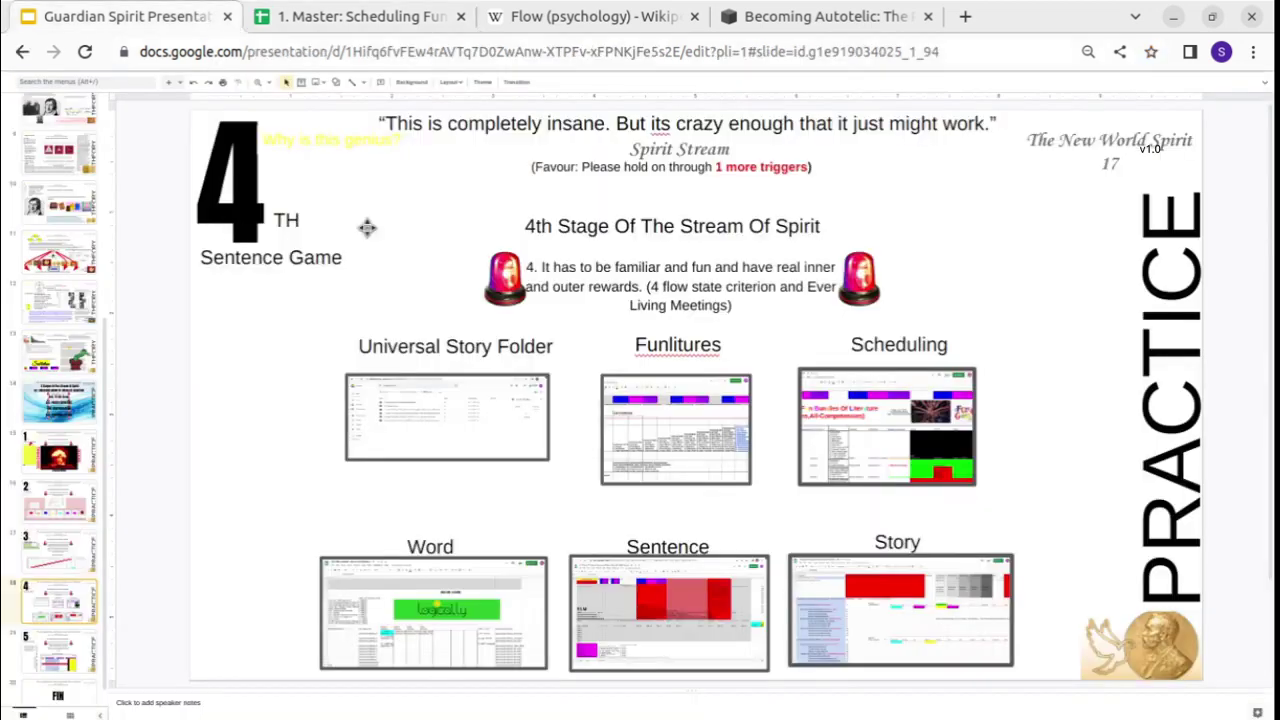
left_click(388, 22)
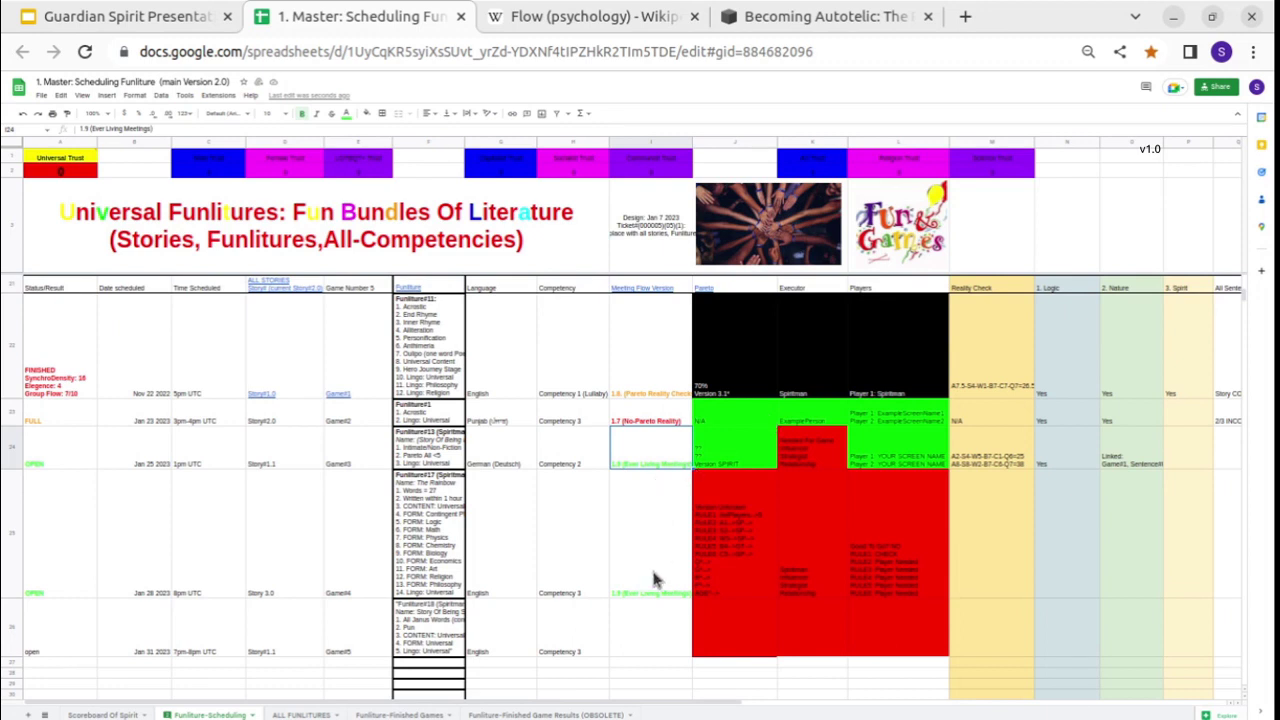
left_click(644, 416)
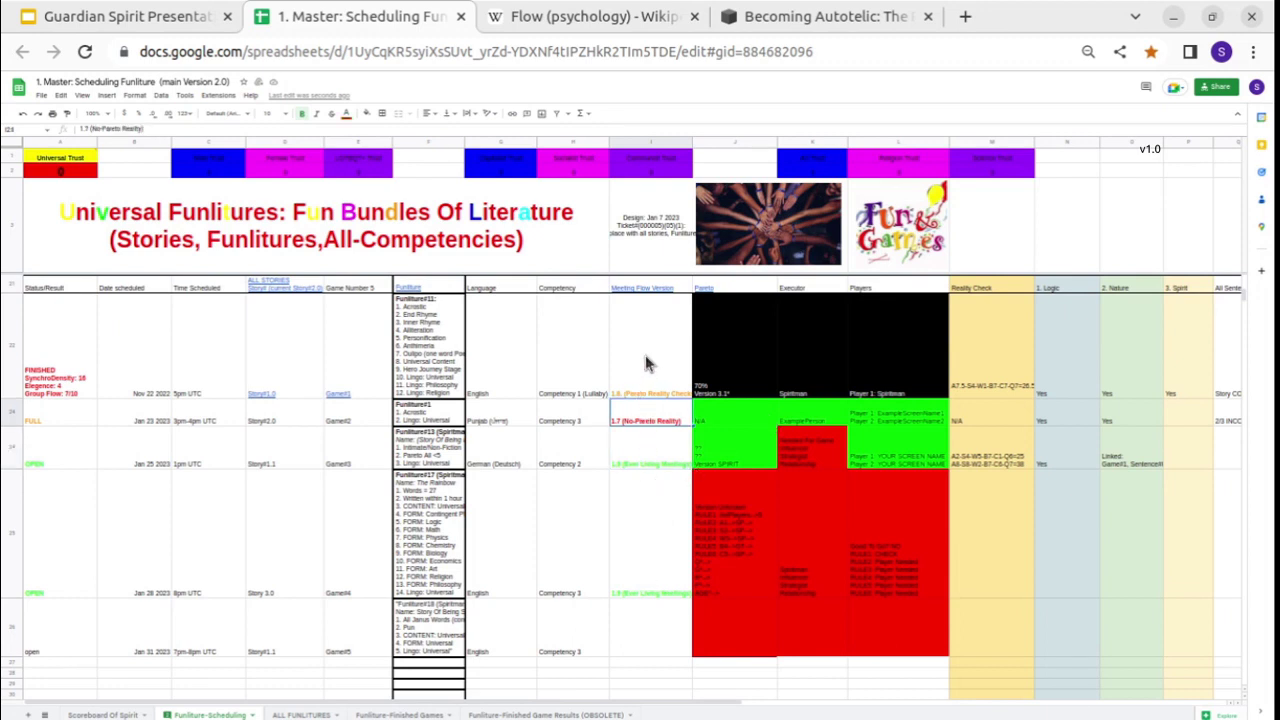
left_click(648, 370)
left_click(645, 462)
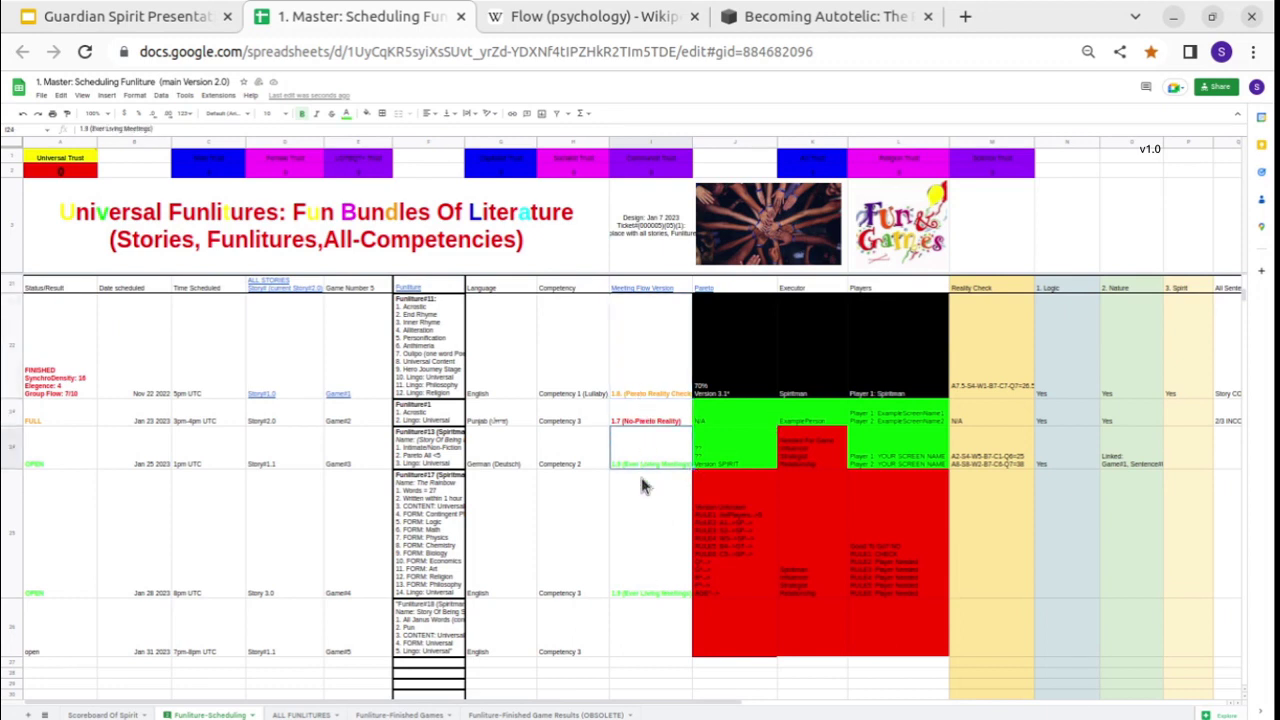
left_click(633, 593)
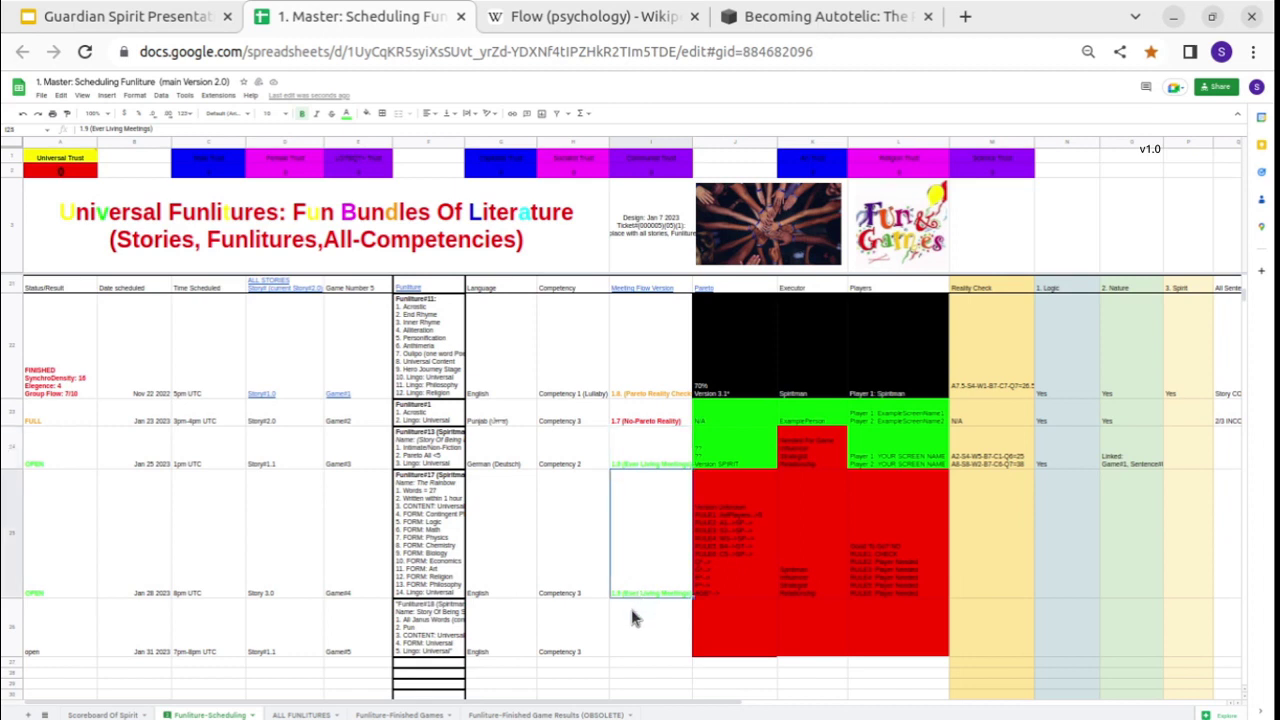
Enter "1.9 (Ever Living Meetings)" as the Meeting Flow Version in I26.
left_click(632, 618)
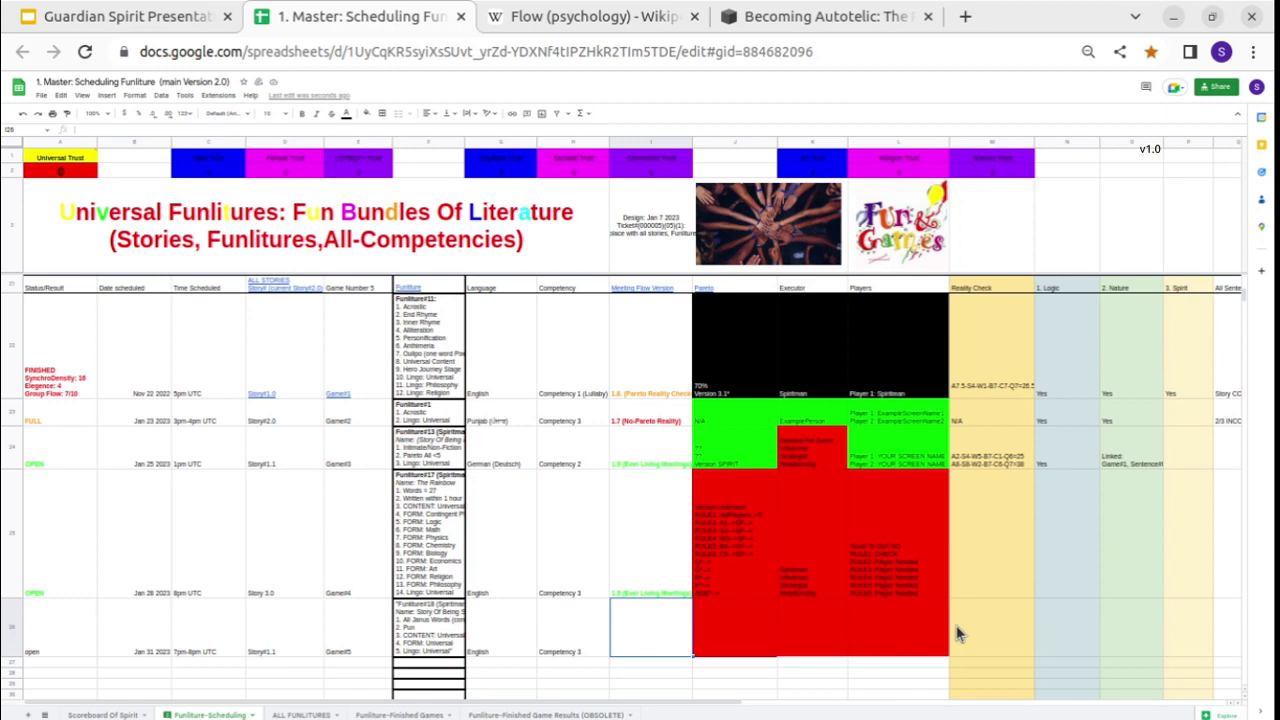
type("1.9 (Ever Living")
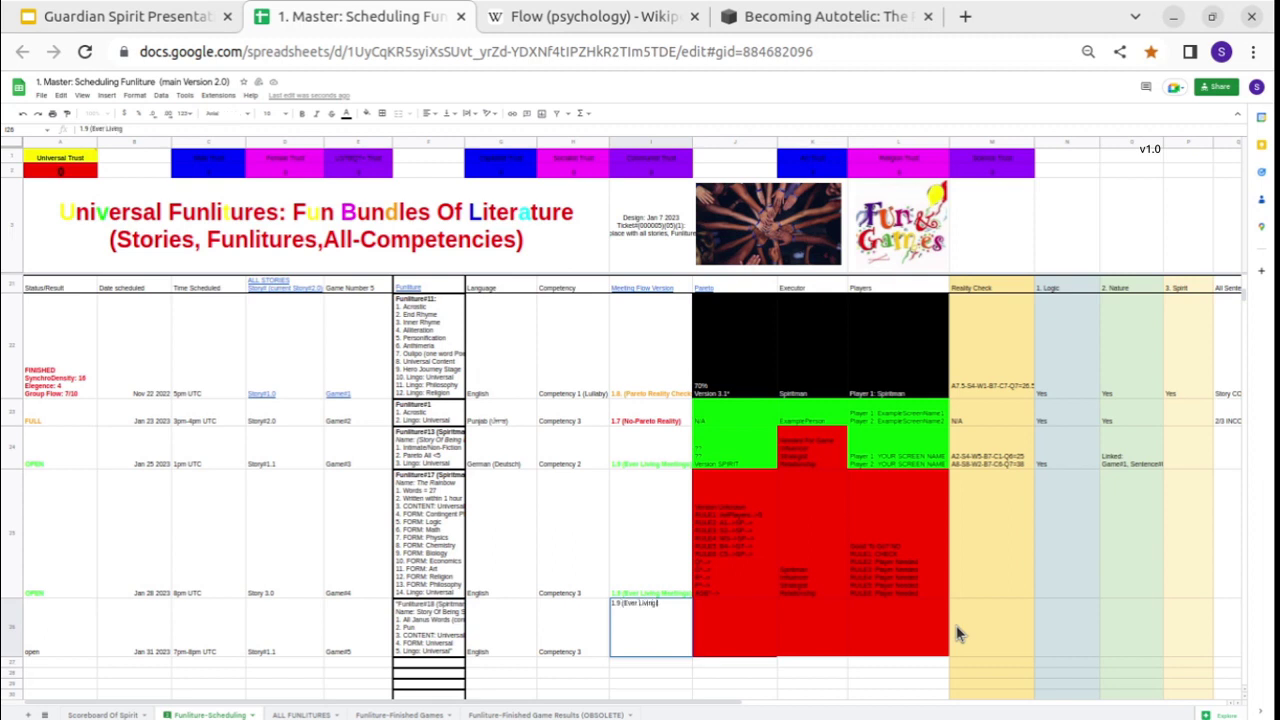
type(" Meetings")
key("Tab")
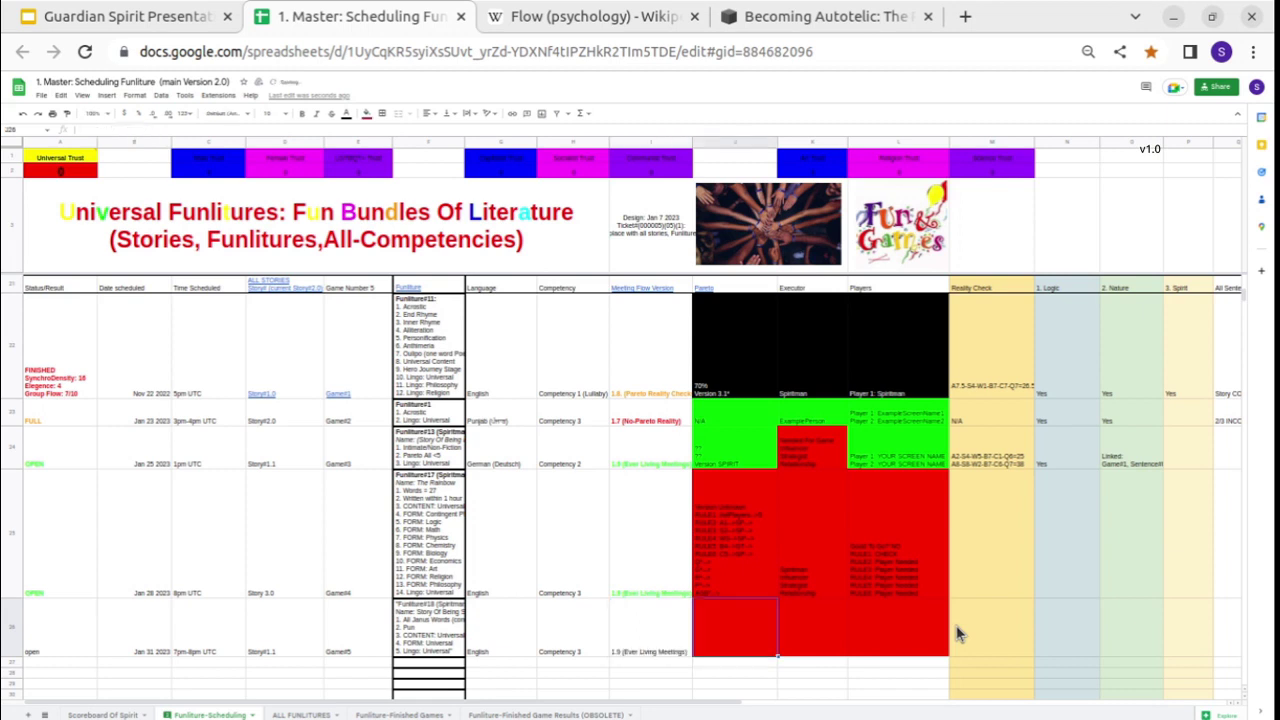
Examine the Pareto rules in J25, the Funliture#18 cell in F26 and the preview of the linked Game#1 file.
left_click(723, 510)
left_click(726, 625)
left_click_drag(721, 552, 733, 625)
left_click(733, 625)
left_click(446, 642)
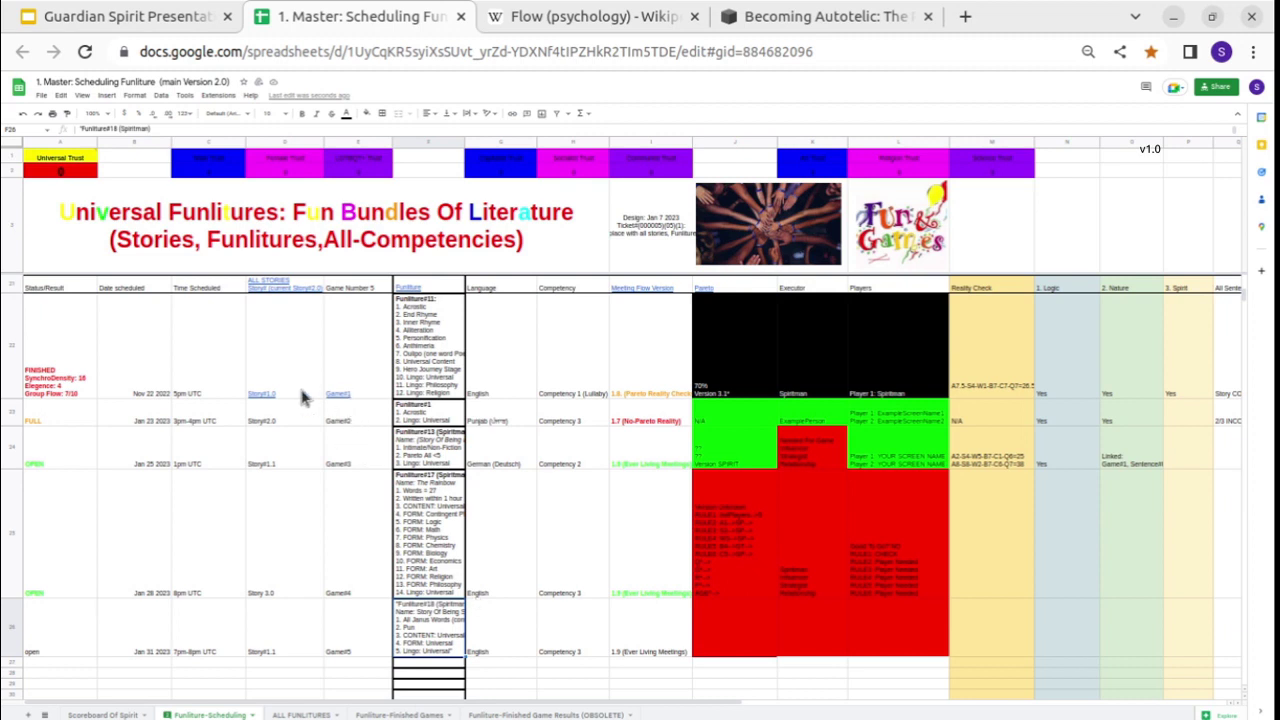
mouse_move(352, 391)
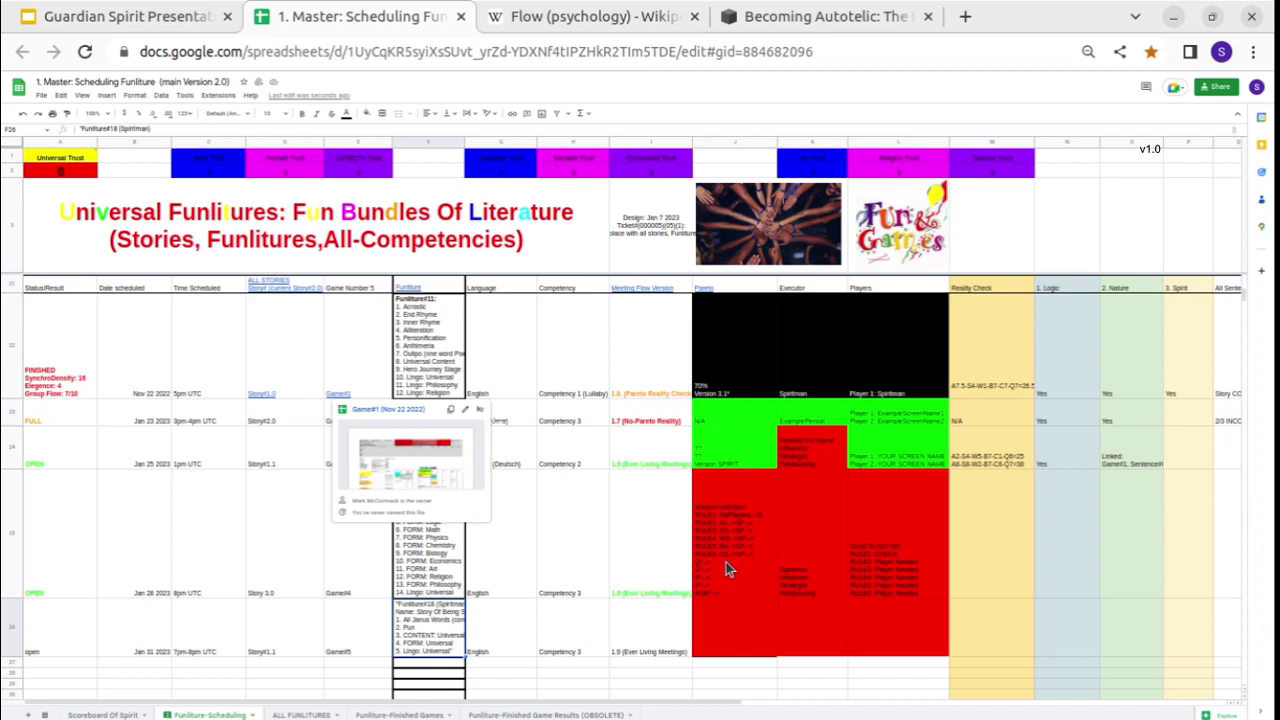
left_click(727, 566)
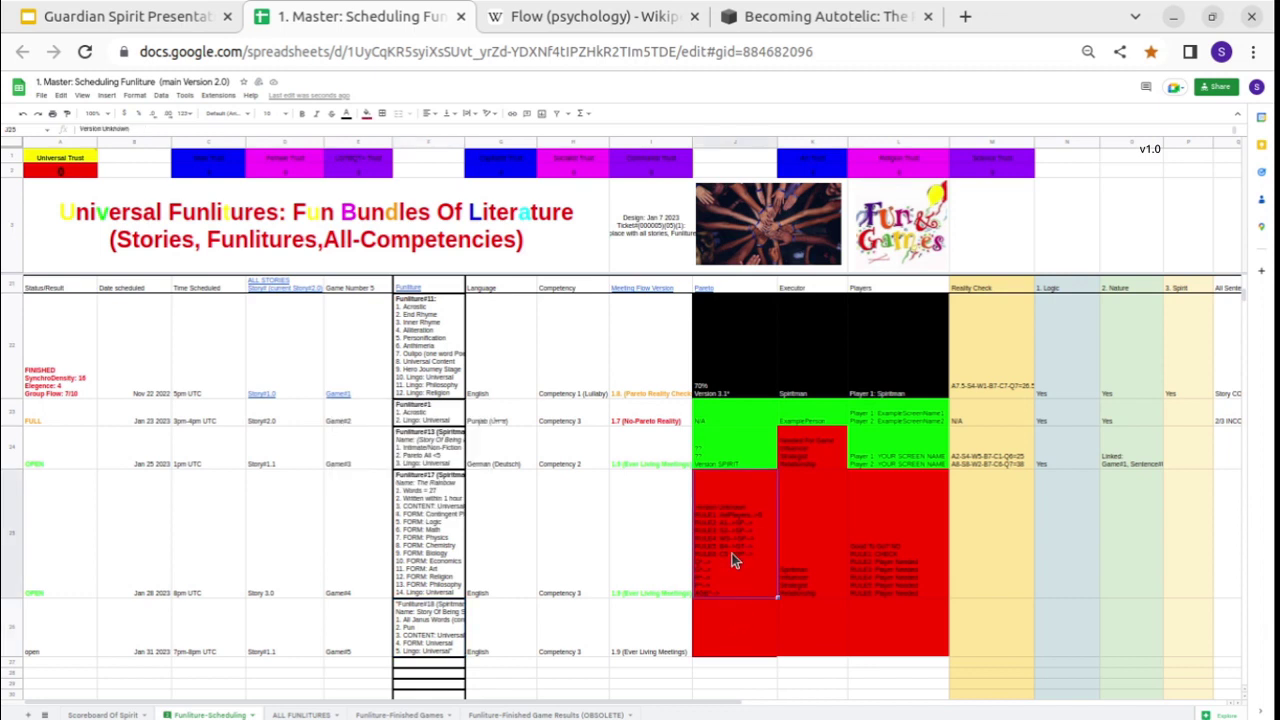
Enter "Grid#1.0" as the Pareto value of the Jan 31 2023 game in J26.
left_click(740, 637)
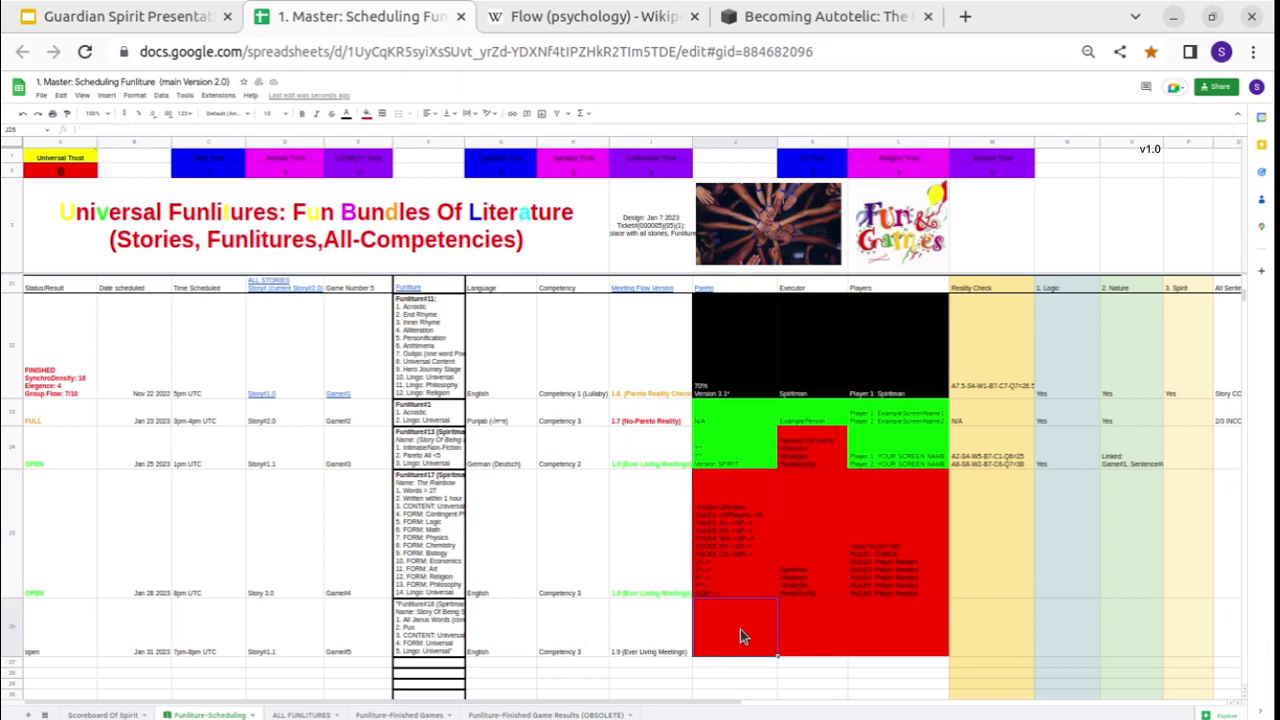
type("70")
key("Tab")
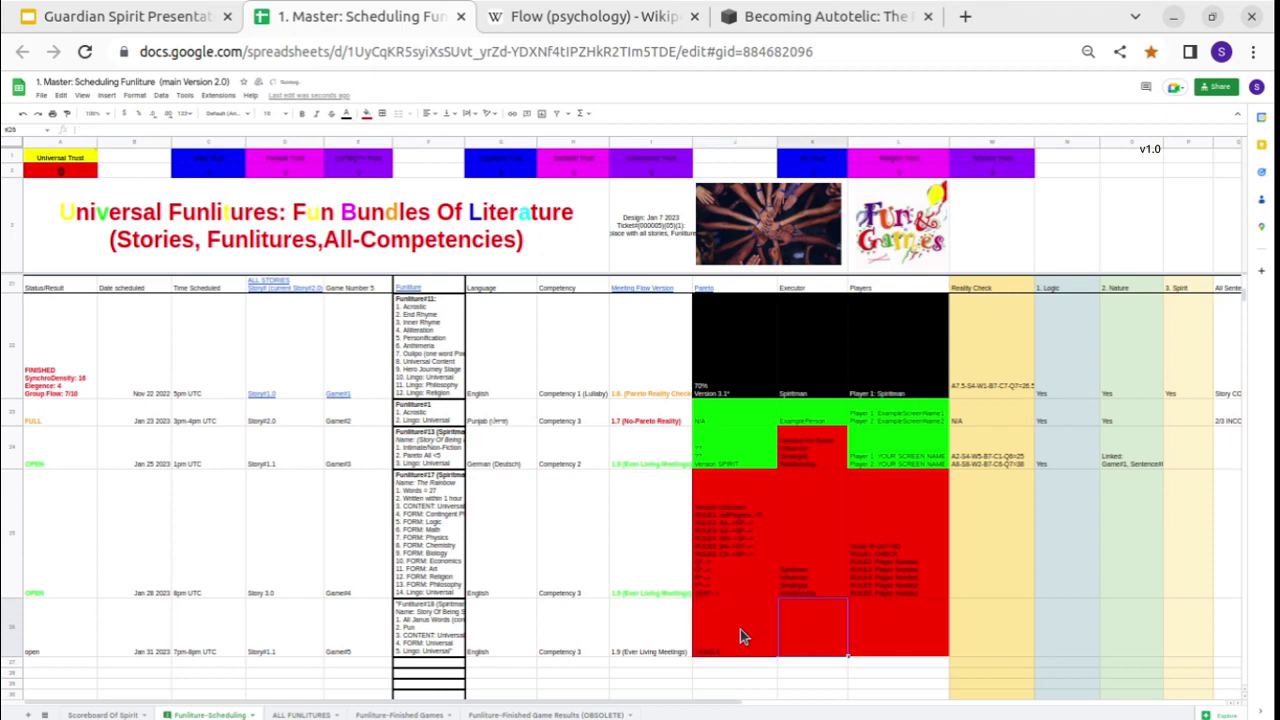
left_click(728, 636)
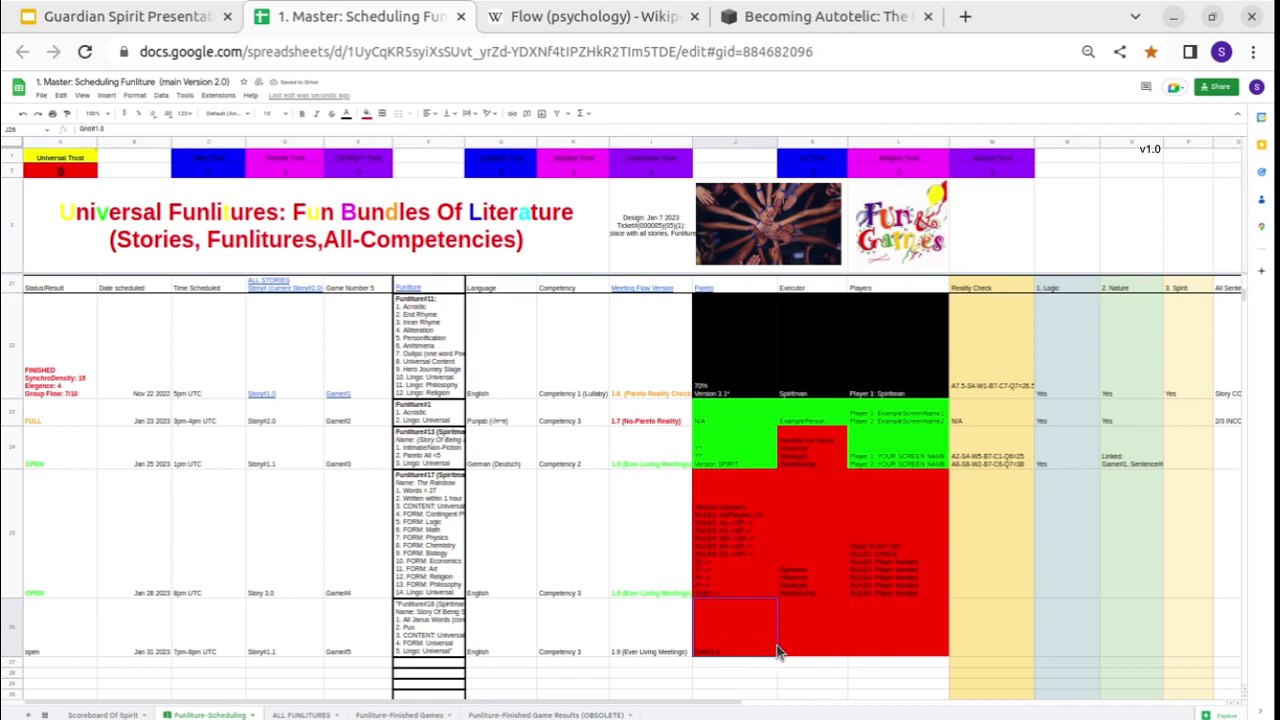
Highlight the Executor column from K21 to K26 and select the Executor cell of the Jan 31 2023 game.
left_click_drag(805, 290, 807, 620)
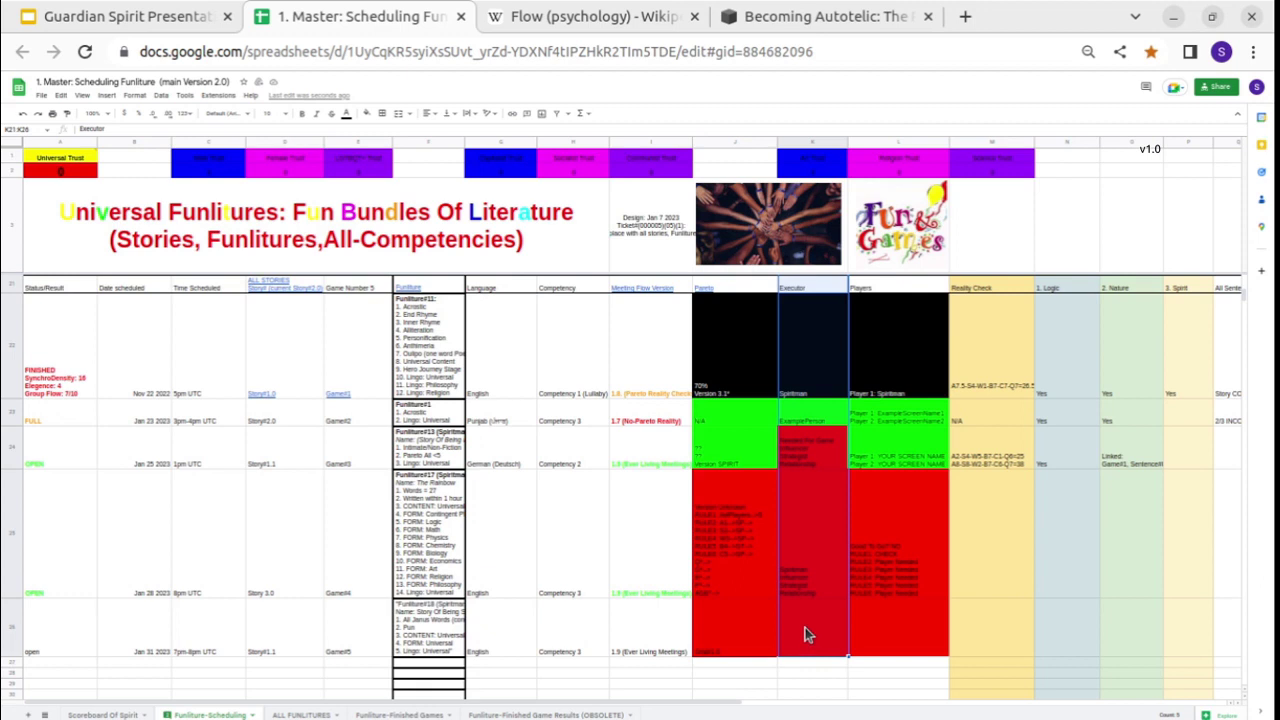
left_click(791, 348)
left_click(795, 600)
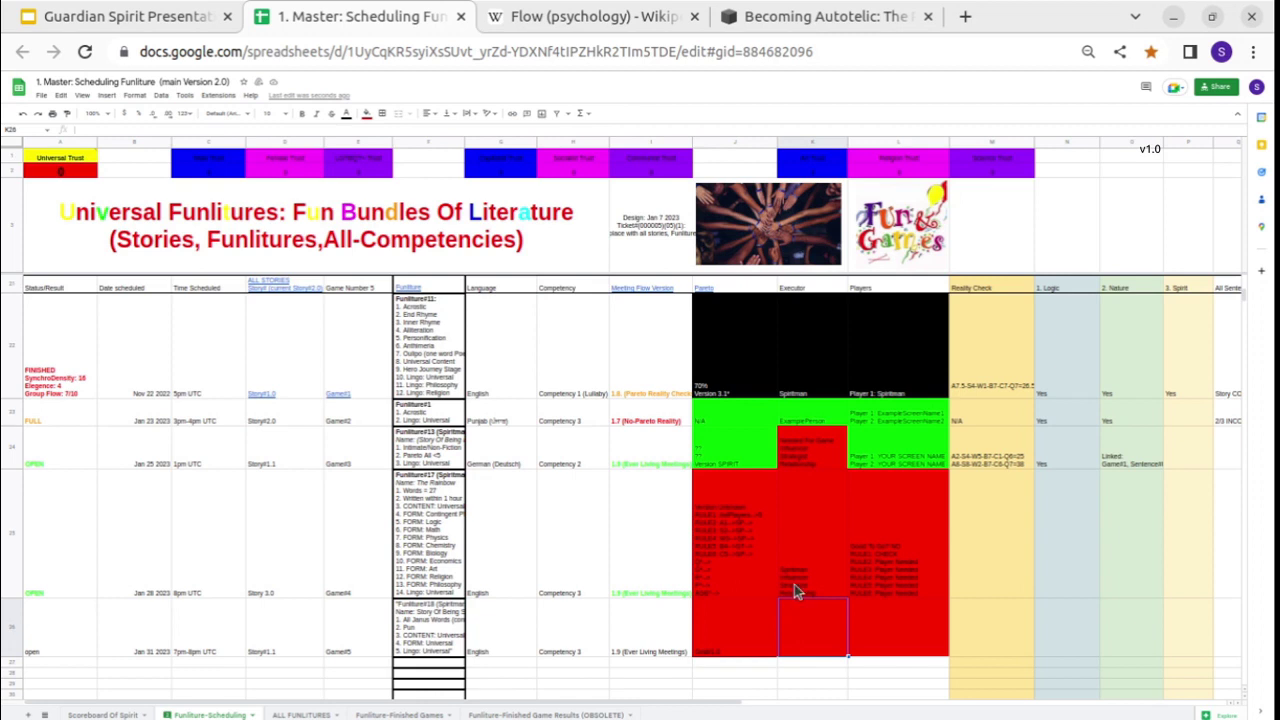
Examine the executor roles listed in K25 and highlight the Players column from L21 to L25.
left_click(808, 577)
double_click(808, 577)
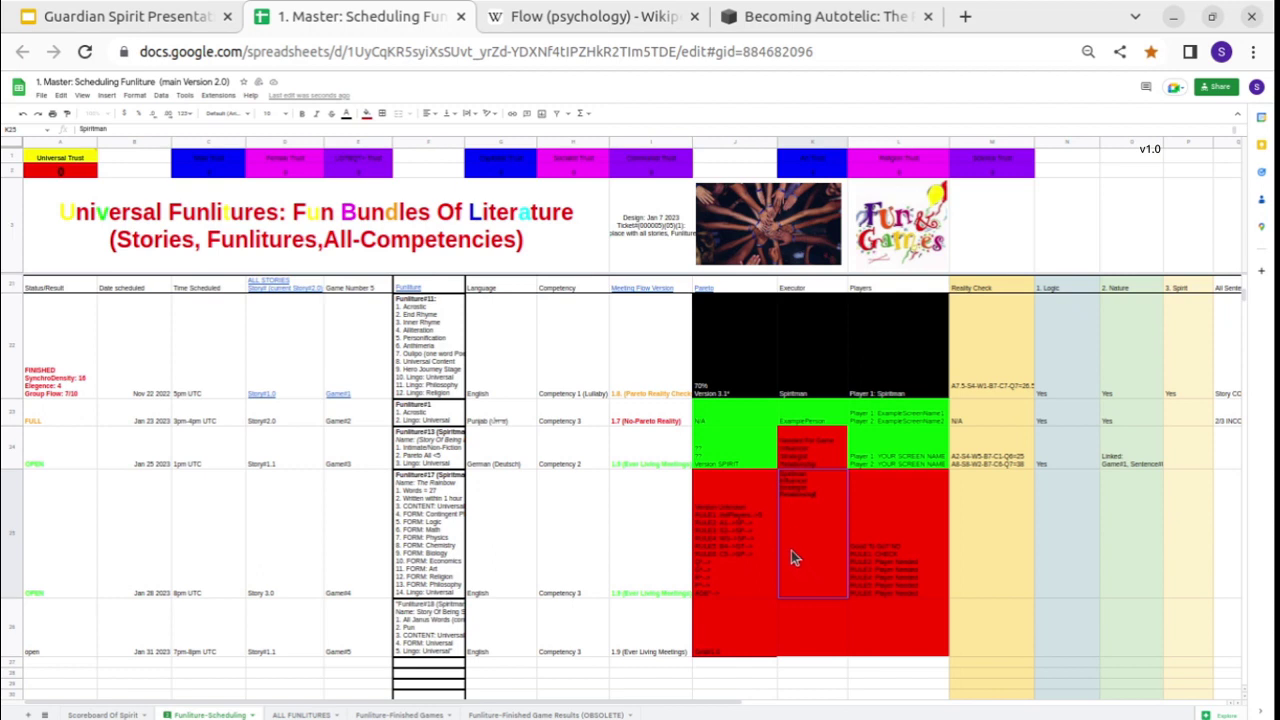
left_click(807, 474)
type("TravelObserver")
left_click(648, 545)
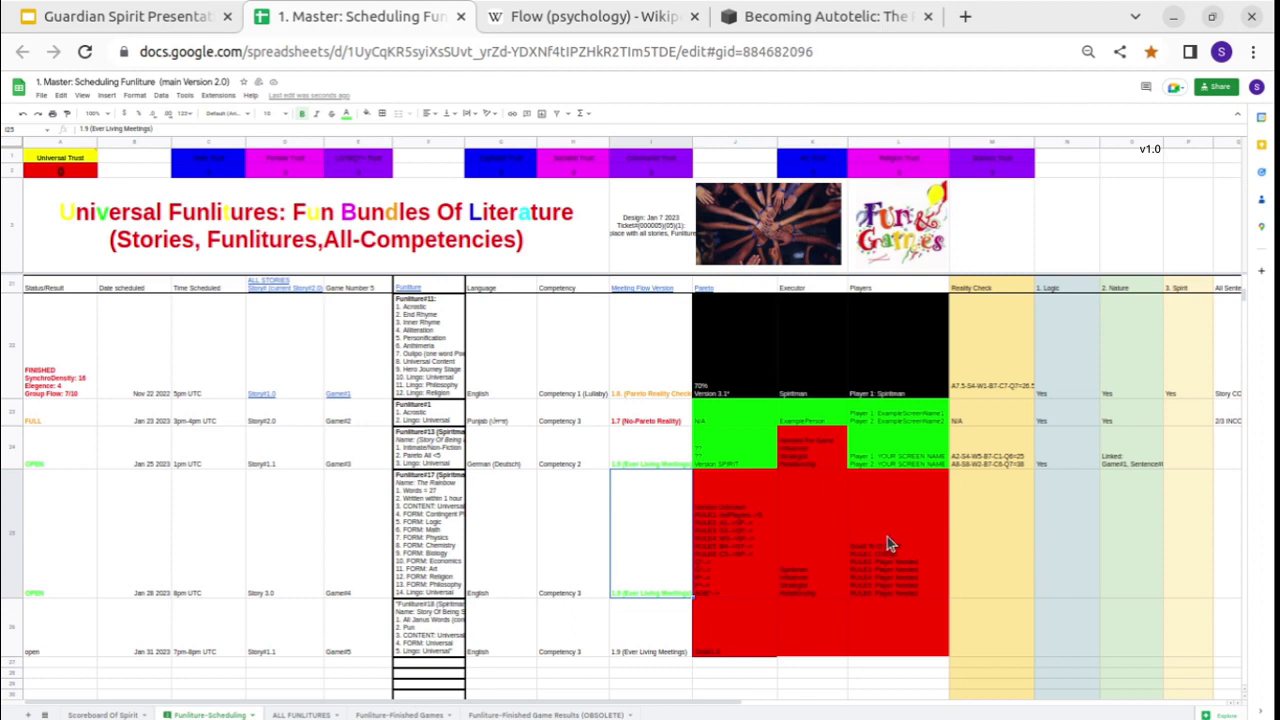
left_click(887, 288)
left_click_drag(887, 463, 887, 522)
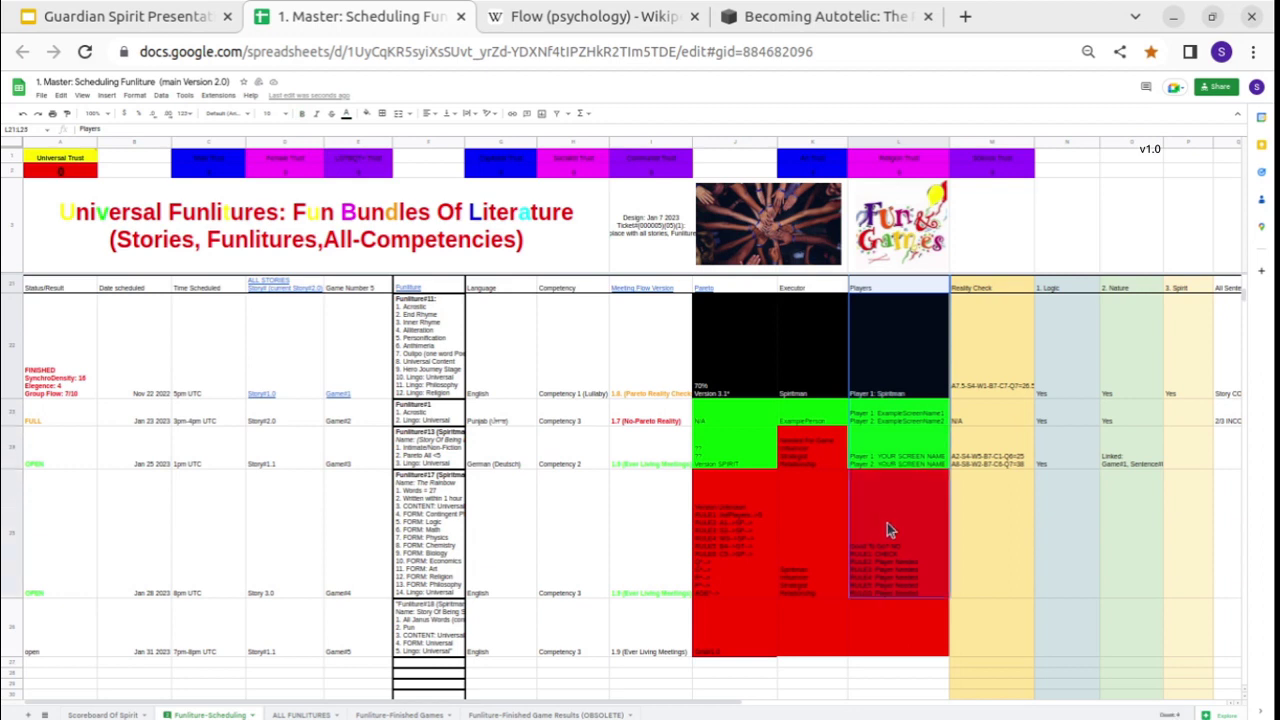
left_click(788, 517)
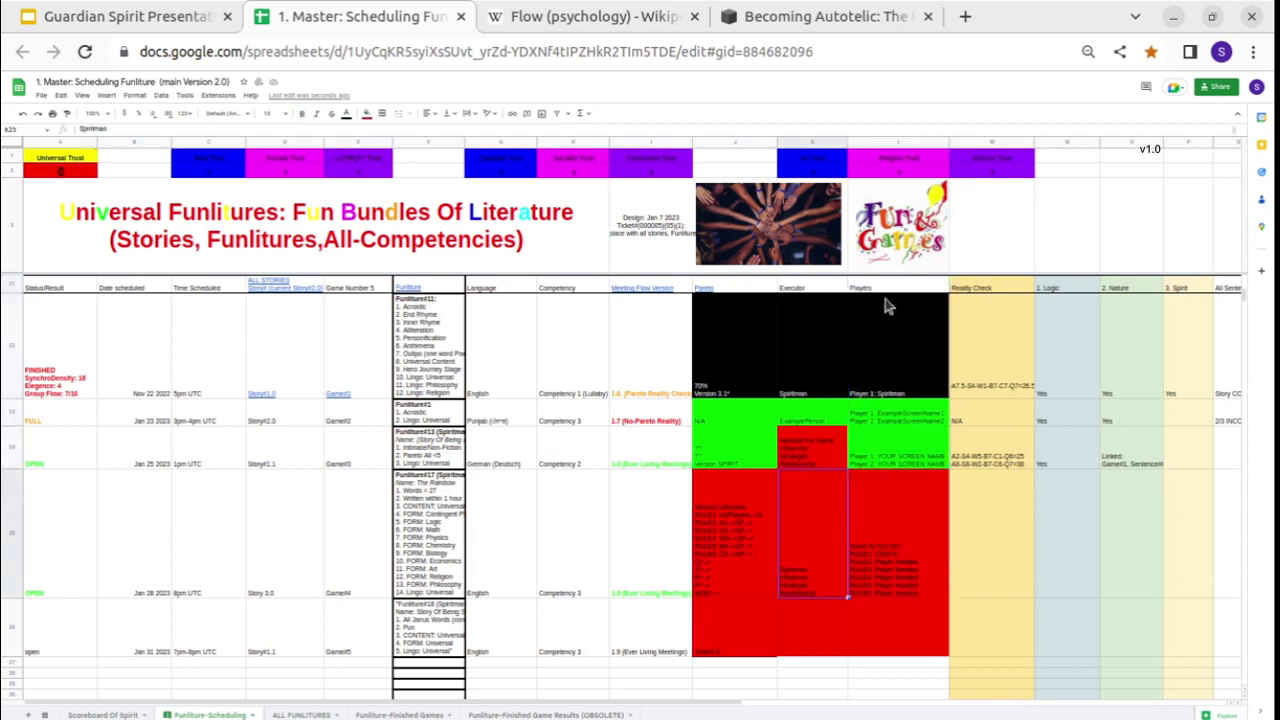
double_click(814, 517)
left_click_drag(821, 513, 765, 481)
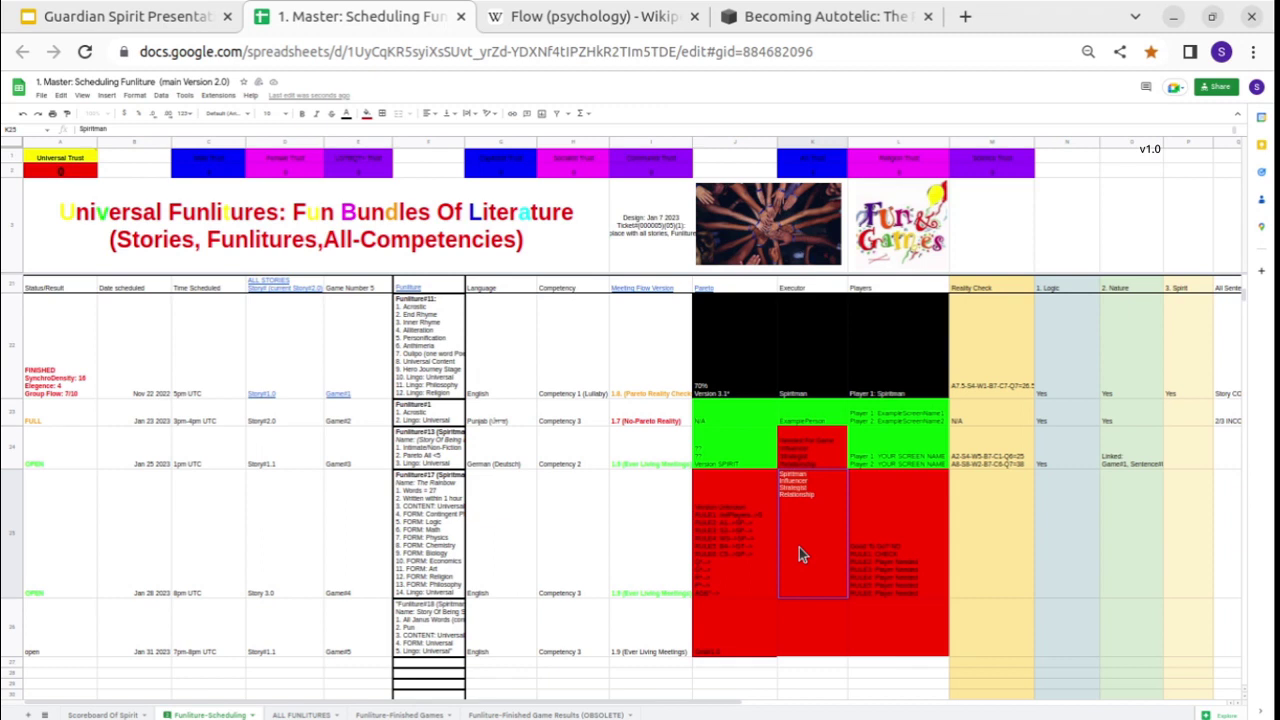
left_click(905, 545)
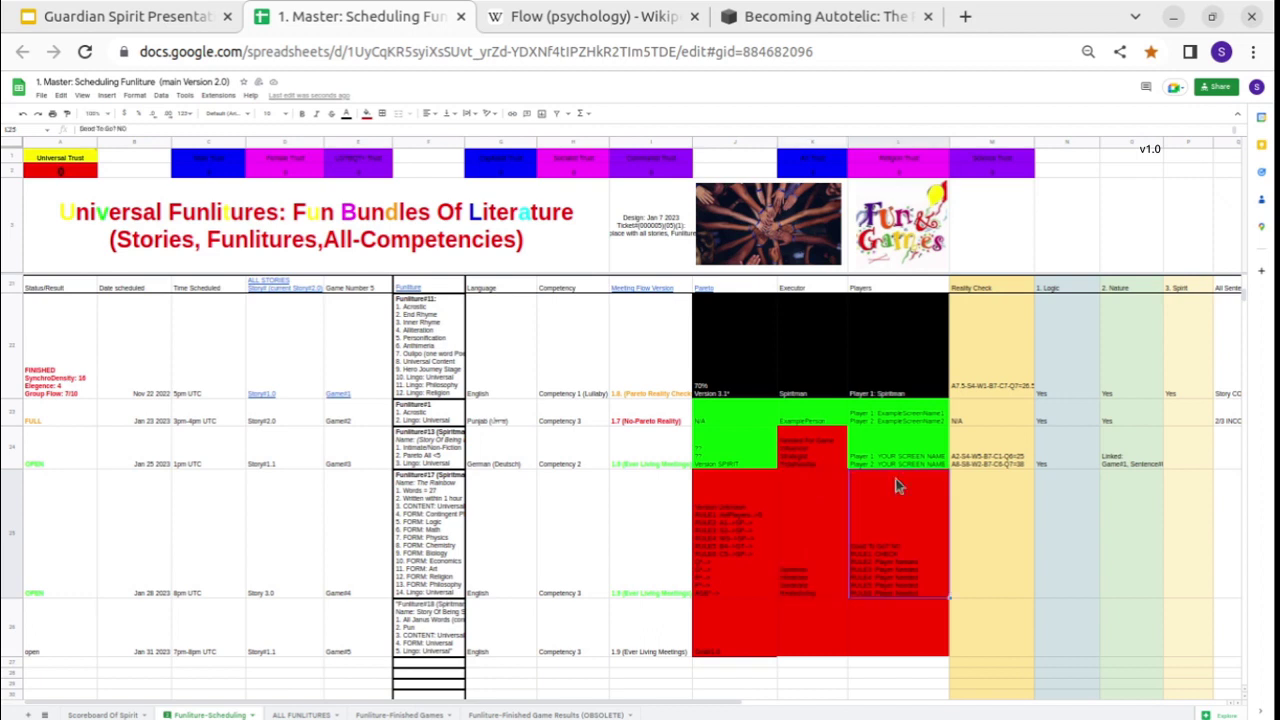
left_click_drag(898, 292, 885, 590)
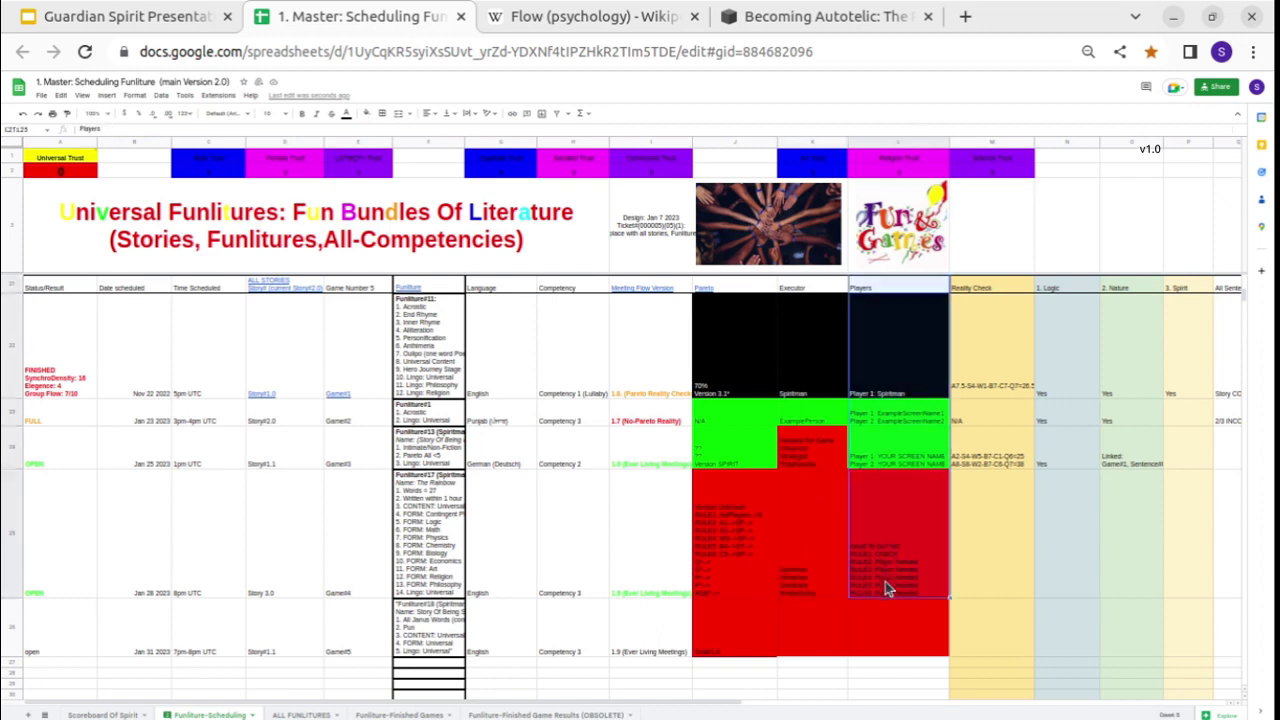
Enter "Spiritman" as the Executor of the Jan 31 2023 game in K26.
left_click(800, 612)
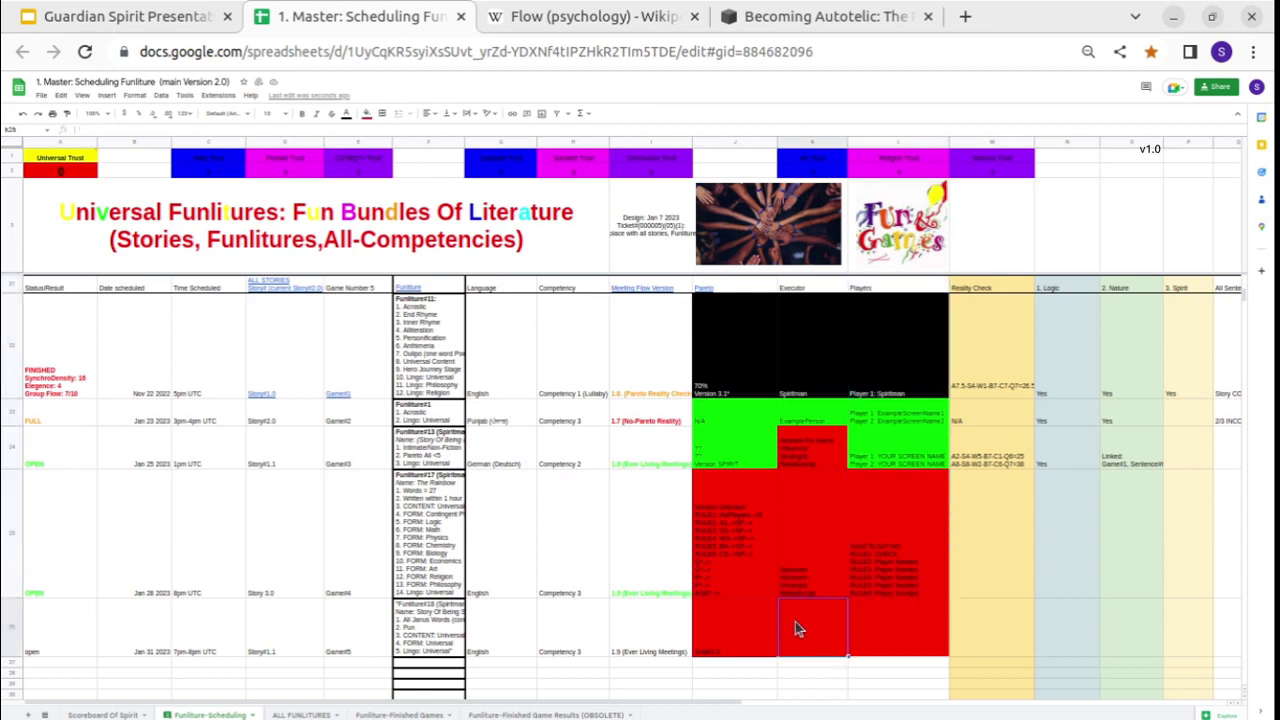
type("N/A")
type("ritman")
key("Tab")
key("Tab")
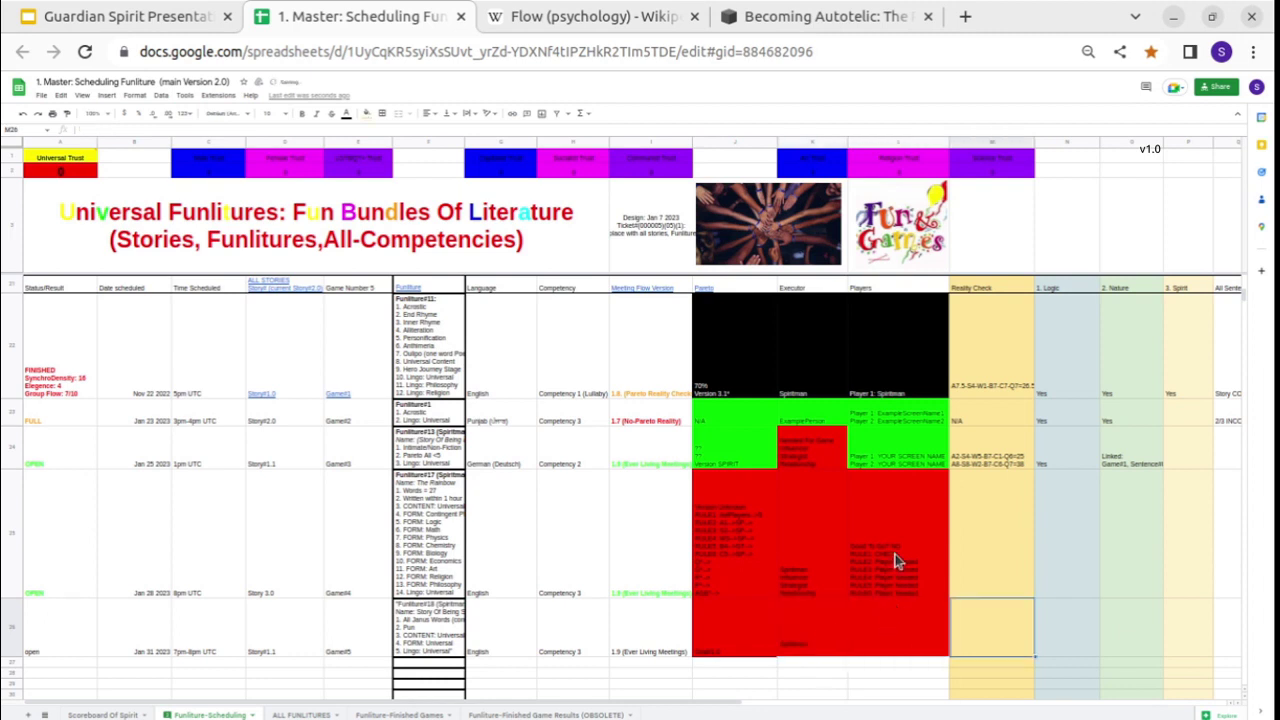
Enter "RULE#1: CultureHero" as the Players value of the Jan 31 2023 game in L26.
left_click(868, 627)
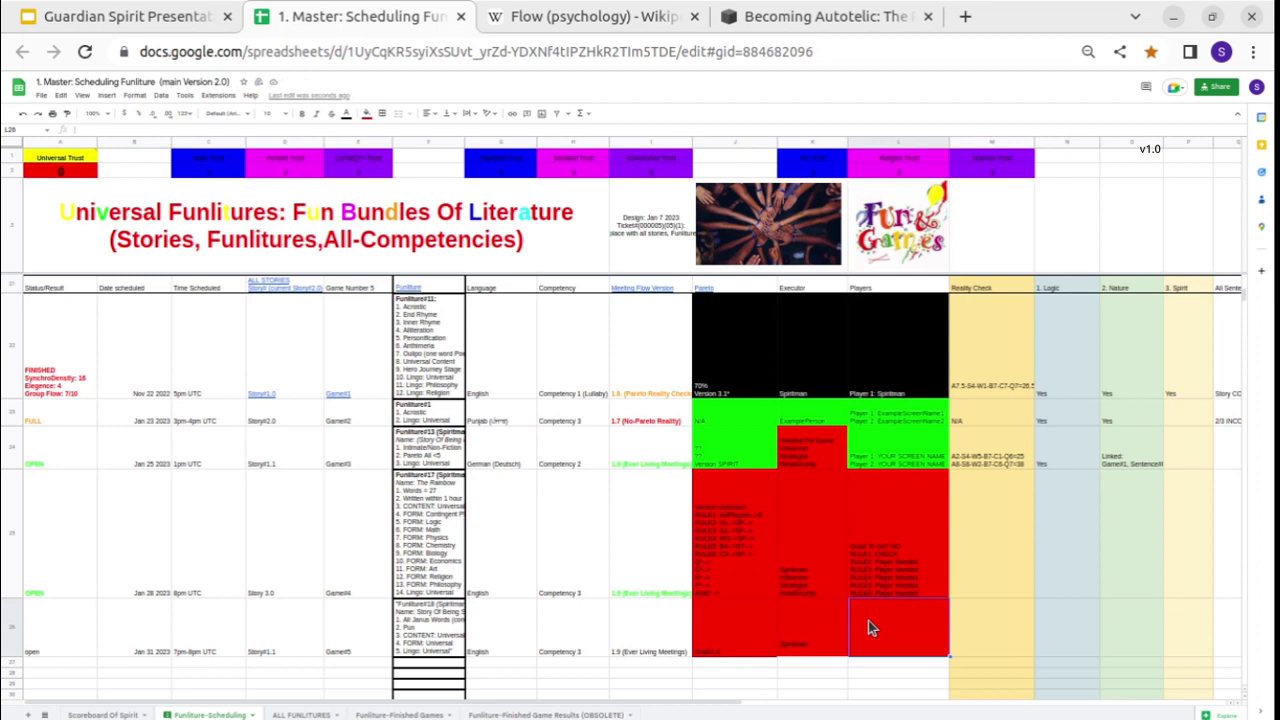
left_click(867, 568)
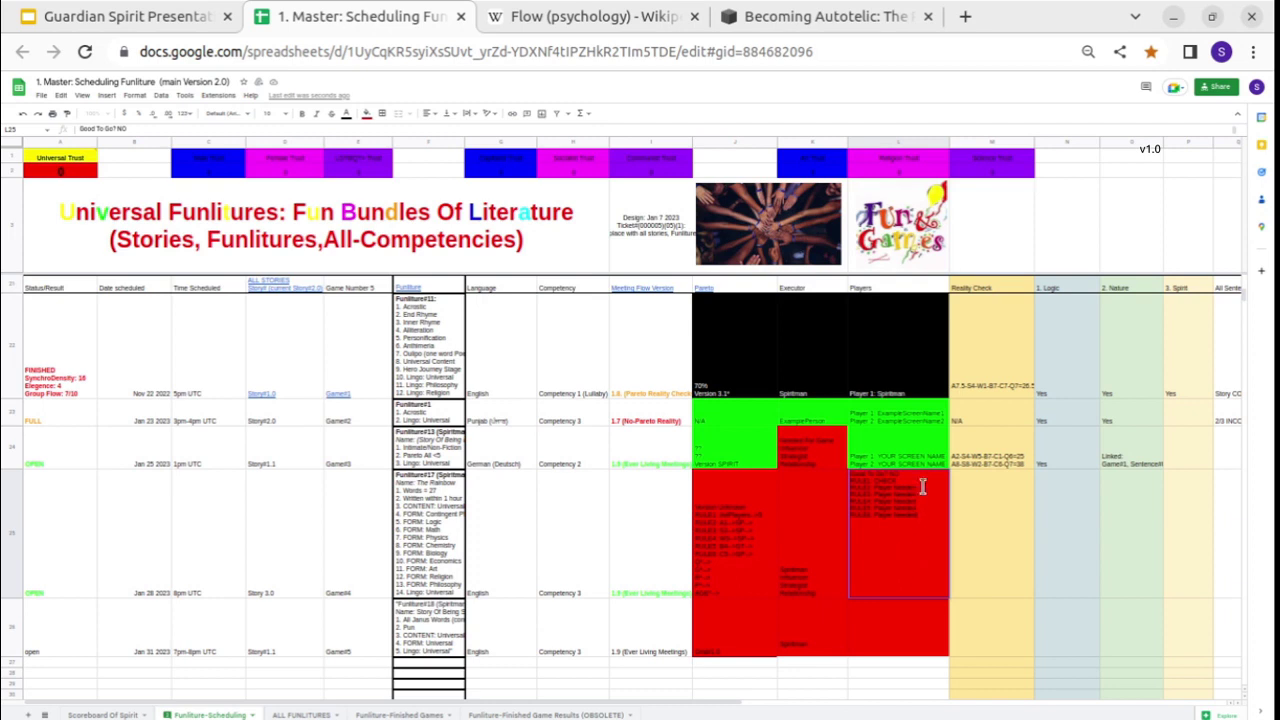
left_click(858, 625)
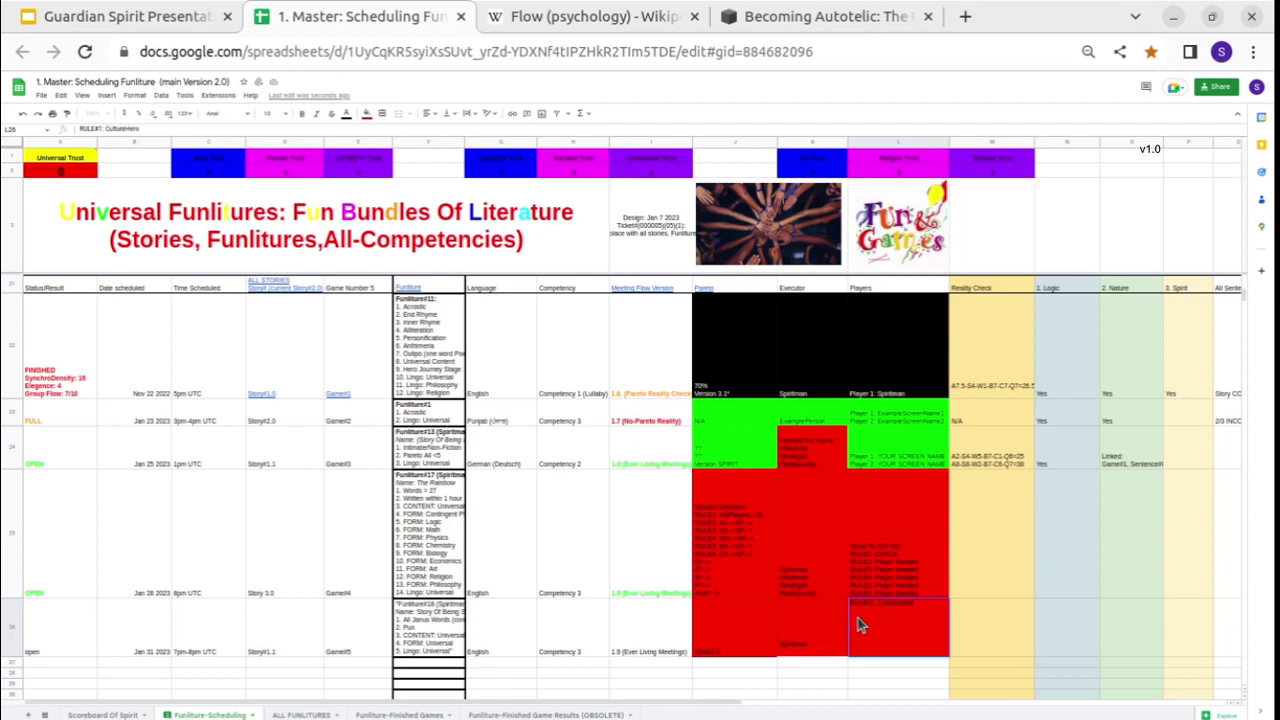
key("Escape")
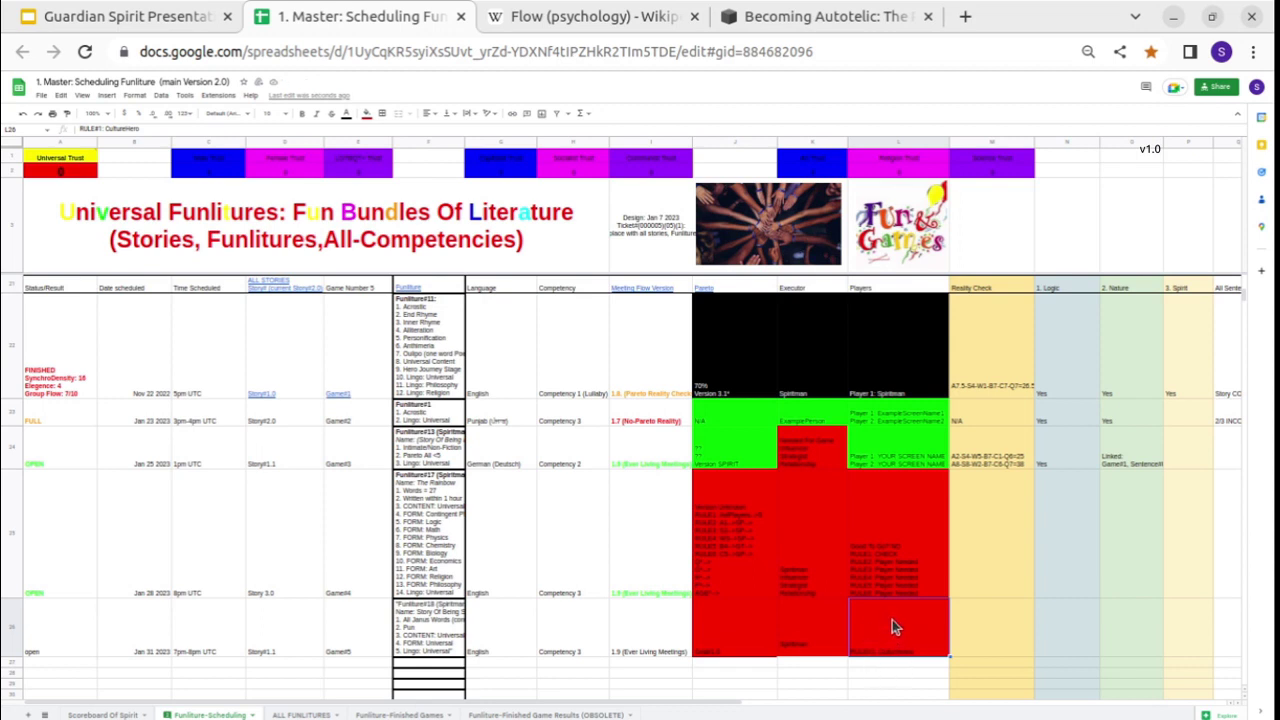
Compare the Jan 28 2023 game's cells with the green Pareto, Executor and Players cells of the Jan 23 and Jan 25 games.
left_click(867, 568)
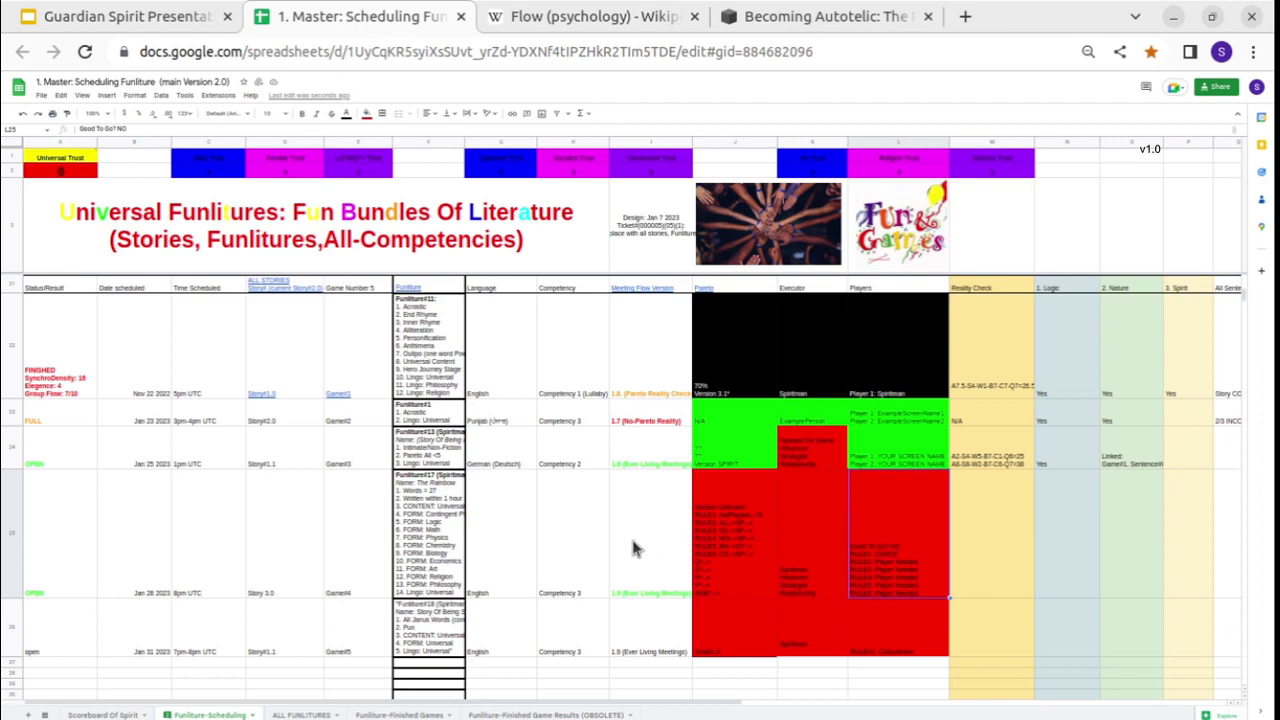
left_click_drag(578, 552, 652, 552)
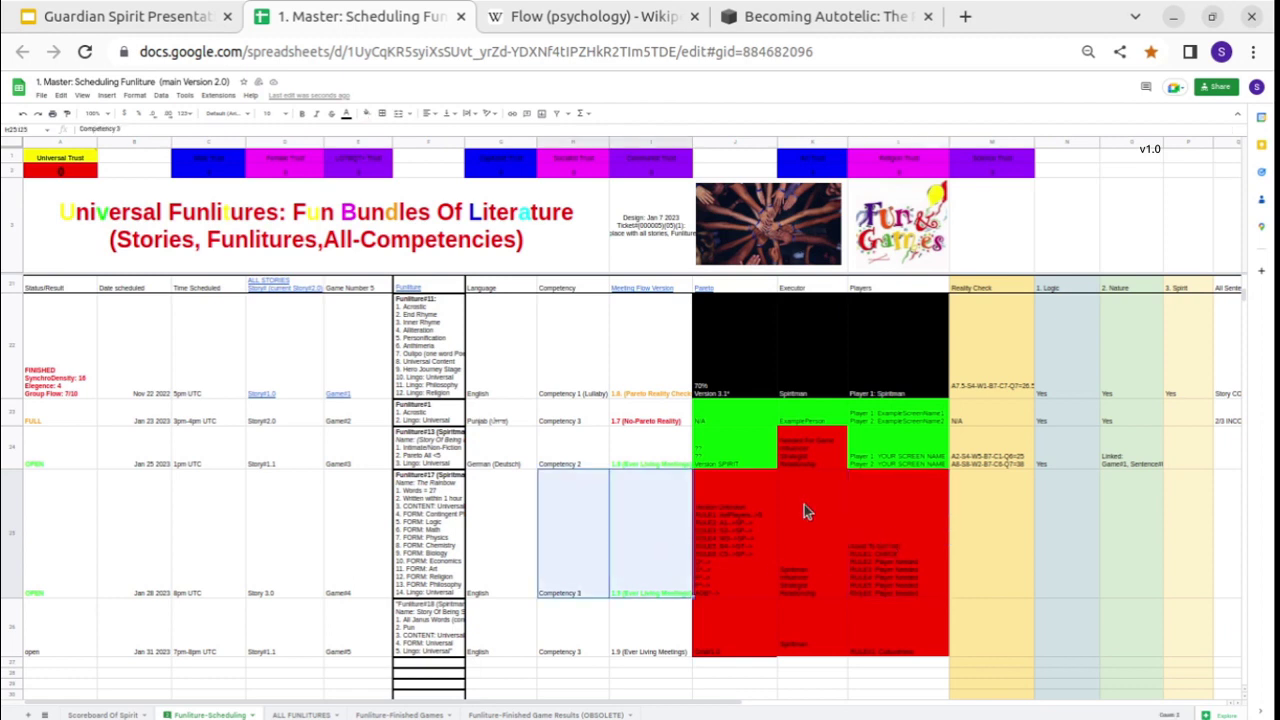
left_click_drag(906, 412, 735, 420)
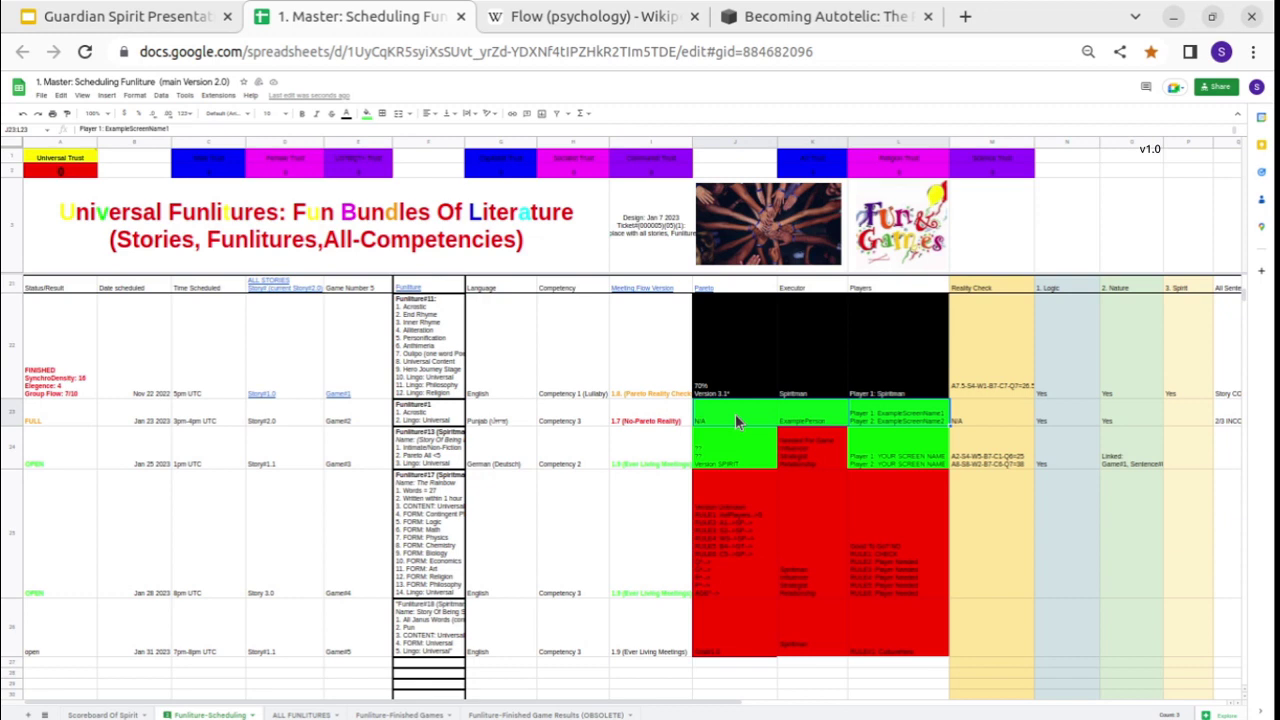
left_click(736, 420)
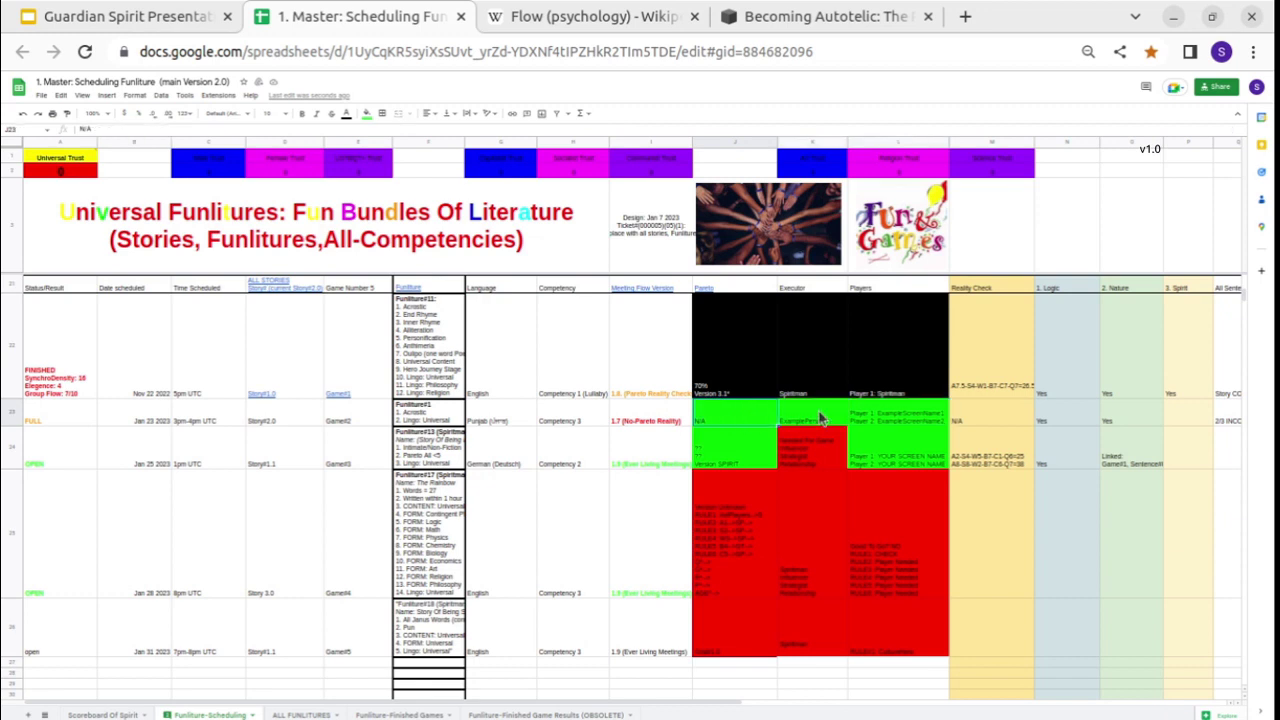
double_click(893, 428)
left_click_drag(876, 403, 918, 412)
left_click(871, 446)
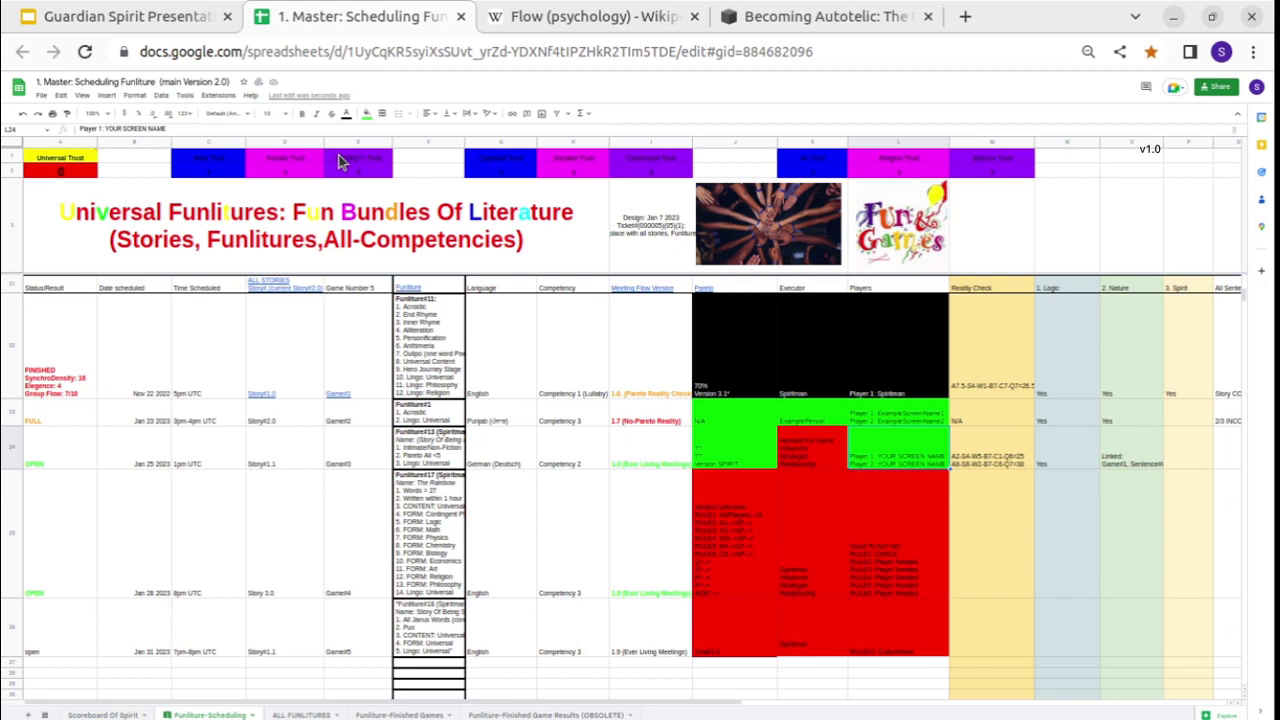
Fill the Jan 31 2023 game's Pareto, Executor and Players cells J26:L26 with bright green.
left_click_drag(882, 611, 729, 629)
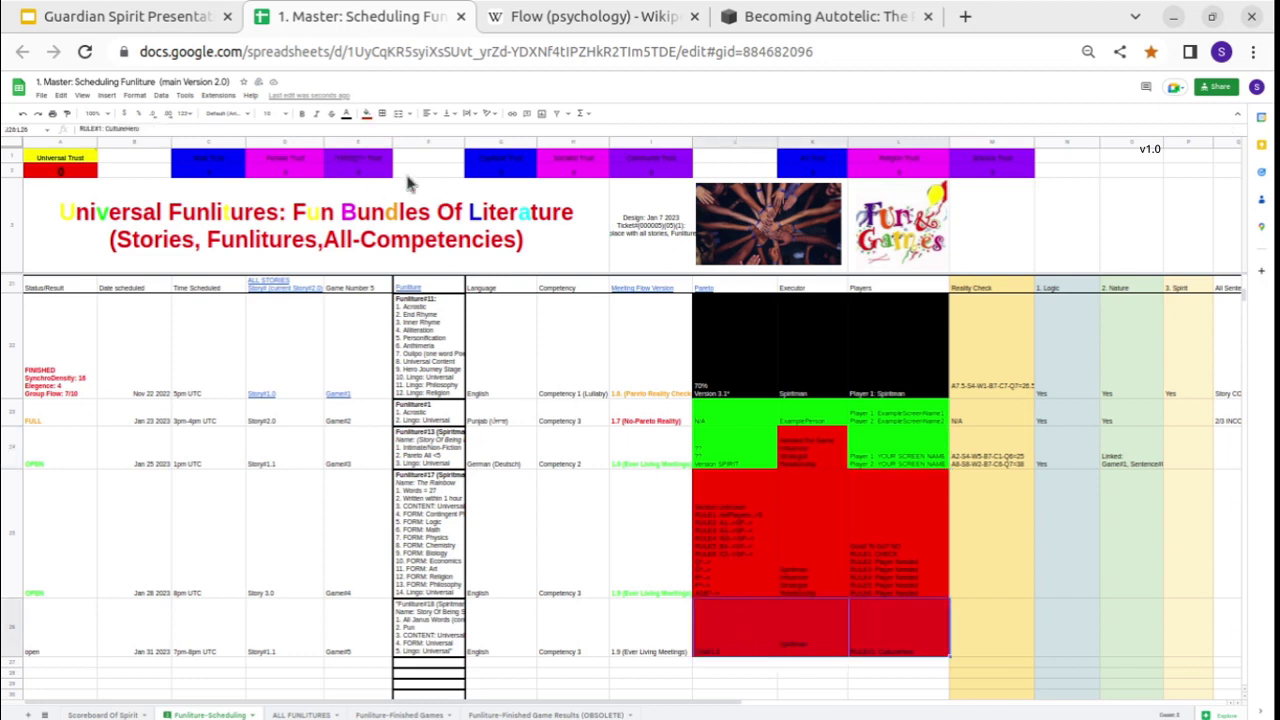
left_click(366, 113)
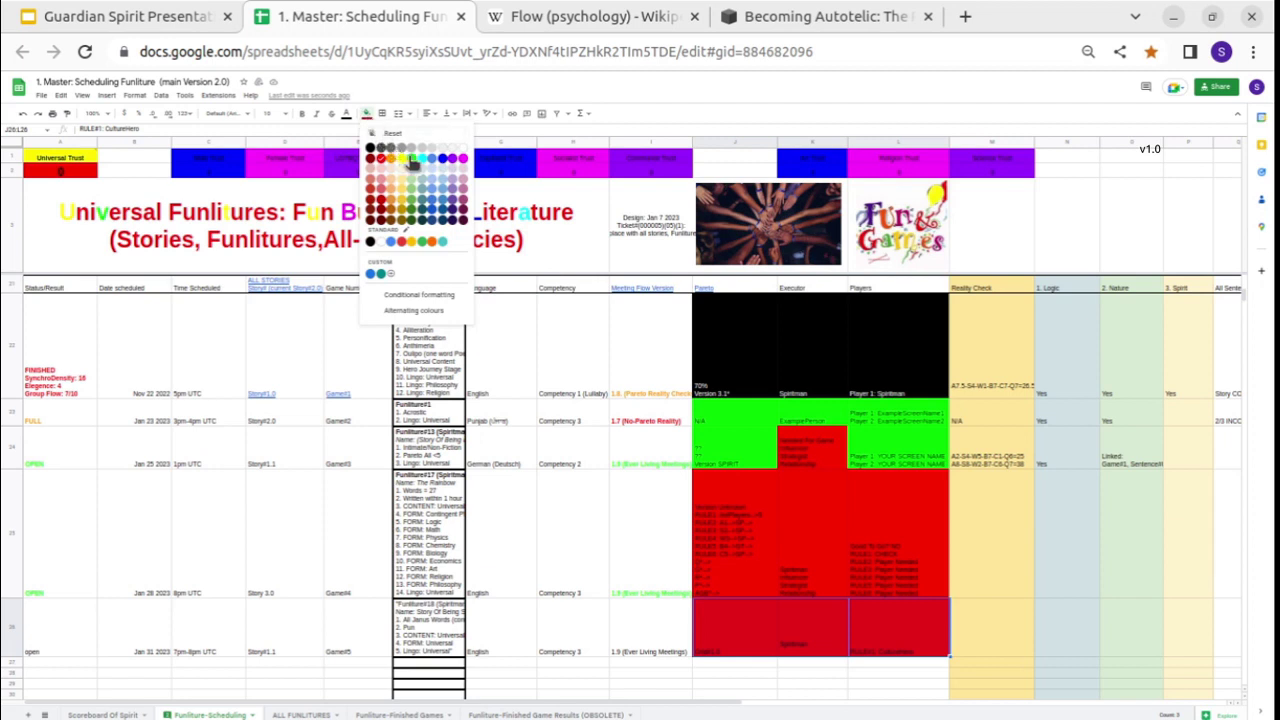
left_click(413, 160)
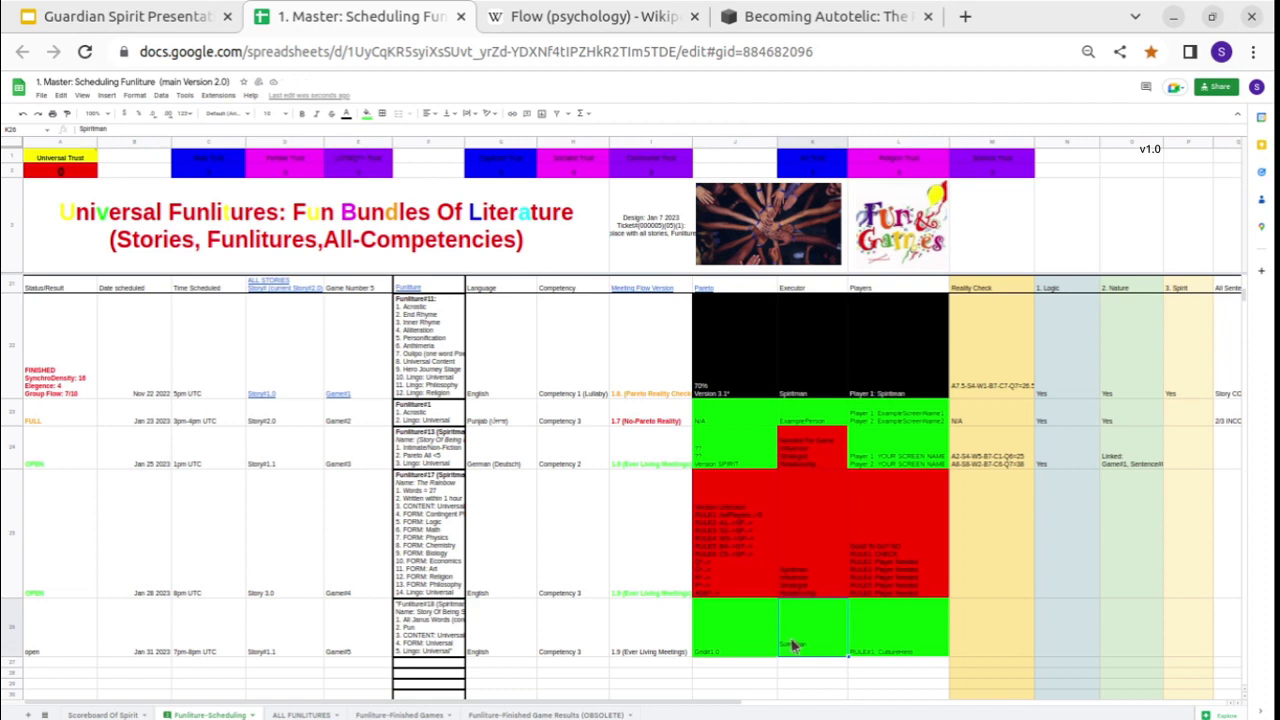
Examine the Reality Check column, including the scores in M24, and highlight the Logic, Nature and Spirit columns from N21 to P26.
left_click_drag(971, 289, 991, 663)
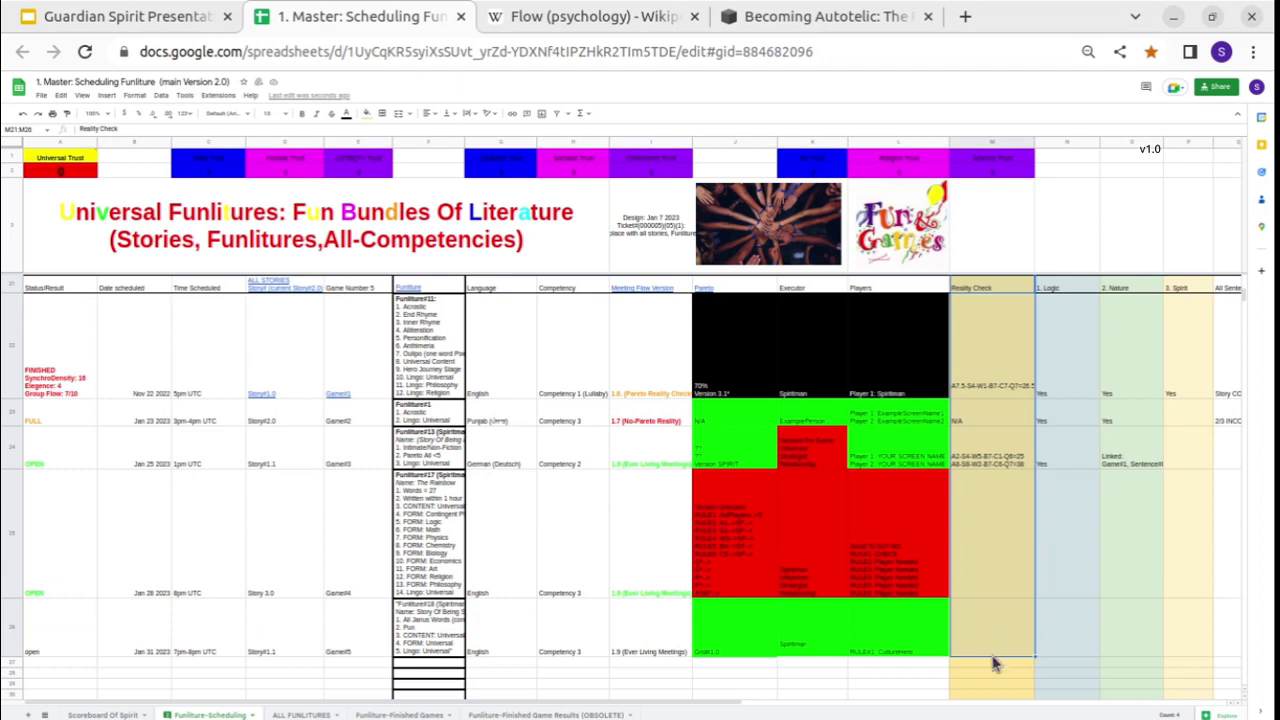
left_click(1003, 390)
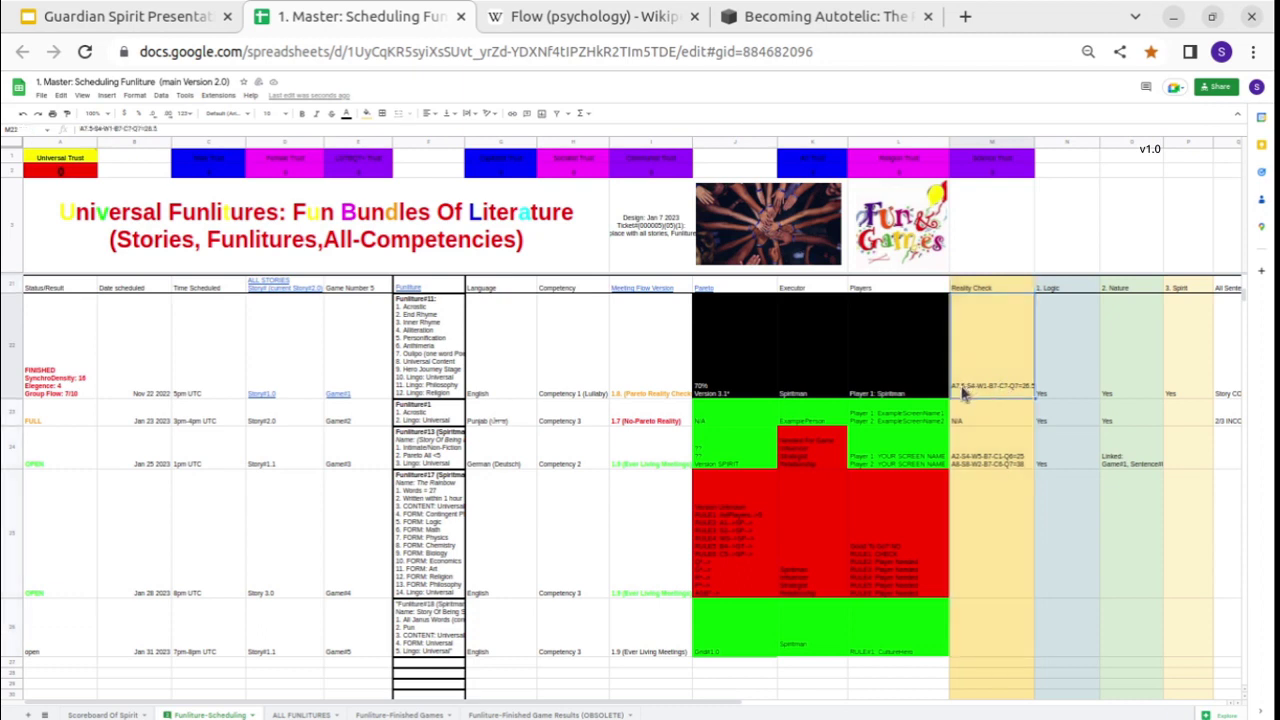
left_click(966, 451)
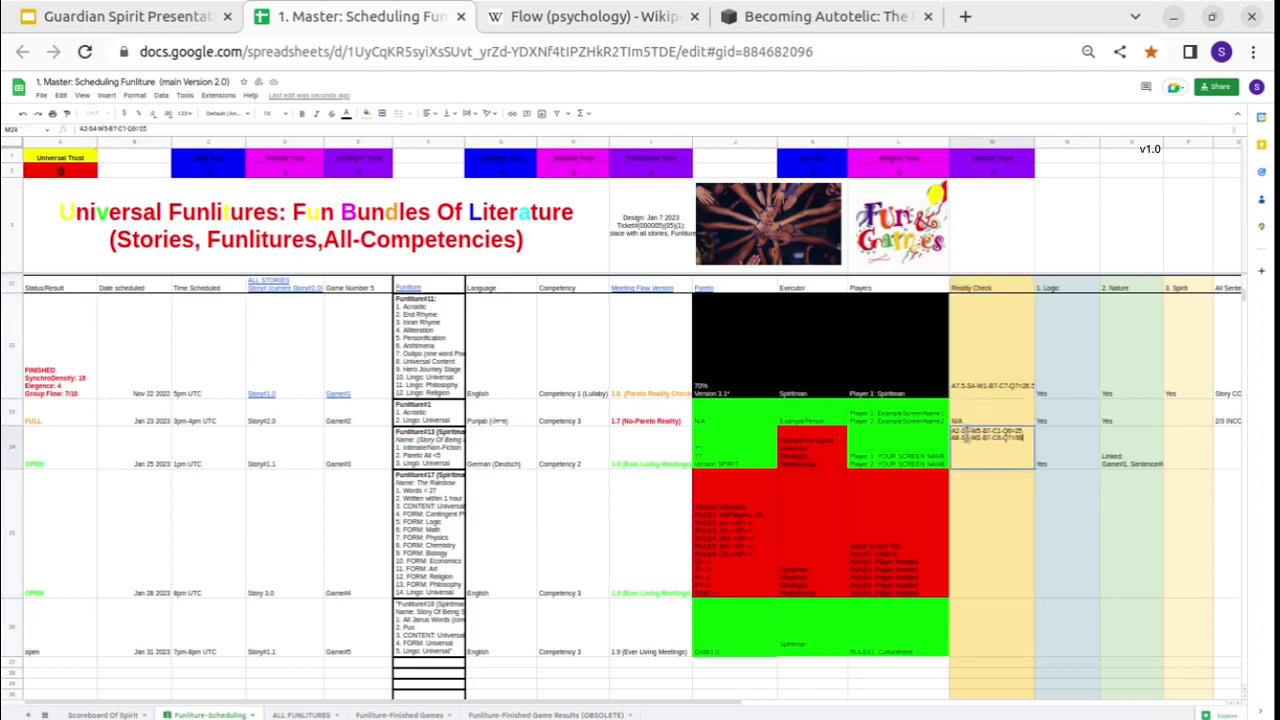
double_click(980, 432)
left_click_drag(997, 430, 950, 432)
left_click(1016, 427)
left_click(964, 430)
left_click(982, 503)
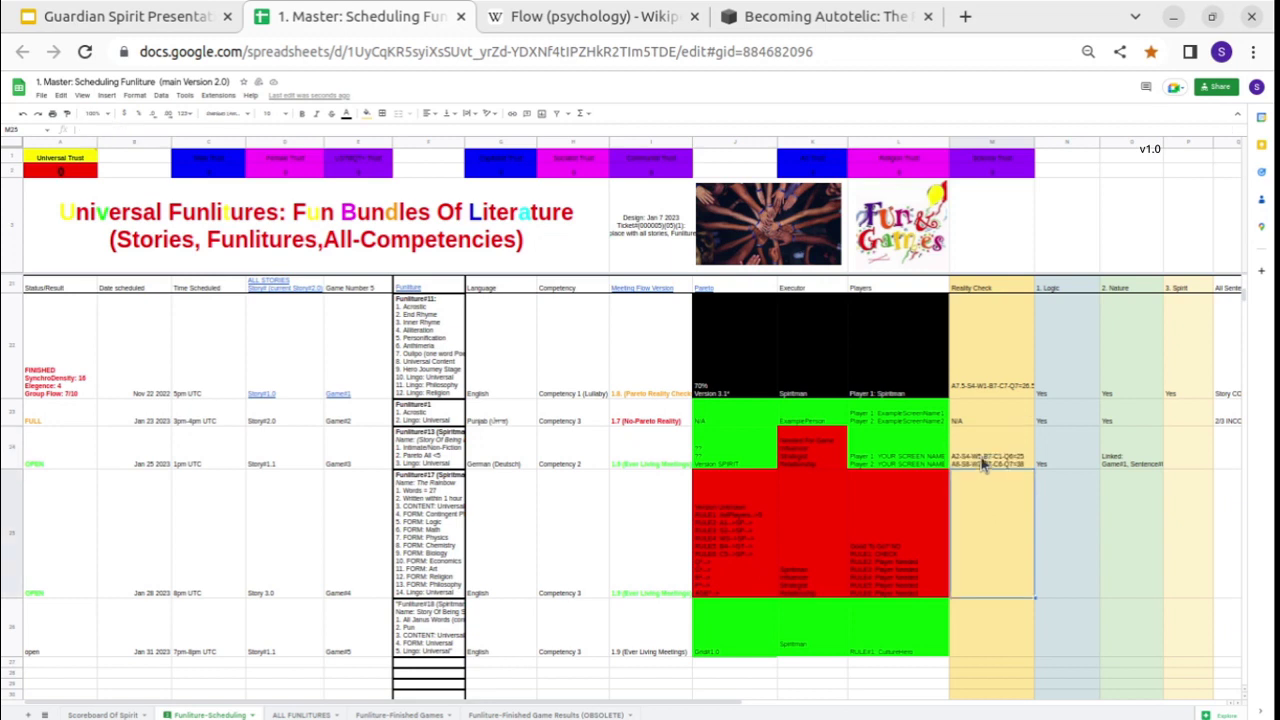
left_click(983, 456)
left_click_drag(1053, 291, 1183, 634)
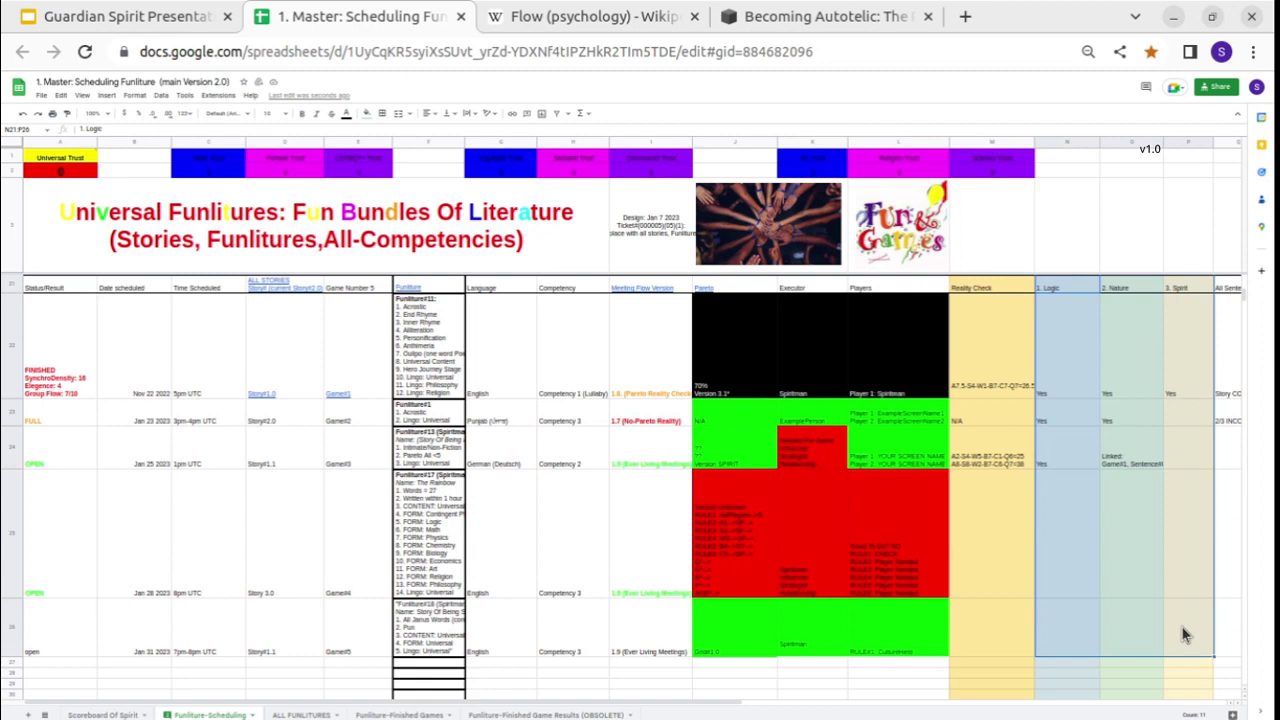
left_click(1211, 554)
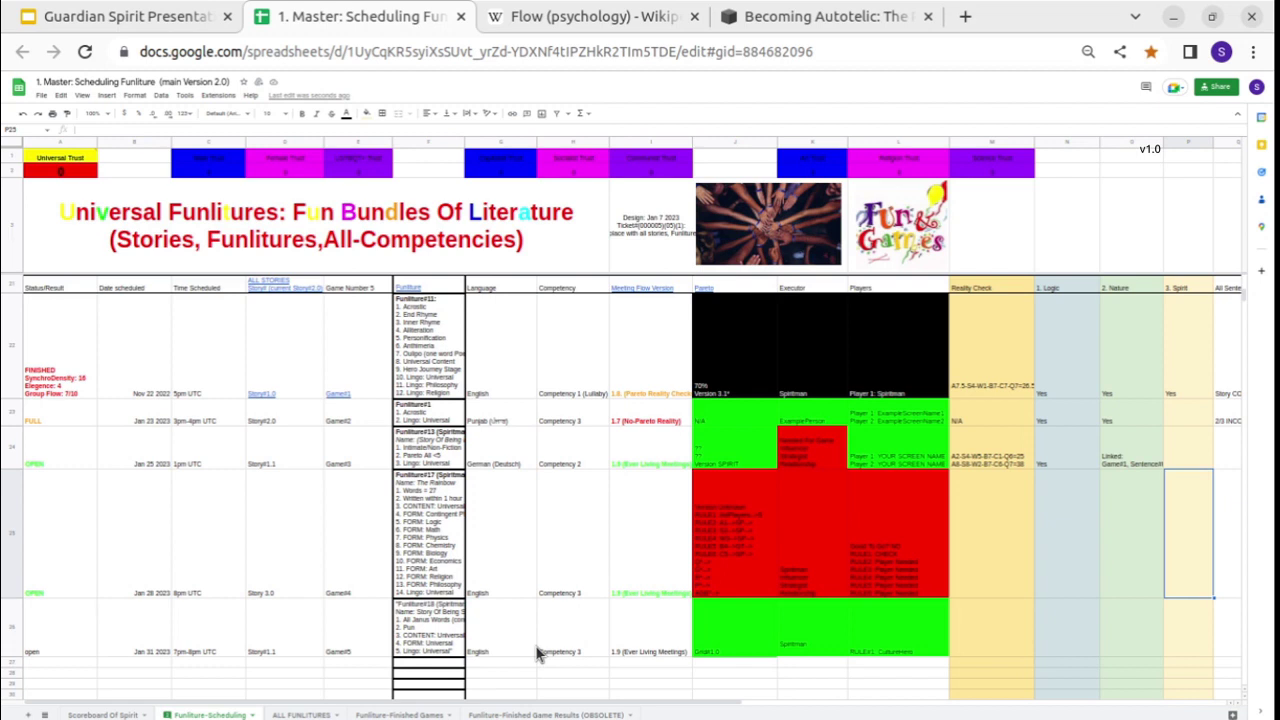
Review the Meeting Flow Version, Competency, Language and Funliture cells of the Jan 31 2023 game.
left_click(628, 625)
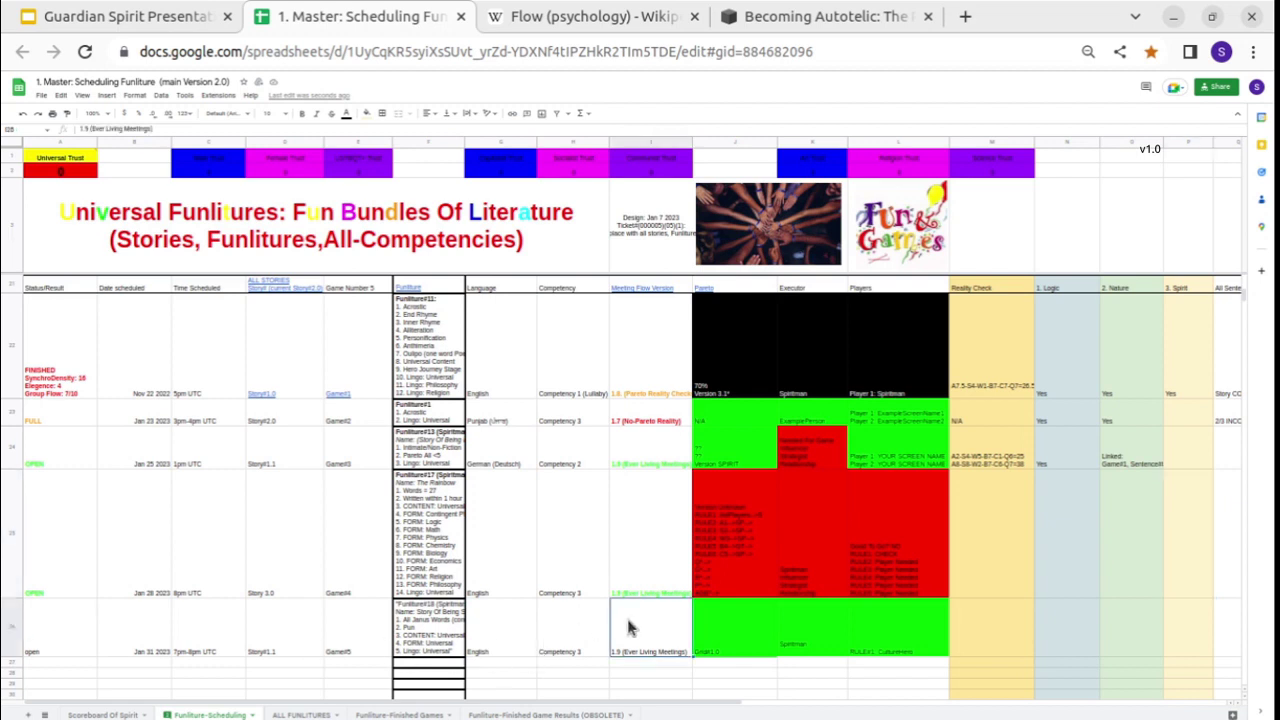
left_click(565, 636)
left_click(515, 638)
left_click(428, 628)
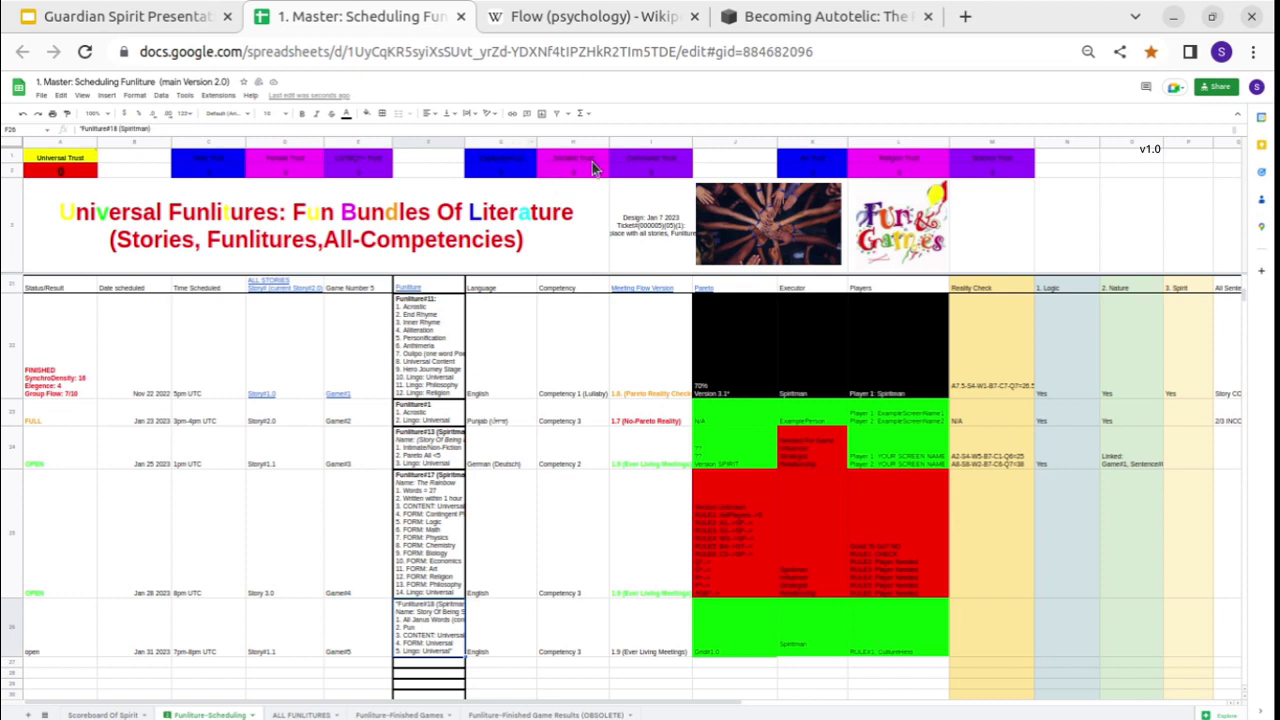
Read the Jan 7 2023 design note in I3 and highlight the Jan 31 2023 game's cells from Language to Pareto.
left_click(650, 176)
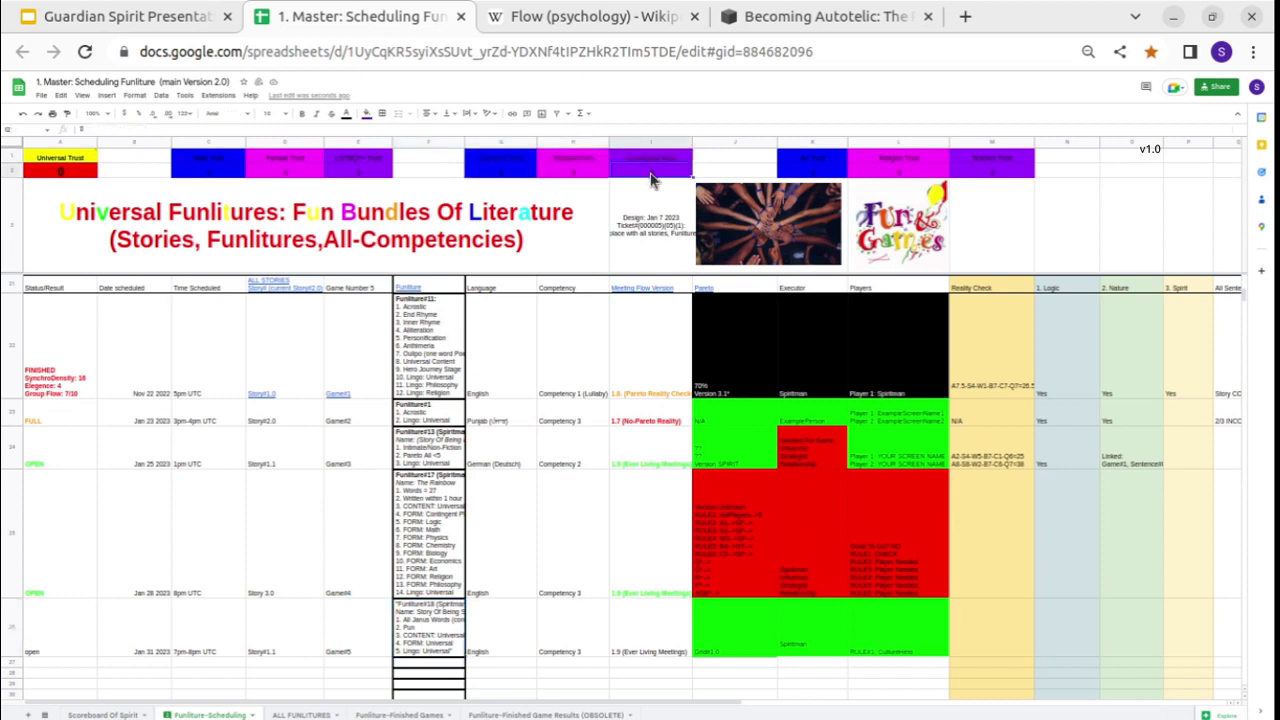
double_click(654, 222)
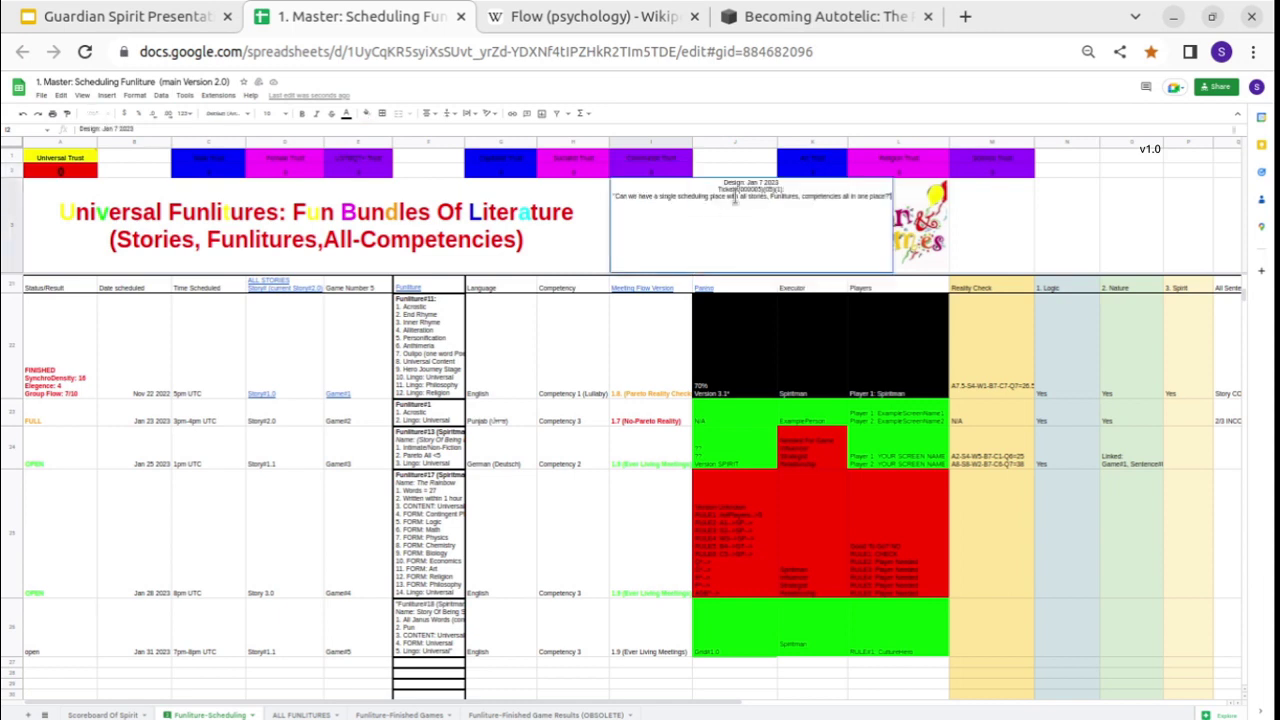
left_click_drag(733, 189, 766, 197)
left_click(766, 197)
double_click(789, 187)
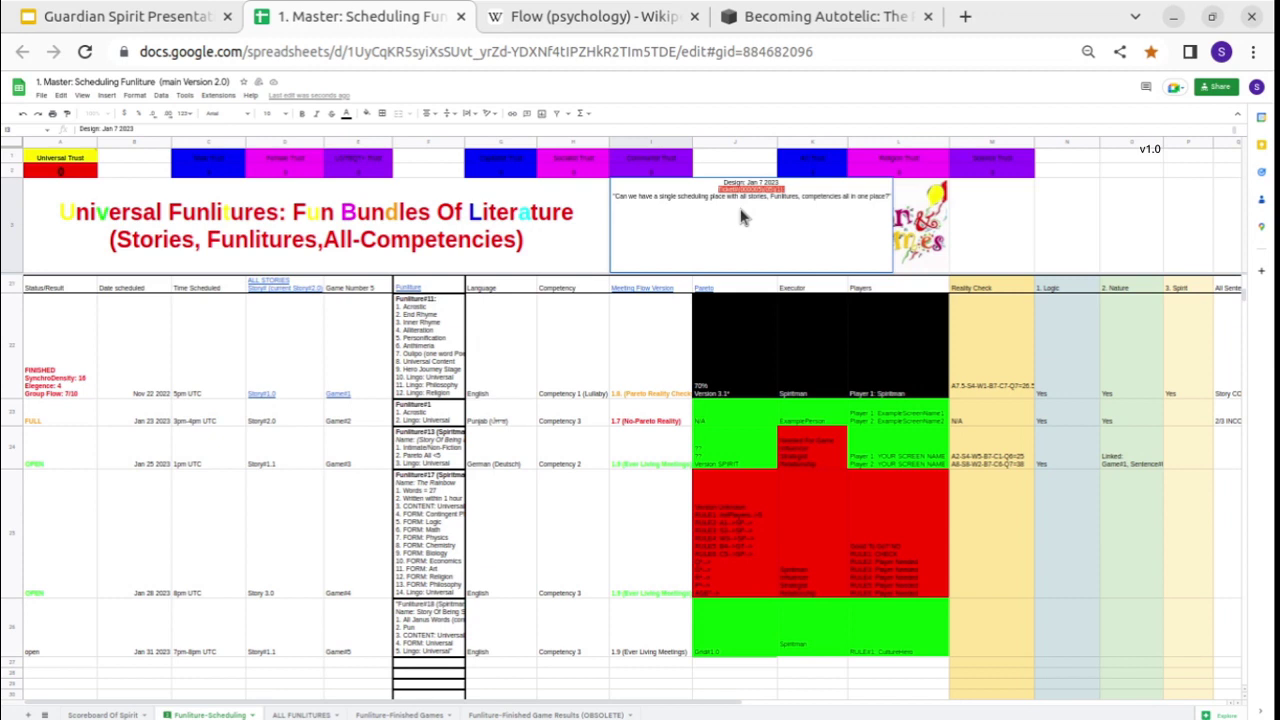
left_click(440, 372)
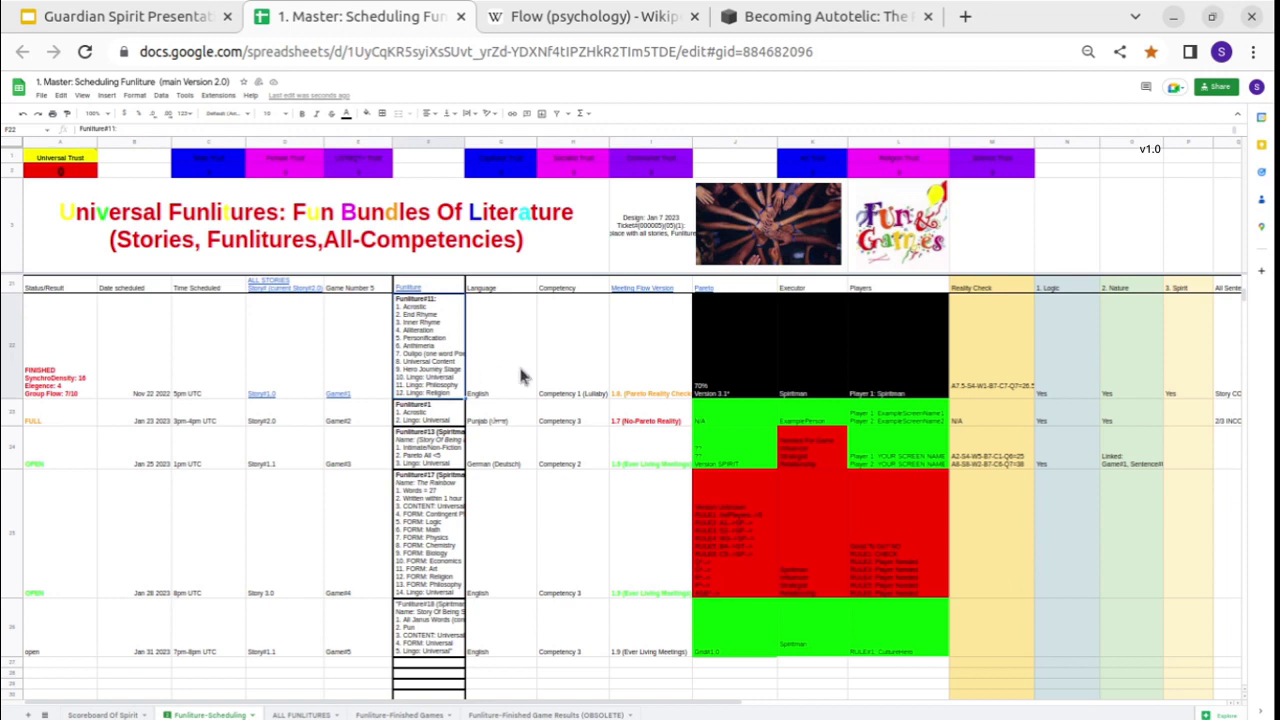
left_click(647, 242)
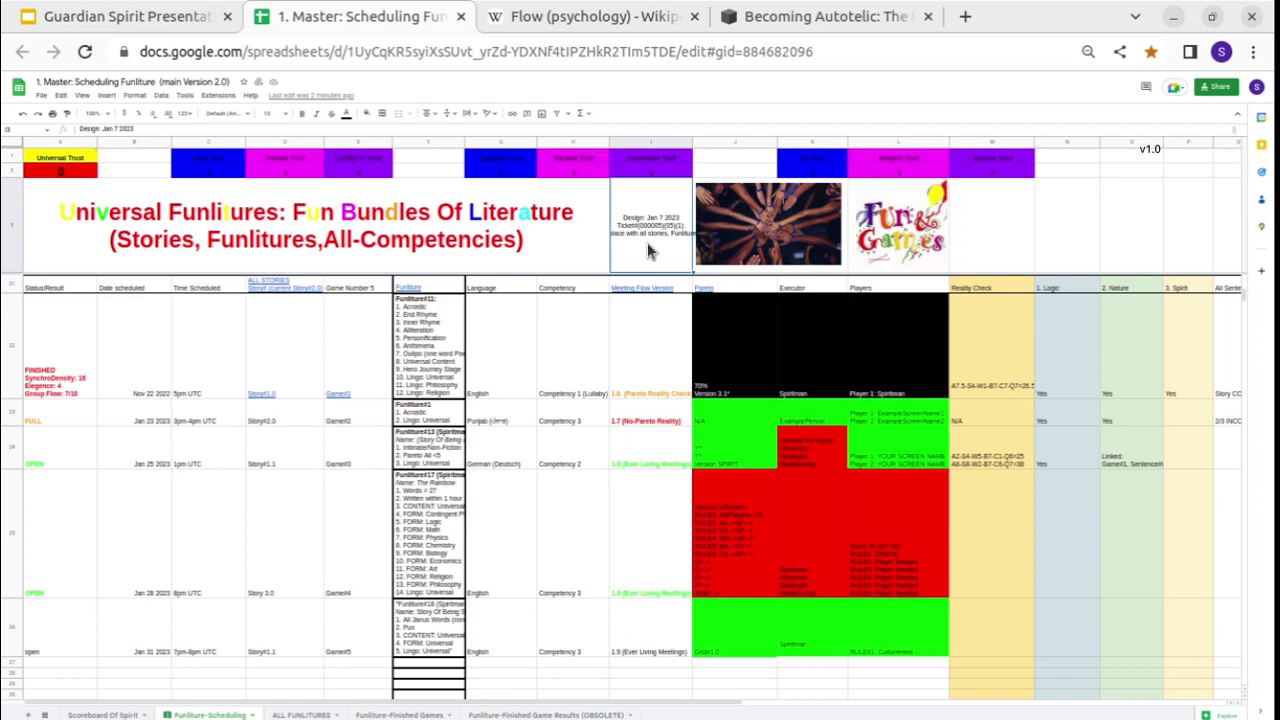
left_click_drag(520, 637, 702, 640)
left_click(702, 635)
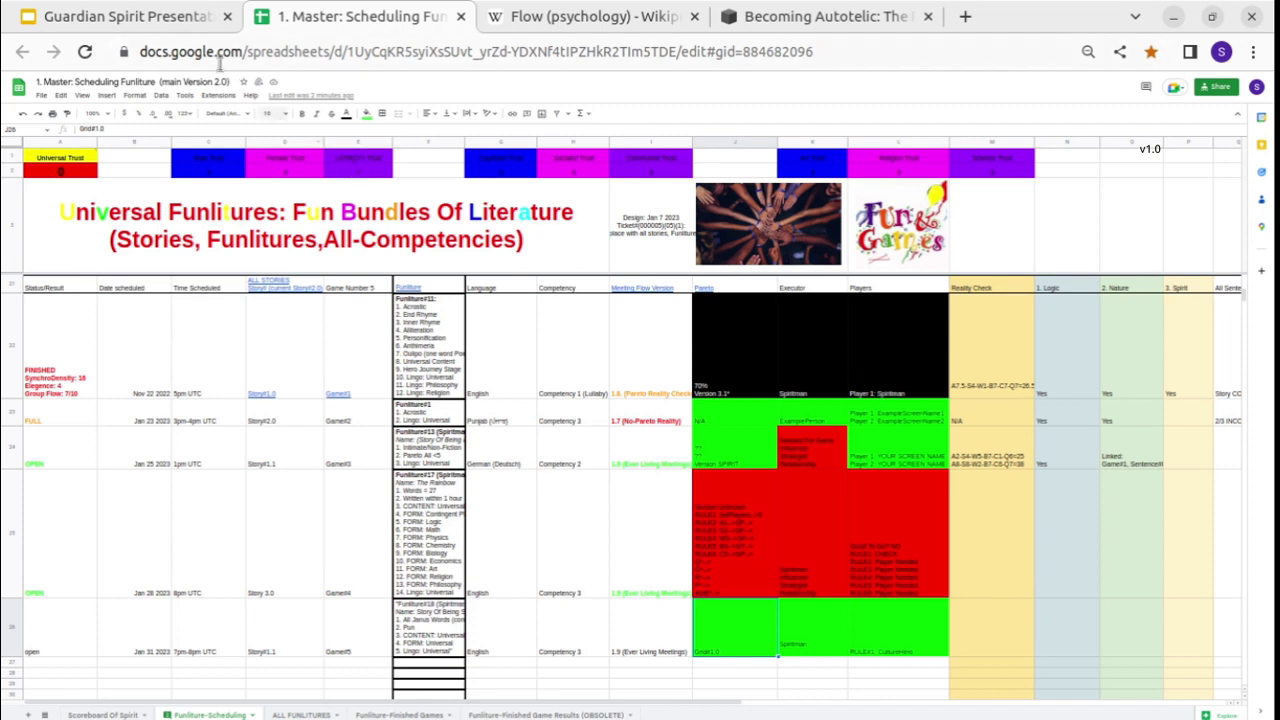
Return to the Guardian Spirit presentation and point out the Scheduling picture and the Word, Sentence and Story labels on the Sentence Game slide.
left_click(172, 18)
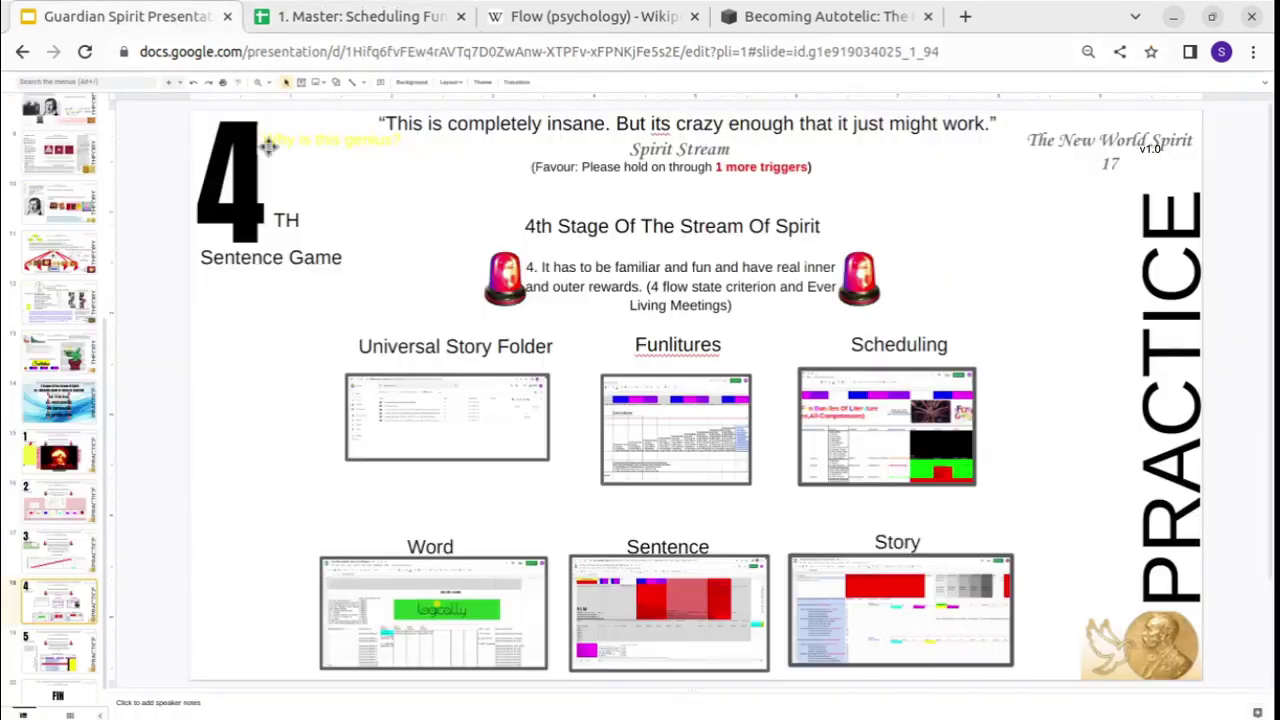
left_click(886, 383)
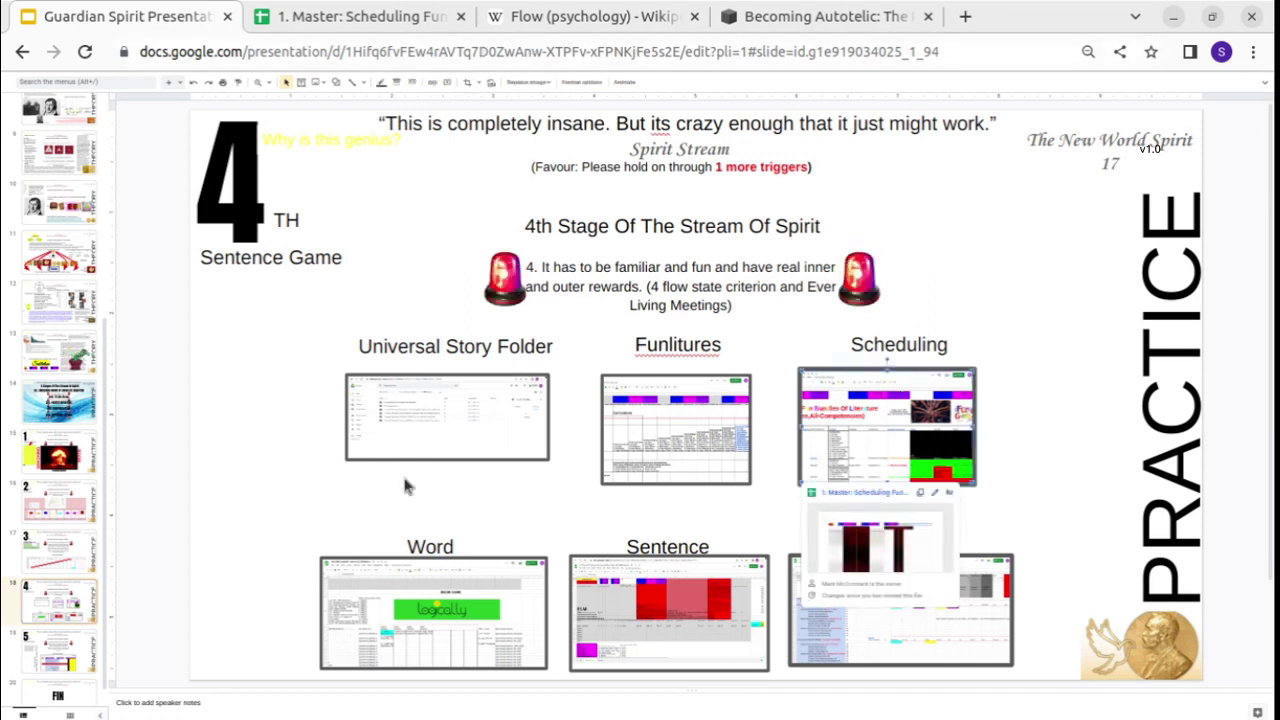
left_click(440, 640)
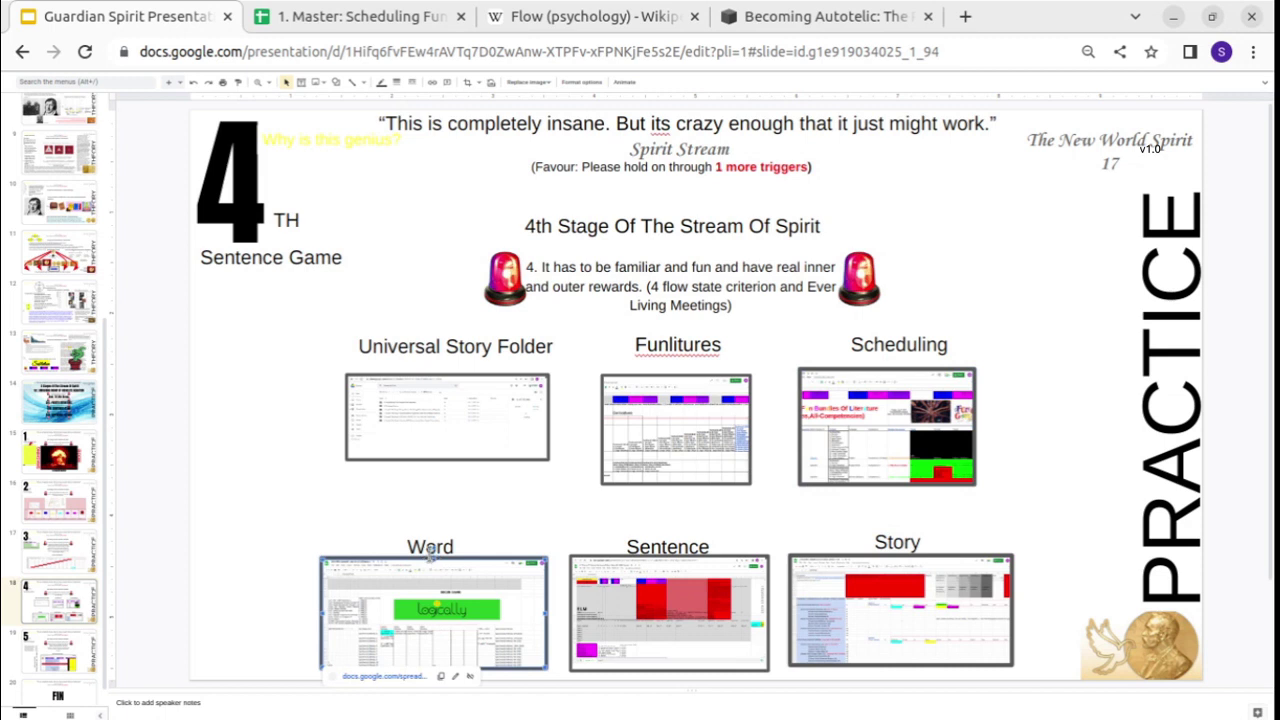
left_click(450, 545)
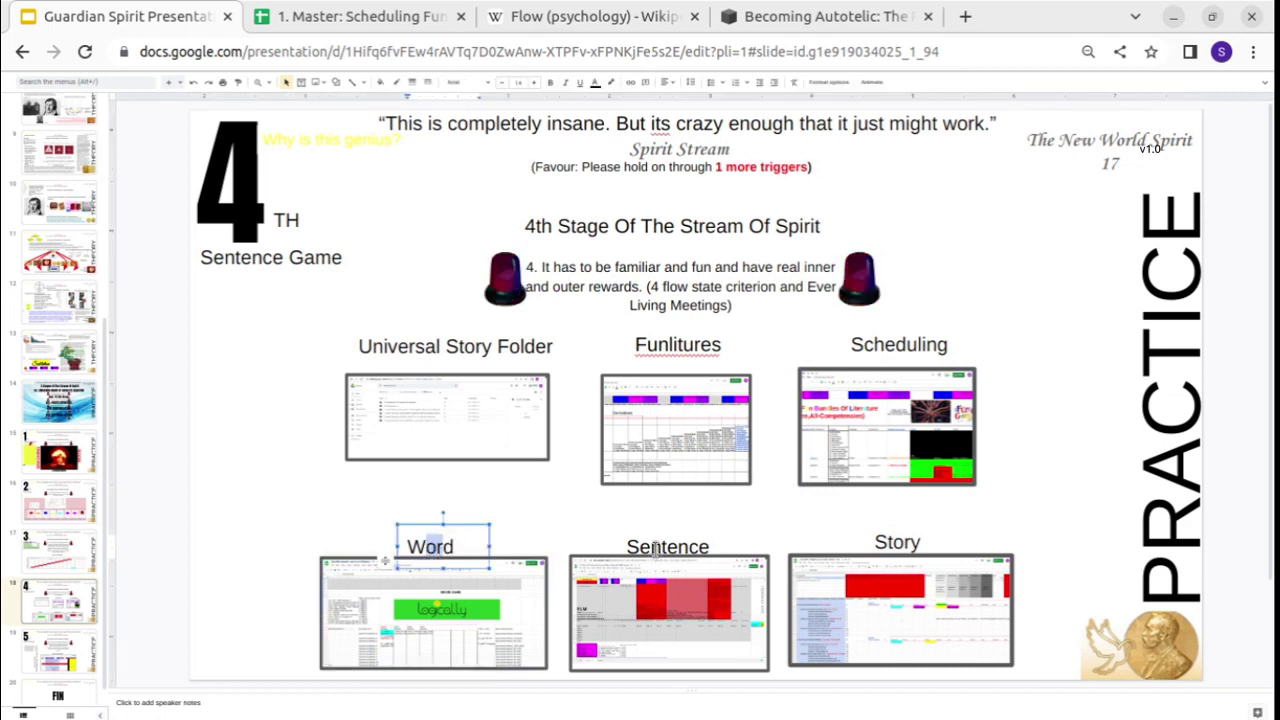
double_click(655, 552)
double_click(897, 542)
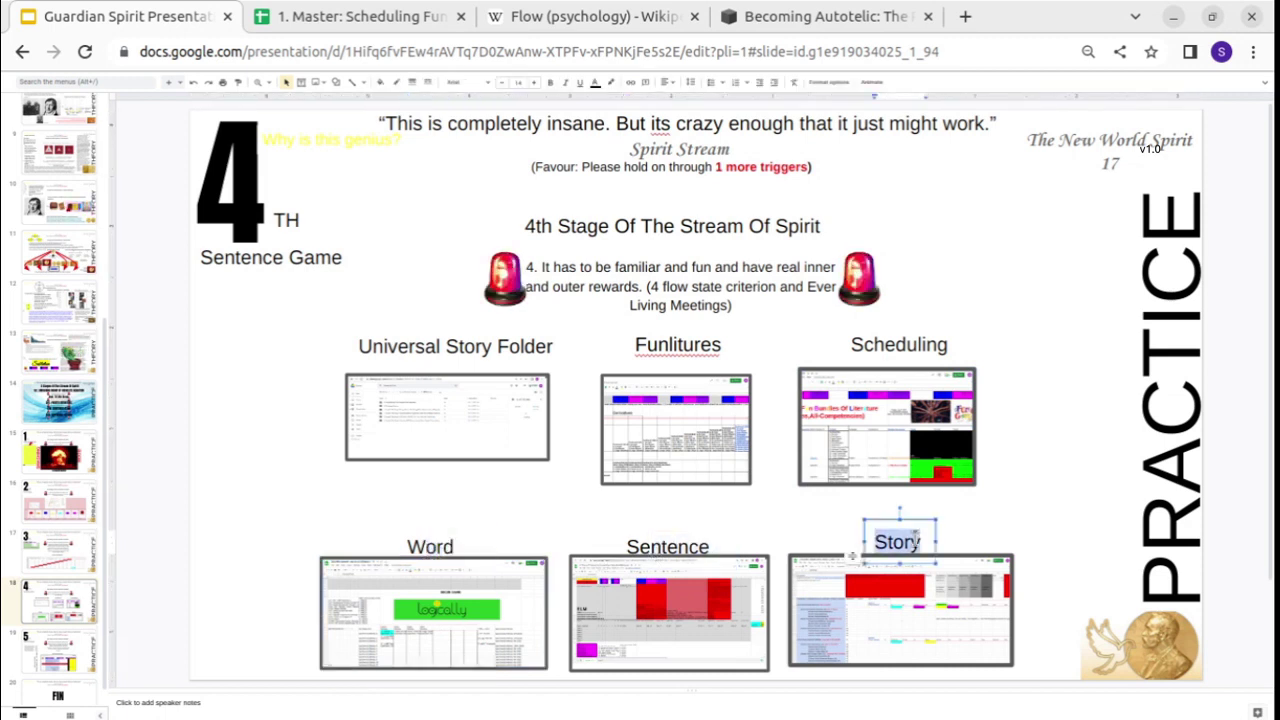
left_click(424, 537)
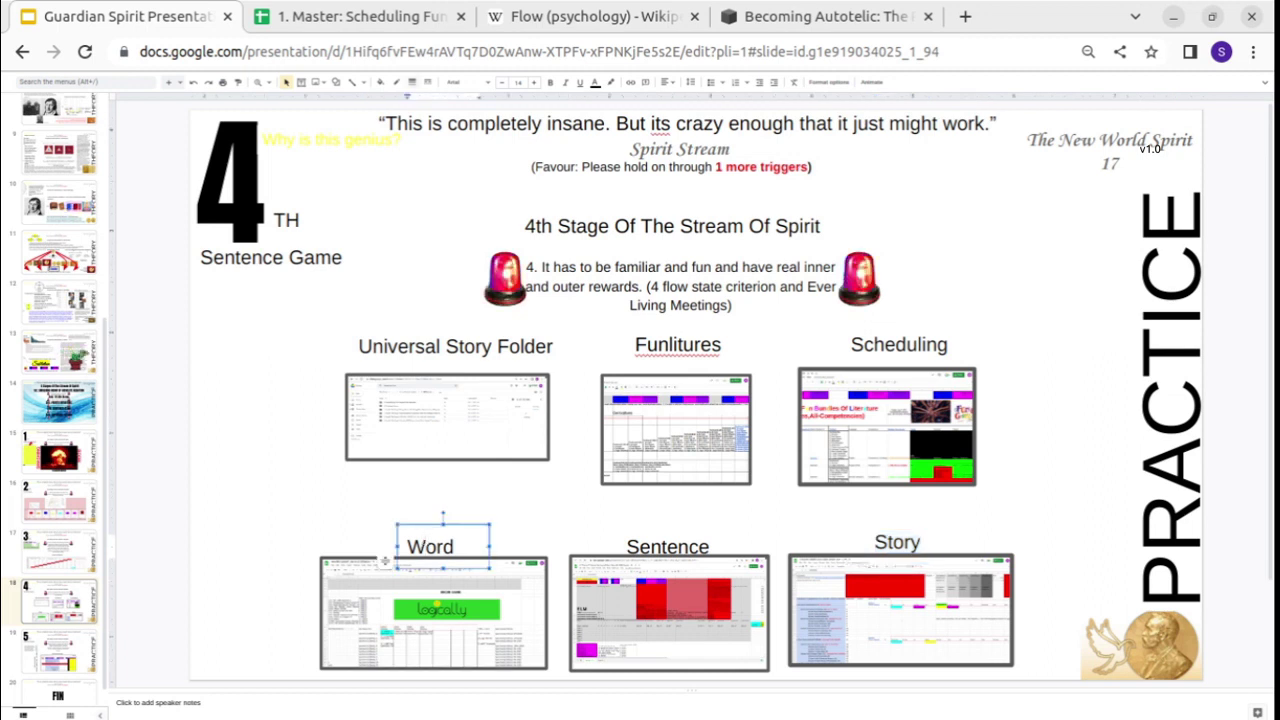
Close the Scheduling Funliture spreadsheet and open the Current Word Game spreadsheet linked from the slide's Word picture.
left_click(463, 17)
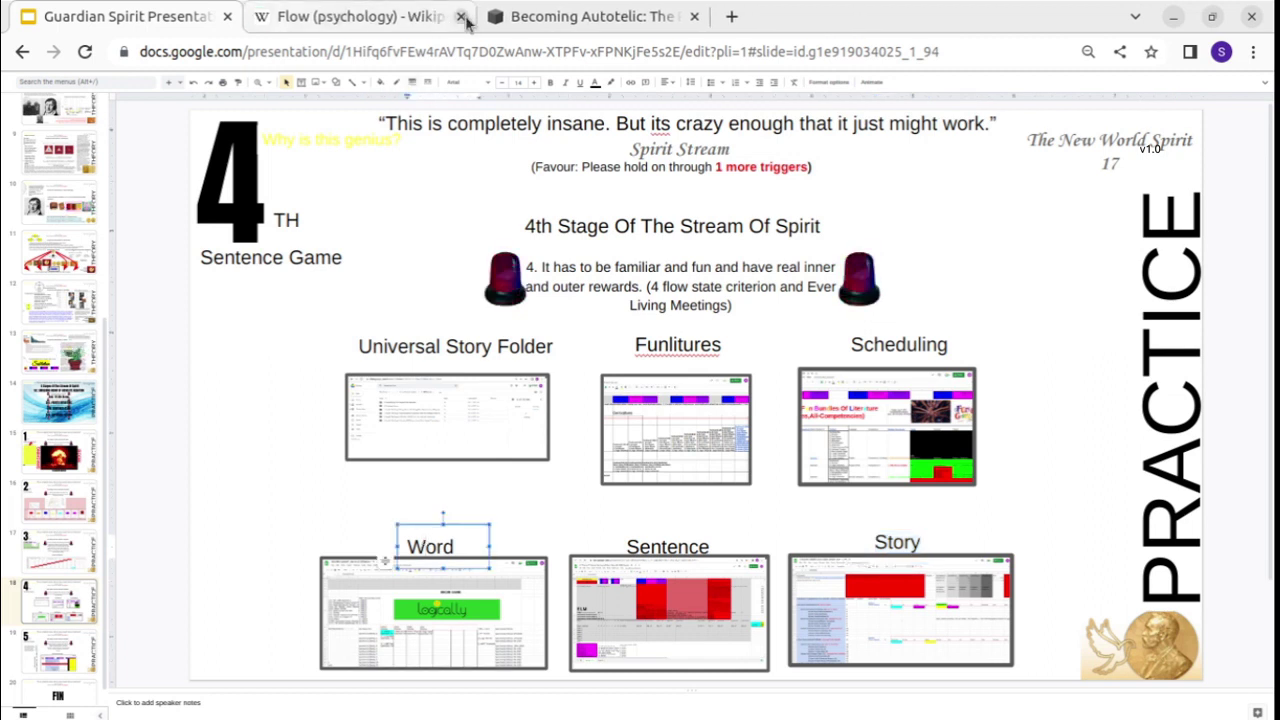
left_click(450, 592)
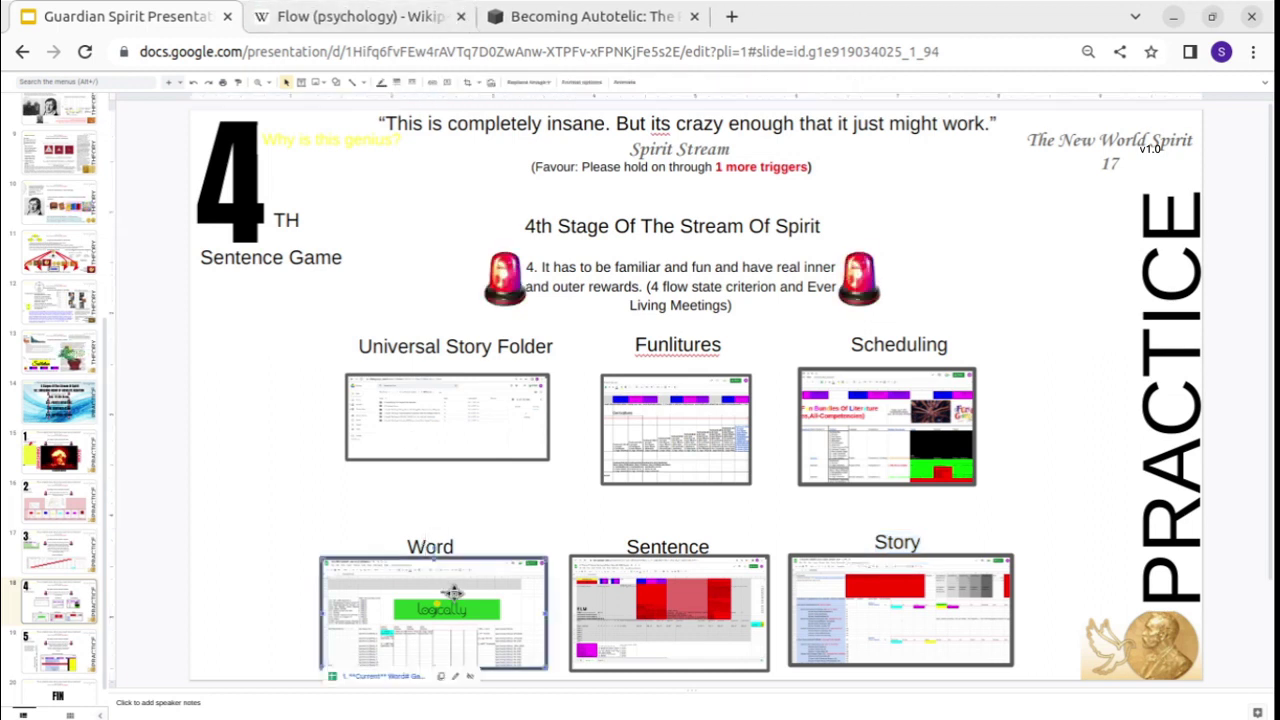
left_click(406, 677)
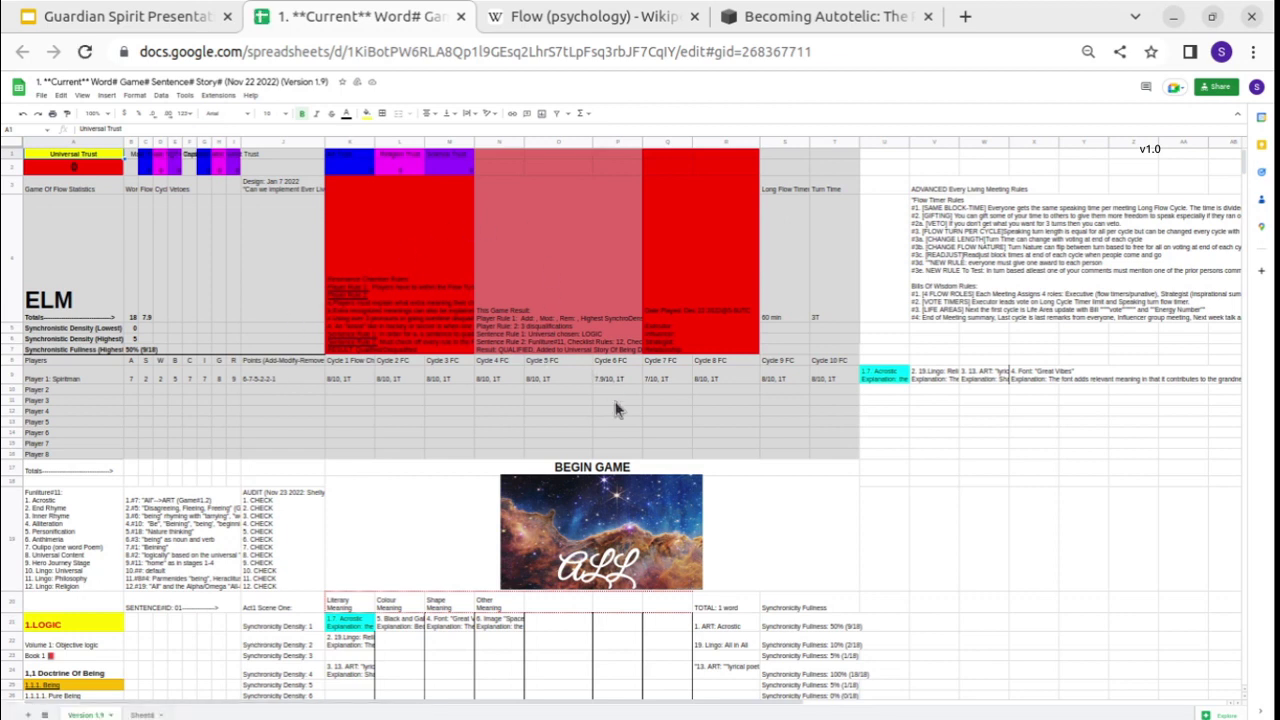
Examine the BEGIN GAME picture, the red rules and player area, and the ELM heading in cell A4.
left_click(606, 514)
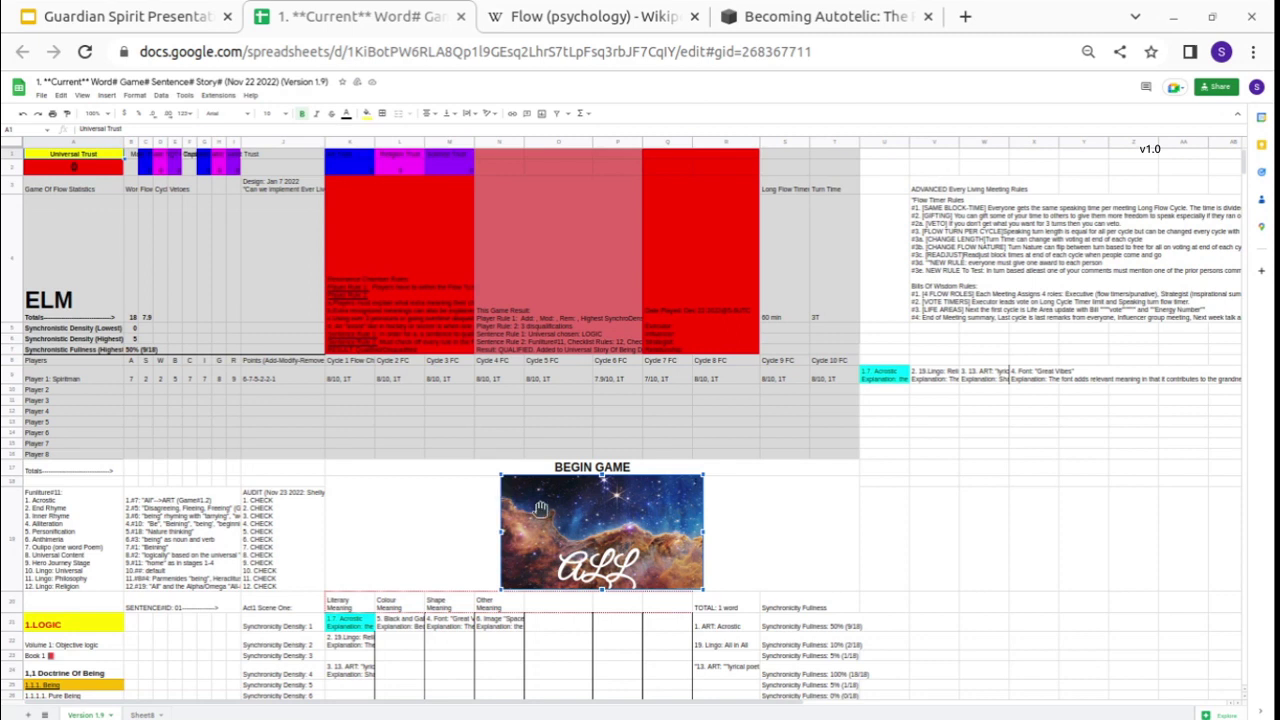
left_click_drag(426, 234, 724, 414)
left_click(724, 414)
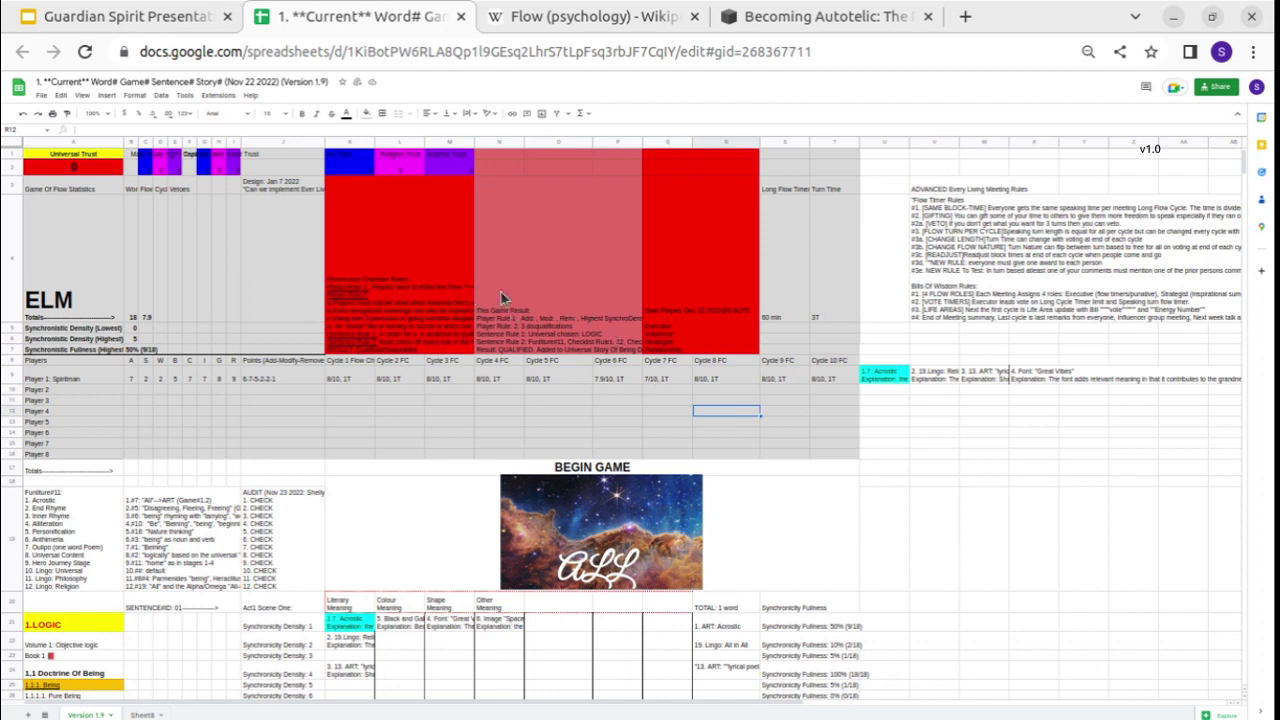
left_click(83, 251)
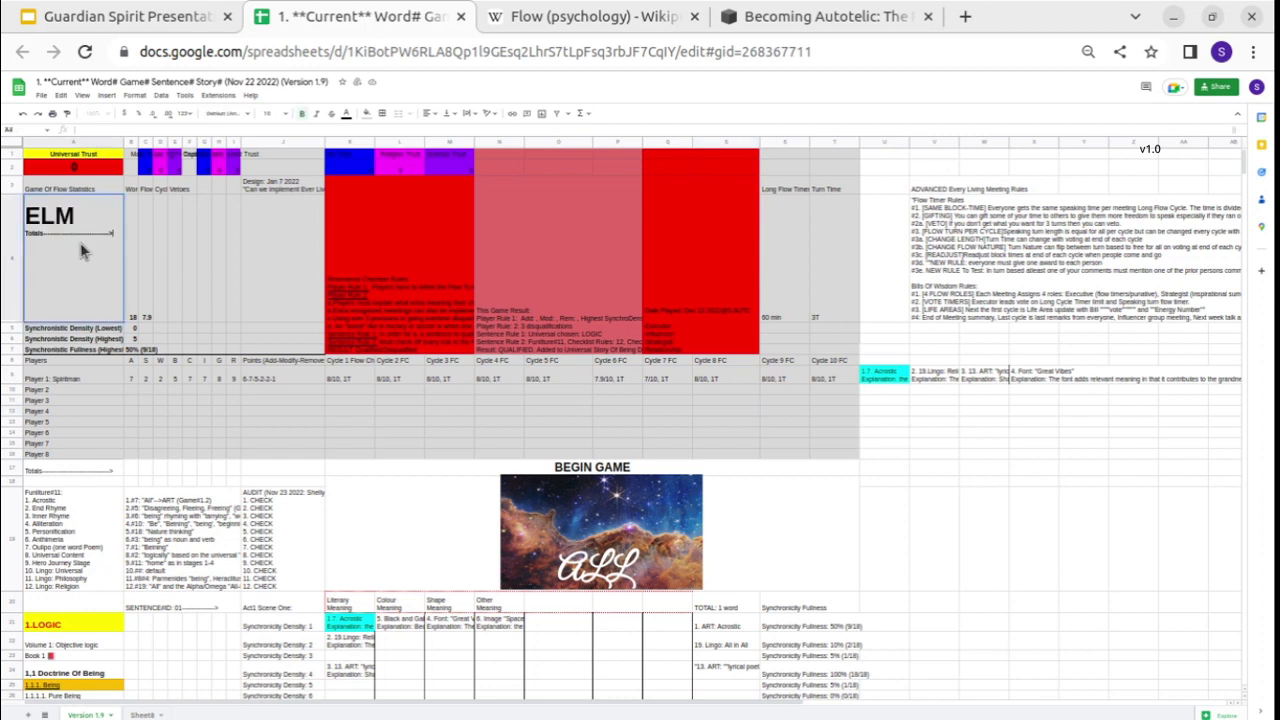
double_click(78, 214)
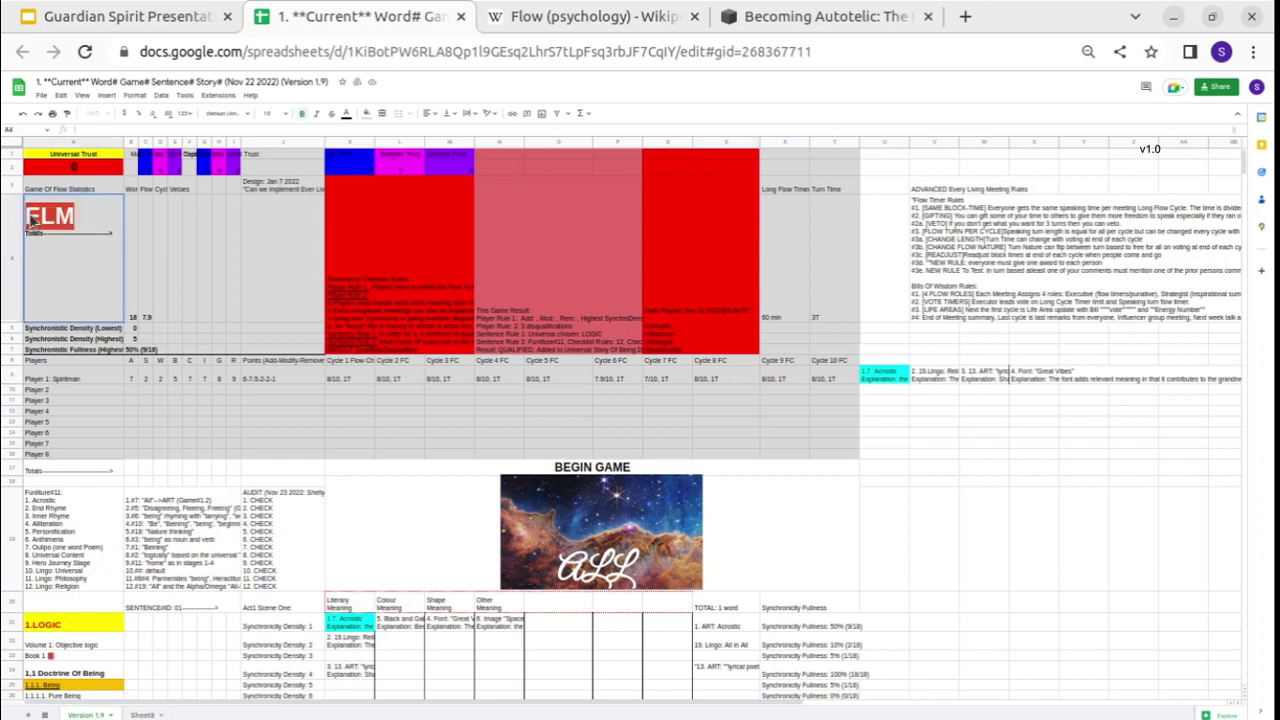
left_click(93, 220)
left_click(170, 264)
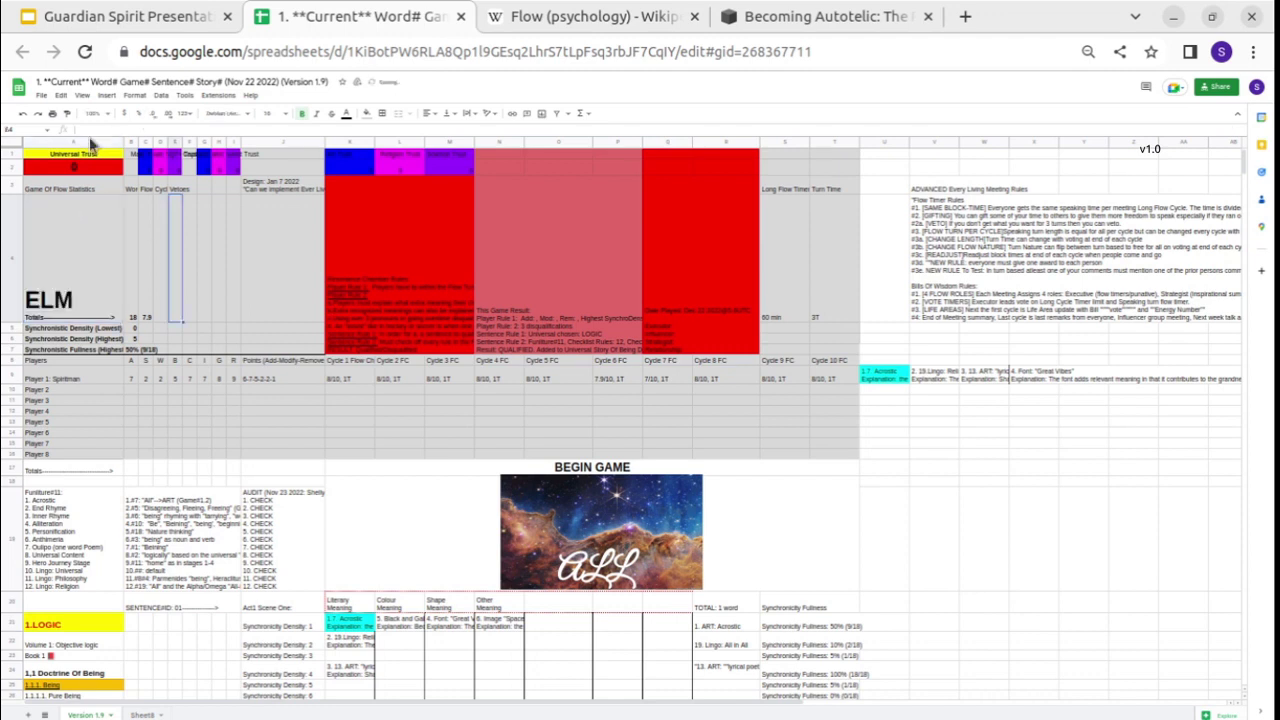
Highlight the Universal Trust cells and the Art, Religion and adjacent trust scores in the first two rows.
left_click_drag(85, 160, 368, 178)
left_click(416, 172)
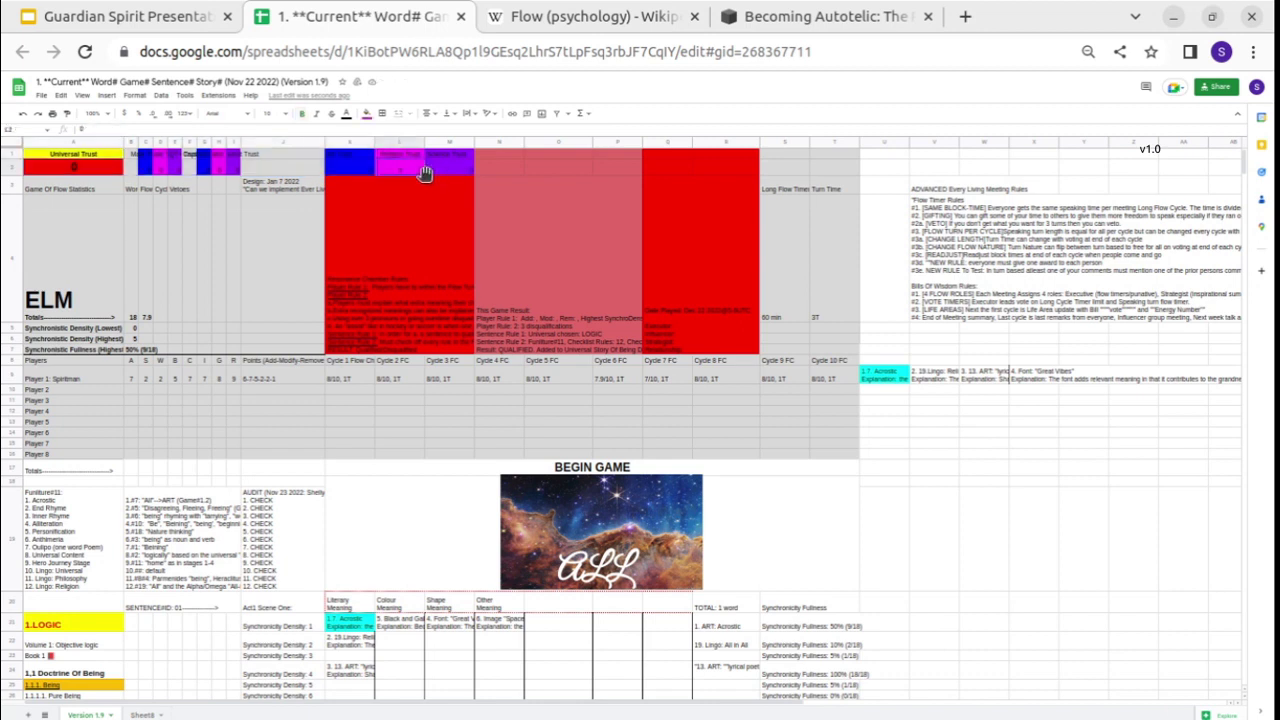
left_click_drag(449, 177, 356, 160)
left_click(358, 160)
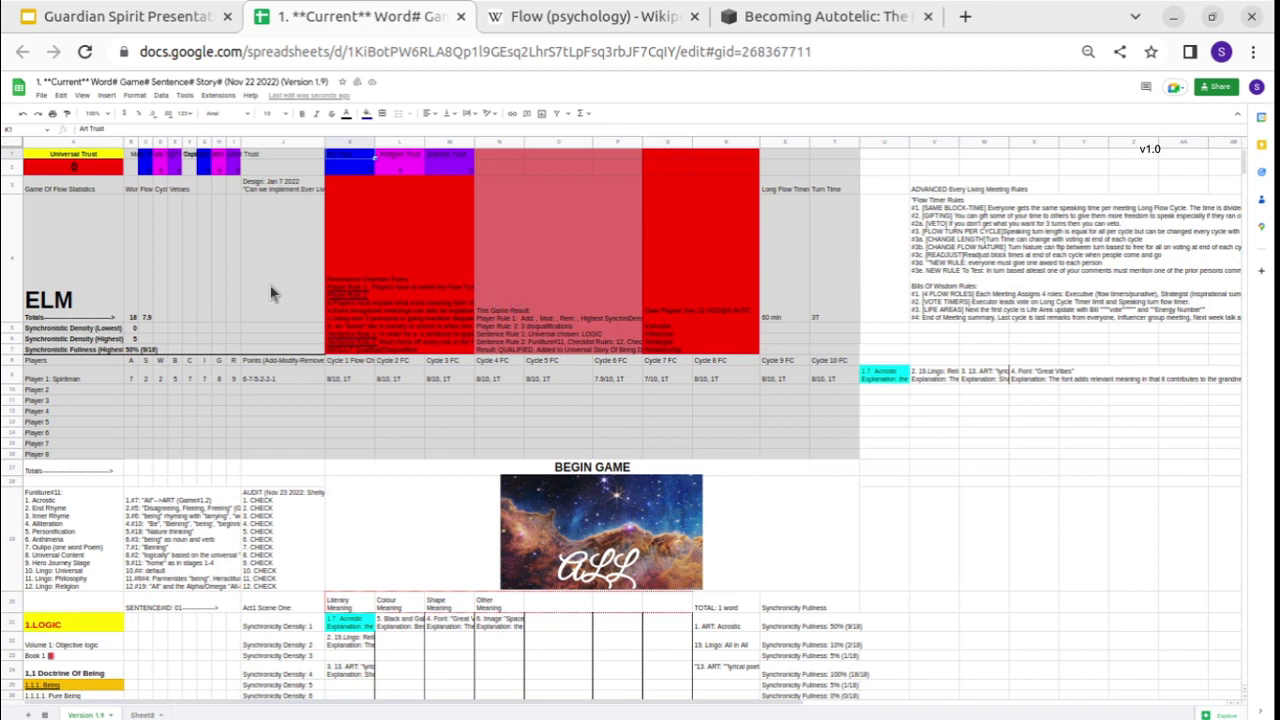
Review the game result, the Funliture#11 checklist, the LOGIC headings in A21:A24 and the Flow Timer Rules in V4.
double_click(490, 291)
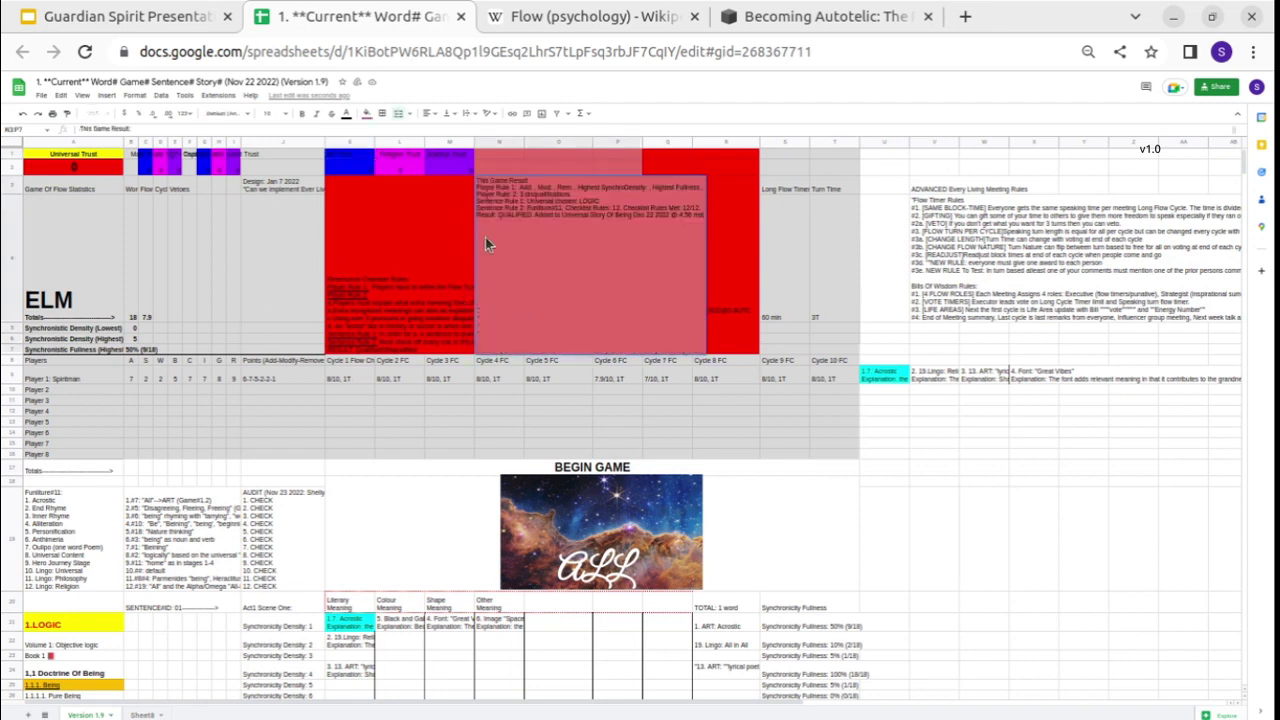
key("Escape")
left_click(80, 518)
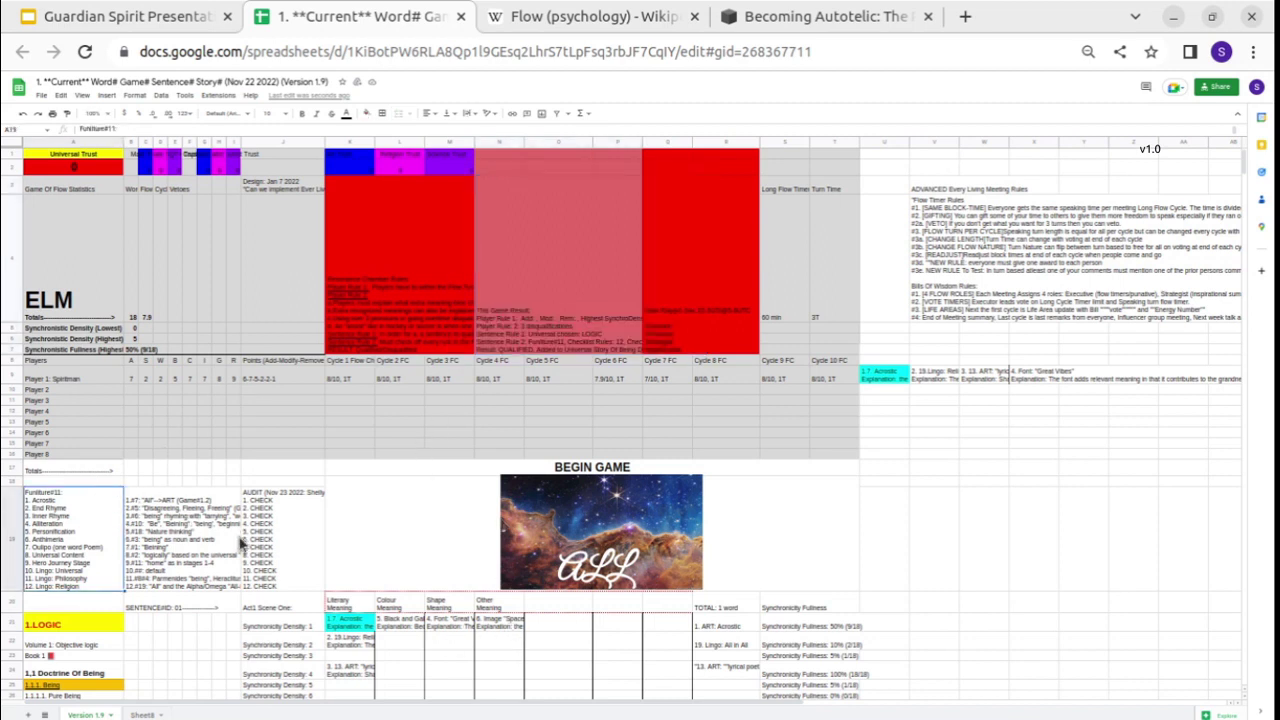
left_click_drag(104, 628, 103, 682)
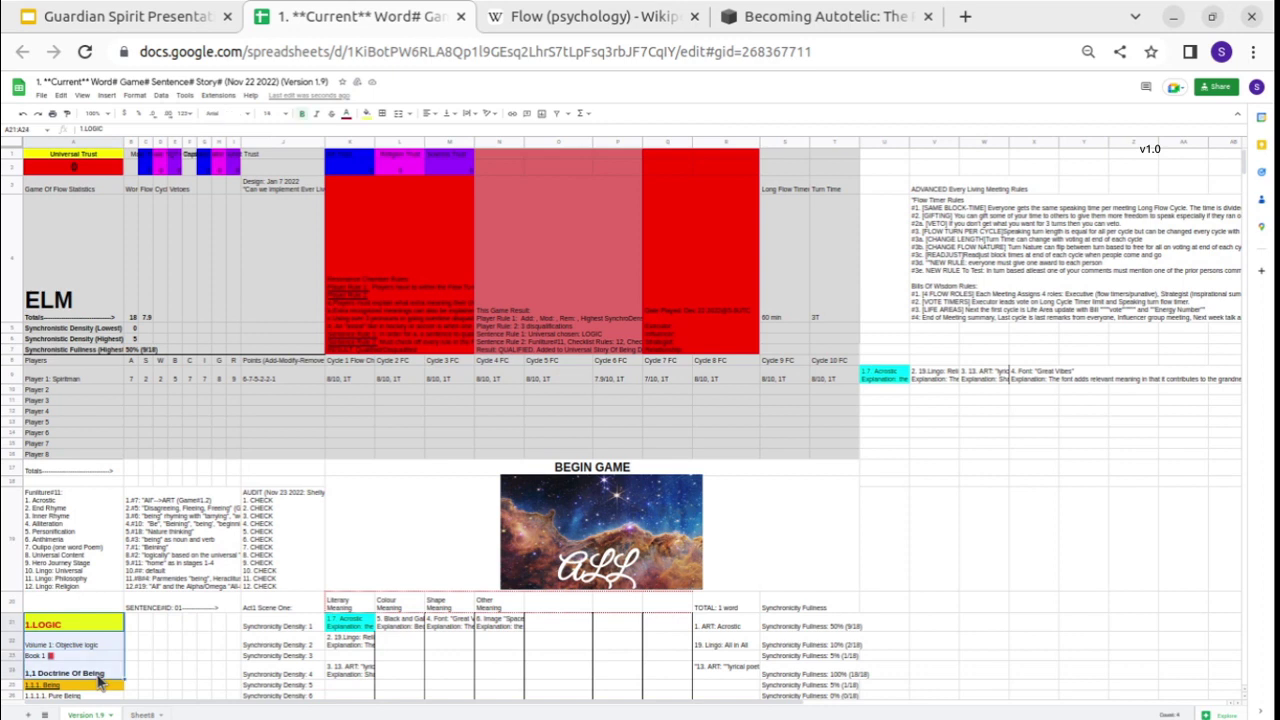
left_click(933, 203)
left_click(953, 313)
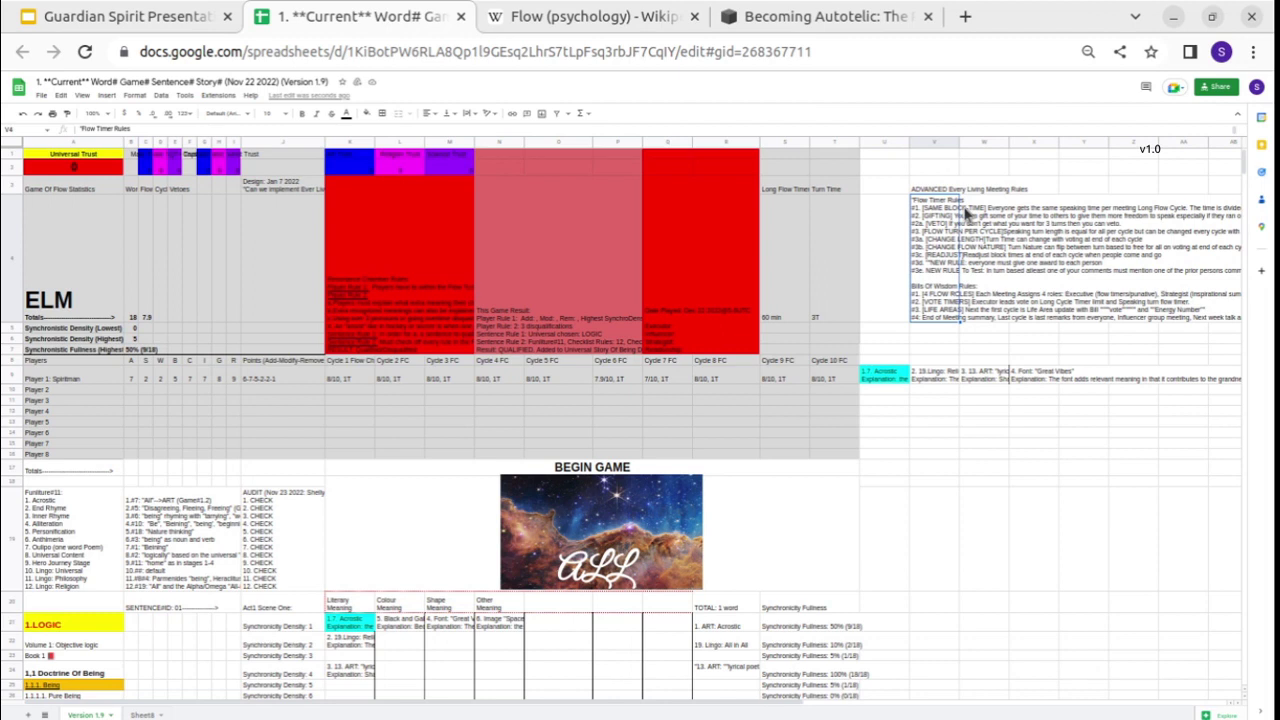
Read the This Game Result cell, highlighting its Player Rule and Sentence Rule lines one after another.
left_click(528, 272)
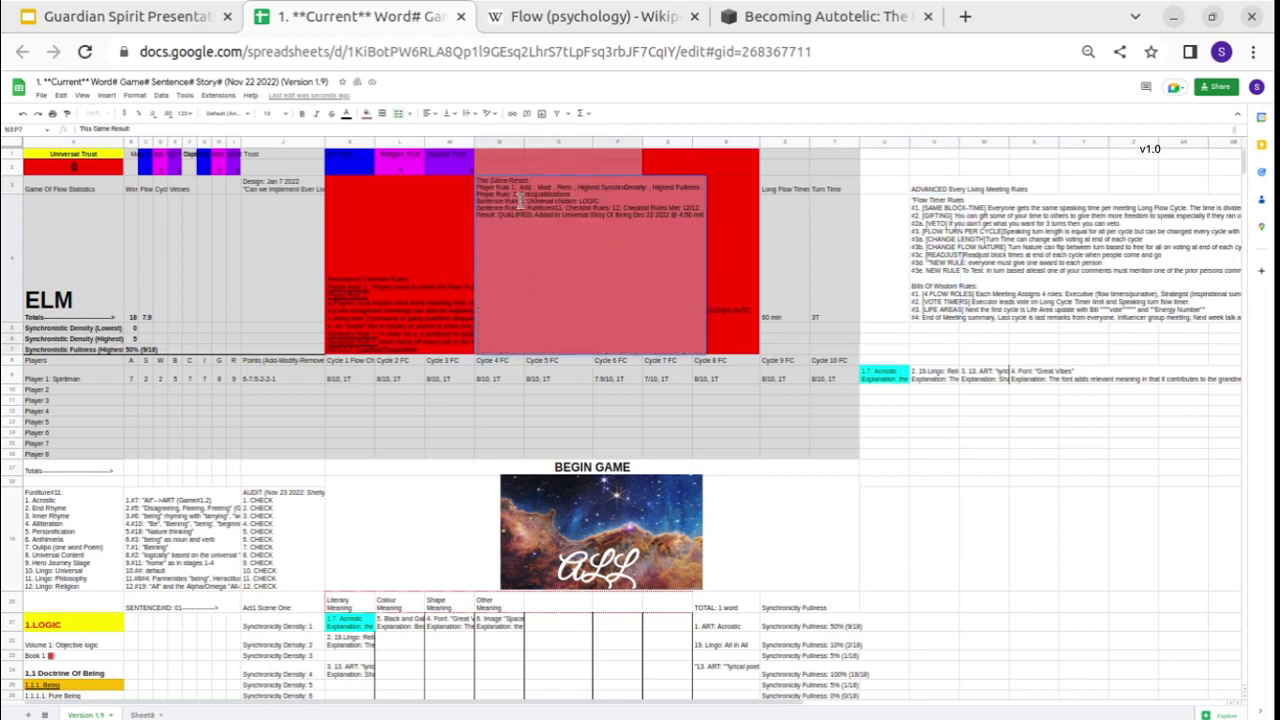
double_click(495, 186)
left_click_drag(494, 202, 617, 206)
left_click(617, 205)
mouse_move(540, 193)
left_mouse_down()
mouse_move(484, 195)
mouse_move(522, 197)
left_mouse_up()
left_click(560, 541)
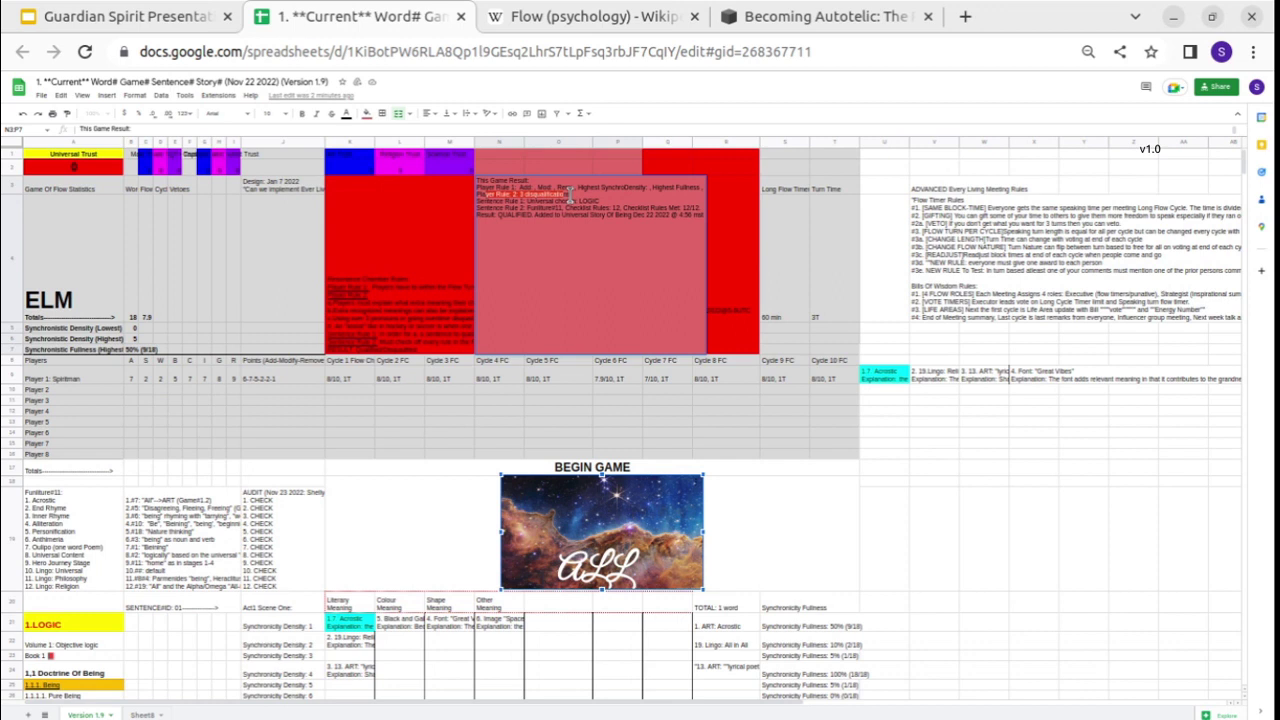
left_click(569, 195)
left_click_drag(600, 203, 476, 205)
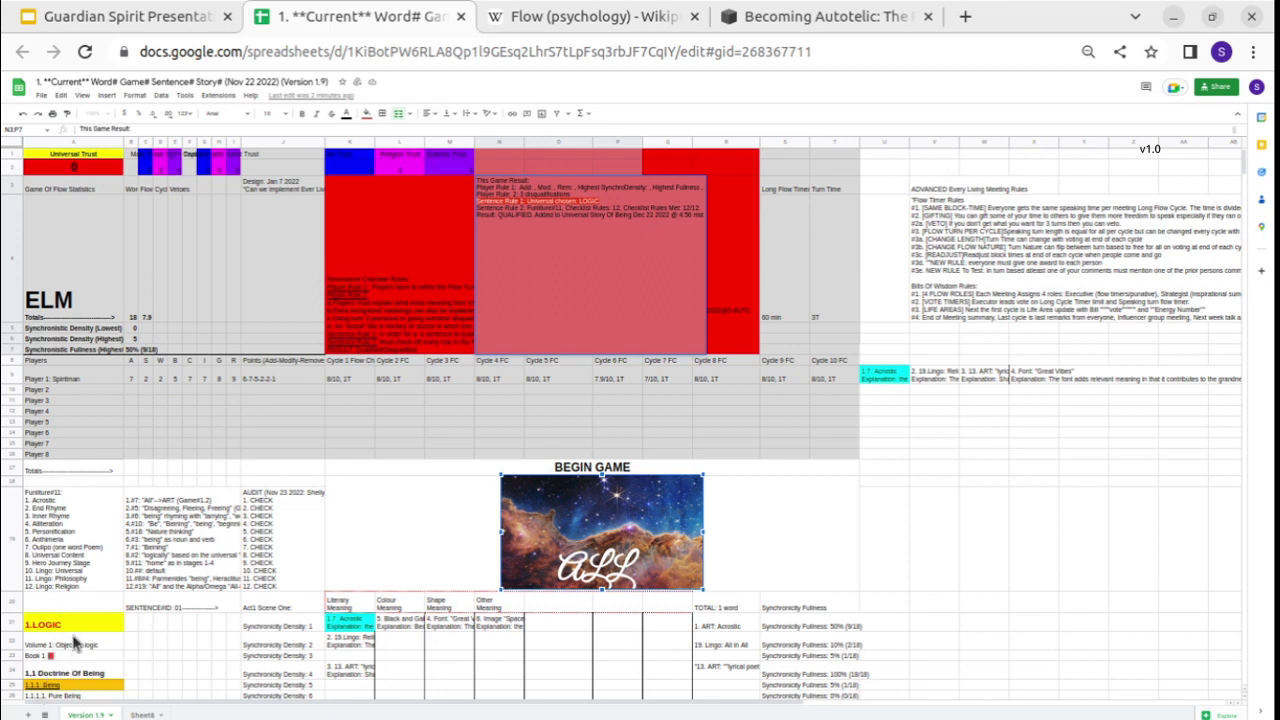
left_click(477, 207)
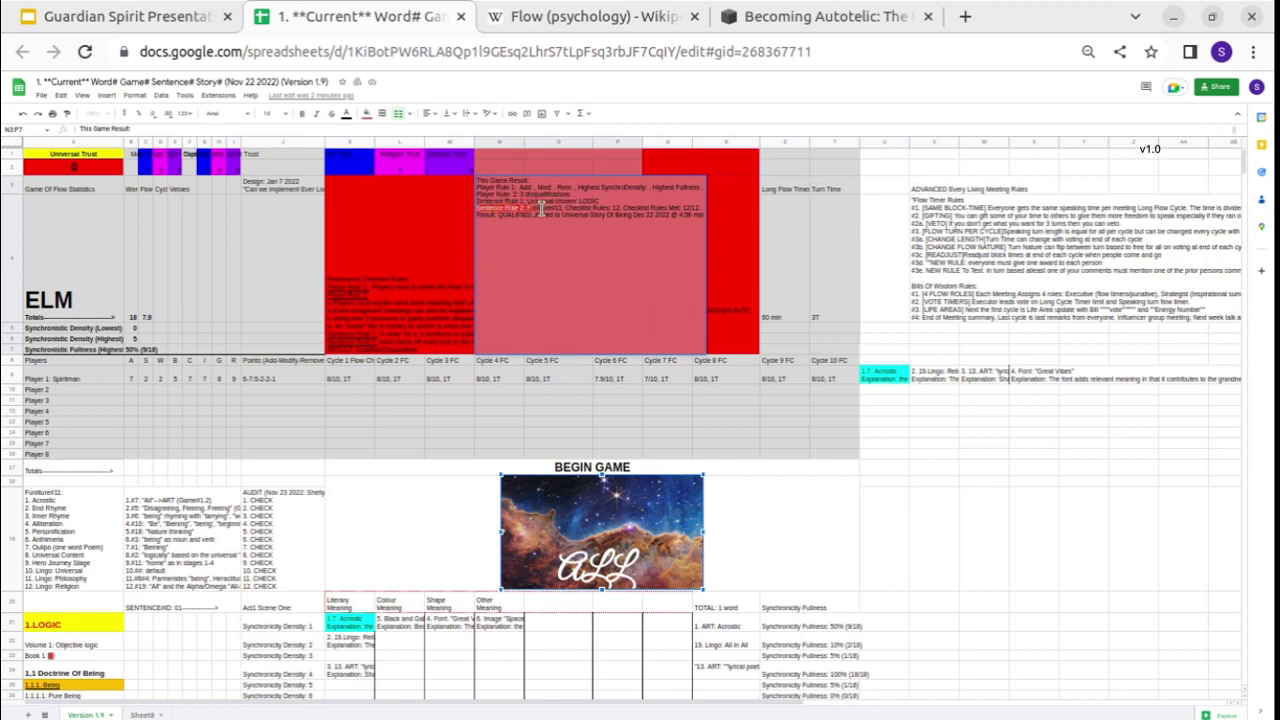
key("shift+End")
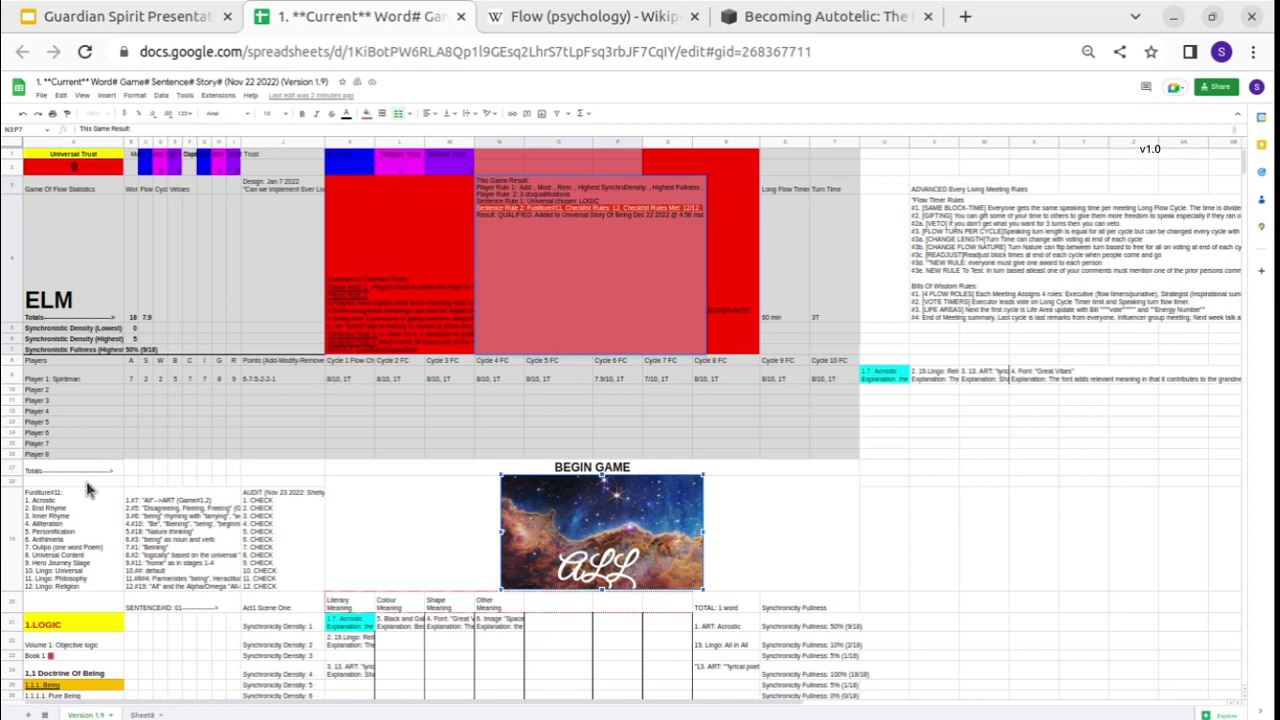
Compare the Funliture#11 checklist in A19 with the matching answers in B19, highlighting the text of both cells.
left_click(112, 536)
left_click(179, 539)
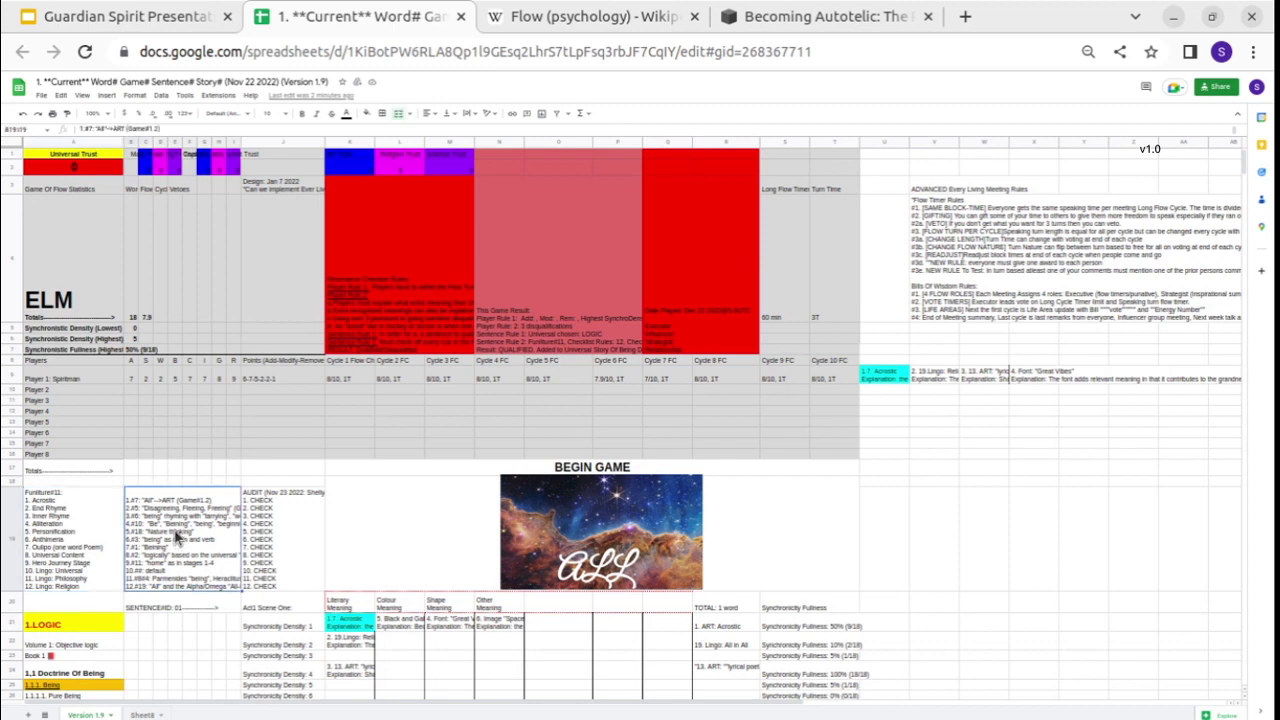
left_click(70, 540)
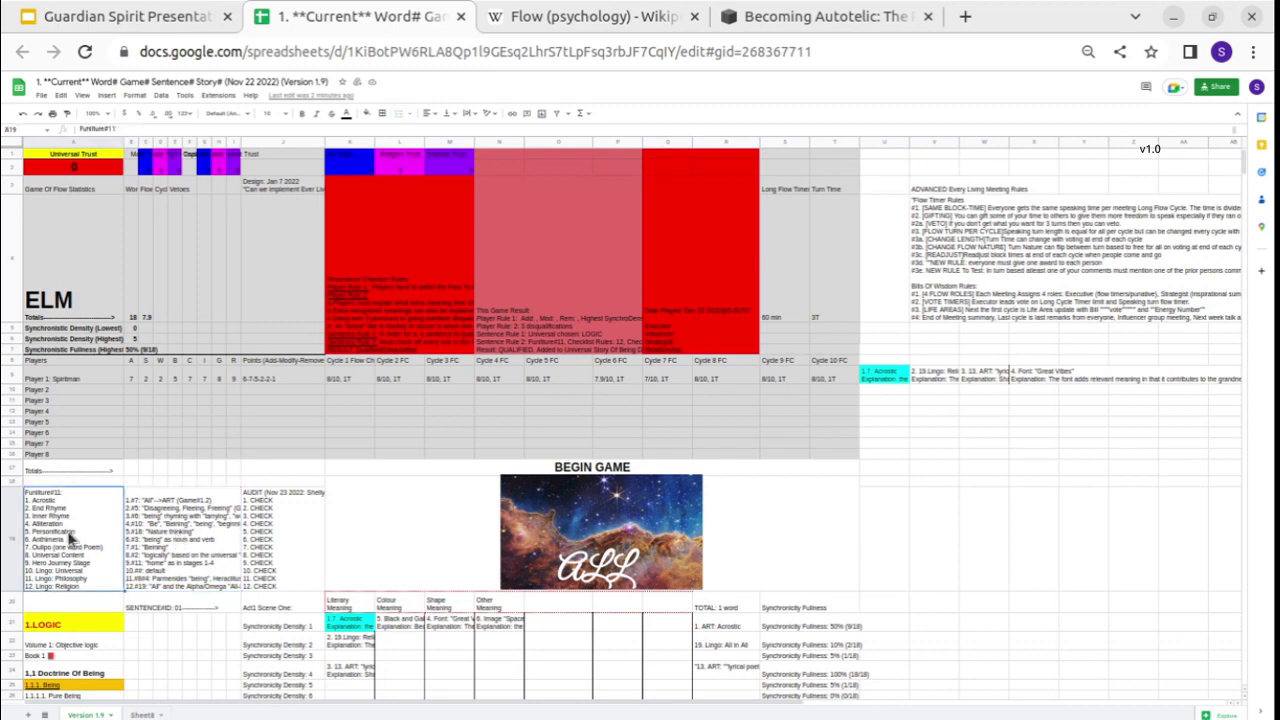
double_click(88, 562)
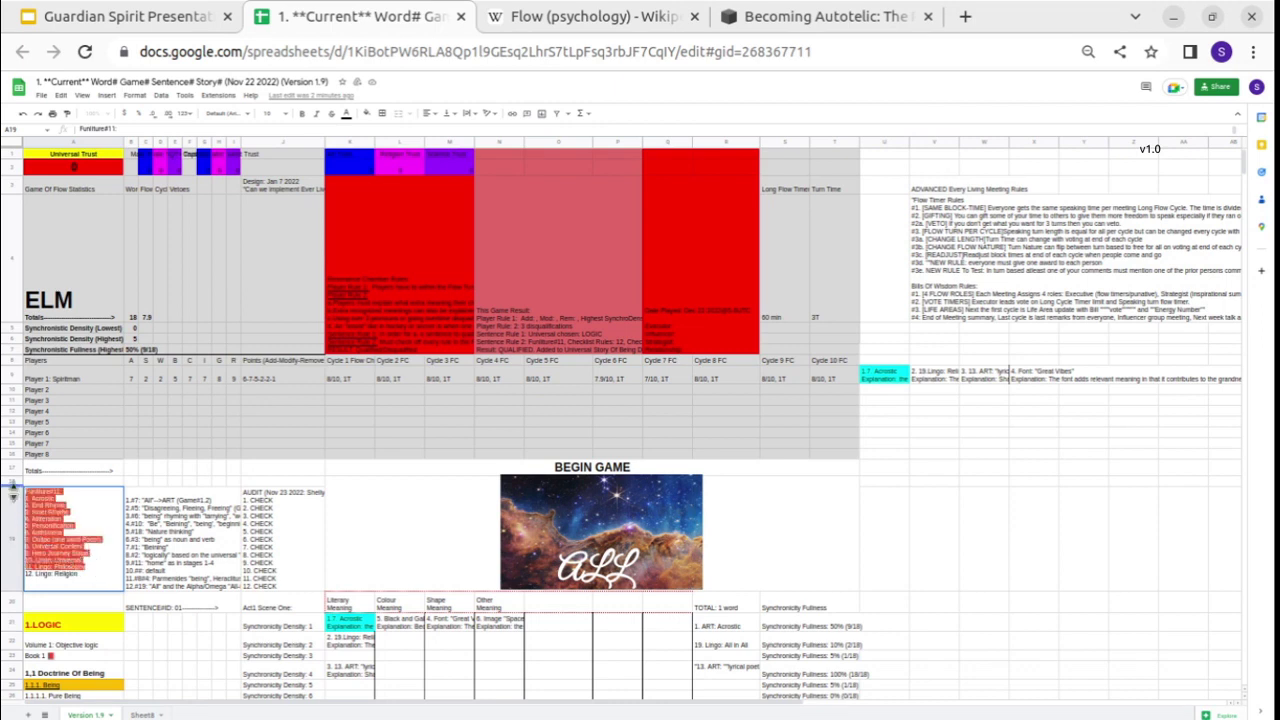
double_click(142, 548)
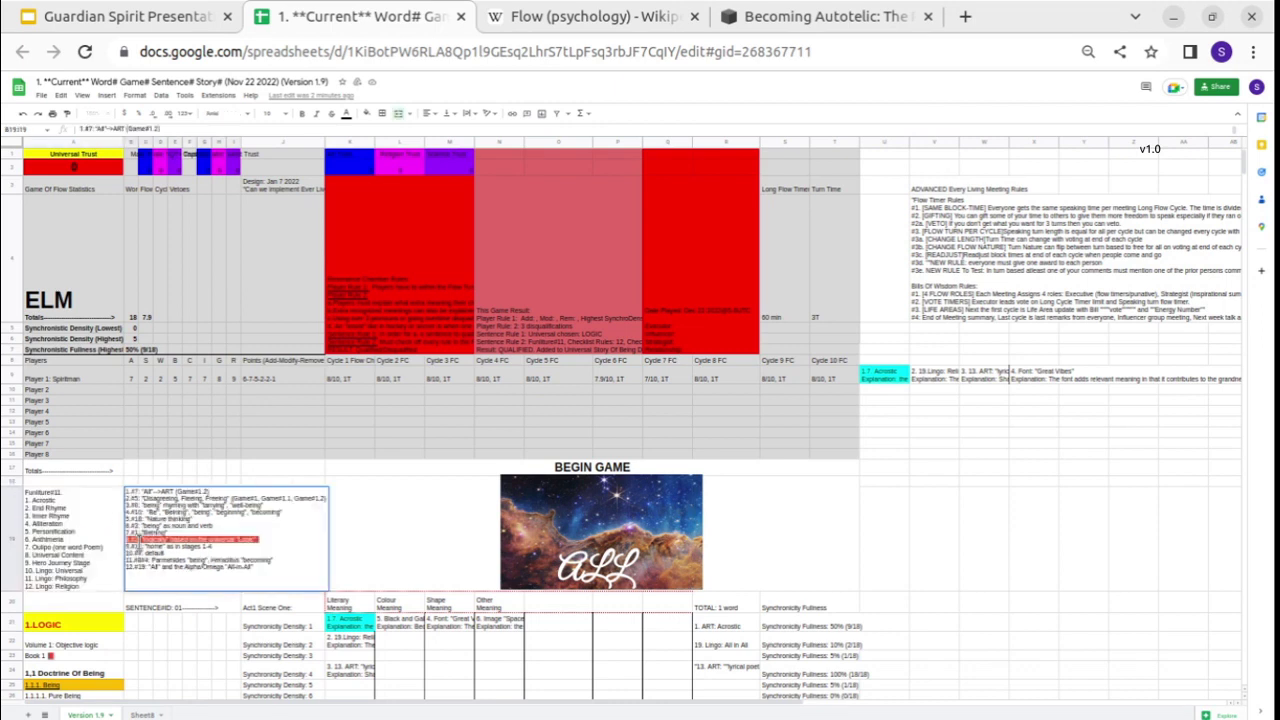
left_click(252, 566)
left_click_drag(252, 566, 115, 490)
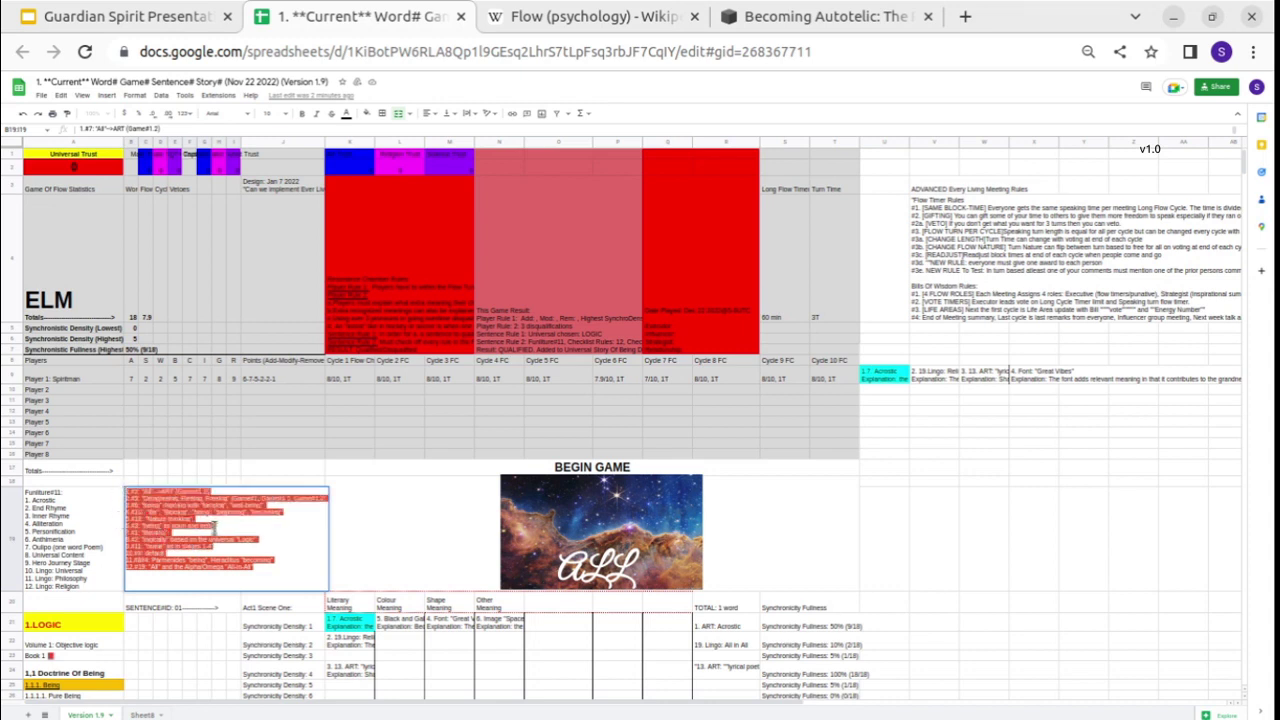
left_click(169, 493)
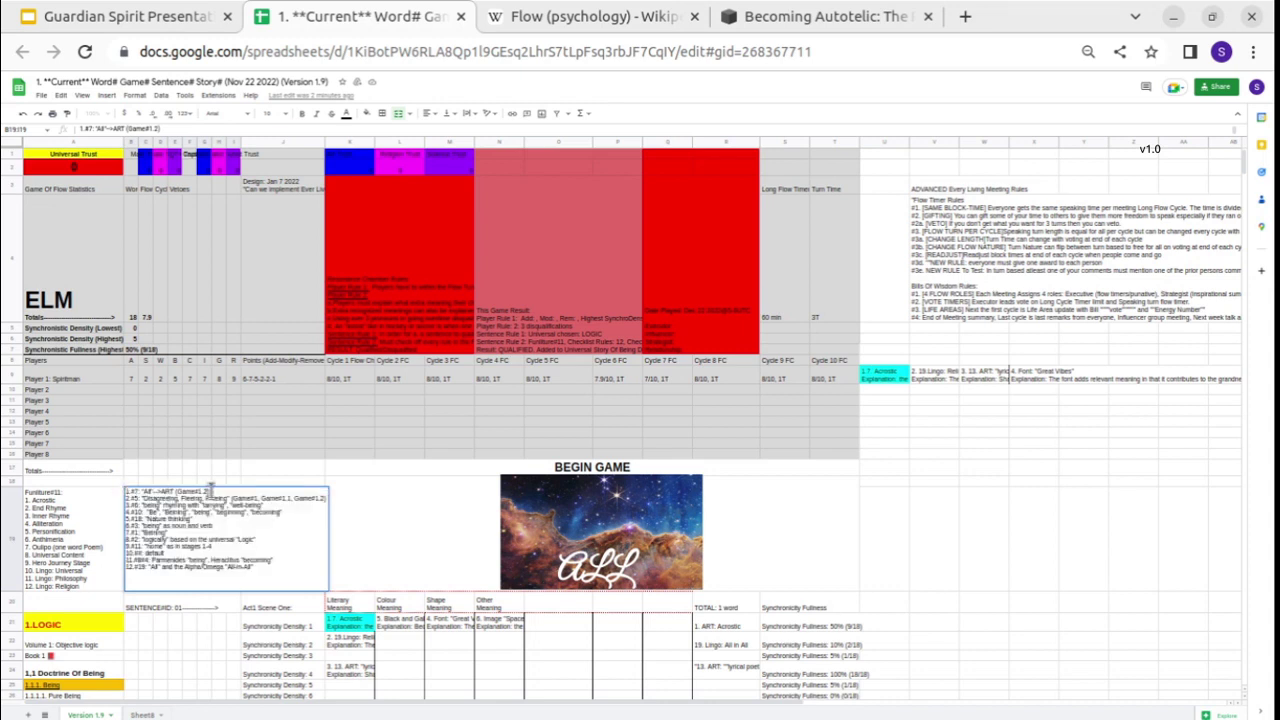
Read the Acrostic explanation in K21 and compare it with the first answer line in B19, leaving both unedited.
left_click(368, 627)
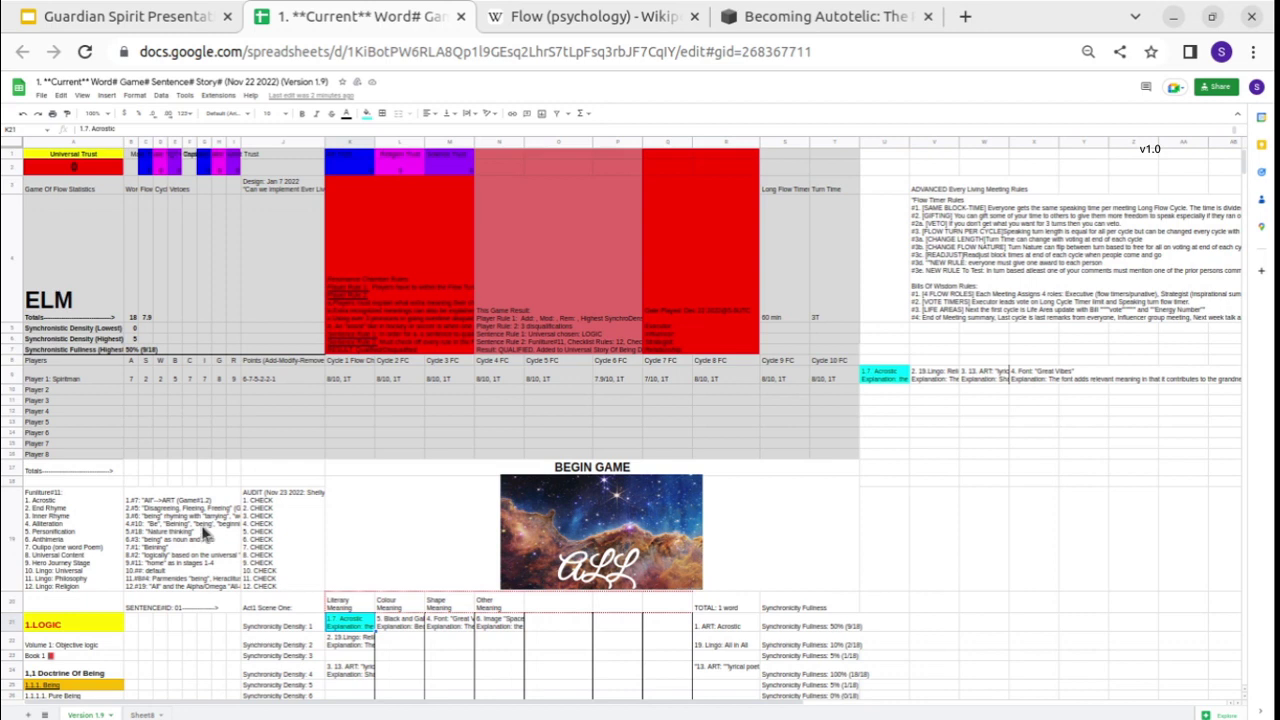
double_click(335, 628)
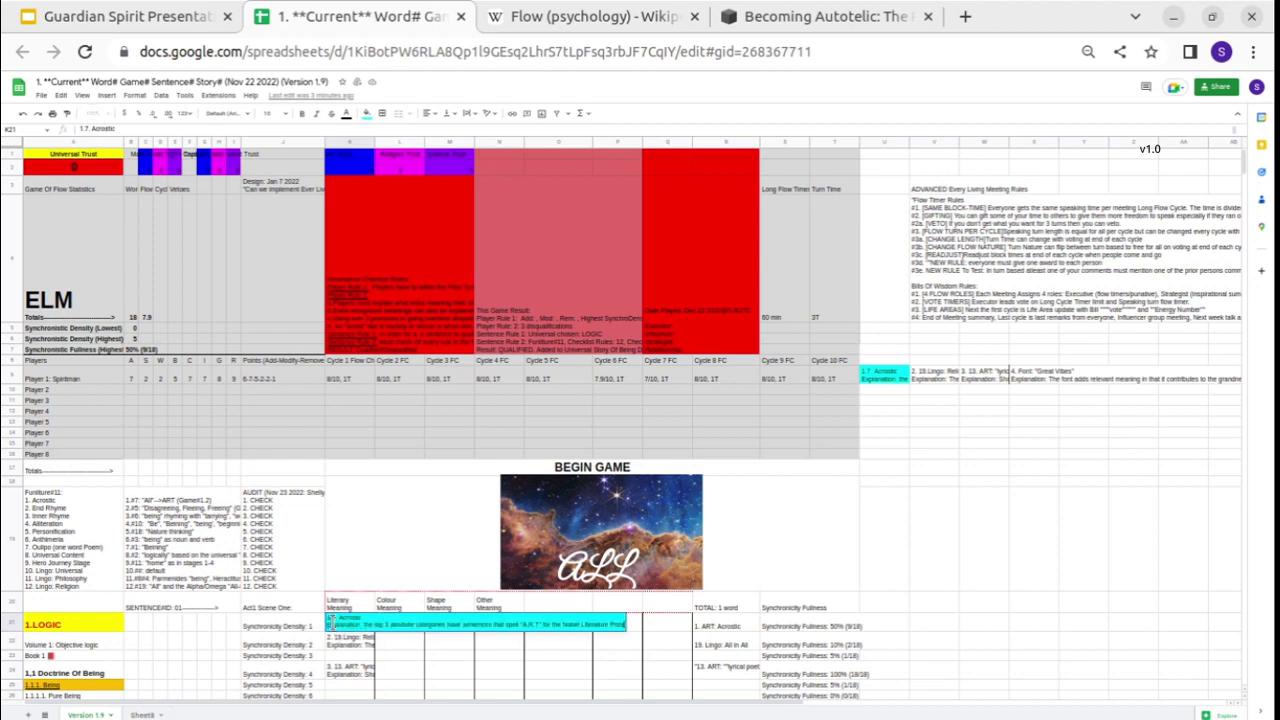
left_click(162, 497)
double_click(162, 497)
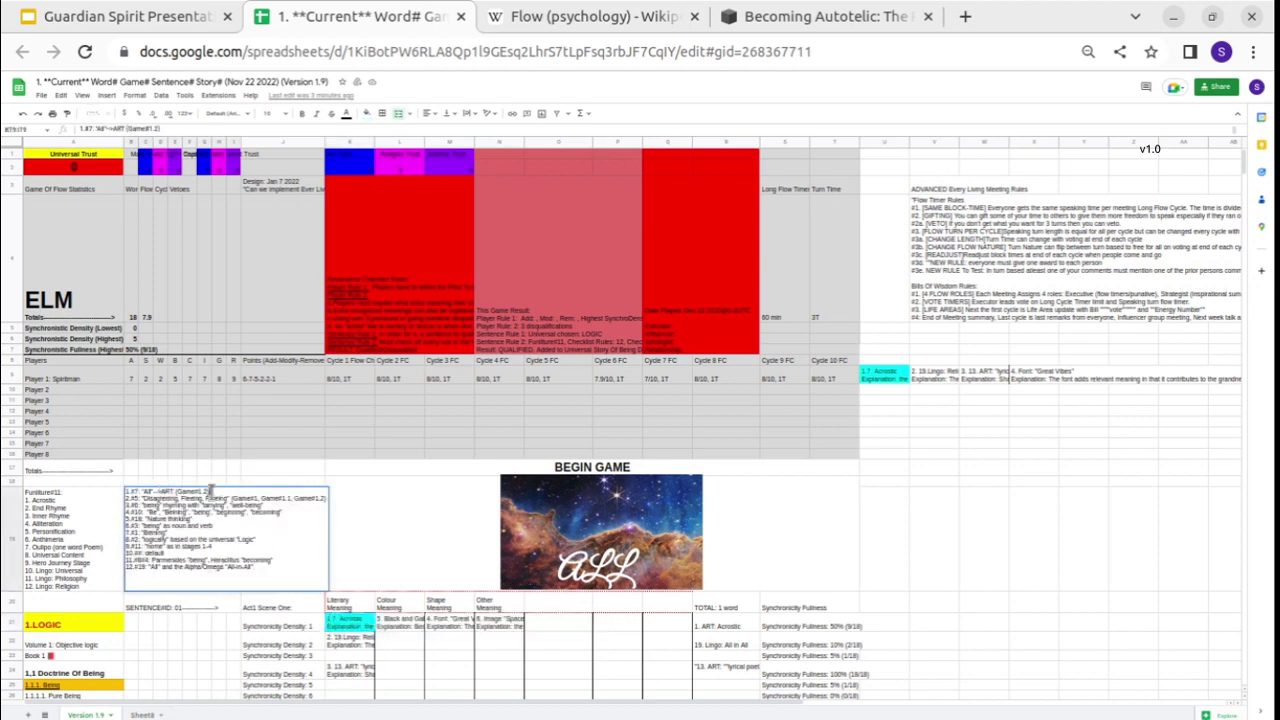
left_click_drag(215, 490, 114, 494)
key("Escape")
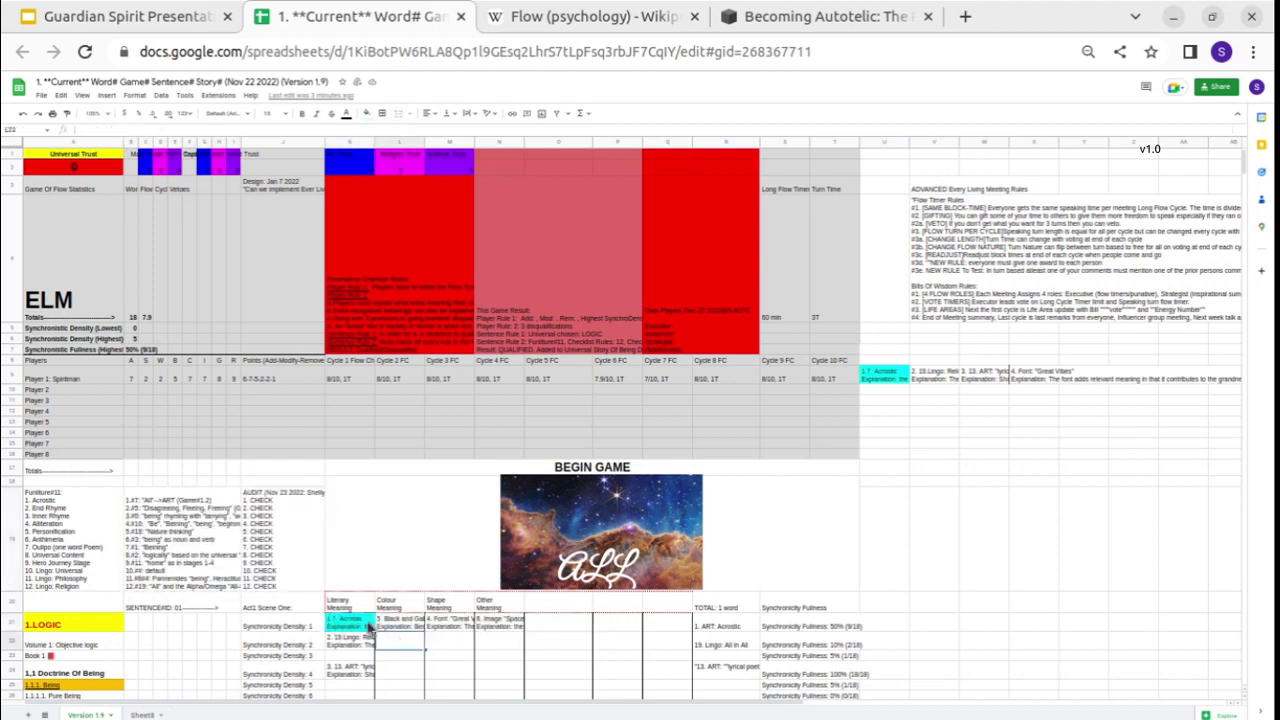
Check the Literary Meaning entries in K20:K21, and read the AUDIT list in J19 while highlighting its lines.
left_click(350, 608)
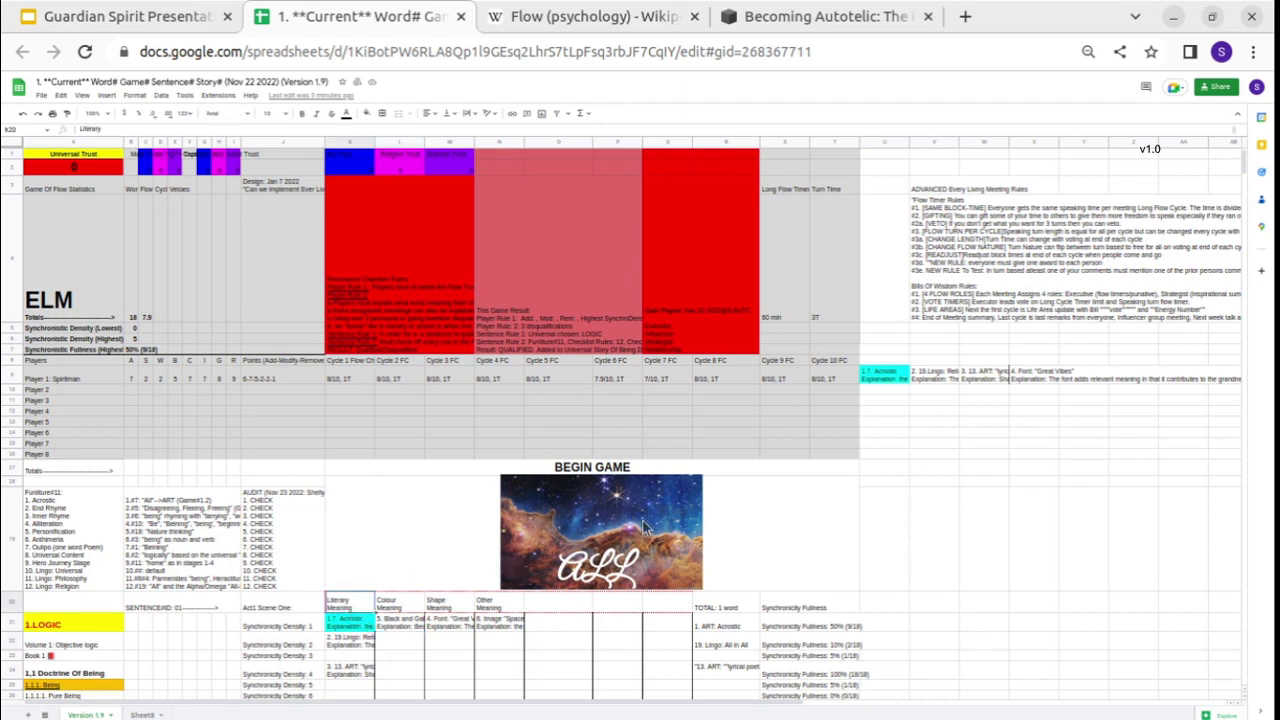
left_click_drag(352, 625, 366, 610)
left_click(366, 608)
left_click(290, 498)
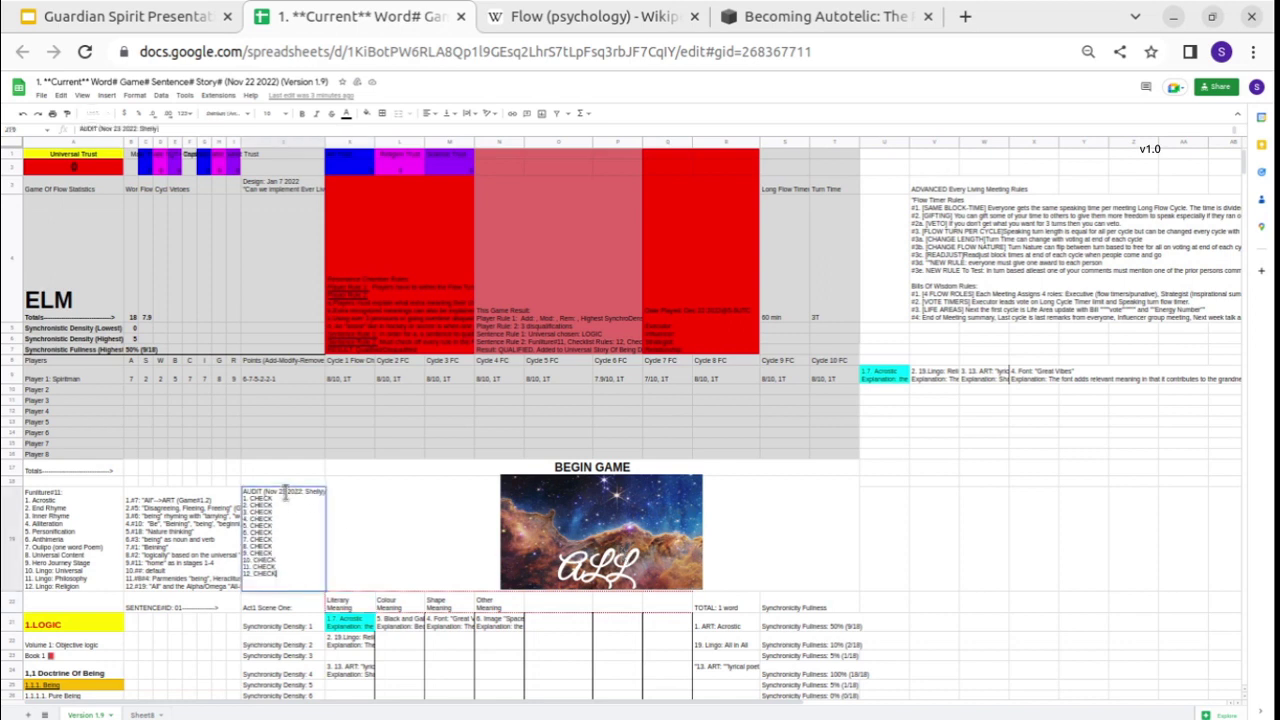
left_click_drag(293, 572, 240, 486)
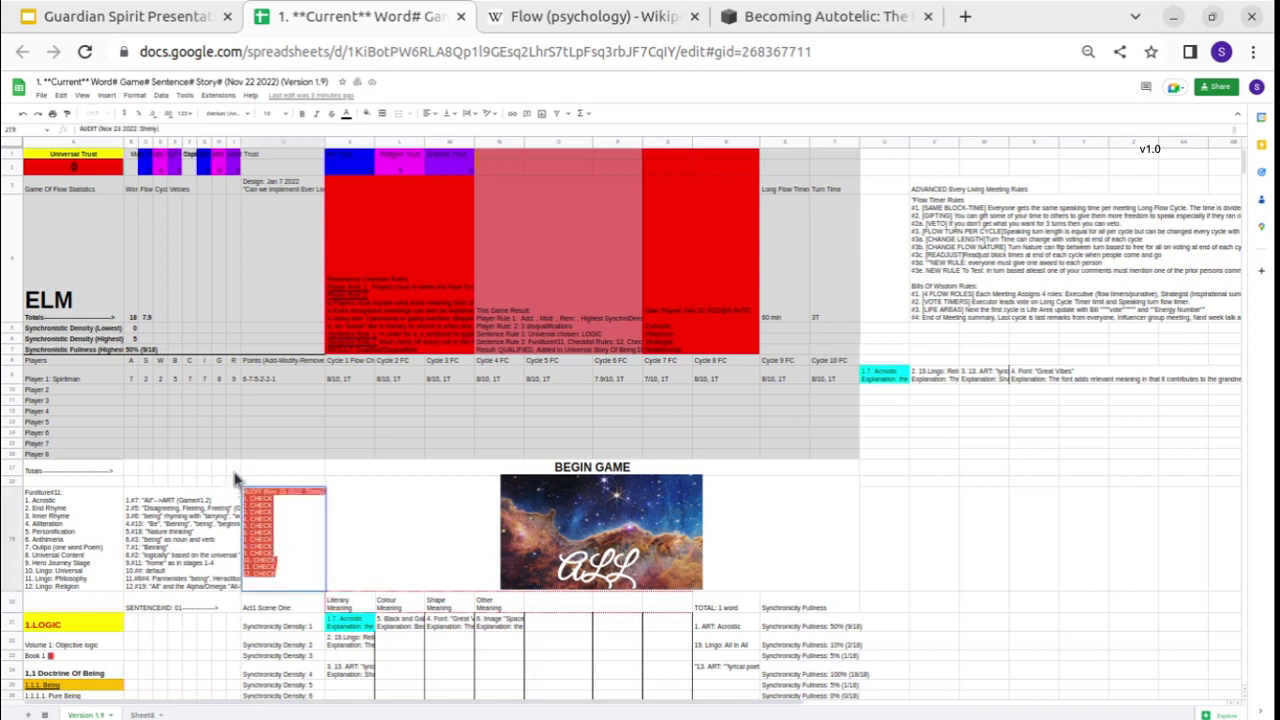
left_click(276, 499)
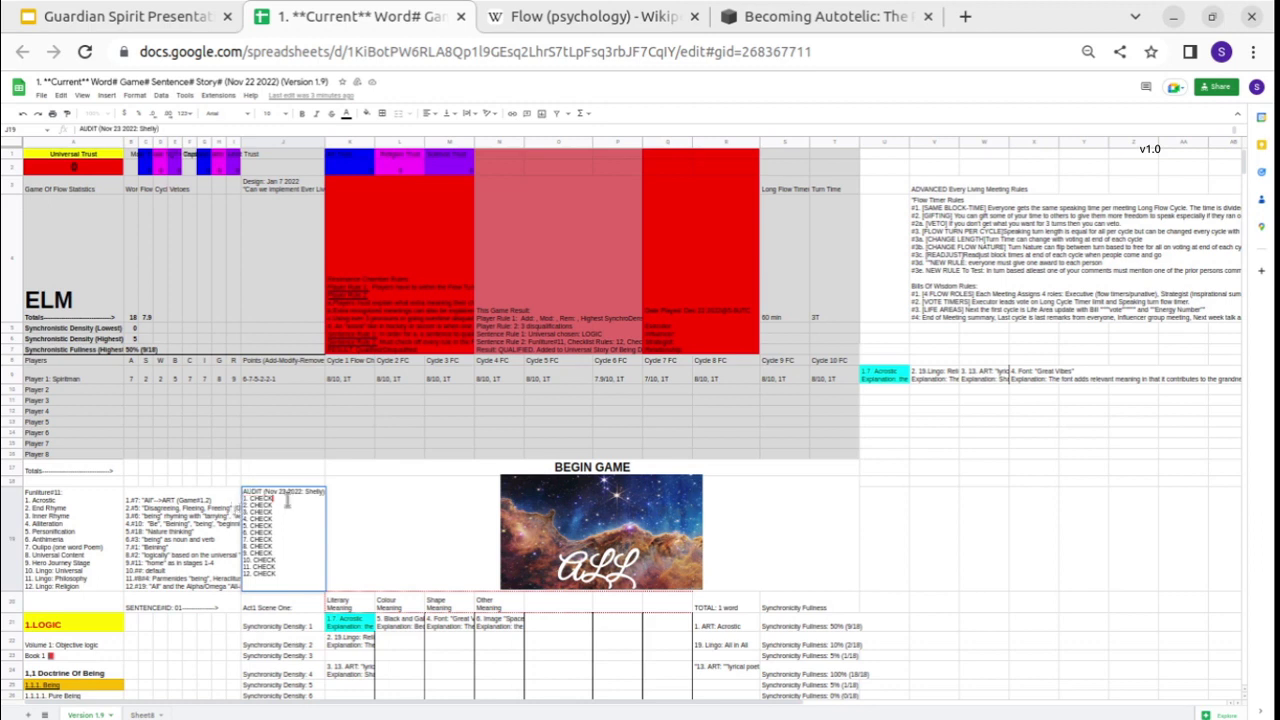
key("ctrl+End")
left_click_drag(276, 505, 244, 494)
left_click(268, 508)
Review the Date Played cell, highlighting its date and role lines, and return to the This Game Result cell.
left_click(529, 354)
left_click(678, 329)
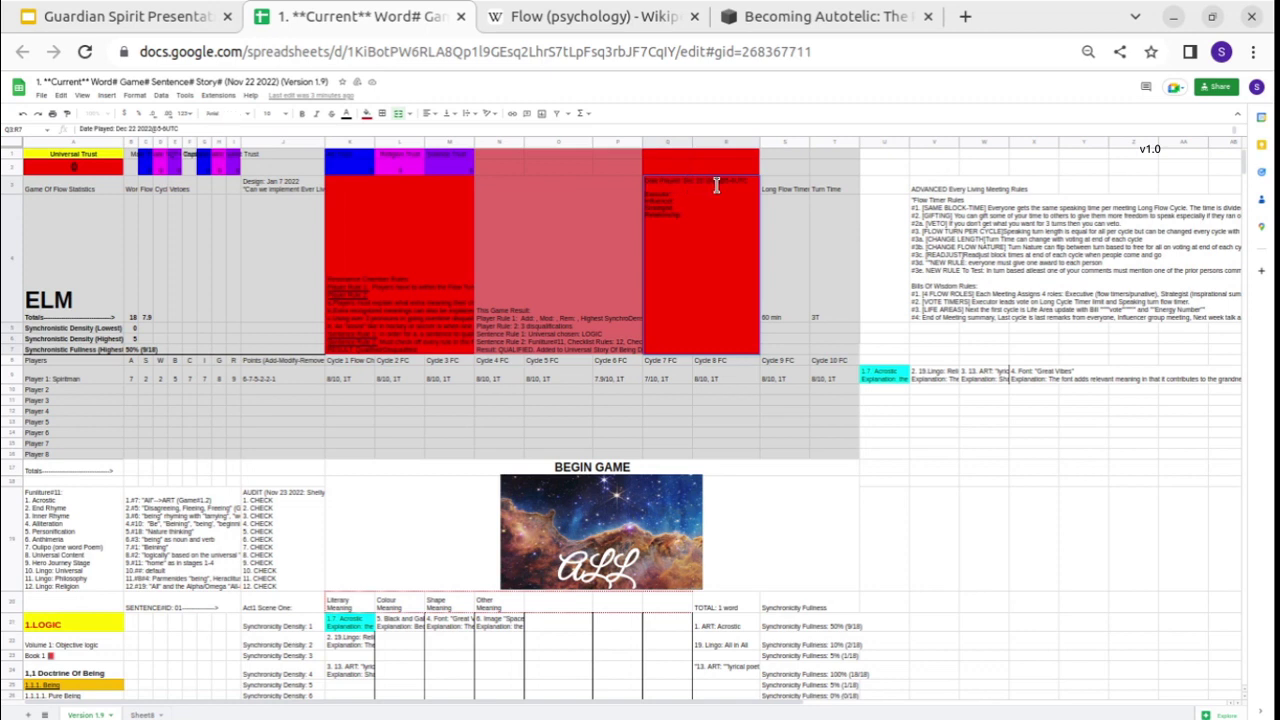
left_click_drag(663, 181, 757, 181)
left_click(650, 199)
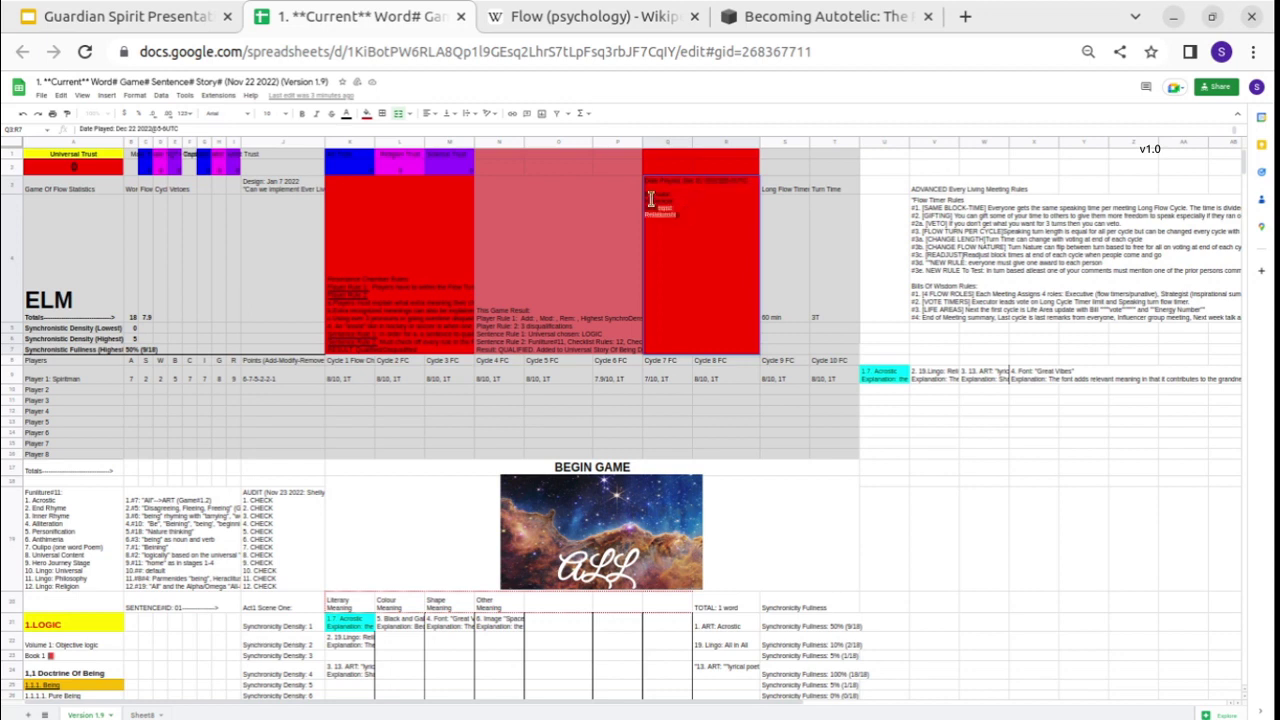
left_click(617, 312)
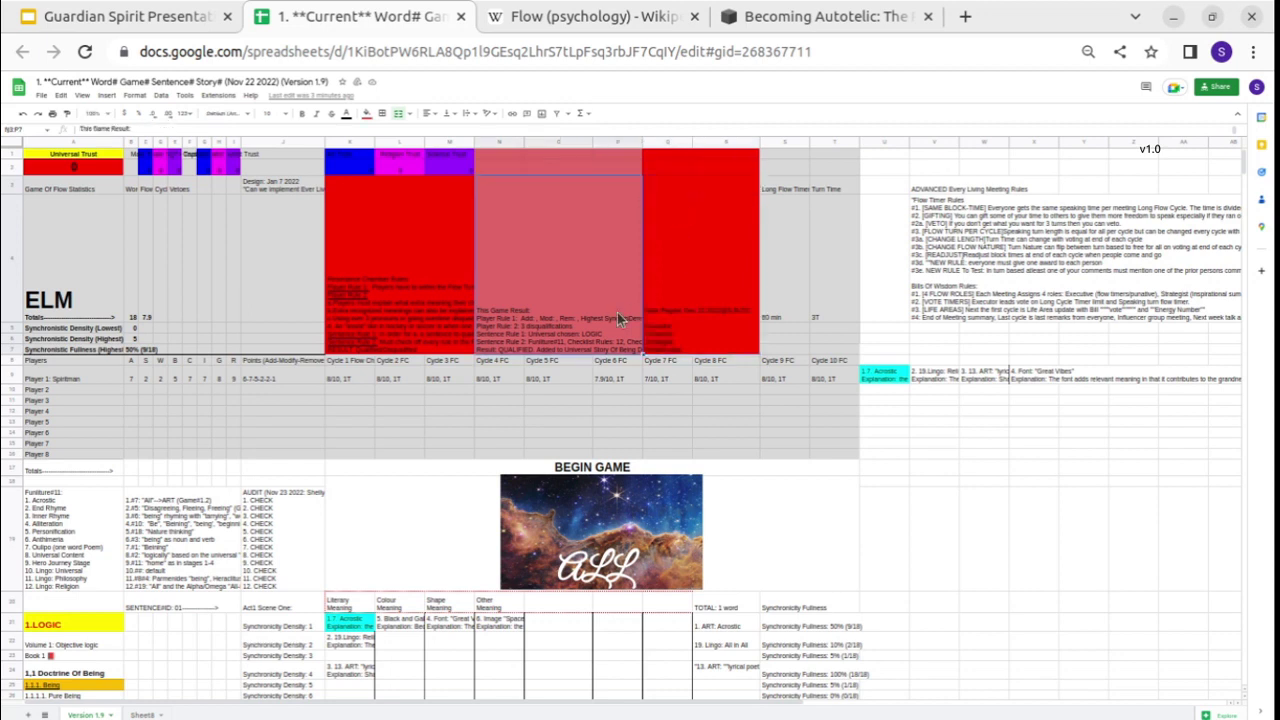
Read rule #1 of the Flow Timer Rules in V4 and compare it with the Long Flow Timer and Turn Time cells.
double_click(918, 226)
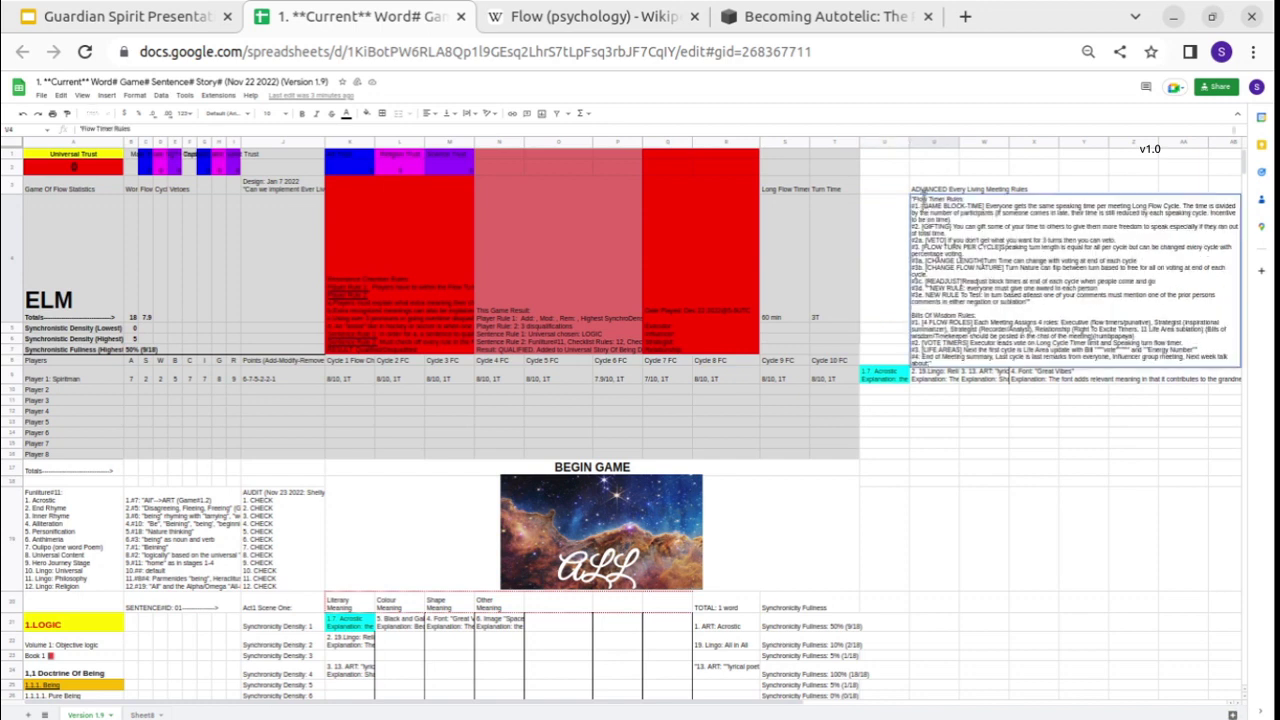
left_click_drag(912, 206, 933, 206)
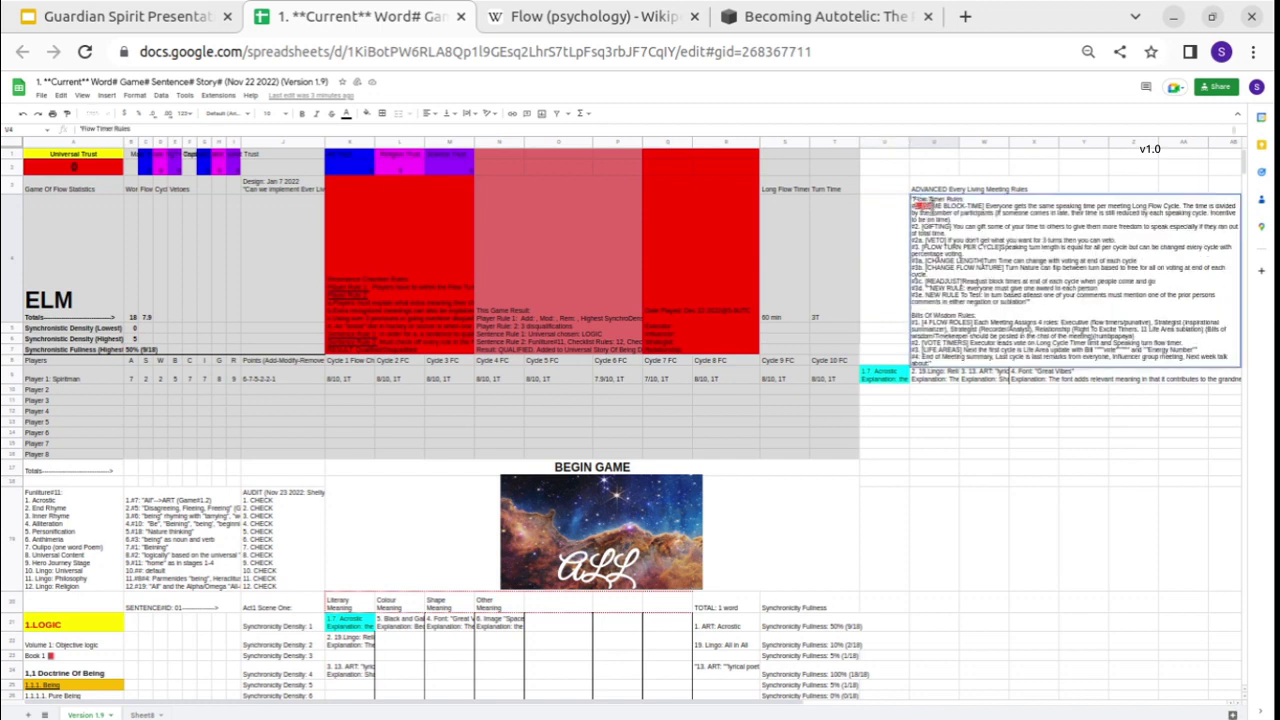
left_click(806, 284)
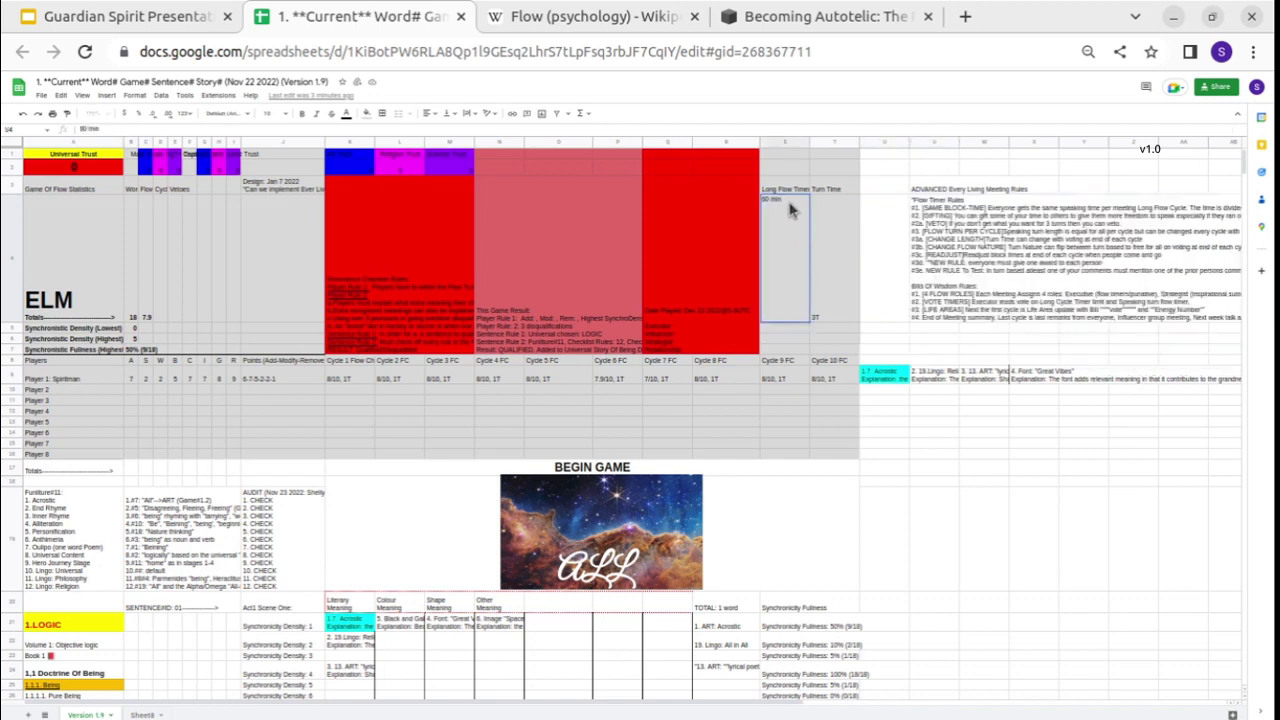
double_click(770, 198)
left_click(817, 232)
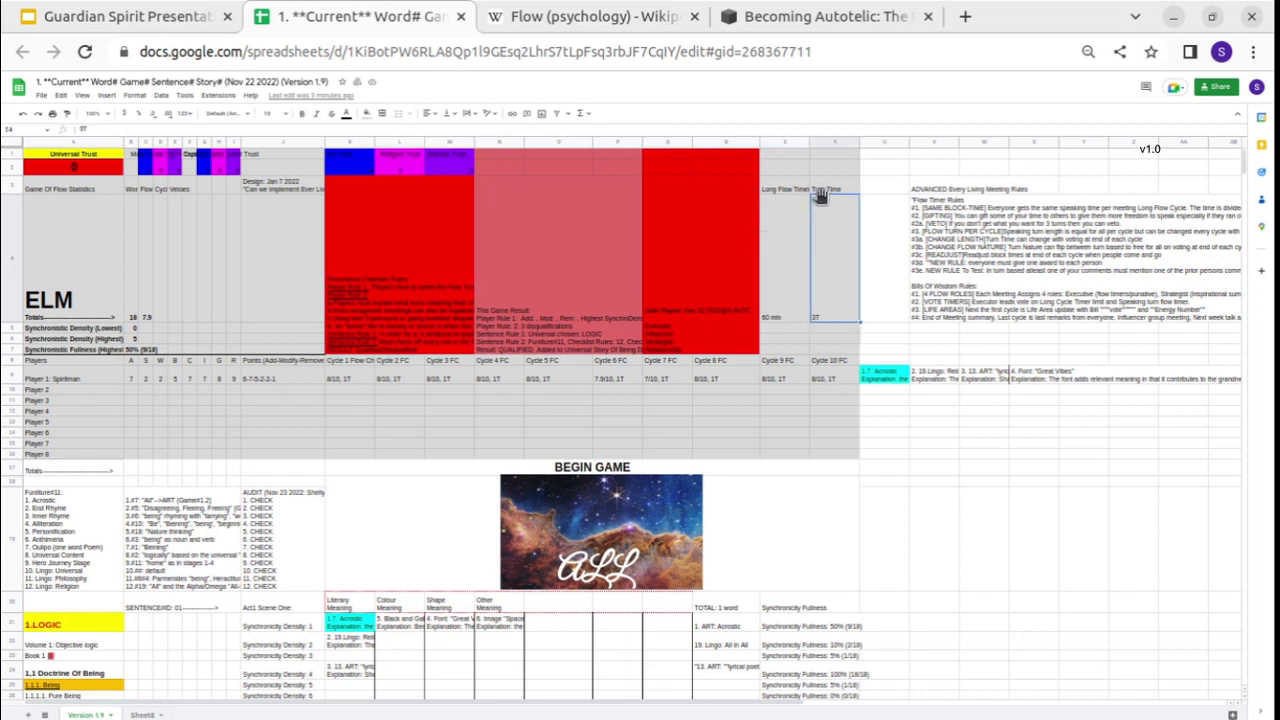
double_click(818, 193)
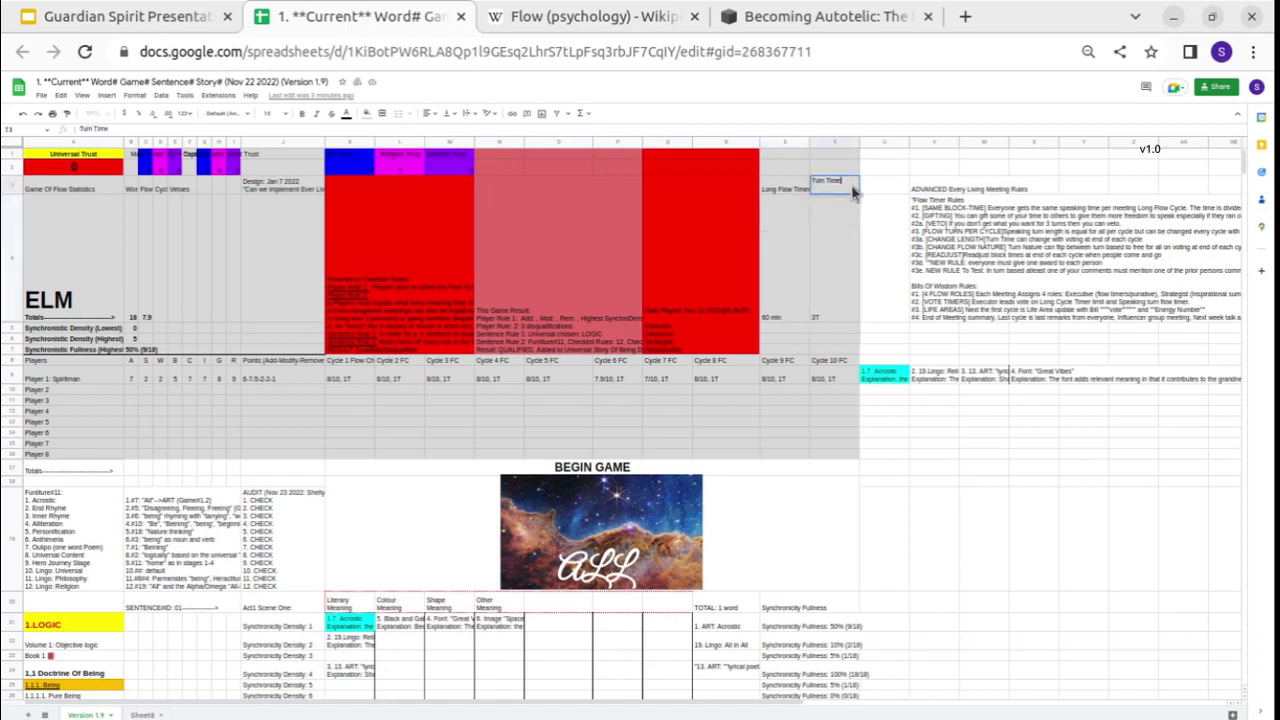
Set the Turn Time value in T4 to 1T.
left_click(822, 303)
double_click(822, 303)
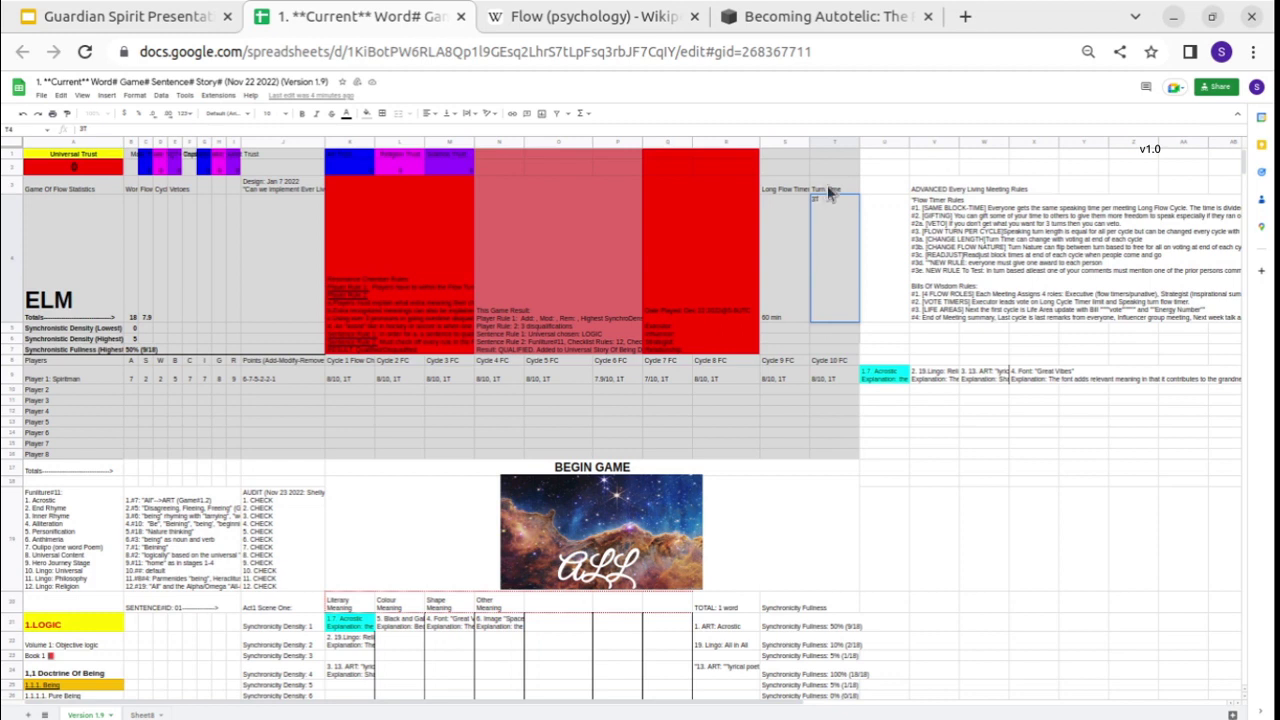
key("BackSpace")
key("BackSpace")
type("10")
key("Return")
Compare the Flow Timer Rules in V4 and the Turn Time in T4 with Player 1's Cycle 1 Flow entry in K9.
left_click(932, 253)
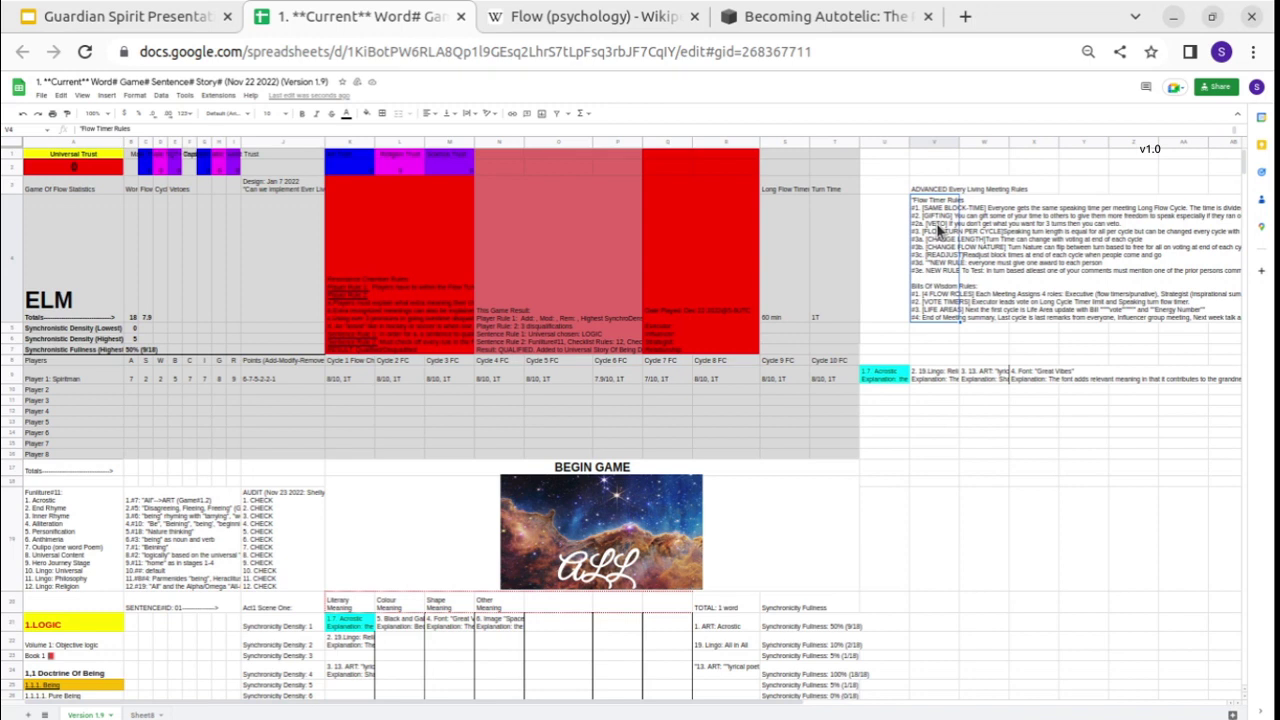
left_click(820, 256)
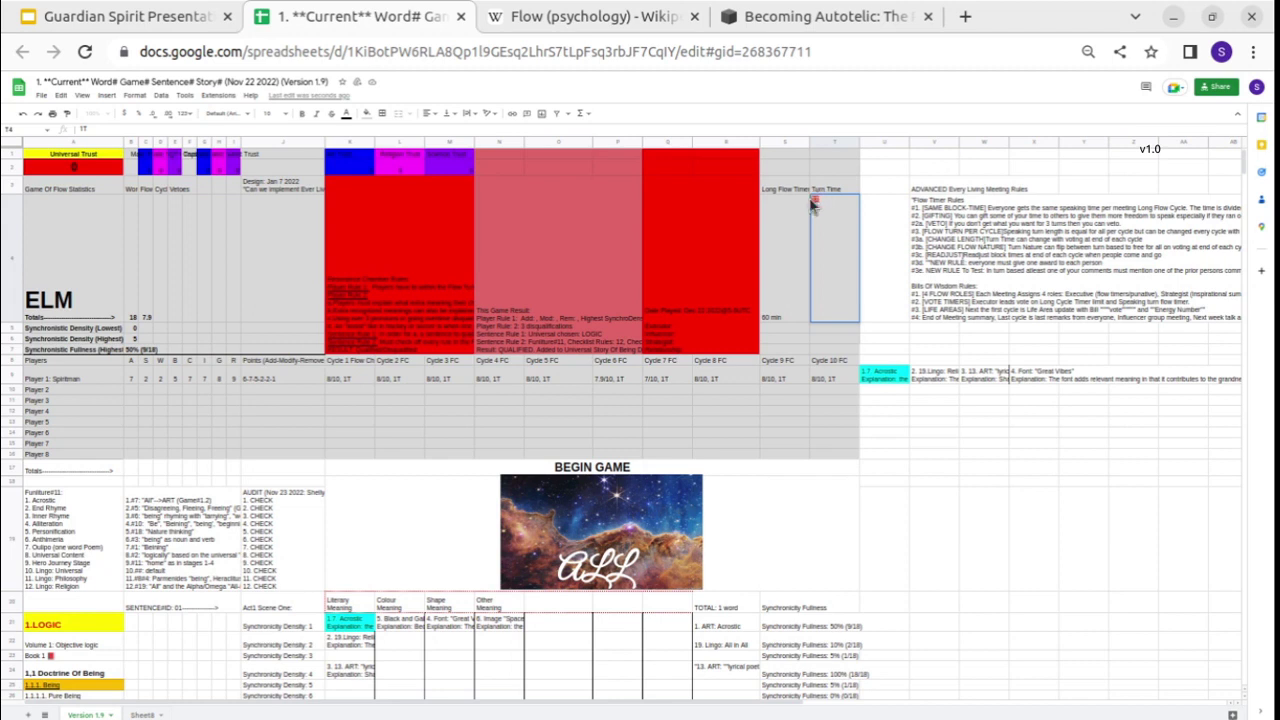
double_click(822, 200)
key("BackSpace")
left_click(622, 391)
left_click(331, 379)
left_click(815, 278)
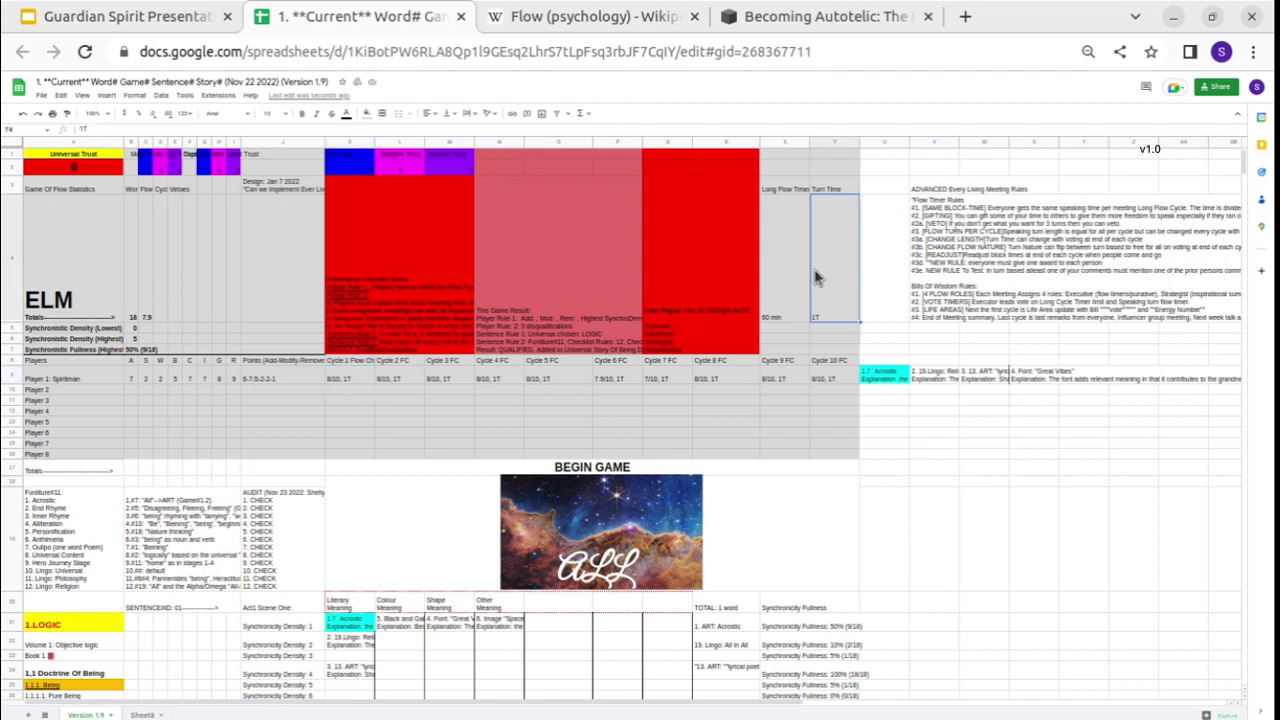
double_click(340, 377)
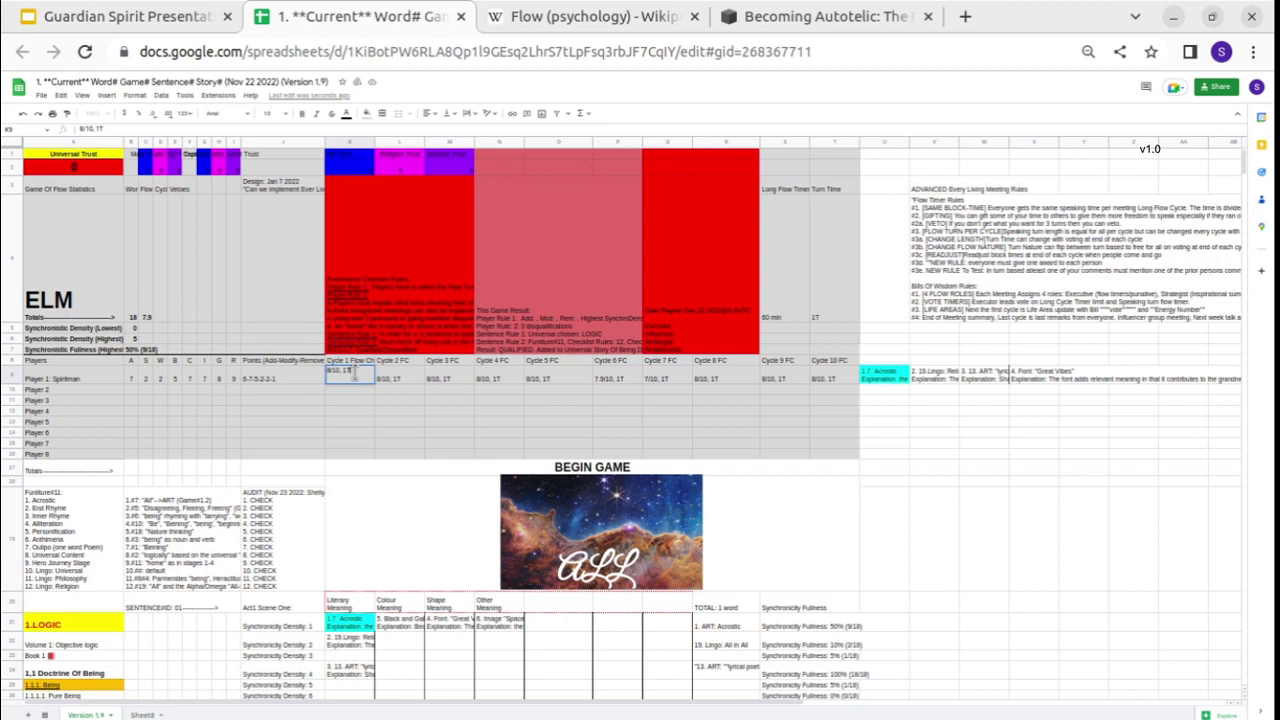
left_click_drag(338, 608, 551, 714)
left_click(552, 670)
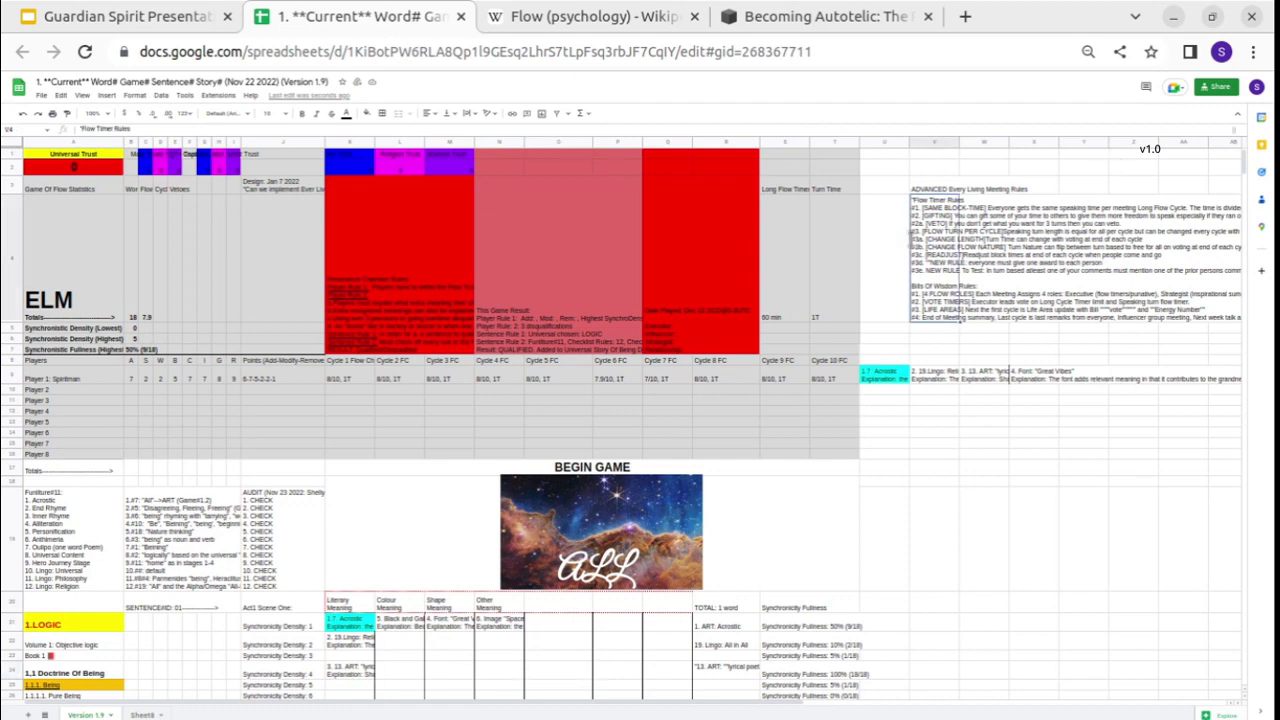
Read the Flow Timer Rules in V4, highlighting the whole text and the labels SAME BLOCK-TIME, GIFTING and VETO.
double_click(912, 250)
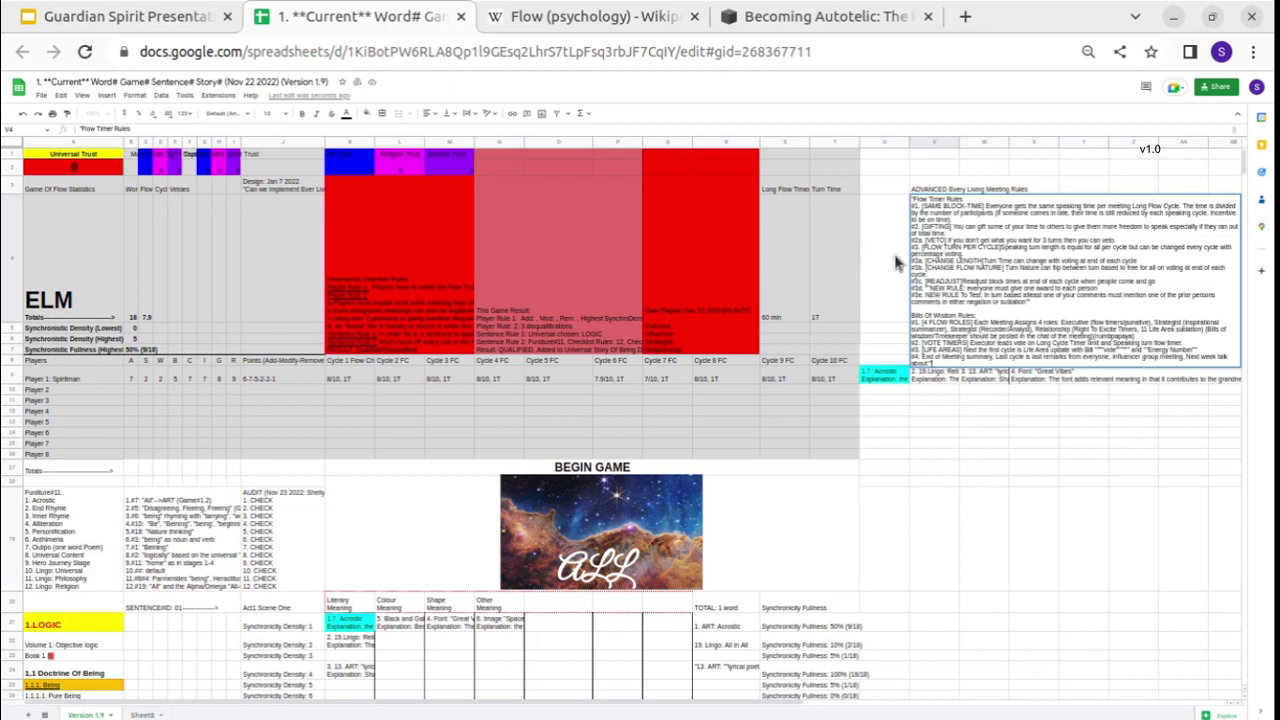
left_click_drag(914, 199, 1010, 360)
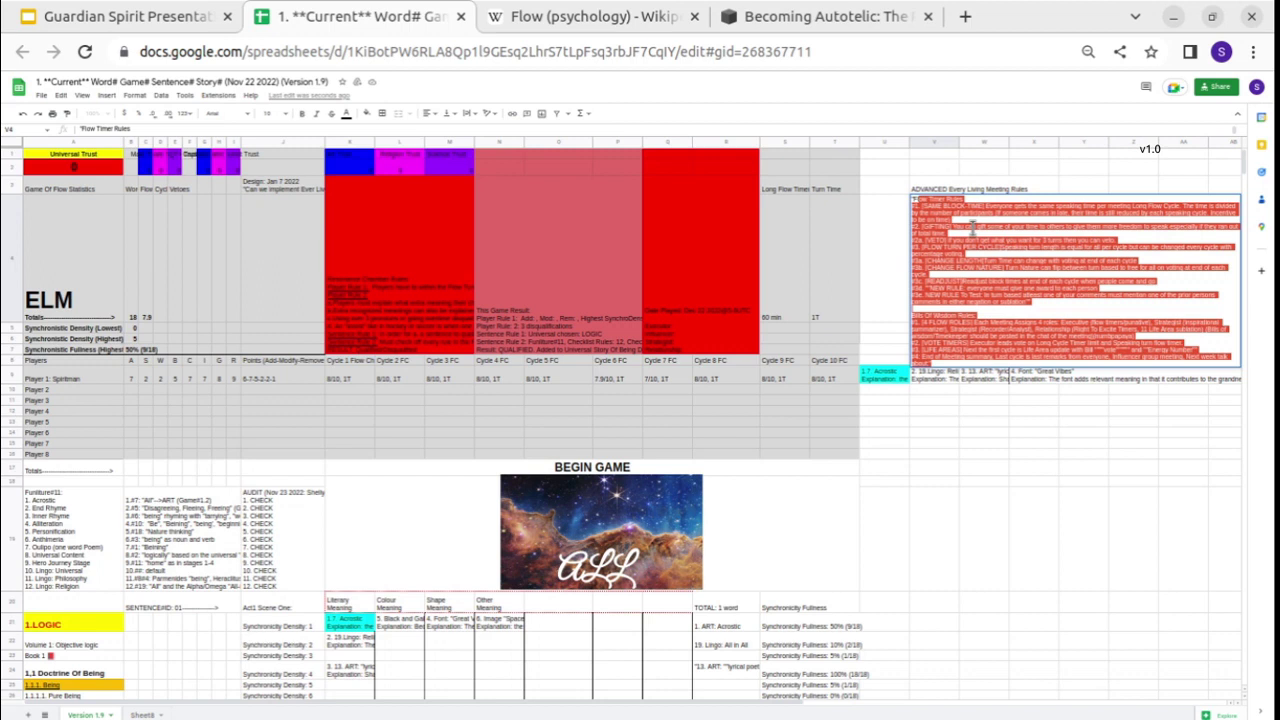
mouse_move(928, 206)
left_mouse_down()
mouse_move(985, 204)
mouse_move(919, 206)
left_mouse_up()
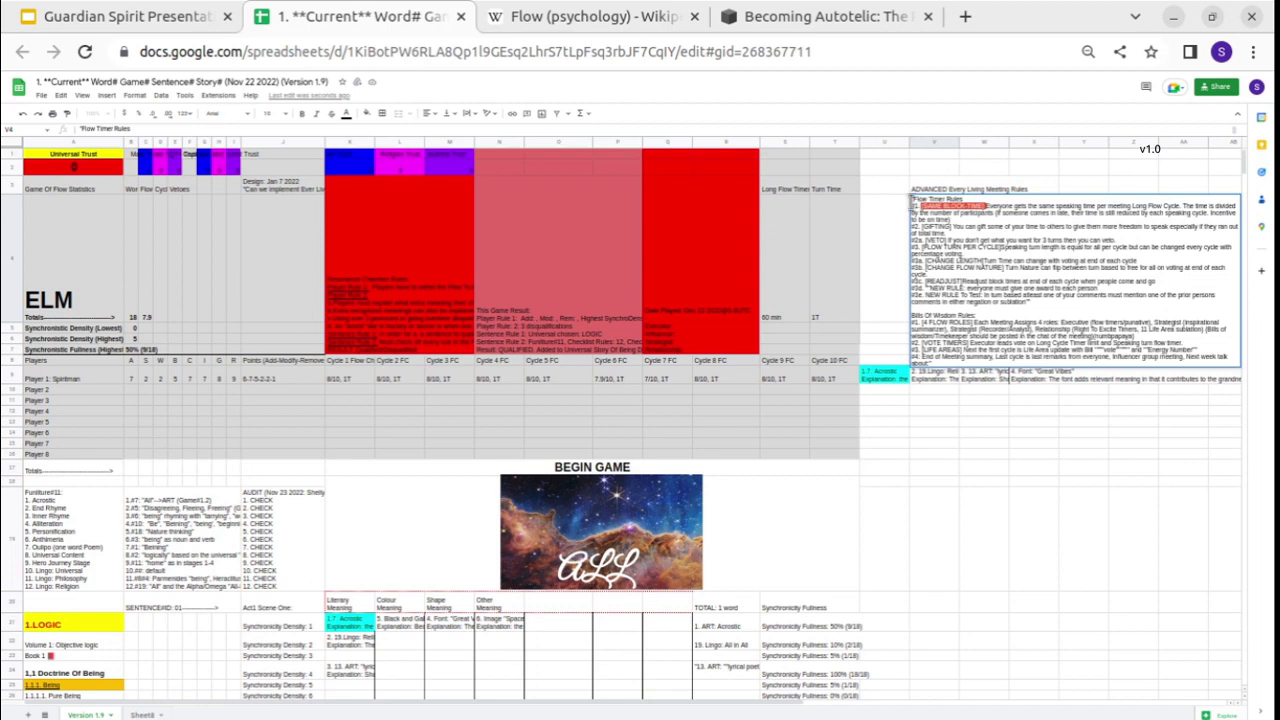
left_click_drag(926, 206, 987, 208)
left_click(918, 228)
left_click_drag(922, 226, 950, 226)
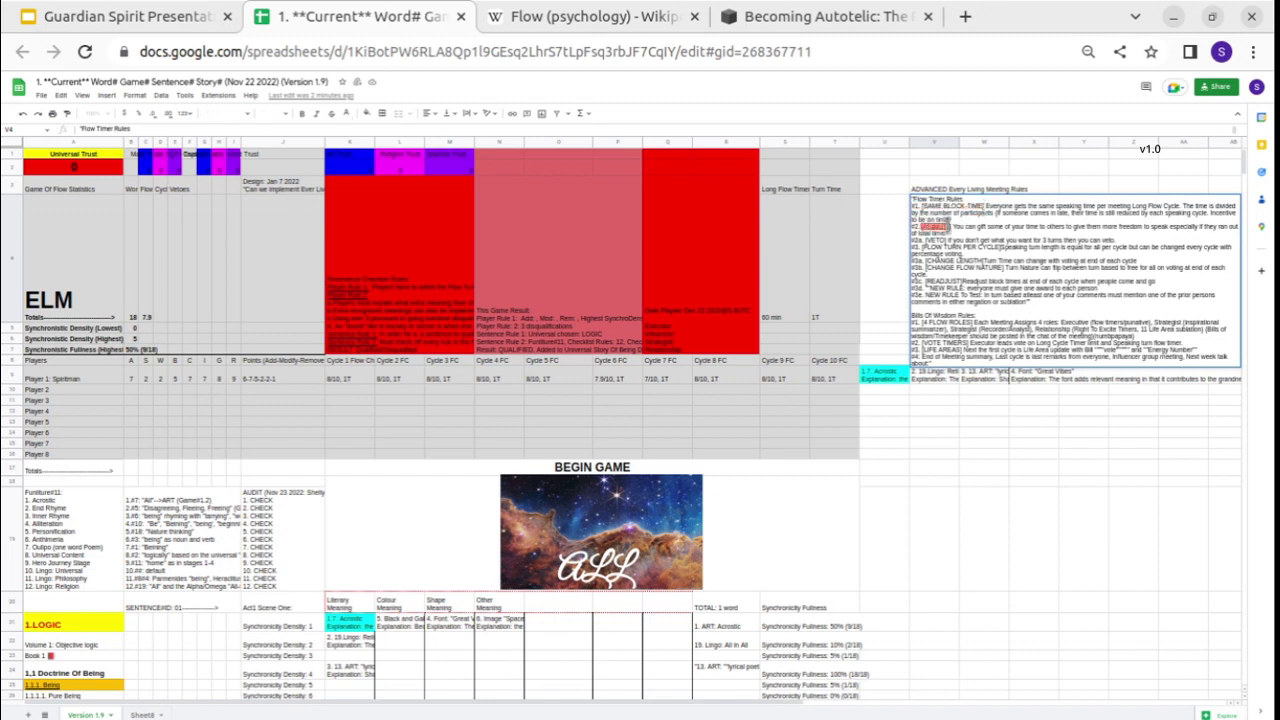
left_click(950, 226)
left_click_drag(950, 226, 909, 226)
left_click_drag(948, 240, 910, 244)
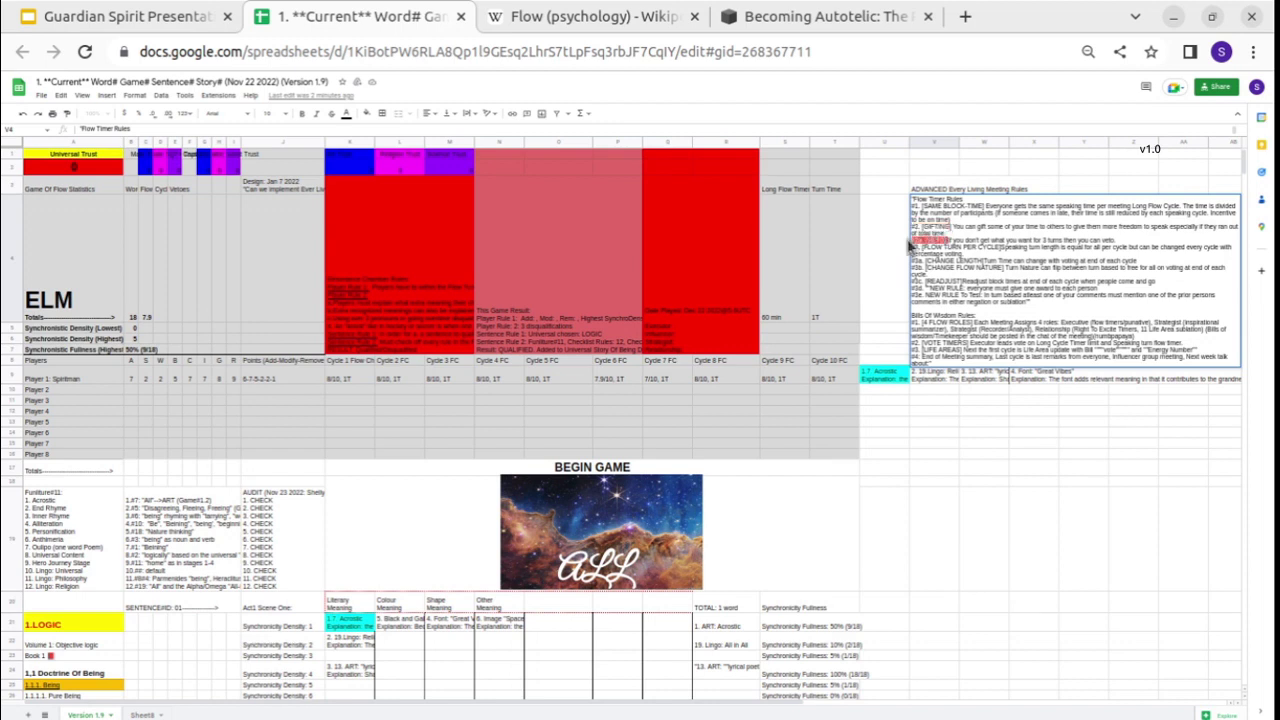
Continue through the Flow Timer Rules, highlighting the labels FLOW TURN PER CYCLE, CHANGE LENGTH and CHANGE FLOW NATURE.
left_click(916, 243)
triple_click(948, 238)
triple_click(950, 247)
left_click(946, 247)
double_click(928, 247)
left_click_drag(932, 248, 1000, 254)
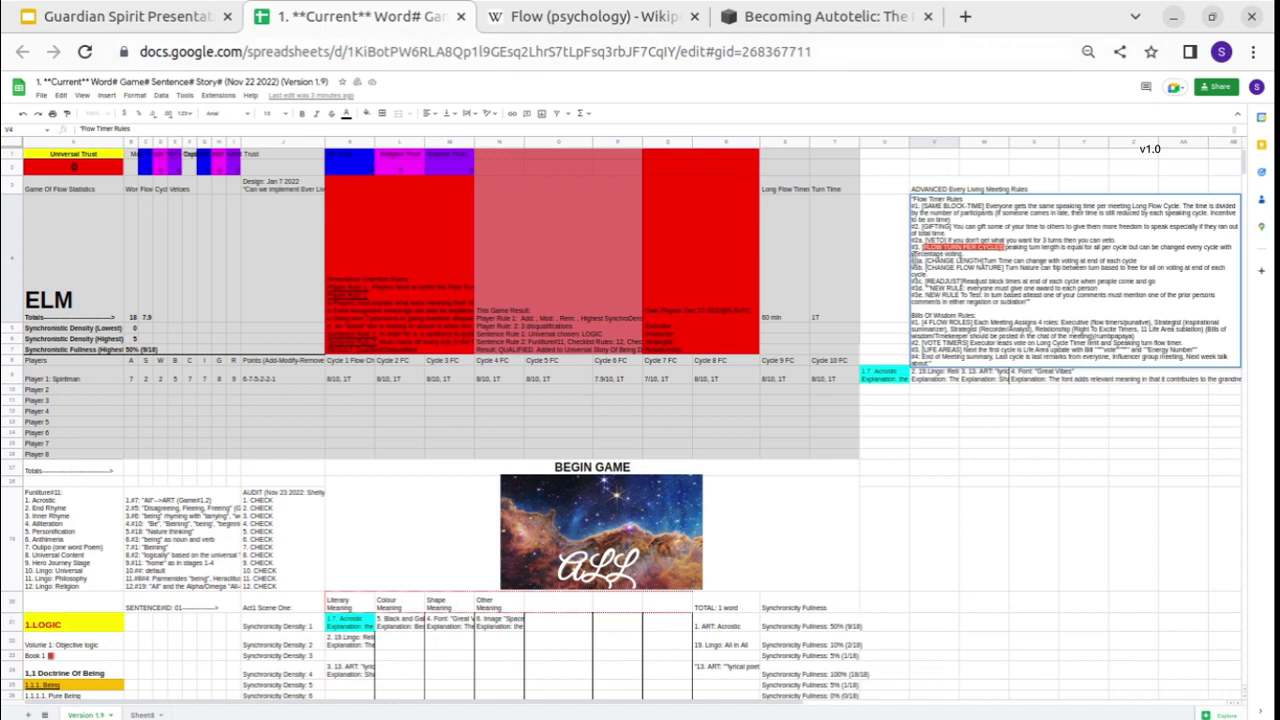
left_click_drag(912, 259, 990, 259)
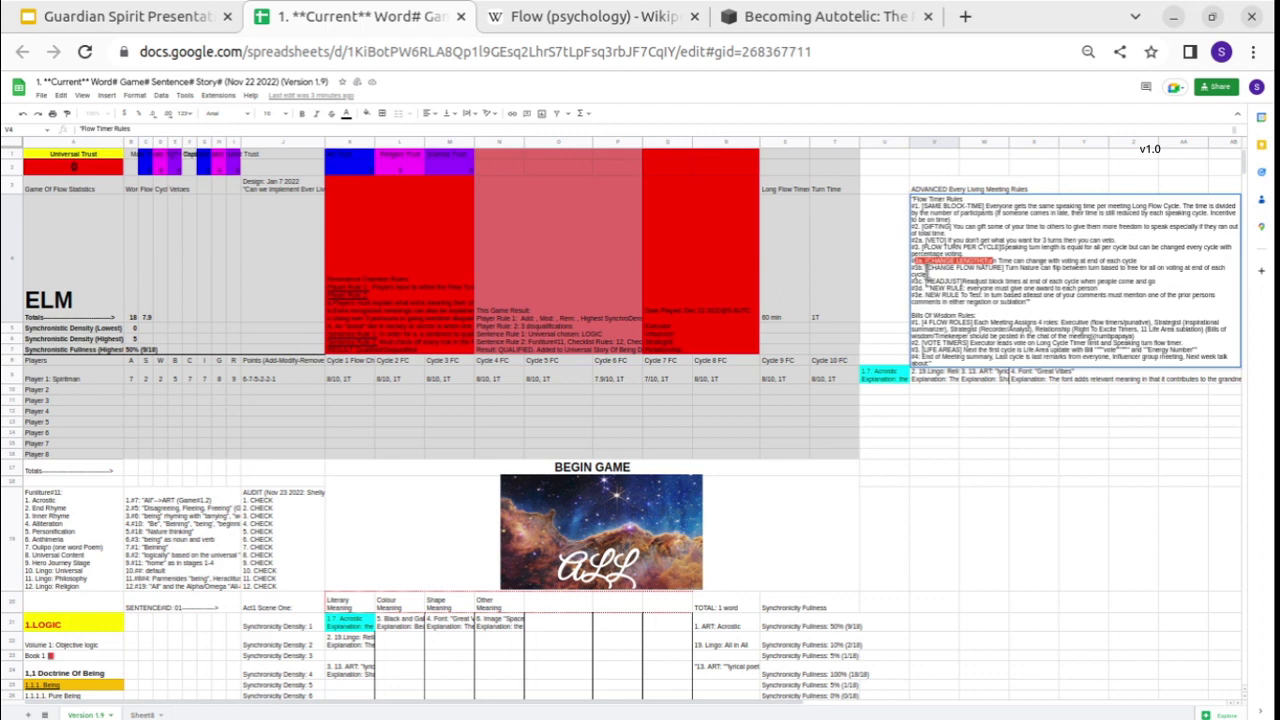
left_click_drag(927, 270, 1000, 267)
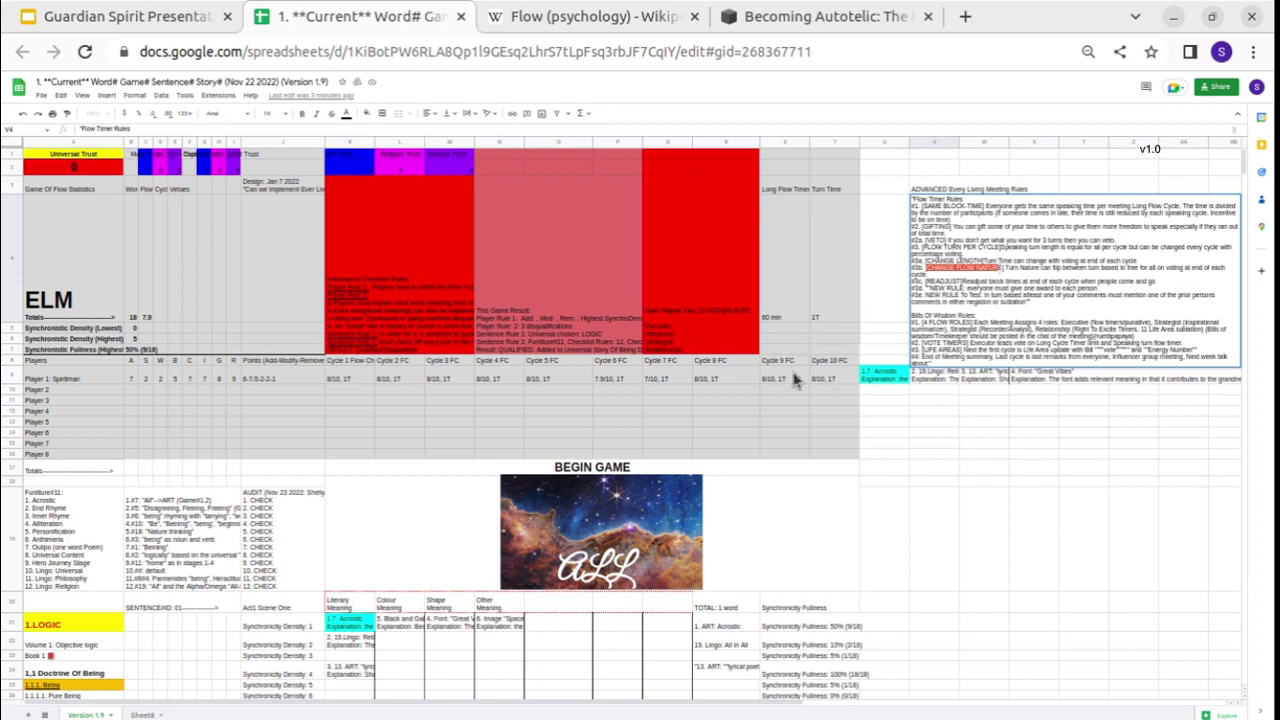
Go through the blank Cycle 9 FC cells of Players 2 to 6 one at a time.
left_click(772, 399)
left_click(783, 412)
left_click(784, 421)
left_click(788, 432)
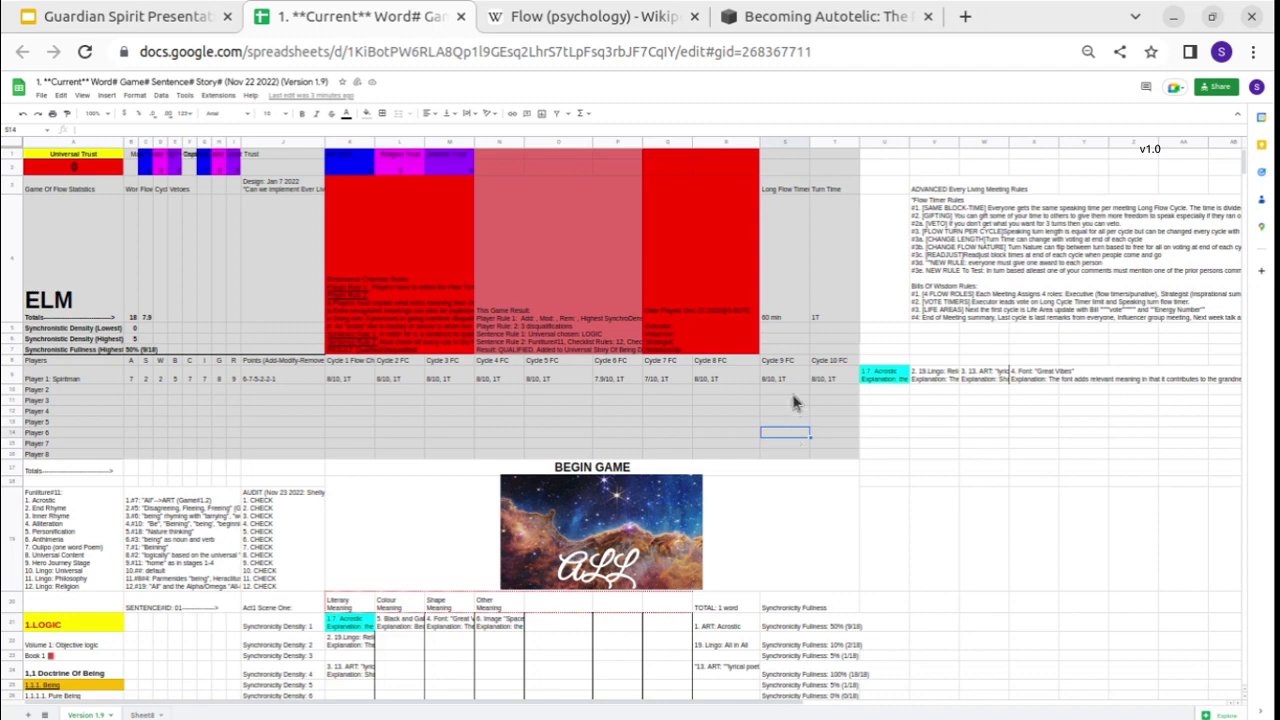
left_click(795, 392)
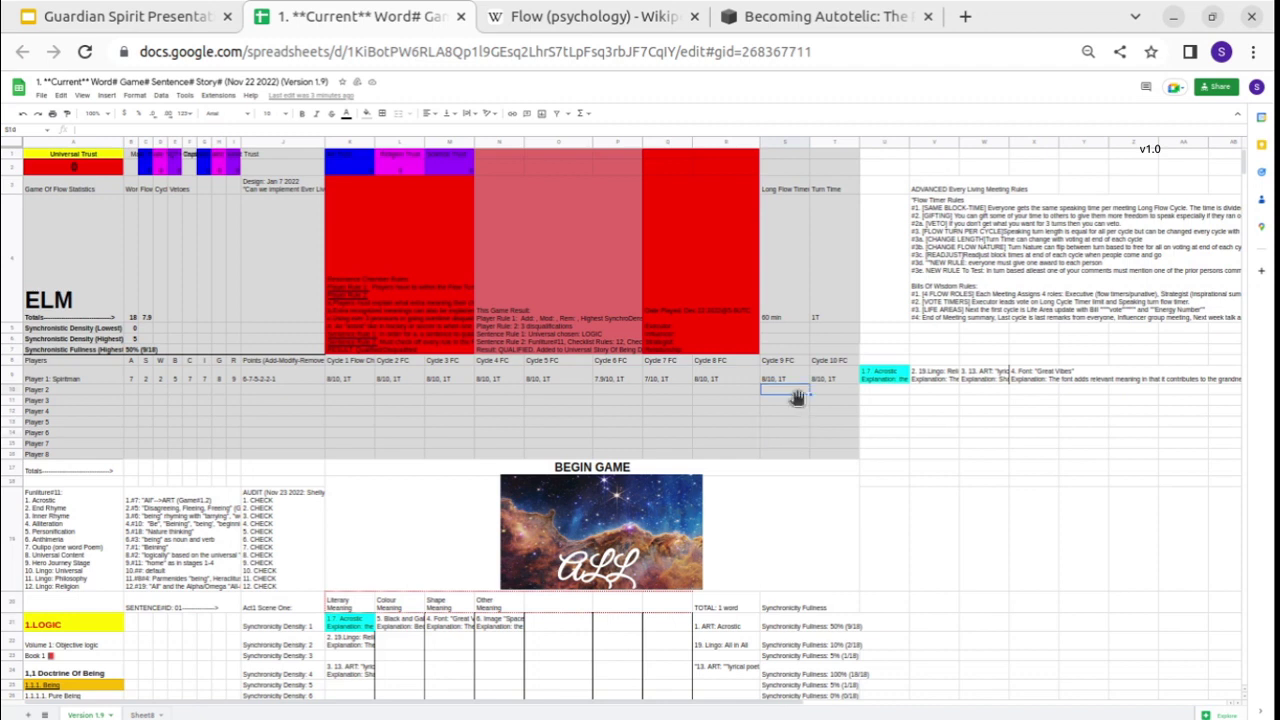
left_click(796, 402)
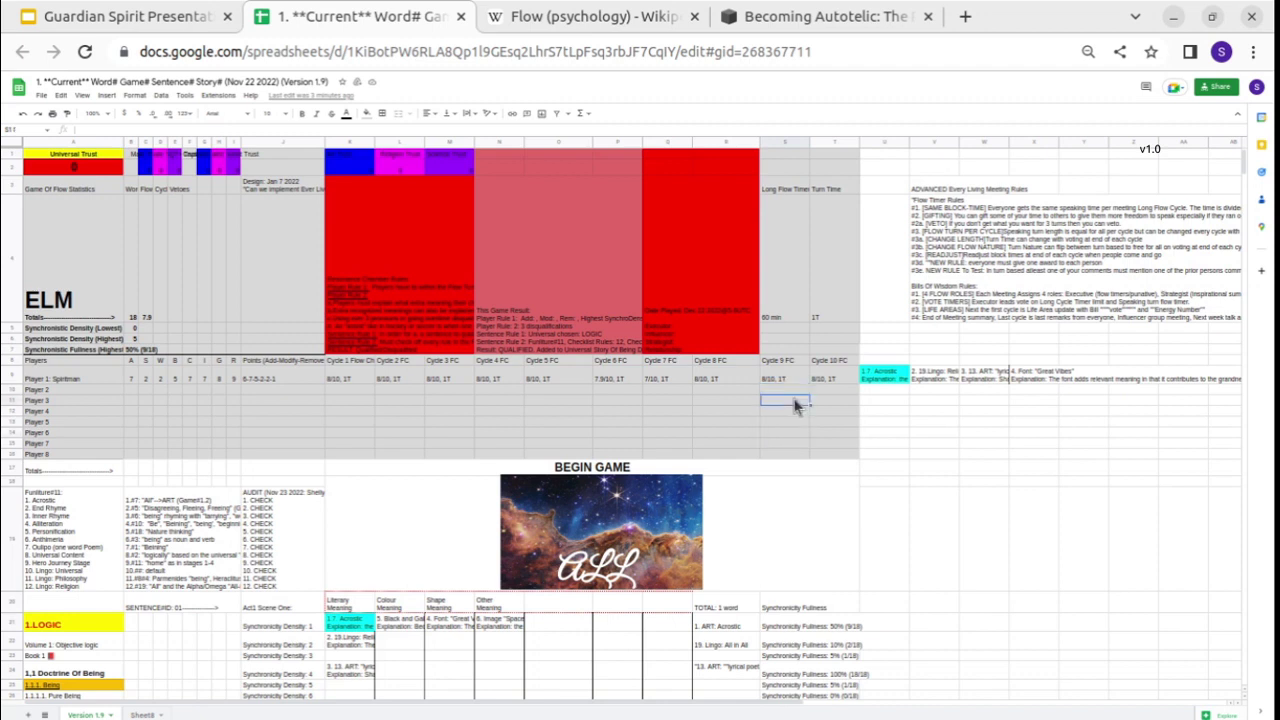
left_click(790, 411)
Change the Turn Time value in T4 to 1F.
left_click(833, 298)
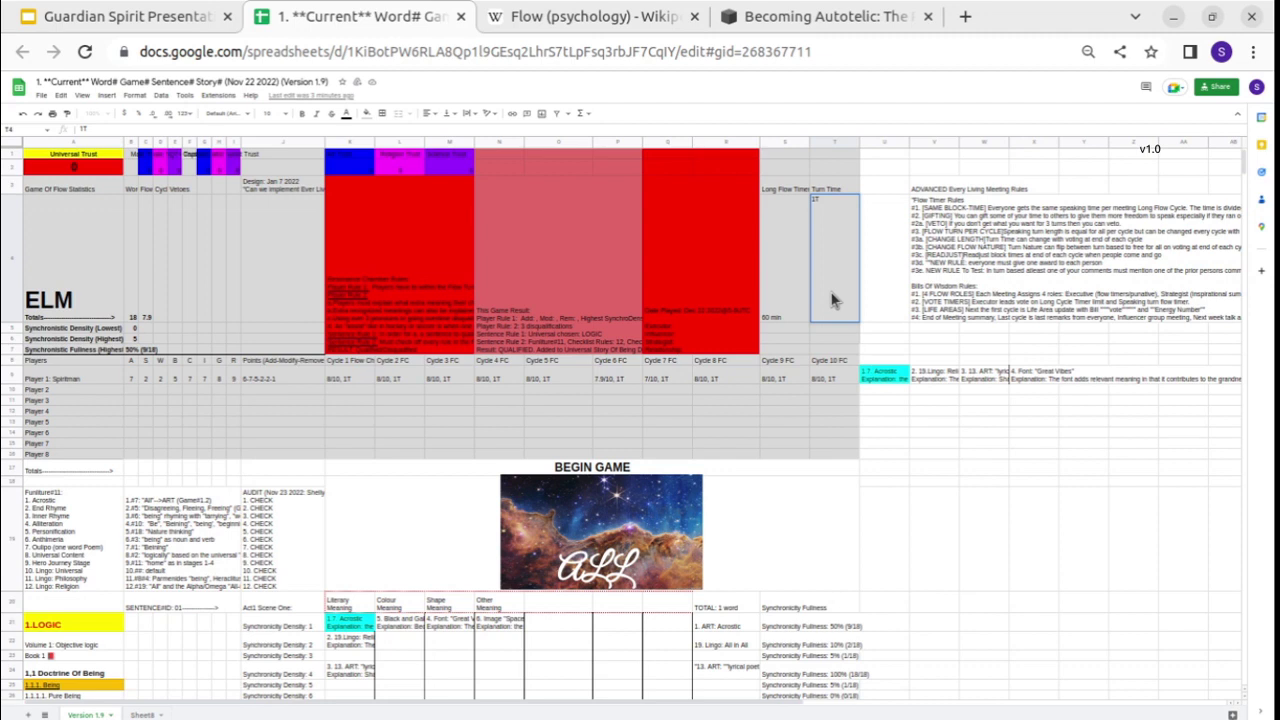
double_click(827, 200)
key("Return")
left_click(818, 232)
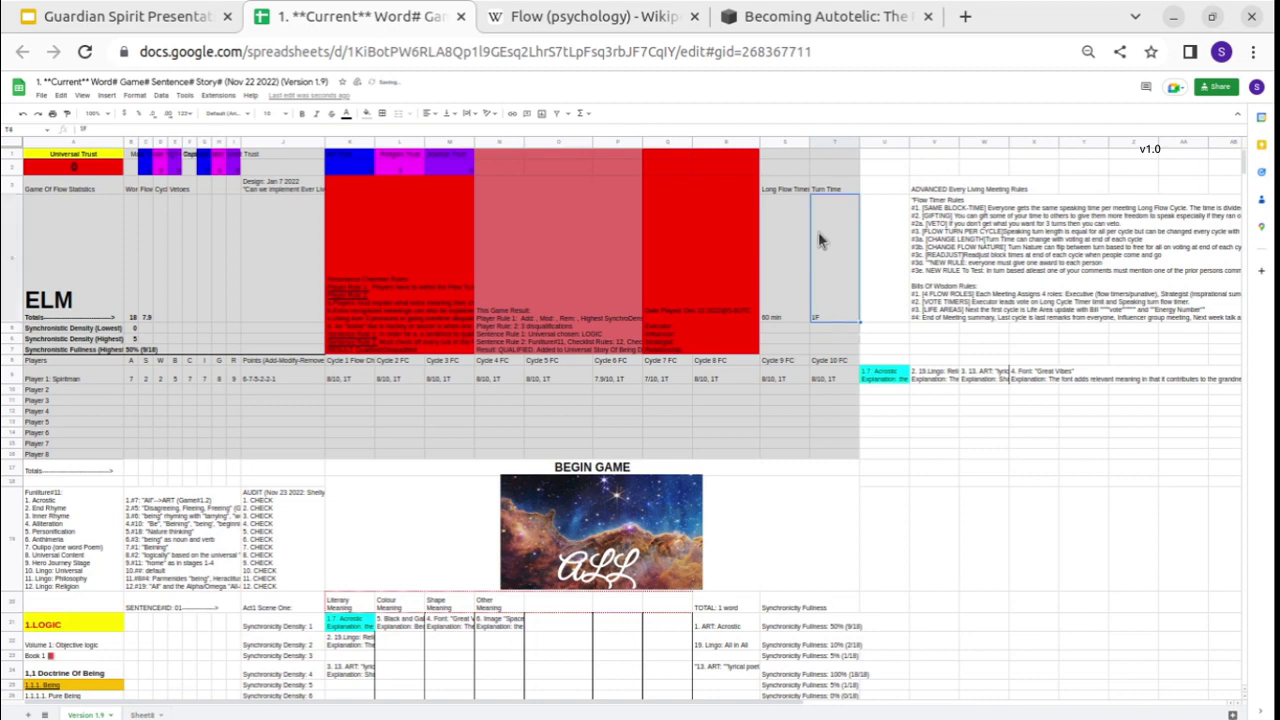
Go through the Players list in column A, selecting individual player rows and the range from Player 1 down.
left_click(234, 454)
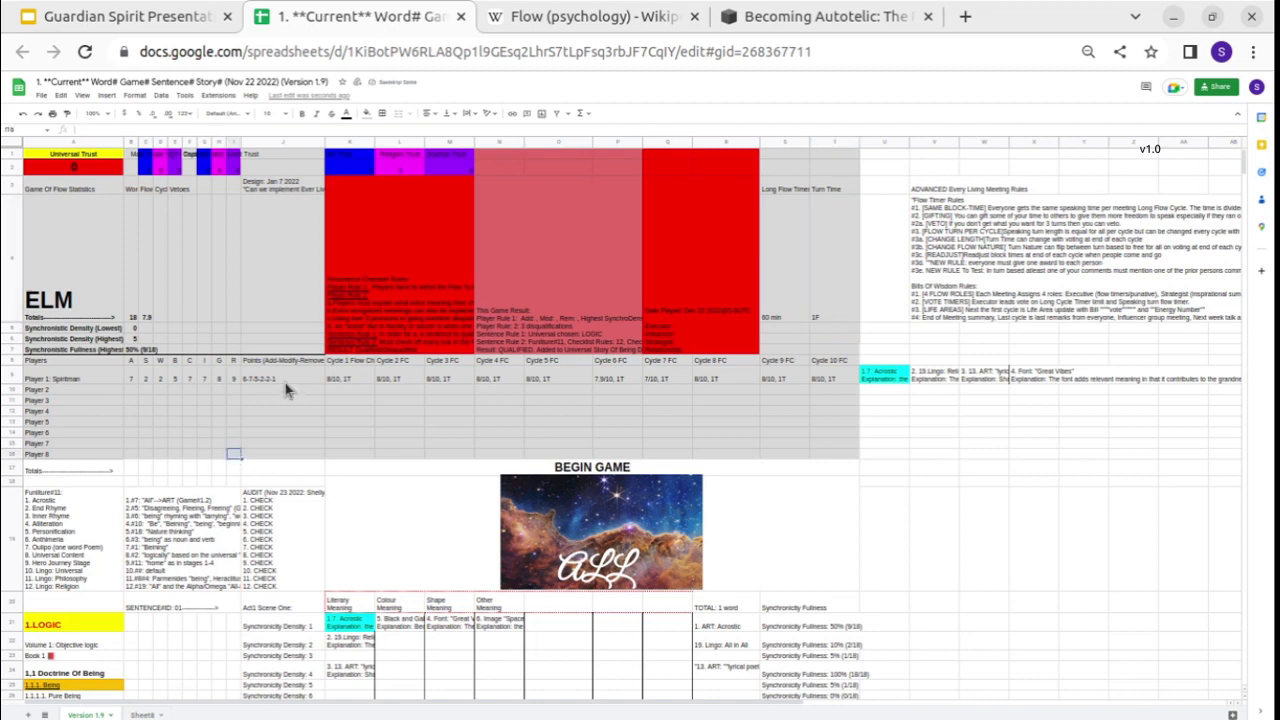
left_click(33, 403)
left_click(40, 444)
left_click(45, 411)
left_click(50, 432)
left_click(50, 412)
left_click(50, 422)
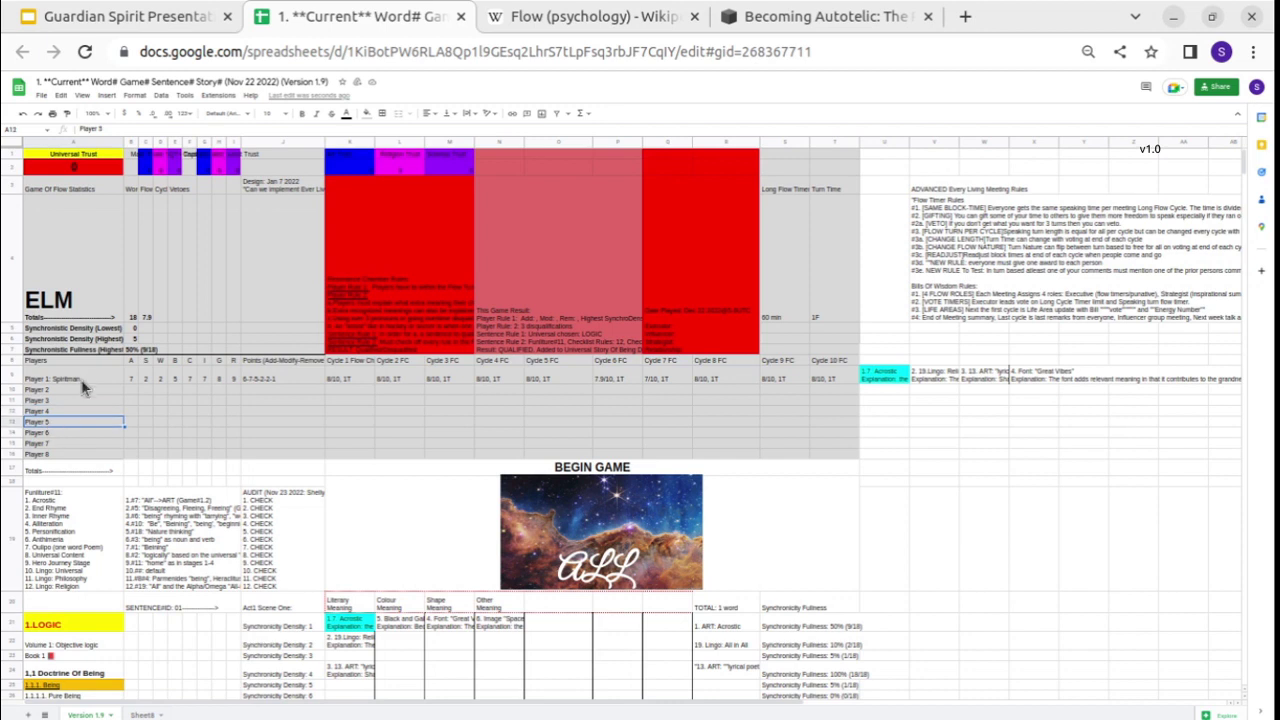
left_click_drag(83, 385, 81, 440)
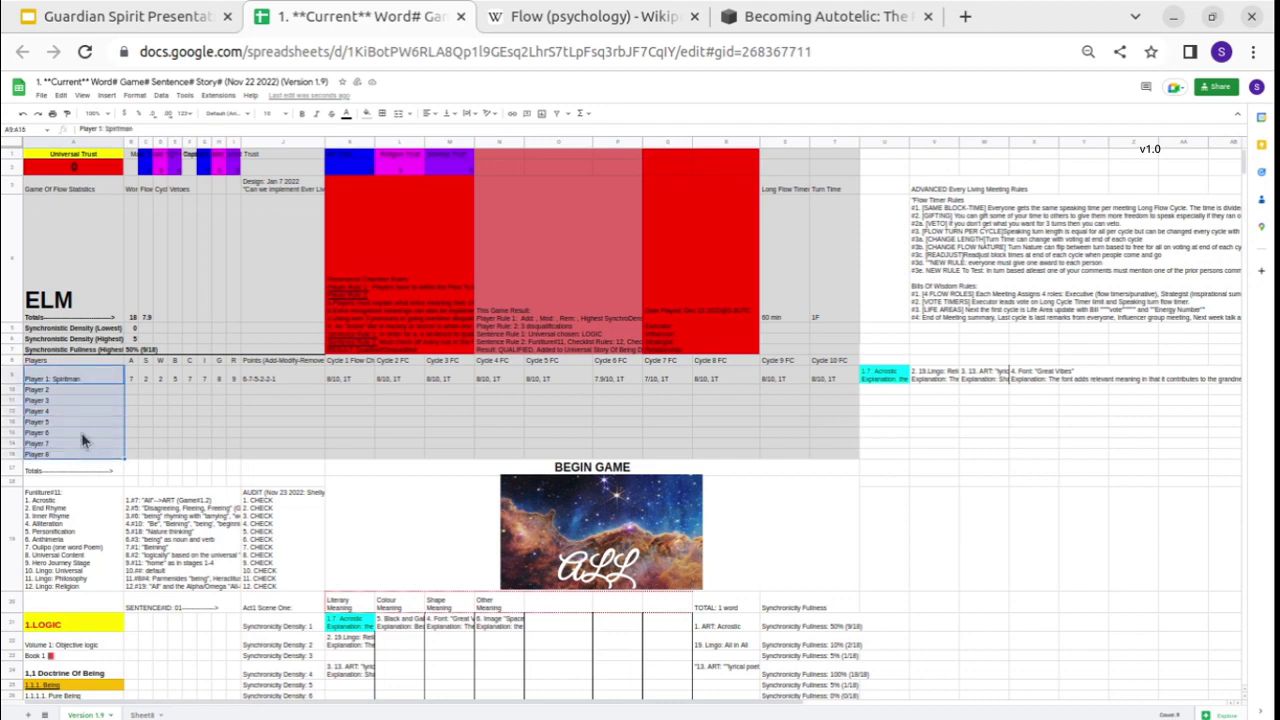
left_click(77, 410)
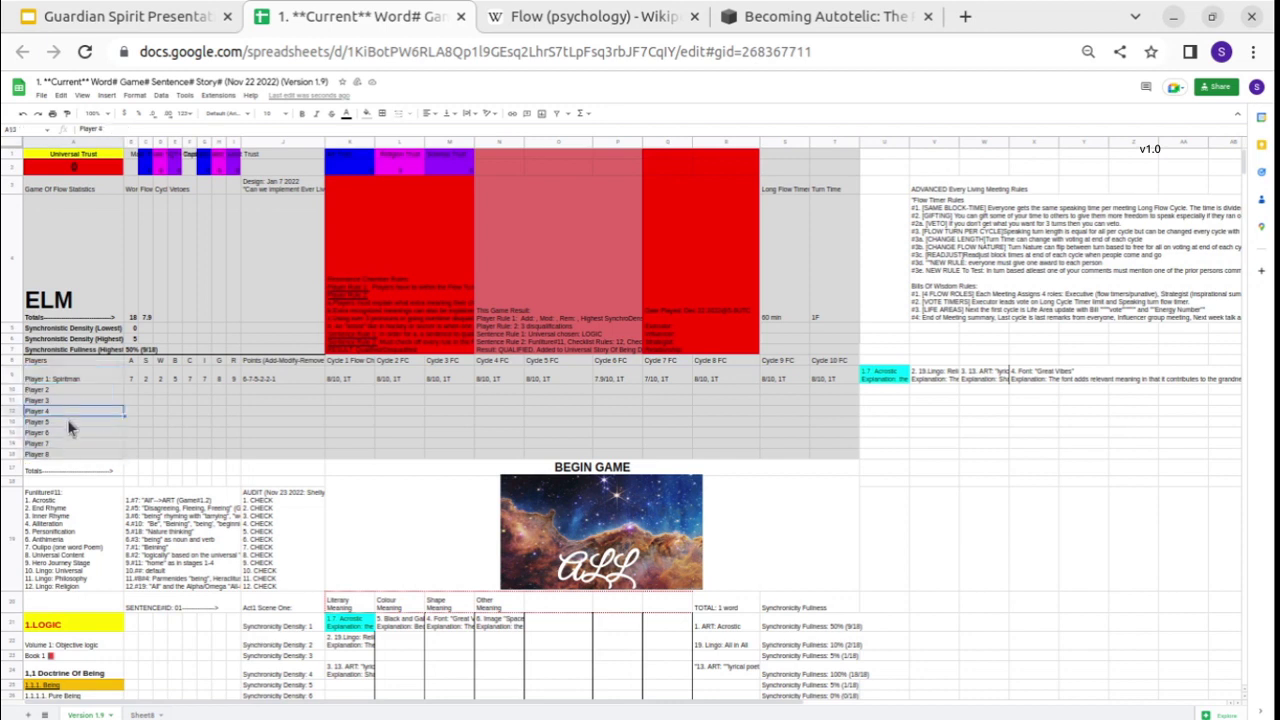
Go through the individual player rows from Player 4 to Player 8 in column A.
left_click(62, 444)
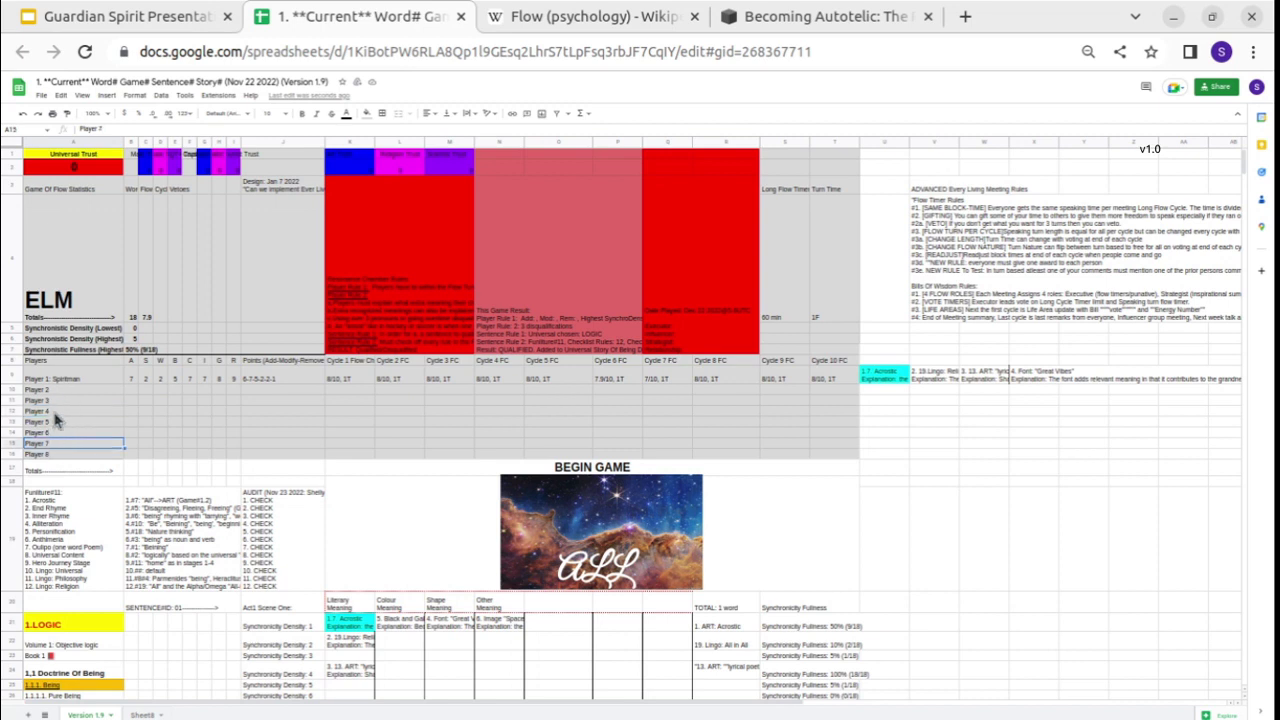
left_click(62, 455)
left_click(57, 421)
left_click(57, 432)
left_click(56, 412)
left_click(56, 423)
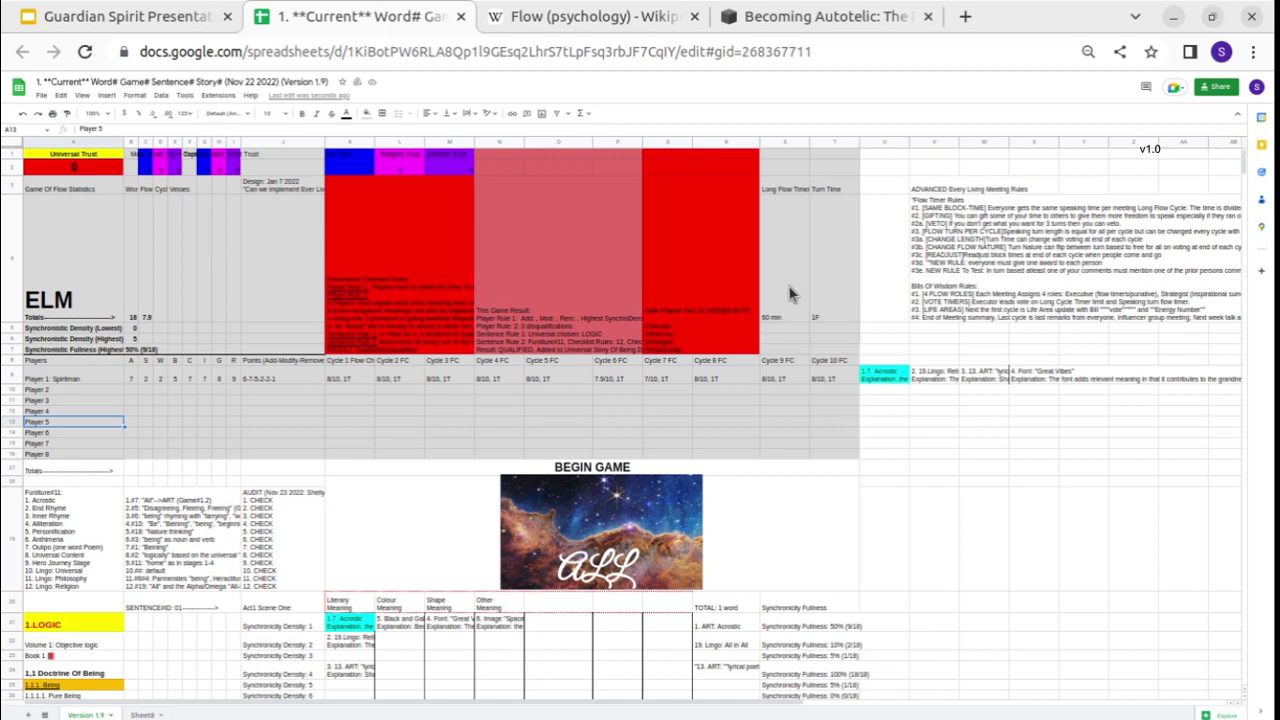
Change the Turn Time value in T4 to 10F.
left_click(838, 293)
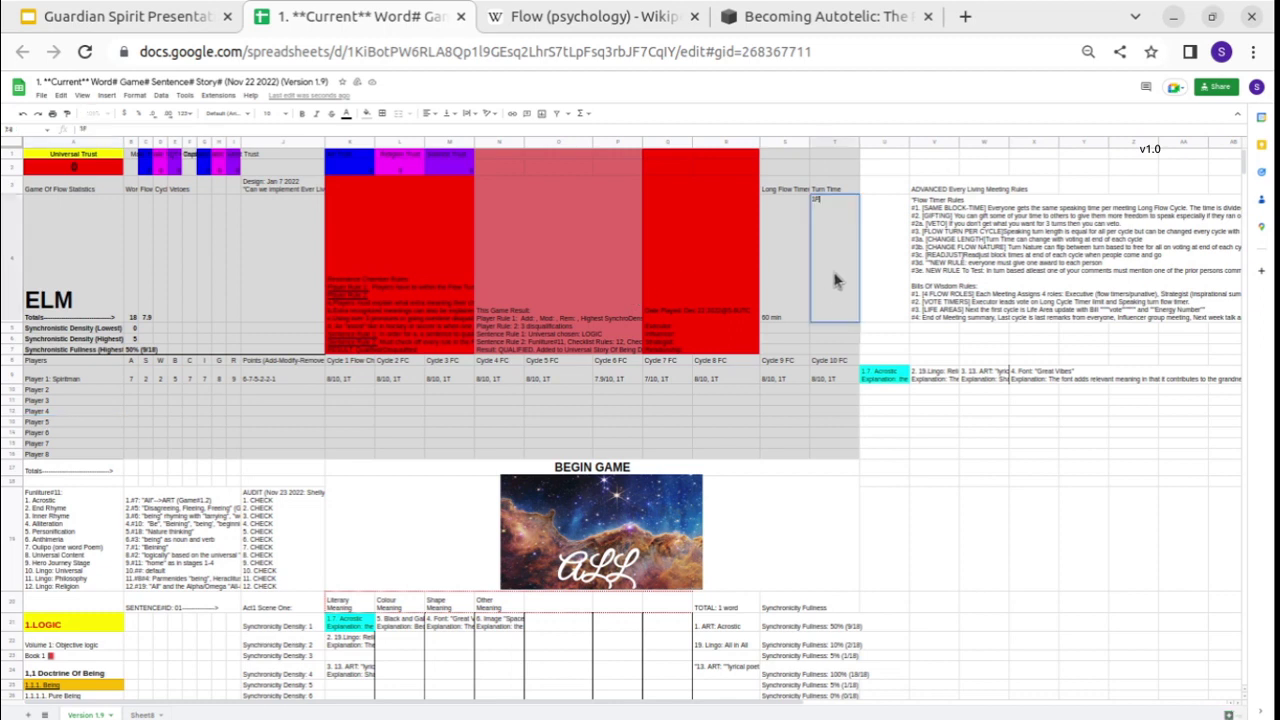
type("10F")
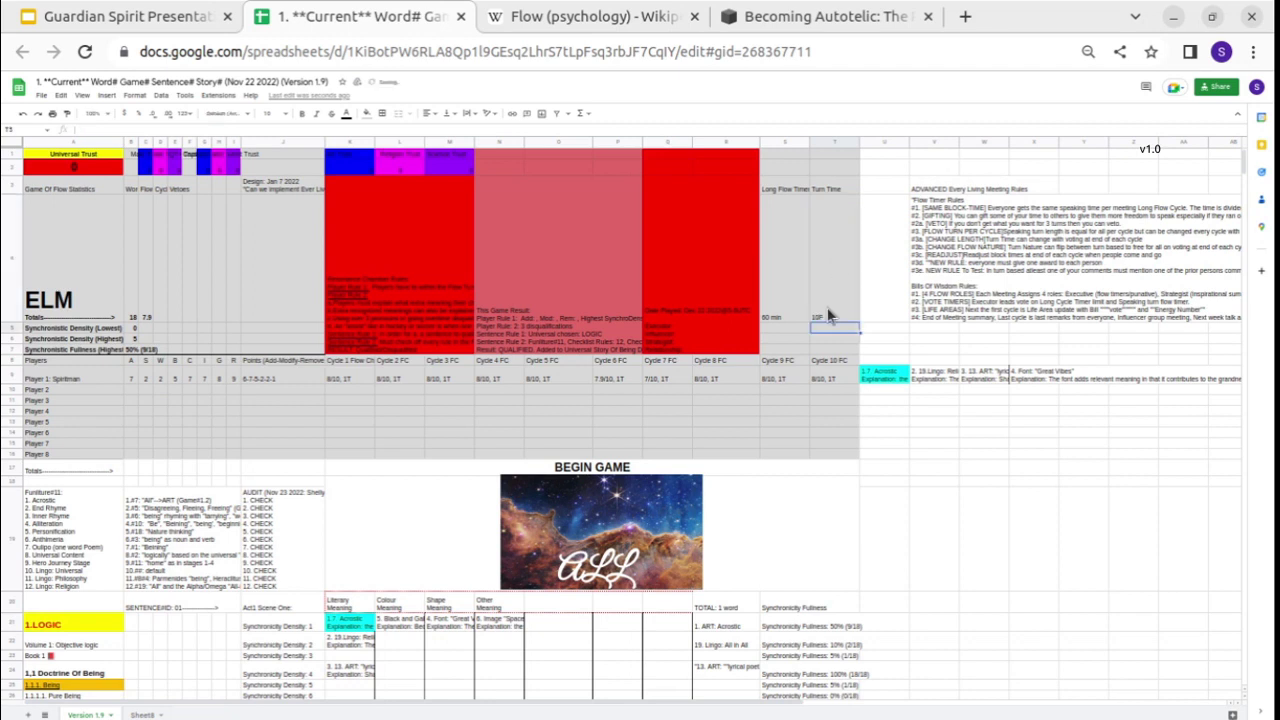
key("Return")
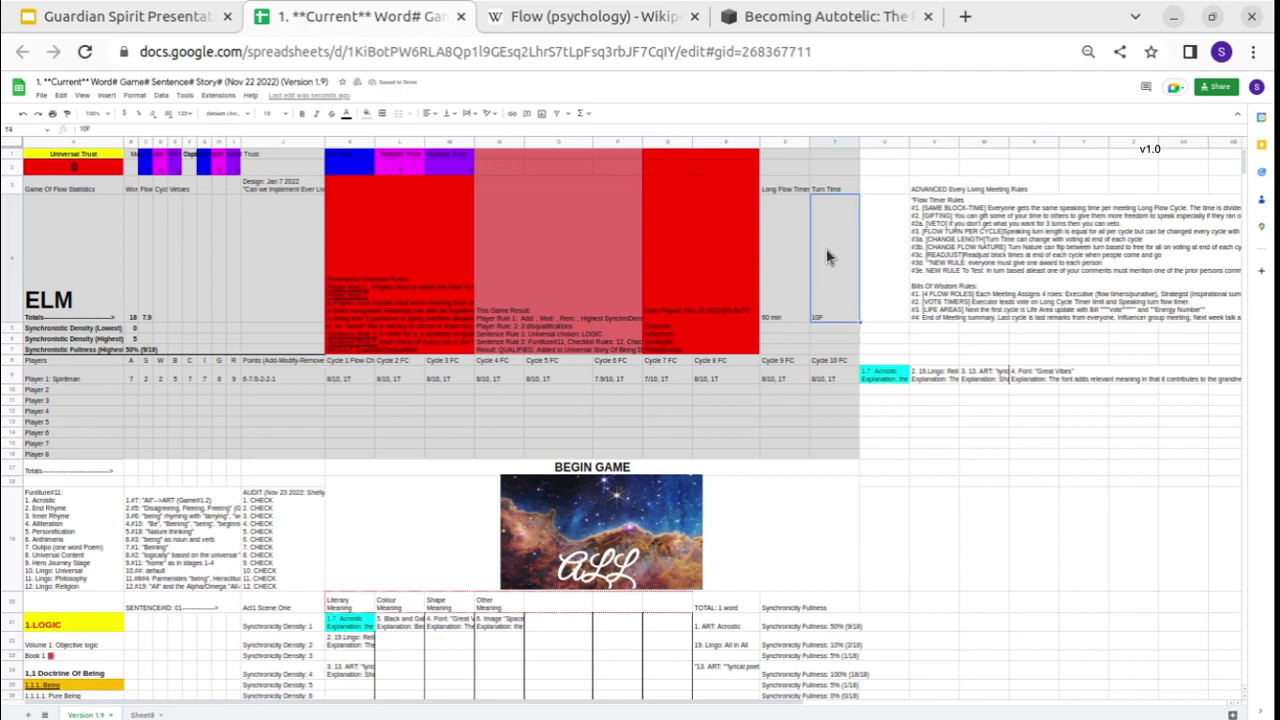
Replace the Turn Time value in T4 with 3T.
key("BackSpace")
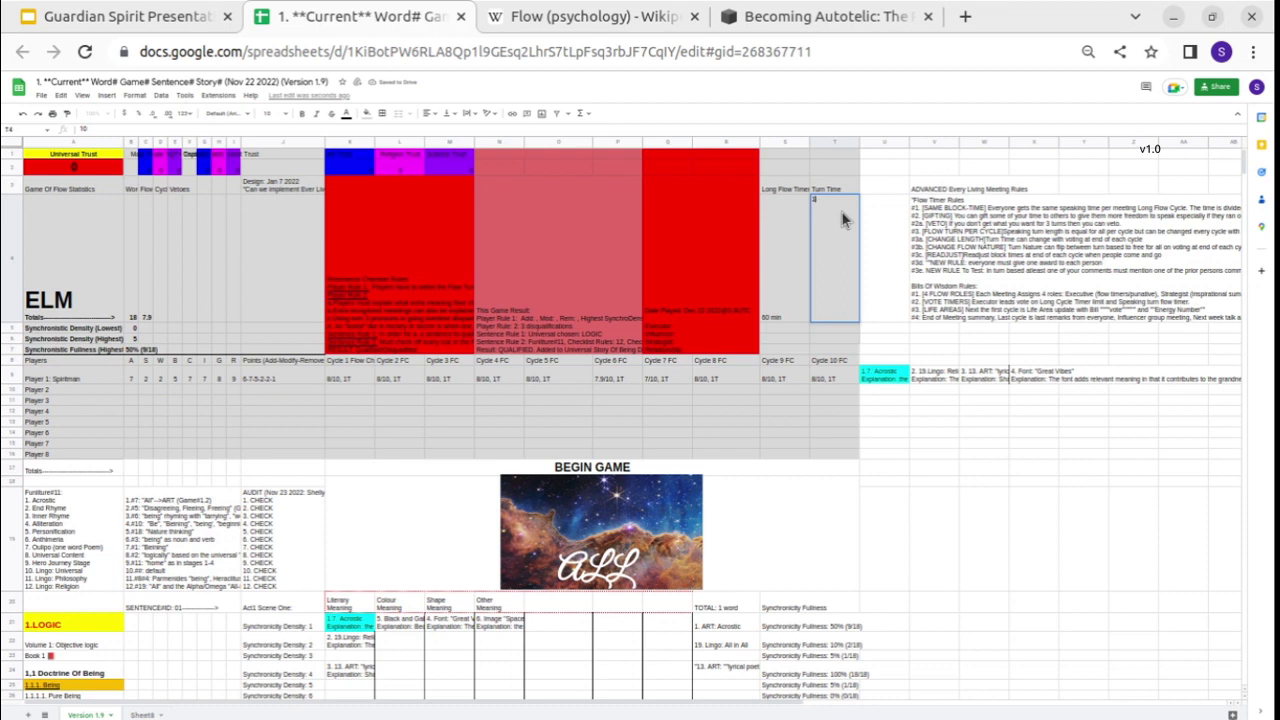
type("8")
type("F")
key("Return")
Select the Cycle 8 FC range for Players 1 to 5, and go through the Cycle 9 FC cells of Players 1 to 6.
left_click_drag(700, 380, 702, 420)
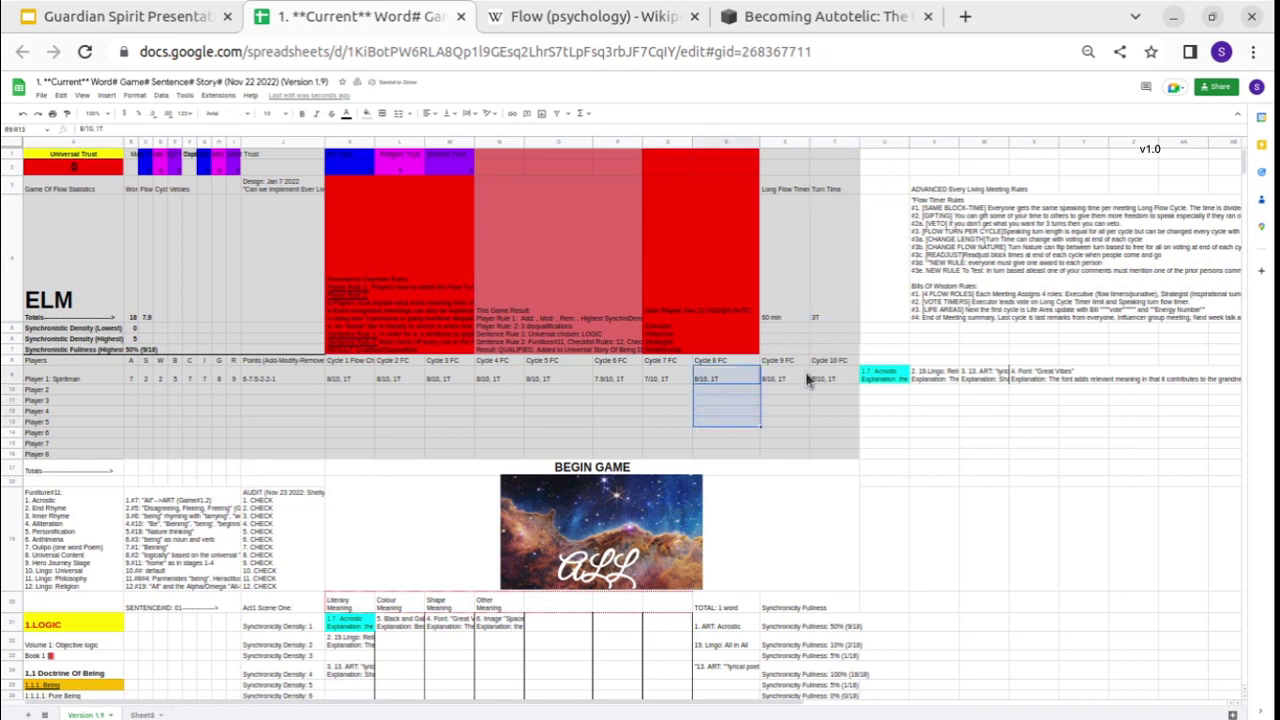
left_click(804, 376)
left_click(790, 392)
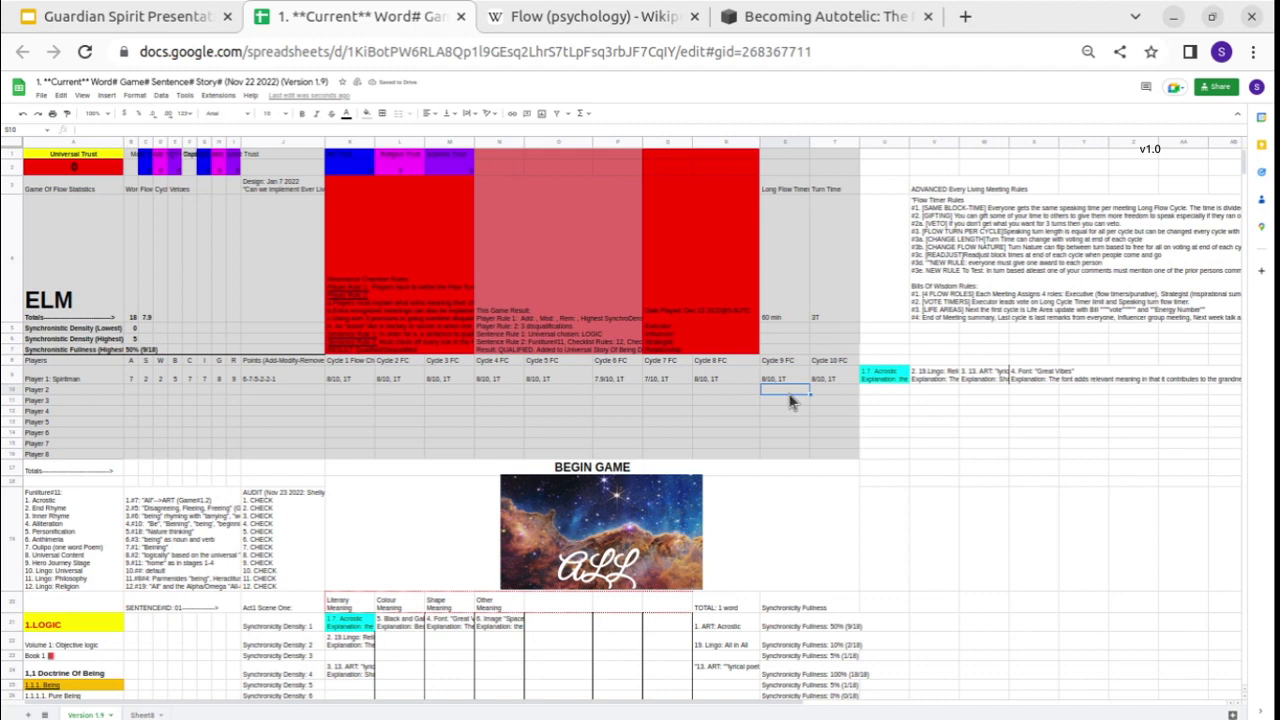
left_click(791, 401)
left_click(795, 411)
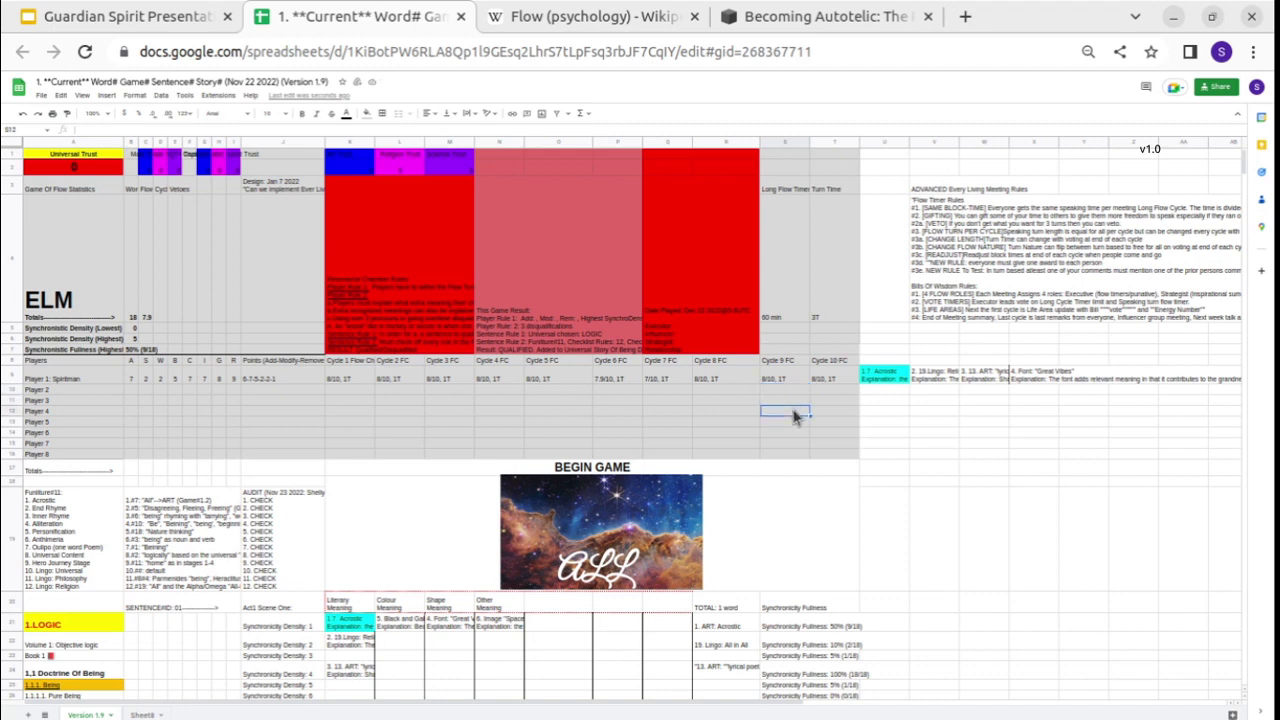
left_click(796, 422)
left_click(781, 433)
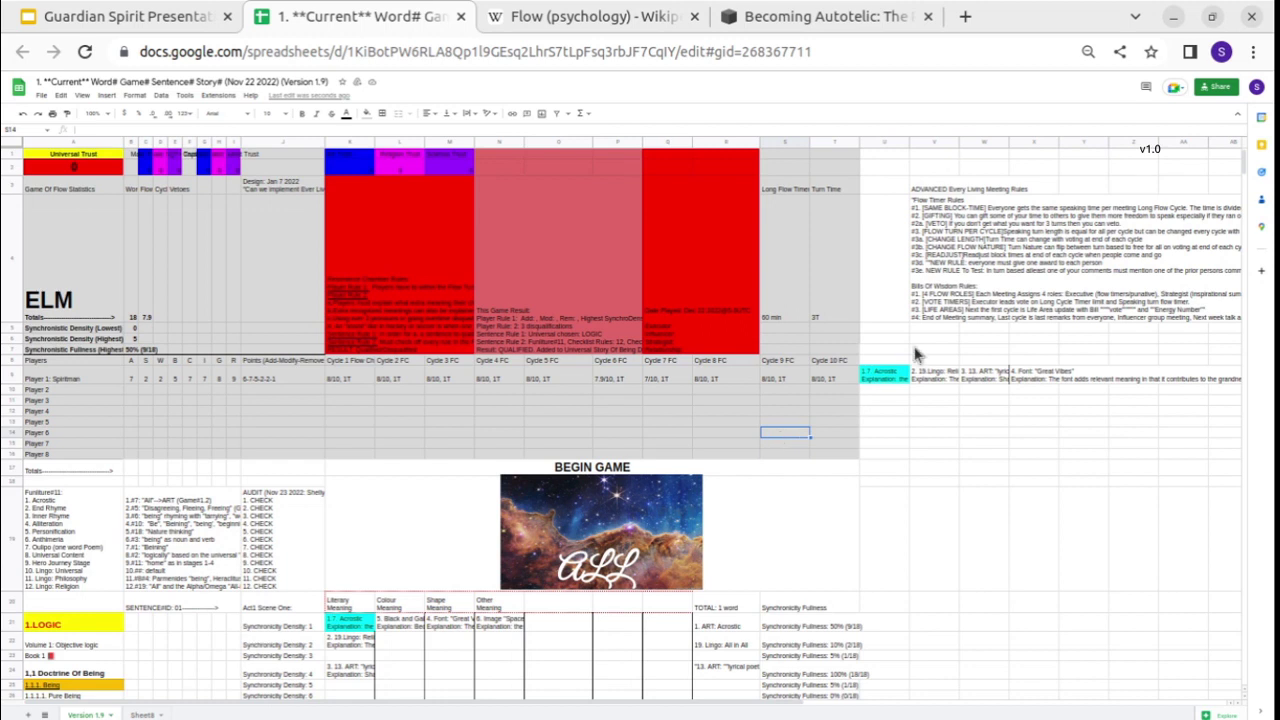
Open the rules text in V4 and highlight the Bills Of Wisdom Rules section and its 4 FLOW ROLES label.
left_click(928, 272)
key("Return")
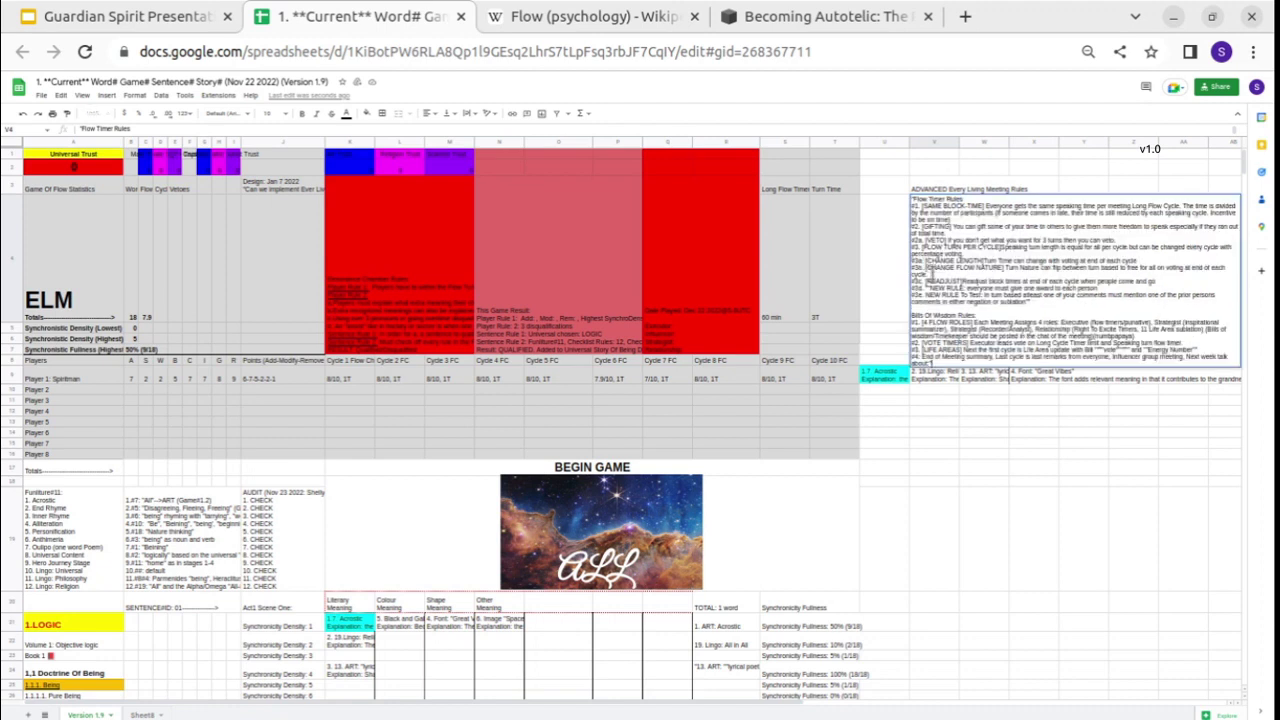
left_click_drag(920, 315, 1026, 380)
left_click_drag(912, 312, 973, 357)
left_click_drag(922, 322, 971, 322)
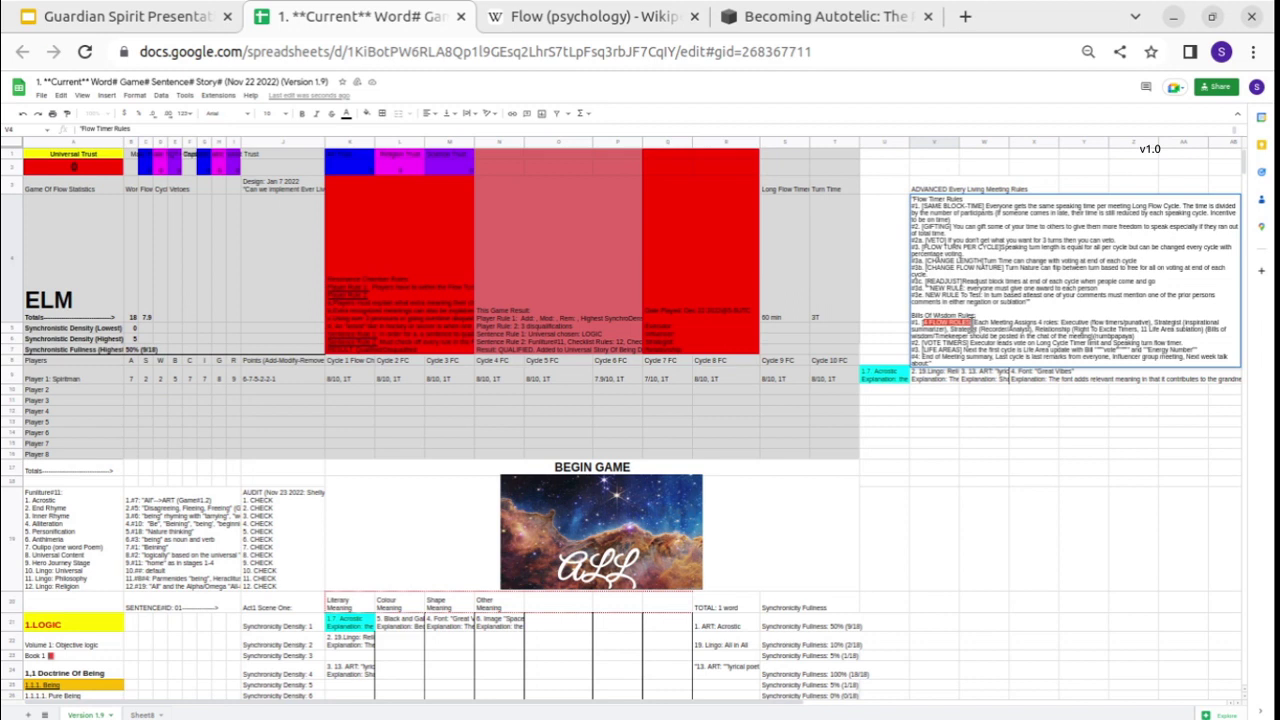
Go through the list of roles in the Date Played cell Q3, highlighting individual role lines.
double_click(694, 328)
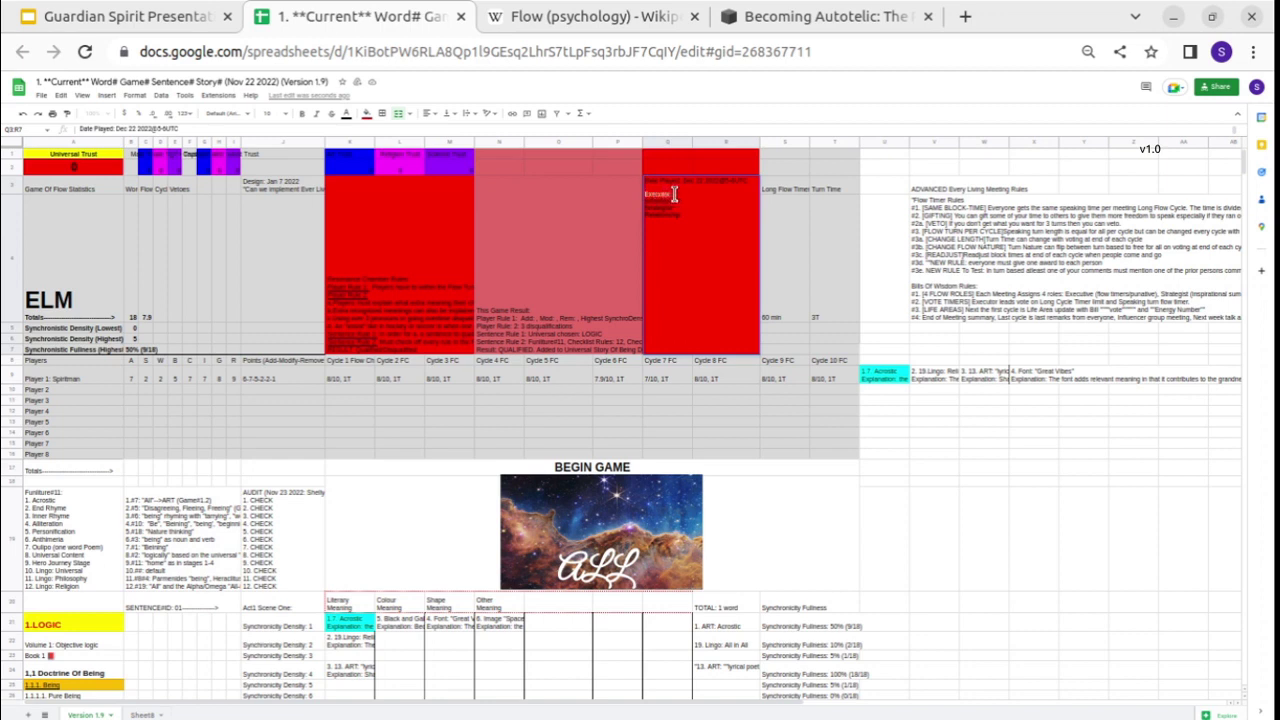
left_click(799, 260)
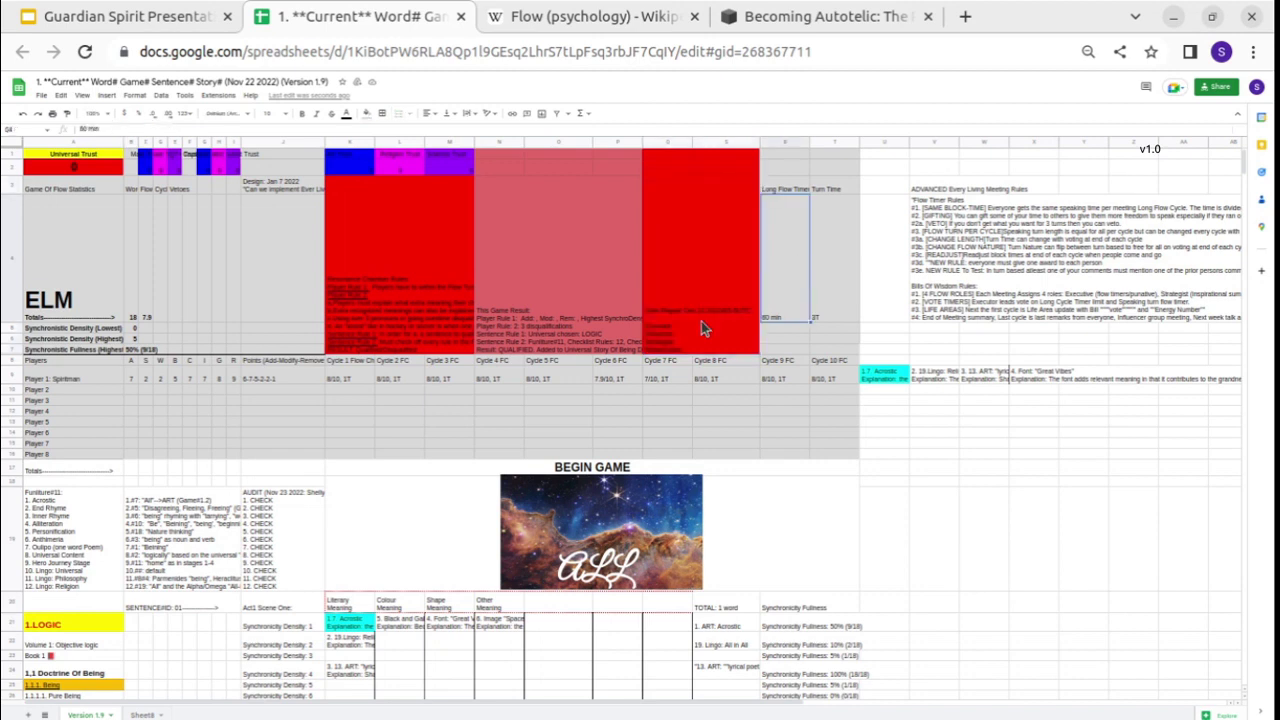
double_click(662, 334)
double_click(645, 207)
left_click(640, 196)
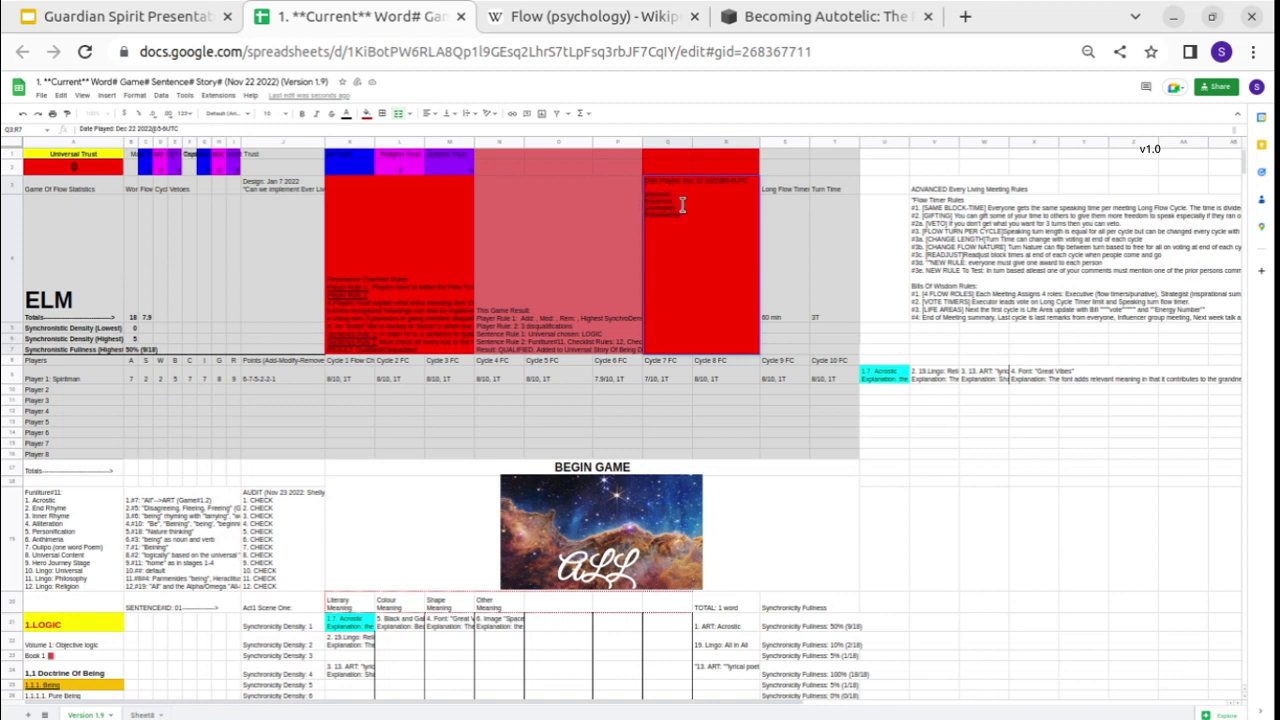
double_click(660, 201)
left_click_drag(677, 207, 645, 207)
Go through the first Acrostic entry, the ELM totals block, the Furniture list and the AUDIT list.
left_click(352, 622)
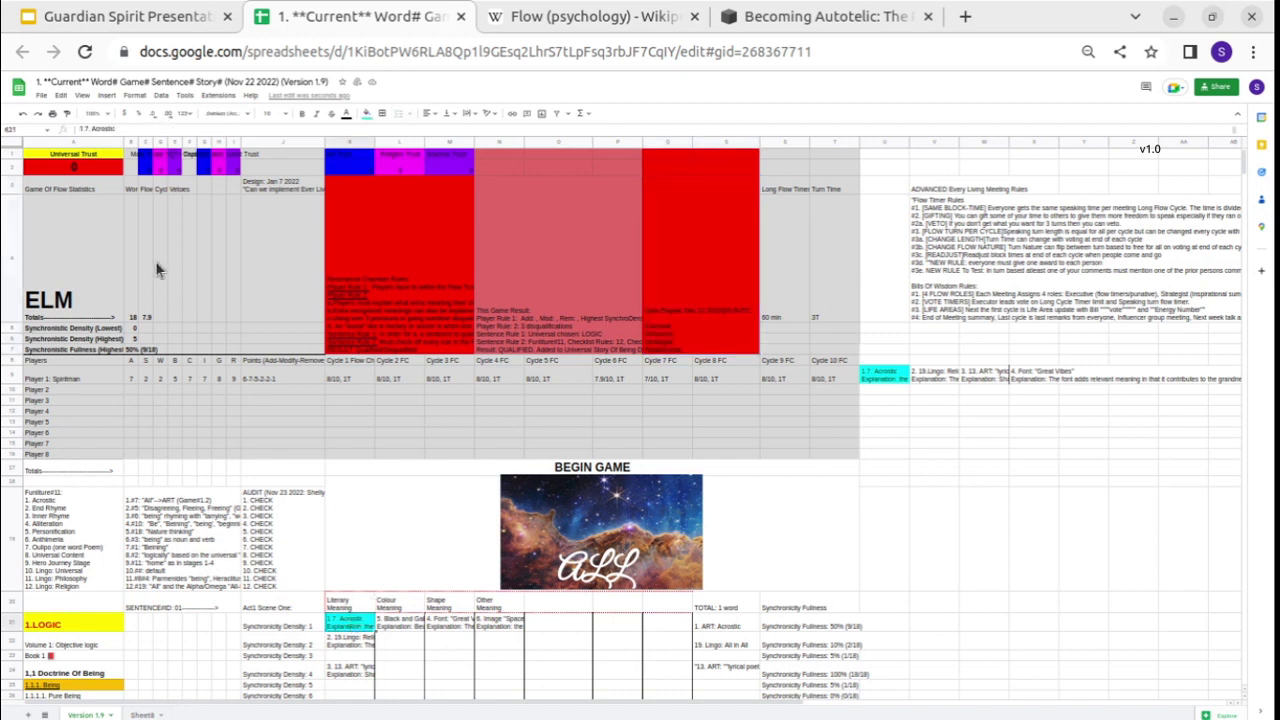
left_click_drag(114, 272, 194, 341)
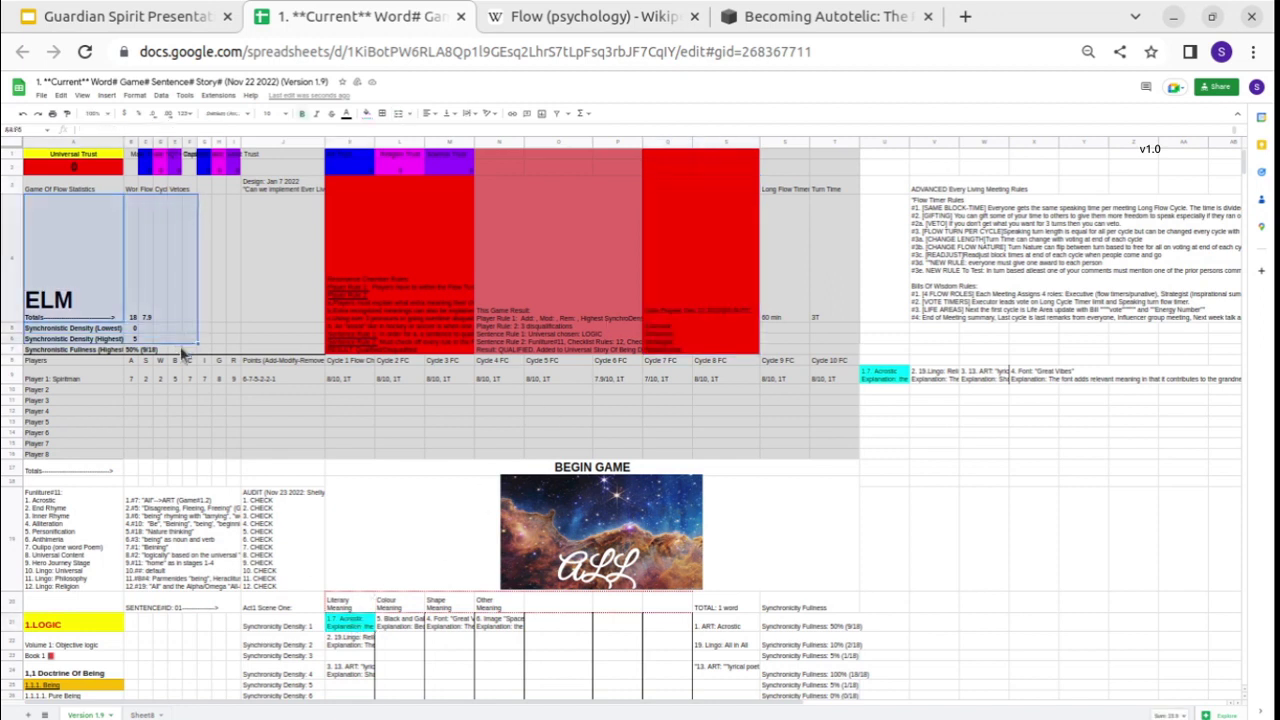
left_click(185, 527)
left_click(258, 528)
Go through the Literary, Colour, Shape and Other Meaning grid beside LOGIC, selecting single entries and the whole block.
left_click(348, 638)
left_click_drag(345, 628, 616, 690)
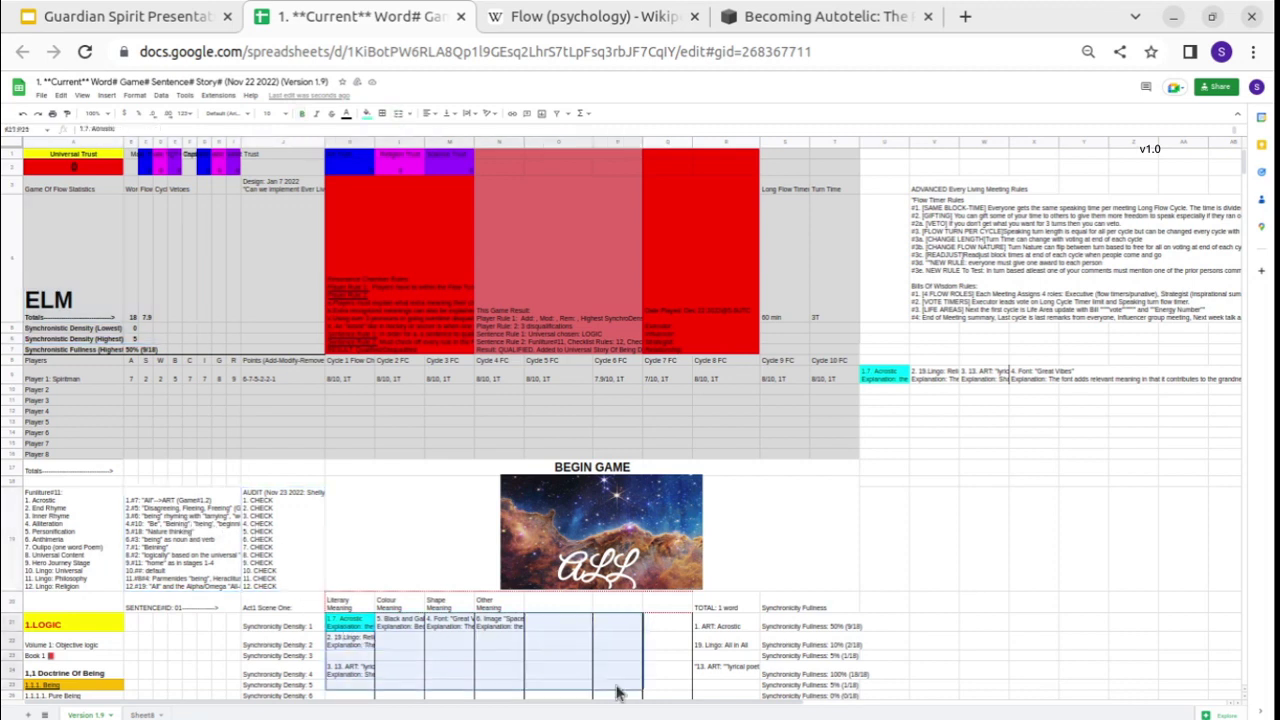
double_click(353, 645)
double_click(405, 622)
left_click(440, 655)
left_click(402, 669)
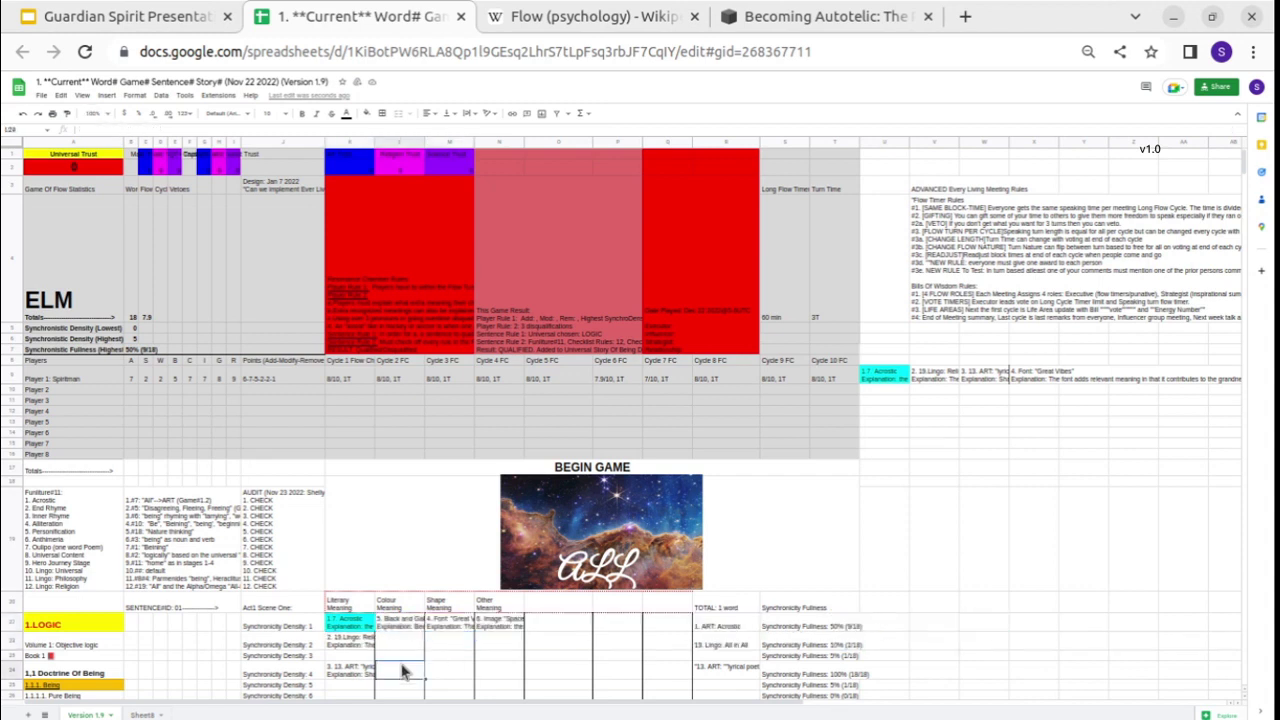
left_click_drag(357, 621, 517, 688)
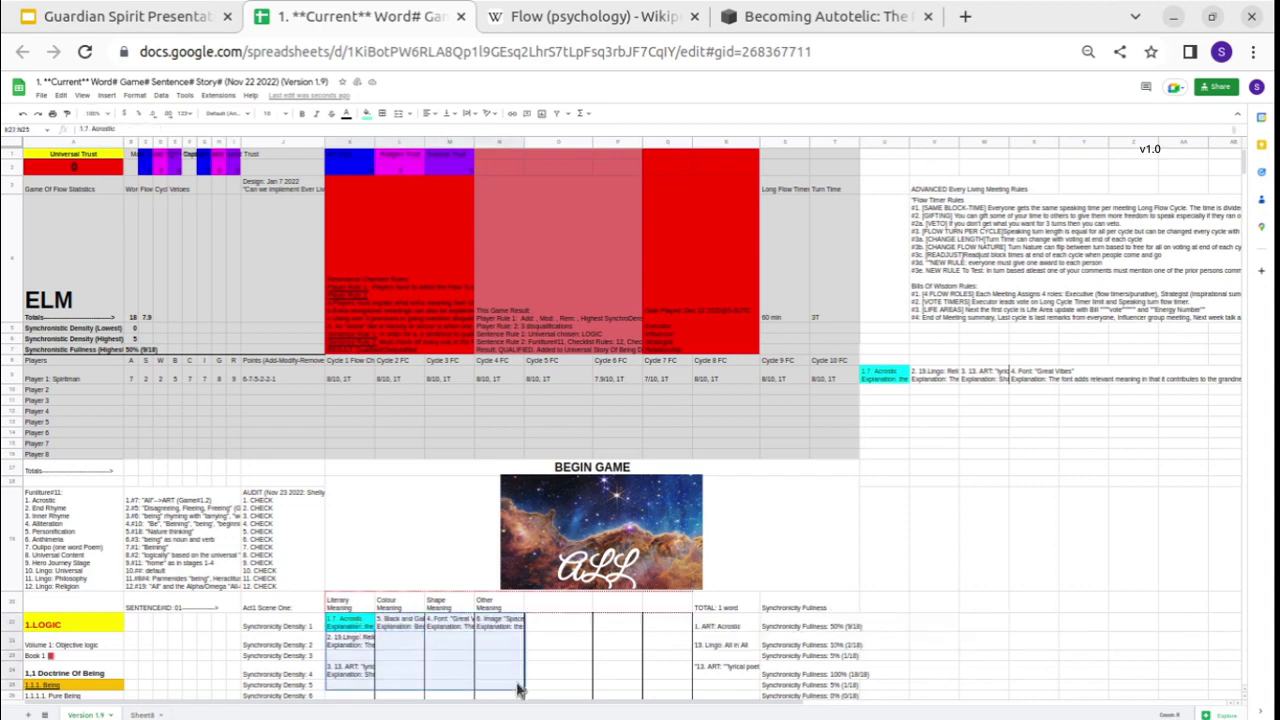
left_click(542, 665)
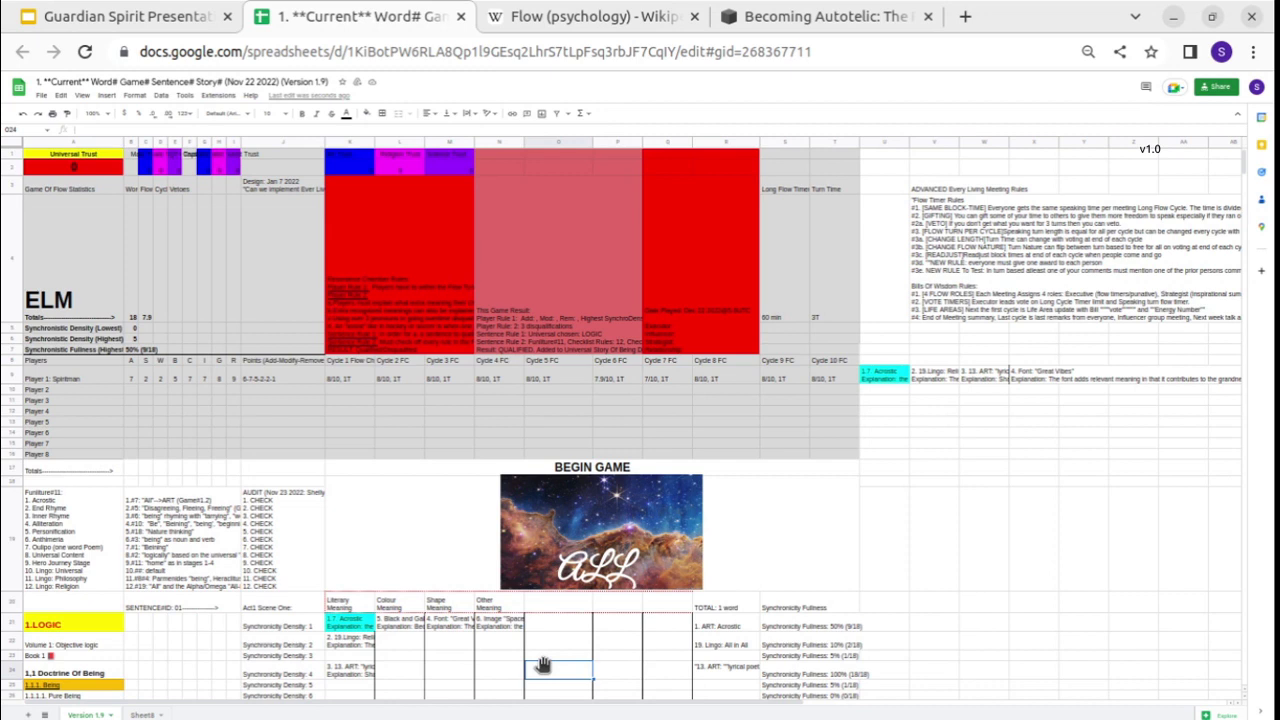
Highlight the full Bills Of Wisdom Rules section in V4 and select the surrounding range U1:AA11.
left_click(920, 310)
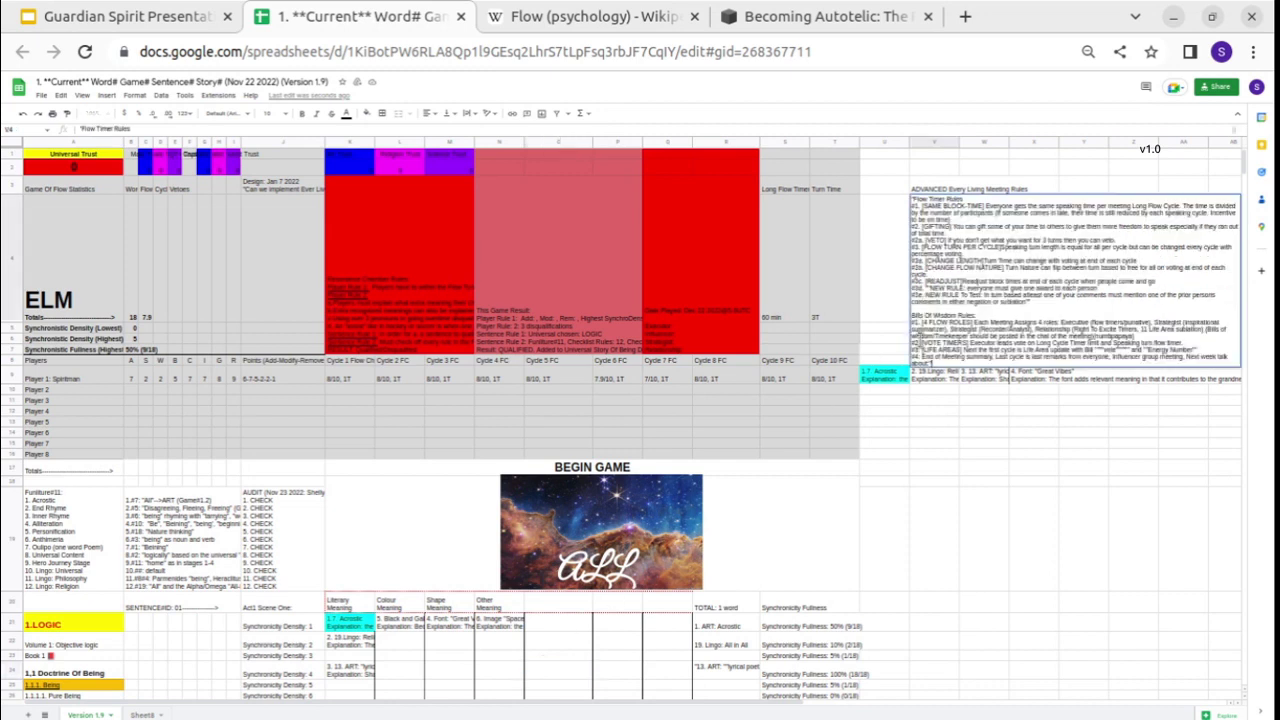
mouse_move(922, 343)
left_mouse_down()
mouse_move(975, 349)
mouse_move(905, 355)
left_mouse_up()
left_click_drag(912, 314, 993, 362)
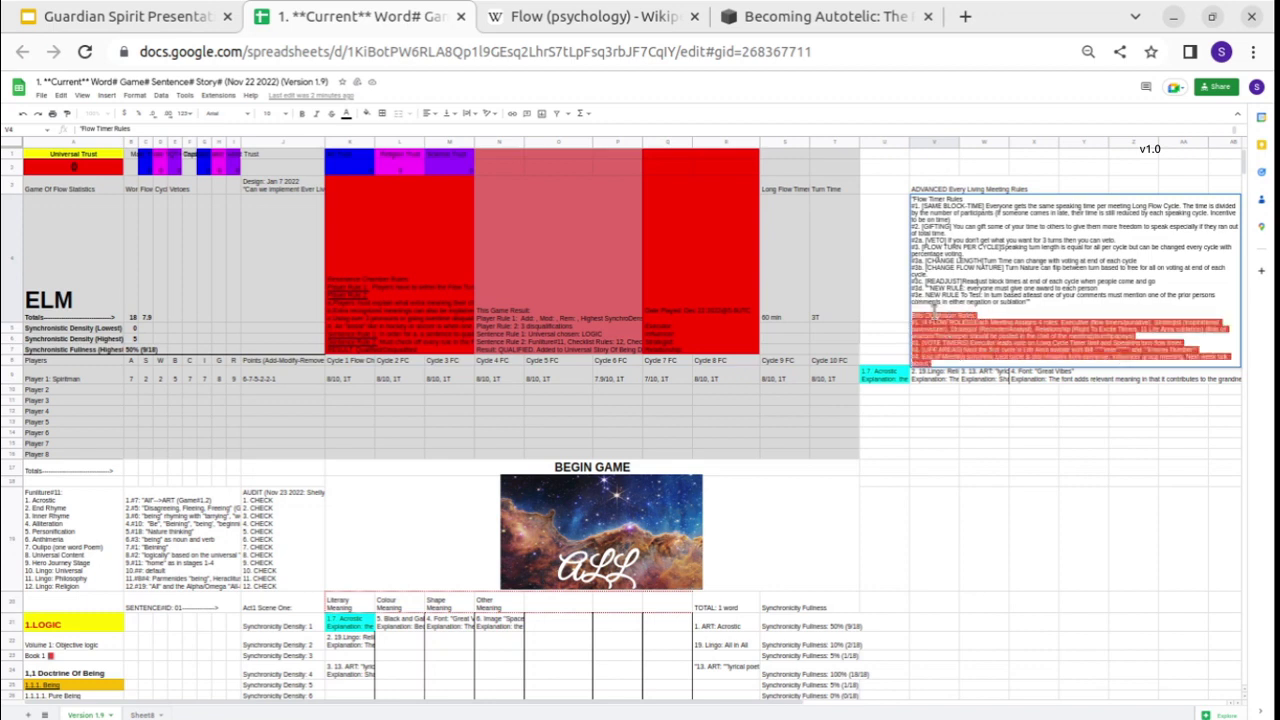
left_click(887, 283)
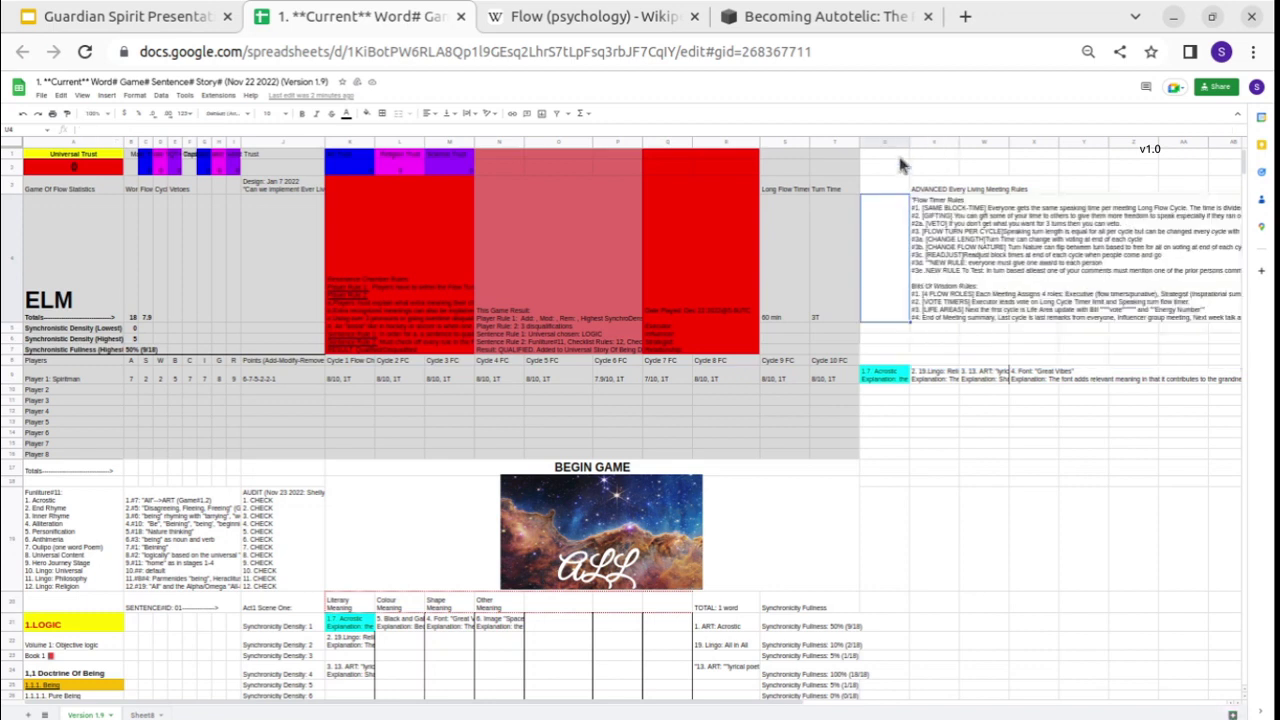
left_click_drag(902, 155, 1175, 404)
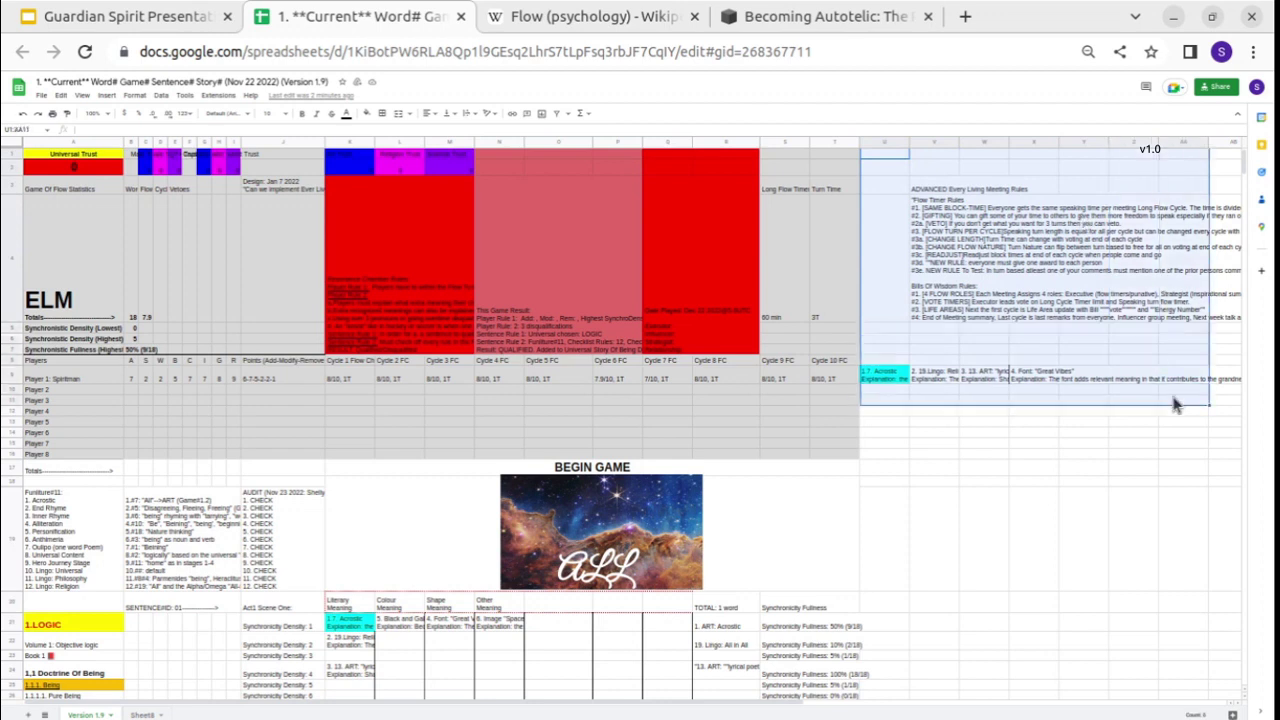
left_click(1152, 412)
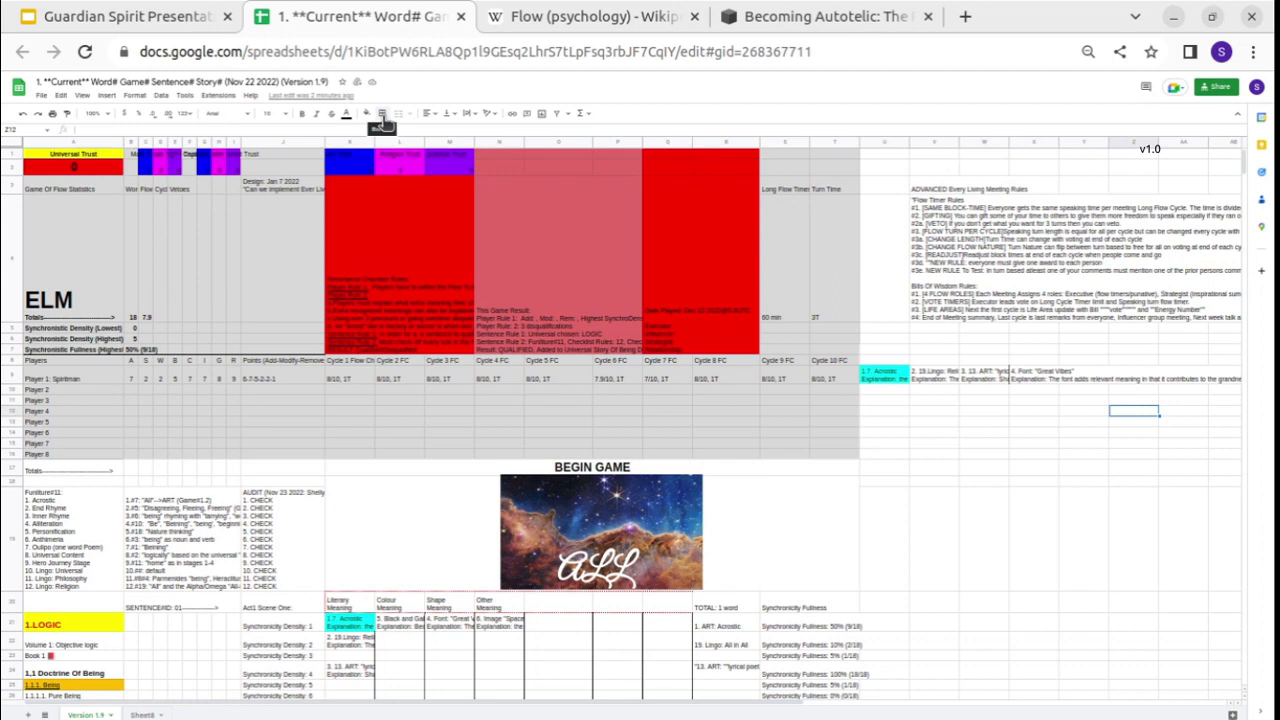
Hide the side panel and select the ADVANCED Every Living Meeting Rules cells V3:W4.
left_click(1261, 710)
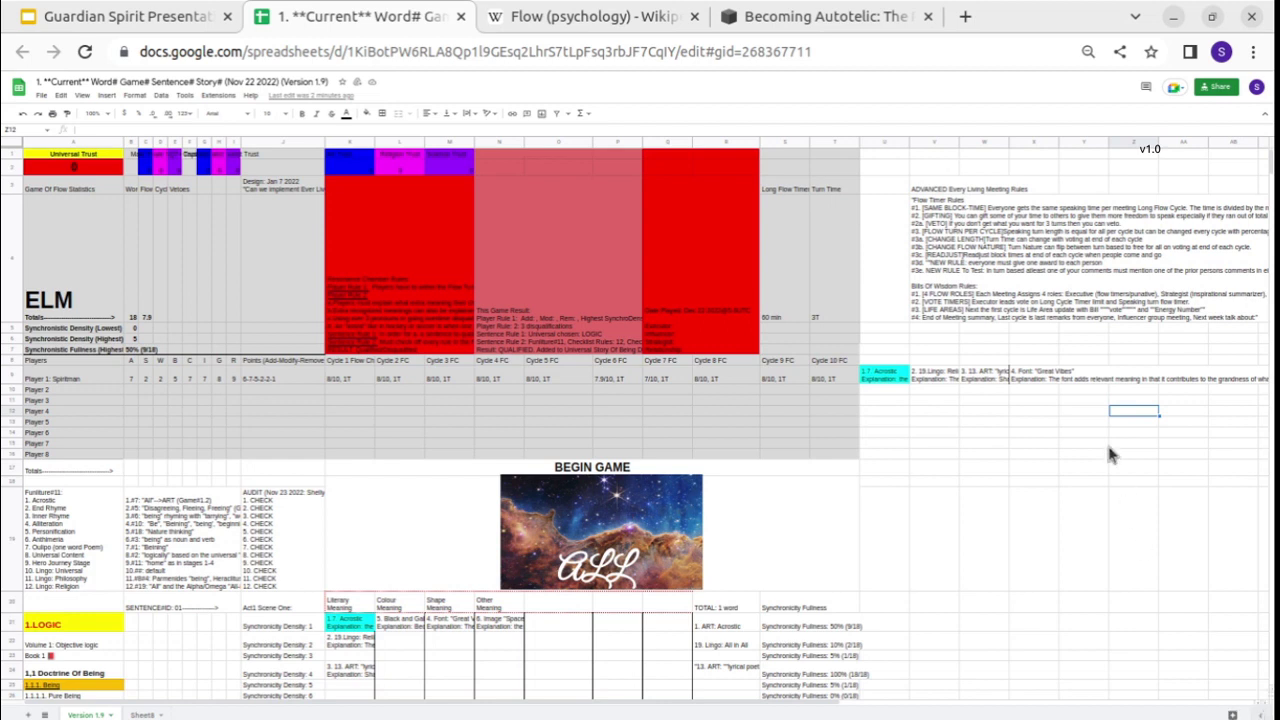
left_click_drag(925, 190, 993, 292)
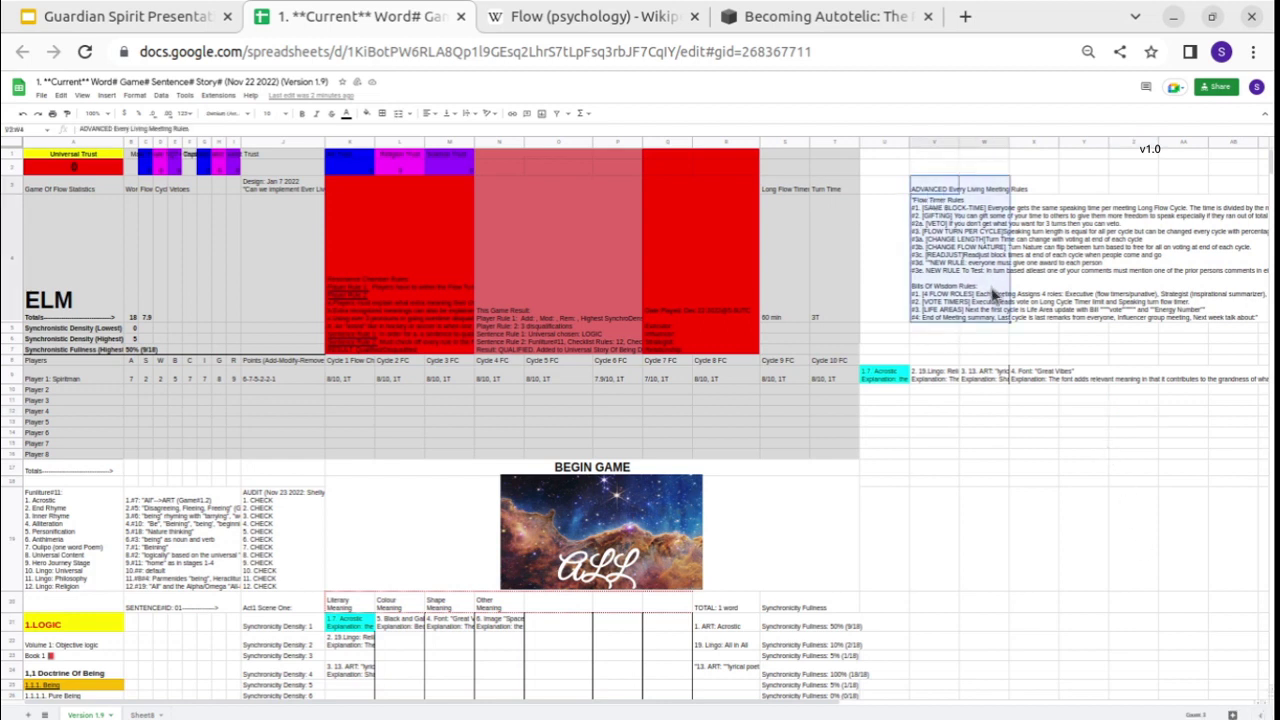
left_click(993, 292)
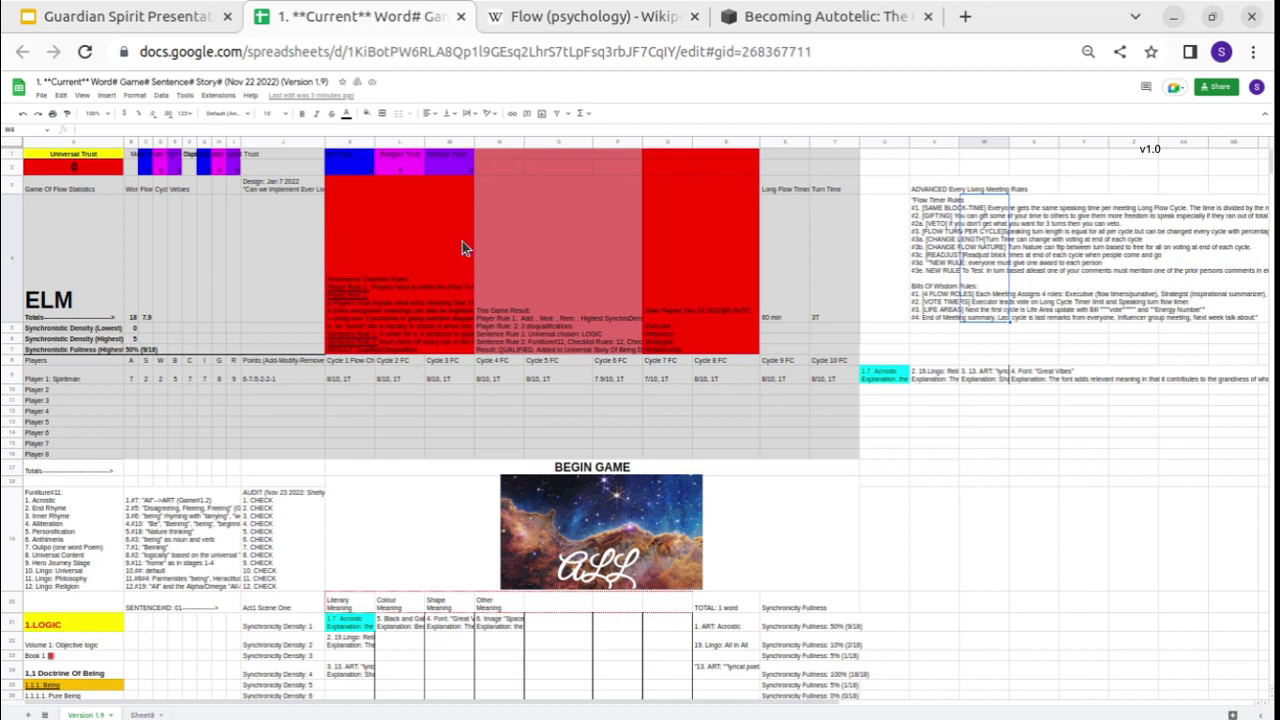
Go through the This Game Result block, the ELM cell, and the totals and column headings of the Game Of Flow Statistics.
left_click(538, 247)
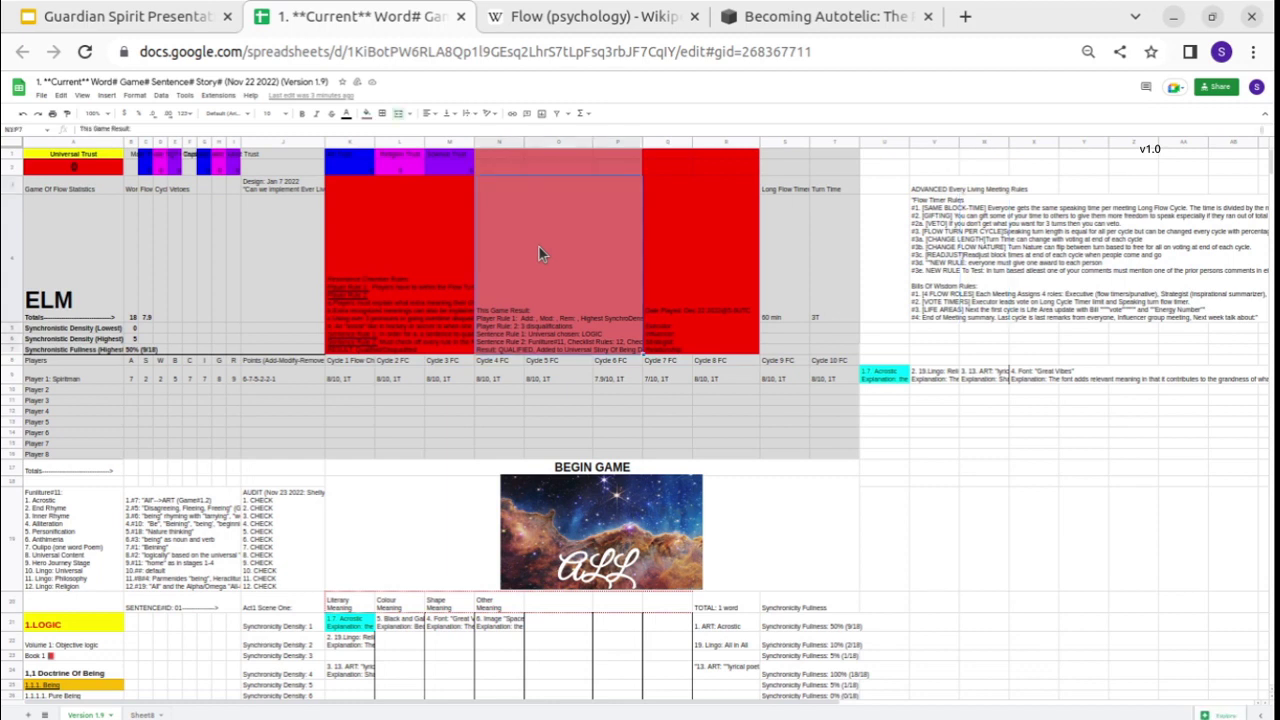
left_click(55, 273)
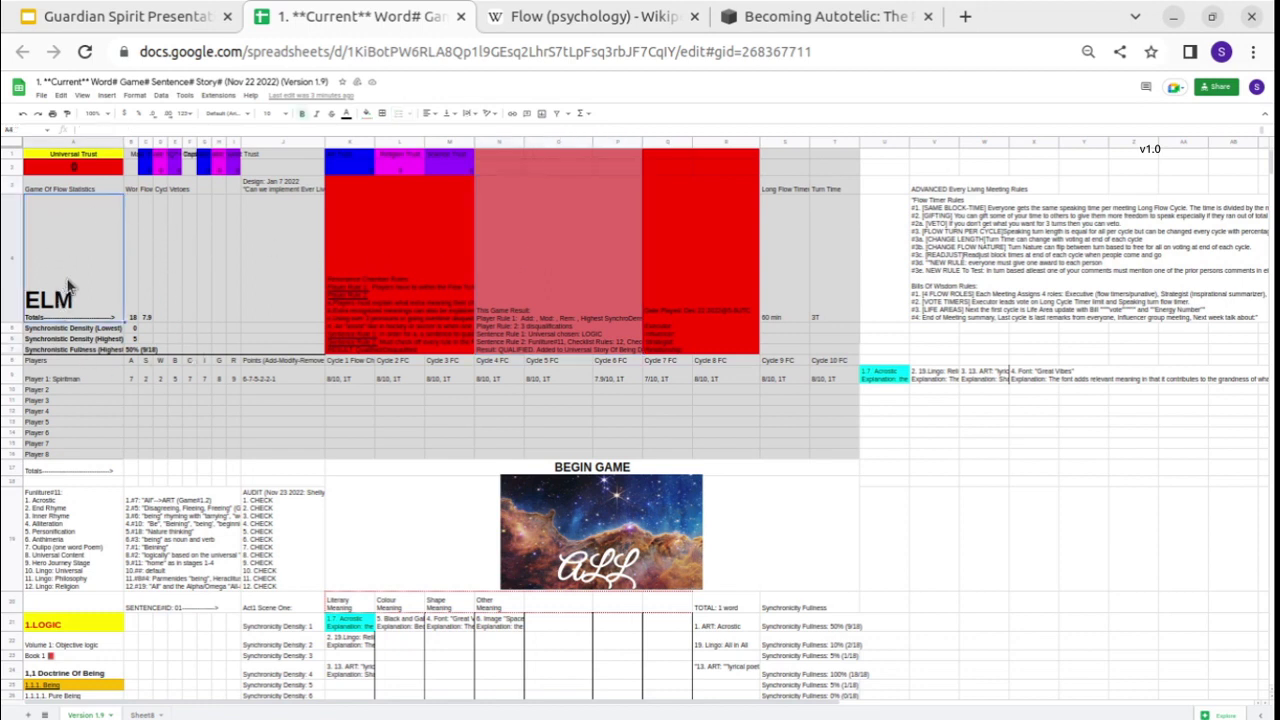
left_click(131, 313)
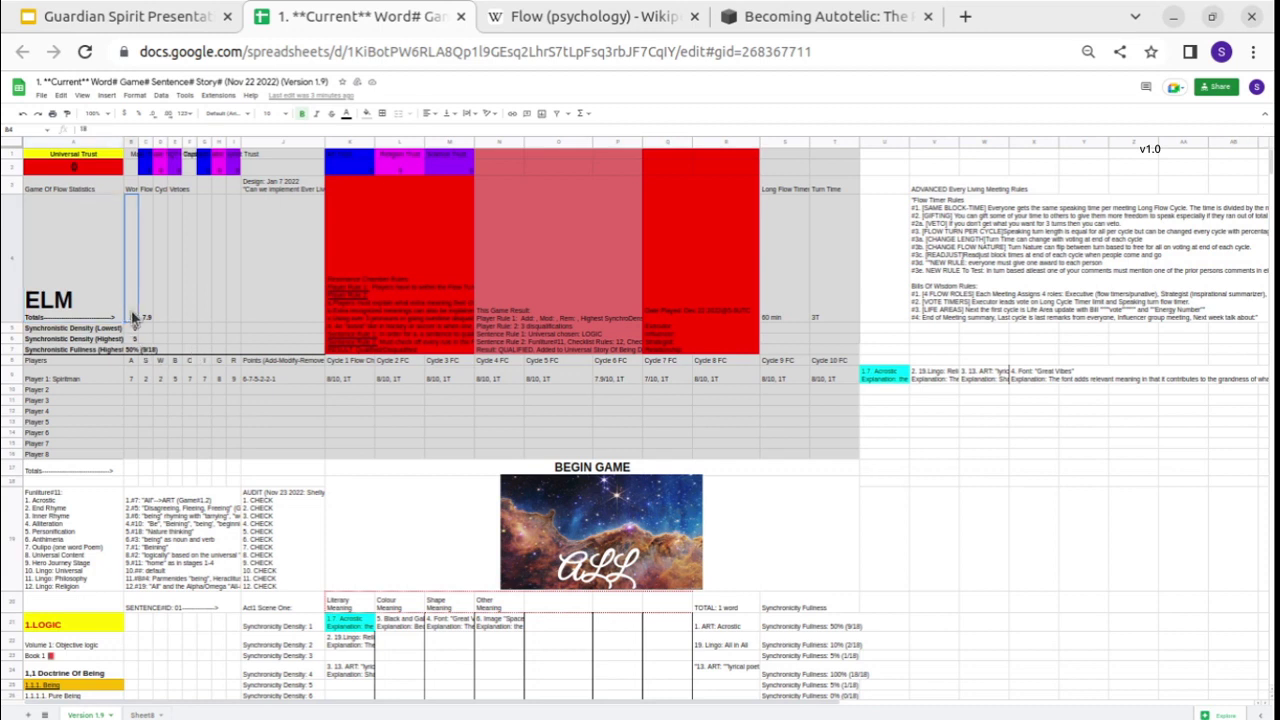
left_click(143, 232)
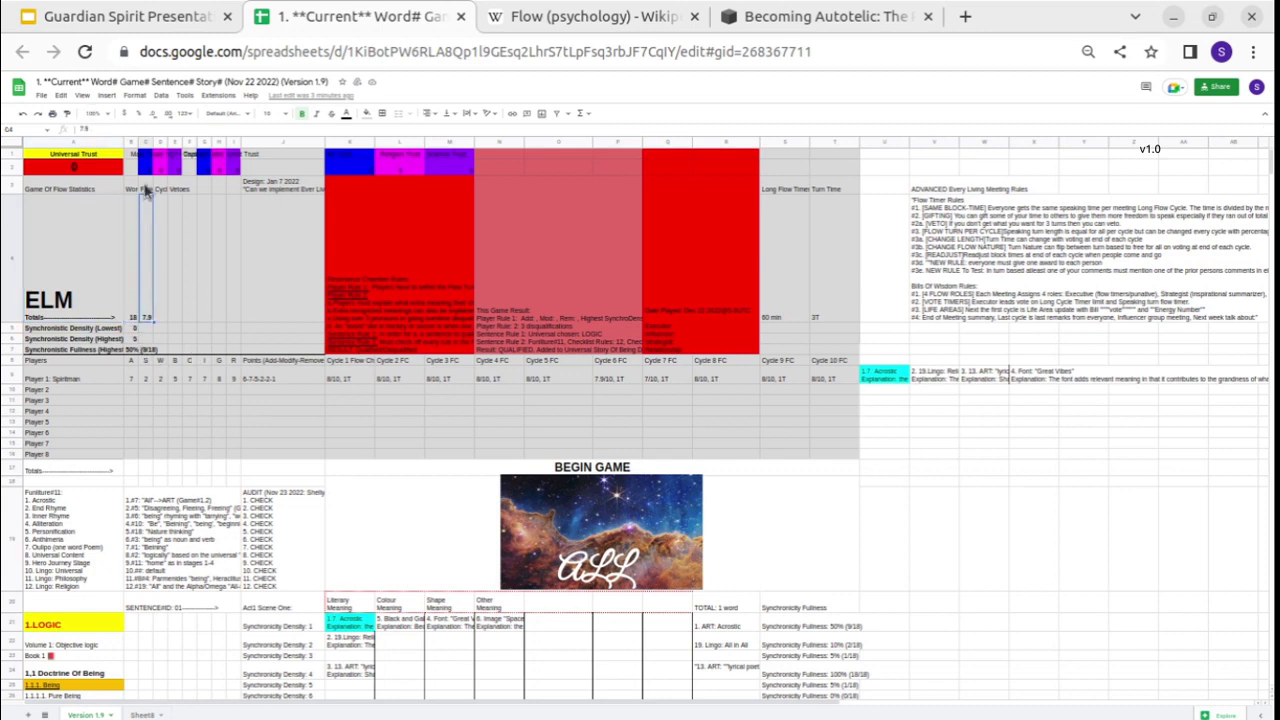
left_click(144, 186)
left_click(174, 205)
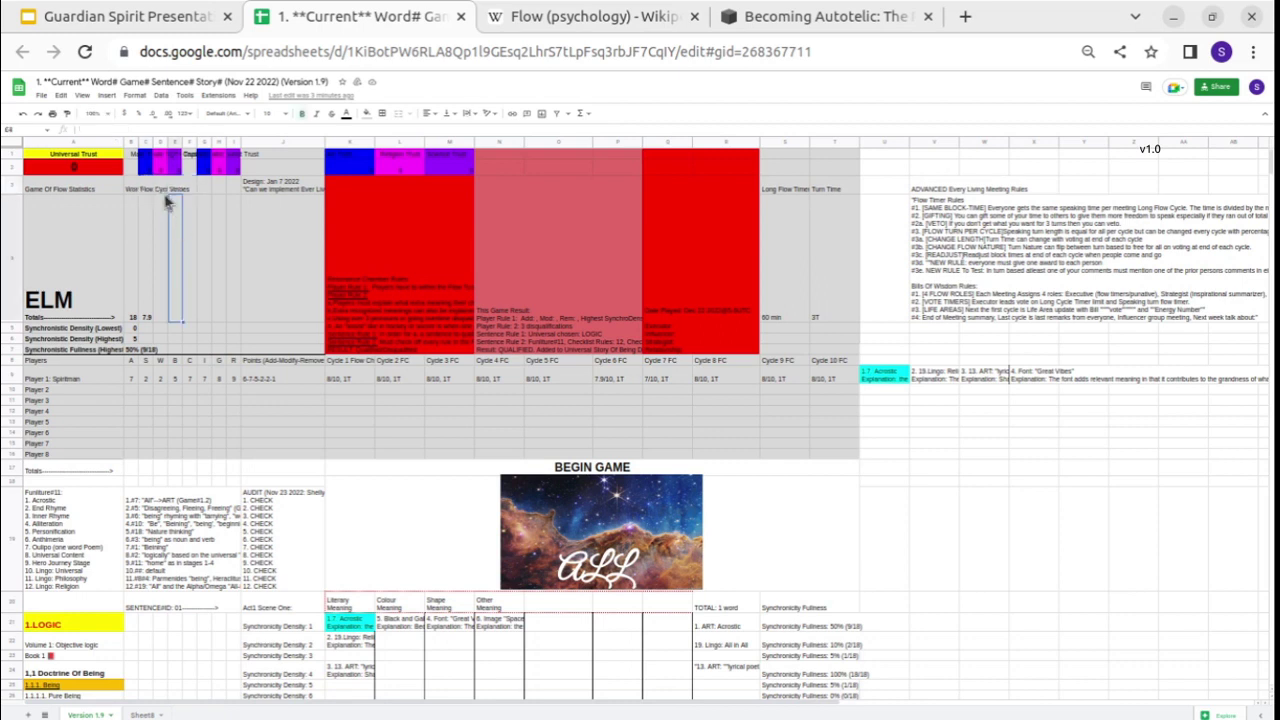
left_click(175, 192)
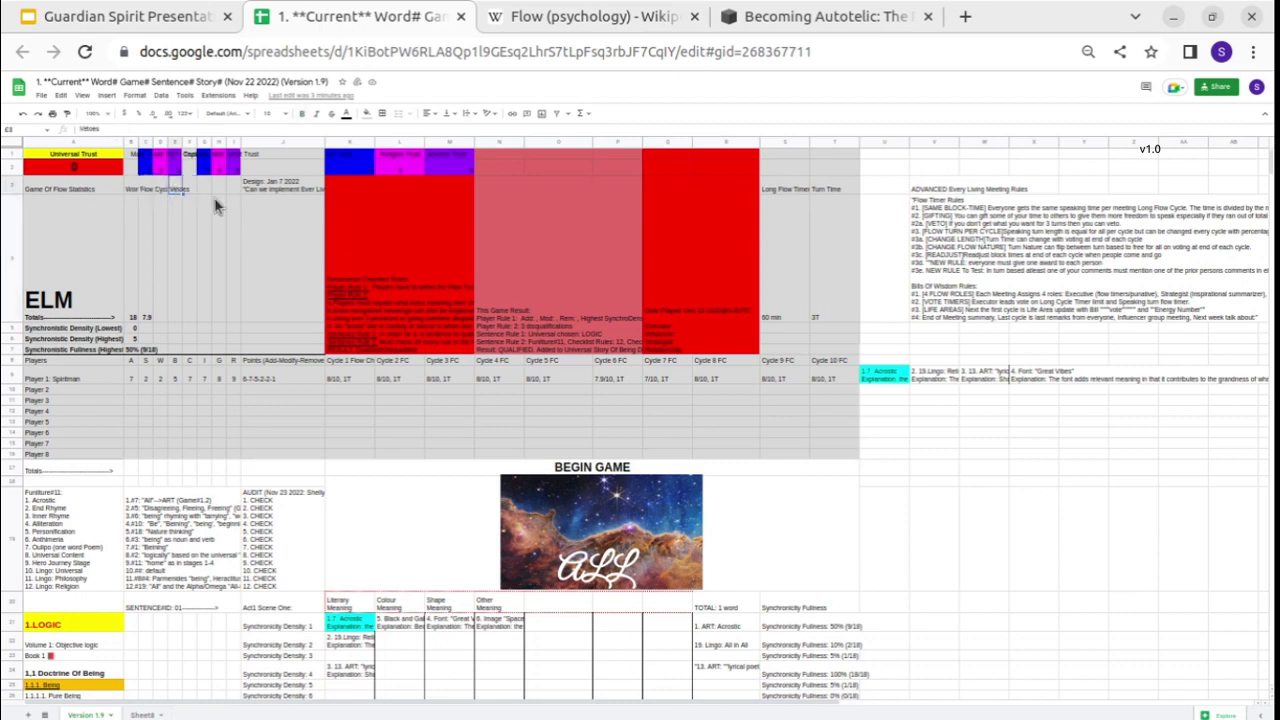
Open the Design: Jan 7 2022 note in J3, highlight its full text and close it.
left_click(279, 190)
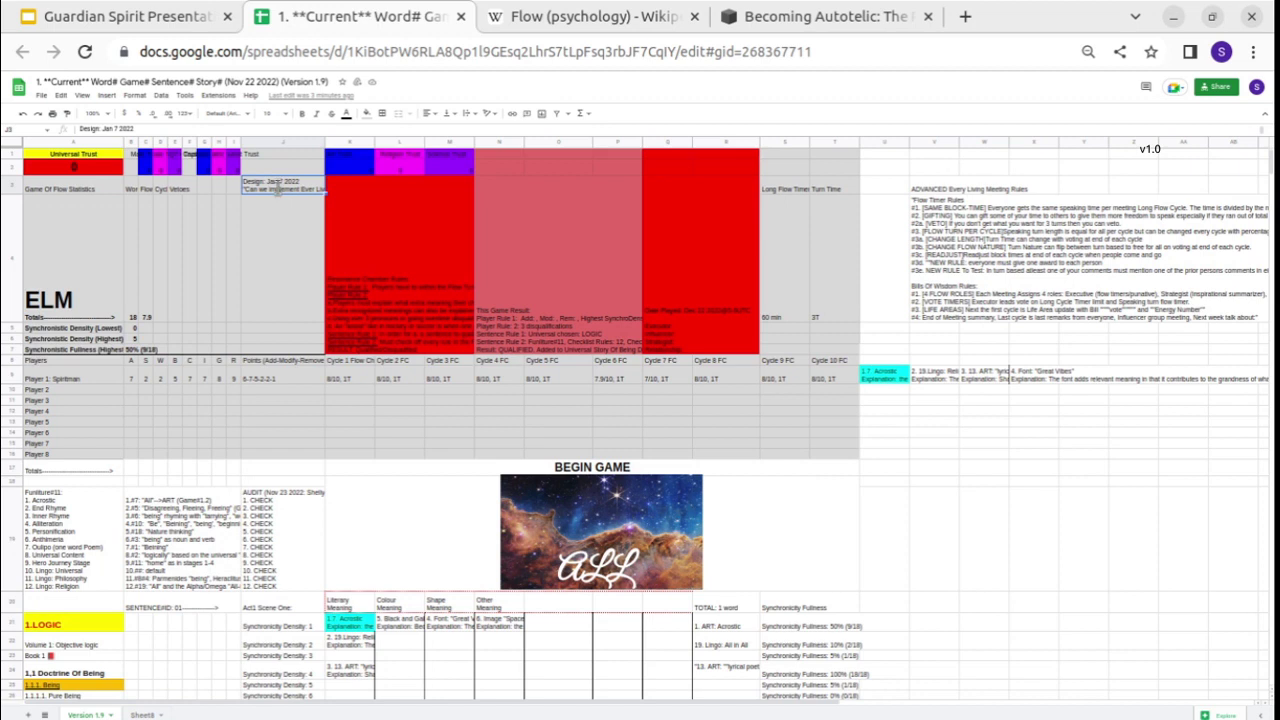
double_click(280, 191)
left_click_drag(246, 182, 429, 207)
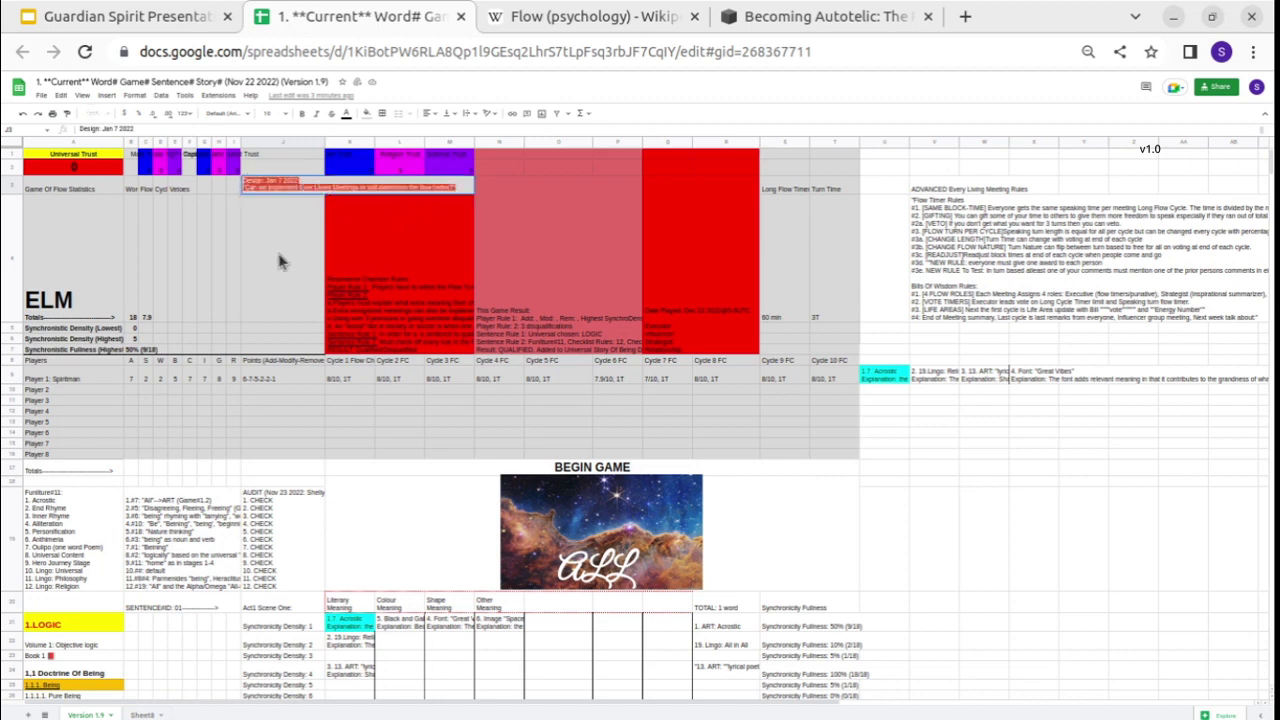
left_click(265, 195)
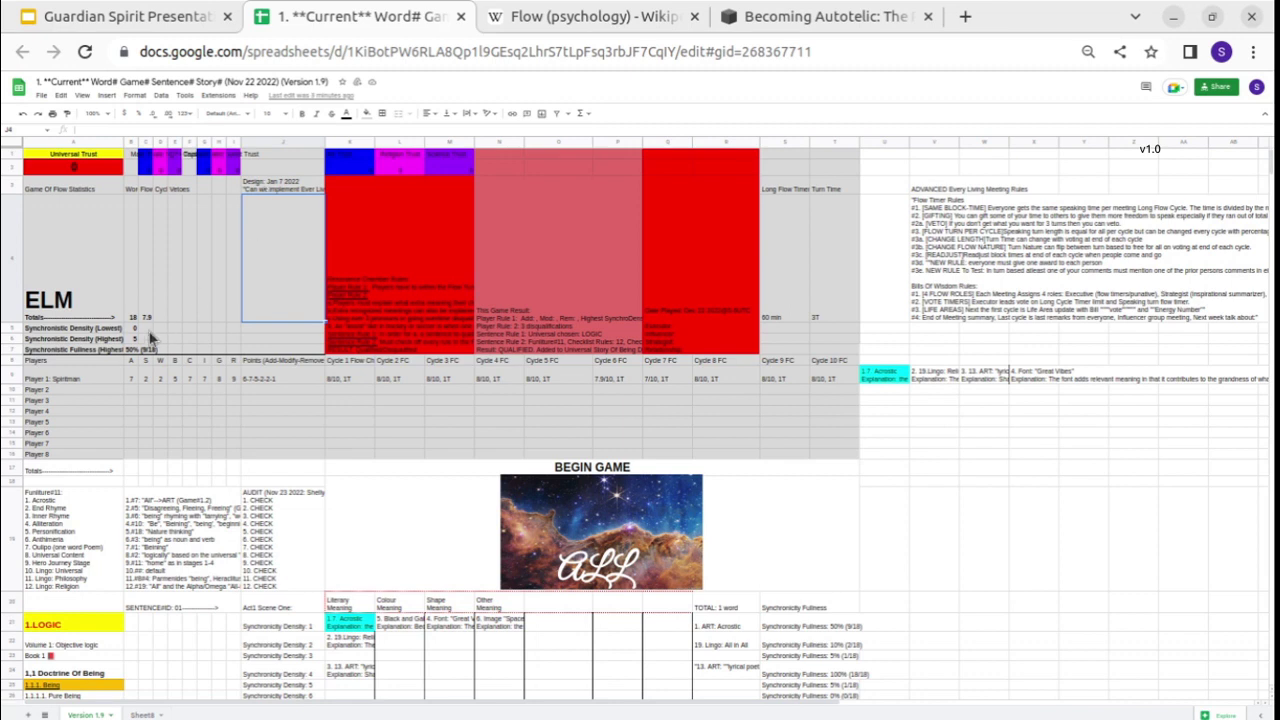
Go through the Synchronistic Density (Highest) and Synchronistic Fullness (Highest) labels, the LOGIC row entries and the Other Meaning heading.
left_click(65, 339)
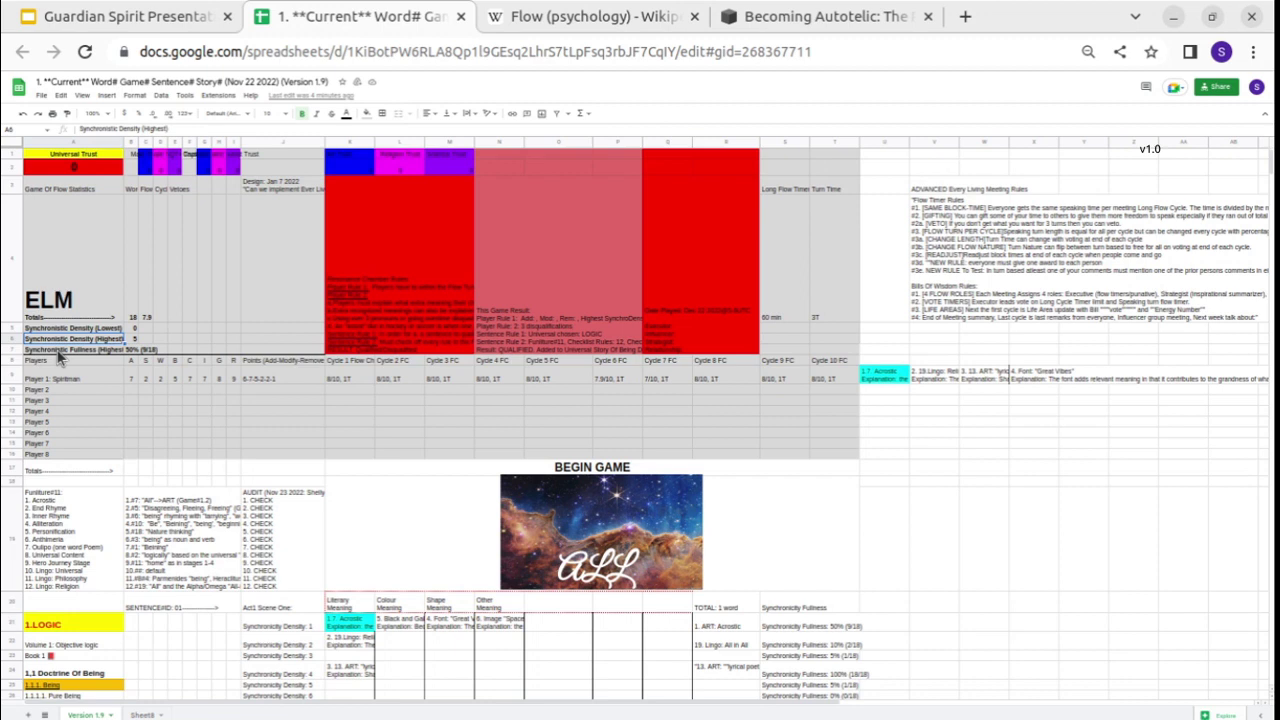
left_click(58, 352)
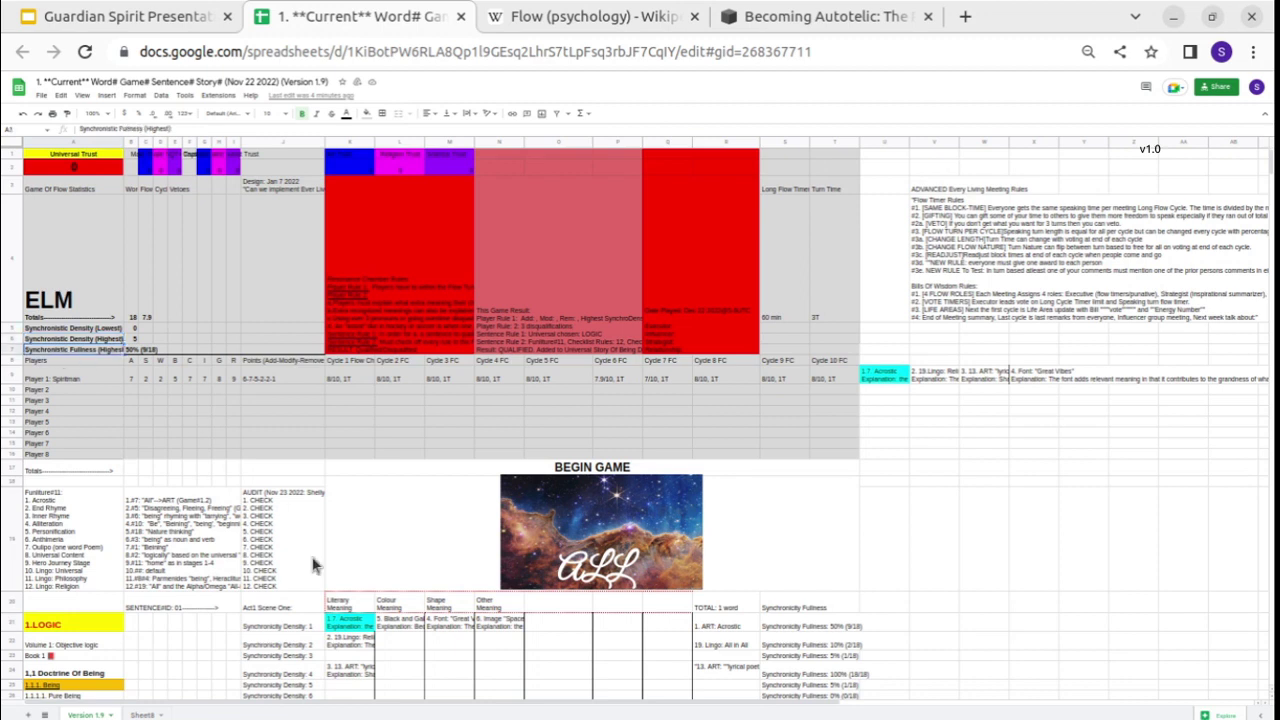
left_click(370, 627)
left_click_drag(372, 632, 735, 628)
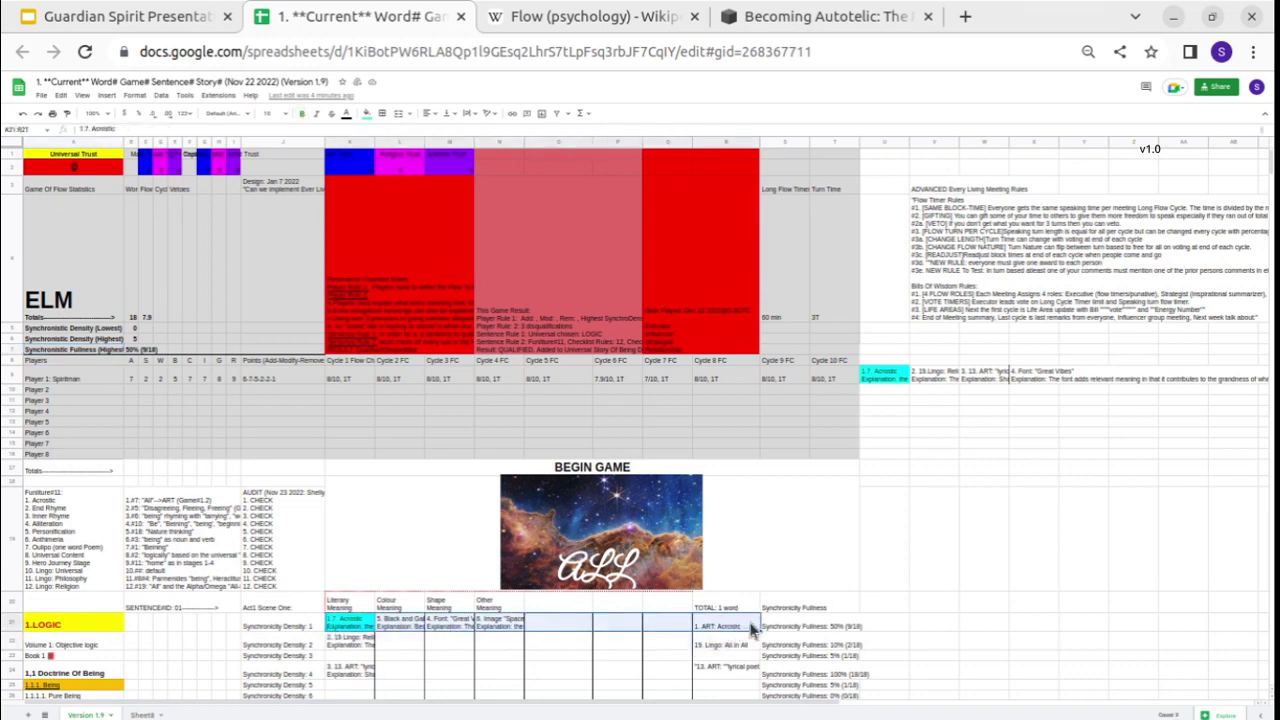
left_click(668, 626)
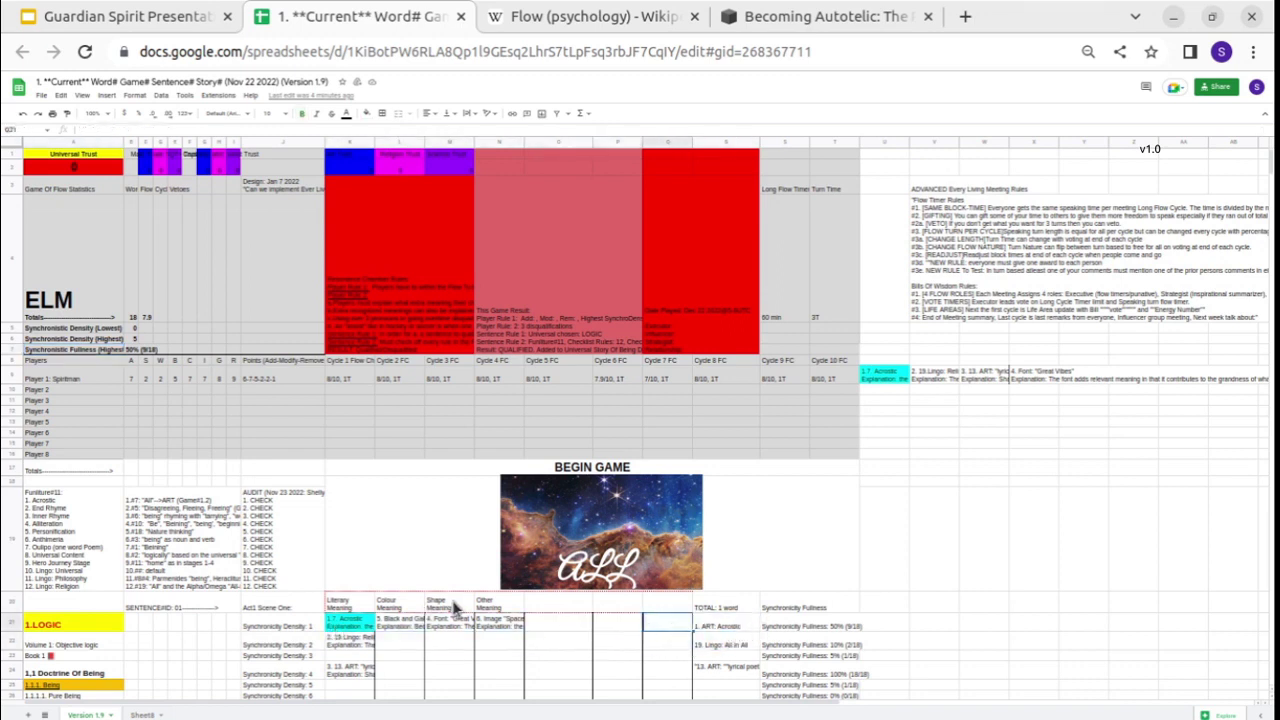
left_click(490, 605)
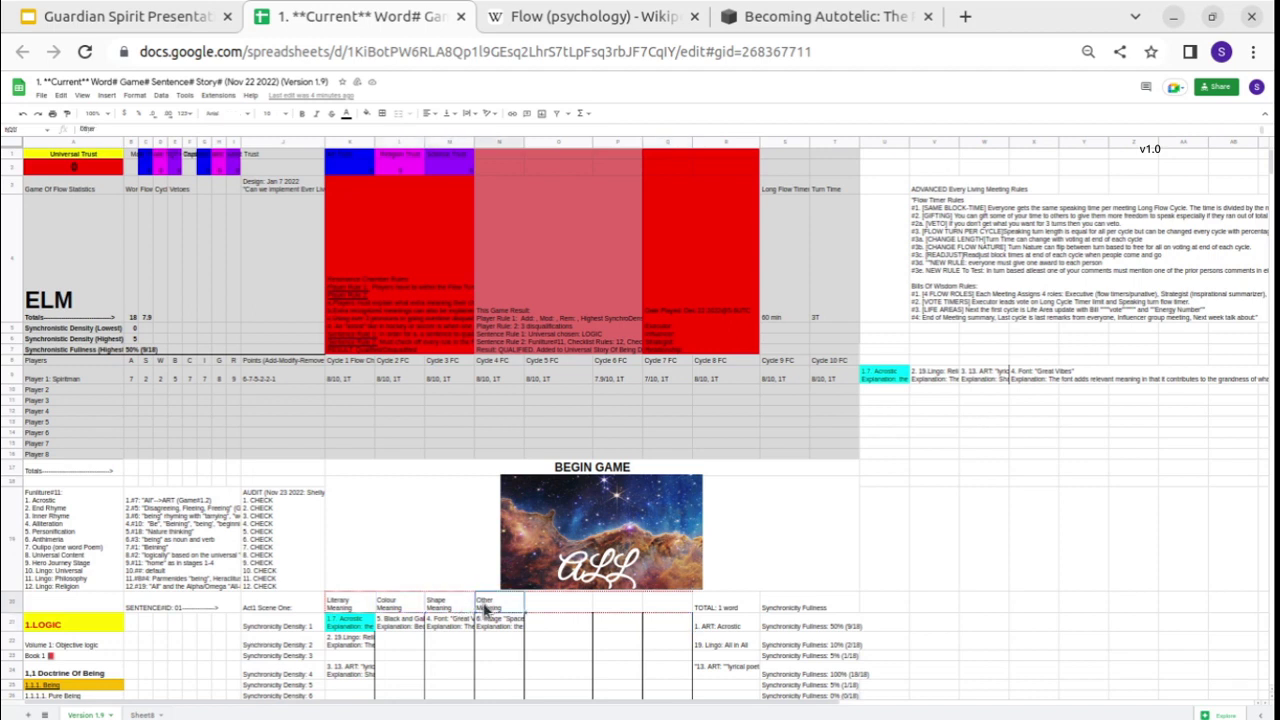
Select the Literary Meaning column K20:K25 and its Acrostic entry, and highlight part of the 19.Lingo explanation in K22.
left_click(352, 606)
left_click_drag(352, 606, 350, 675)
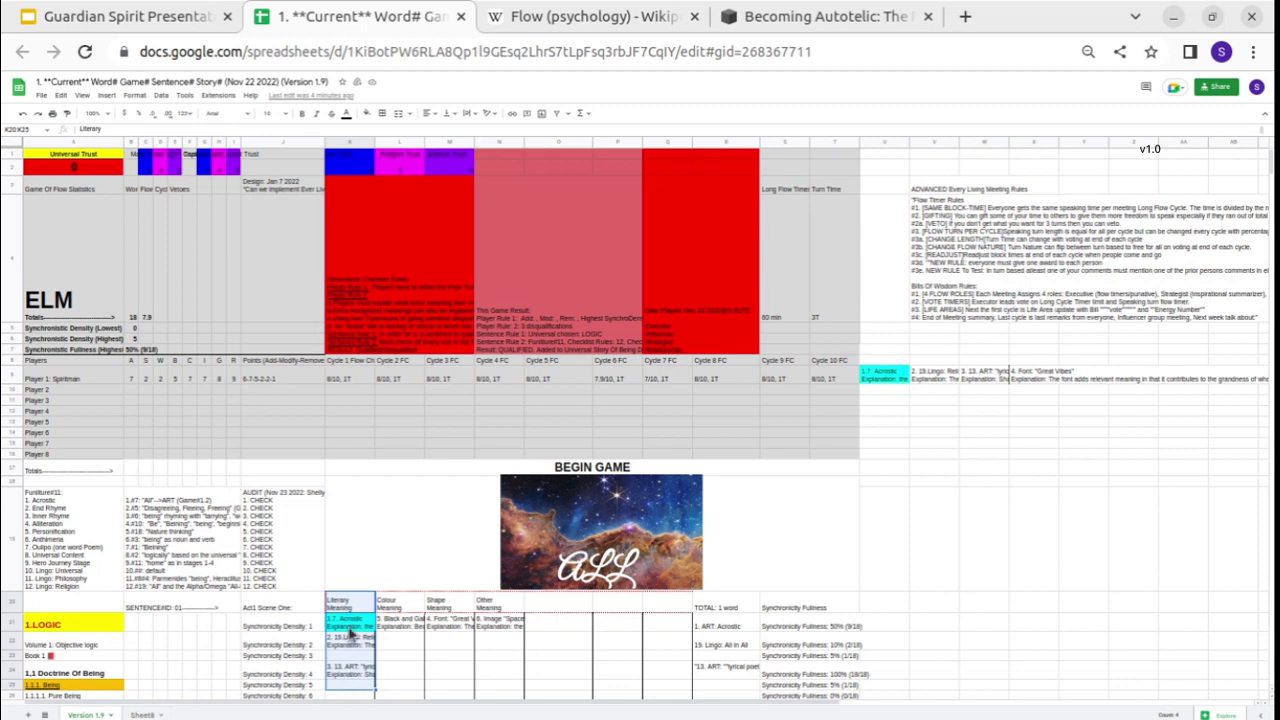
left_click(350, 632)
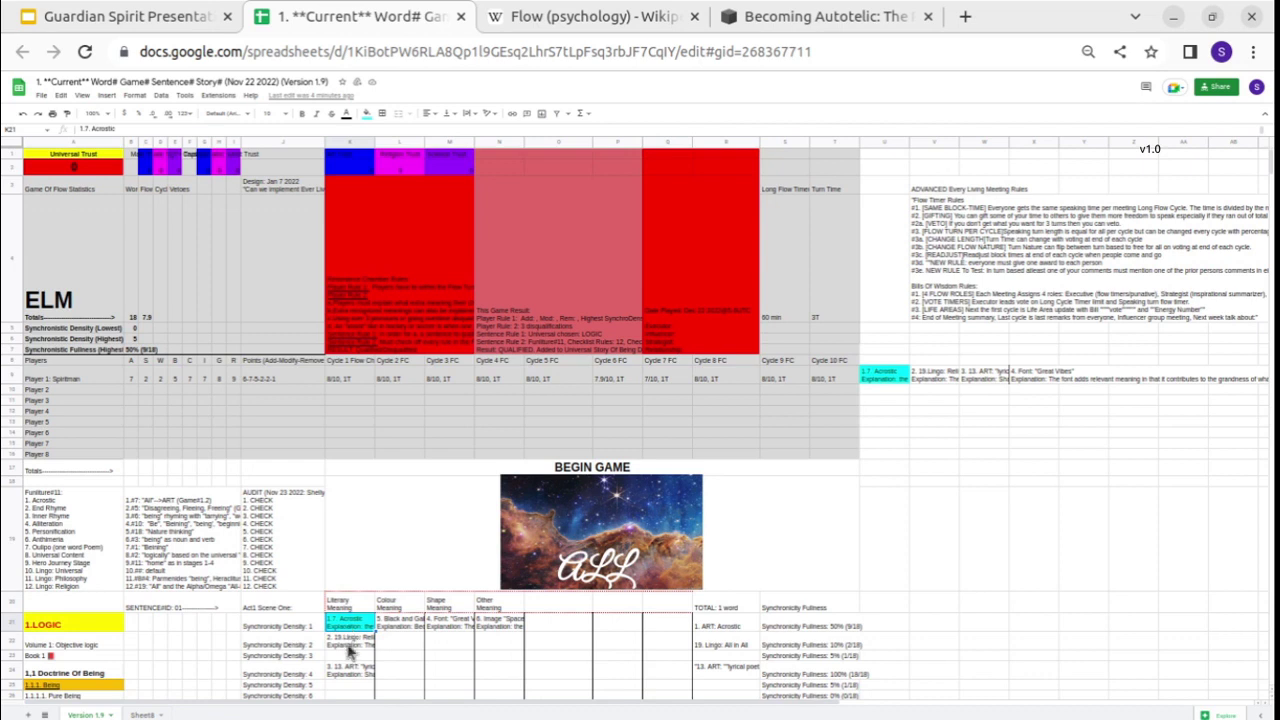
double_click(351, 638)
left_click_drag(352, 636, 414, 646)
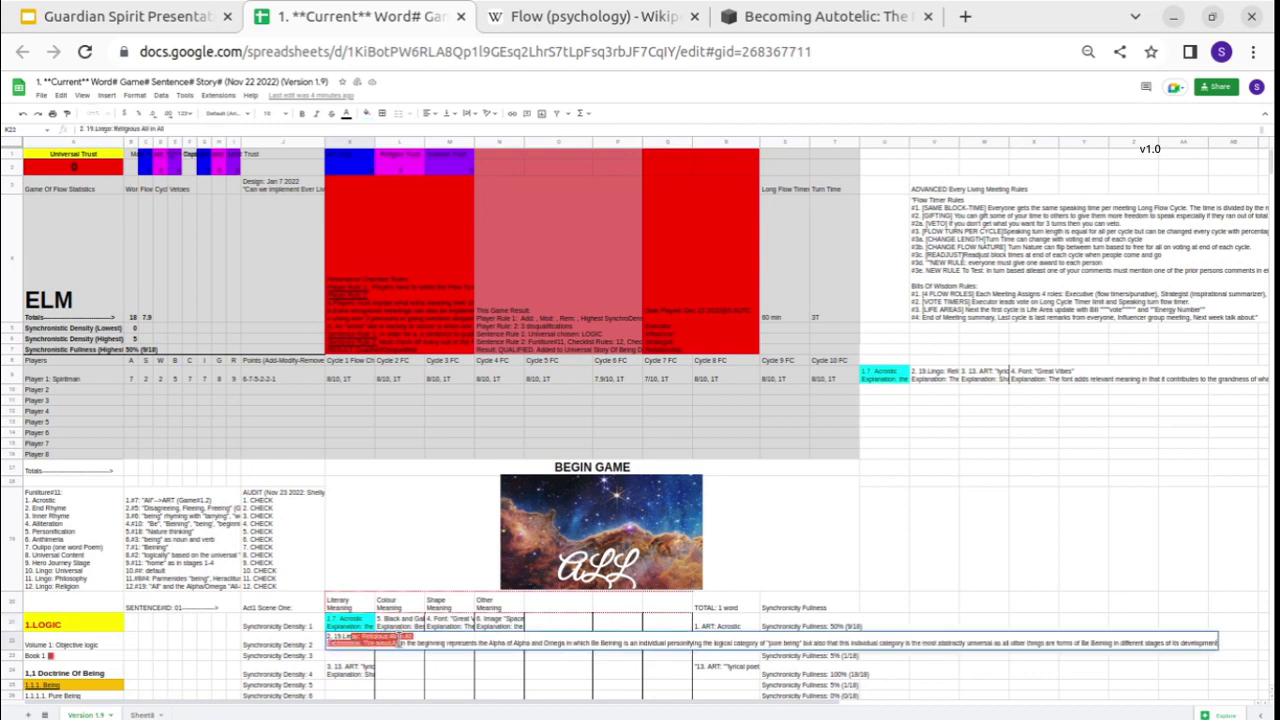
Open the lyrical poetry explanation in K24, revisit the 19.Lingo entry, and select the Colour, Shape and Other Meaning block.
left_click(343, 676)
double_click(343, 670)
left_click_drag(360, 661, 406, 664)
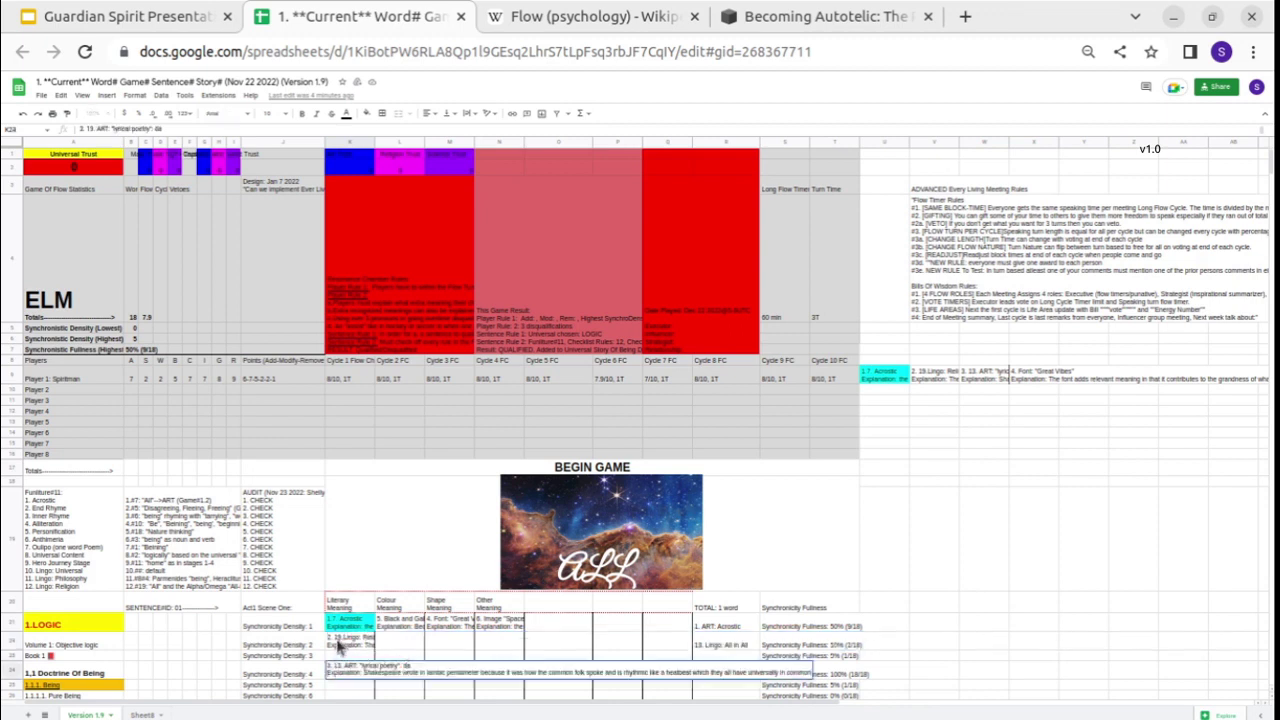
left_click(337, 644)
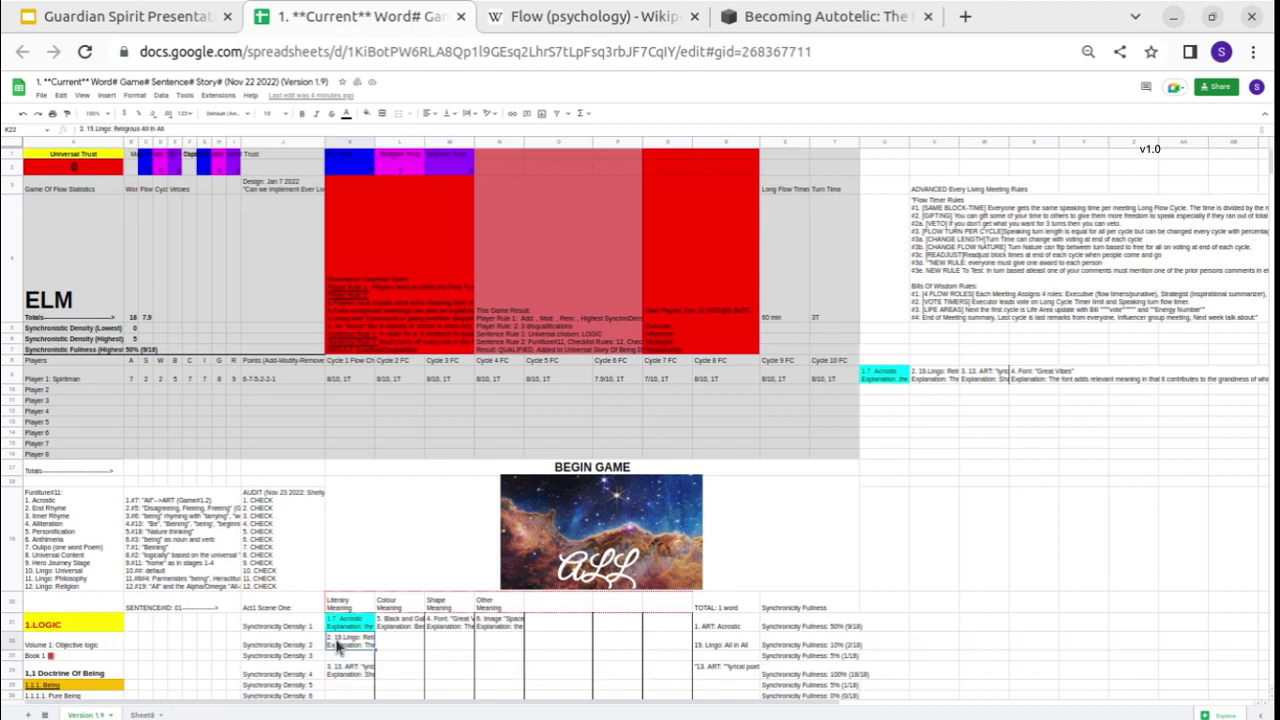
double_click(341, 672)
left_click(342, 658)
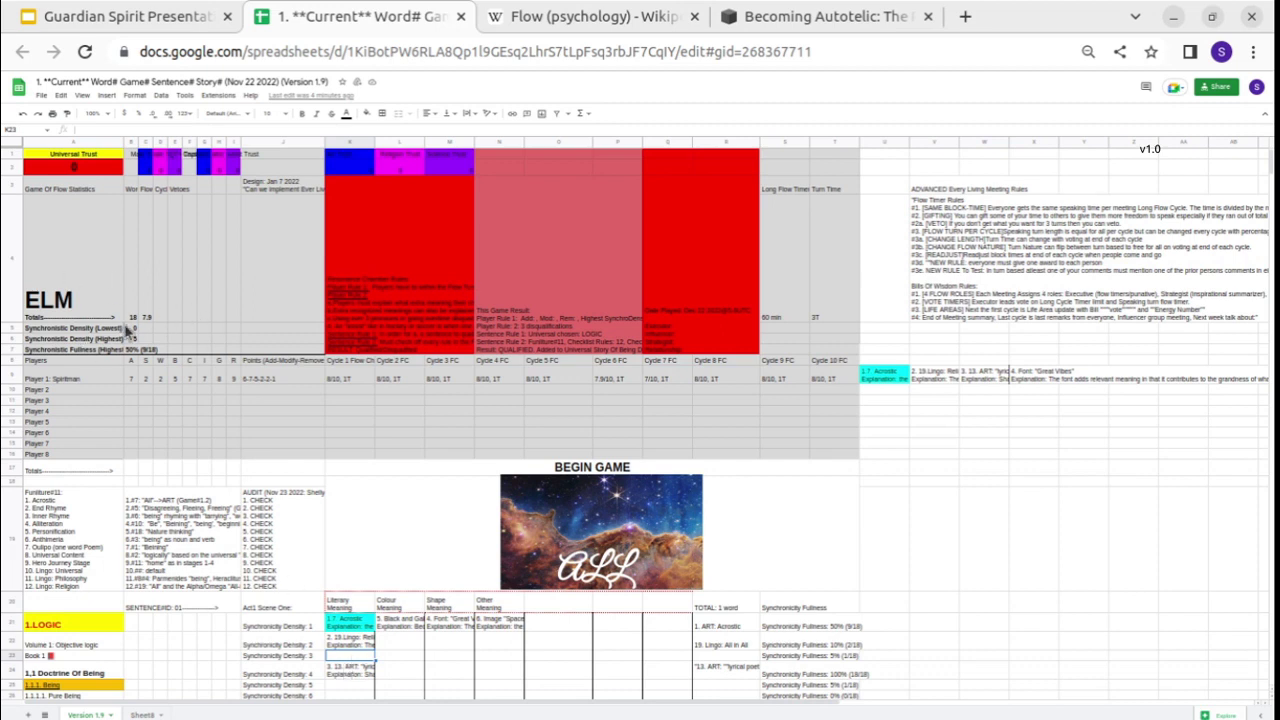
left_click_drag(398, 607, 540, 695)
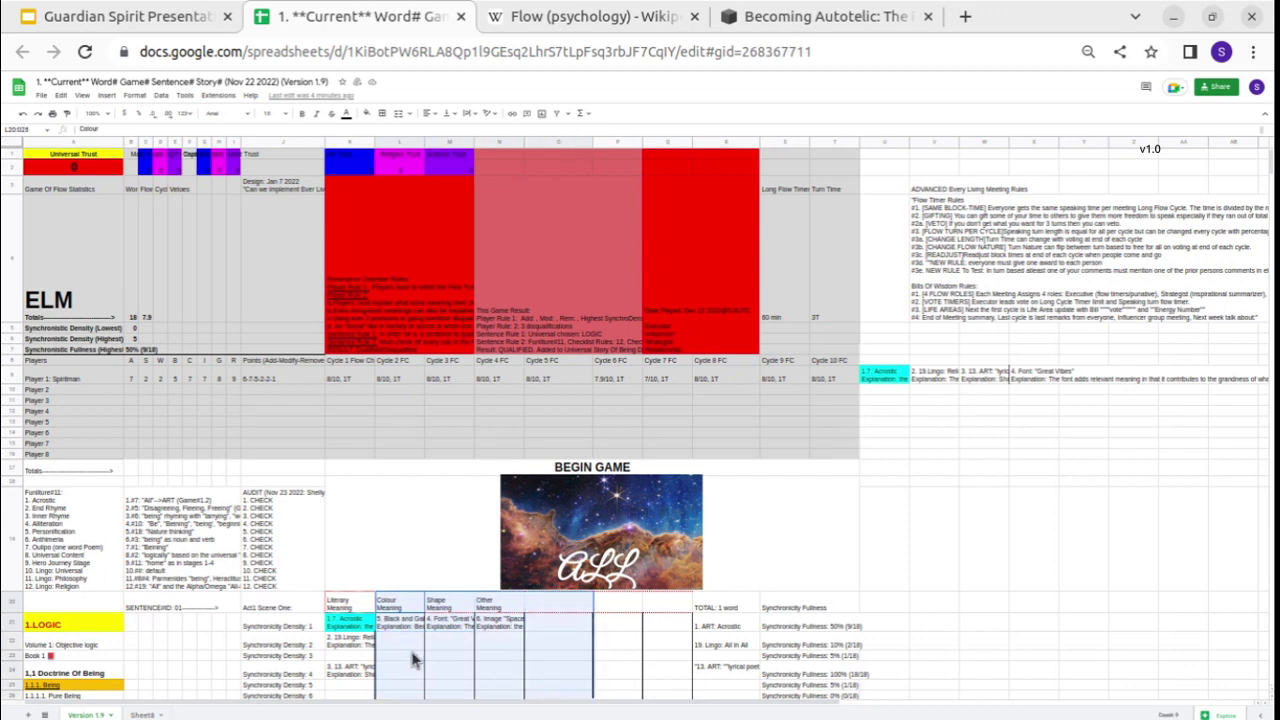
left_click(415, 660)
Go through the Synchronistic Density (Highest) and Fullness labels, the totals in B4:C4 and the empty cells beside the Vetoes heading.
left_click(63, 341)
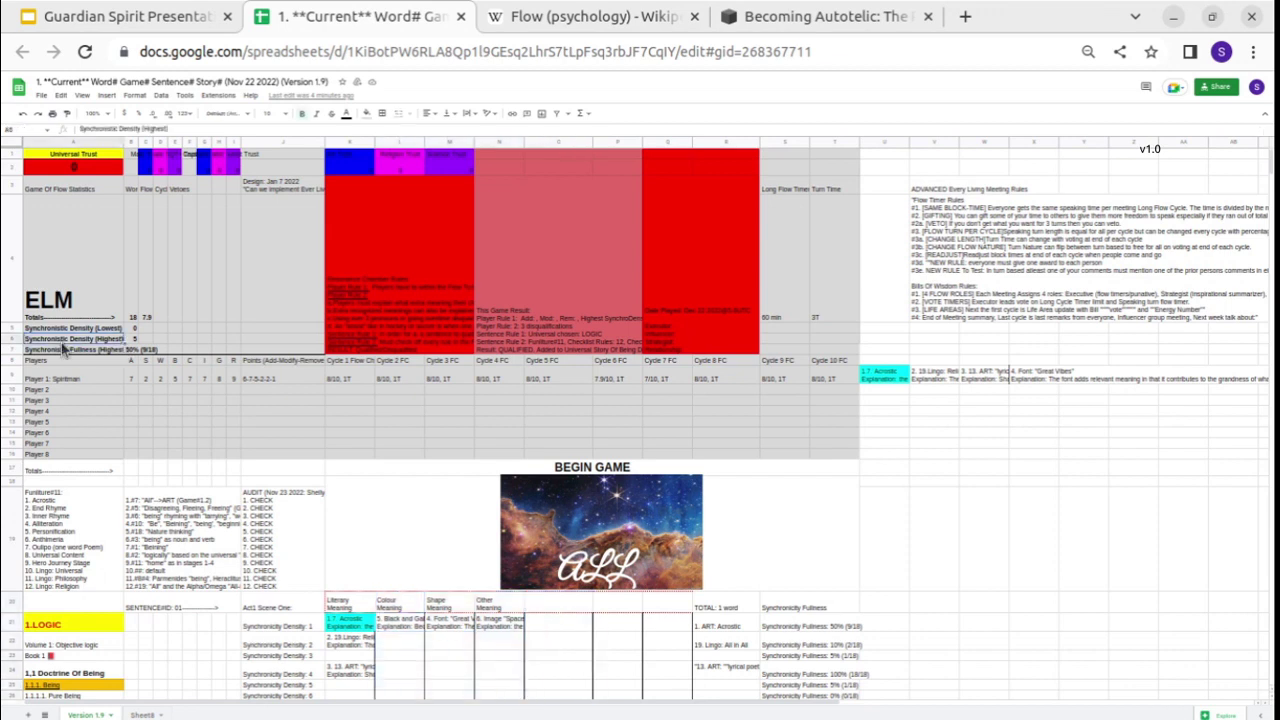
left_click(67, 349)
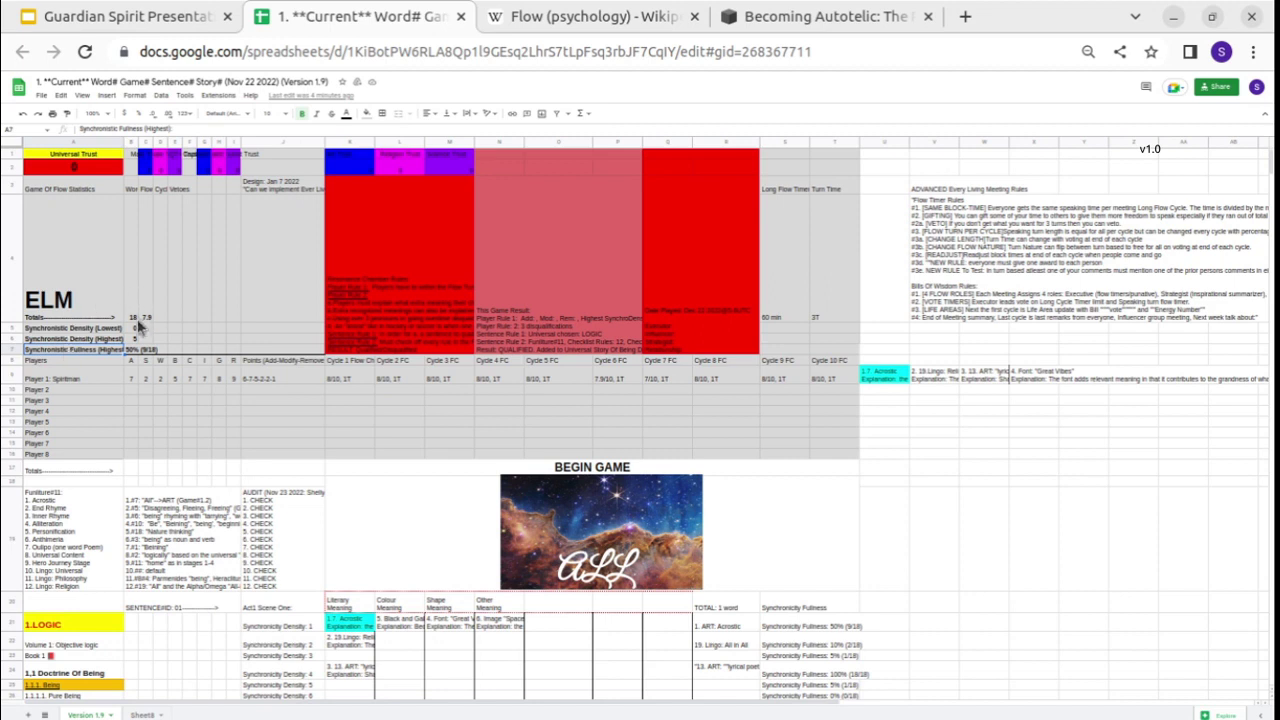
left_click_drag(131, 316, 147, 318)
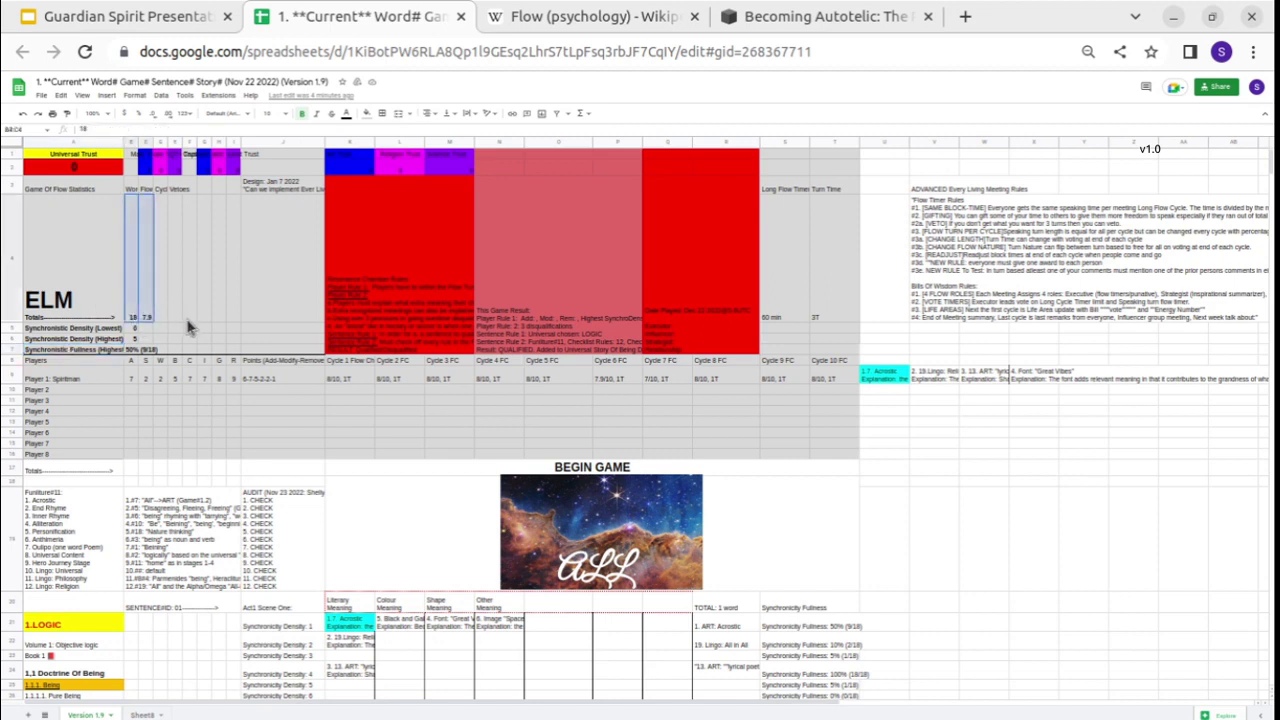
left_click(203, 186)
left_click(218, 196)
left_click(233, 192)
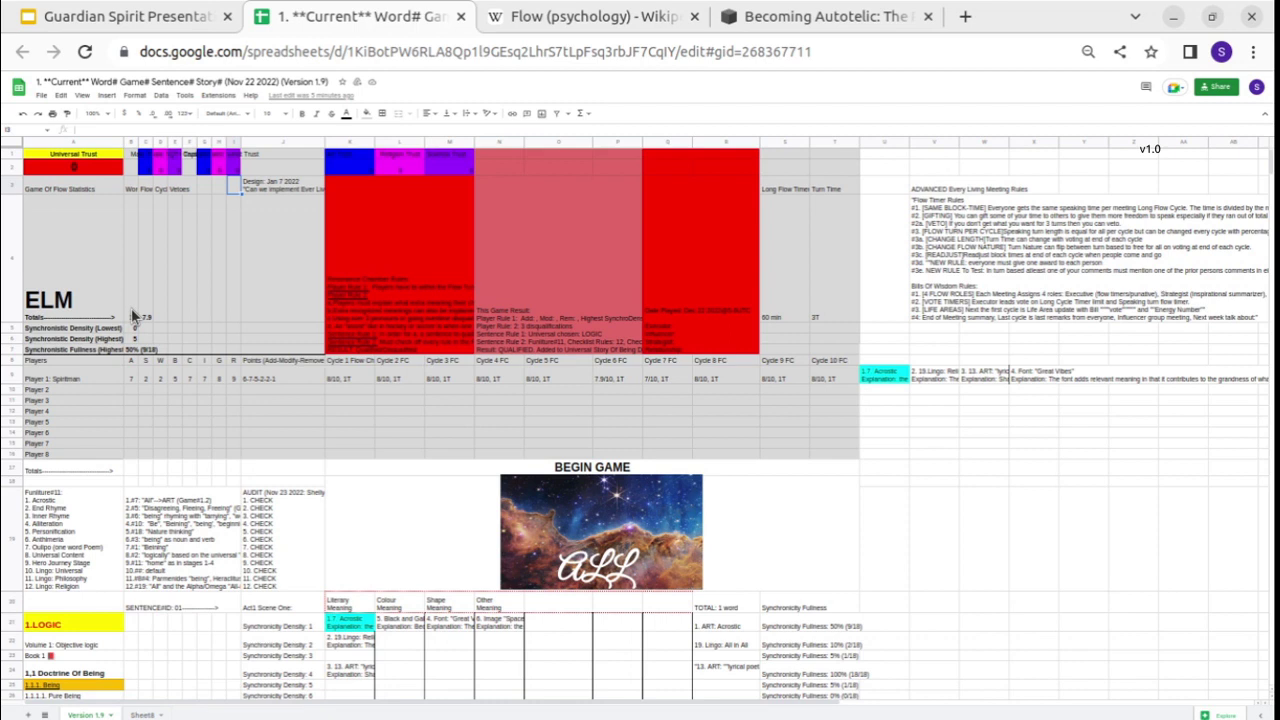
Select the player list from Players to Player 8 and go through the single-letter column headings A, S, W, B, C, I, G and R.
left_click_drag(63, 361, 64, 452)
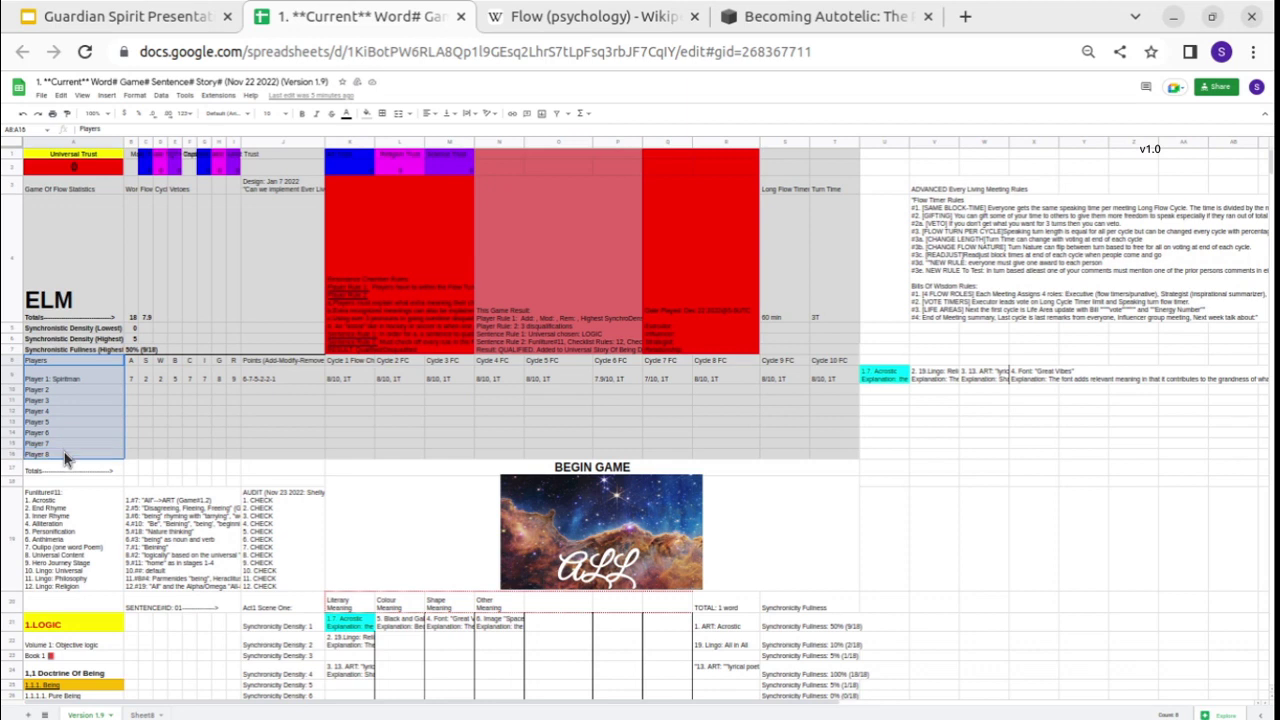
left_click(64, 452)
left_click(136, 361)
left_click(146, 361)
left_click(160, 362)
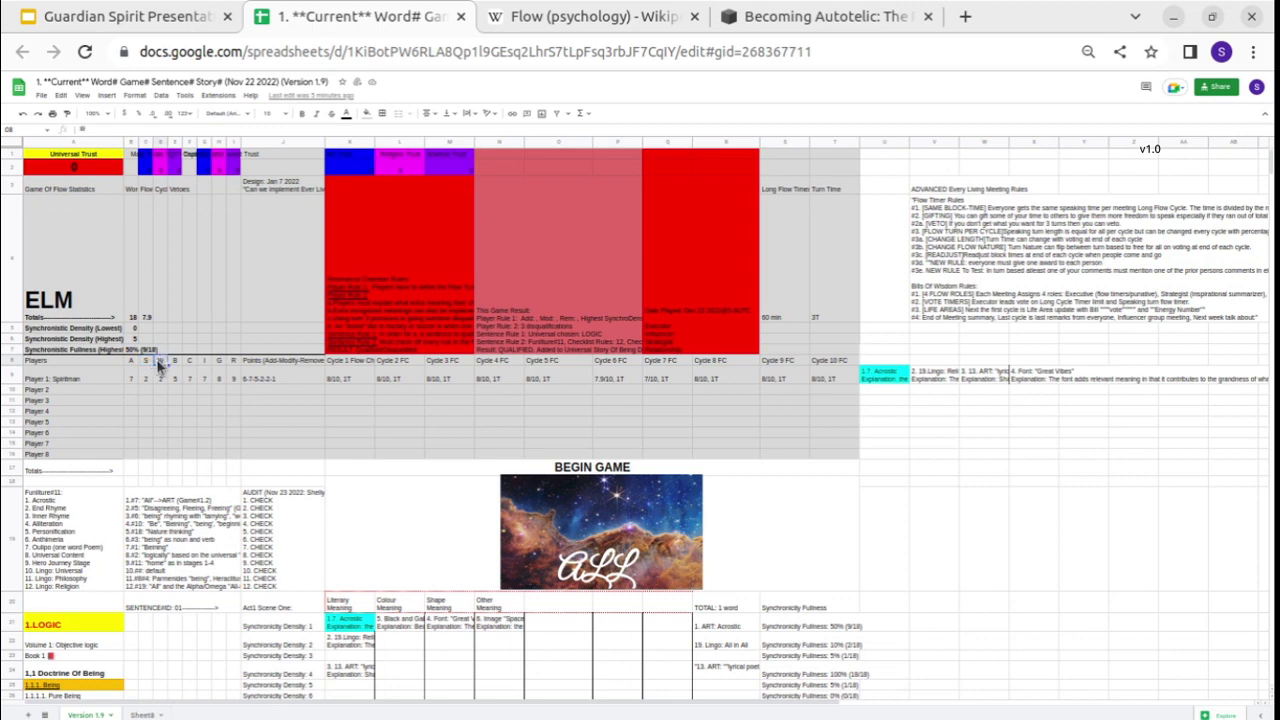
left_click(175, 362)
left_click(193, 363)
left_click(204, 365)
left_click(219, 364)
left_click(233, 363)
Select Player 1's score under A in B9 and open the player's Points cell J9.
left_click(130, 379)
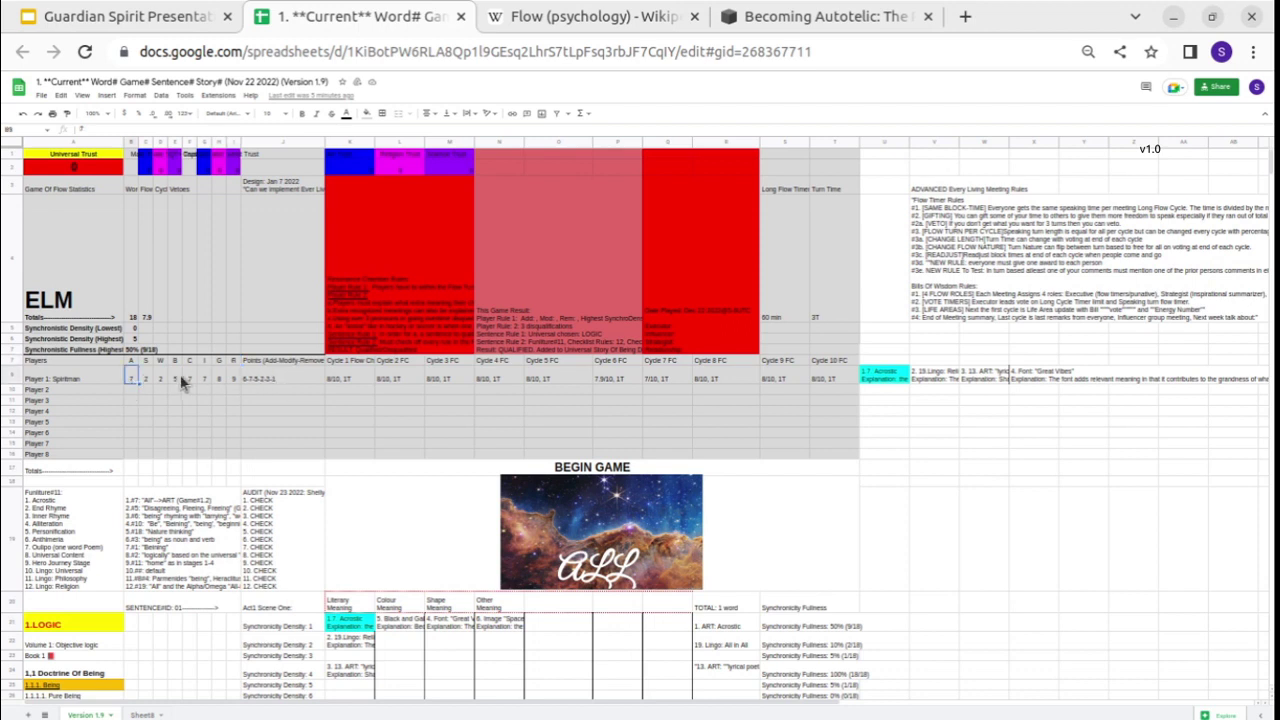
double_click(270, 379)
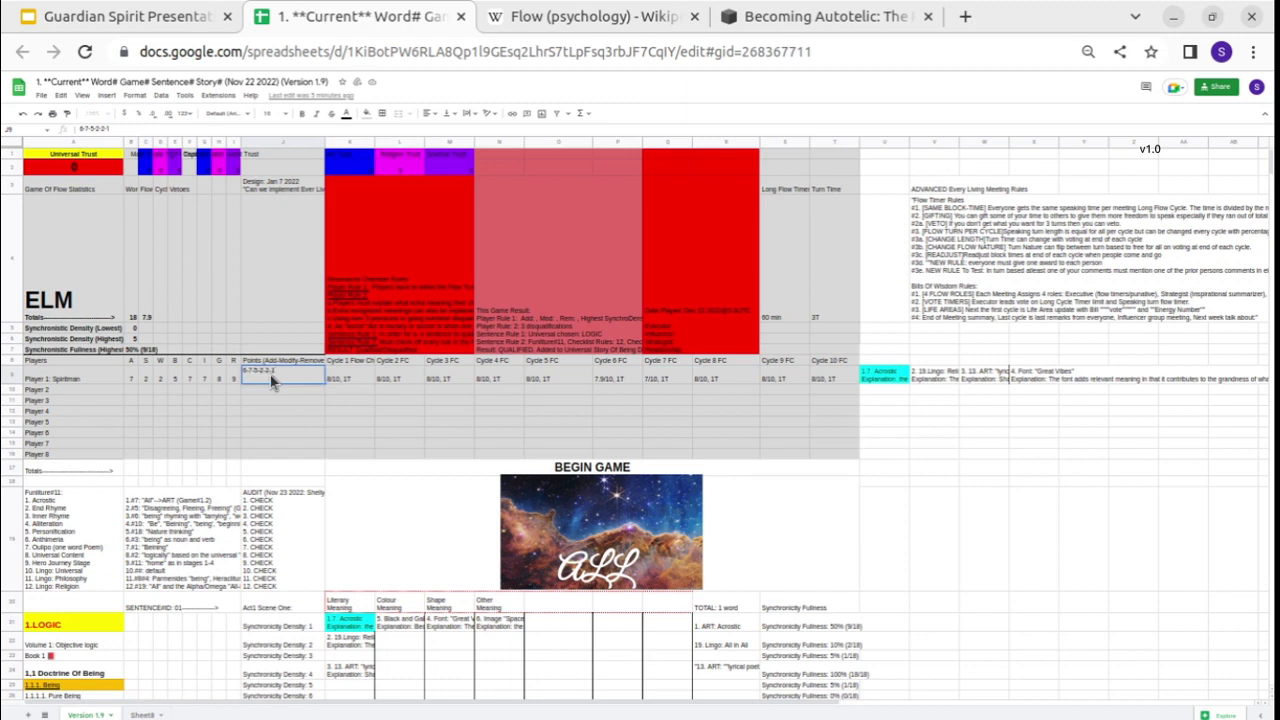
Highlight the text of the Points header for the players, and undo the last spreadsheet edit.
left_click(255, 357)
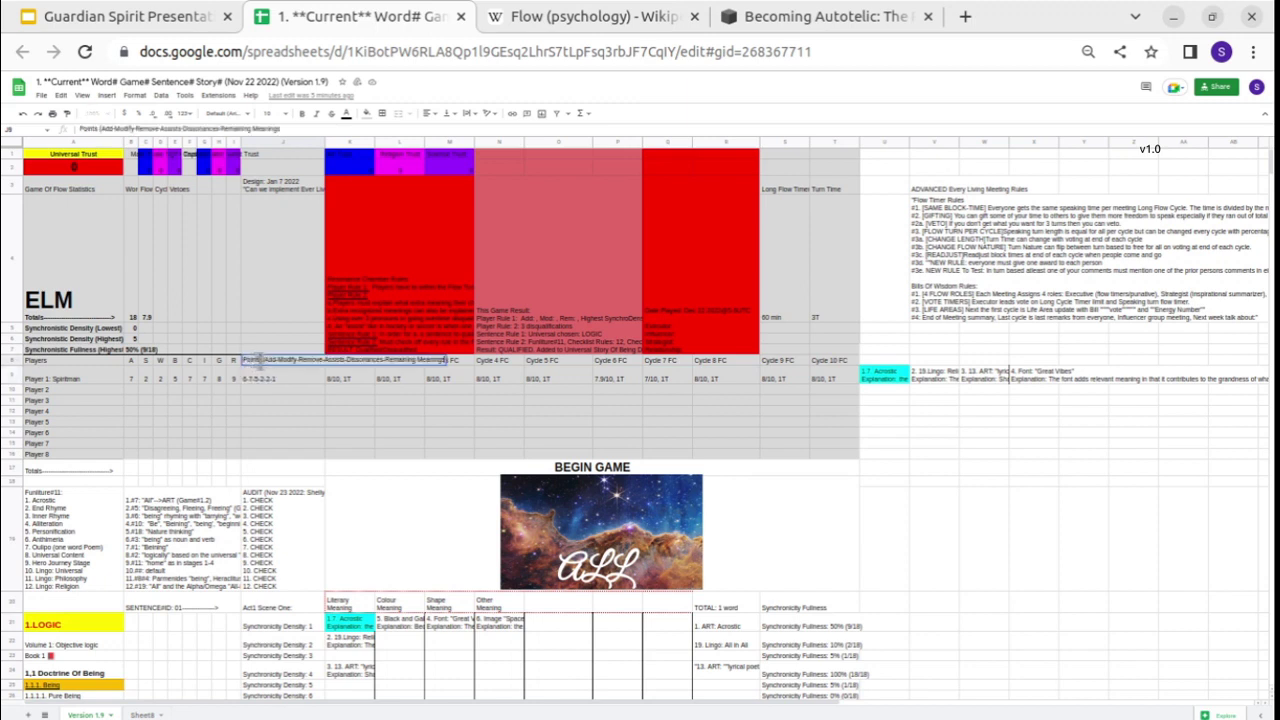
double_click(270, 361)
left_click_drag(284, 358, 337, 370)
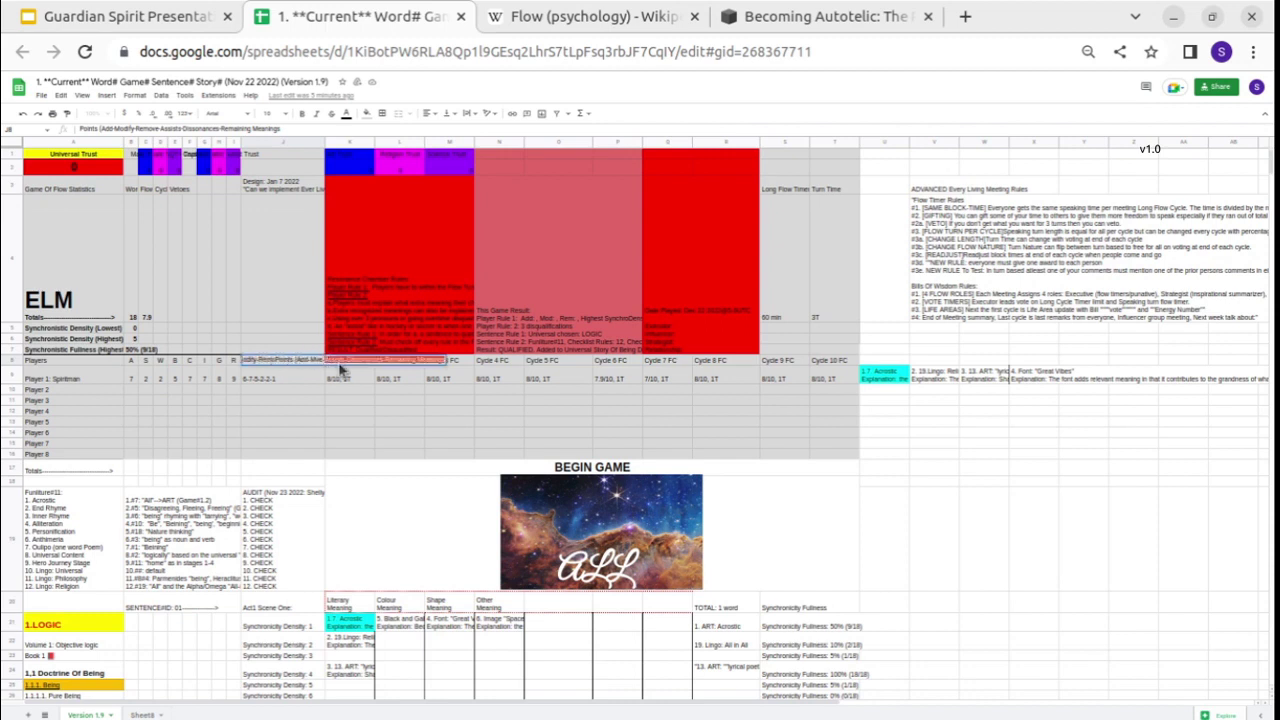
left_click(317, 365)
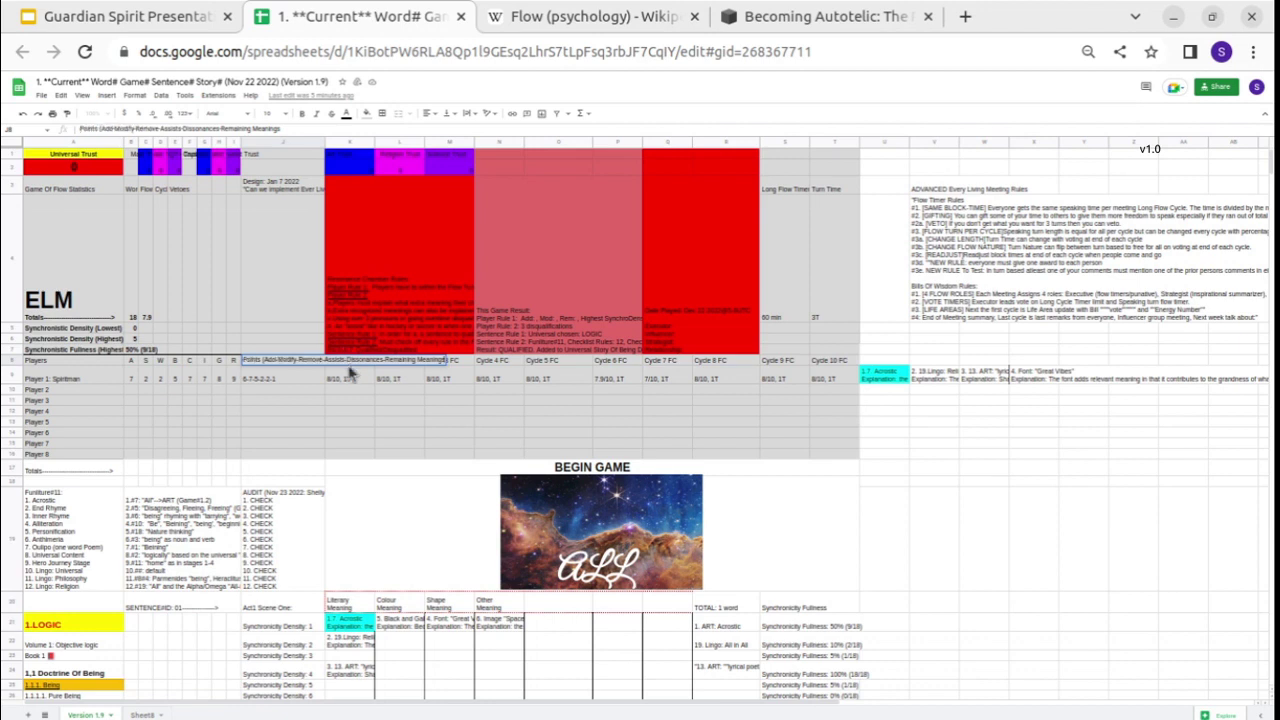
left_click(286, 409)
key("ctrl+z")
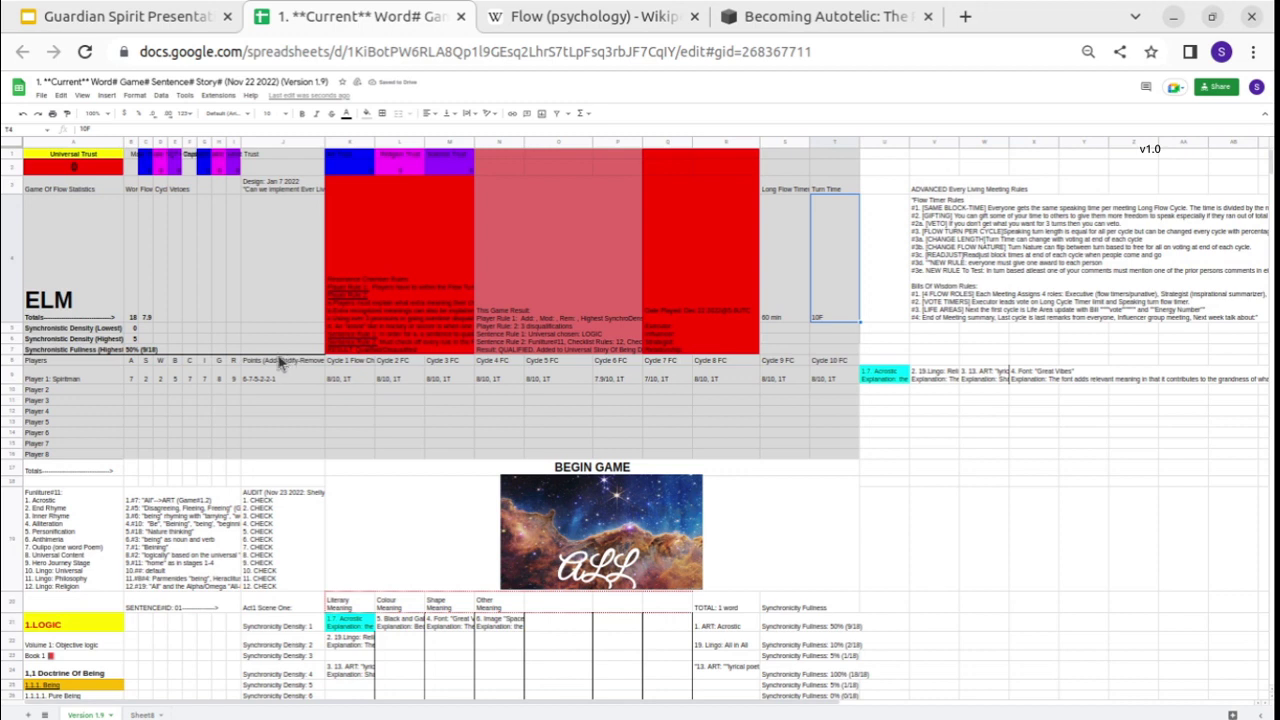
Examine the full Points header text in J8 and Player 1's matching points entry in J9.
double_click(283, 363)
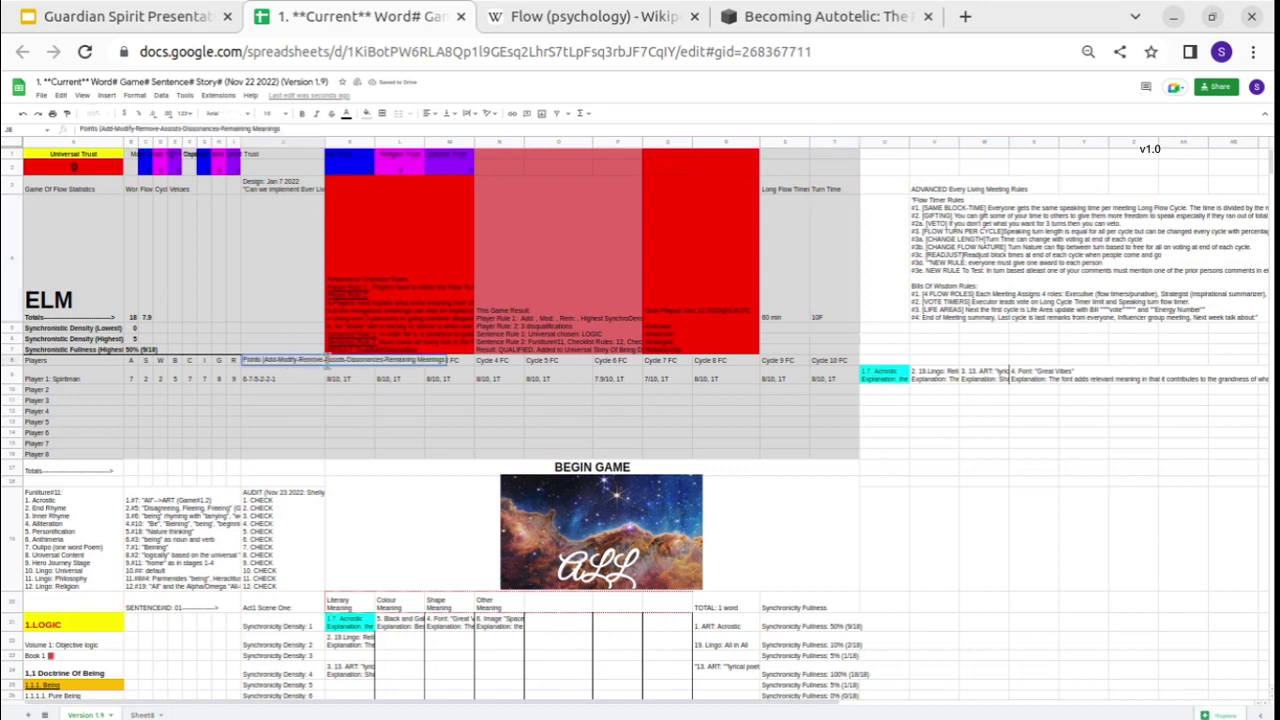
left_click_drag(324, 361, 342, 358)
left_click_drag(398, 360, 438, 360)
left_click(289, 373)
double_click(289, 373)
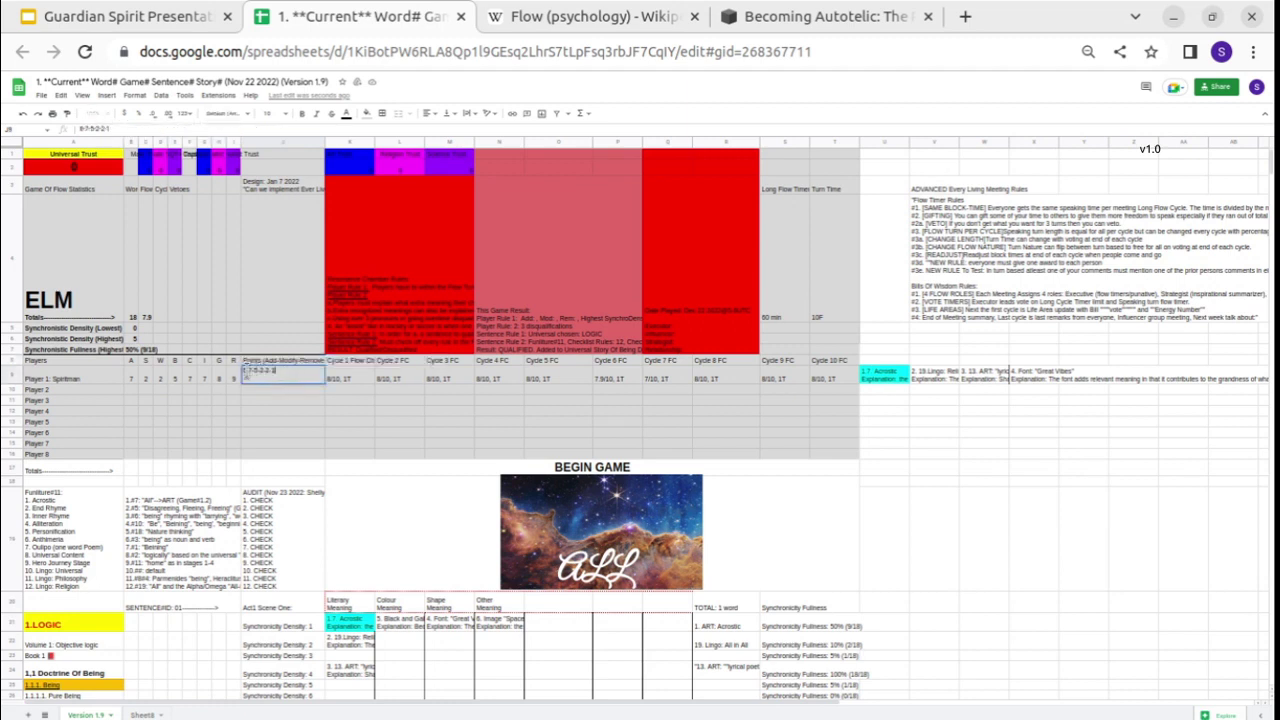
left_click_drag(246, 376, 248, 361)
left_click(251, 370)
Review the flow check columns for Cycles 1 to 5 and Player 1's Cycle 1 entry.
left_click_drag(348, 360, 350, 465)
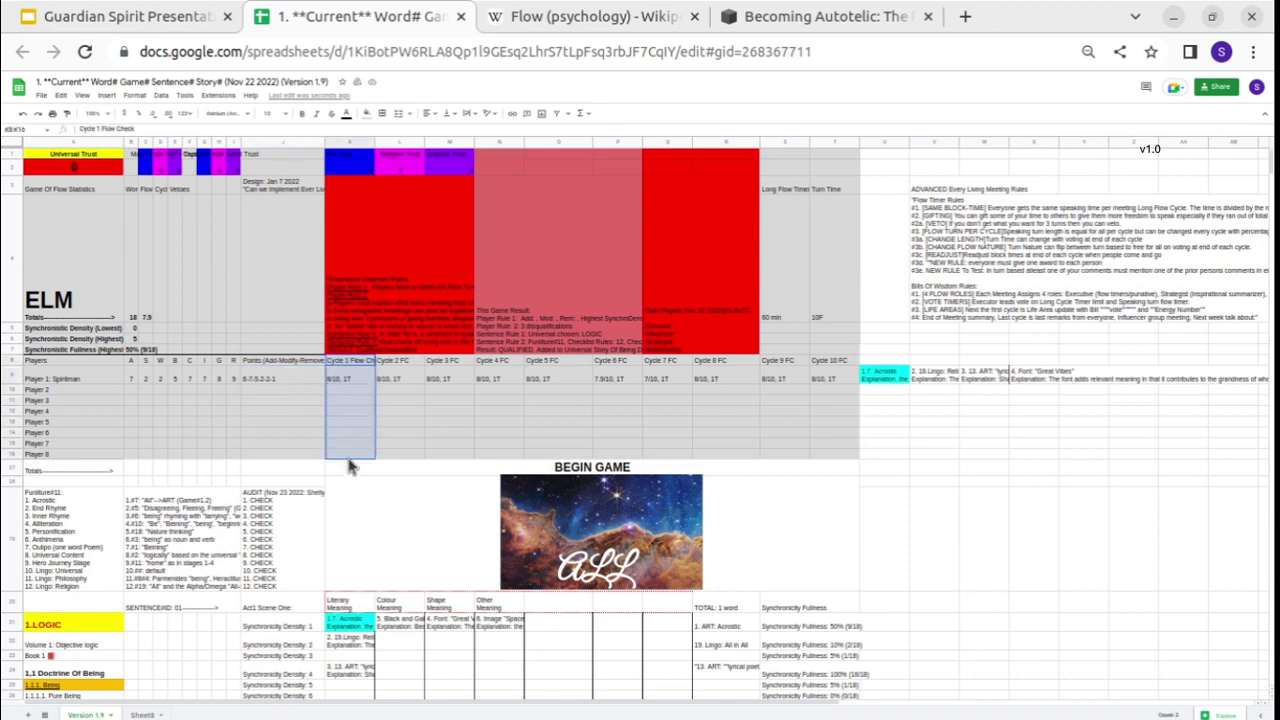
left_click_drag(401, 362, 401, 425)
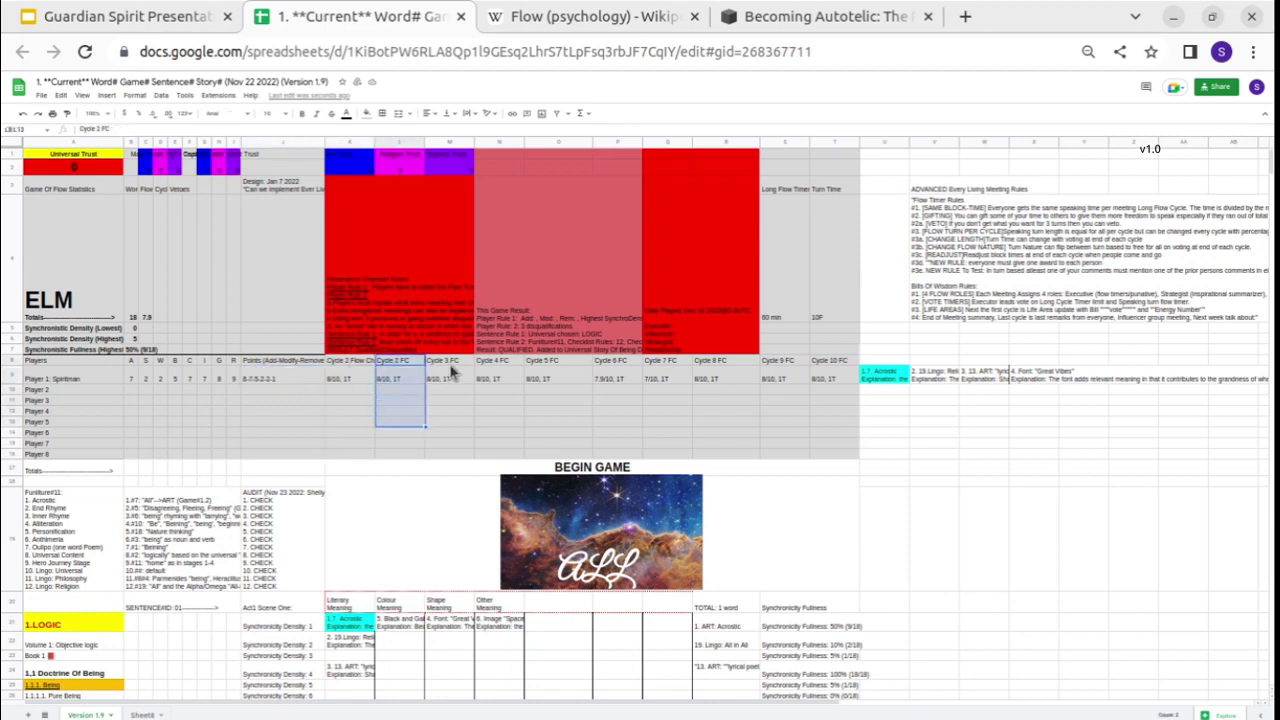
left_click_drag(451, 362, 452, 400)
left_click_drag(506, 364, 510, 403)
left_click(558, 362)
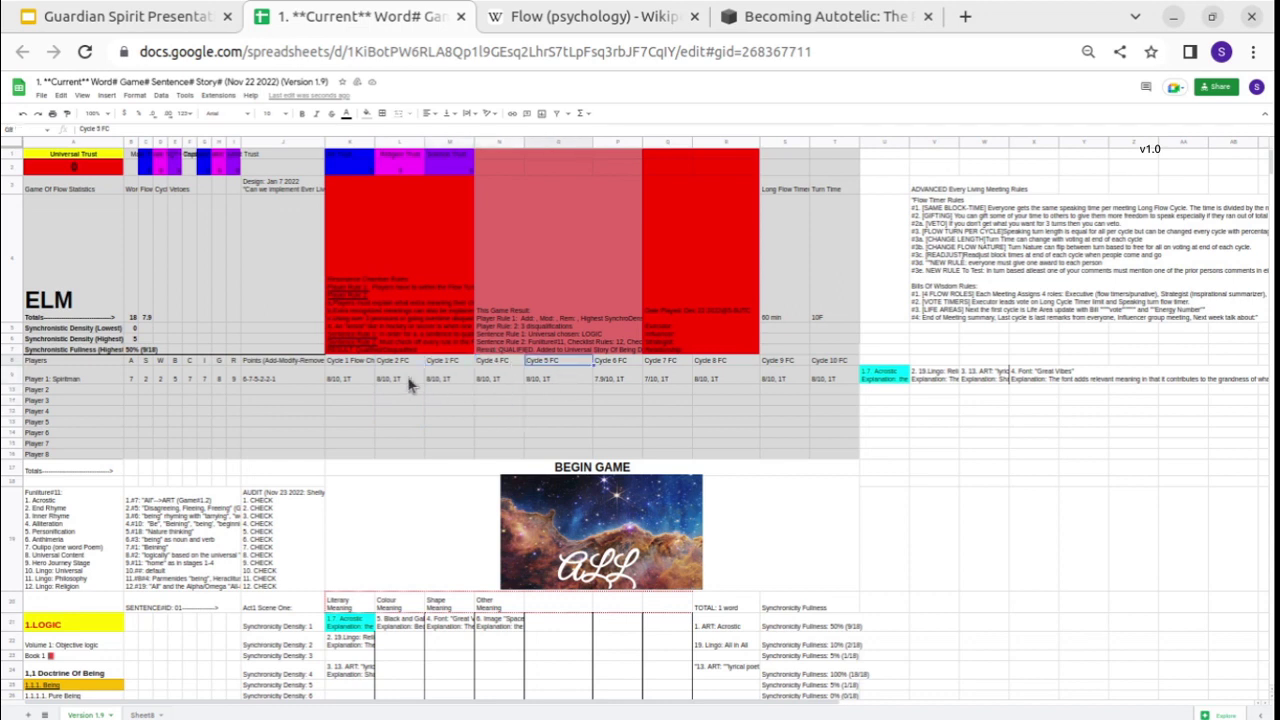
double_click(340, 381)
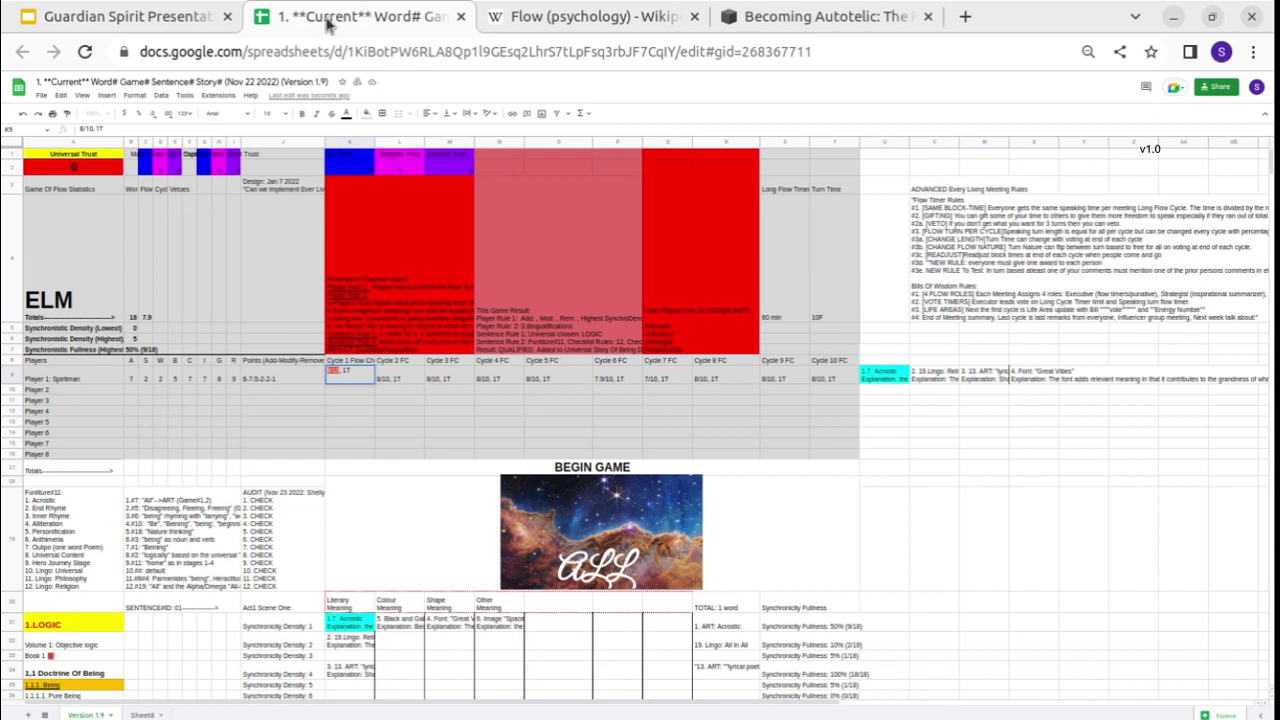
Switch to the Guardian Spirit presentation and open the All Funlitures spreadsheet linked from the Funlitures picture.
left_click(185, 20)
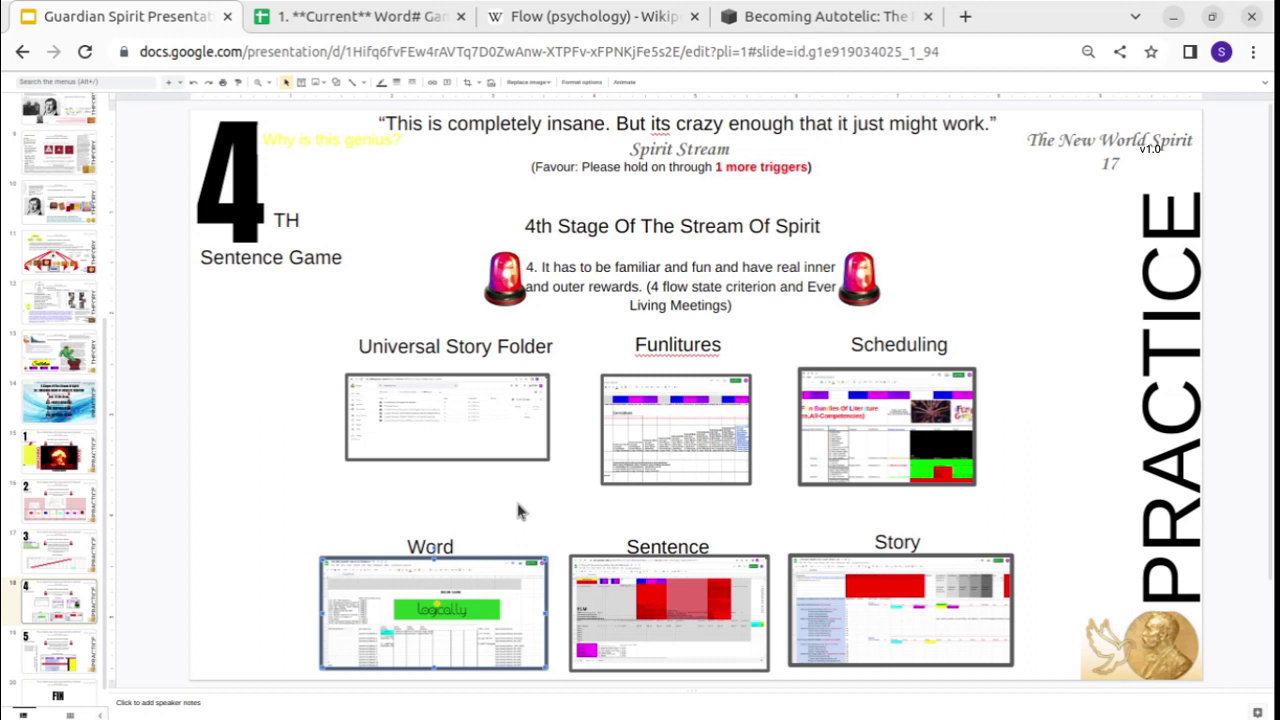
left_click(890, 418)
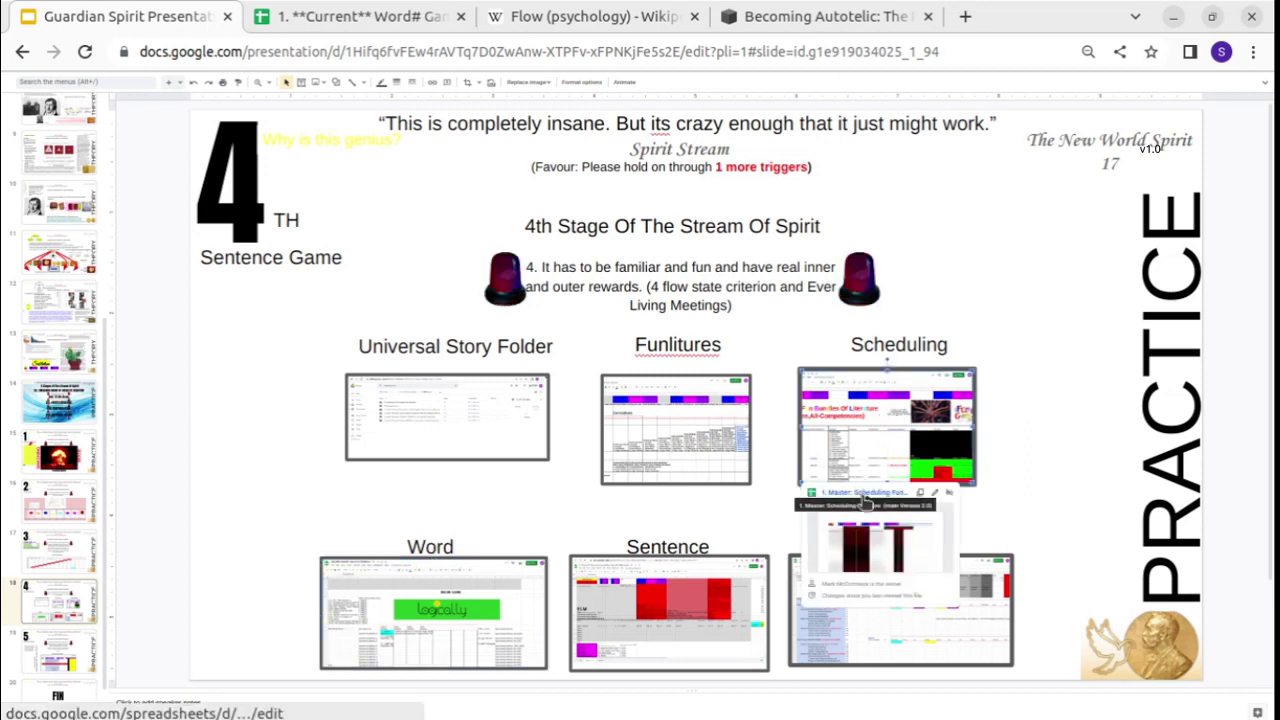
left_click(710, 427)
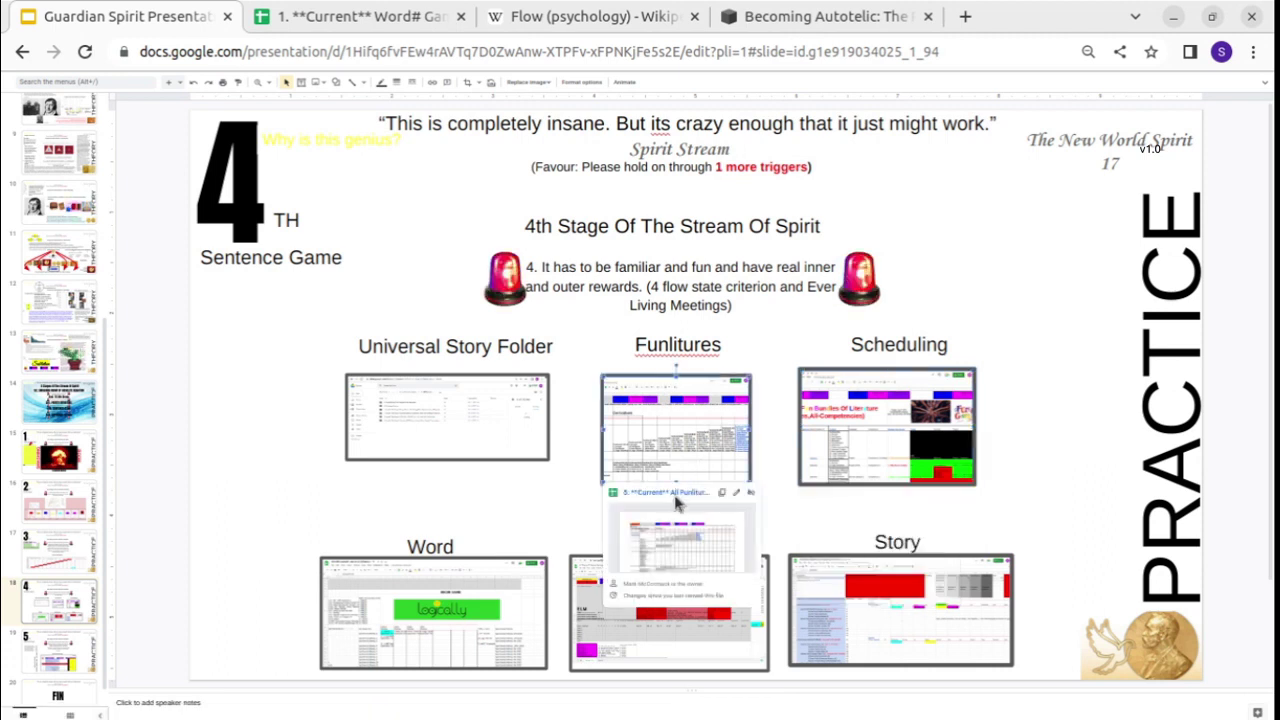
left_click(675, 500)
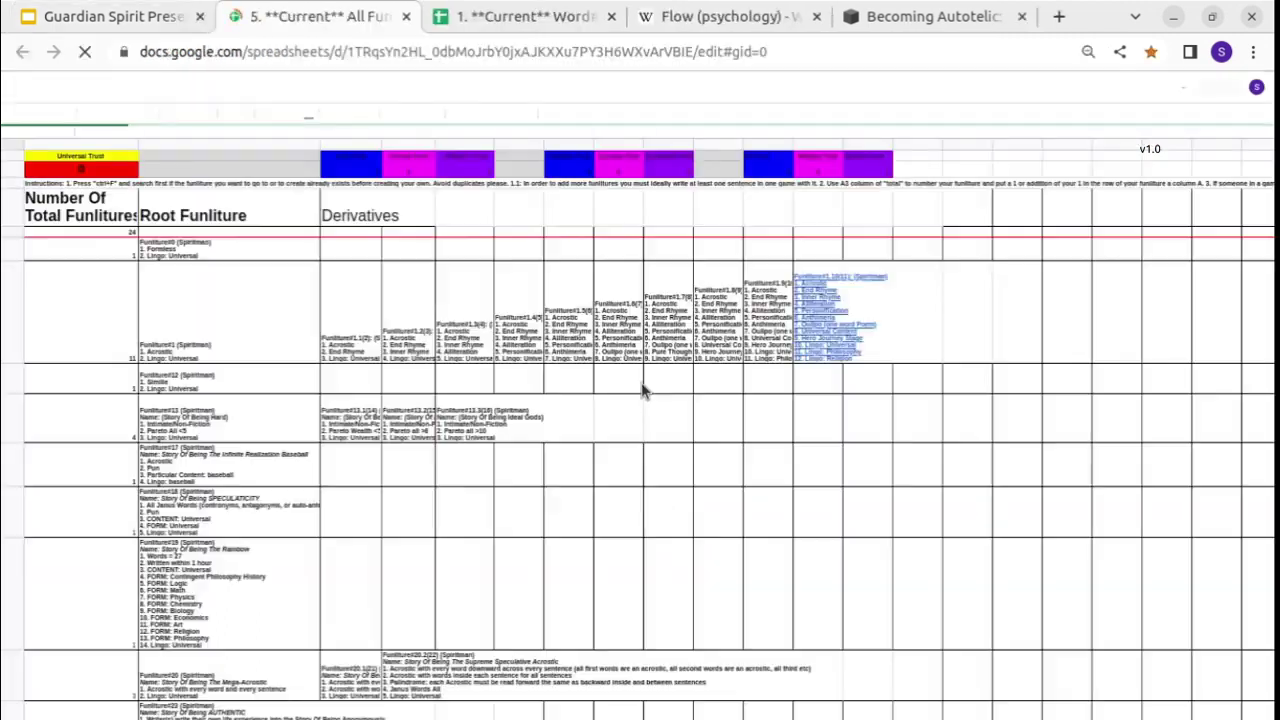
Open the tracking sheet linked from Funliture#1.10(11) and examine the flow ratings of Games 1 to 10 on its ROTATIONS sheet.
left_click(818, 310)
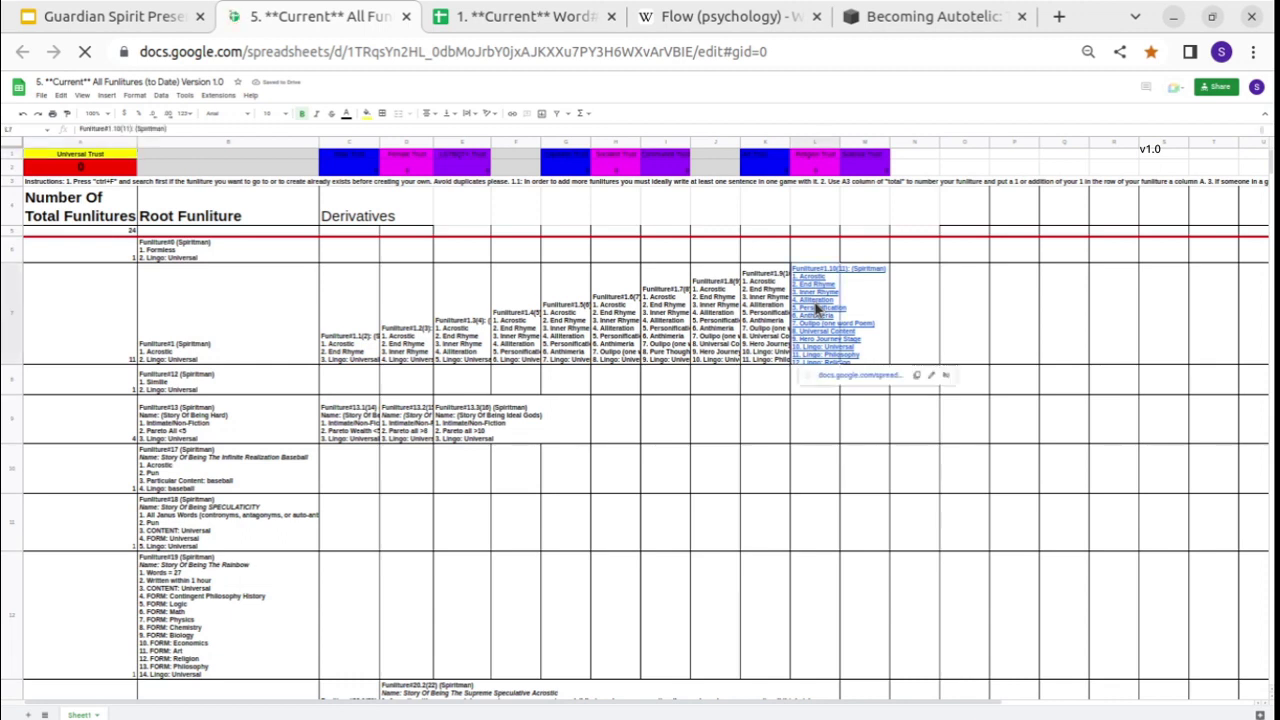
left_click(838, 378)
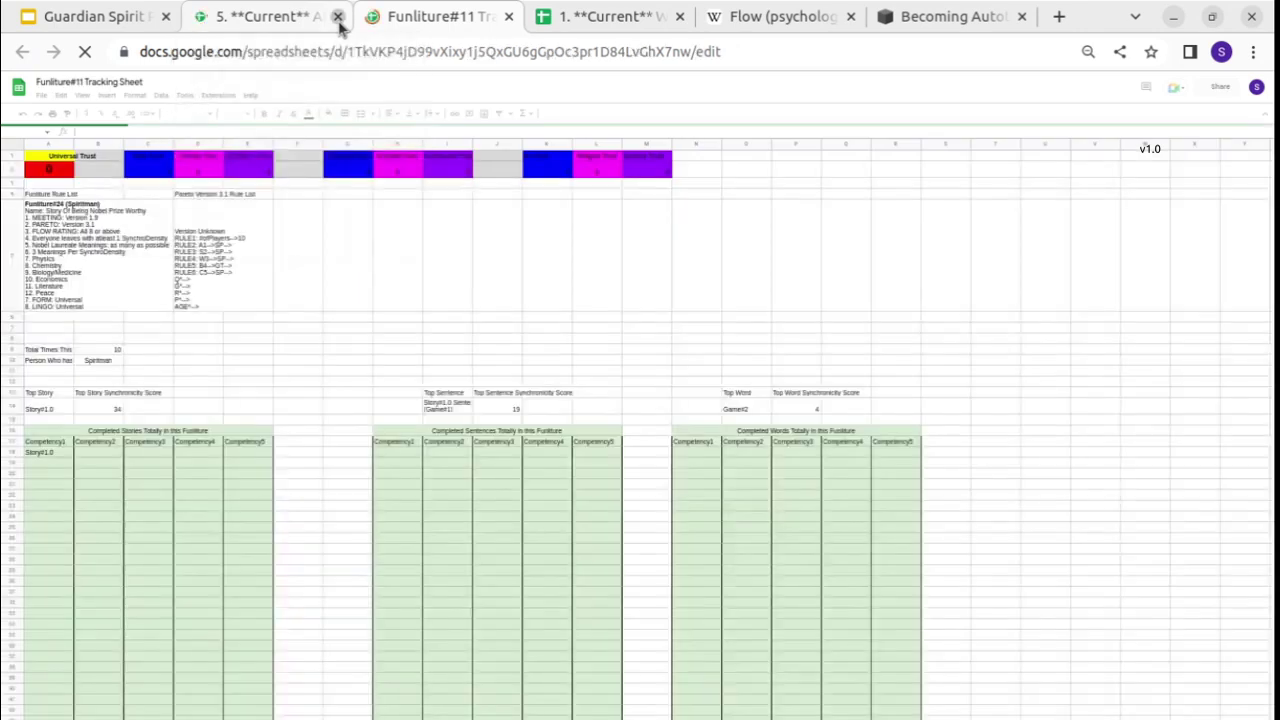
left_click(338, 17)
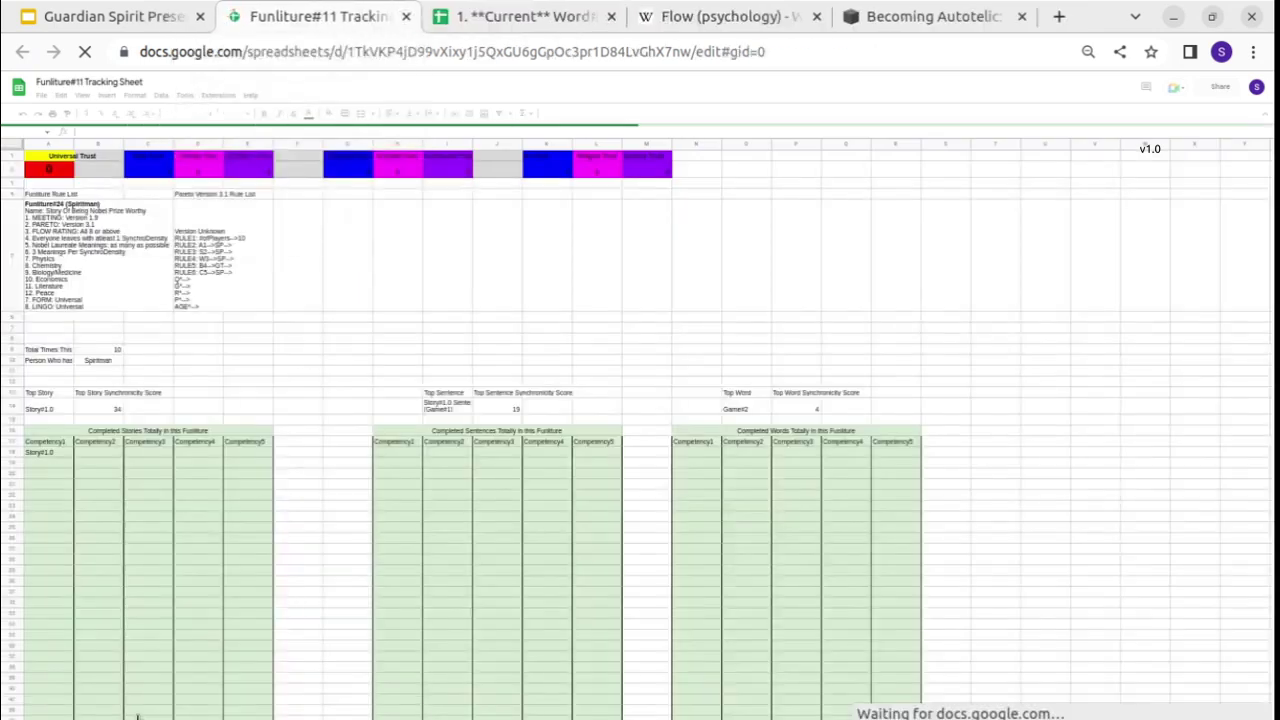
left_click(135, 715)
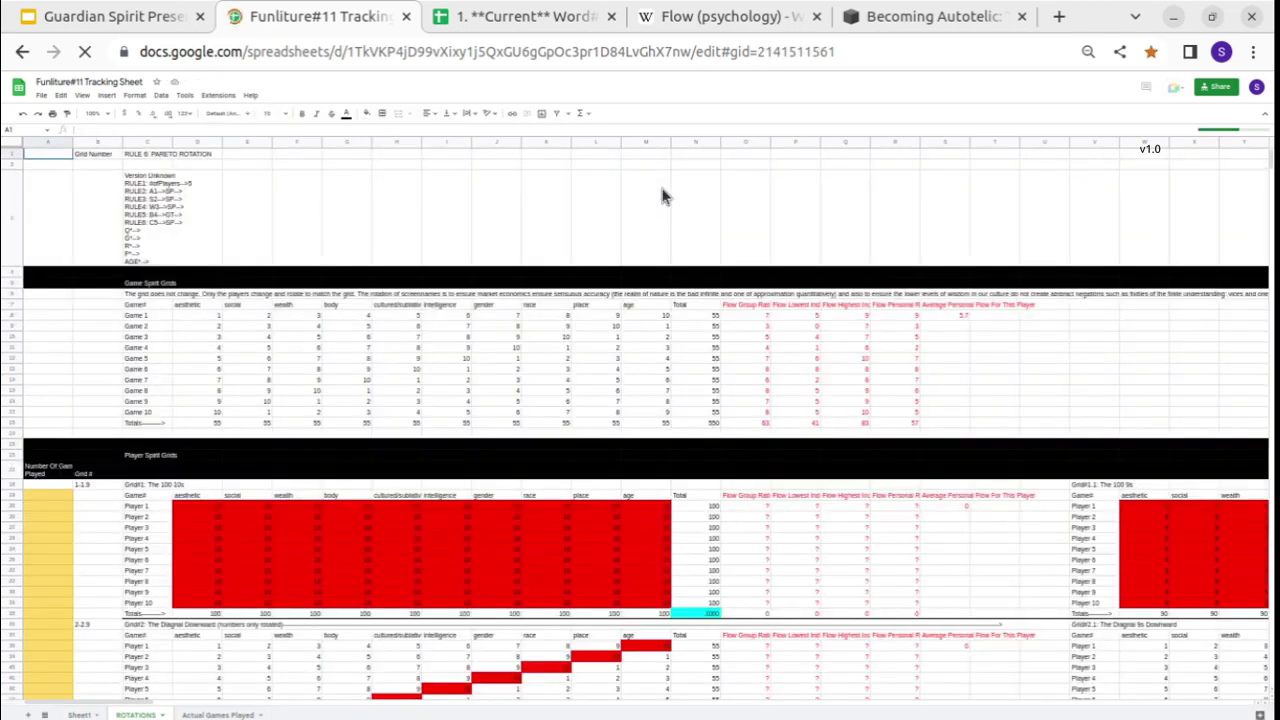
left_click_drag(747, 316, 900, 414)
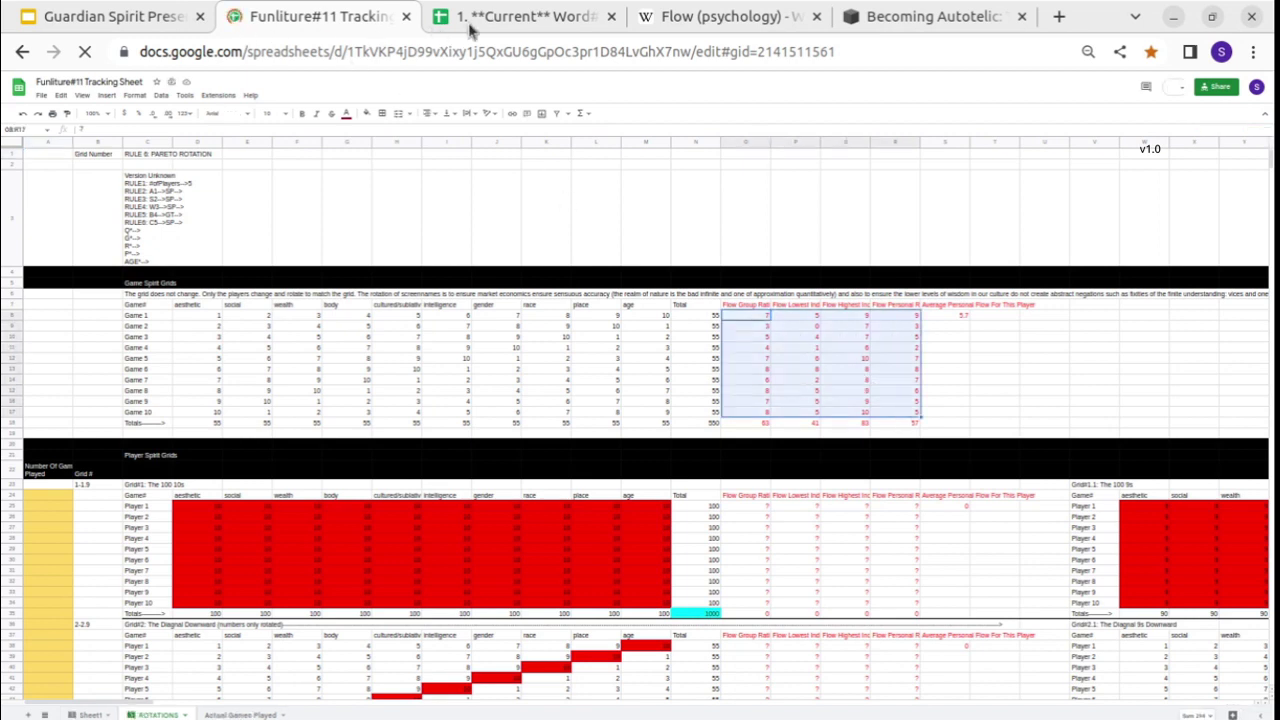
Return to the Word# Game# Sentence# Story# spreadsheet and examine Player 1's flow check entries for Cycles 1 and 2.
left_click(470, 28)
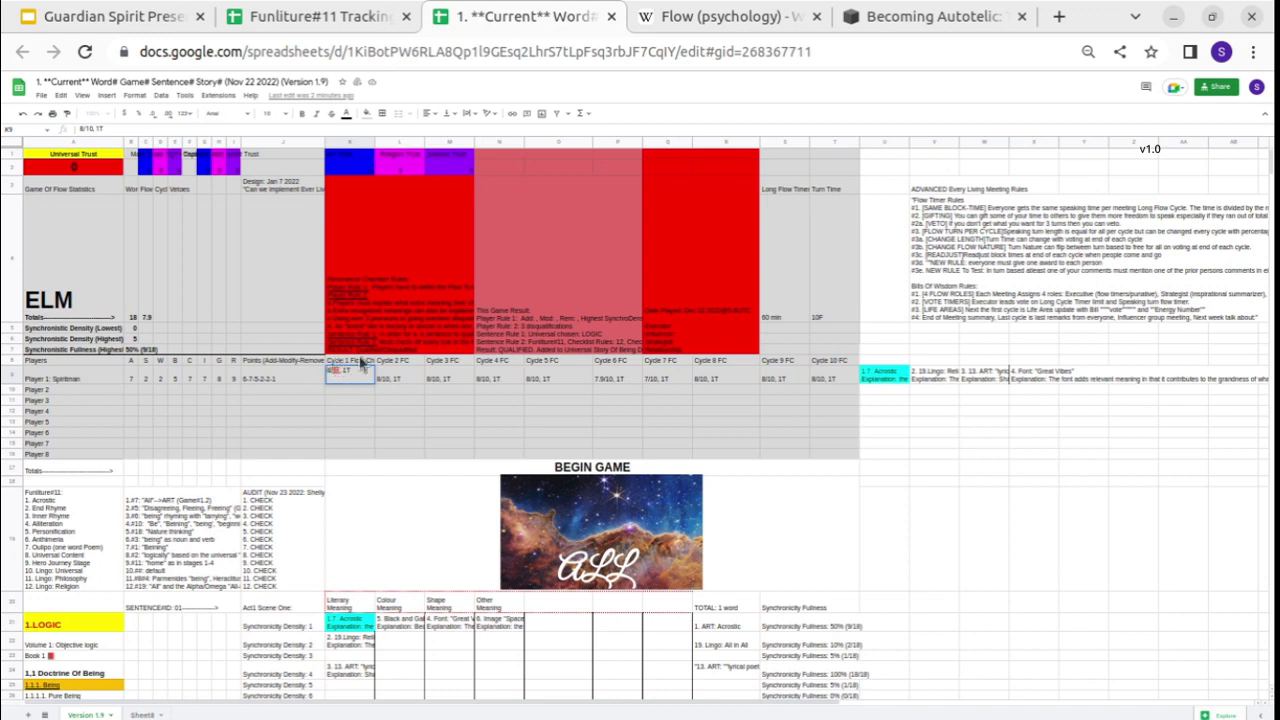
left_click(341, 402)
left_click(338, 381)
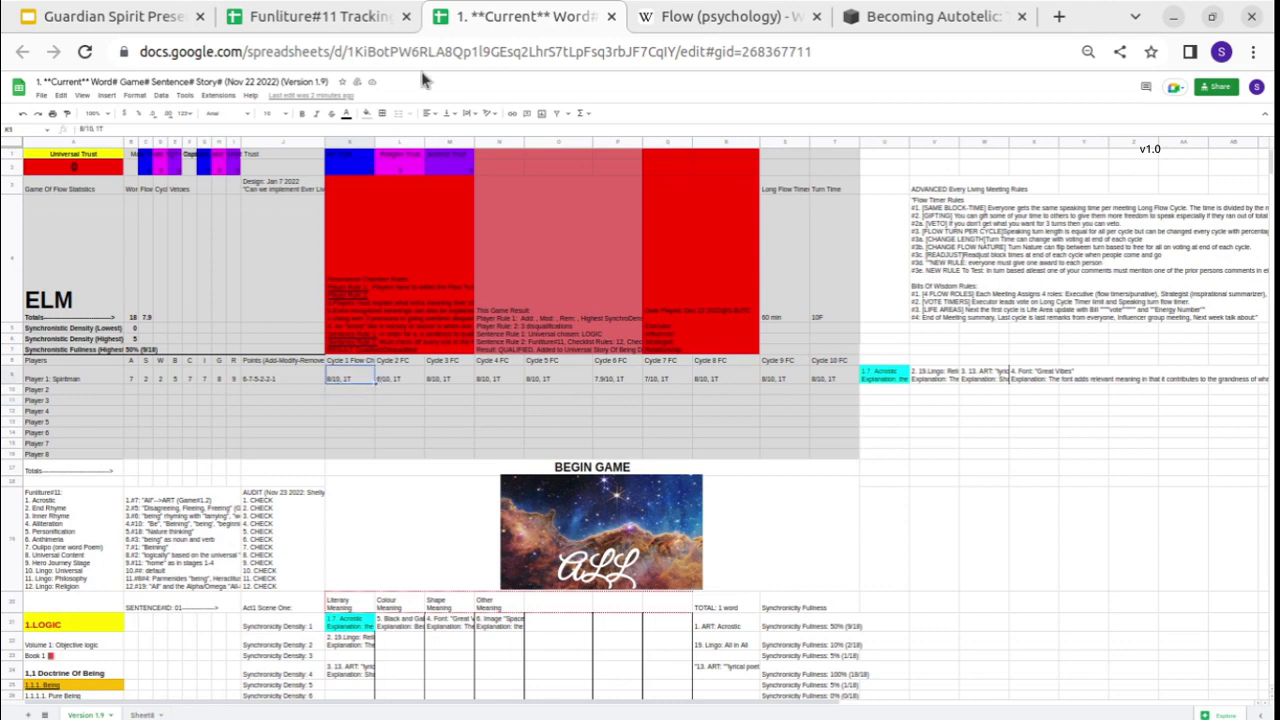
double_click(358, 378)
double_click(415, 375)
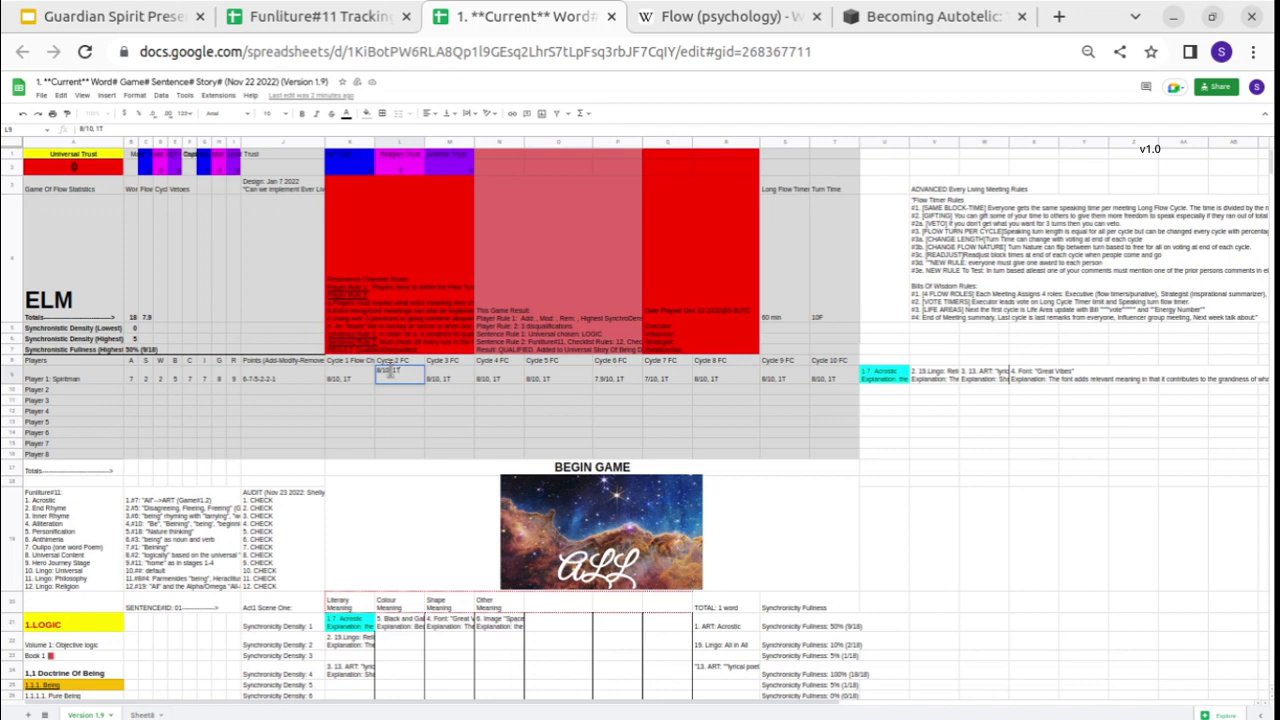
left_click_drag(349, 391, 355, 445)
left_click(398, 380)
double_click(410, 380)
left_click(409, 371)
Go through Player 1's flow check entries for Cycles 3 to 7, examining the Cycle 6 rating in detail.
left_click(447, 378)
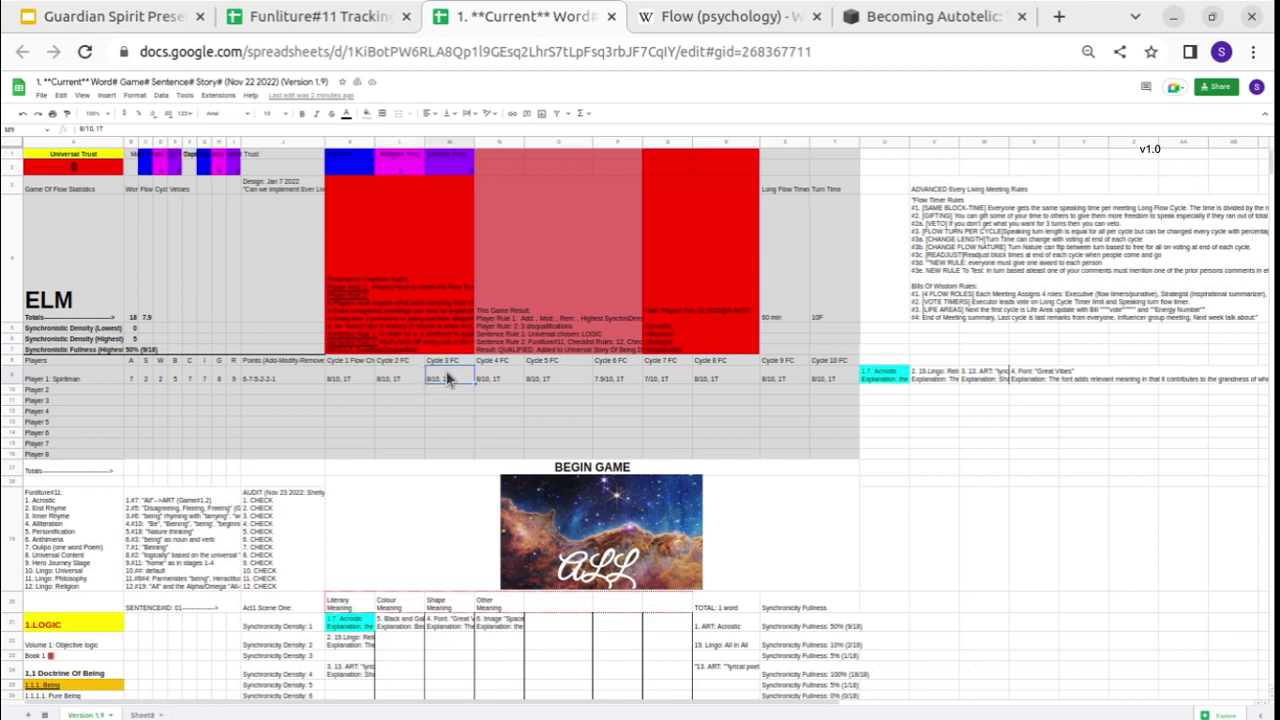
left_click(505, 378)
left_click(540, 378)
left_click(606, 378)
left_click(662, 380)
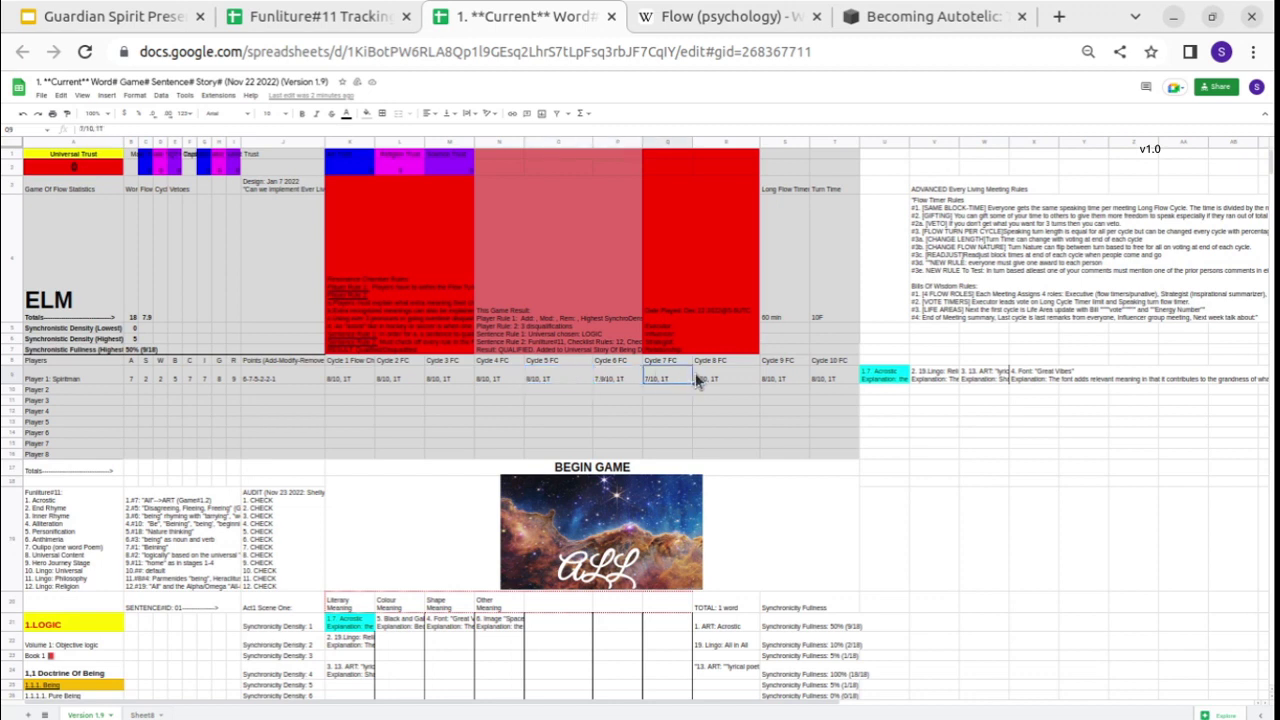
left_click(624, 378)
double_click(624, 378)
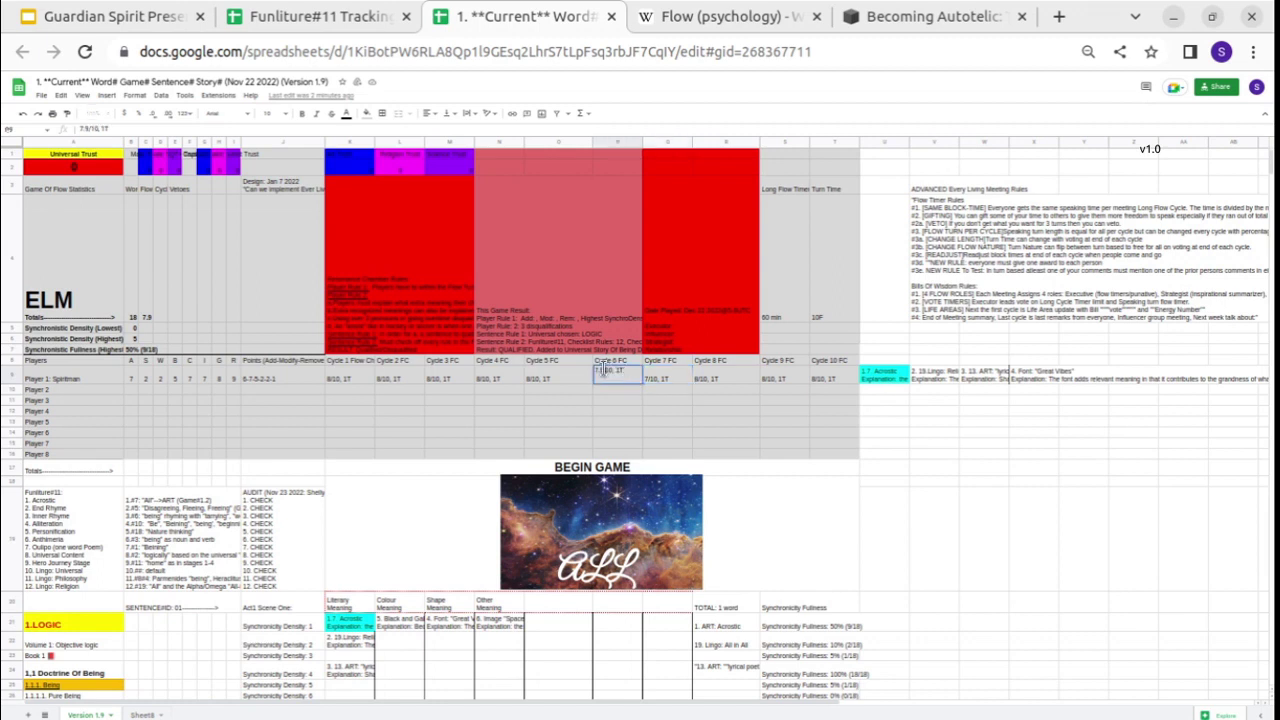
left_click_drag(585, 370, 615, 370)
key("Tab")
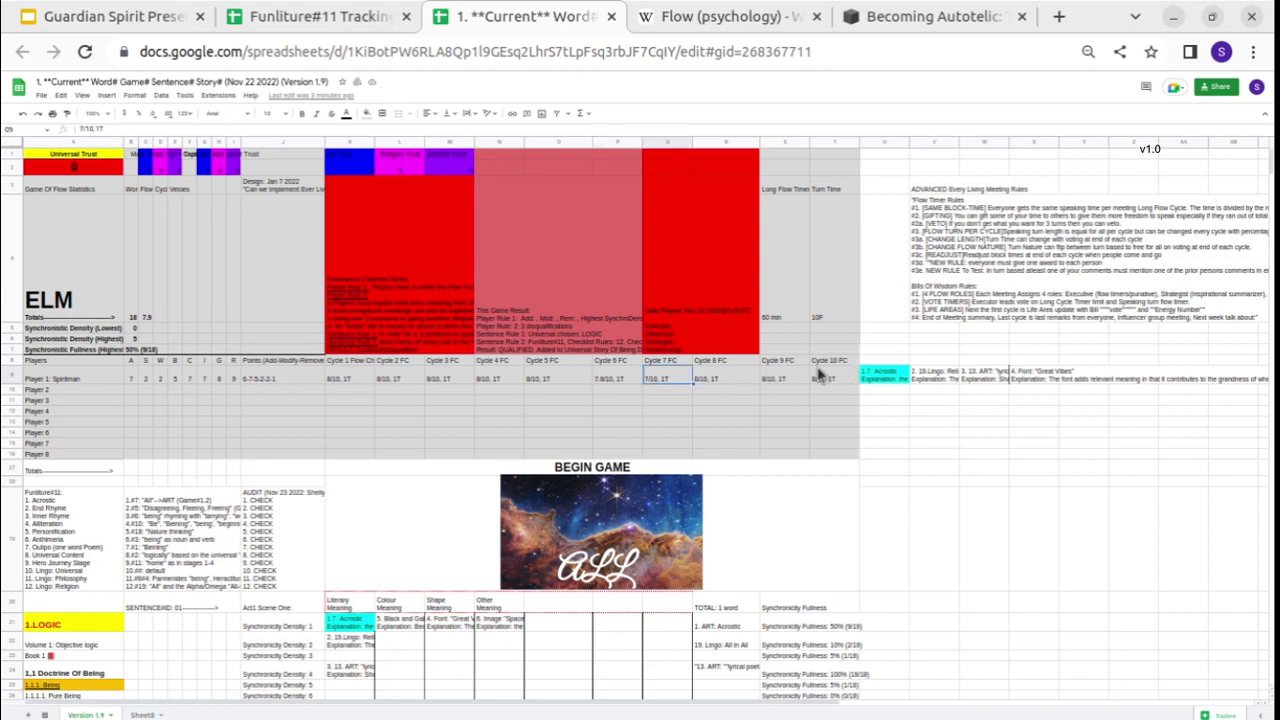
Compare the players' points and flow check block J9:T16 with the Games 1 to 10 flow ratings in the Funliture#11 tracking sheet.
left_click_drag(820, 375, 248, 458)
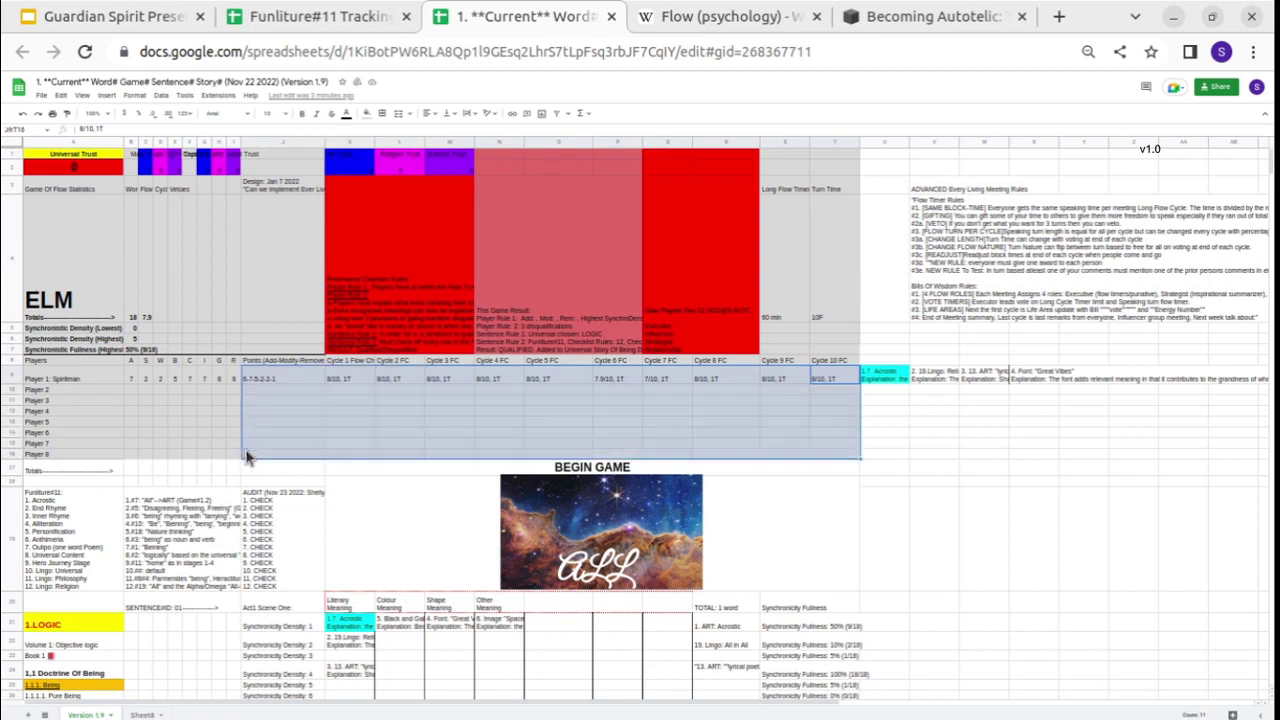
left_click(350, 18)
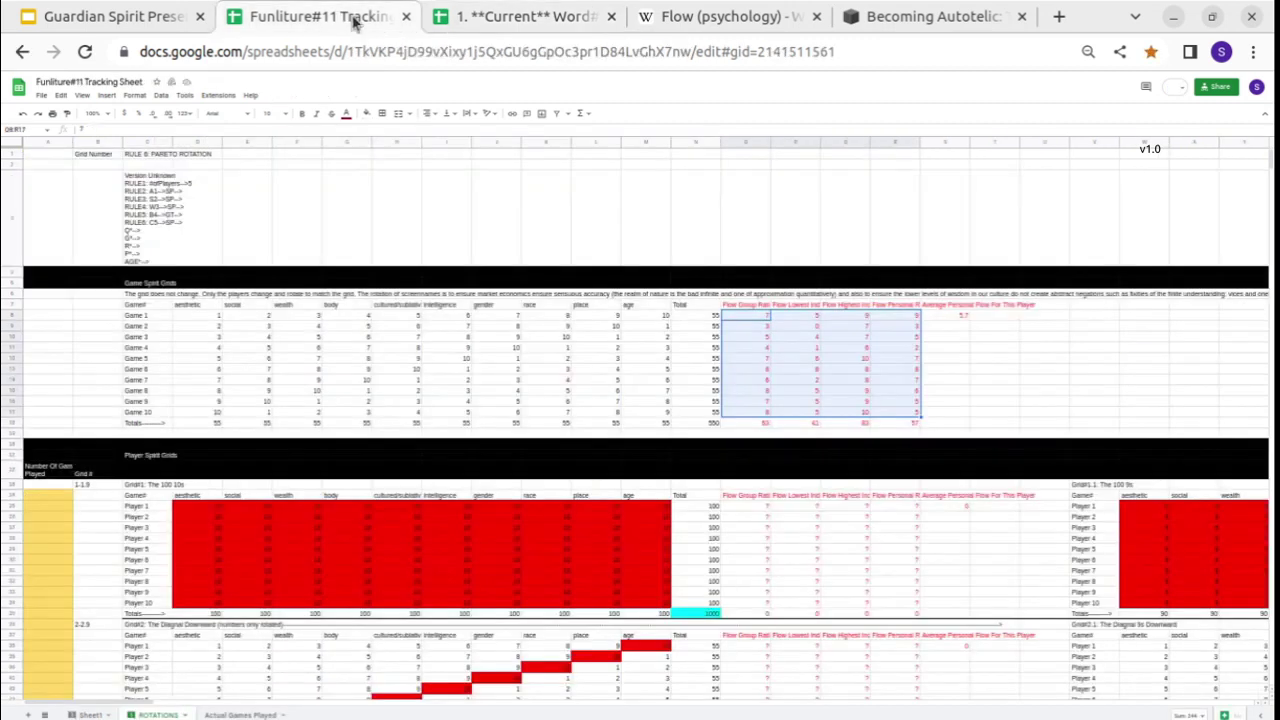
left_click_drag(728, 319, 895, 418)
left_click(812, 370)
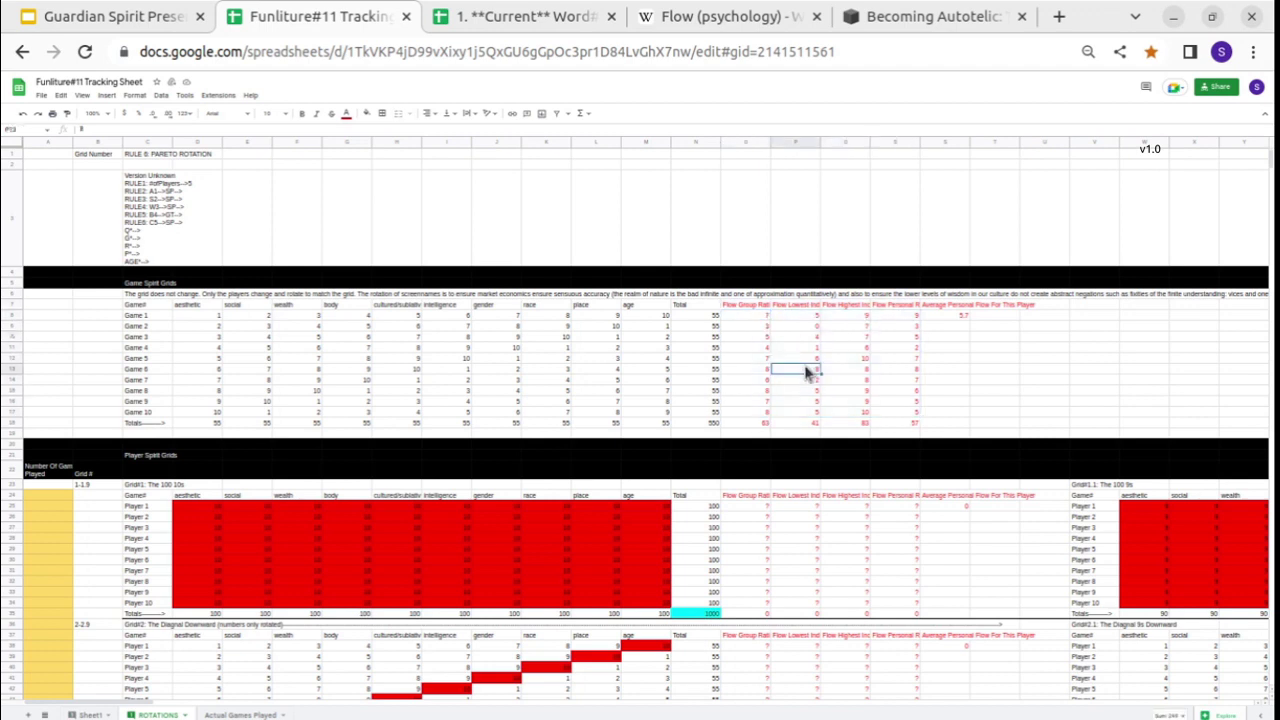
Return to the game spreadsheet and review the meaning explanations listed beside Player 1's flow checks.
left_click(527, 18)
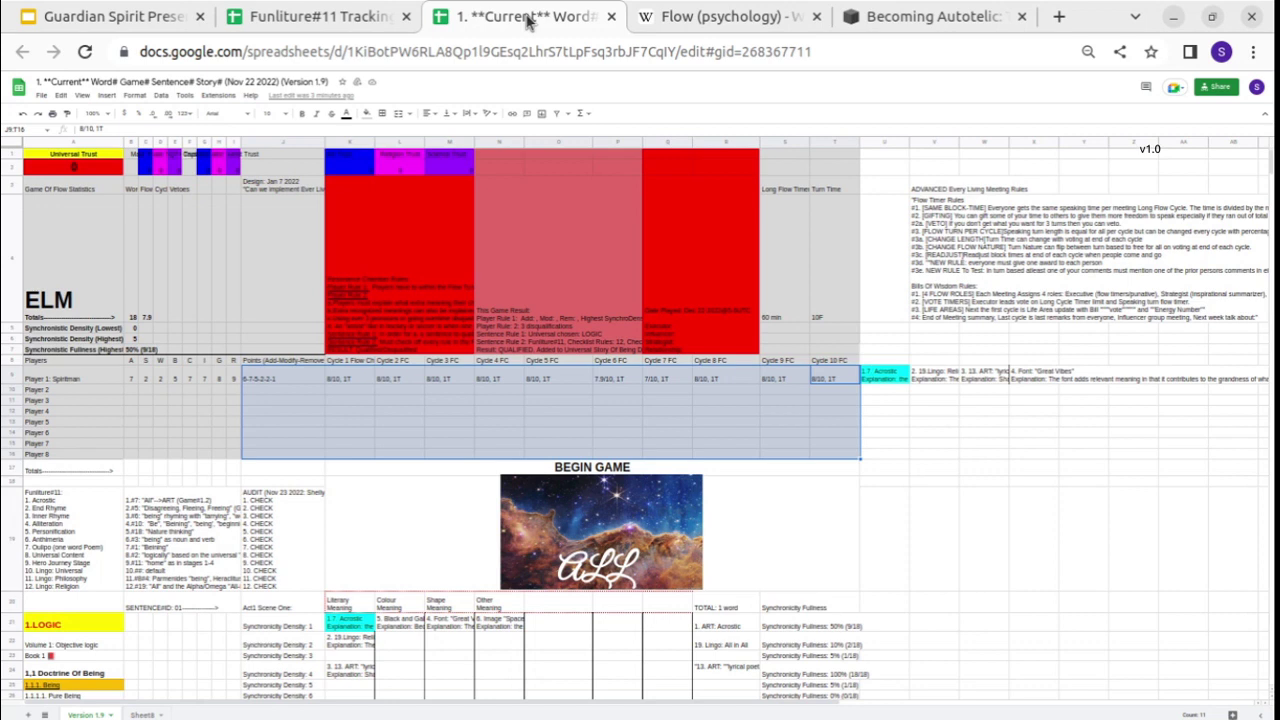
left_click(883, 376)
left_click_drag(993, 372, 1155, 372)
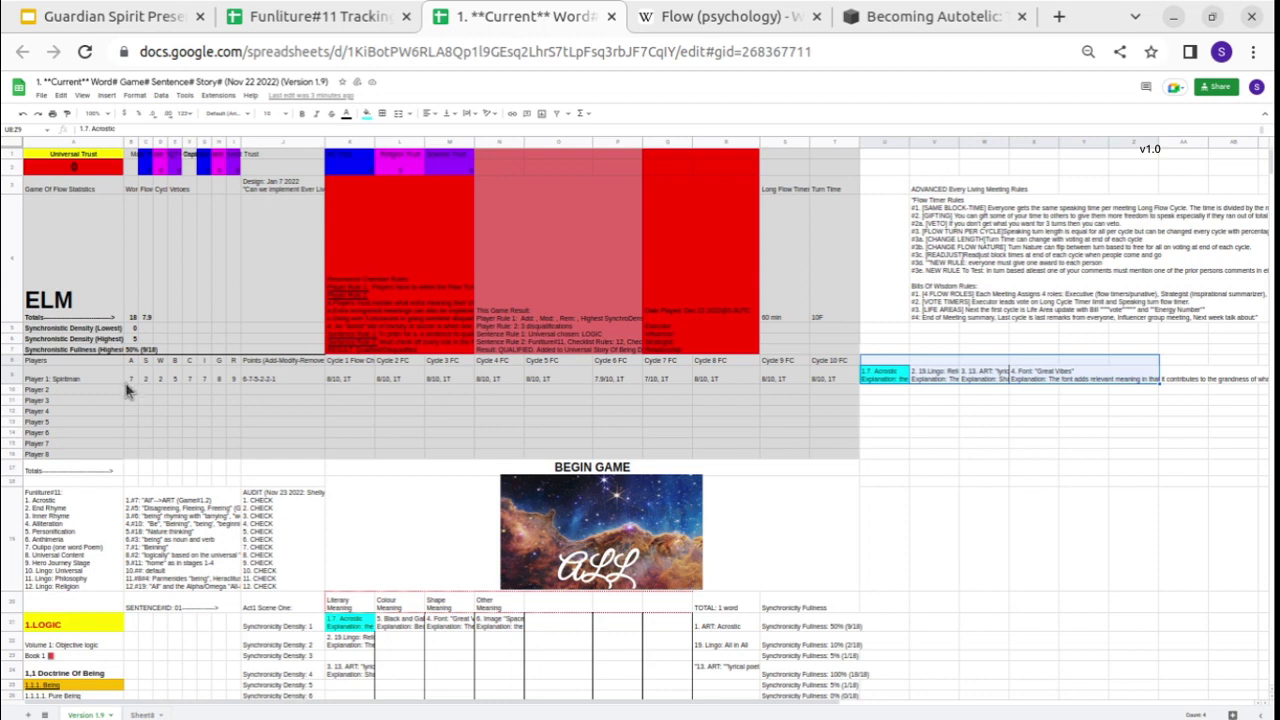
left_click(85, 385)
Examine the ALL game image and read its Image "Space" and Colour "Black and Galaxy" meaning explanations in the LOGIC row.
left_click(545, 505)
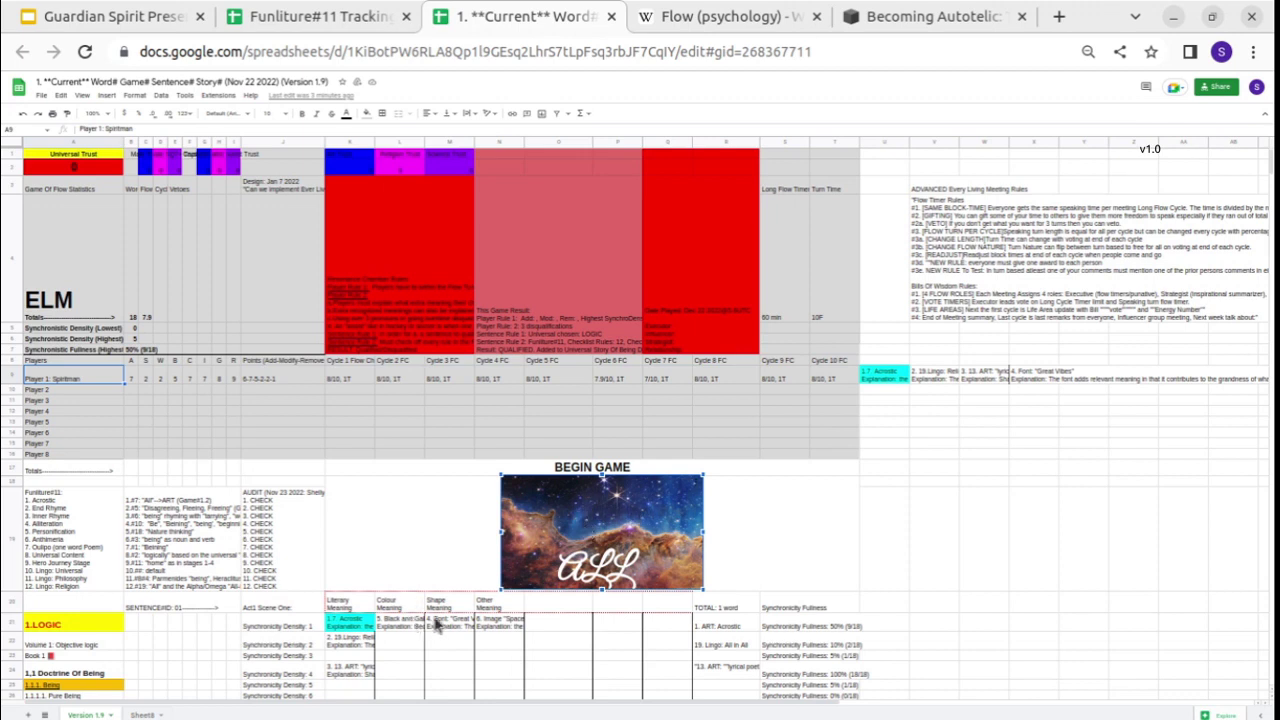
left_click(500, 624)
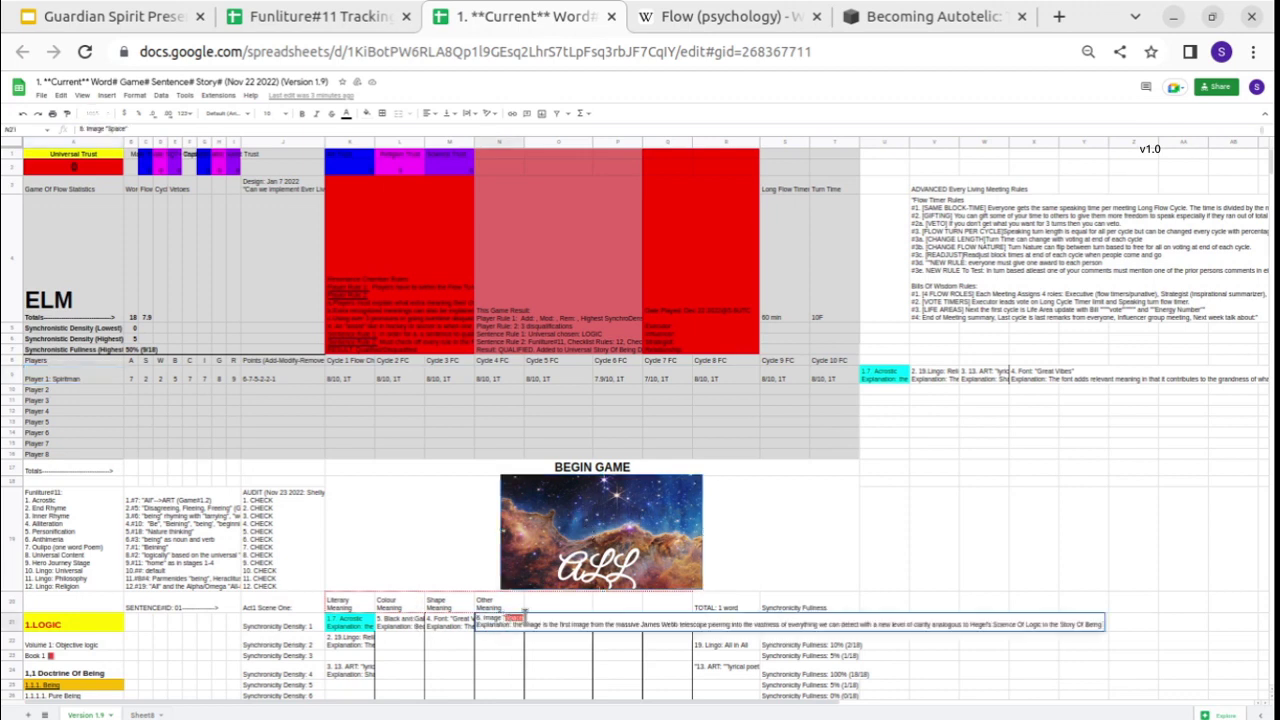
left_click(402, 606)
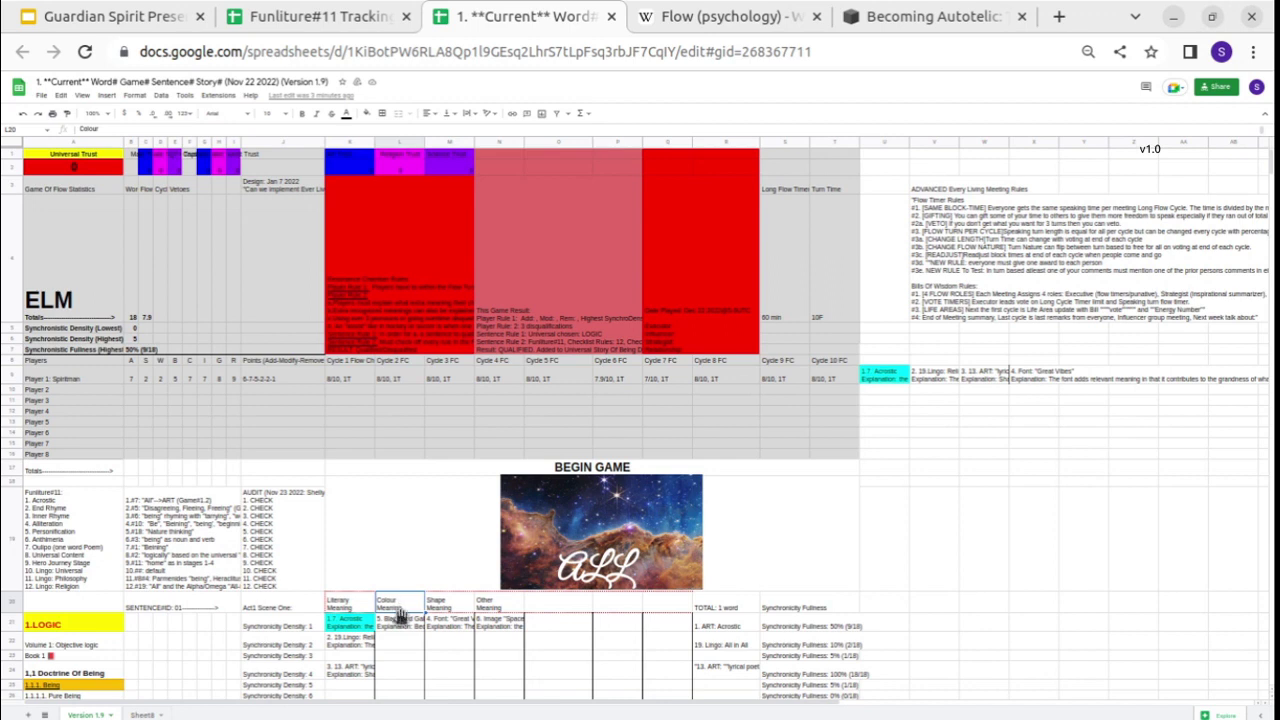
left_click(400, 621)
double_click(387, 618)
left_click_drag(414, 624, 541, 625)
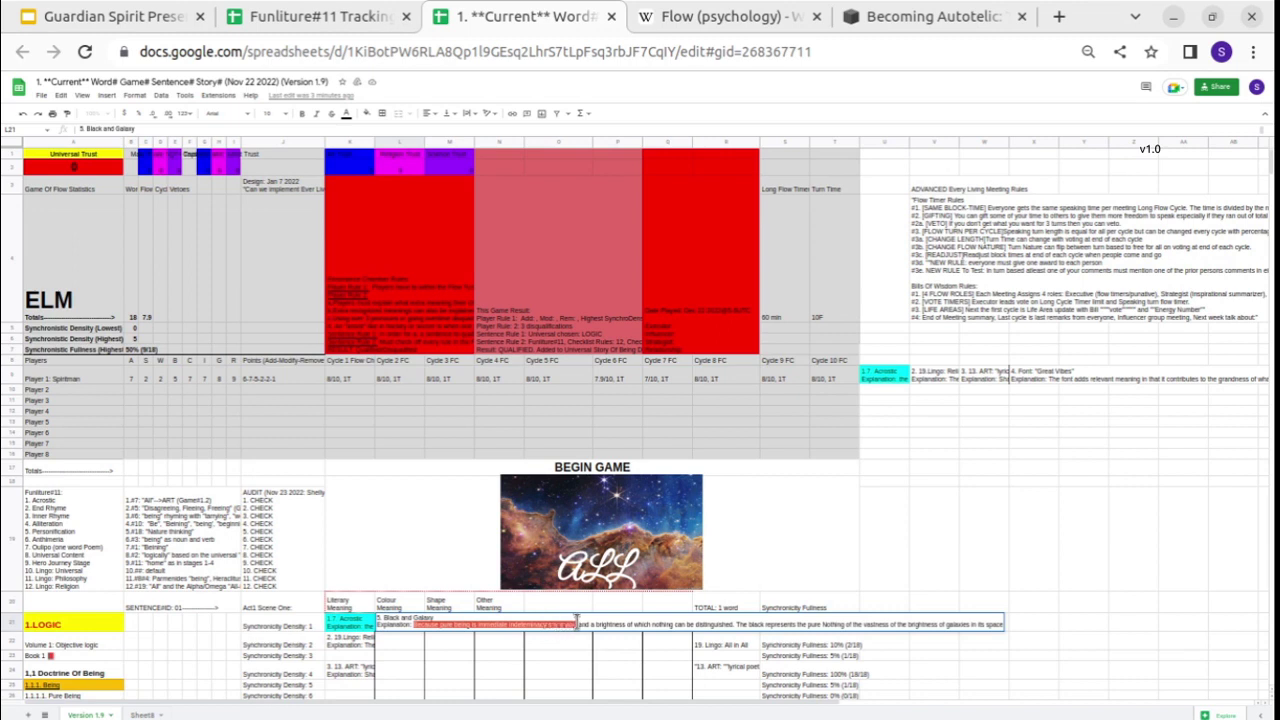
Read the rest of the "Black and Galaxy" colour explanation and relate the ALL image to the LOGIC and Being categories.
left_click_drag(613, 623, 1010, 634)
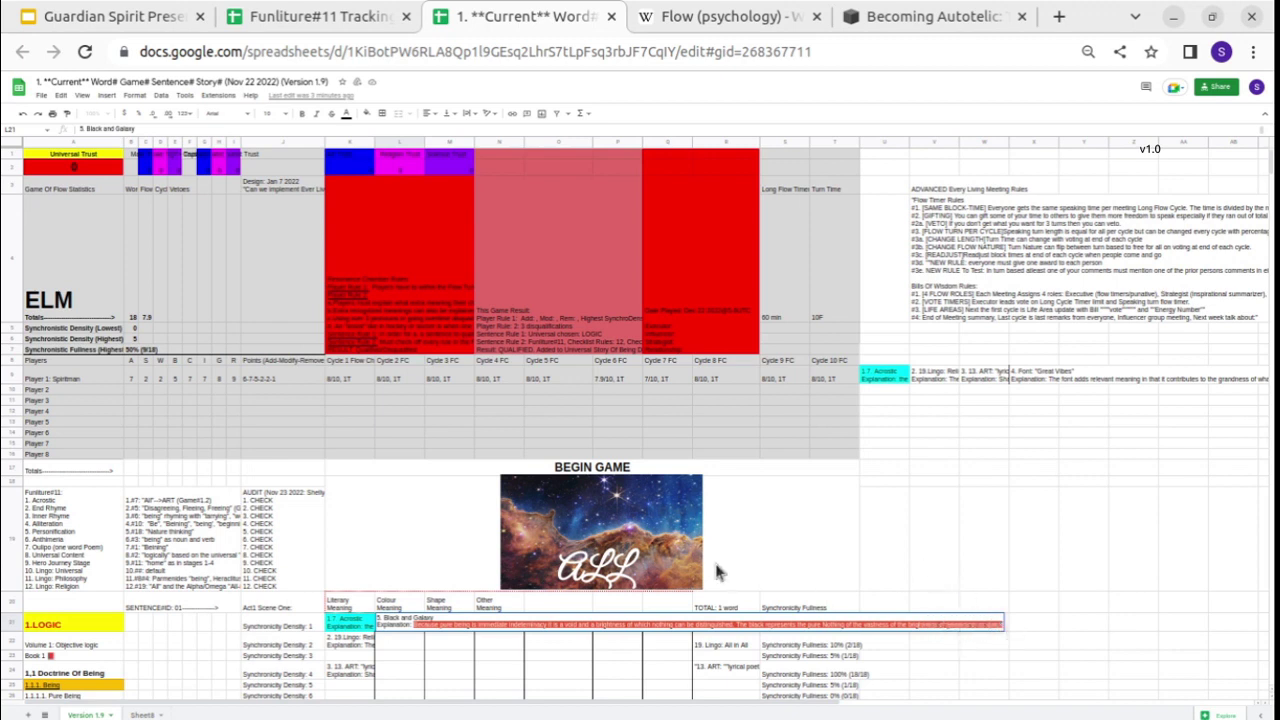
left_click(552, 568)
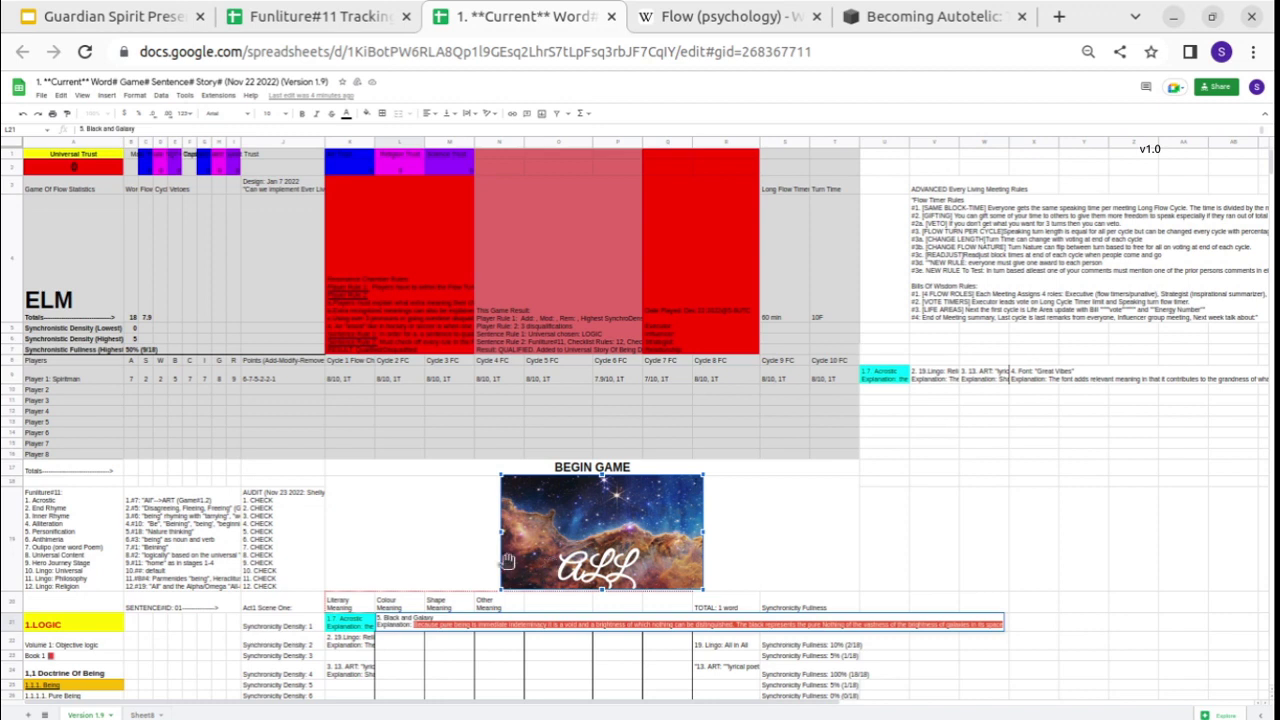
left_click(455, 558)
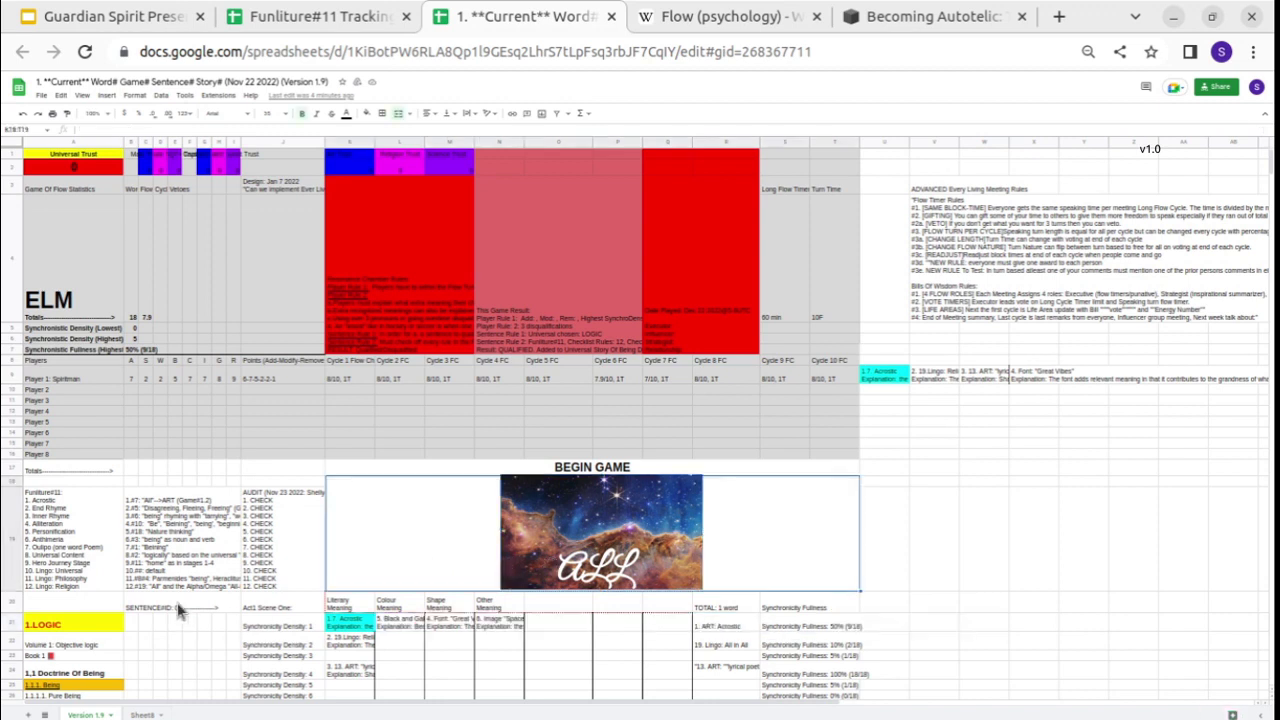
left_click(92, 628)
left_click(78, 684)
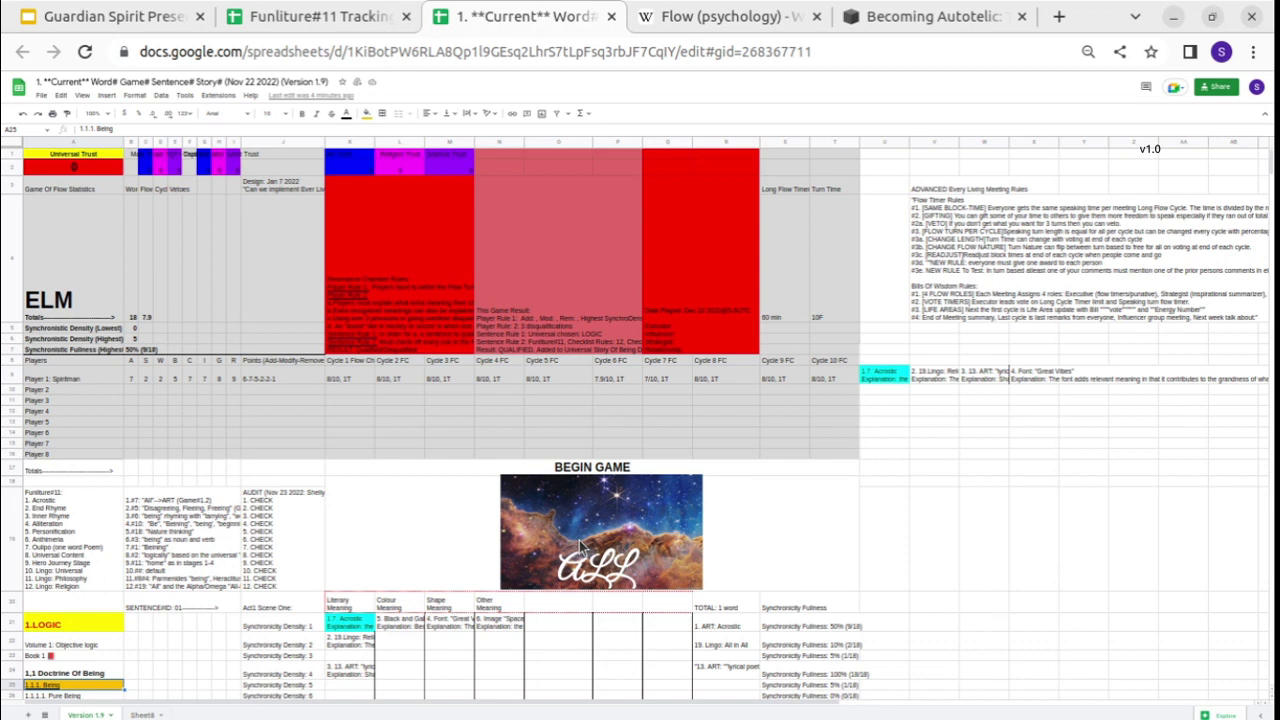
Read the Shape Meaning explanation for the "Great Vibes" font and review the one-word total entries in rows 21 to 24.
left_click(450, 606)
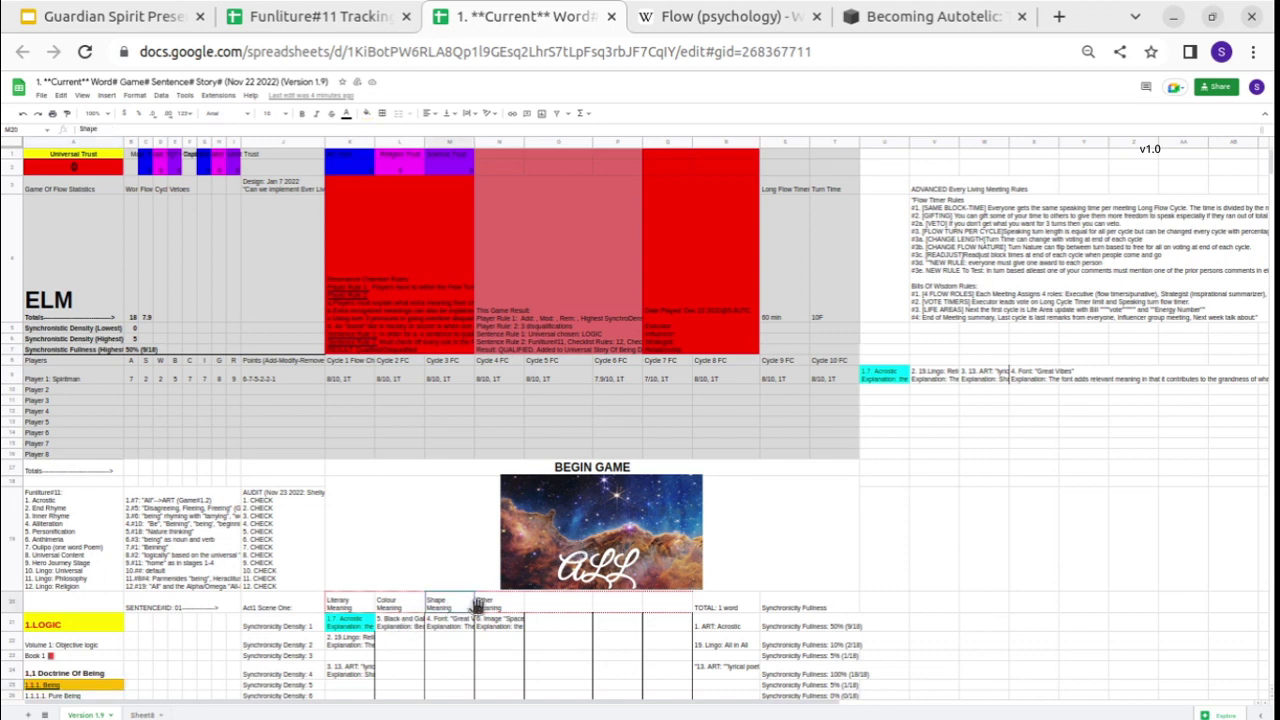
double_click(447, 624)
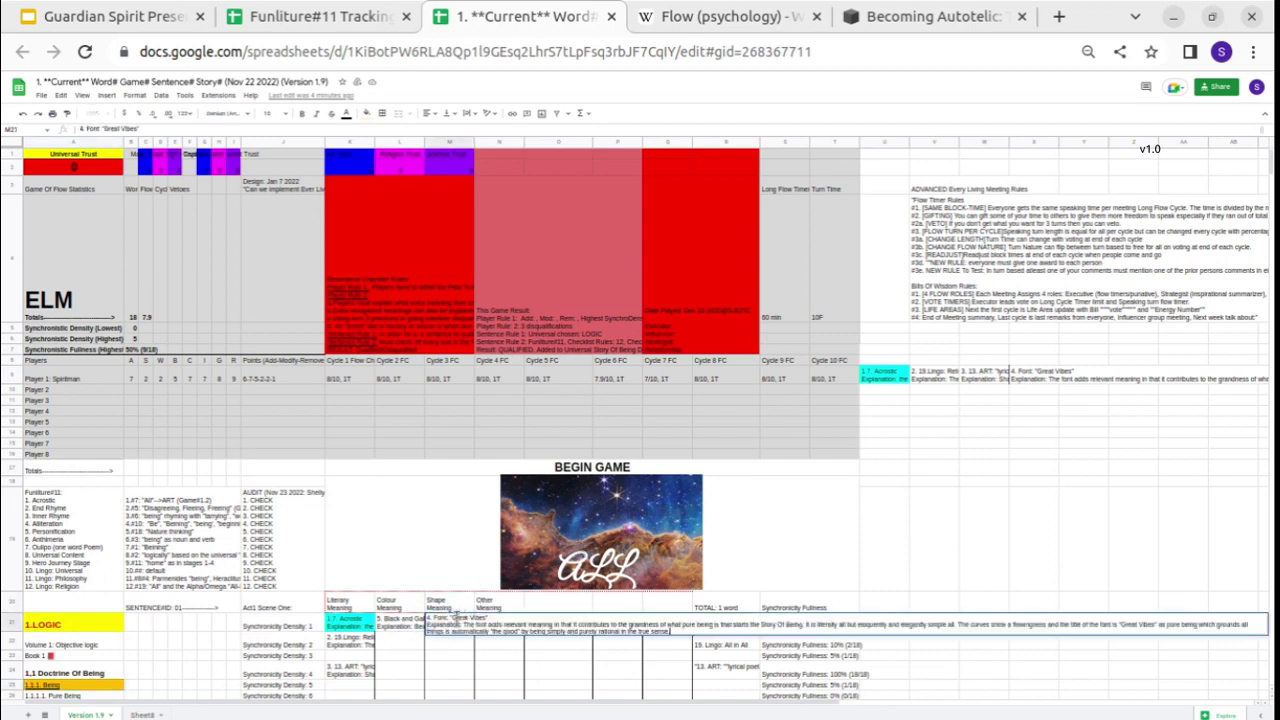
left_click_drag(432, 617, 502, 617)
left_click(500, 607)
left_click_drag(745, 630, 731, 660)
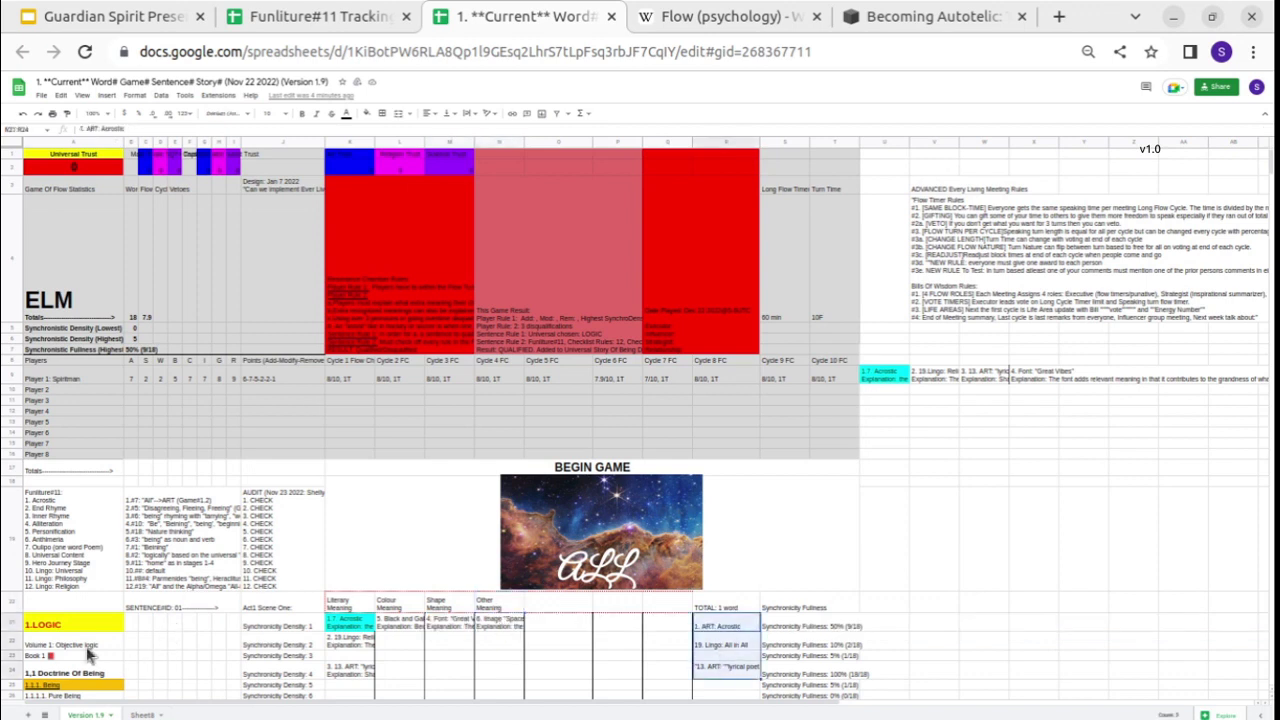
Examine the category outline from LOGIC and Volume 1: Objective logic through the Doctrine Of Being section to Book 2.
scroll(92, 645, "down", 1)
left_click(88, 605)
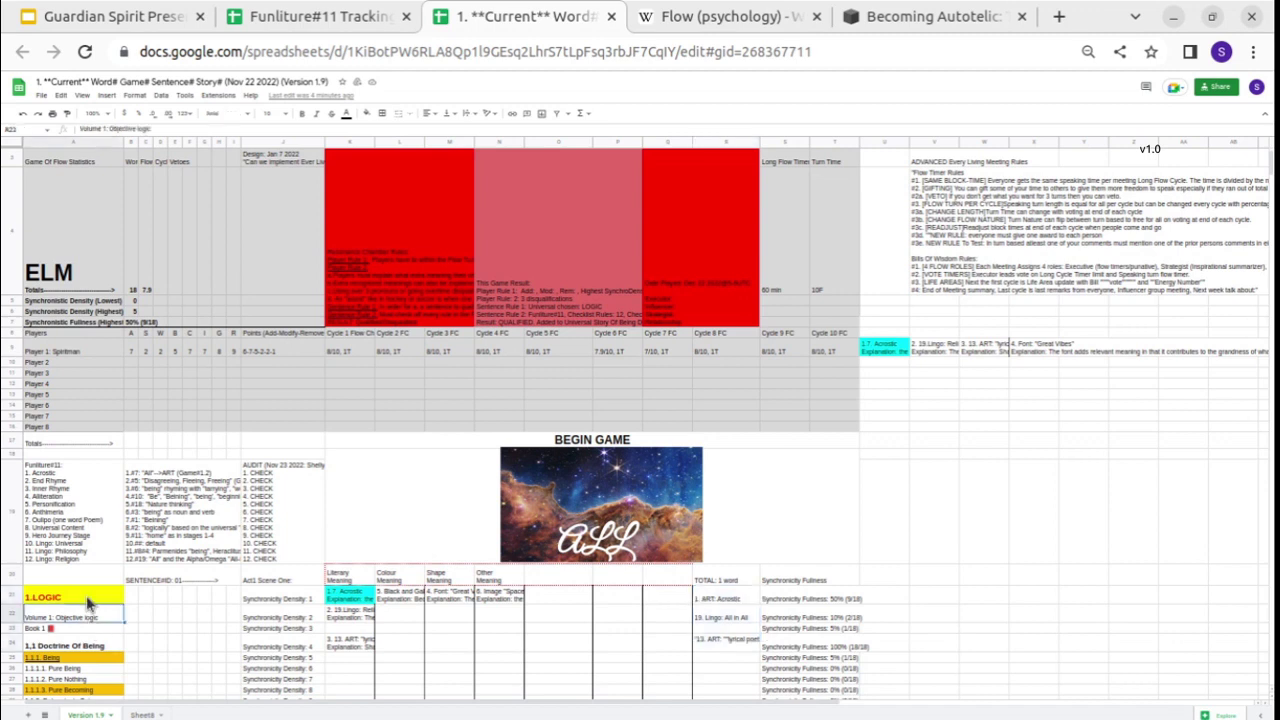
scroll(88, 603, "down", 3)
left_click_drag(72, 477, 80, 655)
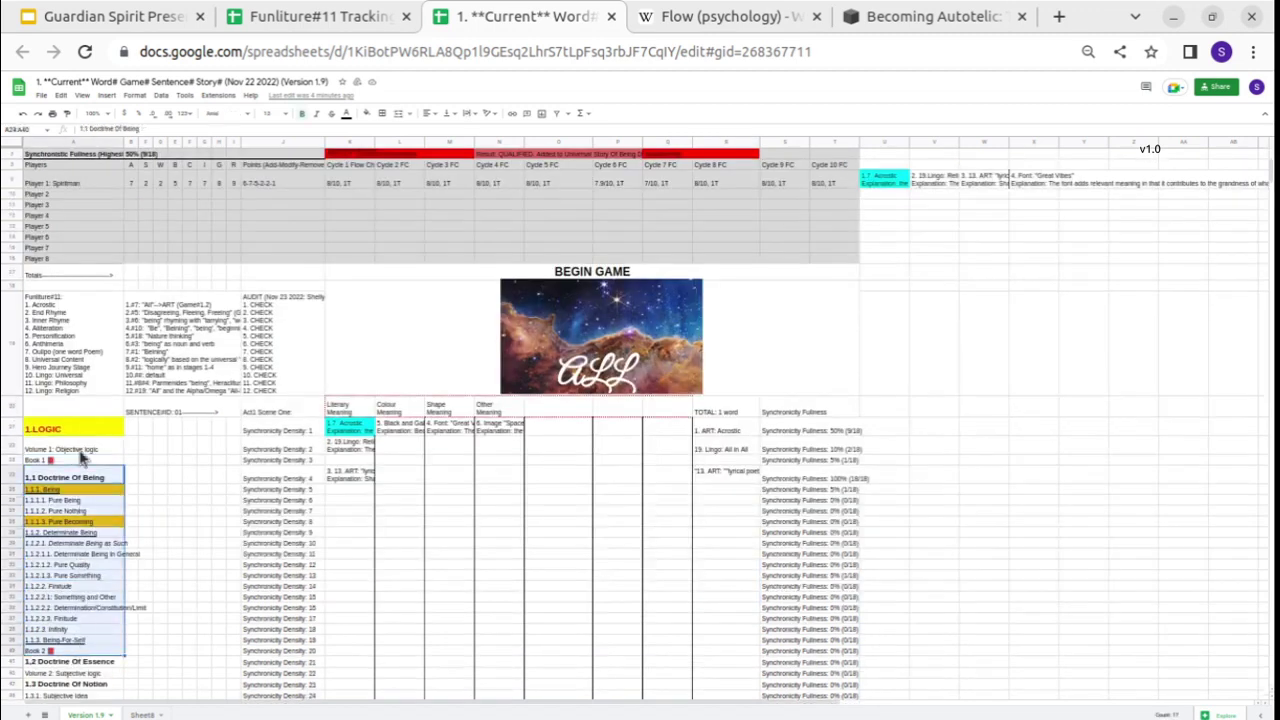
left_click(82, 452)
left_click(86, 428)
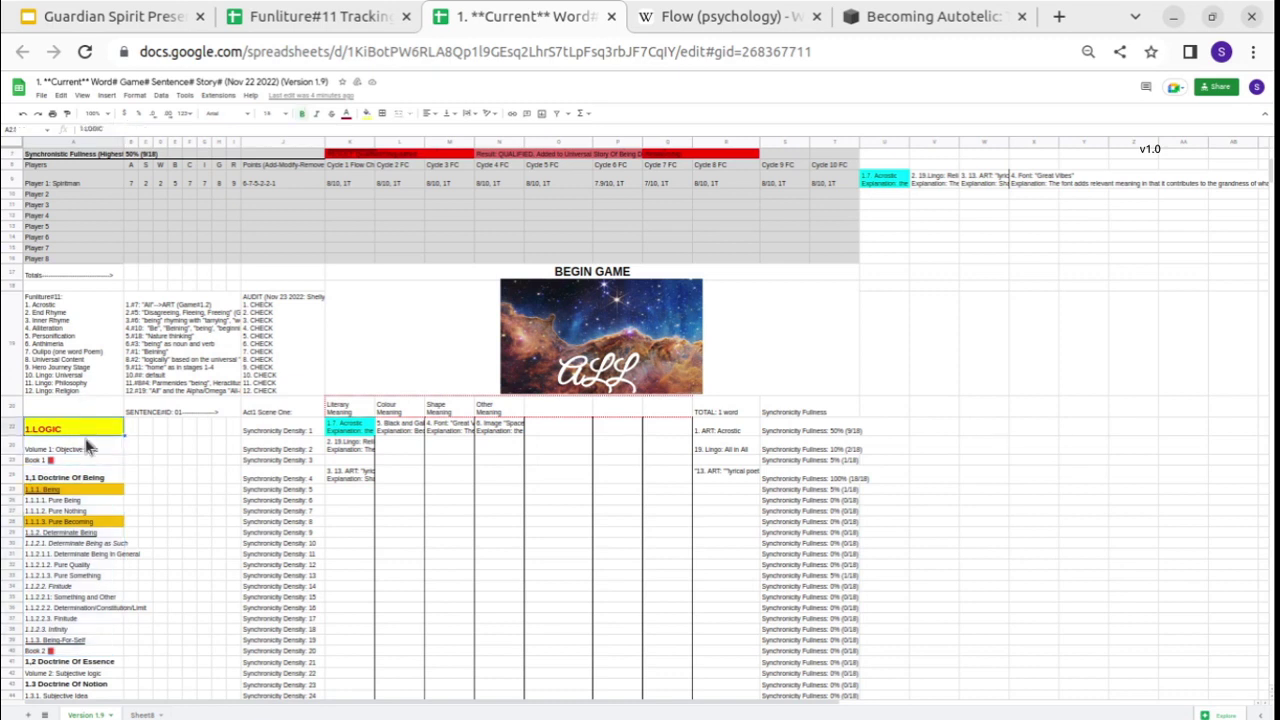
left_click(86, 450)
Review the Funliture#11 checklist answers alongside the ALL image under BEGIN GAME.
left_click(180, 338)
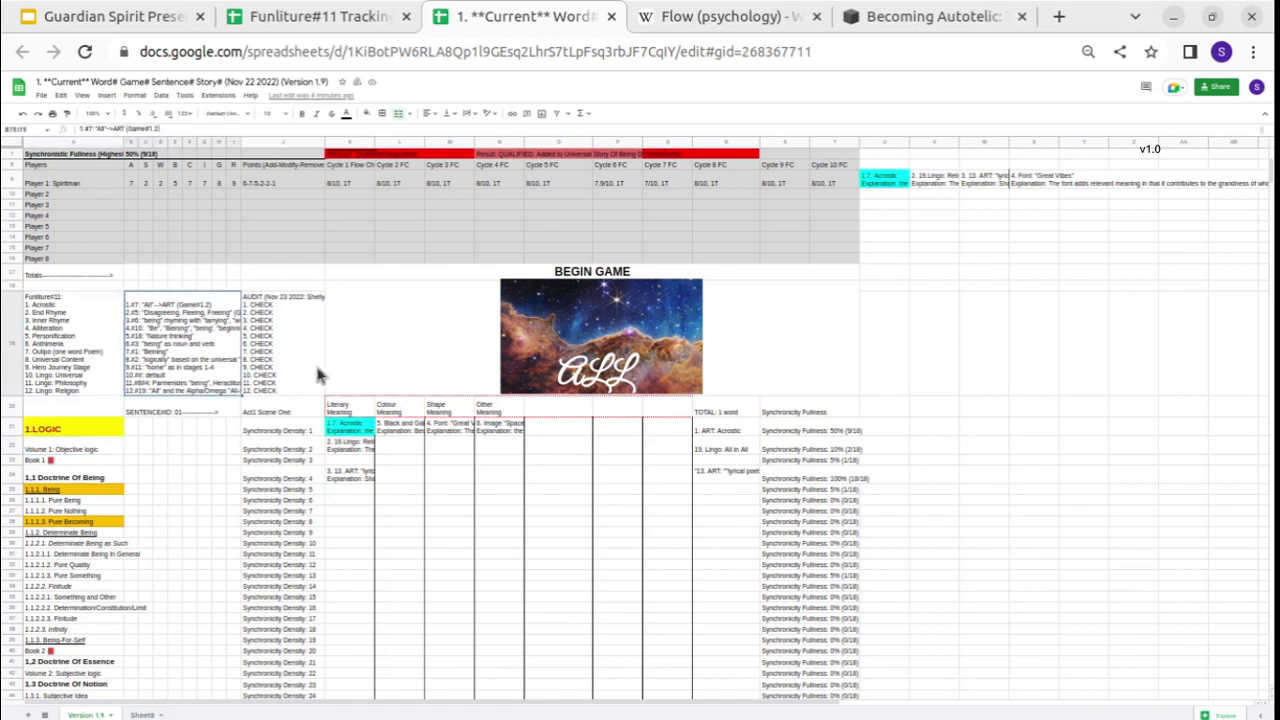
scroll(318, 375, "up", 3)
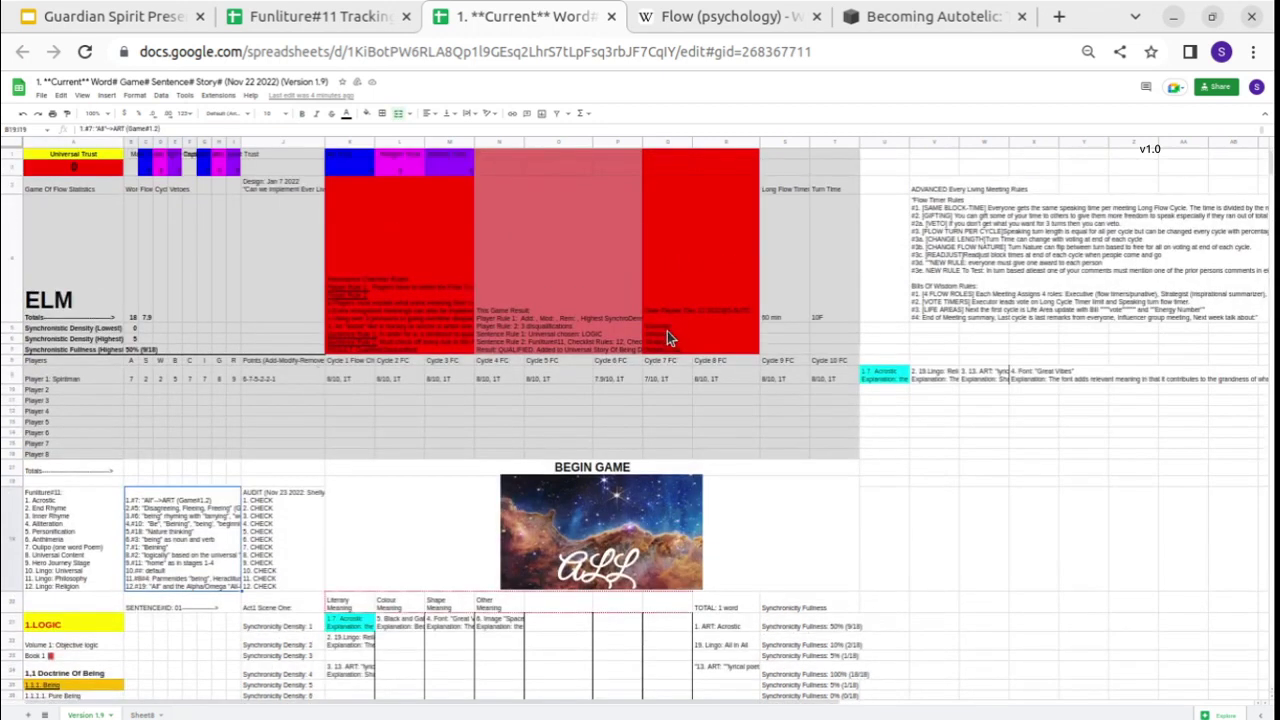
left_click(530, 516)
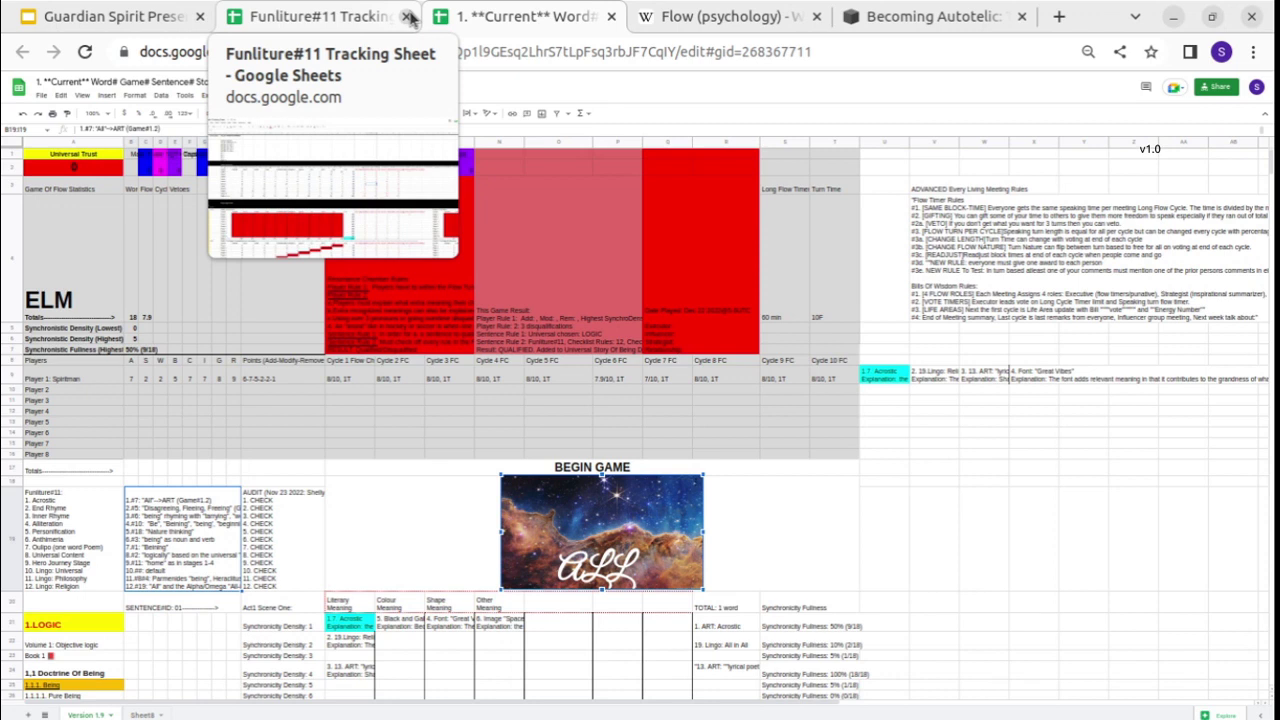
Close the Funliture#11 tracking sheet and word game spreadsheet, and open the Sentence spreadsheet linked on the presentation's 4th stage slide.
left_click(407, 17)
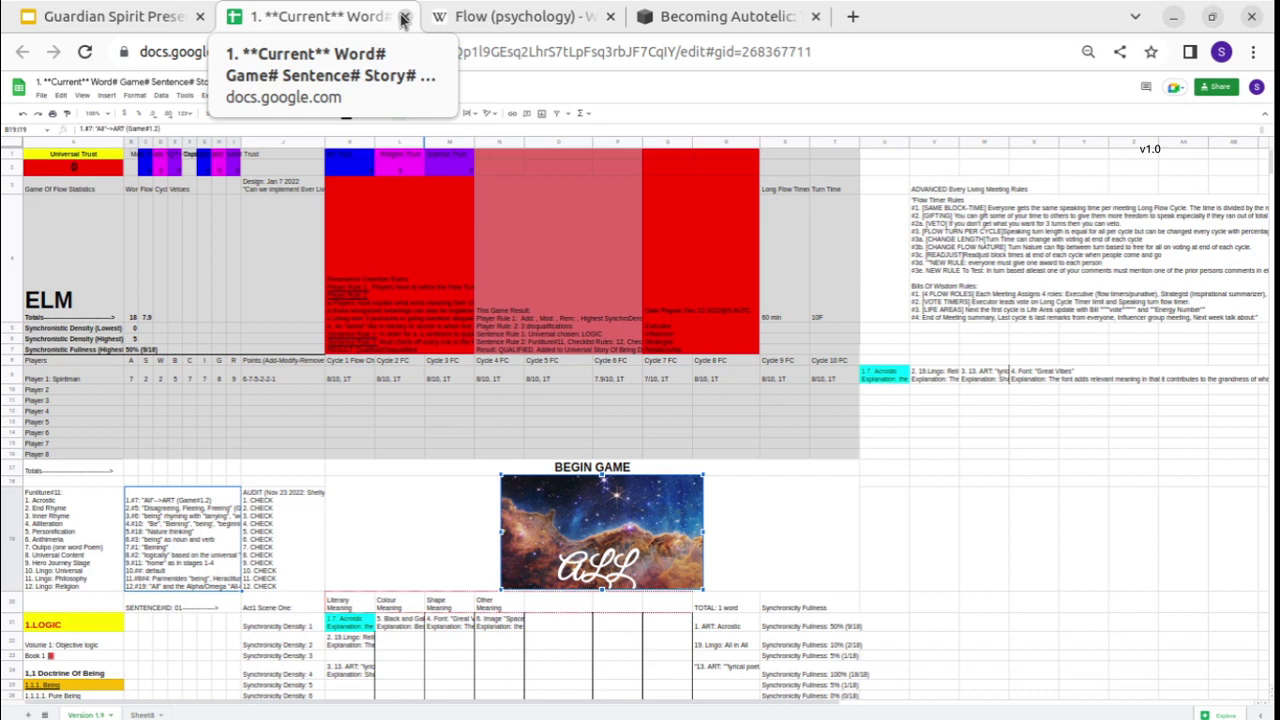
left_click(404, 18)
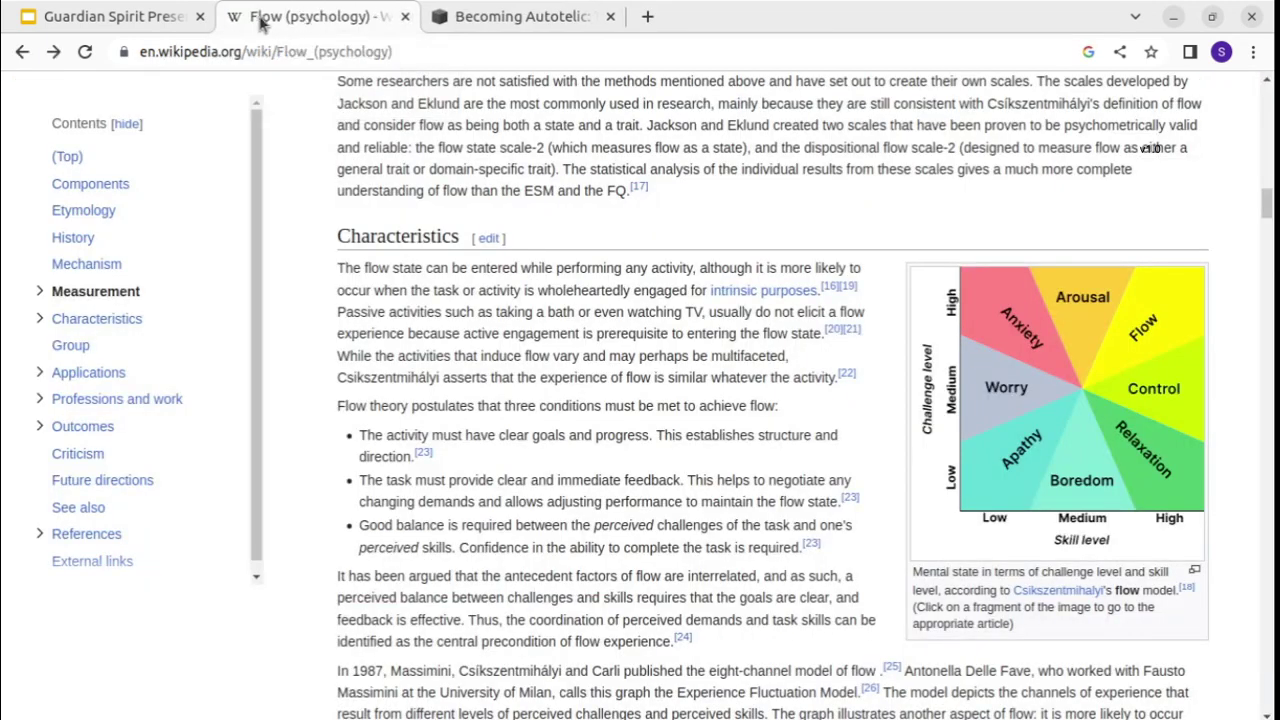
left_click(172, 20)
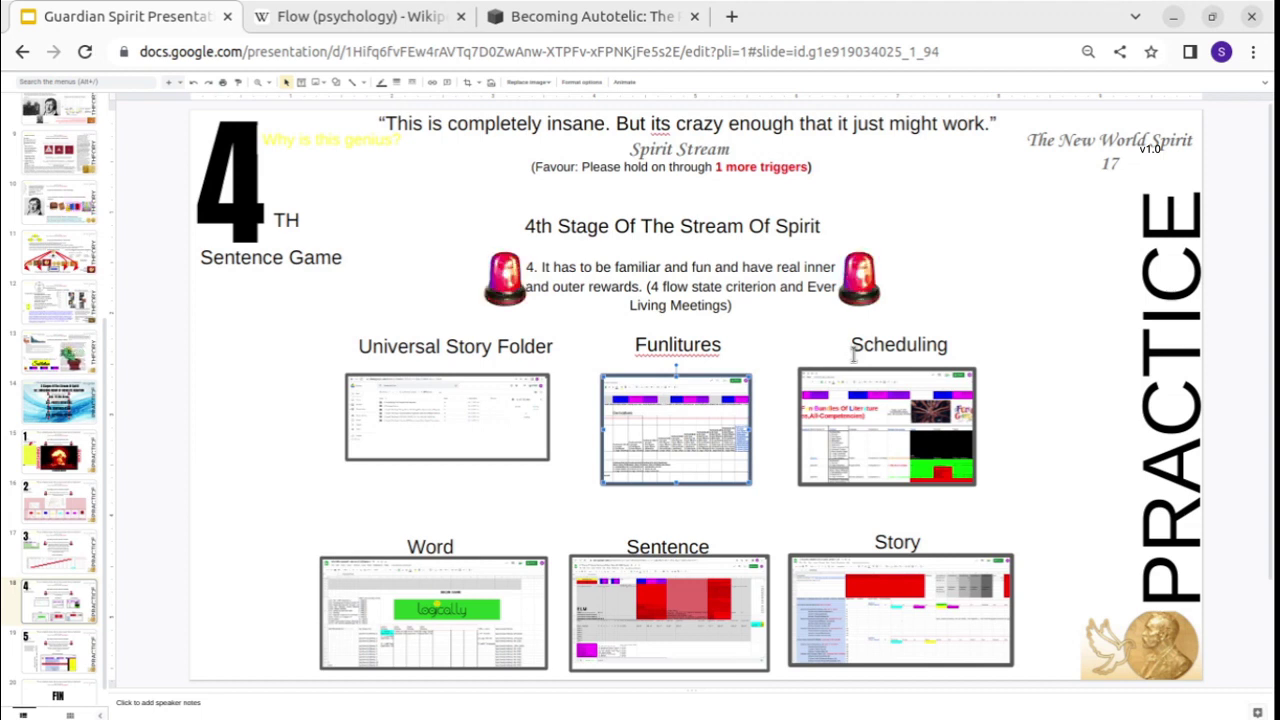
left_click(660, 574)
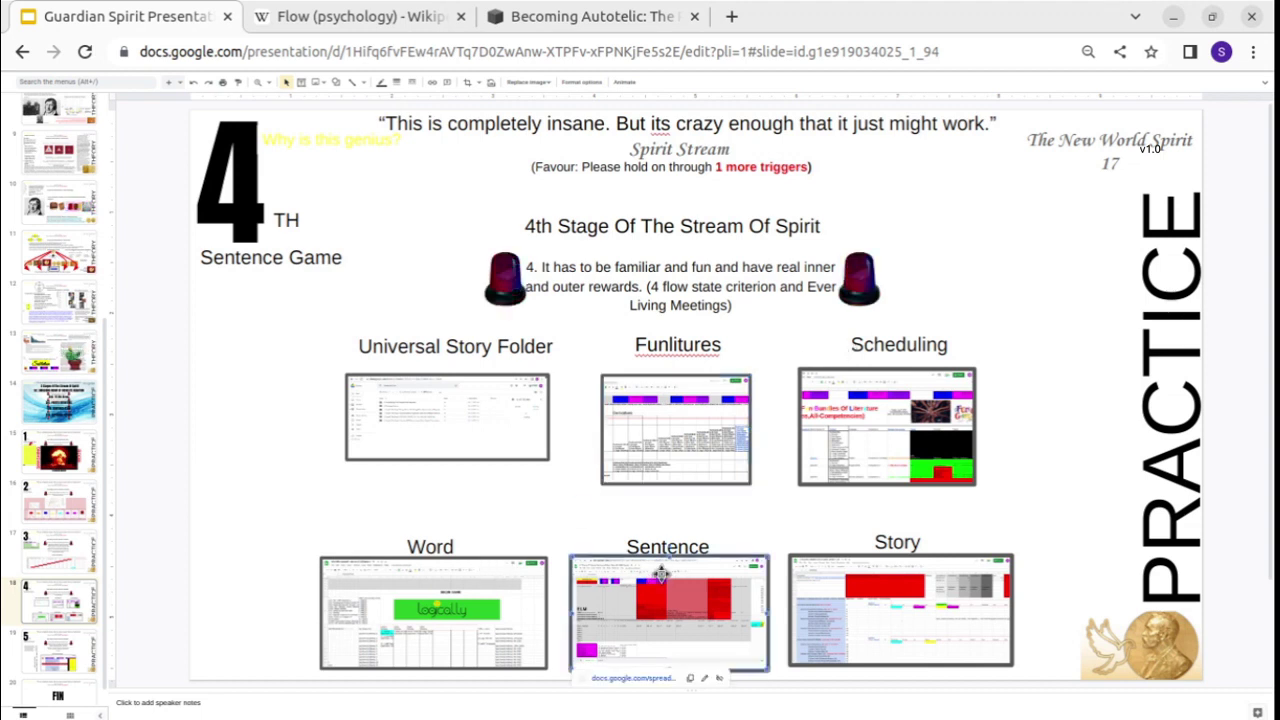
left_click(657, 679)
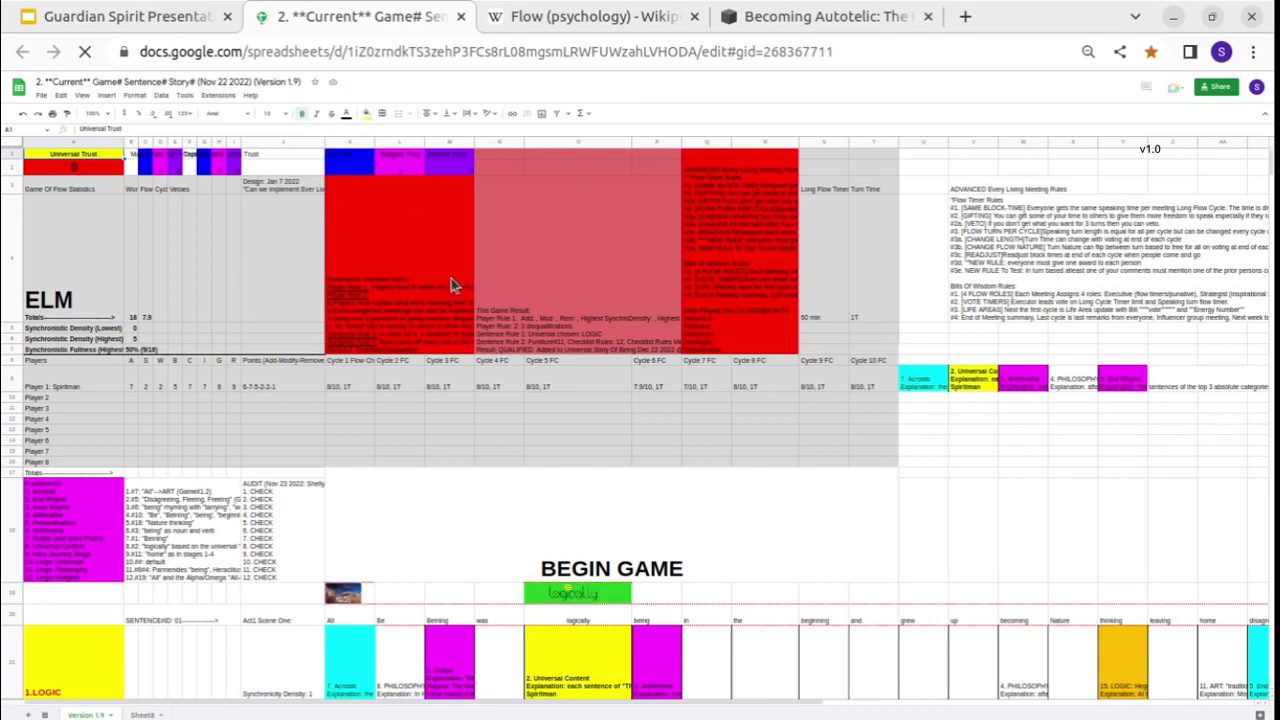
Look over the ELM block, the Game Of Flow Statistics label and the trust headings at the top of the sentence game spreadsheet.
left_click(50, 283)
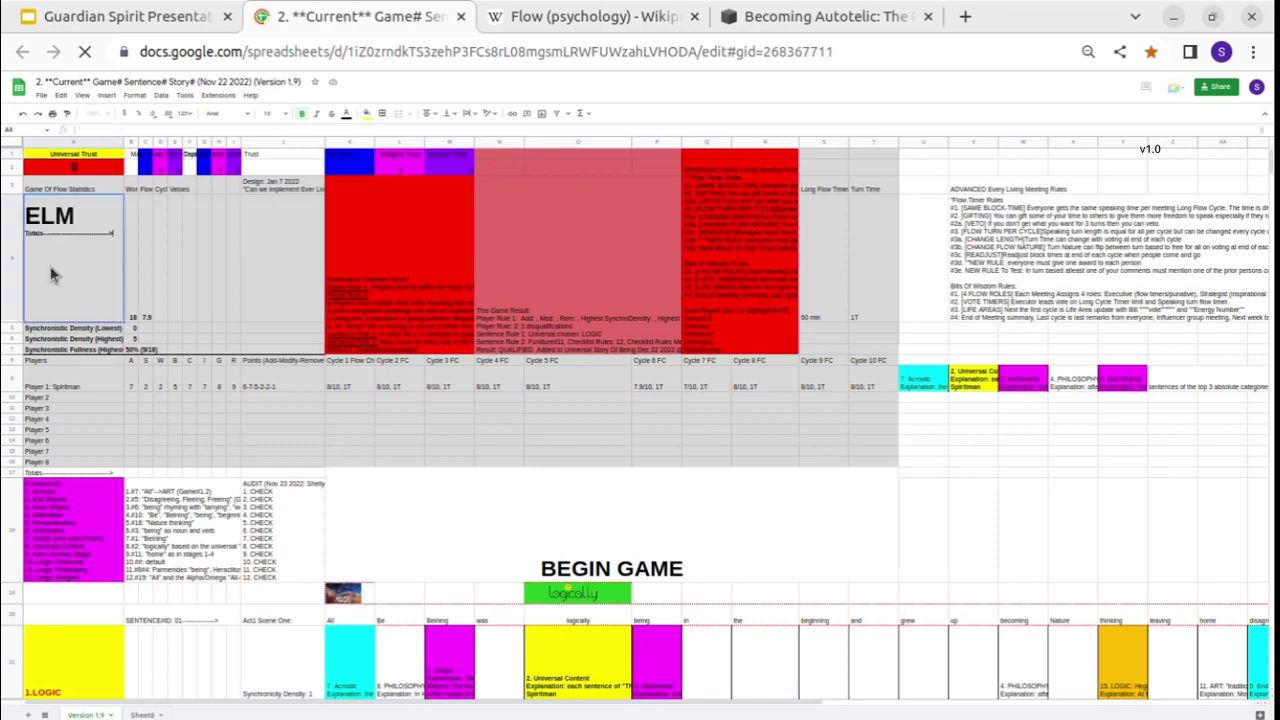
left_click_drag(70, 175, 100, 186)
left_click(110, 168)
left_click_drag(362, 167, 148, 158)
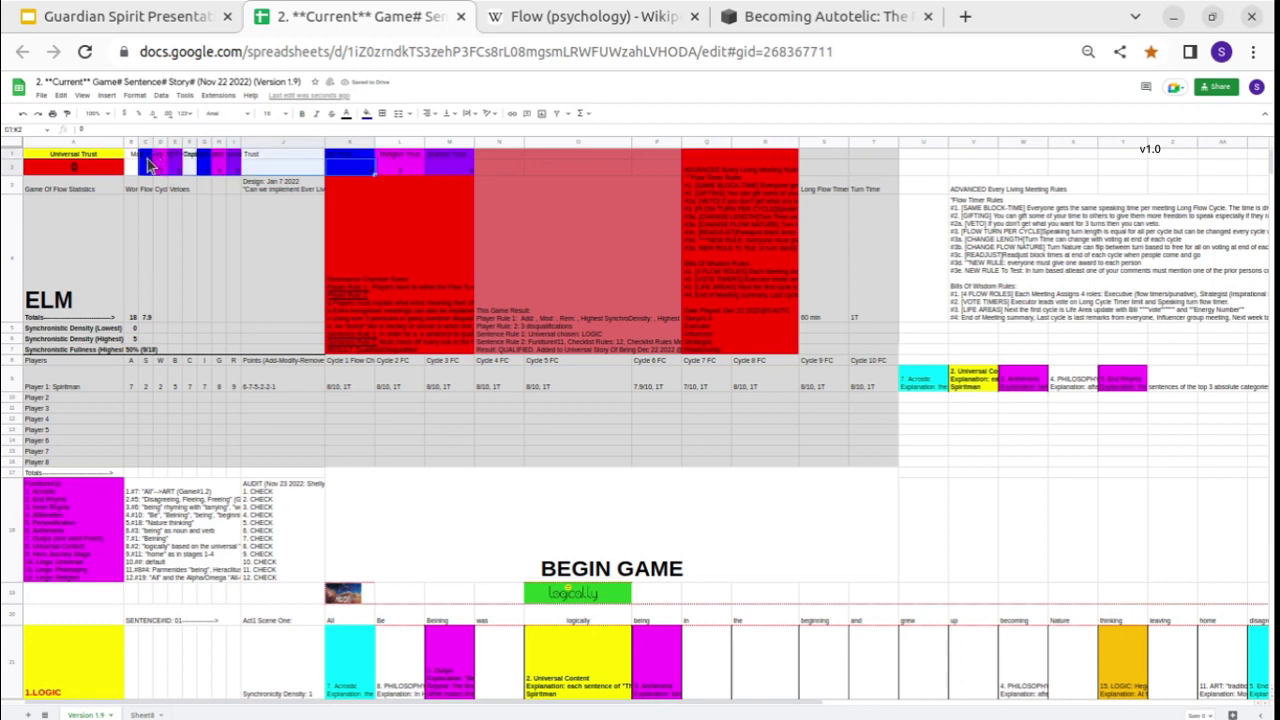
left_click(148, 165)
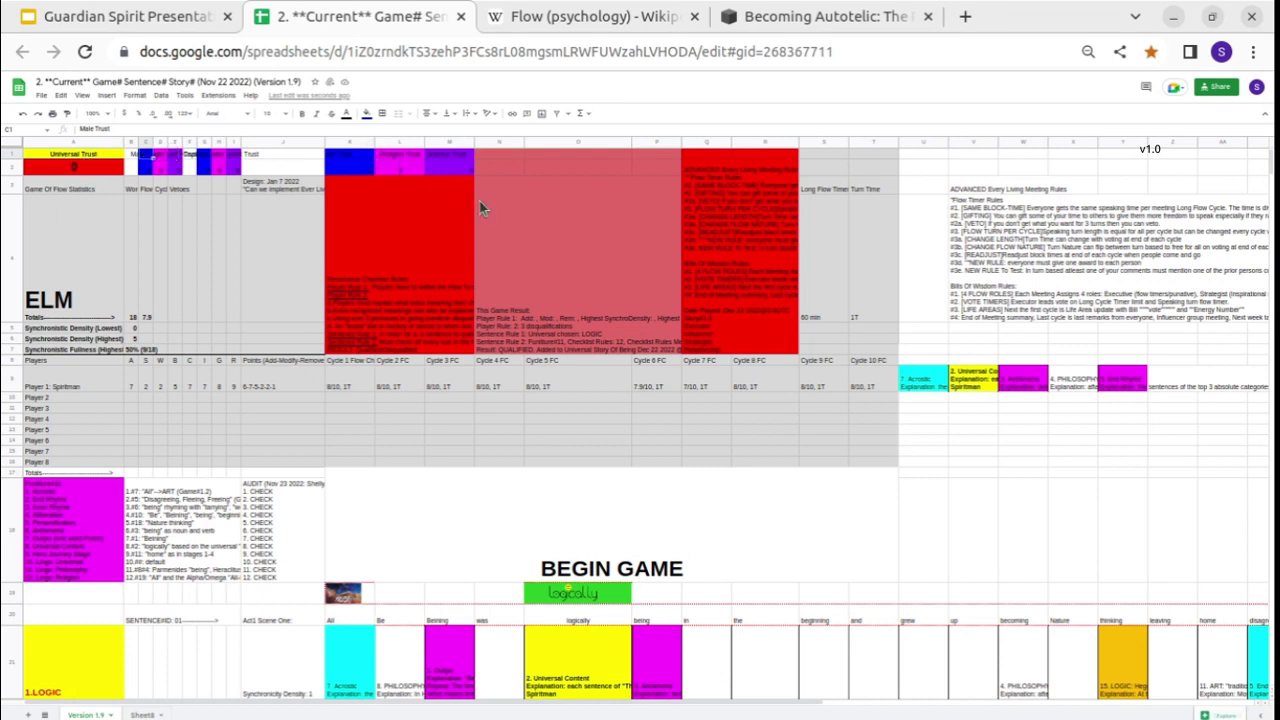
Read the This Game Result block and the Flow Timer and Bills Of Wisdom meeting rules.
left_click(544, 248)
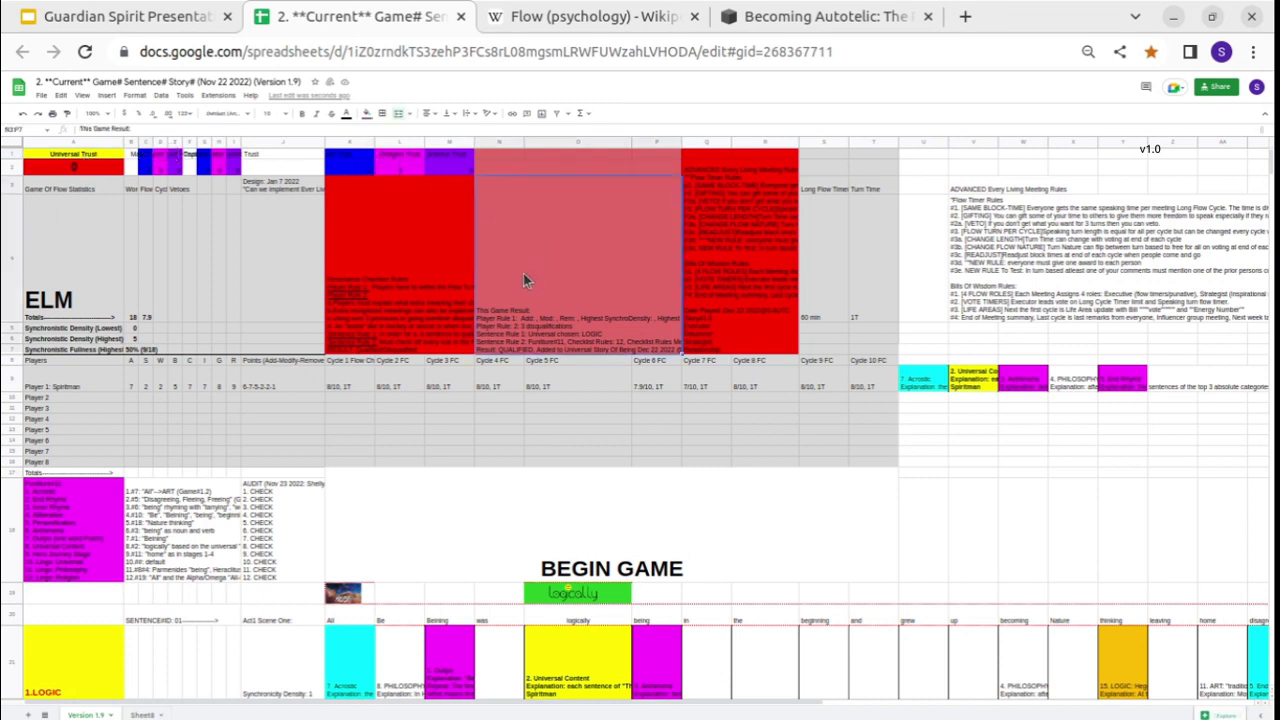
double_click(509, 301)
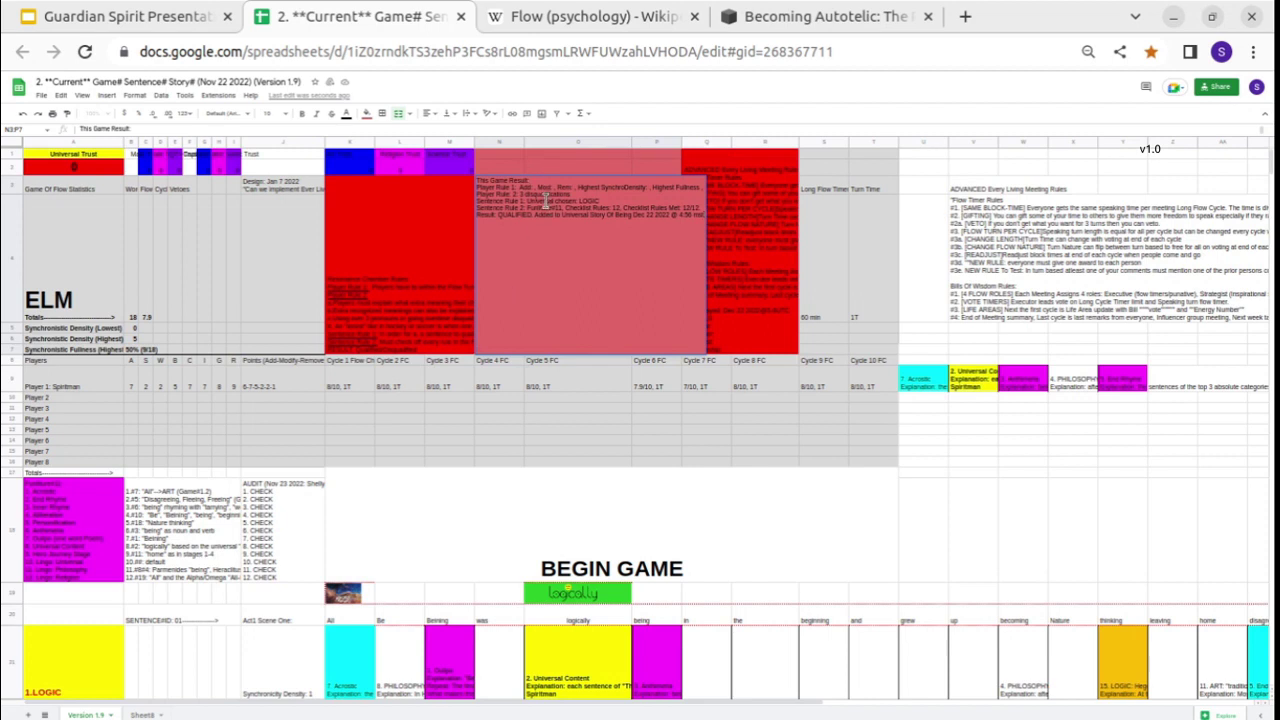
double_click(962, 248)
left_click_drag(962, 248, 887, 335)
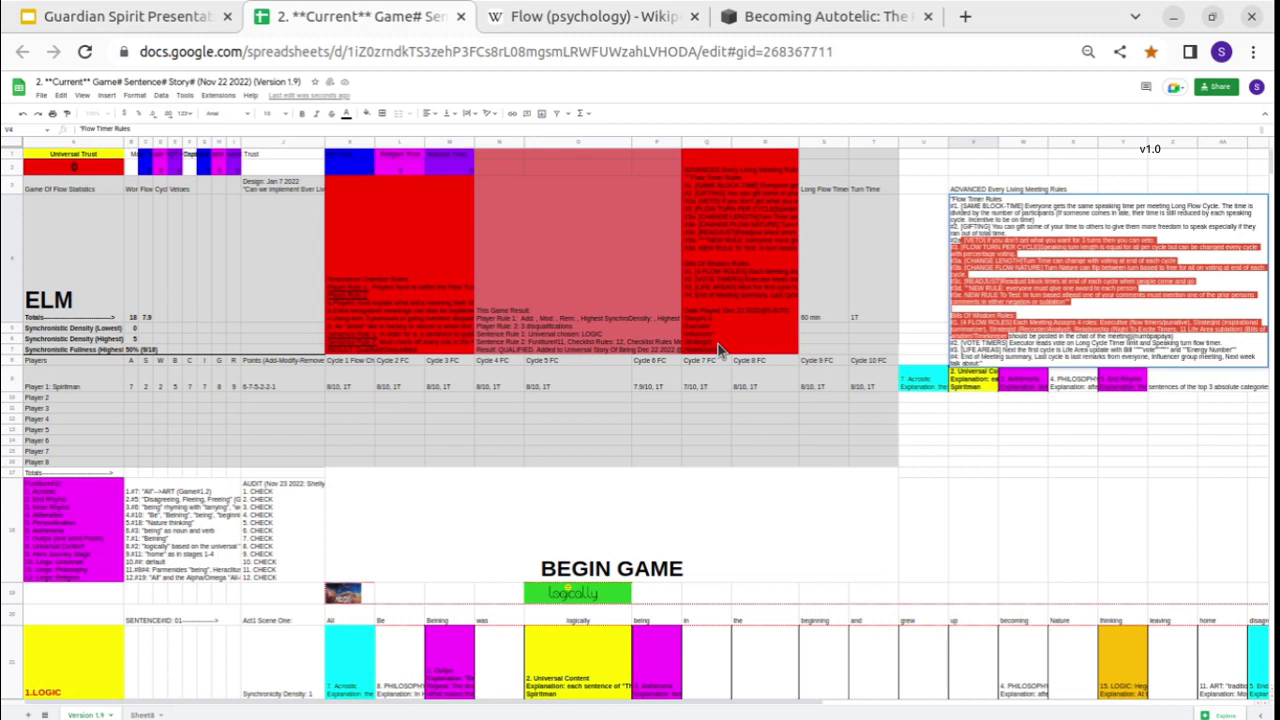
double_click(725, 335)
left_click_drag(726, 314, 677, 270)
left_click(677, 270)
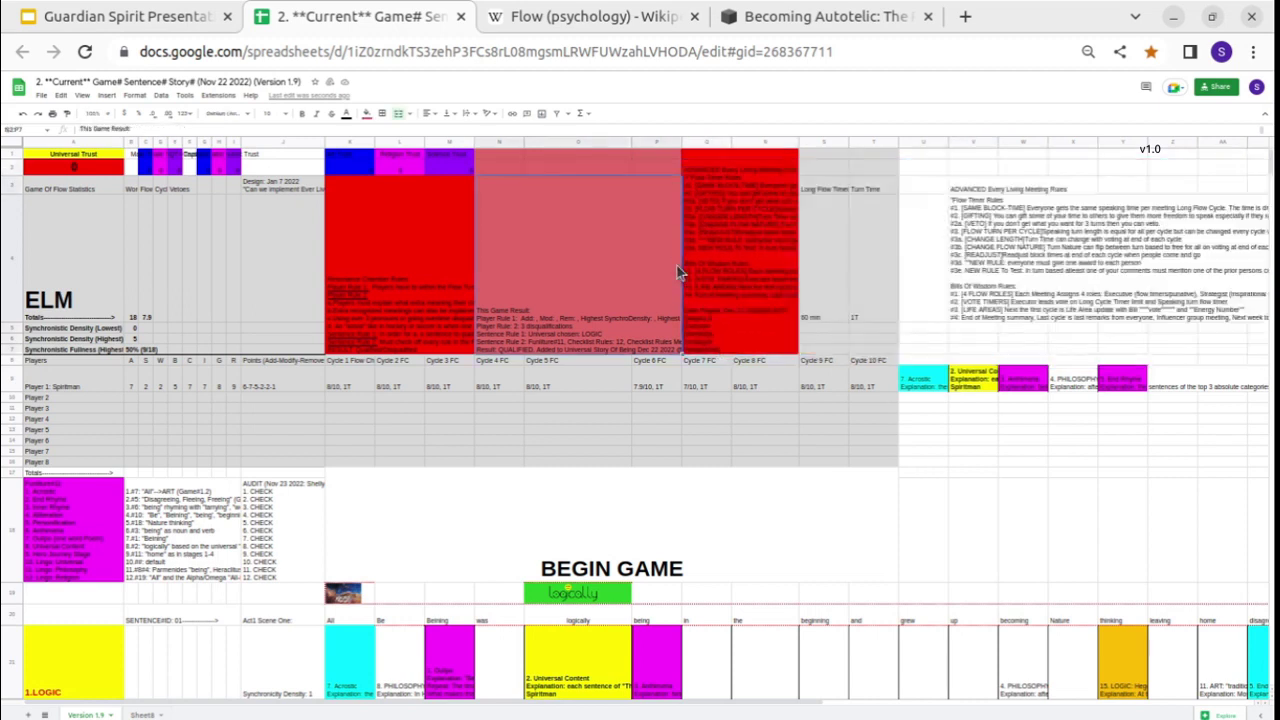
Check the Long Flow Time and Turn Time settings and go over the players' points and flow check block.
left_click(835, 266)
left_click(860, 268)
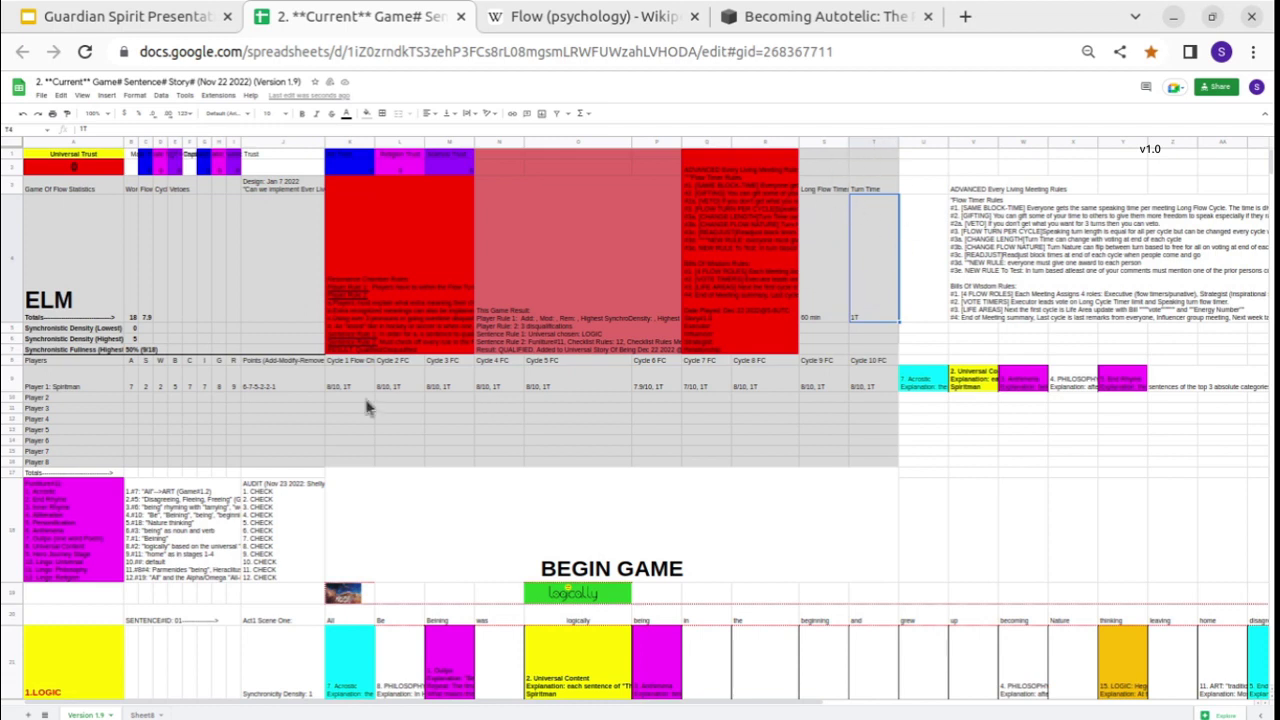
left_click_drag(202, 350, 84, 452)
left_click_drag(177, 372, 669, 426)
left_click(669, 426)
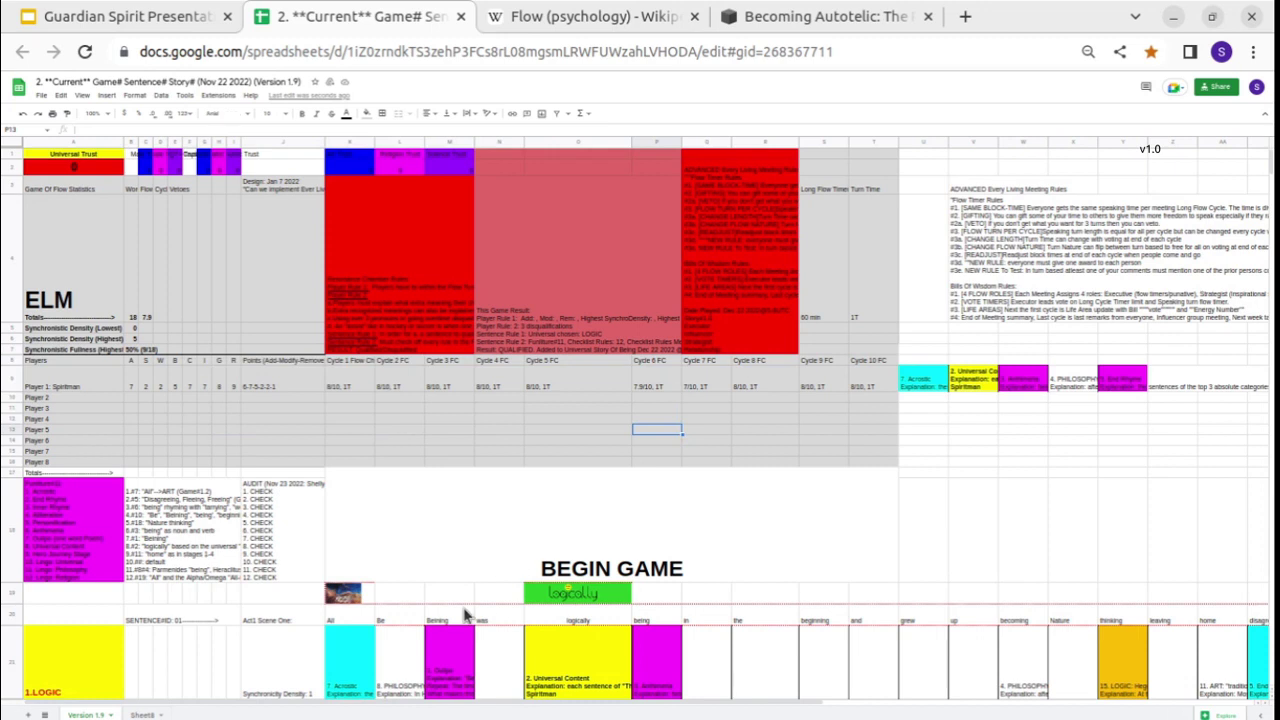
Examine the first sentence word "All" and the Funliture#11 checklist with its answers in row 18.
left_click(355, 623)
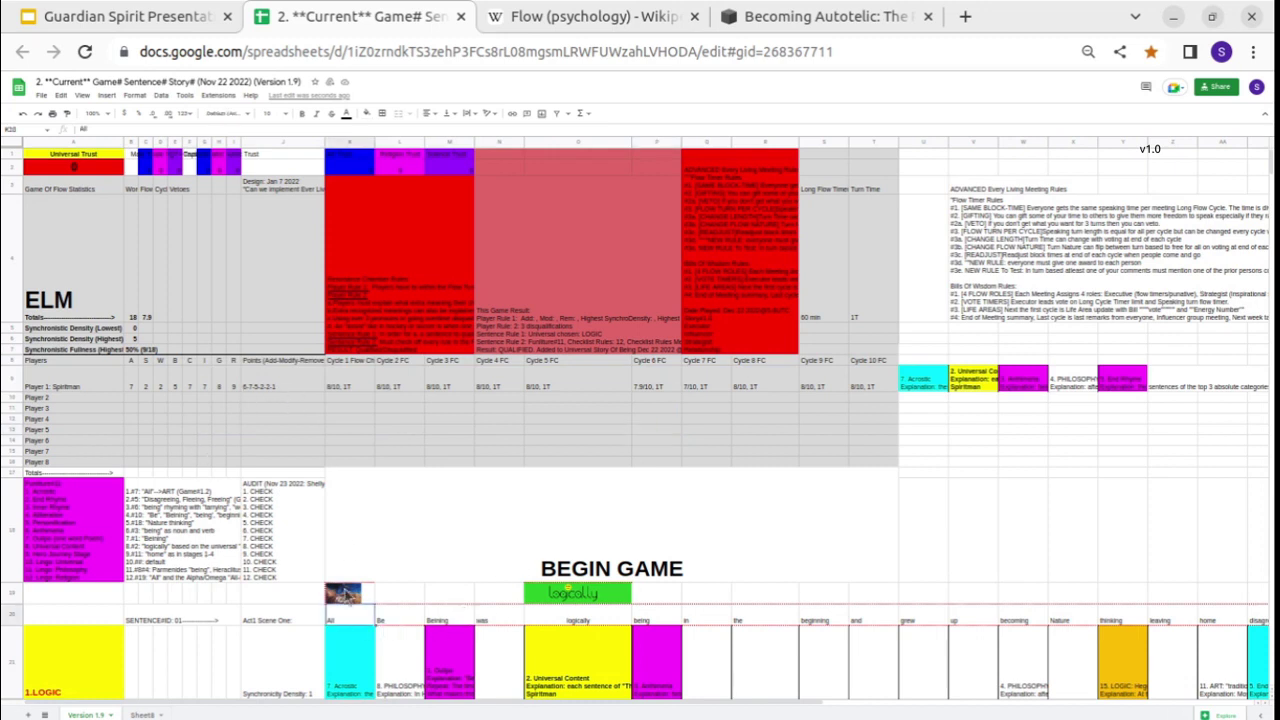
left_click(60, 517)
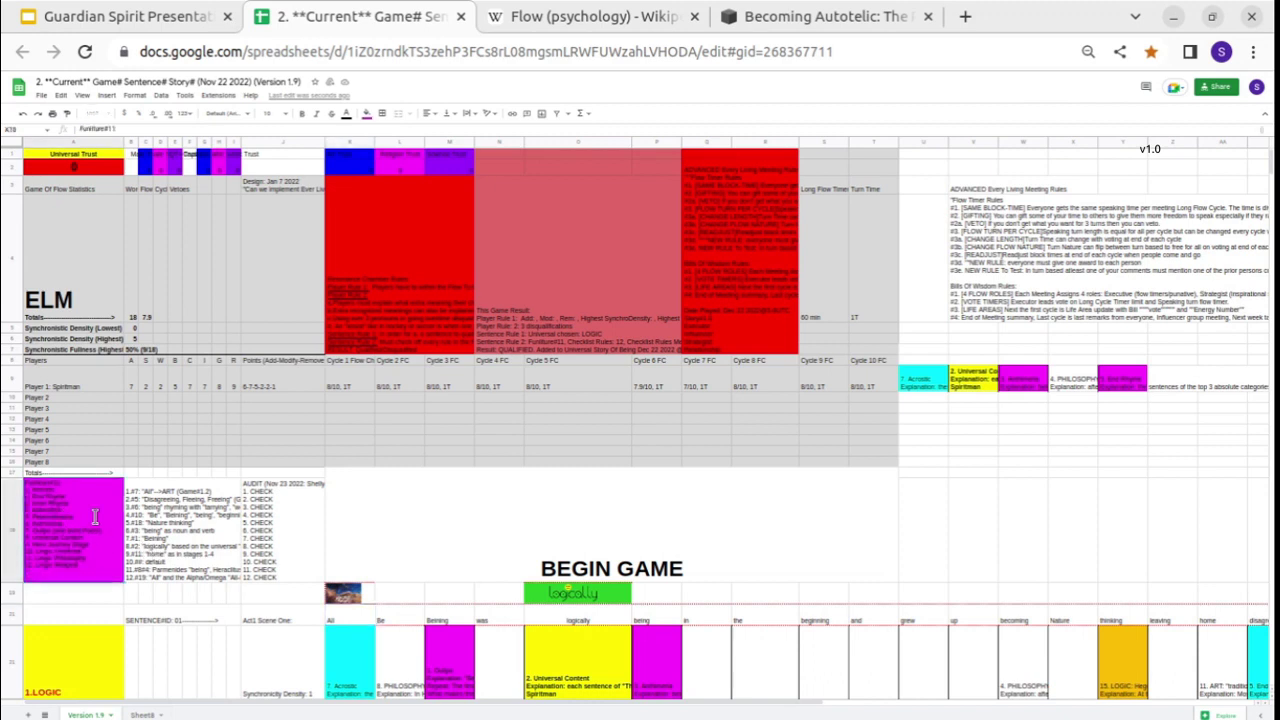
left_click(167, 534)
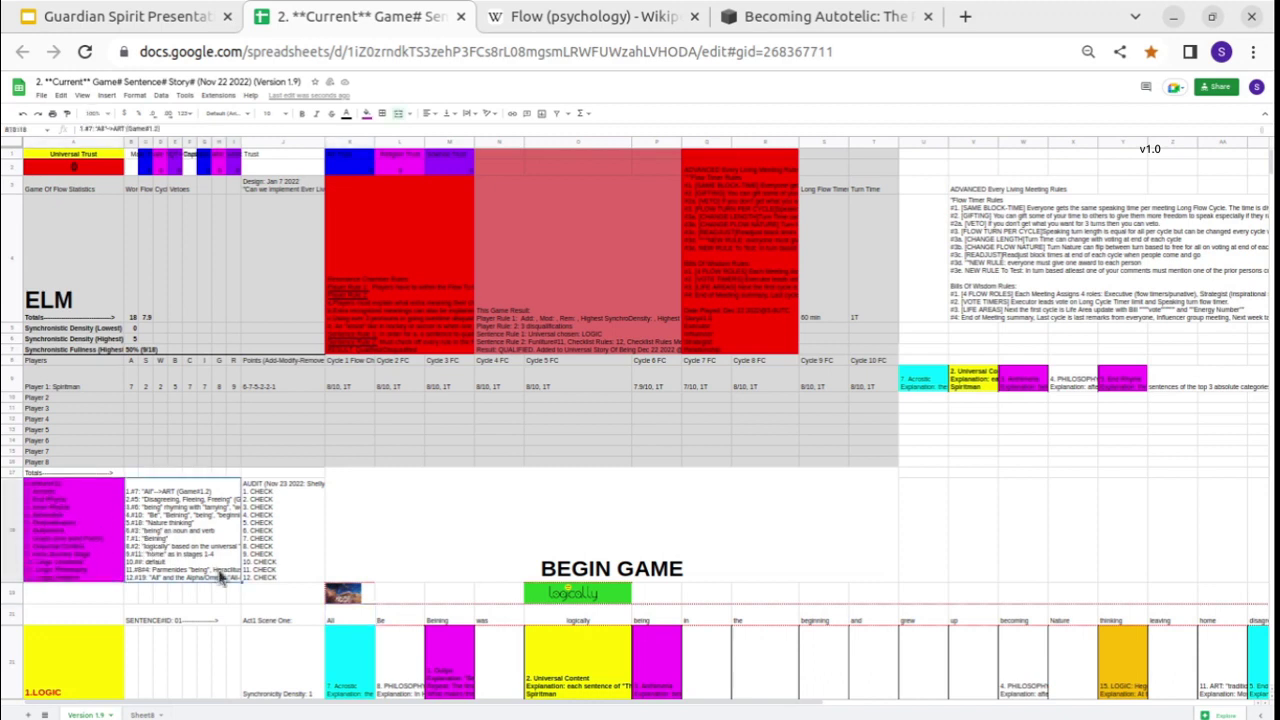
scroll(218, 570, "down", 3)
scroll(218, 578, "down", 1)
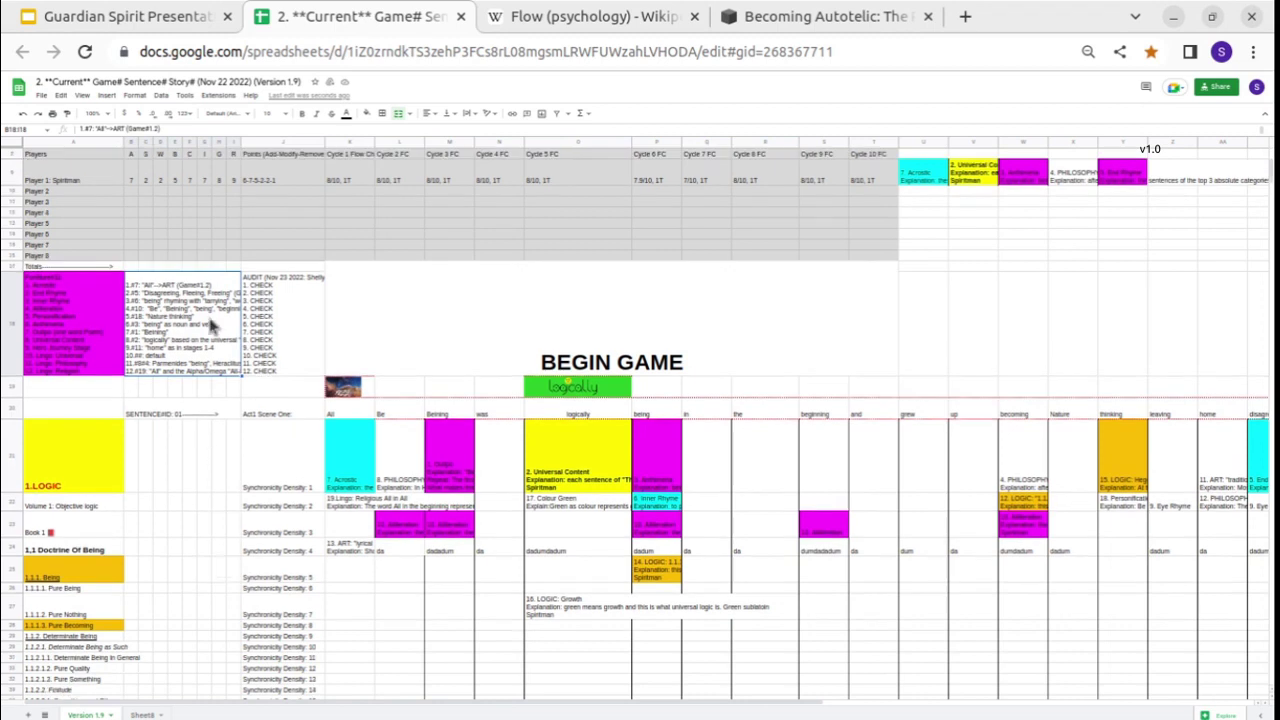
Examine the image row and the sentence's words from "All" onward, along with the SENTENCE#ID: 01 label in row 20.
left_click_drag(332, 388, 834, 377)
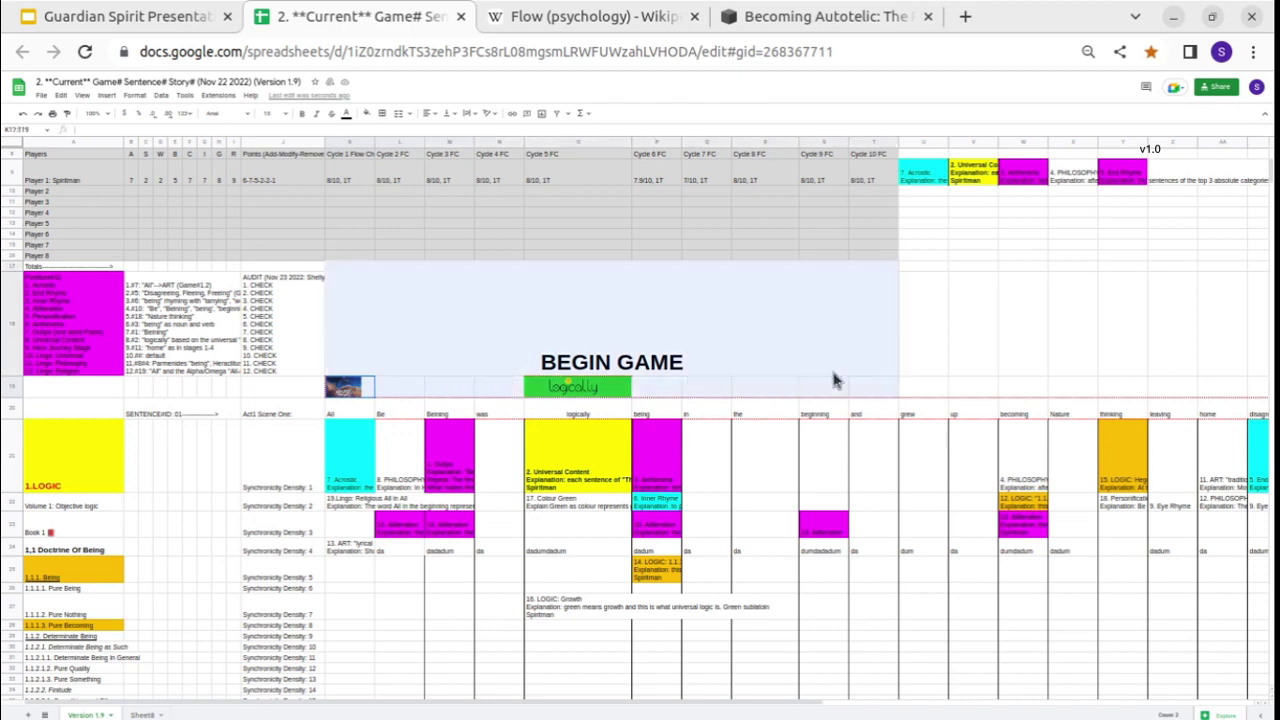
left_click_drag(357, 422, 977, 414)
left_click(977, 414)
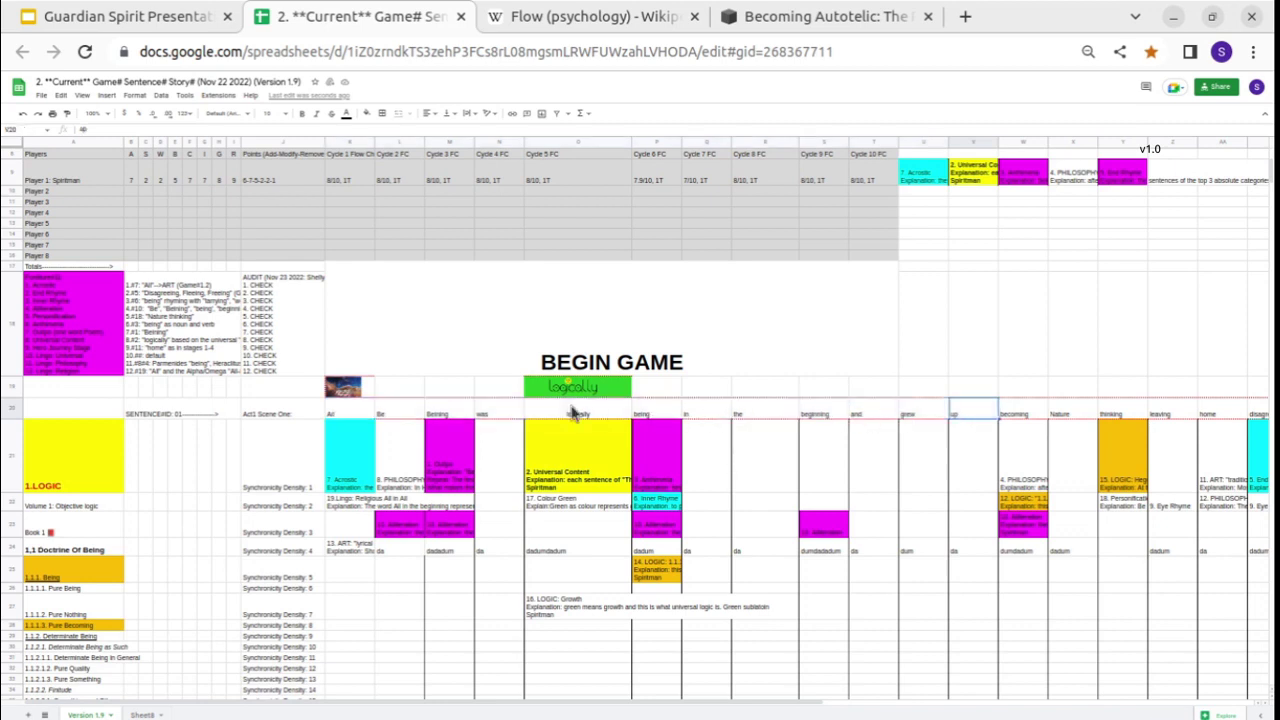
left_click(363, 413)
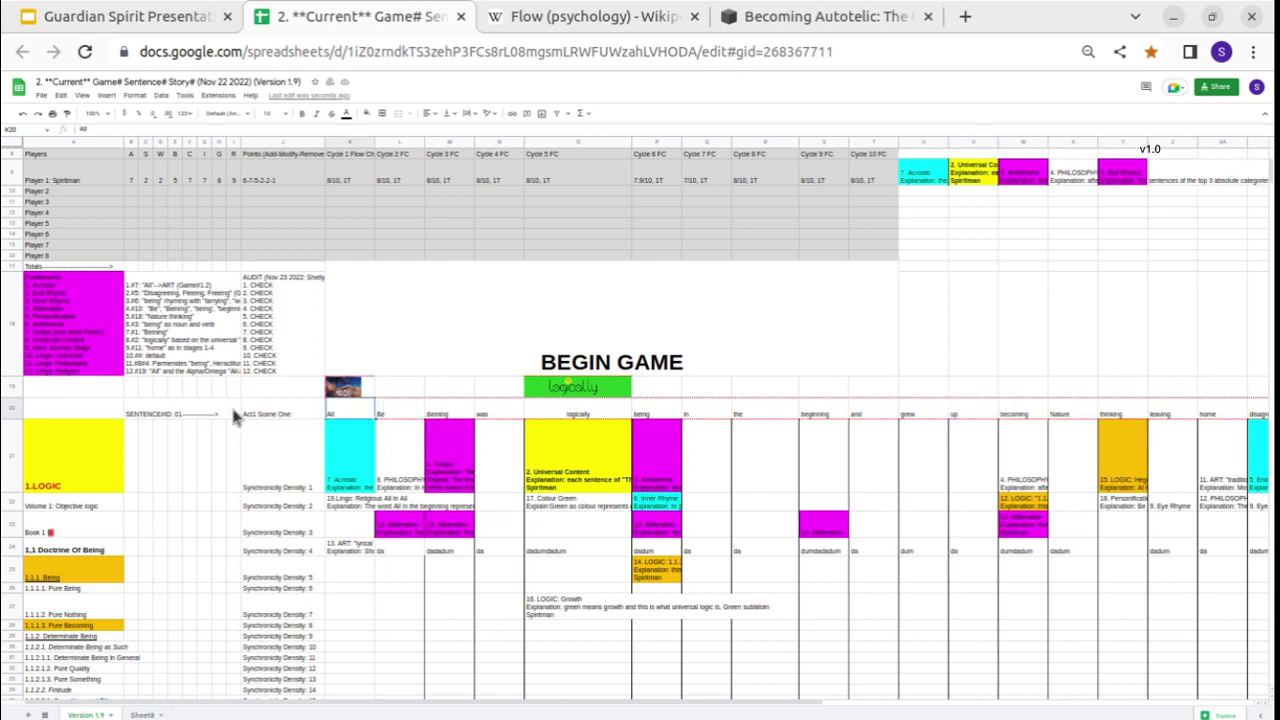
left_click(137, 403)
double_click(177, 402)
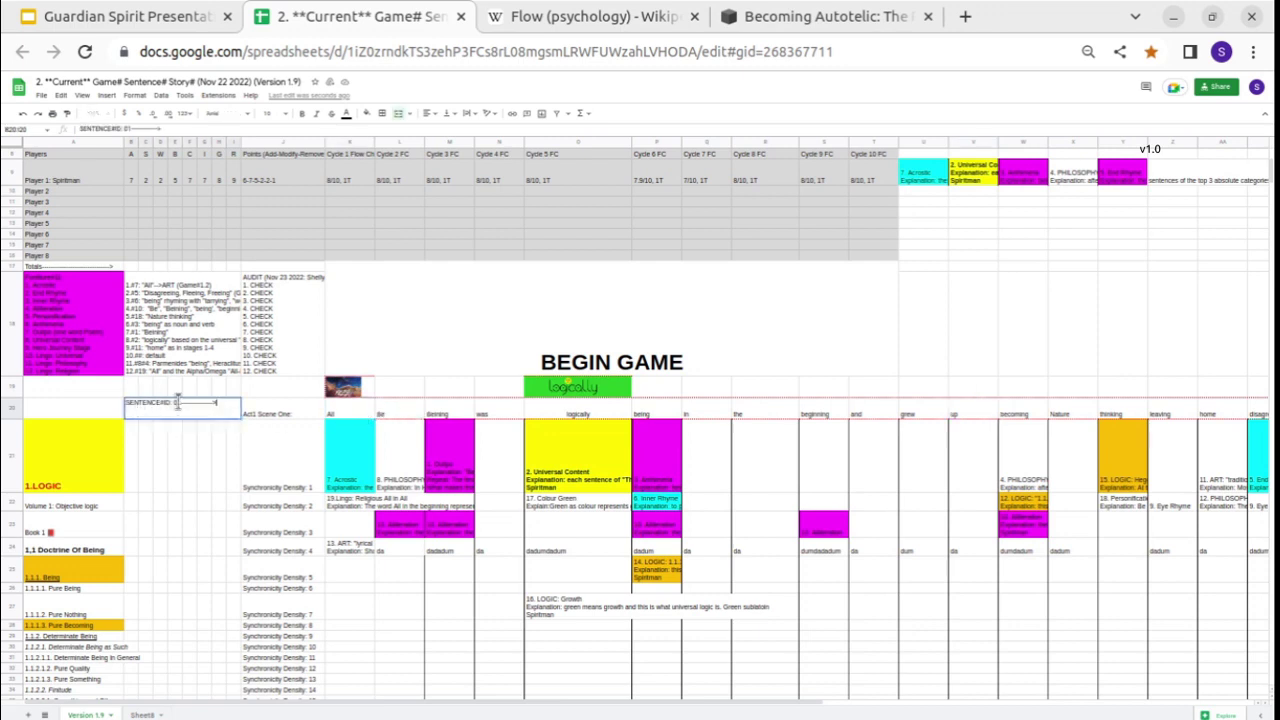
Go over the sentence ID, the "Act1 Scene One:" label and the row 20 words from "Be" to "leaving", returning to "logically".
left_click_drag(183, 400, 173, 402)
left_click(266, 415)
left_click(353, 461)
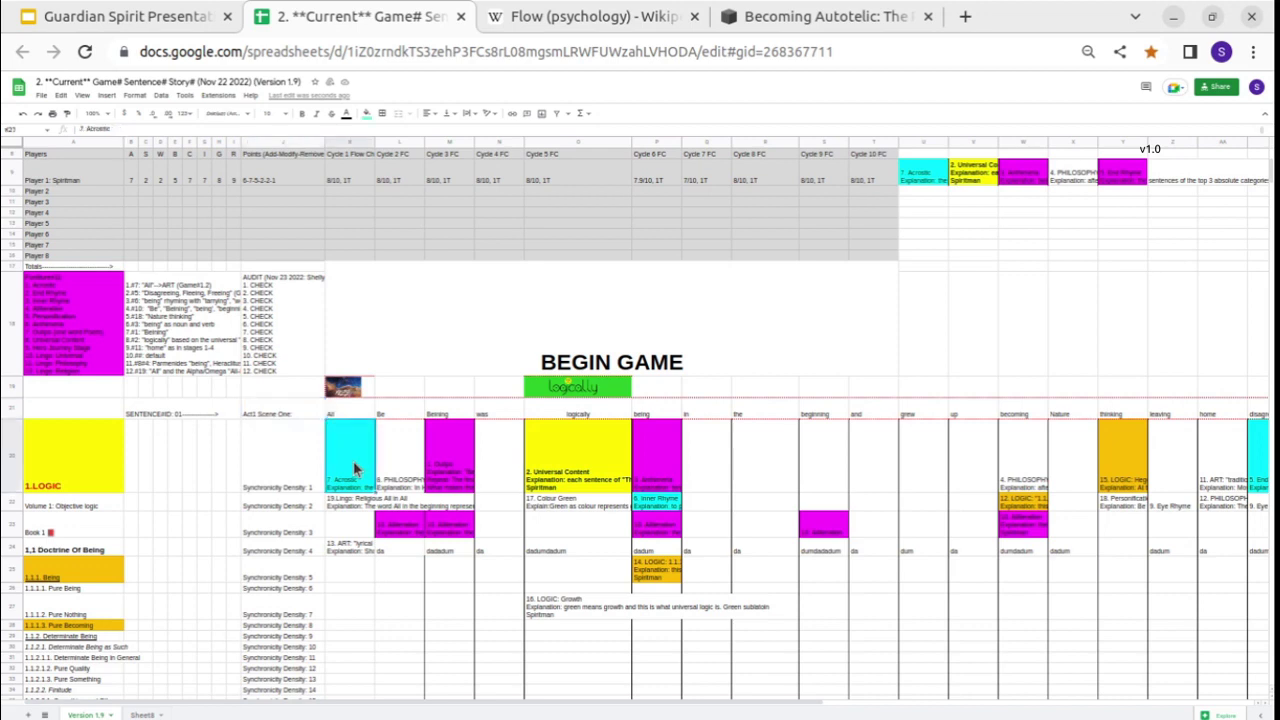
left_click(394, 414)
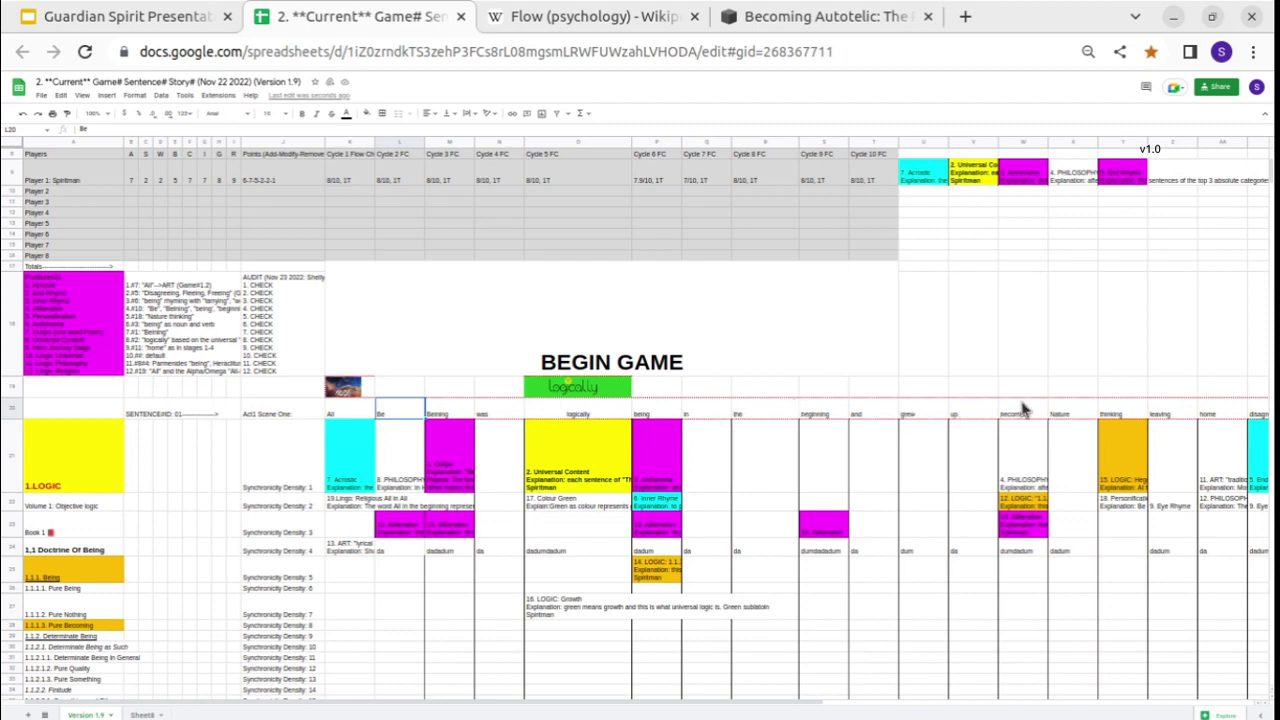
scroll(1207, 422, "right", 2)
left_click(1150, 413)
left_click(1100, 416)
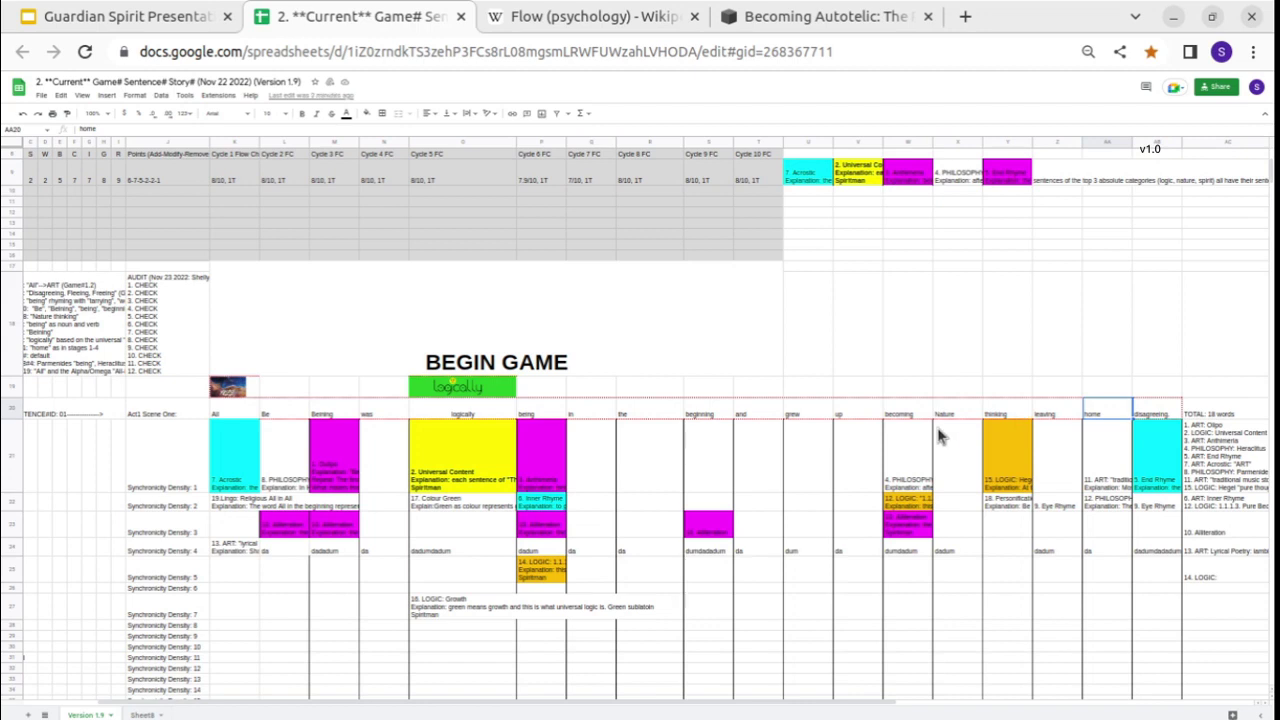
left_click(460, 425)
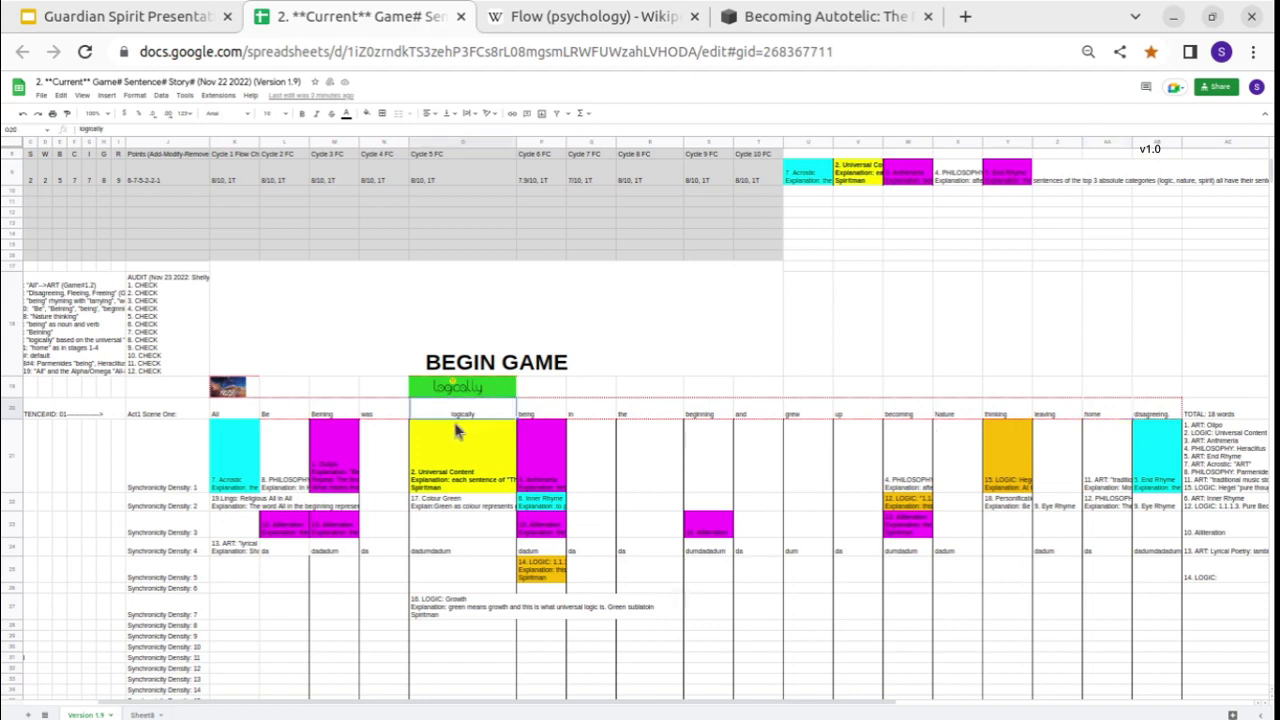
scroll(447, 465, "left", 2)
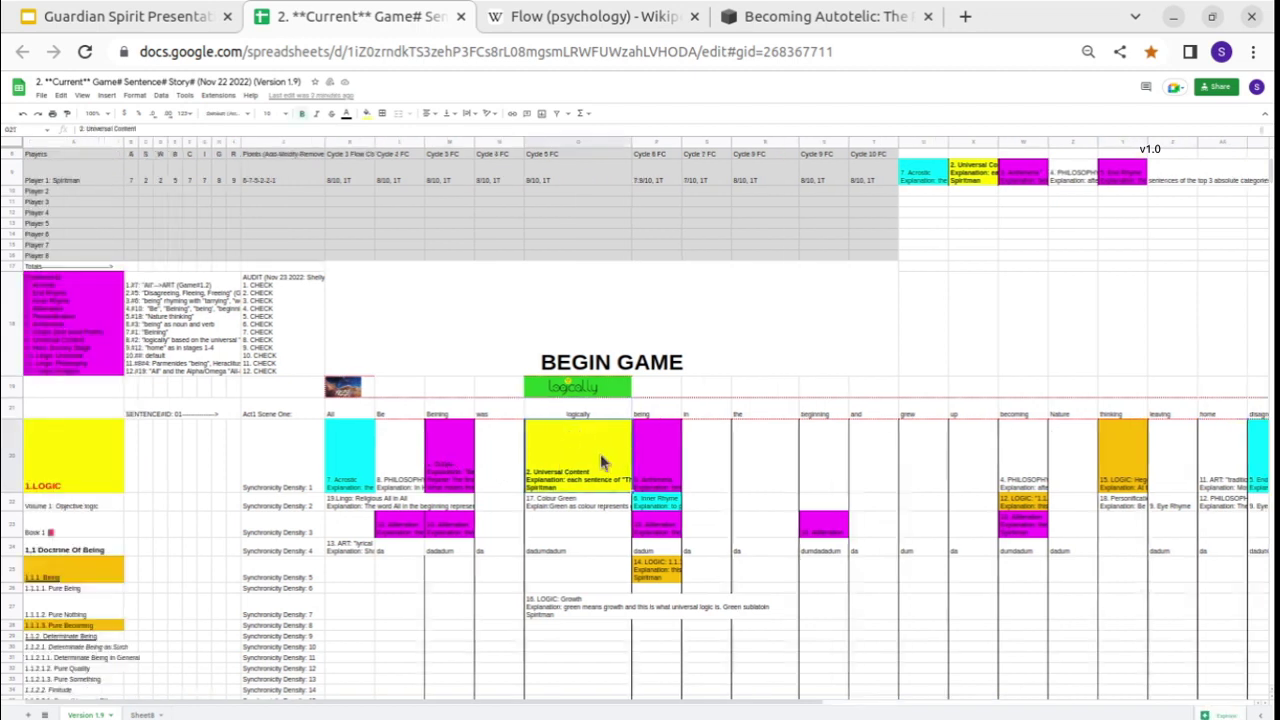
Compare the 1.LOGIC, 1.1.1. Being and 1.1.1.3. Pure Becoming categories with the Being and Universal Content entries under the sentence's words.
left_click(68, 442)
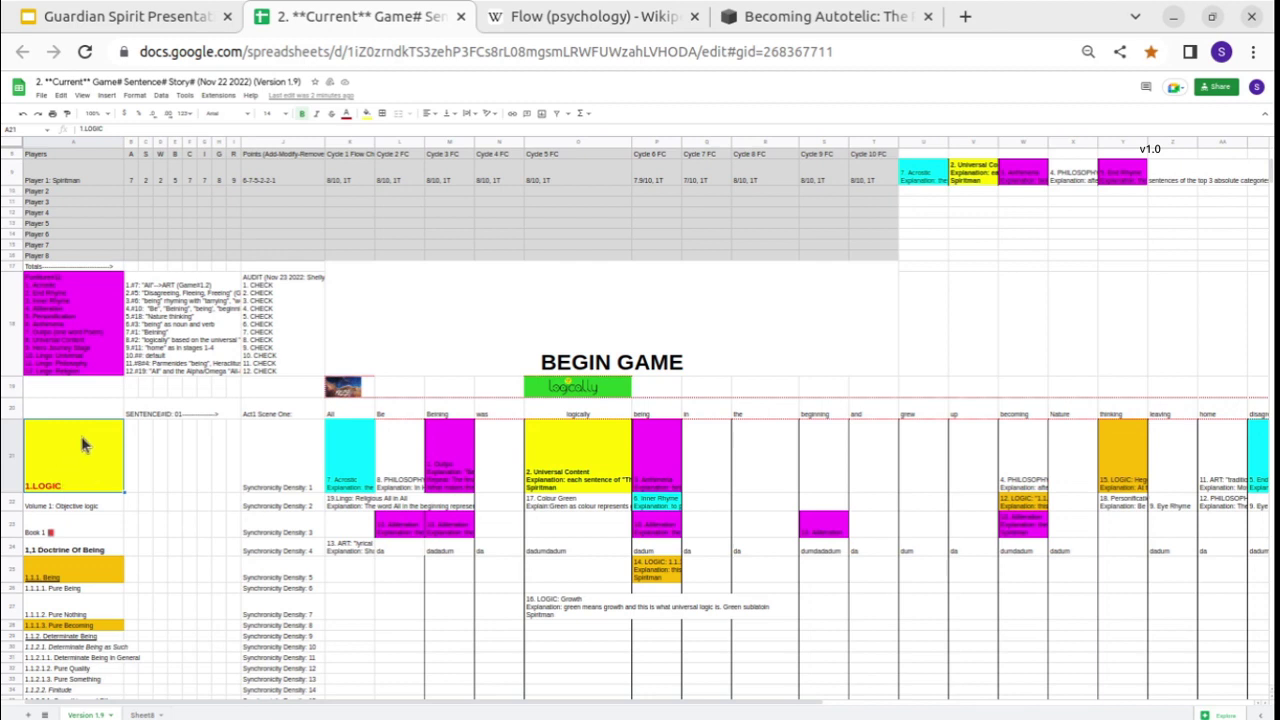
left_click(77, 578)
left_click(88, 626)
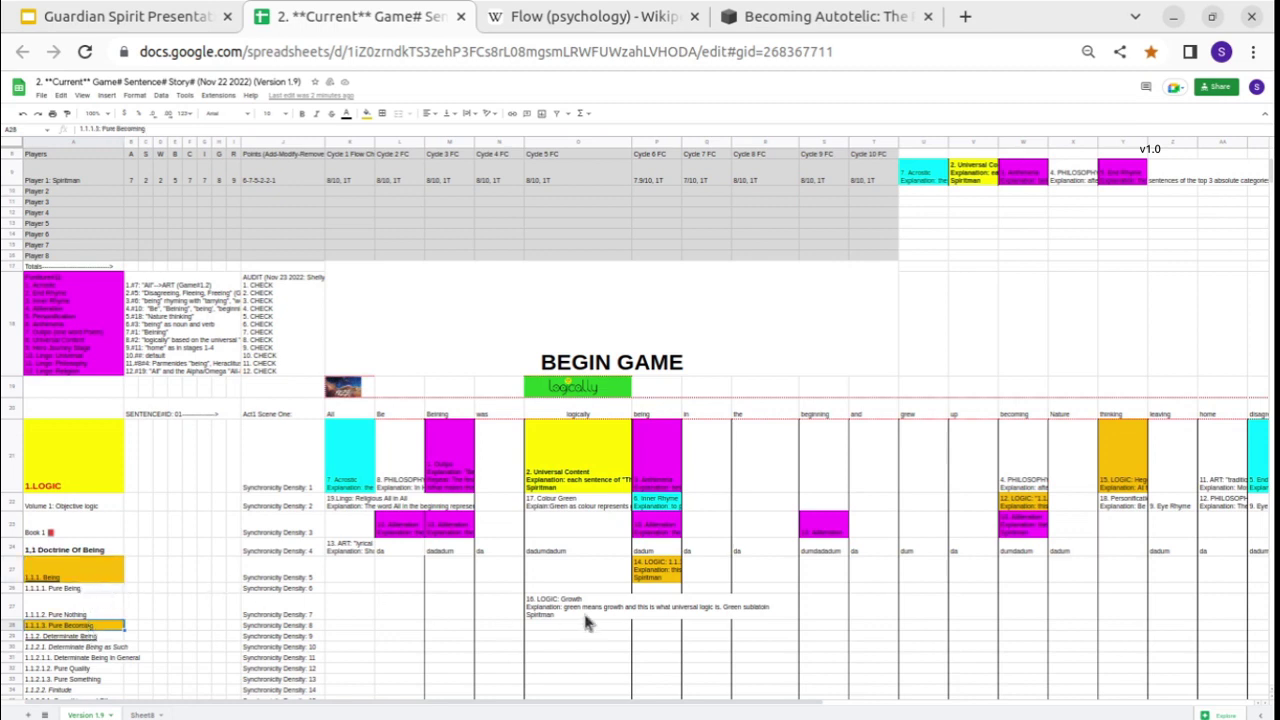
left_click(660, 578)
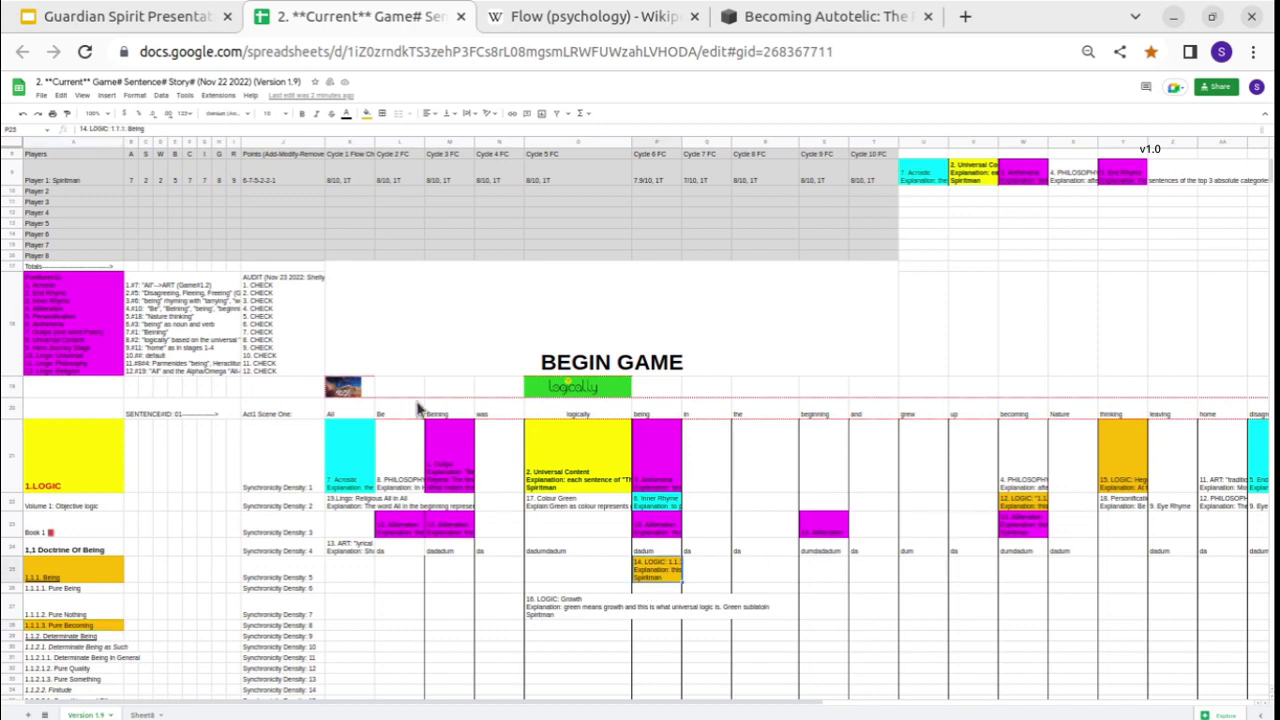
left_click(560, 470)
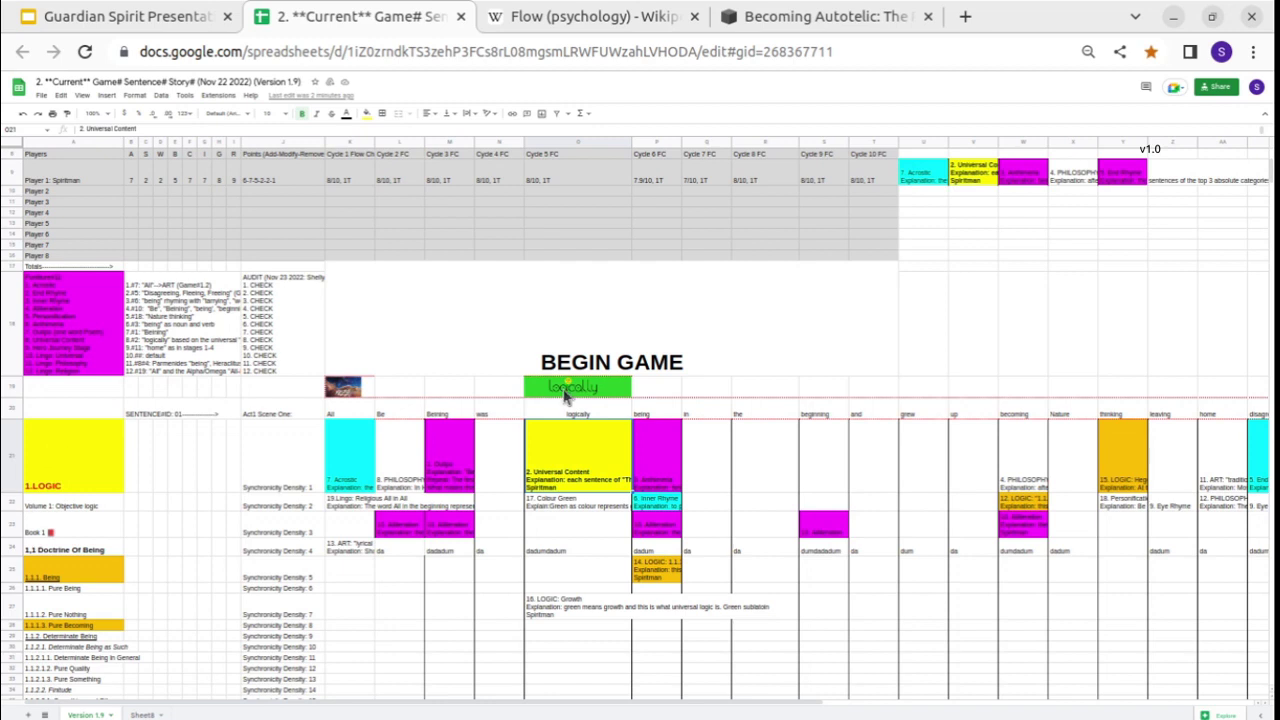
left_click_drag(566, 420, 566, 448)
left_click(566, 448)
left_click(72, 463)
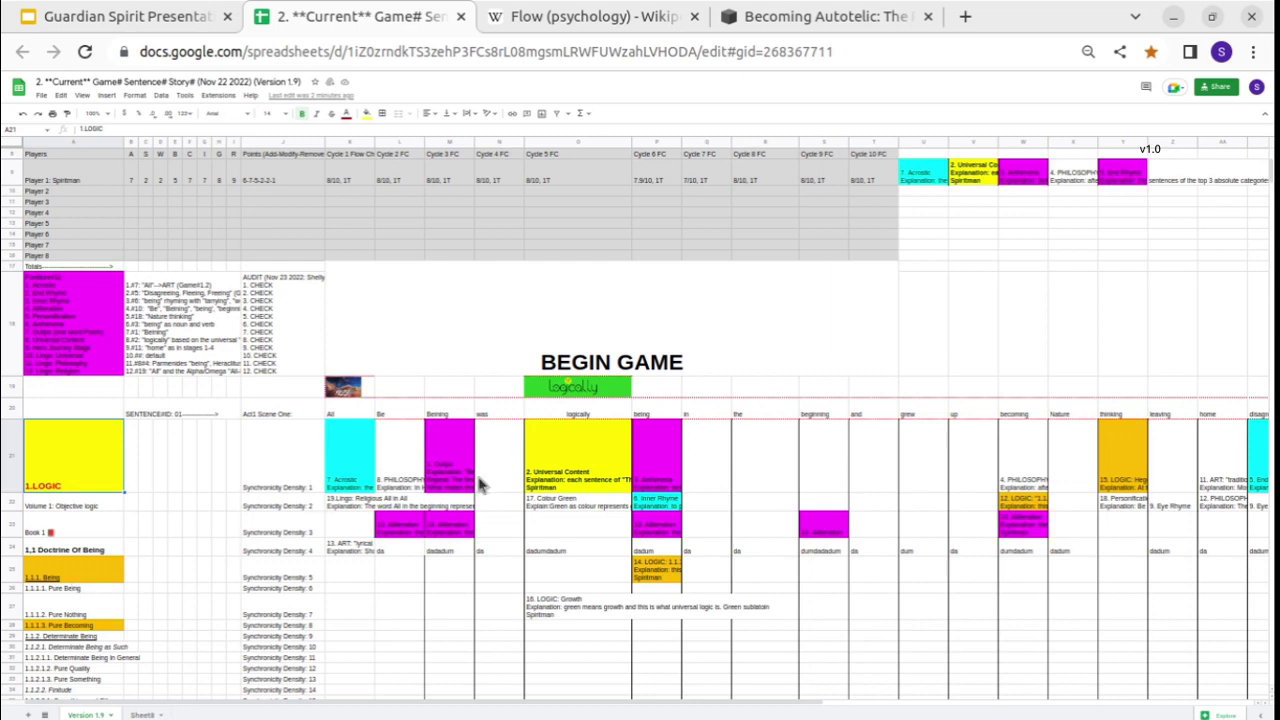
Read the full Acrostic explanation under the word "All" and check the word with its image above.
left_click(364, 470)
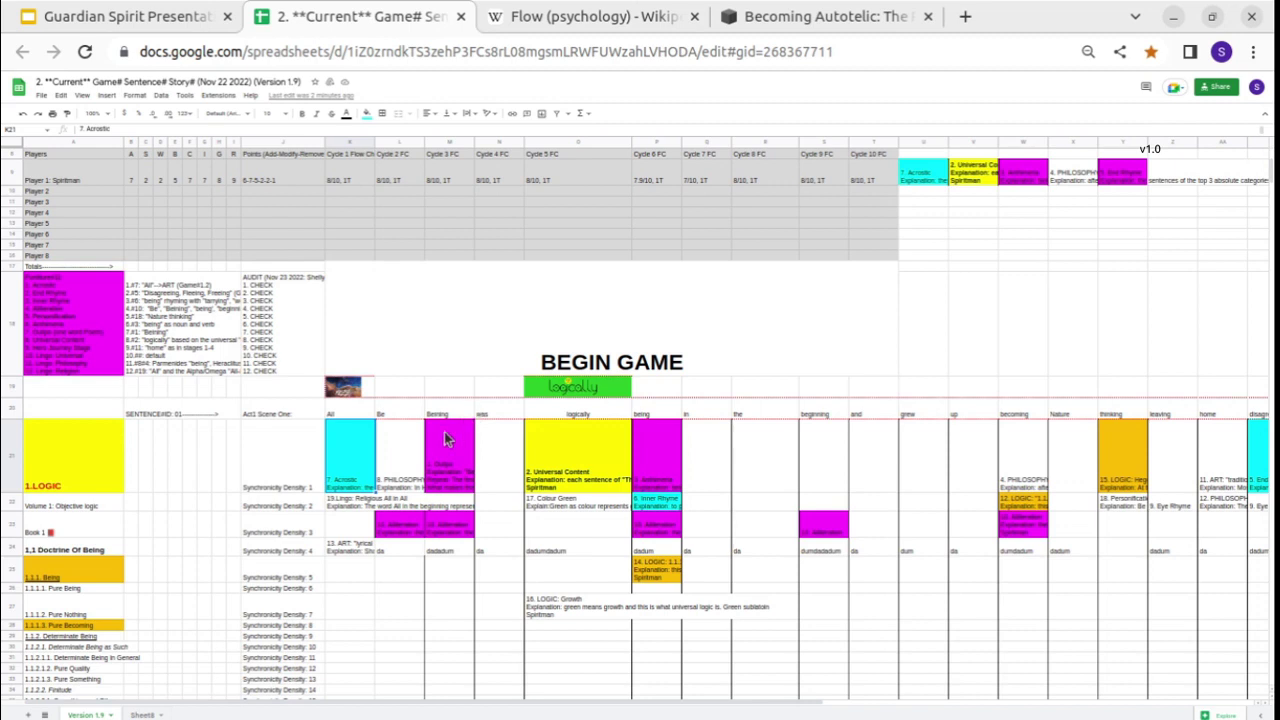
double_click(338, 457)
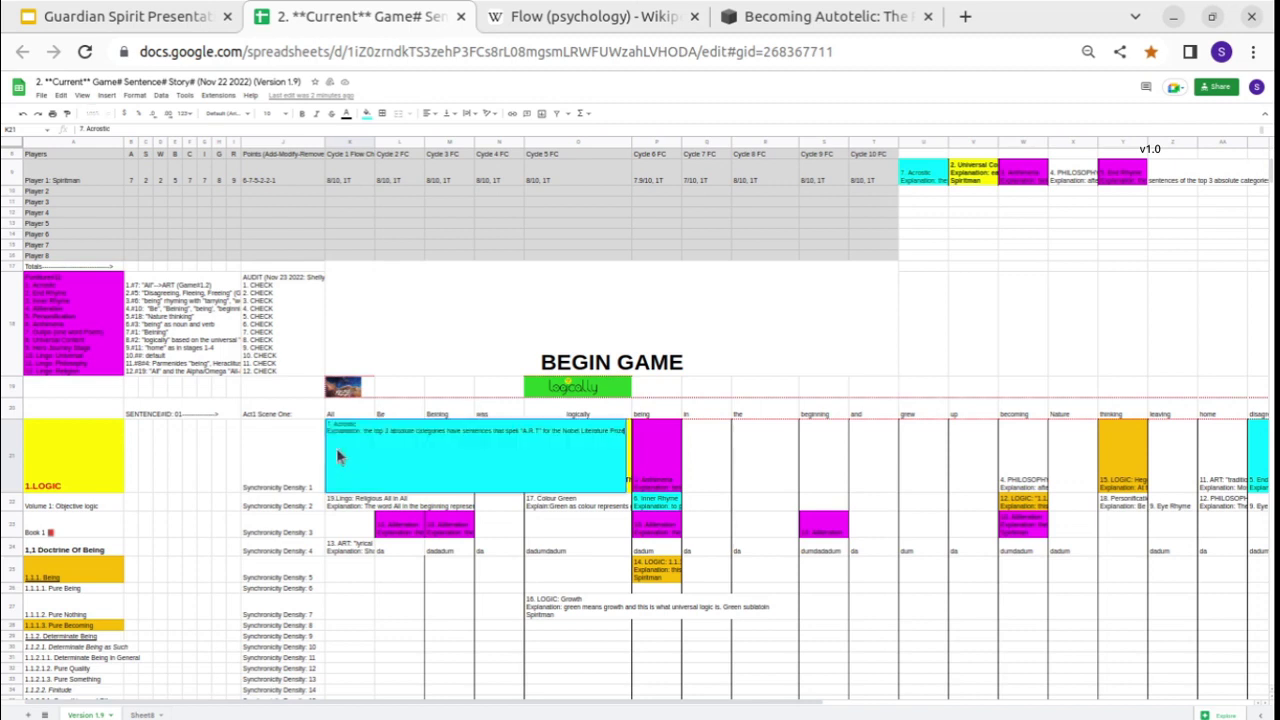
left_click(368, 409)
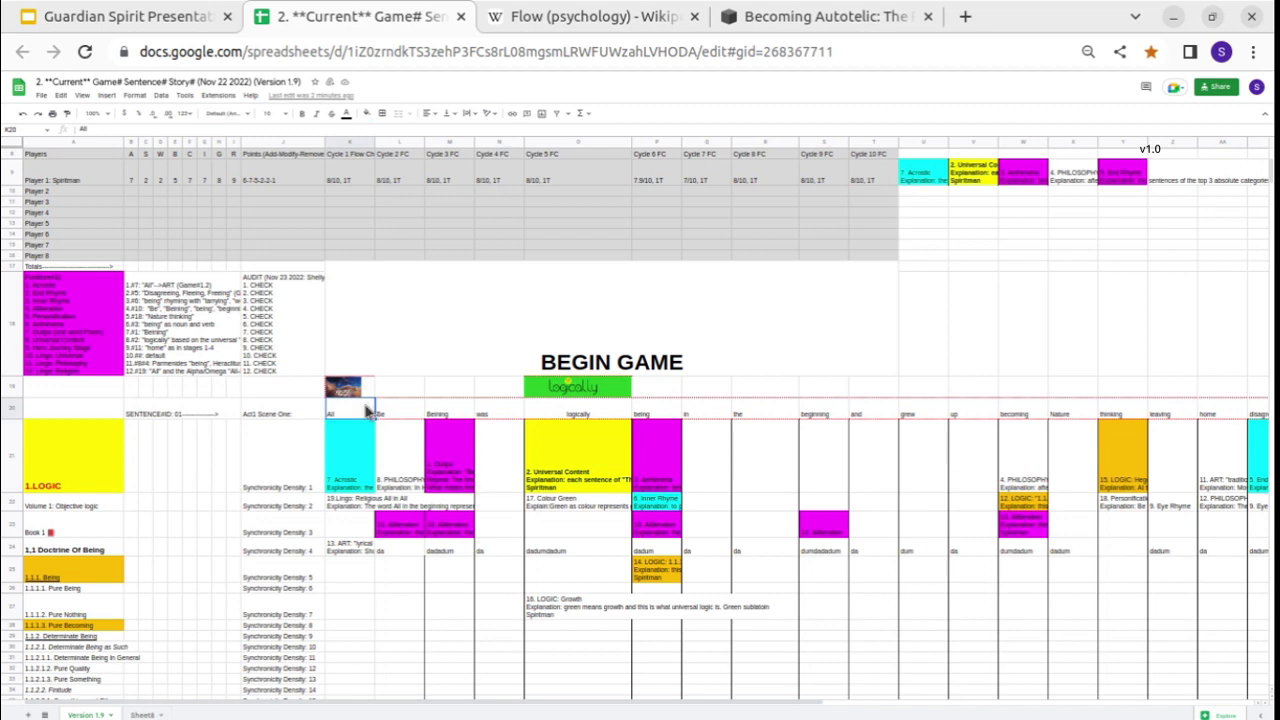
left_click(344, 392)
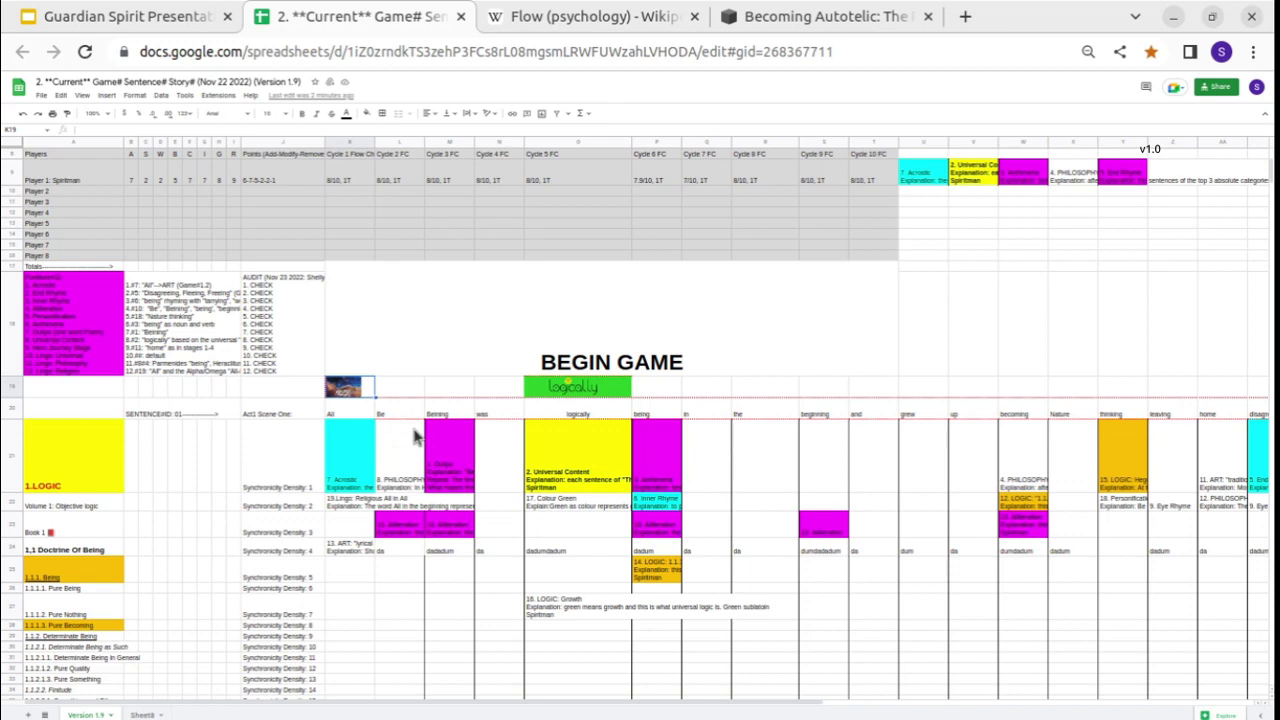
Examine the TOTAL column that lists the synchronicities beside the Synchronicity Fullness values.
scroll(700, 490, "right", 3)
scroll(700, 490, "right", 5)
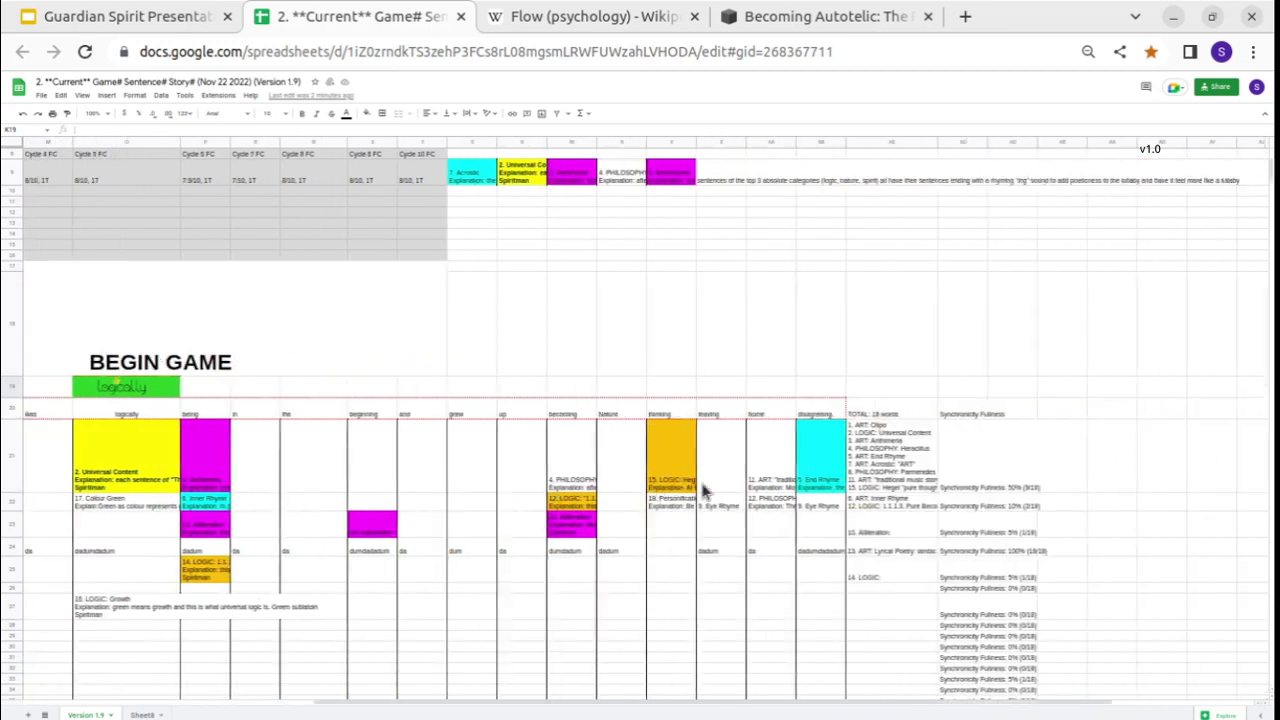
left_click(880, 488)
left_click_drag(880, 490, 871, 594)
left_click(871, 590)
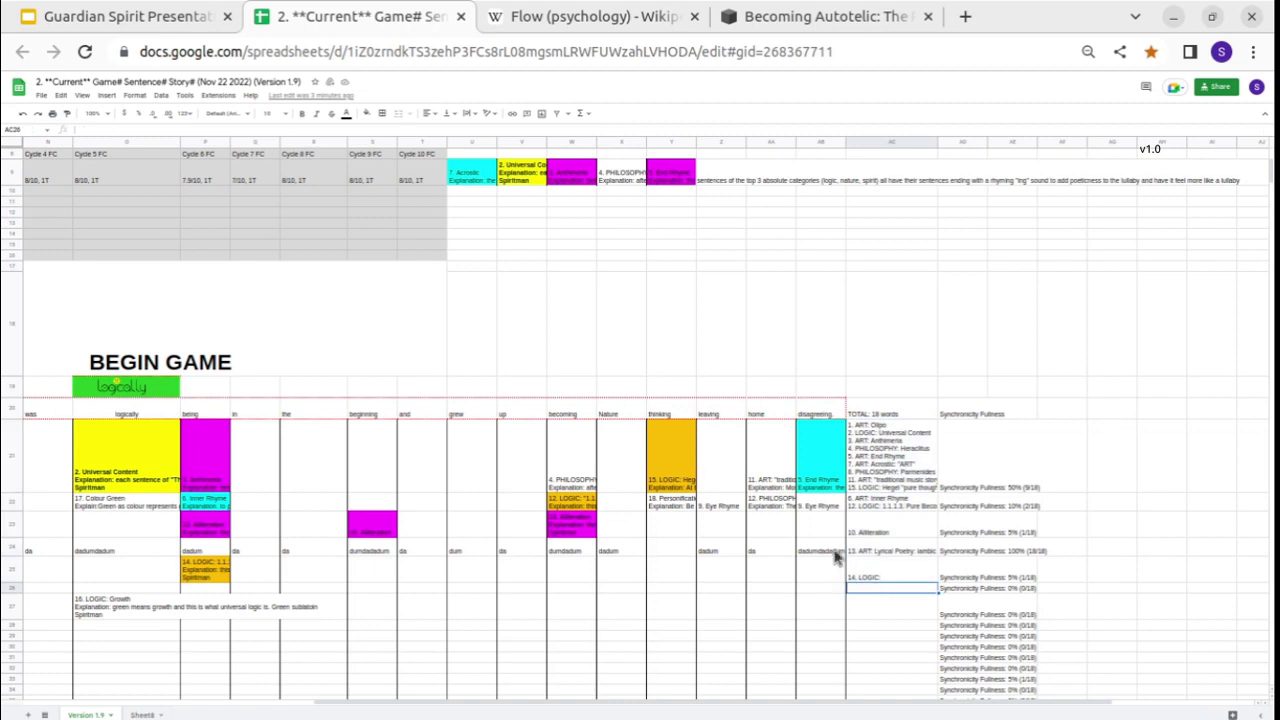
Examine the word "disagreeing" at the sentence's end and its End Rhyme entry below.
left_click(804, 467)
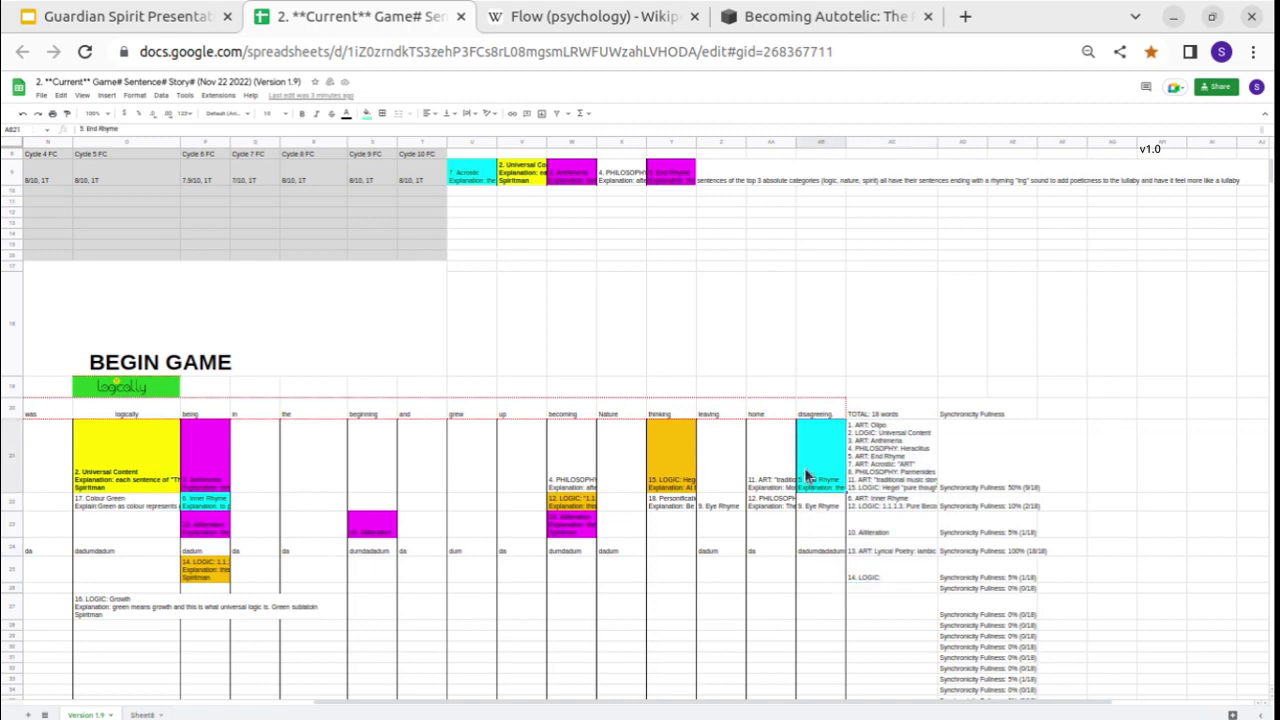
left_click(807, 415)
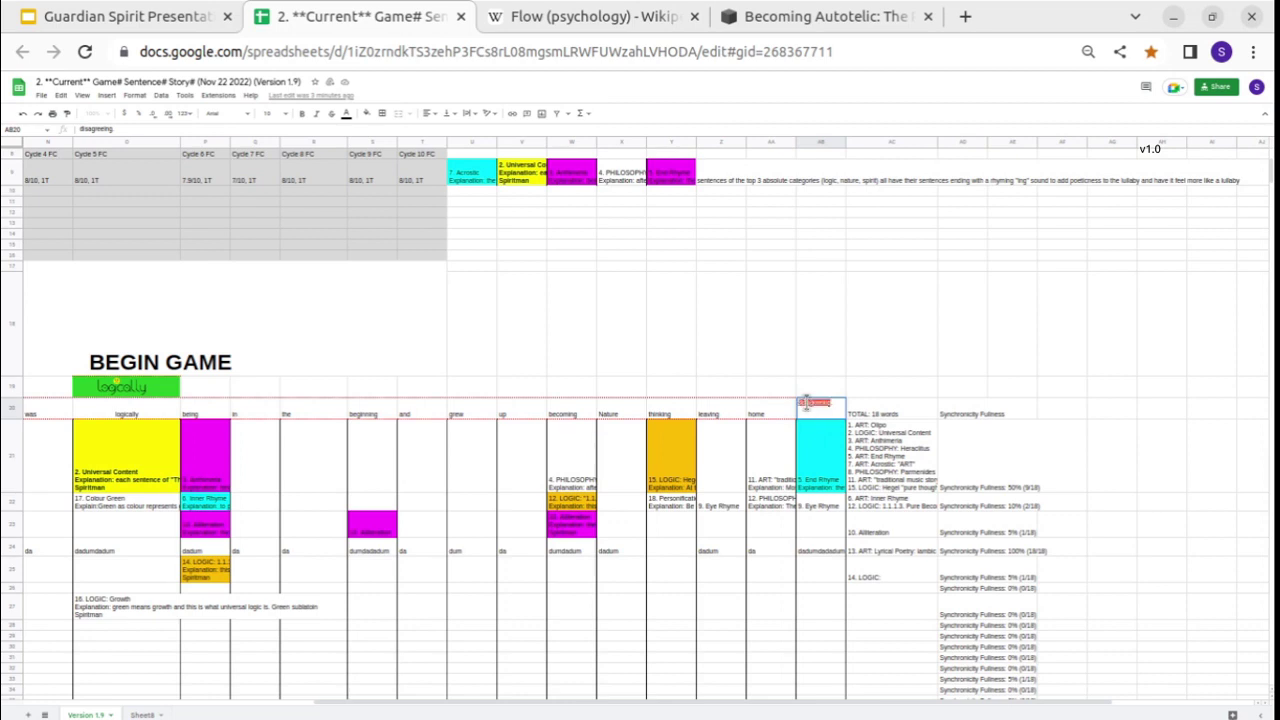
left_click(800, 425)
left_click(805, 416)
left_click(810, 442)
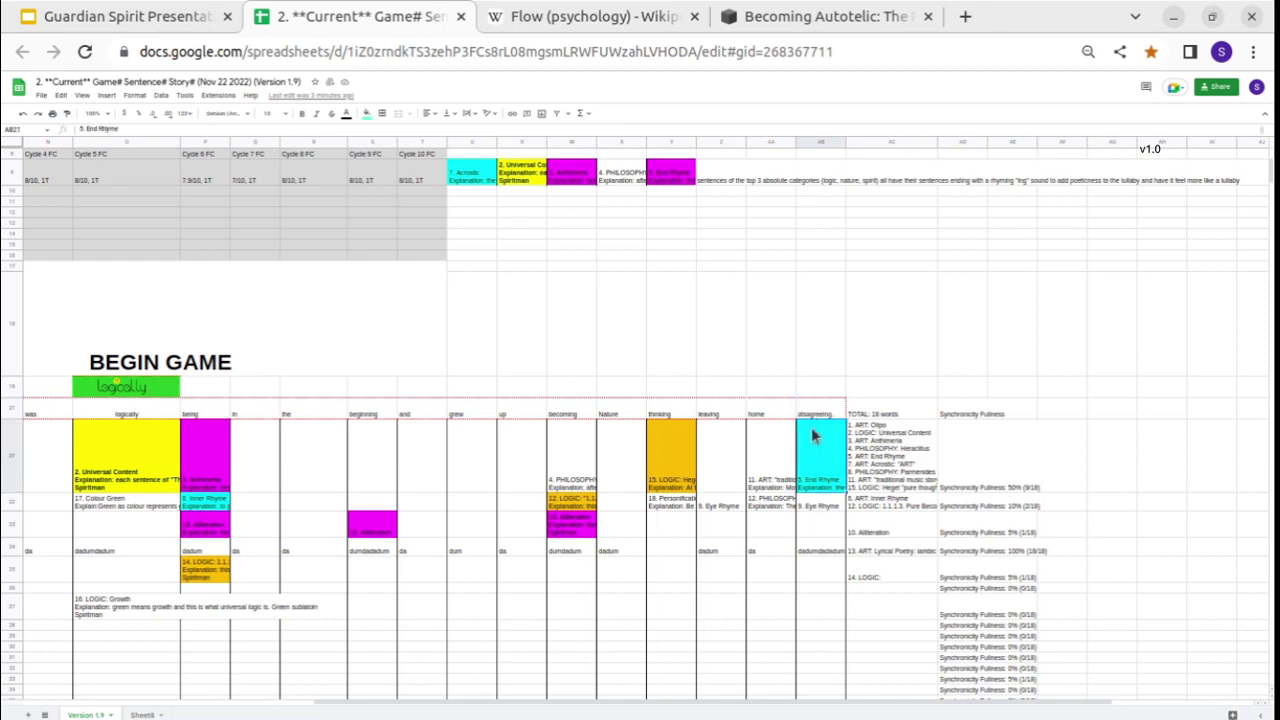
Check the LOGIC: Hegel entry under "thinking" and the Universal Content entry under "logically".
left_click(681, 452)
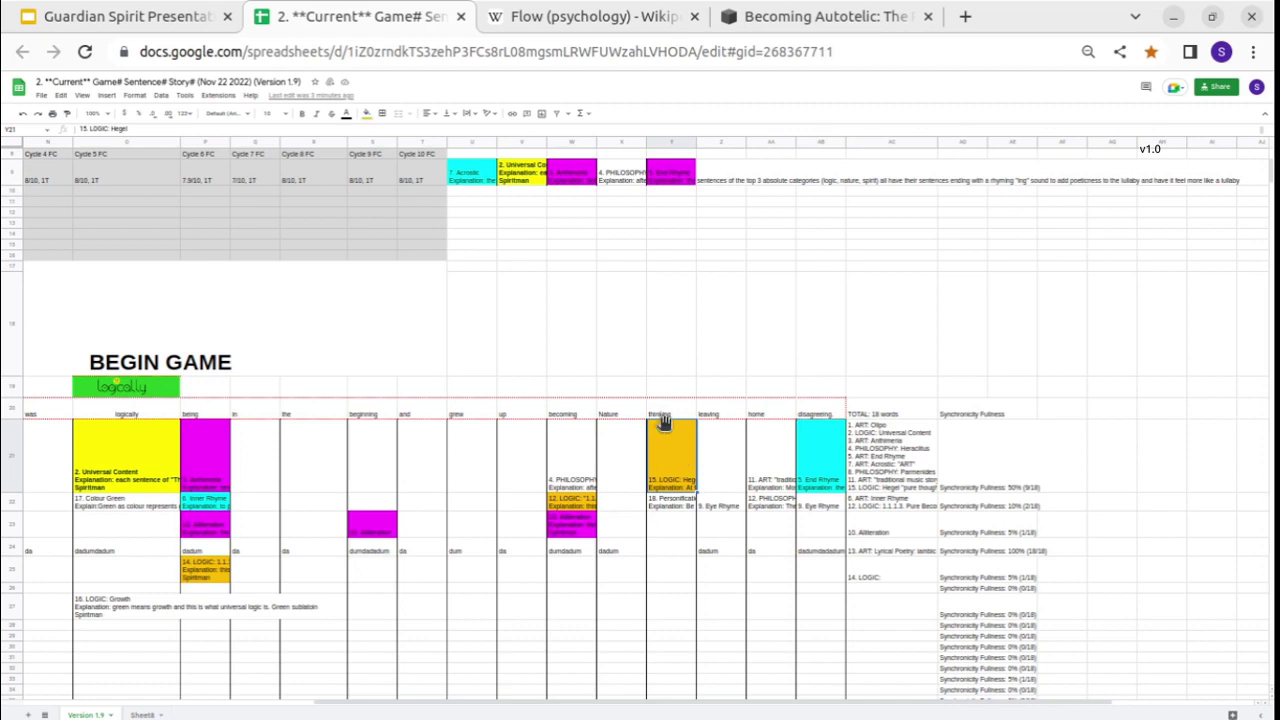
left_click(118, 470)
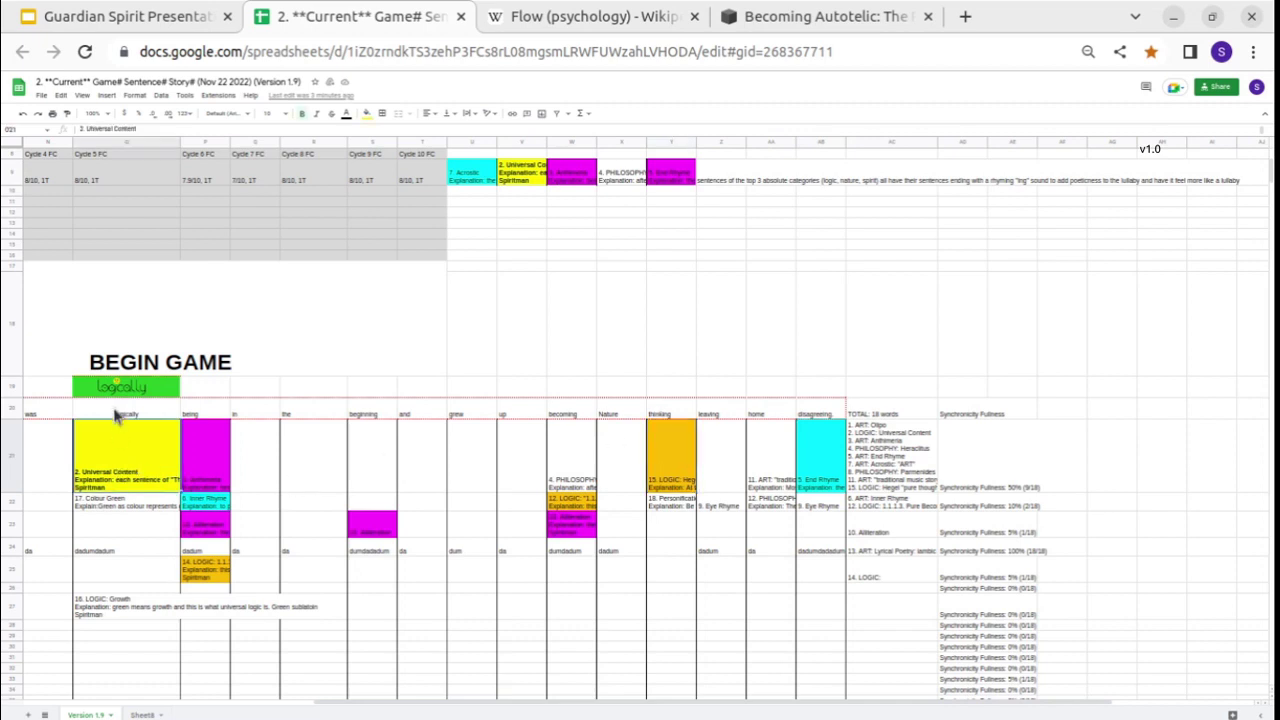
left_click(114, 442)
scroll(123, 449, "left", 5)
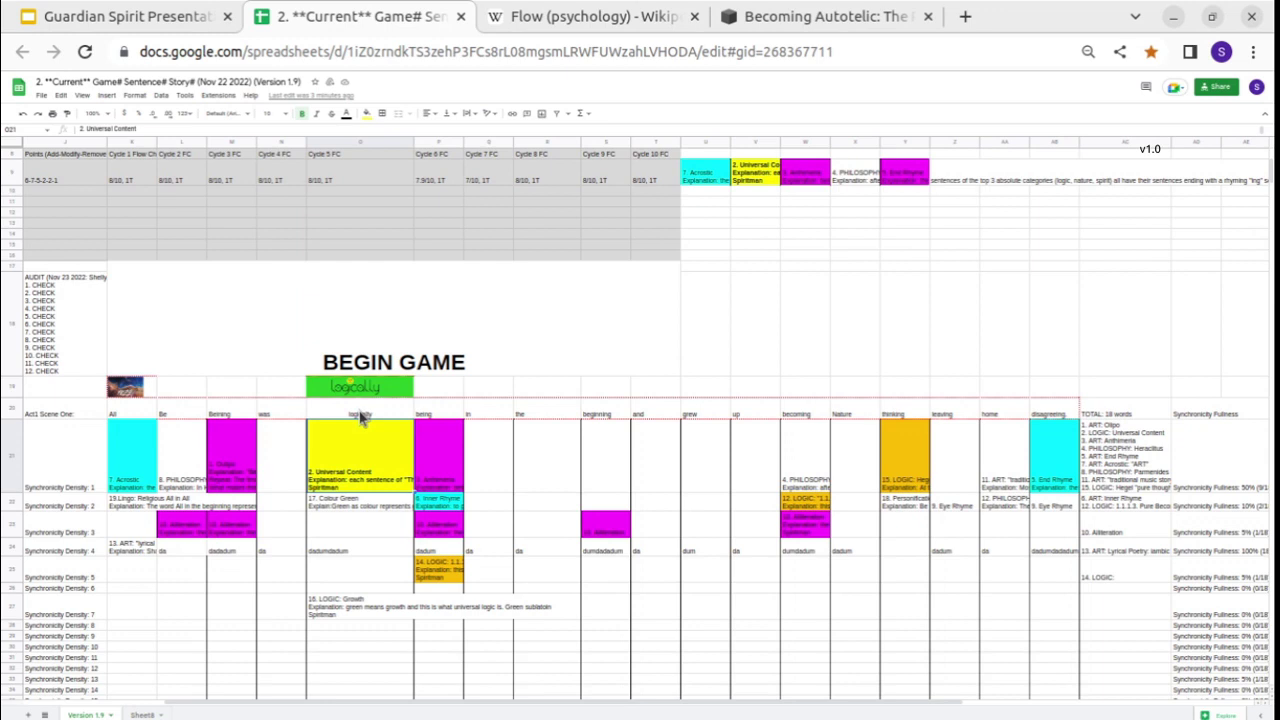
left_click_drag(362, 418, 362, 448)
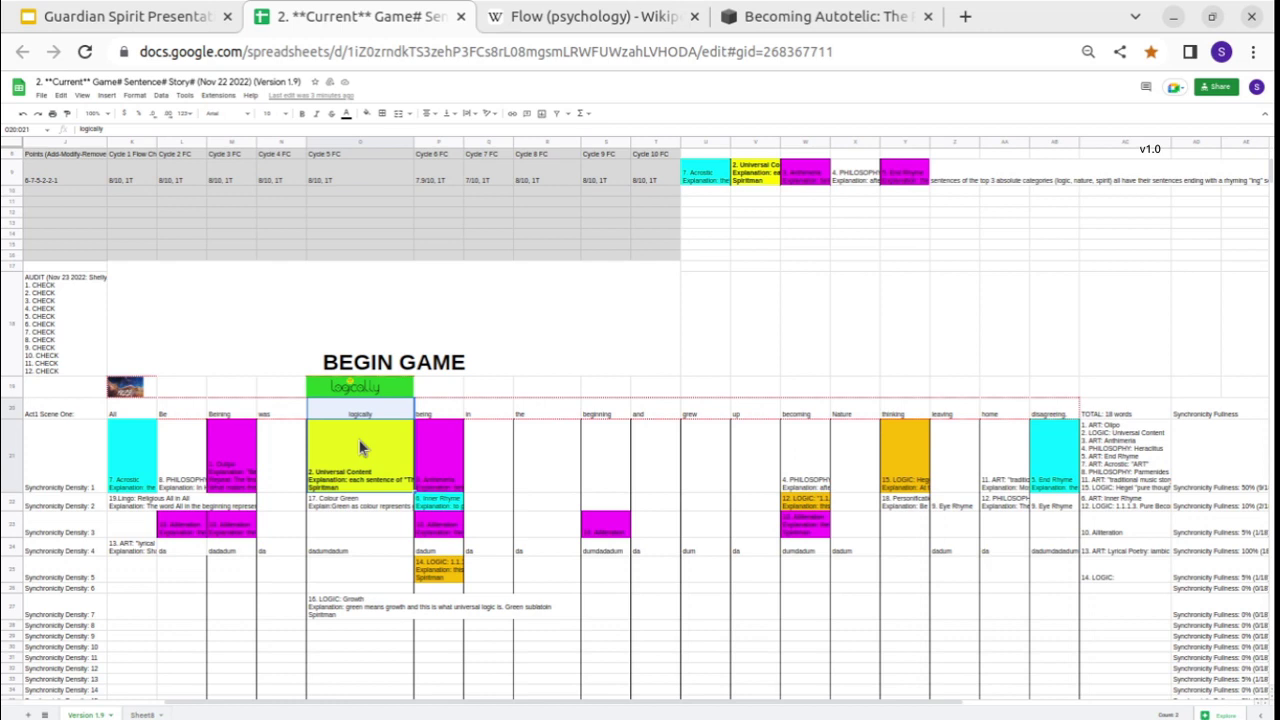
left_click(362, 448)
scroll(362, 448, "left", 1)
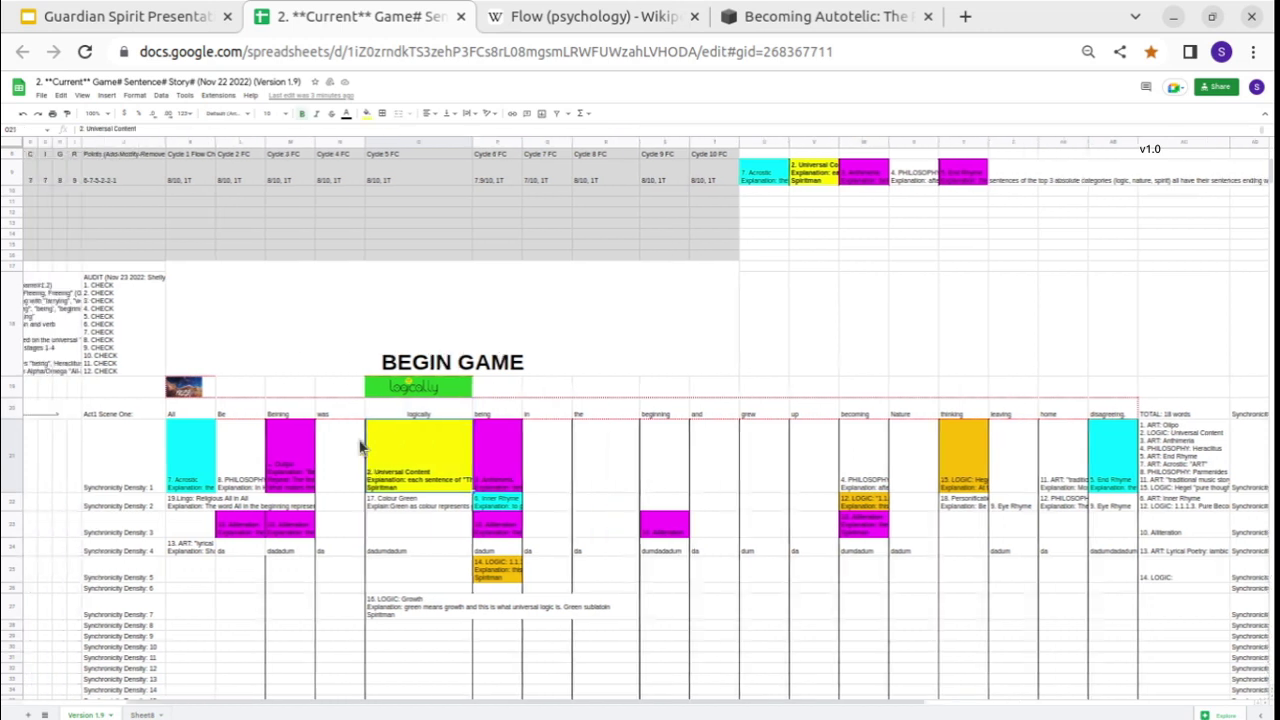
Look over the Alliteration entries along row 23 and read the full explanation under "being".
left_click_drag(230, 524, 857, 523)
left_click(857, 523)
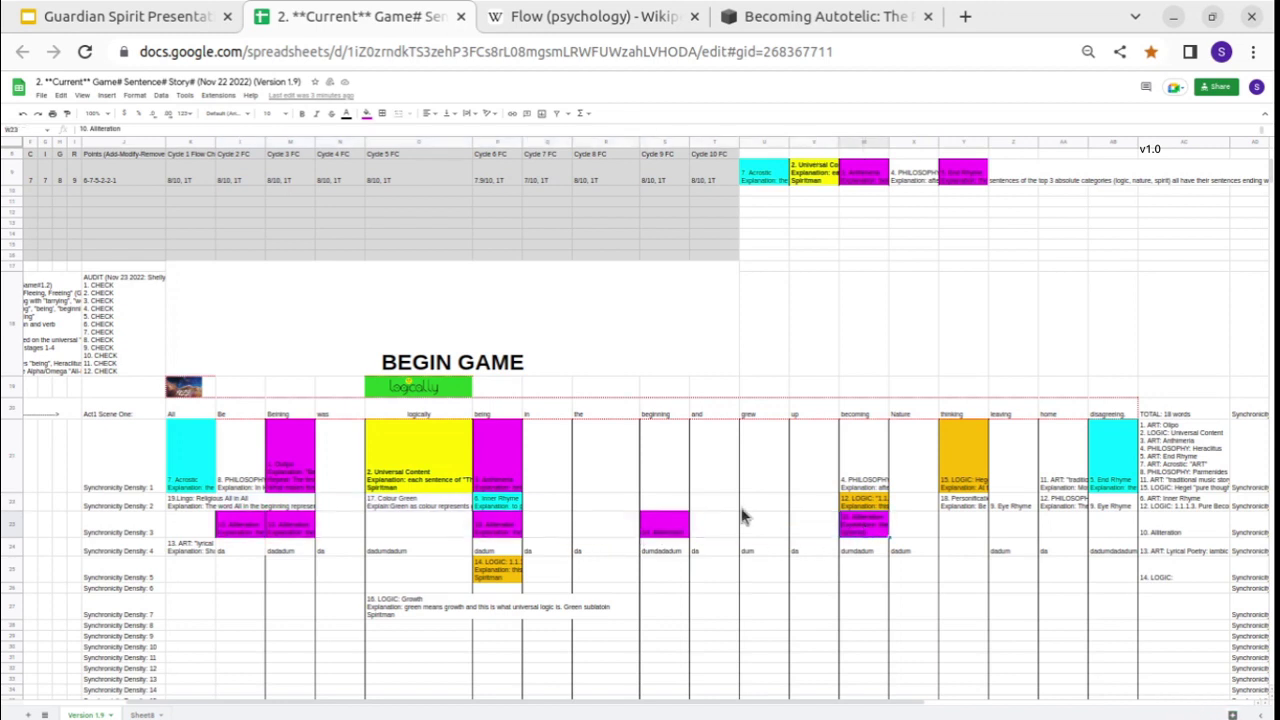
left_click(502, 523)
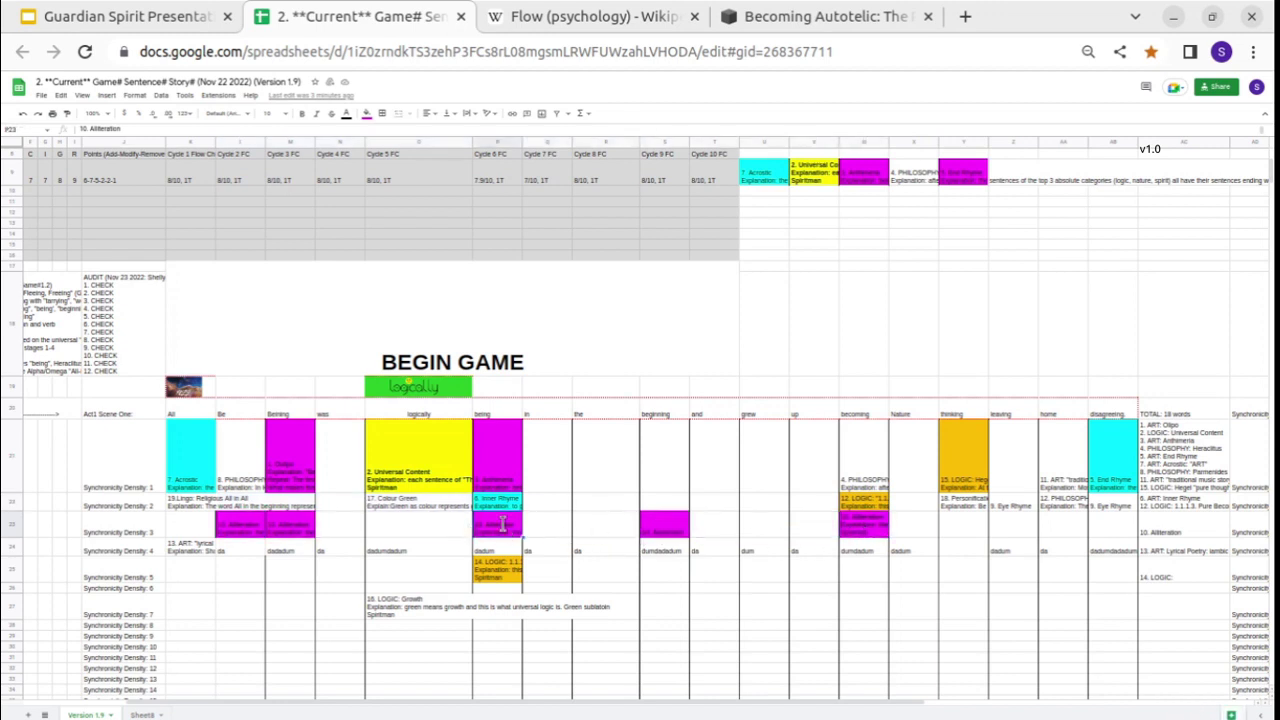
double_click(517, 524)
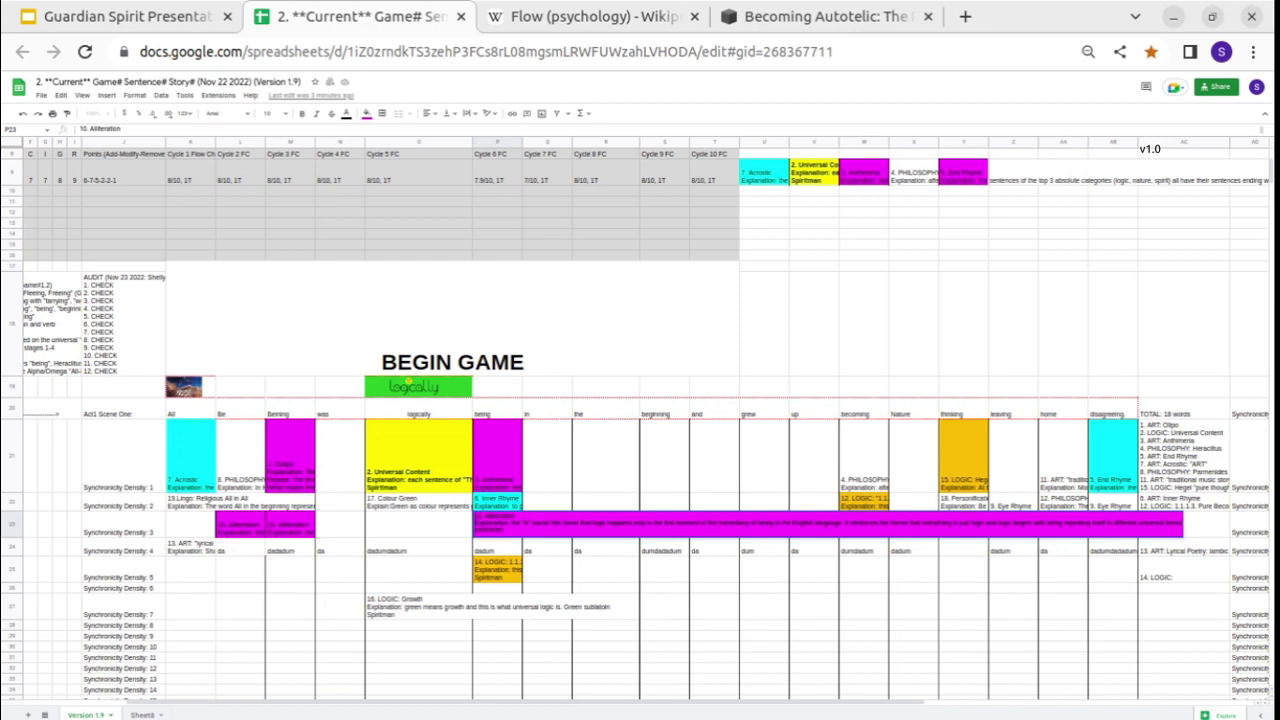
key("Return")
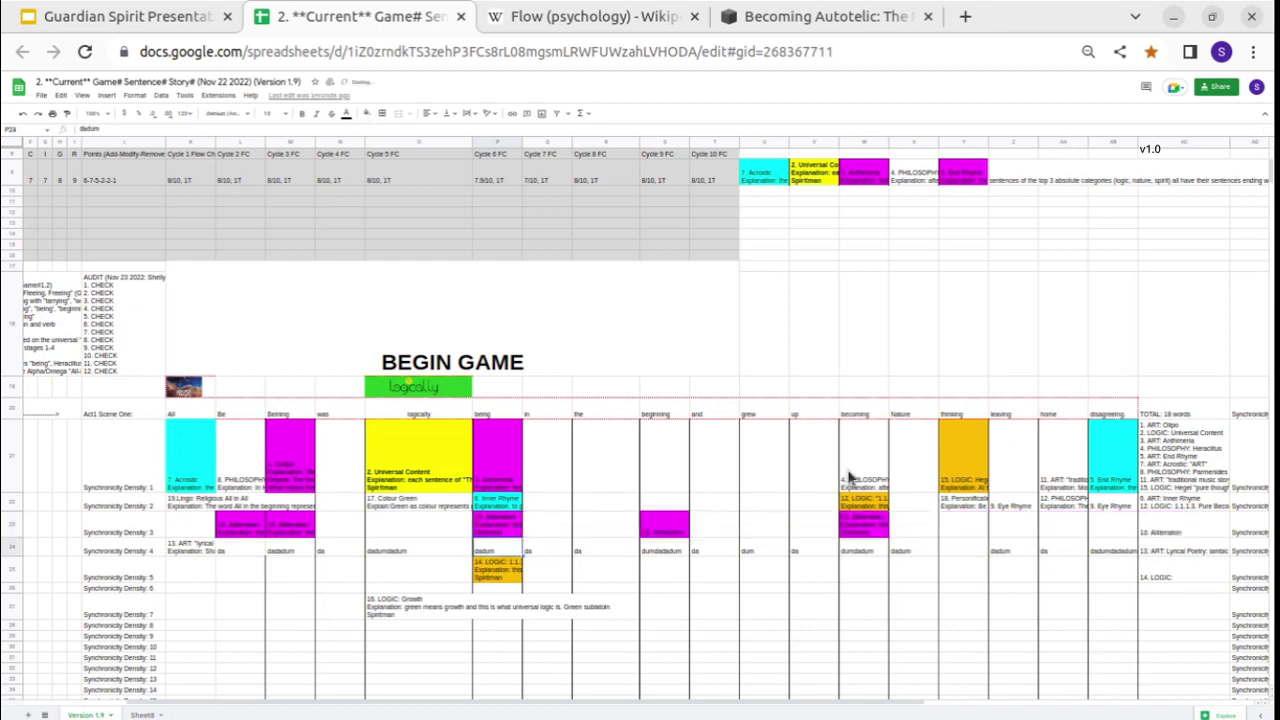
Read the full explanation of the "14. LOGIC" Being entry in row 25, leaving its text as is.
left_click(497, 580)
double_click(497, 580)
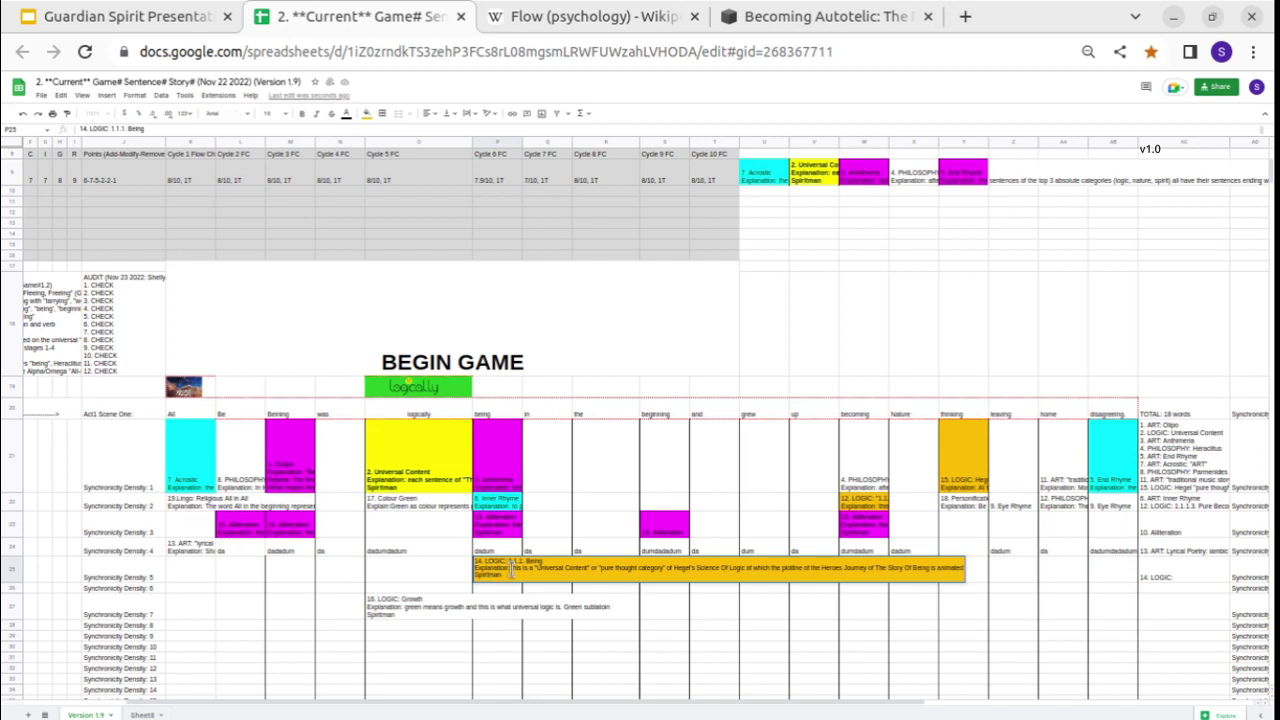
left_click(440, 576)
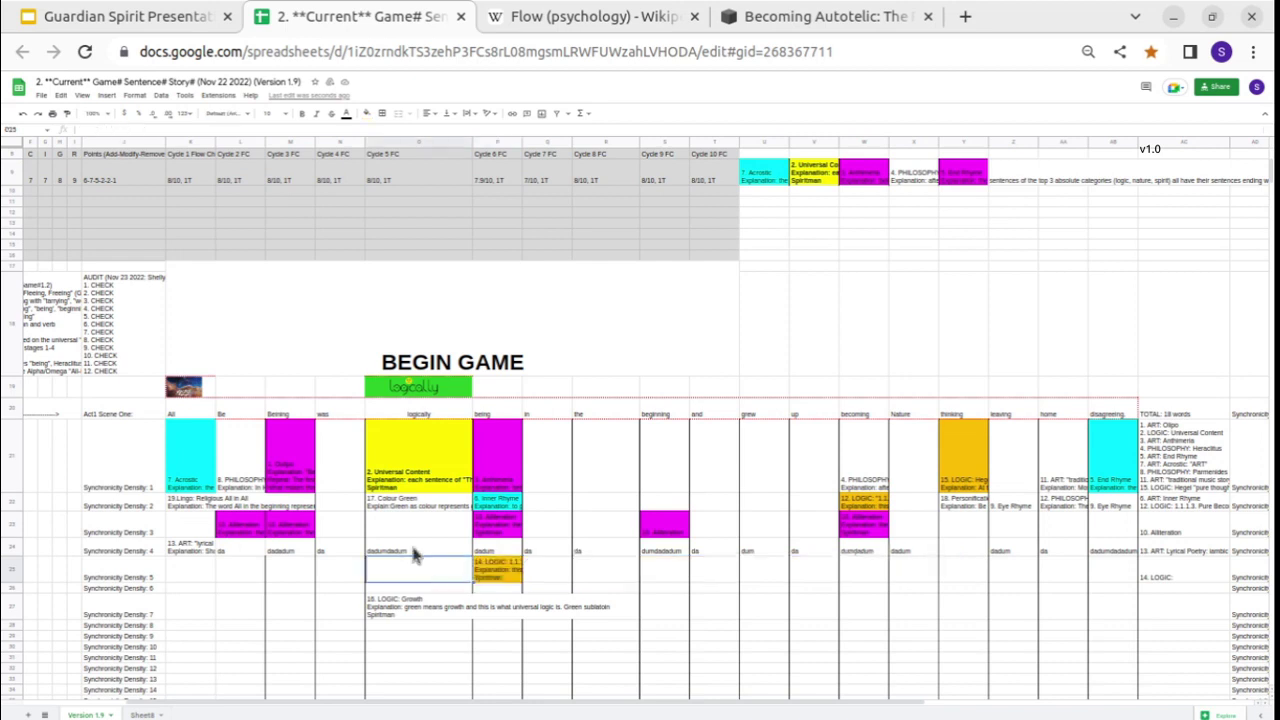
Compare the synchronicity entries beside Player 1's flow checks, starting with Acrostic, with the matching Acrostic entry under "All".
scroll(363, 580, "left", 2)
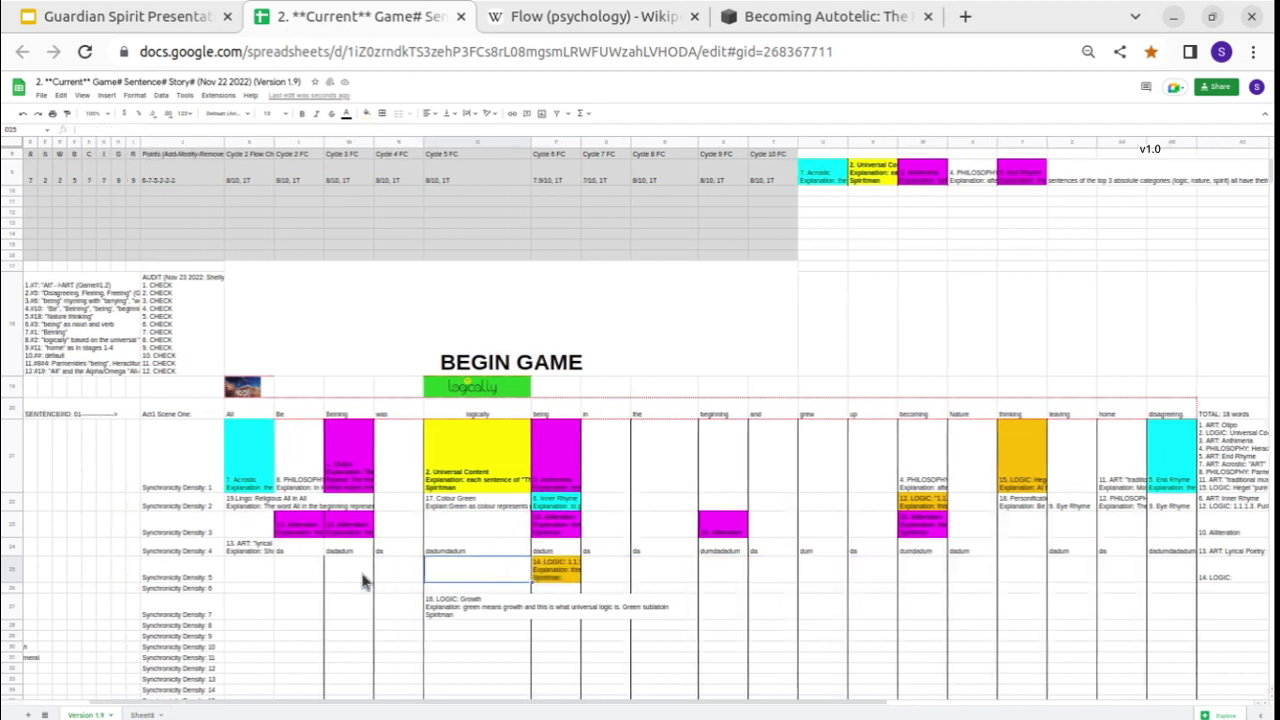
scroll(363, 580, "up", 1)
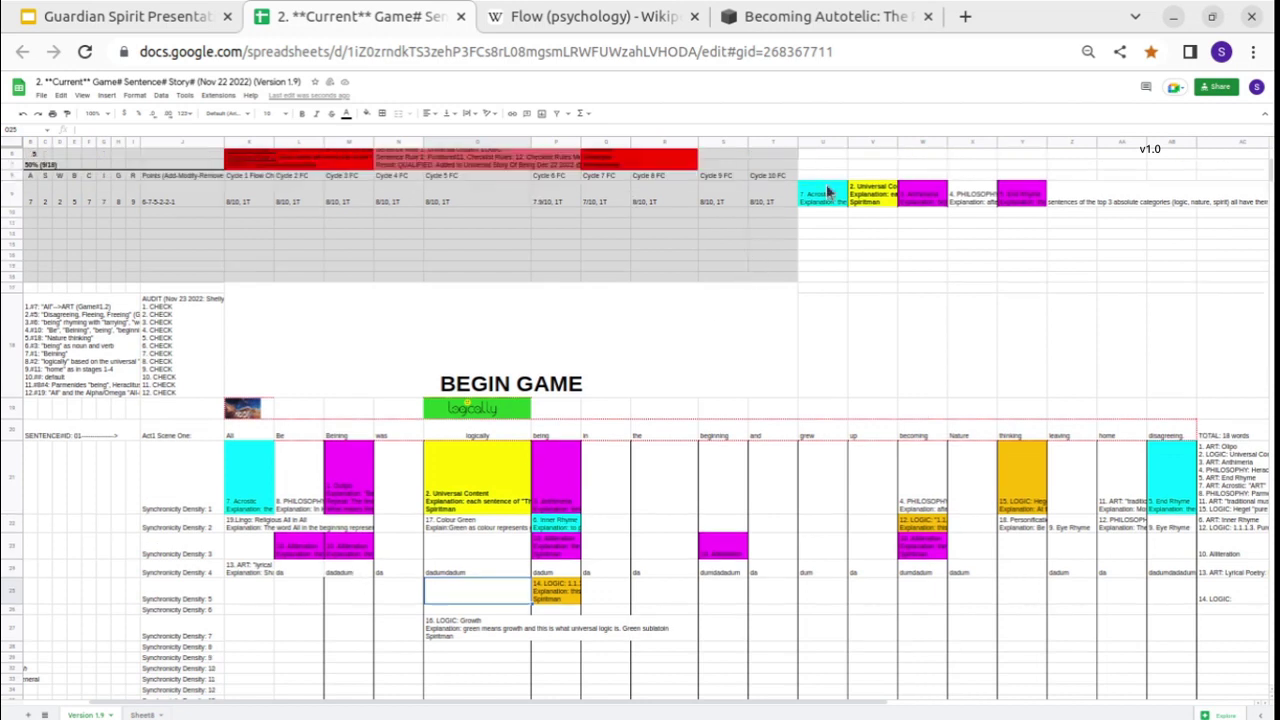
left_click(930, 192)
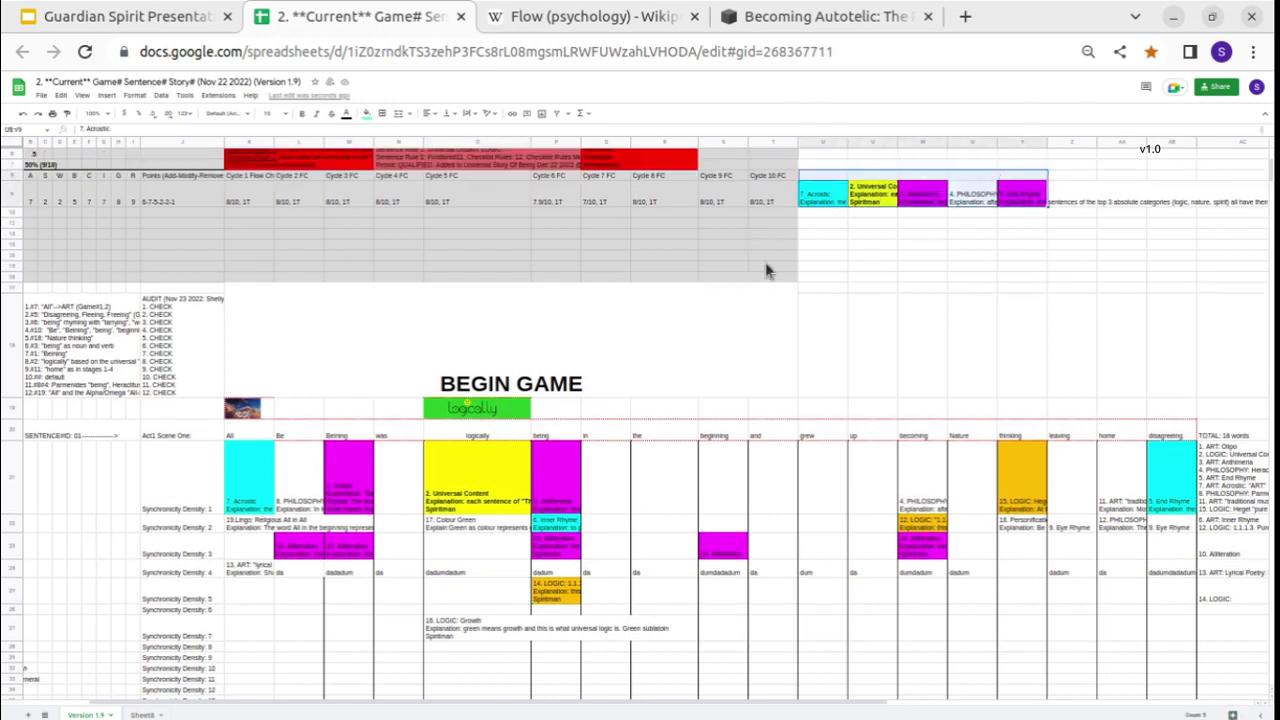
left_click(818, 195)
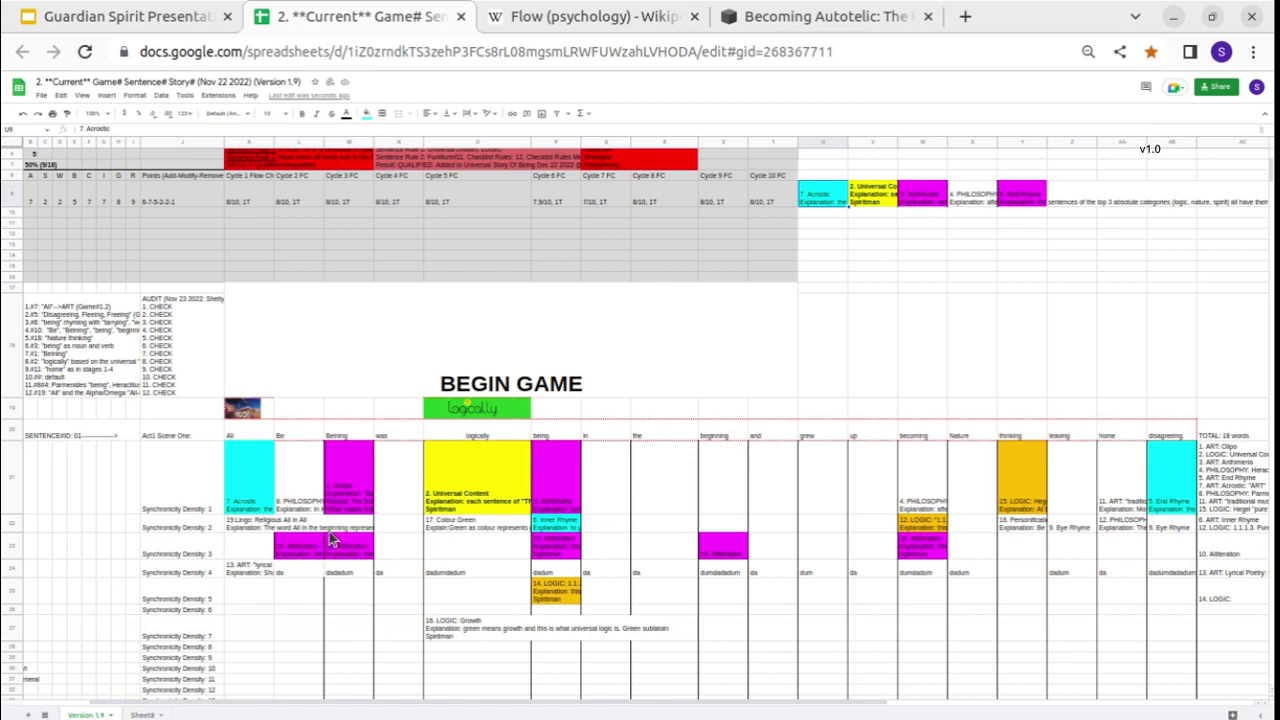
left_click(245, 474)
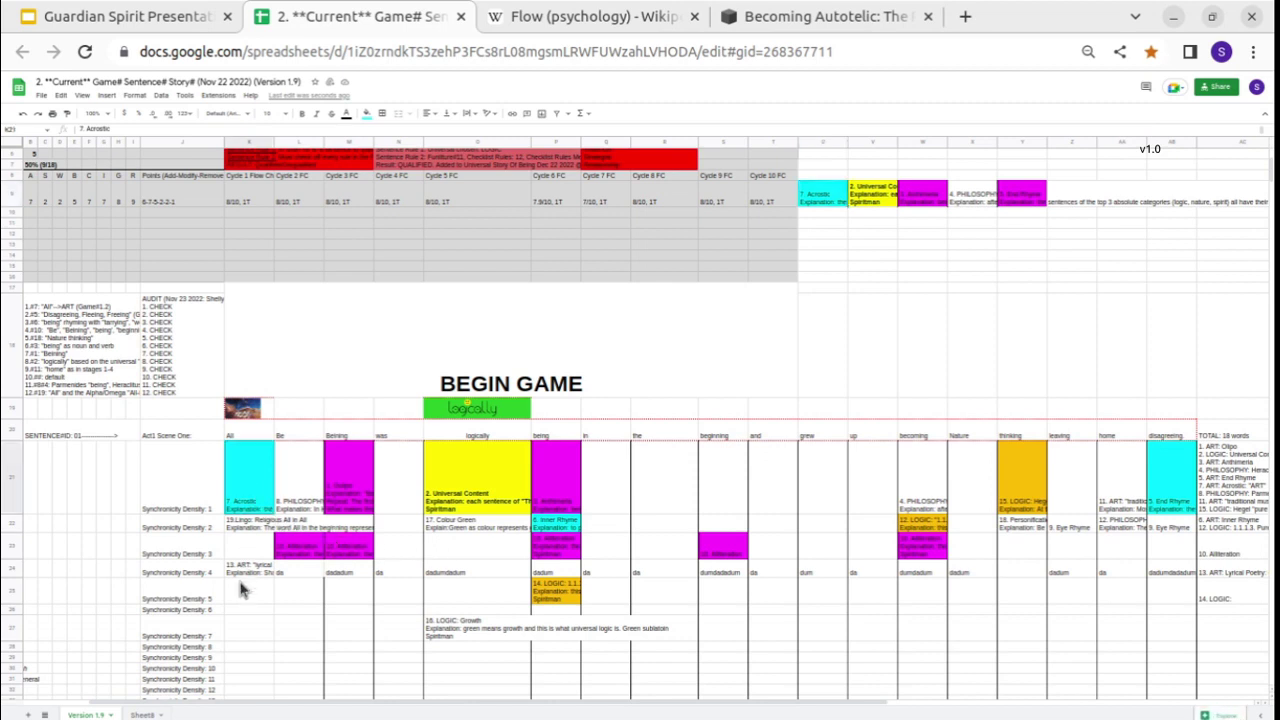
Switch to the Guardian Spirit presentation and open the spreadsheet linked to the Scheduling image.
left_click_drag(240, 590, 245, 632)
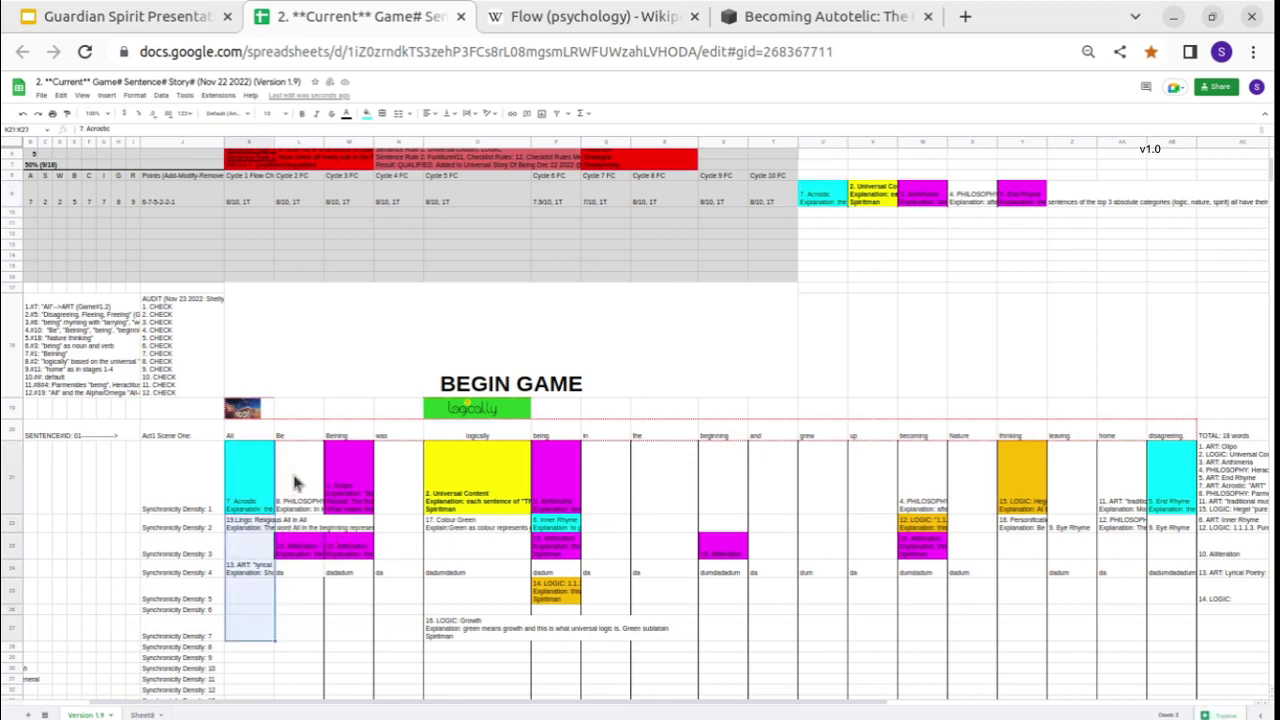
left_click(185, 24)
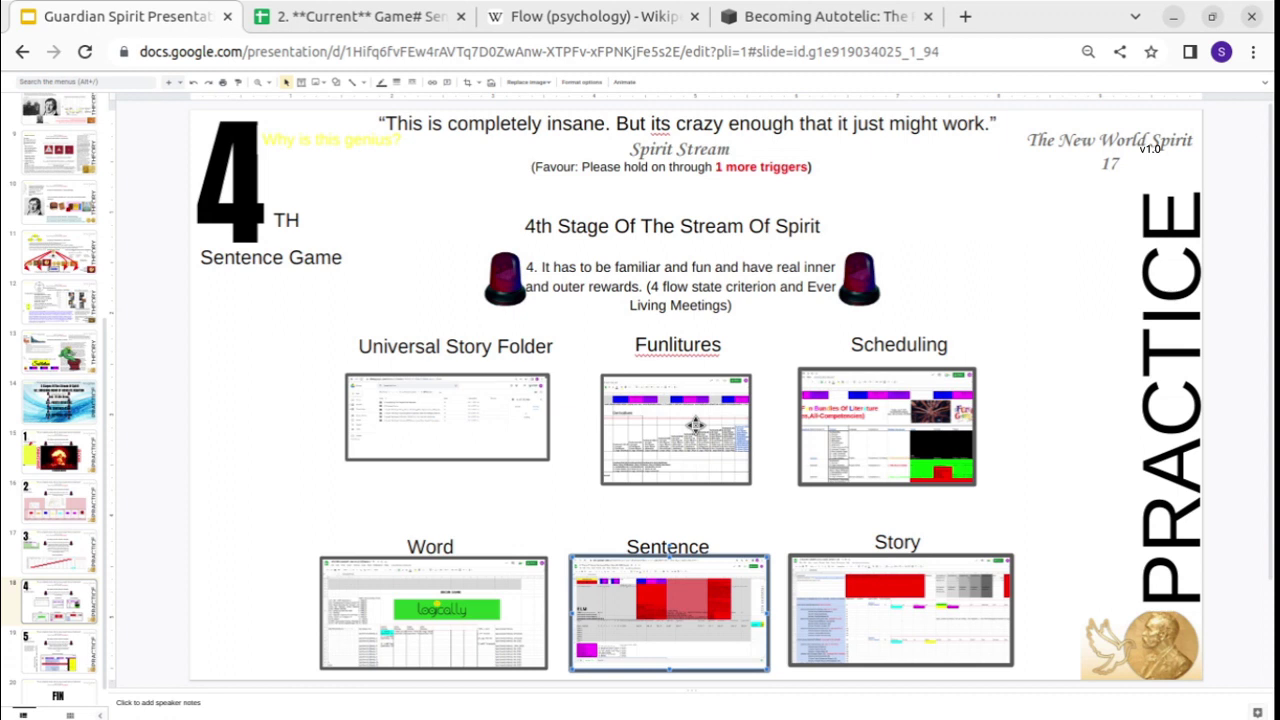
left_click(863, 478)
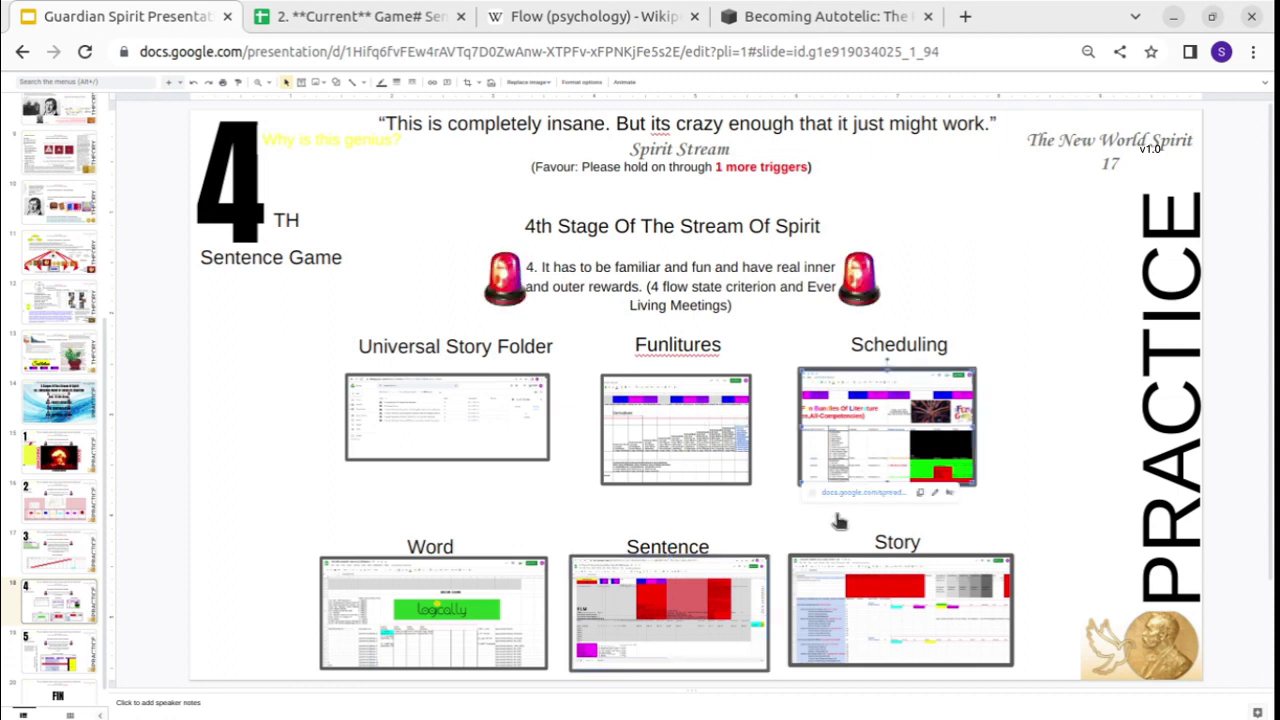
left_click(851, 495)
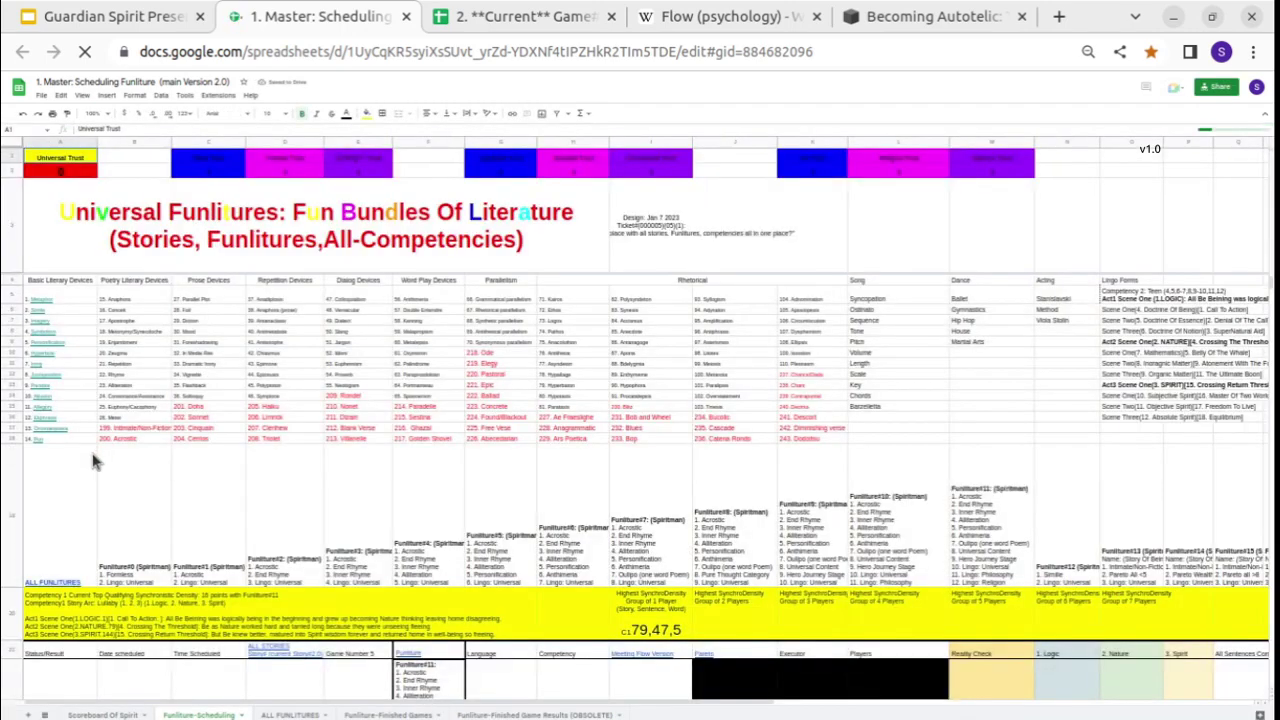
Read the Status/Result entry of the finished Game#1, covering its SynchroDensity, Elegance and Group Flow results.
scroll(85, 507, "down", 1)
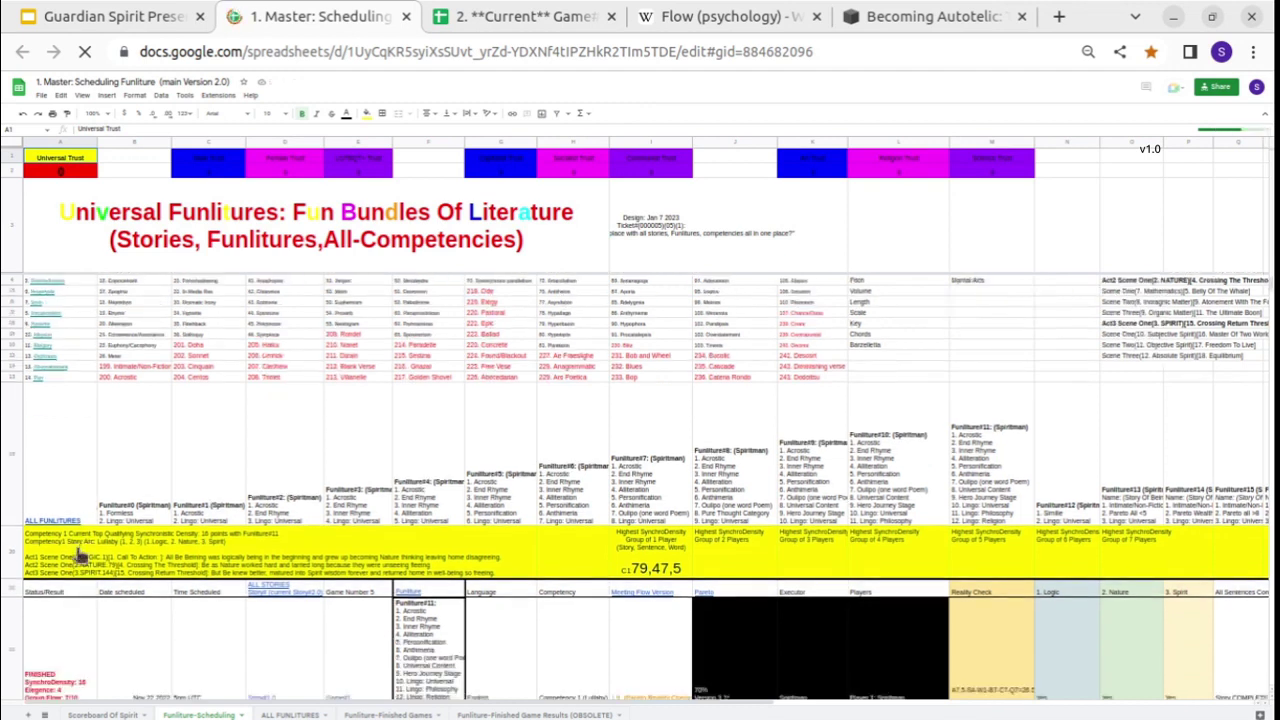
left_click(60, 615)
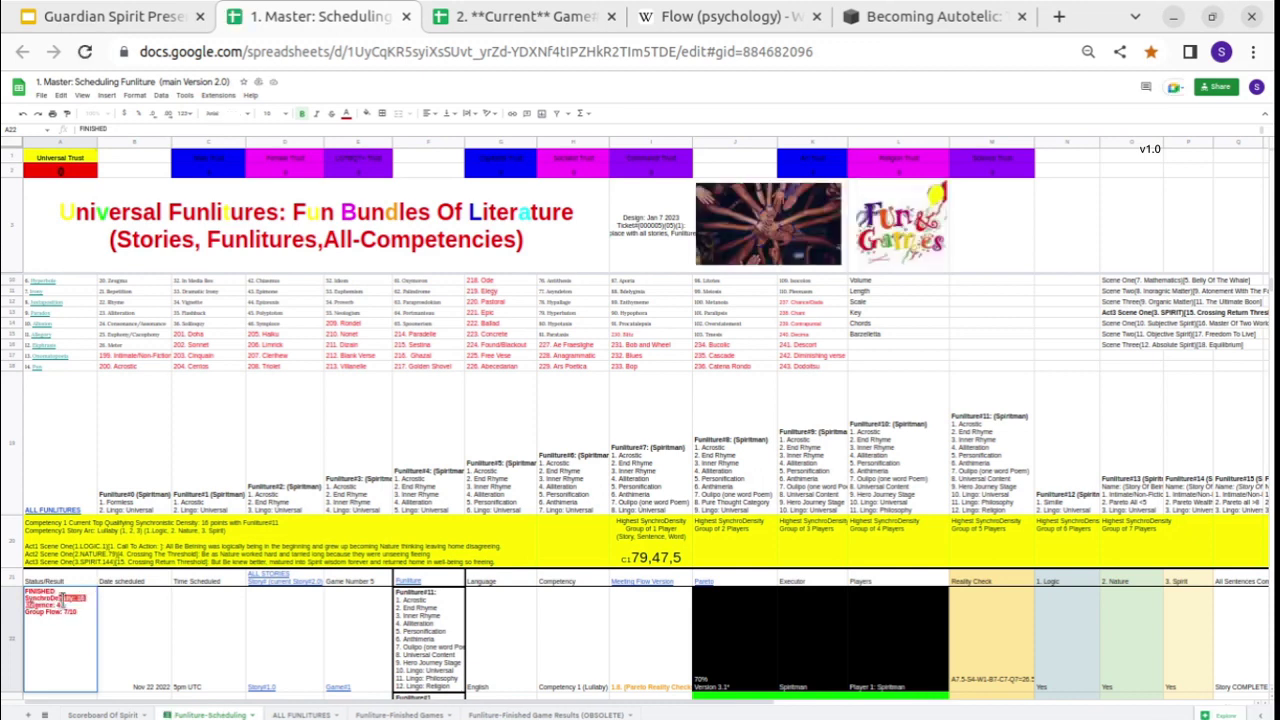
left_click_drag(70, 600, 27, 605)
type("legance")
left_click_drag(33, 599, 68, 612)
left_click(66, 597)
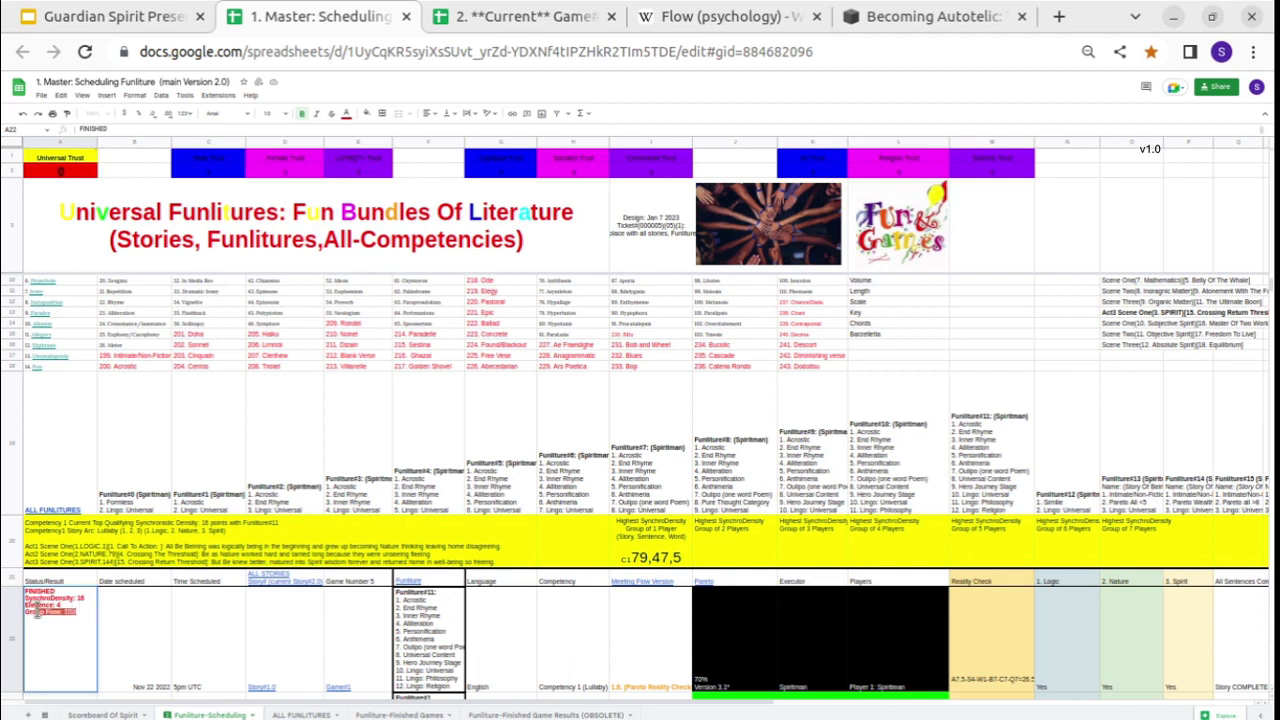
Close the scheduling spreadsheet without waiting for changes to save and return to the sentence game spreadsheet.
left_click(406, 19)
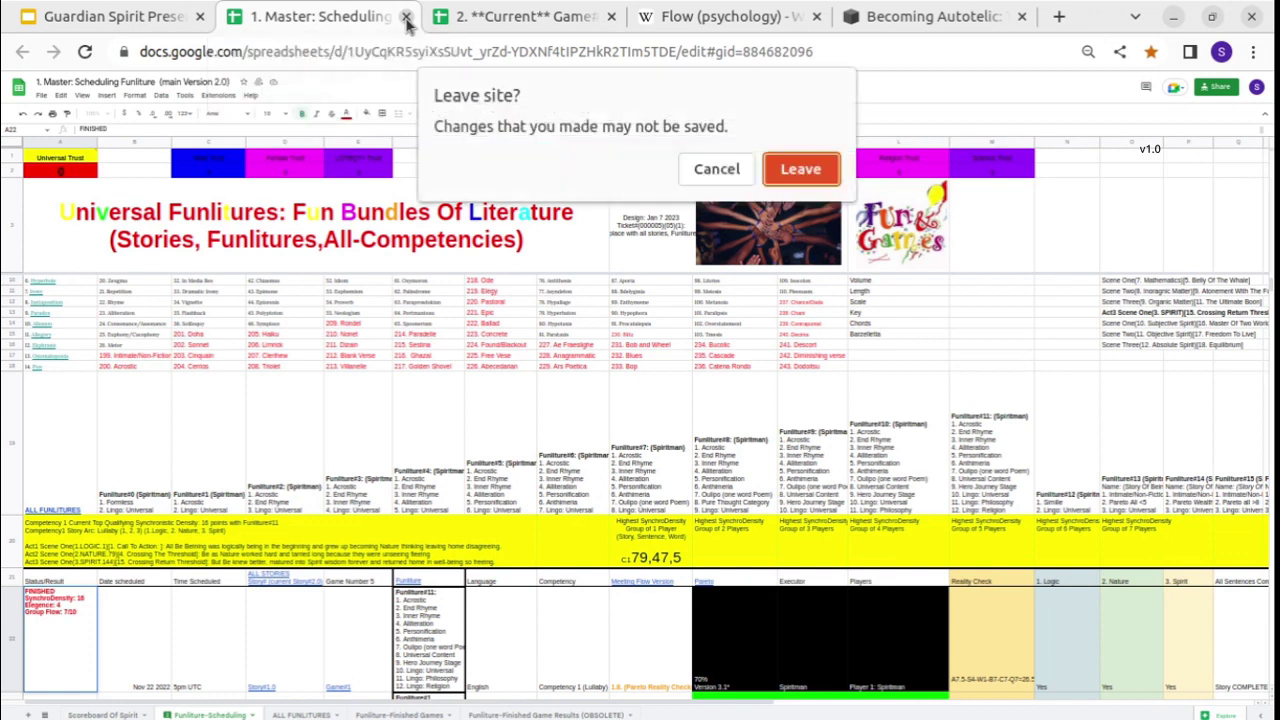
left_click(778, 170)
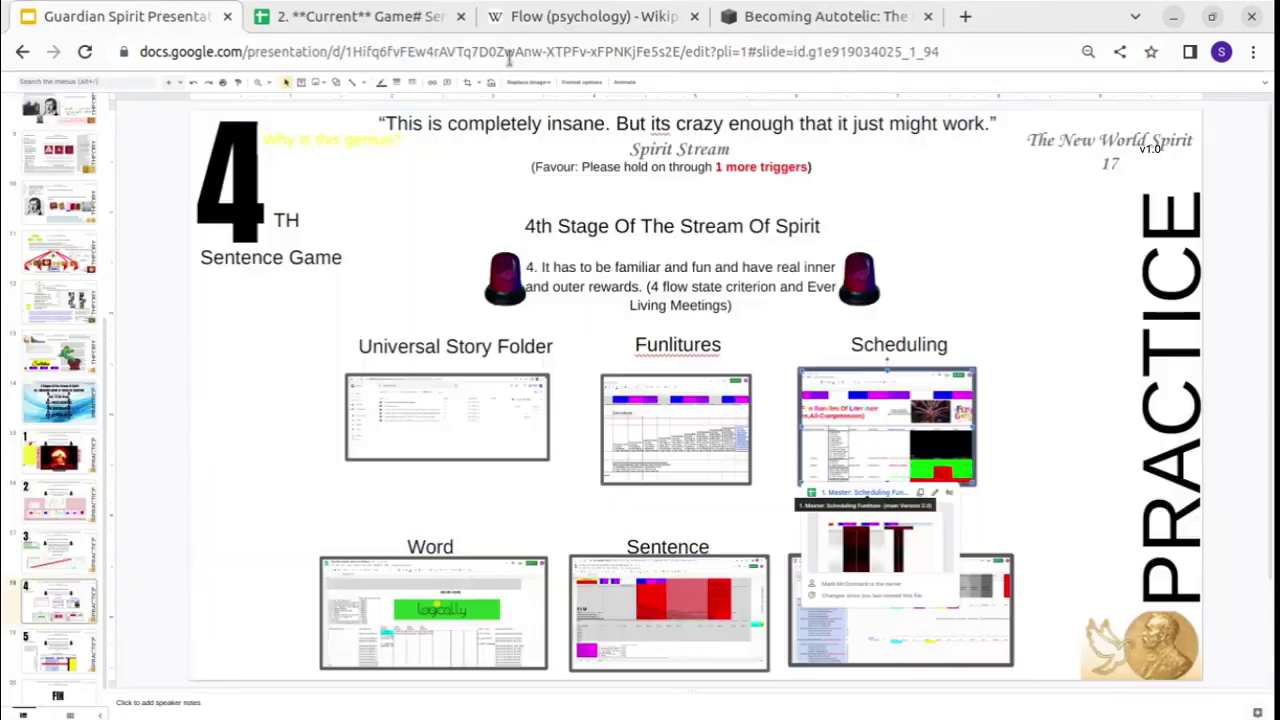
left_click(382, 30)
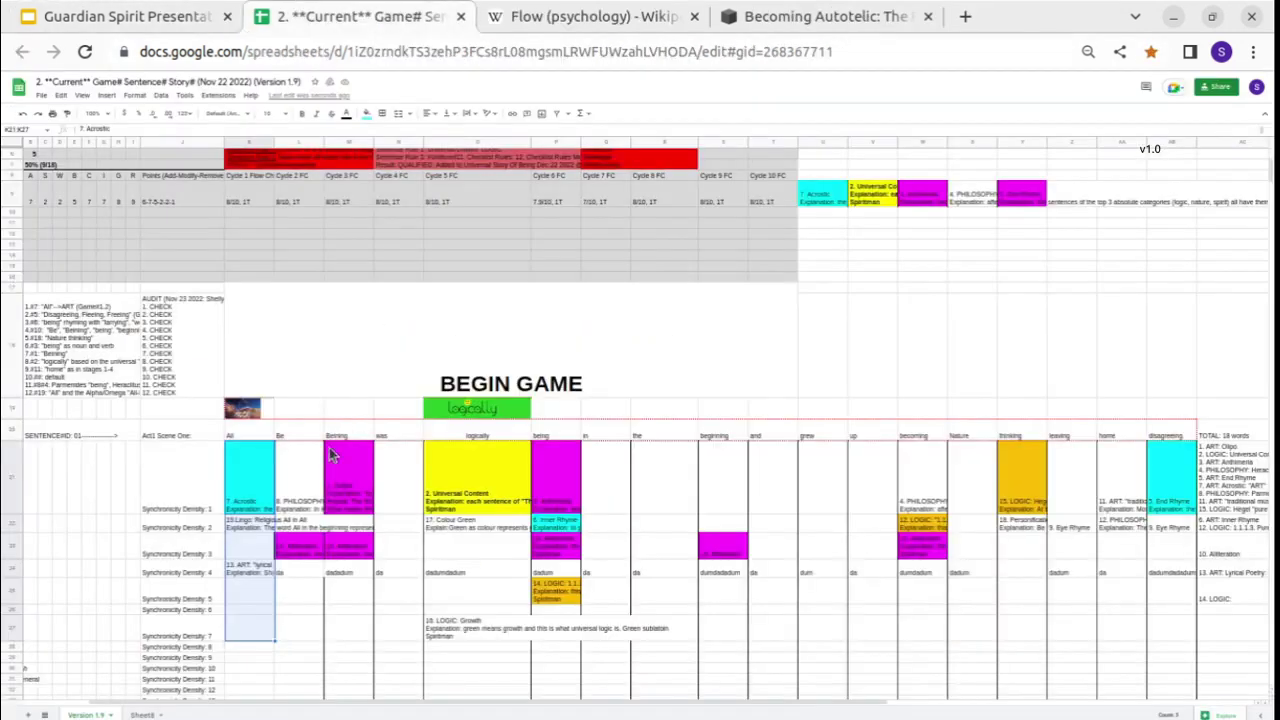
Look over the picture above "All", the lyrical poetry entry beneath it, and the ADVANCED Every Living Meeting Rules.
left_click(262, 405)
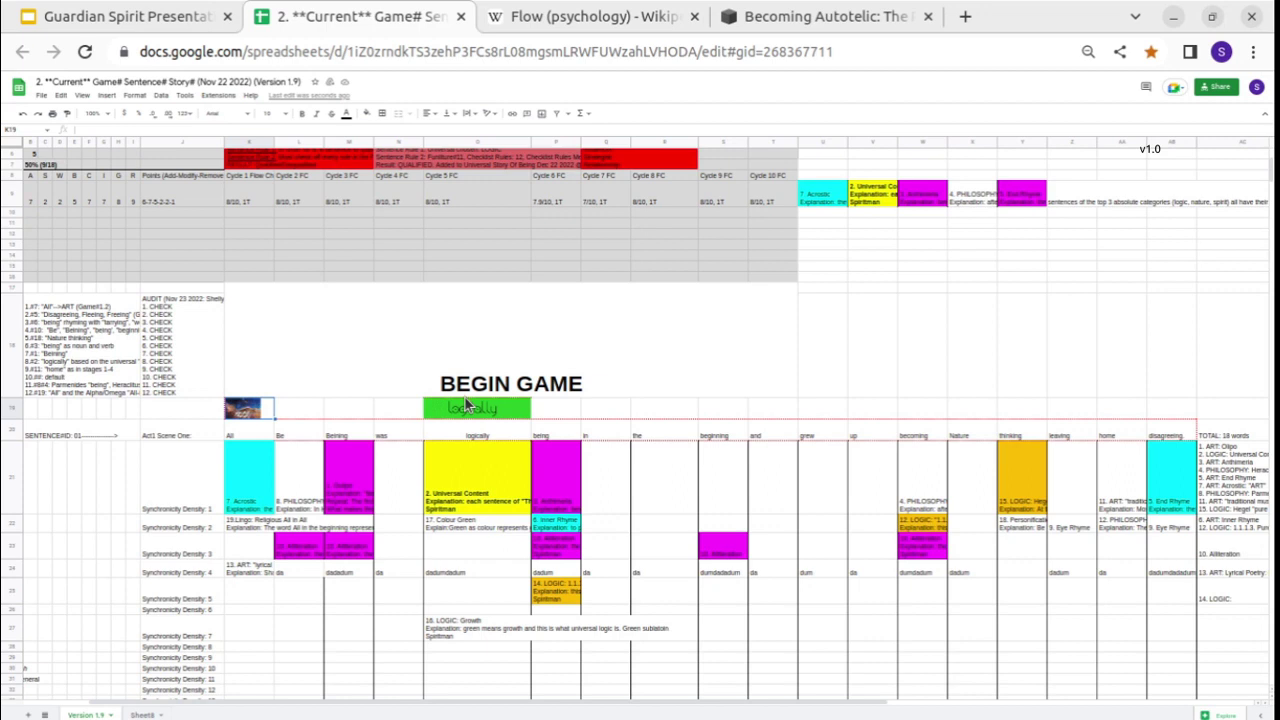
left_click_drag(263, 485, 247, 574)
left_click(244, 576)
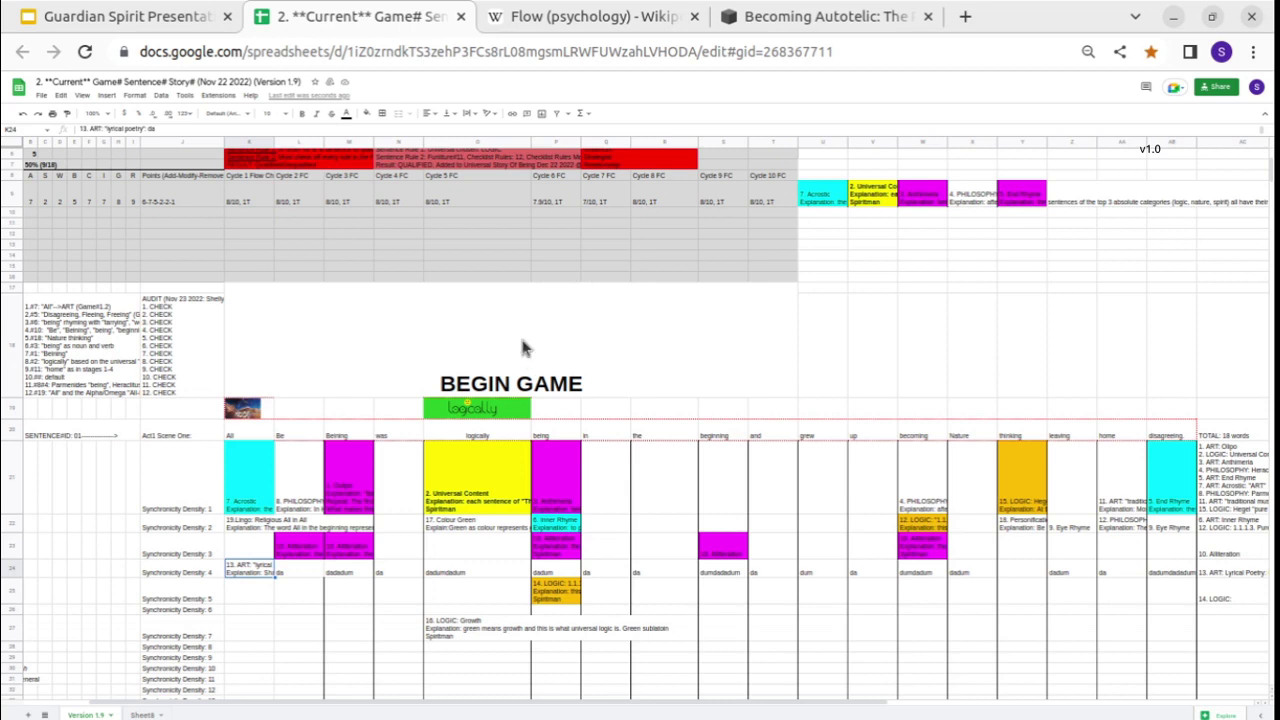
scroll(498, 327, "up", 3)
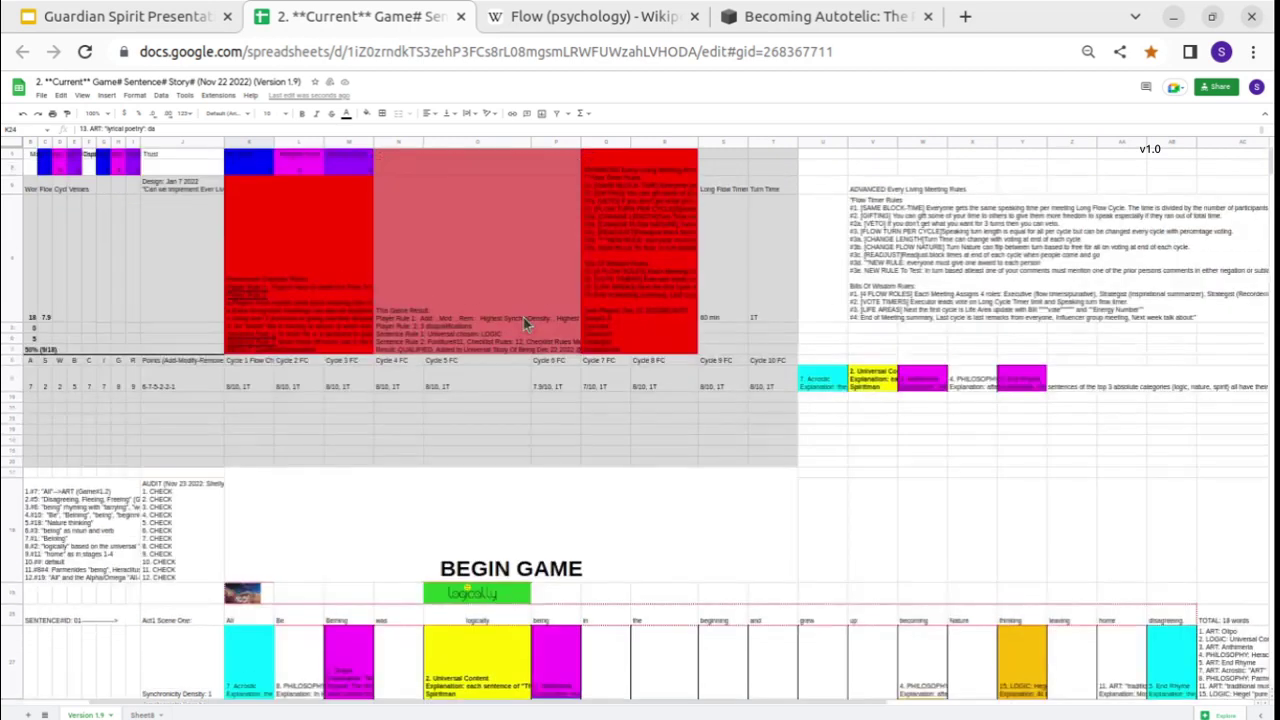
left_click(618, 350)
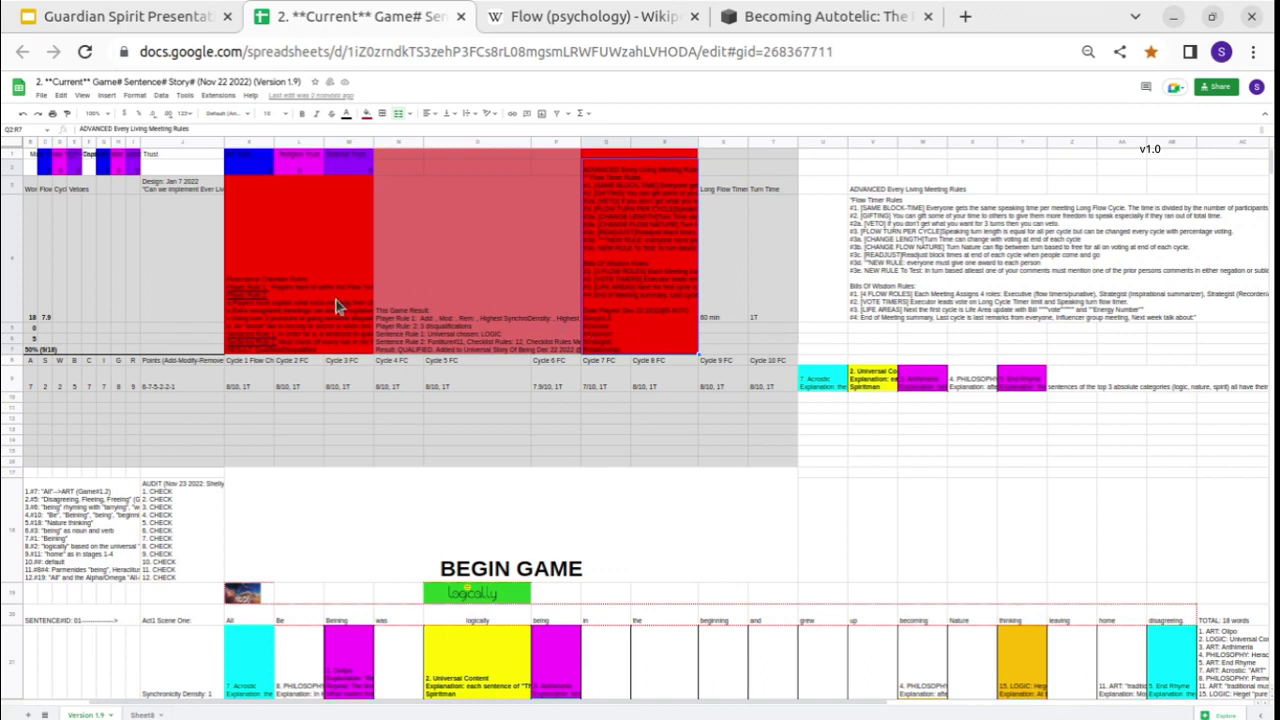
Examine the cells under "Beining" at each synchronicity density level, from the word itself to Synchronicity Density 7.
scroll(350, 392, "down", 5)
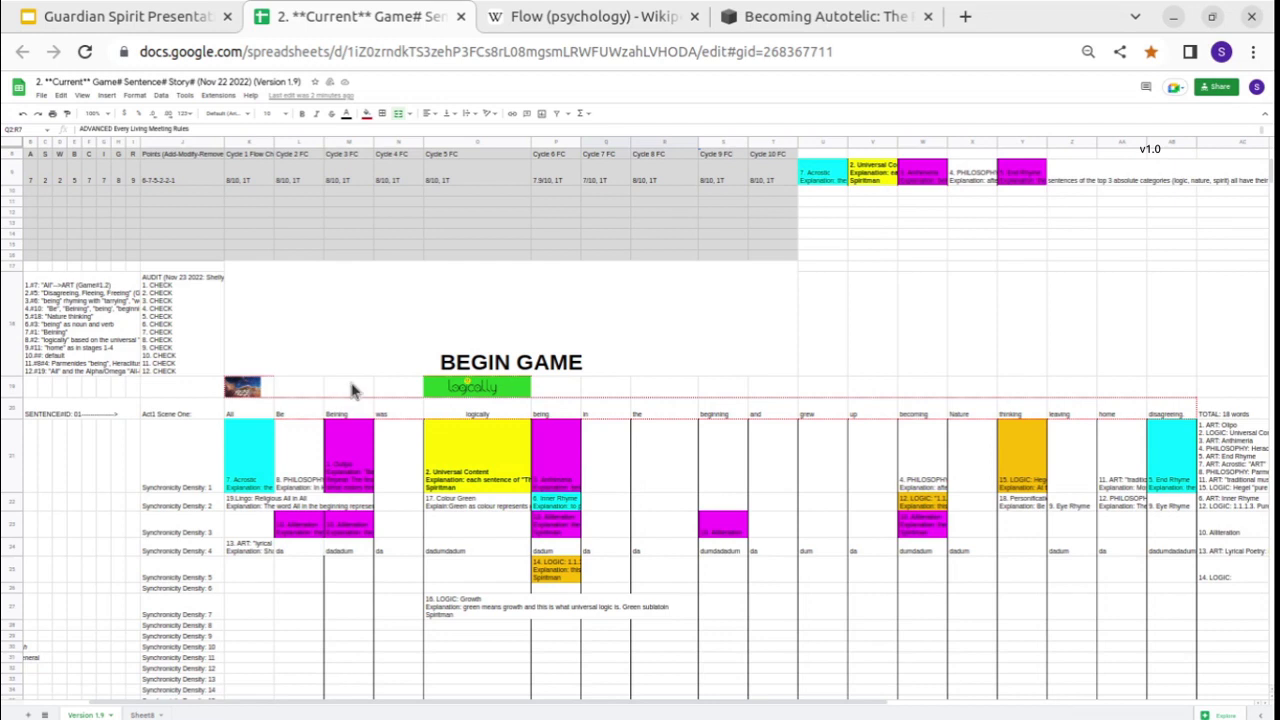
left_click(350, 405)
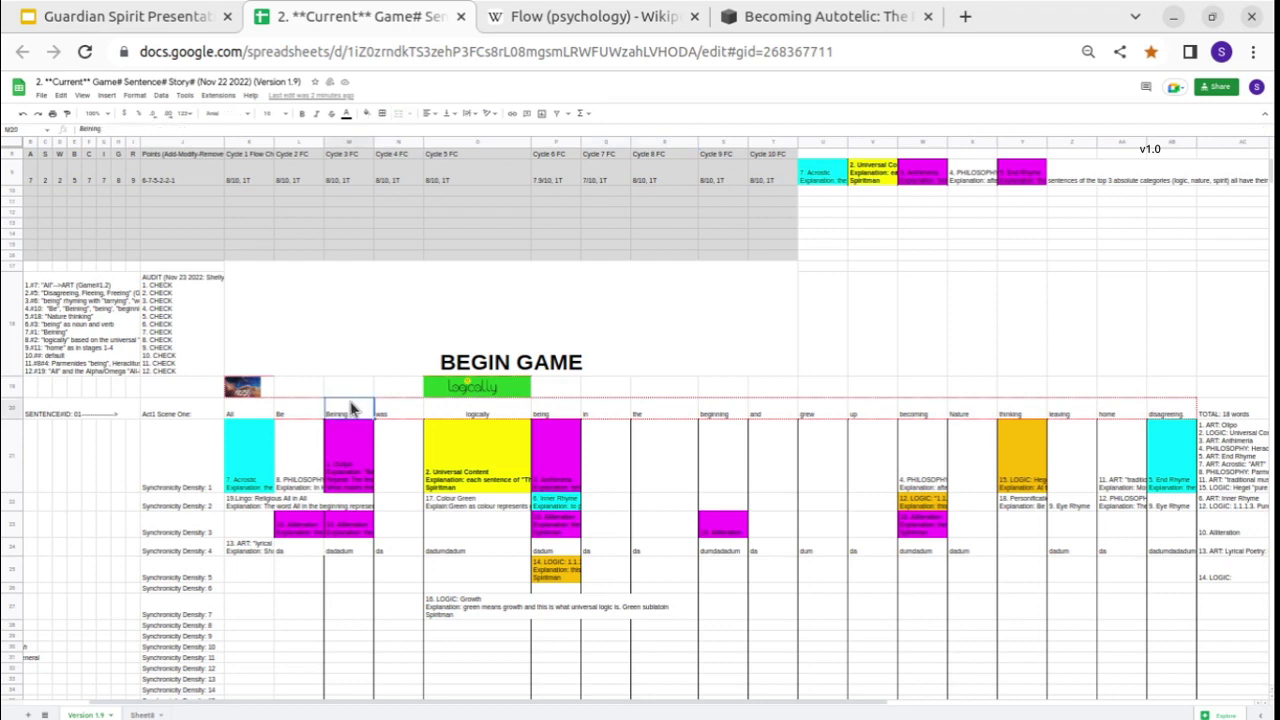
left_click(349, 488)
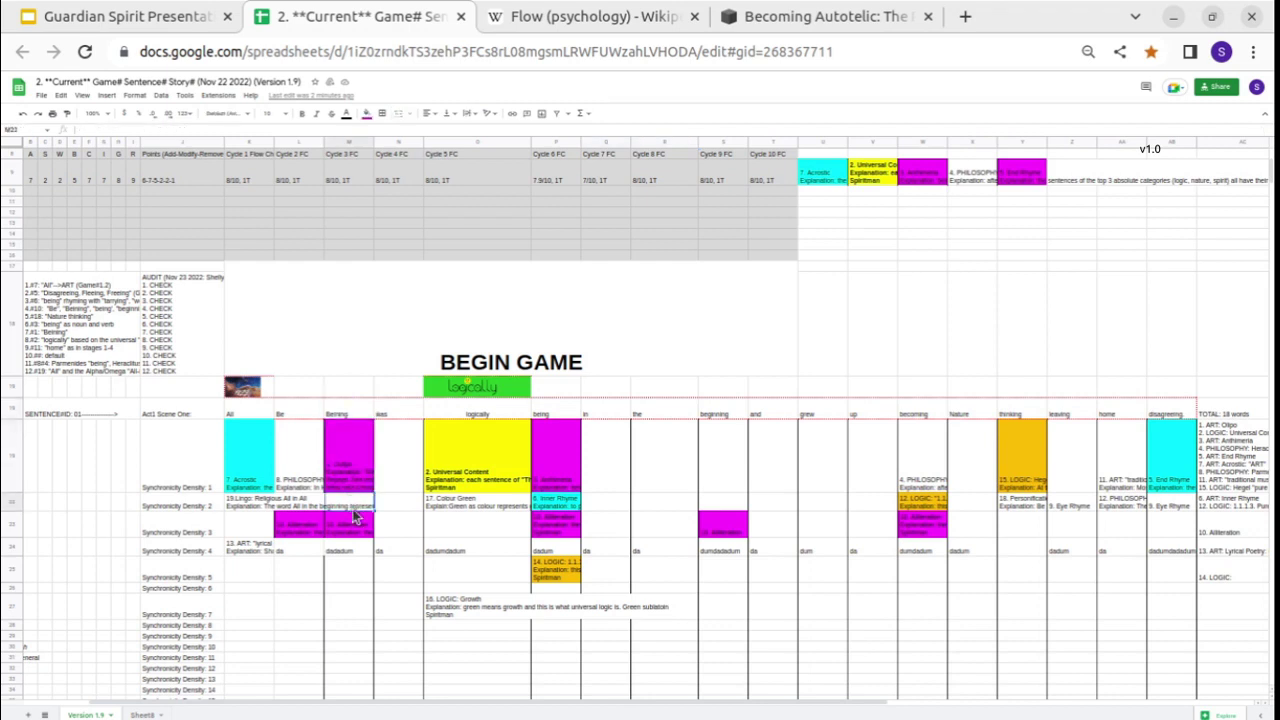
left_click(355, 525)
left_click(358, 553)
left_click(362, 578)
left_click(358, 608)
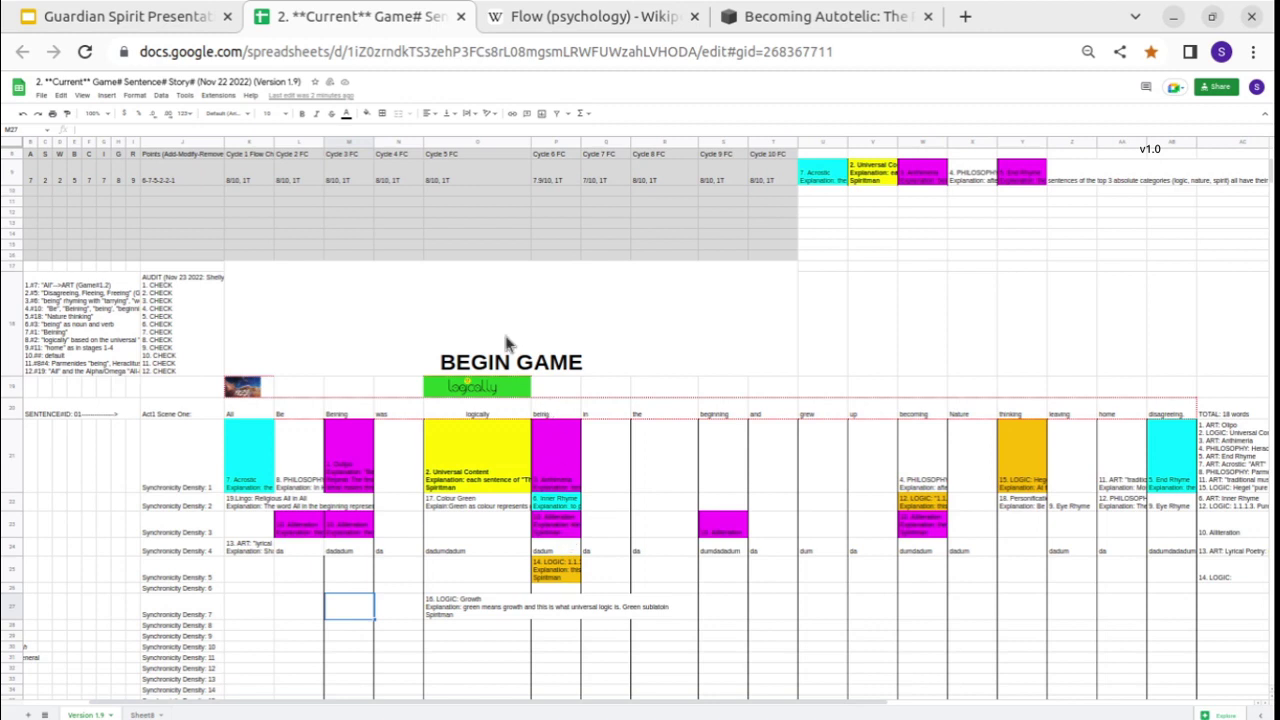
scroll(442, 226, "up", 3)
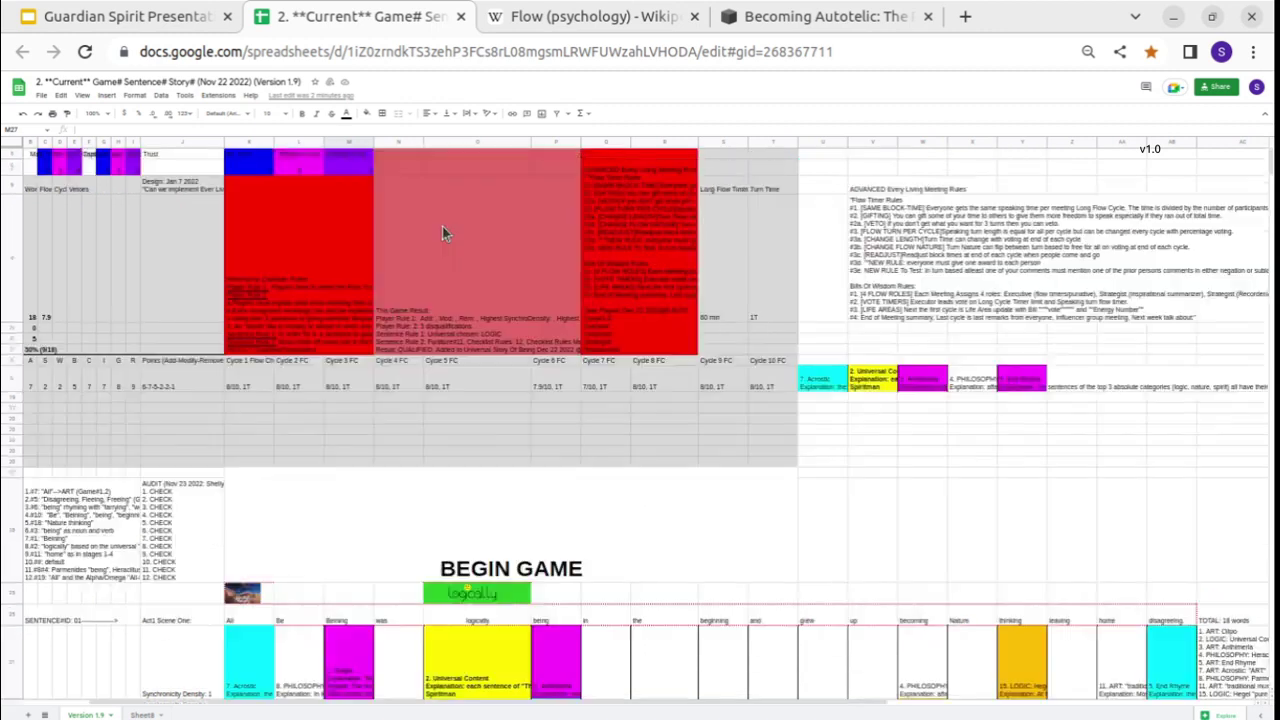
Close the sentence game spreadsheet and select the Story image on the presentation's 4th stage slide.
left_click(461, 17)
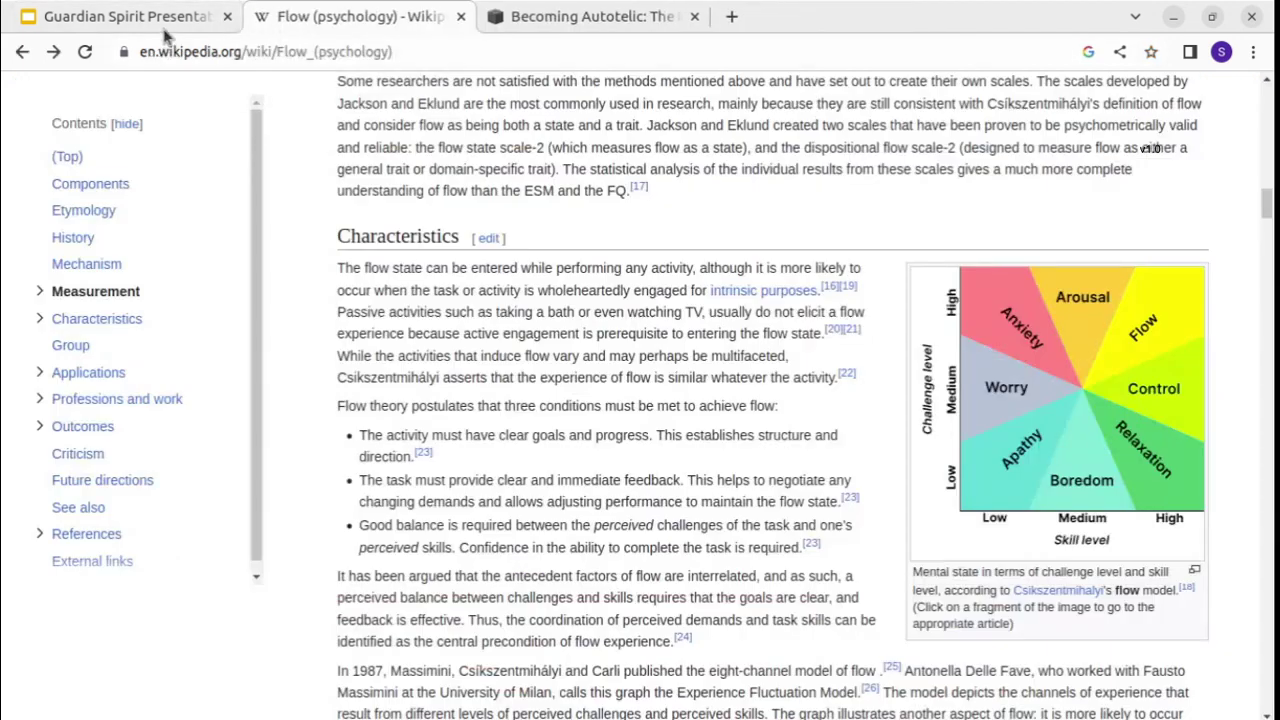
left_click(126, 17)
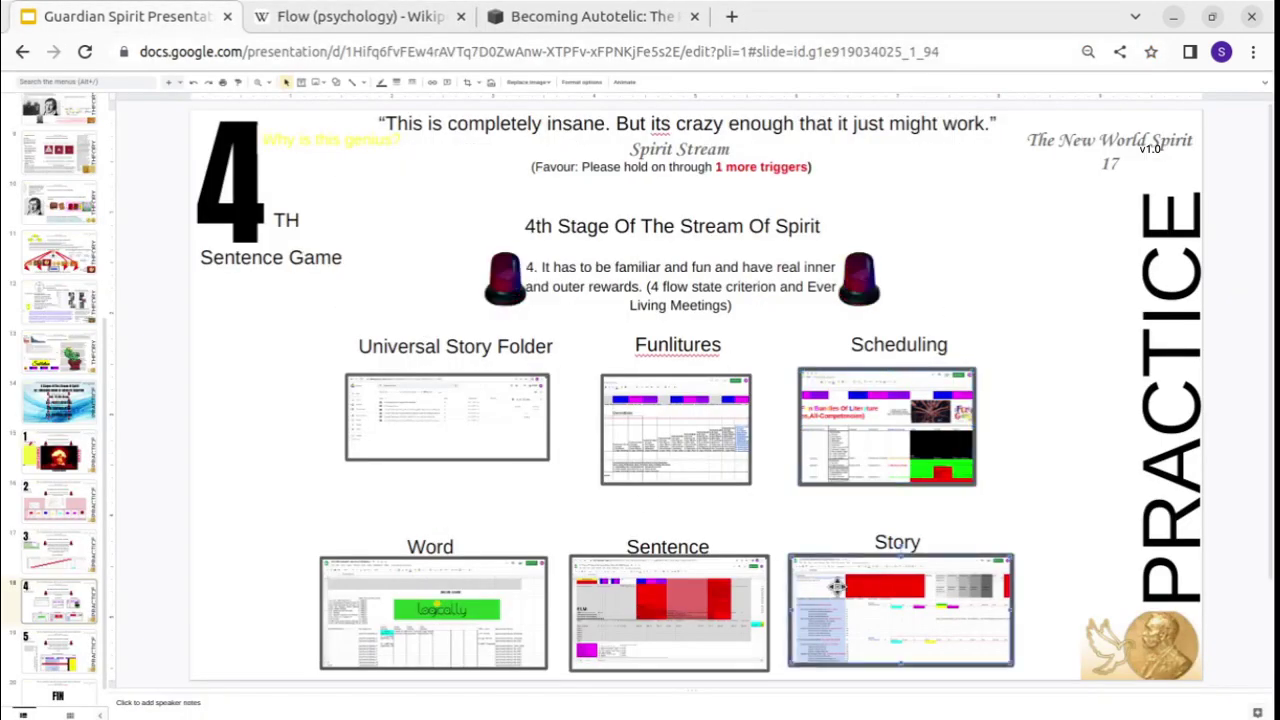
left_click(948, 526)
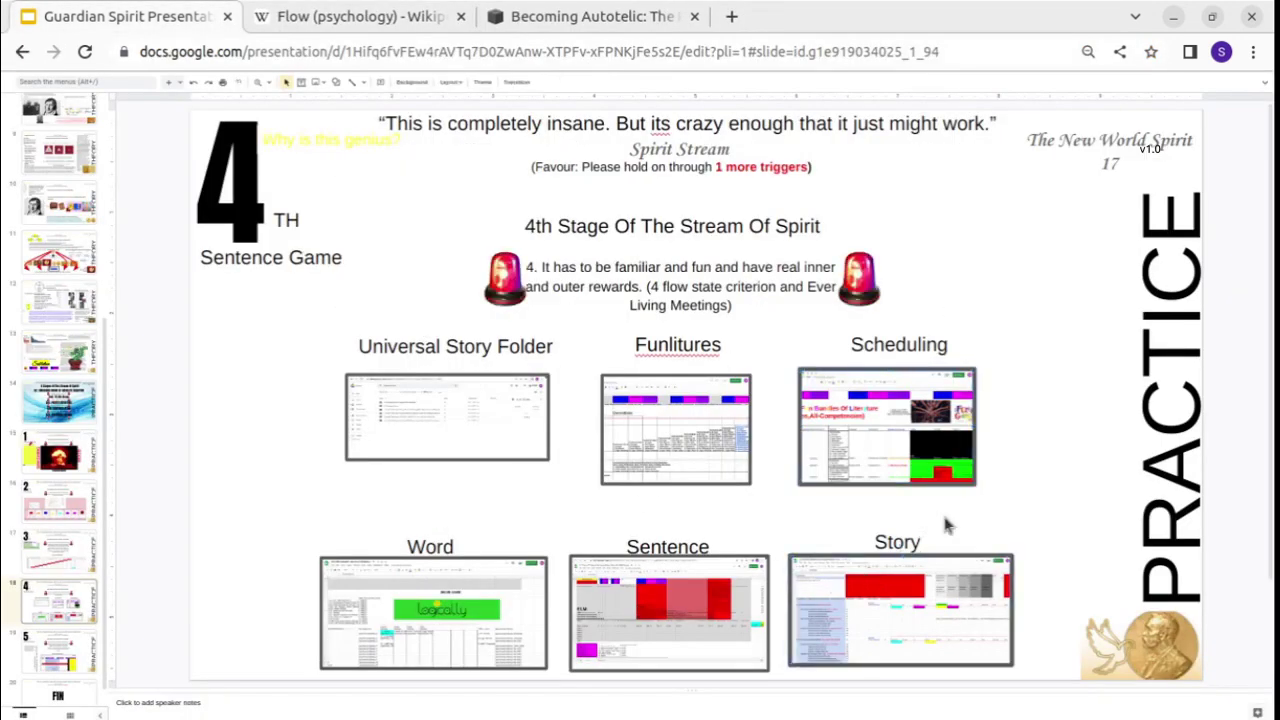
left_click(910, 572)
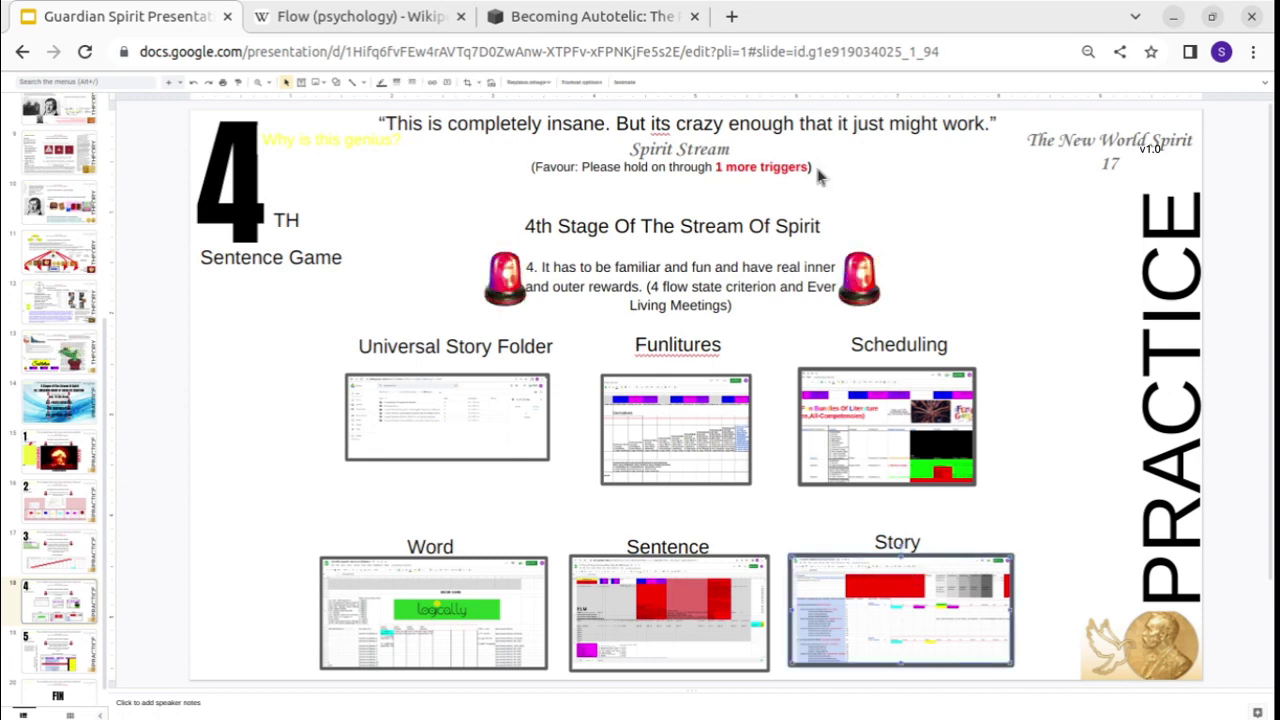
left_click(729, 18)
type("story")
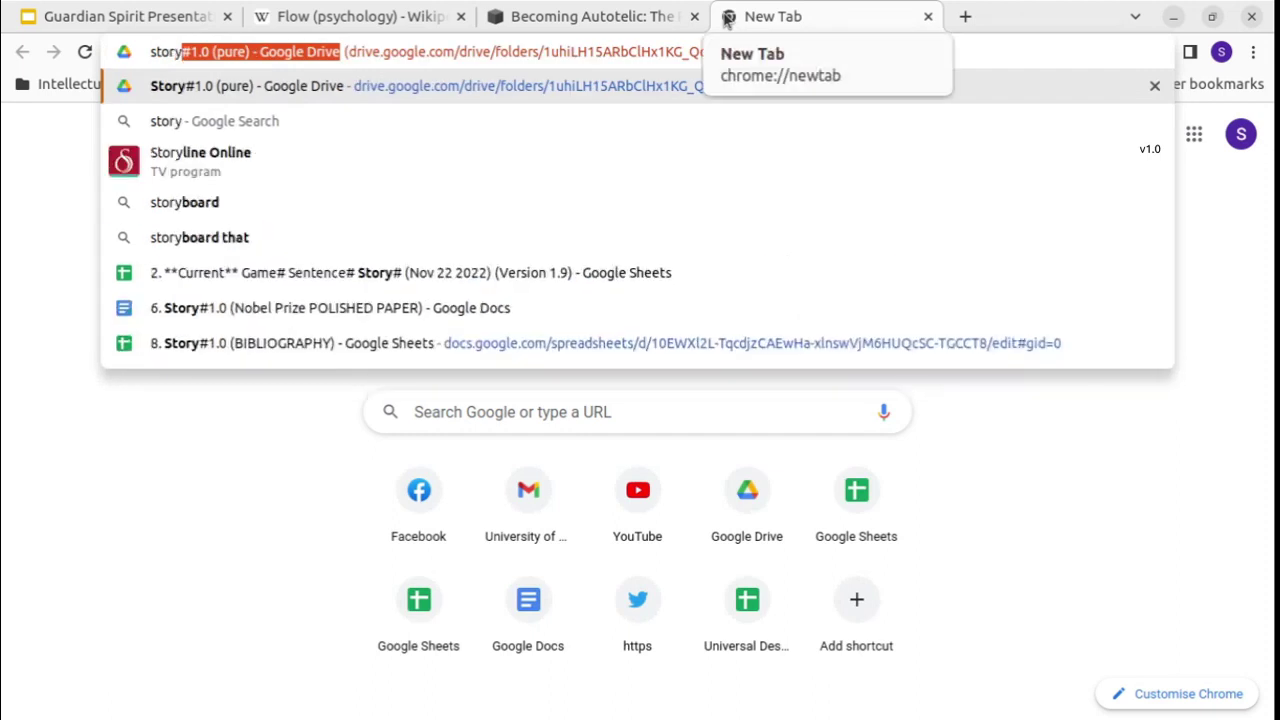
left_click(270, 287)
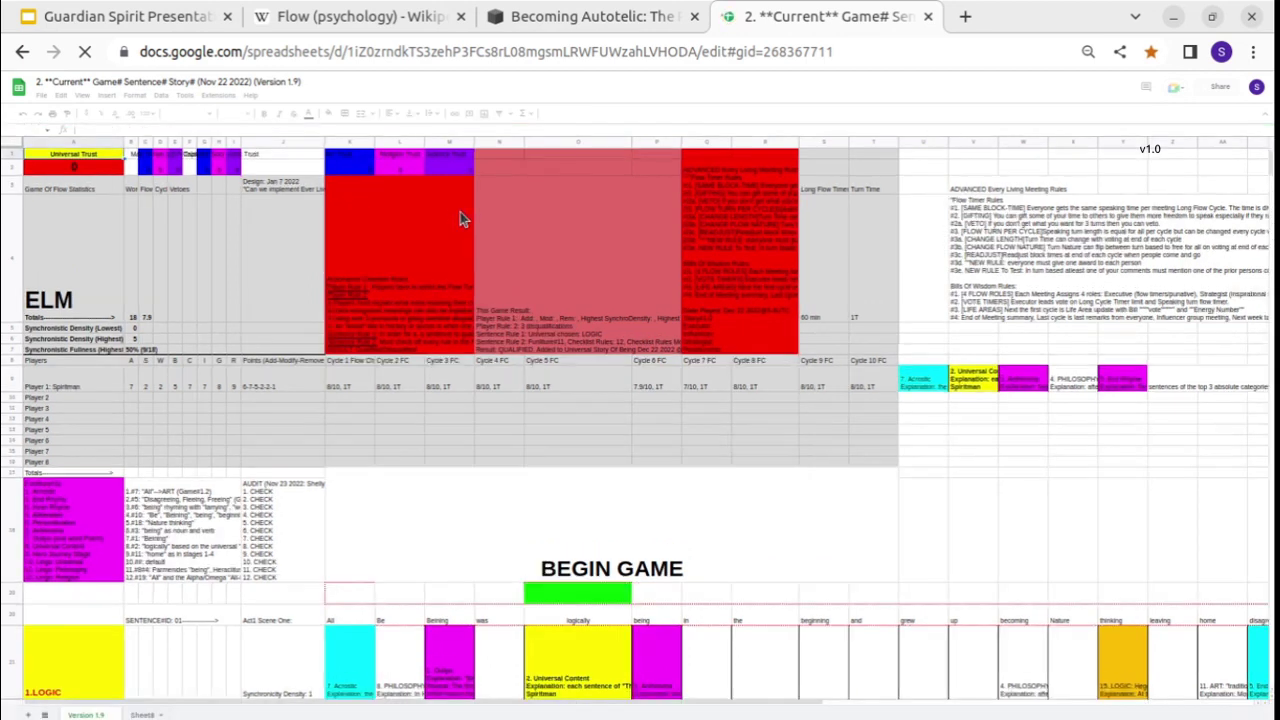
left_click(925, 17)
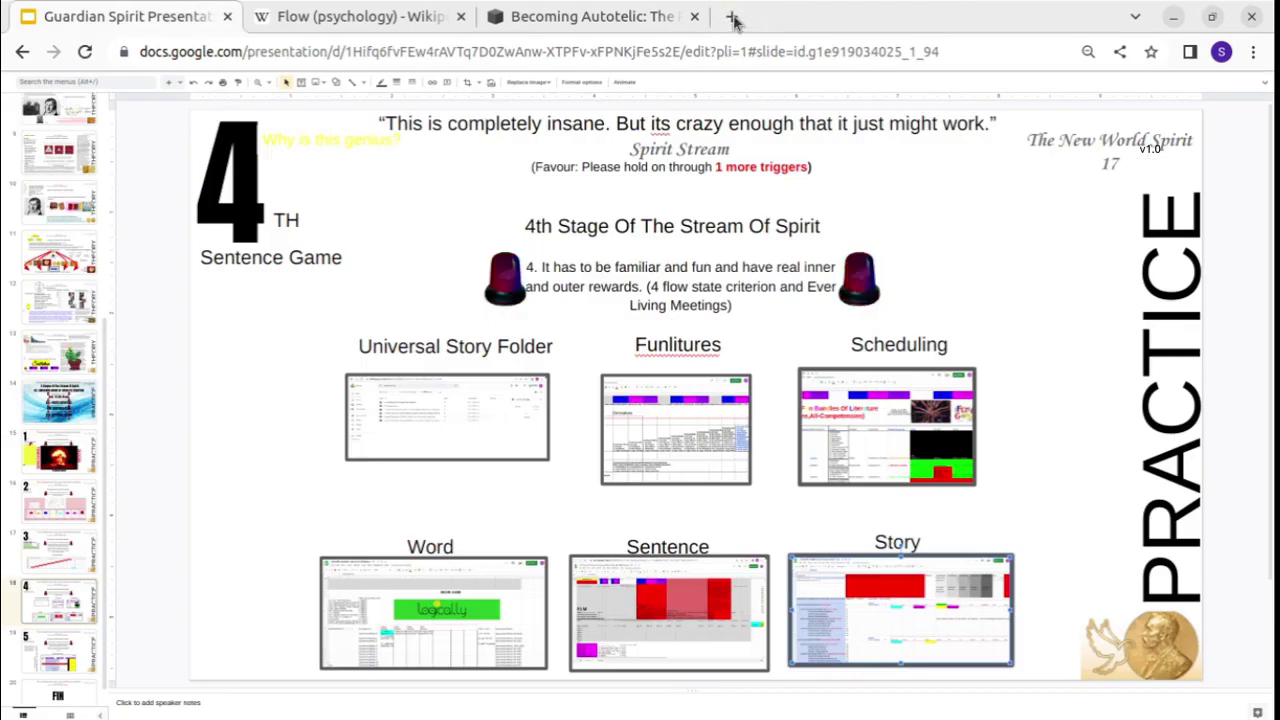
Find the "Story#1.0 (pure)" Drive folder in a new tab and open "7. Story#1.0 (Draft Constructor) (version 1.0)" from it.
left_click(732, 17)
type("st")
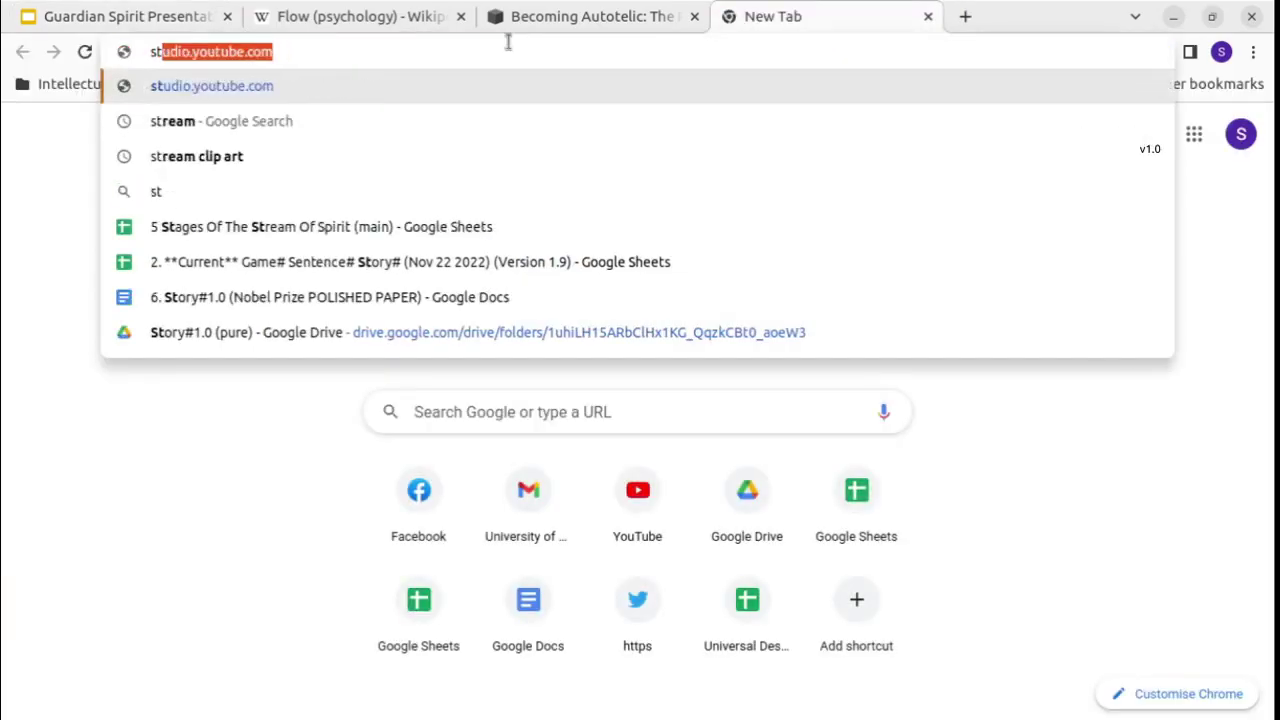
type("ory#1")
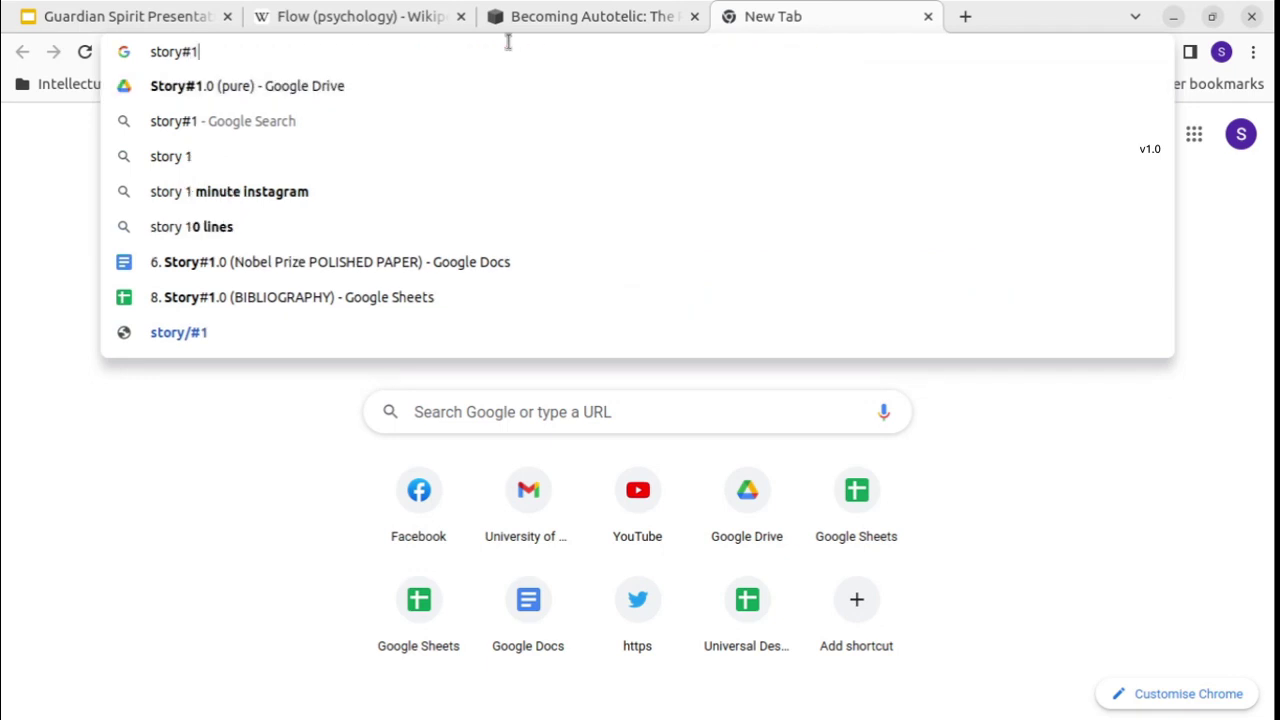
type(".0")
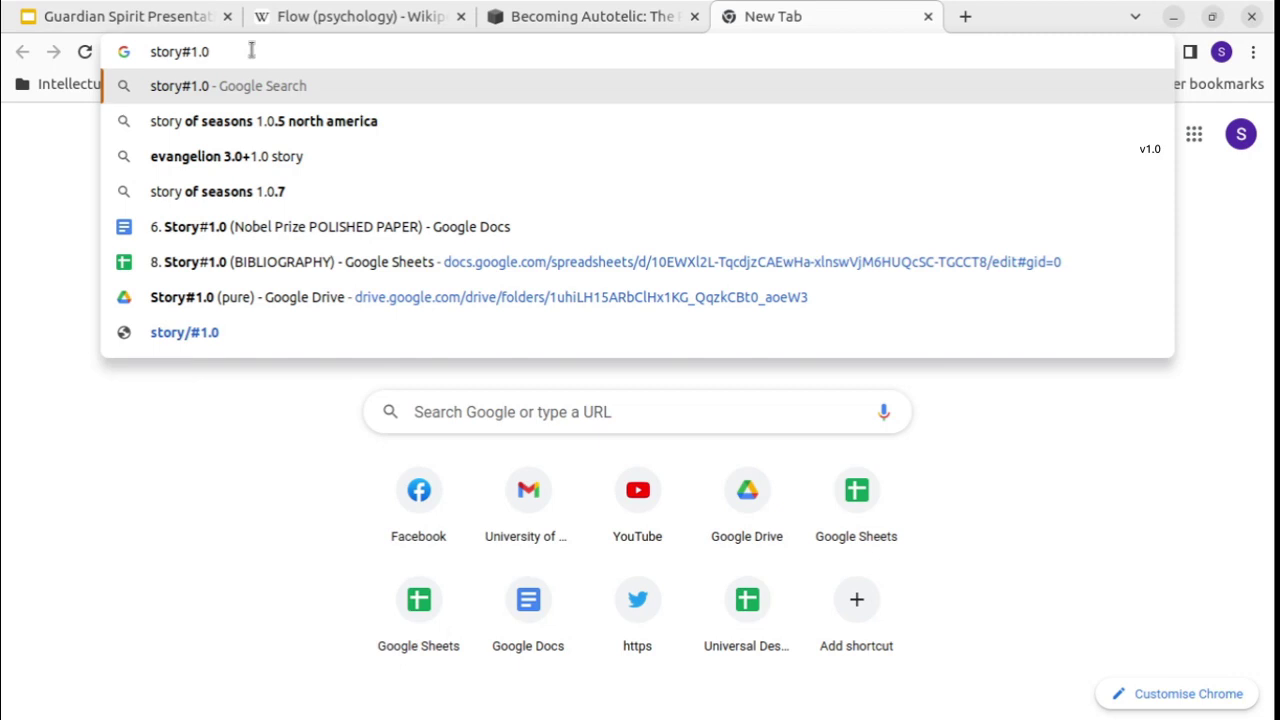
left_click(183, 297)
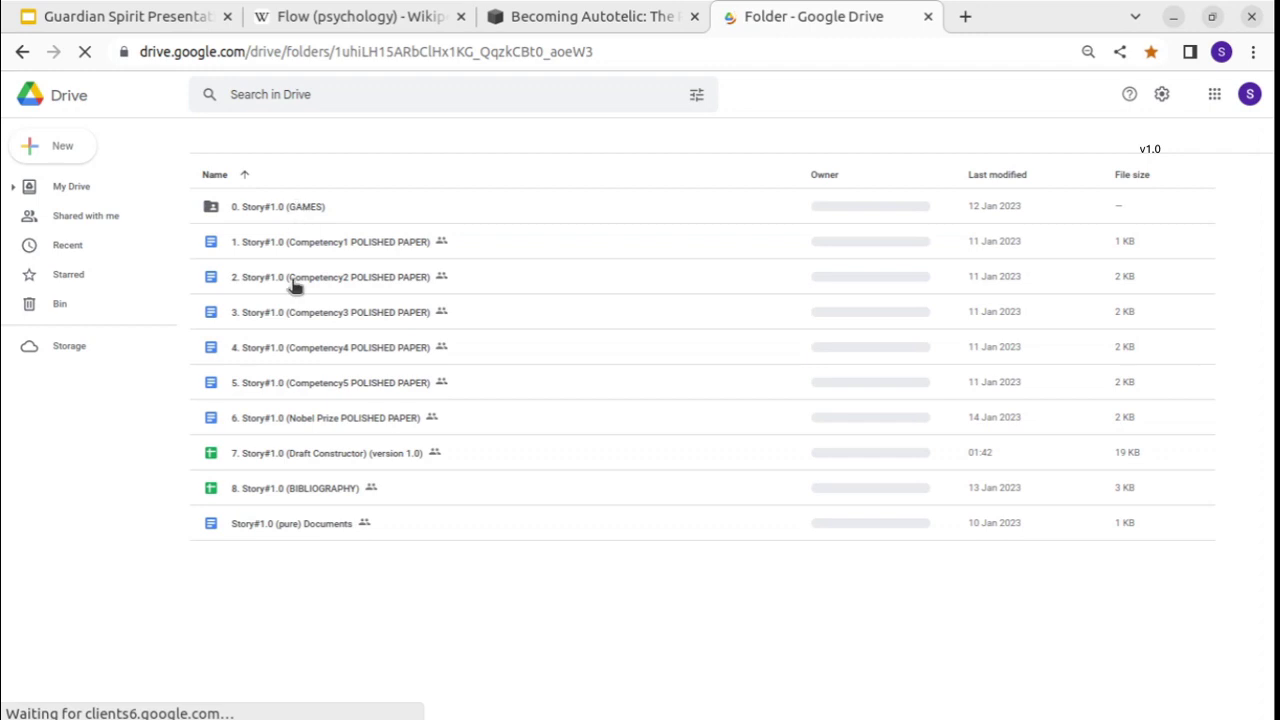
double_click(322, 456)
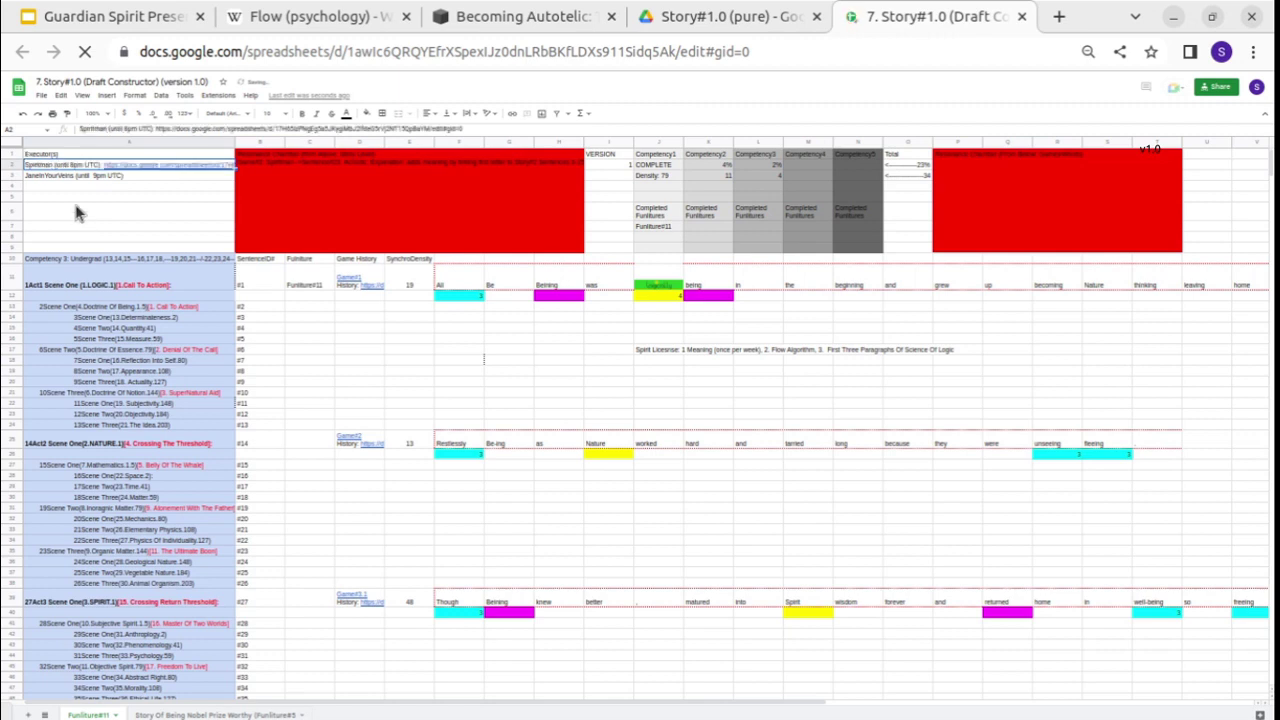
Look over the Executor(s) list and preview the Spirit Profile Template linked beside the first executor.
left_click(52, 155)
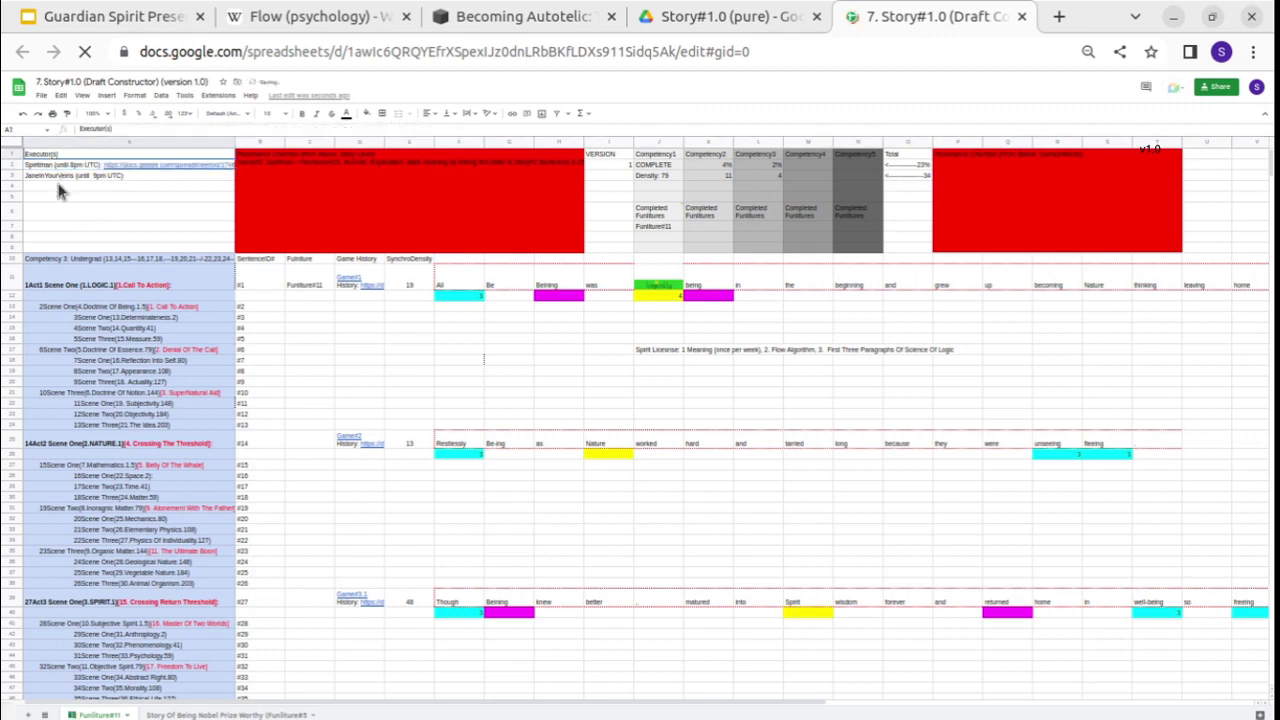
left_click(60, 200, "shift")
left_click(121, 199)
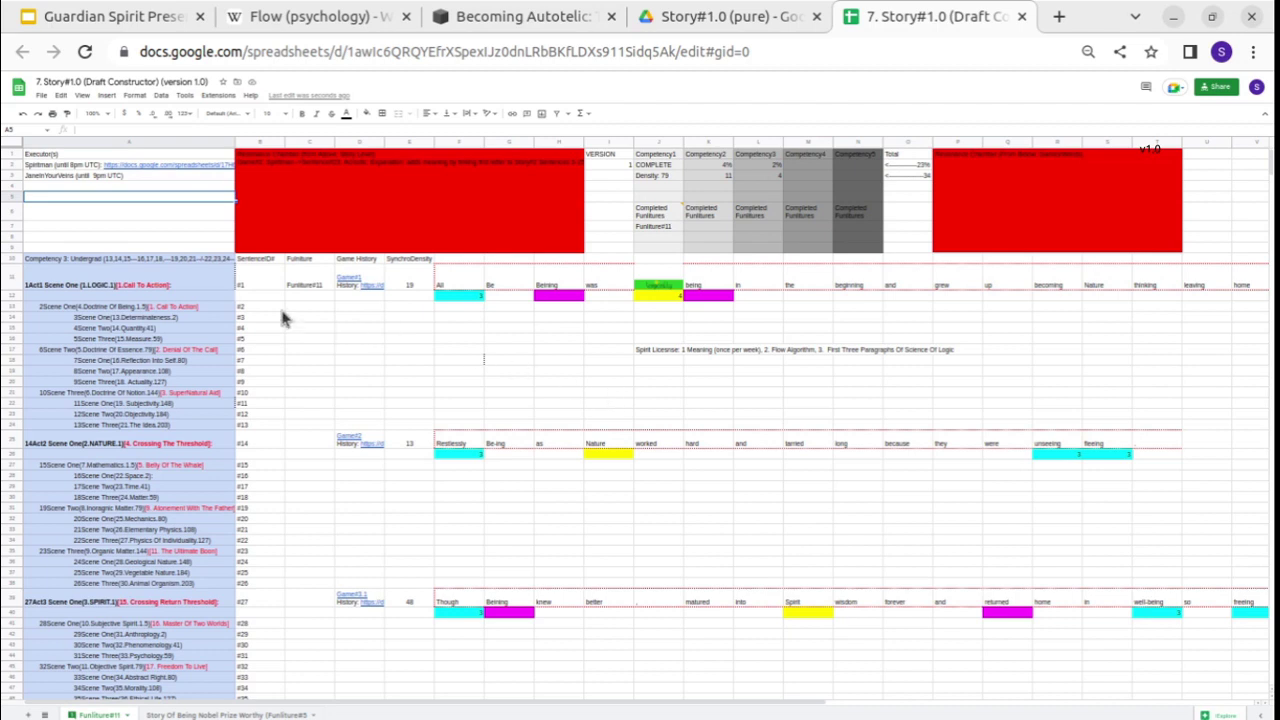
left_click(64, 166)
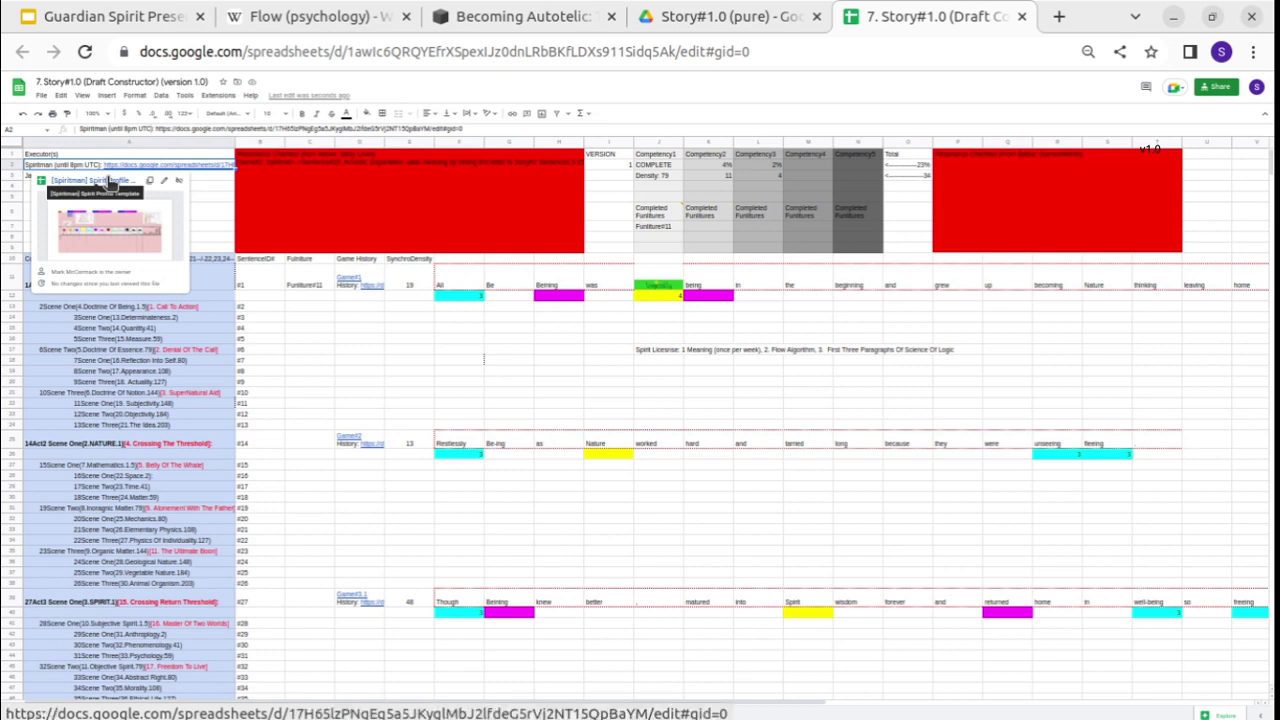
left_click(211, 186)
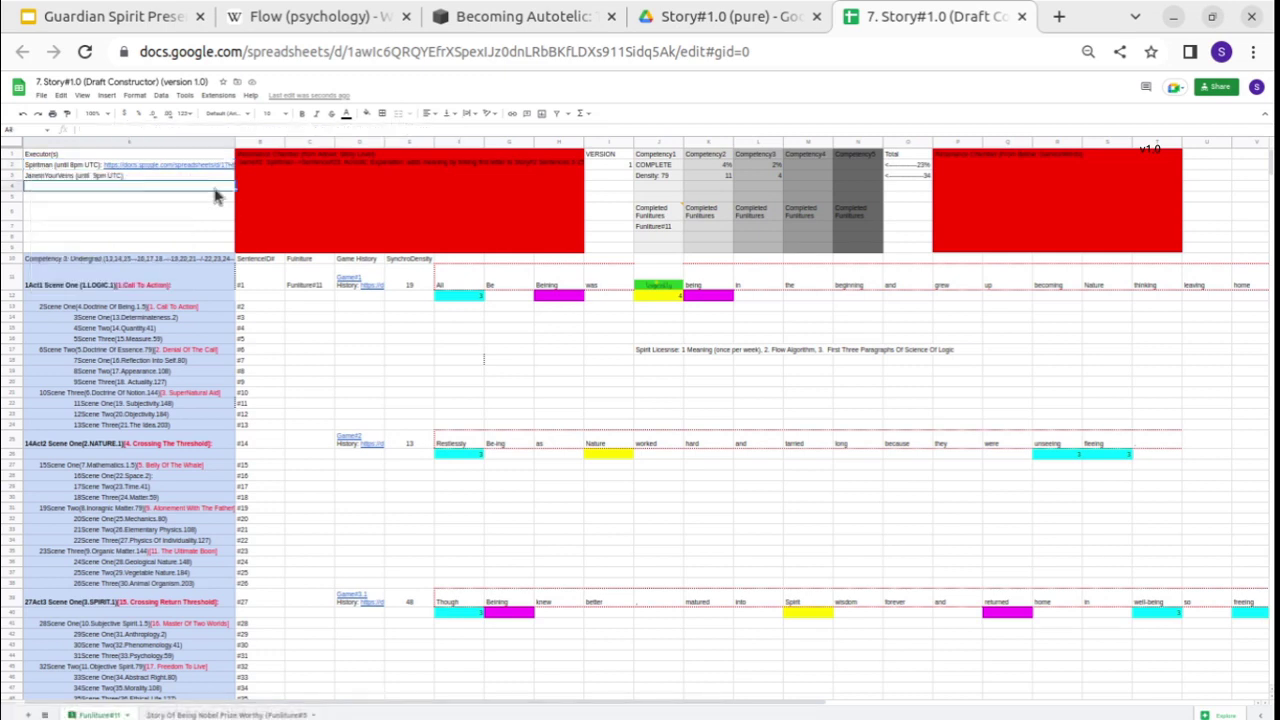
Compare the second executor's entry and the empty executor rows with the Resonance Chamber (From Above: Story Level) block.
left_click(72, 178)
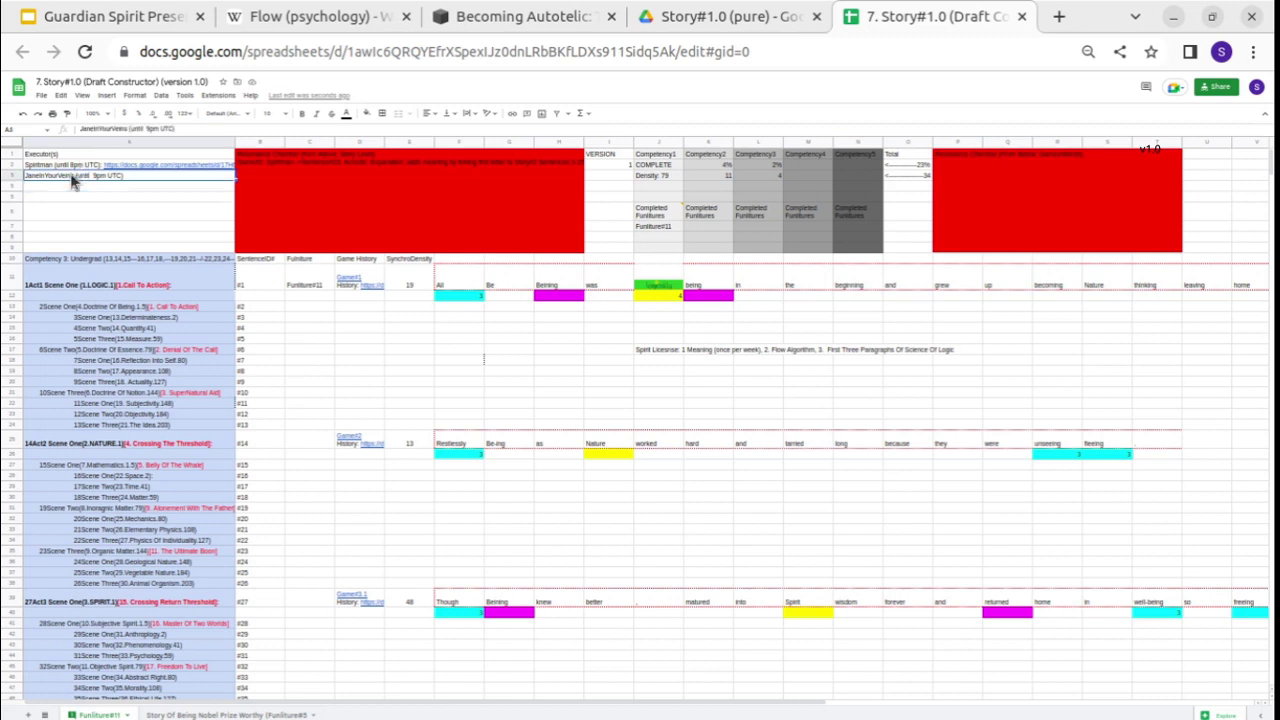
left_click(286, 181)
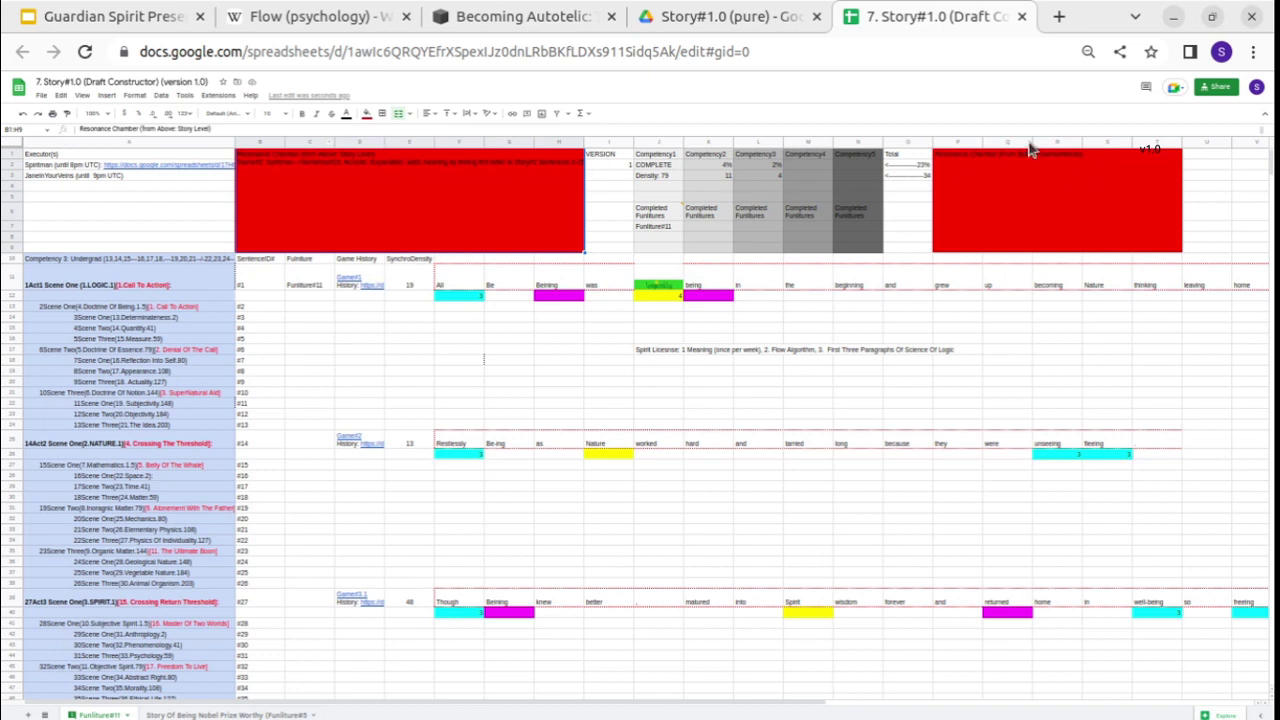
double_click(268, 158)
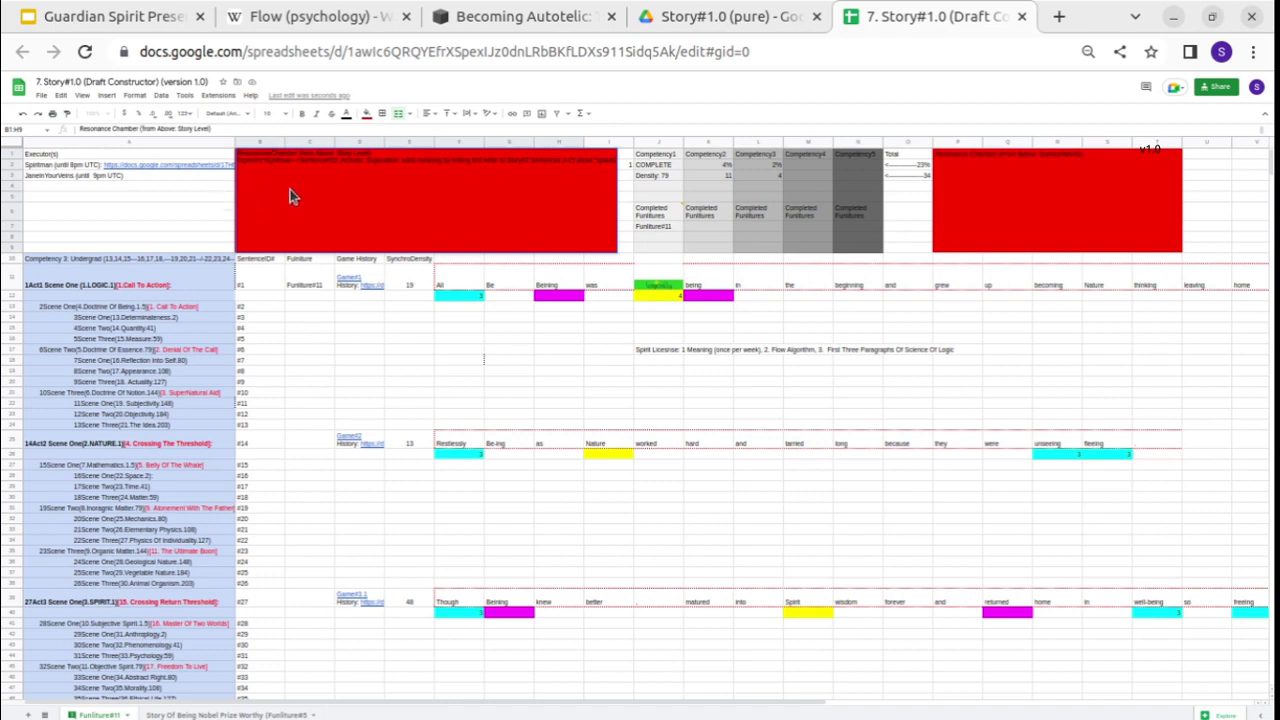
left_click_drag(134, 177, 170, 238)
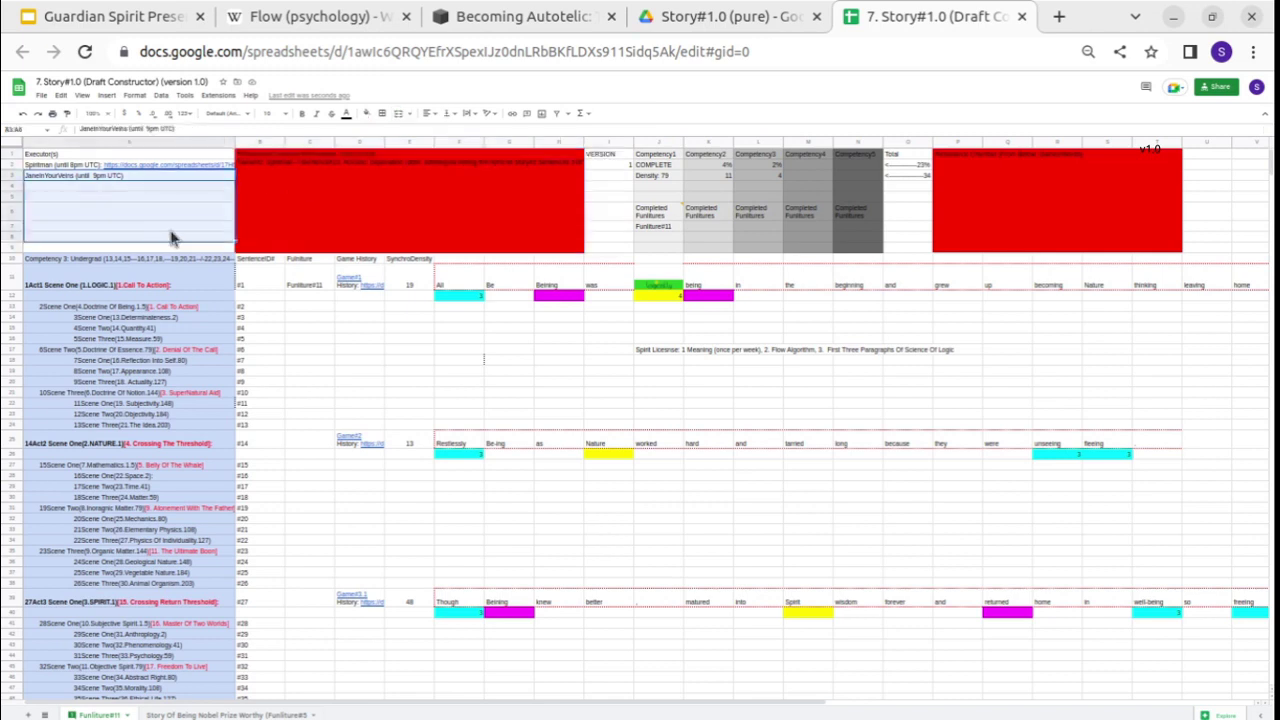
left_click(307, 214)
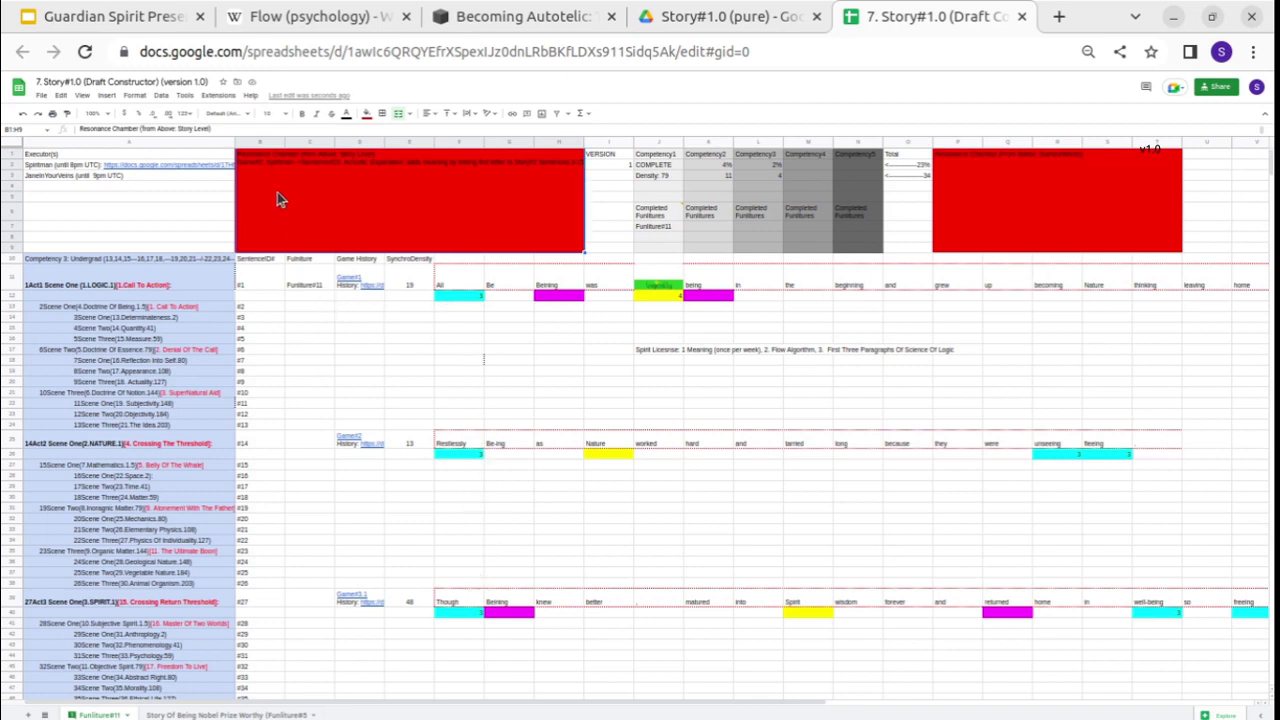
left_click(430, 283)
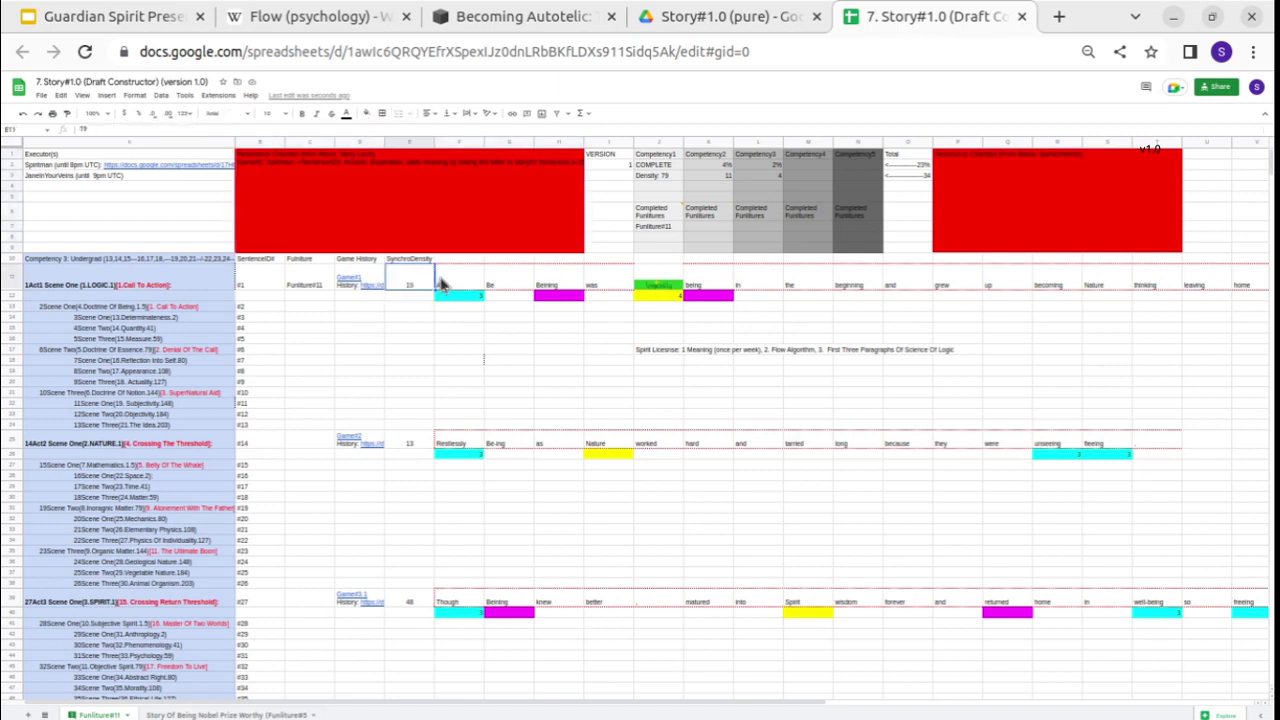
Examine the Current Games entries for sentence #1, the Resonance Chamber (From Below: Games/Words) block and the sentence's words.
scroll(666, 303, "right", 5)
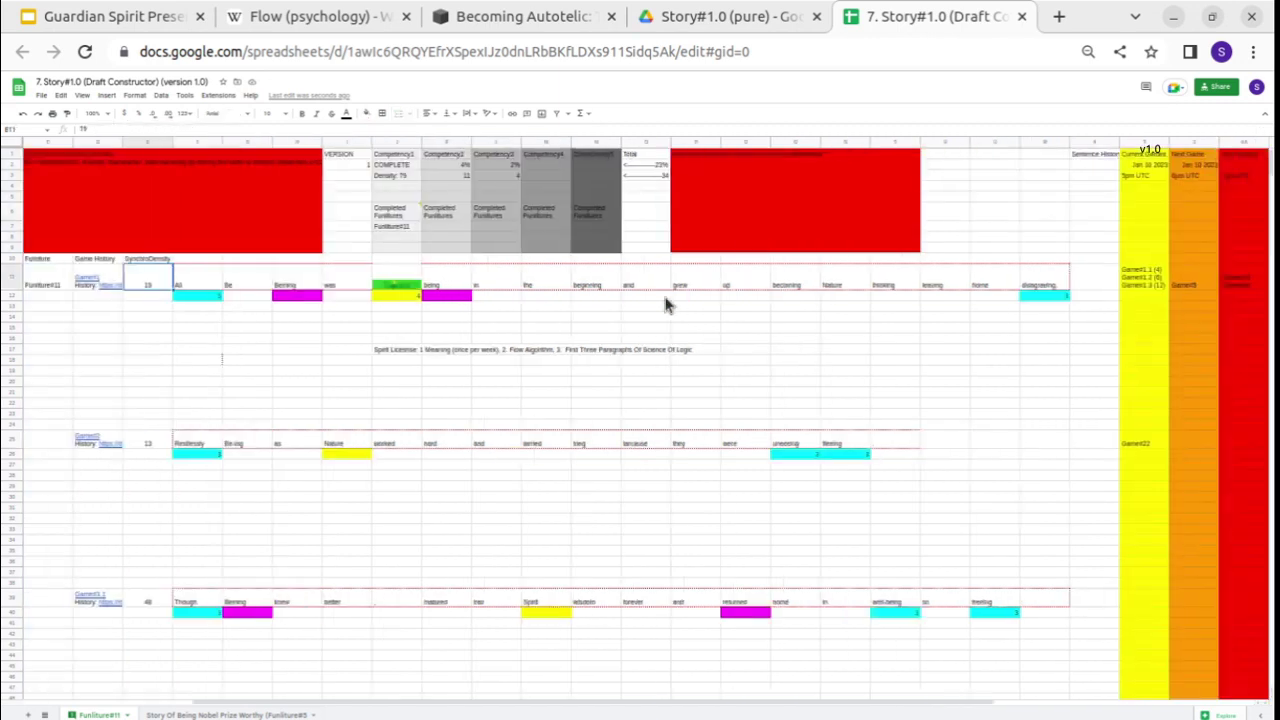
left_click(1136, 288)
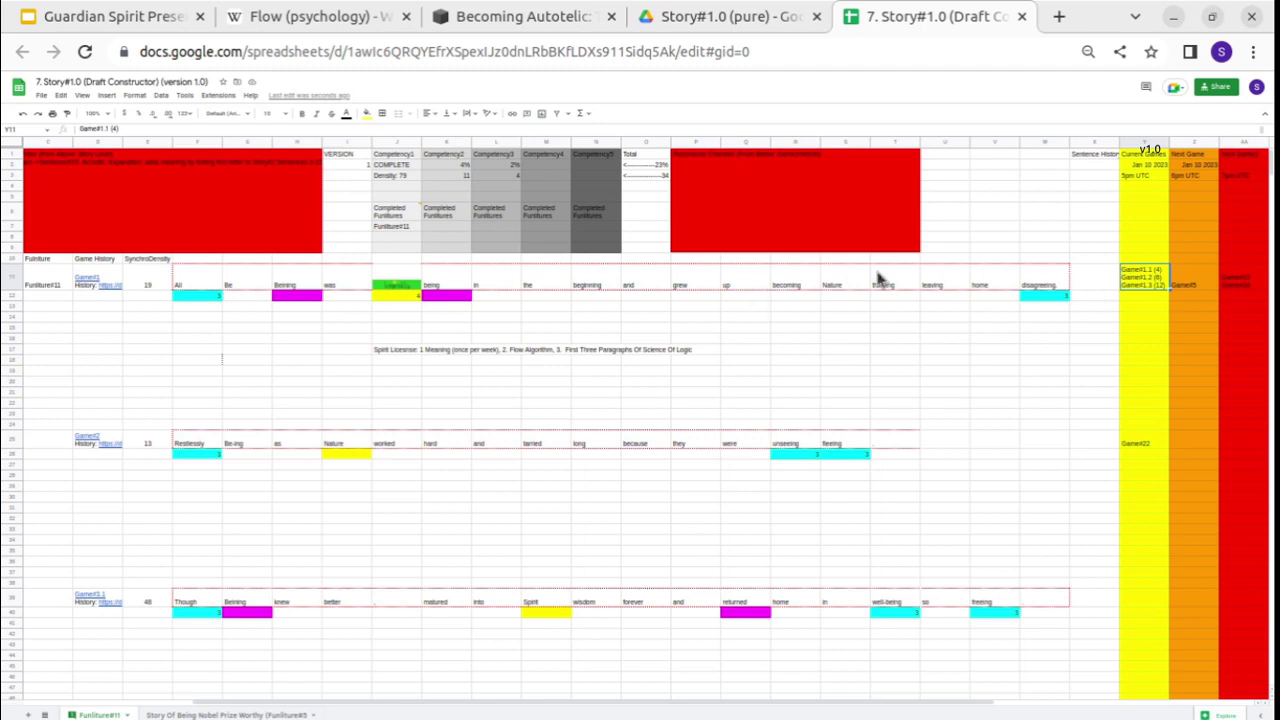
left_click(888, 195)
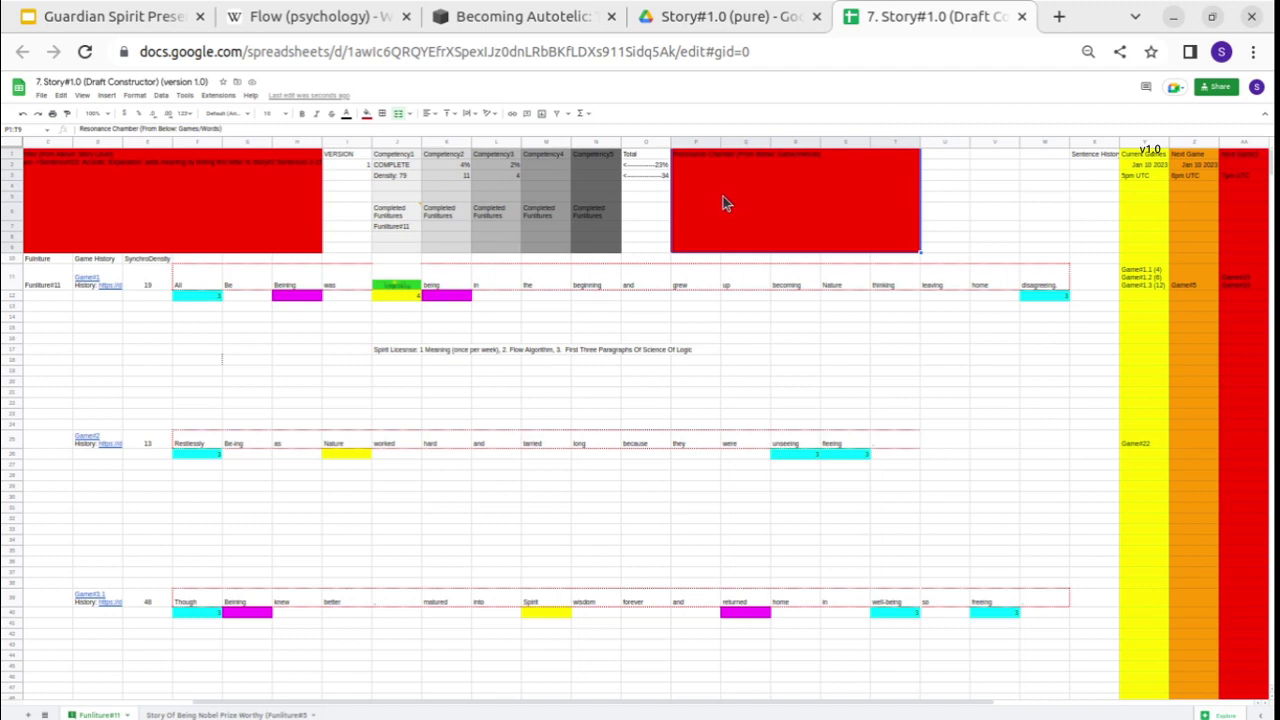
left_click(730, 279)
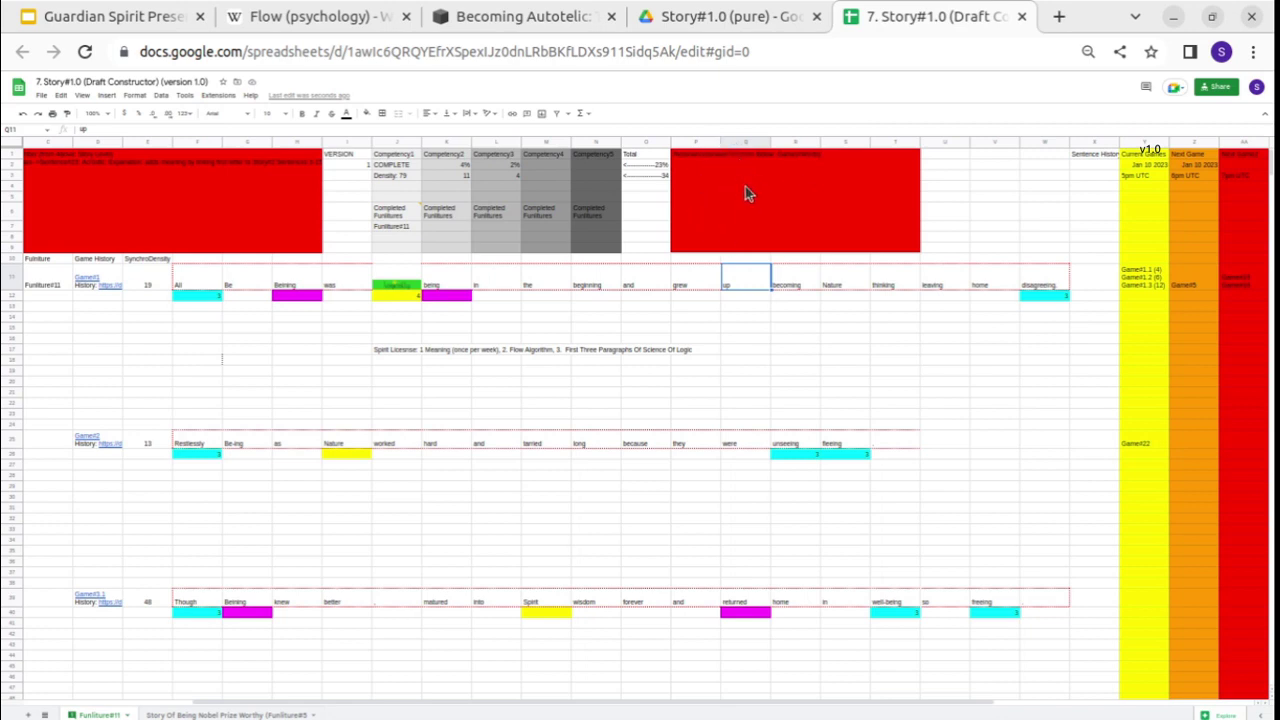
left_click(706, 196)
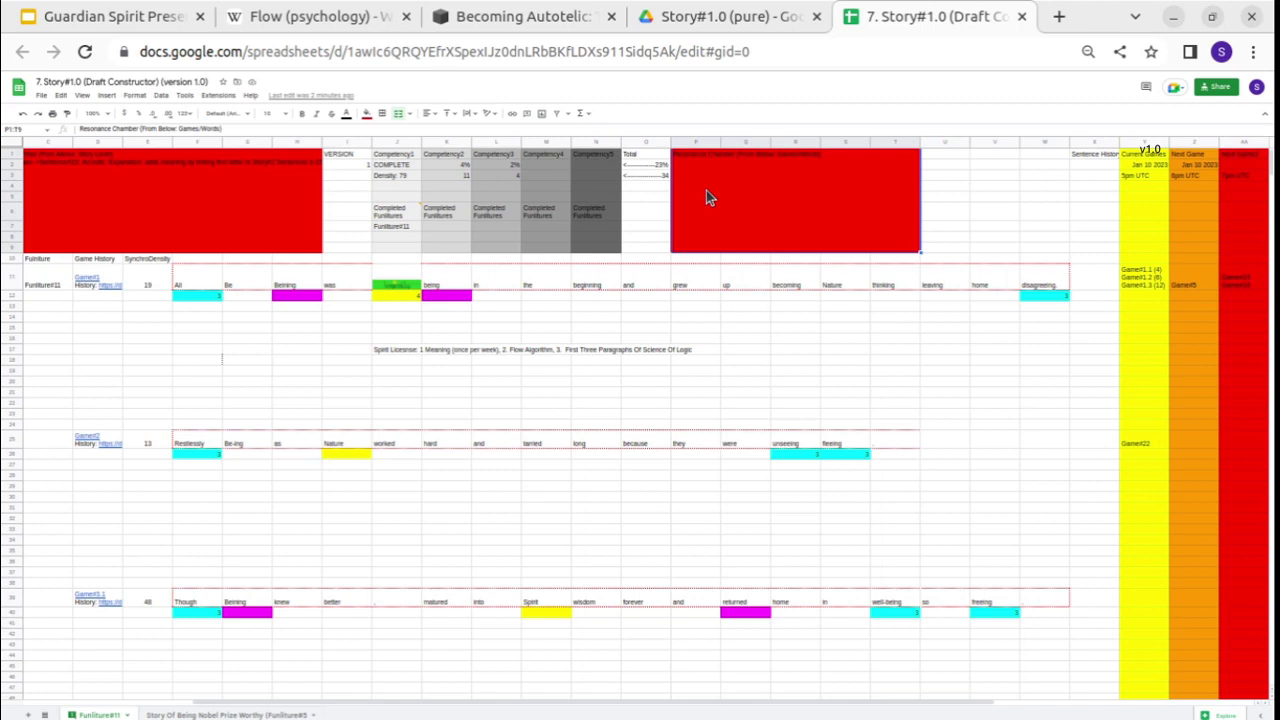
left_click_drag(510, 286, 763, 297)
left_click(763, 298)
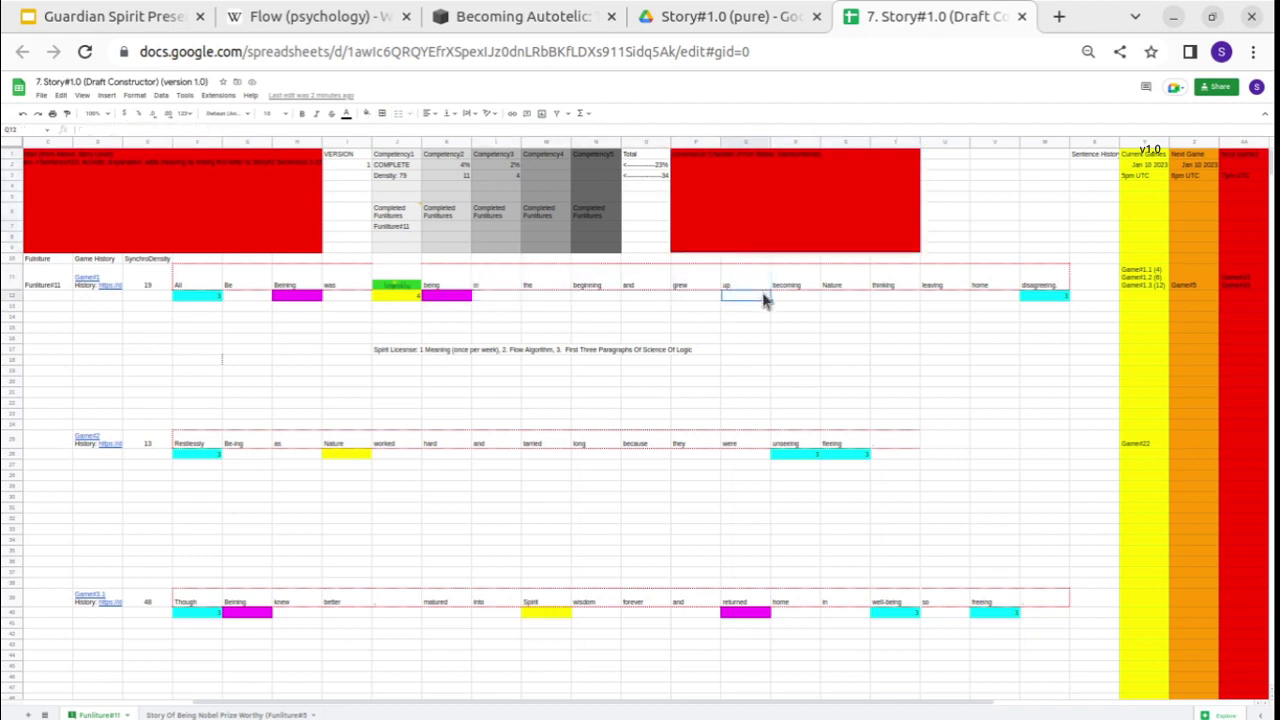
Revisit the Resonance Chamber (From Above: Story Level) block and inspect the VERSION label and its number.
left_click(91, 222)
scroll(92, 222, "left", 2)
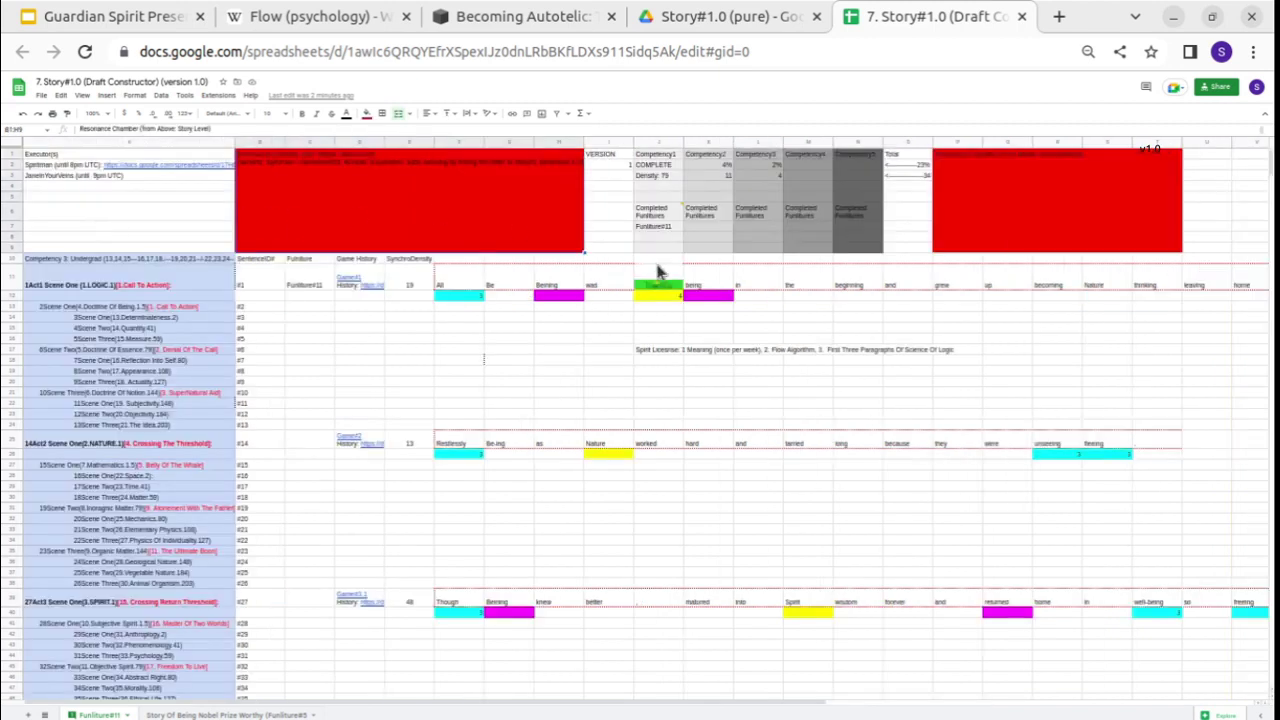
scroll(657, 271, "right", 5)
scroll(657, 271, "left", 5)
left_click(603, 160)
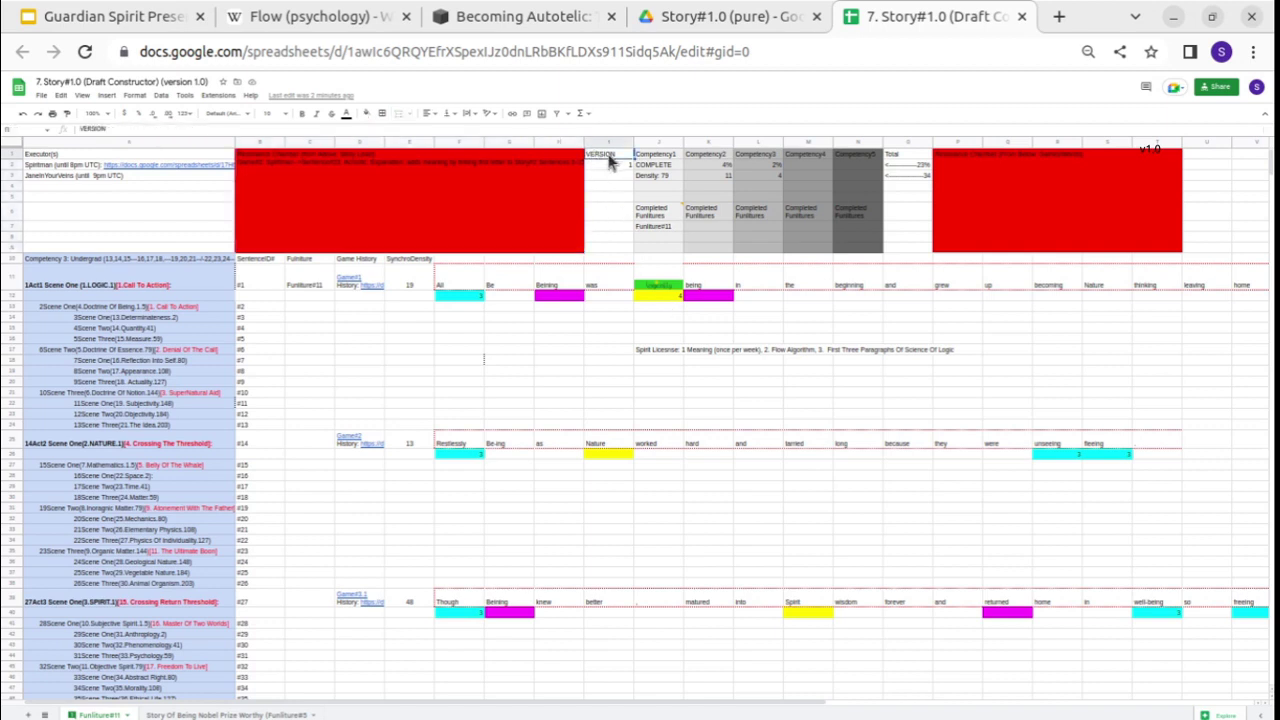
left_click(618, 163)
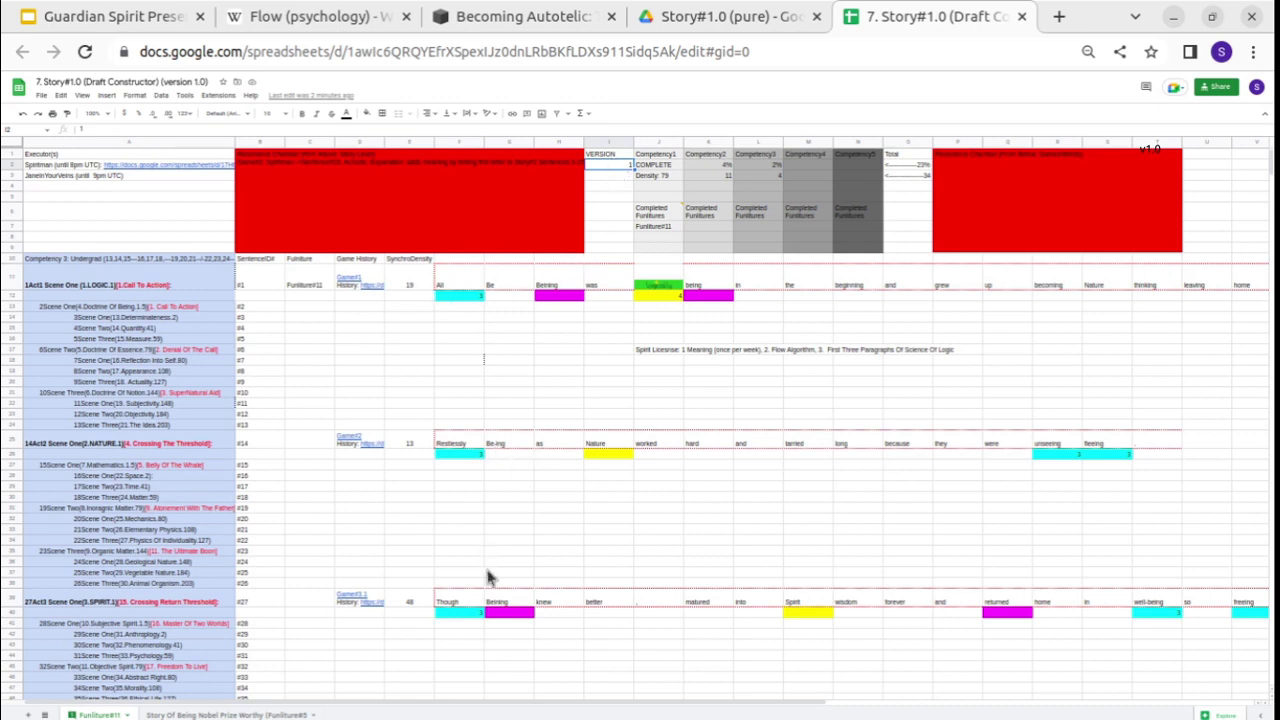
Inspect the Competency1 status, the opening scene headings of Acts 1 to 3 and the linked Game#1 history.
mouse_move(655, 156)
left_mouse_down()
mouse_move(660, 177)
mouse_move(694, 170)
mouse_move(651, 170)
left_mouse_up()
left_click(660, 177)
left_click(661, 165)
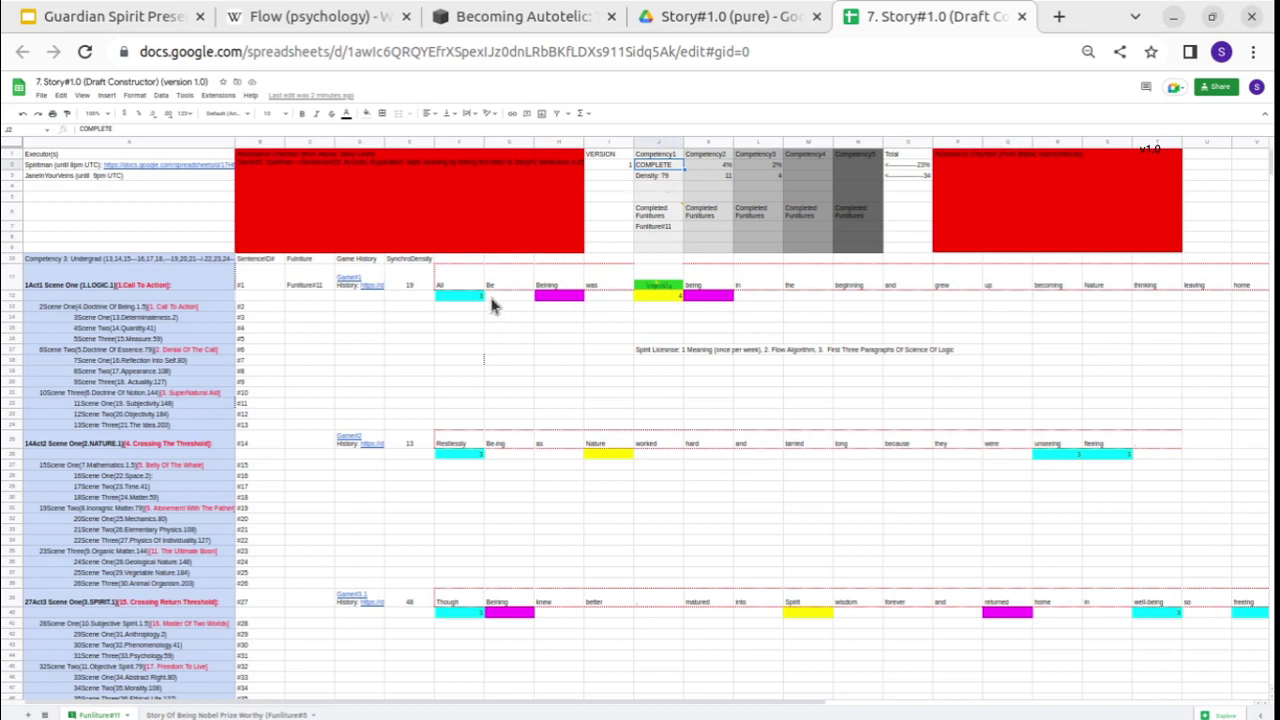
left_click(134, 285)
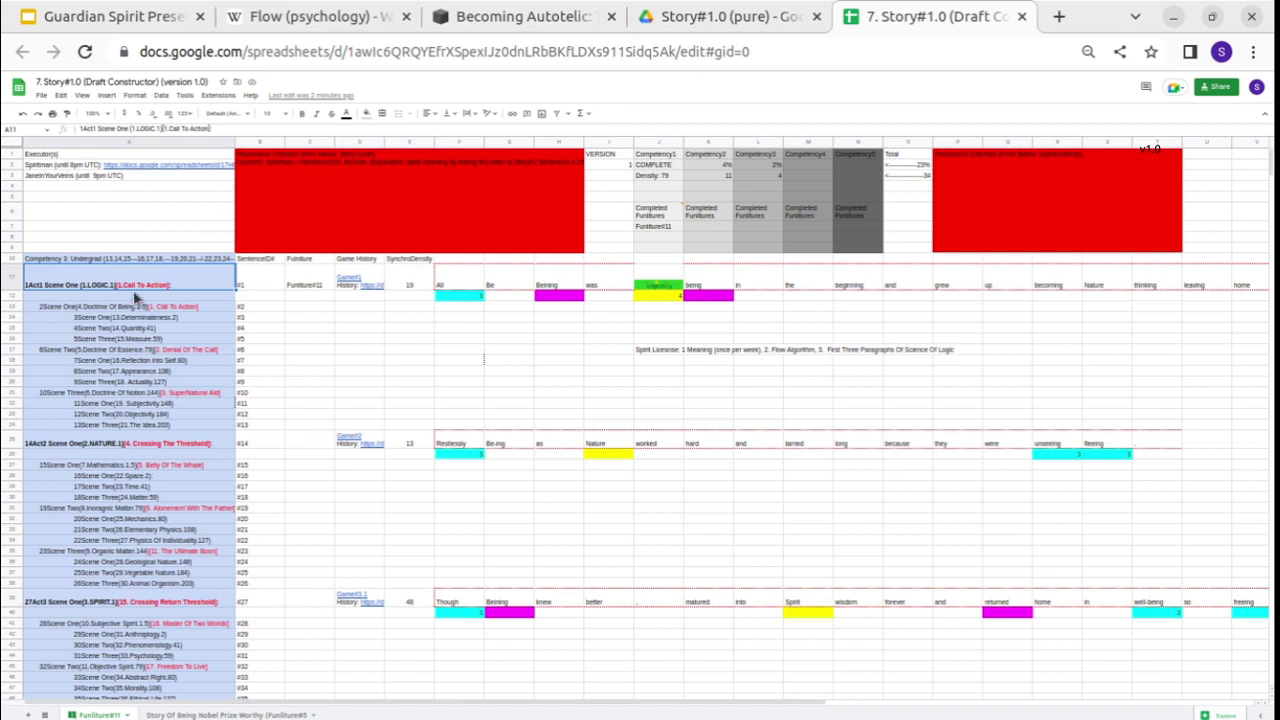
left_click(144, 452)
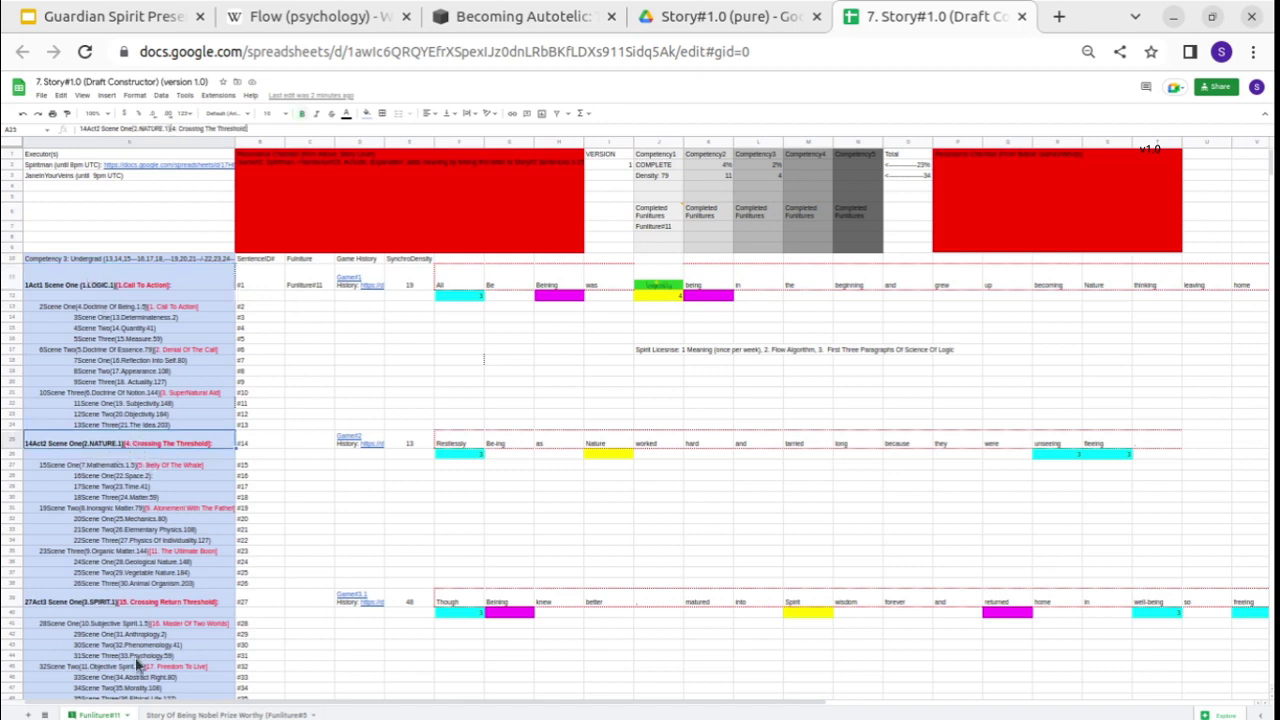
left_click(104, 607)
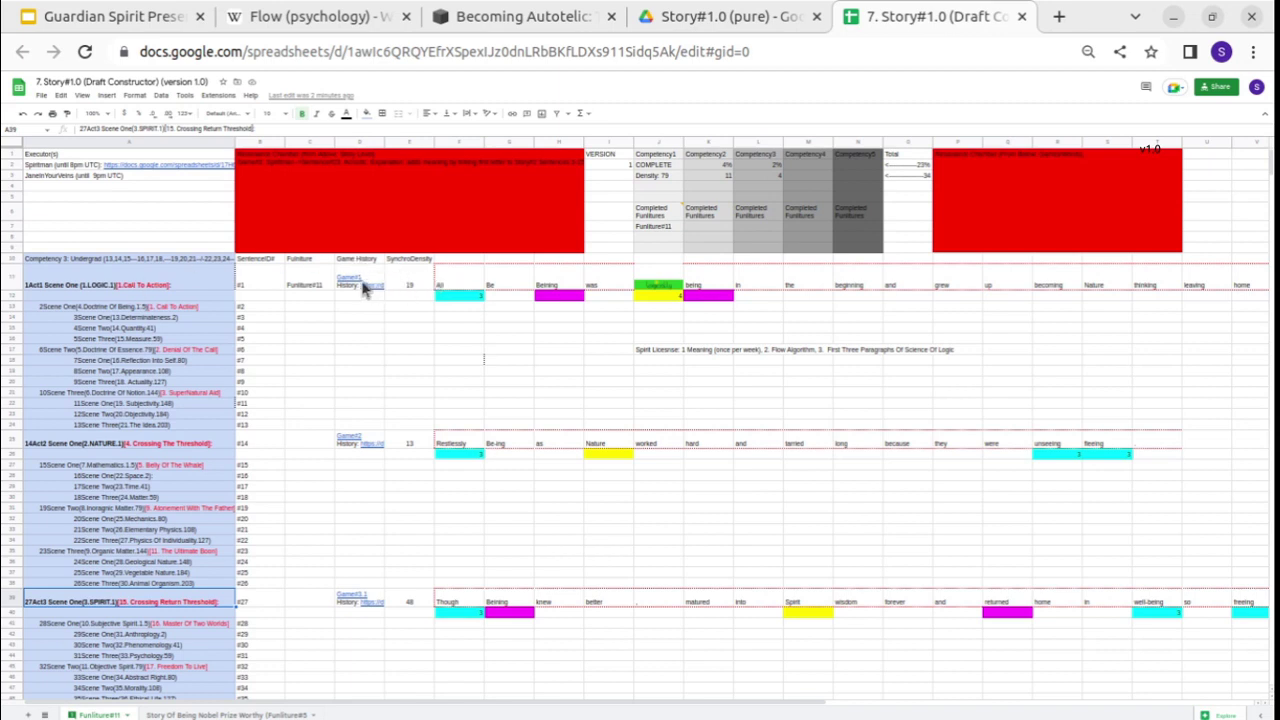
mouse_move(358, 286)
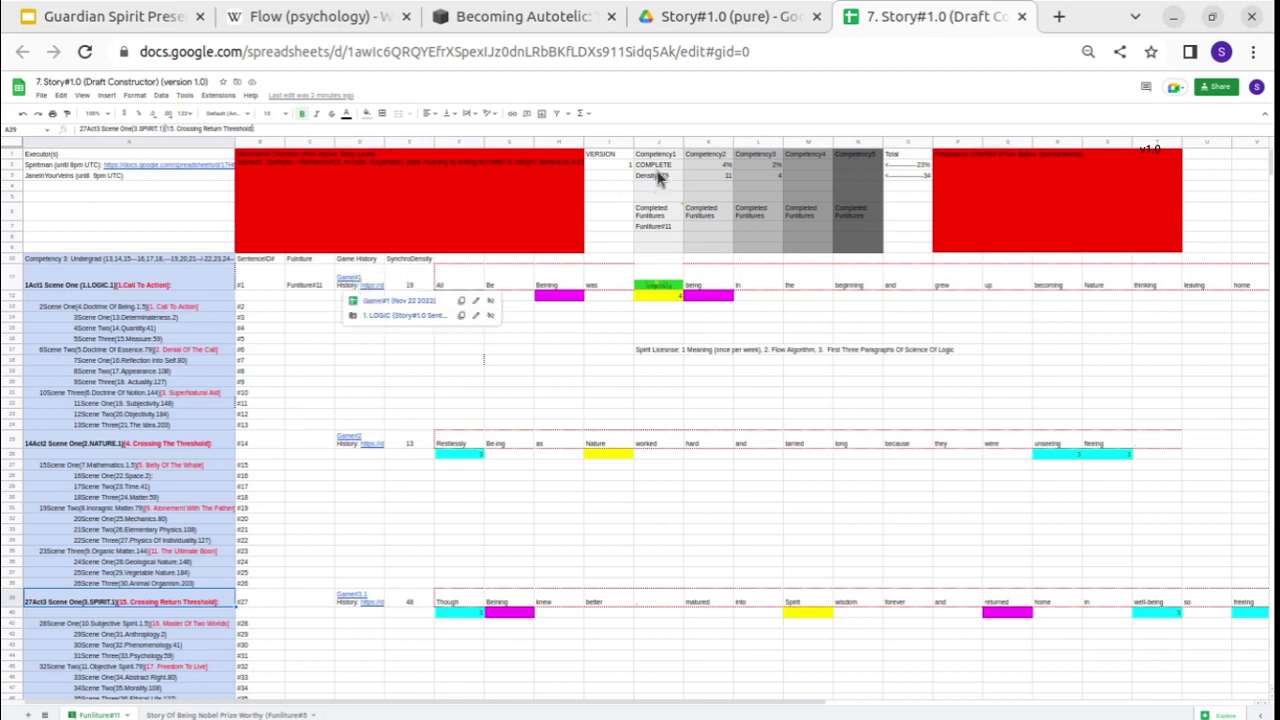
Review Competency1's status, density and completed funliture against the sentence rows of the three acts.
left_click_drag(660, 164, 660, 178)
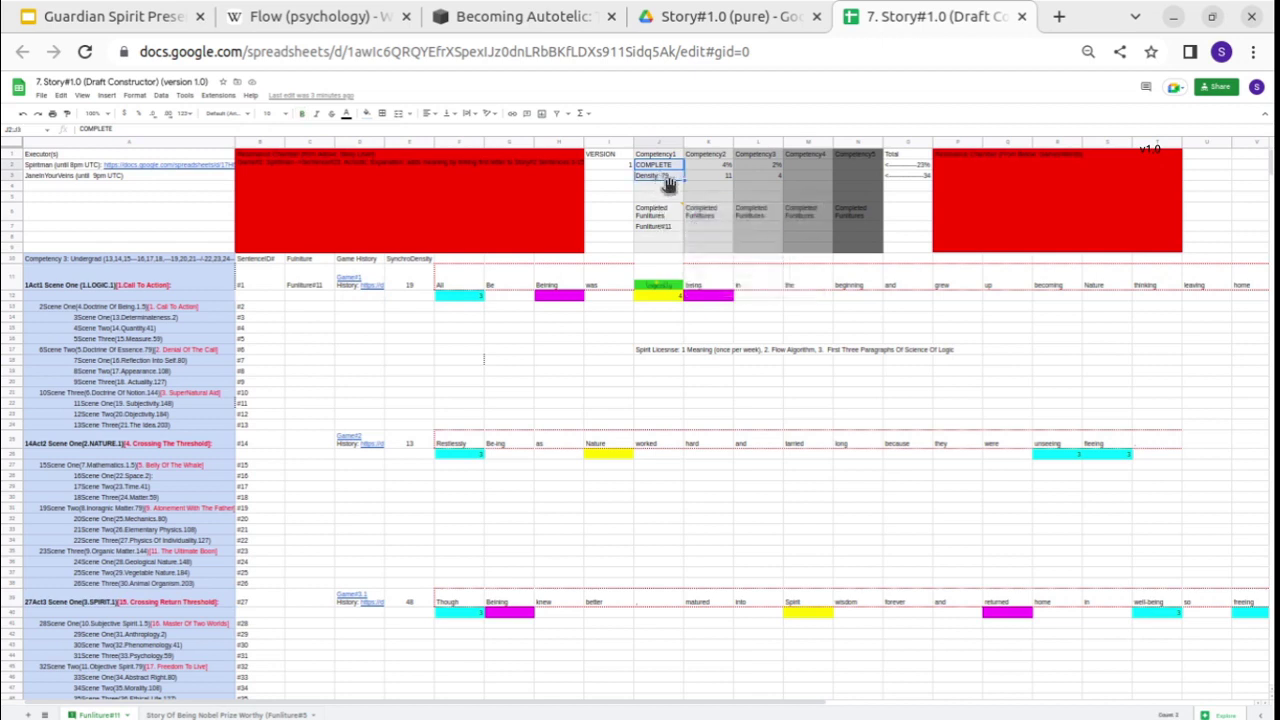
double_click(663, 175)
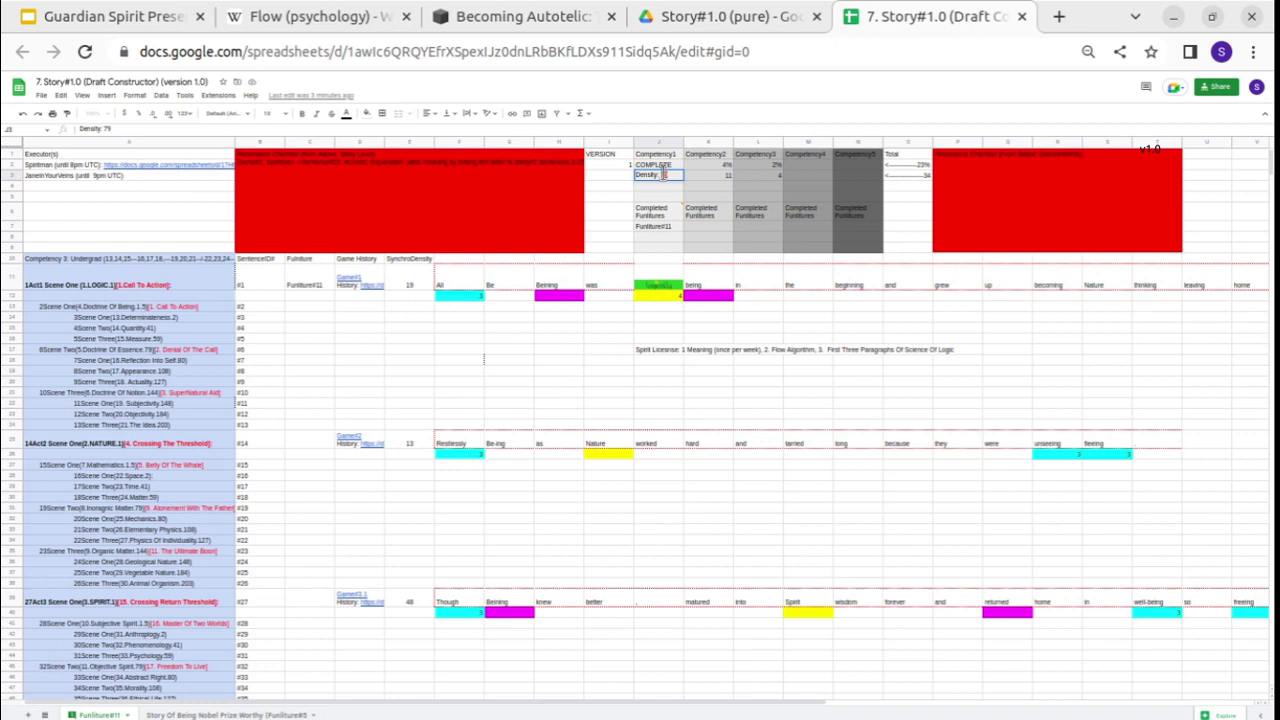
left_click(659, 187)
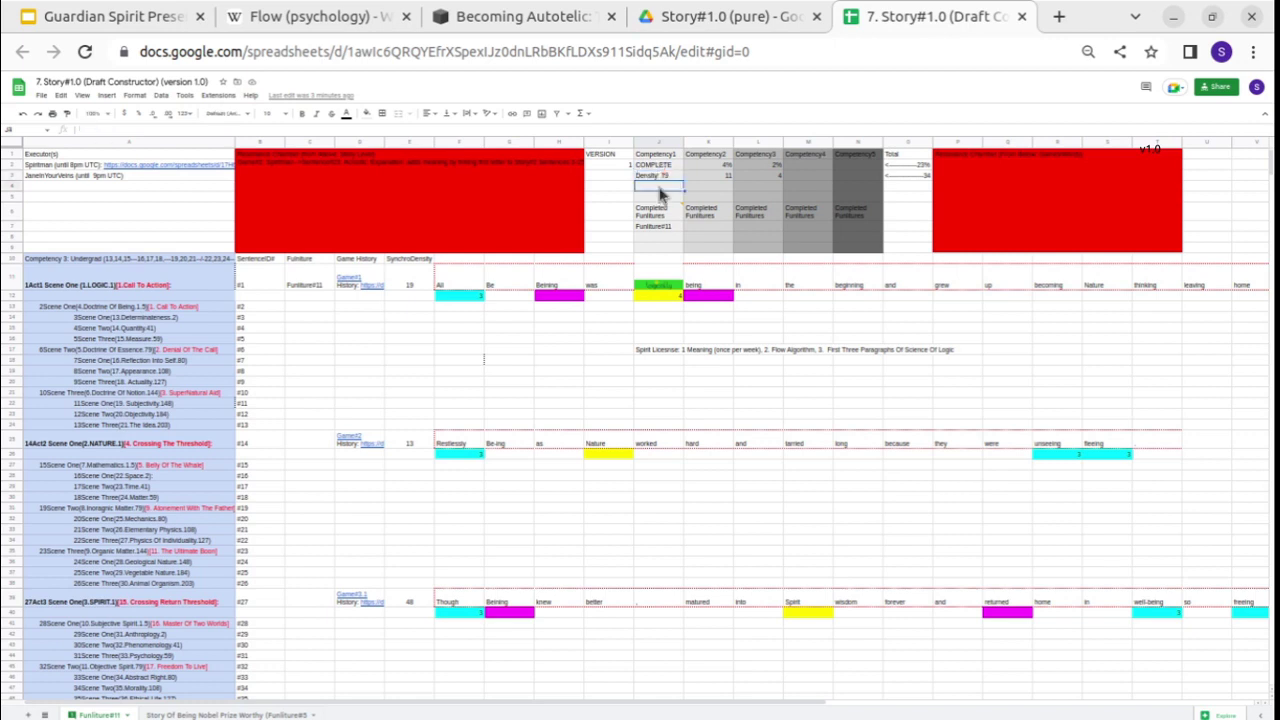
left_click(668, 228)
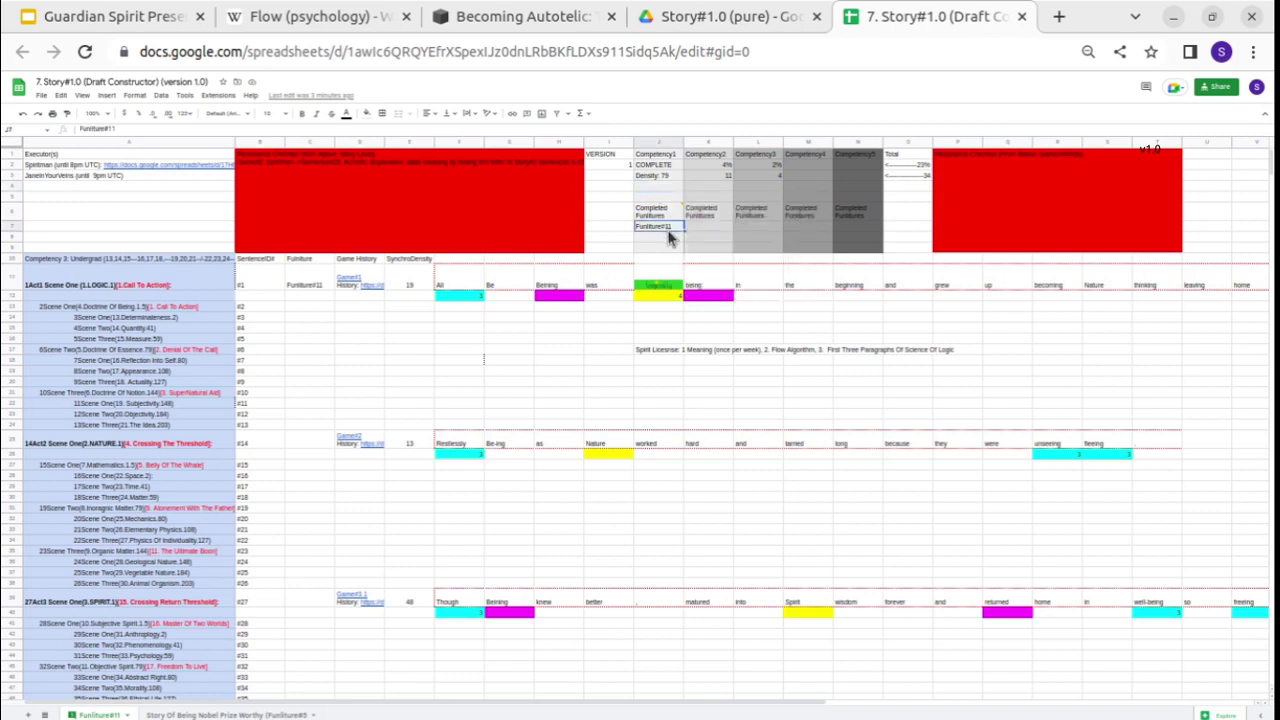
left_click(407, 279)
left_click(461, 444)
left_click(458, 612)
Copy Funliture#11 from sentence #1 into the Funliture cell of sentence #14.
left_click(310, 285)
key("ctrl+c")
key("Down")
key("Down")
key("Down")
key("Down")
key("Down")
key("Down")
key("Down")
key("Down")
key("Down")
key("Down")
key("Down")
key("Down")
key("Down")
key("Down")
key("ctrl+v")
key("Down")
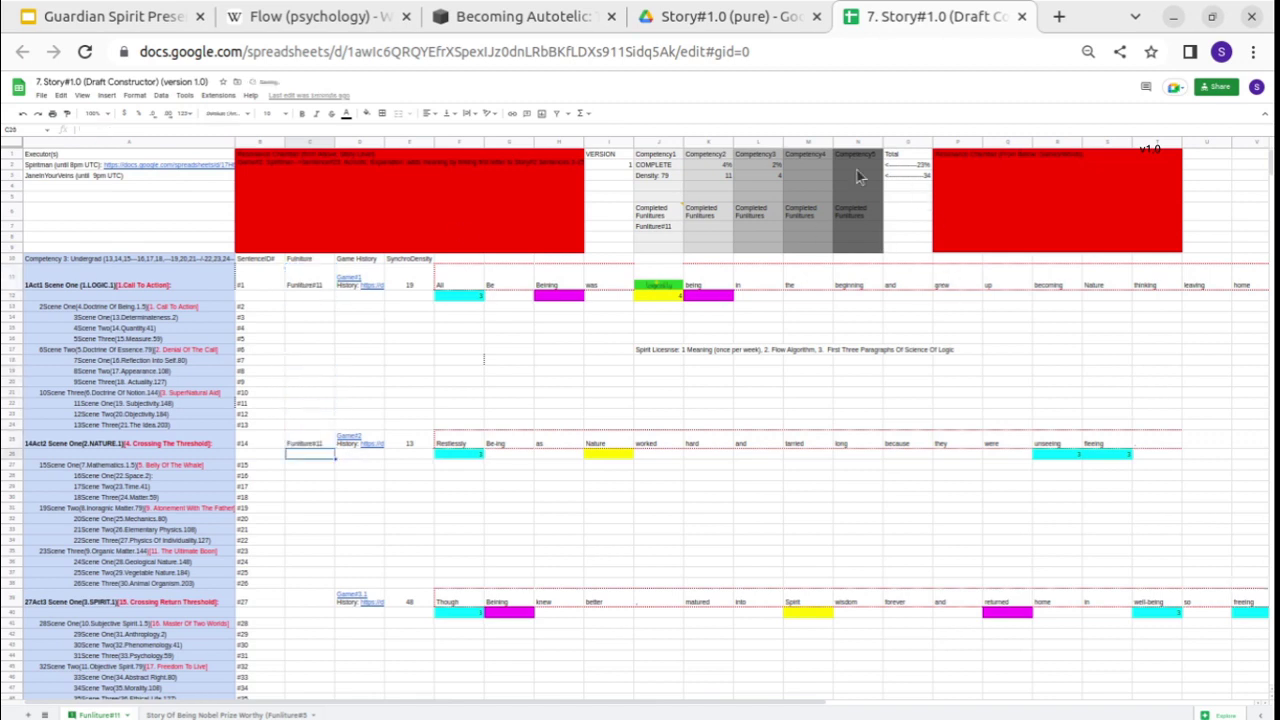
Check the Competency2 figures and completed funlitures cell, and paste Funliture#11 into the Funliture cell of sentence #27.
left_click(716, 167)
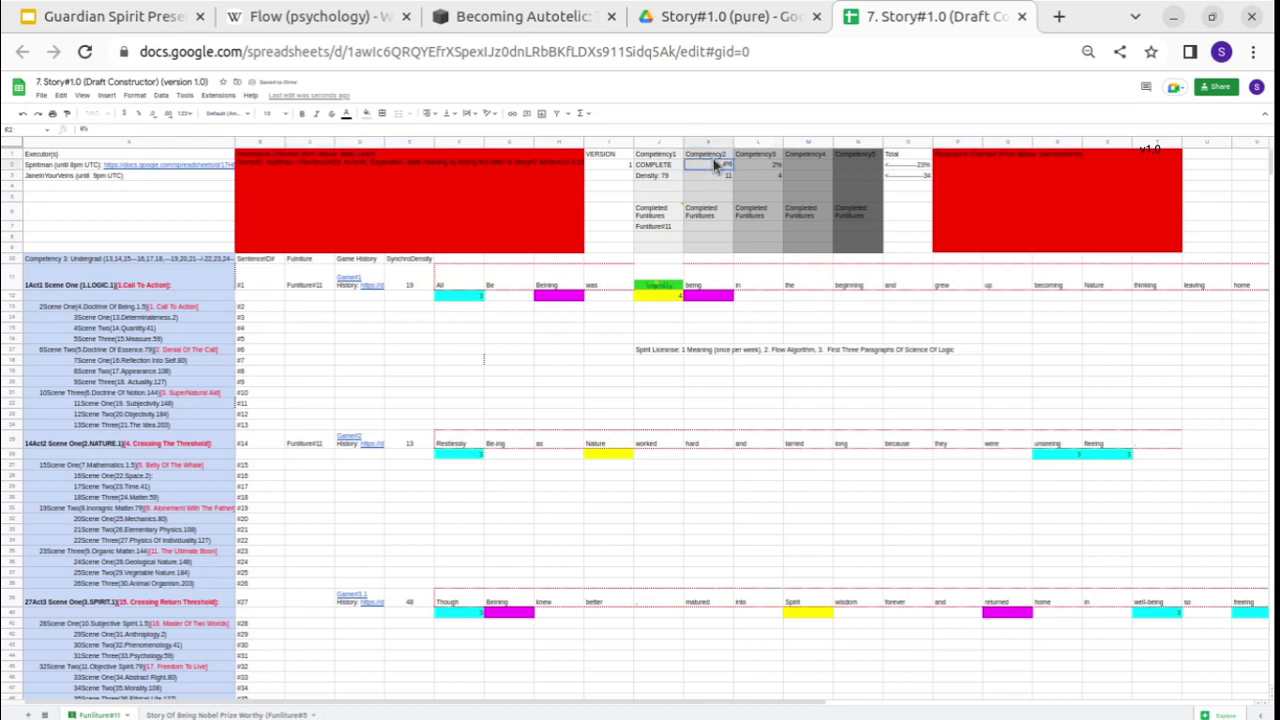
left_click_drag(711, 183, 716, 229)
left_click(716, 229)
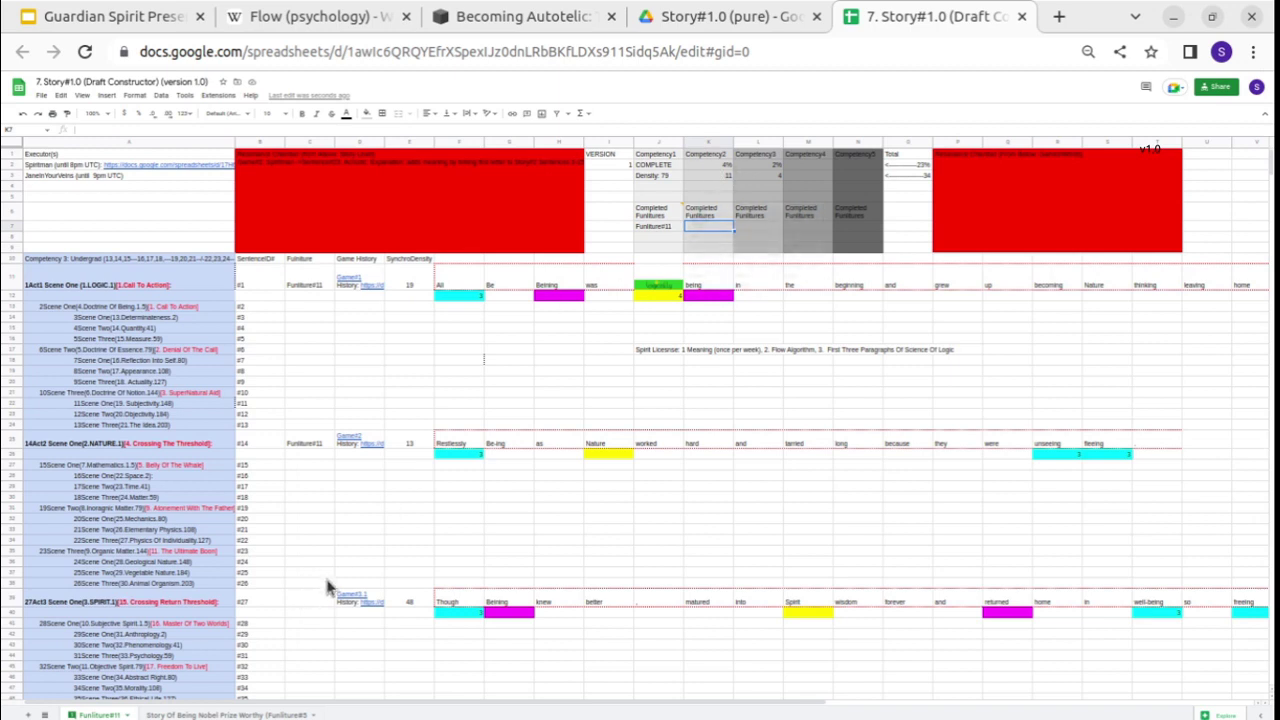
left_click(311, 586)
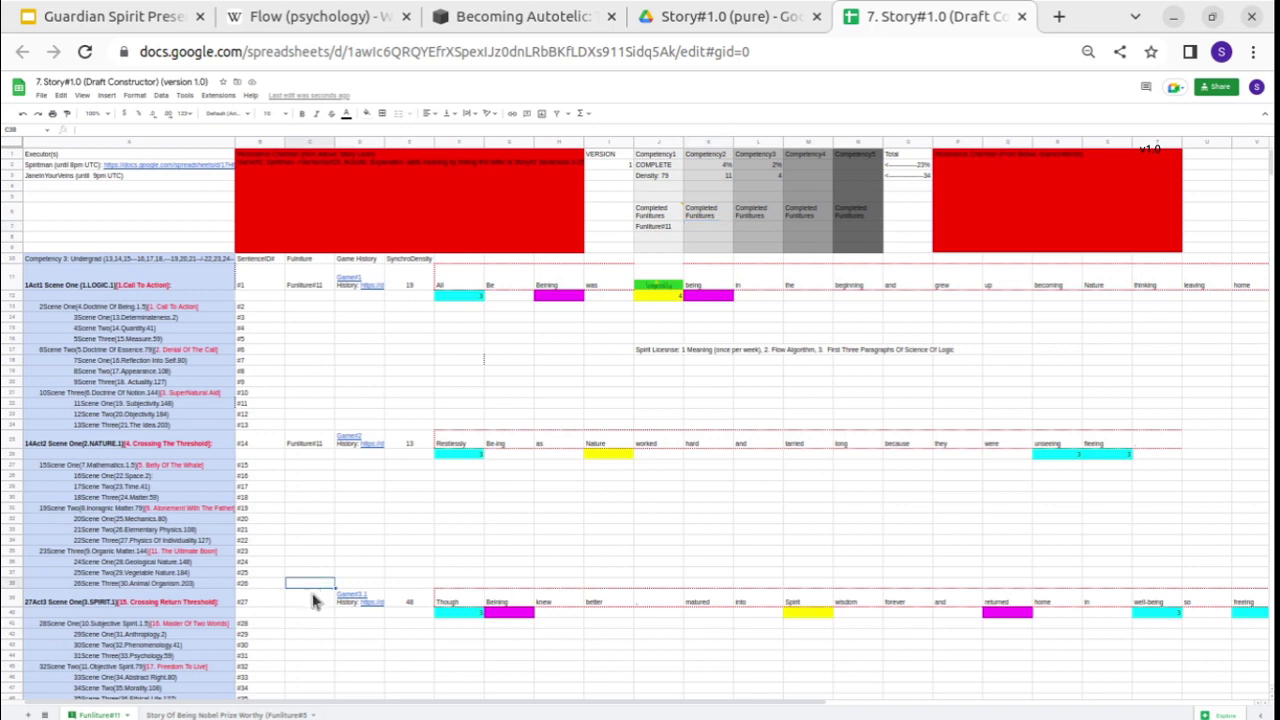
left_click(410, 541)
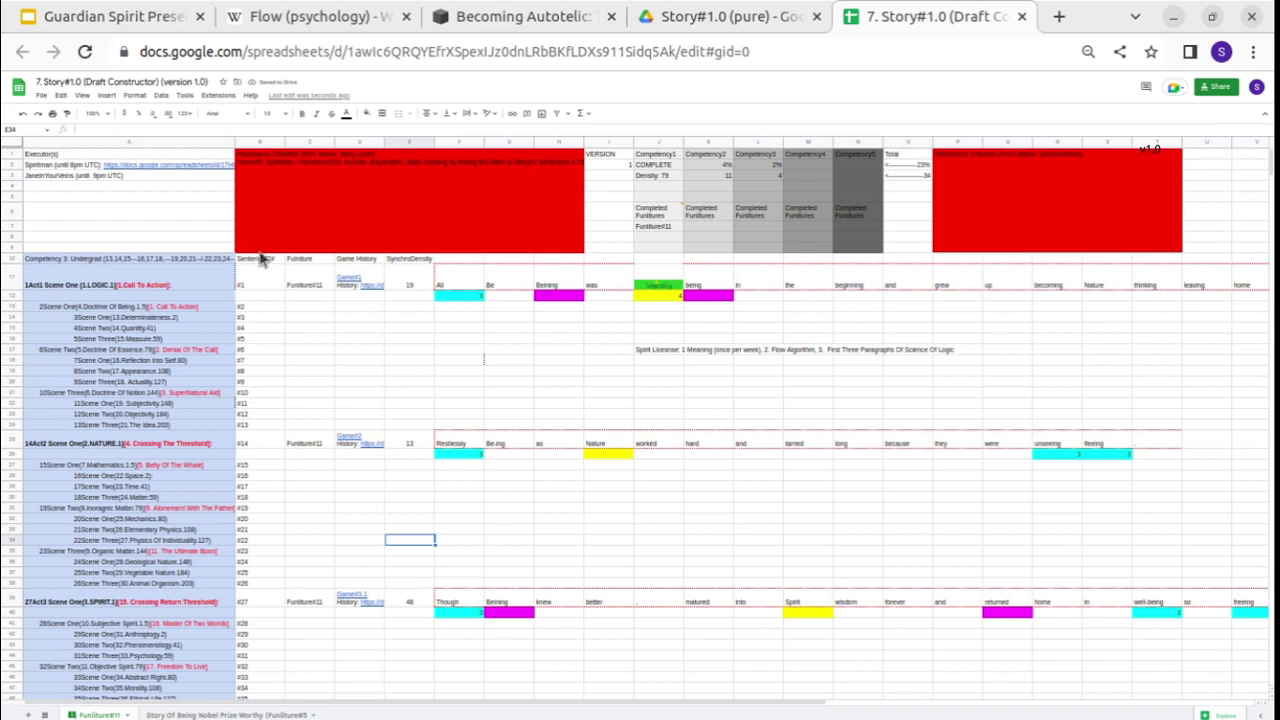
Look over the SentenceID#, Funliture and Game History column headings and the Funliture entry for sentence #1.
left_click_drag(266, 258, 367, 261)
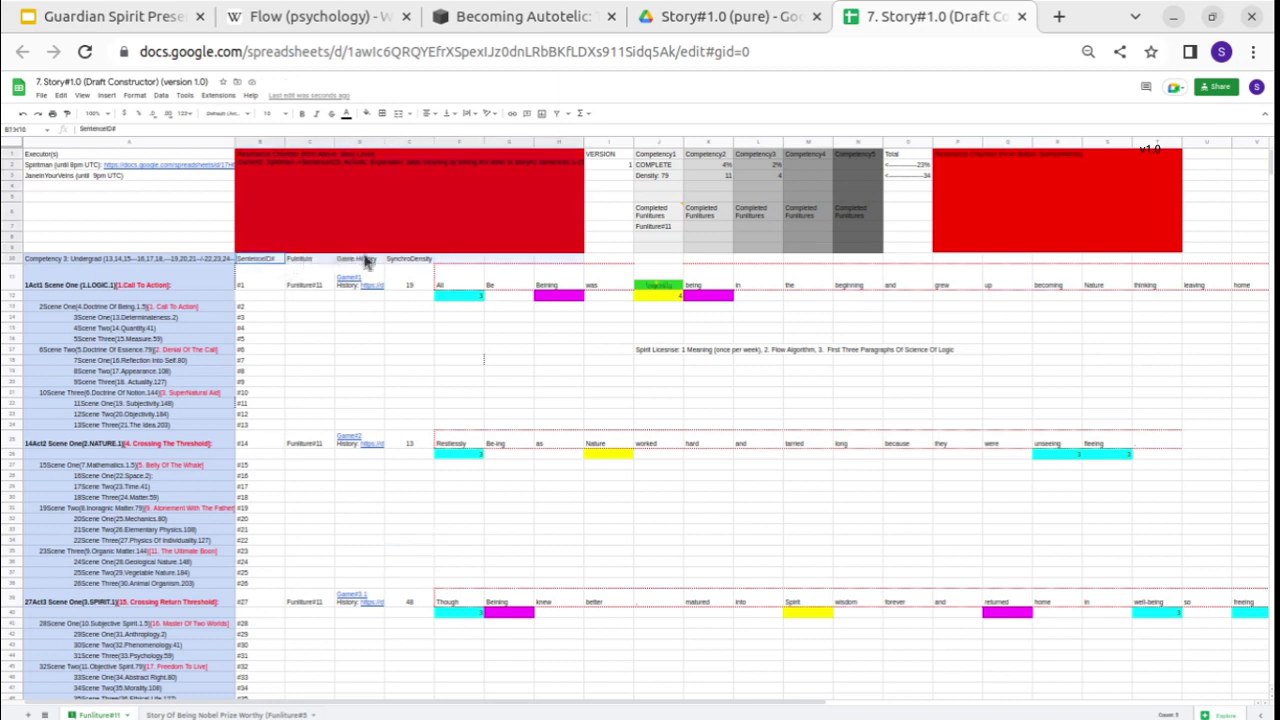
left_click(366, 259)
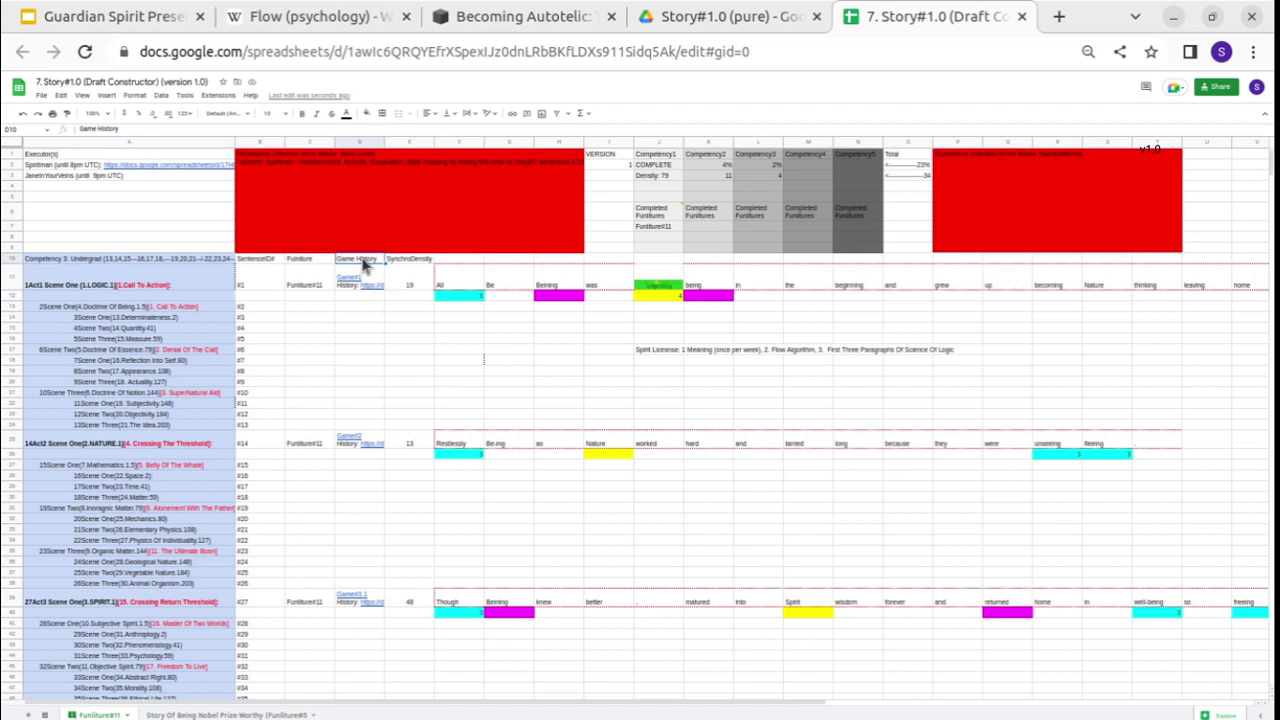
left_click(299, 286)
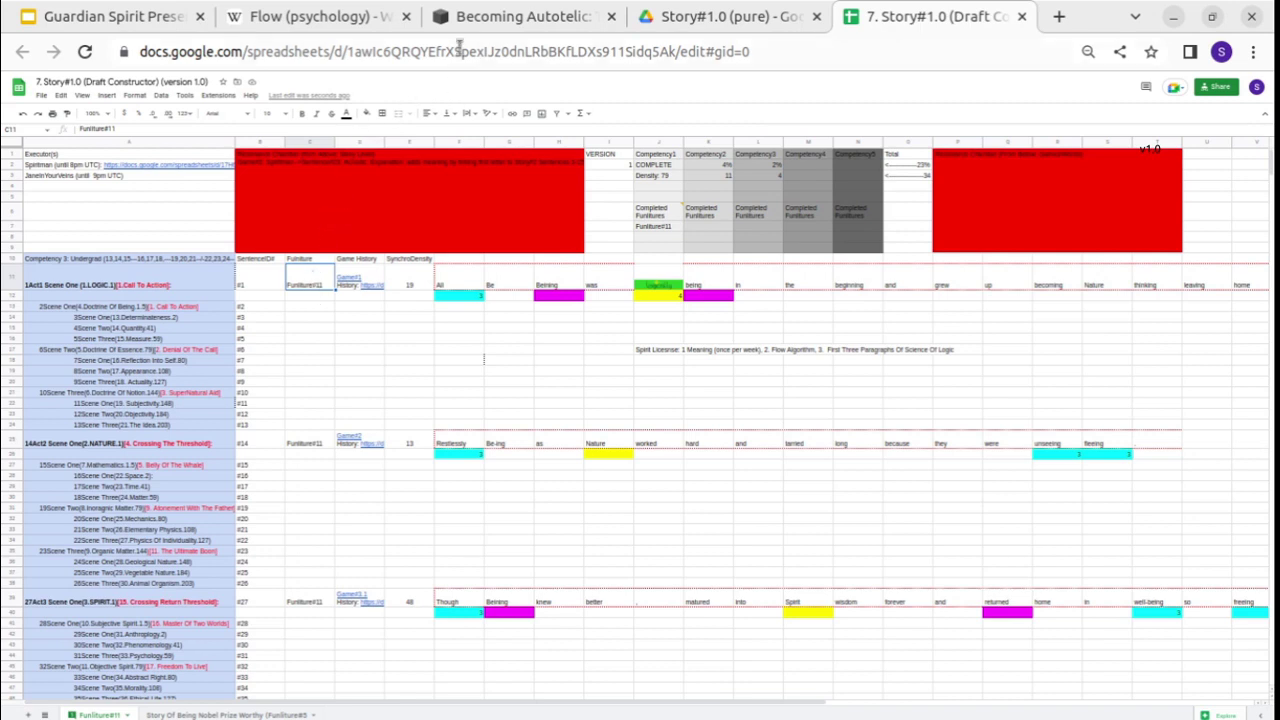
Examine the words of sentence #1, its SynchroDensity value and the coloured scoring cells beneath the words.
mouse_move(470, 27)
left_click_drag(455, 282, 776, 283)
left_click(776, 283)
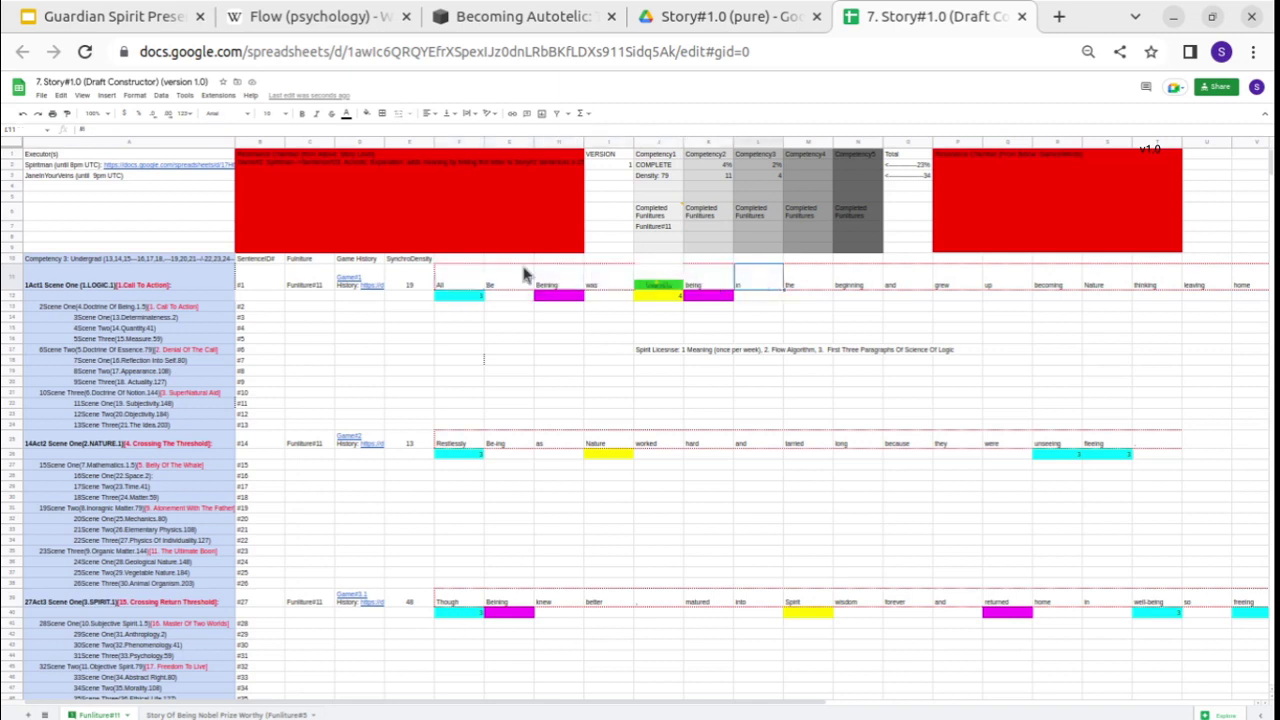
left_click(398, 287)
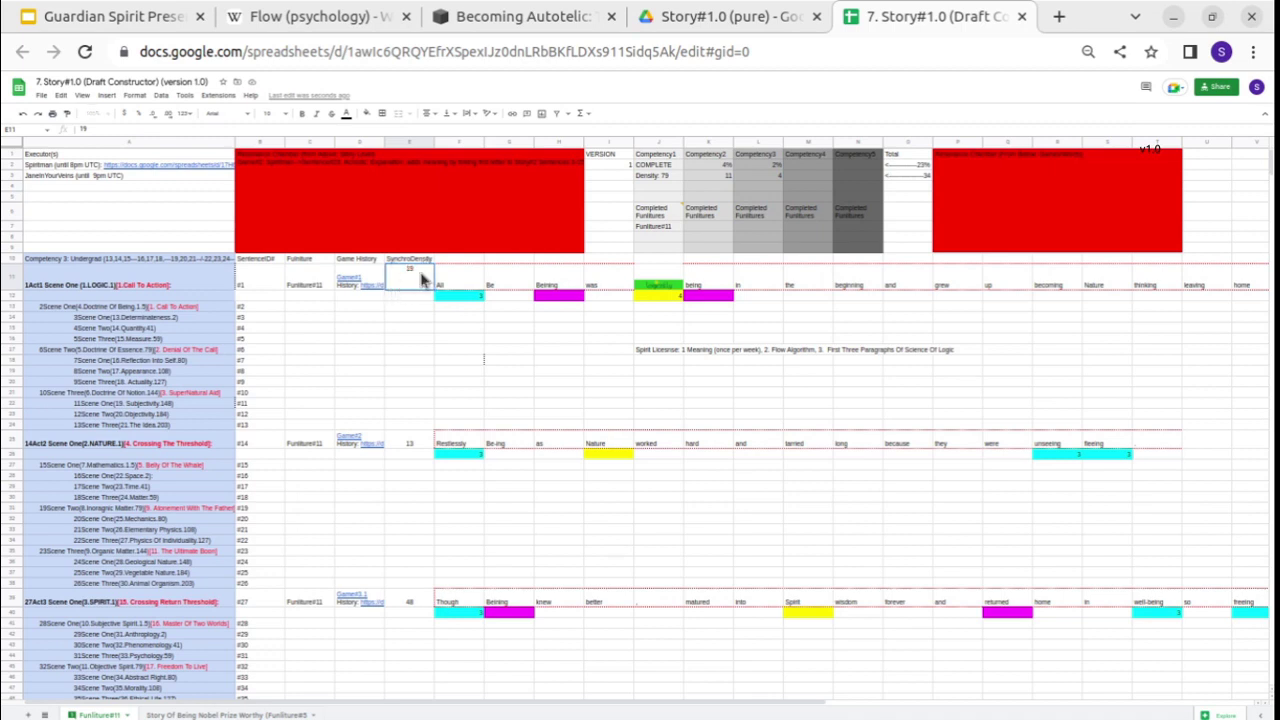
left_click(525, 259)
left_click_drag(645, 277, 1193, 297)
left_click(1193, 297)
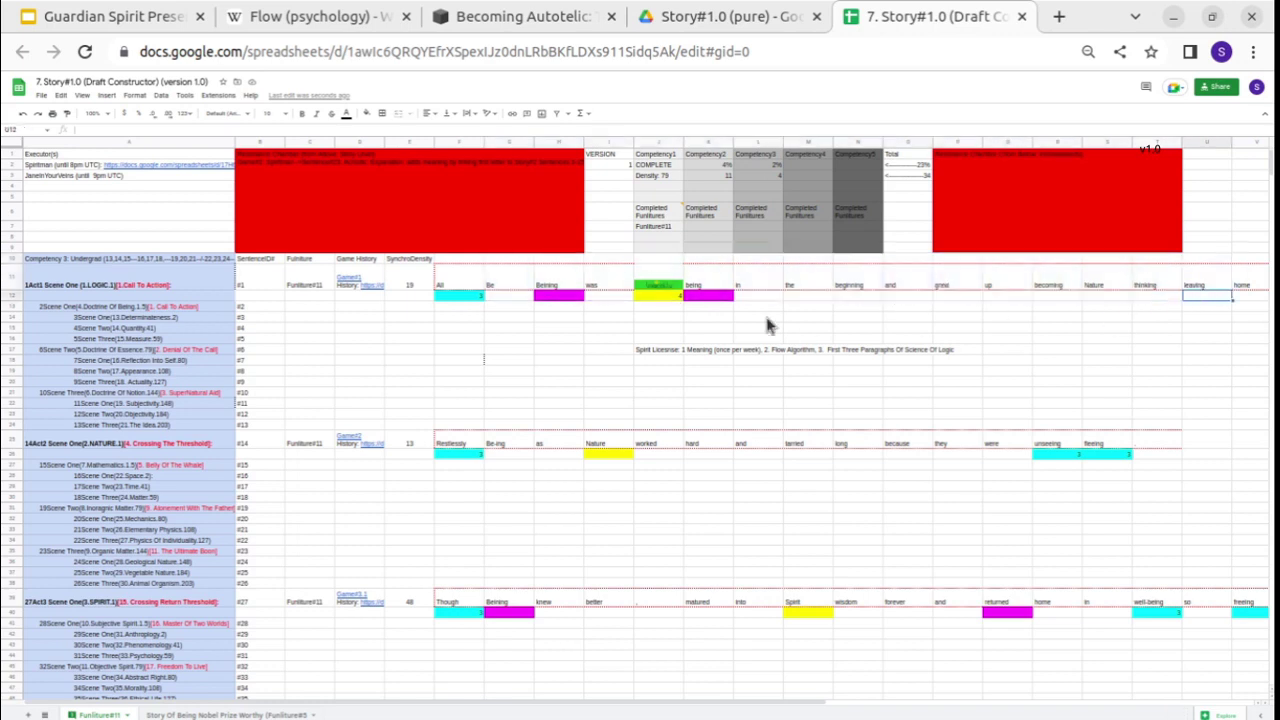
Open the Game#1 (Nov 22 2022) sheet from sentence #1's Game History, look over its statistics and word grid, and close it.
left_click(362, 284)
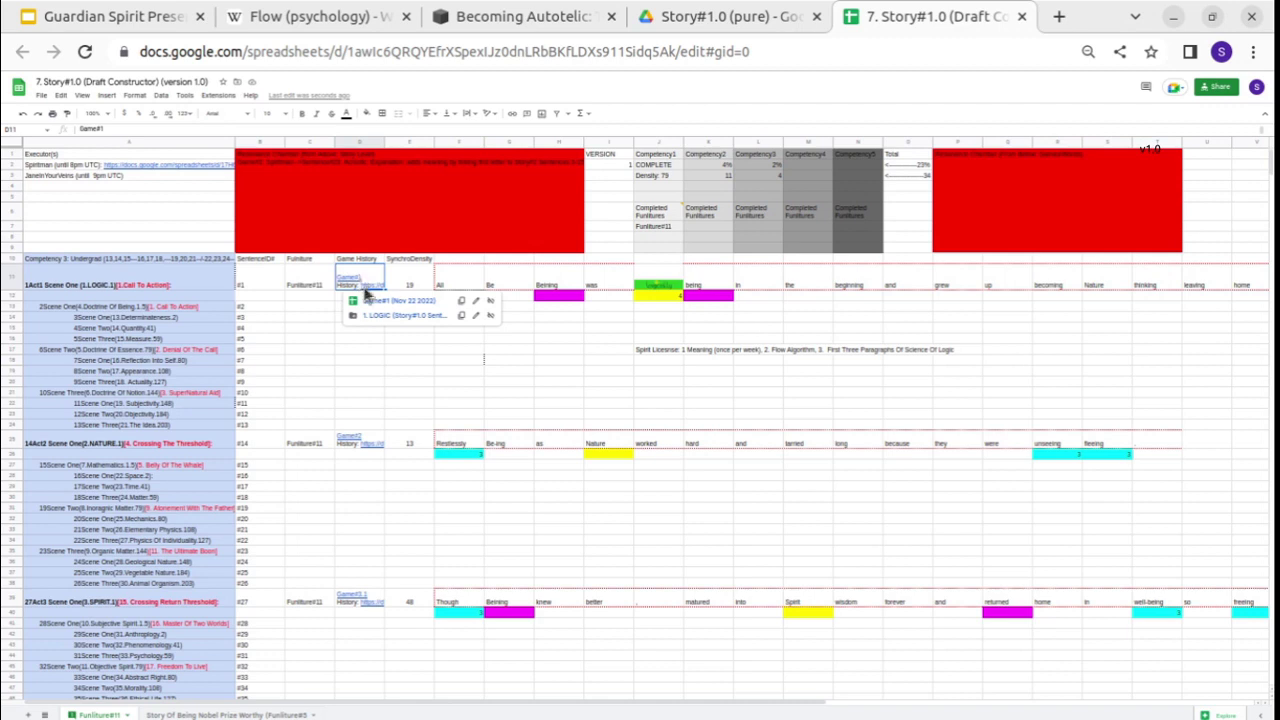
left_click(374, 302)
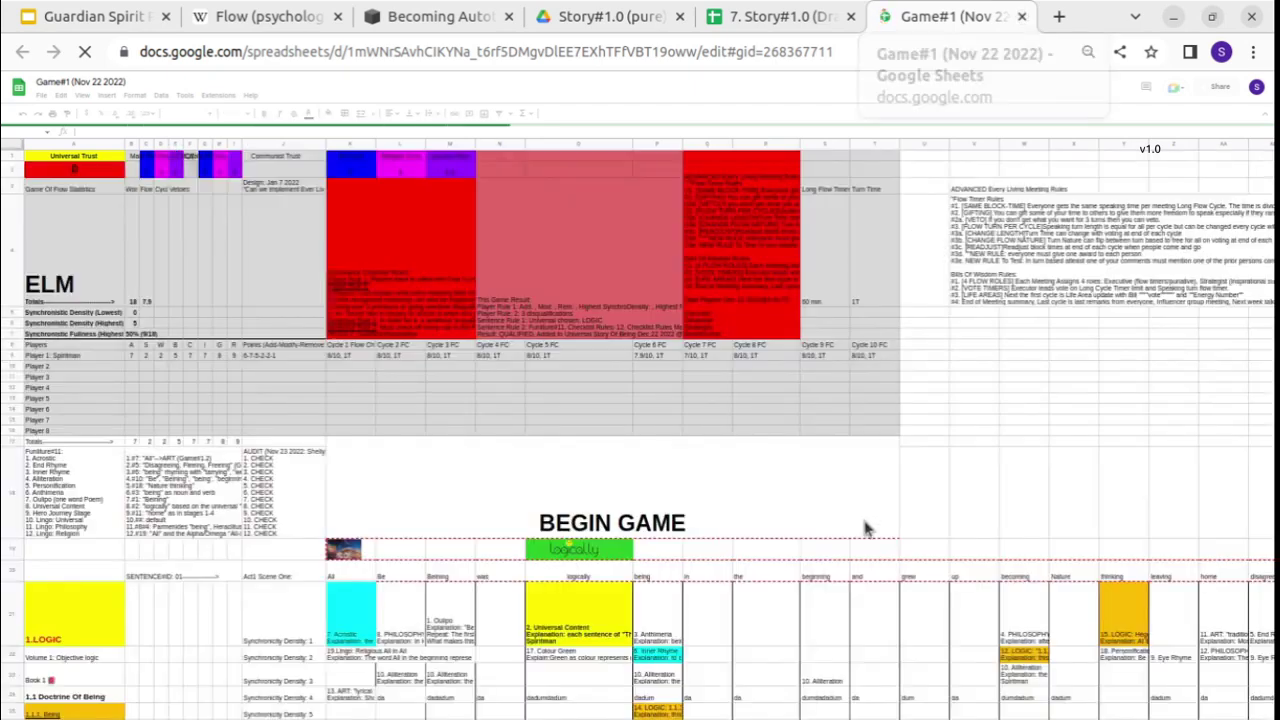
scroll(922, 190, "down", 3)
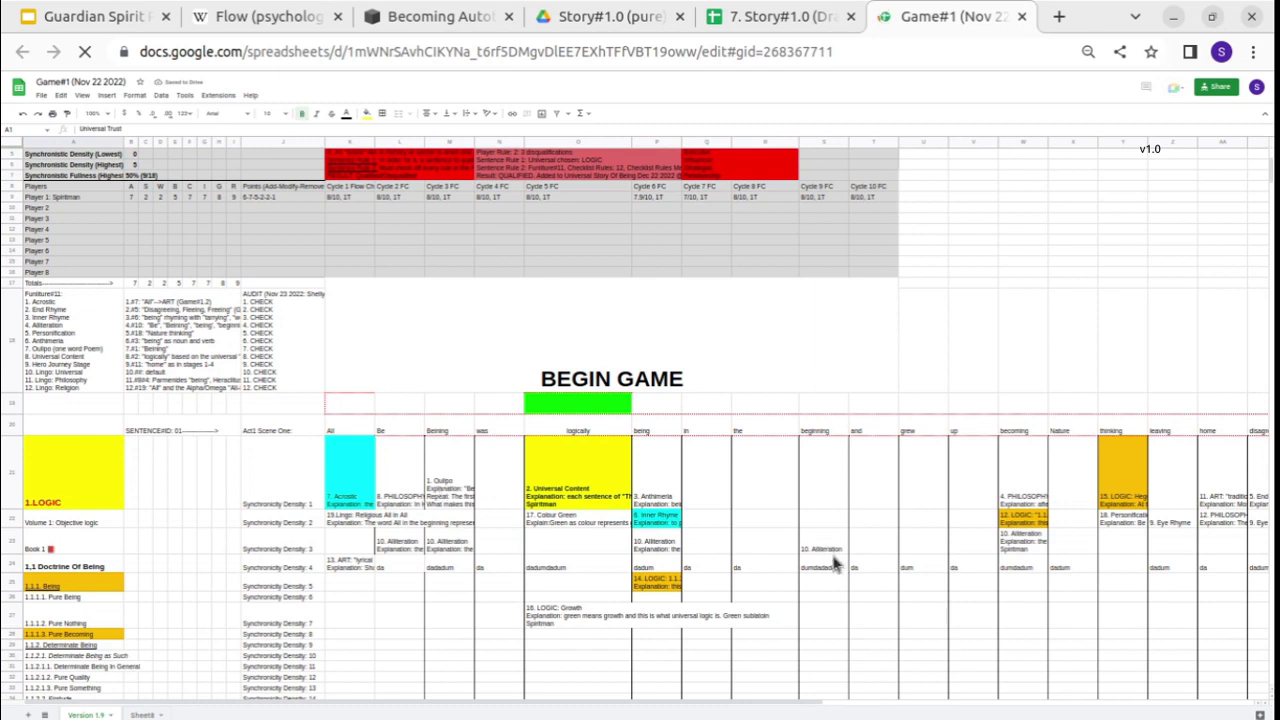
left_click(1020, 18)
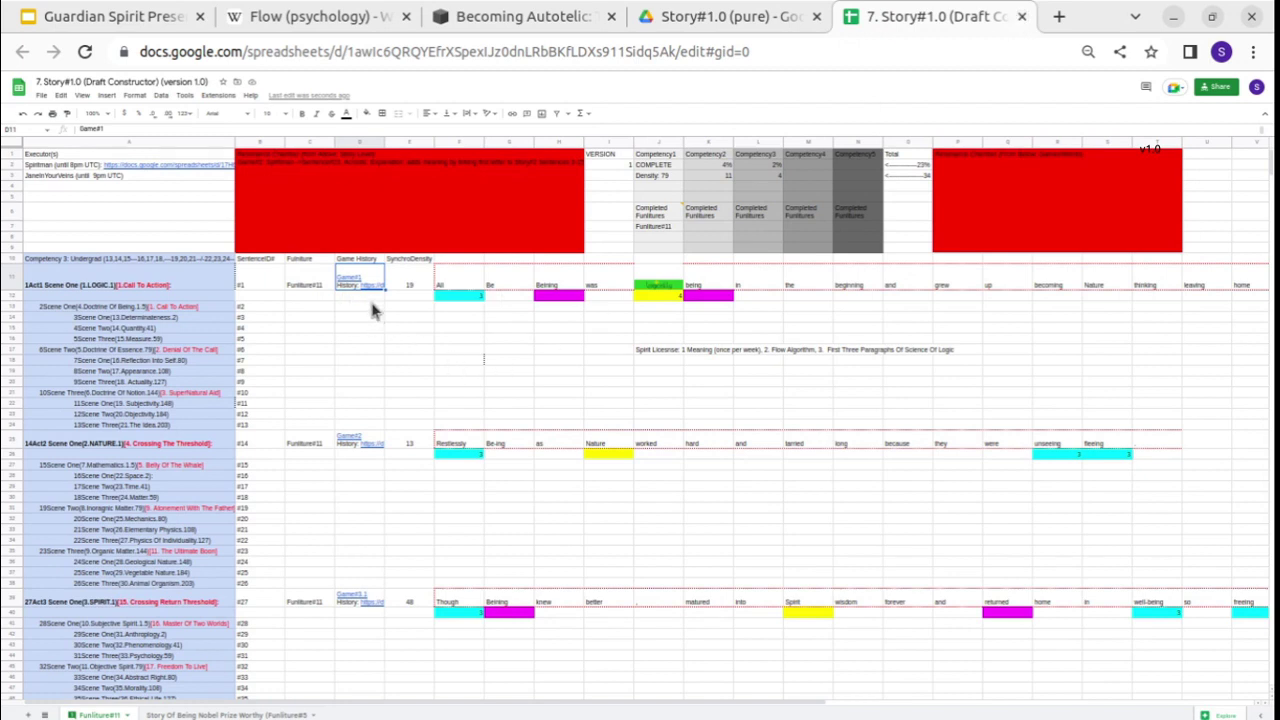
Open the 1. LOGIC (Story#1.0 Sentence#1) Drive folder from sentence #1's Game History, view its subfolders, and close it.
left_click(391, 306)
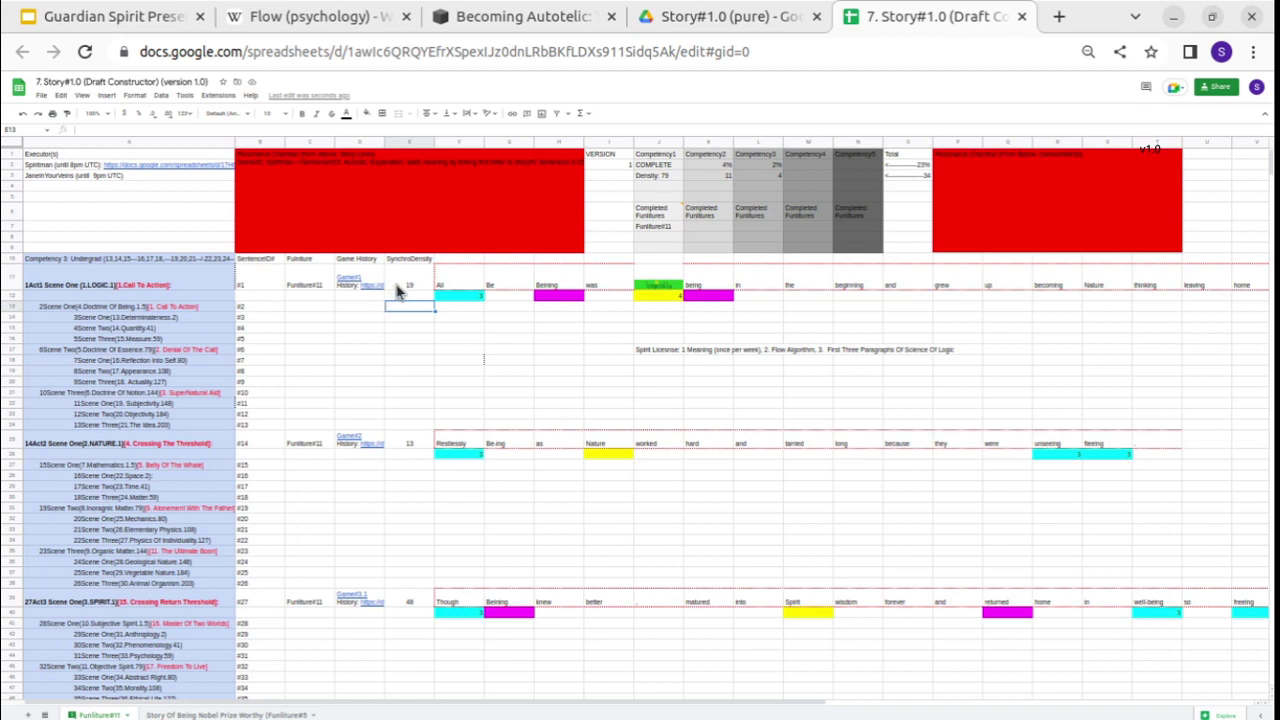
left_click(400, 297)
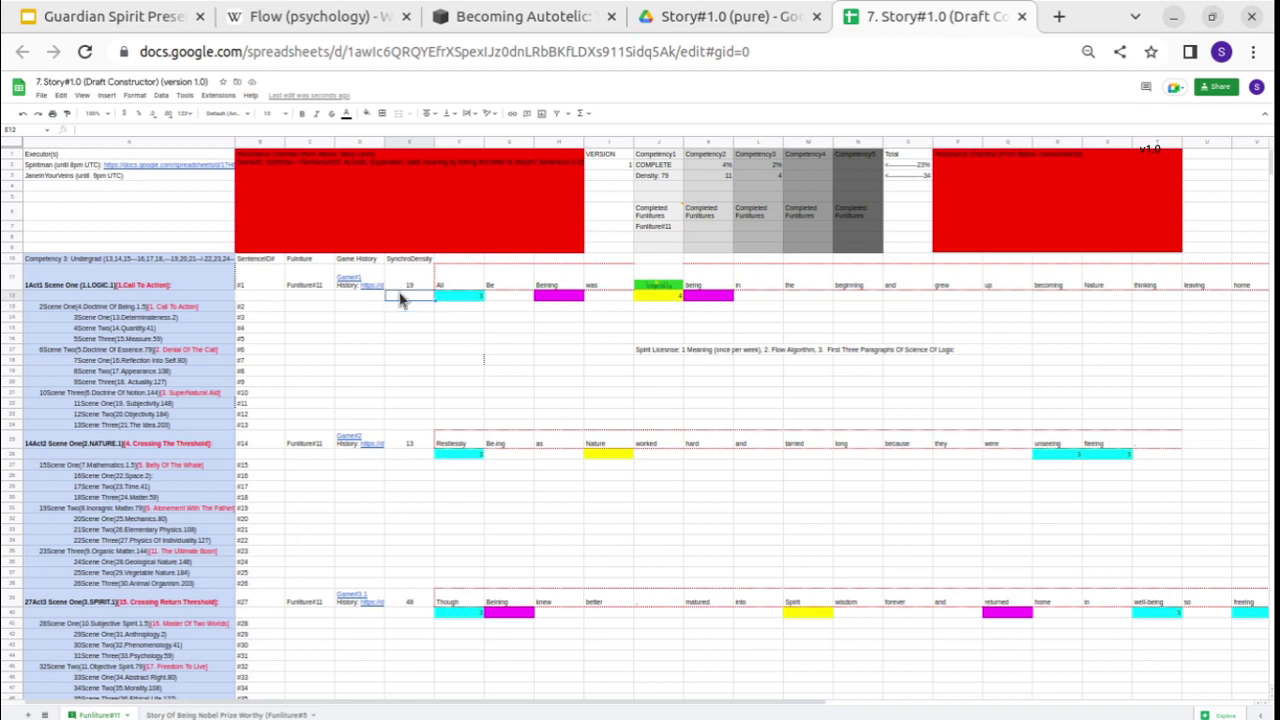
left_click(341, 278)
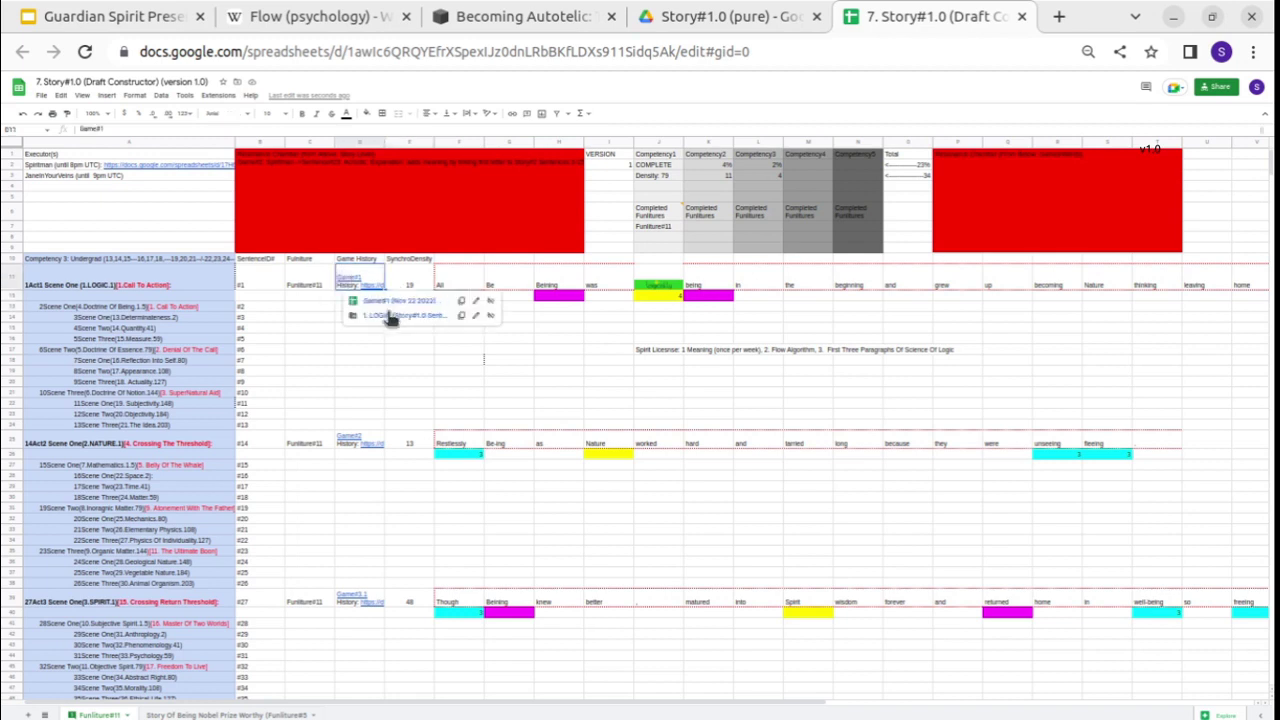
left_click(393, 315)
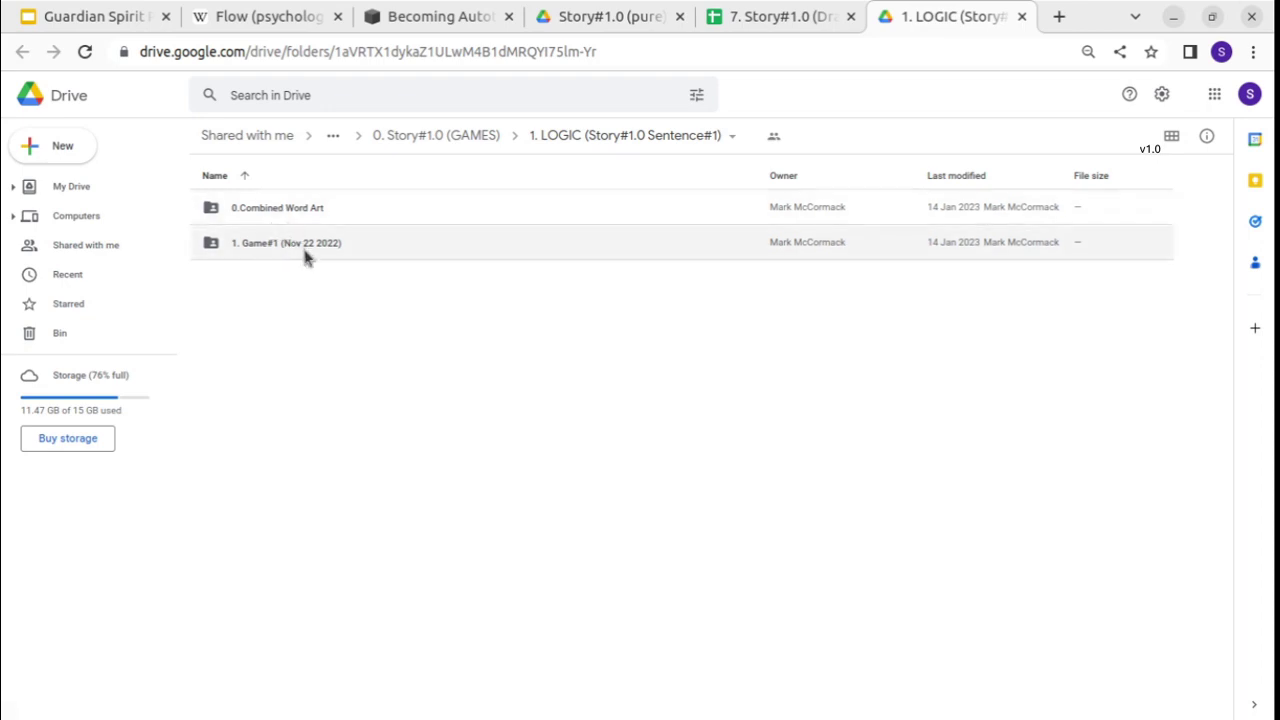
left_click(1021, 16)
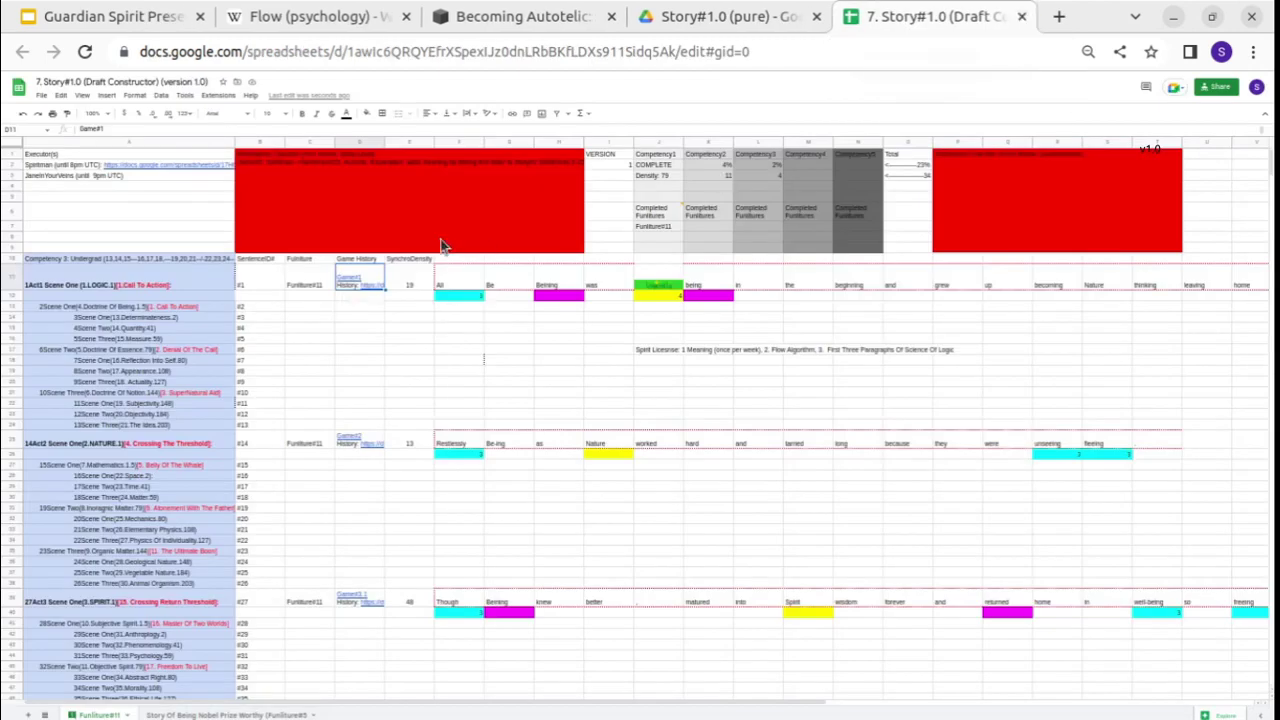
Look over the Sentence History, Current Games and Next Game schedule columns beyond the sentence words.
mouse_move(372, 288)
scroll(717, 562, "right", 3)
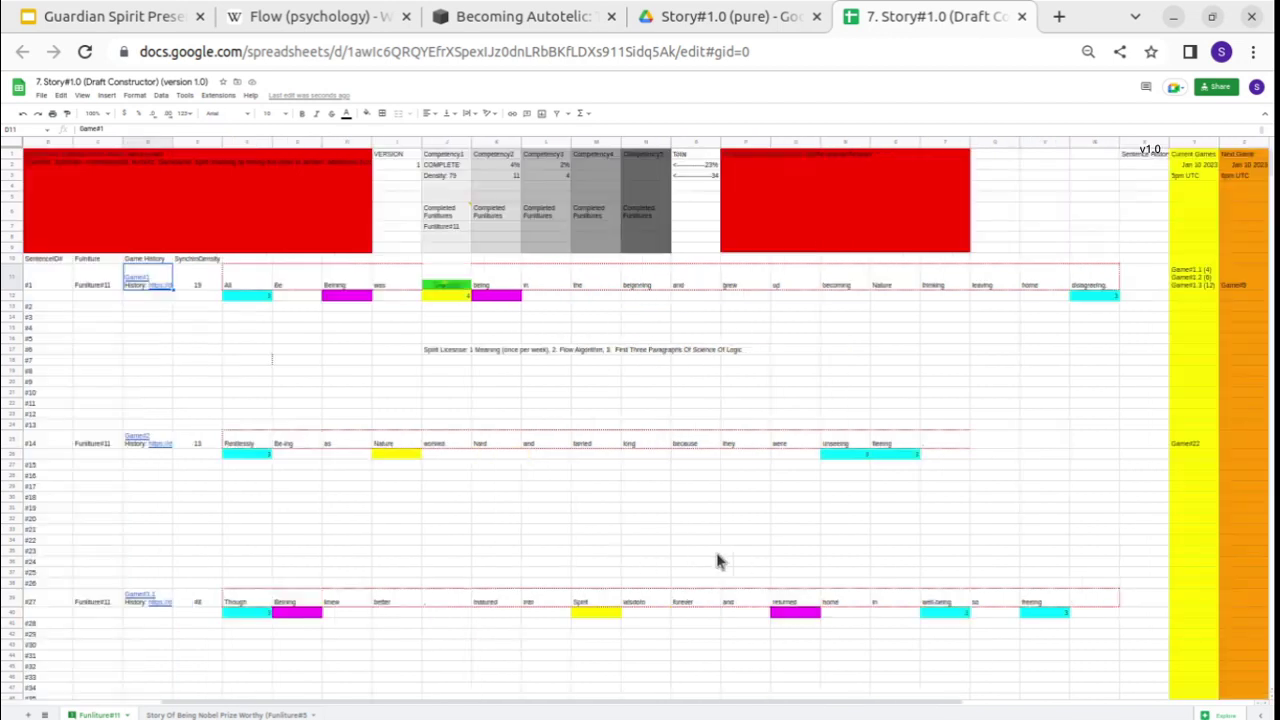
scroll(717, 562, "right", 2)
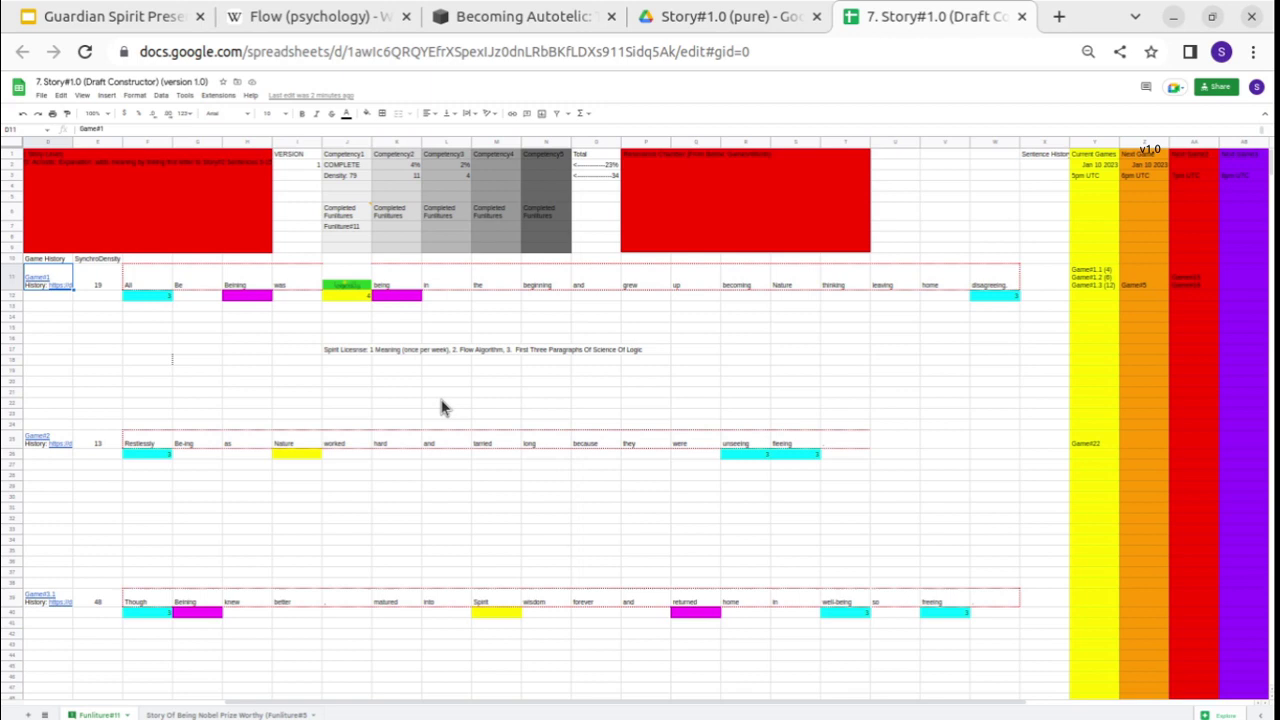
scroll(444, 407, "left", 5)
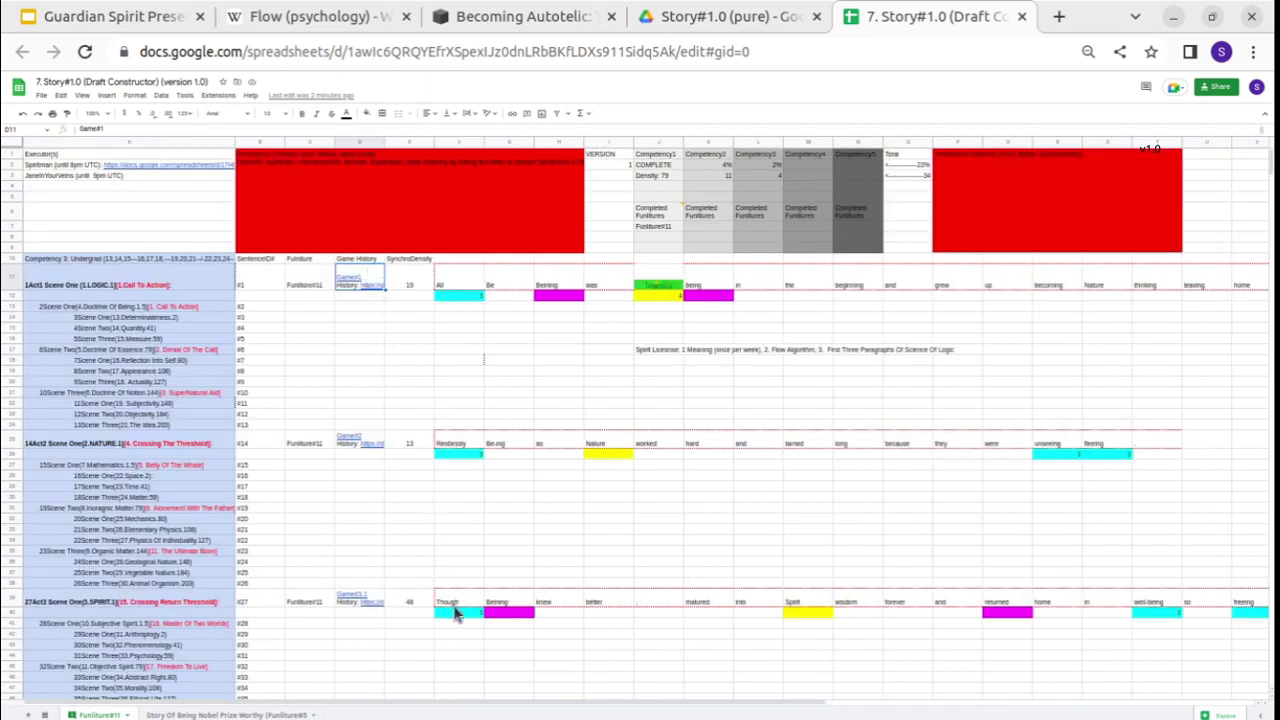
Examine sentence #1's coloured scoring cells and compare the opening words All, Restlessly and Though with the cyan cells beneath them.
left_click(460, 295)
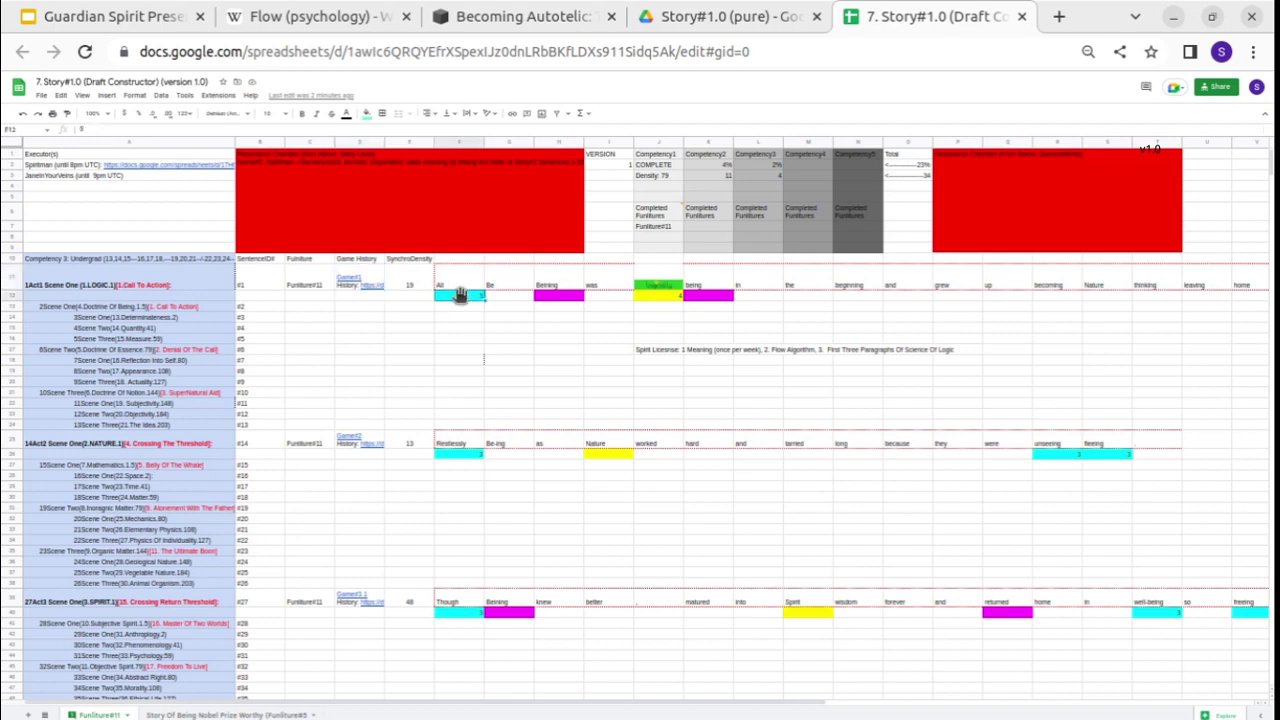
left_click_drag(568, 304, 690, 302)
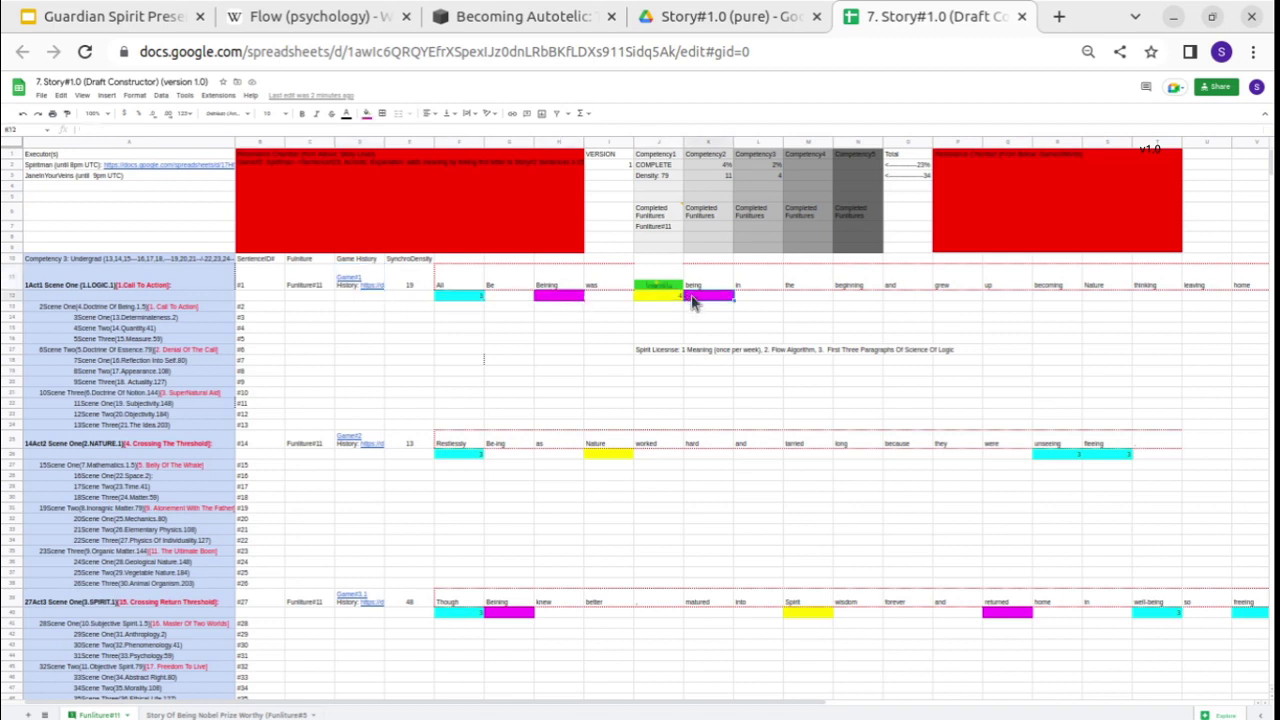
left_click(463, 456)
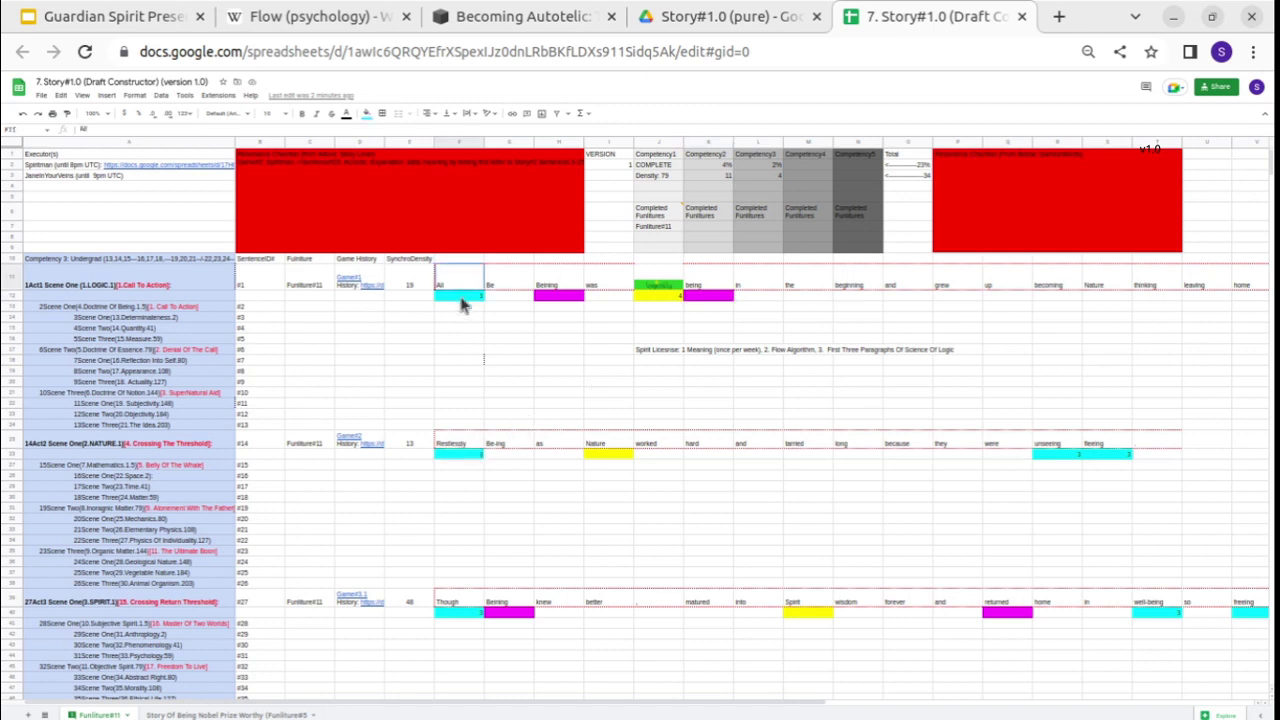
left_click_drag(458, 285, 463, 303)
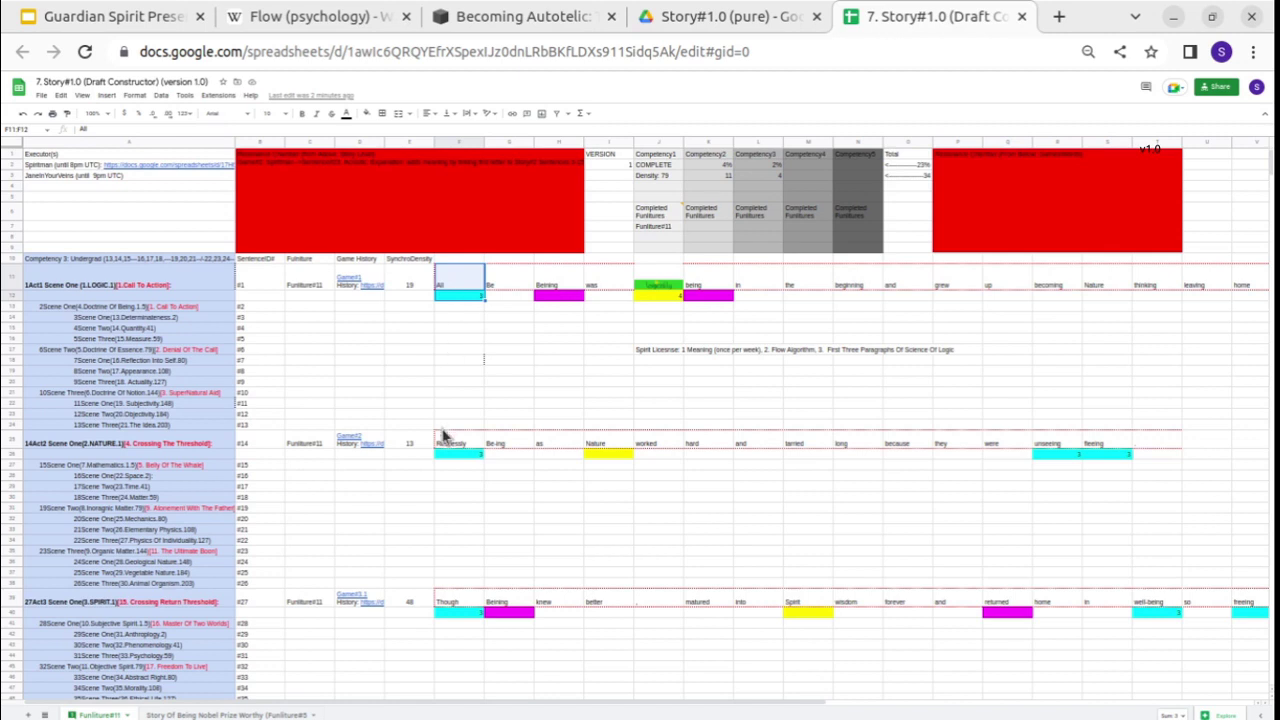
left_click_drag(448, 447, 449, 461)
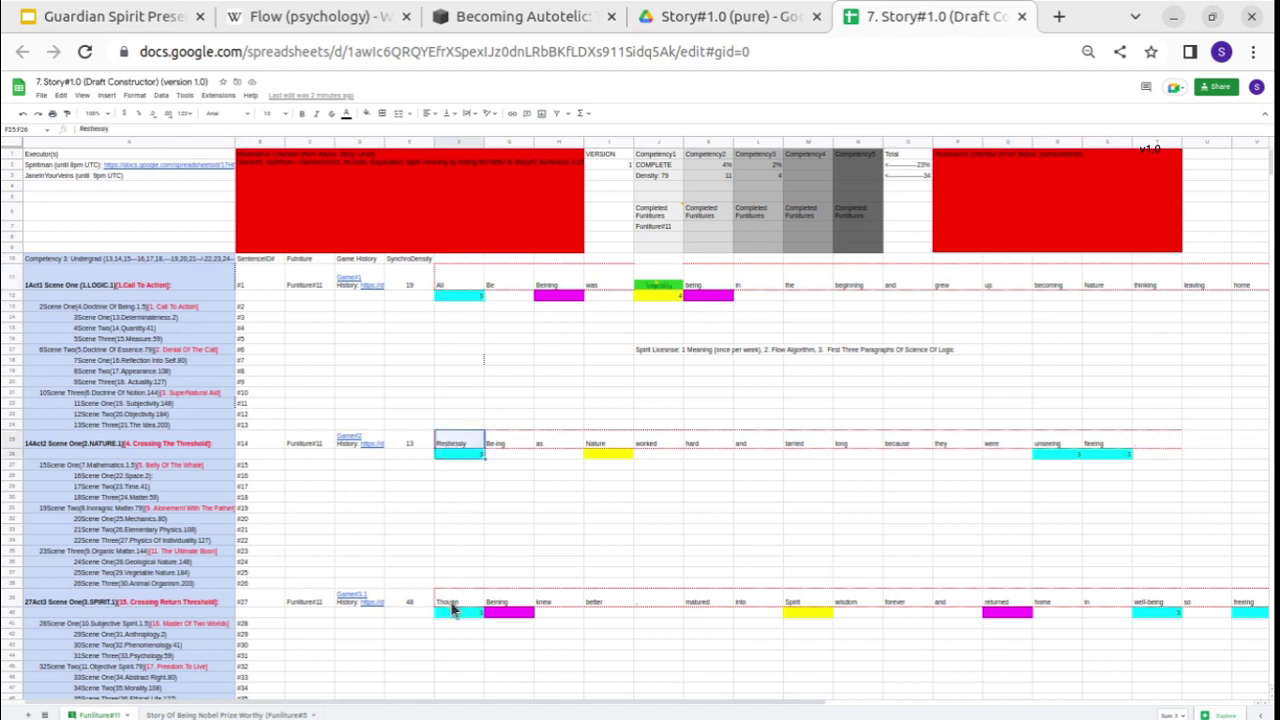
left_click_drag(451, 610, 458, 628)
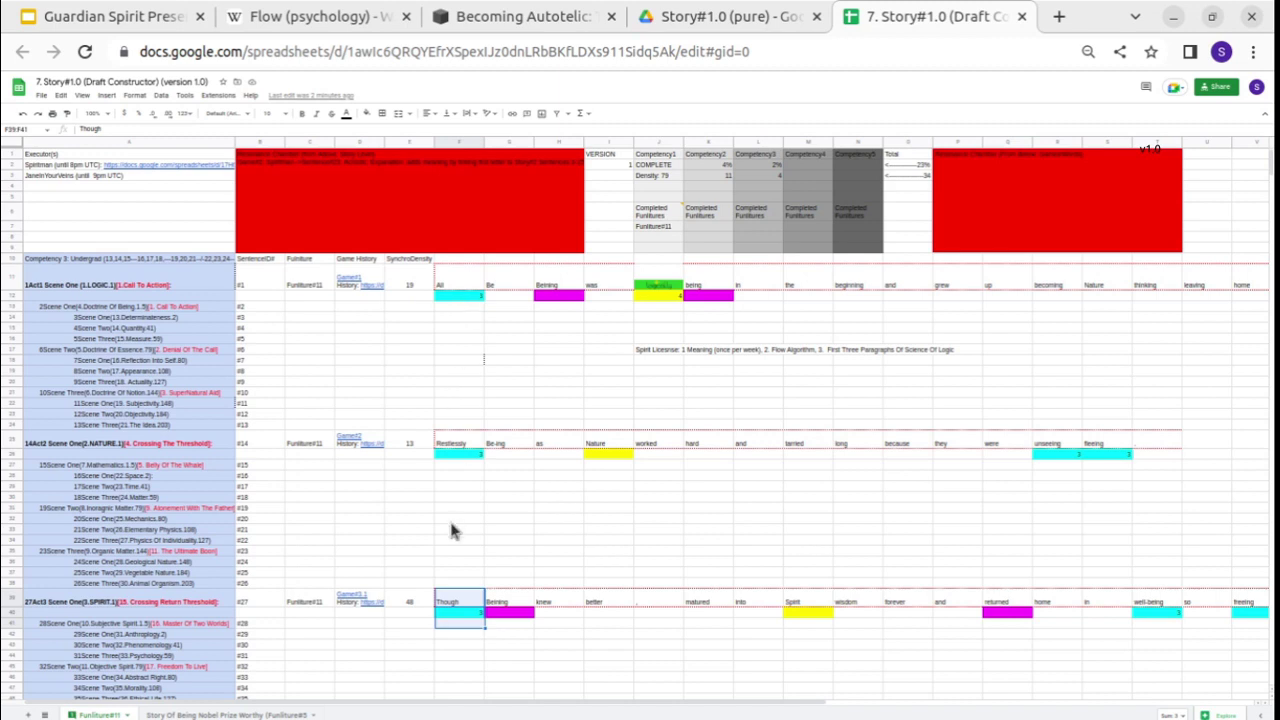
left_click(455, 458)
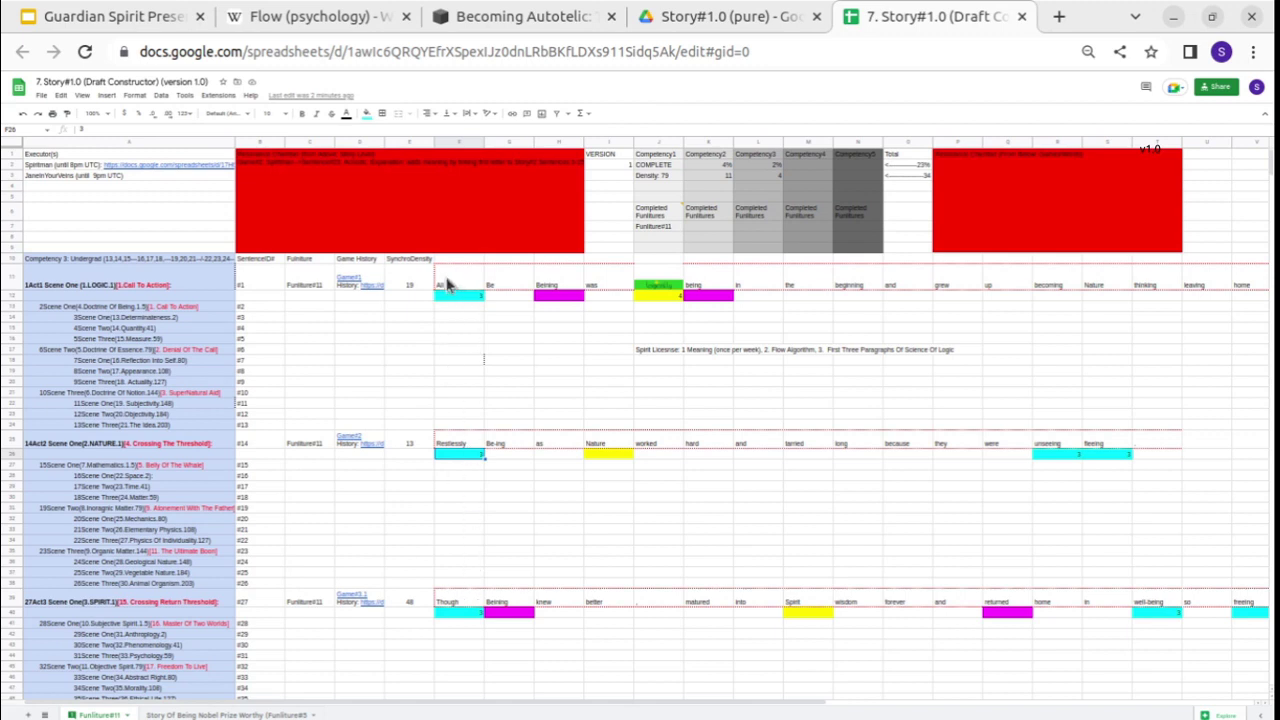
left_click(452, 438)
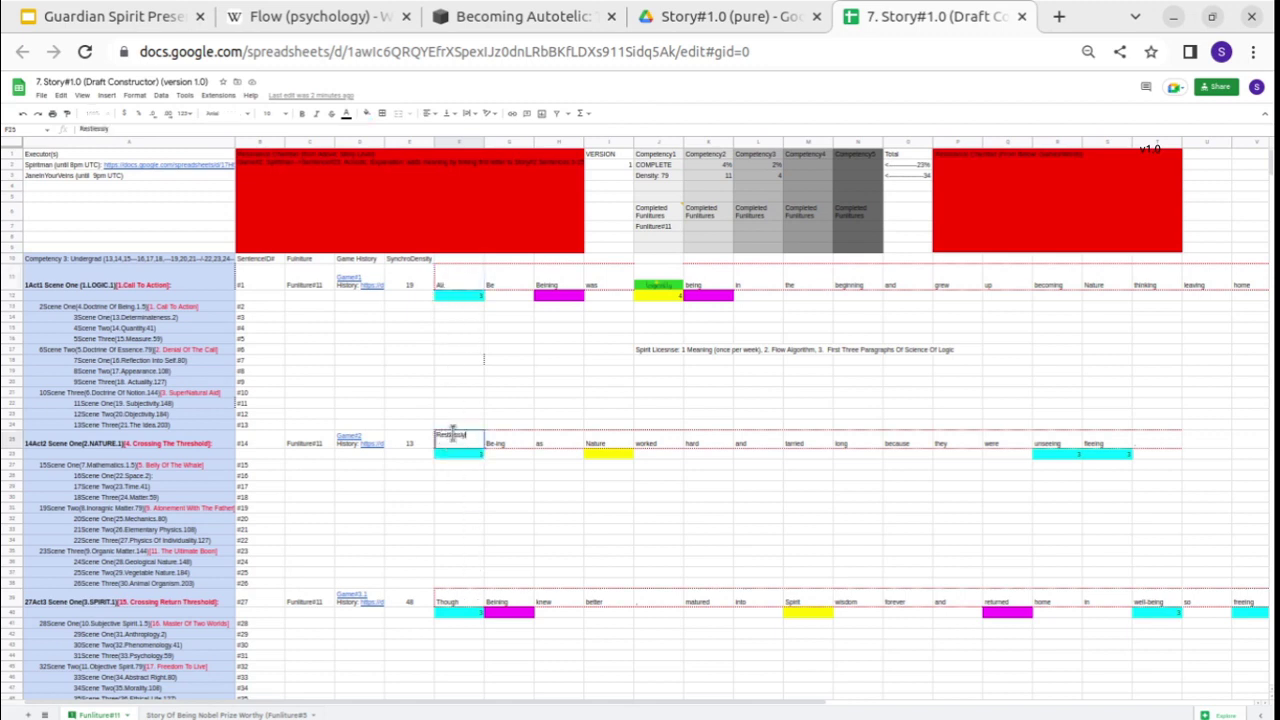
left_click(450, 596)
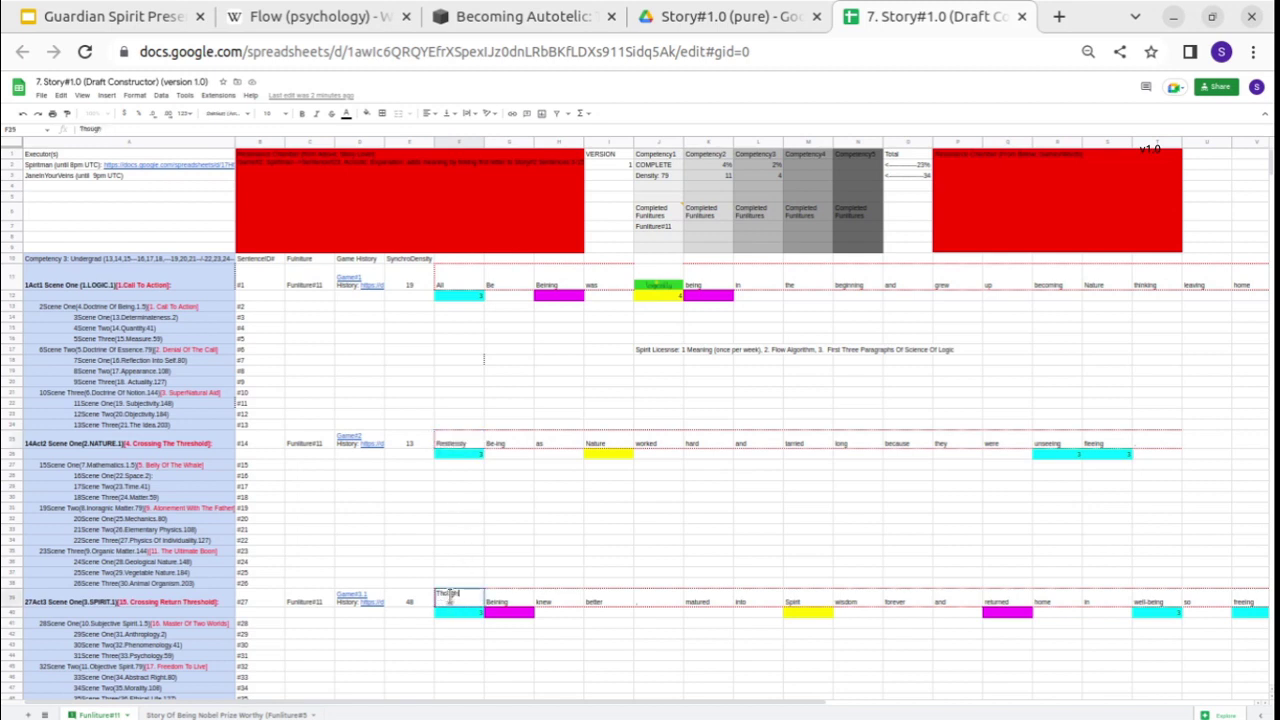
left_click(458, 563)
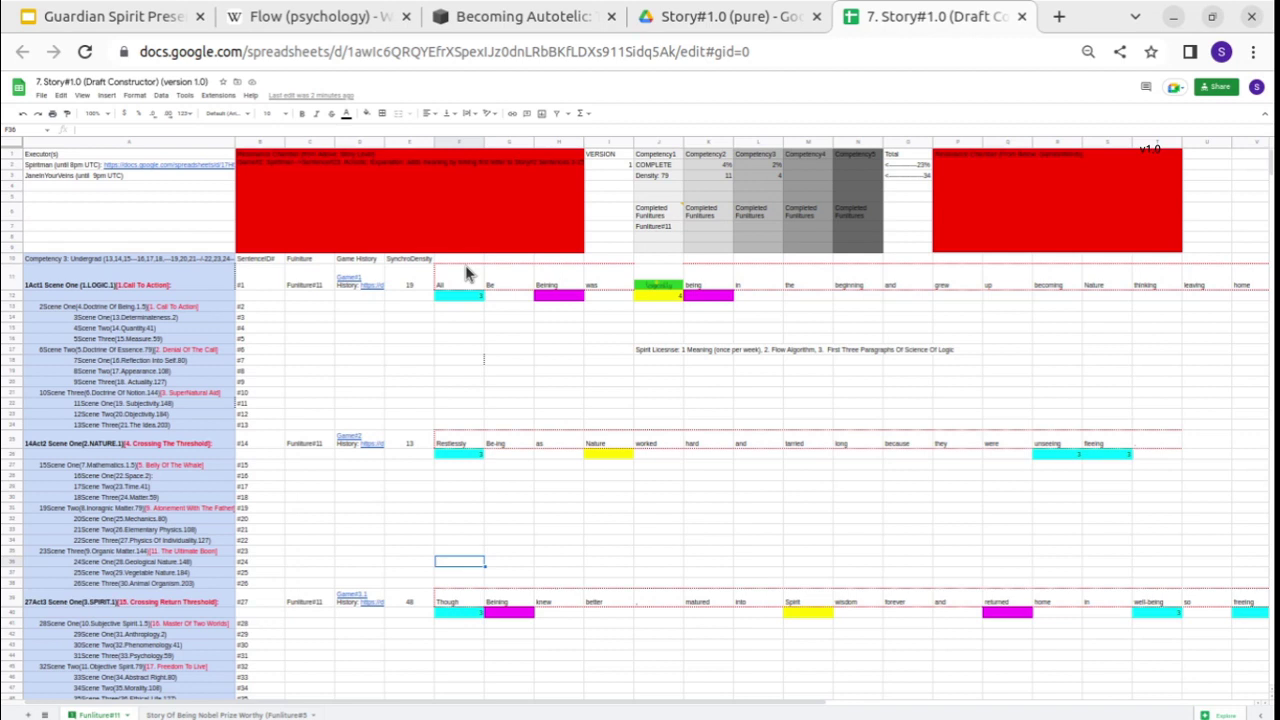
Check the magenta cell under Beining and compare the closing words disagreeing, fleeing and freeing of the three sentences.
left_click(558, 299)
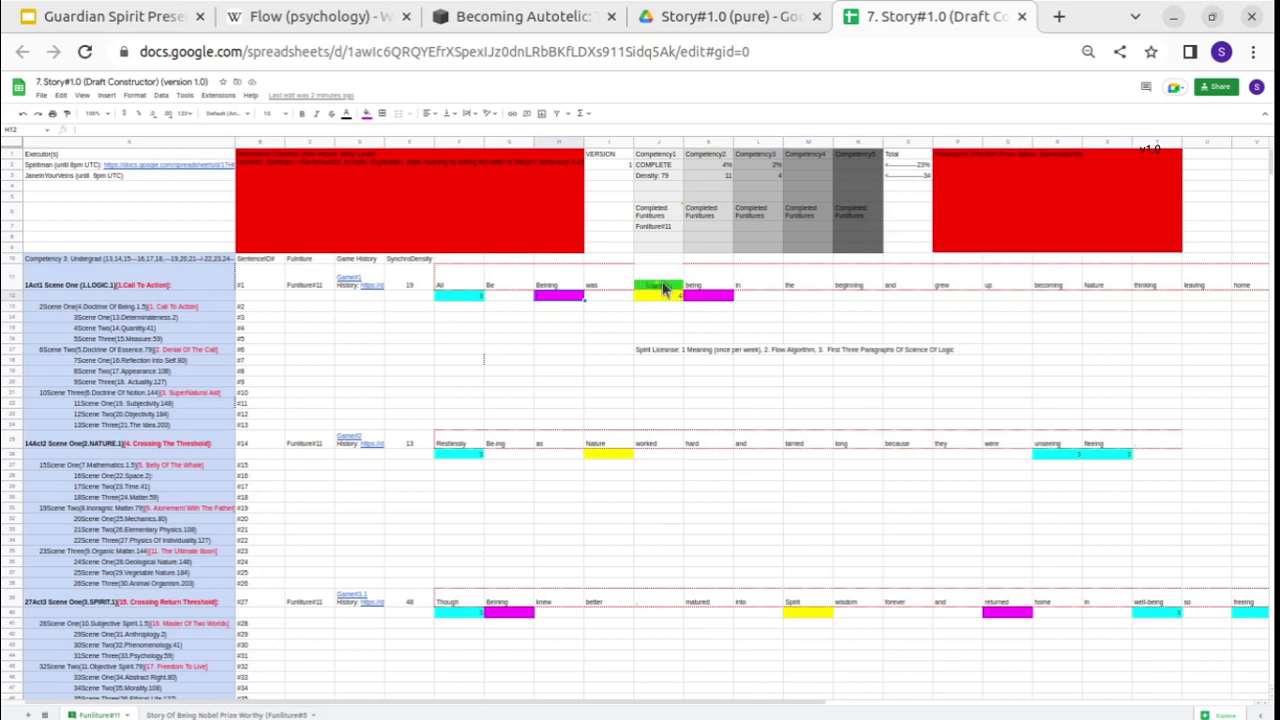
scroll(765, 303, "right", 6)
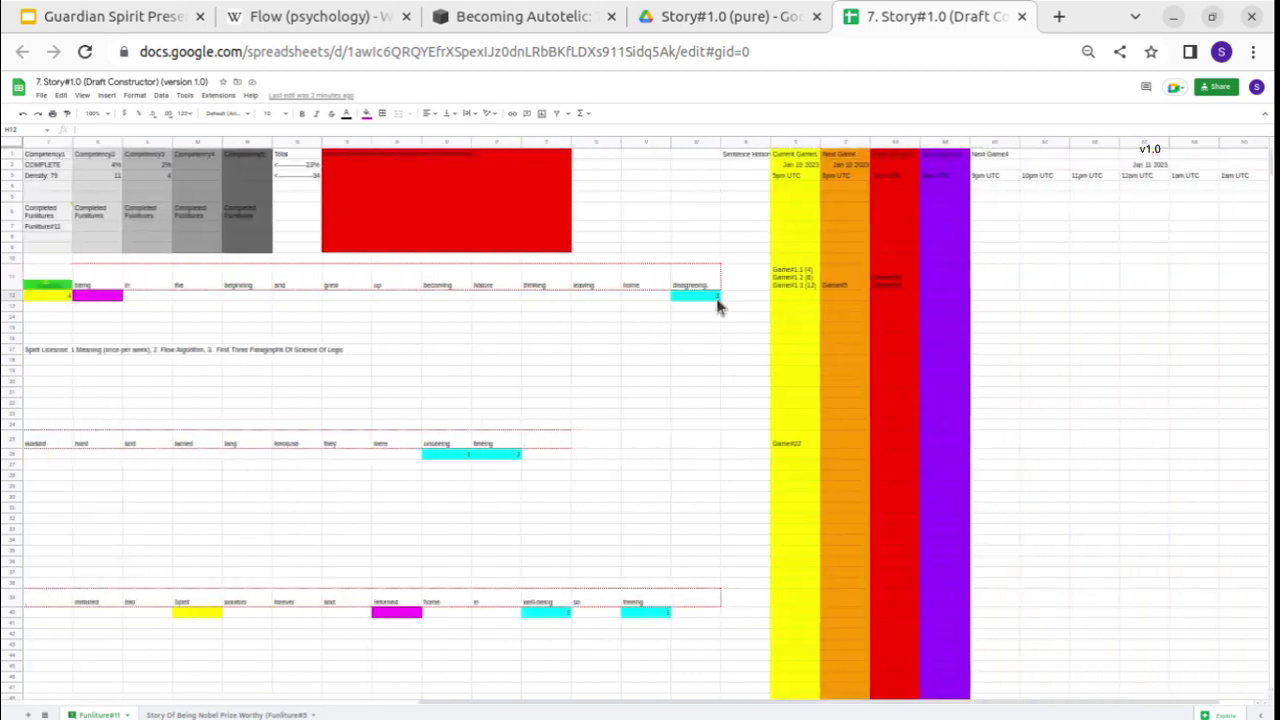
left_click(686, 286)
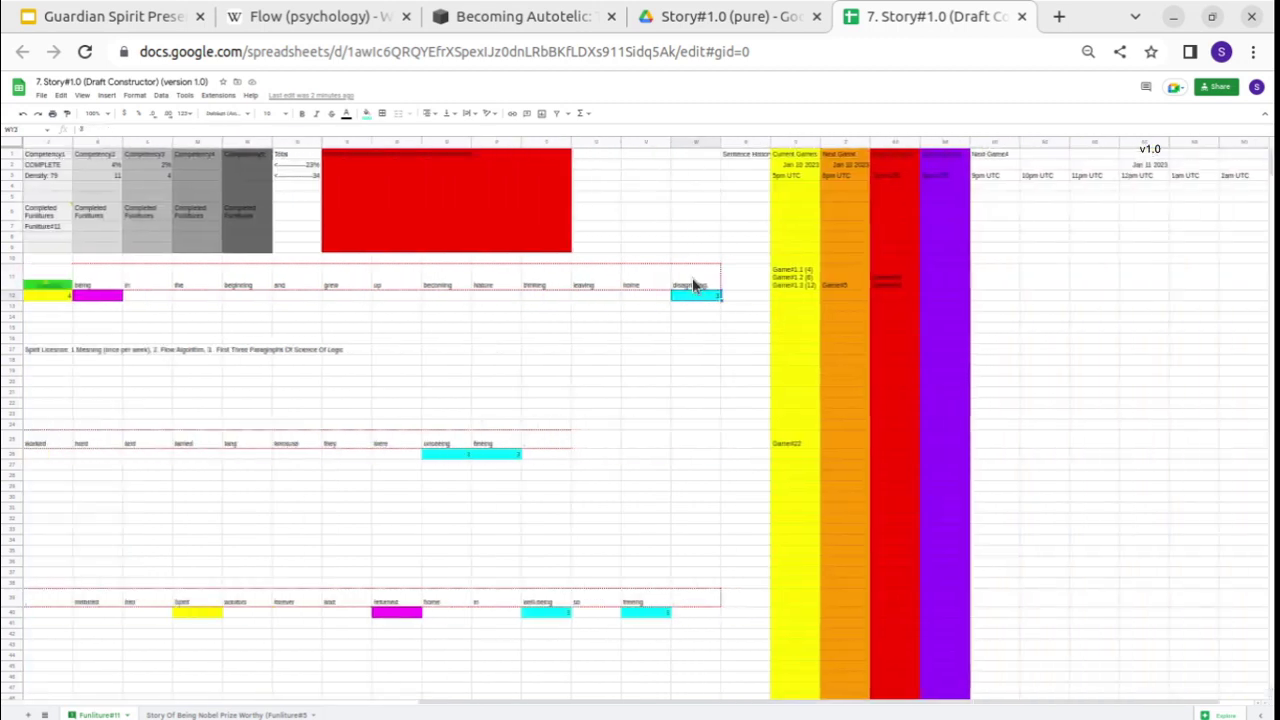
left_click(490, 443)
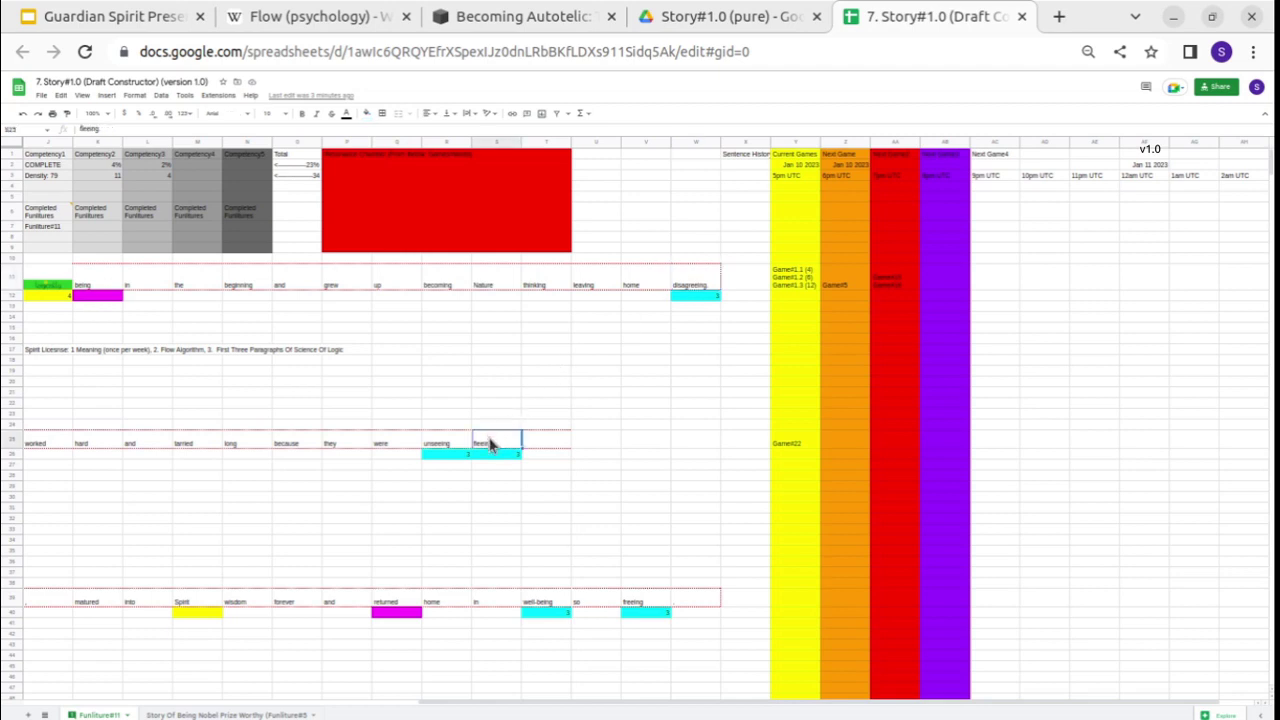
left_click(645, 600)
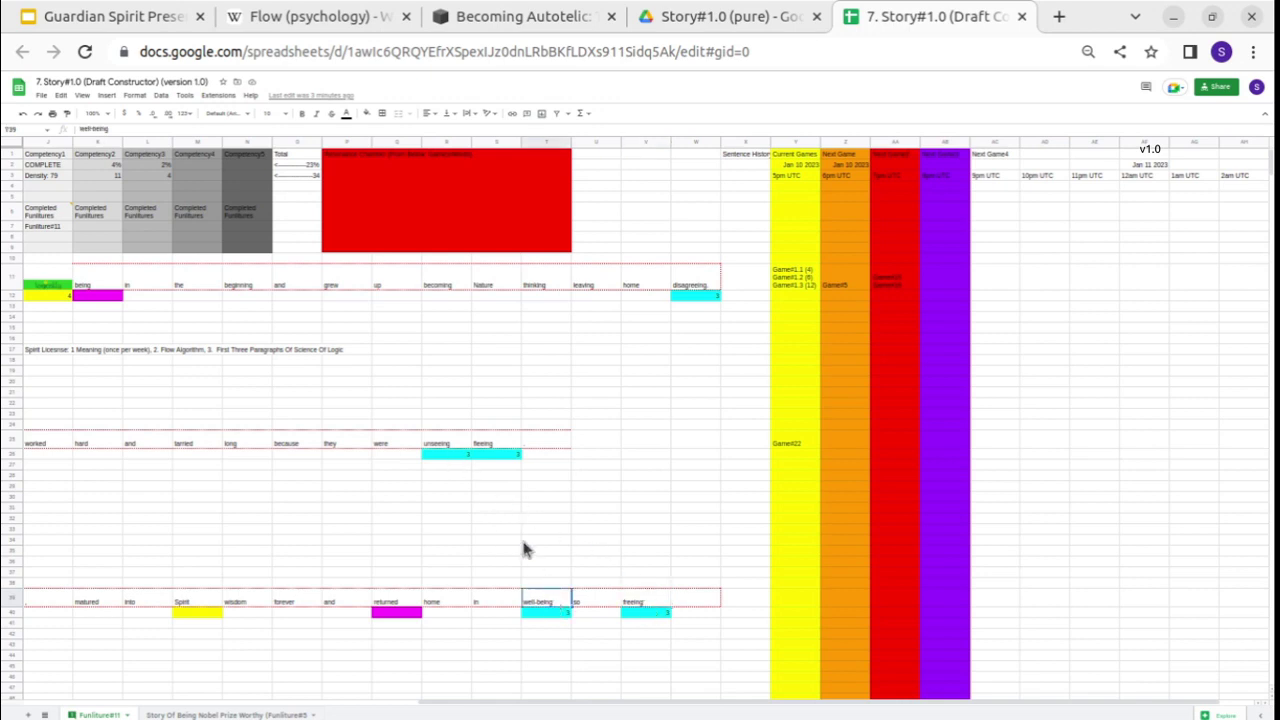
Examine the rhyming word unseeing in sentence #14 and the words being, becoming and thinking in sentence #1.
left_click(455, 446)
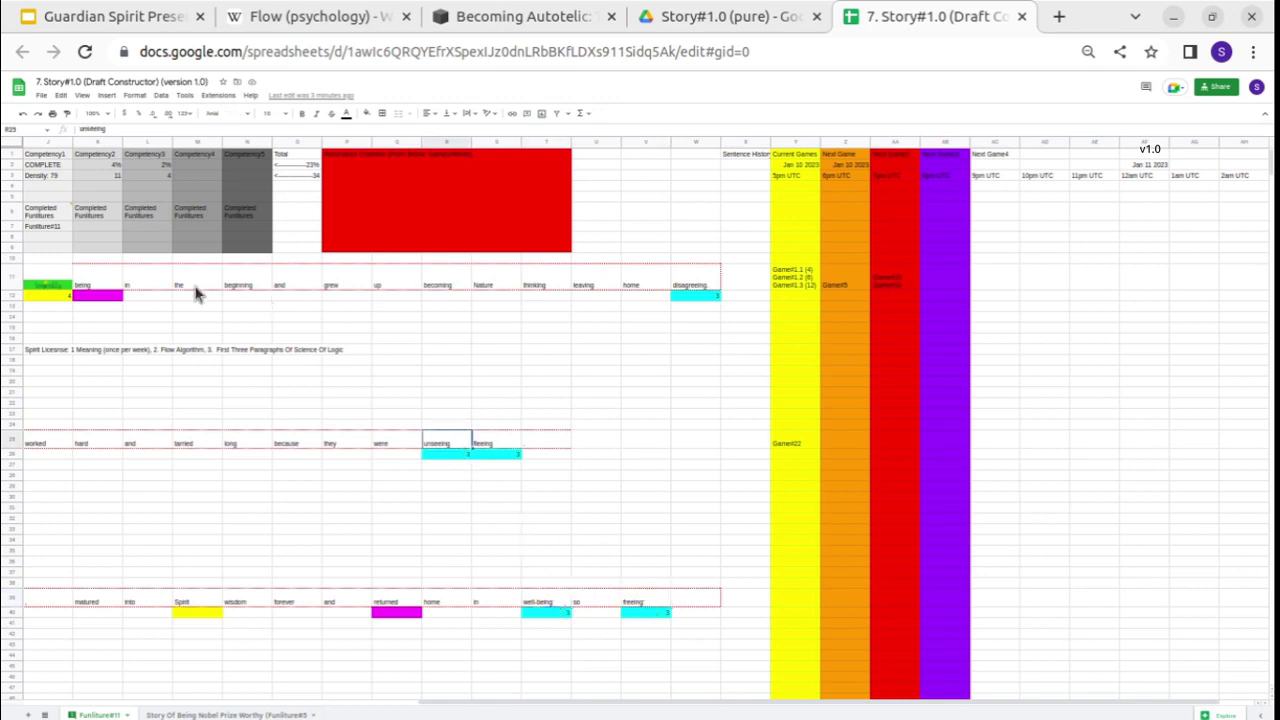
left_click(85, 290)
left_click(449, 287)
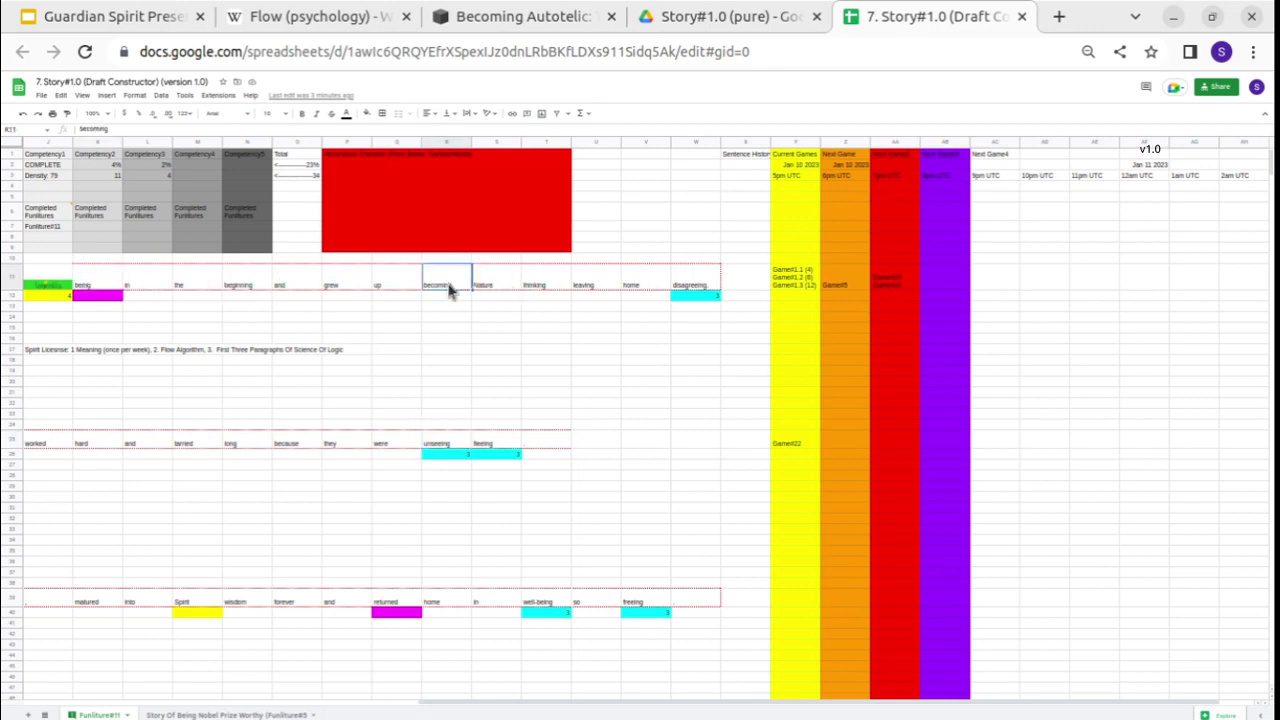
left_click(528, 286)
Compare the yellow-marked words of the three sentences: the green word in #1, Nature in #14 and Spirit in #27.
scroll(383, 335, "left", 5)
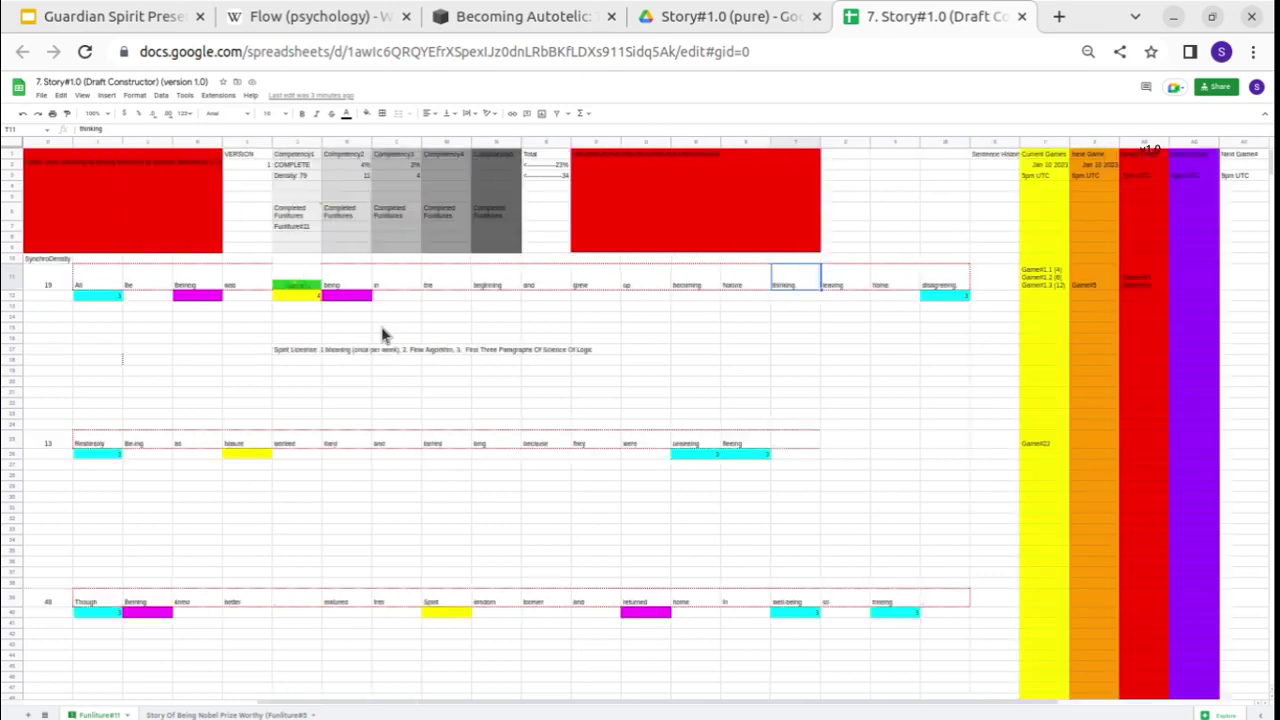
left_click(298, 295)
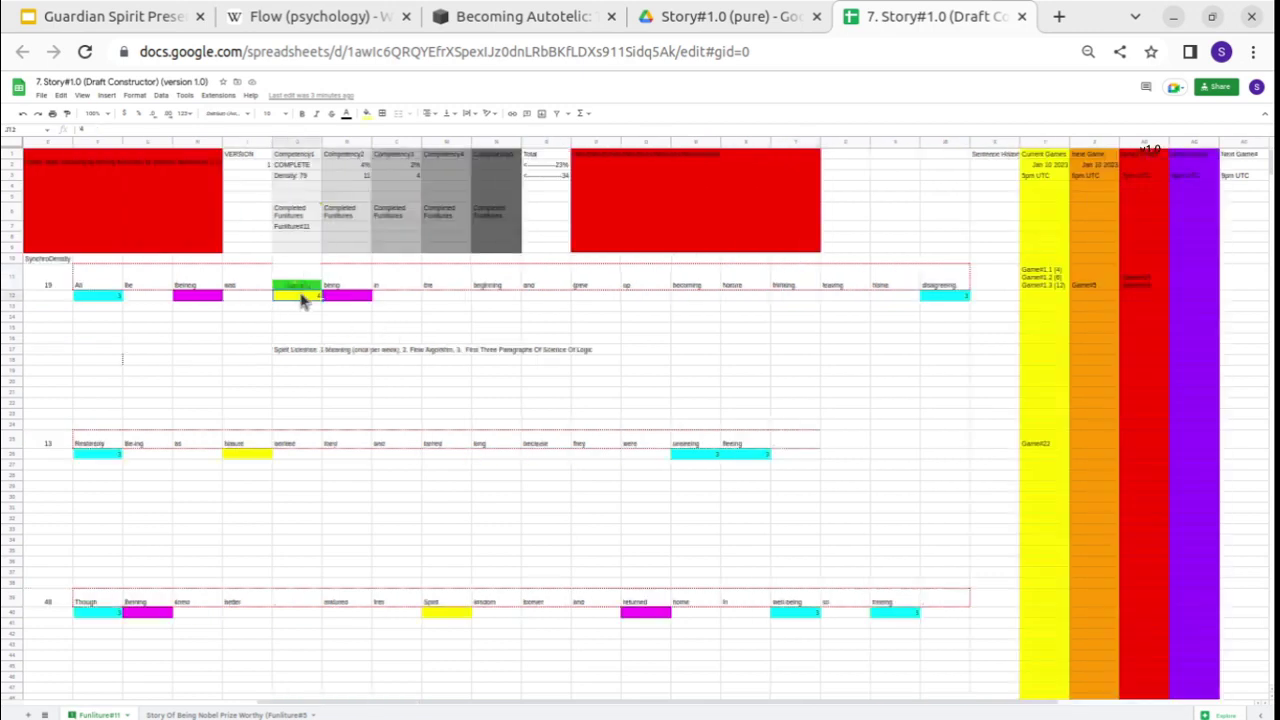
scroll(298, 298, "left", 7)
left_click_drag(657, 284, 648, 318)
left_click_drag(615, 437, 624, 466)
left_click_drag(806, 590, 812, 644)
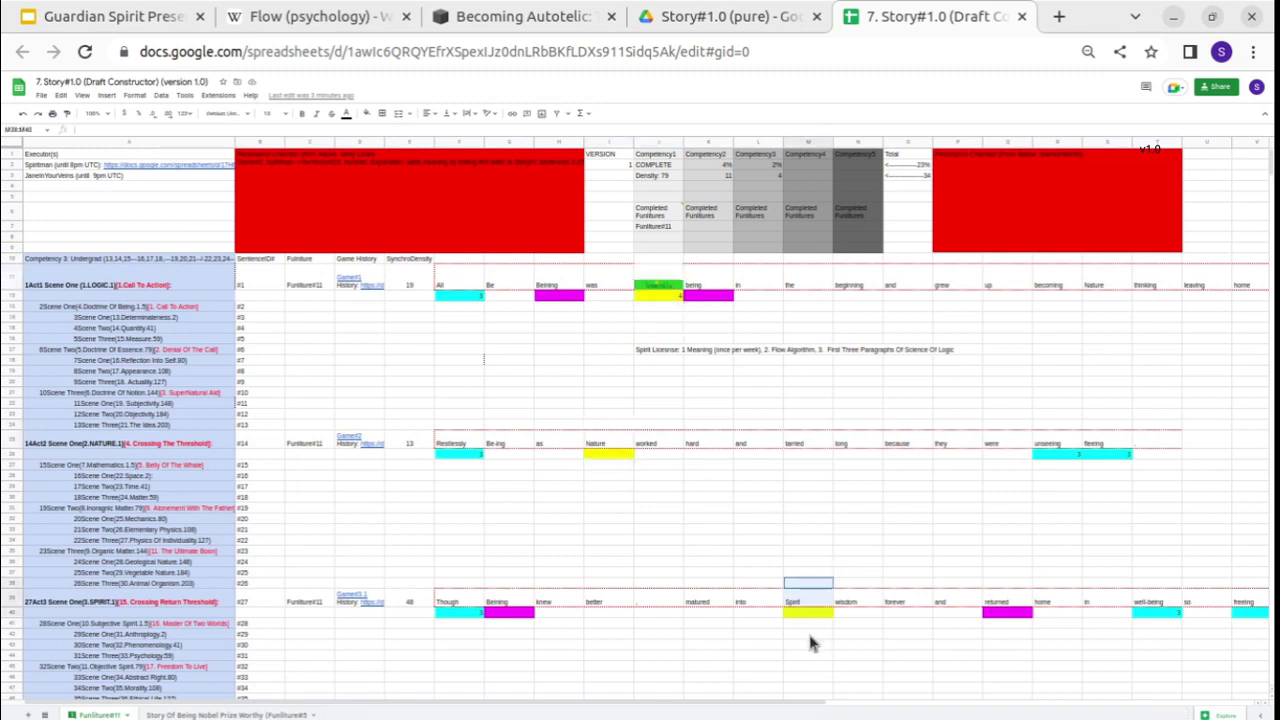
left_click(781, 531)
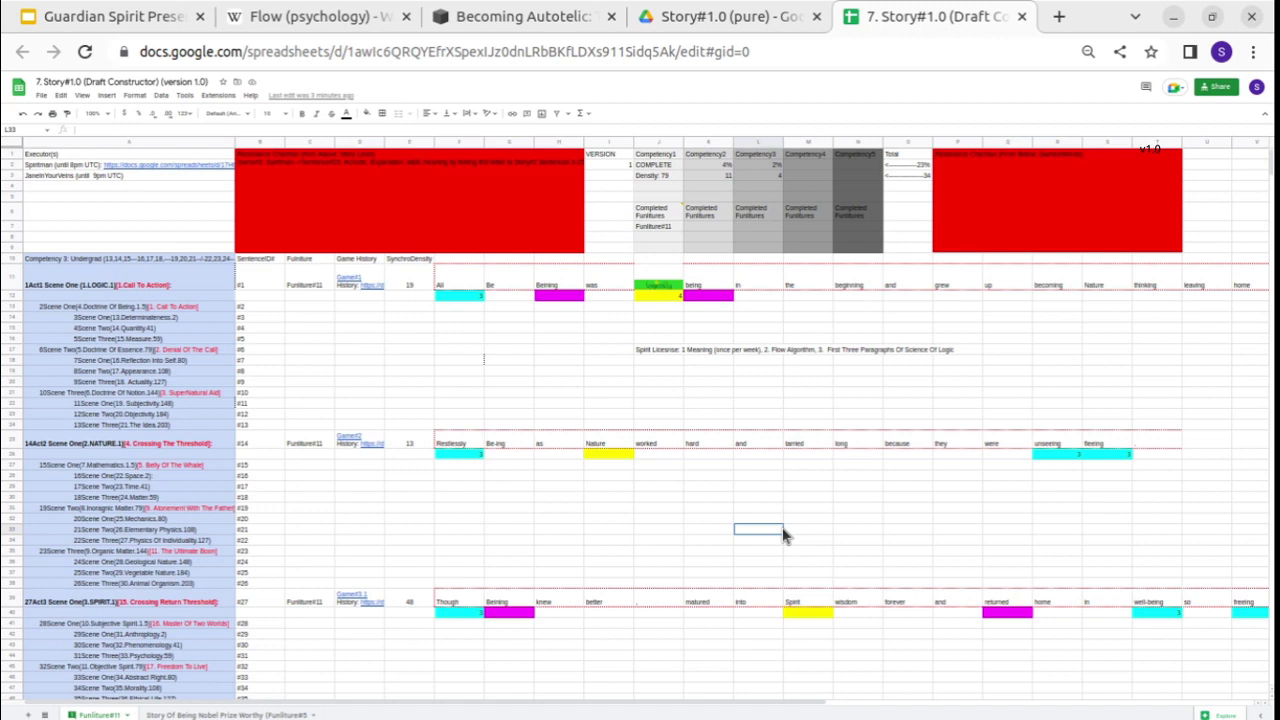
left_click(607, 458)
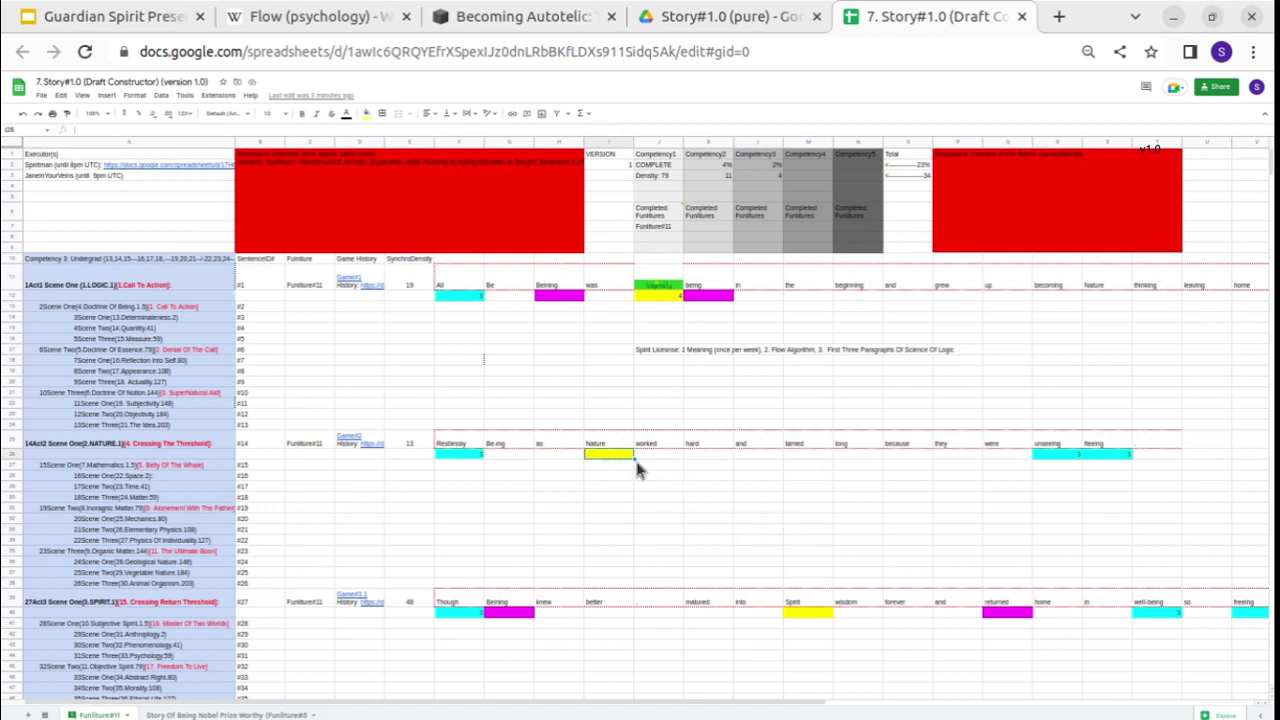
left_click(808, 601)
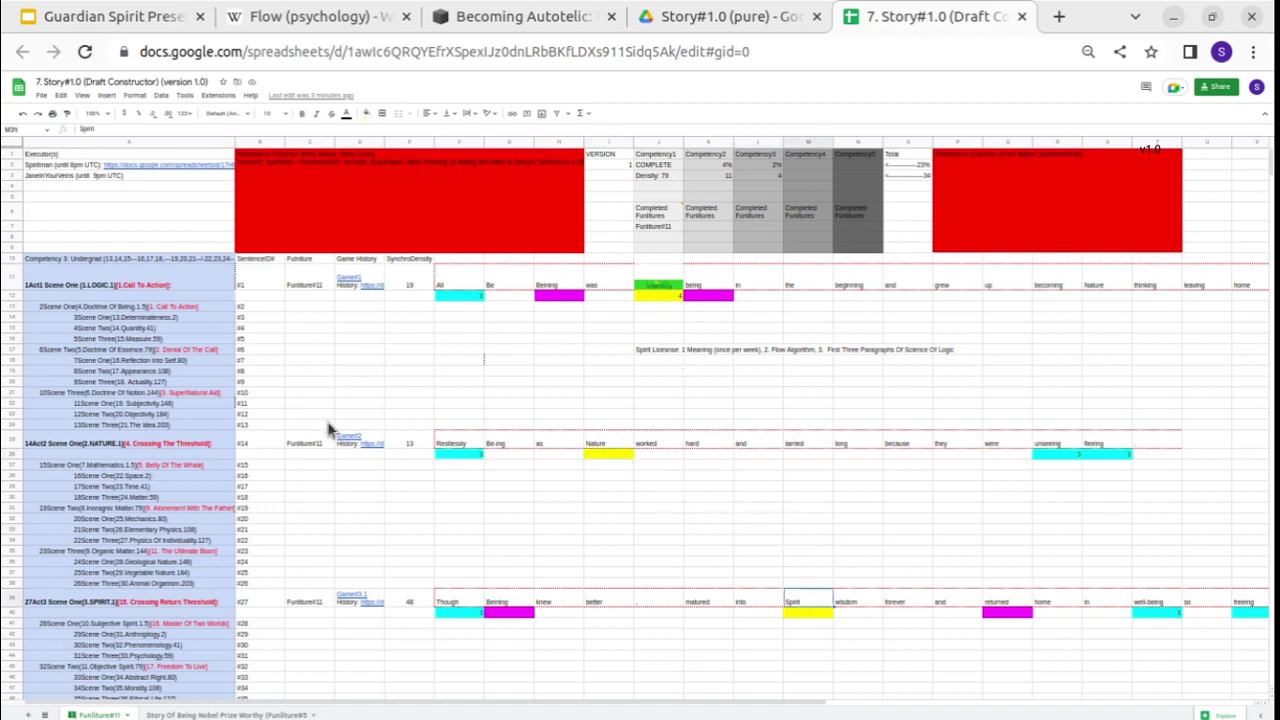
Compare the three act headings in the story outline: LOGIC, NATURE and SPIRIT.
left_click(130, 288)
left_click(106, 444)
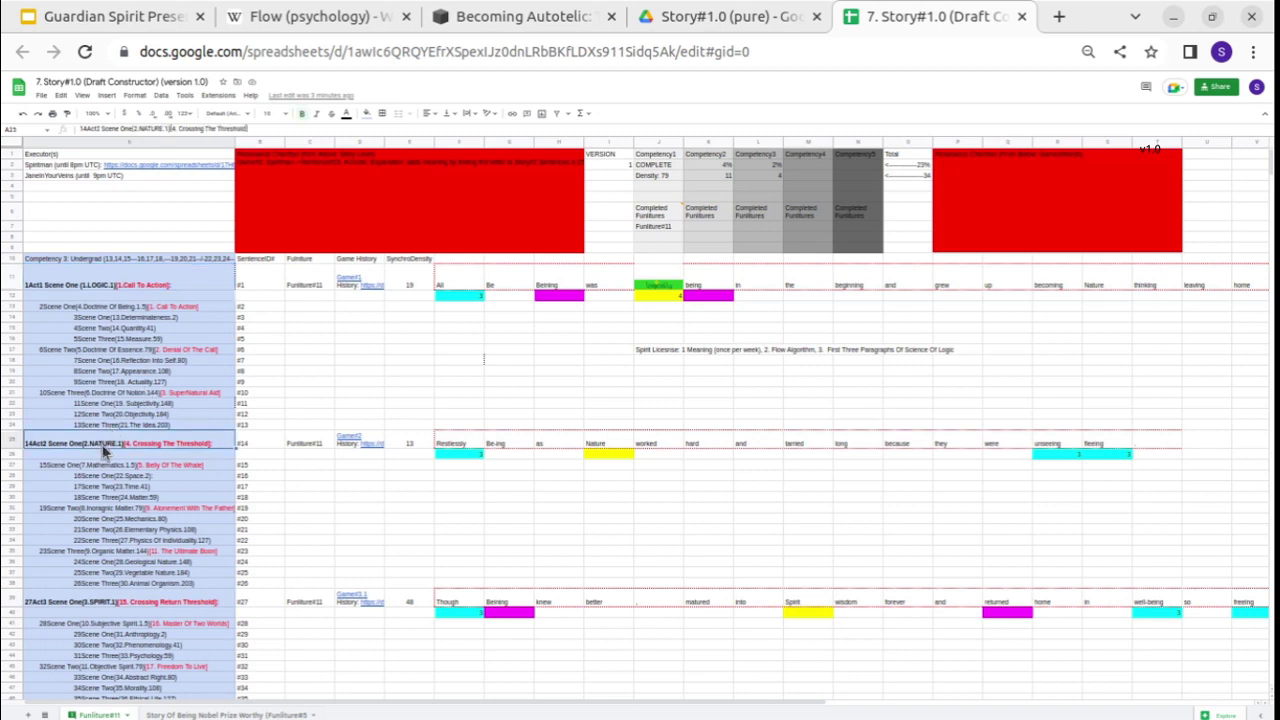
left_click(85, 602)
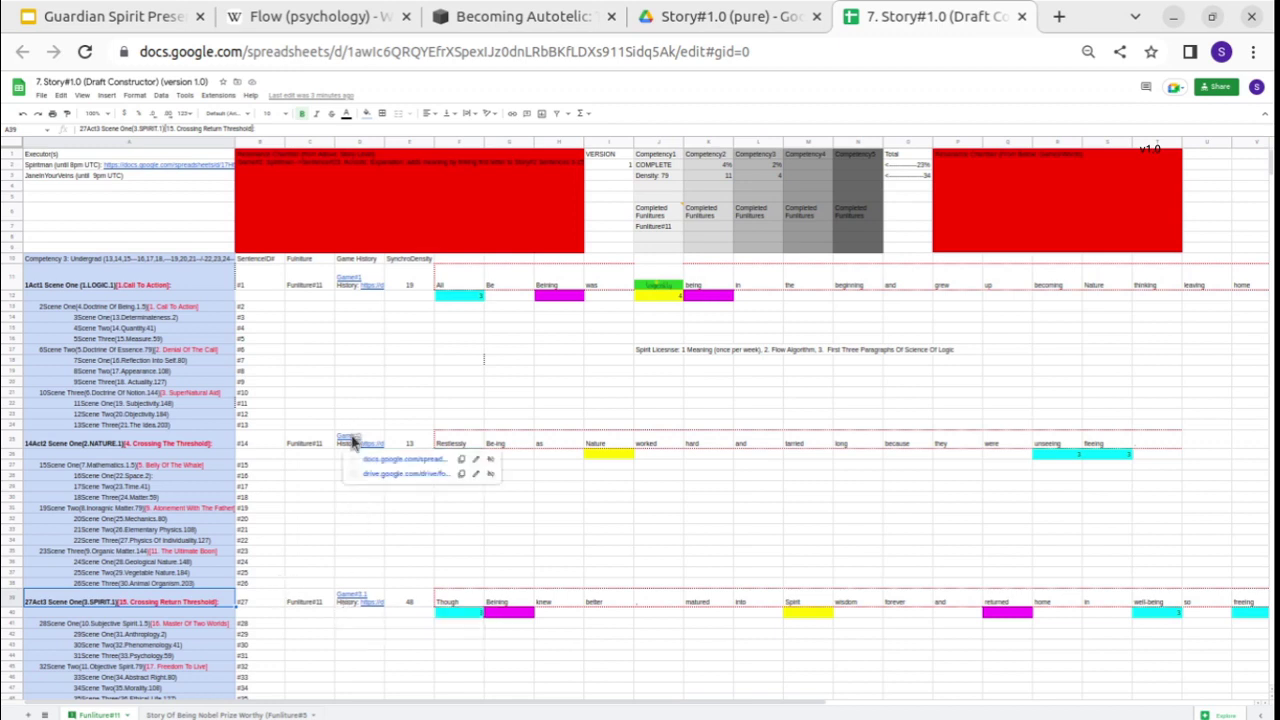
Open Game#3.1 from sentence #27's game history and check the totals in its Game Of Flow Statistics.
mouse_move(352, 287)
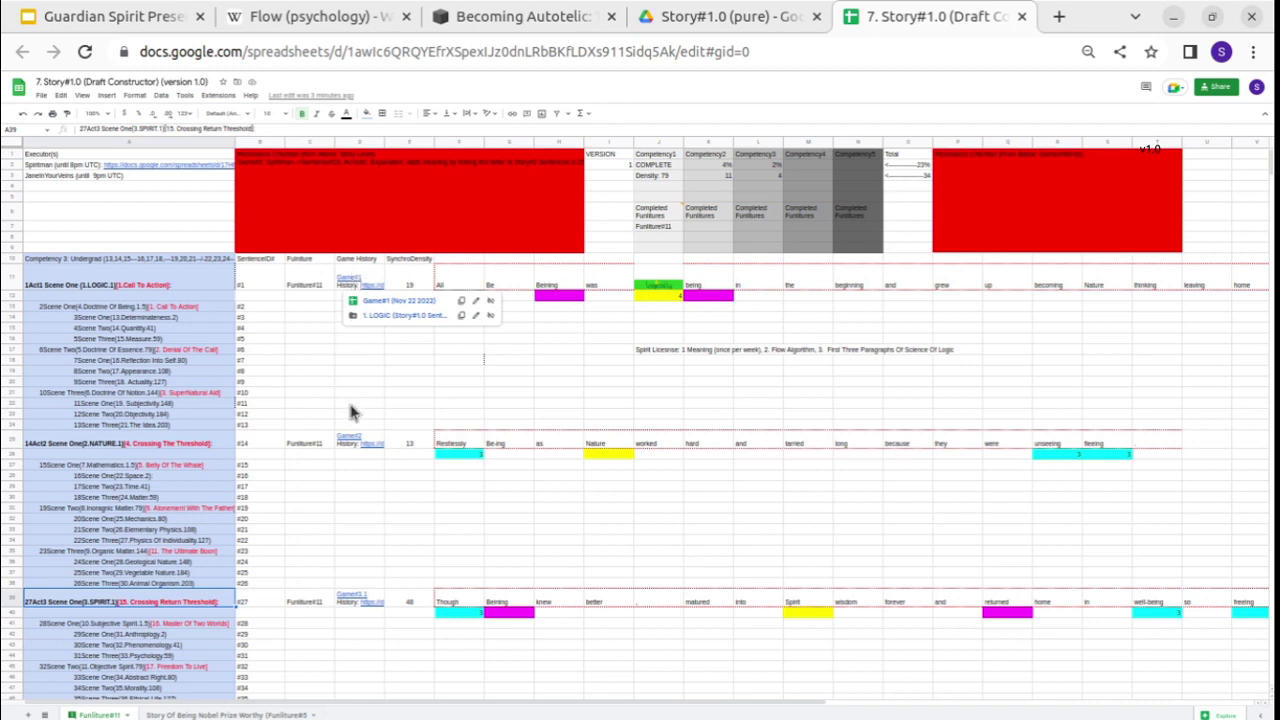
left_click(372, 614)
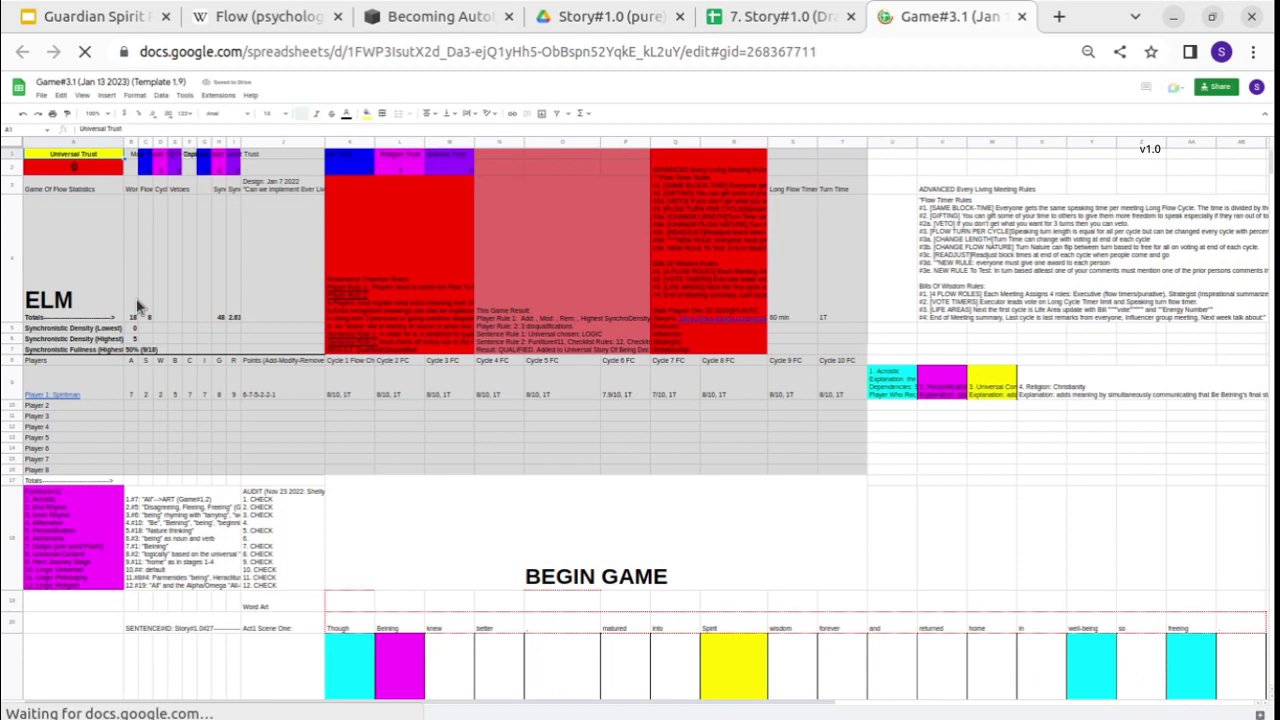
left_click(222, 316)
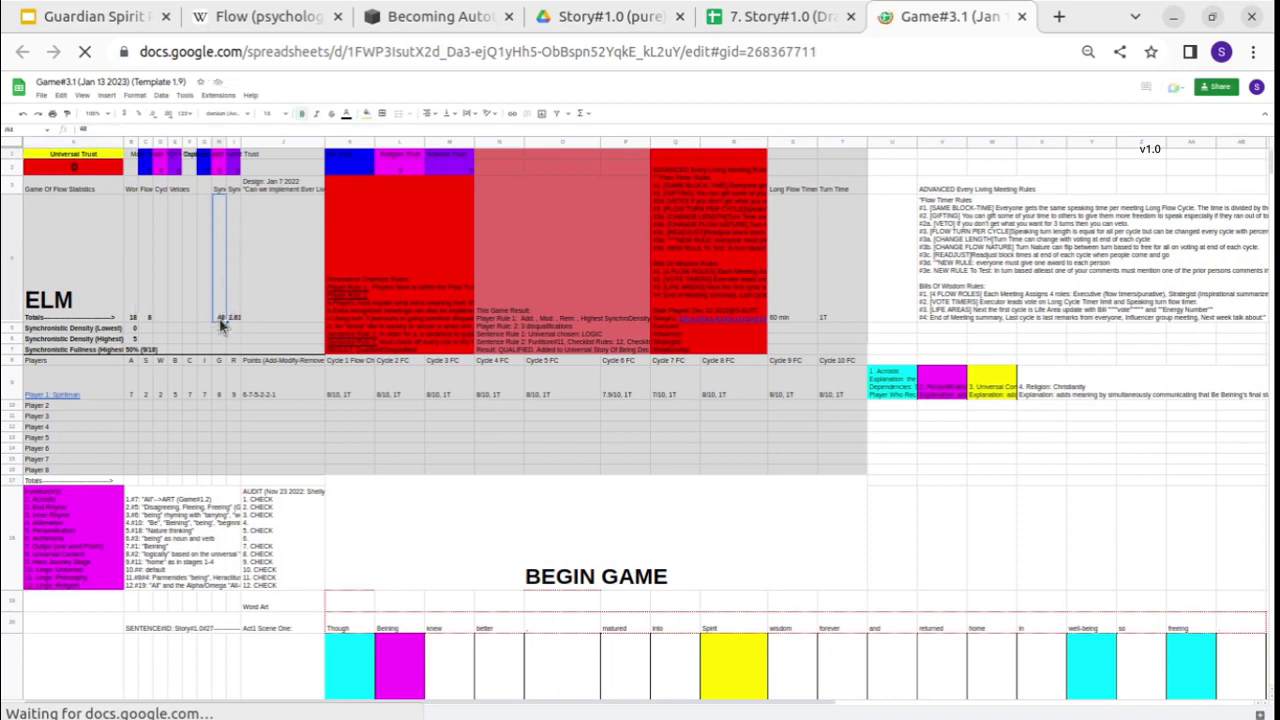
left_click(505, 530)
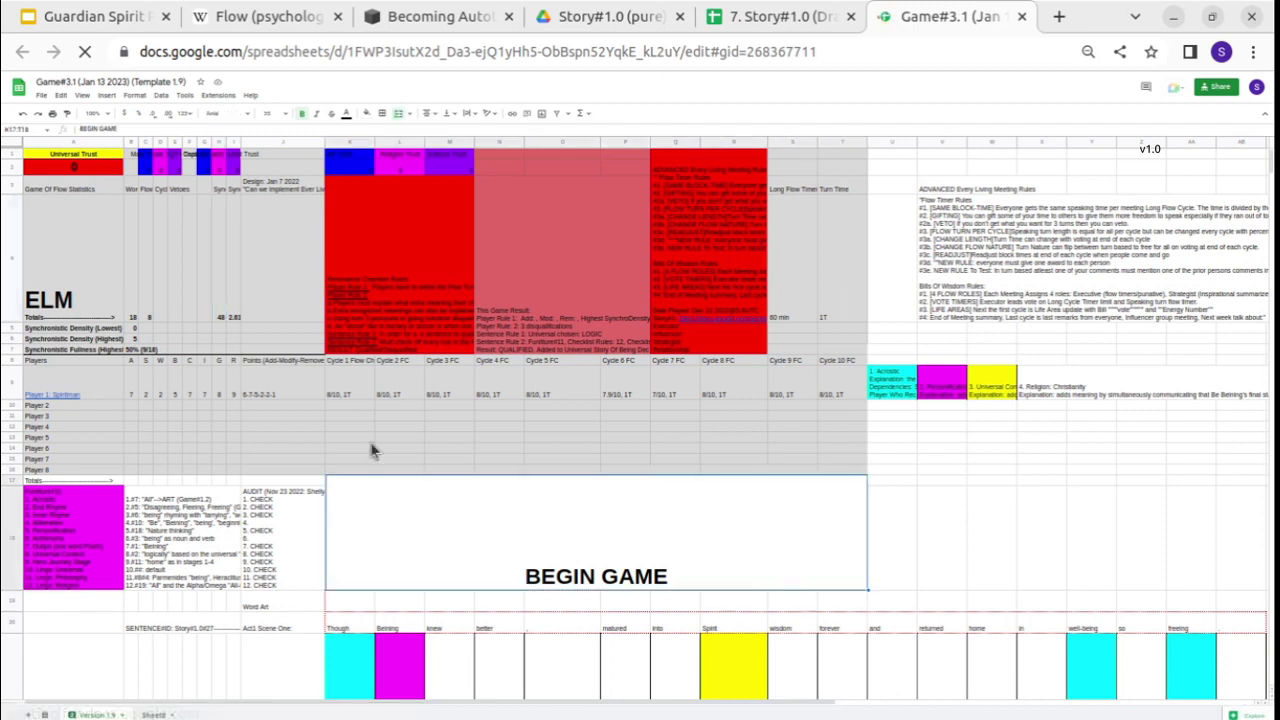
left_click(229, 311)
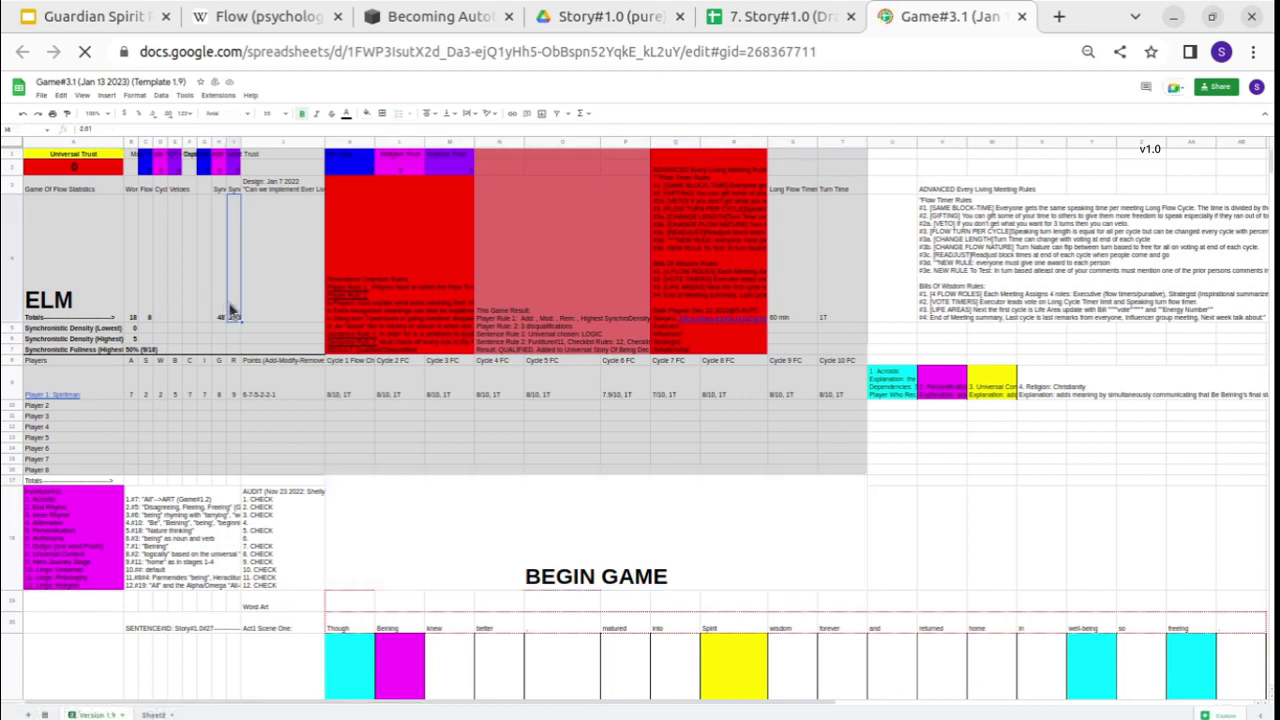
left_click(133, 277)
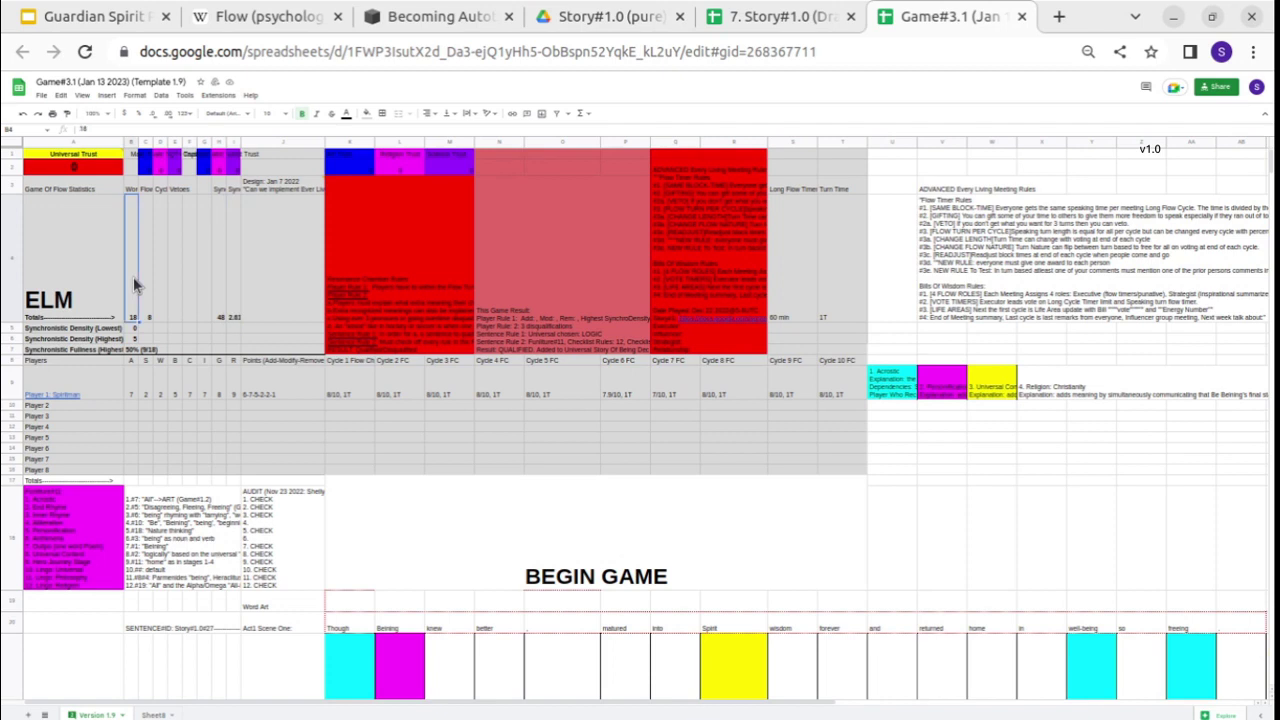
Read through the words of the sentence from Though to freeing in the row below BEGIN GAME.
scroll(528, 562, "down", 3)
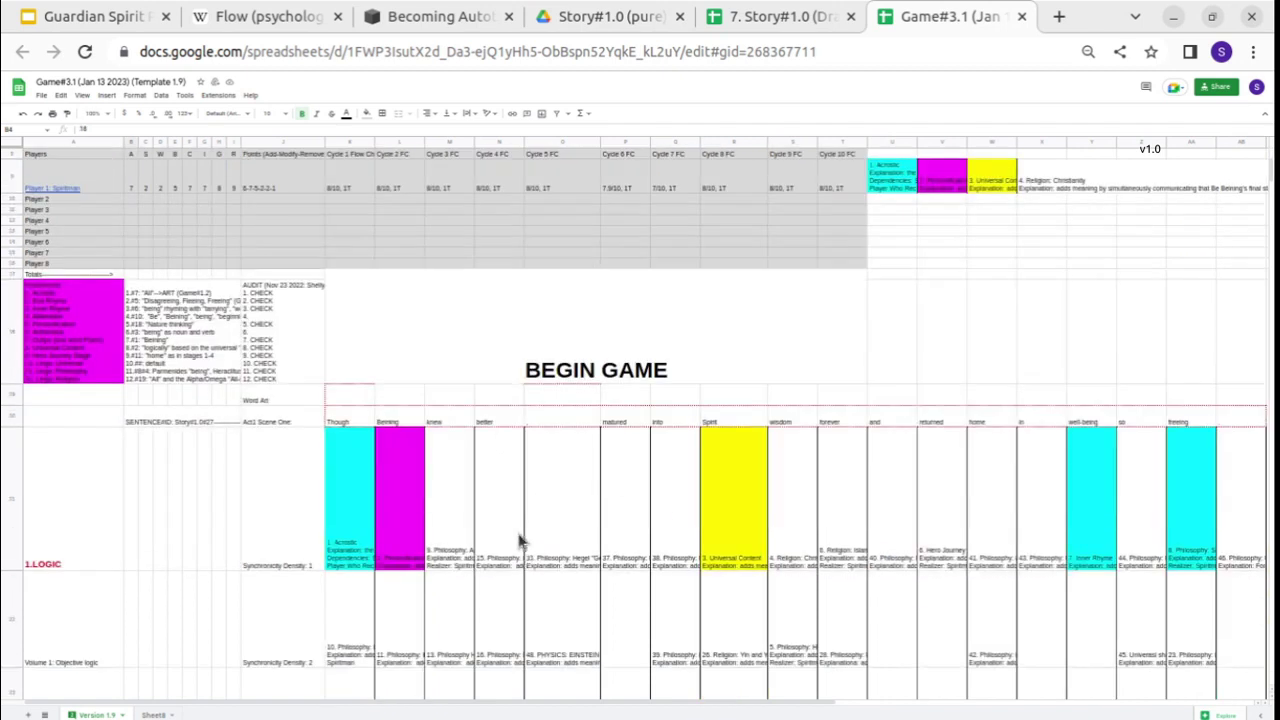
left_click(363, 470)
left_click_drag(350, 418, 1183, 419)
left_click(1183, 419)
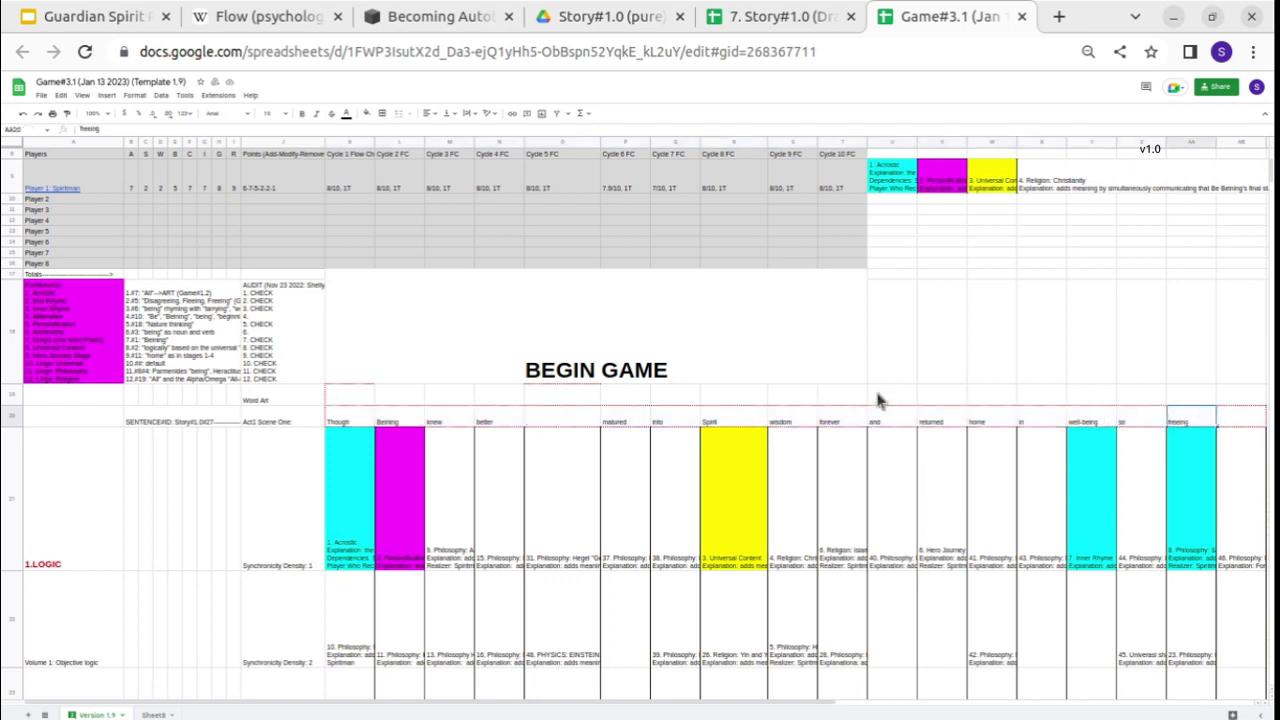
left_click(342, 427)
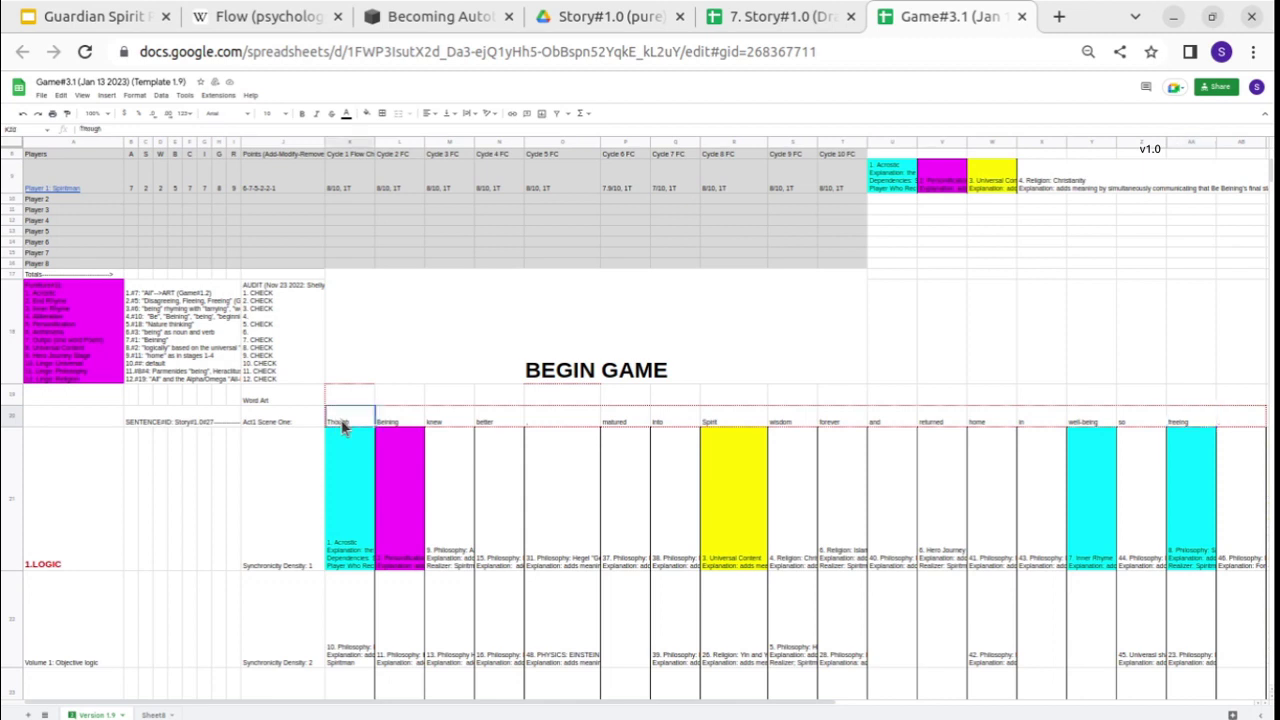
Examine the column after the sentence's last word that lists the synchronicity categories for each density level.
scroll(548, 531, "right", 3)
scroll(546, 532, "down", 2)
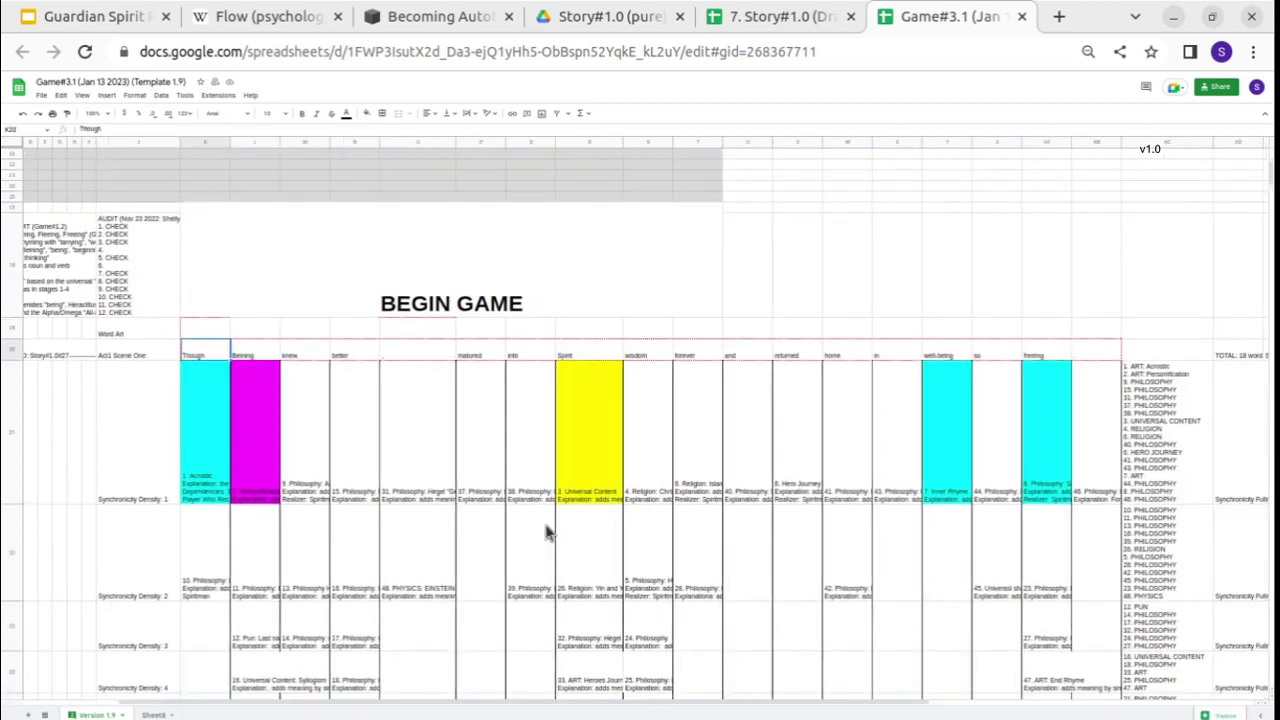
left_click(1140, 445)
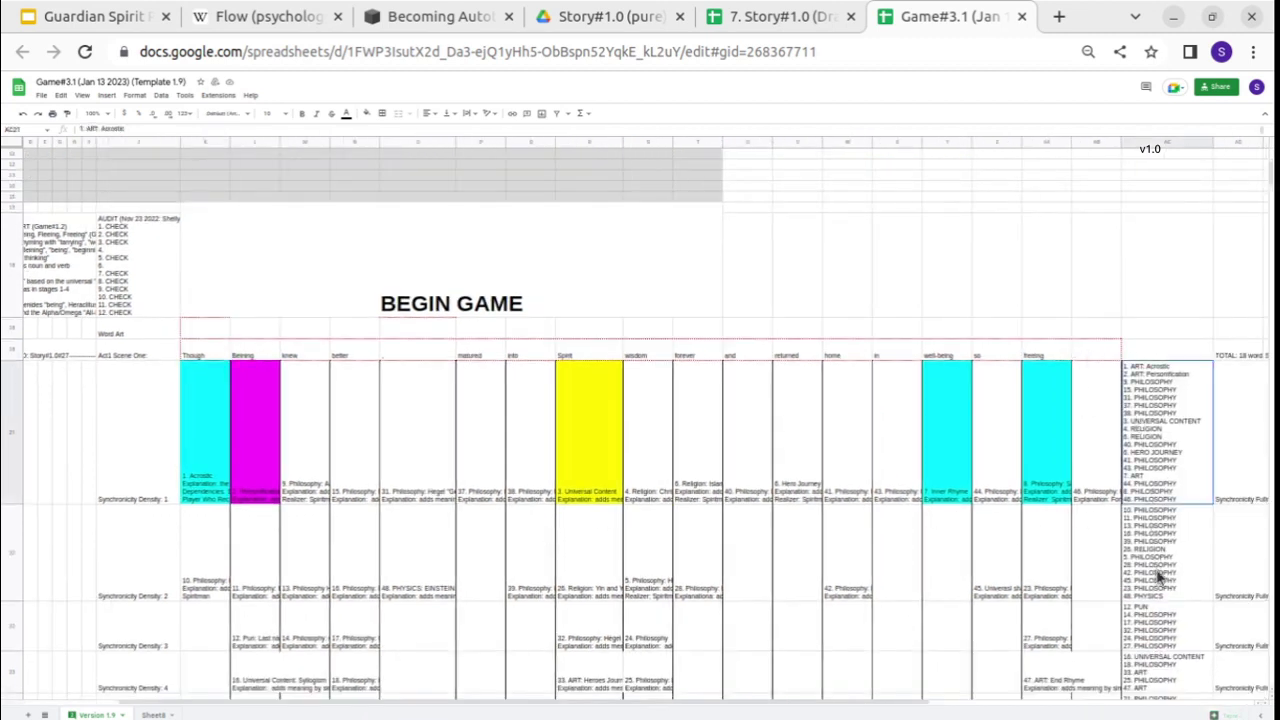
left_click(1155, 686, "shift")
left_click_drag(1155, 700, 1147, 560)
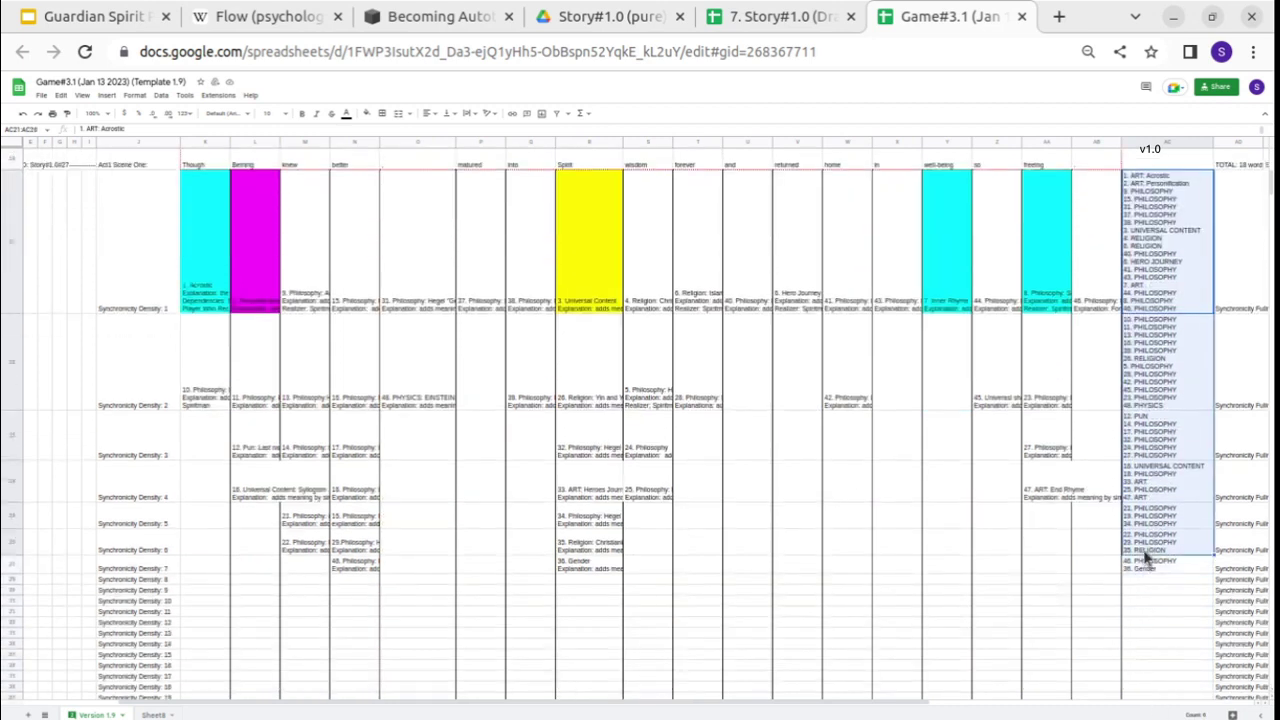
left_click(1155, 352)
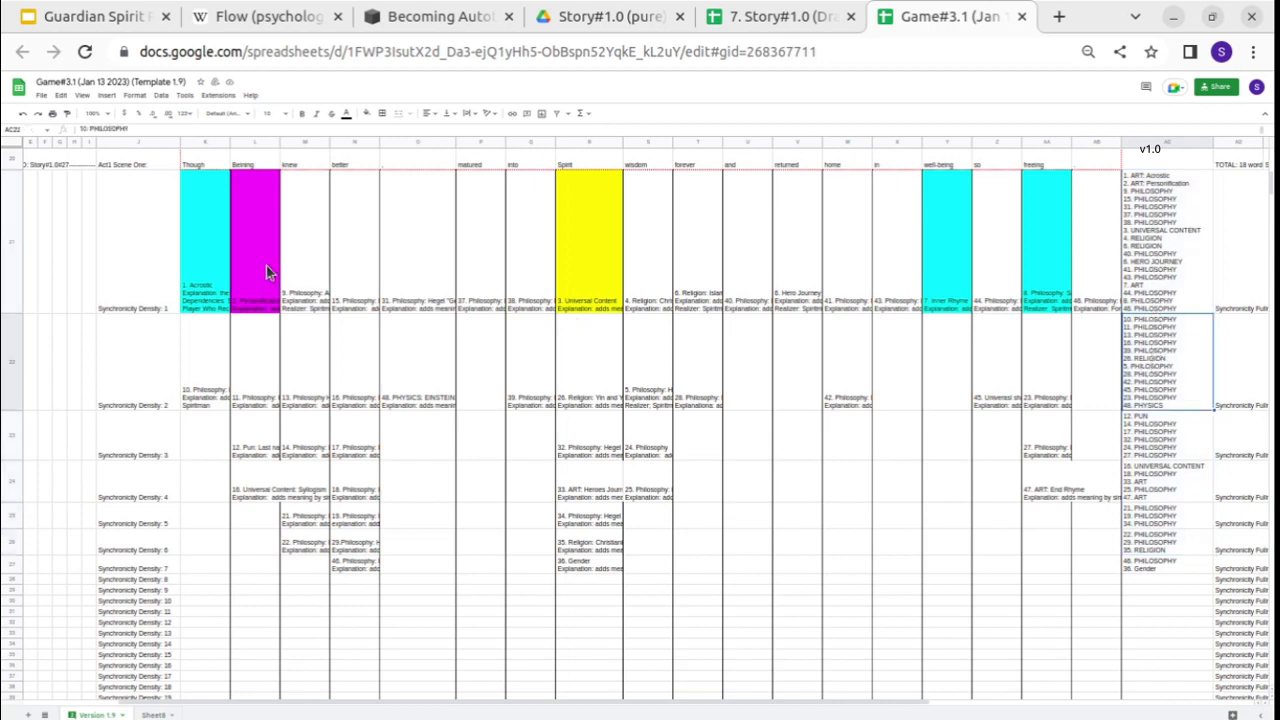
Examine the synchronicity entries stacked under the words Though, better, Spirit and freeing.
left_click(198, 254)
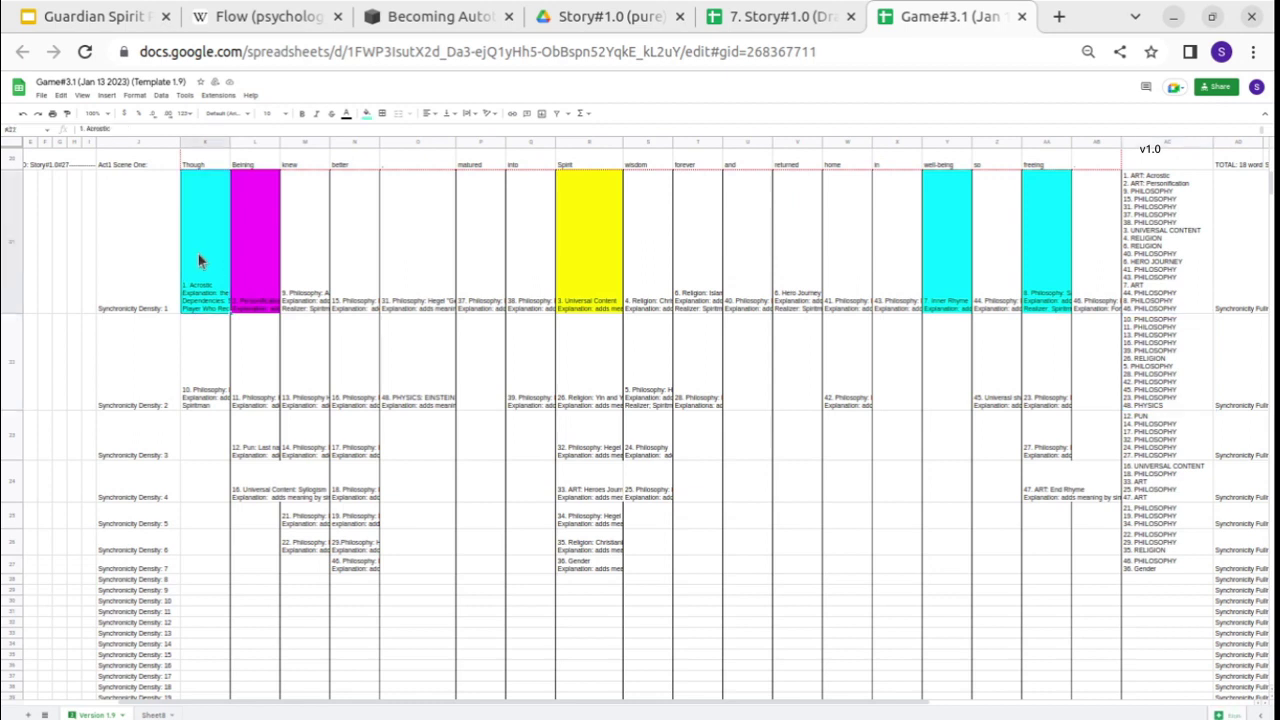
left_click_drag(367, 170, 360, 566)
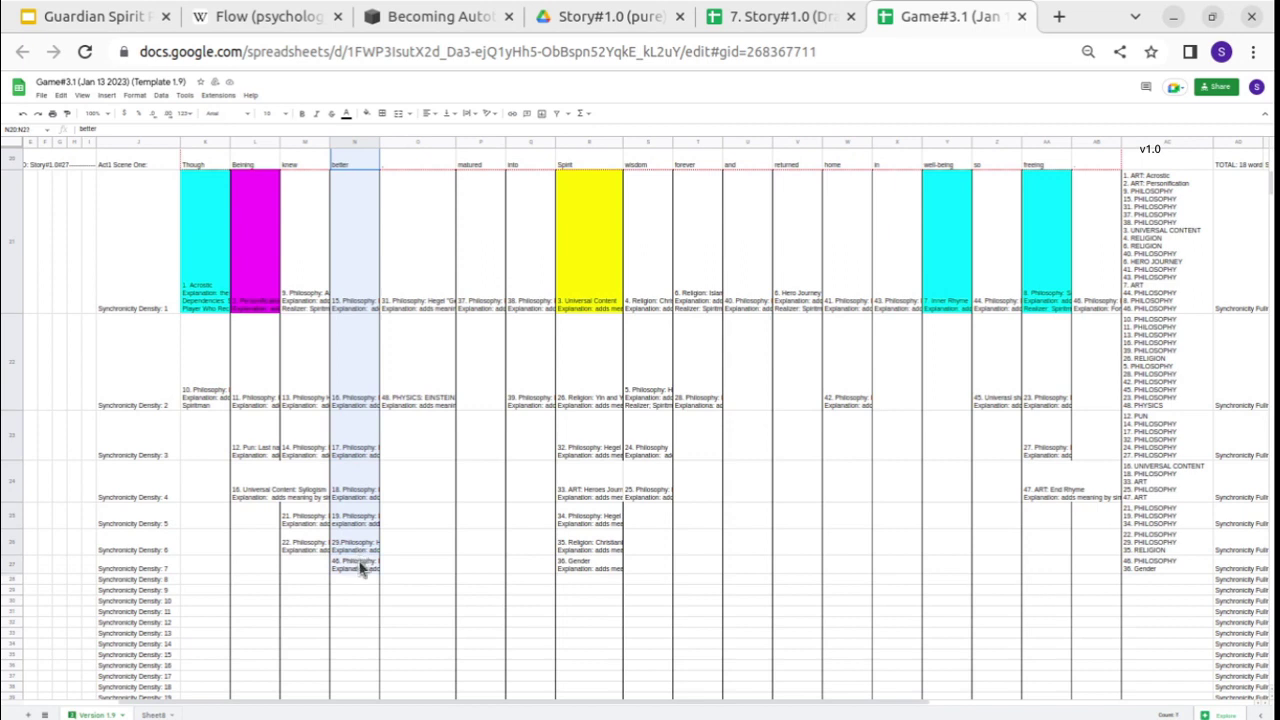
left_click(360, 566)
left_click(363, 432)
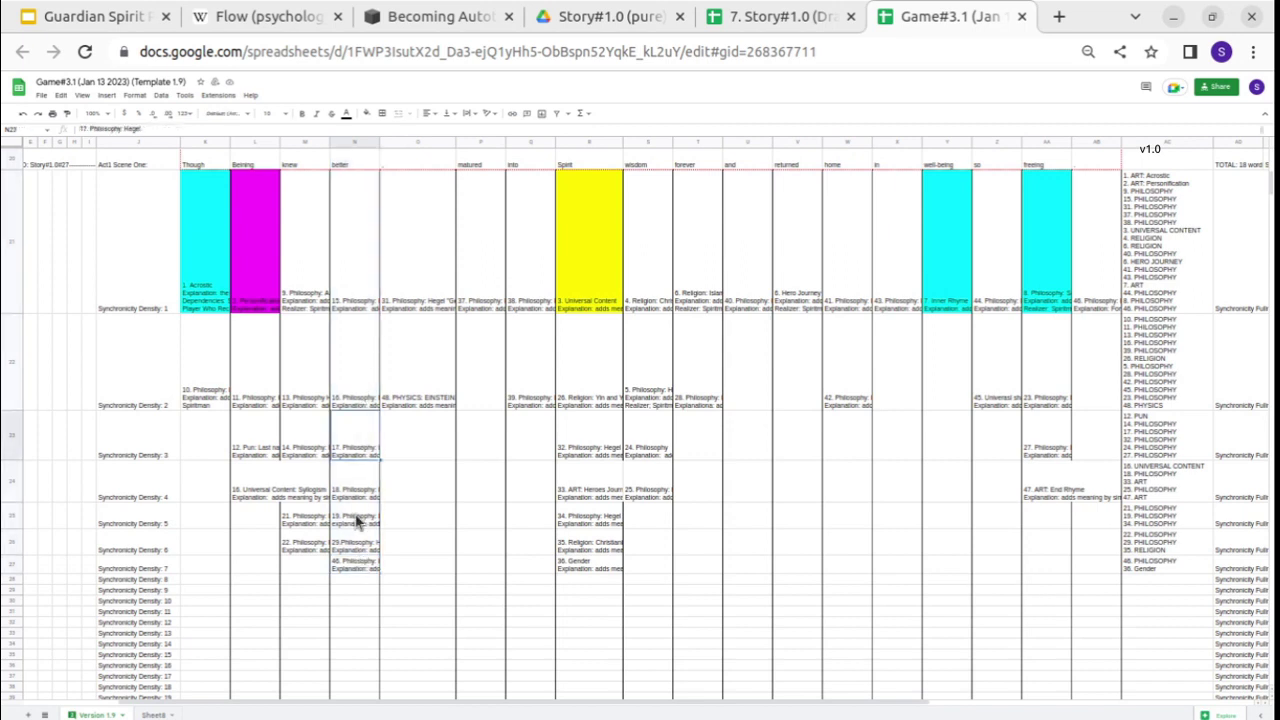
left_click(362, 552)
left_click(363, 564)
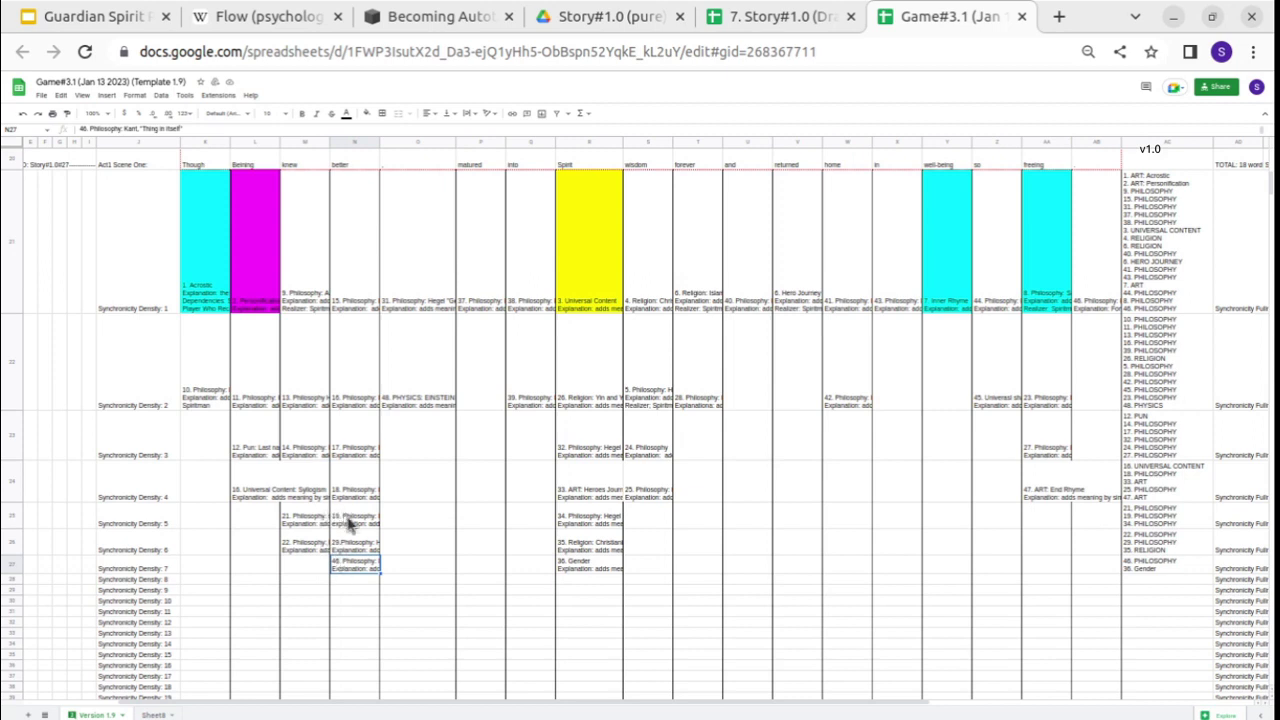
left_click_drag(345, 548, 354, 563)
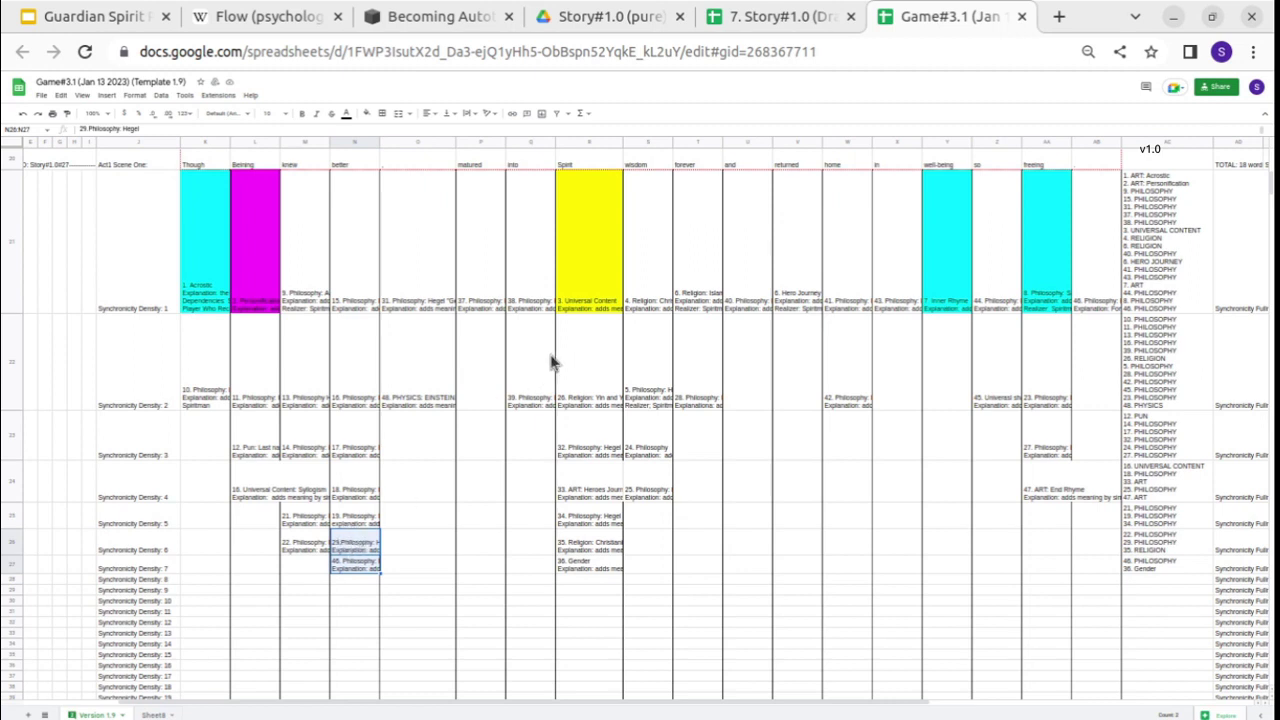
left_click_drag(591, 371, 594, 550)
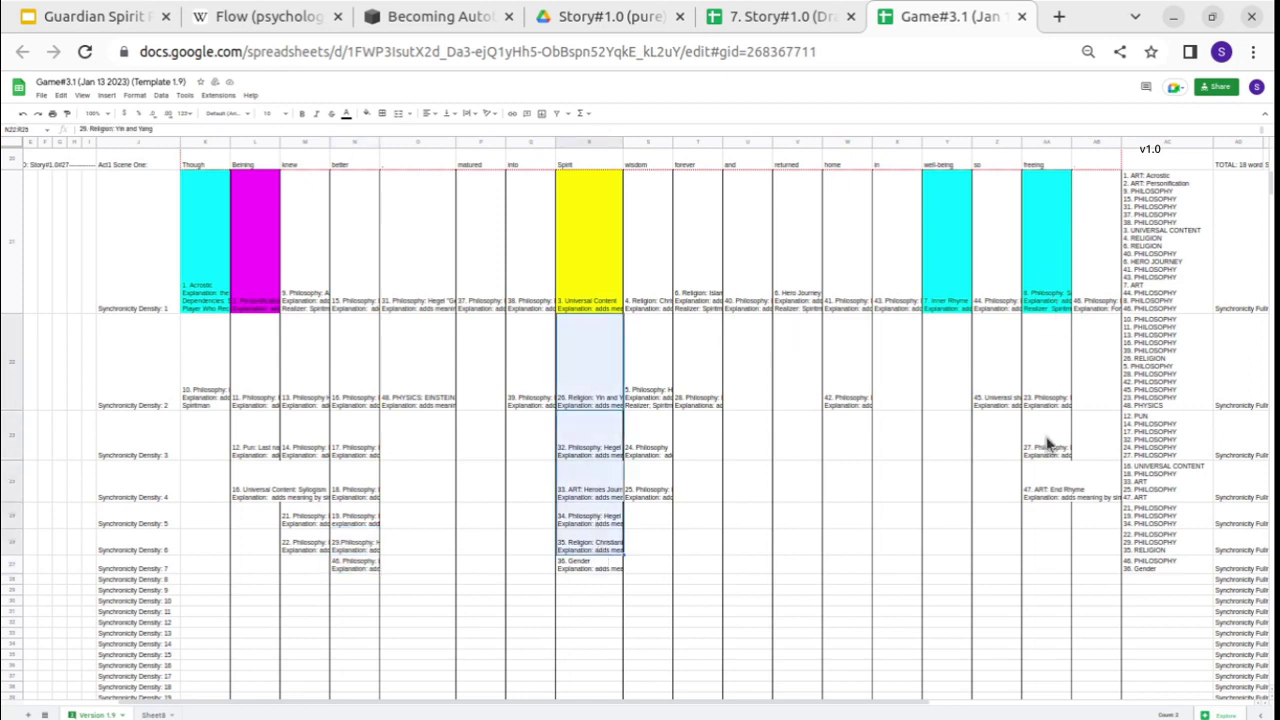
left_click_drag(1046, 330, 1047, 497)
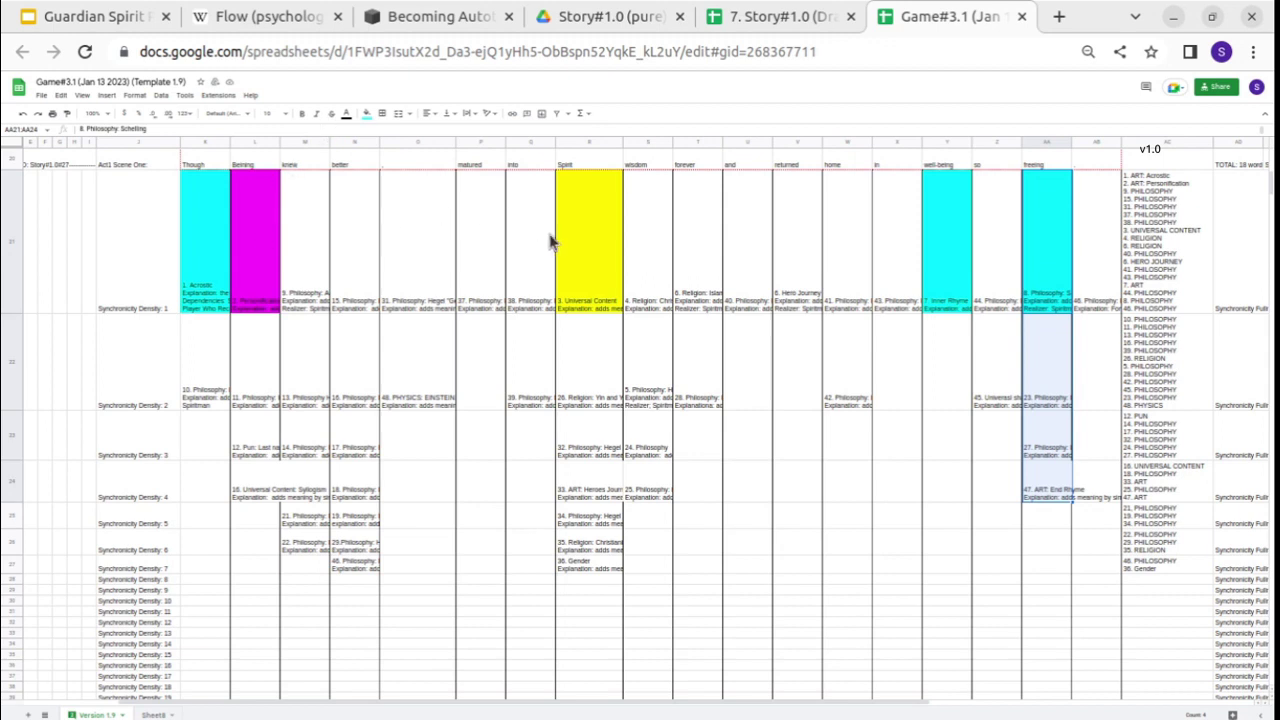
Read the full PHYSICS: EINSTEIN and Hegel "Genuine Infinite" explanations under the sentence's comma.
double_click(408, 363)
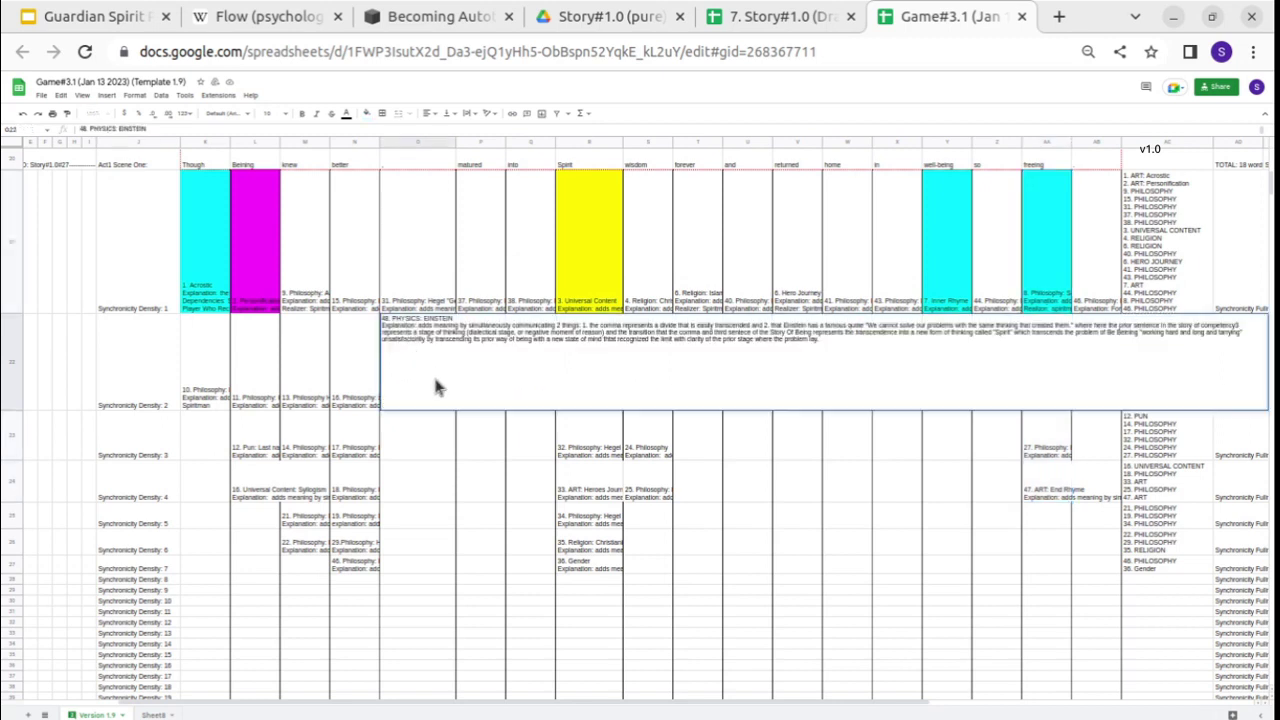
left_click(409, 205)
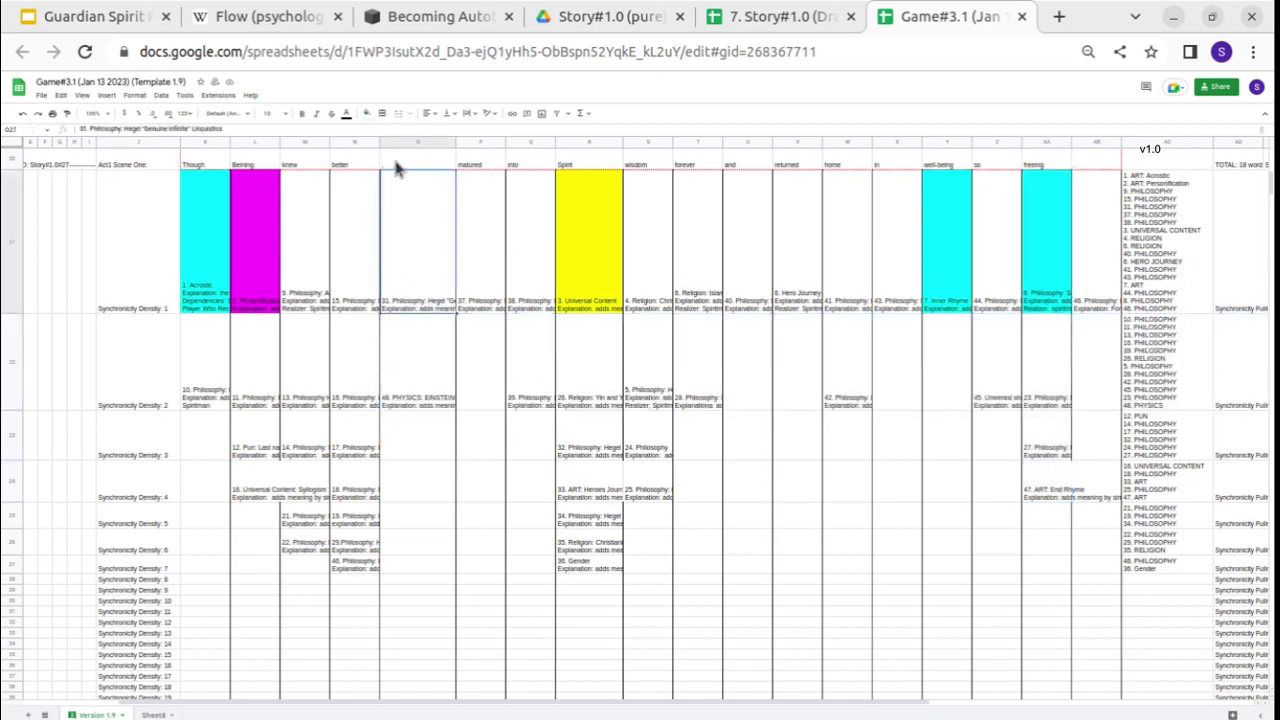
left_click(395, 166)
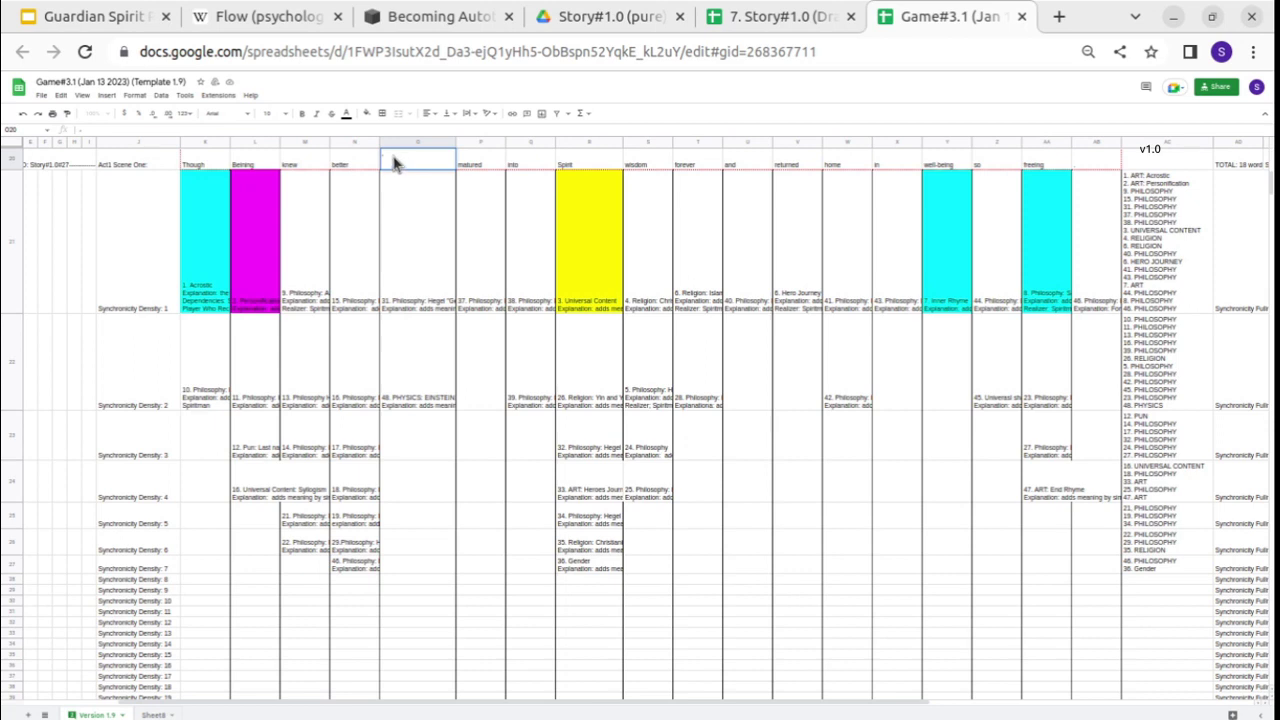
left_click(422, 224)
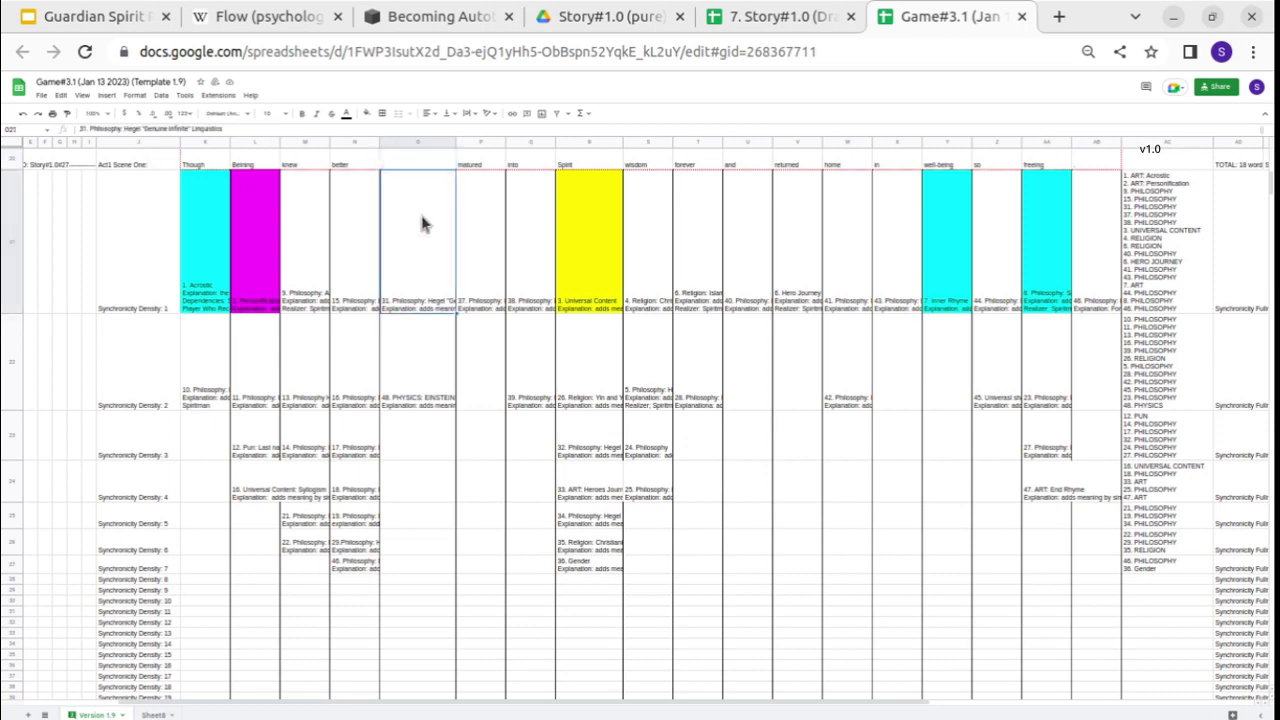
left_click(409, 420, "shift")
double_click(413, 307)
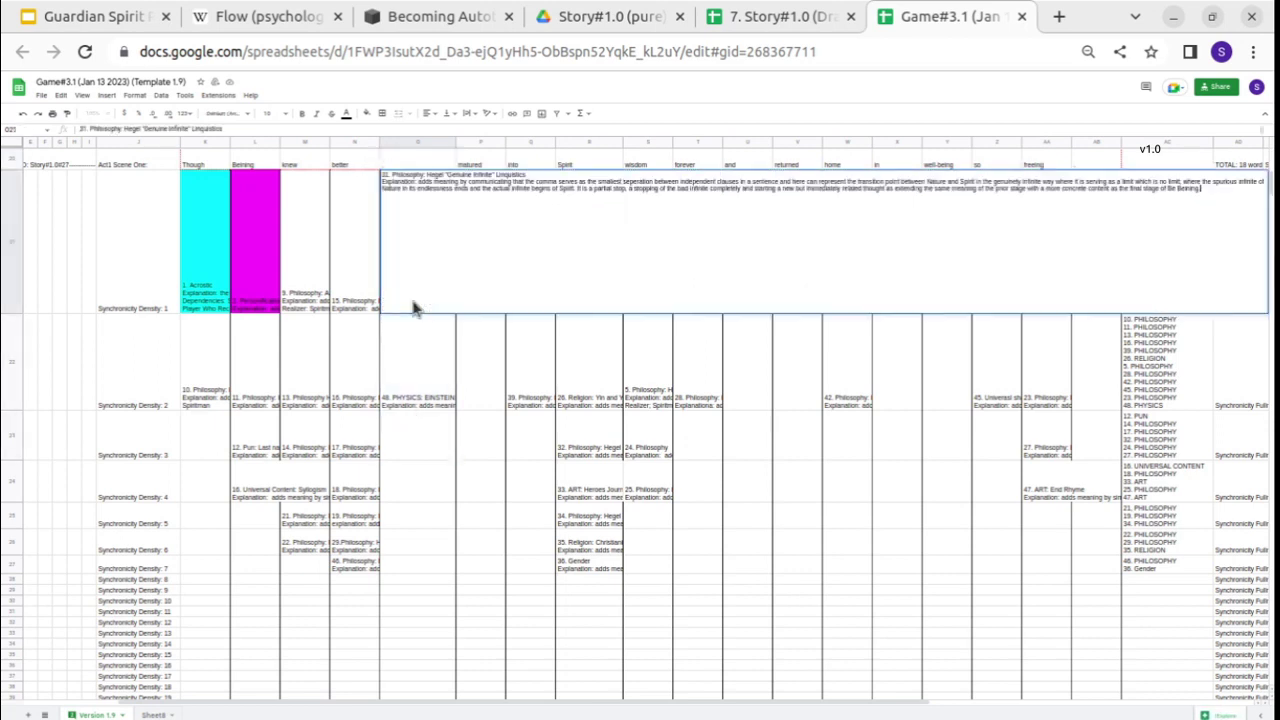
left_click_drag(400, 181, 486, 205)
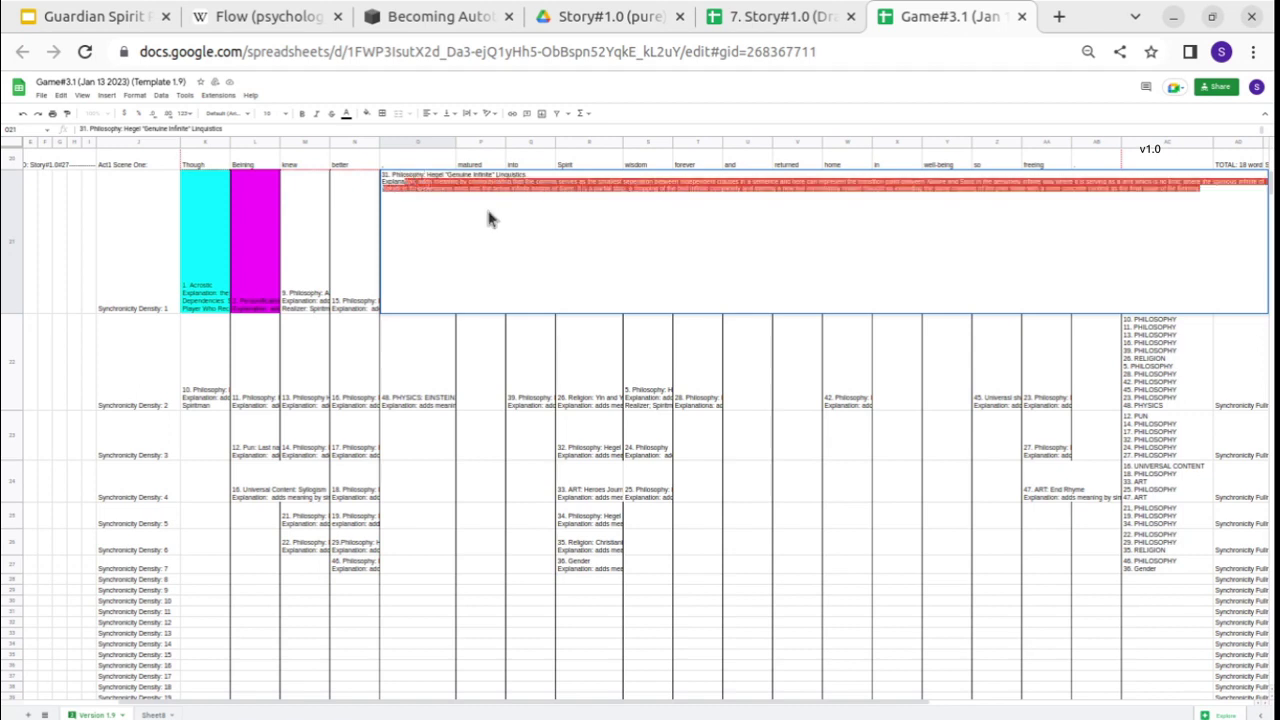
left_click(360, 372)
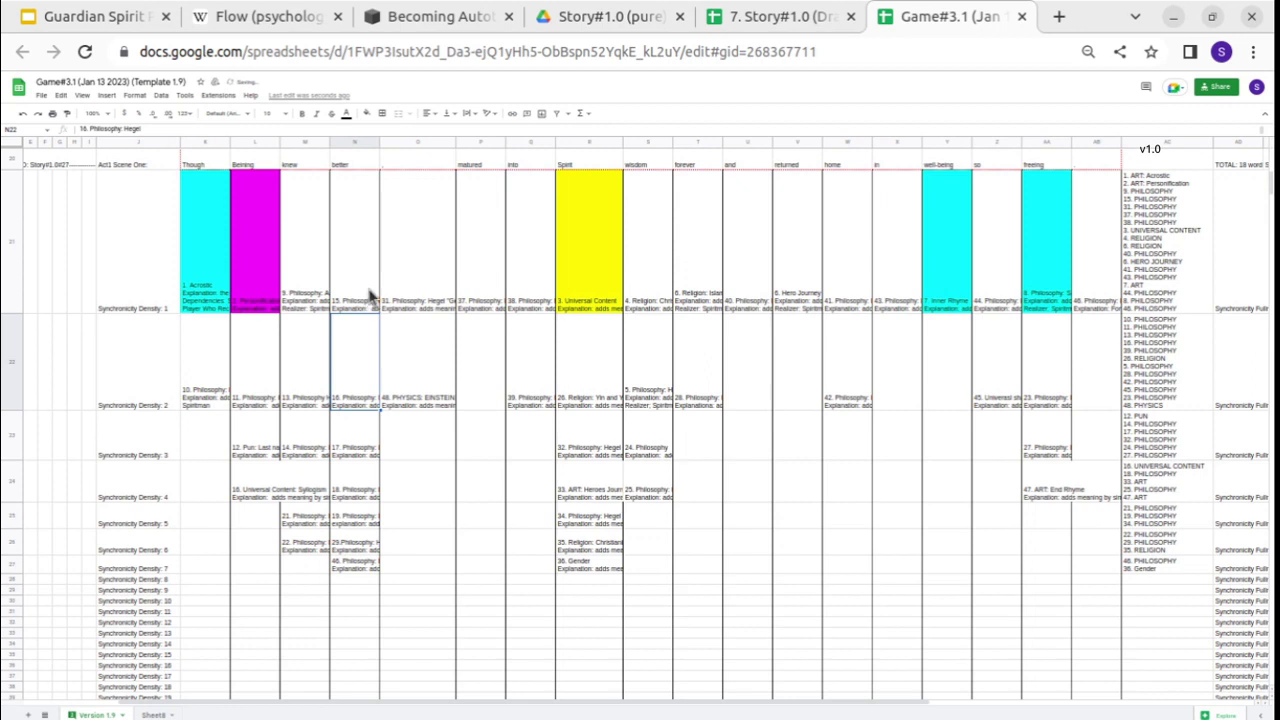
Examine the magenta checklist and its Nov 23 2022 audit notes, including the Acrostic entry under Though.
scroll(192, 275, "up", 3)
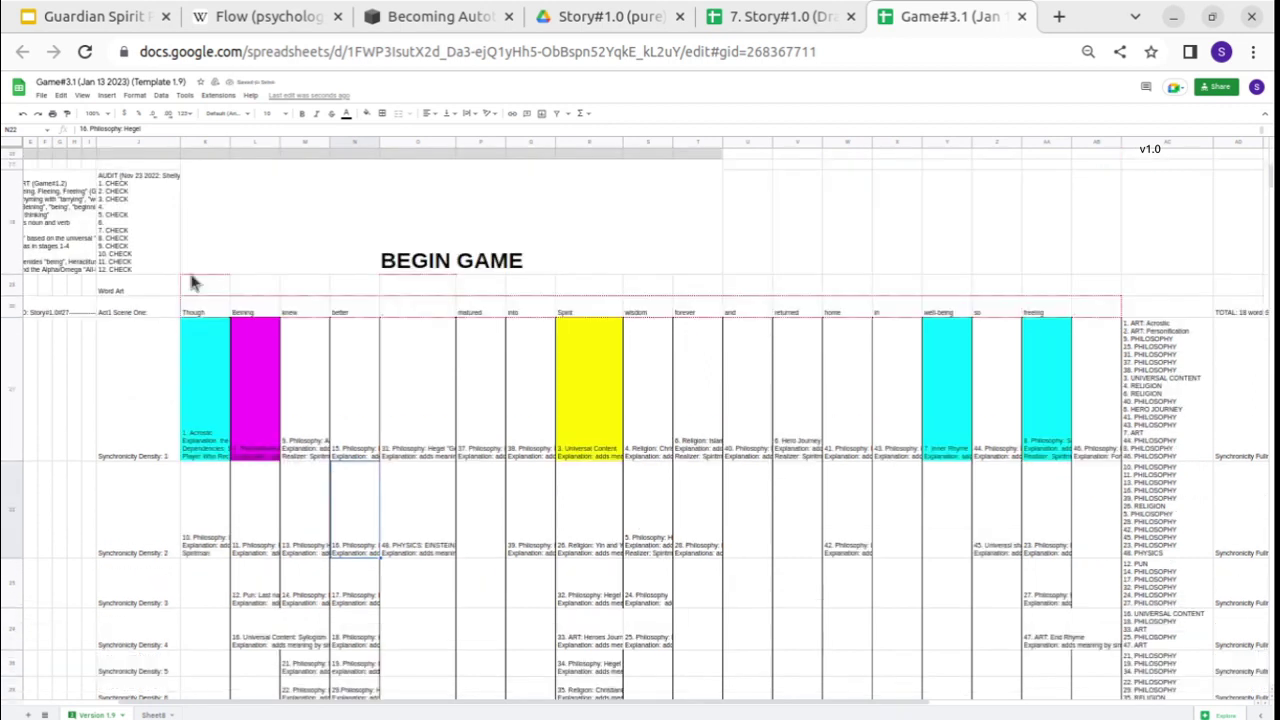
scroll(120, 238, "up", 1)
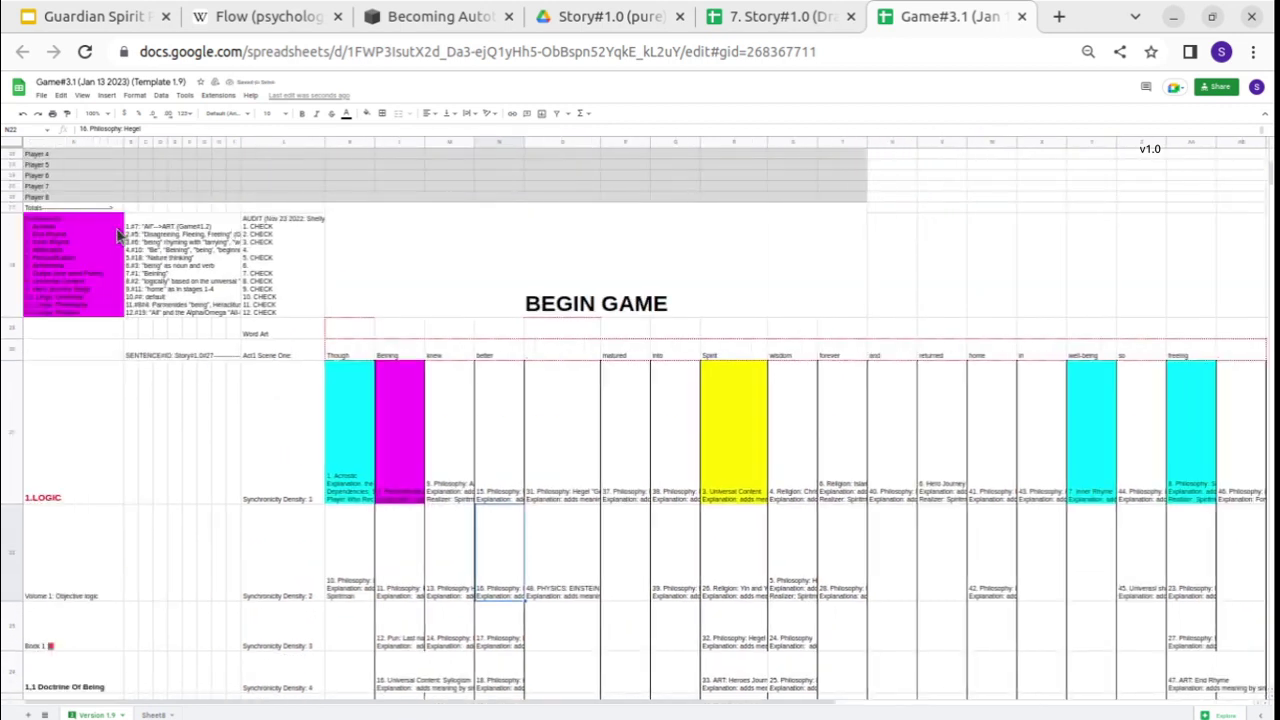
left_click(78, 252)
left_click(279, 253)
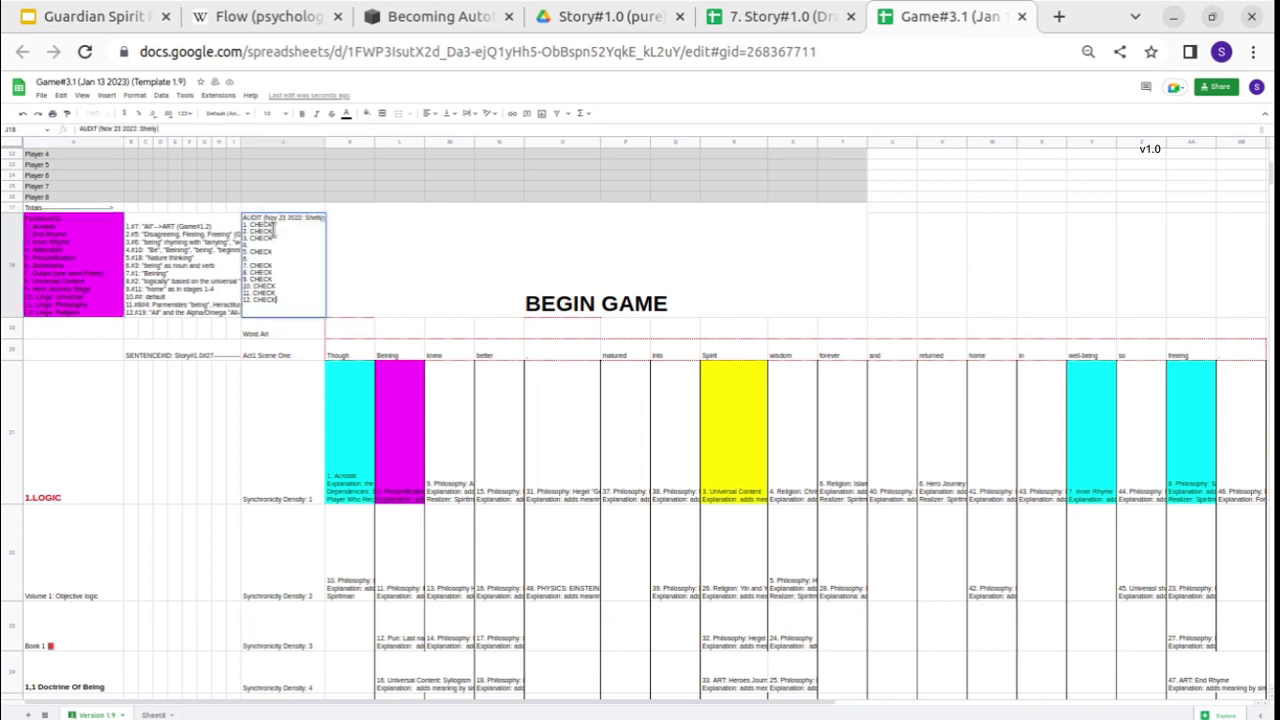
double_click(259, 245)
left_click(350, 378)
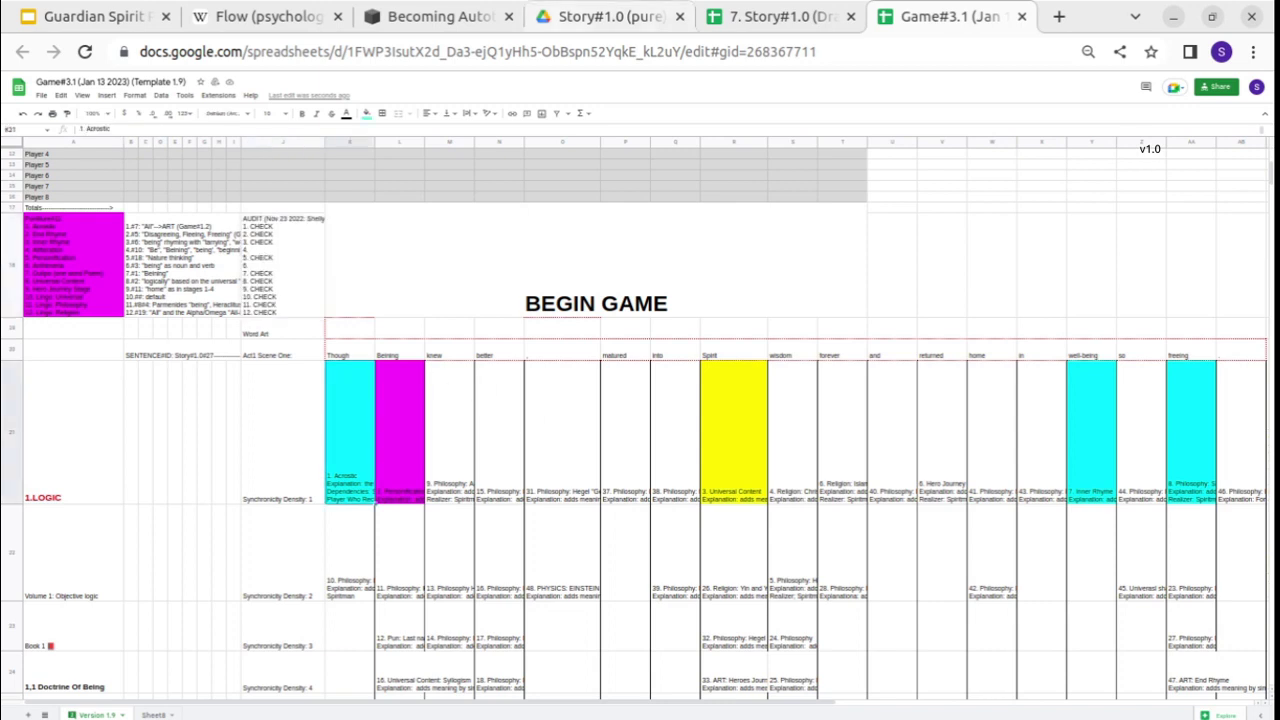
Return to the Story#1.0 Draft Constructor spreadsheet and close Game#3.1.
left_click(788, 30)
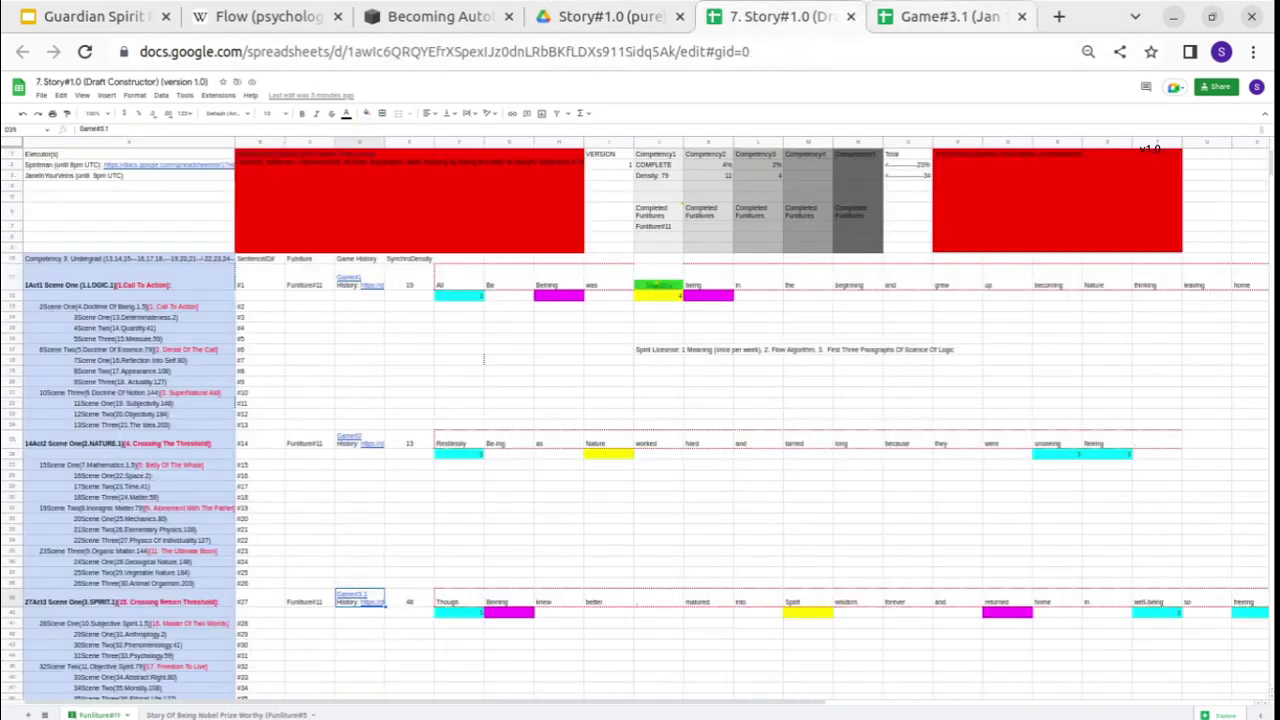
left_click(1022, 17)
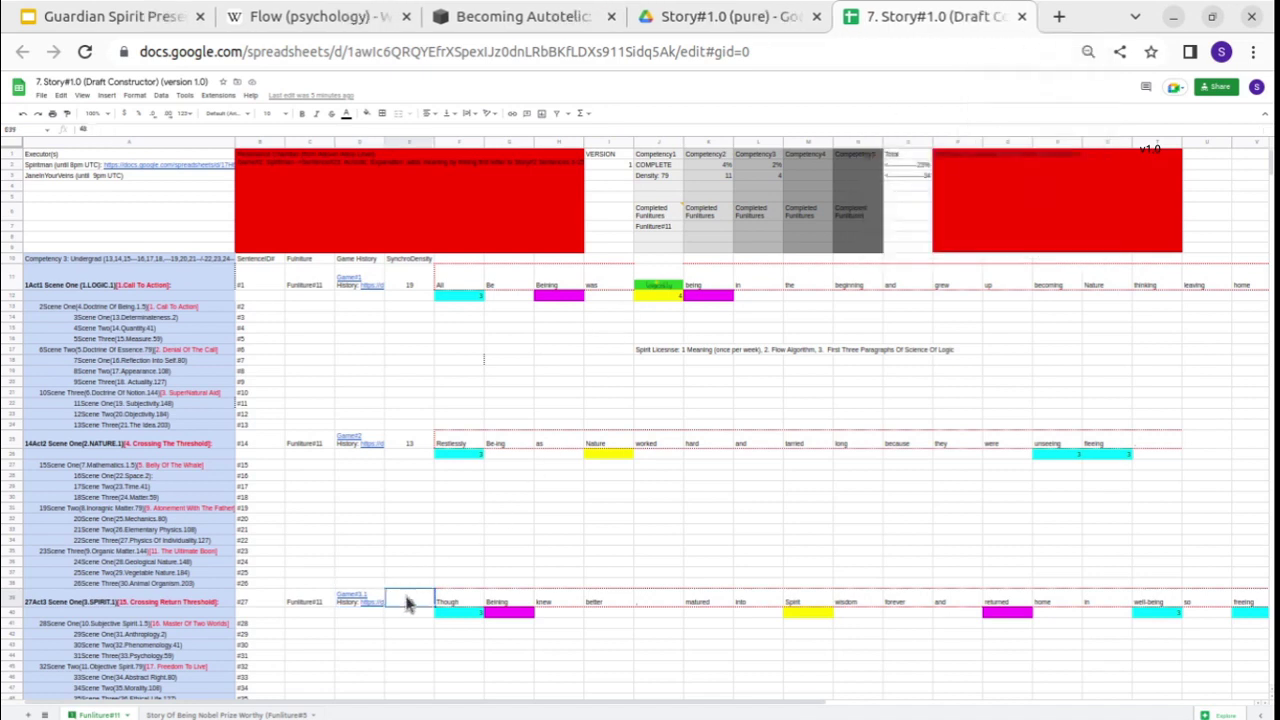
Examine the Current Games column, its Jan 10 2023 date and the games listed beside sentence #1's words.
scroll(480, 597, "right", 5)
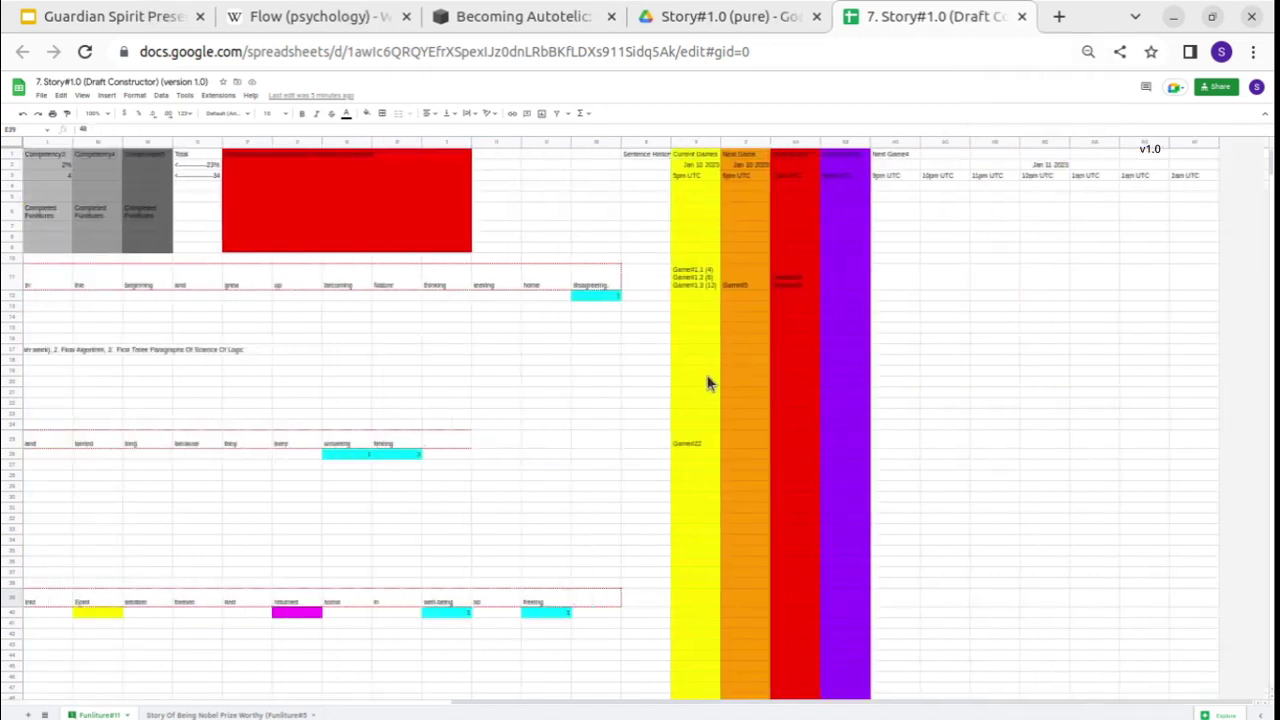
left_click(694, 268)
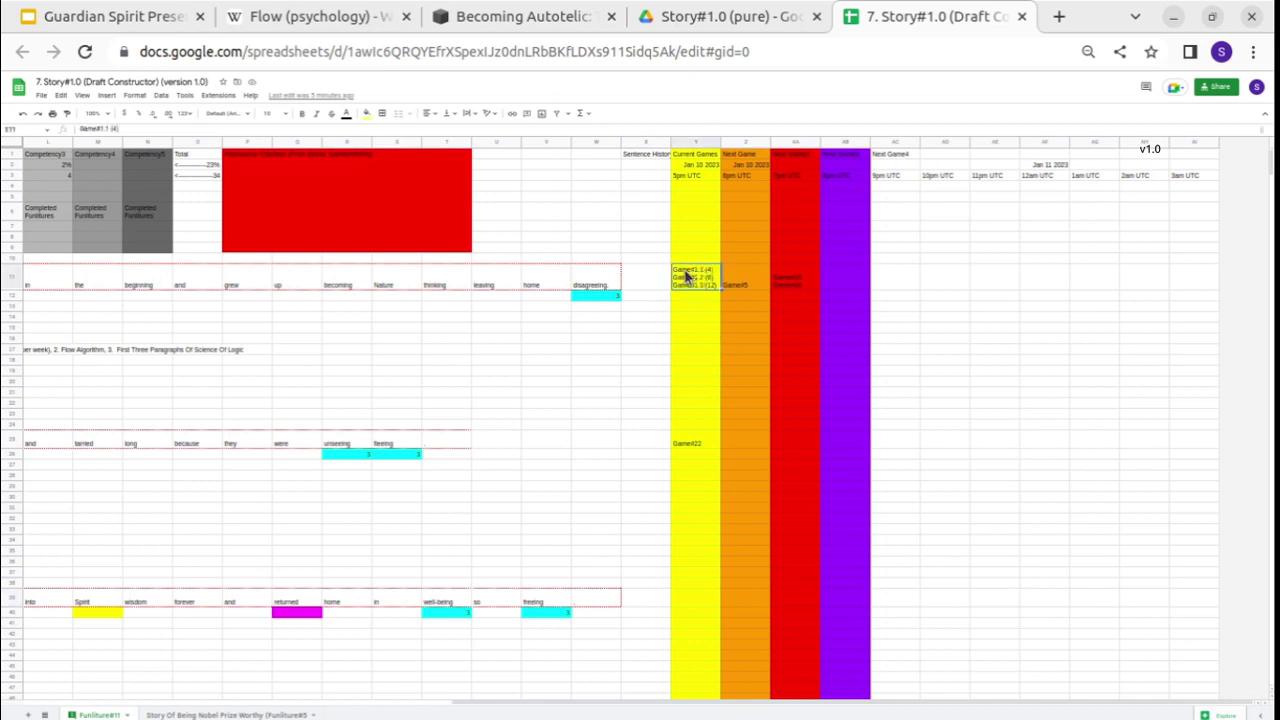
left_click(683, 166)
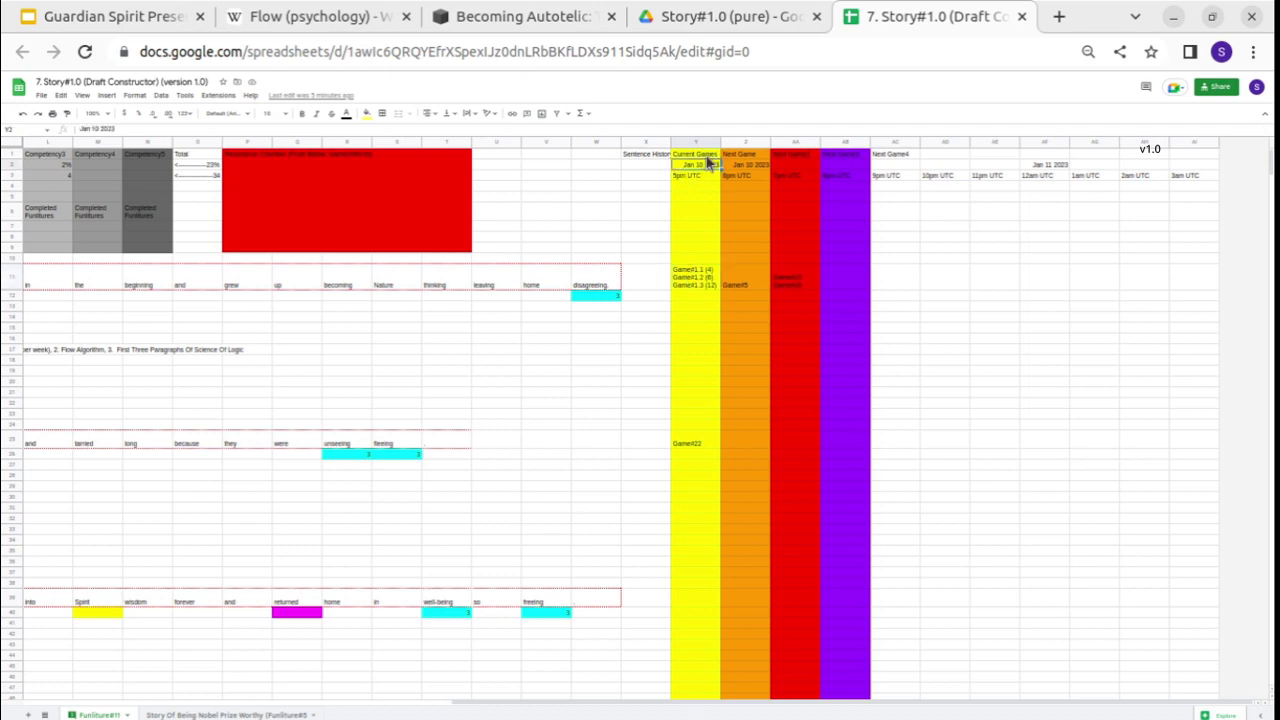
left_click(694, 288)
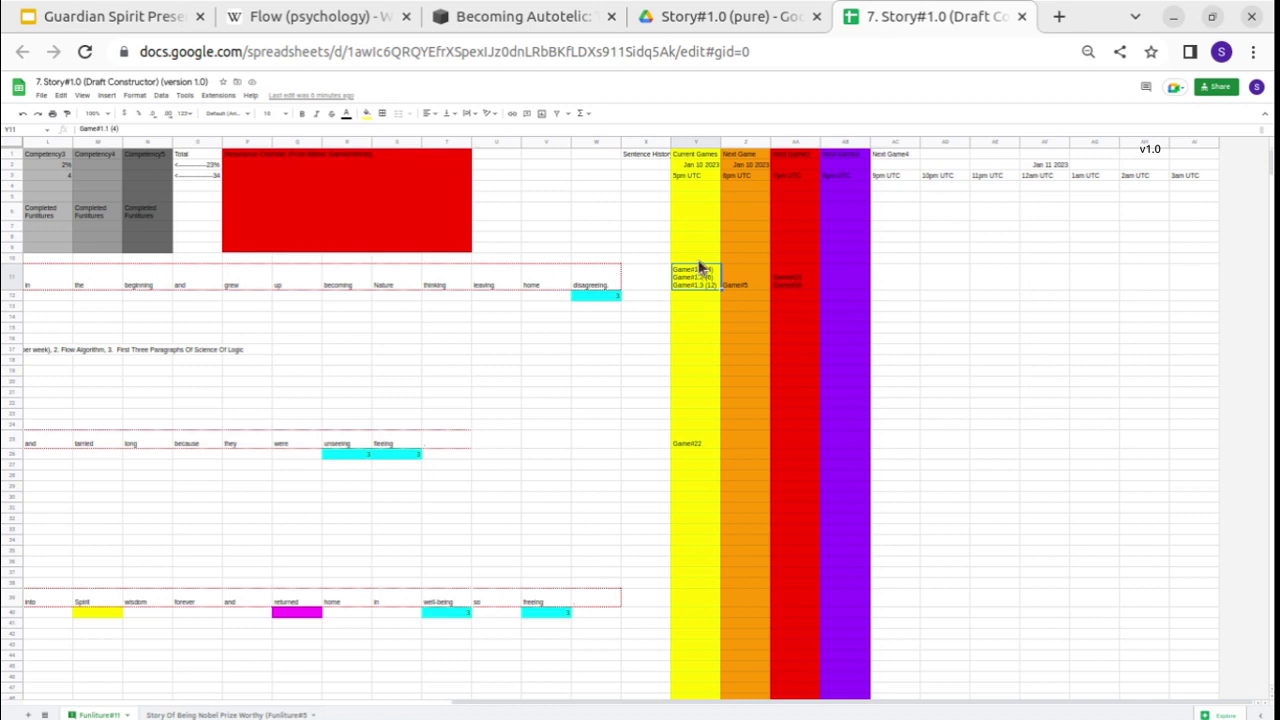
left_click_drag(595, 285, 222, 278)
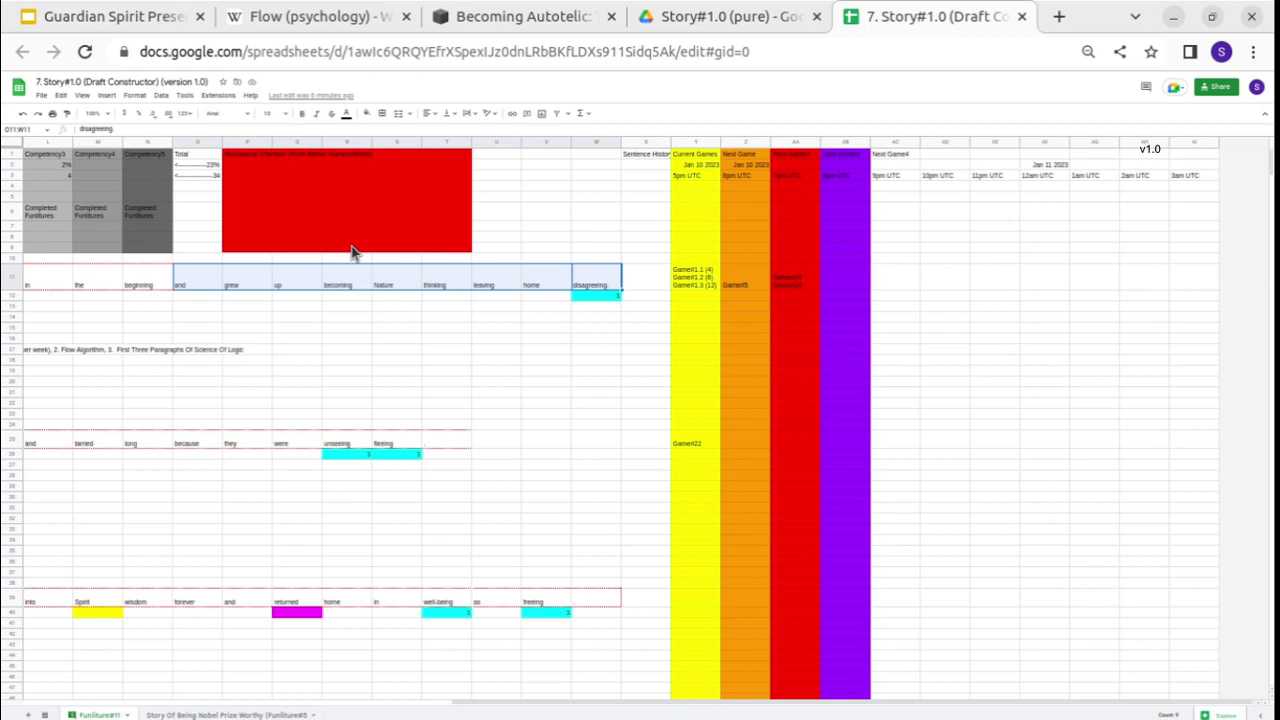
left_click(560, 261)
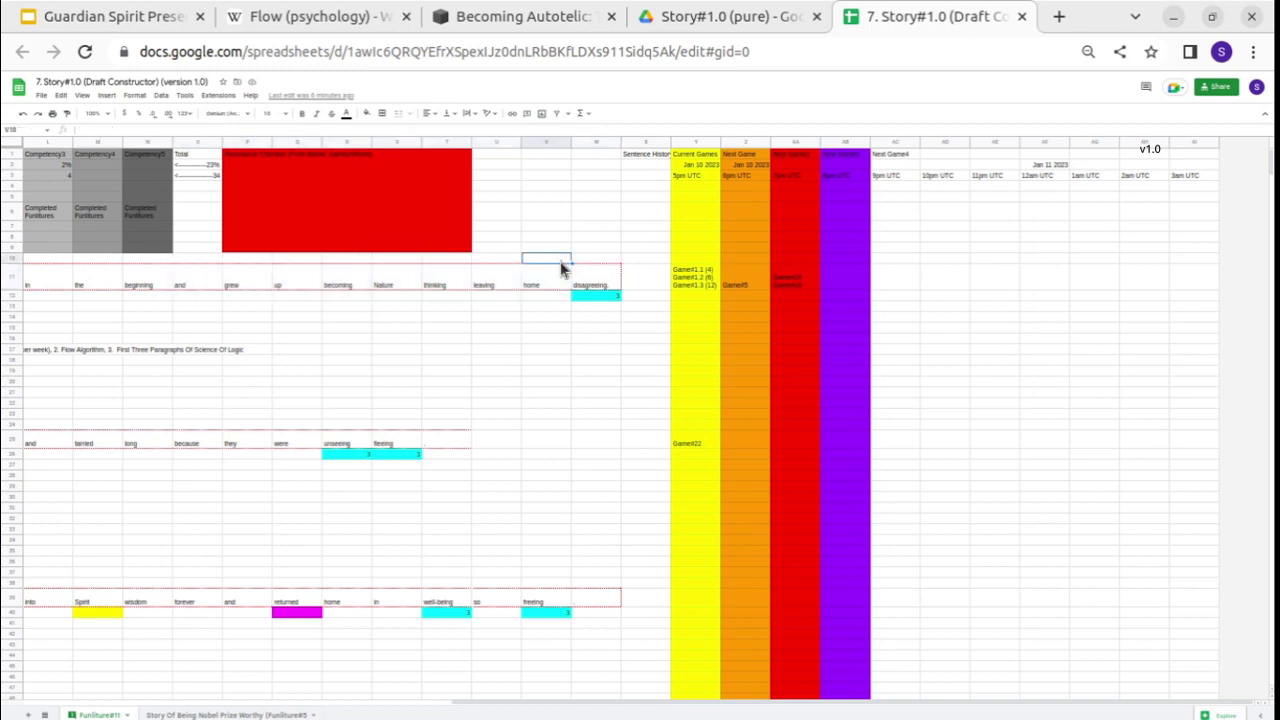
Compare sentence #1's SynchroDensity with its current games and preview its Game History links.
scroll(560, 261, "left", 4)
scroll(360, 278, "left", 3)
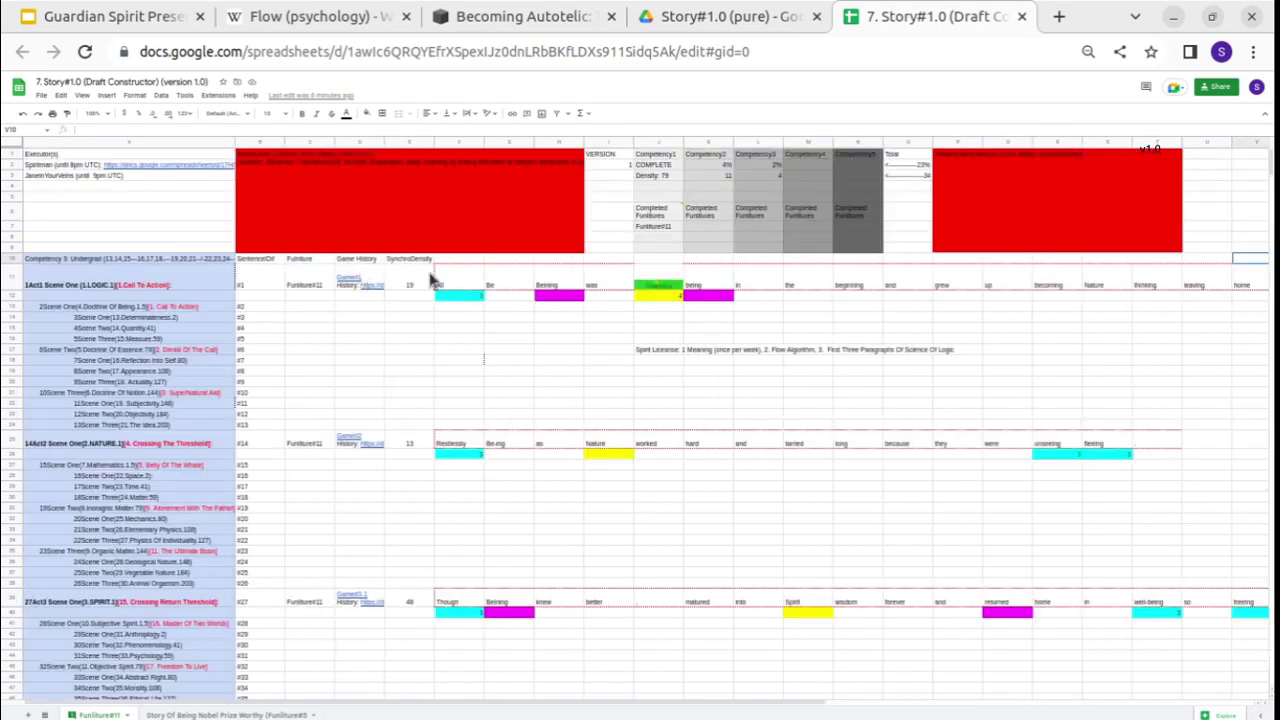
left_click(408, 285)
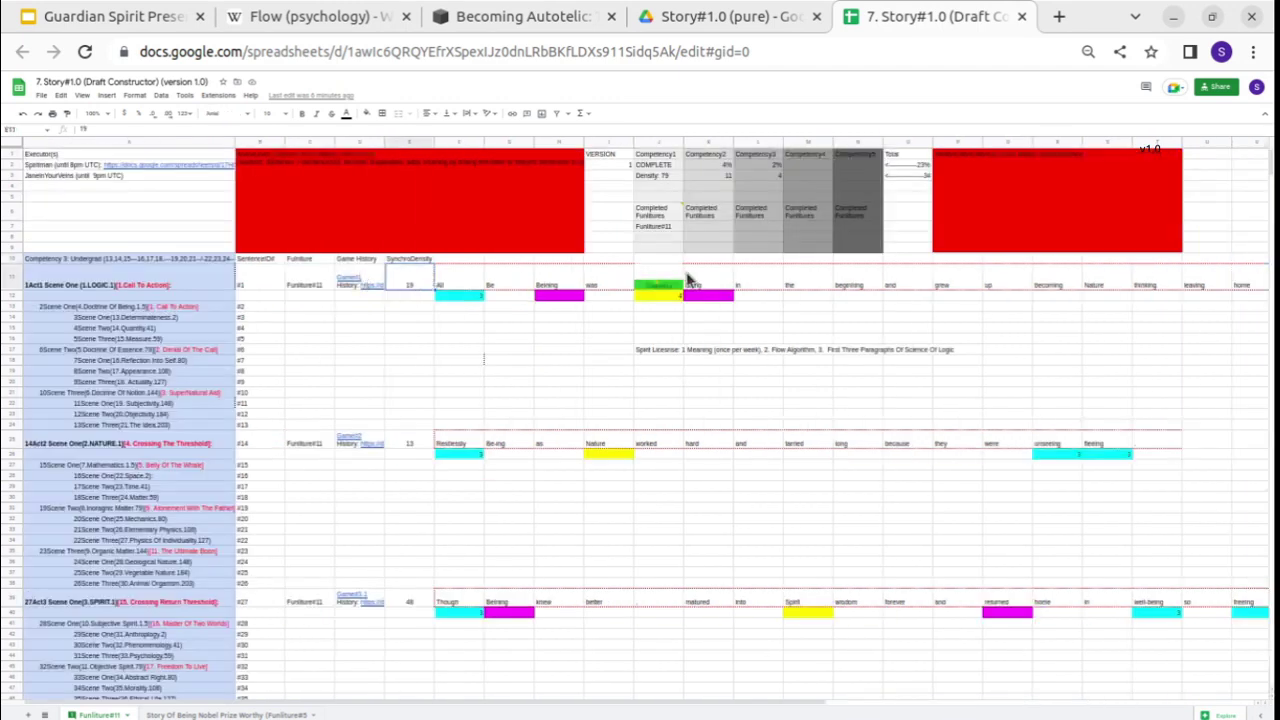
scroll(690, 280, "right", 5)
left_click(845, 276)
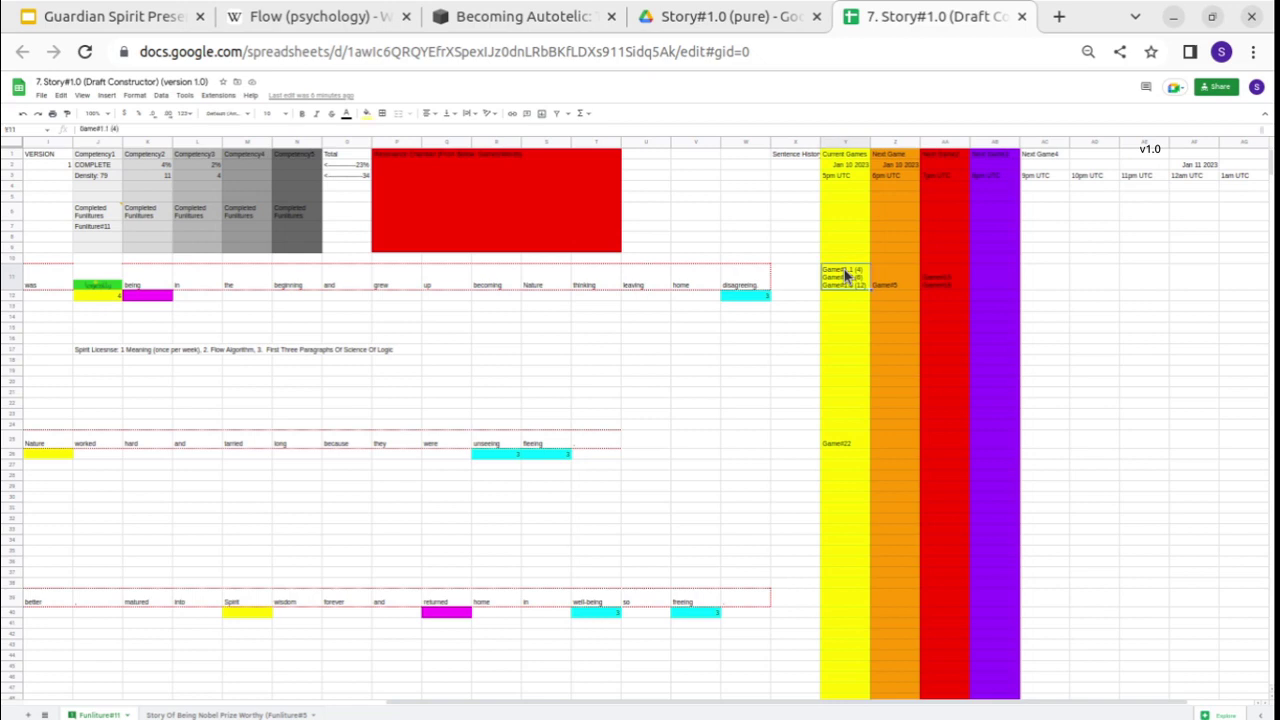
scroll(751, 291, "left", 5)
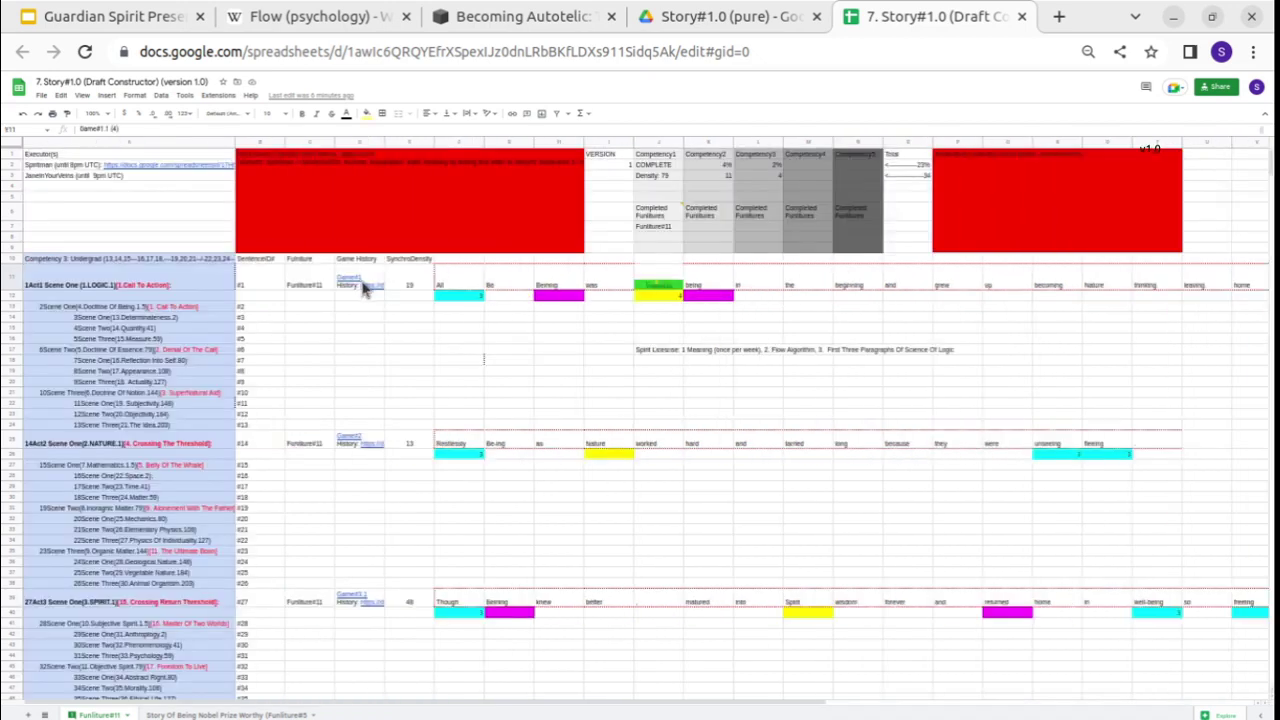
mouse_move(352, 283)
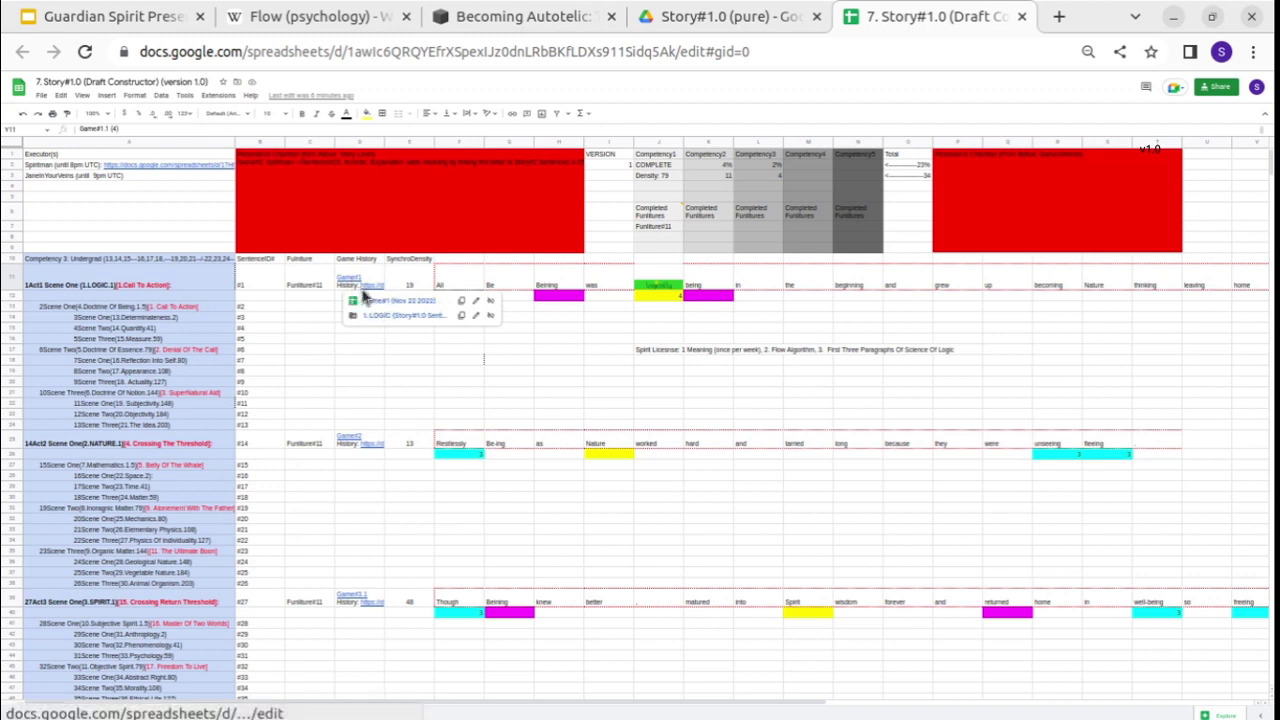
Trace sentence #1 word by word from its game history across to its Game#1.1, Game#1.2 and Game#1.3 entries.
left_click_drag(476, 279, 1090, 275)
left_click(1090, 275)
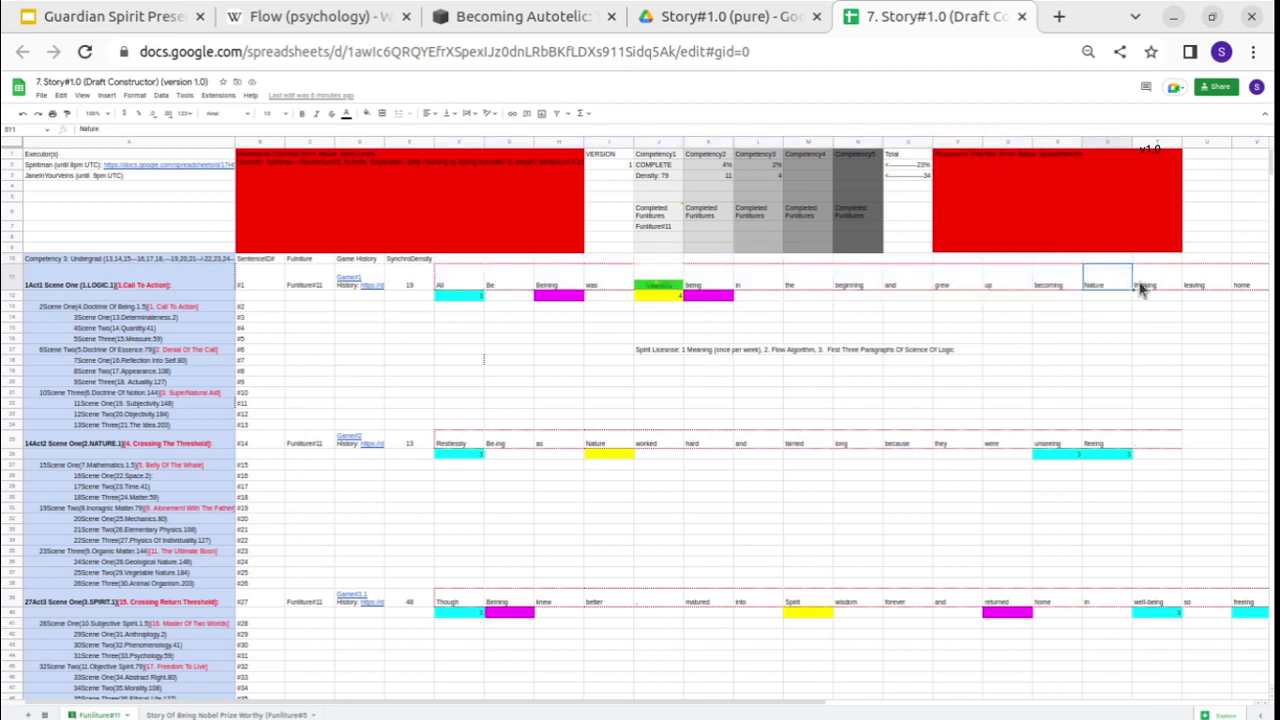
scroll(995, 279, "right", 5)
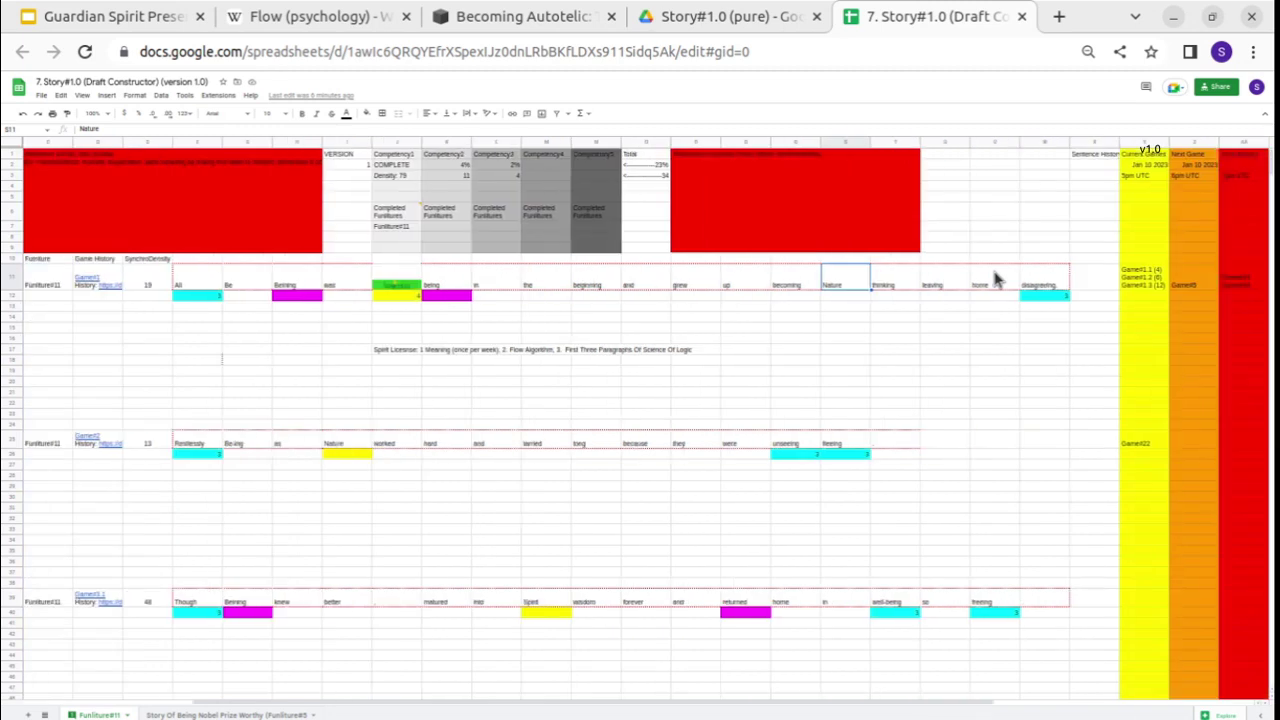
scroll(995, 279, "right", 4)
left_click(940, 283)
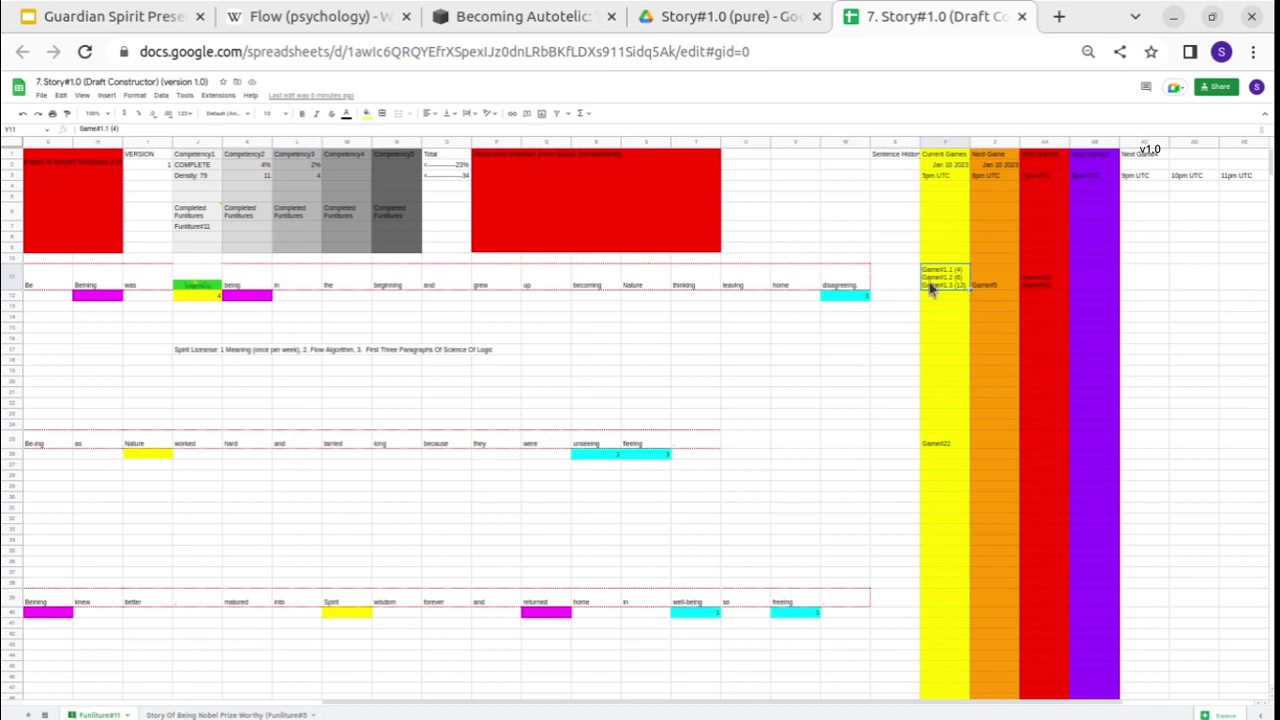
scroll(962, 288, "left", 5)
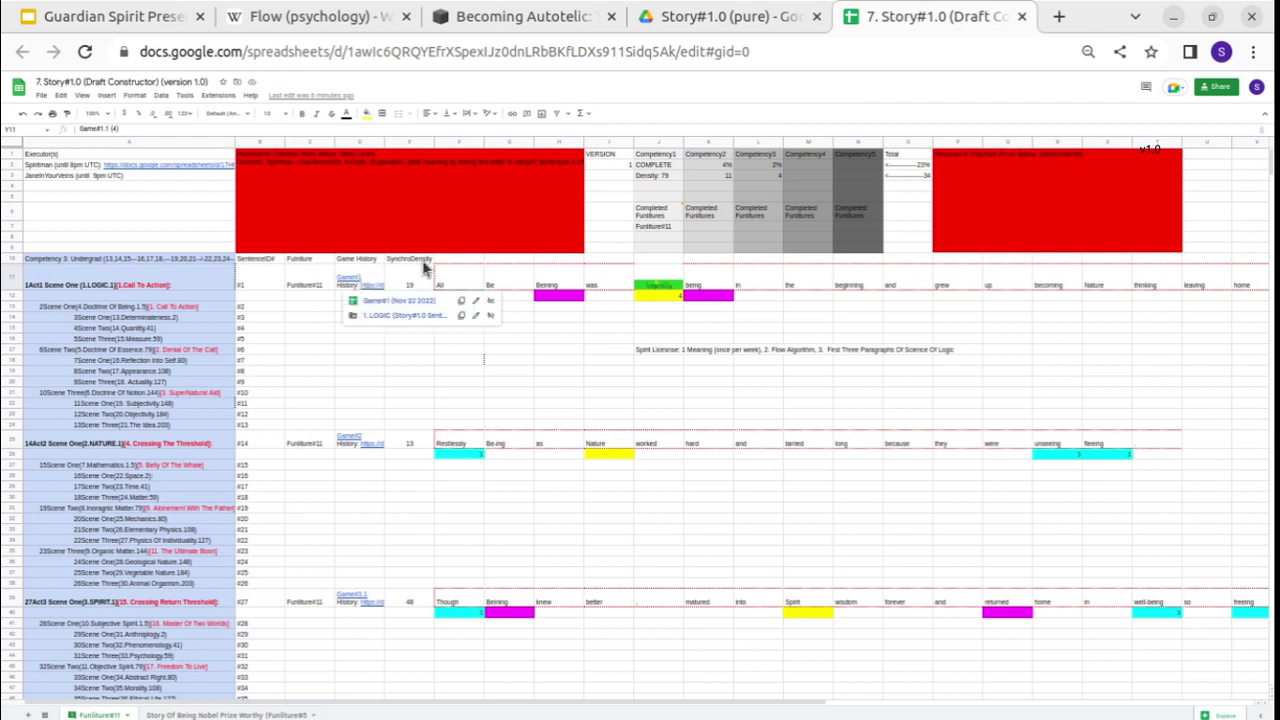
left_click(566, 282)
left_click_drag(698, 272, 1176, 292)
left_click(1176, 290)
left_click(1163, 300)
scroll(1163, 305, "right", 5)
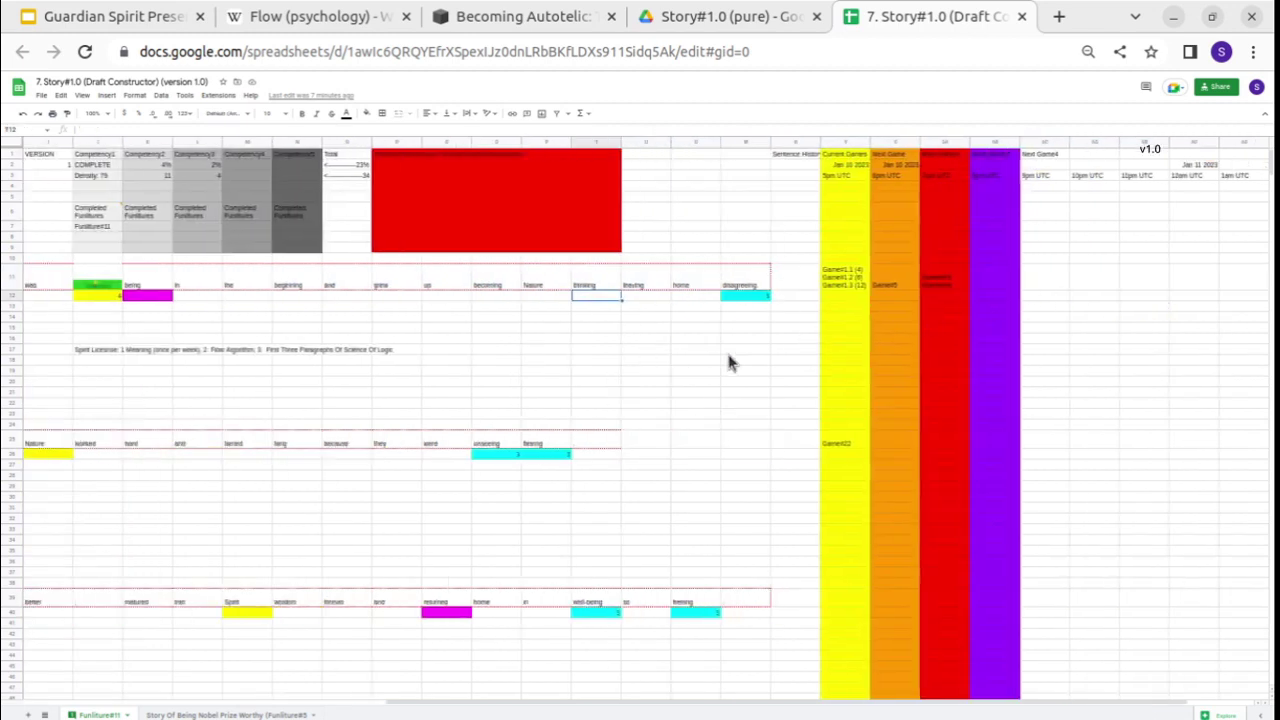
scroll(580, 343, "left", 5)
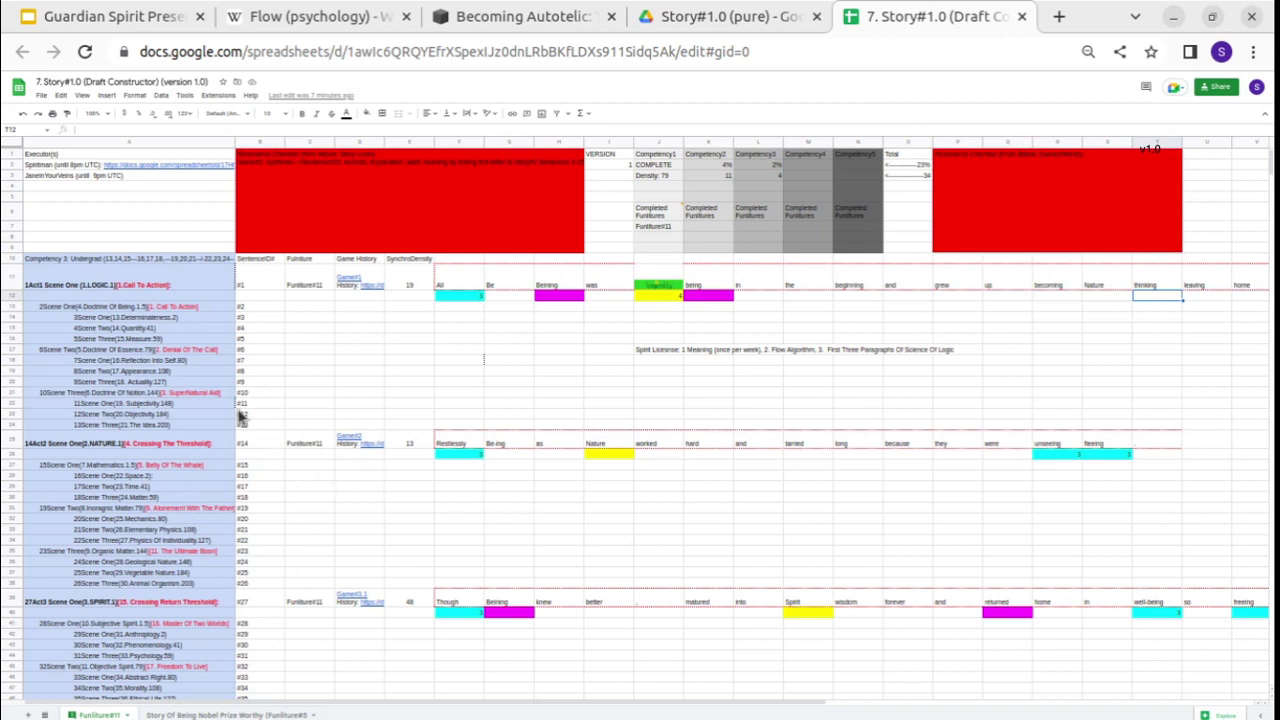
Examine the act and scene outline between sentences #1 and #27, including the Funliture assigned to sentence #1.
left_click(163, 297)
left_click_drag(170, 486, 171, 600)
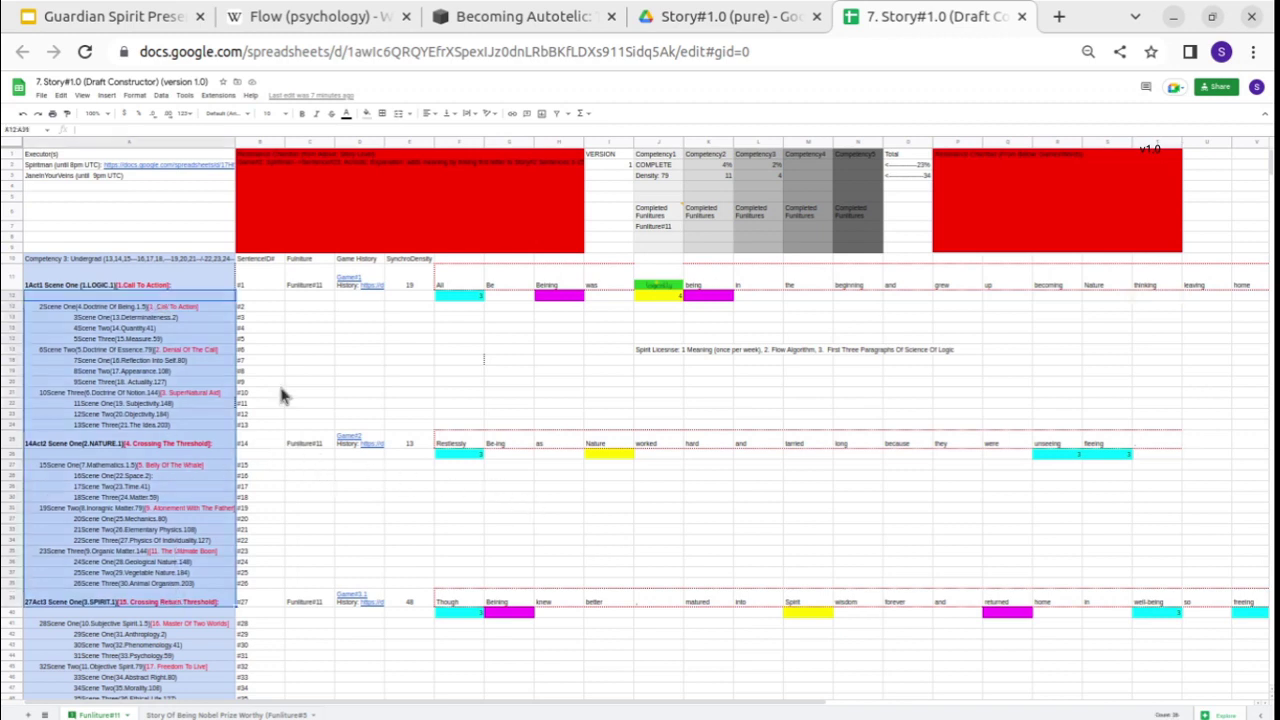
left_click(280, 391)
left_click(366, 406)
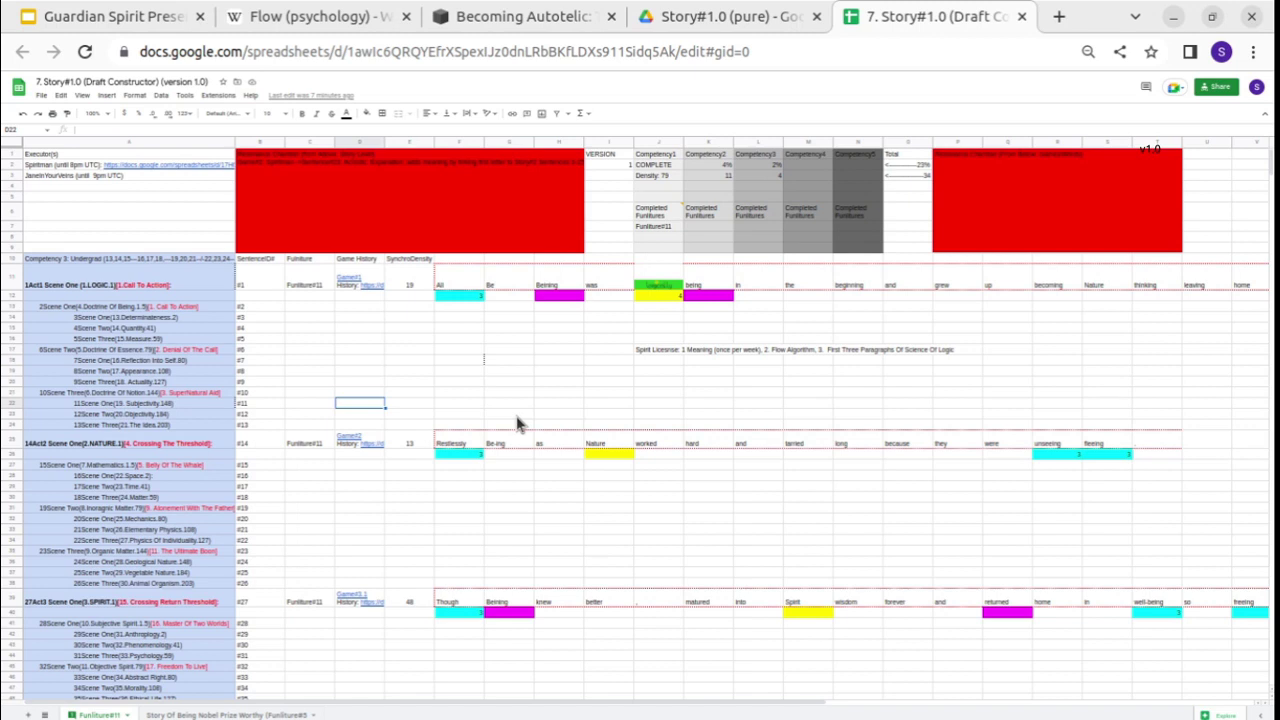
left_click(303, 285)
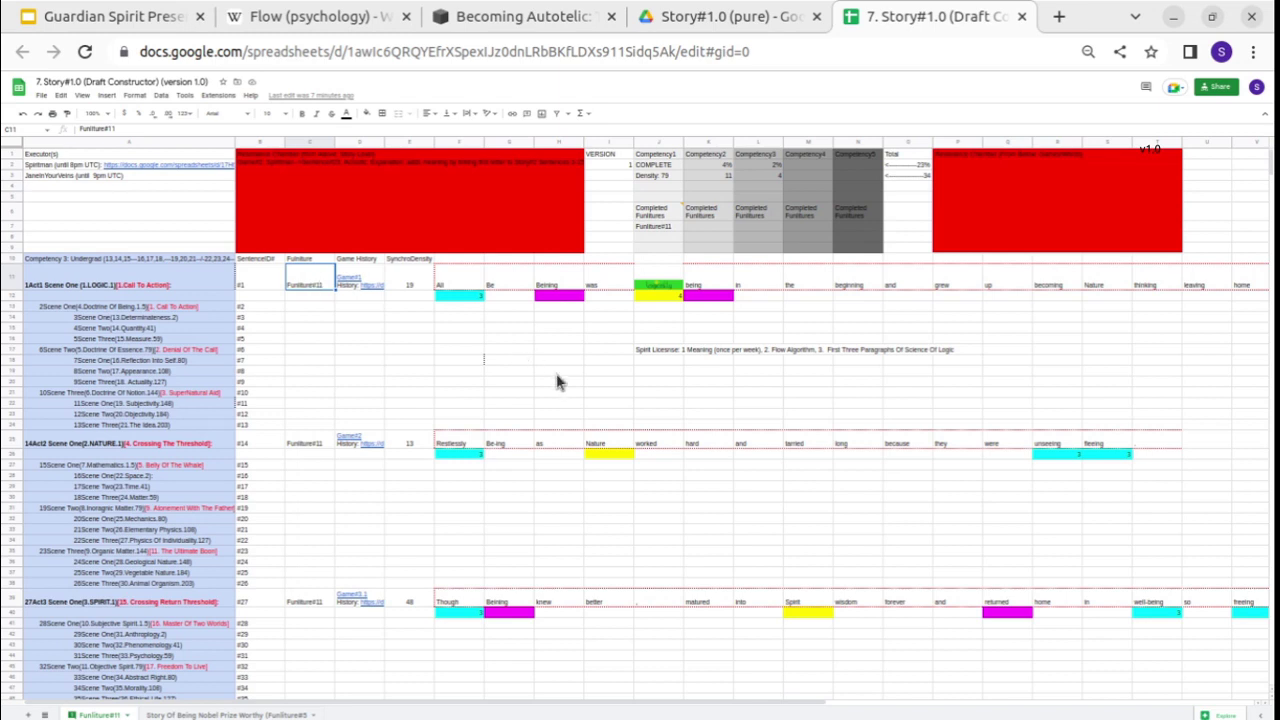
Examine the current and upcoming games scheduled for sentence #1 and the current game scheduled for sentence #14.
scroll(623, 434, "right", 10)
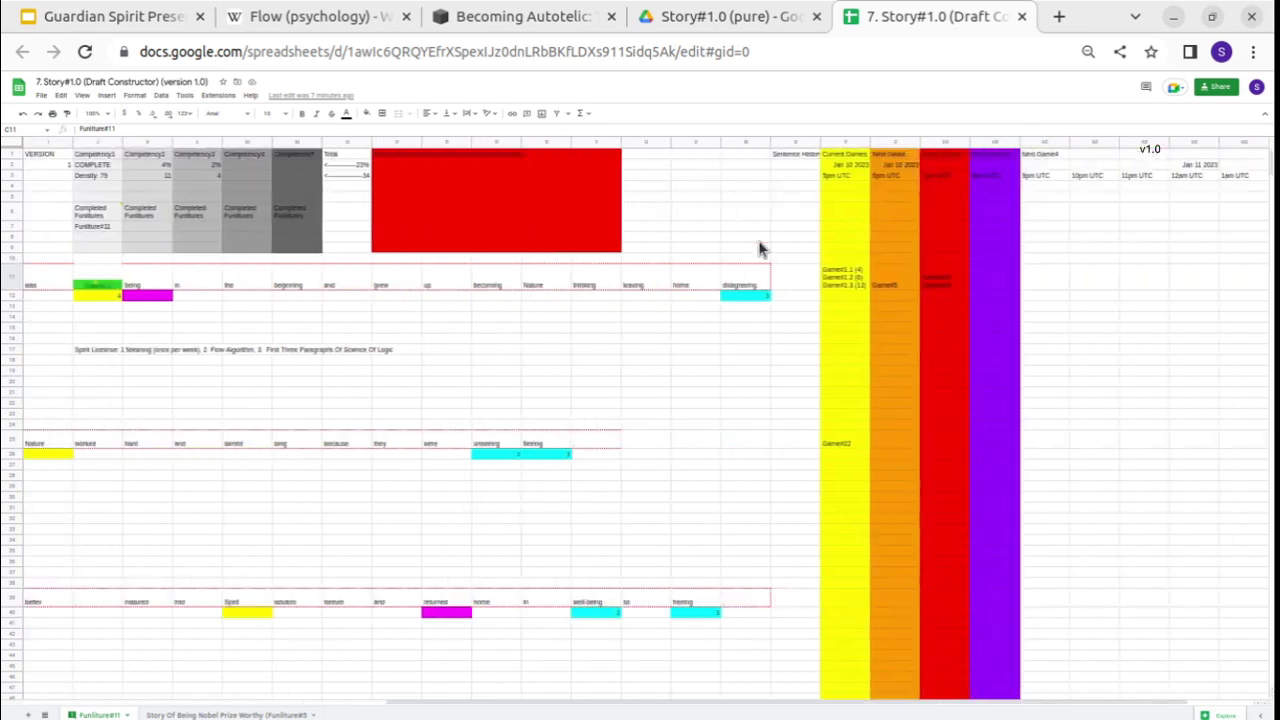
left_click(884, 156)
left_click(840, 285)
left_click(911, 284)
left_click(945, 284)
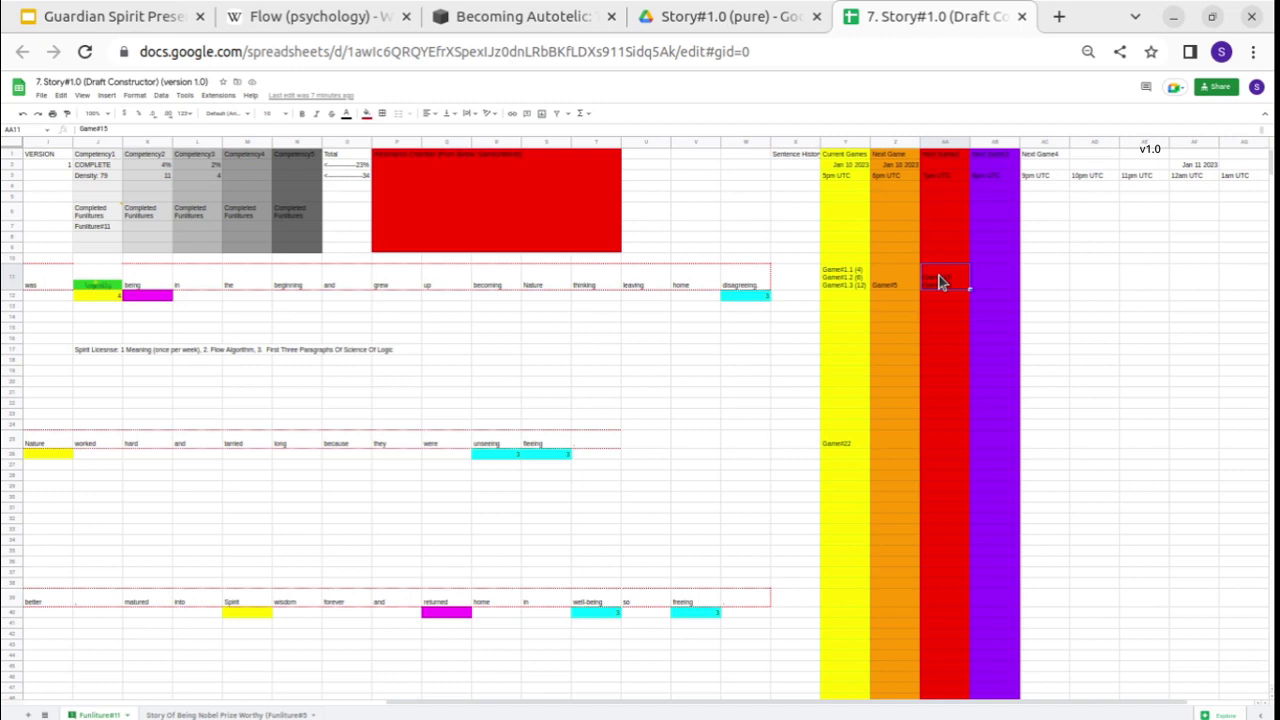
left_click(849, 275)
left_click(886, 276)
left_click(845, 442)
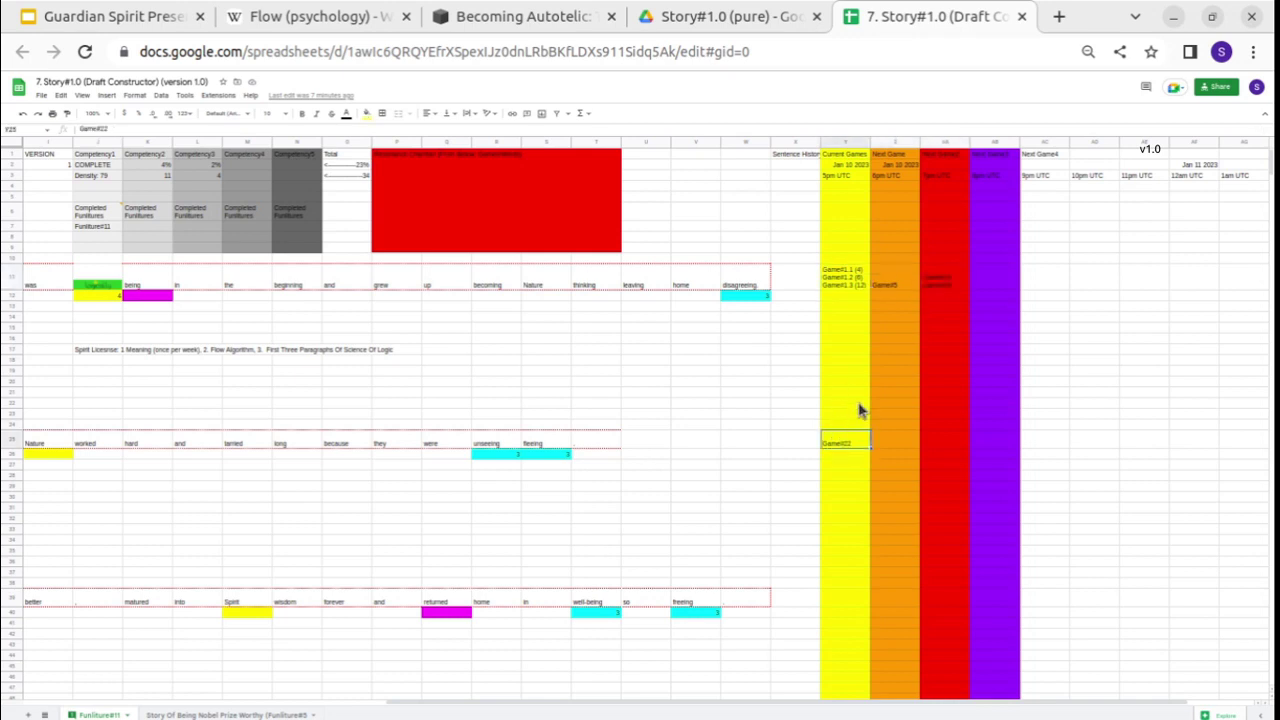
Examine the LOG section's word columns beneath the sentence outline, starting with WORD 1 LOG.
scroll(614, 428, "left", 10)
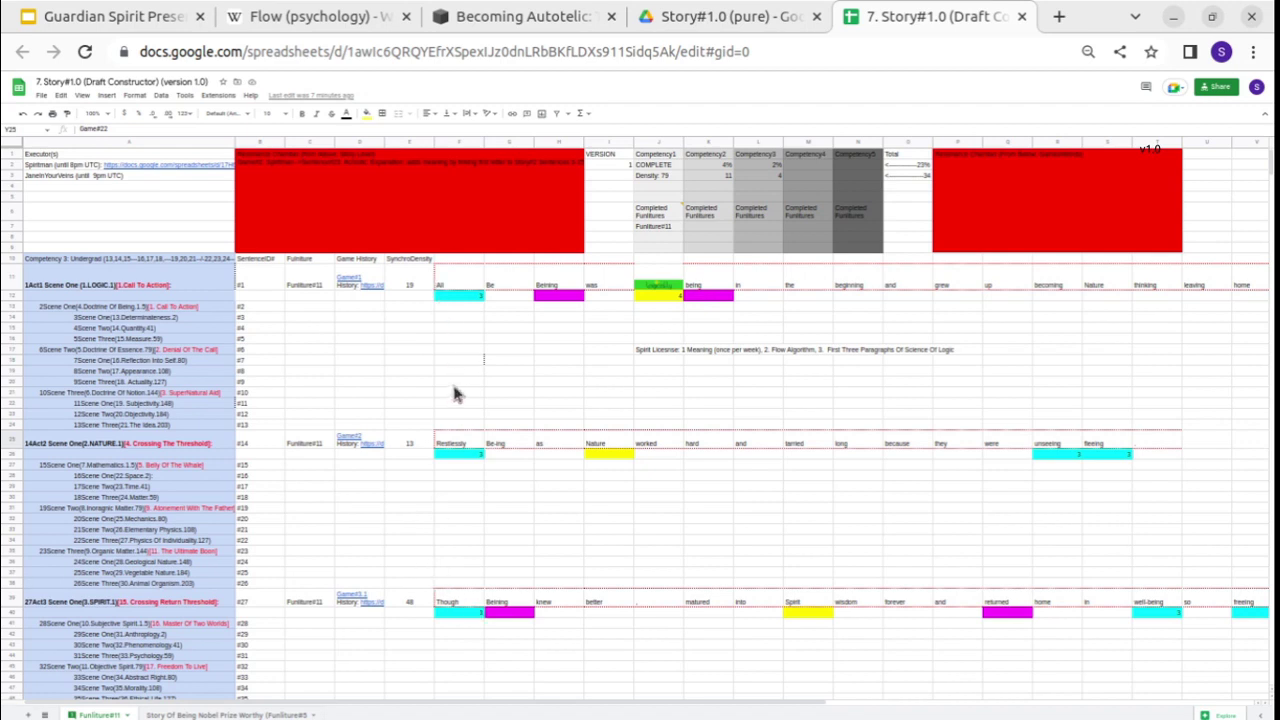
scroll(495, 612, "down", 3)
scroll(498, 617, "down", 3)
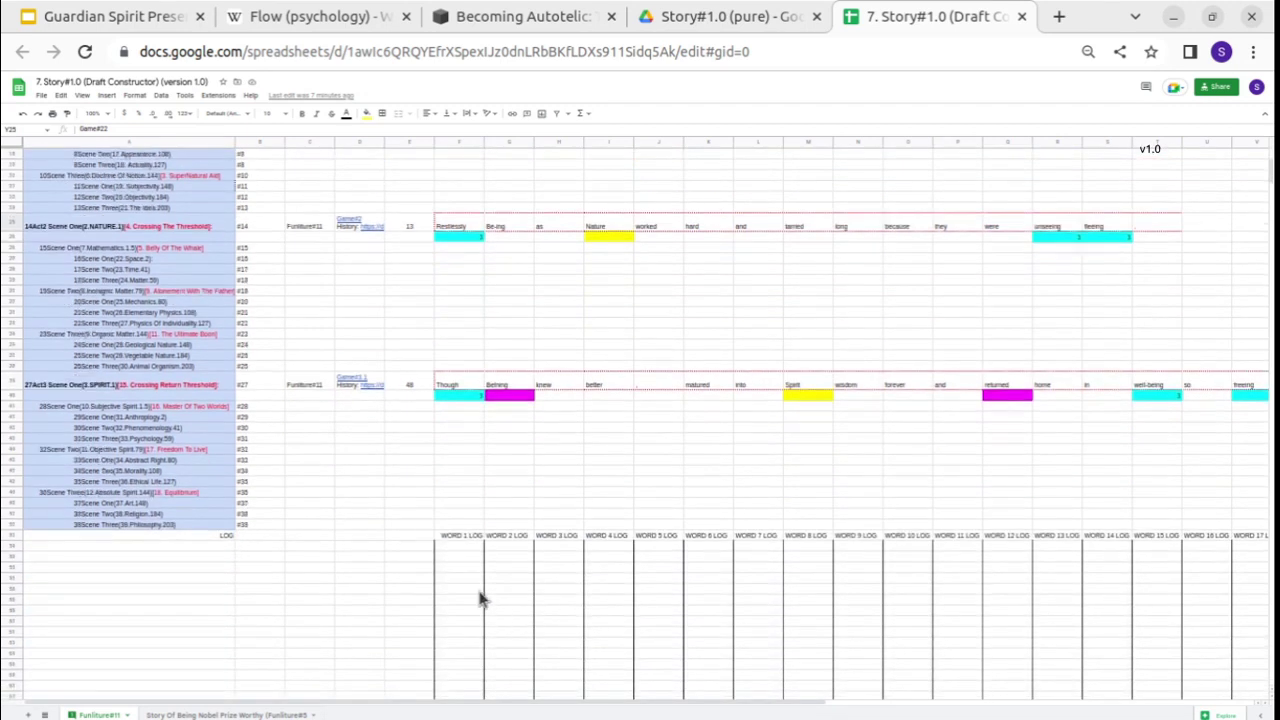
left_click_drag(410, 535, 960, 674)
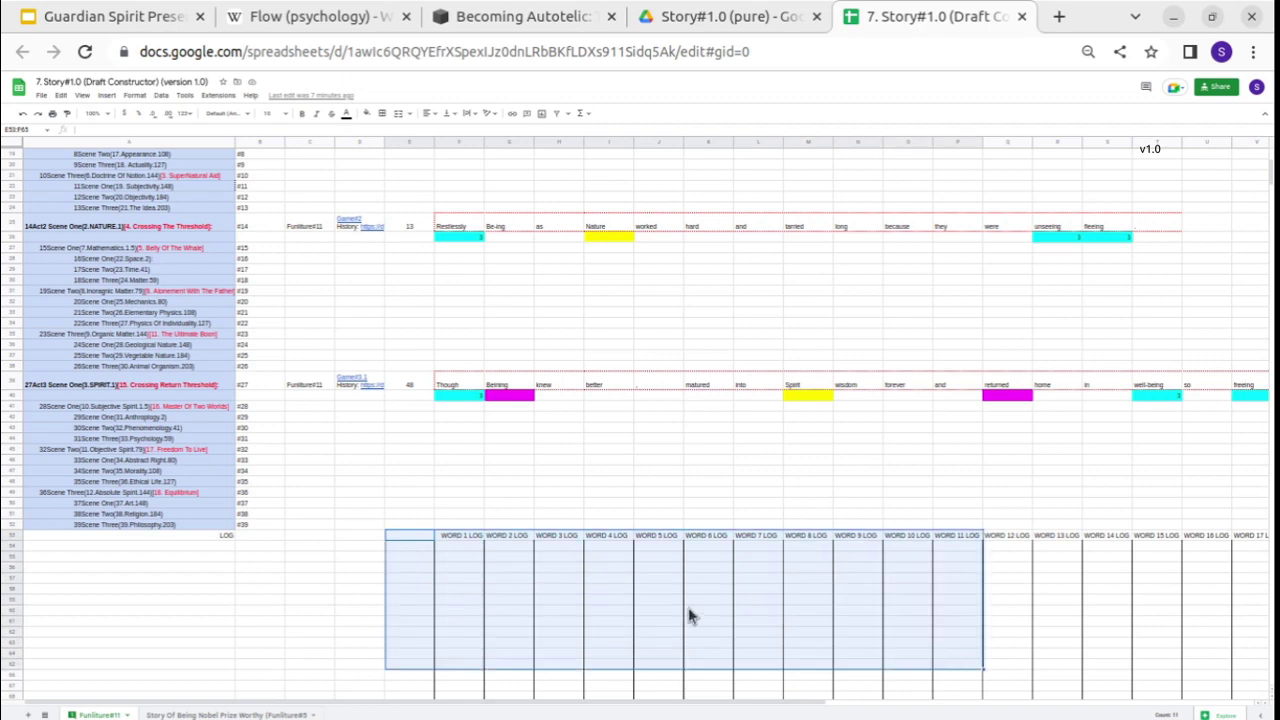
left_click(690, 610)
scroll(595, 606, "down", 3)
left_click_drag(427, 446, 477, 454)
left_click(480, 454)
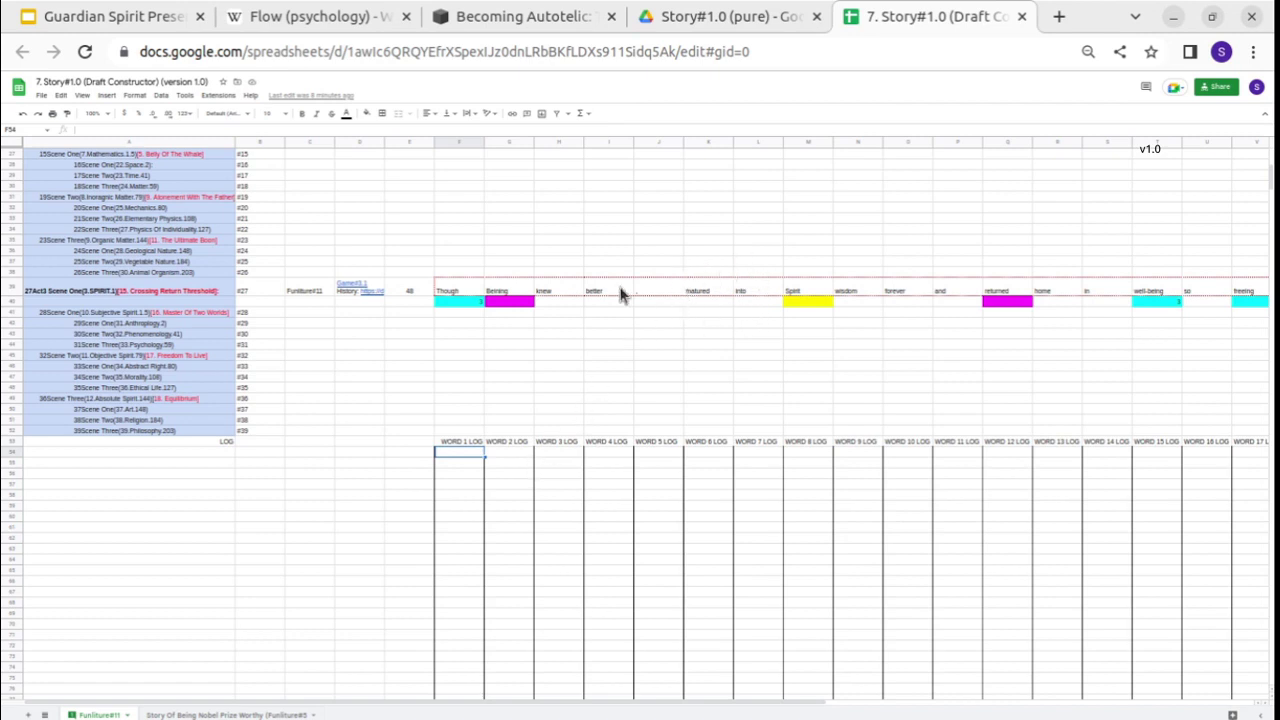
left_click(604, 231)
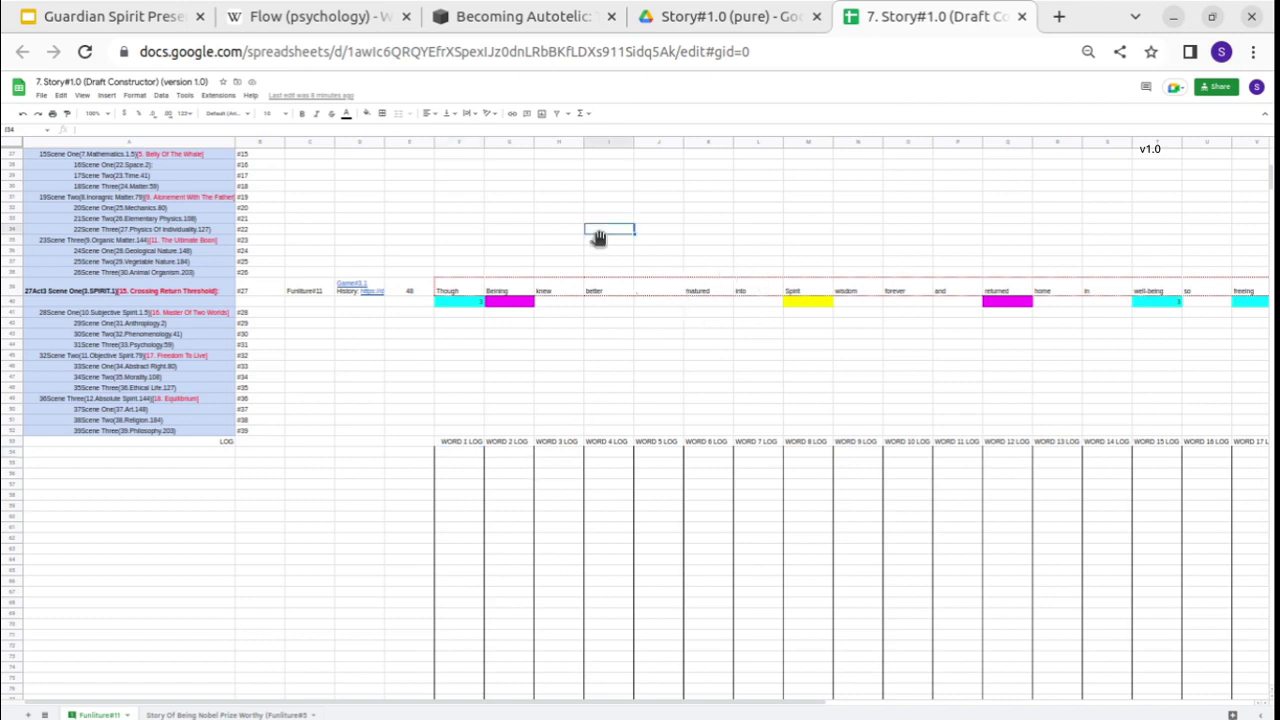
Review sentence #14's SynchroDensity and compare the words of sentences #27, #14 and #1.
scroll(603, 240, "up", 3)
scroll(603, 245, "up", 5)
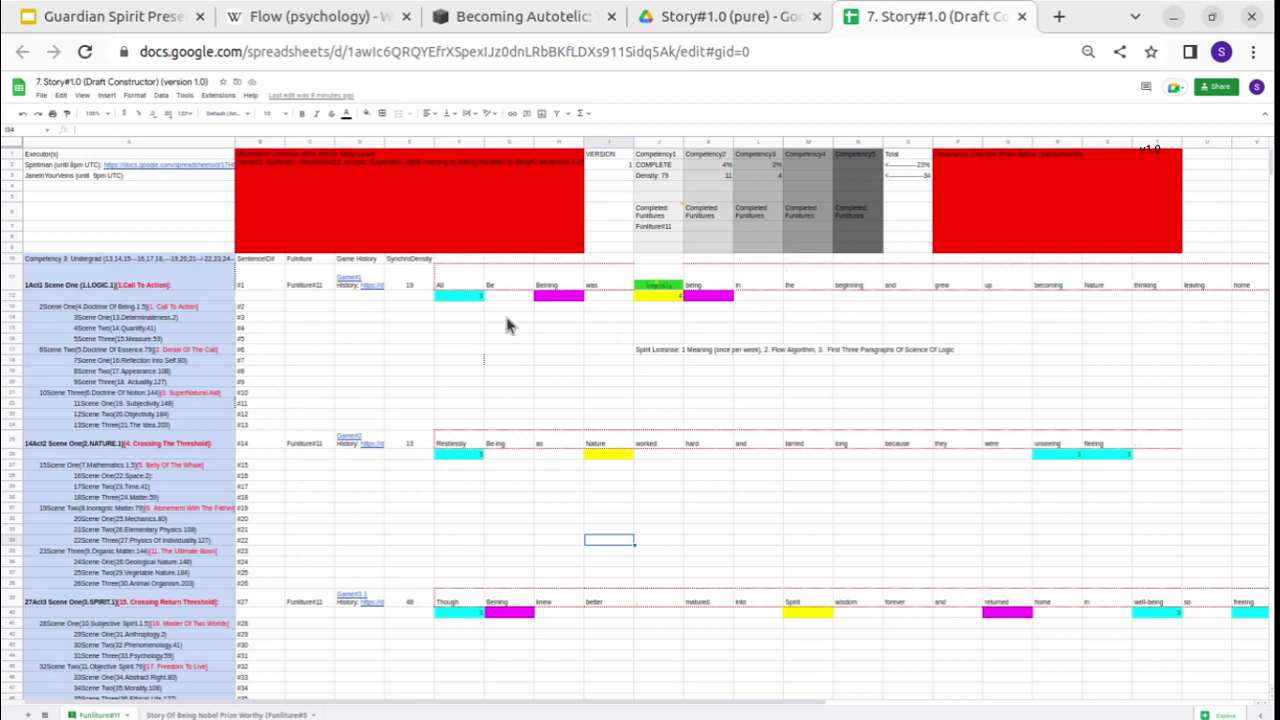
left_click(408, 444)
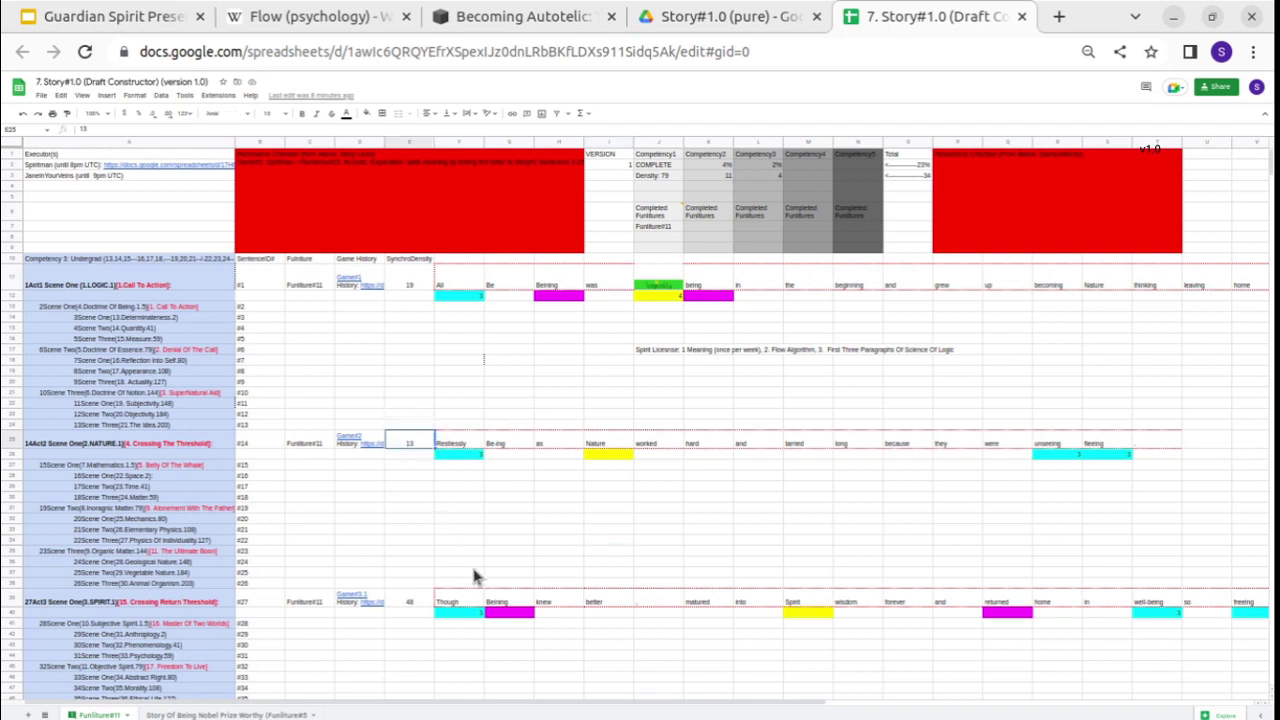
left_click(500, 603)
left_click_drag(587, 594, 700, 614)
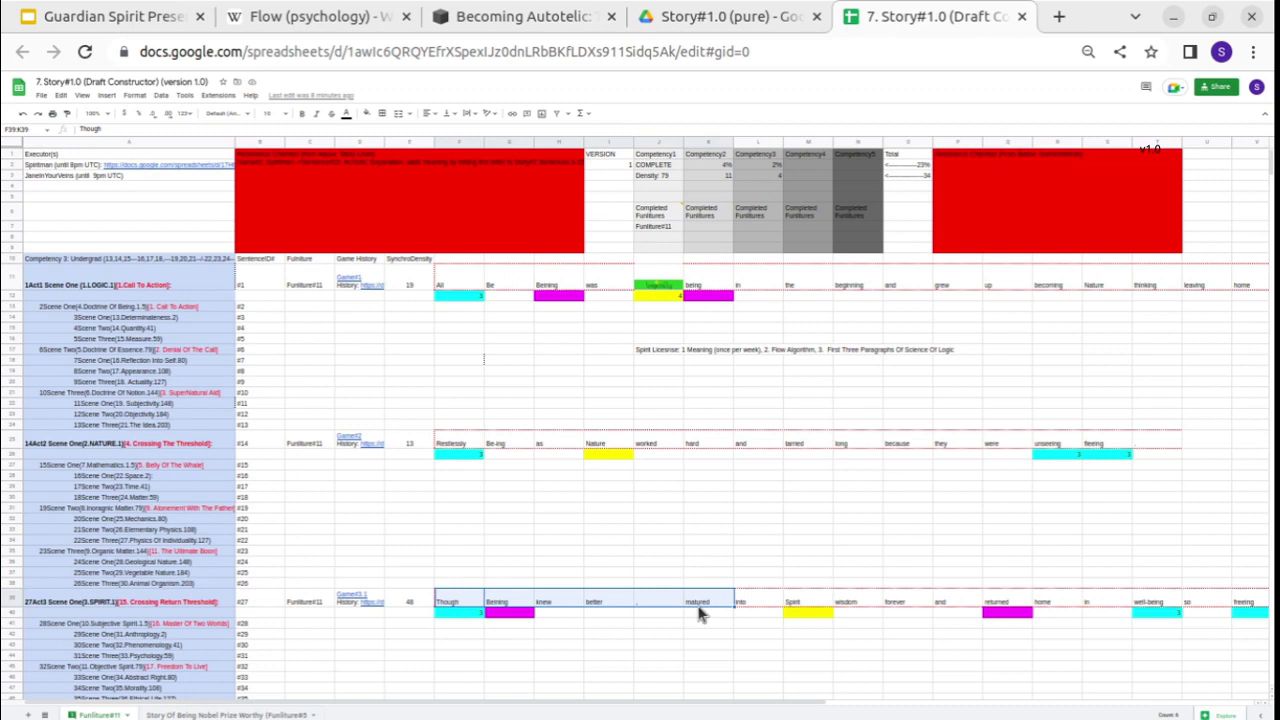
left_click(692, 452)
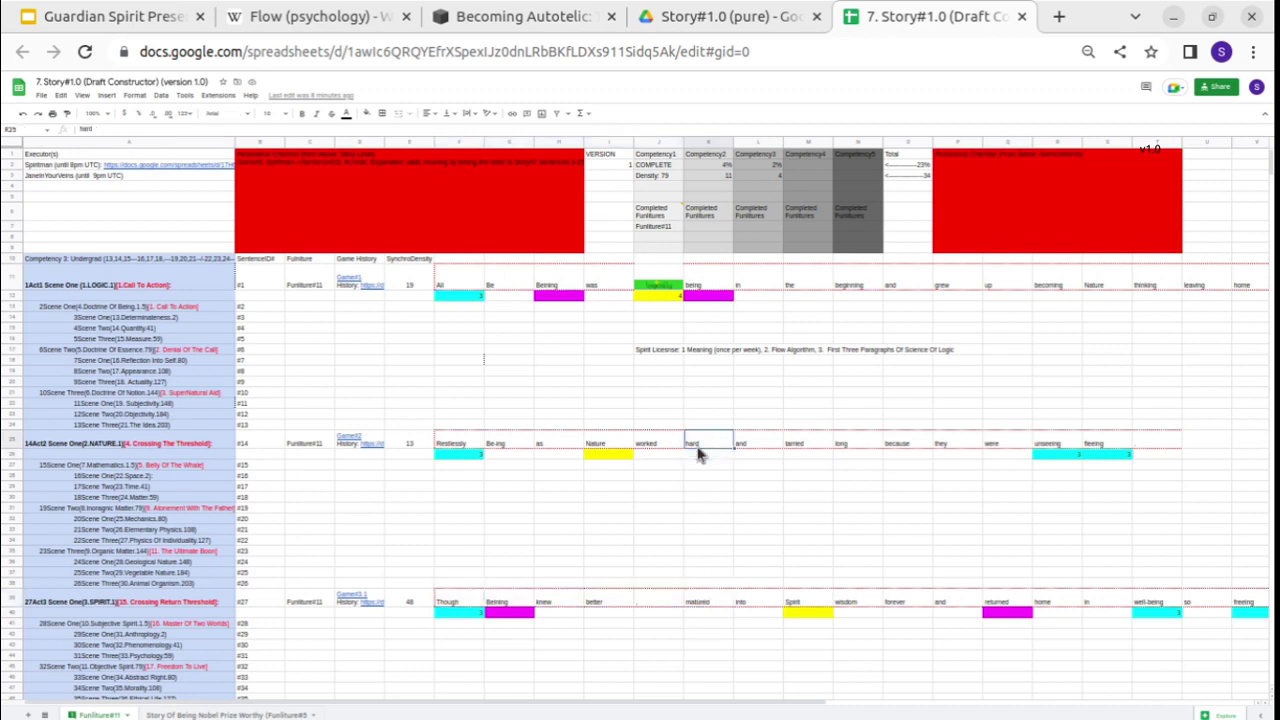
left_click(760, 283)
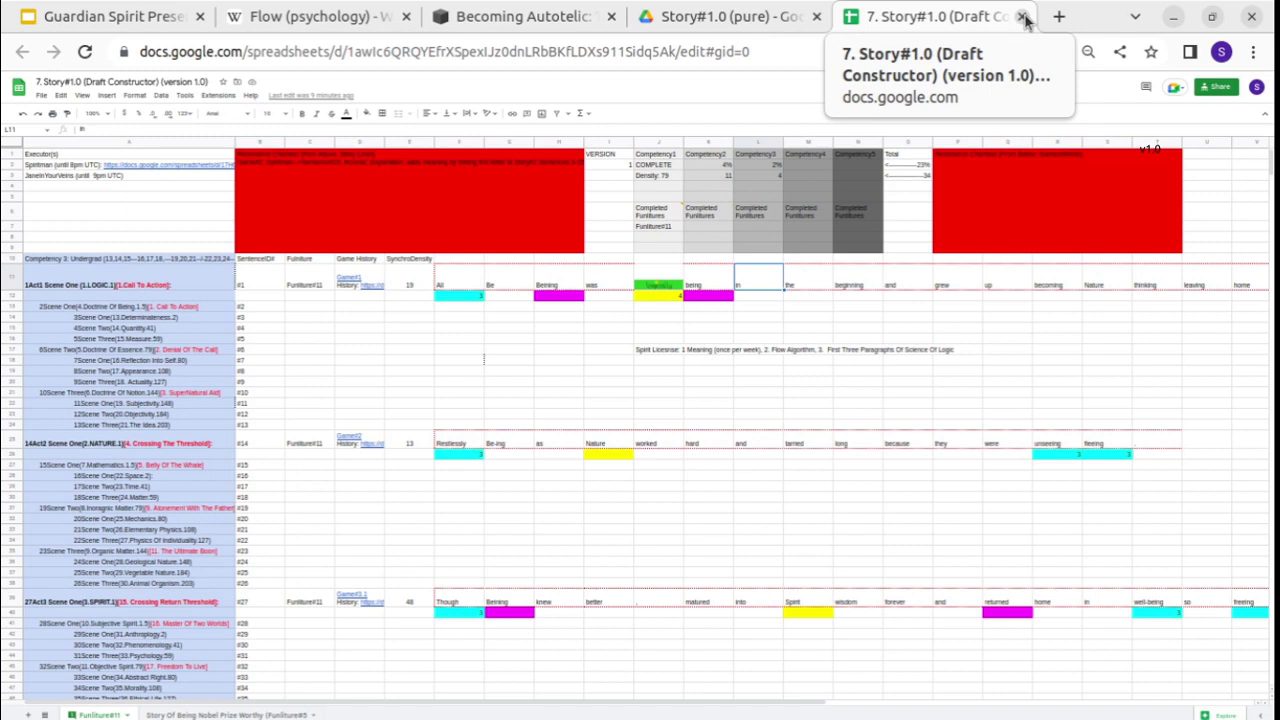
Close the Draft Constructor and open 1. Story#1.0 (Competency1 POLISHED PAPER) from the Drive folder.
left_click(1024, 17)
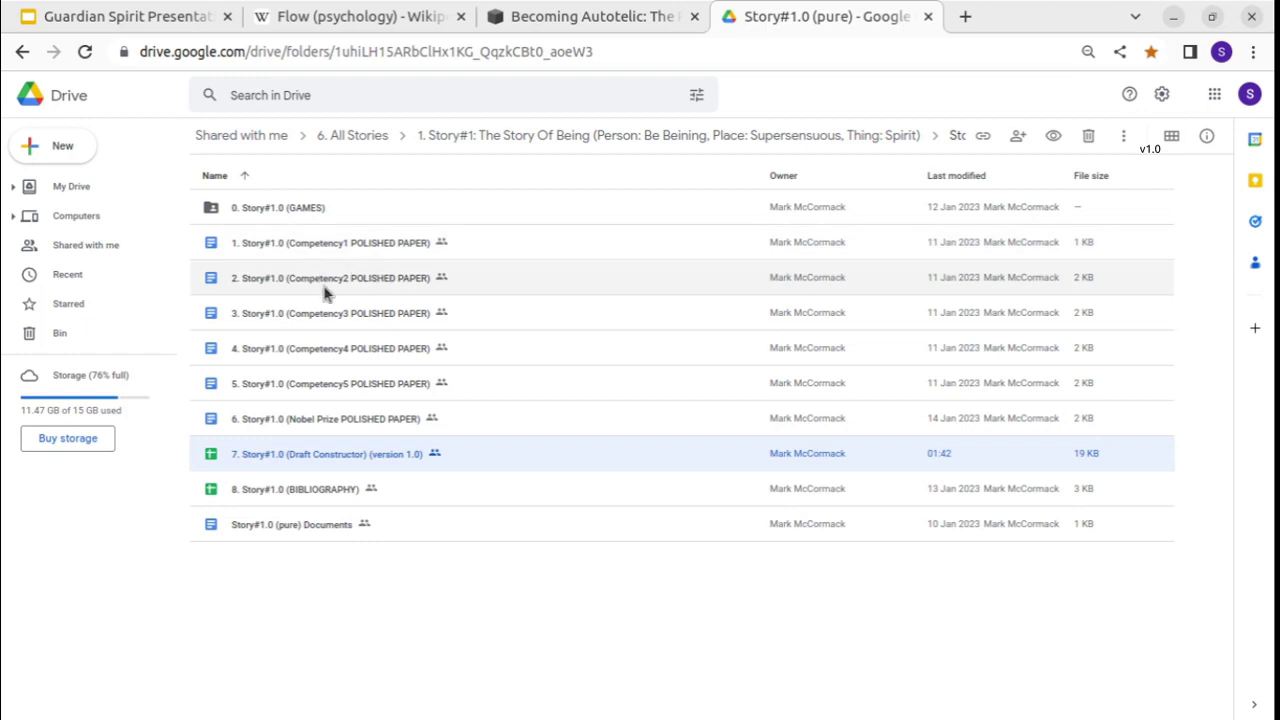
double_click(348, 248)
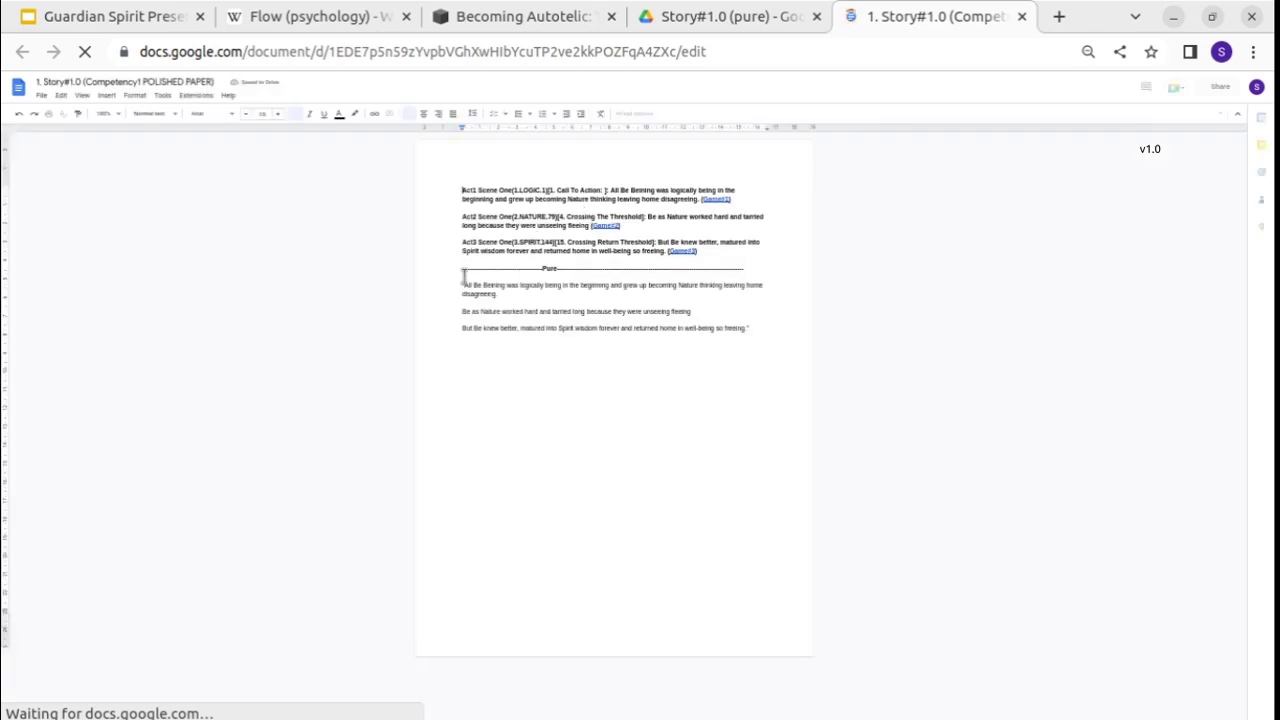
Review the three sentences in the Pure section of the Competency1 polished paper.
left_click_drag(462, 284, 554, 330)
left_click(550, 329)
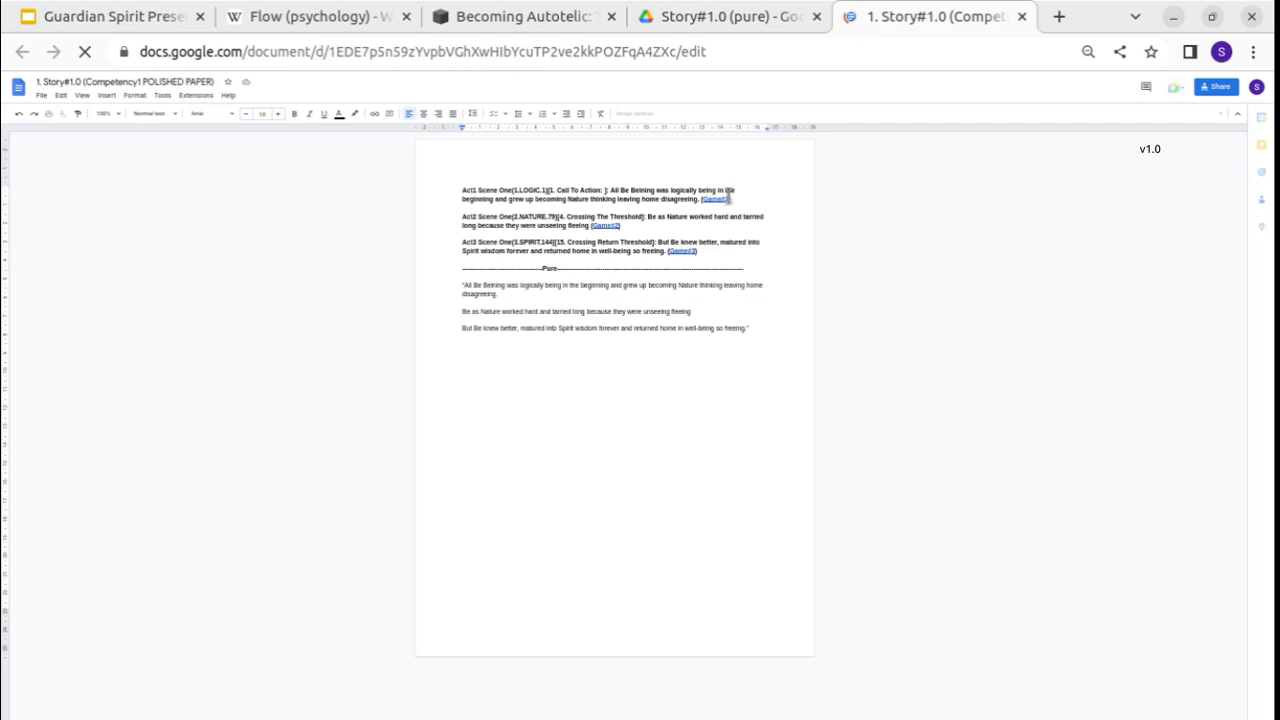
mouse_move(606, 224)
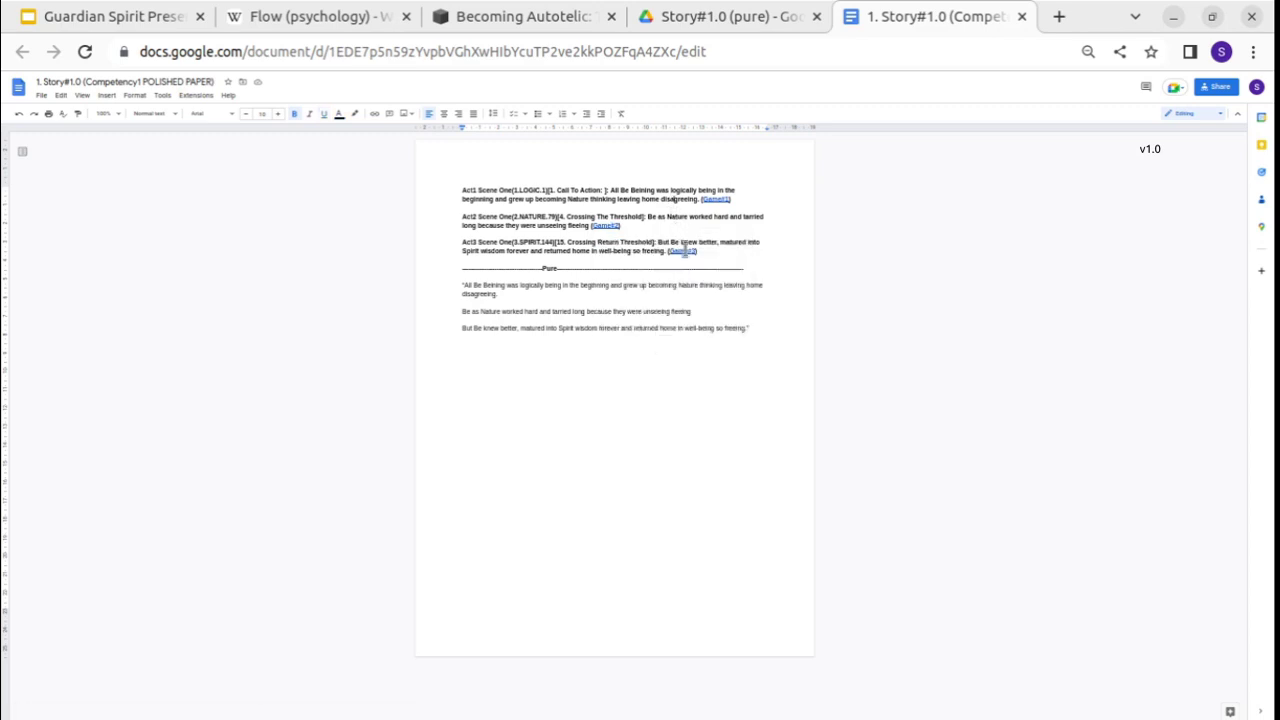
left_click_drag(471, 281, 727, 349)
left_click(635, 308)
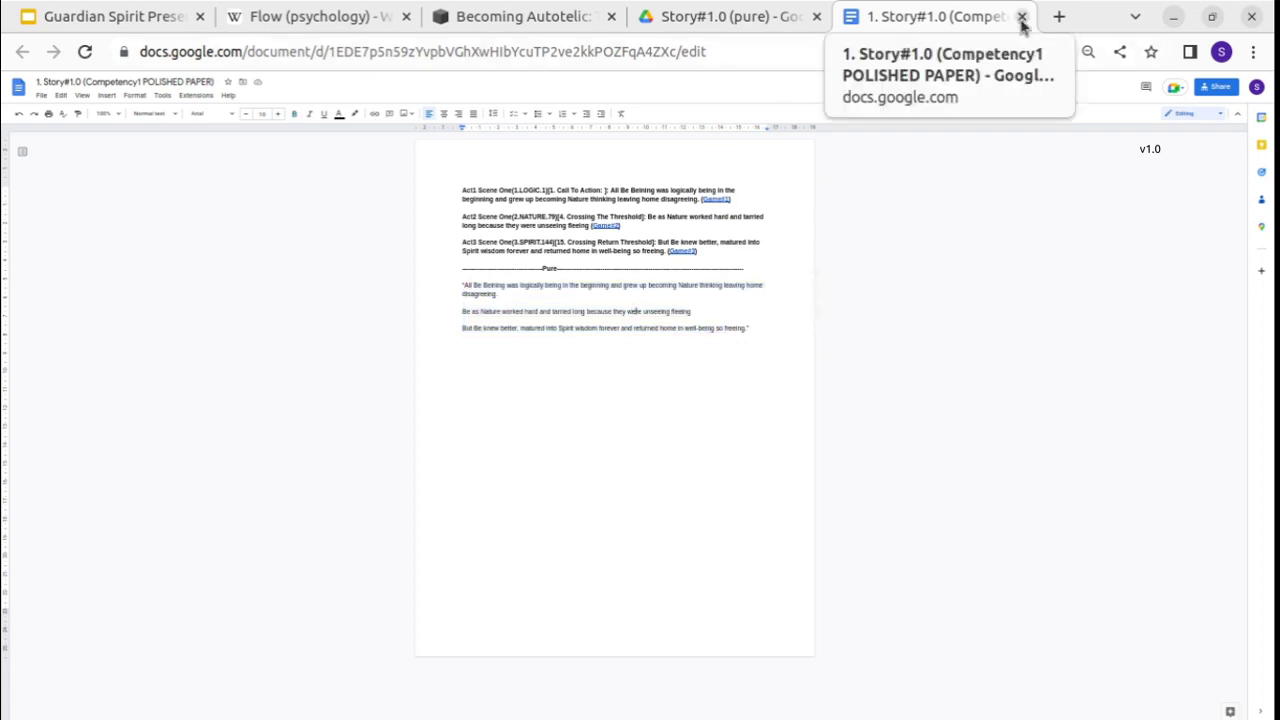
Close the polished paper and the Drive folder and return to the 4th Sentence Game slide in the Guardian Spirit Presentation.
left_click(1021, 18)
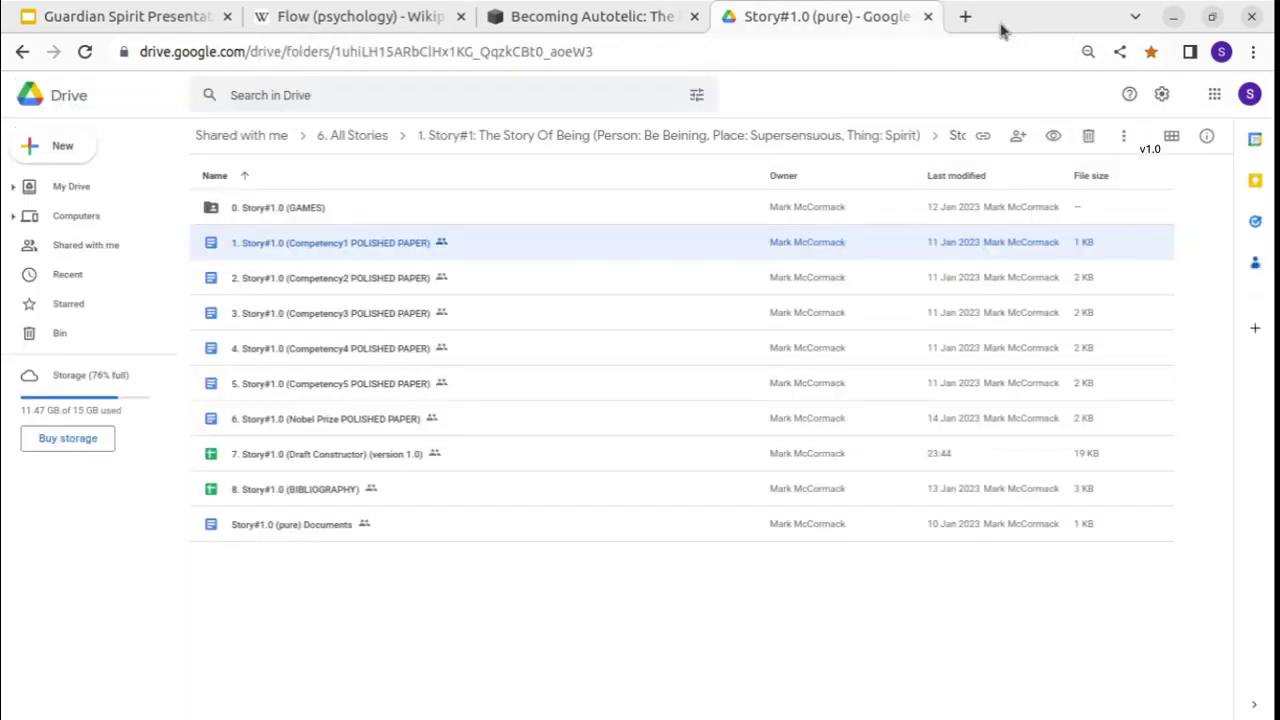
left_click(928, 16)
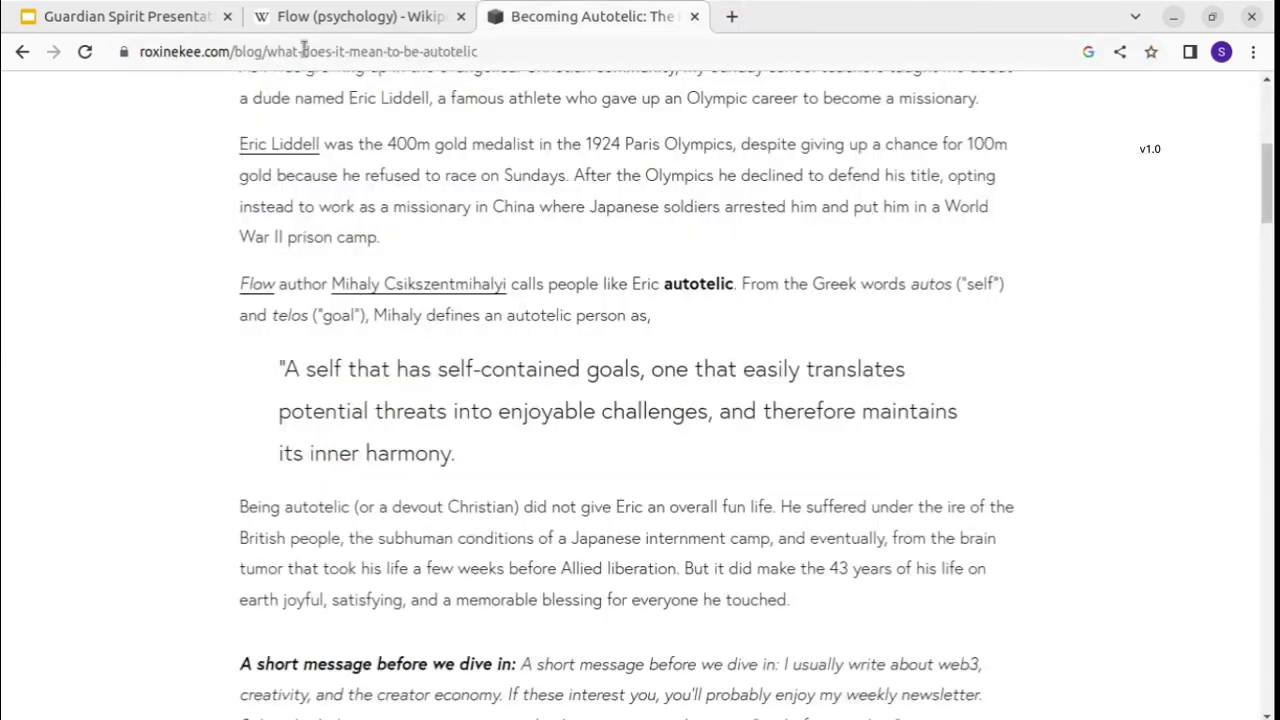
left_click(196, 20)
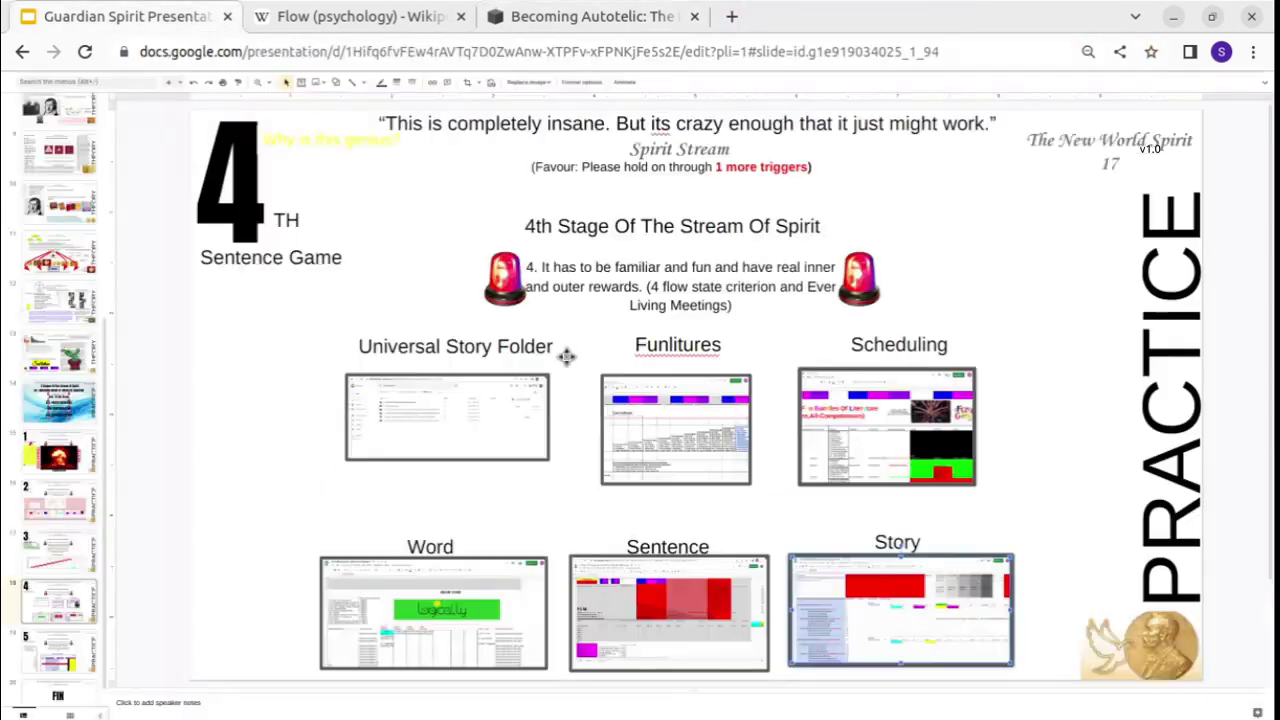
Open the Words#1#5 Game#1.0 Sentence#1 spreadsheet linked from the multi-word thumbnail beneath the slide's Word example.
scroll(861, 637, "down", 1)
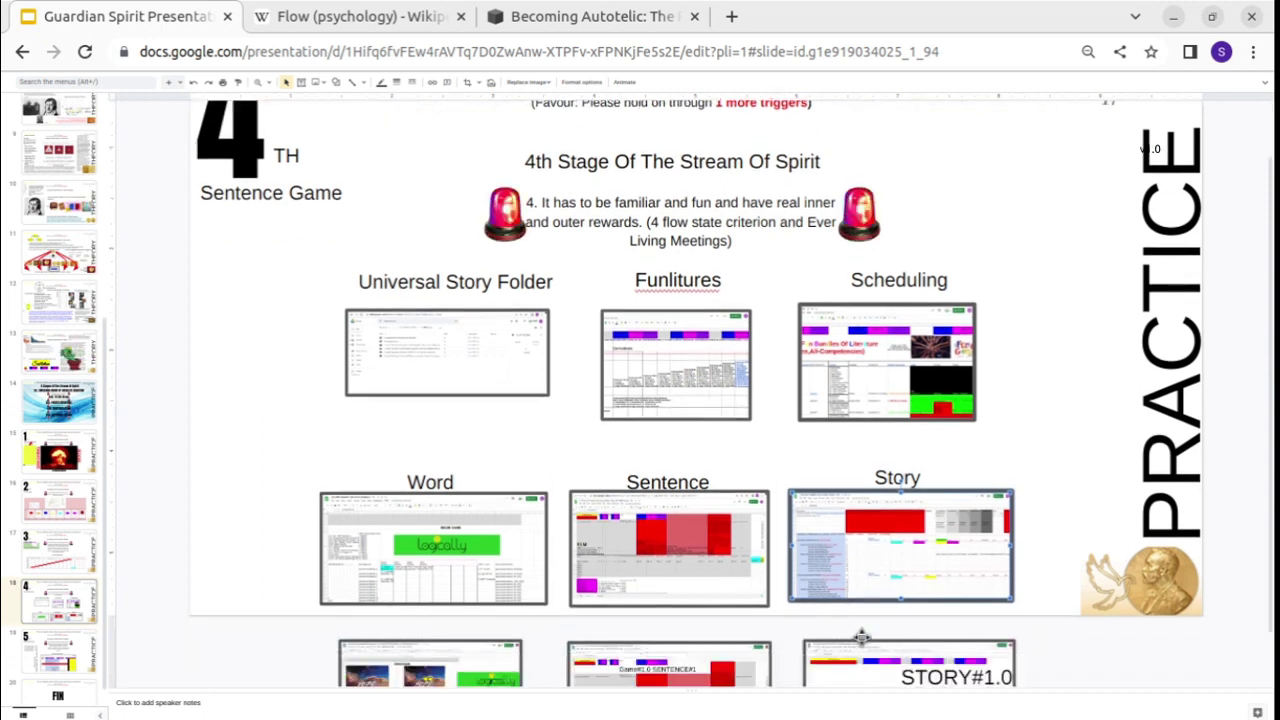
scroll(860, 640, "down", 1)
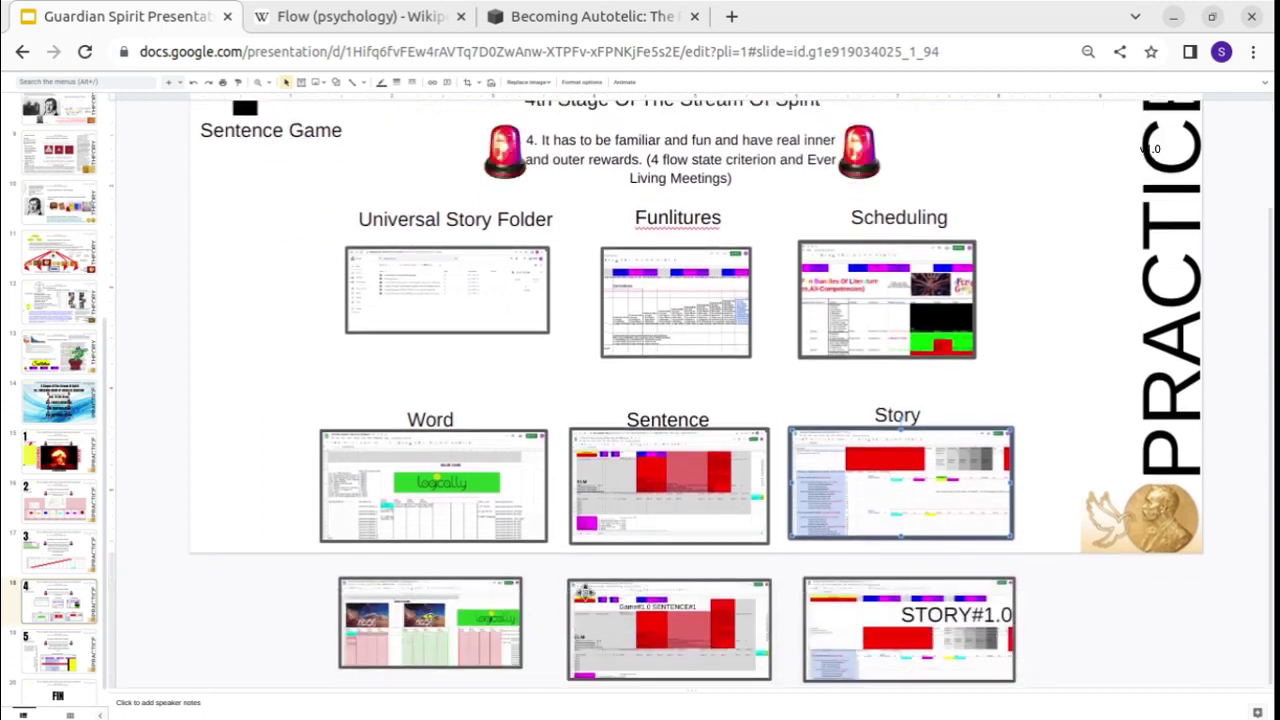
left_click(447, 592)
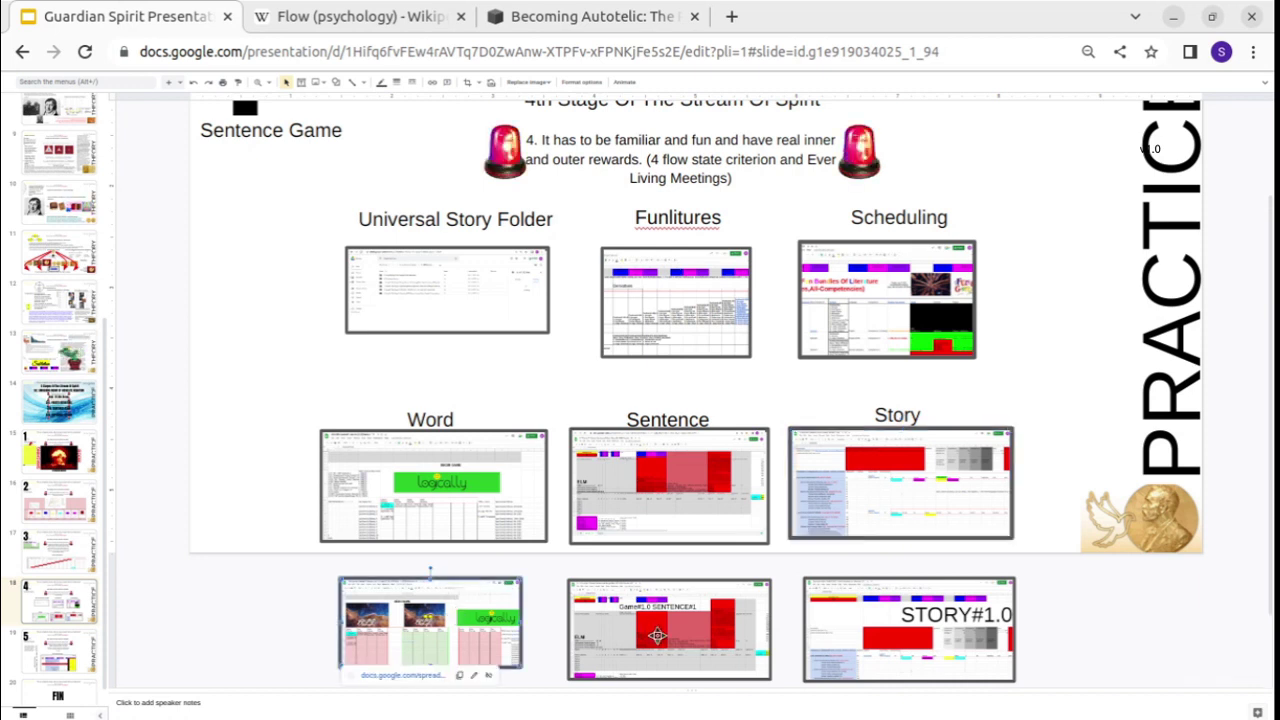
left_click(657, 636)
left_click(870, 632)
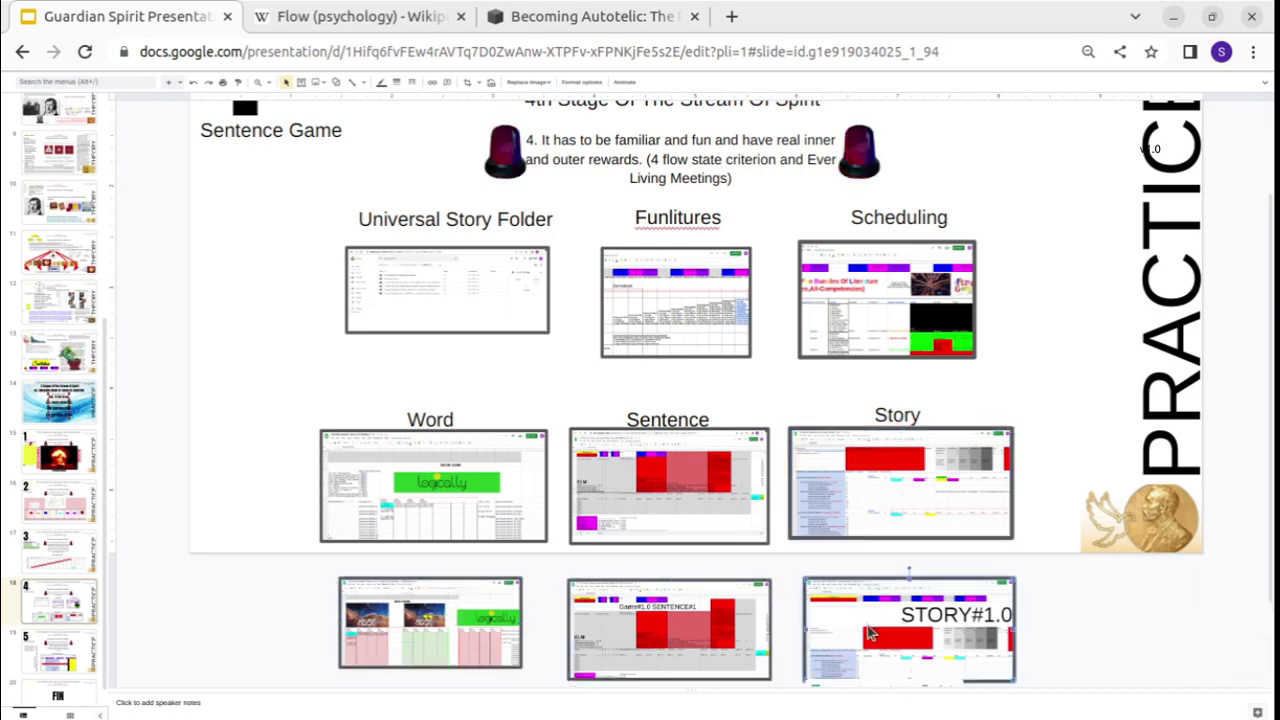
left_click(495, 625)
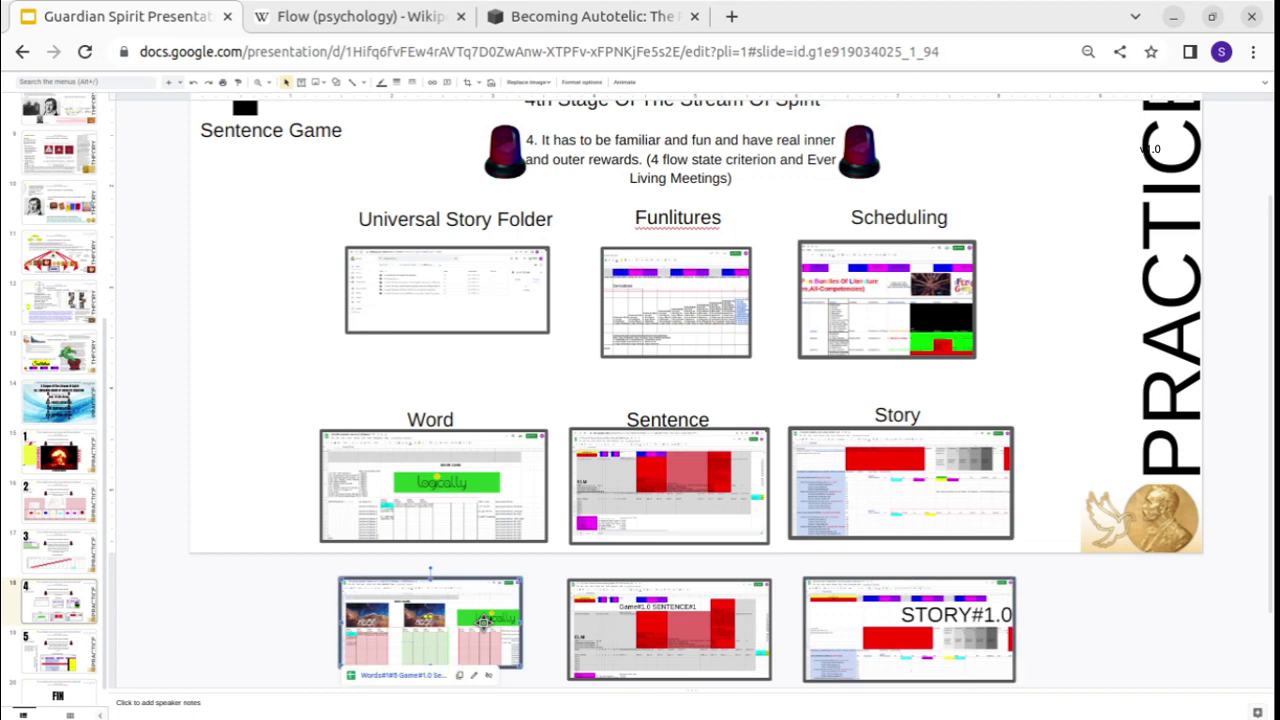
left_click(410, 678)
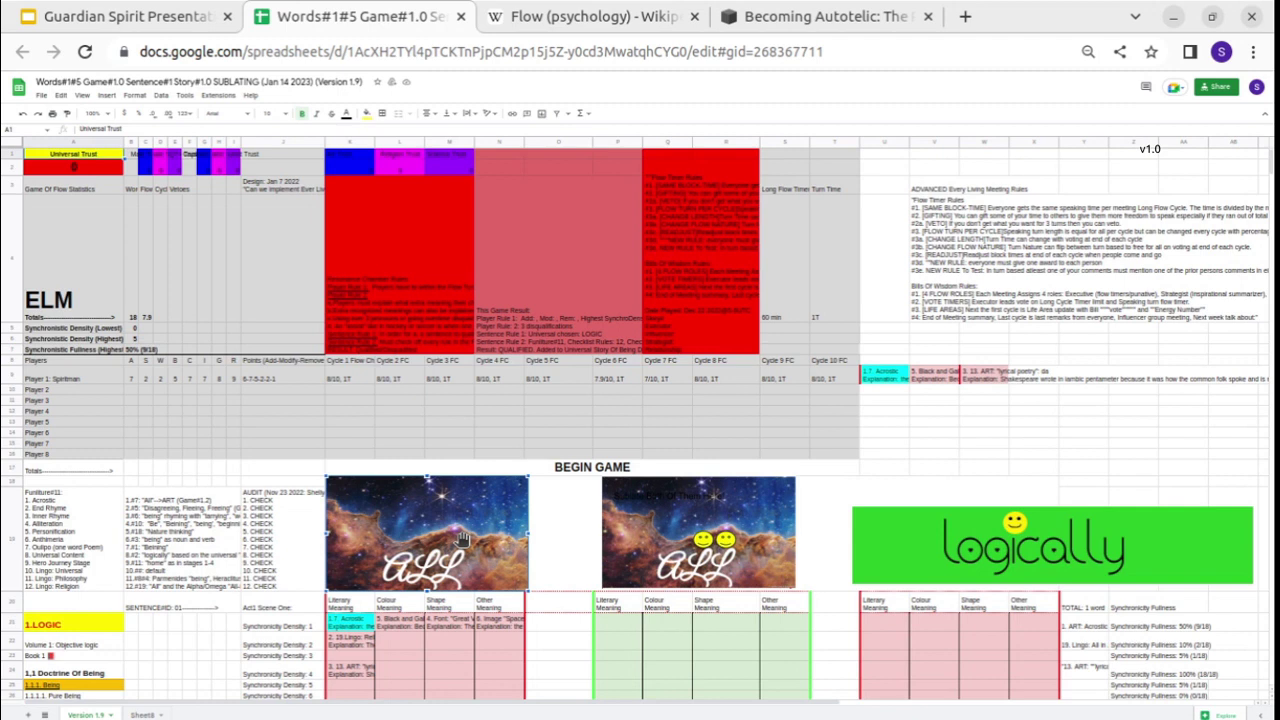
Inspect the two ALL word images and the outline entries from 1.LOGIC to 1.1.1. Being.
left_click(928, 522)
left_click(452, 522)
left_click(706, 552)
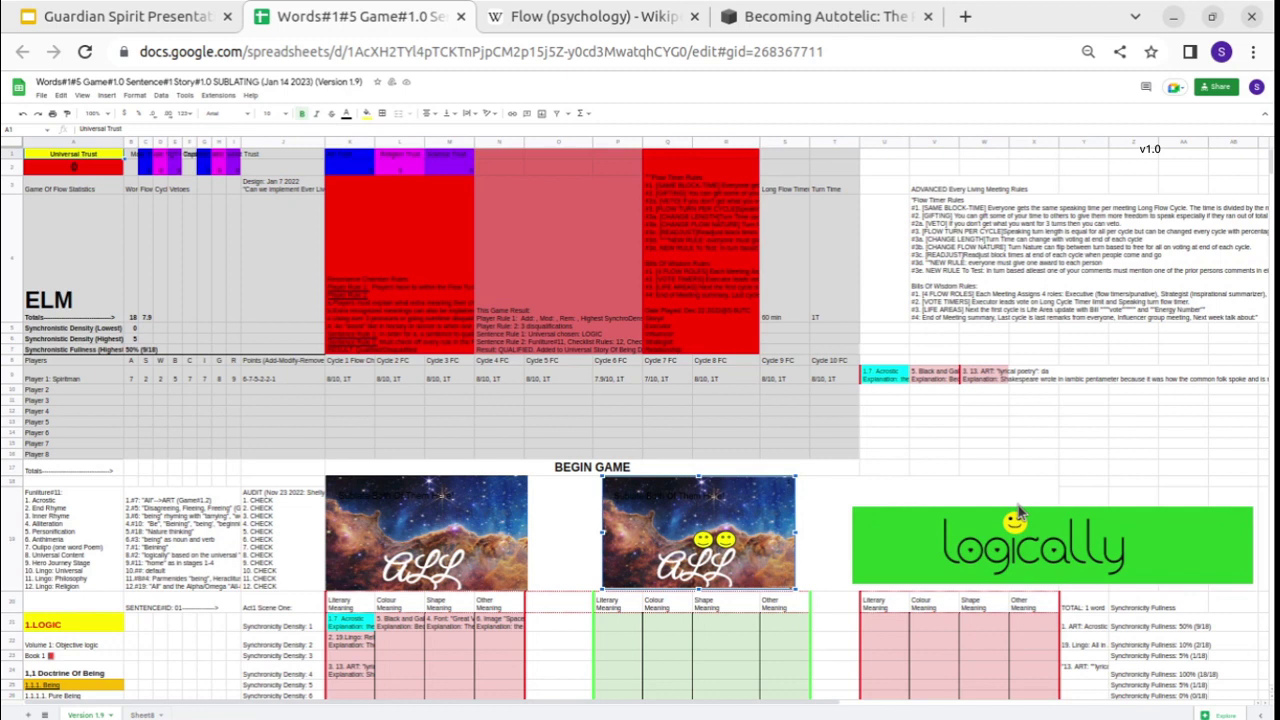
left_click_drag(94, 695, 104, 662)
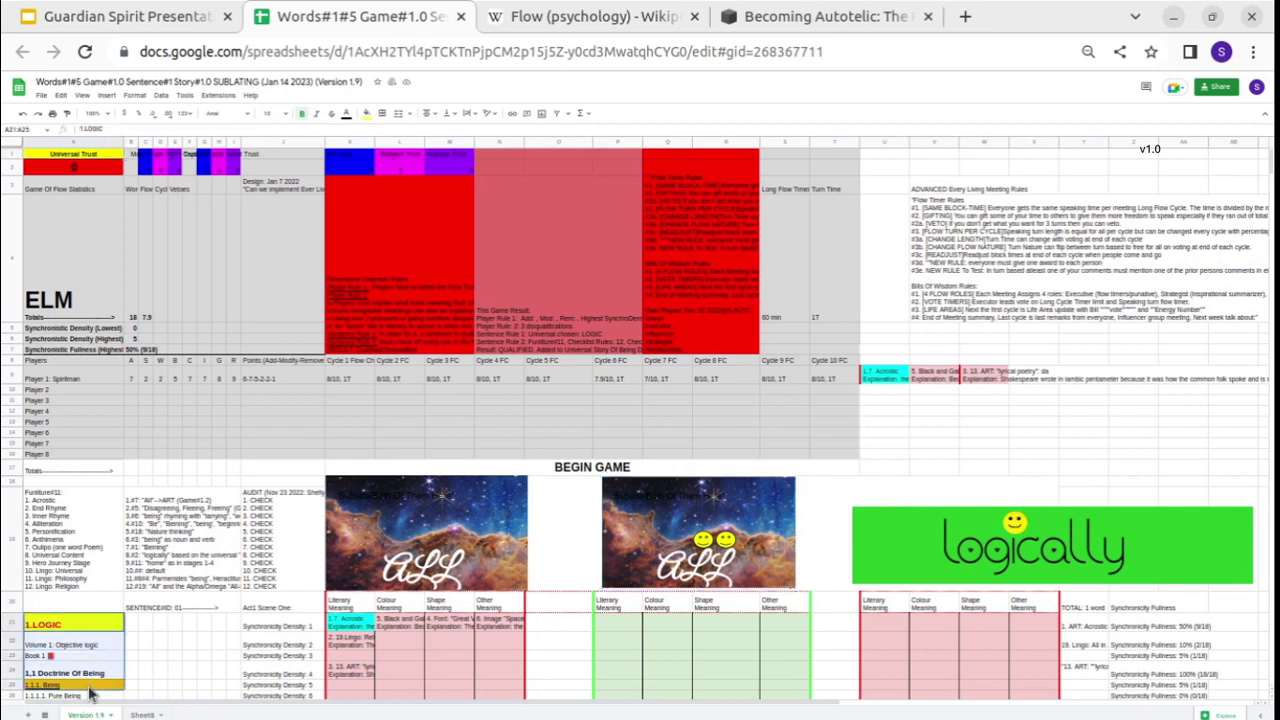
left_click(103, 653)
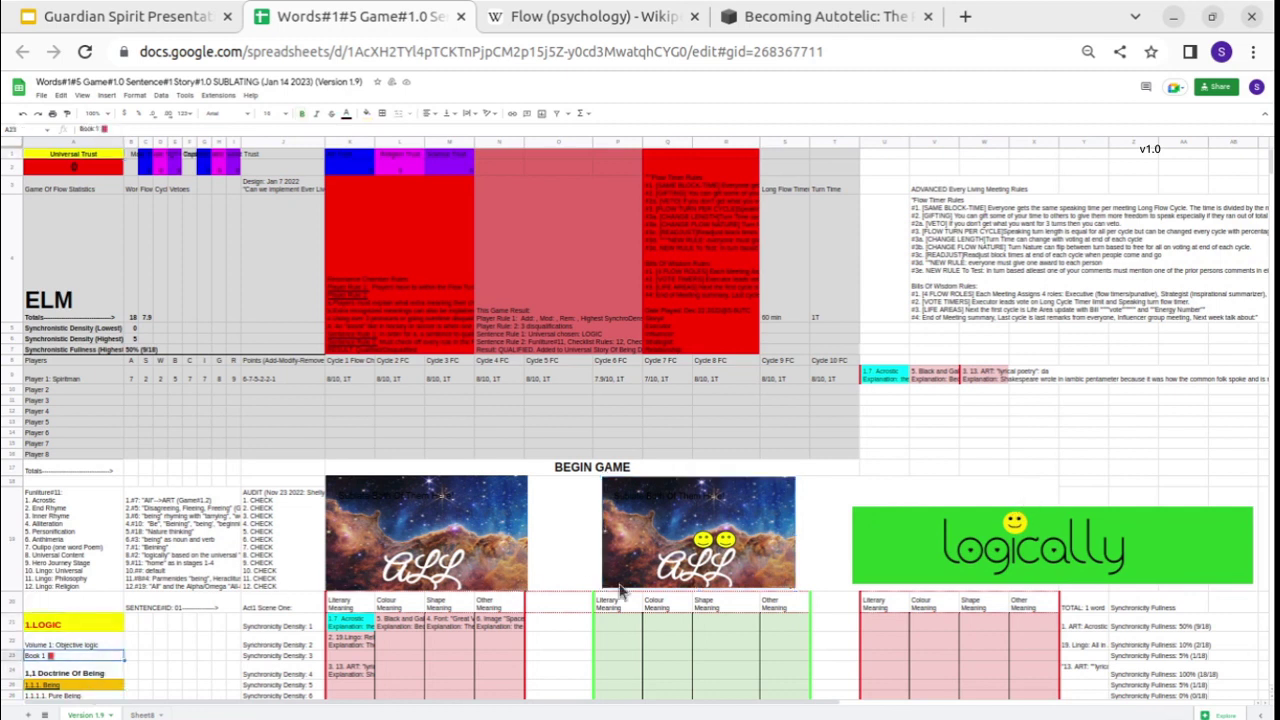
Compare the Literary, Colour, Shape and Other Meaning columns beneath the two ALL images and the logically image.
scroll(620, 590, "down", 3)
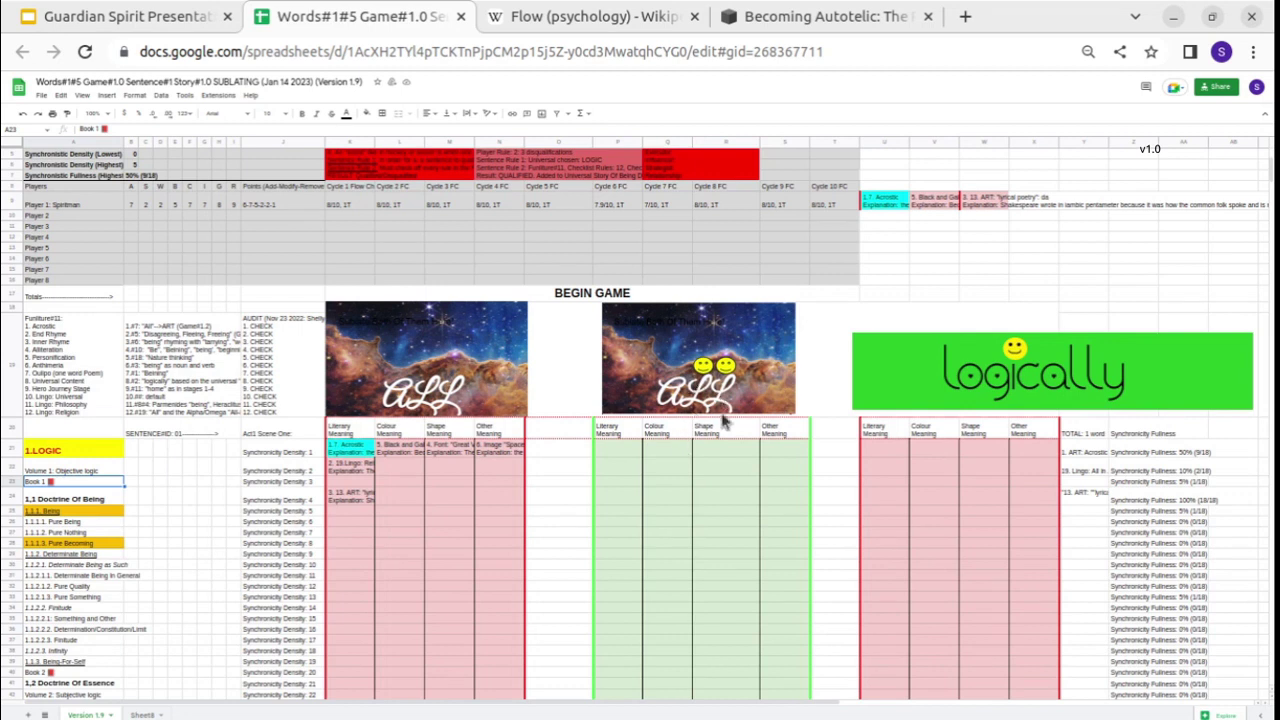
left_click_drag(660, 450, 775, 705)
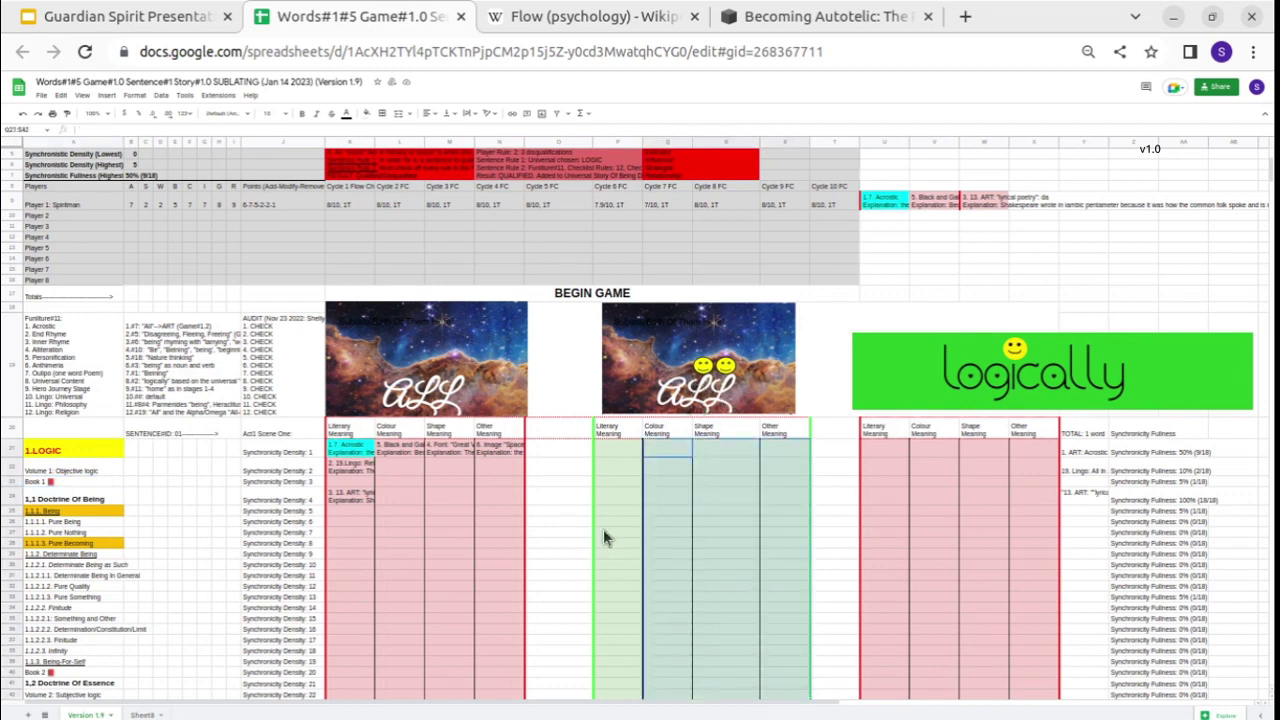
left_click(618, 432)
left_click(771, 566, "shift")
left_click(775, 567)
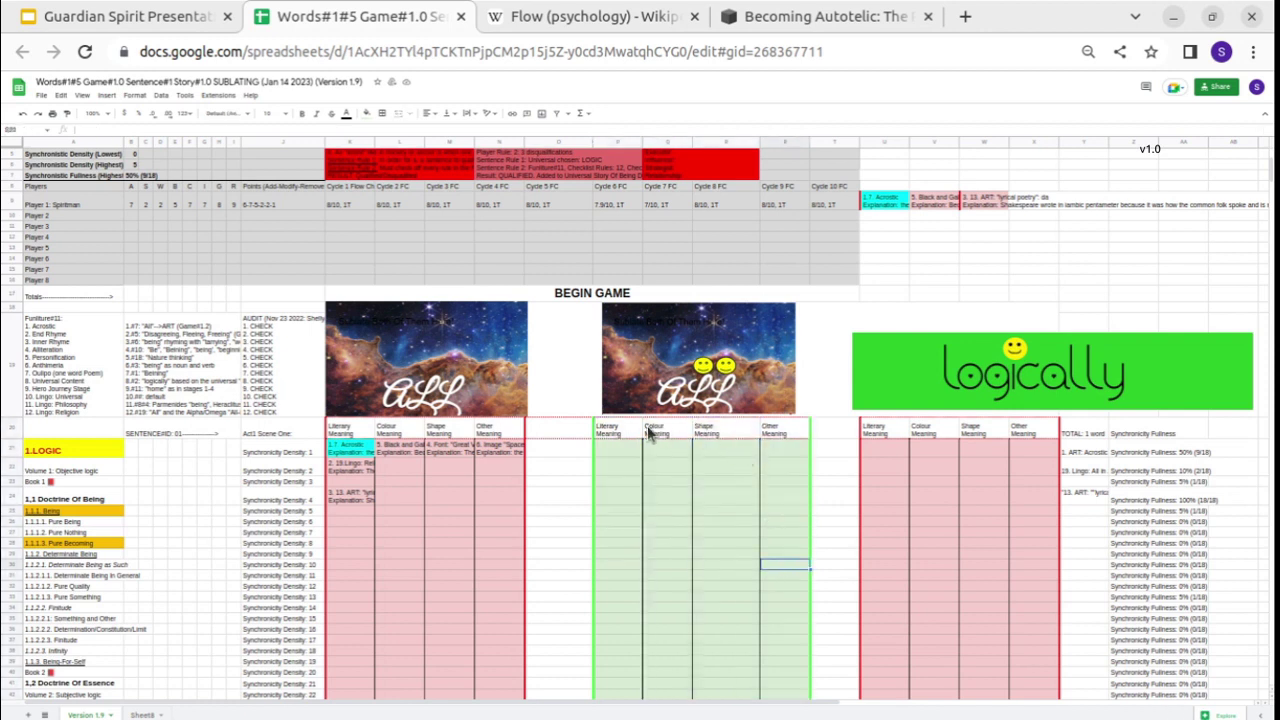
left_click(476, 470)
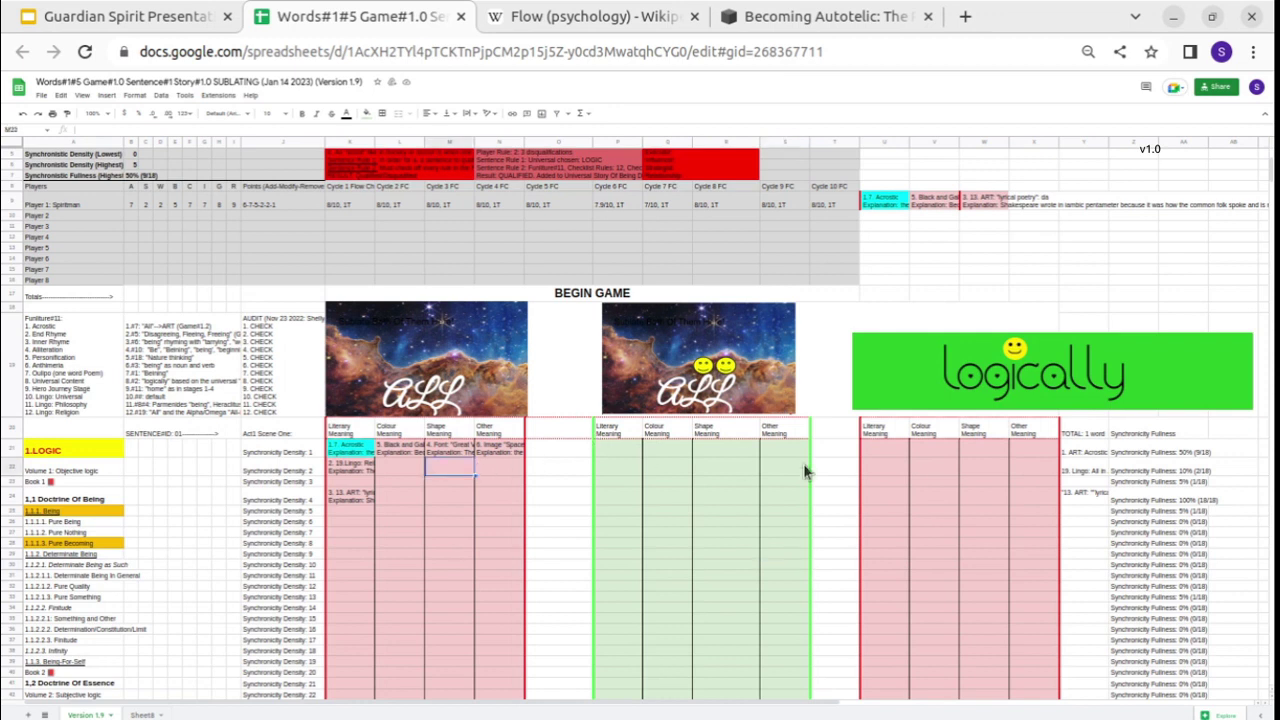
left_click(975, 548)
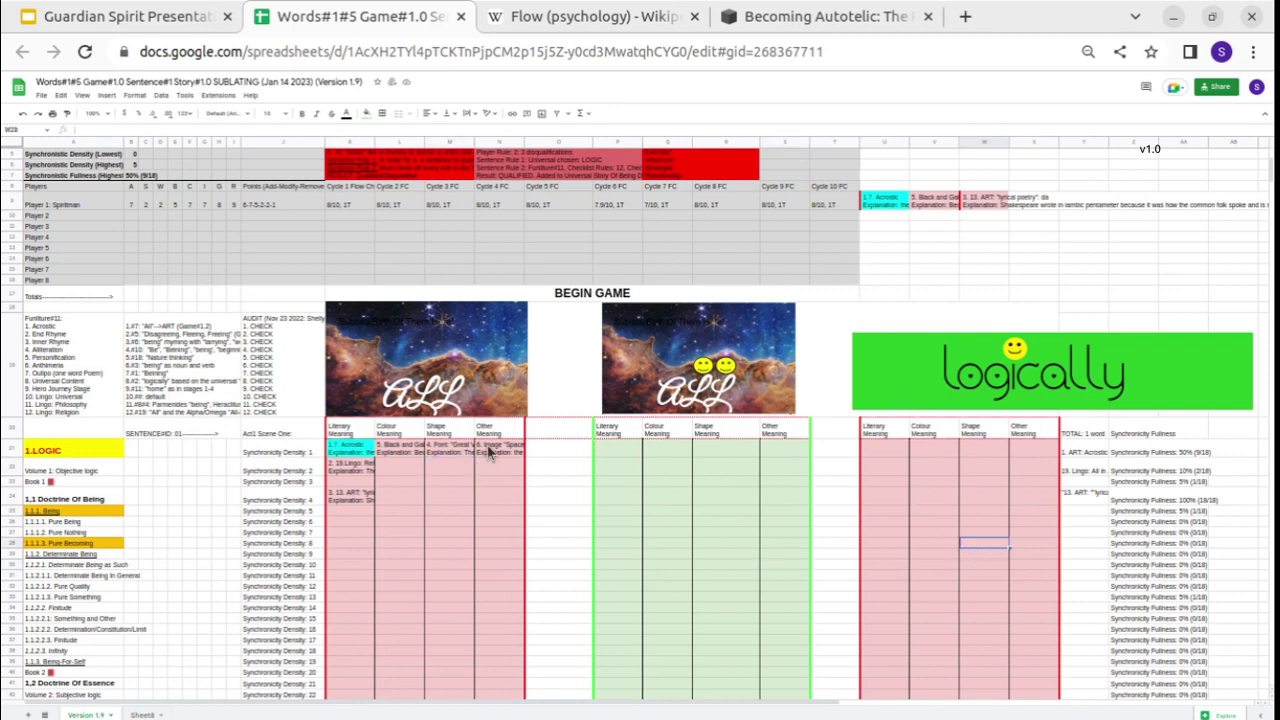
Review the Acrostic entry under the first ALL image and compare that image with the second ALL image.
left_click(367, 453)
left_click(1040, 366)
left_click(492, 410)
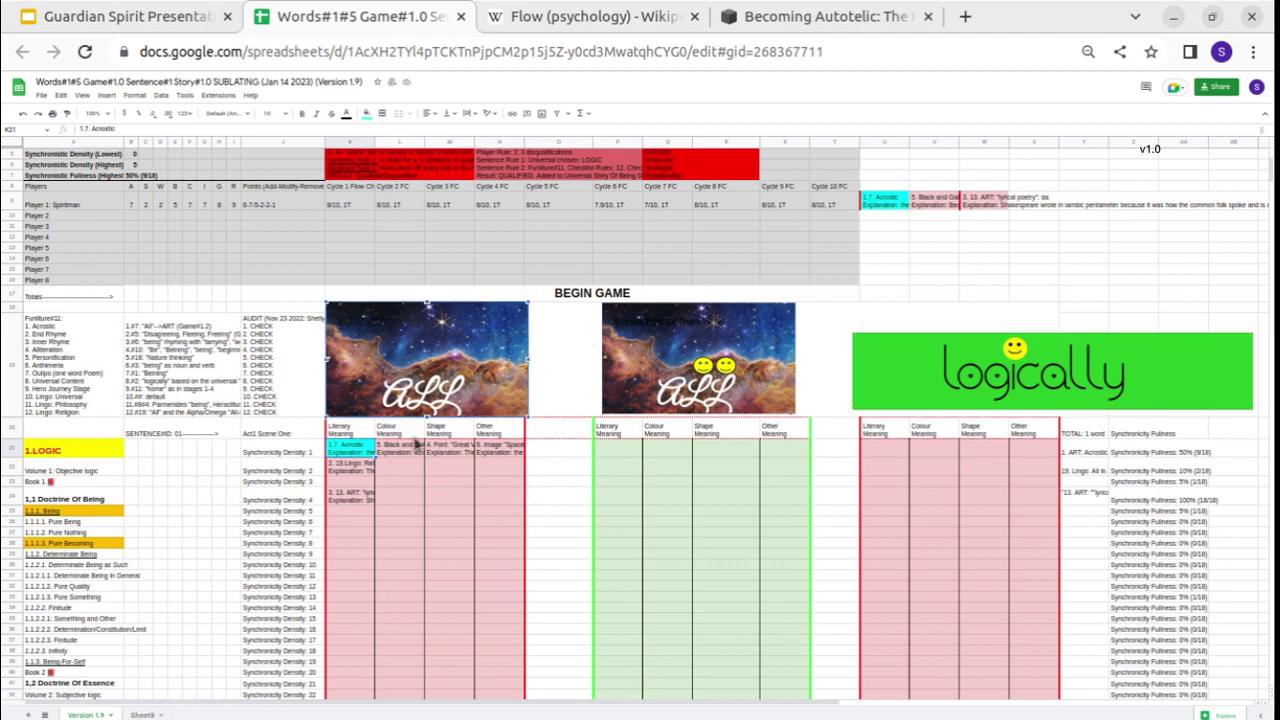
left_click(357, 449)
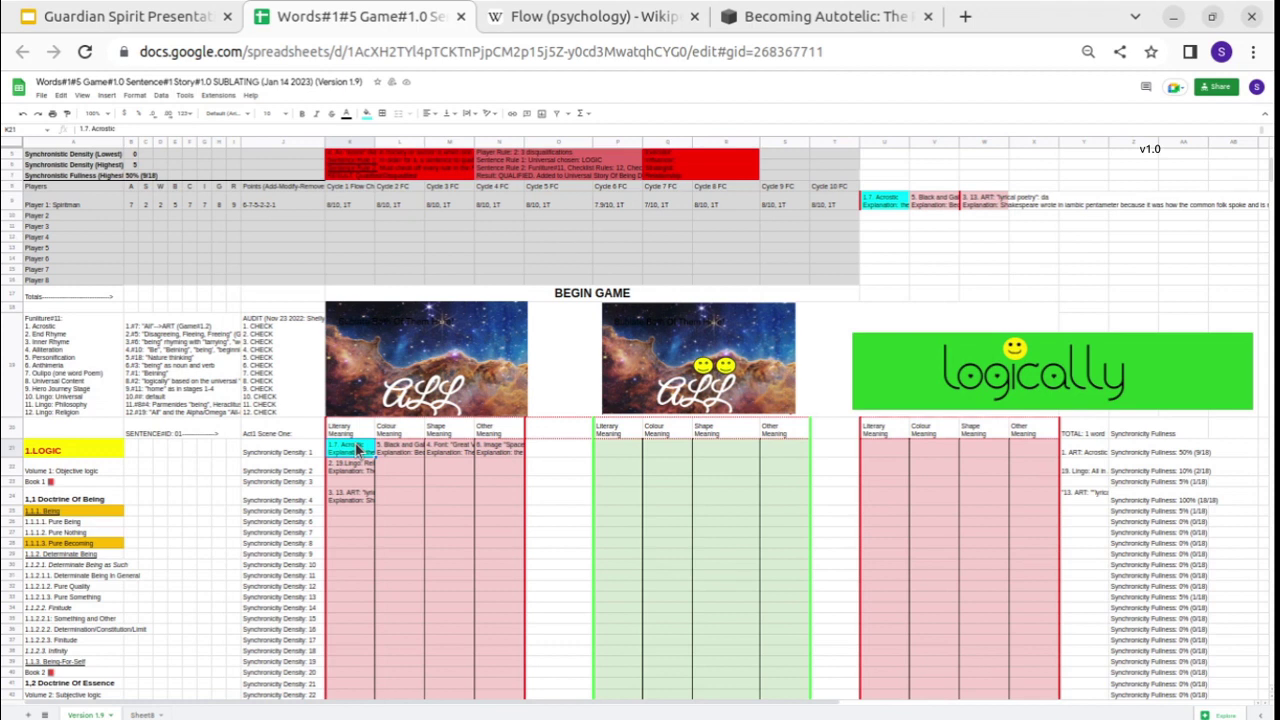
left_click(724, 326)
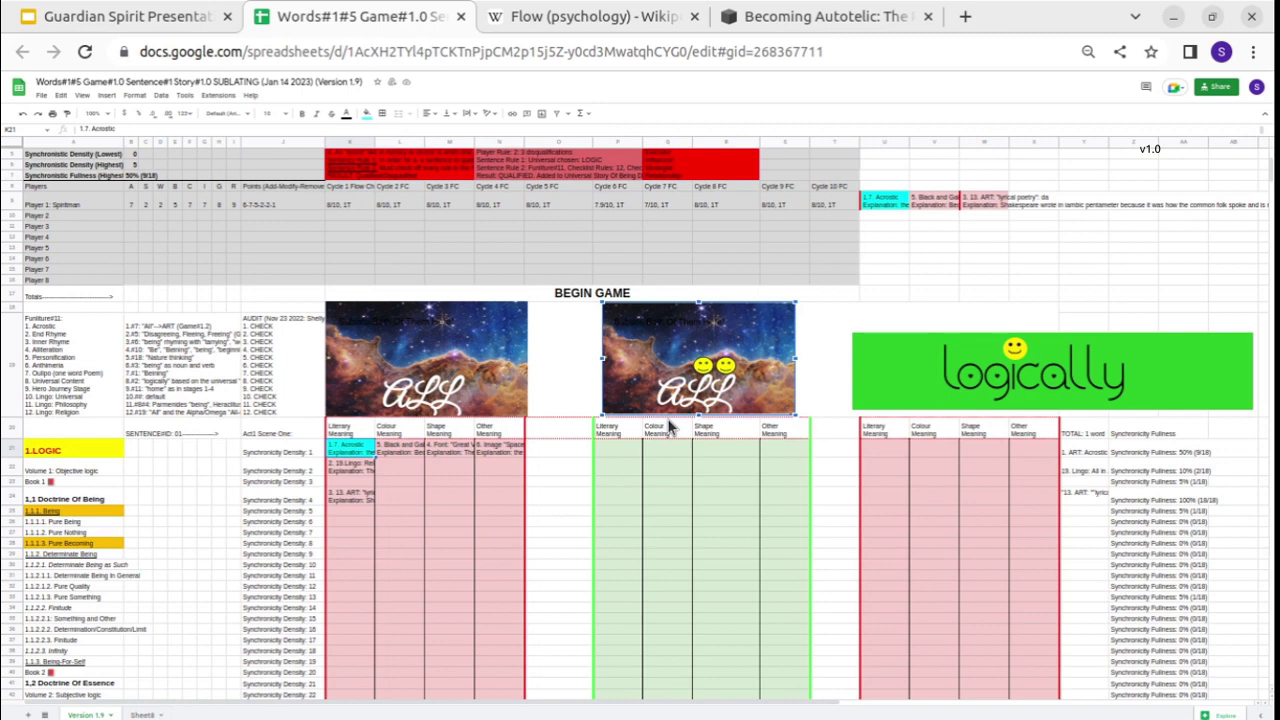
Close the word spreadsheet and open the 2.1 **Current** Game# spreadsheet linked from the Game#1.0 SENTENCE#1 thumbnail on the slide.
left_click(461, 17)
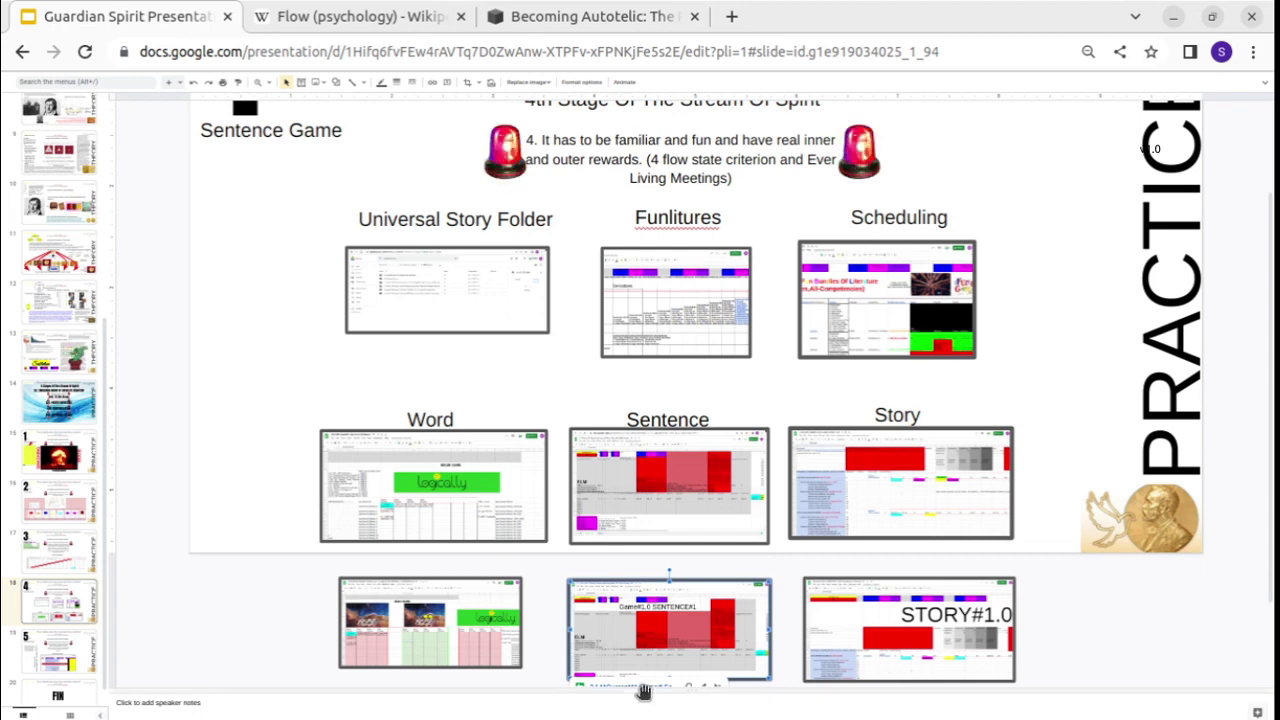
scroll(640, 660, "down", 1)
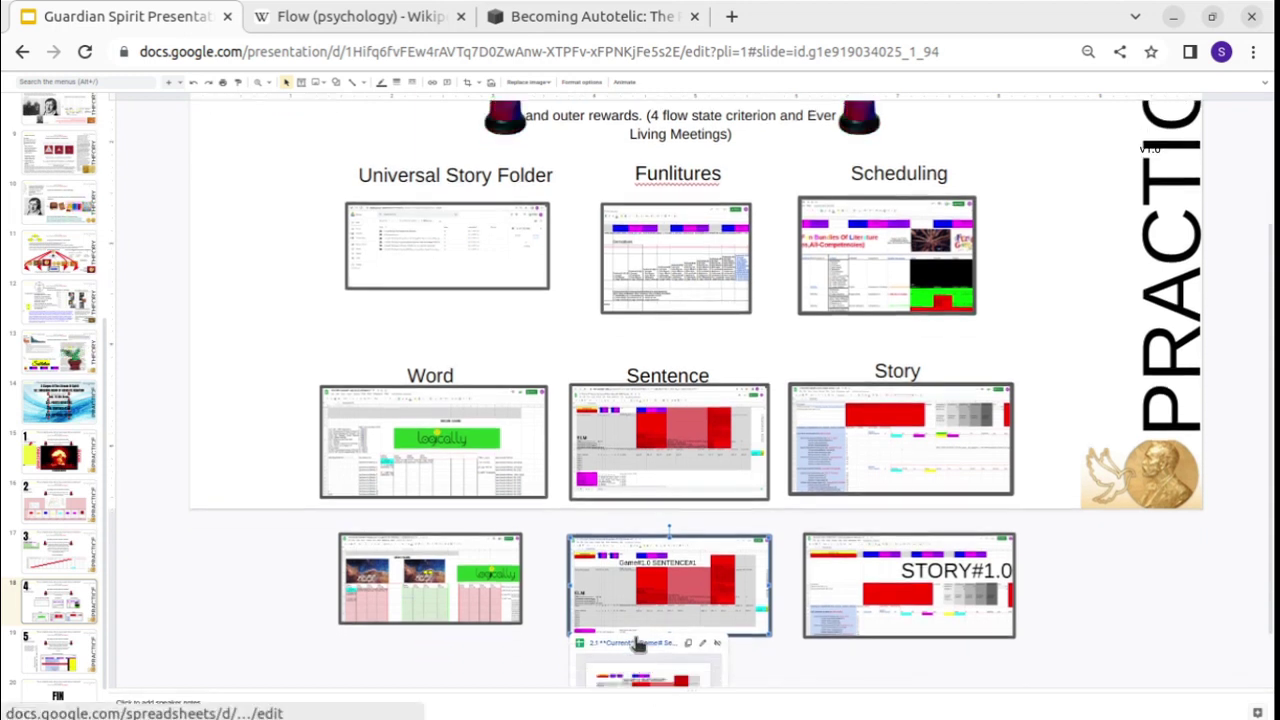
left_click(636, 644)
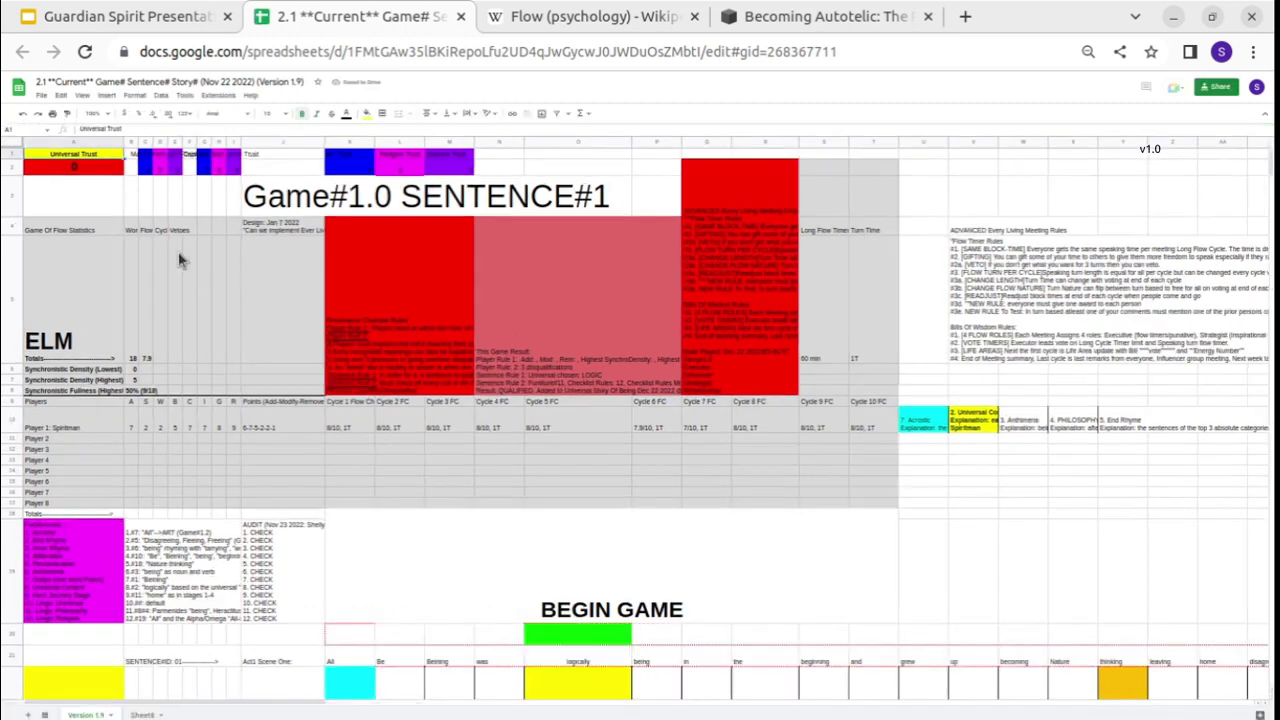
Examine the Game#1.0 SENTENCE#1 board and the copies of the game placed beside it.
left_click(435, 198)
scroll(460, 352, "down", 3)
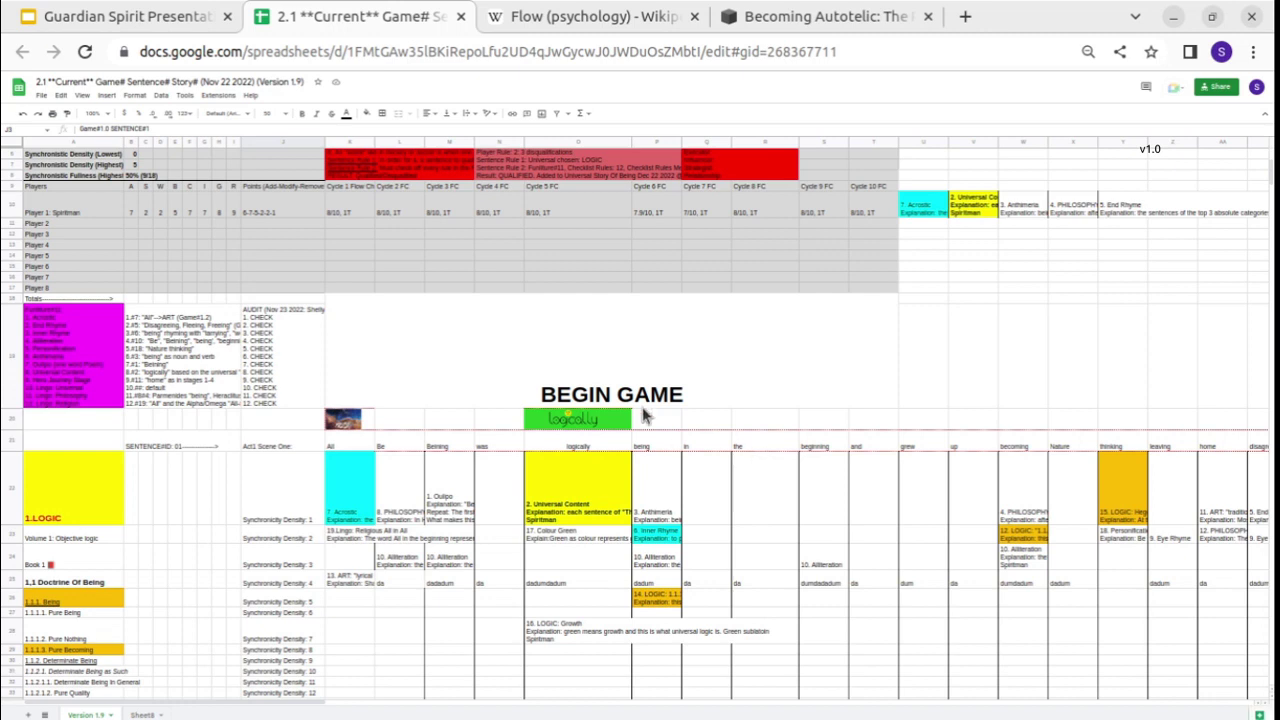
scroll(778, 391, "right", 8)
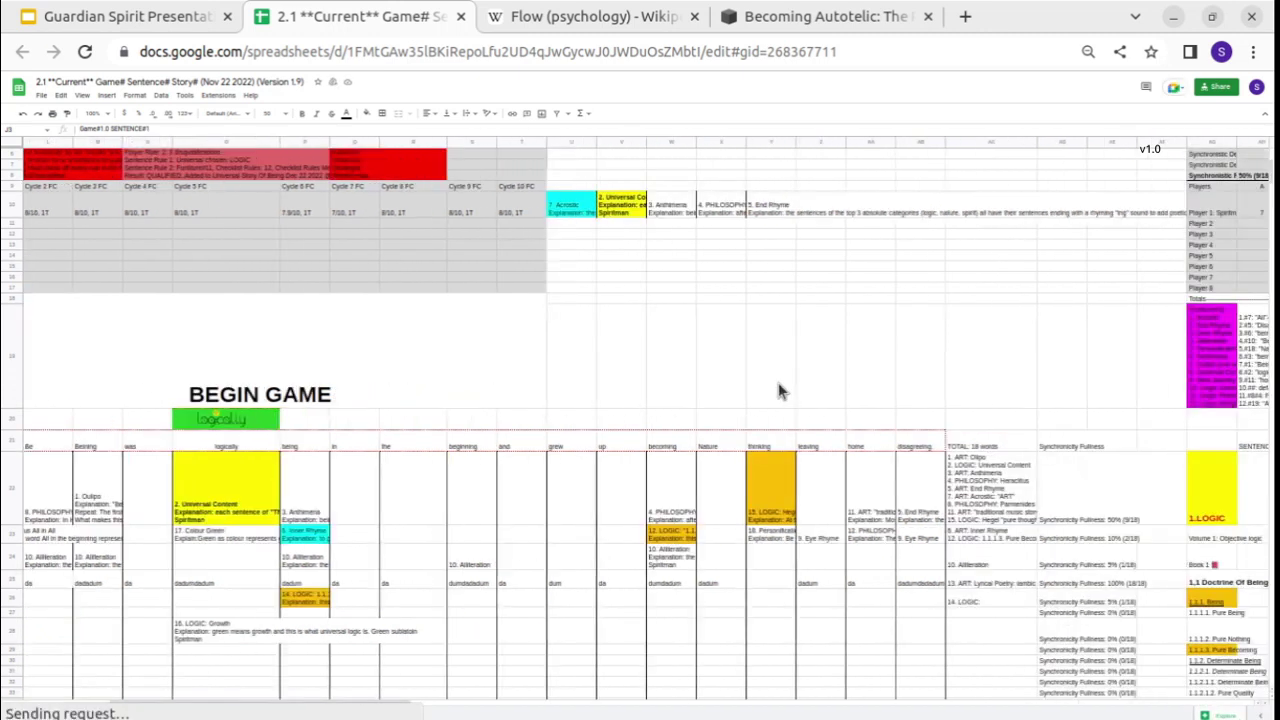
scroll(778, 391, "right", 10)
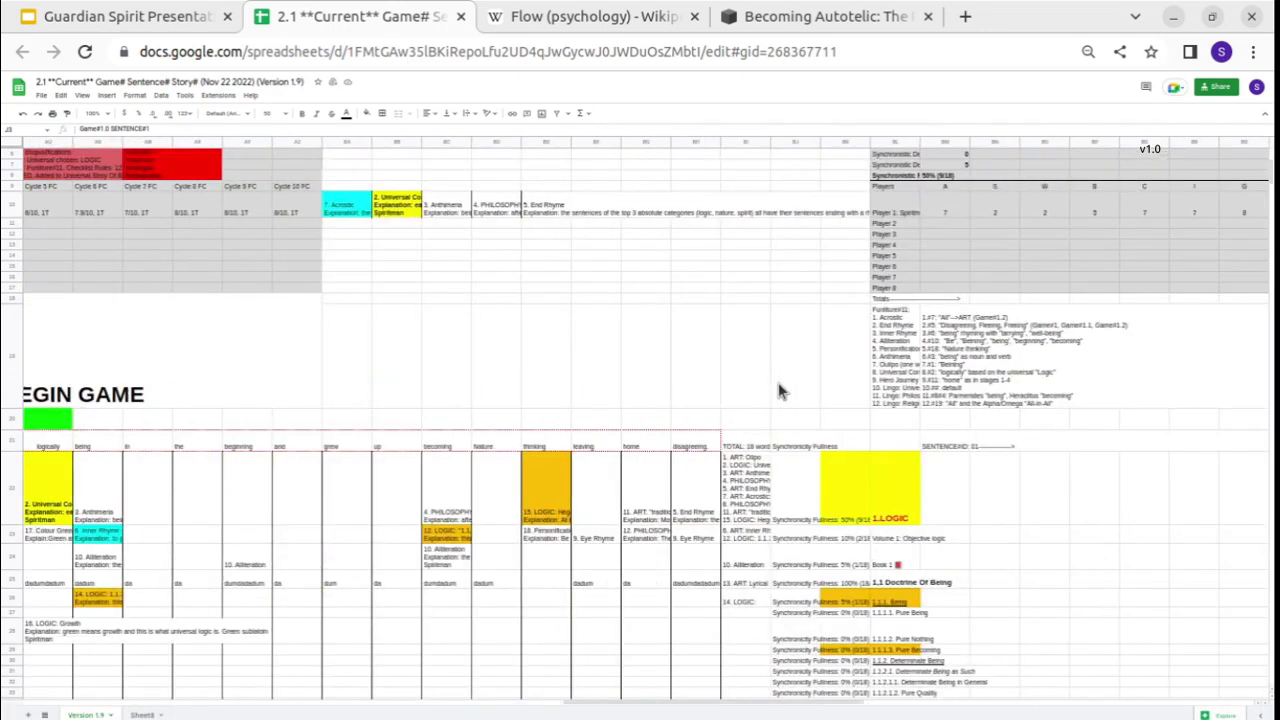
scroll(640, 485, "left", 6)
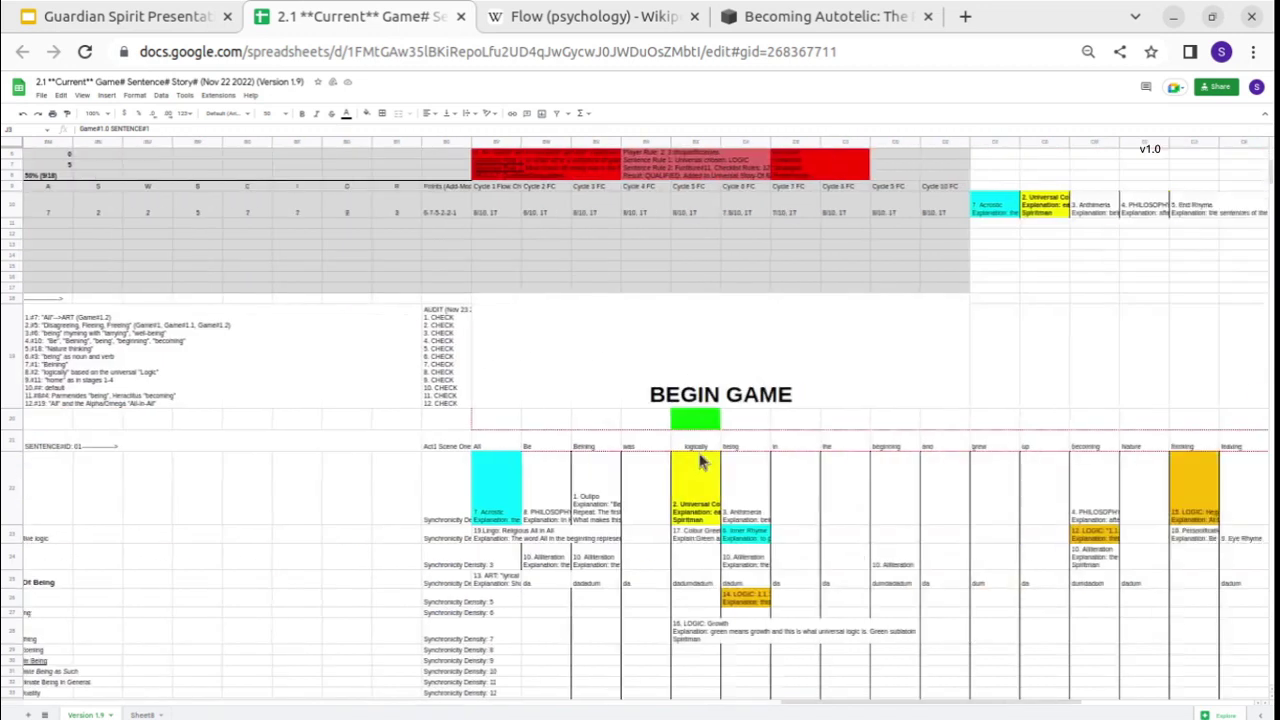
scroll(697, 448, "right", 4)
scroll(333, 415, "left", 5)
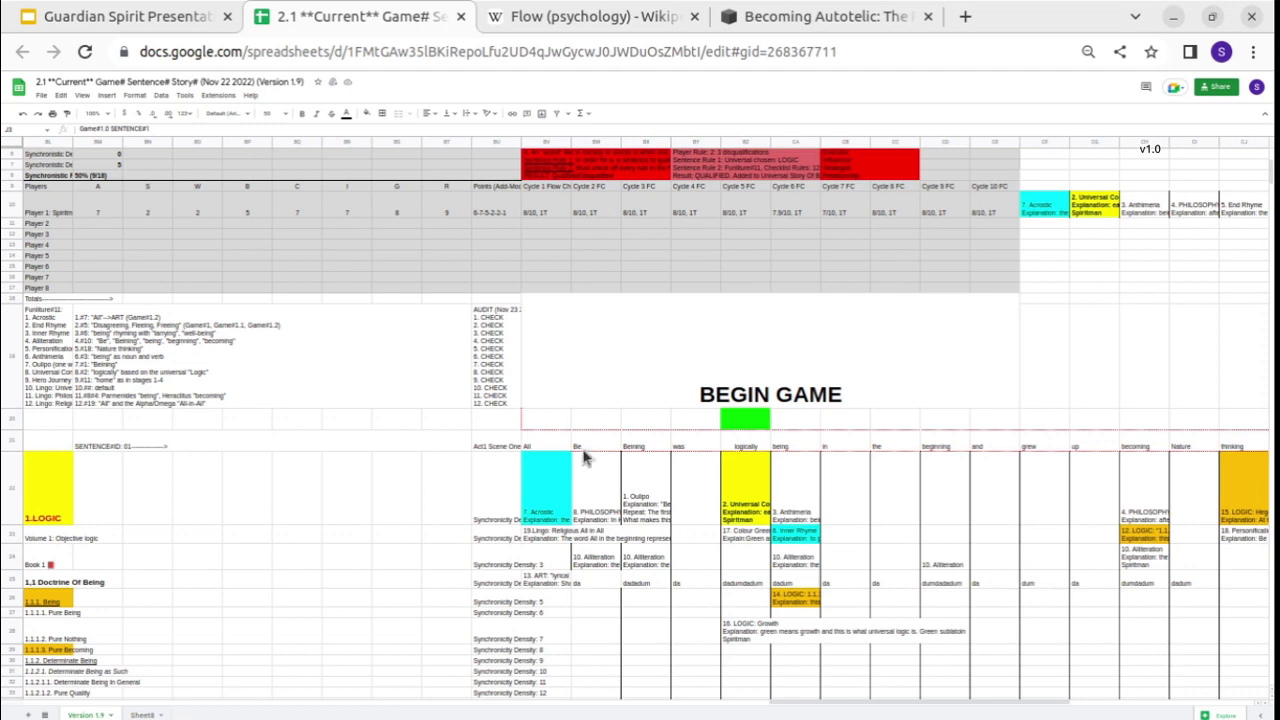
Compare the sentence's word row and Acrostic entry in the adjacent game copy with the words All to was in the original.
left_click_drag(551, 441, 948, 447)
left_click(559, 488)
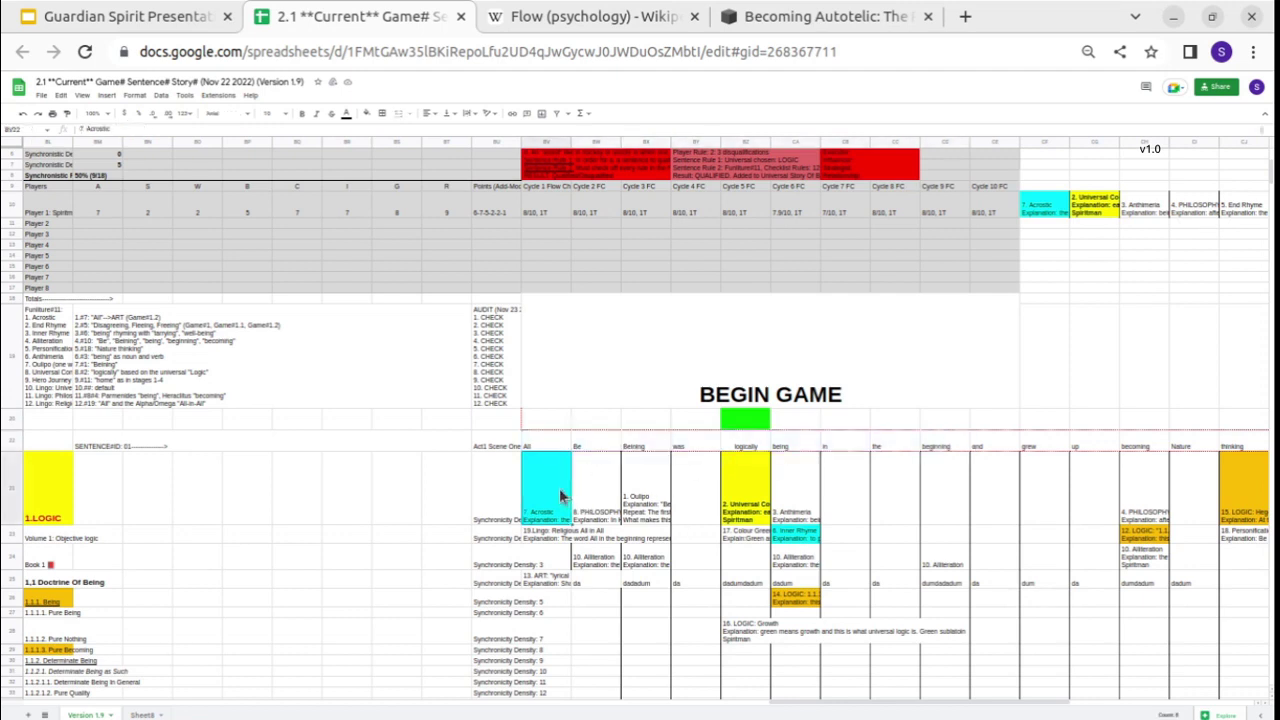
scroll(559, 488, "right", 5)
scroll(560, 488, "left", 3)
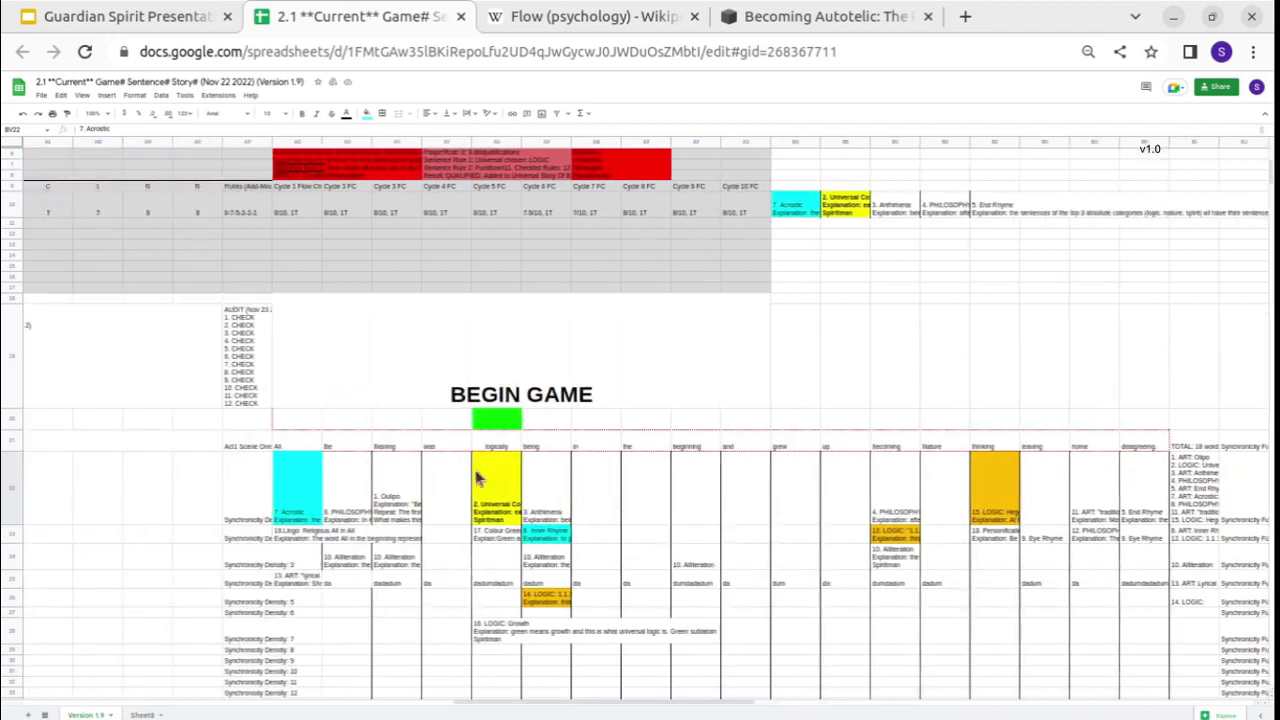
scroll(316, 443, "right", 8)
scroll(316, 443, "right", 8)
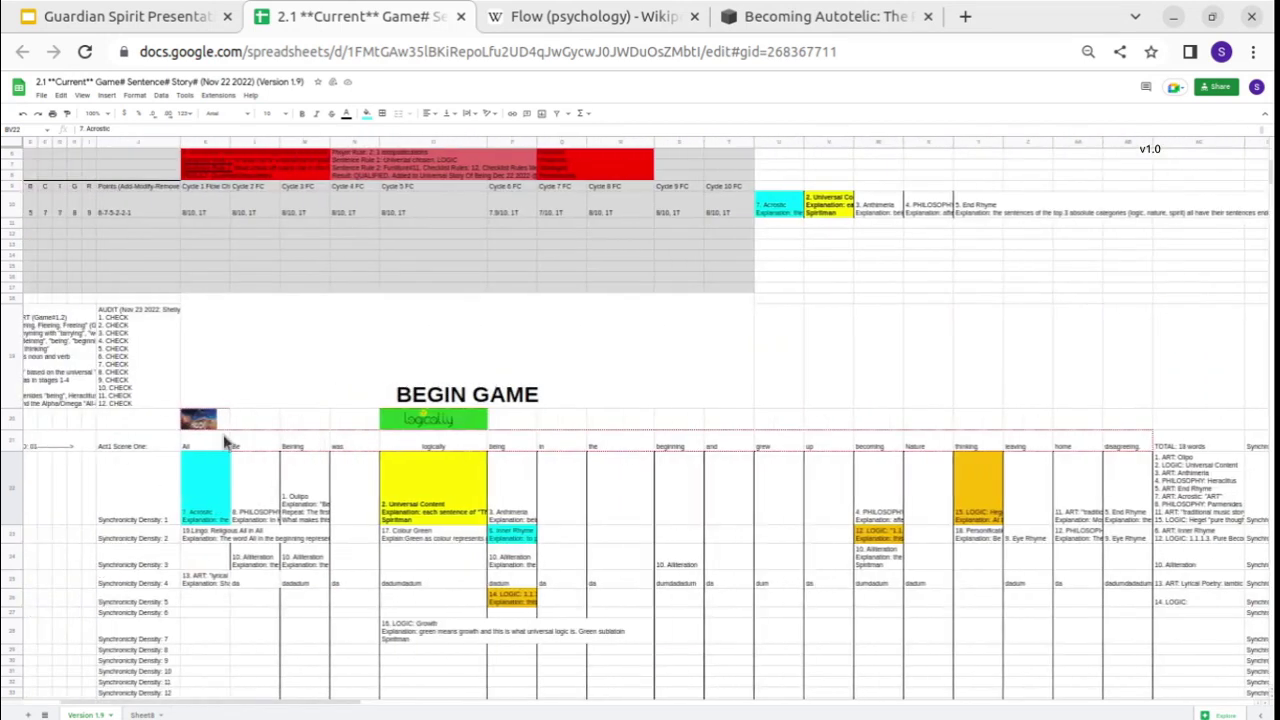
left_click_drag(228, 444, 374, 448)
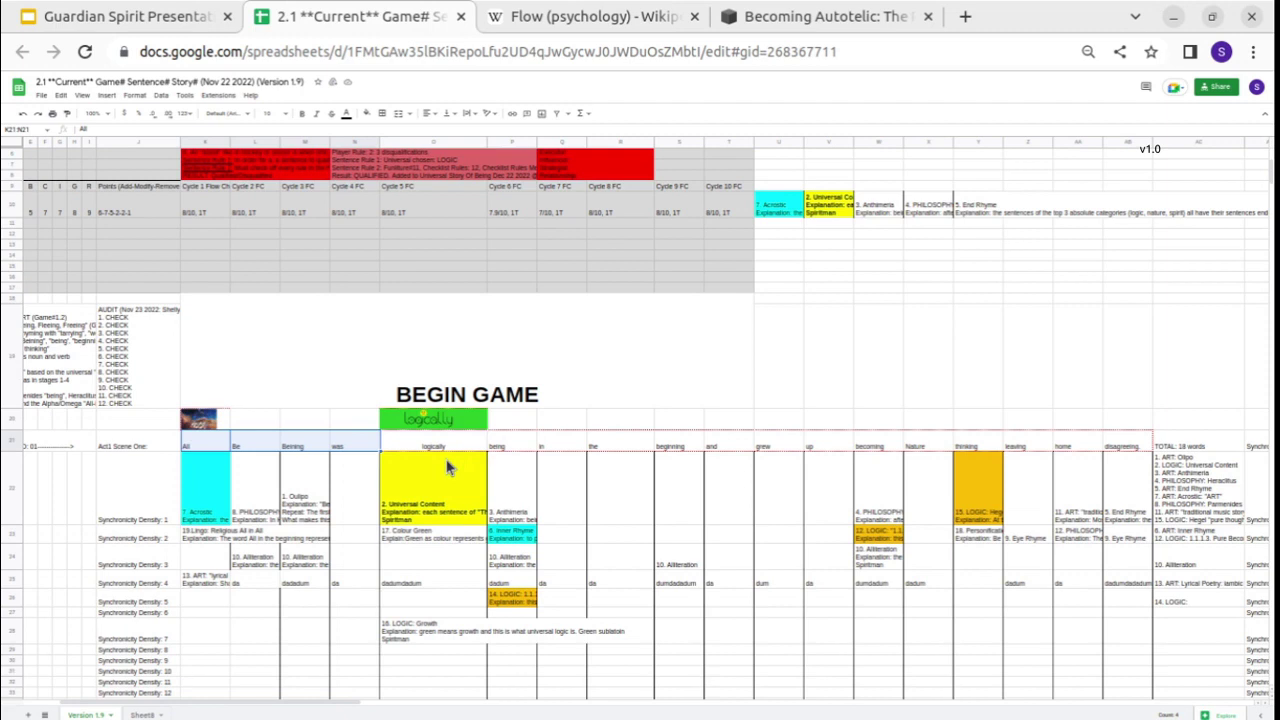
Compare the sentence's word row and synchronicity entries in the original game with those in the adjacent game copy.
left_click_drag(518, 470, 626, 538)
left_click(800, 505)
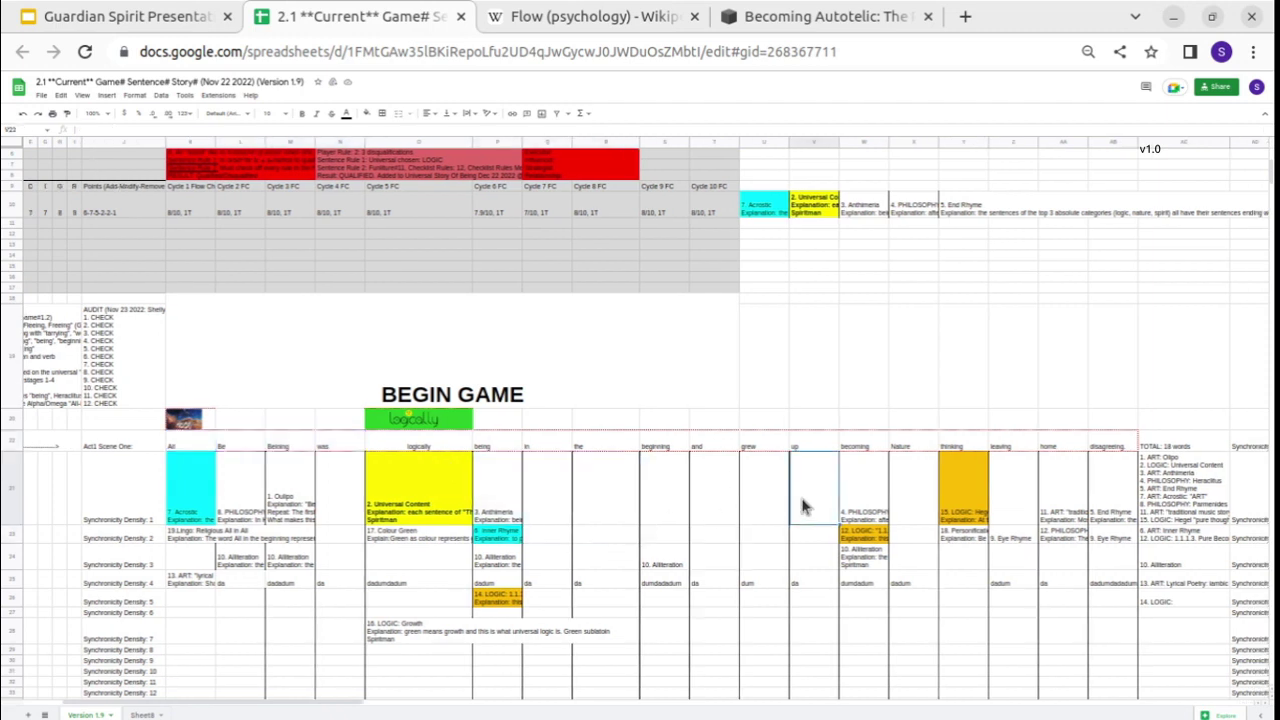
scroll(800, 505, "left", 5)
scroll(803, 507, "right", 2)
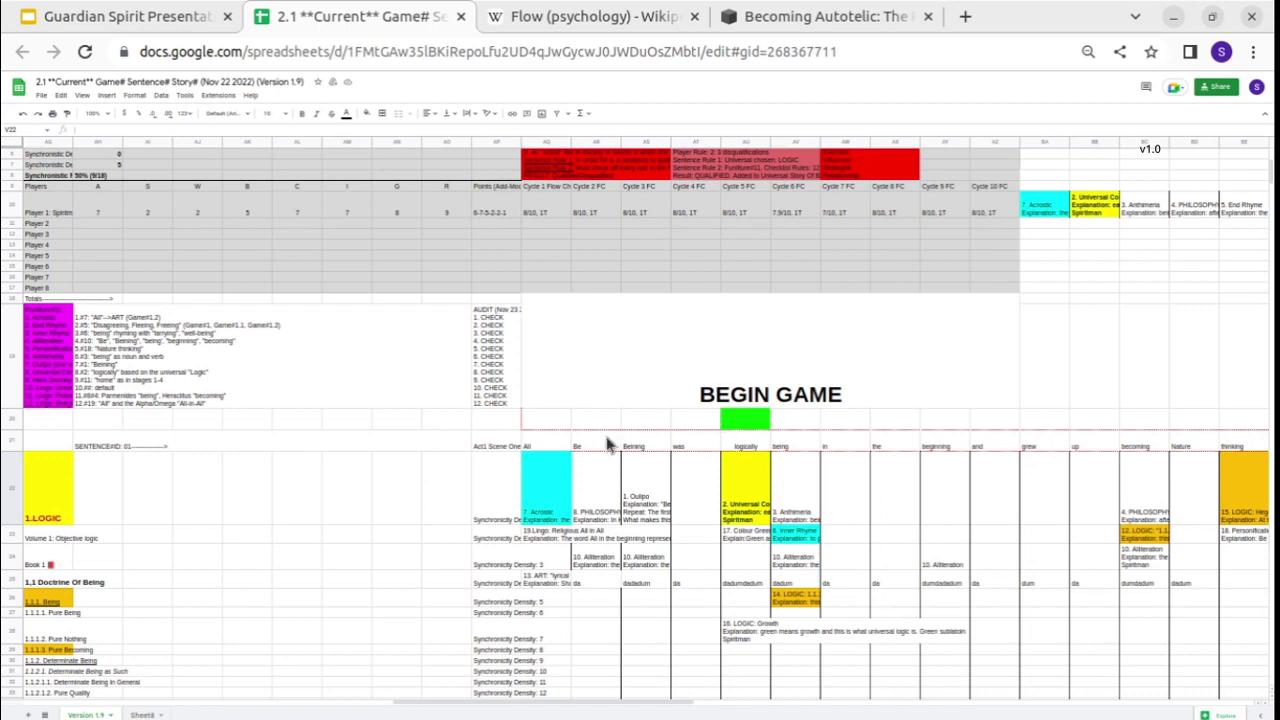
scroll(600, 443, "down", 5)
scroll(598, 440, "down", 3)
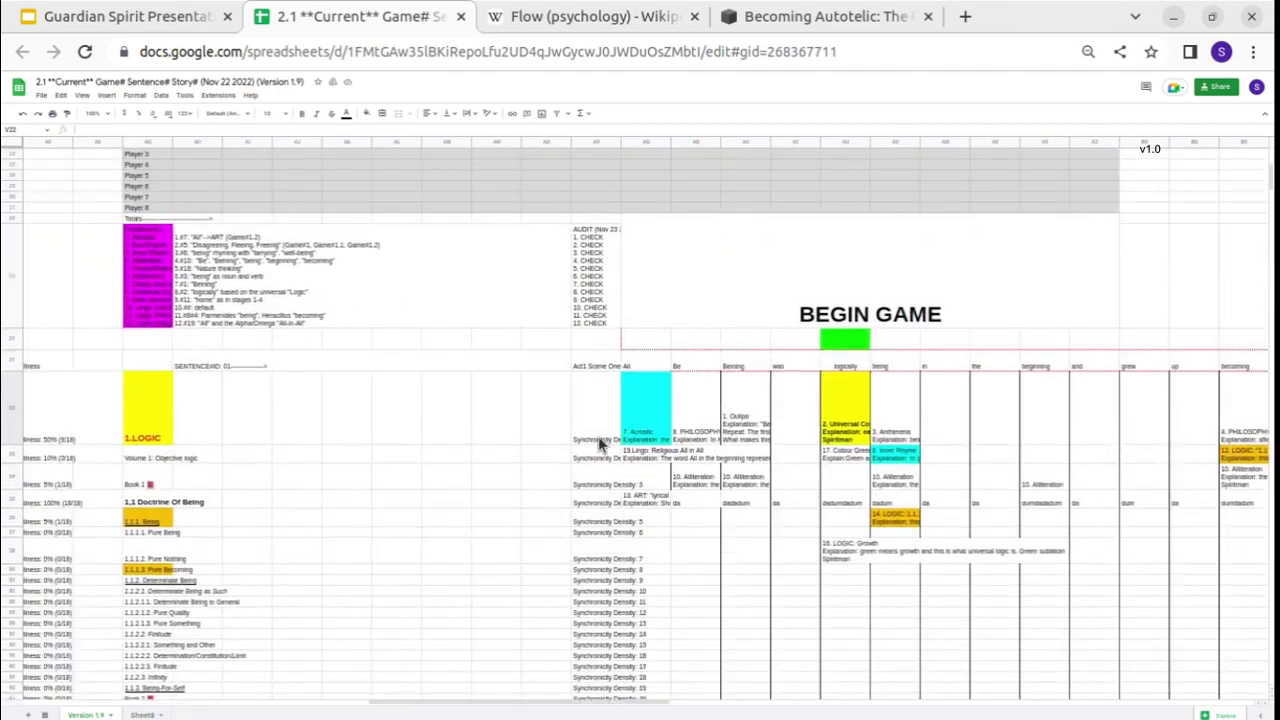
Examine the Synchronicity Density rows and Synchronicity Fullness column across the copies of the sentence game.
scroll(600, 443, "right", 10)
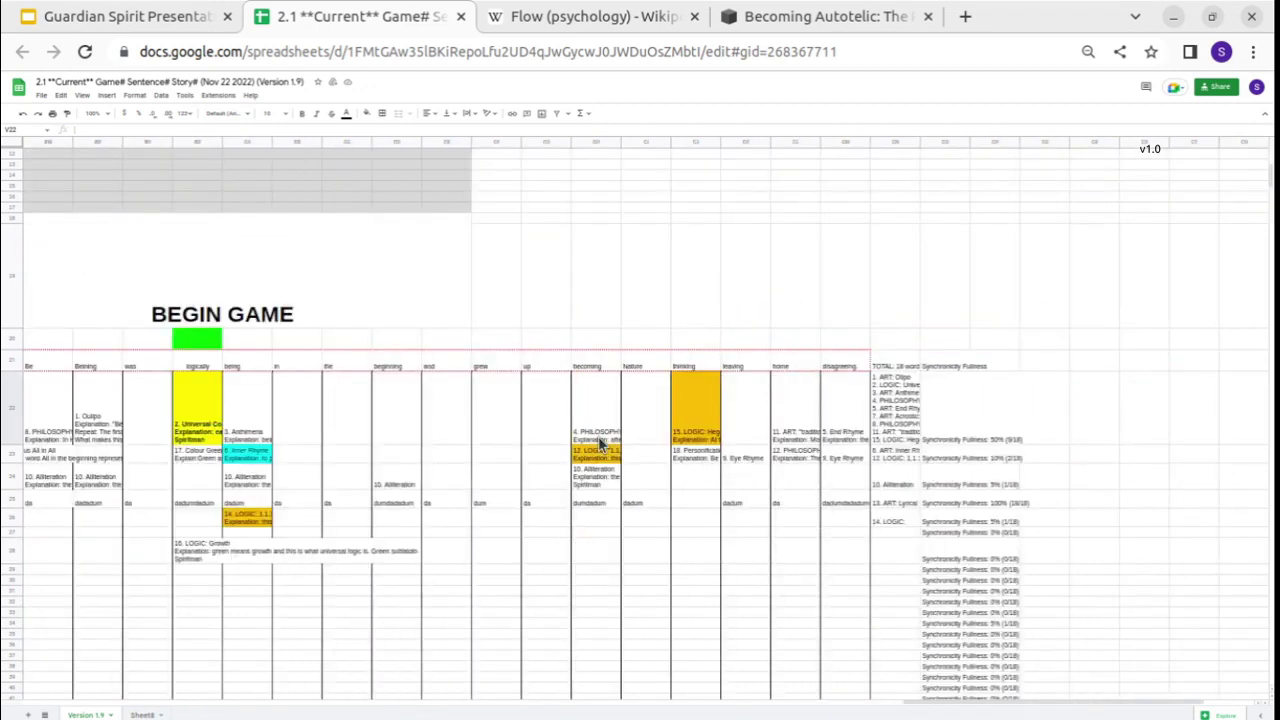
scroll(600, 444, "down", 5)
scroll(600, 444, "up", 5)
scroll(600, 444, "right", 3)
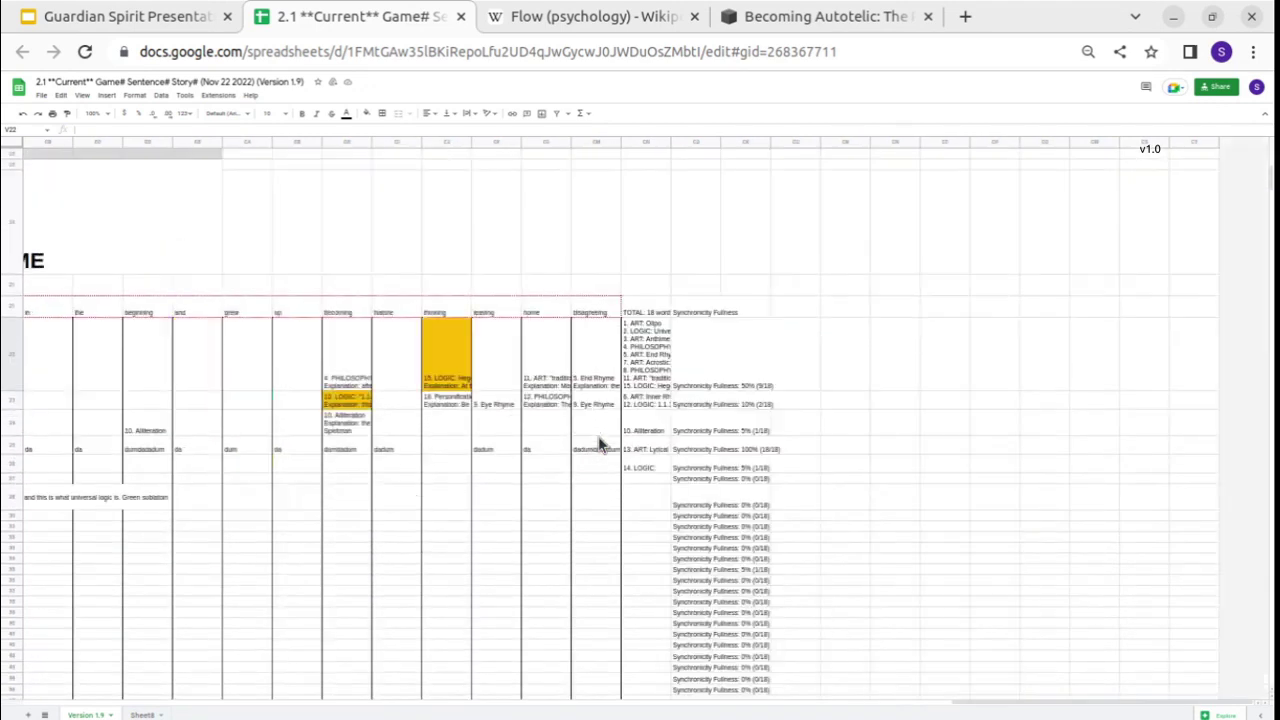
scroll(600, 443, "left", 15)
scroll(600, 444, "right", 12)
scroll(598, 443, "left", 4)
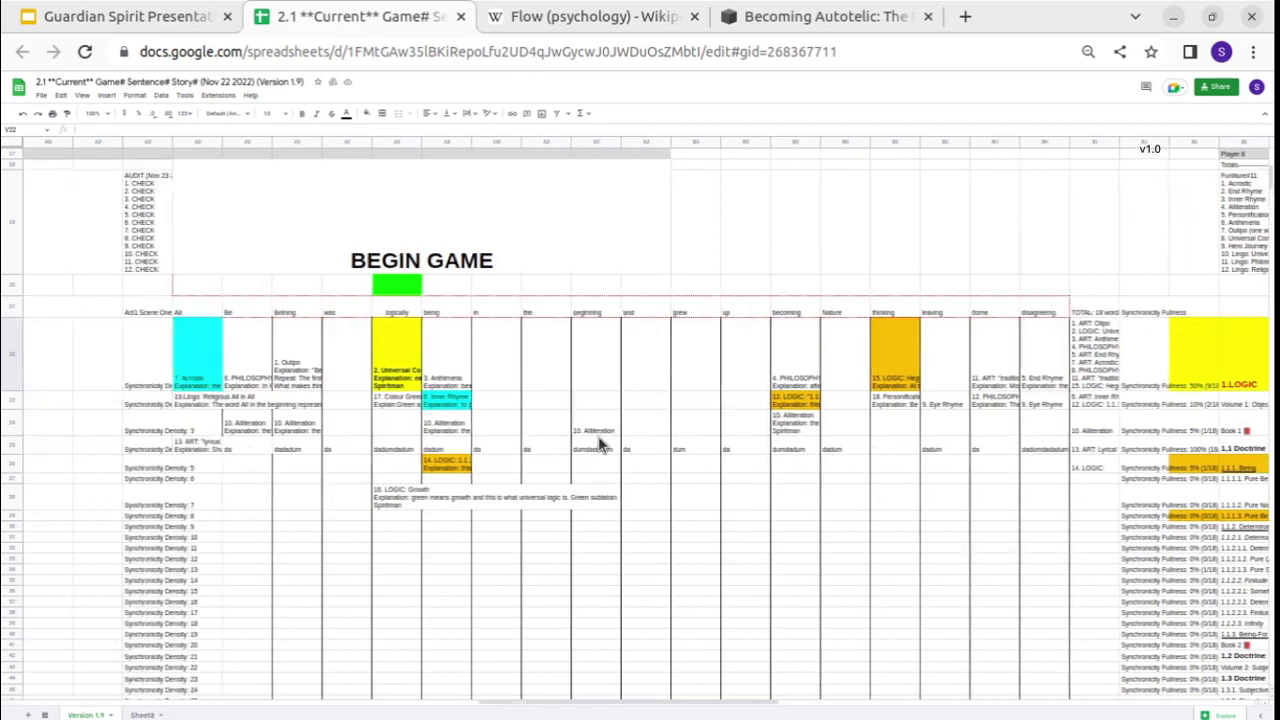
scroll(598, 443, "down", 5)
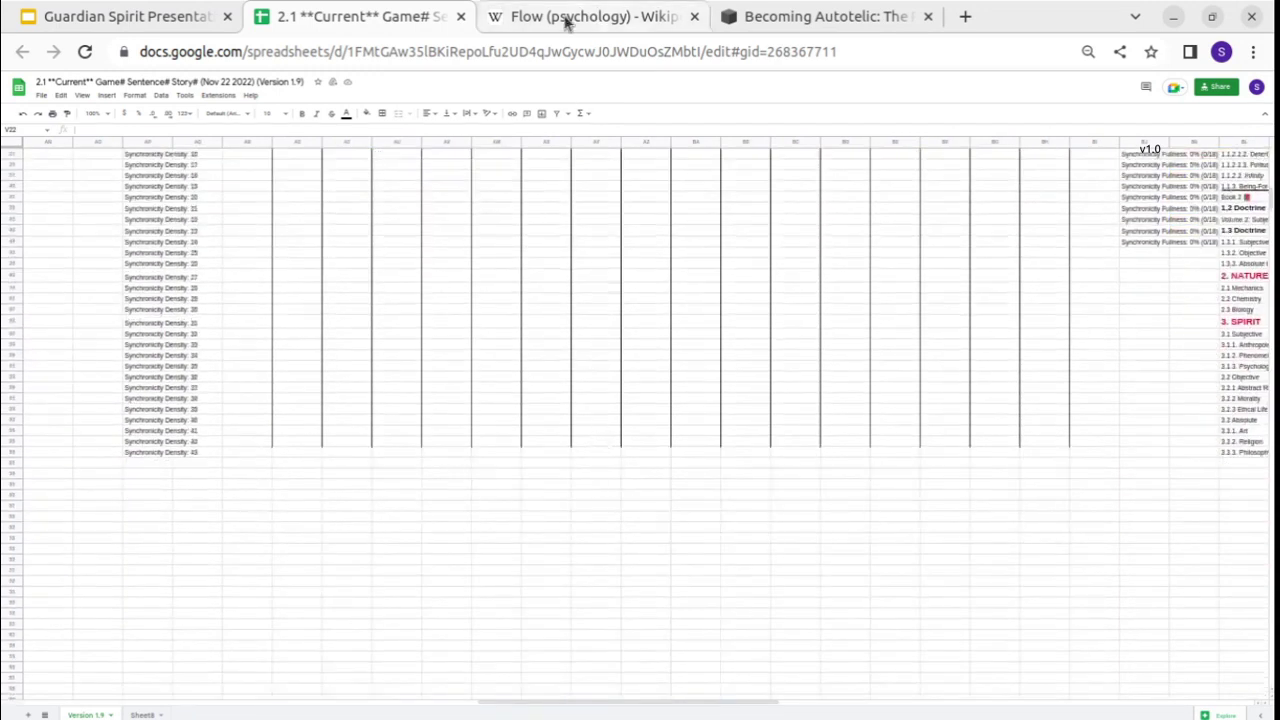
Close the sentence spreadsheet and open the 3.1. **Current** Stories spreadsheet linked from the STORY#1.0 thumbnail on the slide.
left_click(461, 16)
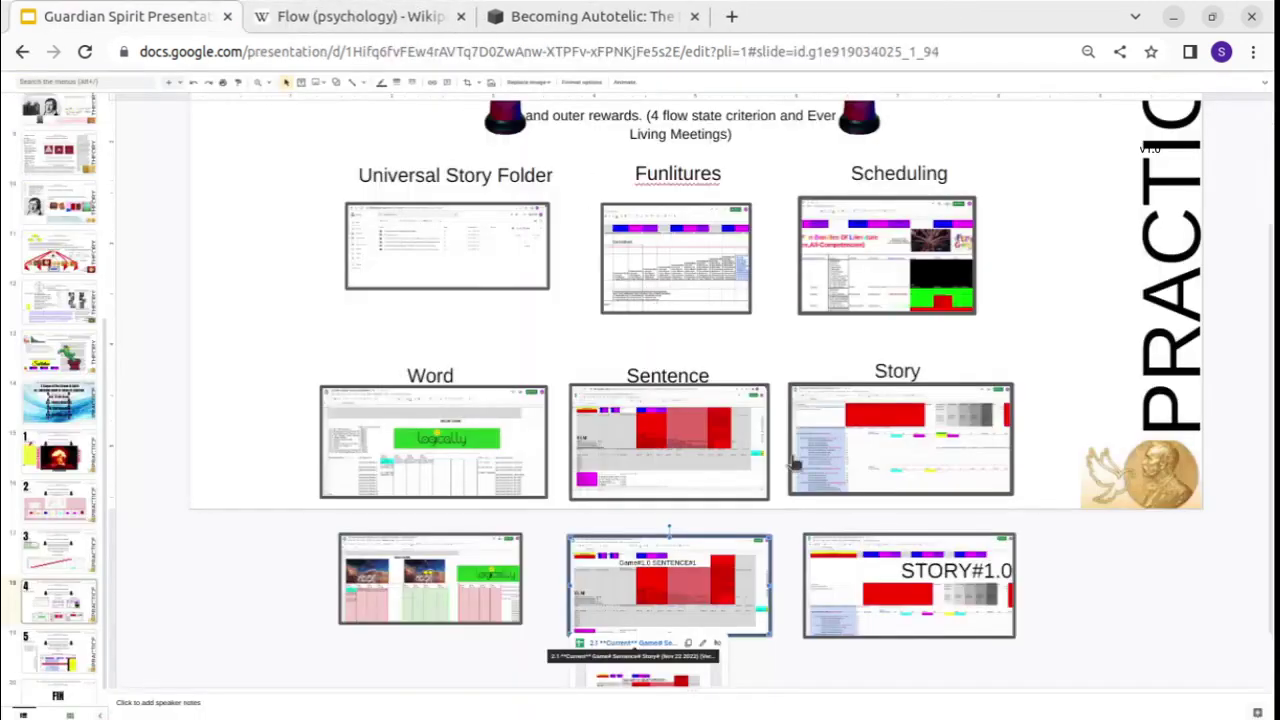
scroll(855, 575, "up", 1)
left_click(872, 605)
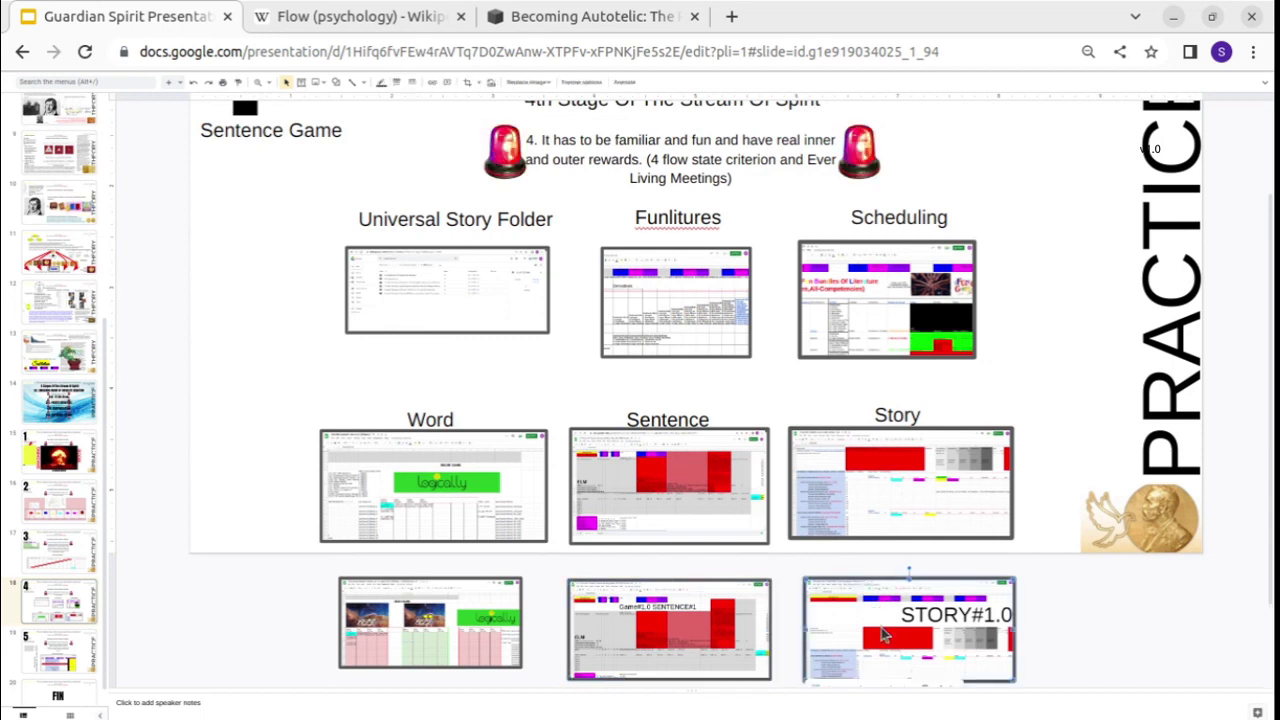
scroll(880, 625, "down", 1)
left_click(879, 630)
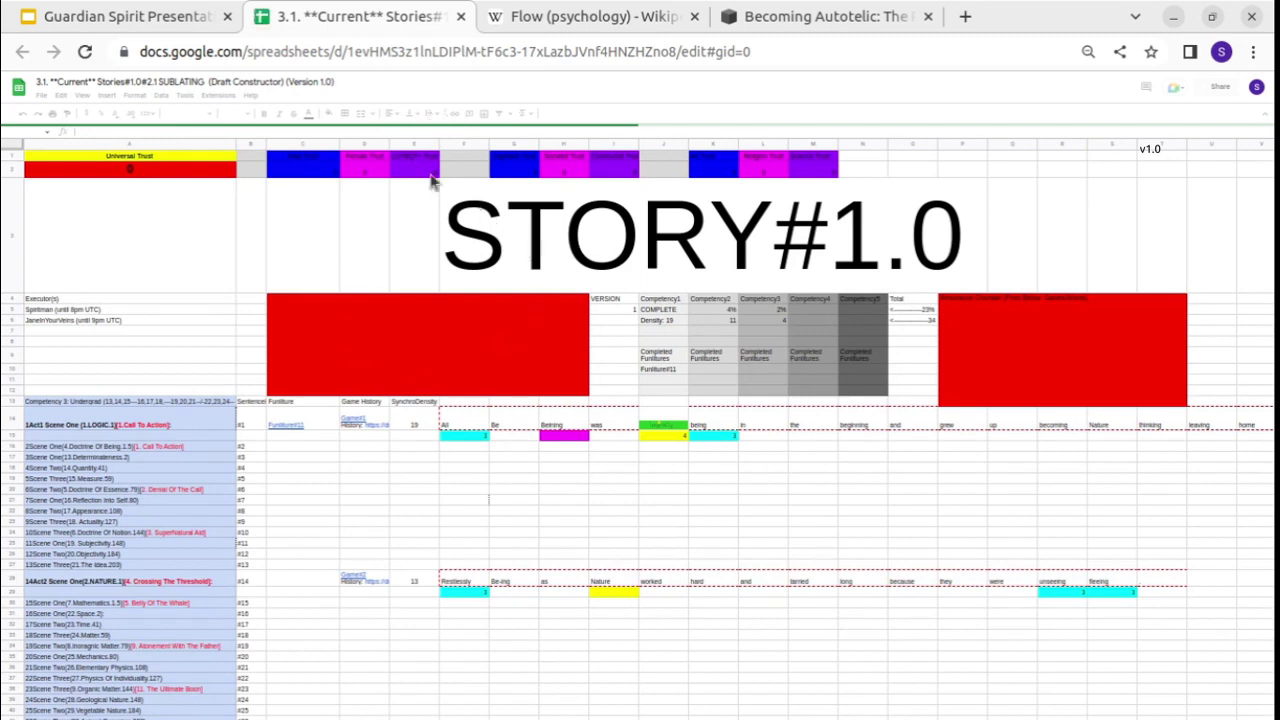
Open the 6. All Stories folder linked from the Universal Story Folder thumbnail on the slide.
left_click(190, 20)
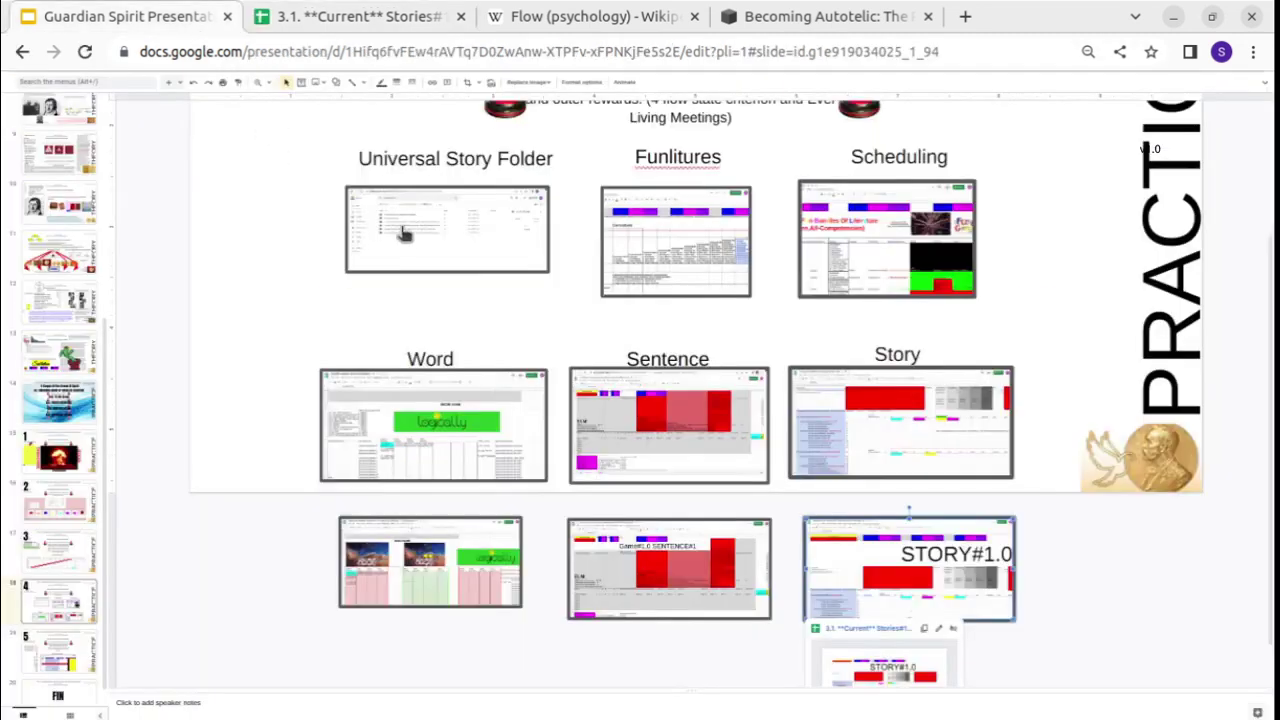
scroll(437, 249, "up", 1)
left_click(466, 266)
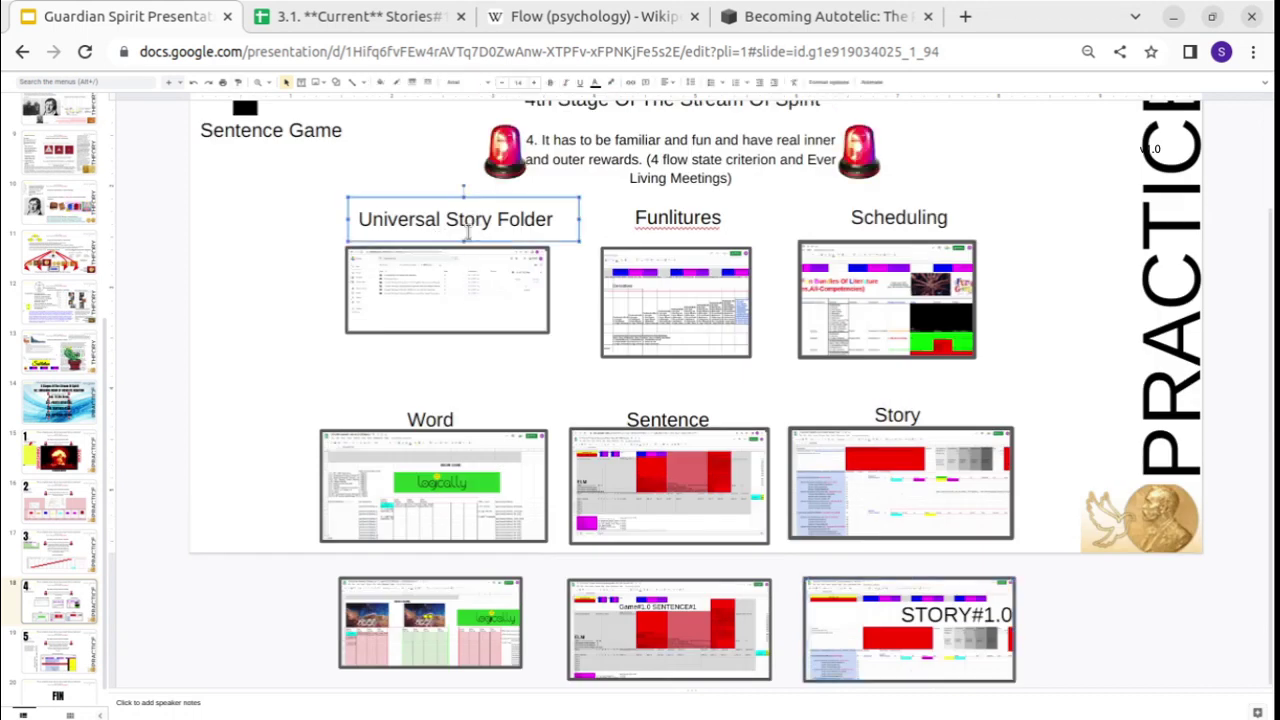
left_click(464, 293)
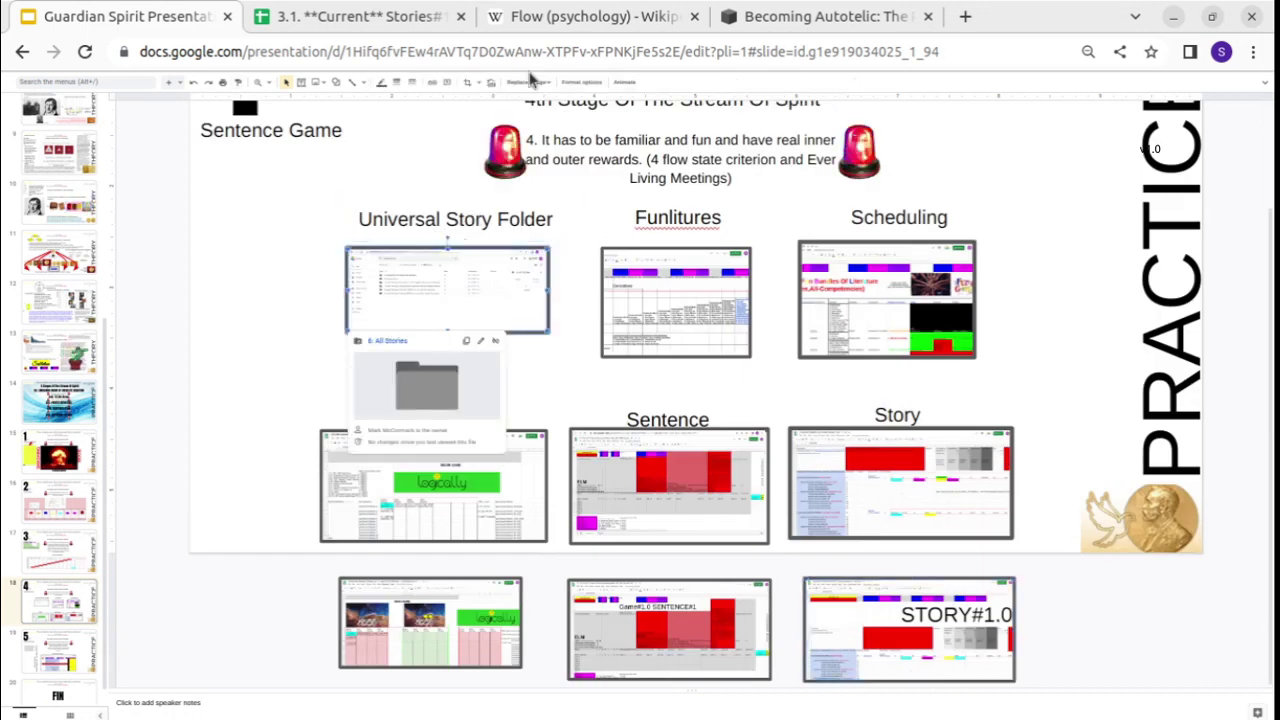
left_click(392, 342)
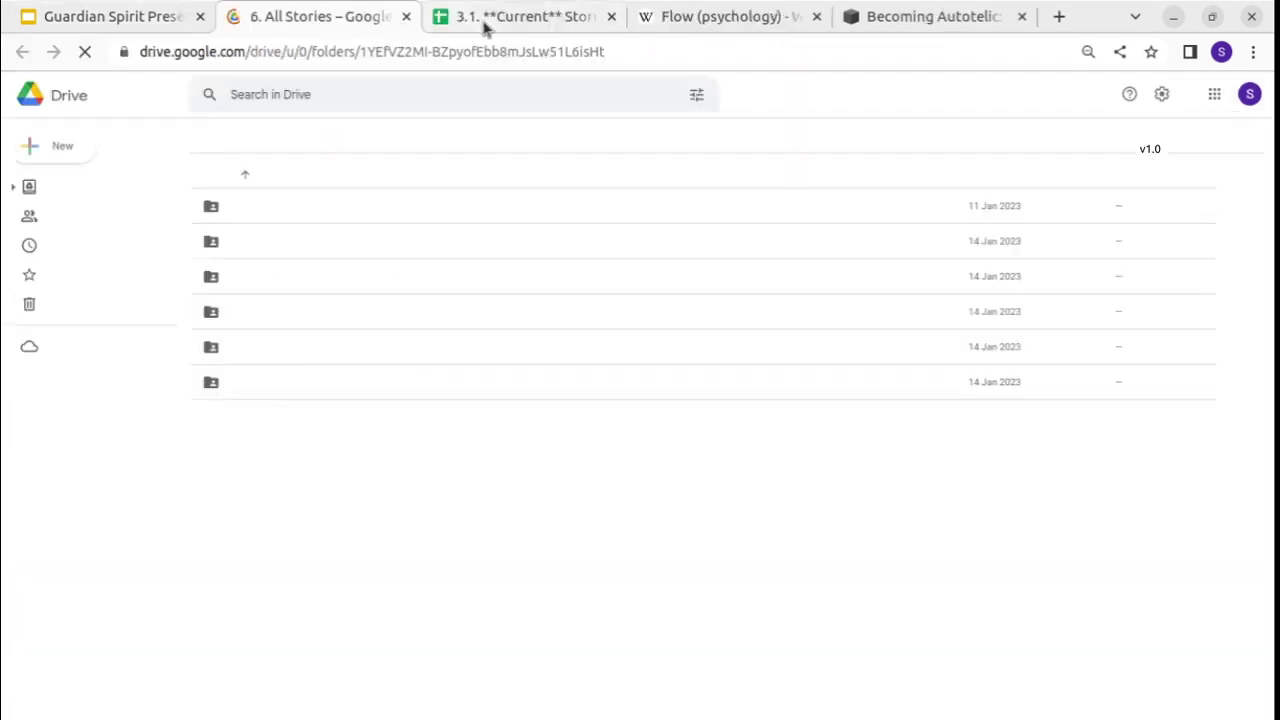
left_click(488, 20)
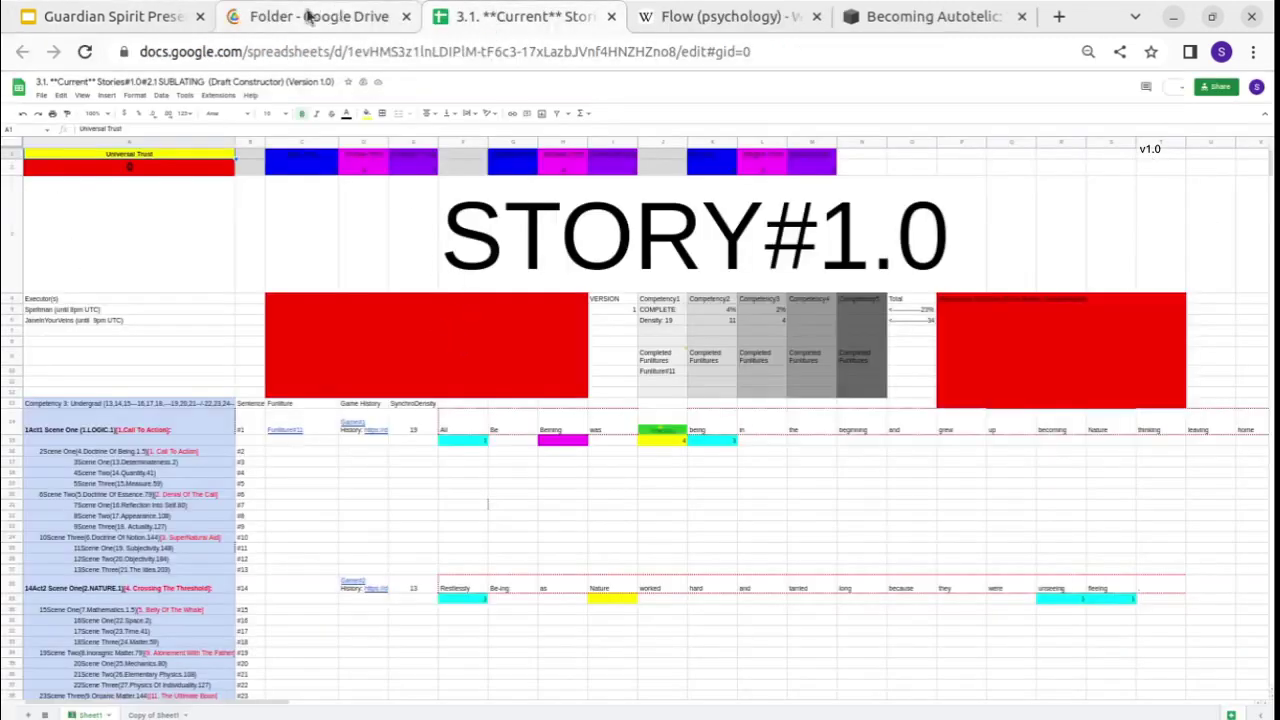
left_click(306, 16)
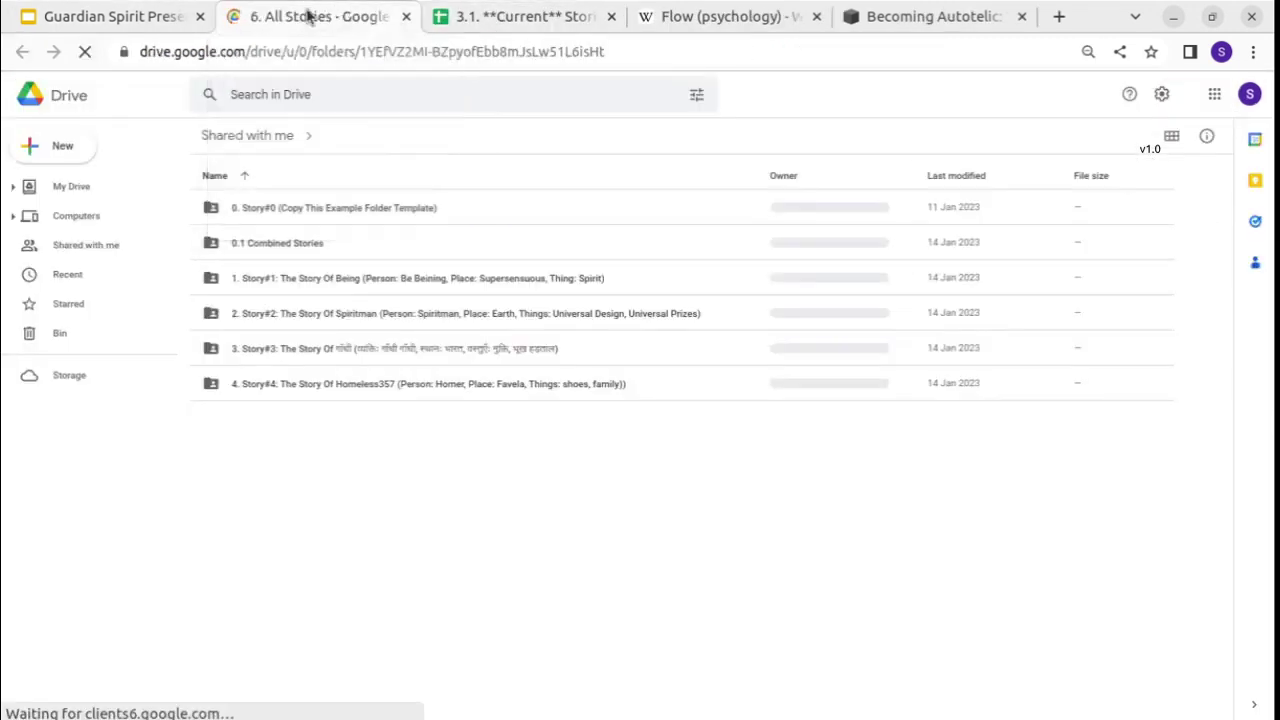
Look into the 0.1 Combined Stories and Story#1: The Story Of Being folders, and close the Drive folder.
double_click(300, 245)
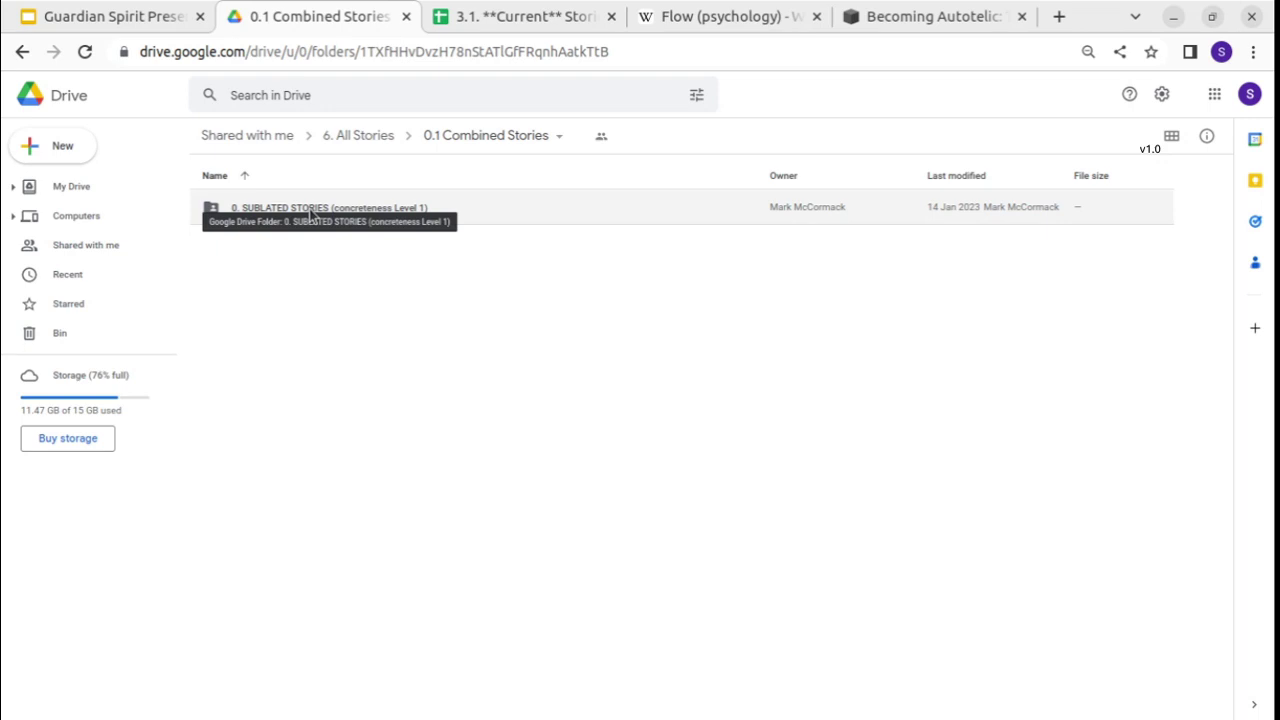
left_click(346, 135)
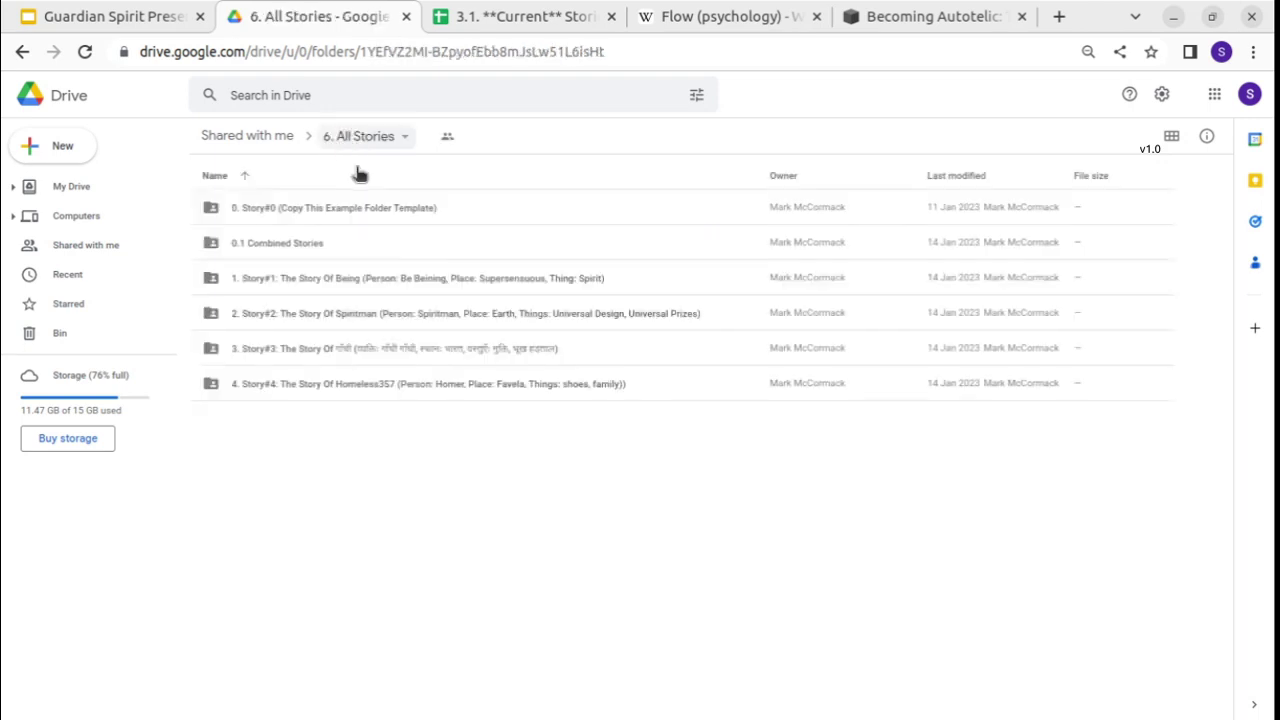
double_click(323, 280)
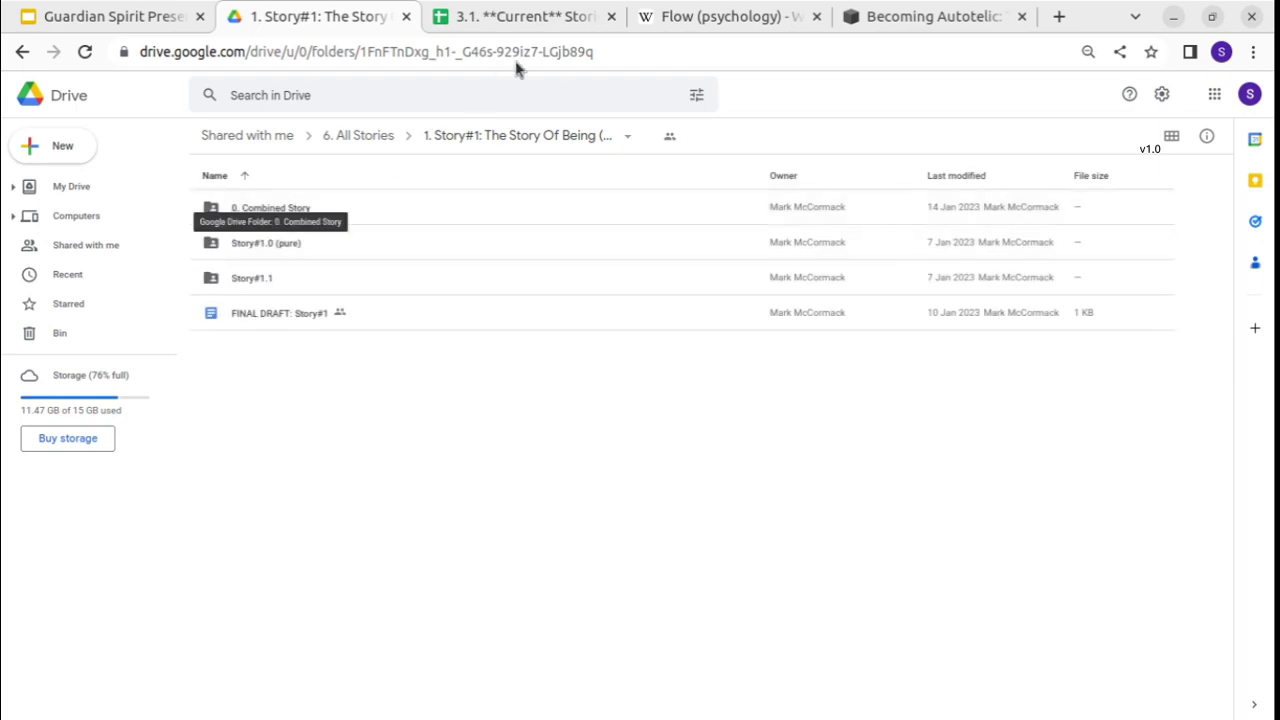
left_click(405, 17)
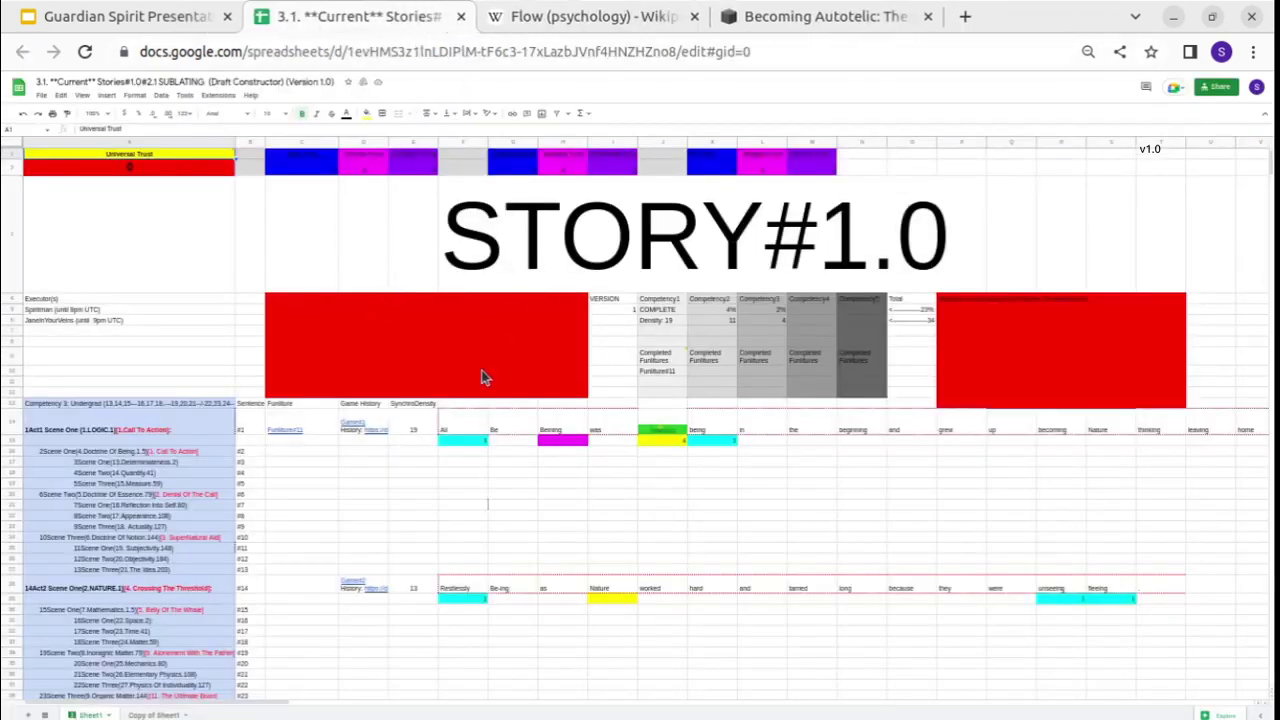
Review the Funliture and Game History columns beside the act and scene list of the STORY#1.0 board.
left_click_drag(308, 414, 340, 548)
left_click(414, 550)
scroll(414, 555, "down", 3)
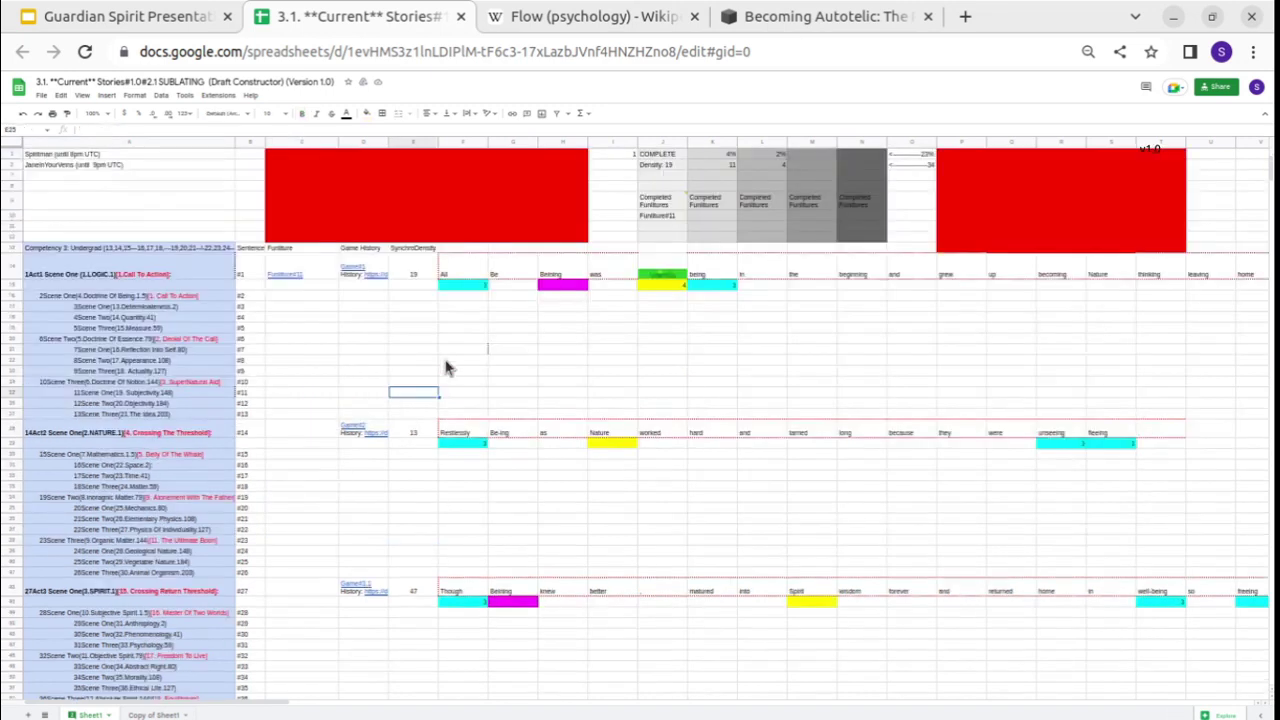
Review the Game#3.1 history link, SynchroDensity and word row of sentence #27 in Act3 Scene One.
left_click(356, 590)
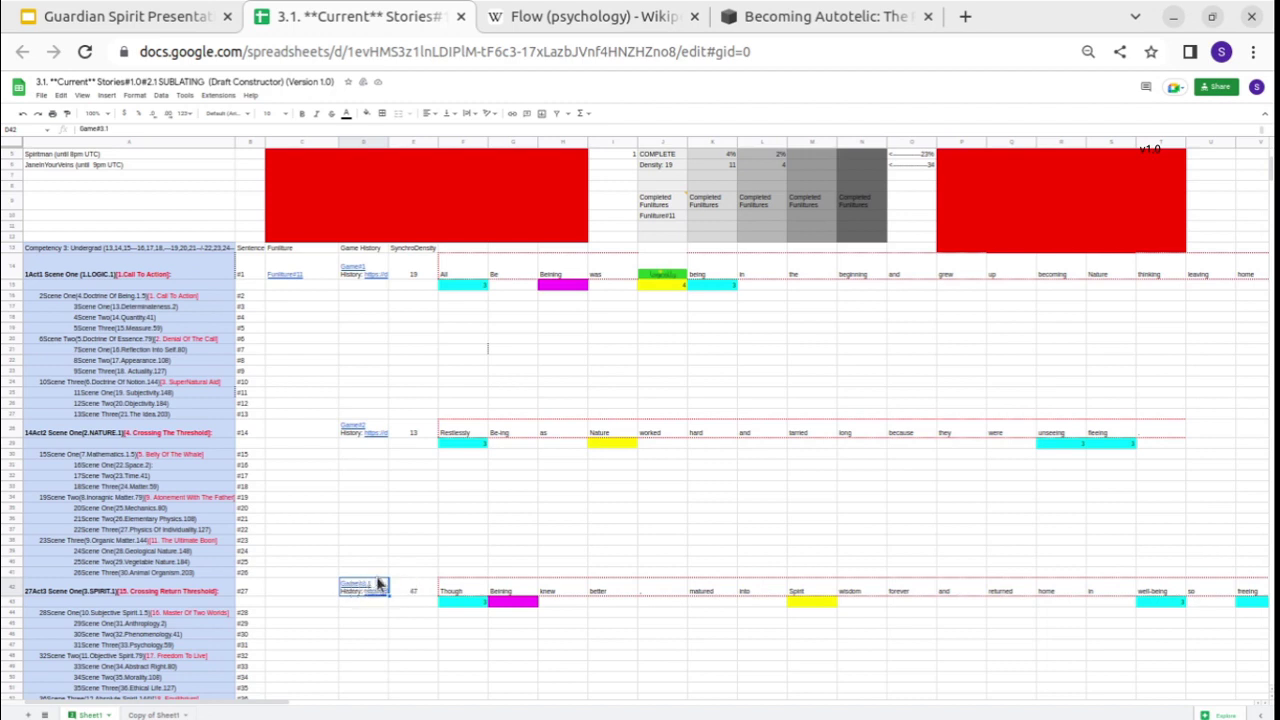
left_click_drag(445, 574, 955, 605)
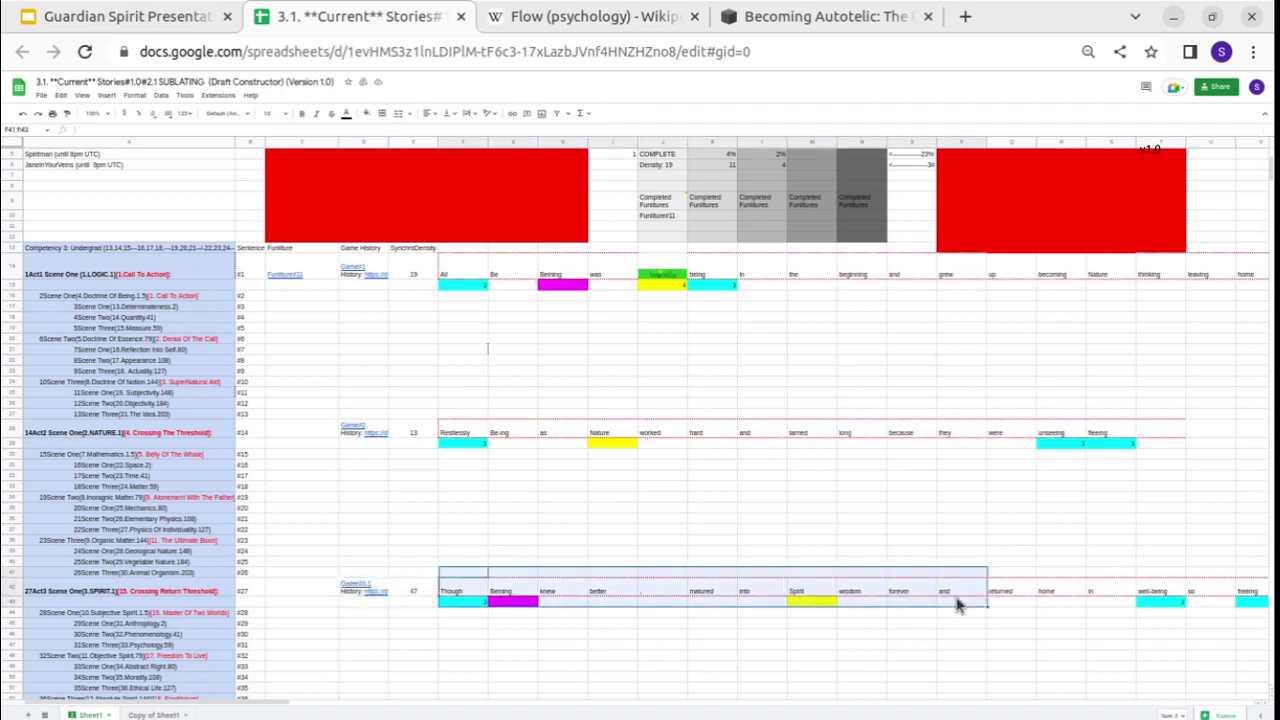
mouse_move(363, 585)
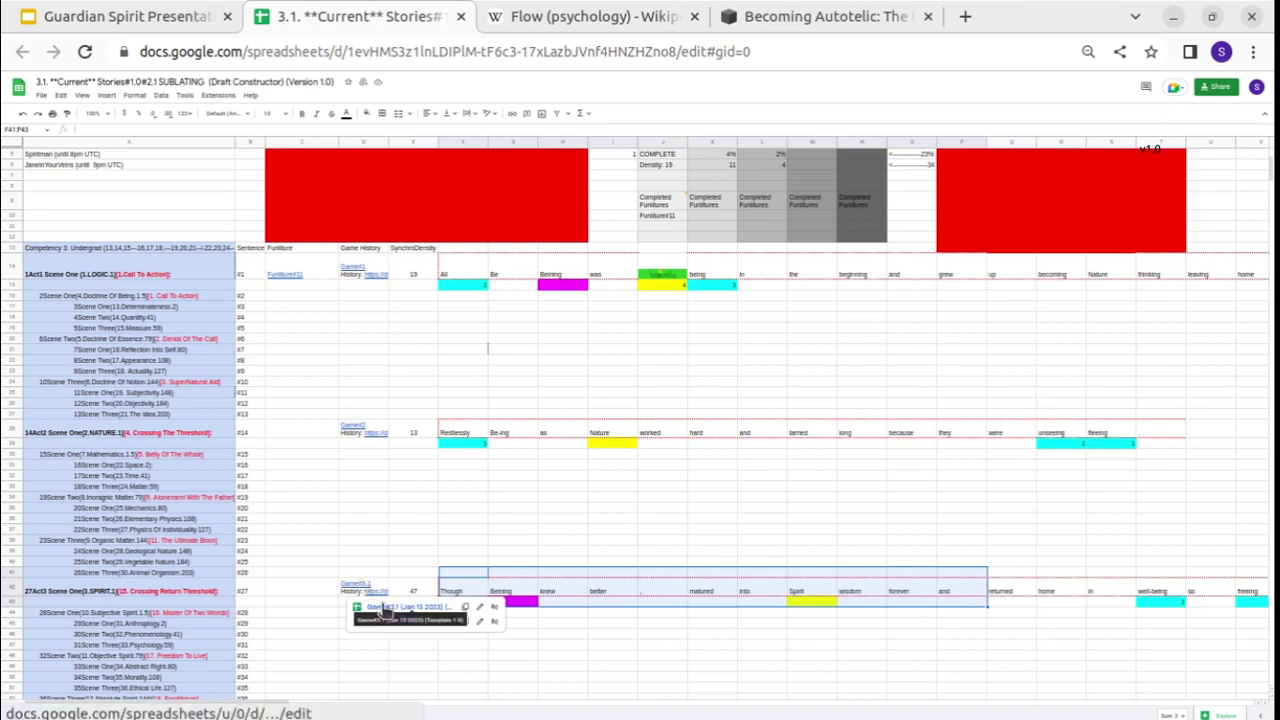
left_click(410, 591)
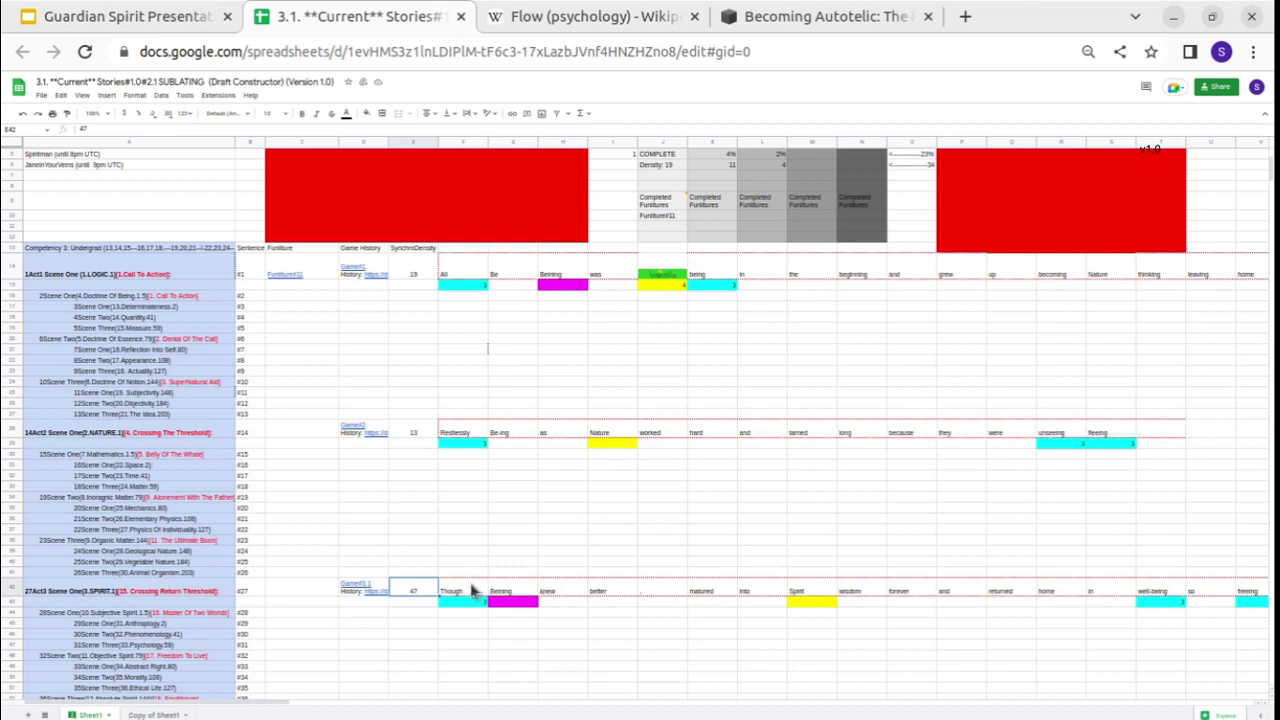
left_click_drag(473, 592, 928, 604)
left_click(896, 542)
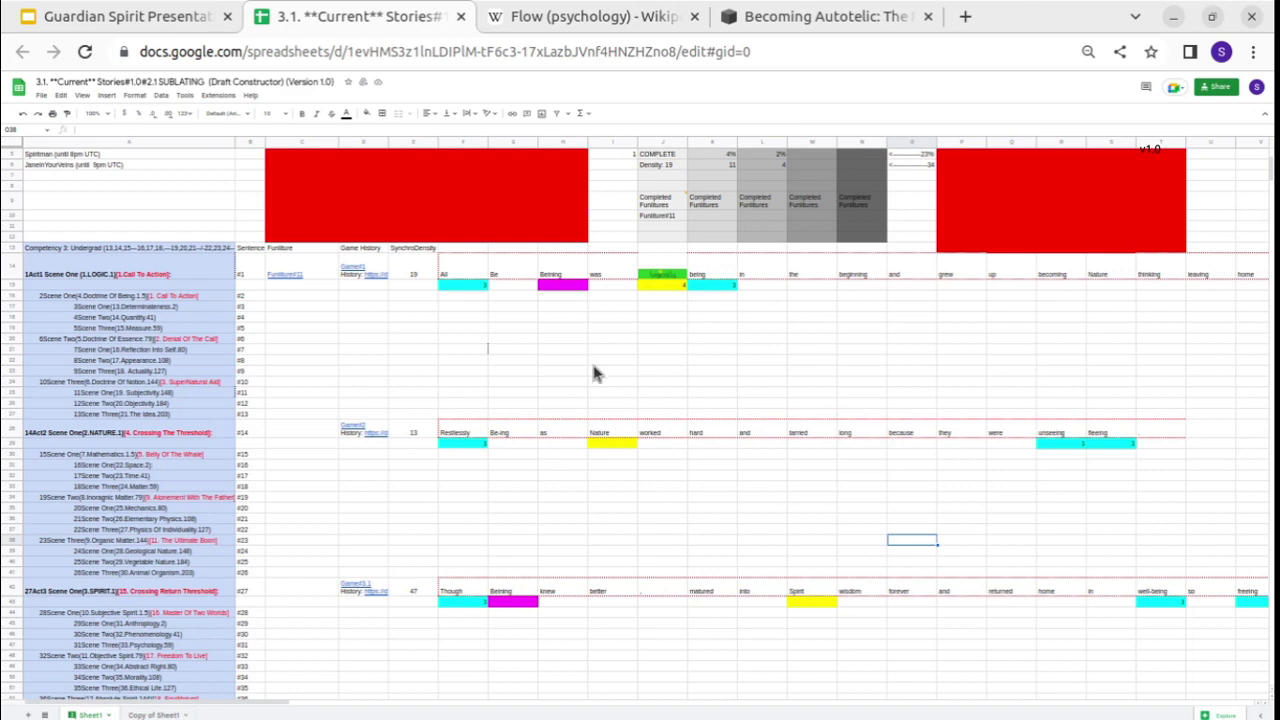
Examine the adjacent story copies, including their sentence rows and coloured game schedule columns, up to the STORY#2.1 board.
scroll(634, 349, "right", 10)
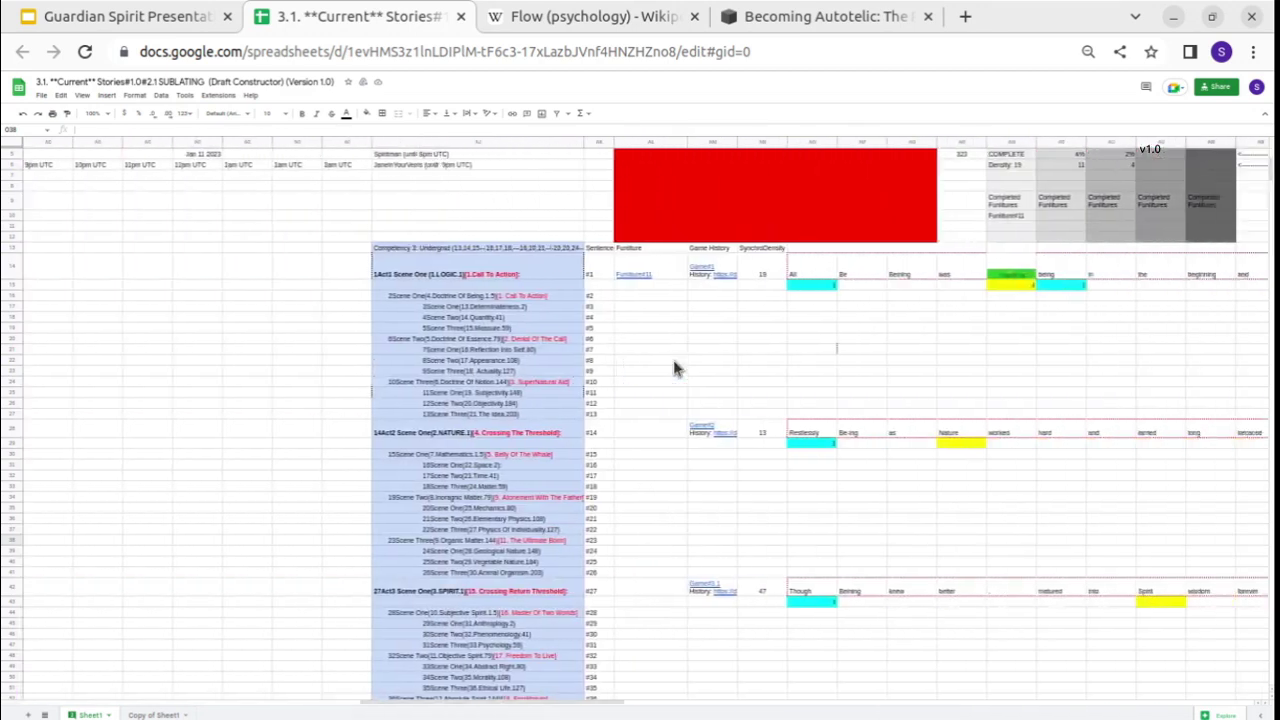
scroll(672, 355, "right", 3)
scroll(672, 355, "left", 4)
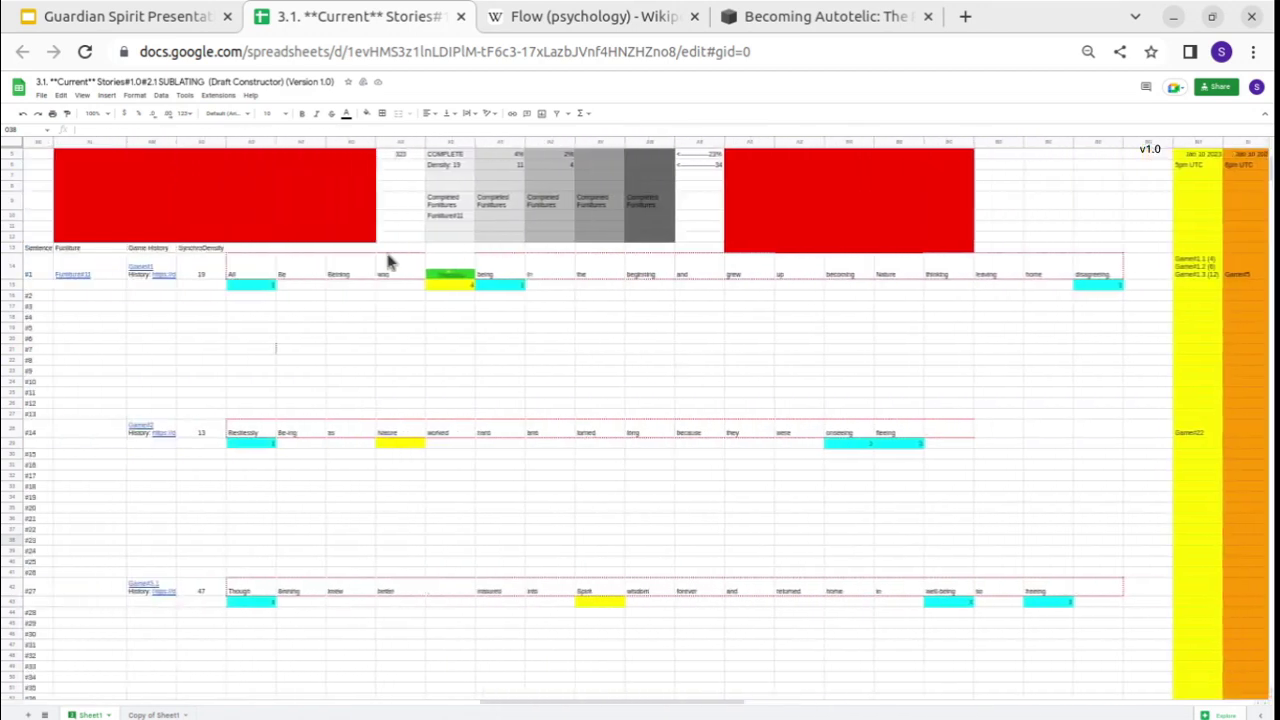
scroll(665, 440, "right", 5)
scroll(679, 415, "left", 6)
scroll(679, 420, "right", 5)
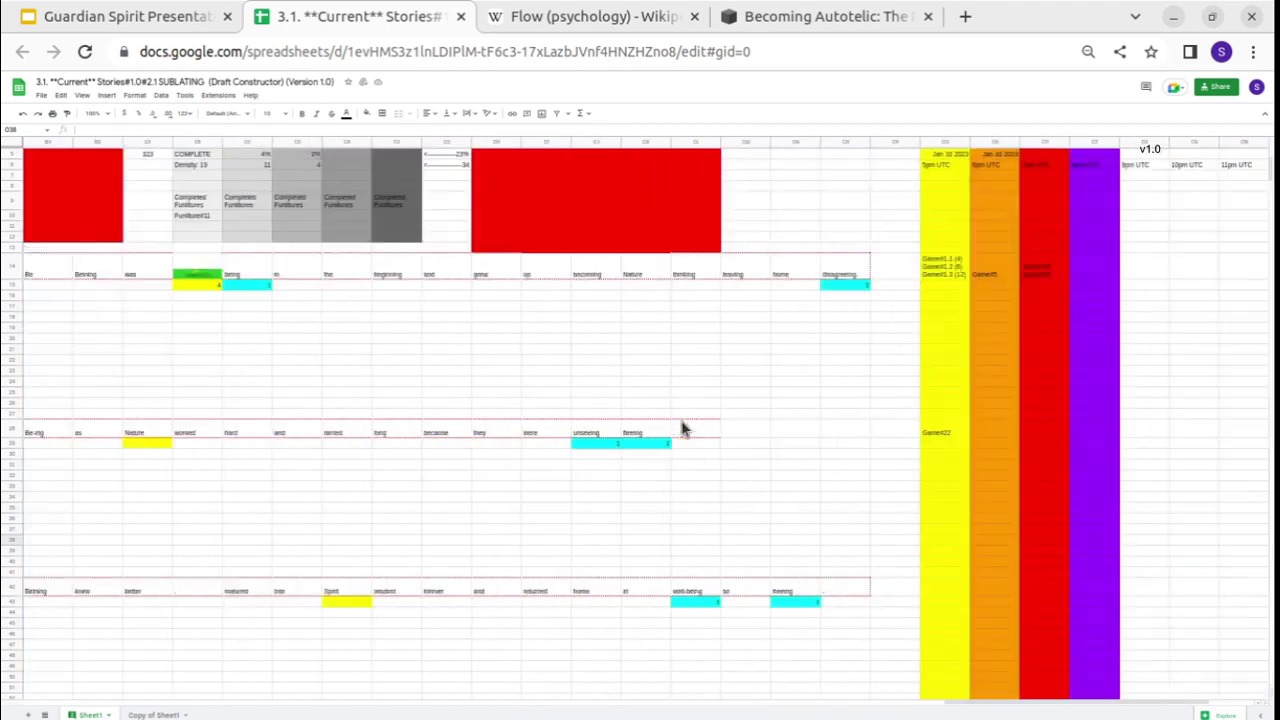
scroll(683, 428, "left", 5)
scroll(683, 428, "left", 5)
scroll(683, 428, "up", 3)
scroll(683, 428, "right", 4)
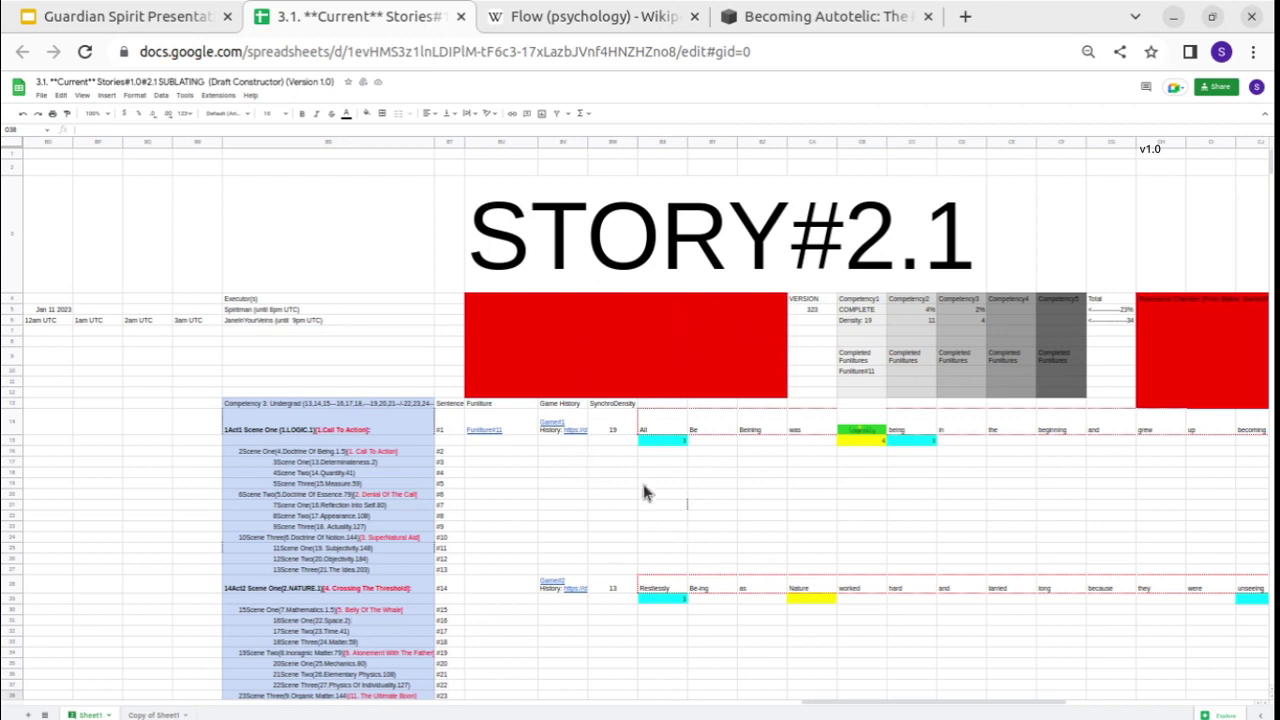
Compare the STORY#1.0, STORY#1.0/2.1NEW and STORY#2.1 boards, including the scene list and the game schedule columns between them.
scroll(641, 479, "left", 1)
scroll(641, 479, "right", 10)
scroll(643, 484, "left", 5)
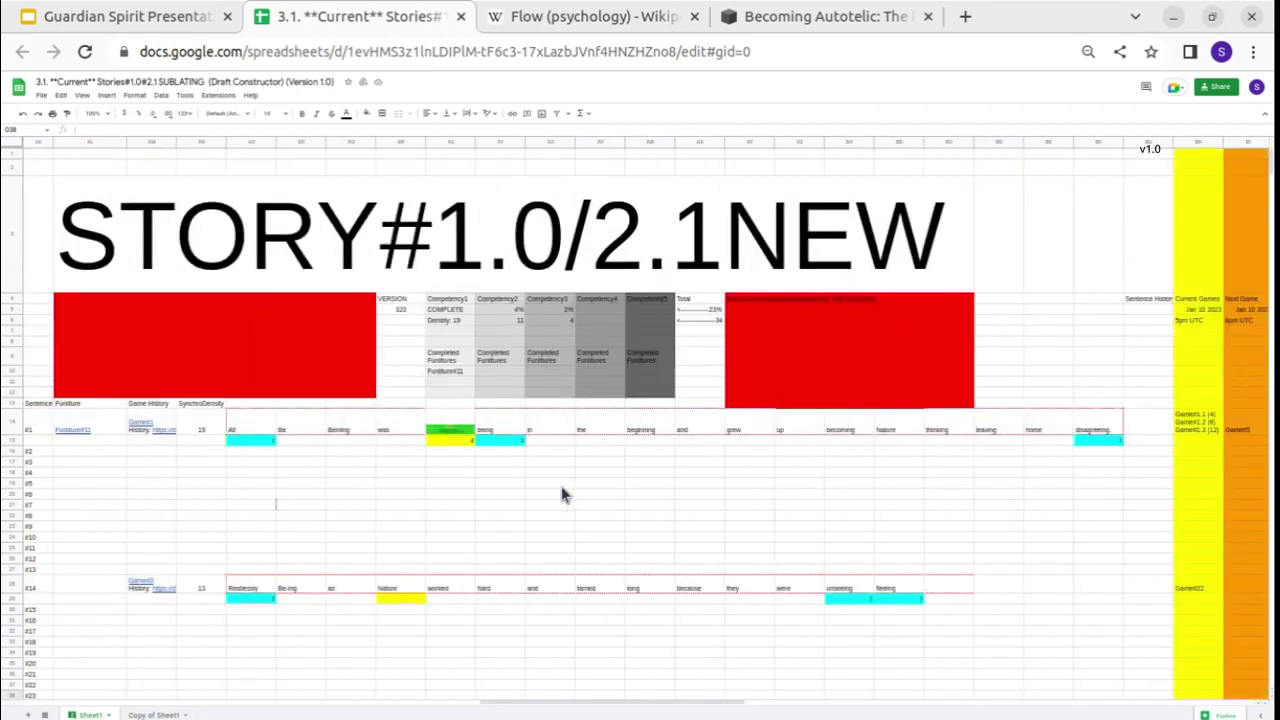
scroll(561, 494, "left", 5)
left_click_drag(165, 473, 197, 528)
scroll(196, 523, "left", 10)
scroll(194, 528, "right", 18)
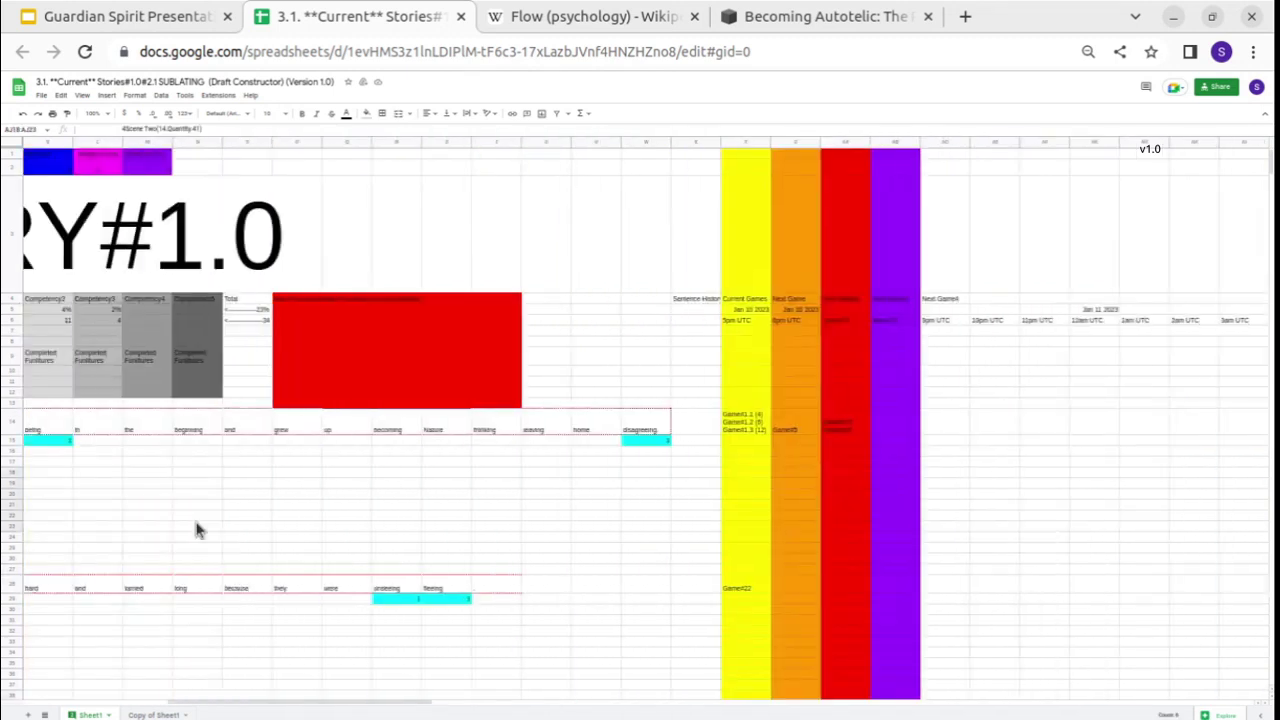
scroll(362, 424, "right", 10)
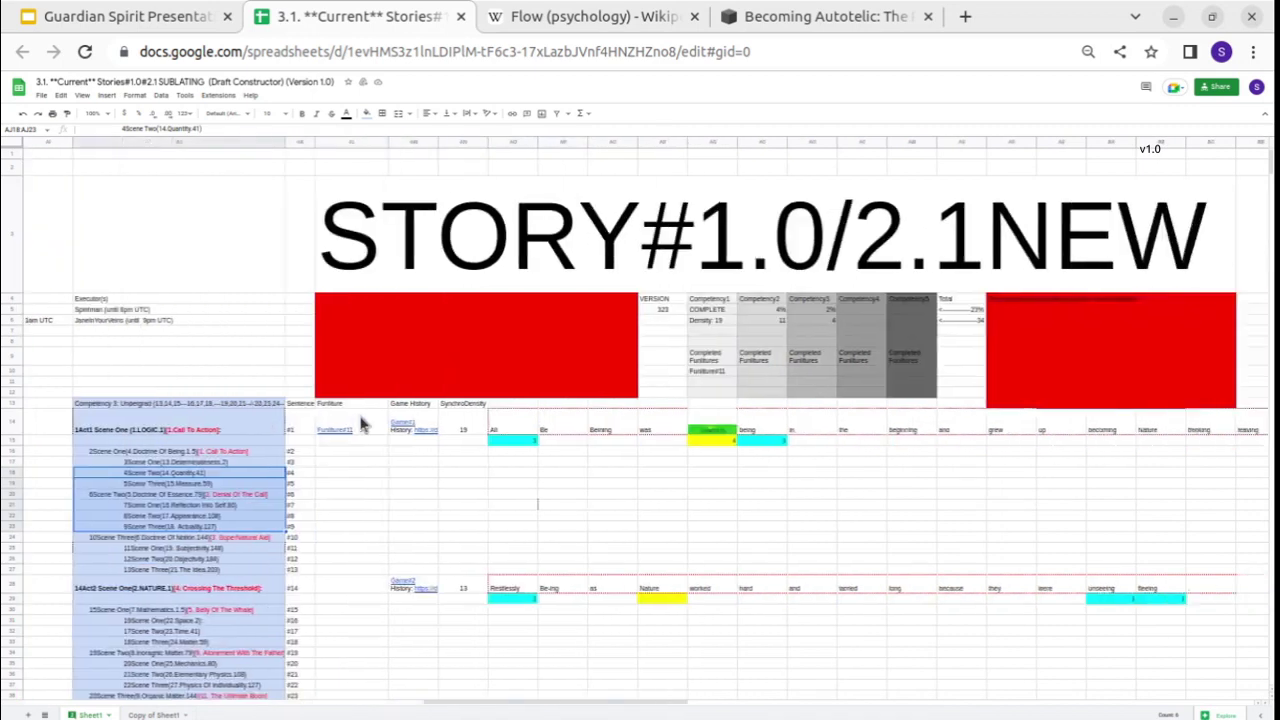
scroll(362, 424, "right", 6)
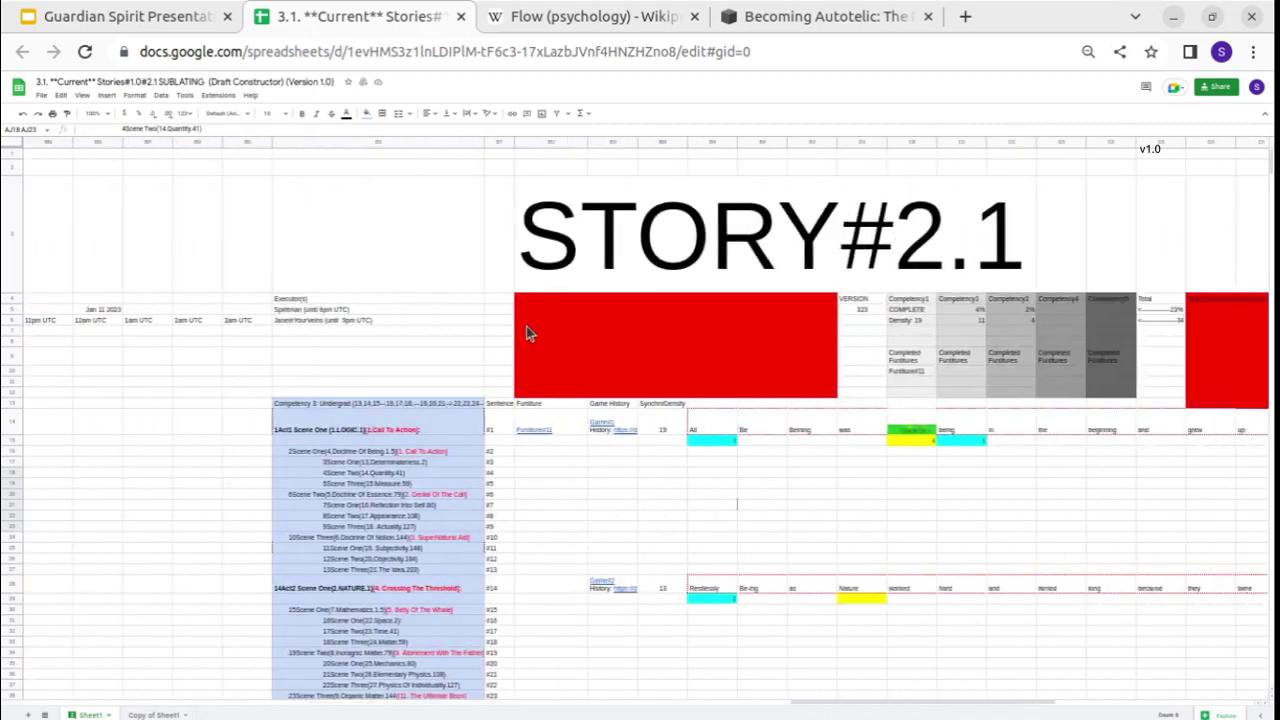
scroll(296, 437, "right", 8)
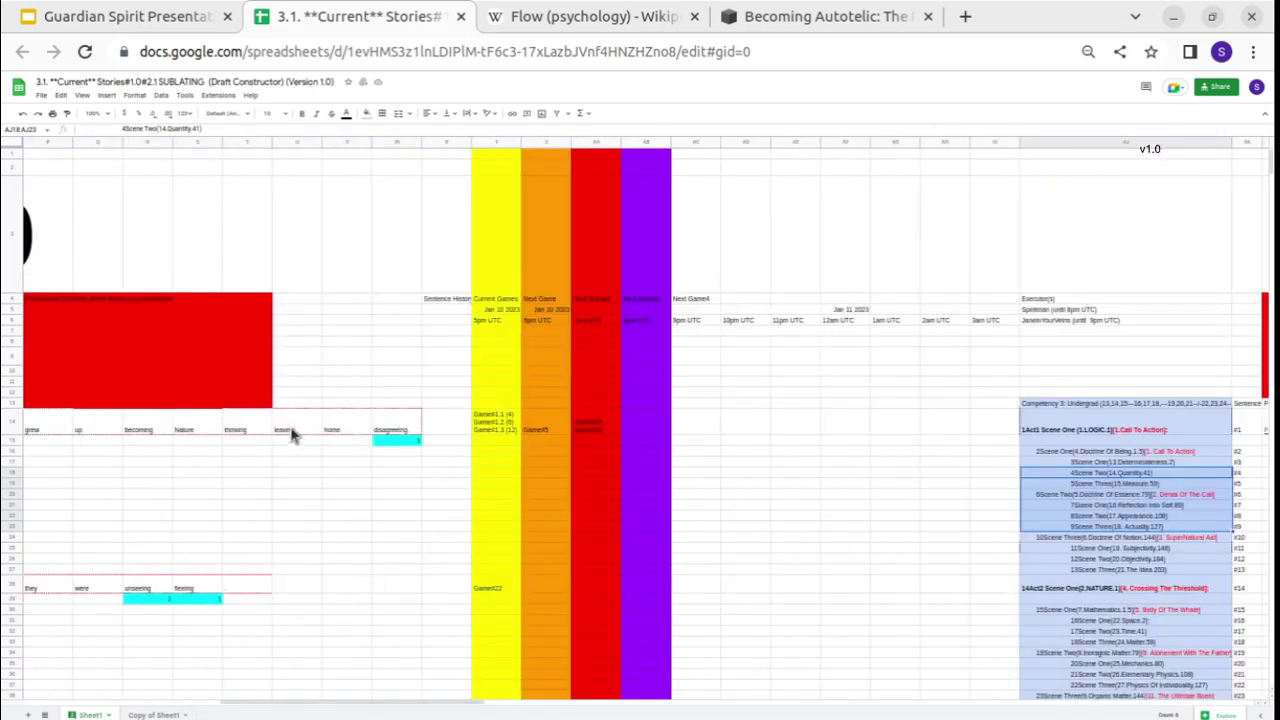
Examine the STORY#1.0/2.1NEW board from its act and scene list across the word rows to the coloured game schedule columns.
scroll(292, 433, "right", 15)
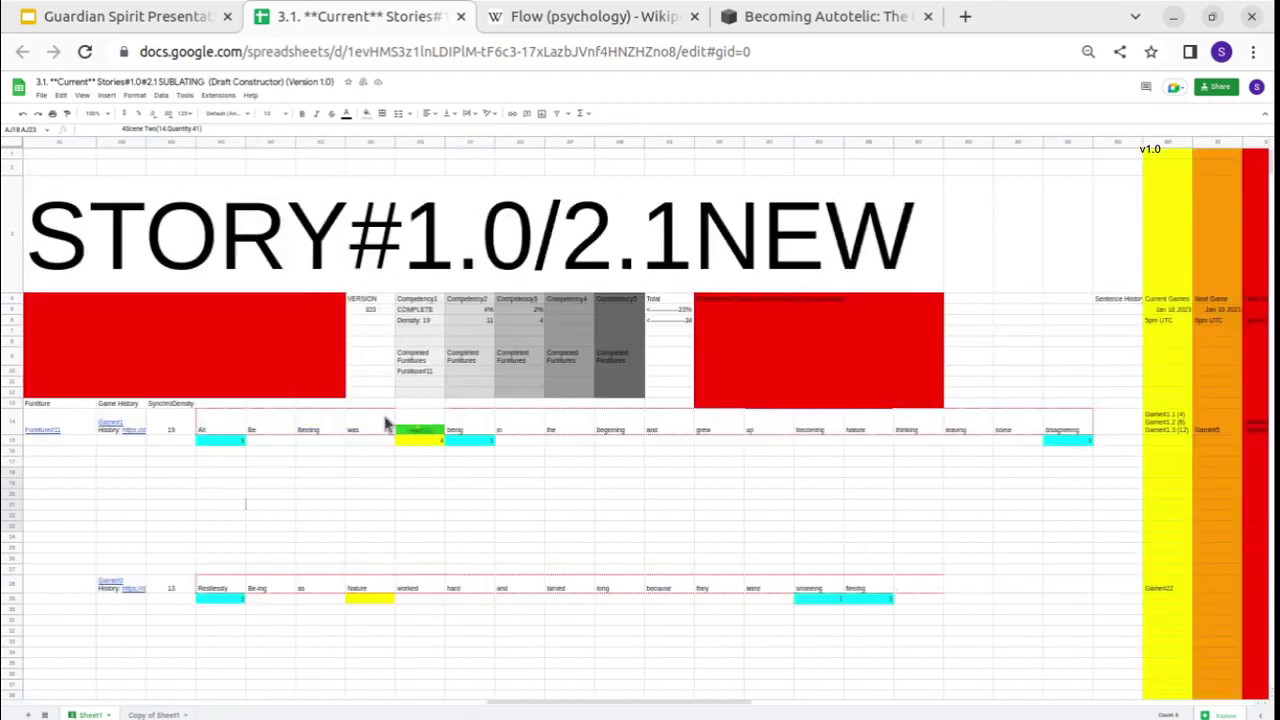
scroll(385, 424, "left", 3)
left_click_drag(410, 420, 429, 540)
left_click(410, 516)
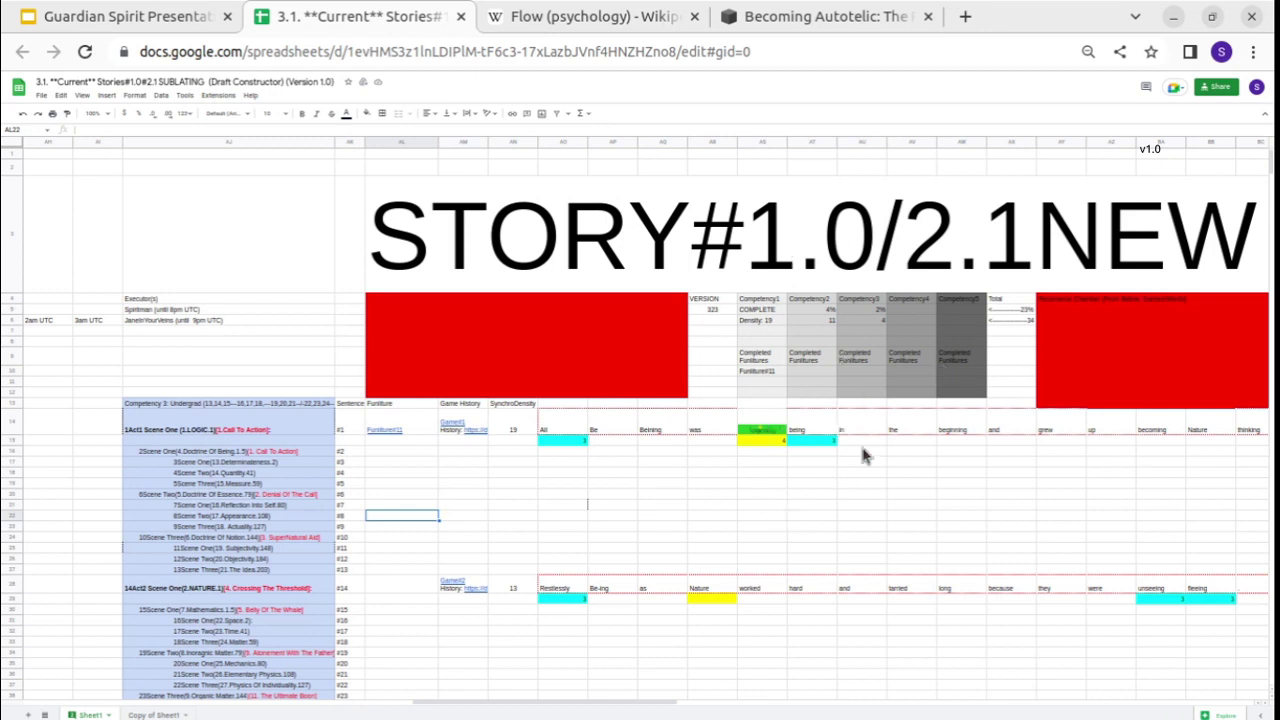
scroll(900, 492, "right", 5)
scroll(900, 492, "left", 4)
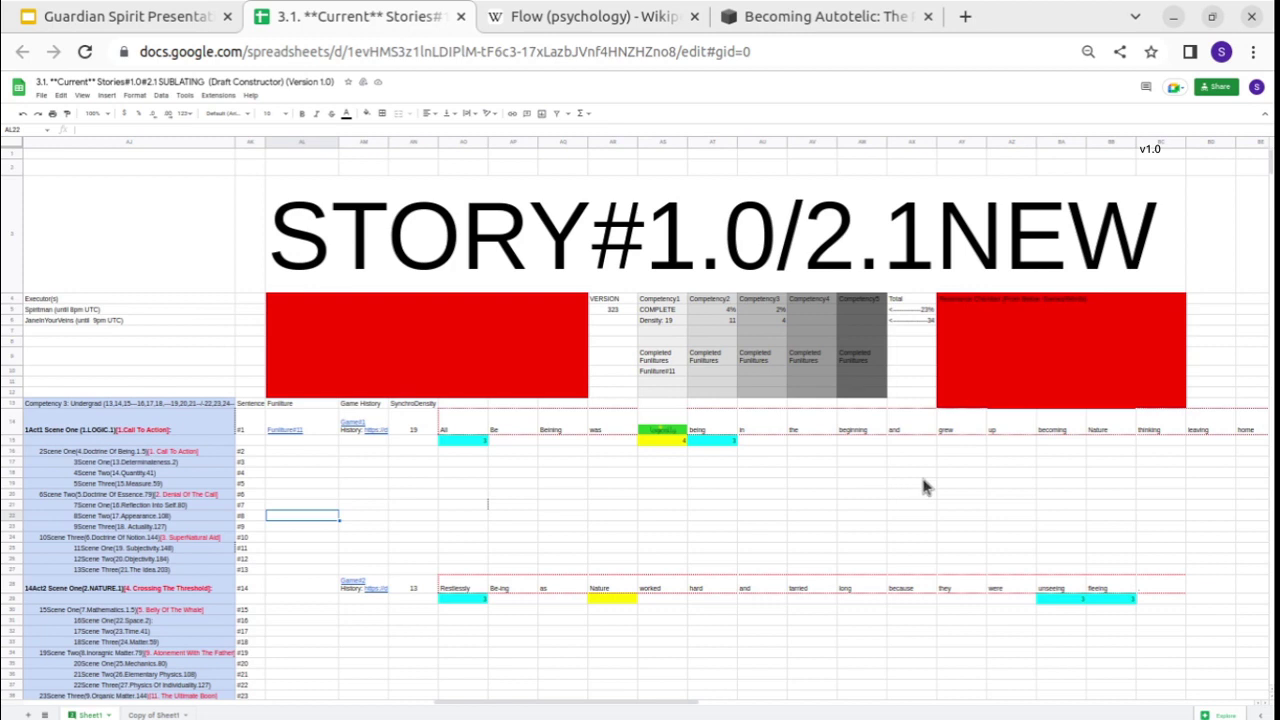
scroll(940, 478, "right", 8)
scroll(965, 483, "left", 9)
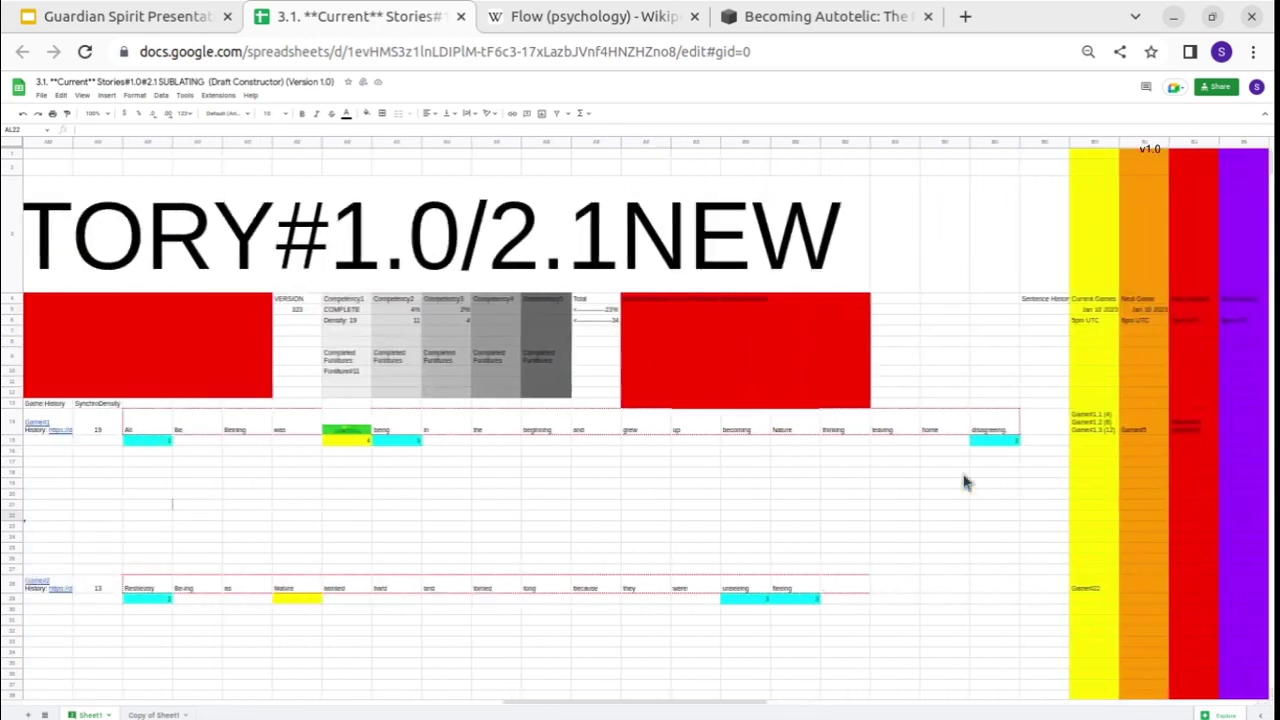
scroll(965, 483, "right", 4)
scroll(965, 483, "left", 4)
scroll(965, 483, "left", 1)
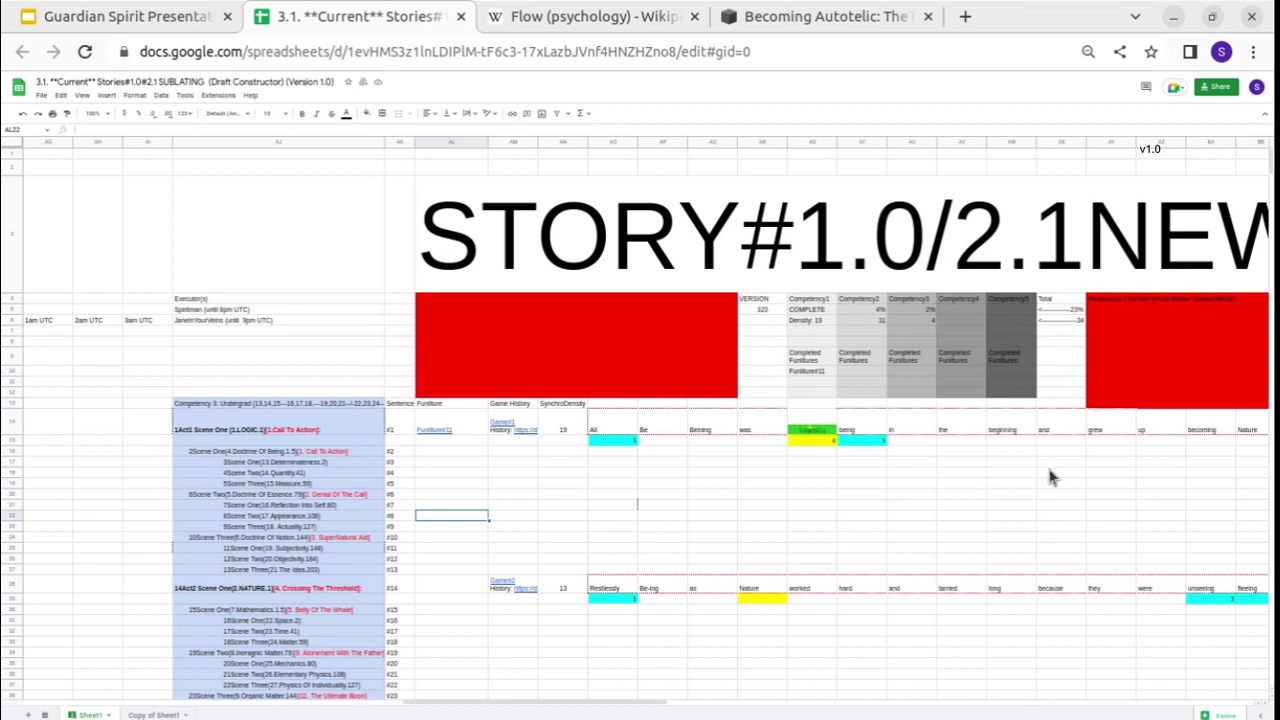
Review the Competency1, VERSION and Funliture cells and the empty red block beneath the STORY#1.0/2.1NEW title.
left_click(810, 300)
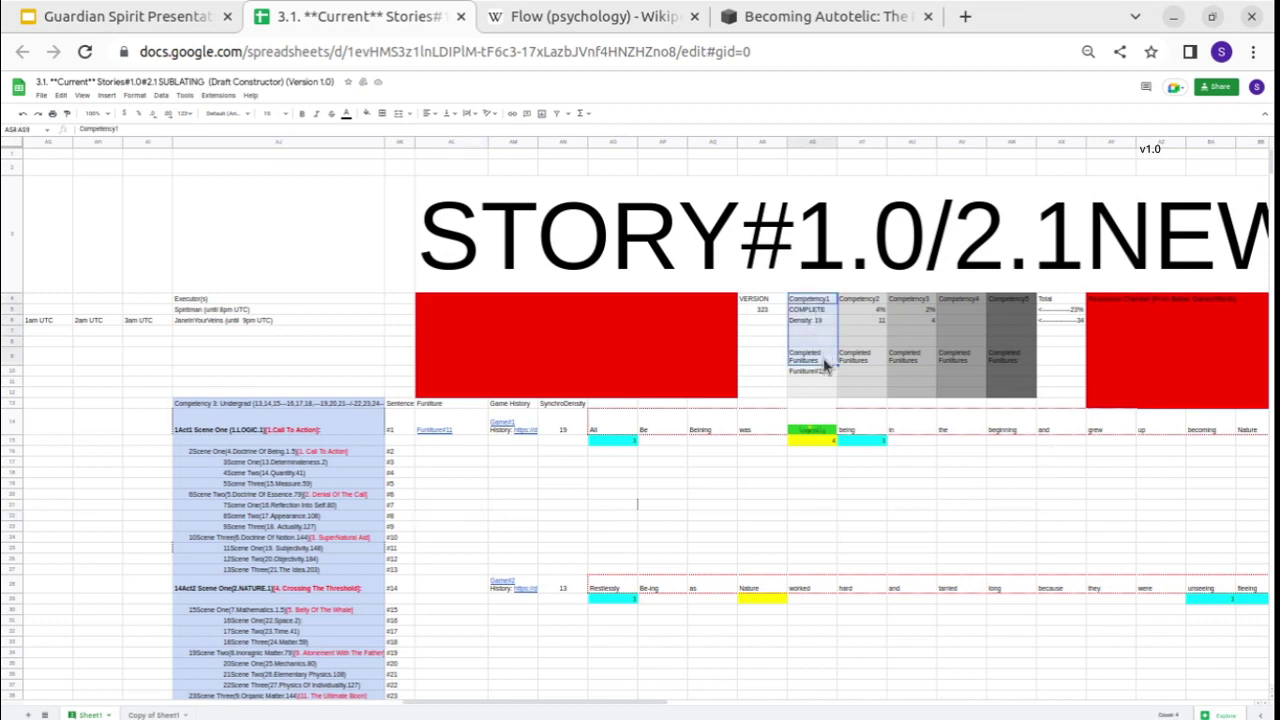
left_click(764, 300)
left_click(760, 310)
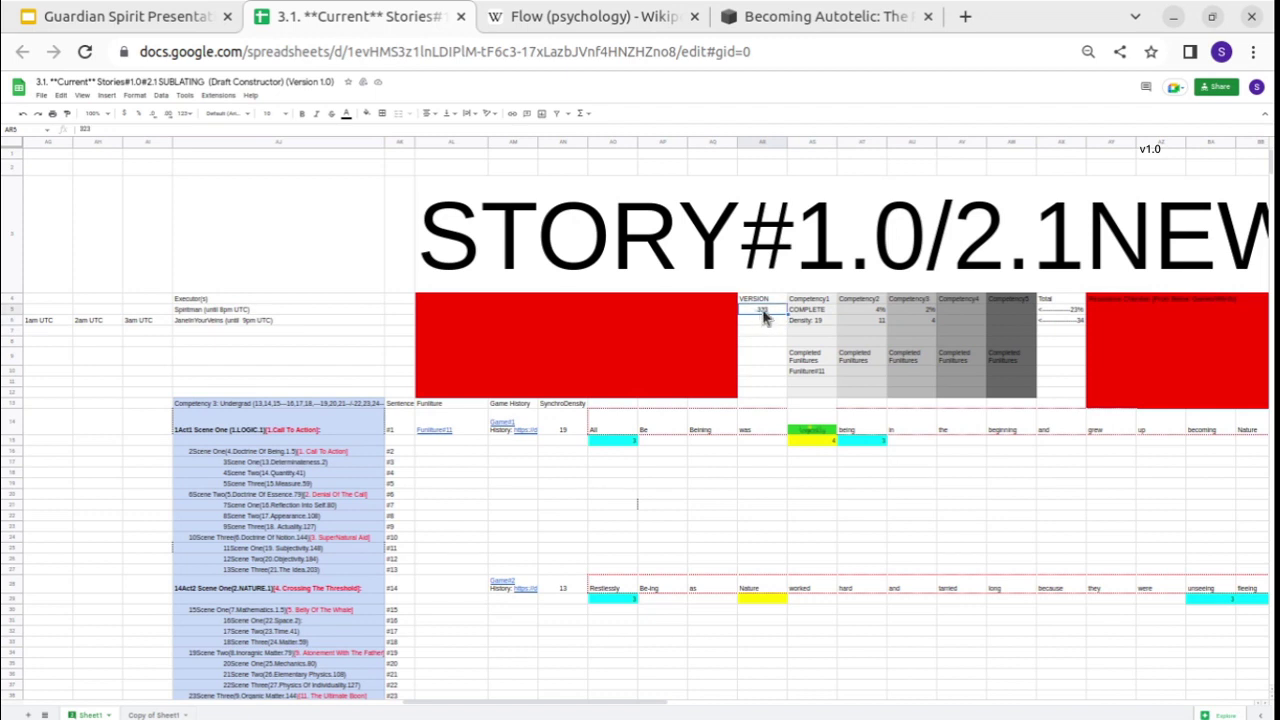
left_click(466, 432)
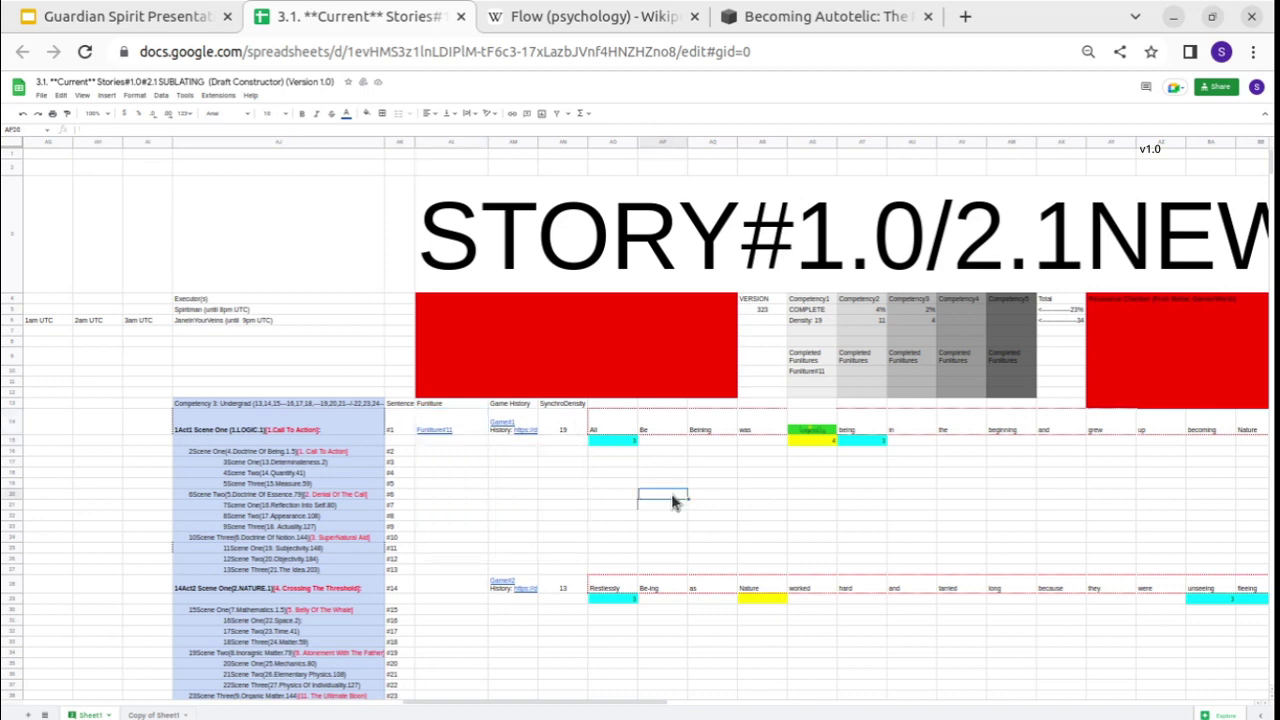
left_click(478, 352)
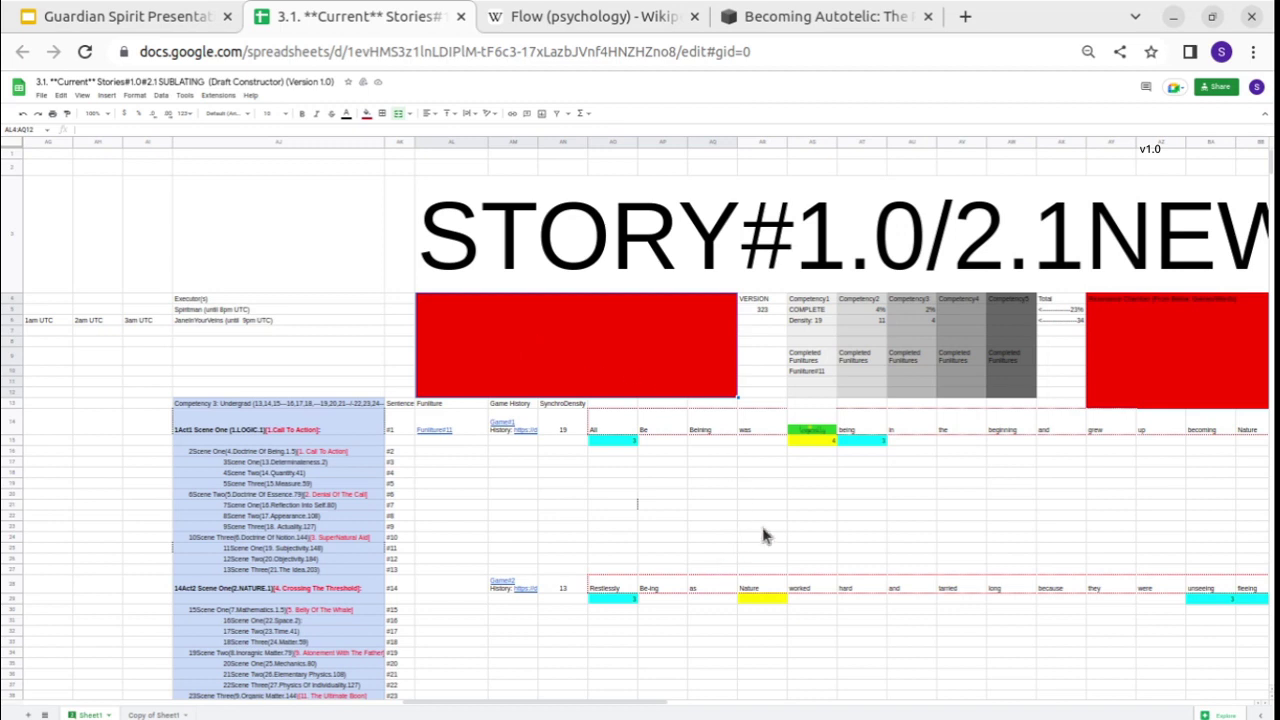
Return to the STORY#1.0 board and highlight its title text without changing it.
scroll(669, 511, "left", 5)
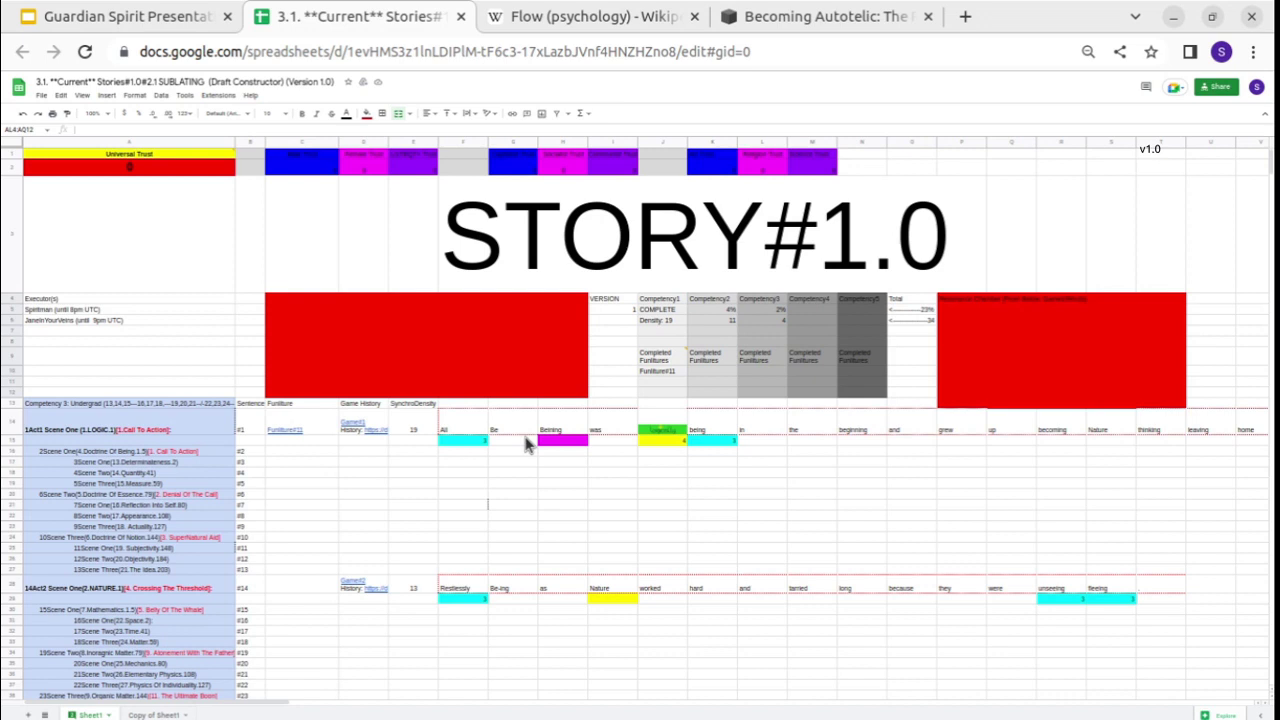
left_click(468, 257)
double_click(467, 252)
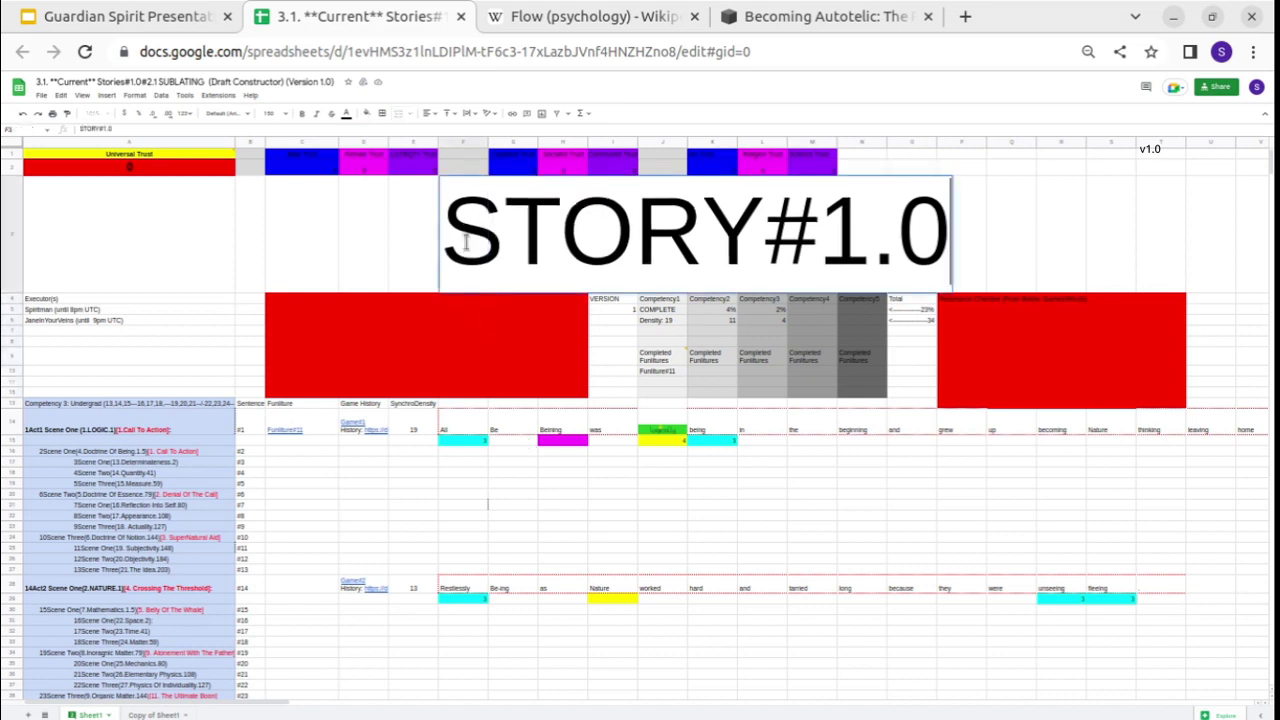
double_click(465, 240)
key("ctrl+a")
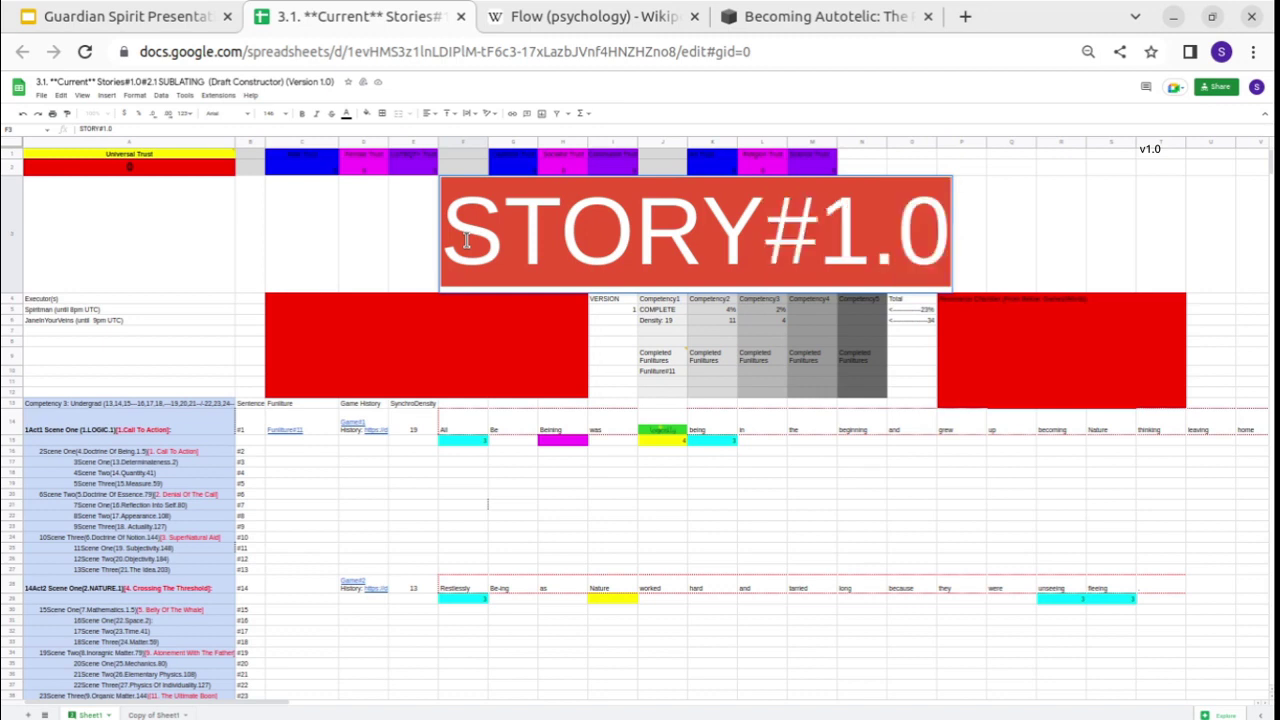
left_click(397, 242)
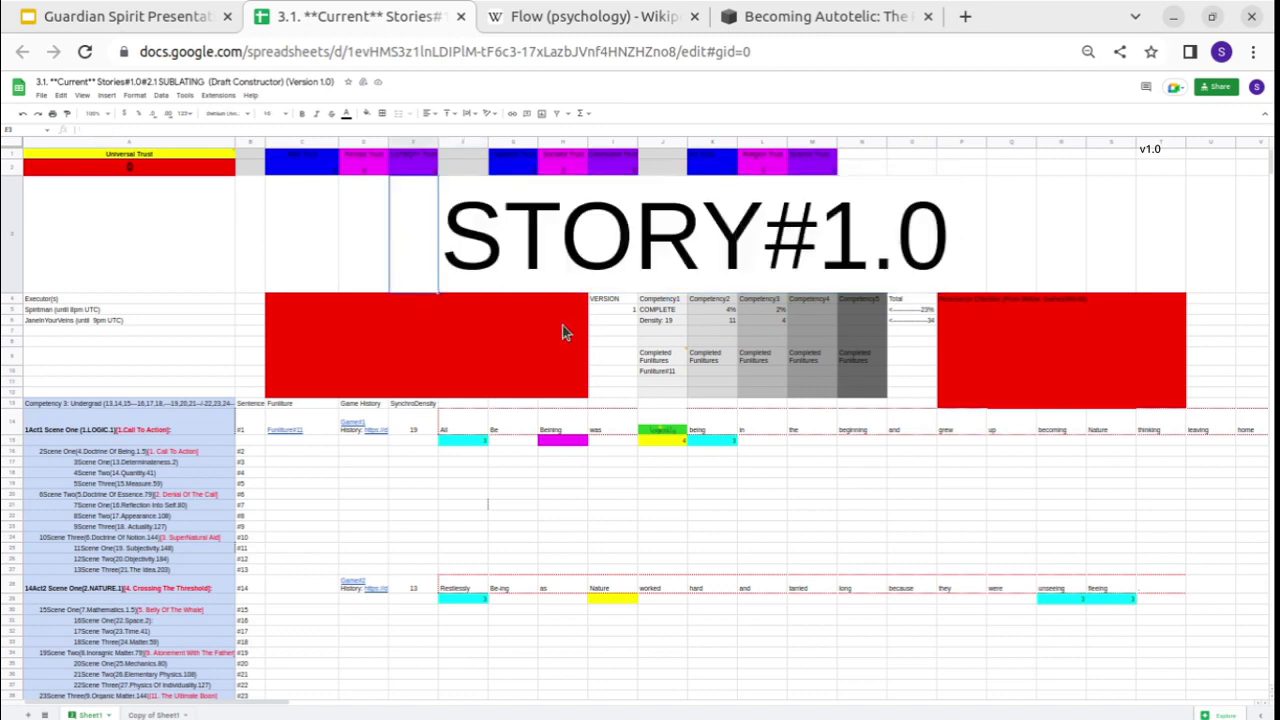
Inspect the word log columns below the sentence rows of the STORY#1.0/2.1NEW board.
scroll(643, 333, "right", 20)
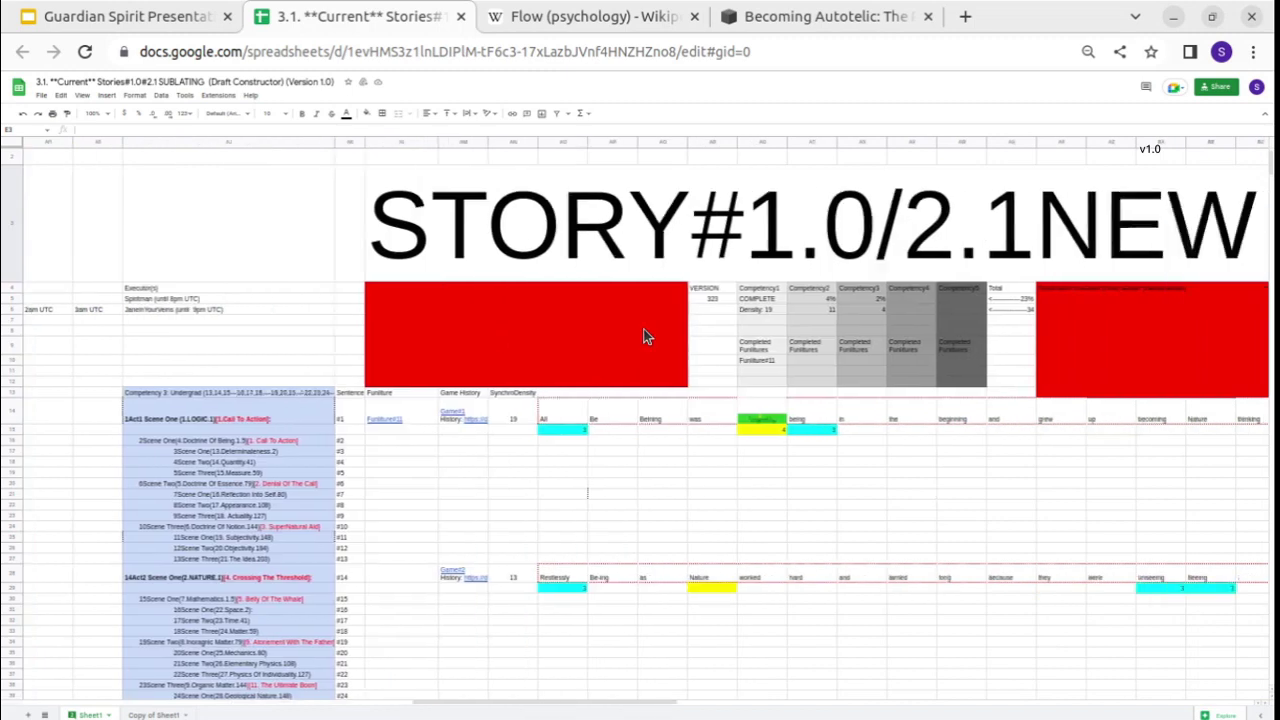
scroll(743, 420, "down", 10)
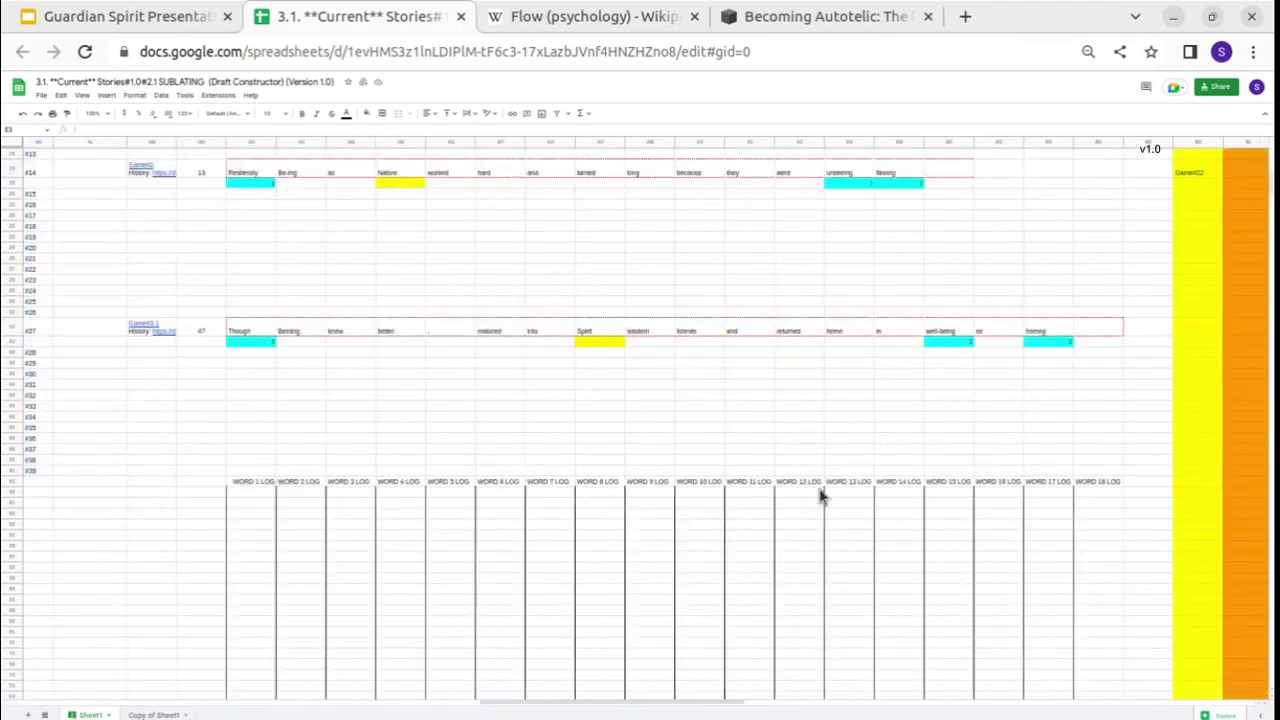
left_click_drag(250, 483, 790, 633)
left_click(790, 630)
scroll(643, 520, "up", 6)
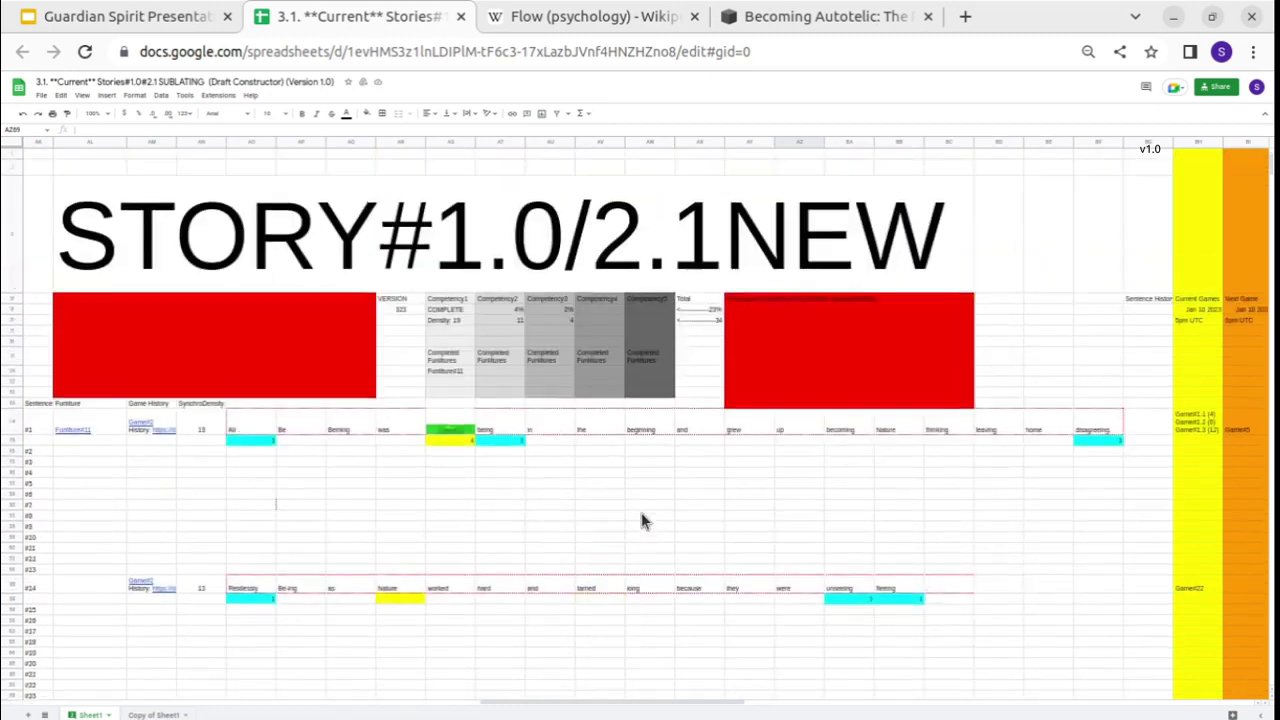
Review the red block and the Resonance Chamber block of STORY#1.0/2.1NEW, and close the stories spreadsheet.
left_click(345, 363)
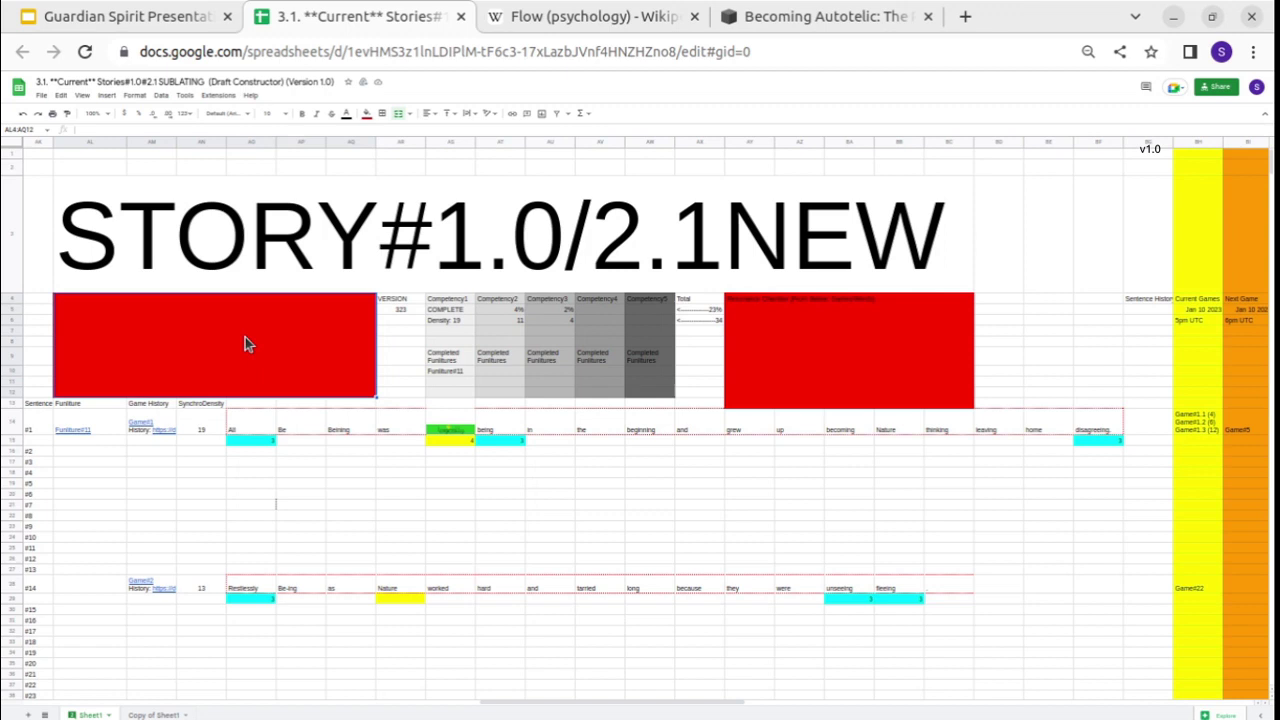
left_click(826, 318)
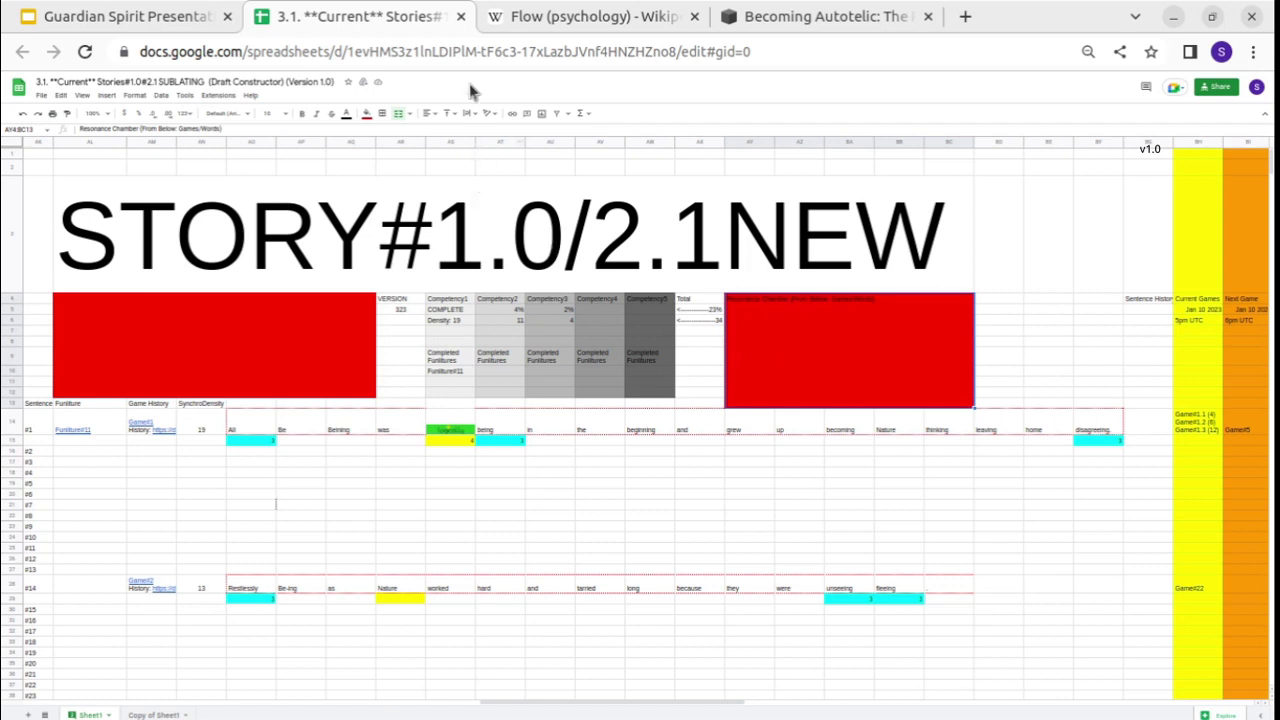
left_click(459, 17)
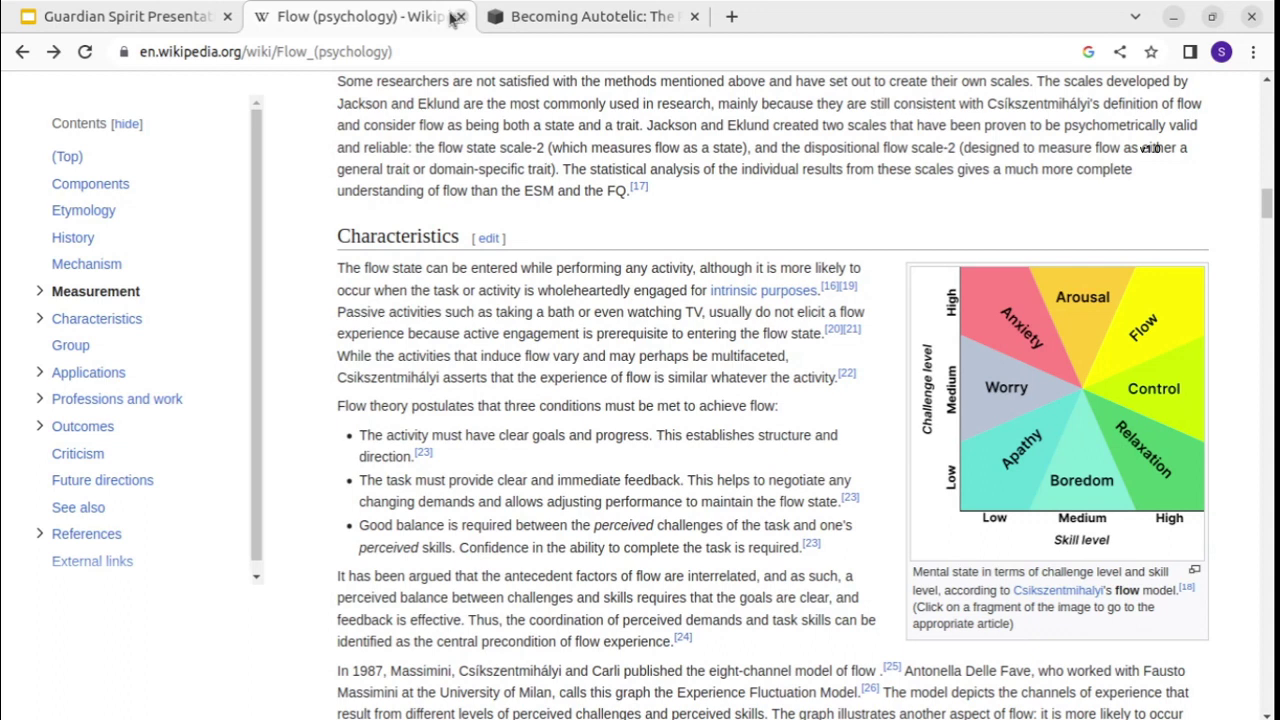
Switch to the Guardian Spirit presentation and open the game spreadsheet linked to the upper Sentence image.
left_click(180, 18)
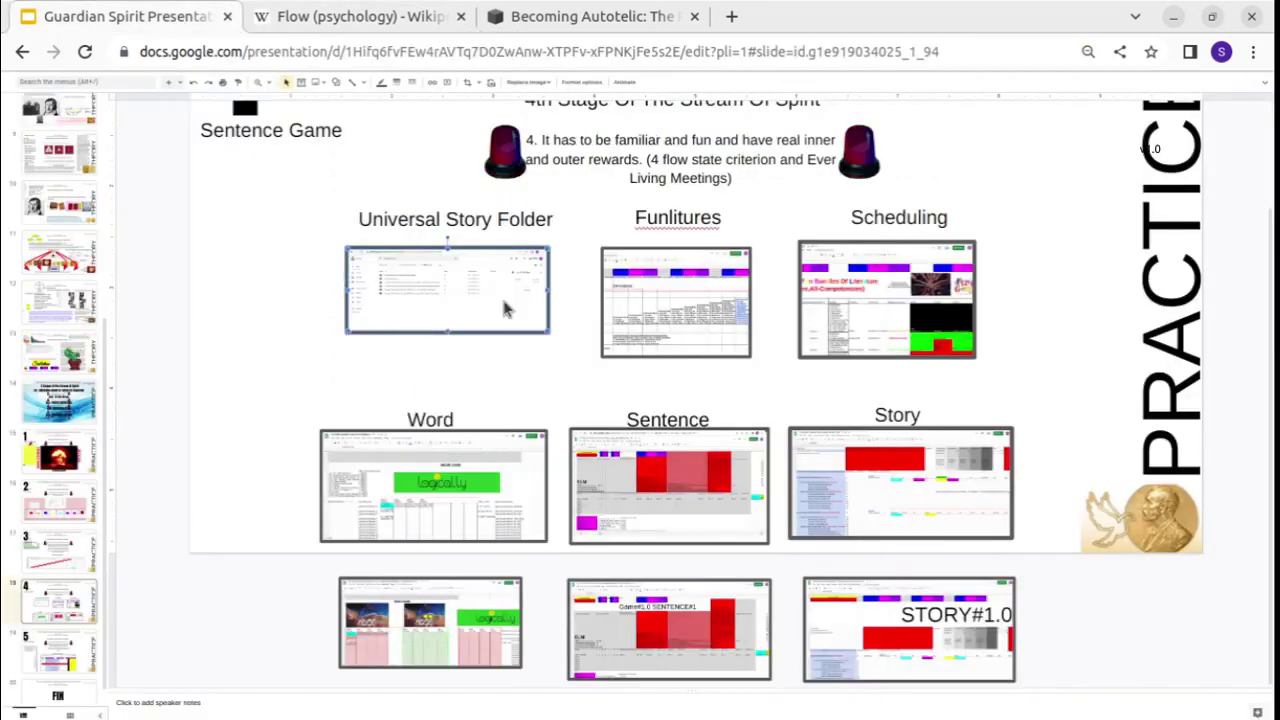
left_click(522, 467)
left_click(668, 462)
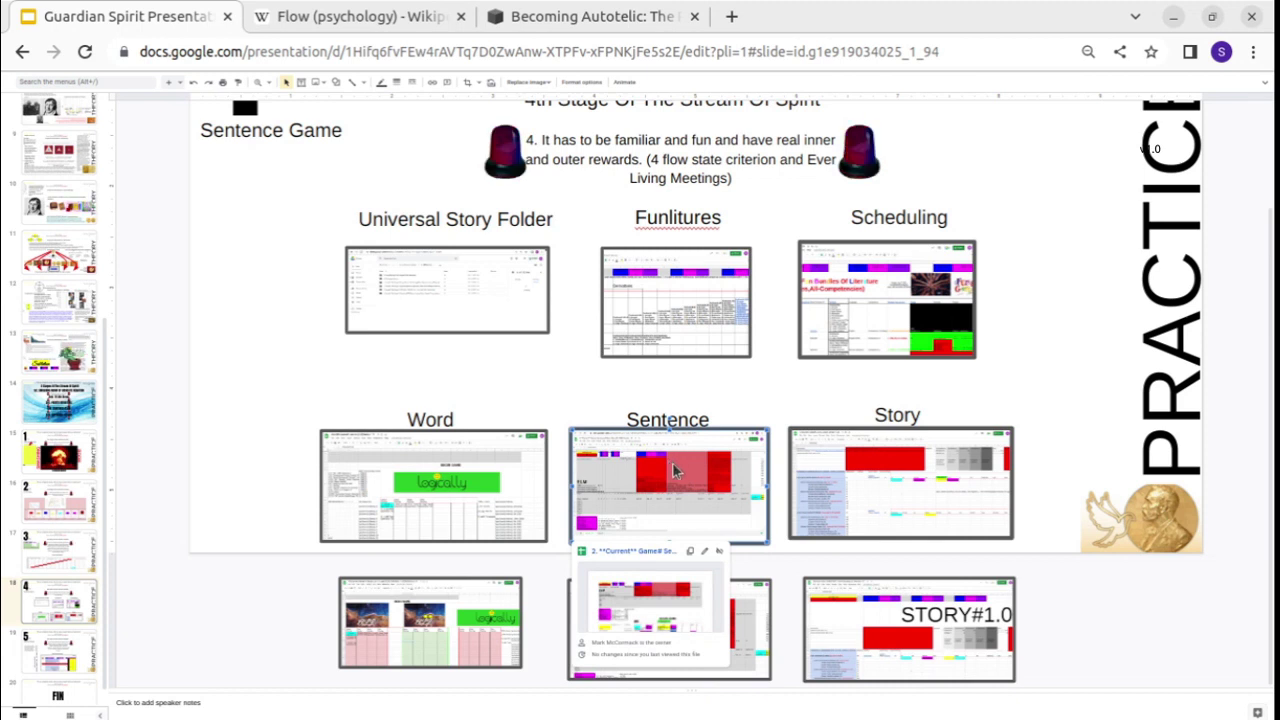
left_click(647, 551)
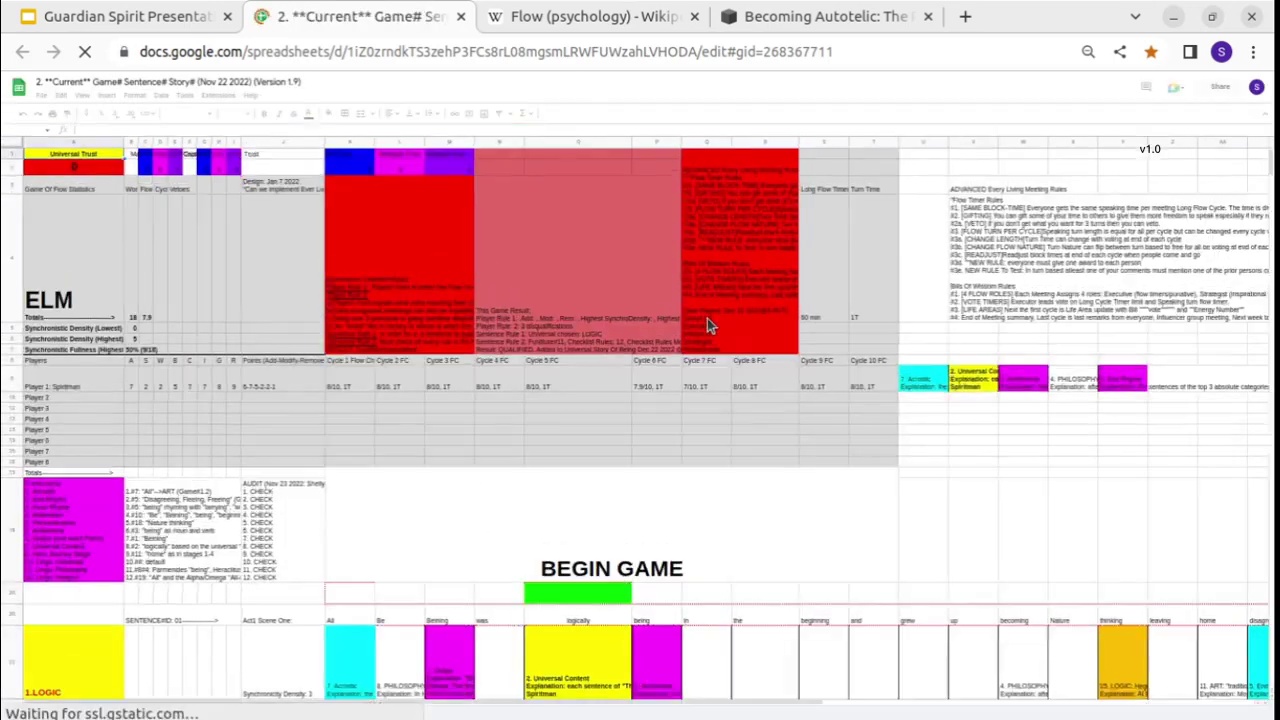
Review the red ADVANCED Every Living Meeting Rules cell in the sentence game sheet, and close that spreadsheet.
left_click(696, 318)
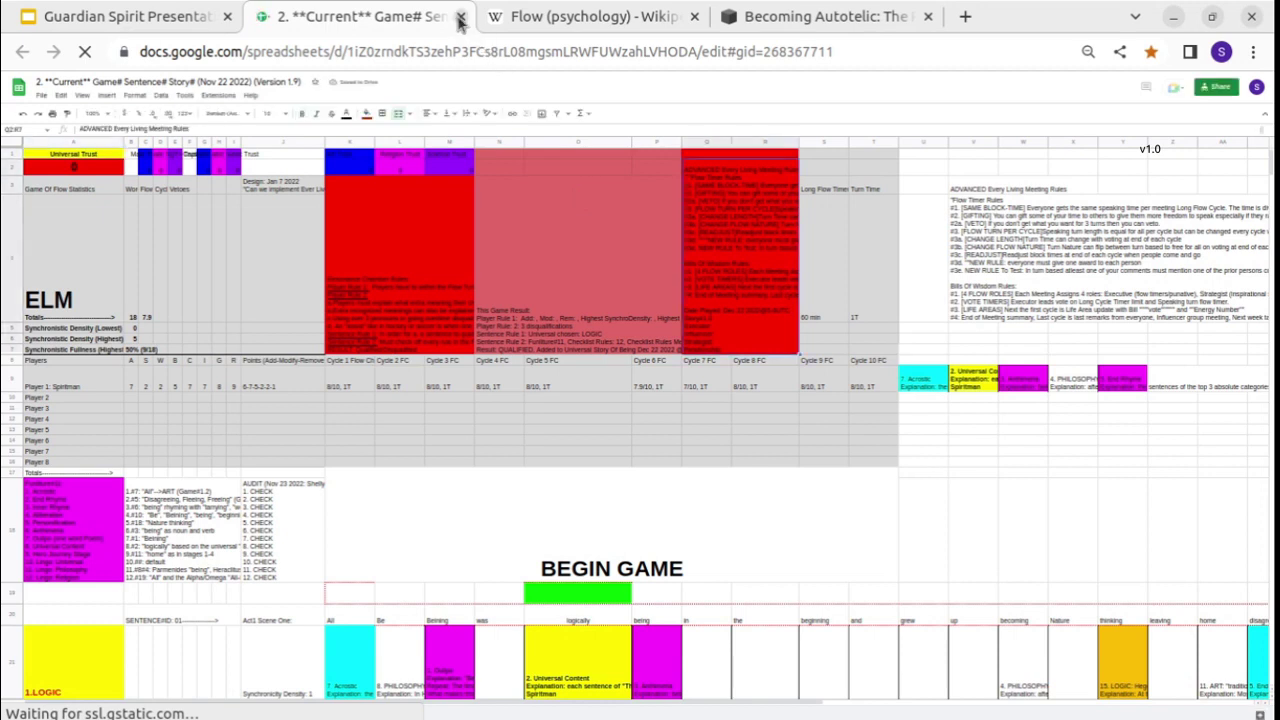
left_click(460, 18)
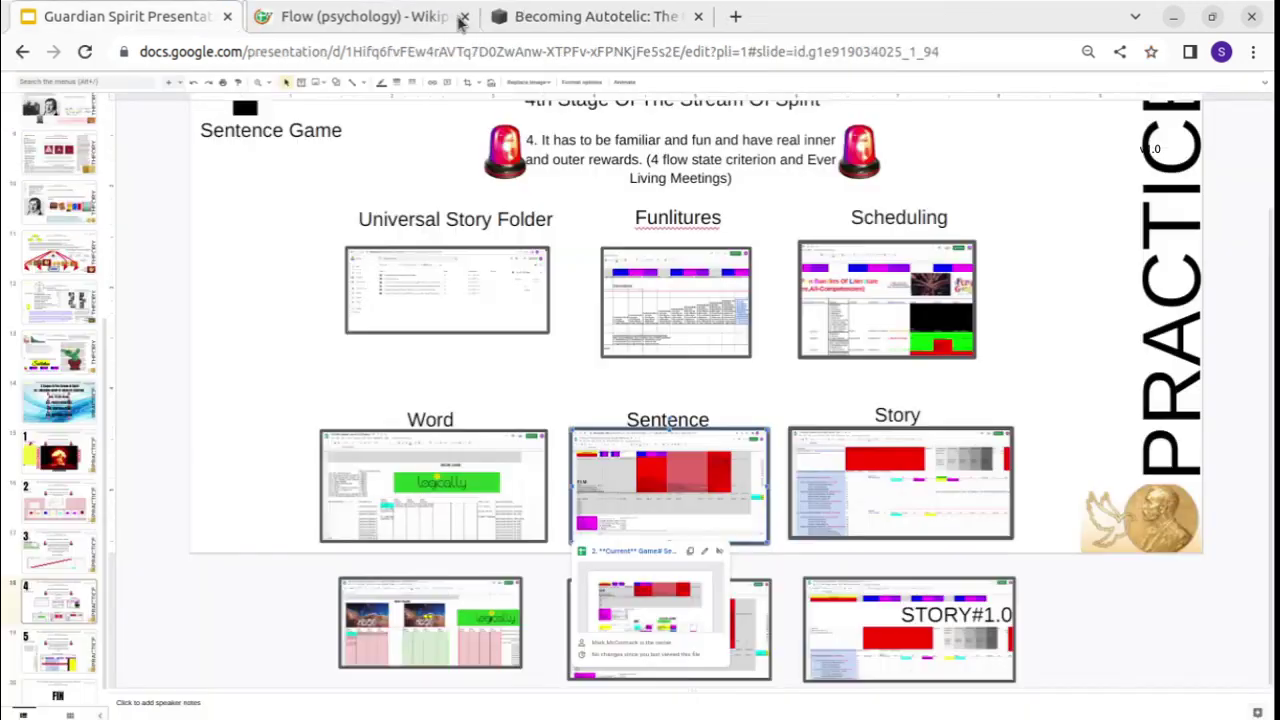